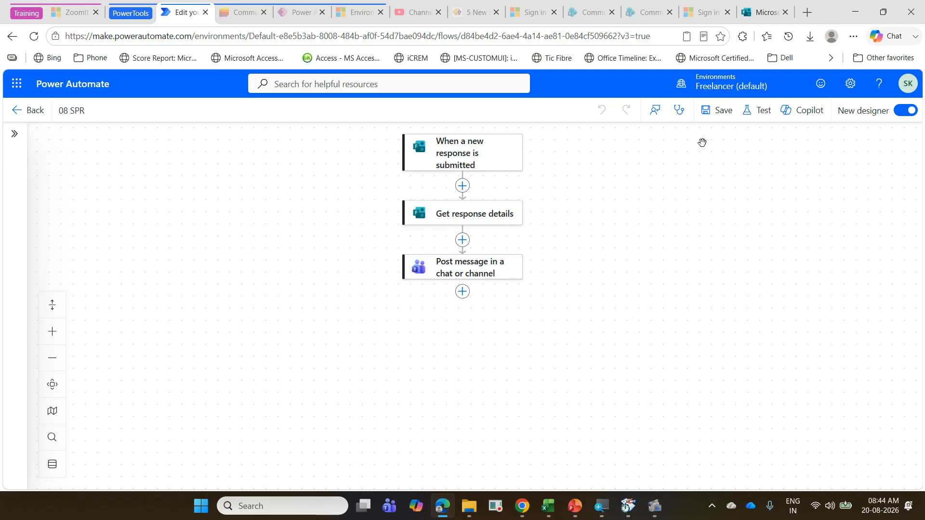
# Step: Switch to Microsoft Forms, open the Supplier Payment Reminder form and review its questions from Supplier Name to Email Id
pyautogui.click(765, 12)
pyautogui.scroll(-1, 196, 315)
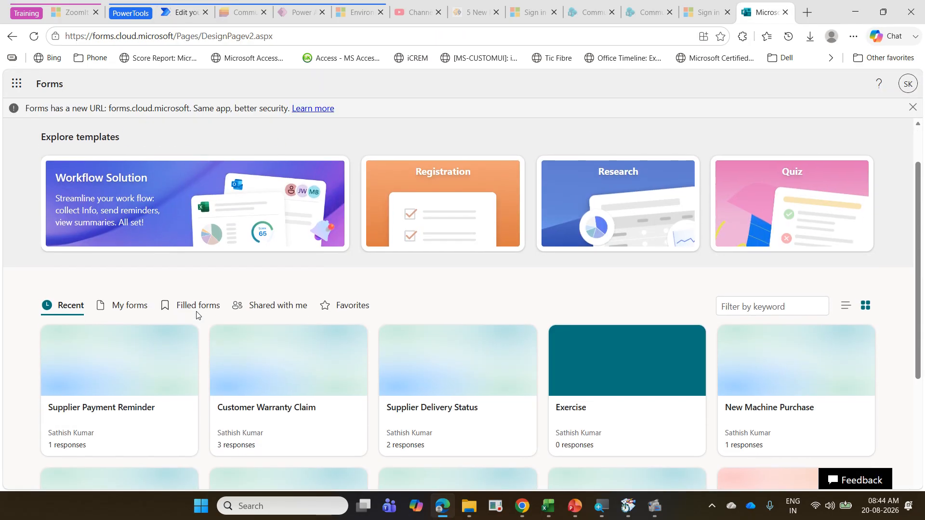
pyautogui.scroll(-1, 196, 315)
pyautogui.click(149, 354)
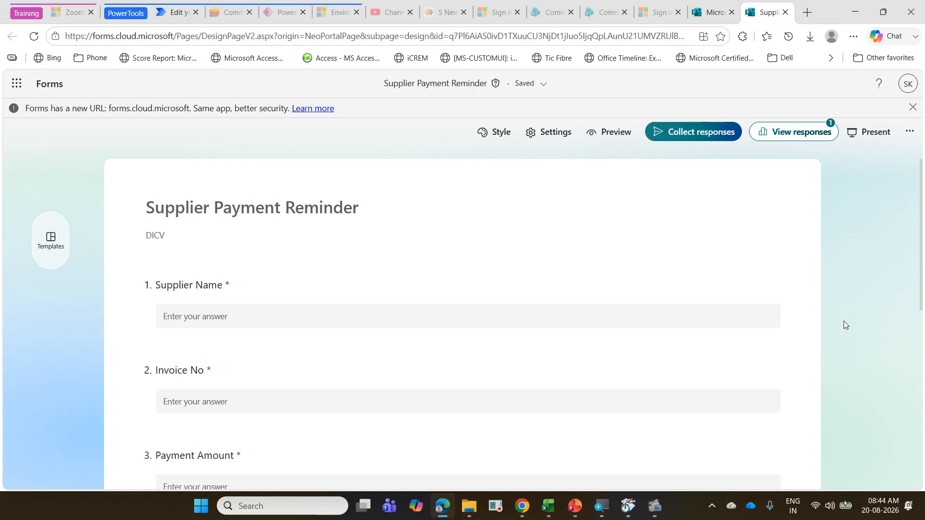
pyautogui.scroll(-3, 844, 324)
pyautogui.scroll(2, 843, 325)
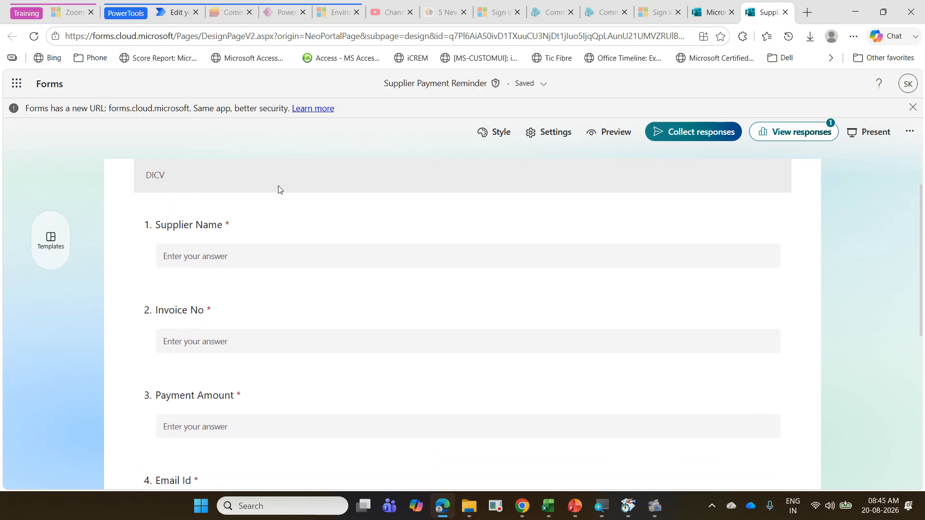
pyautogui.scroll(-2, 251, 264)
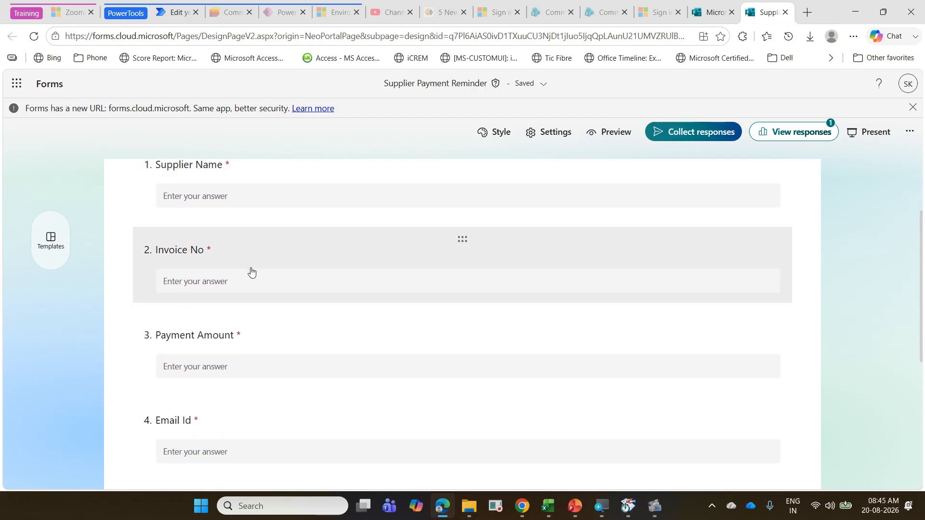
pyautogui.scroll(-2, 246, 305)
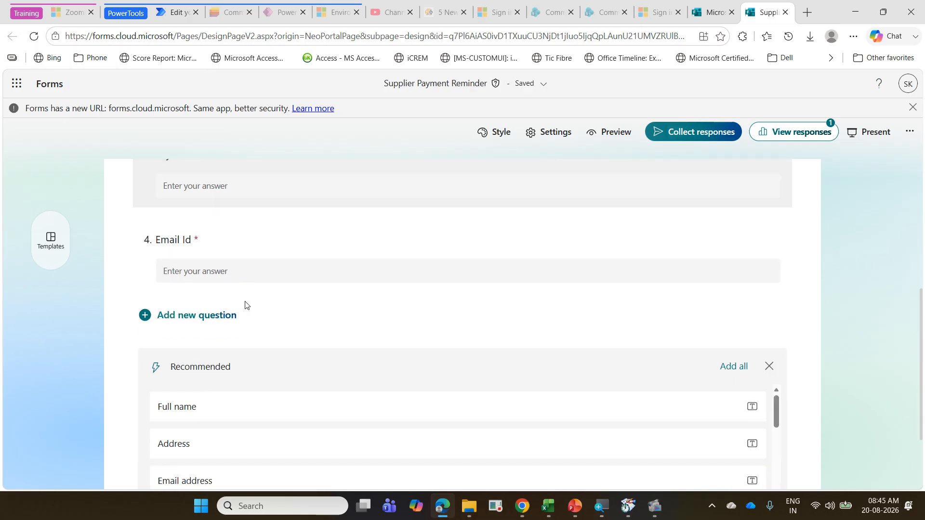
pyautogui.scroll(3, 246, 305)
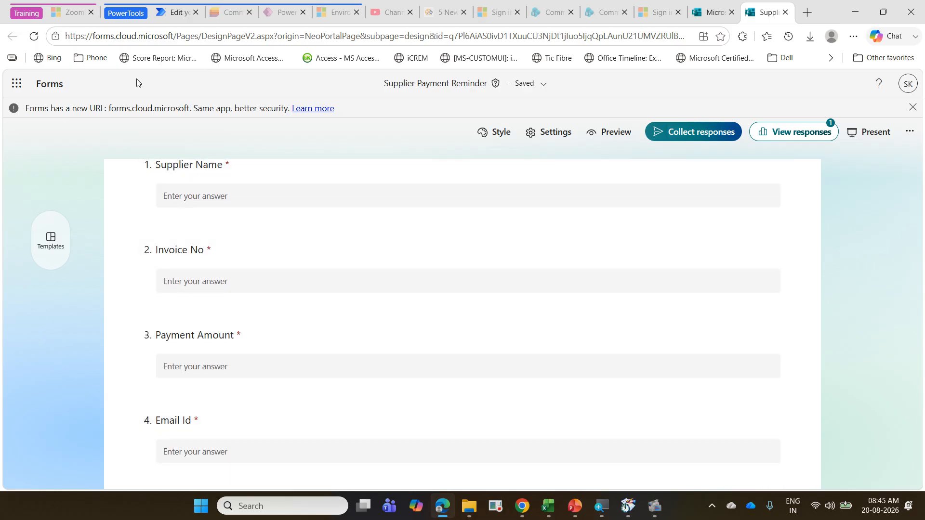
# Step: Return to the 08 SPR flow in Power Automate and review the parameters of the Post message in a chat or channel action
pyautogui.click(186, 19)
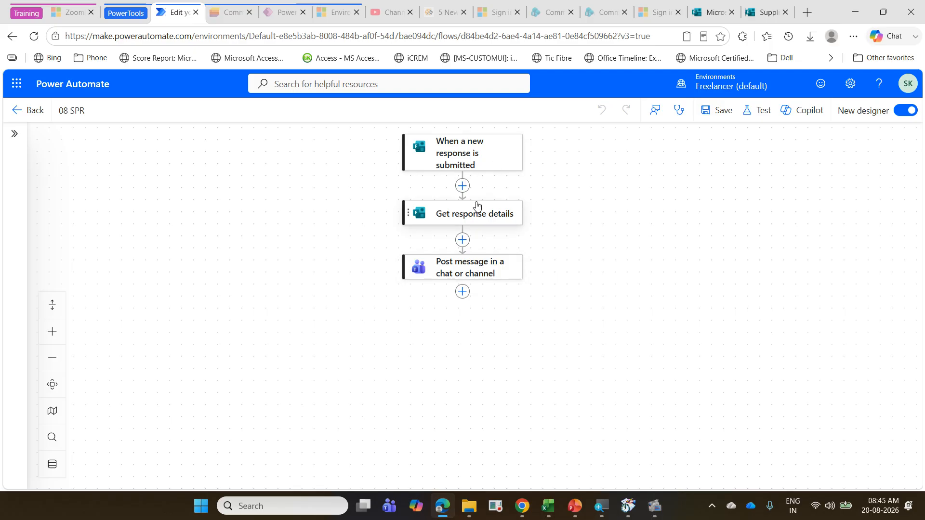
pyautogui.click(478, 280)
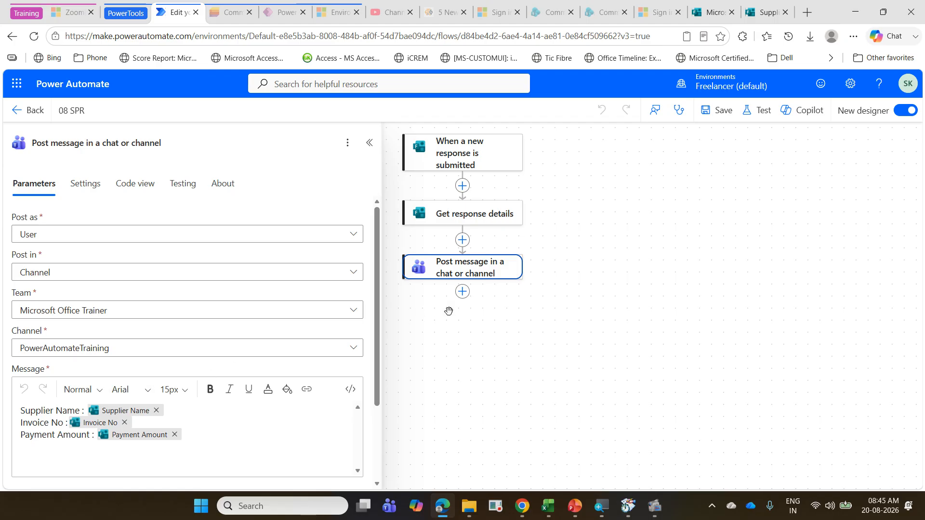
pyautogui.click(622, 333)
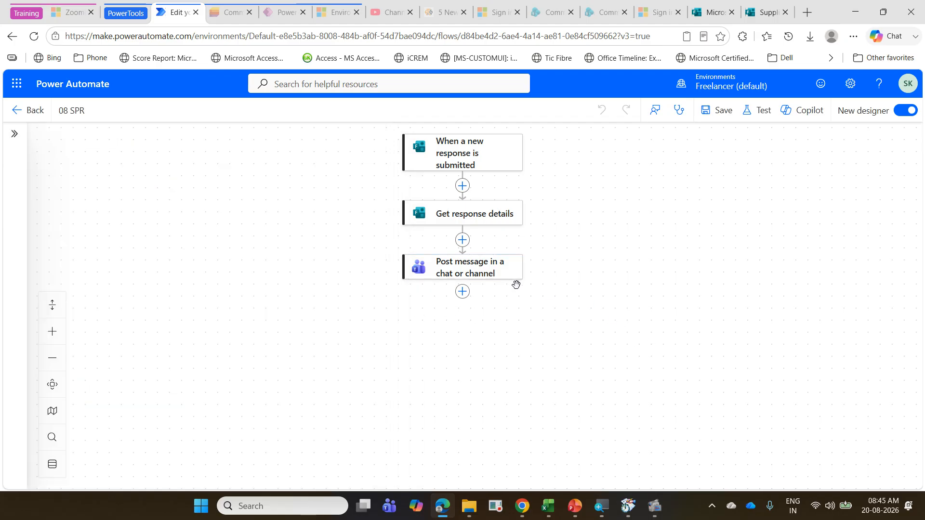
# Step: Check the exercise slide in PowerPoint and insert a Condition between Get response details and Post message in a chat or channel
pyautogui.click(462, 241)
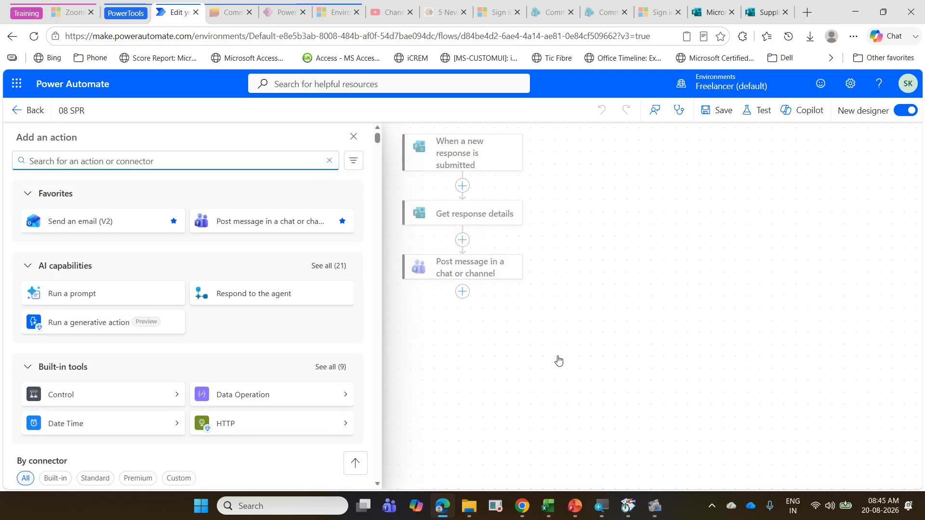
pyautogui.click(575, 505)
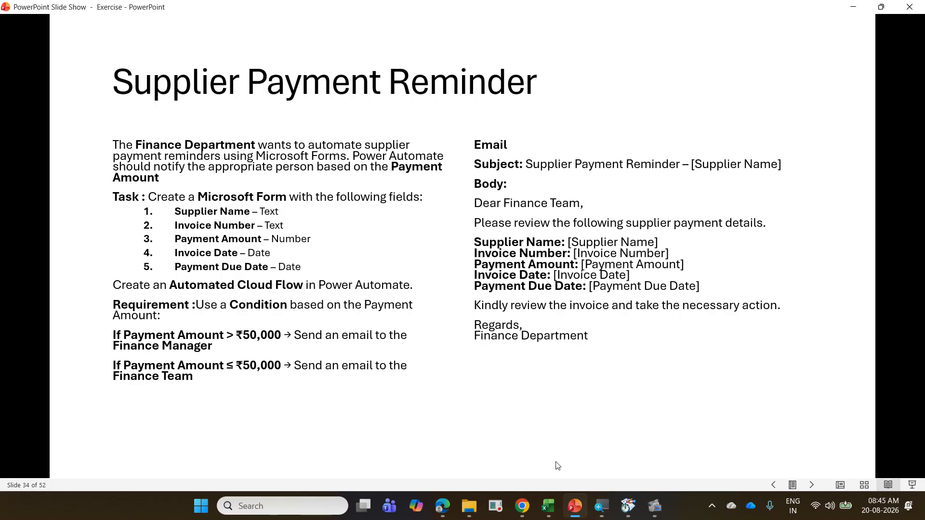
pyautogui.click(443, 507)
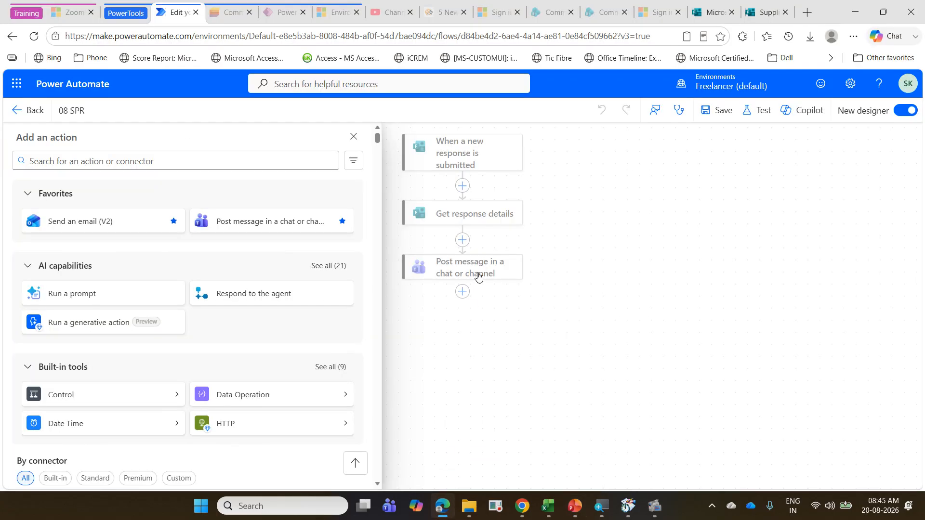
pyautogui.click(119, 163)
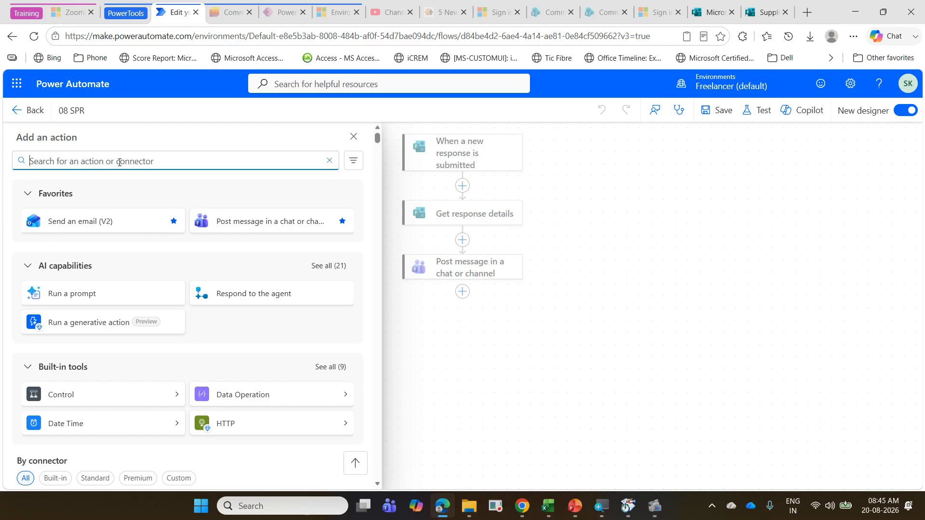
pyautogui.write('contr')
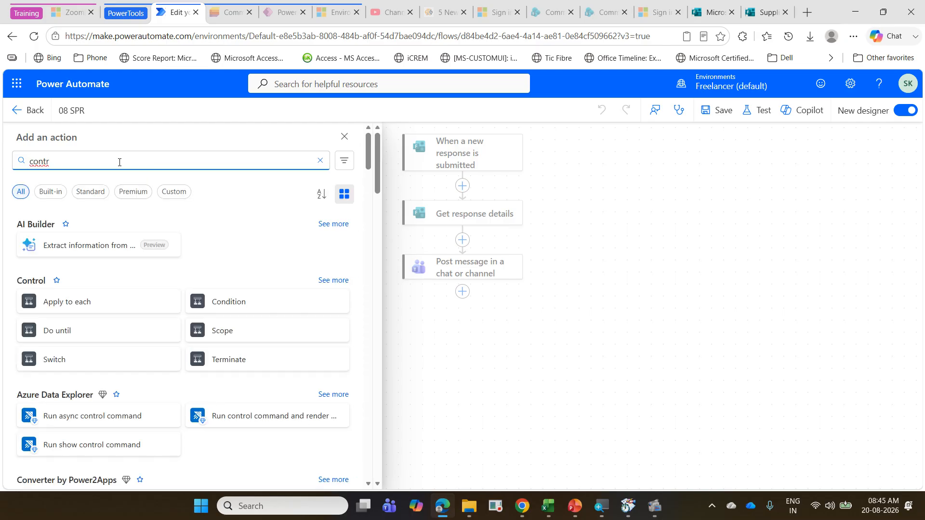
pyautogui.click(226, 301)
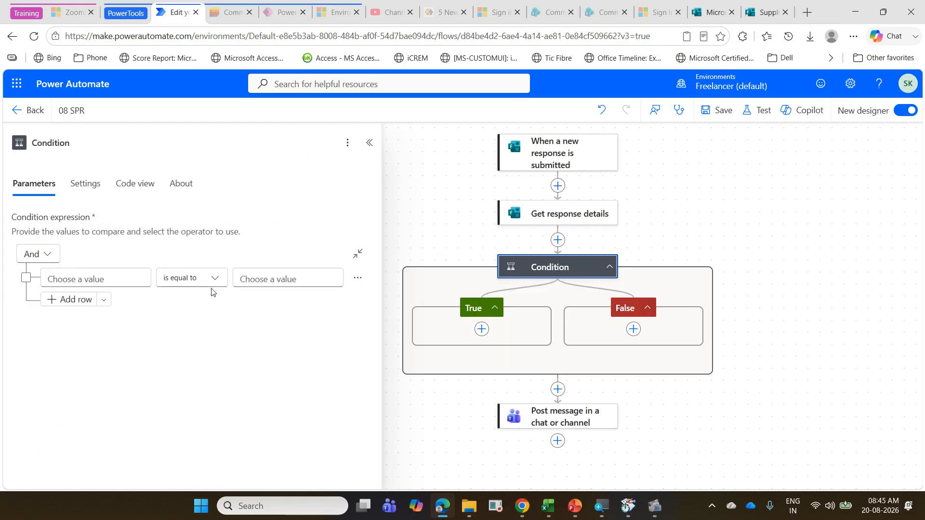
# Step: Set the condition's first row to Payment Amount is greater than 50000
pyautogui.click(94, 279)
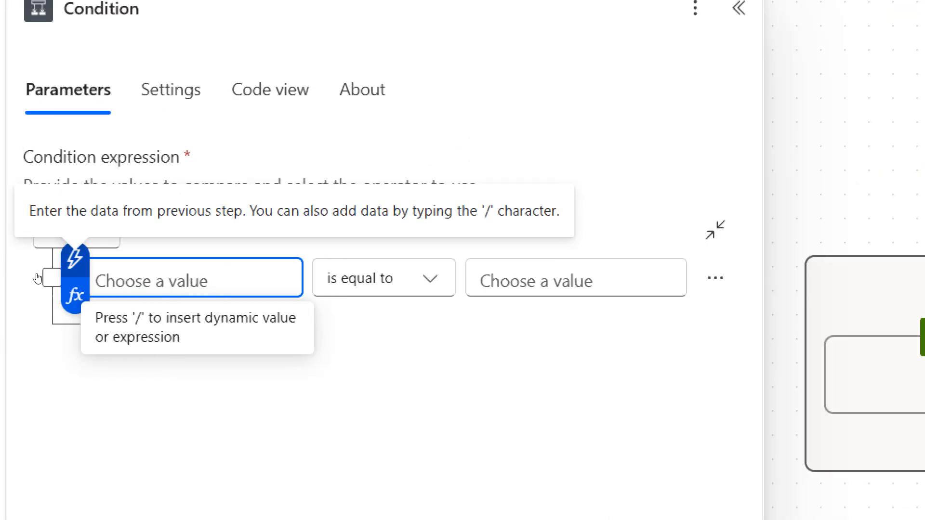
pyautogui.click(74, 259)
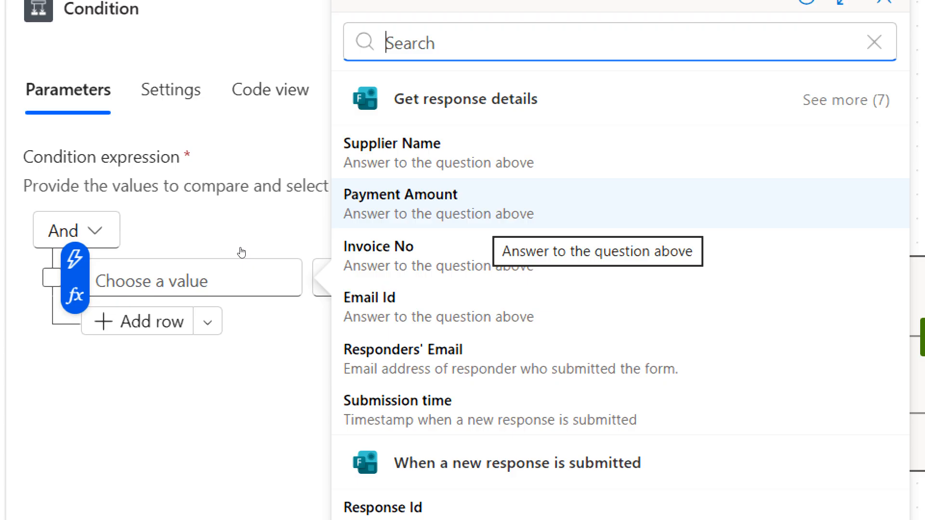
pyautogui.press('Return')
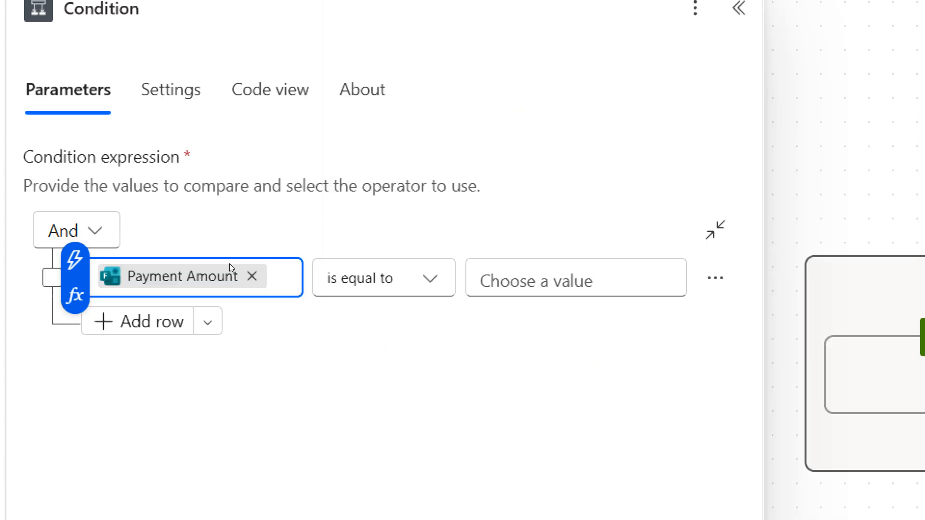
pyautogui.click(405, 278)
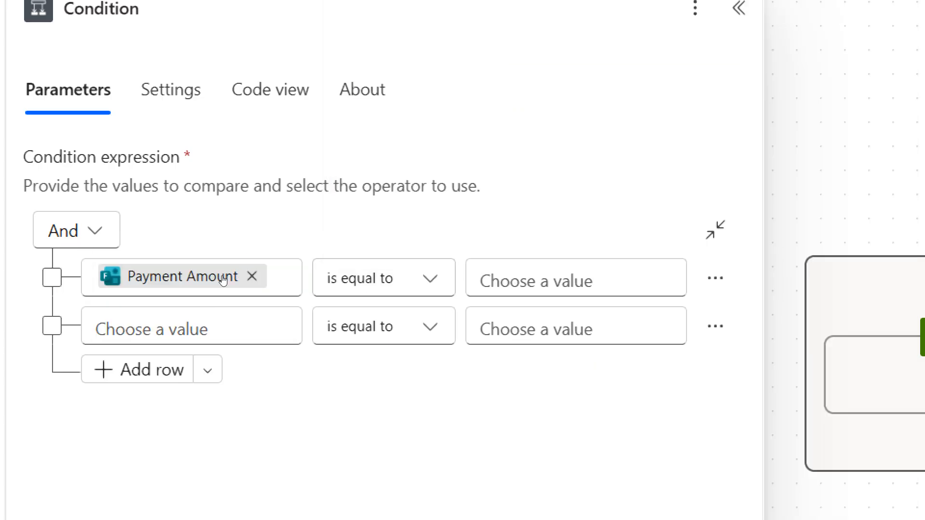
pyautogui.click(404, 279)
pyautogui.press('Down')
pyautogui.press('Down')
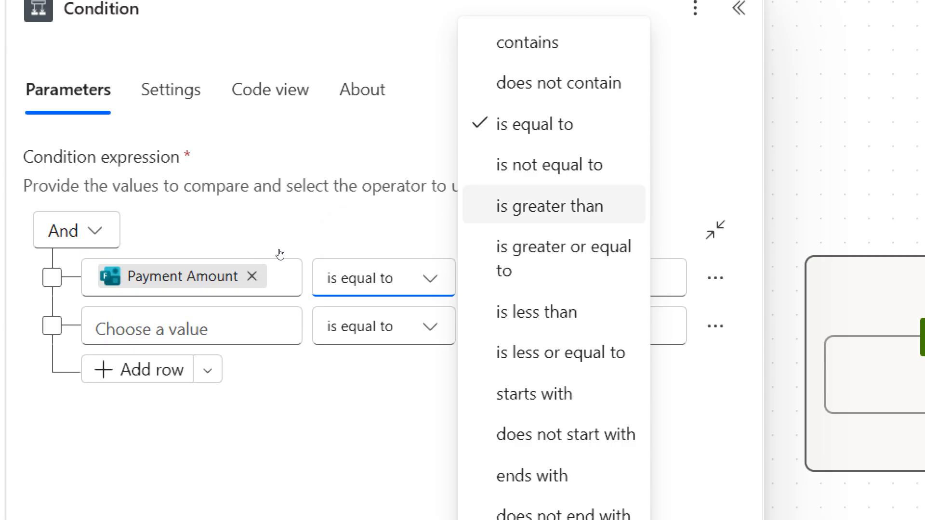
pyautogui.press('Return')
pyautogui.press('Tab')
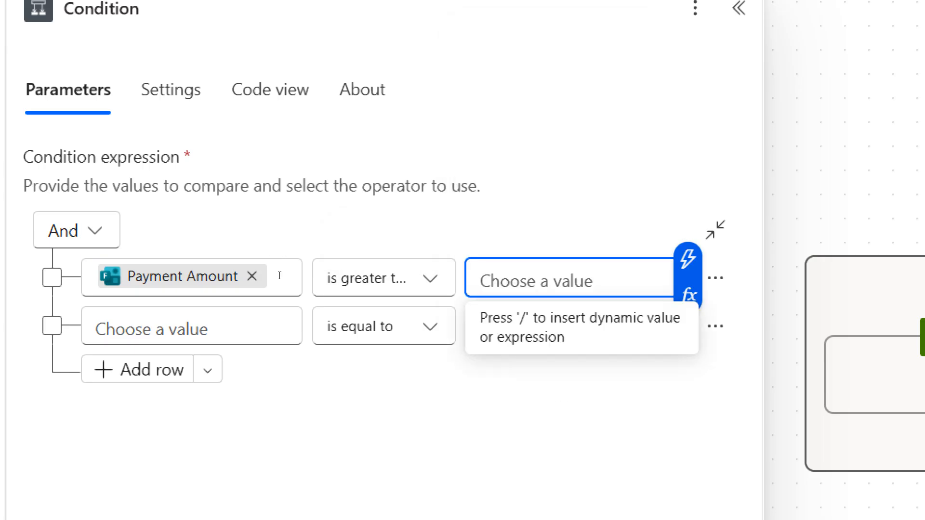
pyautogui.write('50000')
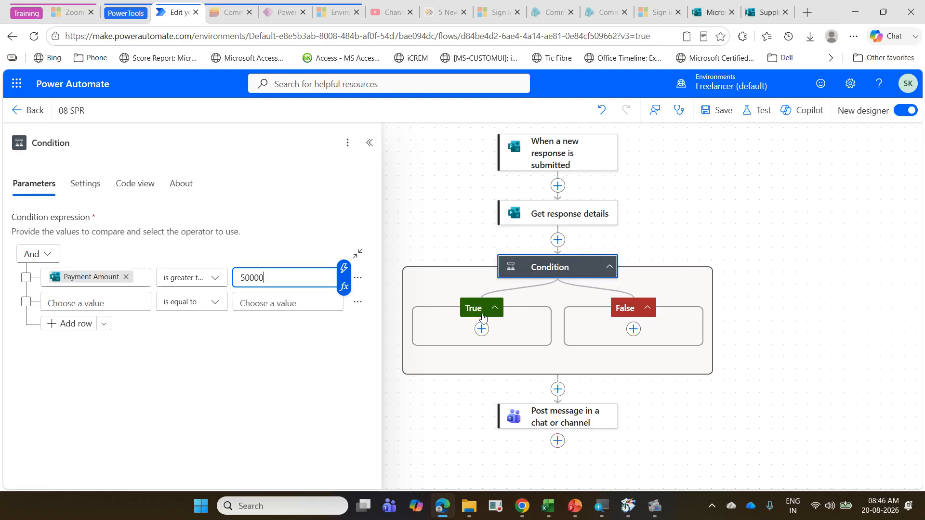
# Step: Check the email requirements on the PowerPoint exercise slide and start inserting an action in the condition's True branch in Power Automate
pyautogui.click(575, 510)
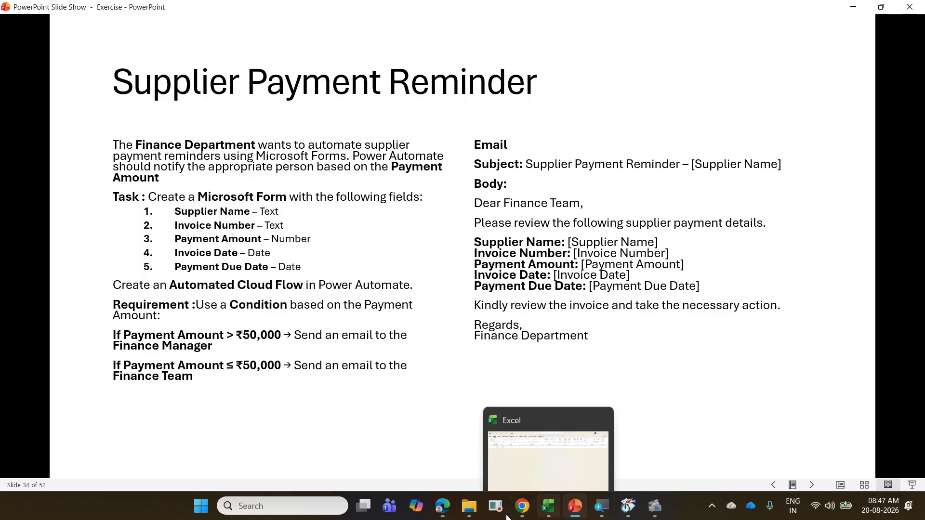
pyautogui.click(452, 514)
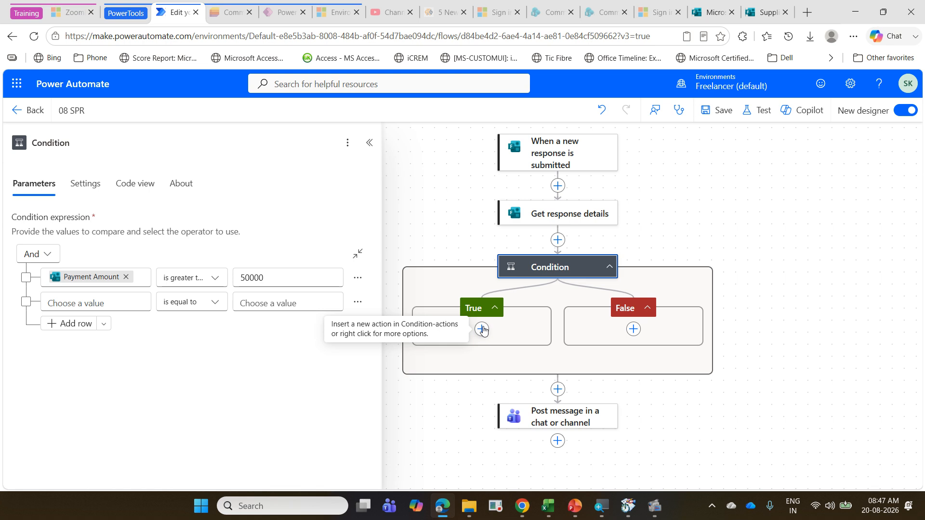
pyautogui.click(481, 329)
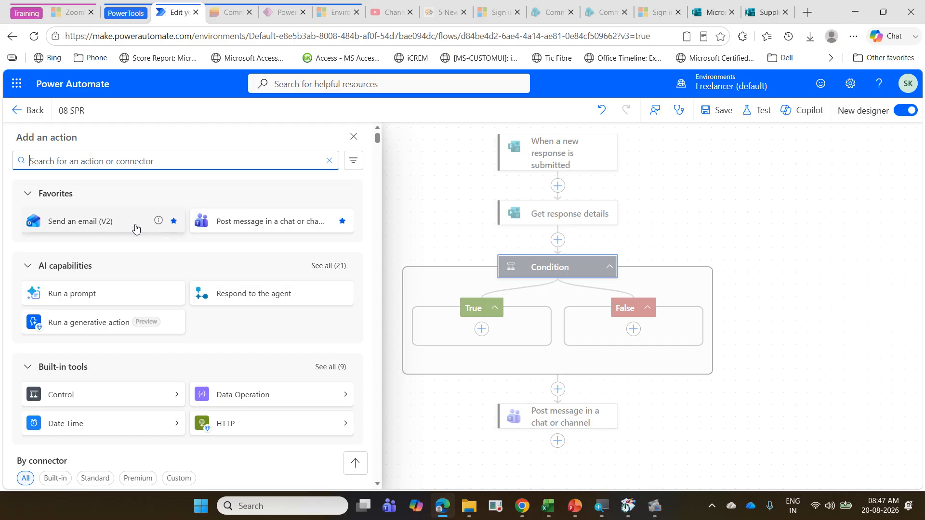
pyautogui.moveTo(168, 213); pyautogui.dragTo(186, 233)
pyautogui.moveTo(25, 182); pyautogui.dragTo(78, 203)
pyautogui.moveTo(24, 145); pyautogui.dragTo(141, 168)
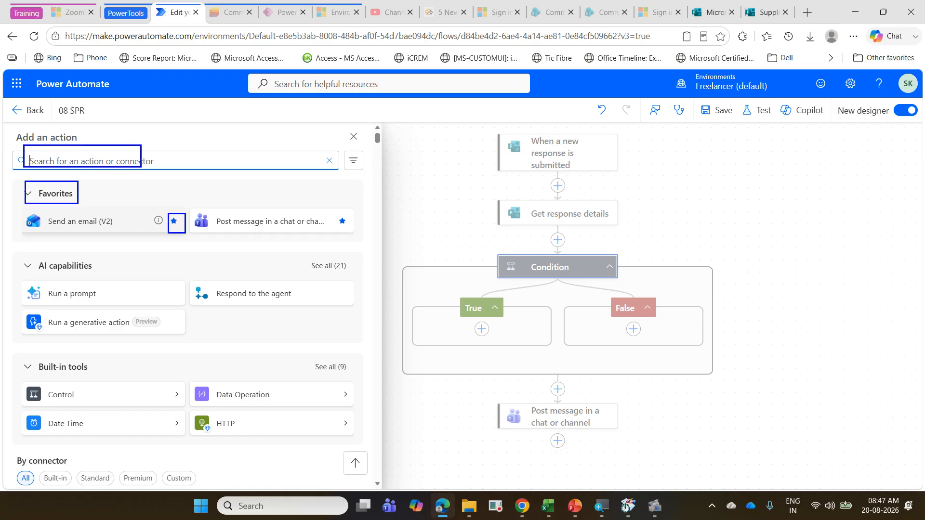
pyautogui.moveTo(153, 241)
pyautogui.mouseDown()
pyautogui.moveTo(174, 201)
pyautogui.moveTo(175, 243)
pyautogui.mouseUp()
pyautogui.moveTo(6, 207); pyautogui.dragTo(349, 249)
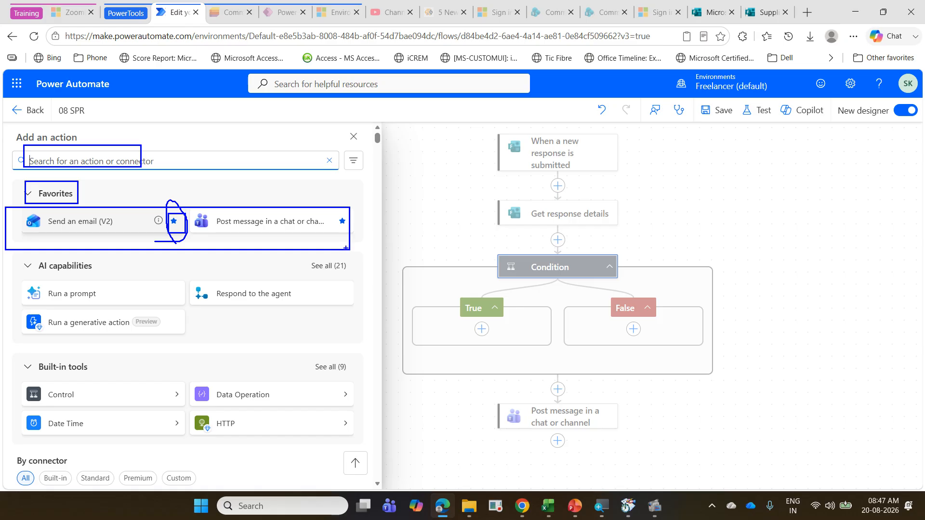
pyautogui.press('Escape')
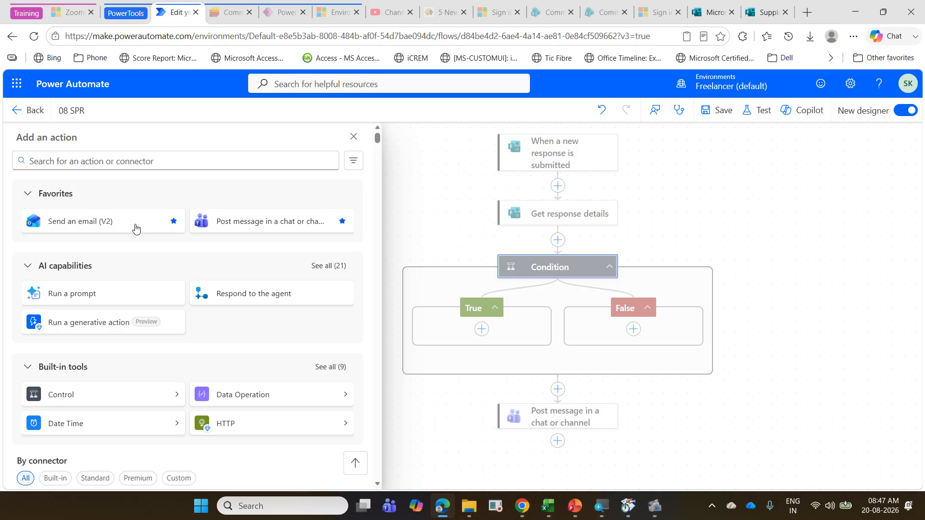
# Step: Add the Send an email (V2) action to the True branch and open its To field for entry
pyautogui.click(94, 229)
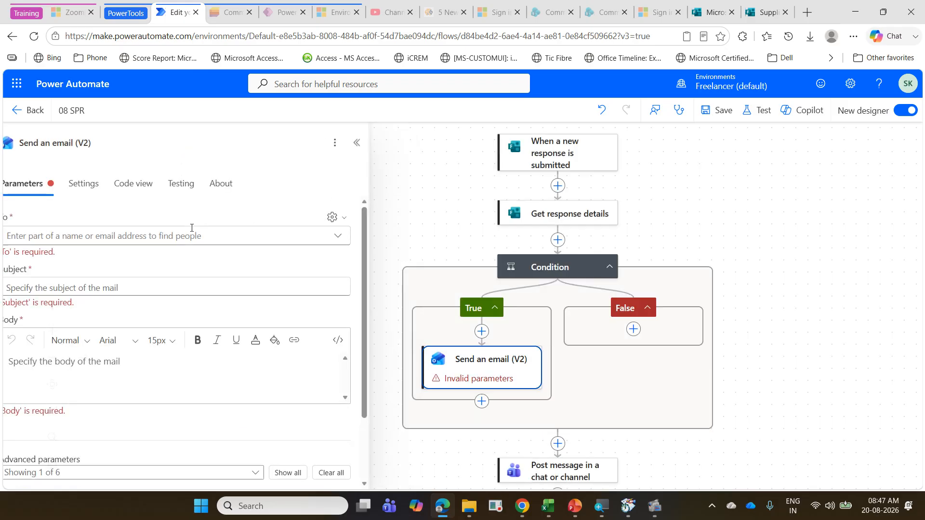
pyautogui.click(173, 230)
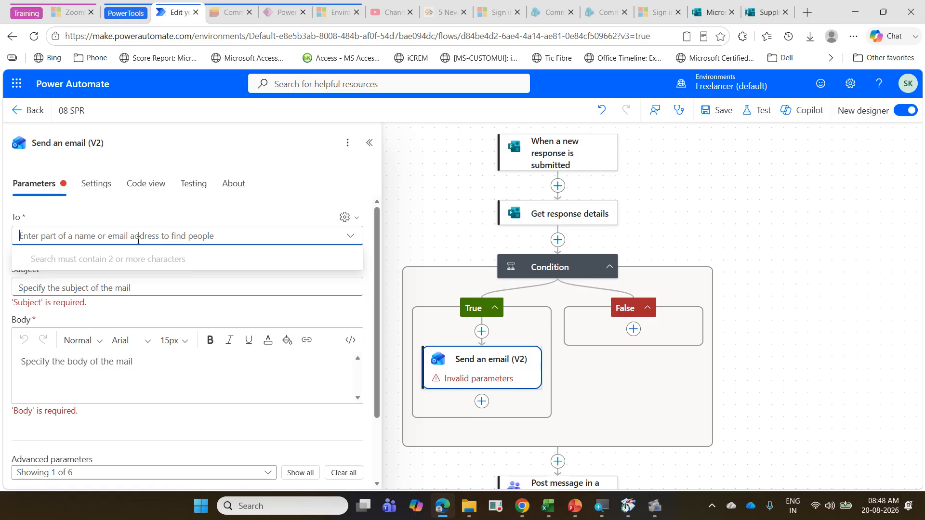
# Step: Check the Email Id question in the Supplier Payment Reminder form and return to the 08 SPR flow
pyautogui.press('Down')
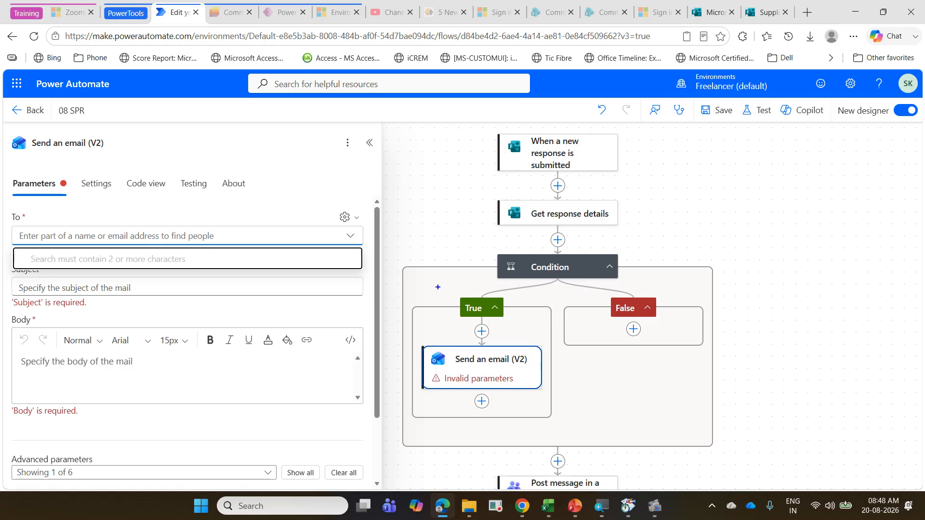
pyautogui.moveTo(490, 194); pyautogui.dragTo(651, 224)
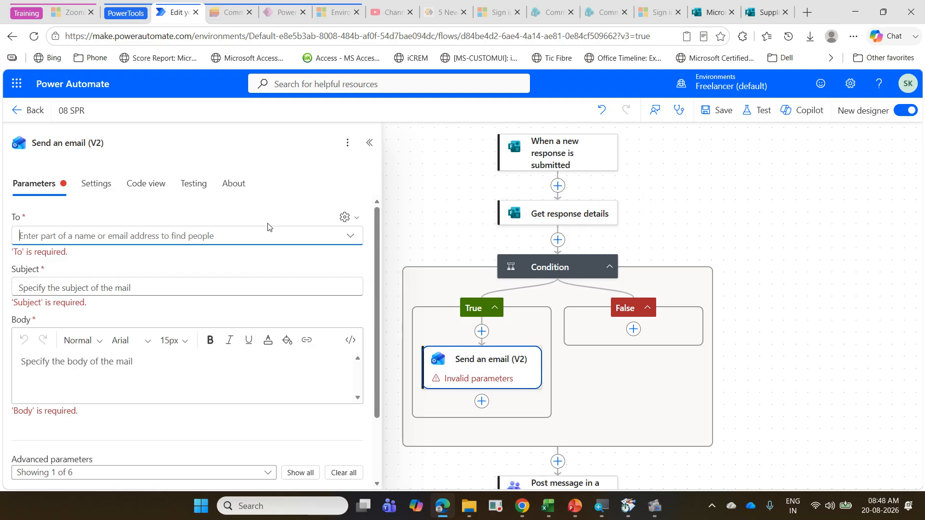
pyautogui.click(765, 12)
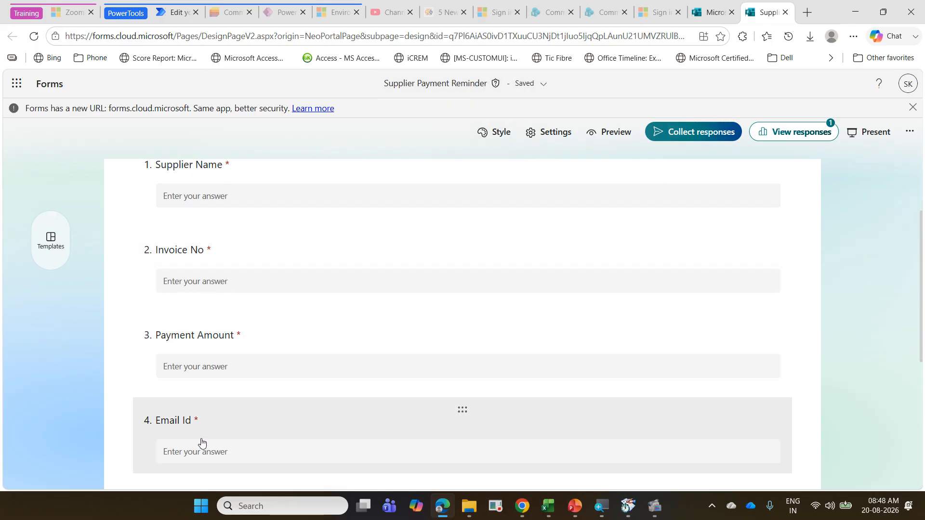
pyautogui.click(176, 12)
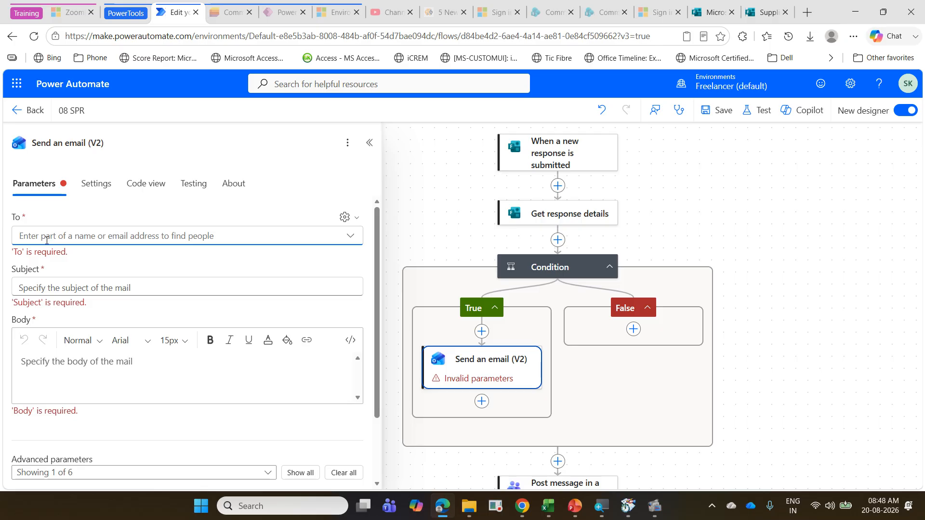
# Step: Try switching the email's To field to dynamic content entry and return it to people search
pyautogui.click(33, 238)
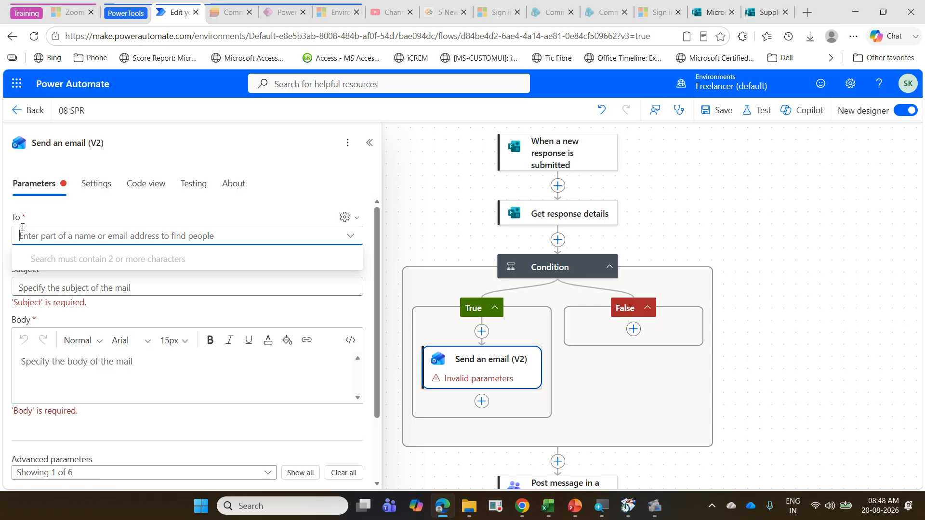
pyautogui.click(358, 217)
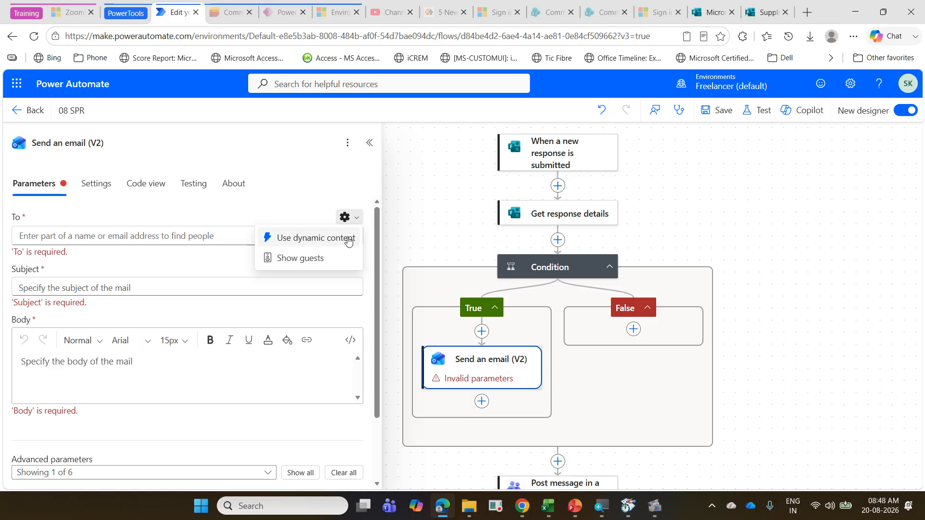
pyautogui.click(348, 239)
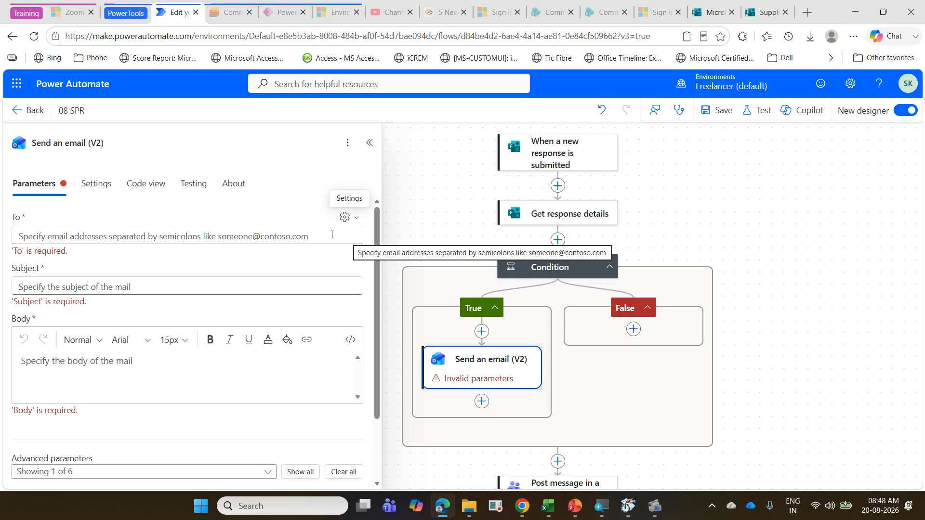
pyautogui.click(331, 234)
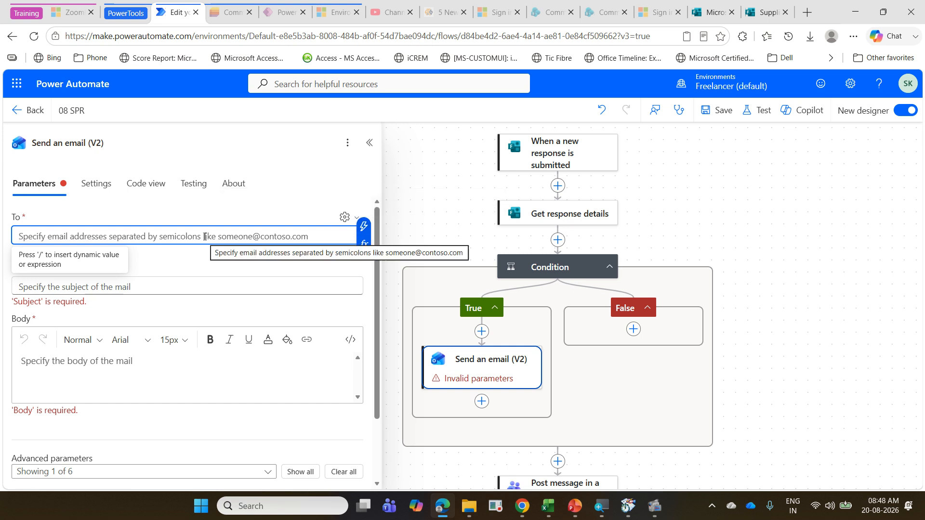
pyautogui.click(355, 217)
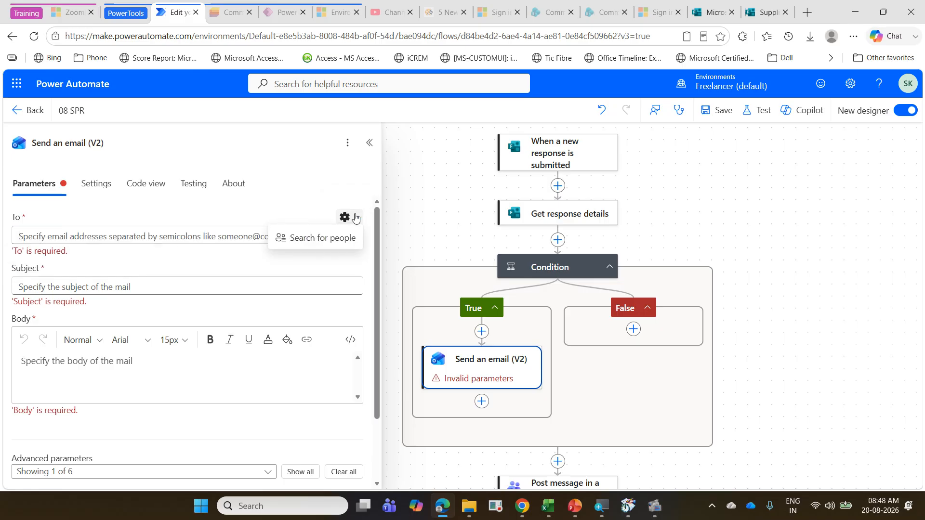
pyautogui.click(355, 218)
pyautogui.click(355, 221)
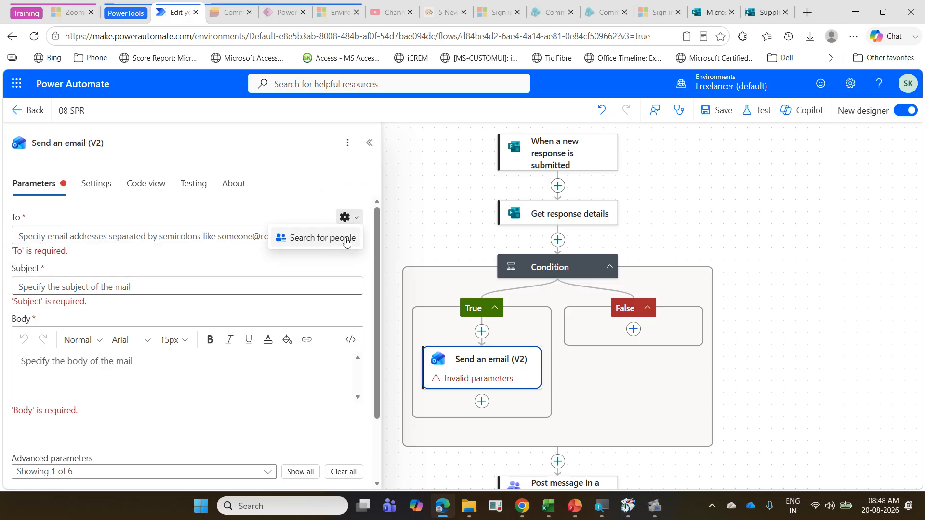
pyautogui.click(345, 239)
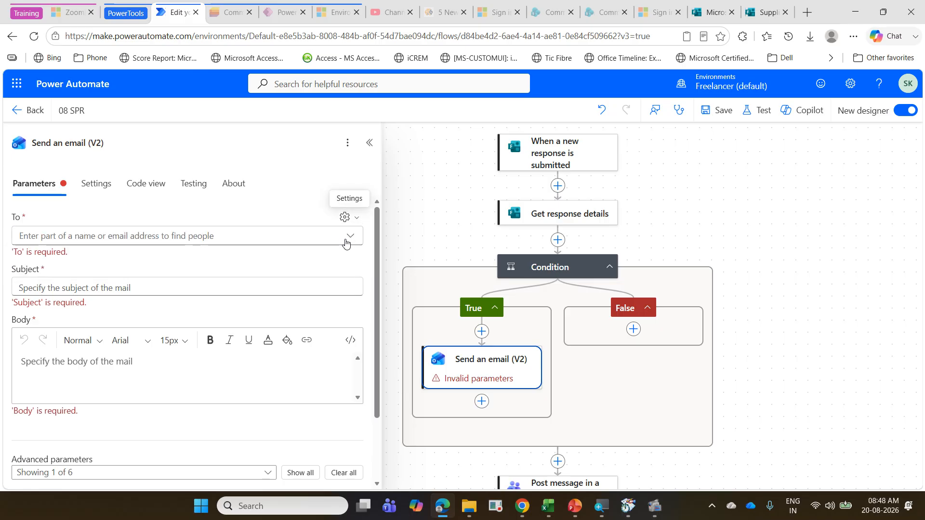
pyautogui.click(355, 217)
pyautogui.click(81, 231)
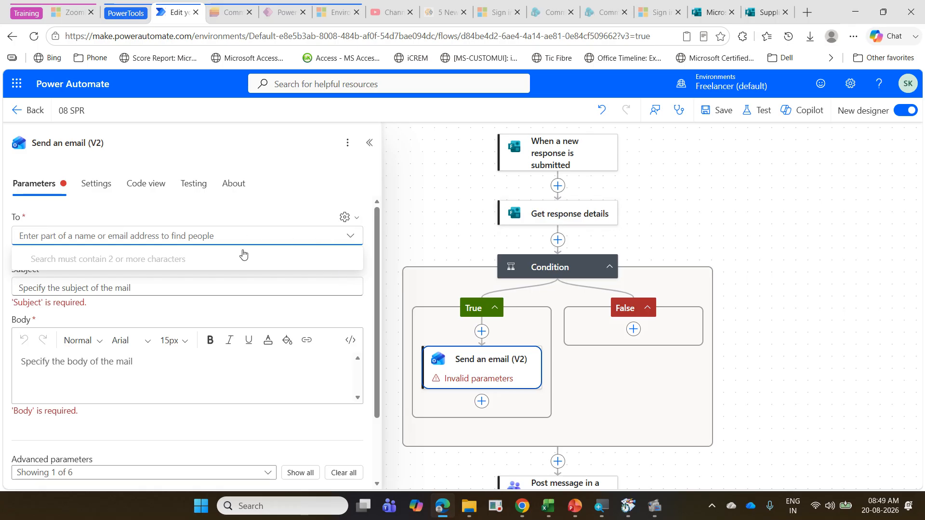
pyautogui.click(356, 220)
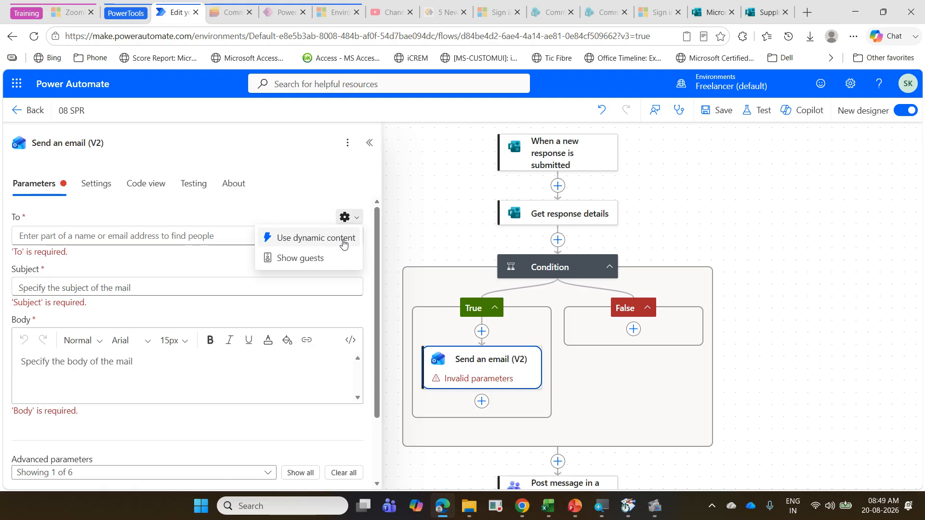
pyautogui.click(343, 241)
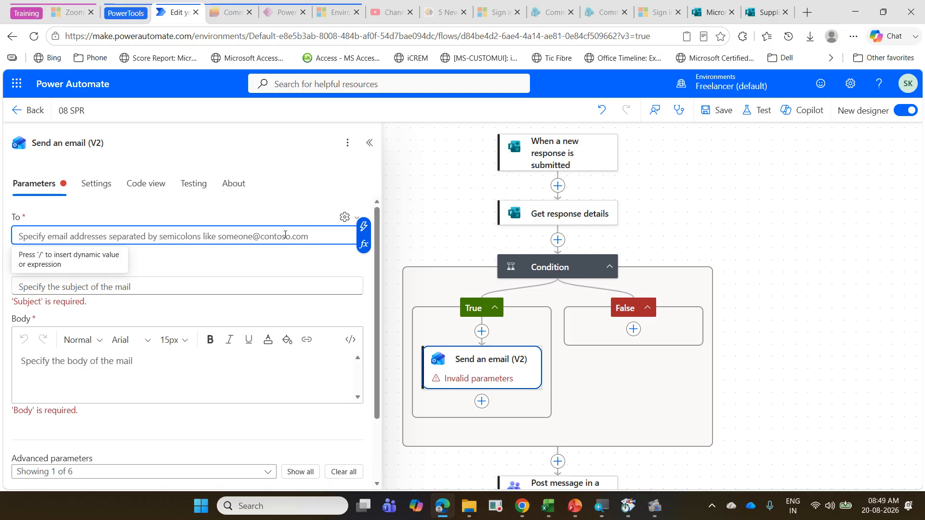
pyautogui.click(345, 216)
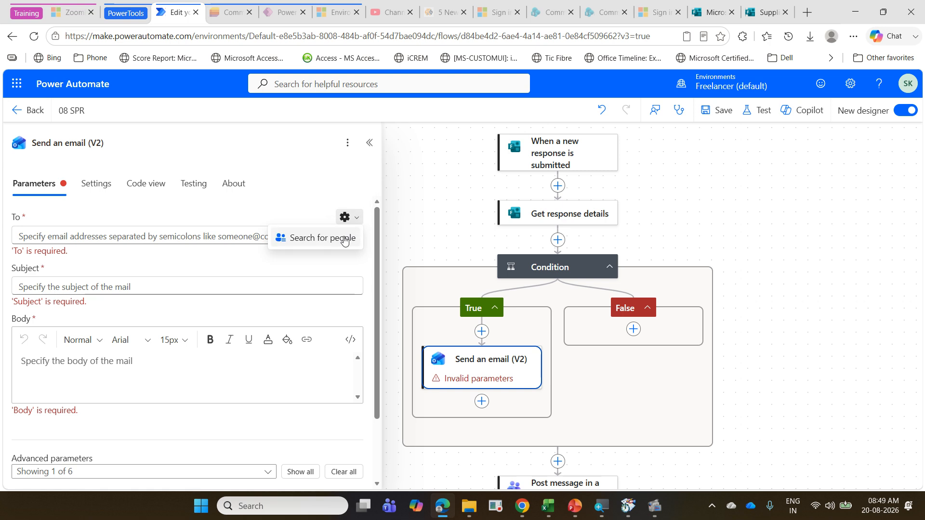
pyautogui.click(344, 238)
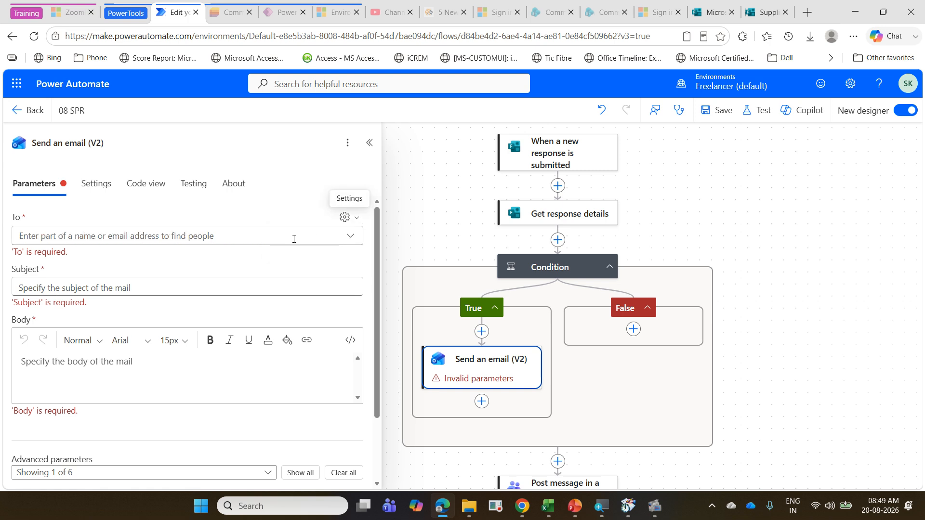
# Step: Enter the recipient's email address in the To field of Send an email (V2)
pyautogui.click(152, 239)
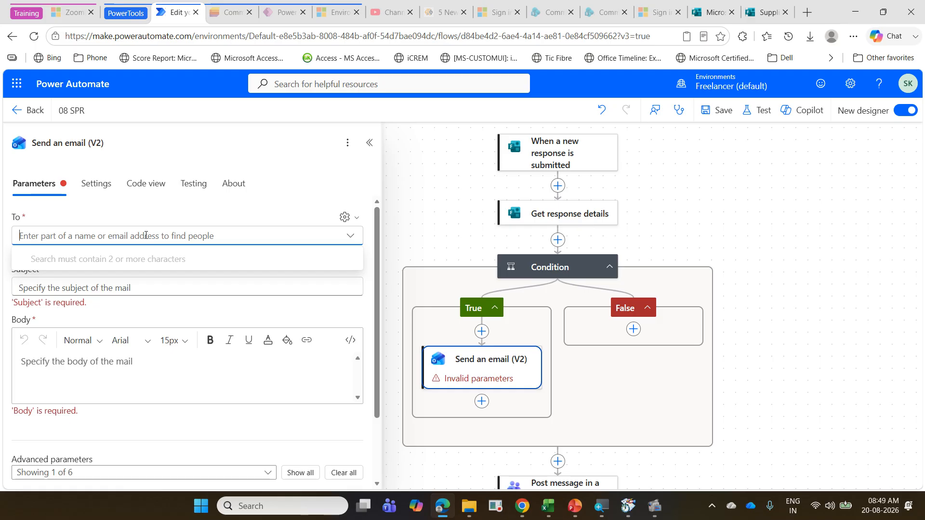
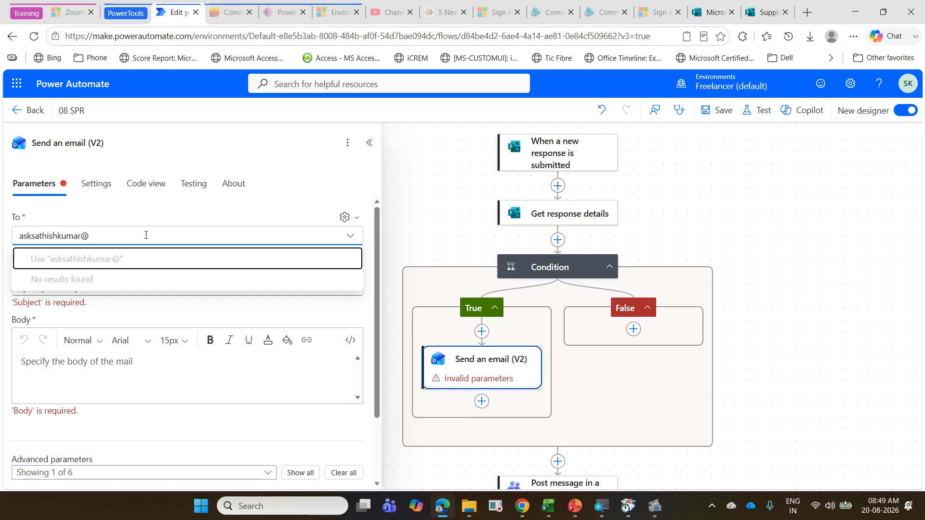
pyautogui.hotkey('ctrl', 'a')
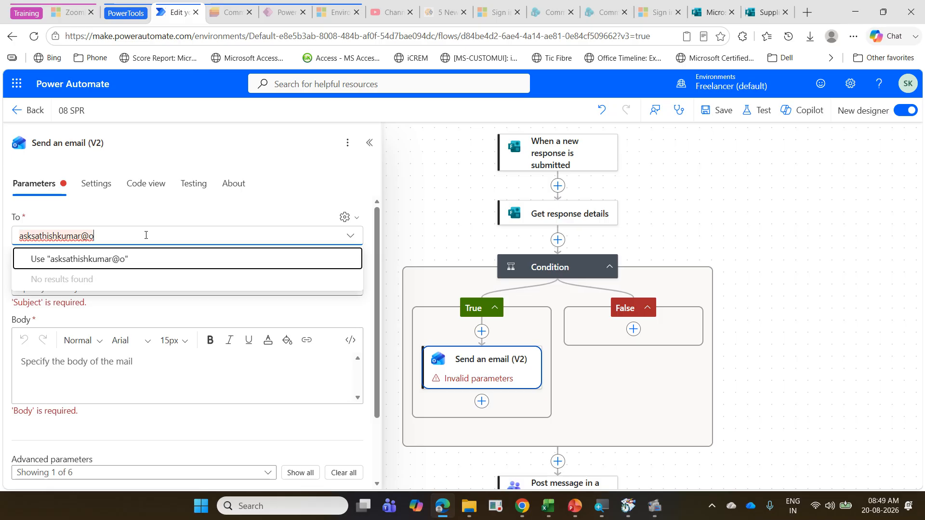
pyautogui.hotkey('ctrl', 'z')
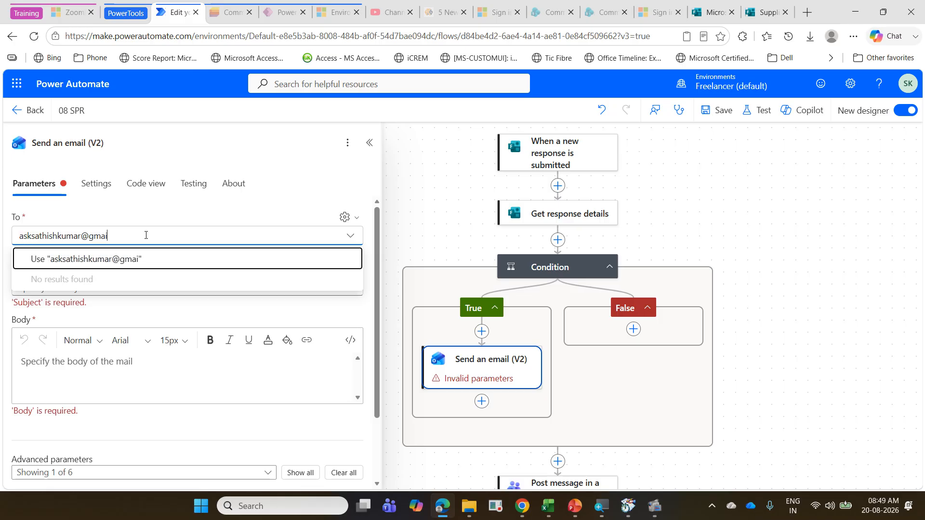
pyautogui.click(166, 365)
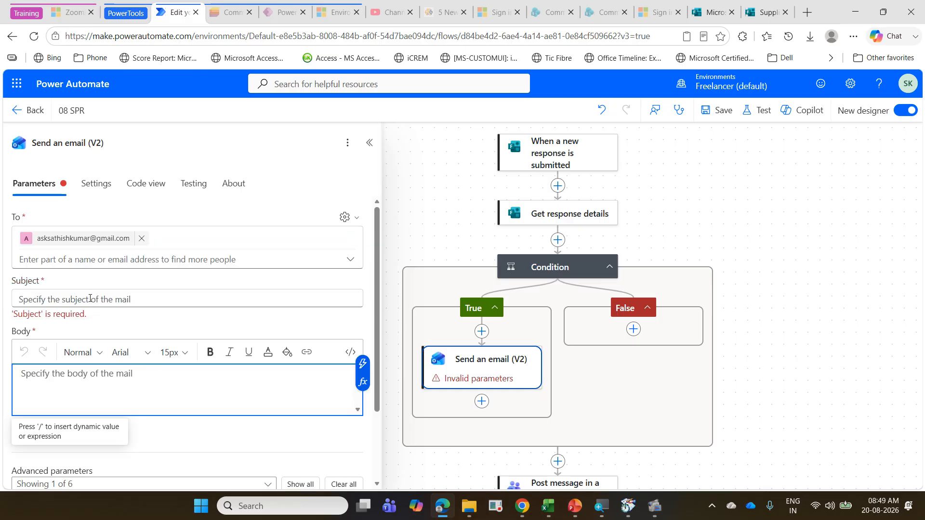
# Step: Switch to PowerPoint, open the Supplier Payment Reminder exercise slide and copy the email subject wording without the supplier placeholder
pyautogui.click(128, 299)
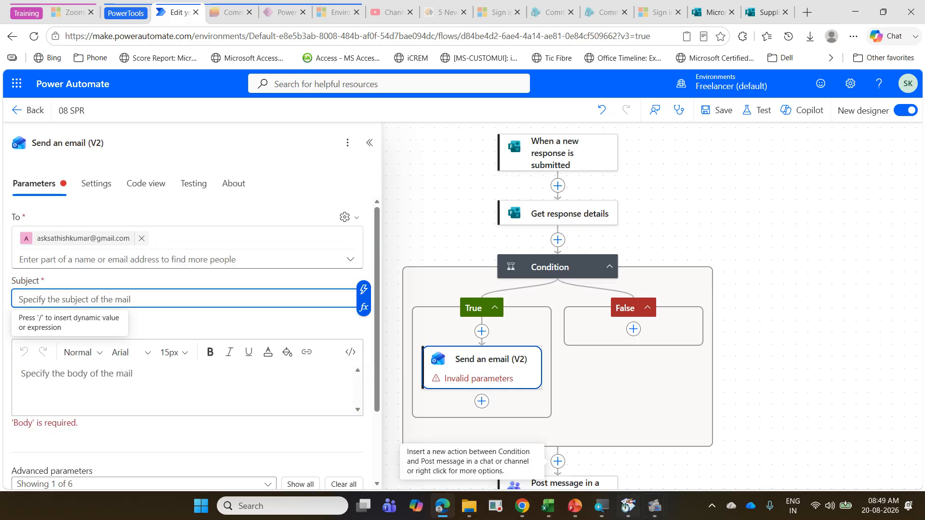
pyautogui.click(574, 505)
pyautogui.press('Escape')
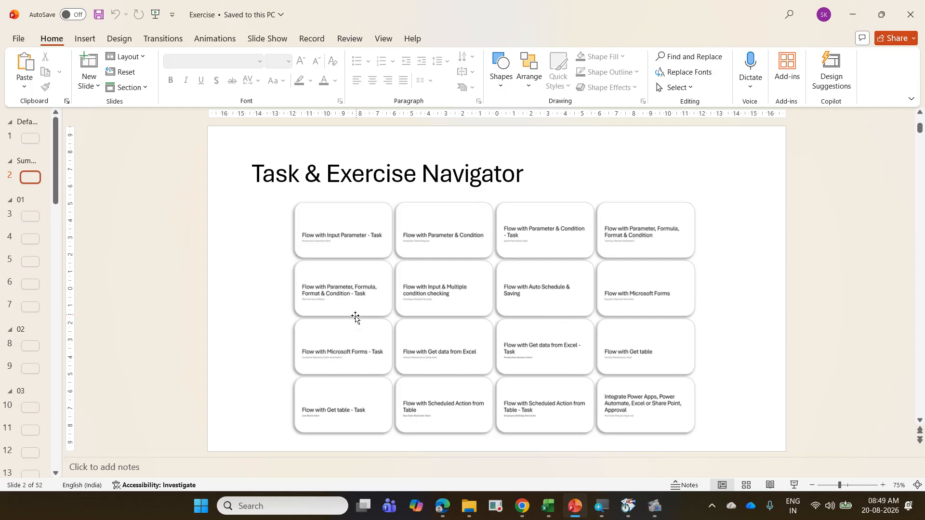
pyautogui.click(794, 485)
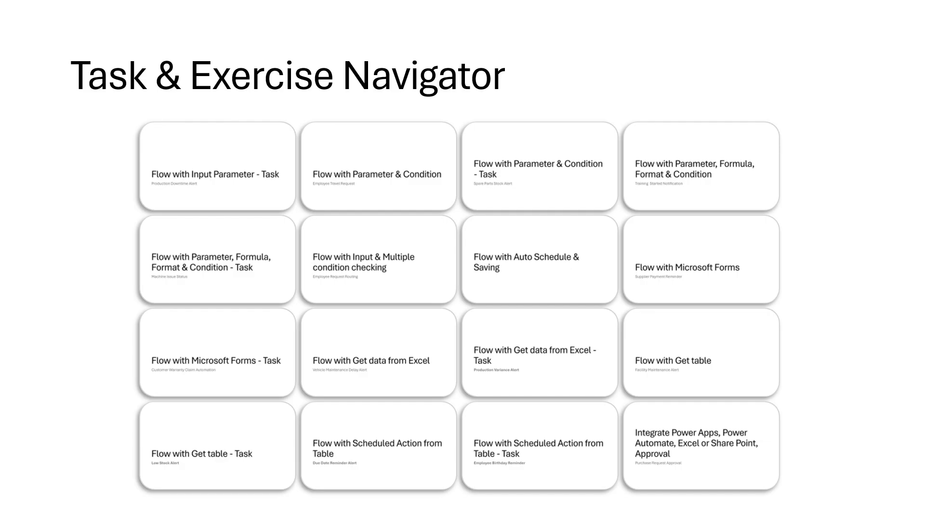
pyautogui.click(663, 286)
pyautogui.click(323, 280)
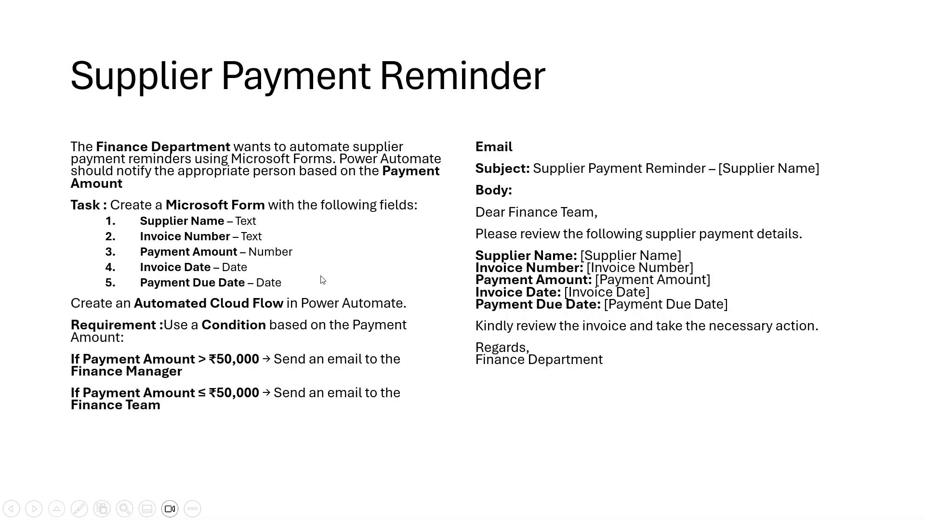
pyautogui.press('Escape')
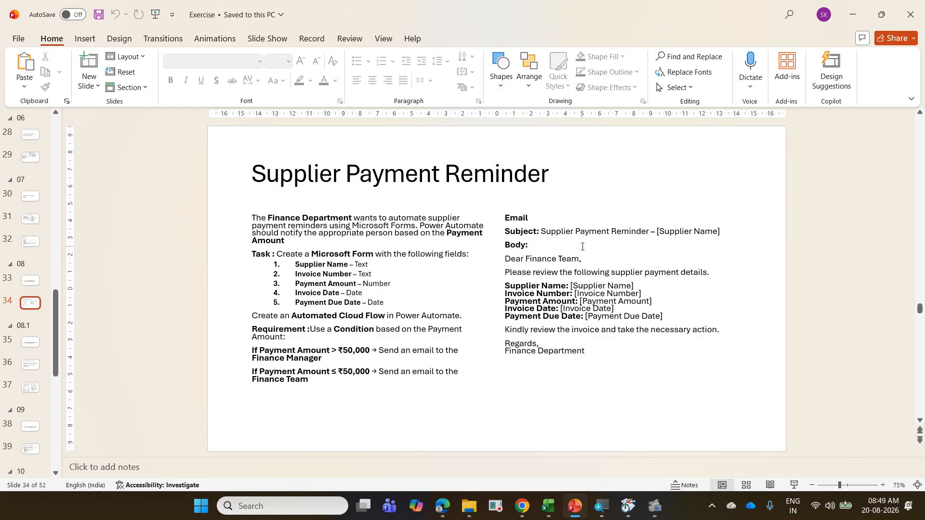
pyautogui.moveTo(540, 231); pyautogui.dragTo(646, 232)
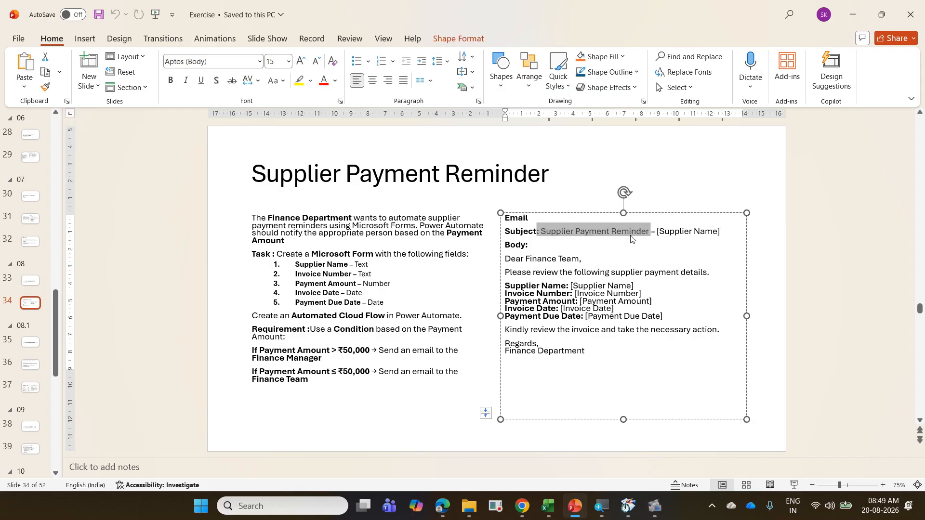
# Step: In Power Automate, set the email subject to ": Supplier Payment Reminder -" followed by the Supplier Name dynamic value
pyautogui.click(442, 507)
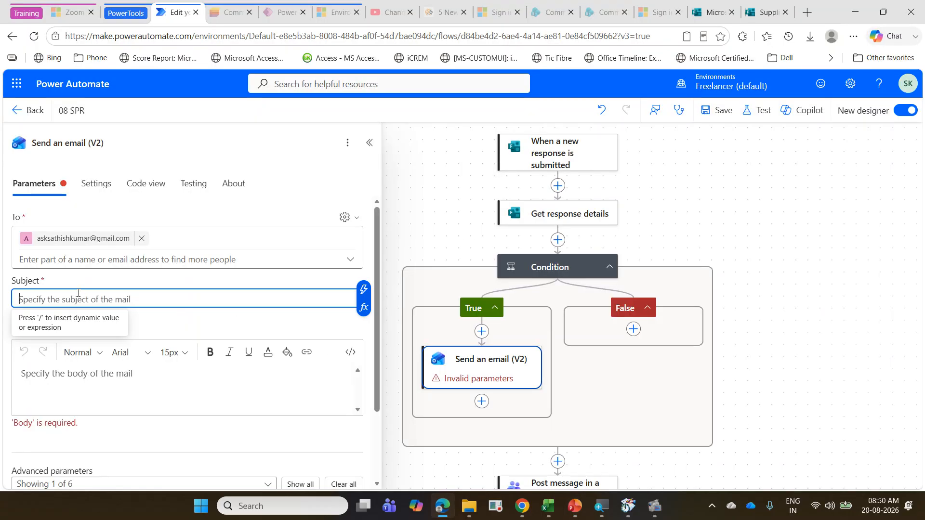
pyautogui.write(': Supplier Payment Reminder')
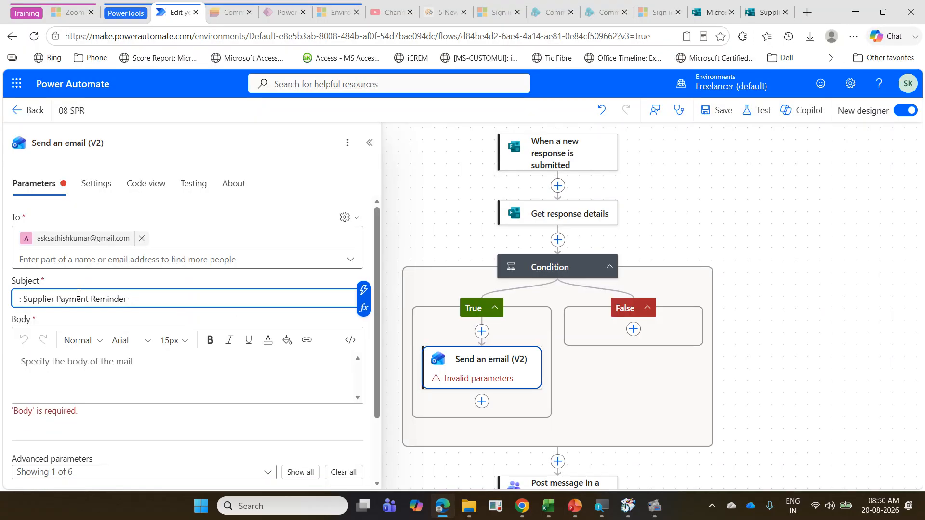
pyautogui.write('-')
pyautogui.click(365, 290)
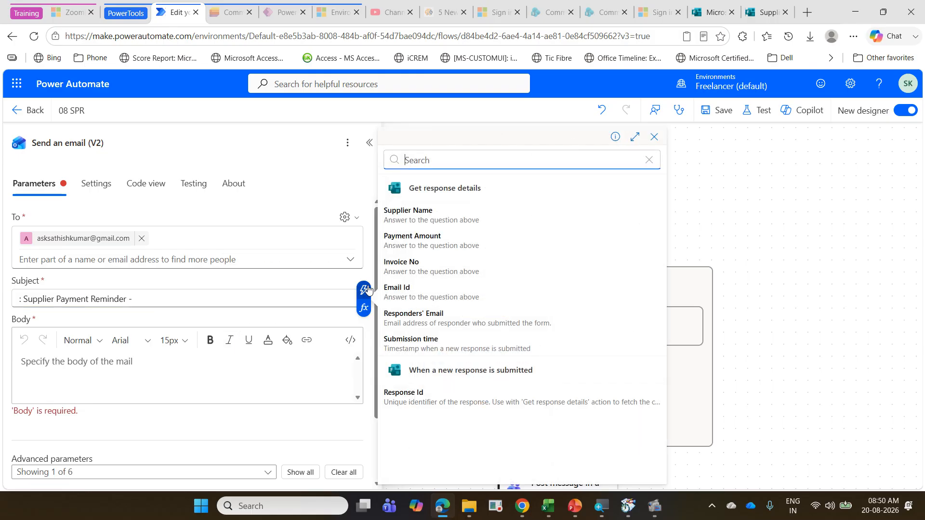
pyautogui.click(433, 223)
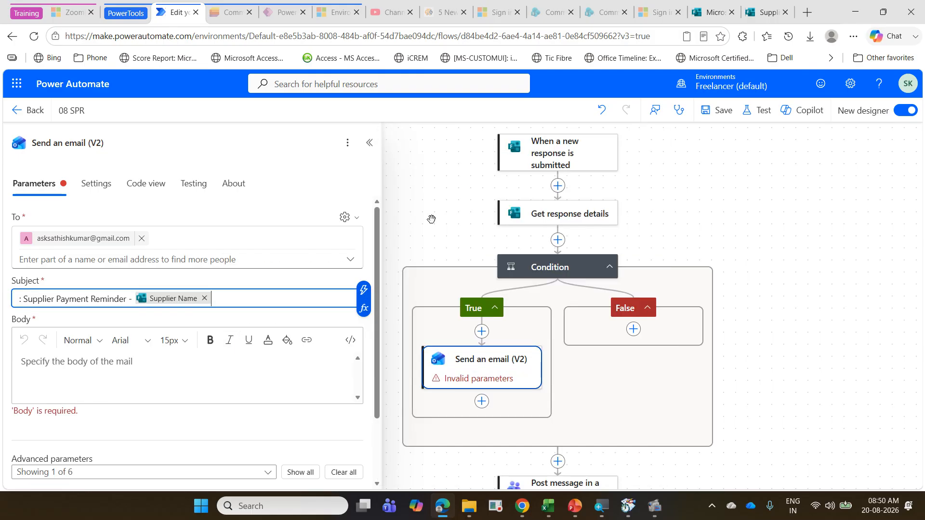
# Step: Ready the email's Body field and copy the body template from "Dear Finance Team," through "Finance Department" on the PowerPoint slide
pyautogui.click(105, 357)
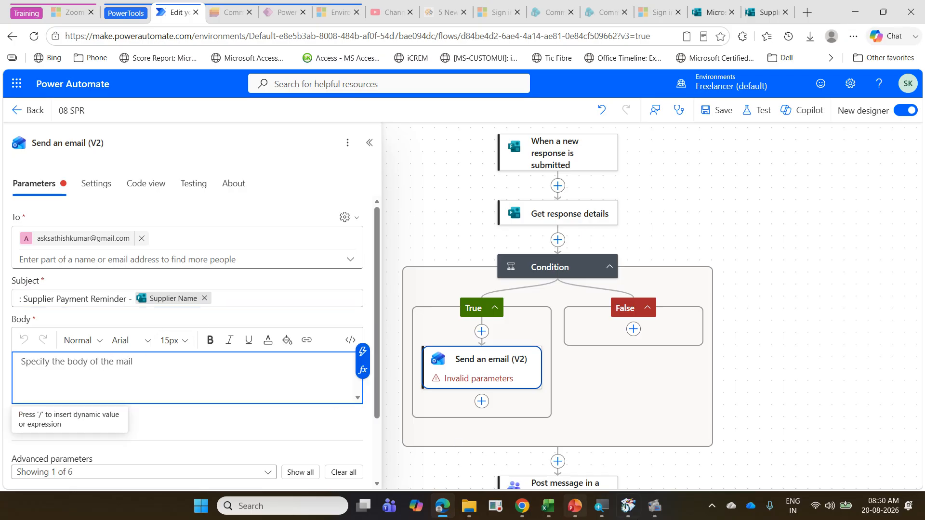
pyautogui.moveTo(626, 507)
pyautogui.click(575, 506)
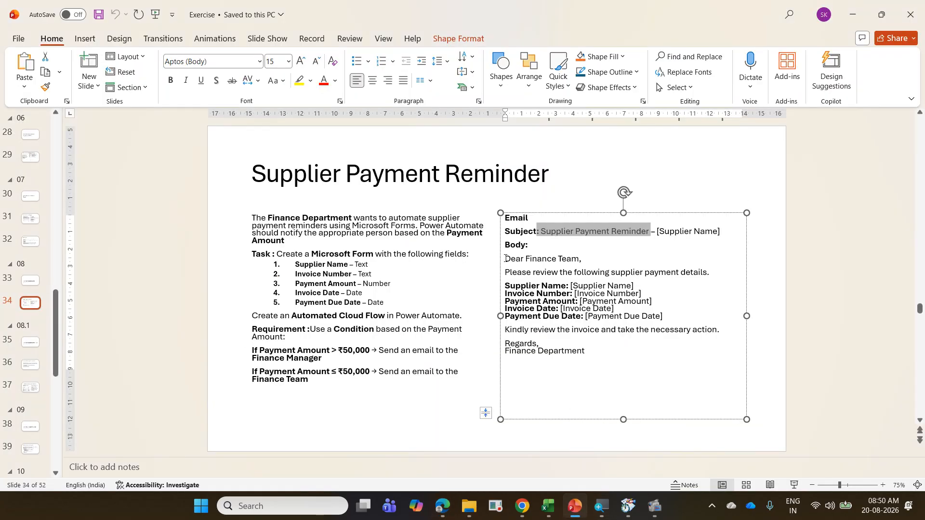
pyautogui.moveTo(505, 258); pyautogui.dragTo(615, 360)
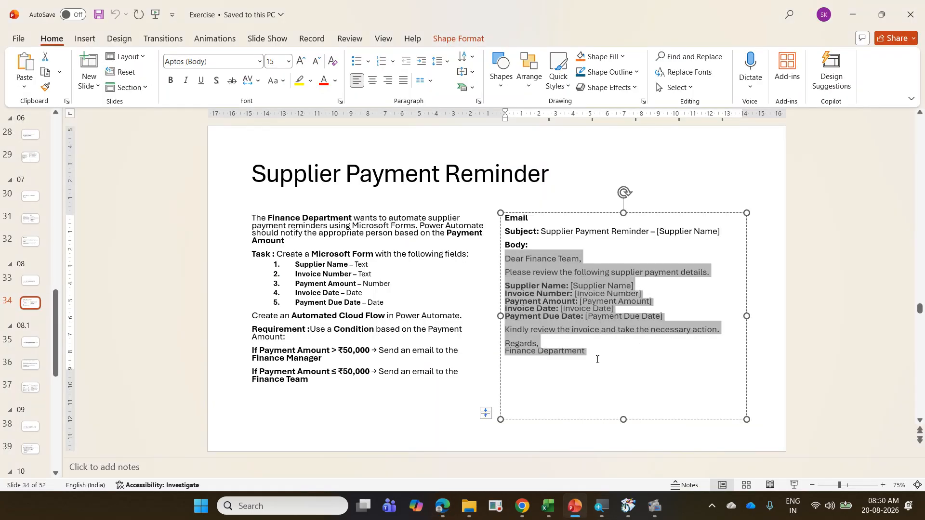
# Step: Switch to Power Automate, paste the copied template into the email body and change its greeting to "Dear Finance Manager,"
pyautogui.click(450, 516)
pyautogui.write('v')
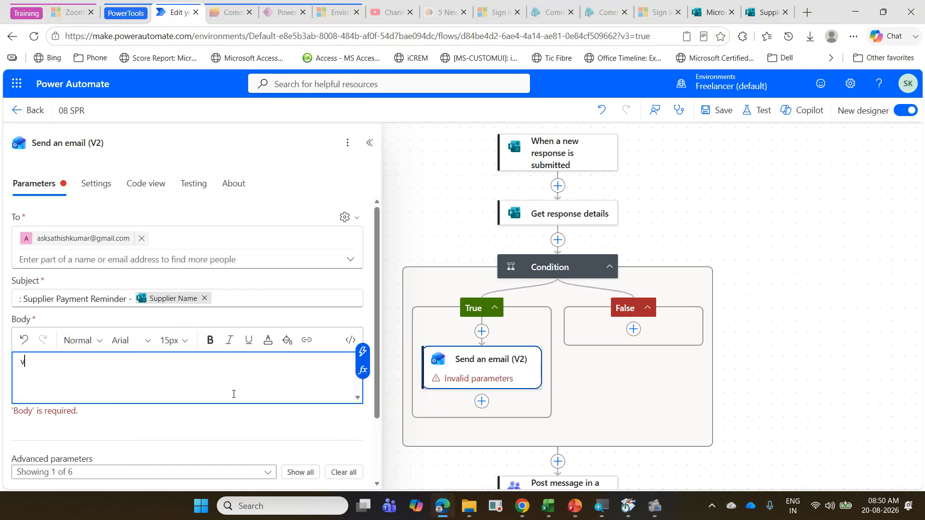
pyautogui.press('BackSpace')
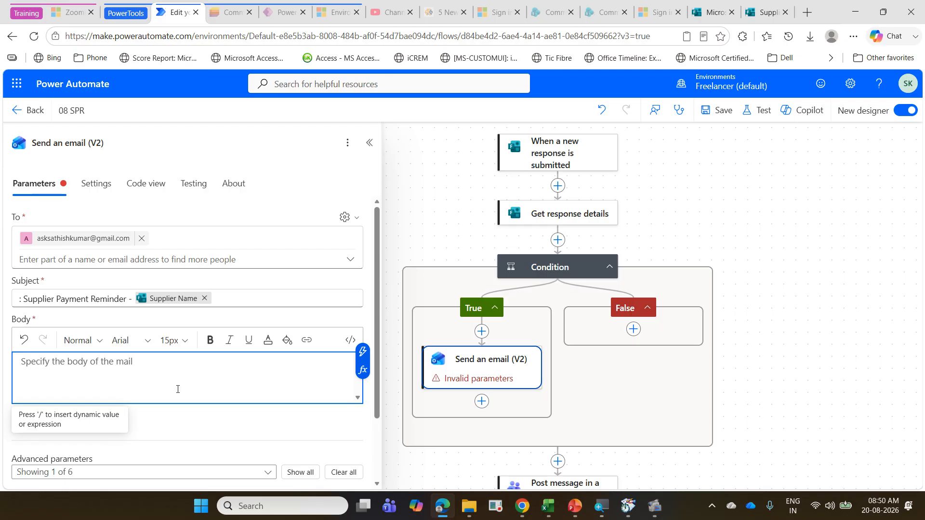
pyautogui.write('Dear Finance Team, Please review the following supplier payment details. Supplier Name: [Supplier Name]□Invoice Number: [Invoice Number]□Payment Amount: [Payment Amount]□Invoice Date: [Invoice Date]□Payment Due Date: [Payment Due Date] Kindly review the invoice and take the necessary action. Regards,□Finance Department')
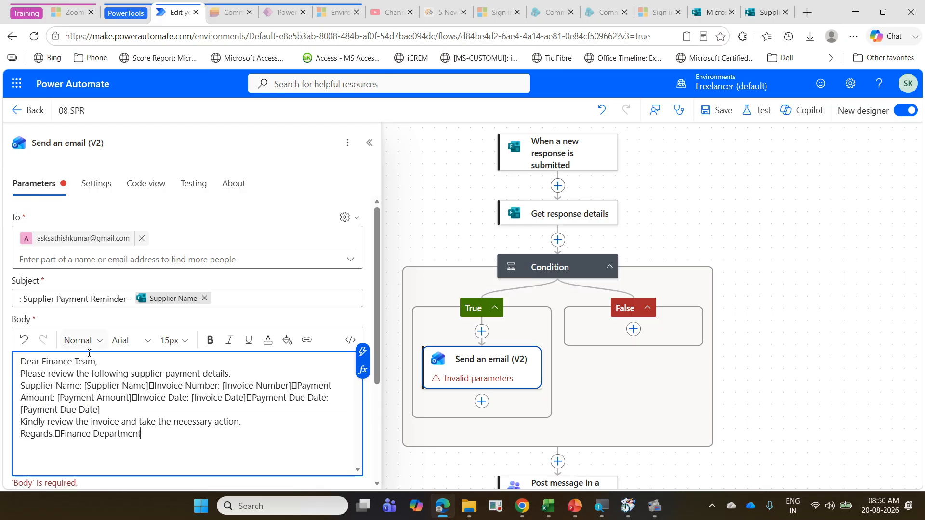
pyautogui.doubleClick(87, 361)
pyautogui.write('Manager')
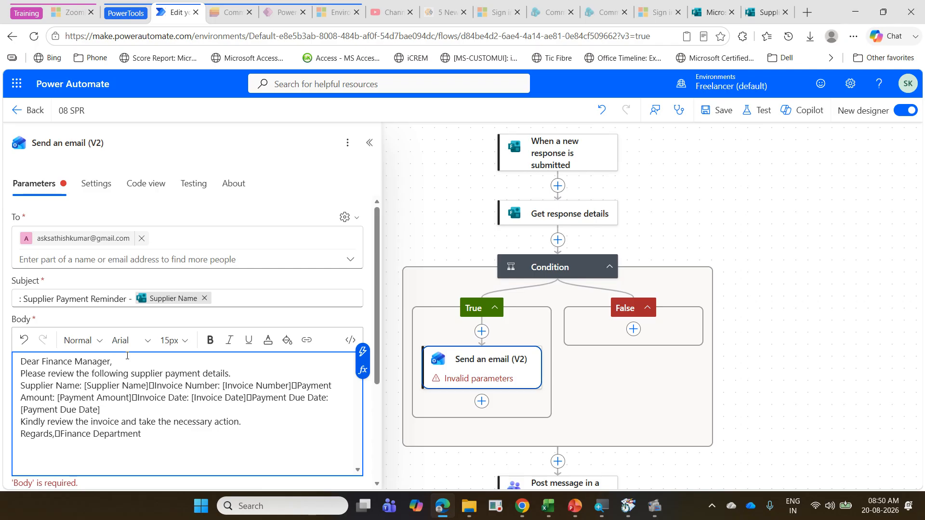
# Step: Replace the [Supplier Name] placeholder in the body with the Supplier Name dynamic value and start a new line after it
pyautogui.press('Down')
pyautogui.press('Left')
pyautogui.hotkey('shift', 'Right')
pyautogui.hotkey('shift', 'Right')
pyautogui.hotkey('shift', 'Right')
pyautogui.hotkey('shift', 'Right')
pyautogui.hotkey('shift', 'Right')
pyautogui.hotkey('shift', 'Right')
pyautogui.hotkey('shift', 'Right')
pyautogui.hotkey('shift', 'Right')
pyautogui.hotkey('shift', 'Right')
pyautogui.hotkey('shift', 'Right')
pyautogui.hotkey('shift', 'Right')
pyautogui.hotkey('shift', 'Right')
pyautogui.hotkey('shift', 'Right')
pyautogui.hotkey('shift', 'Right')
pyautogui.hotkey('shift', 'Right')
pyautogui.hotkey('shift', 'Right')
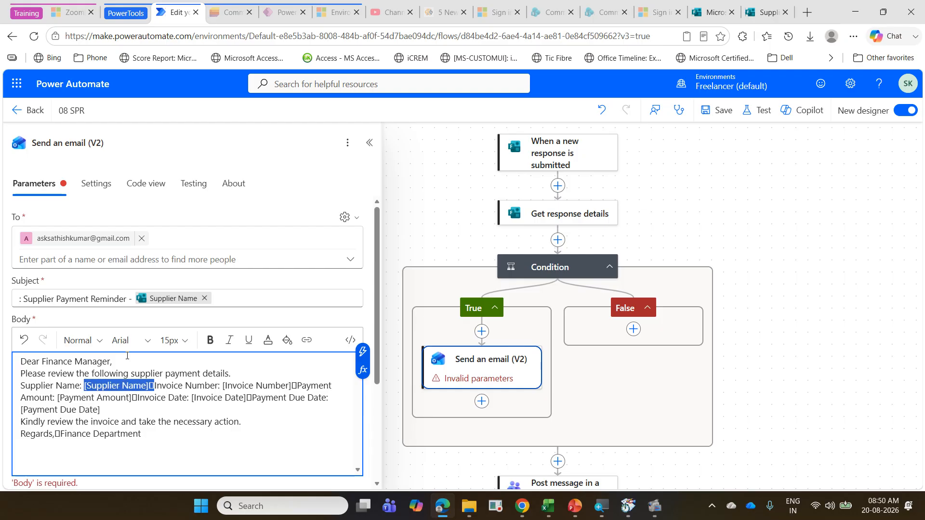
pyautogui.press('Delete')
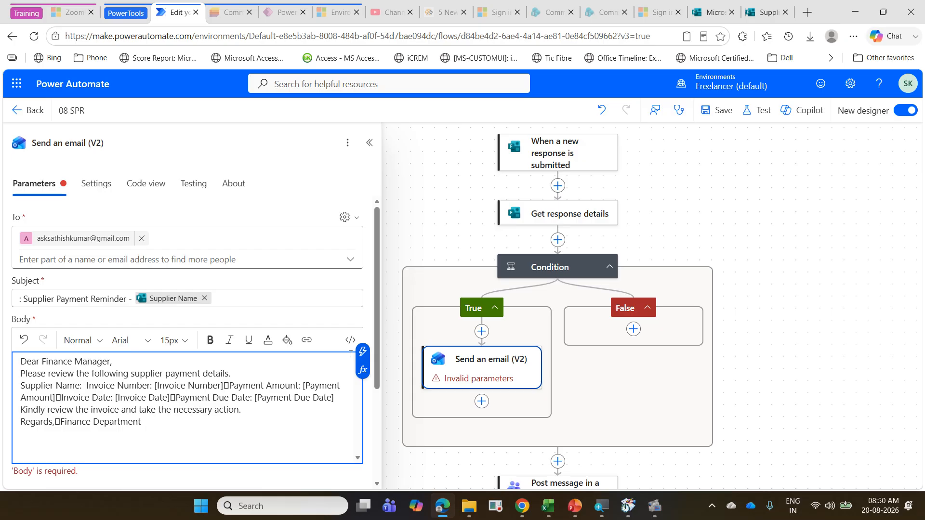
pyautogui.click(368, 355)
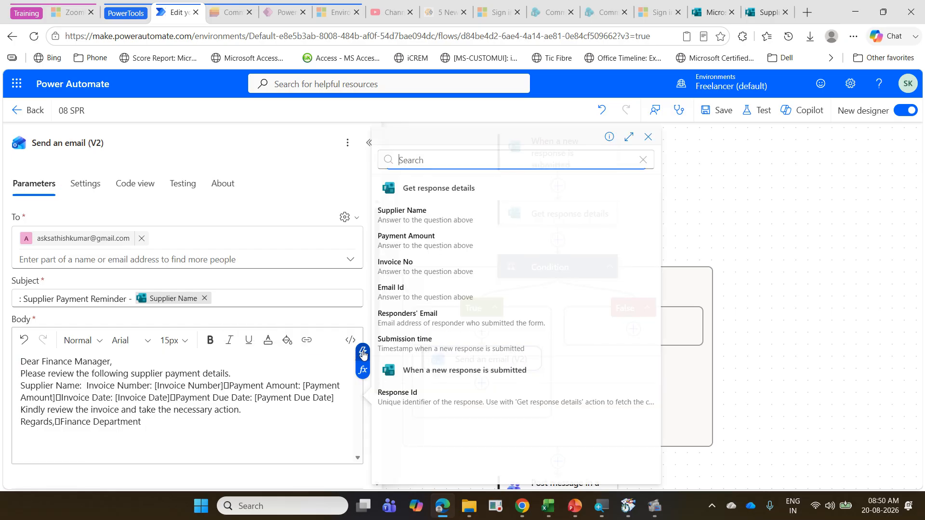
pyautogui.click(430, 224)
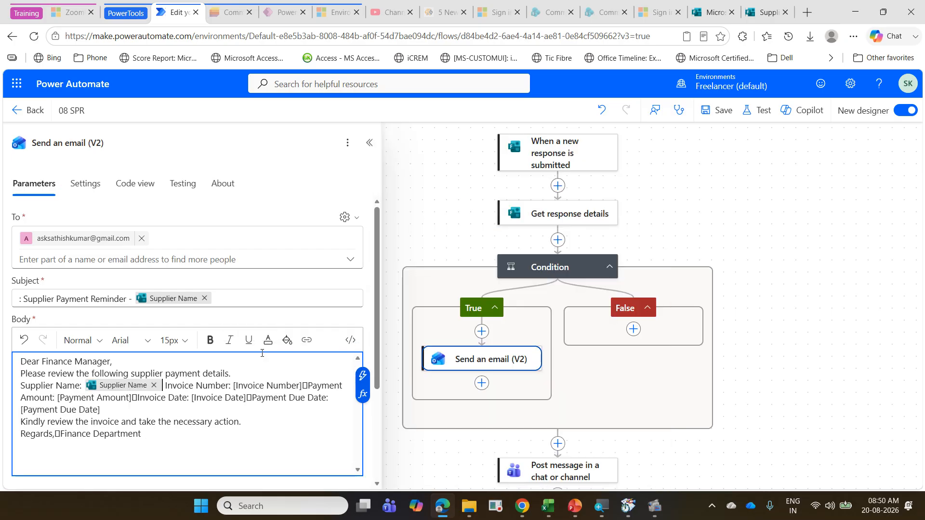
pyautogui.press('Return')
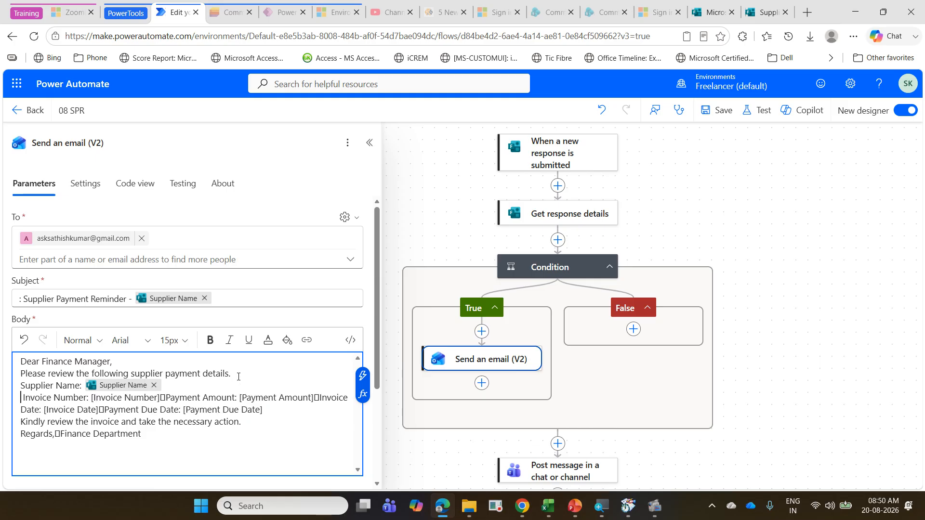
# Step: Replace the [Invoice Number] placeholder with the Invoice No dynamic value and put the Payment Amount text on its own line
pyautogui.press('Right')
pyautogui.press('Right')
pyautogui.press('Right')
pyautogui.press('Right')
pyautogui.press('Right')
pyautogui.press('Right')
pyautogui.press('Right')
pyautogui.press('Right')
pyautogui.press('Right')
pyautogui.press('Right')
pyautogui.press('Right')
pyautogui.press('Right')
pyautogui.press('Right')
pyautogui.press('Right')
pyautogui.press('Right')
pyautogui.press('Right')
pyautogui.hotkey('shift', 'Right')
pyautogui.hotkey('shift', 'Right')
pyautogui.hotkey('shift', 'Right')
pyautogui.hotkey('shift', 'Right')
pyautogui.hotkey('shift', 'Right')
pyautogui.hotkey('shift', 'Right')
pyautogui.hotkey('shift', 'Right')
pyautogui.hotkey('shift', 'Right')
pyautogui.hotkey('shift', 'Right')
pyautogui.hotkey('shift', 'Right')
pyautogui.hotkey('shift', 'Right')
pyautogui.hotkey('shift', 'Right')
pyautogui.hotkey('shift', 'Right')
pyautogui.hotkey('shift', 'Right')
pyautogui.hotkey('shift', 'Right')
pyautogui.hotkey('shift', 'Right')
pyautogui.hotkey('shift', 'Right')
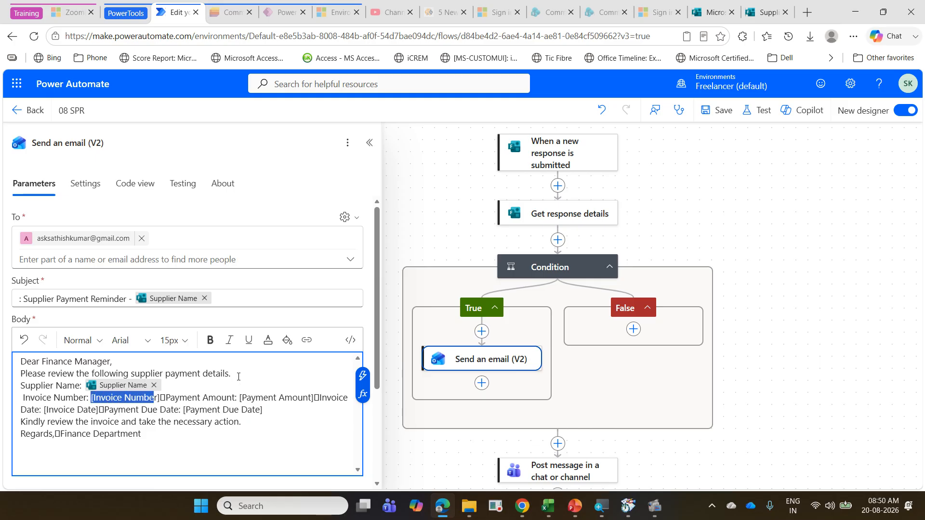
pyautogui.press('BackSpace')
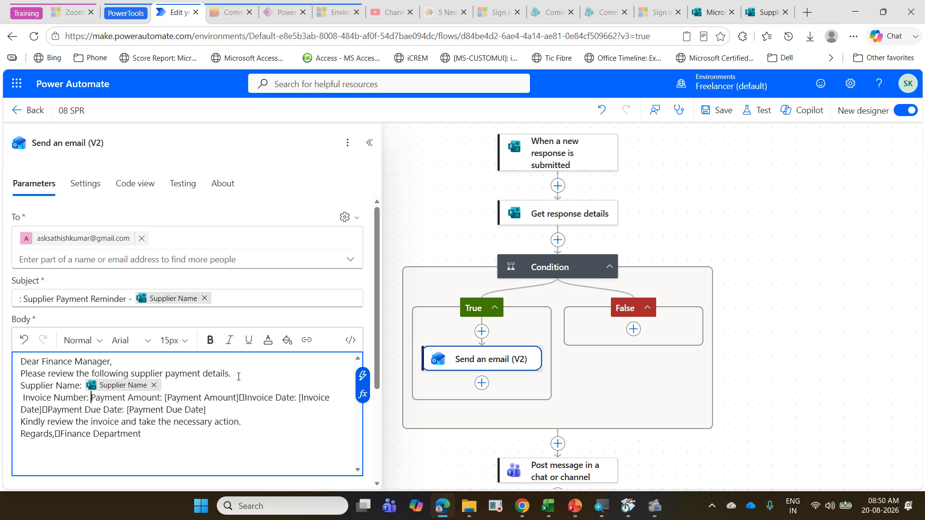
pyautogui.click(362, 376)
pyautogui.click(450, 267)
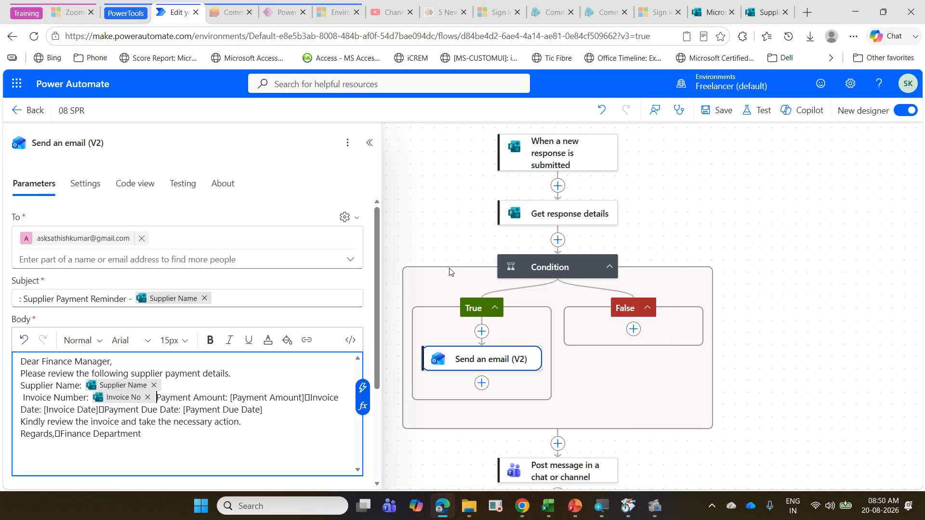
pyautogui.press('Return')
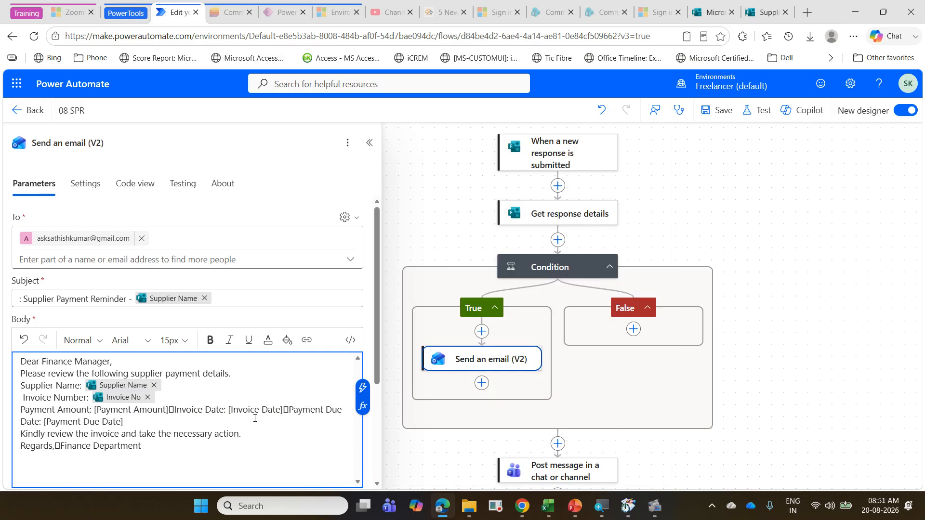
# Step: Replace the [Payment Amount] placeholder and the invoice date and due date text after it with the Payment Amount dynamic value
pyautogui.hotkey('shift', 'Down')
pyautogui.hotkey('shift', 'Right')
pyautogui.hotkey('shift', 'Right')
pyautogui.hotkey('shift', 'Right')
pyautogui.hotkey('shift', 'Right')
pyautogui.hotkey('shift', 'Right')
pyautogui.hotkey('shift', 'Right')
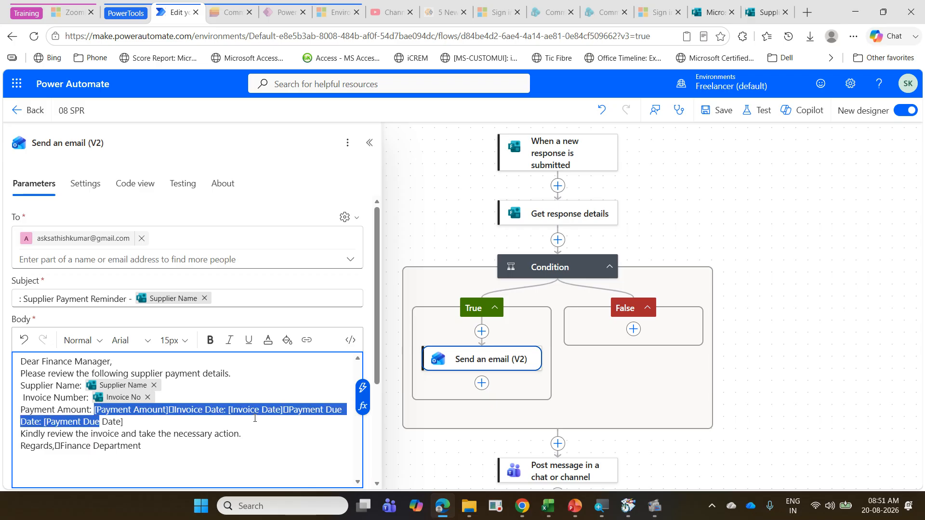
pyautogui.press('BackSpace')
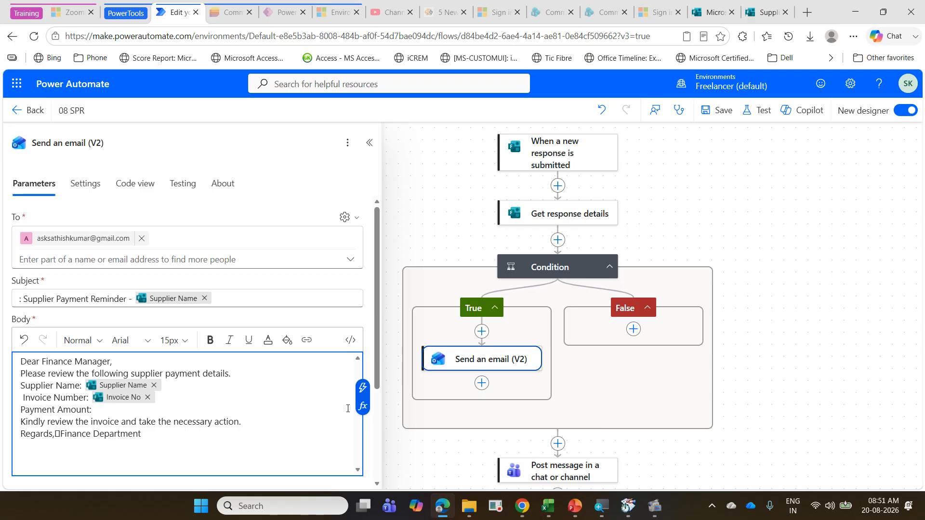
pyautogui.click(365, 393)
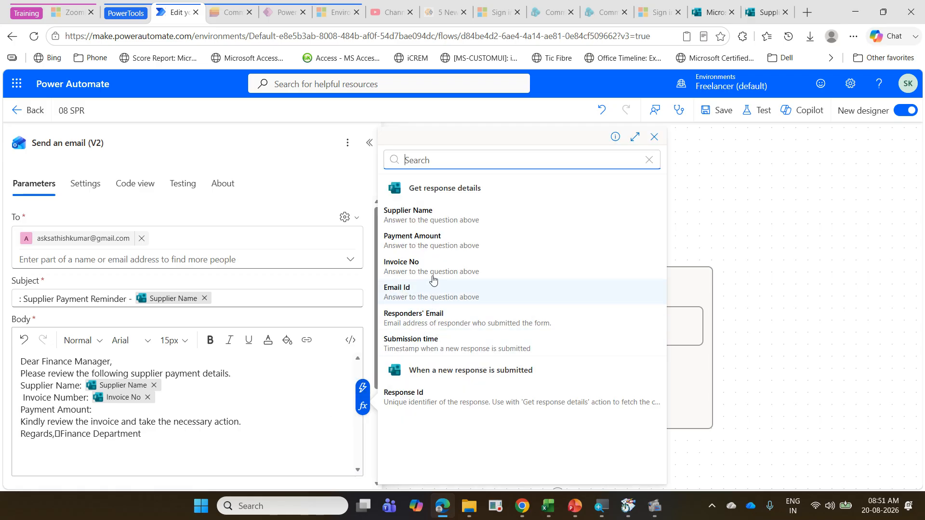
pyautogui.click(437, 246)
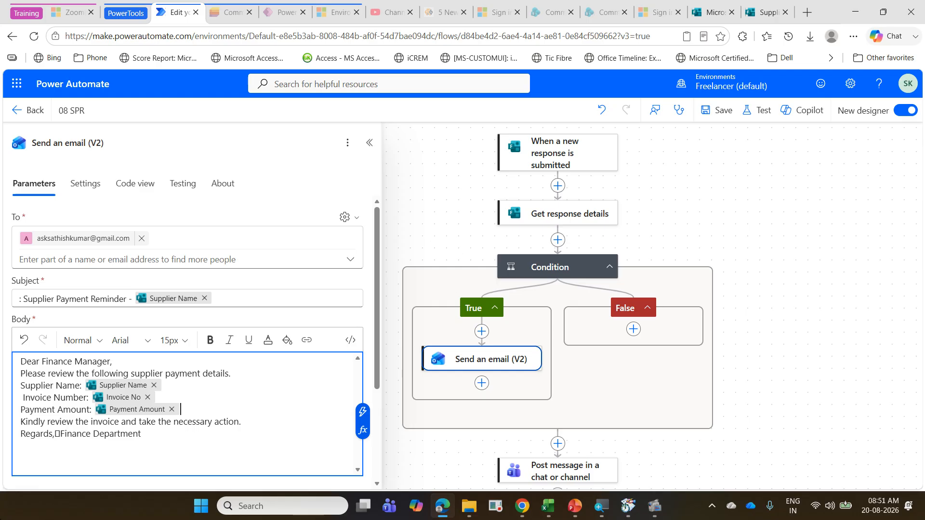
# Step: Tidy the body: put "Finance Department" on its own line without the stray character and remove the space before "Invoice Number"
pyautogui.click(56, 435)
pyautogui.press('Return')
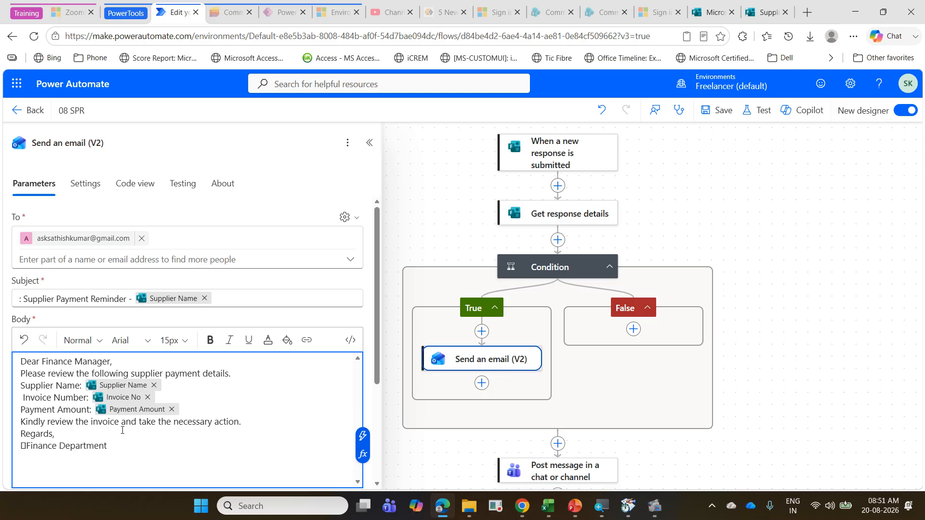
pyautogui.press('Delete')
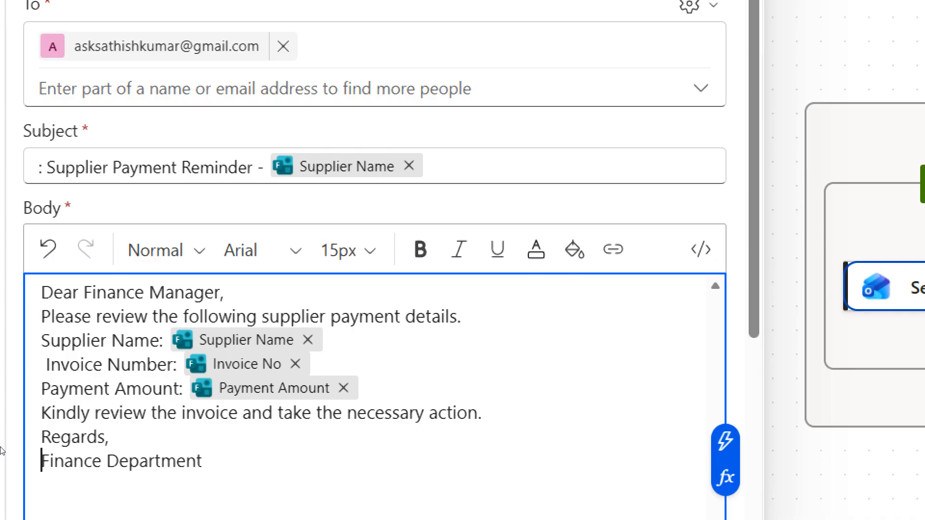
pyautogui.press('Up')
pyautogui.press('Up')
pyautogui.press('Up')
pyautogui.press('Up')
pyautogui.press('Delete')
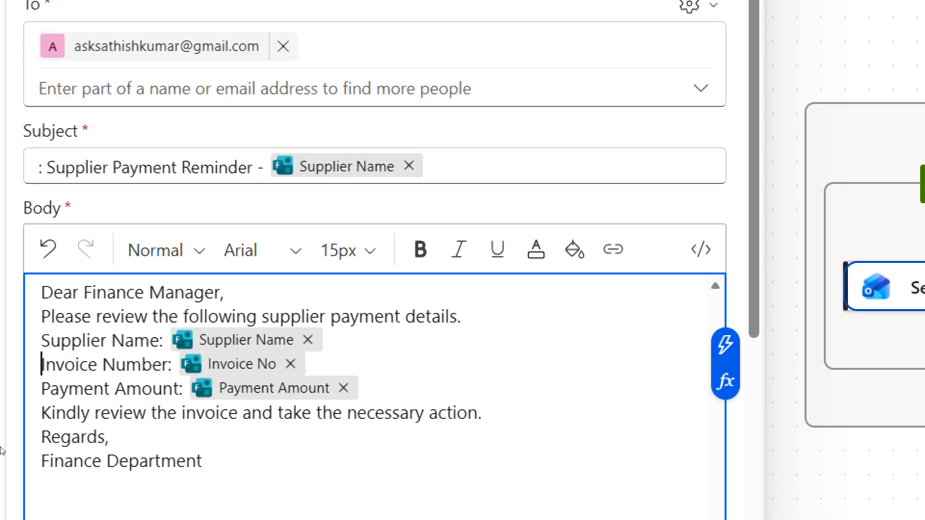
pyautogui.press('Up')
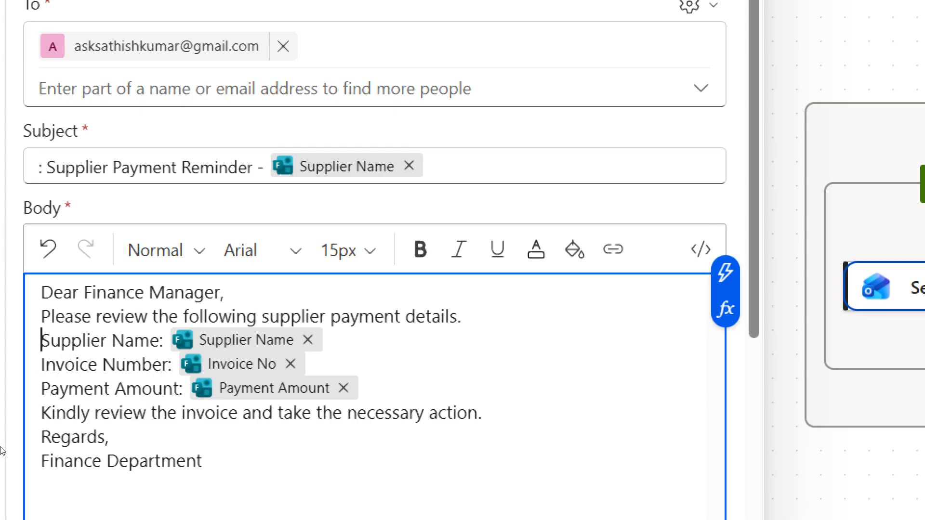
pyautogui.press('Down')
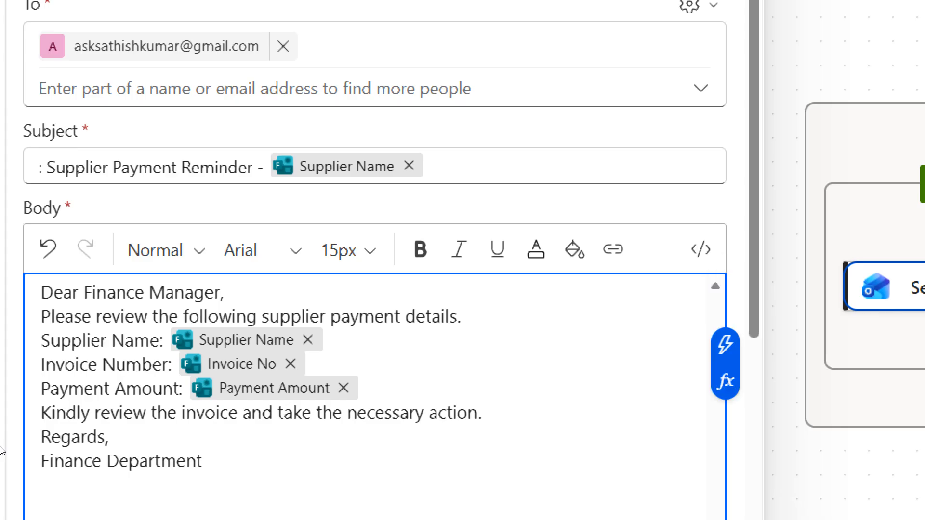
pyautogui.press('Down')
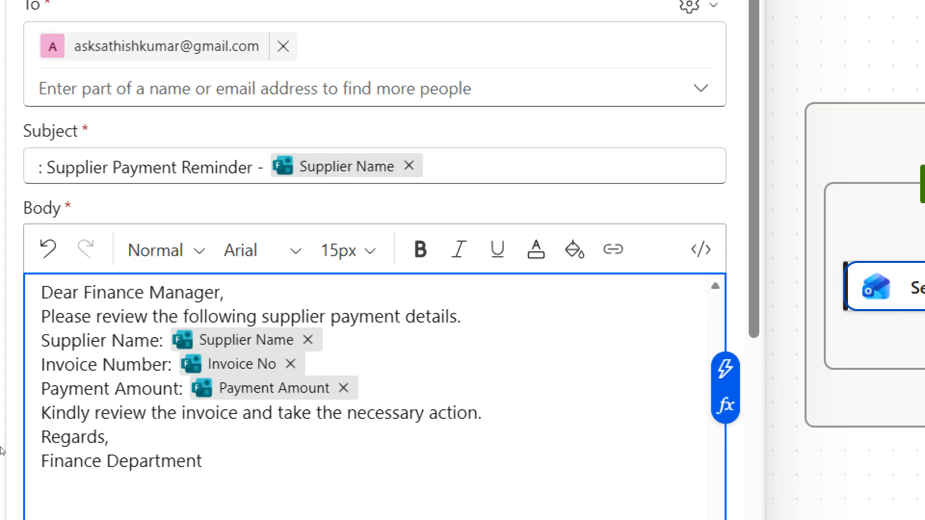
pyautogui.press('Down')
pyautogui.press('Down')
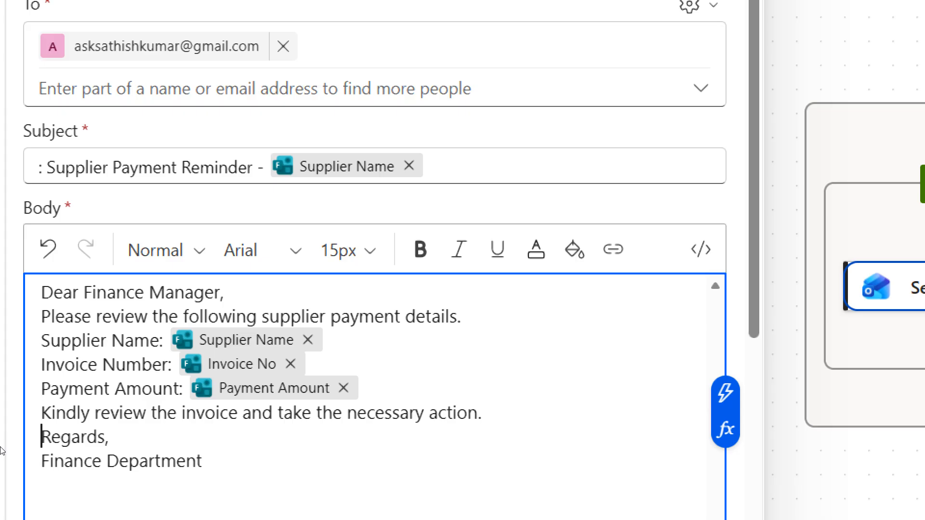
pyautogui.press('Up')
pyautogui.press('Up')
pyautogui.press('Up')
pyautogui.press('Down')
pyautogui.press('Down')
pyautogui.press('Down')
pyautogui.press('Up')
pyautogui.press('Up')
pyautogui.press('Up')
pyautogui.press('Up')
pyautogui.press('Up')
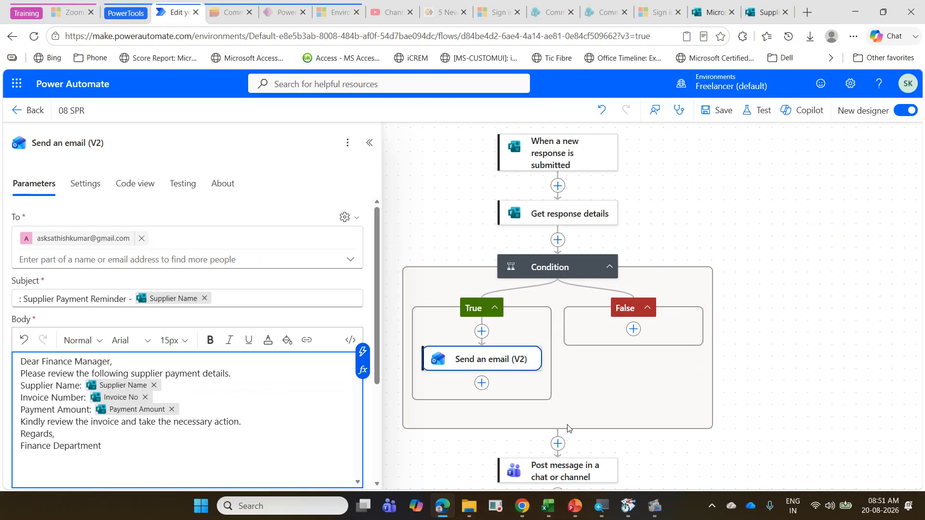
# Step: Copy the Send an email (V2) action from the True branch and paste it into the False branch
pyautogui.rightClick(492, 362)
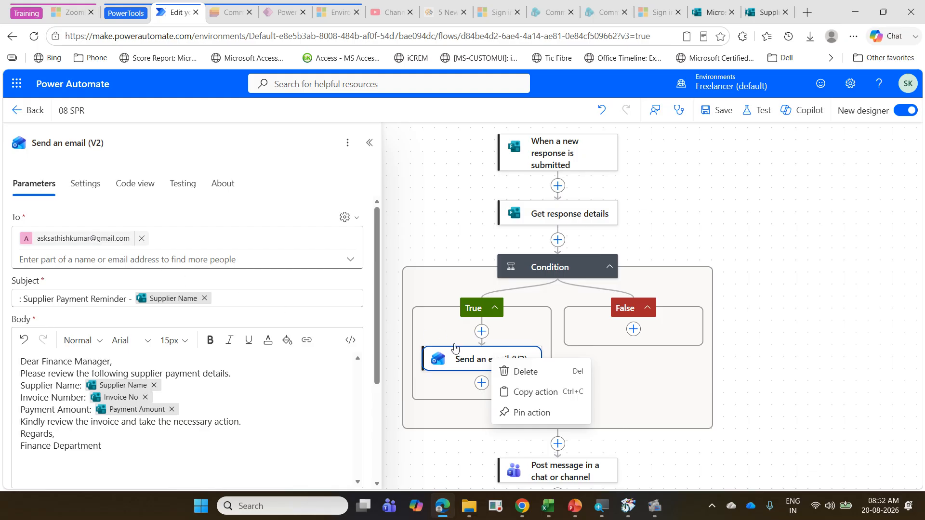
pyautogui.click(462, 357)
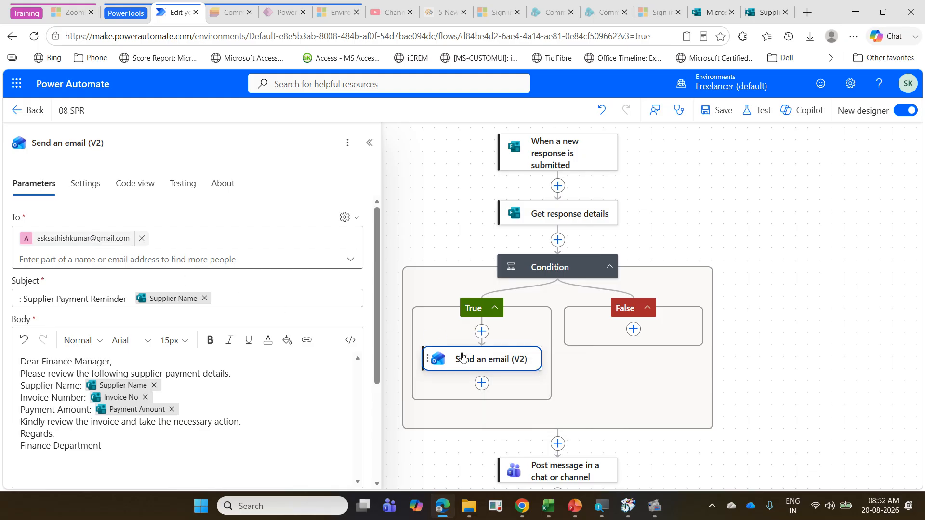
pyautogui.rightClick(462, 356)
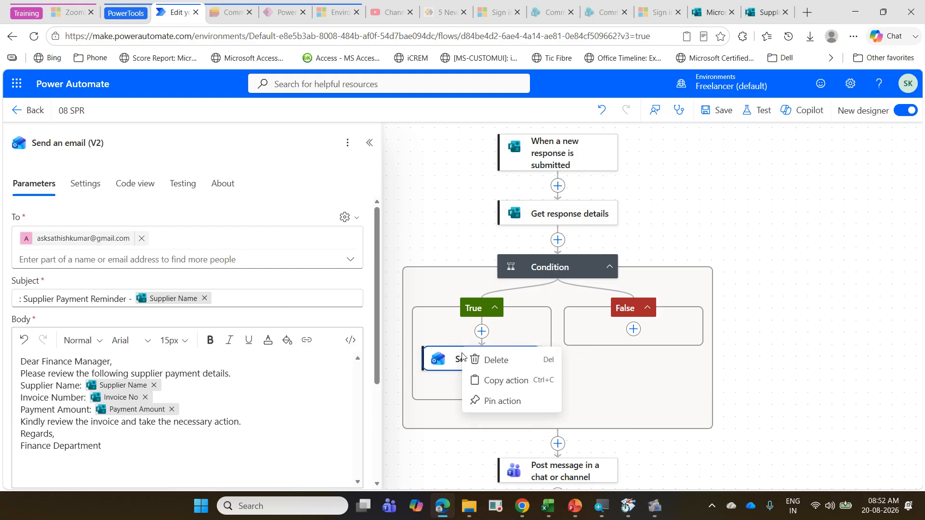
pyautogui.click(516, 387)
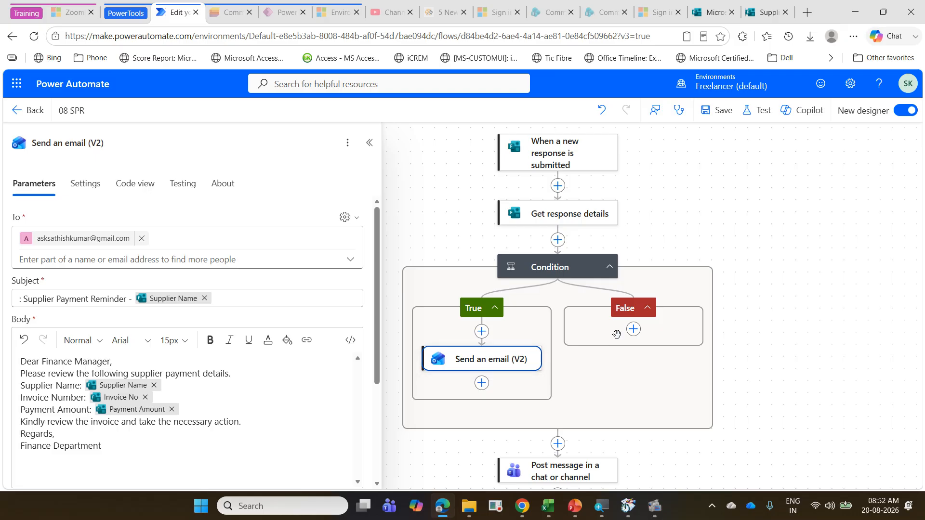
pyautogui.click(633, 333)
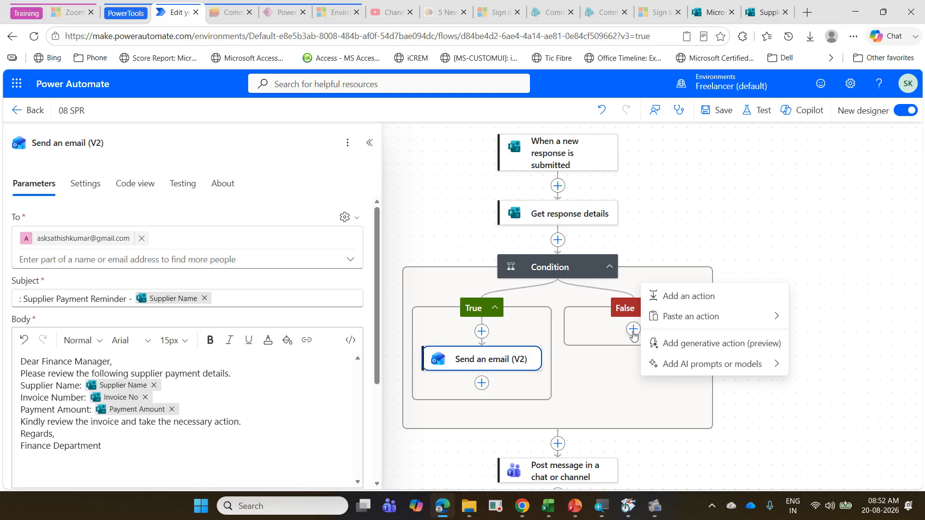
pyautogui.moveTo(698, 318)
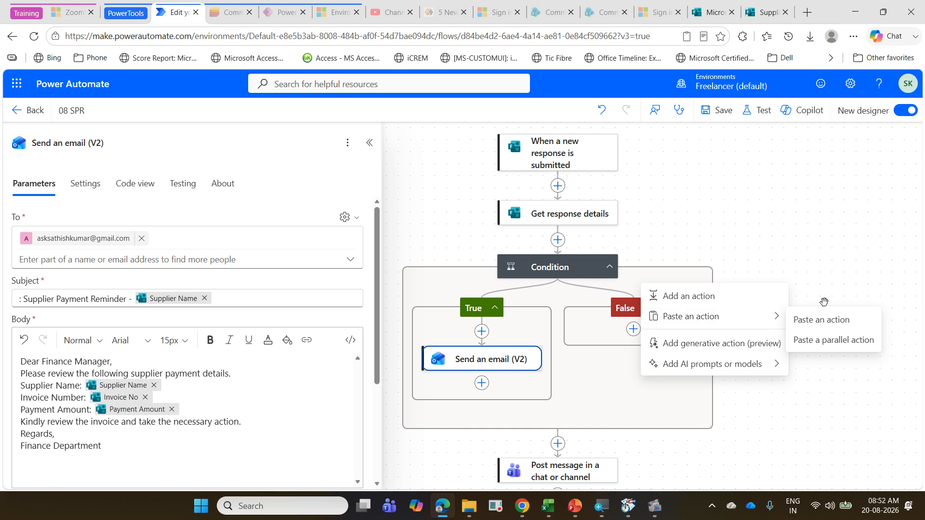
pyautogui.click(829, 321)
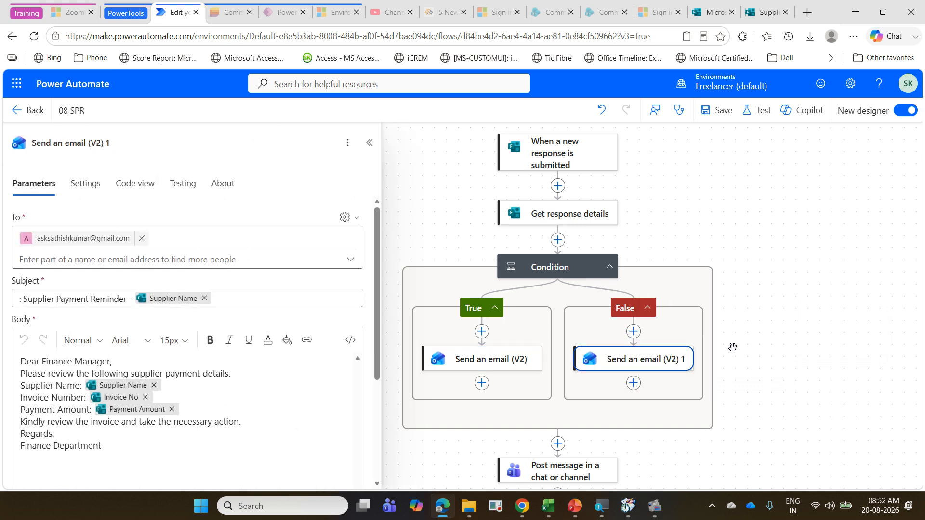
# Step: Change the greeting in the False branch email body to "Dear Finance Team,"
pyautogui.click(75, 361)
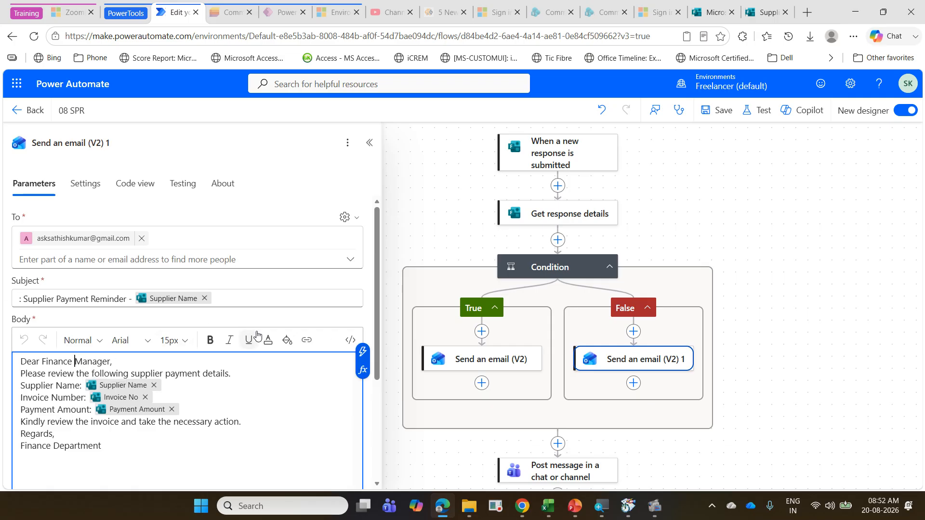
pyautogui.hotkey('shift', 'Right')
pyautogui.hotkey('shift', 'Right')
pyautogui.hotkey('shift', 'Right')
pyautogui.hotkey('shift', 'Right')
pyautogui.hotkey('shift', 'Right')
pyautogui.hotkey('shift', 'Right')
pyautogui.hotkey('shift', 'Right')
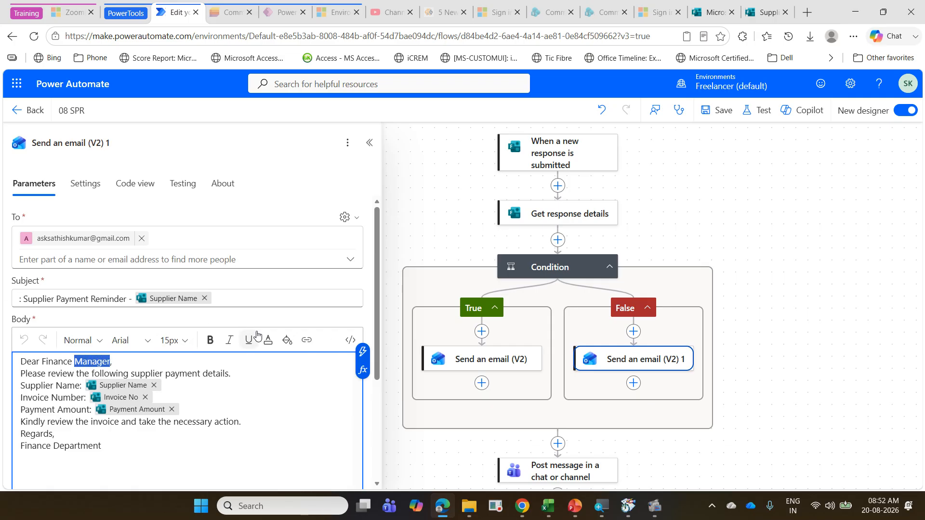
pyautogui.write('Tea')
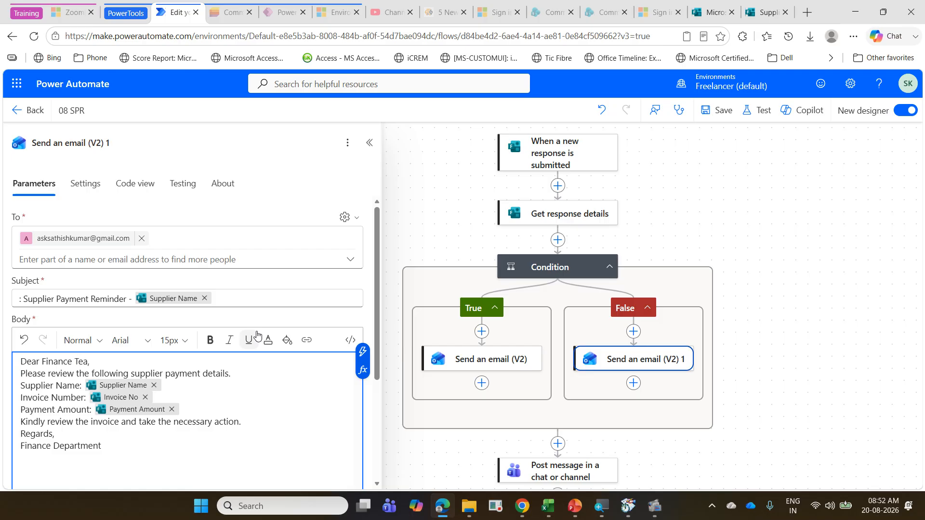
pyautogui.write('m')
pyautogui.click(142, 239)
pyautogui.click(99, 235)
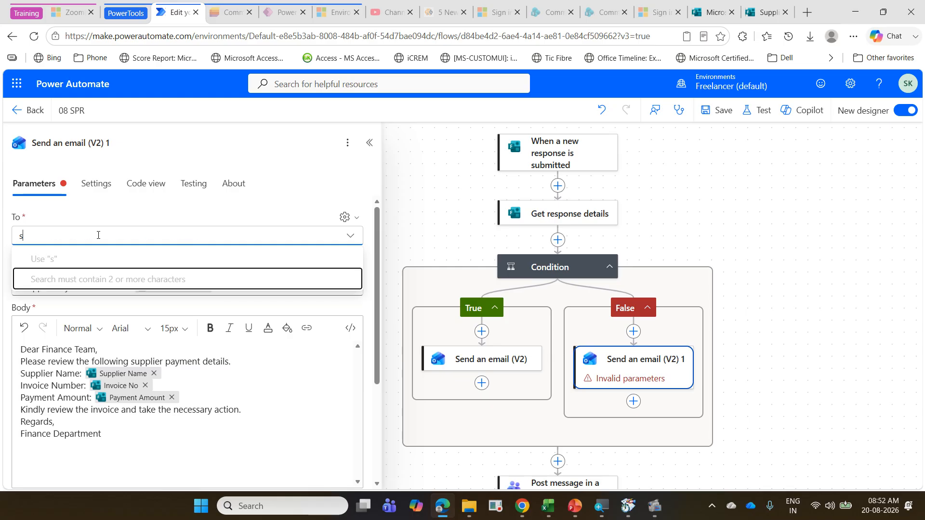
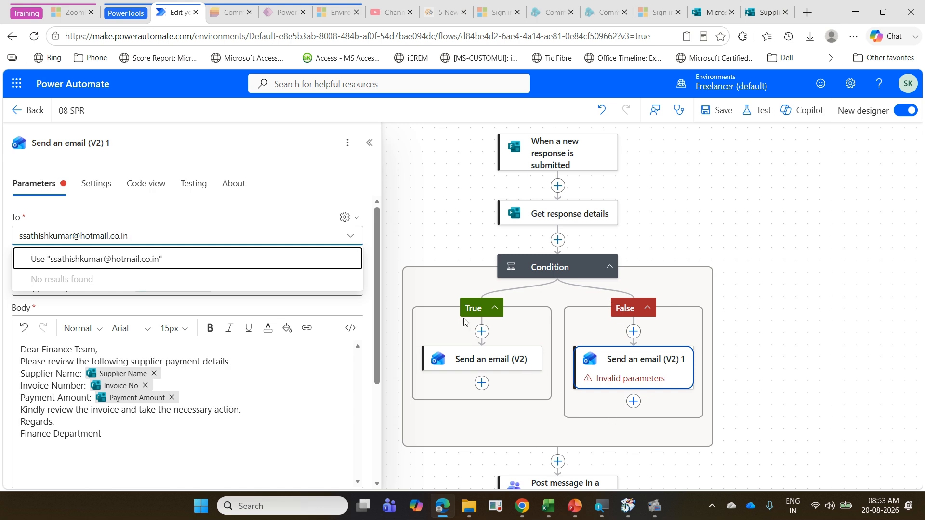
pyautogui.click(283, 416)
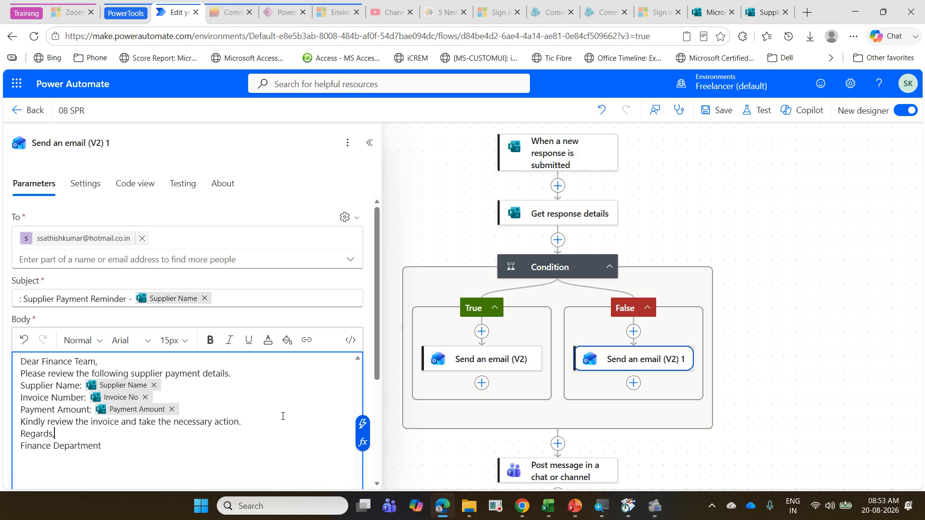
pyautogui.click(809, 254)
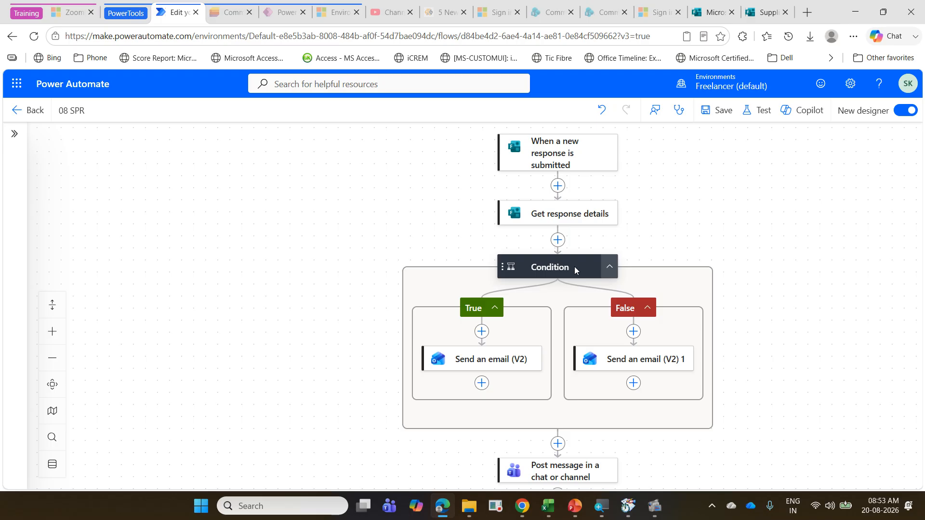
pyautogui.moveTo(493, 256)
pyautogui.mouseDown()
pyautogui.moveTo(492, 270)
pyautogui.moveTo(455, 298)
pyautogui.moveTo(443, 348)
pyautogui.mouseUp()
pyautogui.moveTo(625, 256)
pyautogui.mouseDown()
pyautogui.moveTo(664, 291)
pyautogui.moveTo(674, 316)
pyautogui.mouseUp()
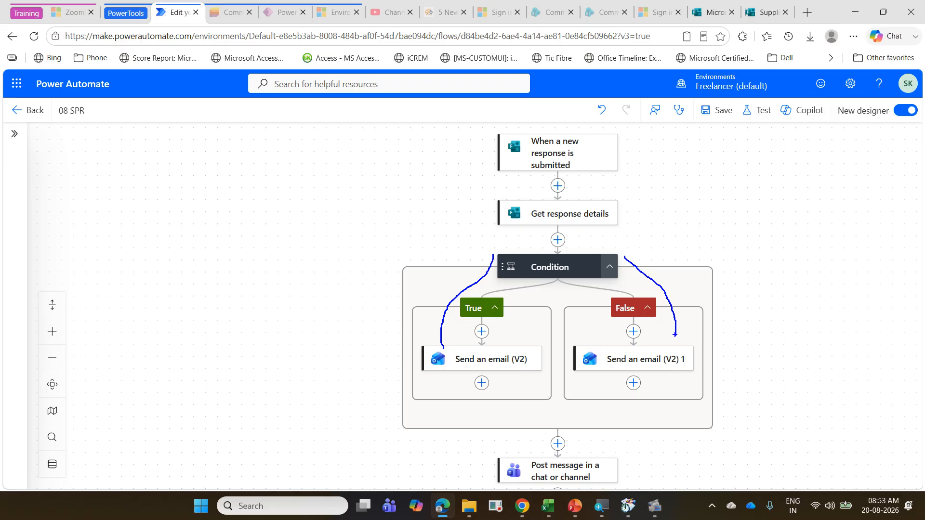
pyautogui.moveTo(553, 263); pyautogui.dragTo(503, 291)
pyautogui.moveTo(610, 252); pyautogui.dragTo(660, 379)
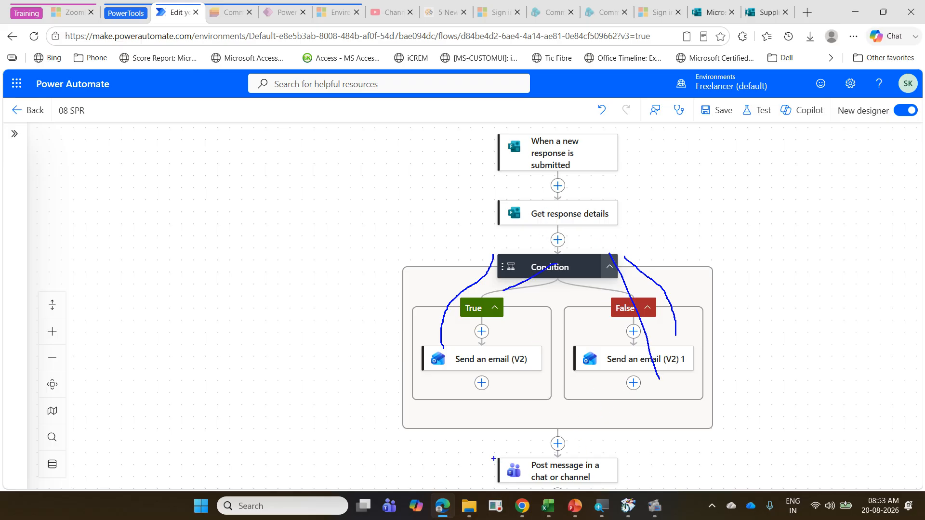
pyautogui.moveTo(493, 458)
pyautogui.mouseDown()
pyautogui.moveTo(622, 490)
pyautogui.moveTo(677, 439)
pyautogui.mouseUp()
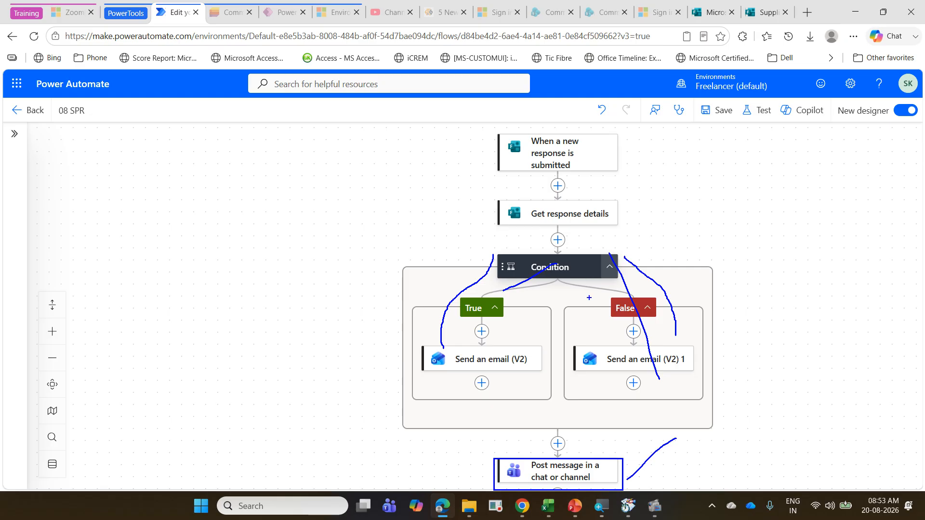
pyautogui.moveTo(570, 246); pyautogui.dragTo(584, 462)
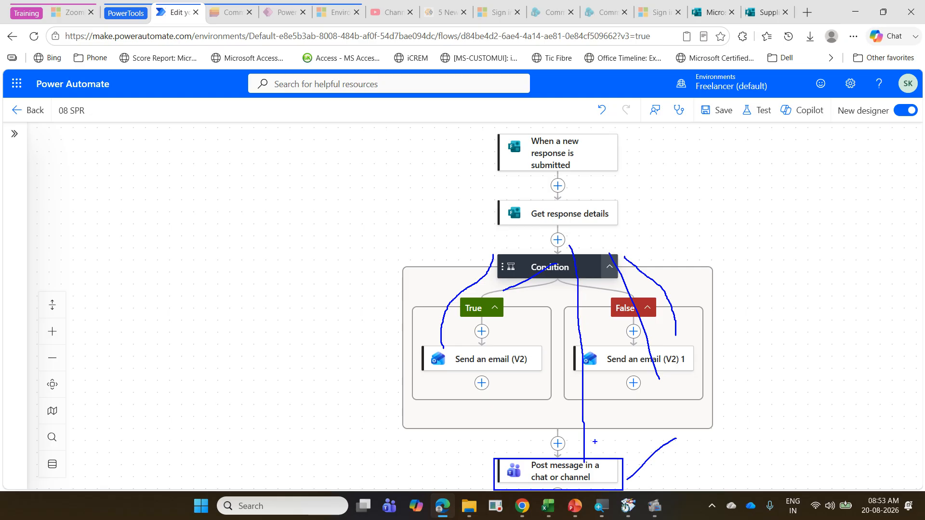
pyautogui.press('Escape')
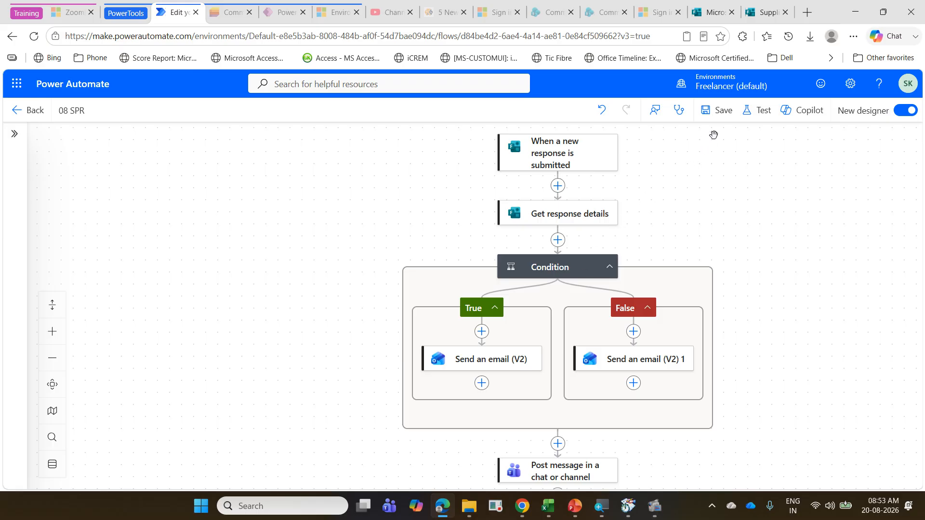
# Step: Save the 08 SPR flow and start a test run with the Manually option
pyautogui.click(716, 112)
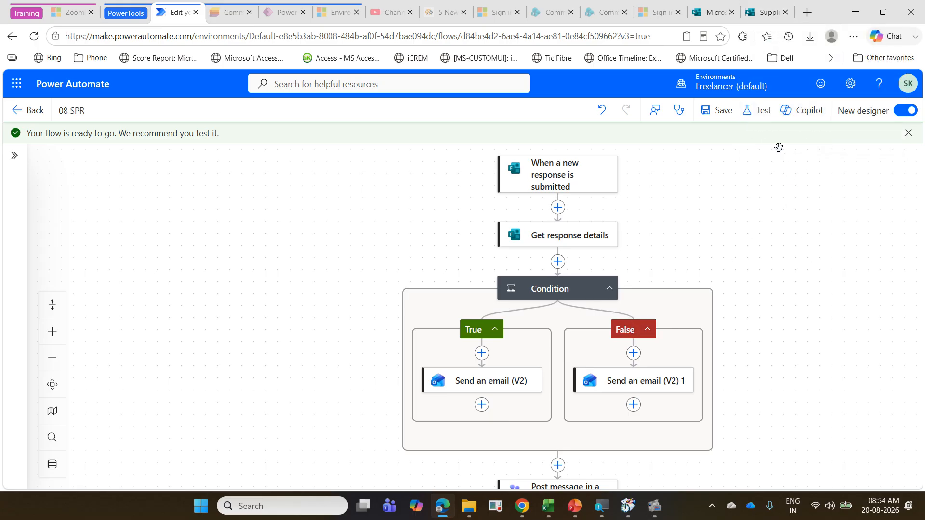
pyautogui.click(764, 115)
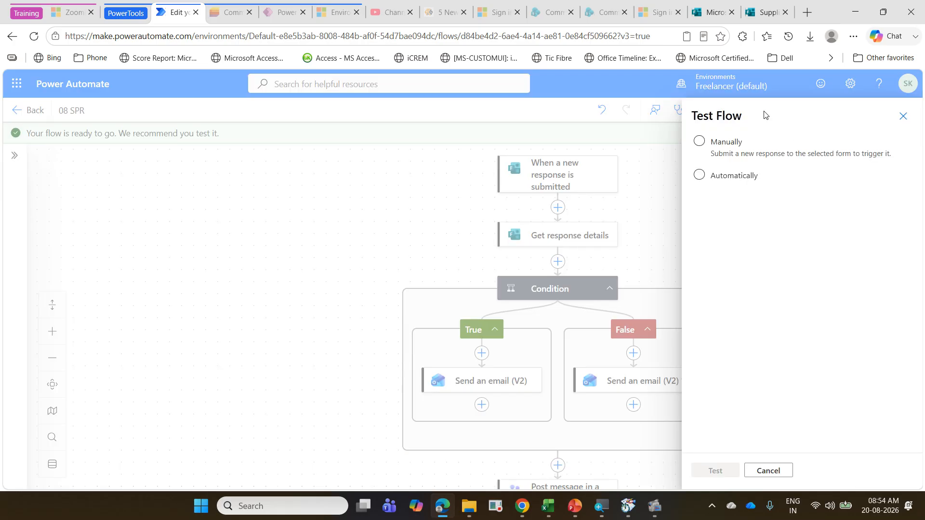
pyautogui.click(748, 176)
pyautogui.click(763, 196)
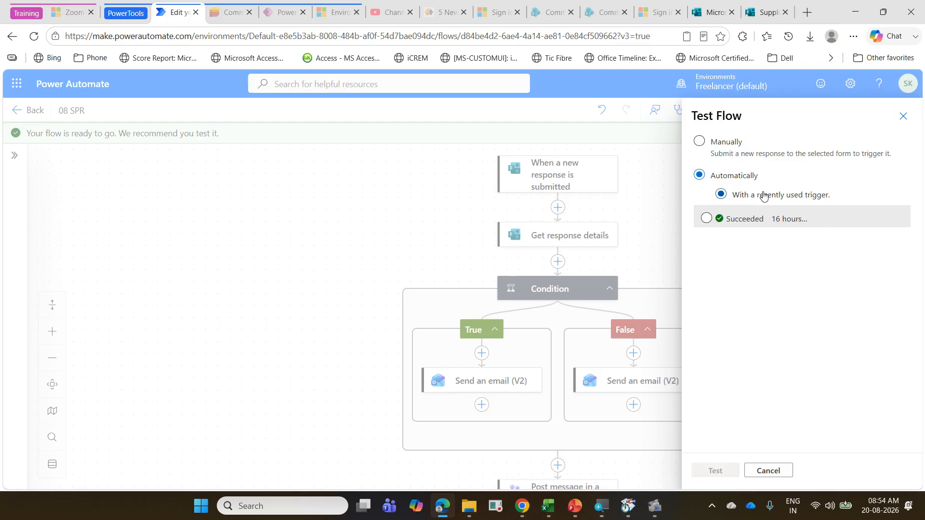
pyautogui.click(734, 153)
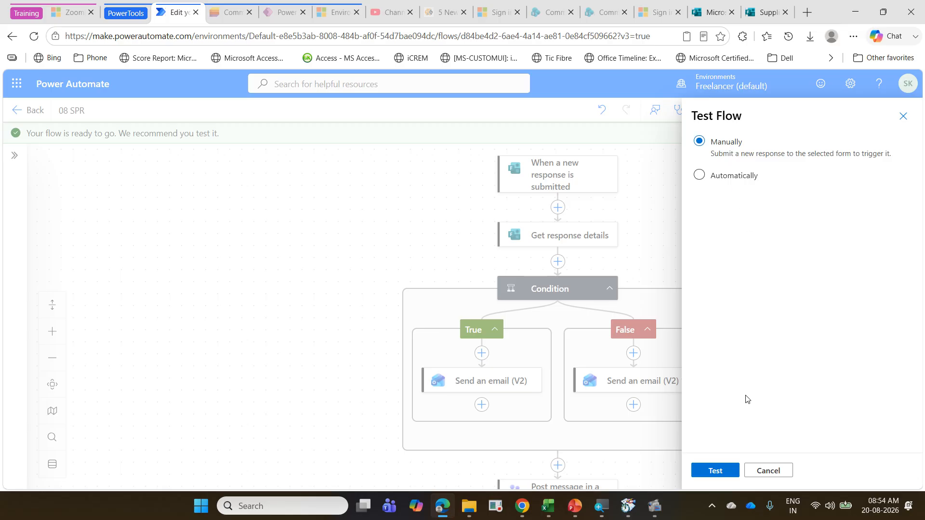
pyautogui.click(712, 471)
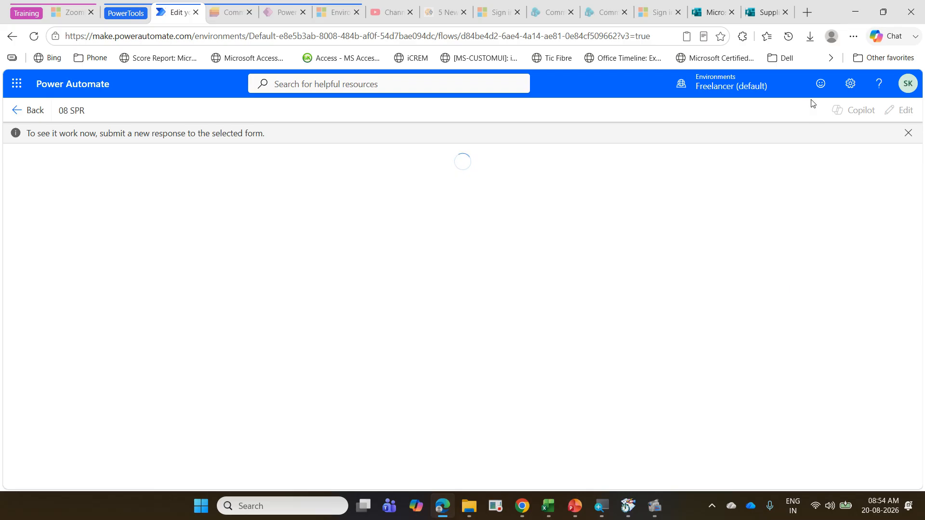
# Step: Switch to the Supplier Payment Reminder form in Microsoft Forms, preview it and enter Supplier 2 as the Supplier Name
pyautogui.click(767, 19)
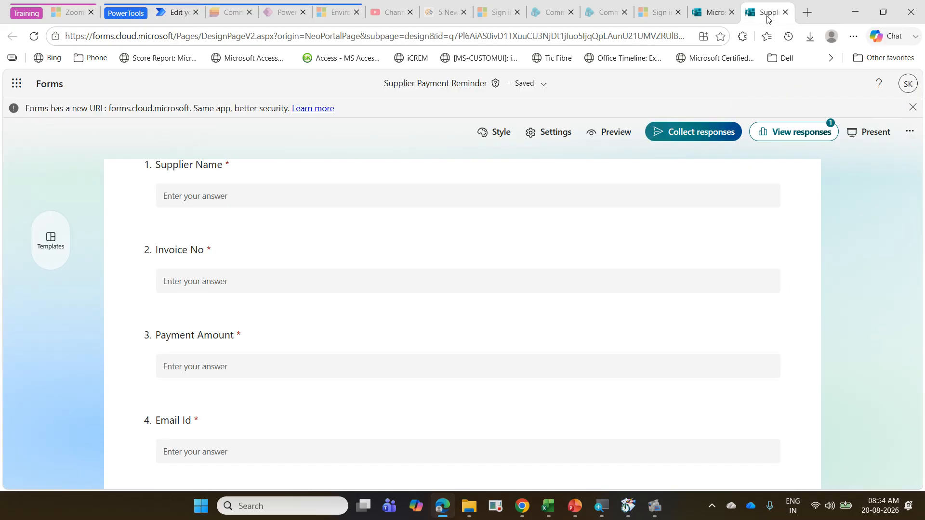
pyautogui.click(619, 137)
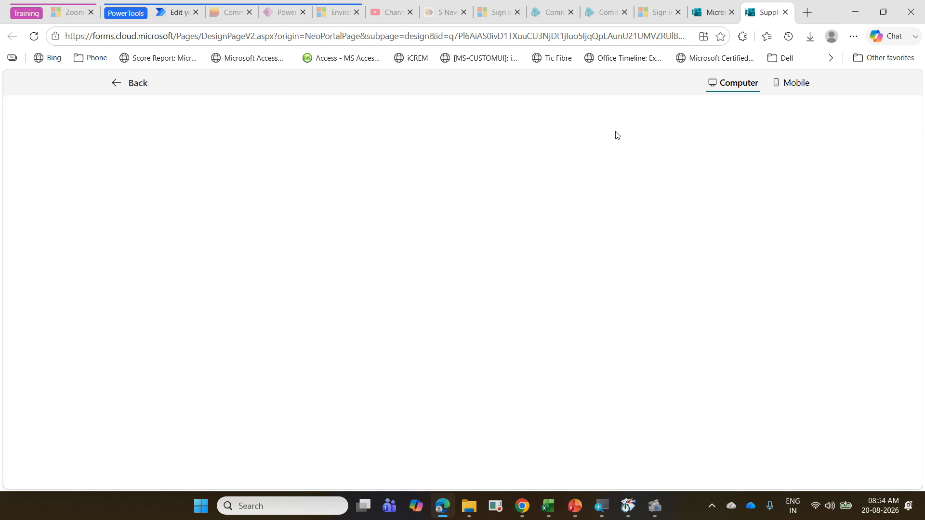
pyautogui.click(273, 309)
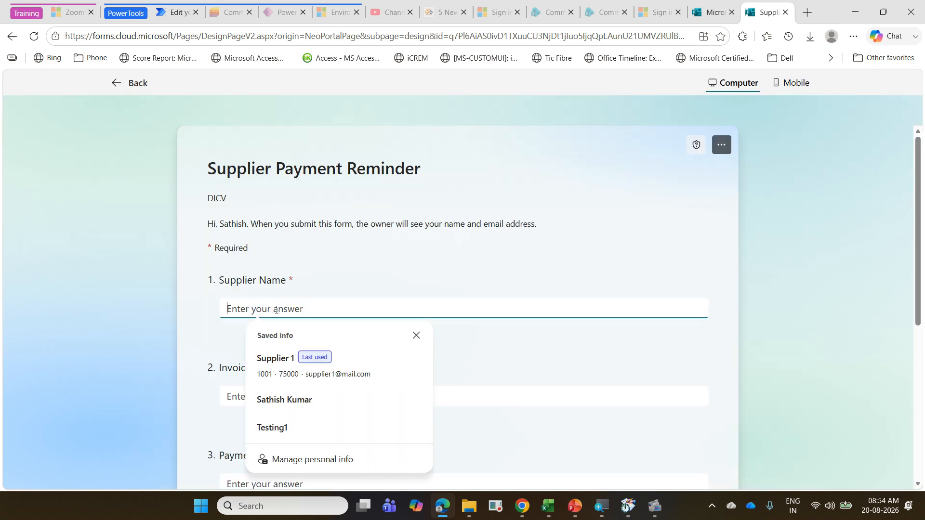
pyautogui.write('Su')
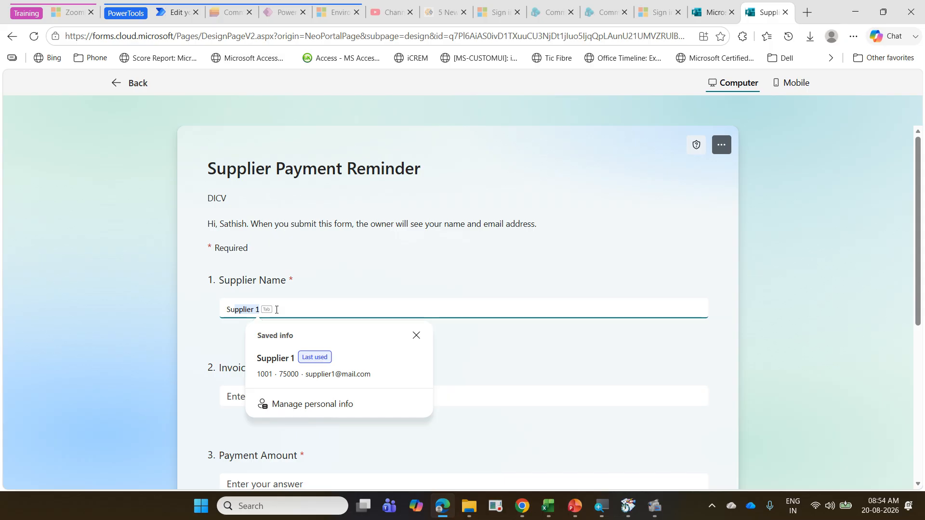
pyautogui.write('pplier')
pyautogui.press('BackSpace')
pyautogui.write('2')
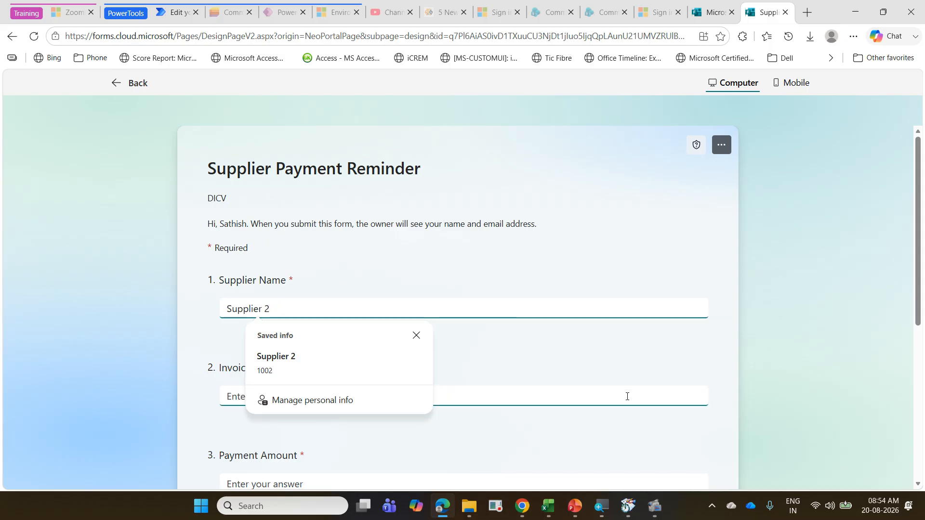
# Step: Enter 1003 as the Invoice No and 60000 as the Payment Amount in the form
pyautogui.click(606, 396)
pyautogui.scroll(-2, 530, 361)
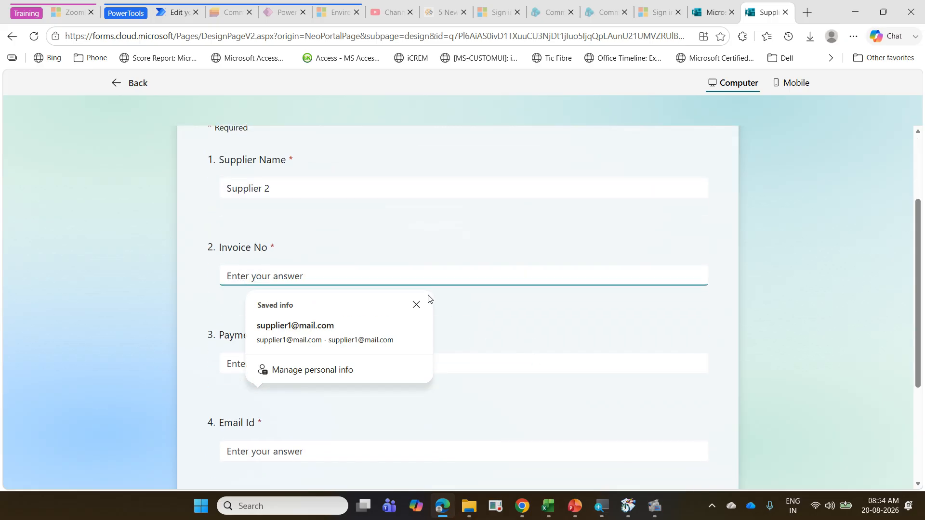
pyautogui.click(420, 304)
pyautogui.write('1003')
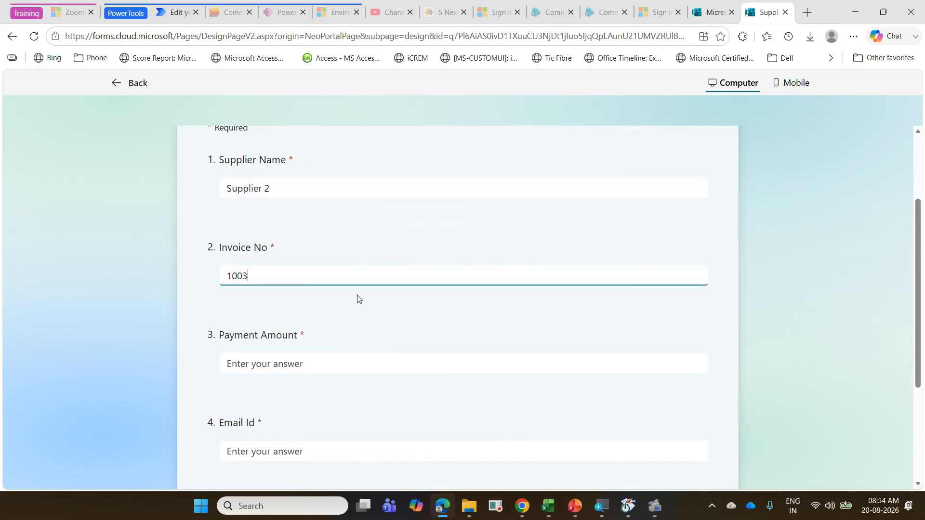
pyautogui.click(319, 365)
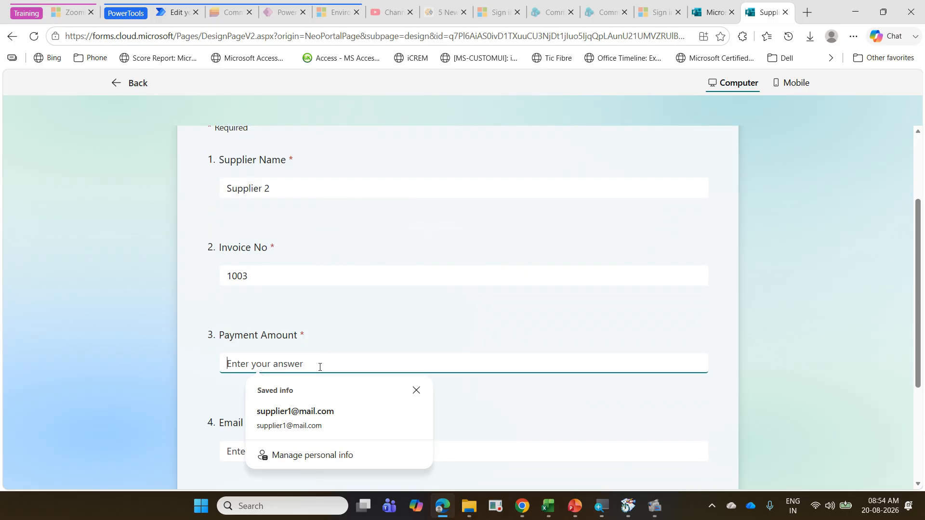
pyautogui.write('00')
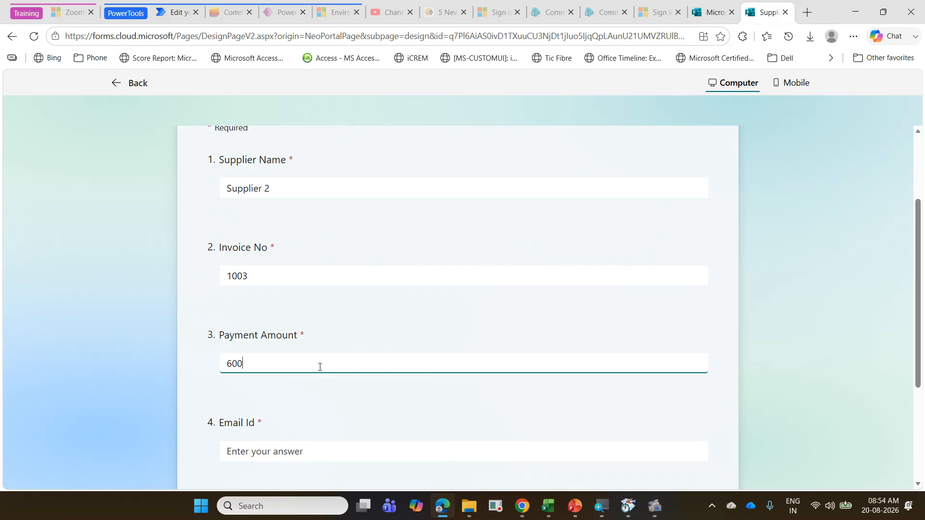
pyautogui.write('00')
# Step: Submit the form response with the supplier's email address as Email Id and return to the 08 SPR test run in Power Automate
pyautogui.click(311, 446)
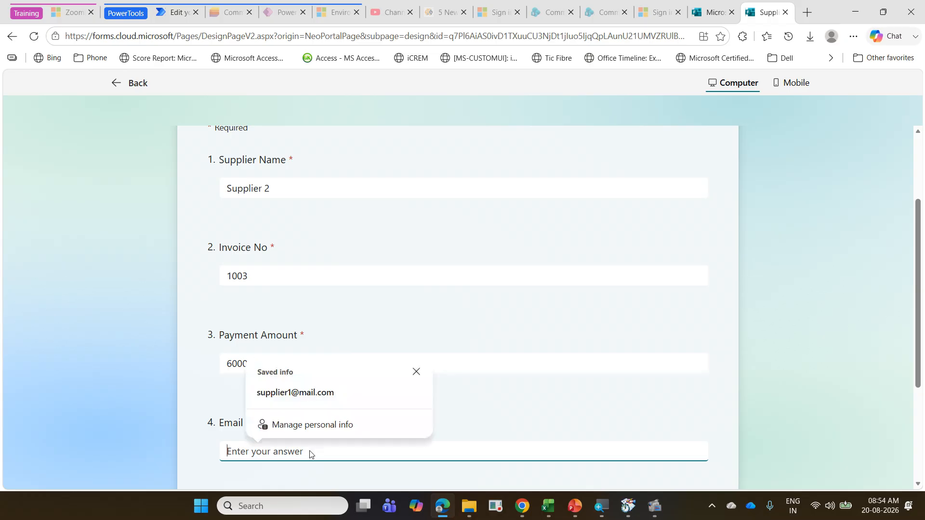
pyautogui.click(324, 406)
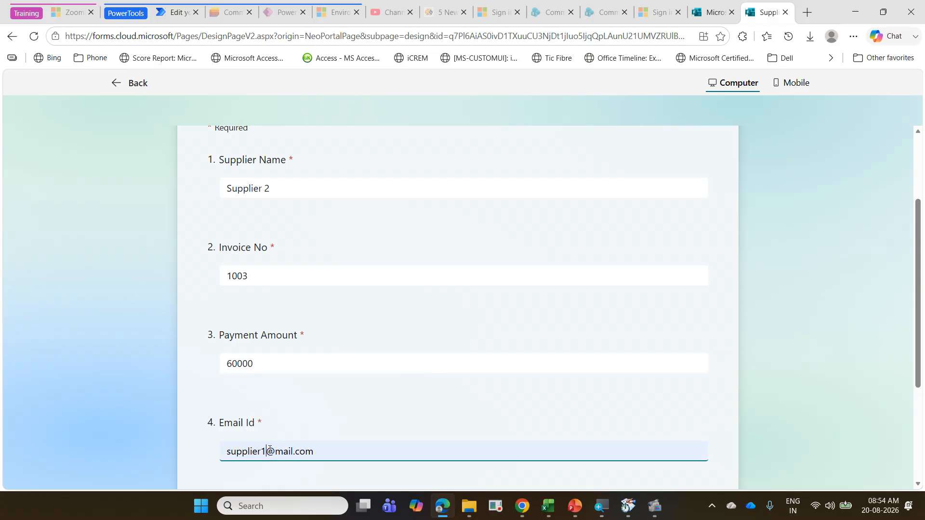
pyautogui.press('BackSpace')
pyautogui.write('2')
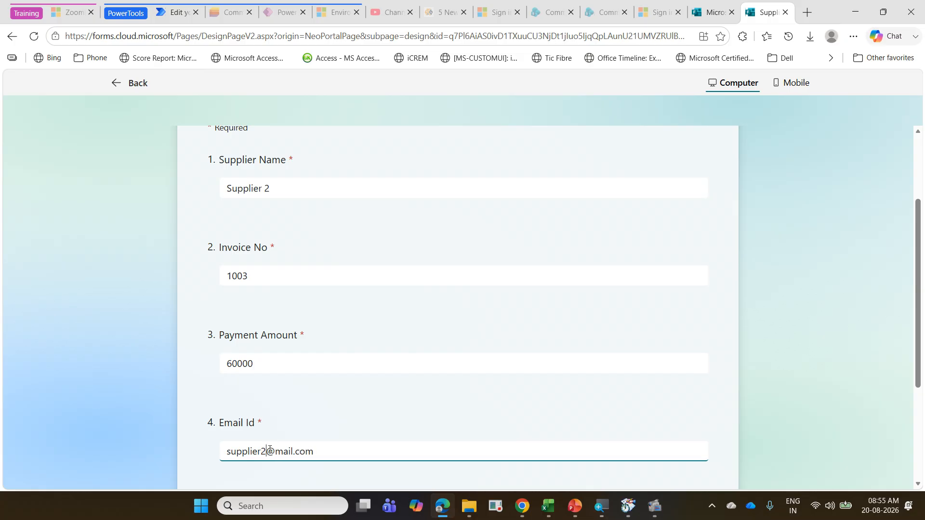
pyautogui.scroll(-3, 305, 377)
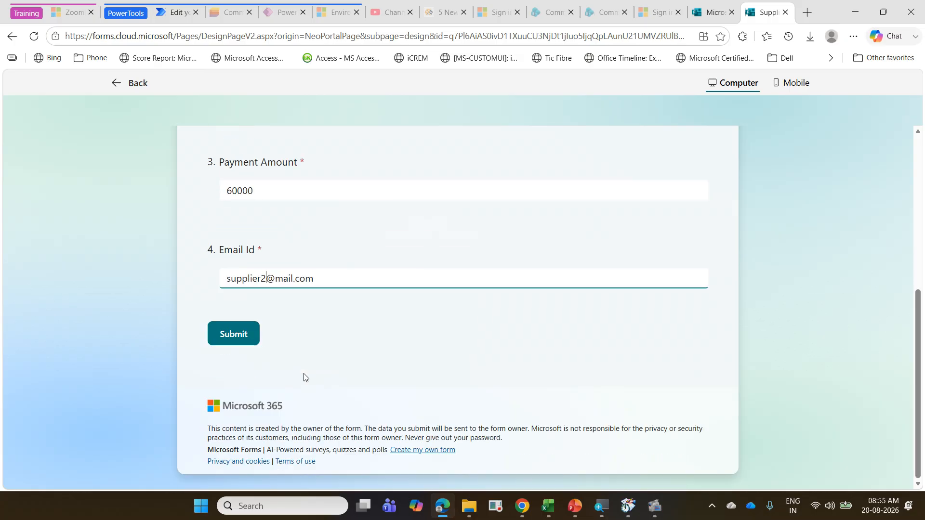
pyautogui.click(251, 348)
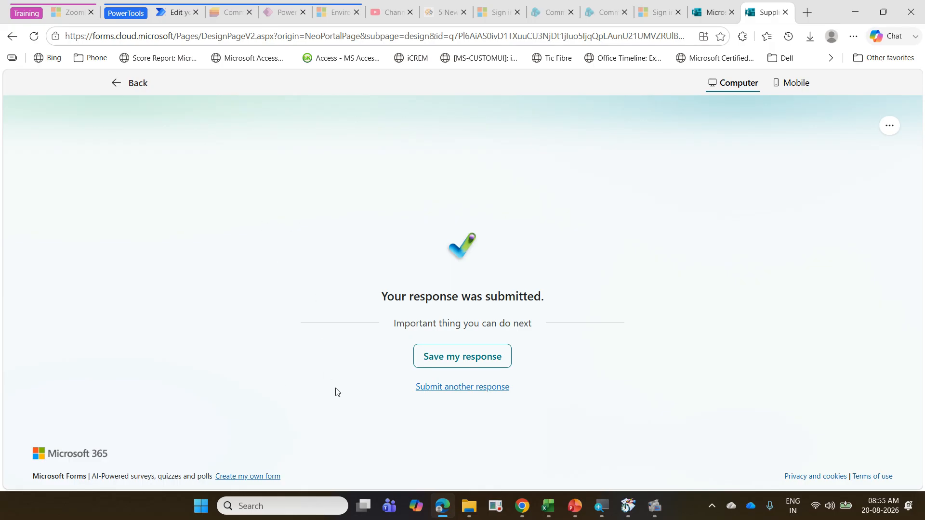
pyautogui.click(182, 16)
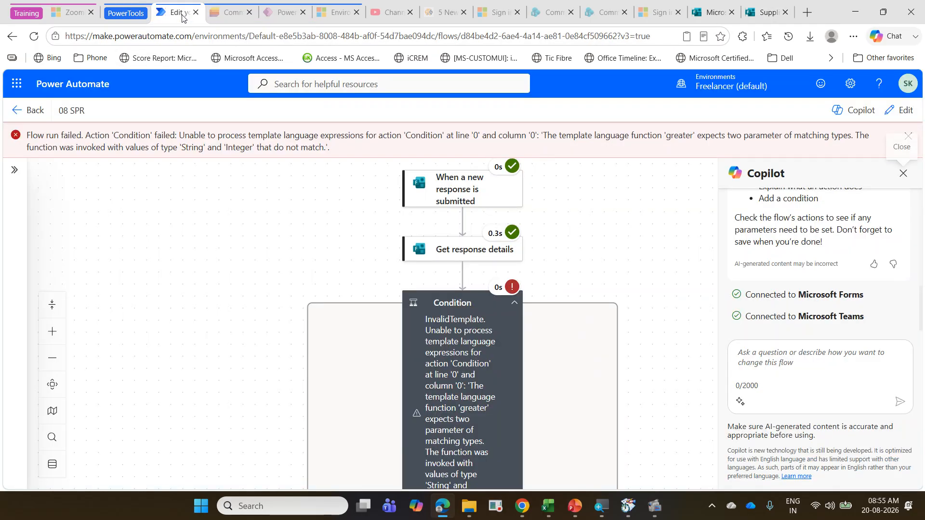
# Step: Return from the failed run to editing the 08 SPR flow and open the Condition action's parameters
pyautogui.scroll(-1, 533, 245)
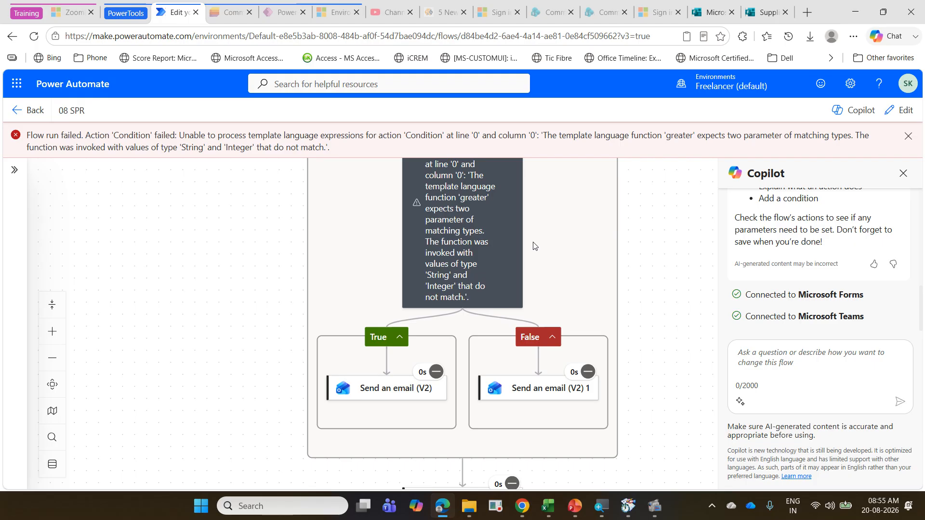
pyautogui.scroll(-2, 534, 245)
pyautogui.scroll(2, 534, 245)
pyautogui.scroll(3, 533, 246)
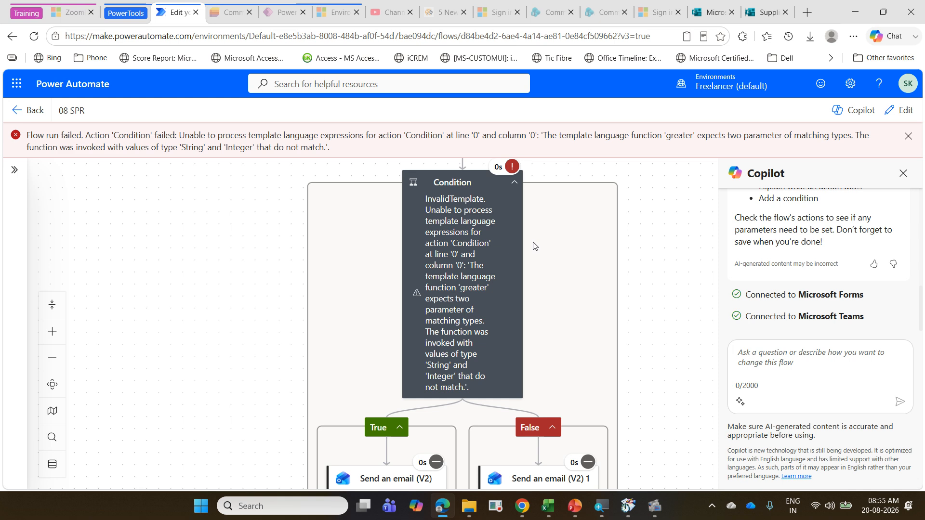
pyautogui.click(905, 111)
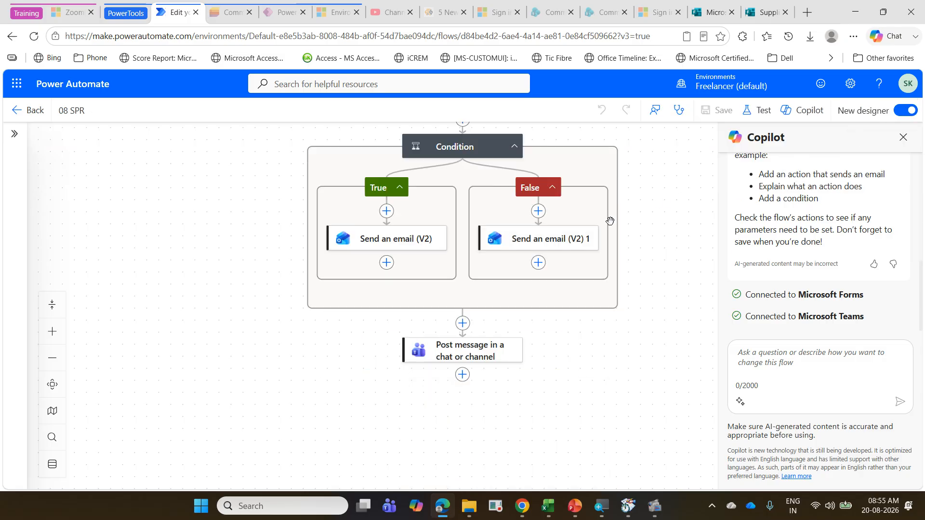
pyautogui.scroll(4, 597, 226)
pyautogui.scroll(-1, 523, 289)
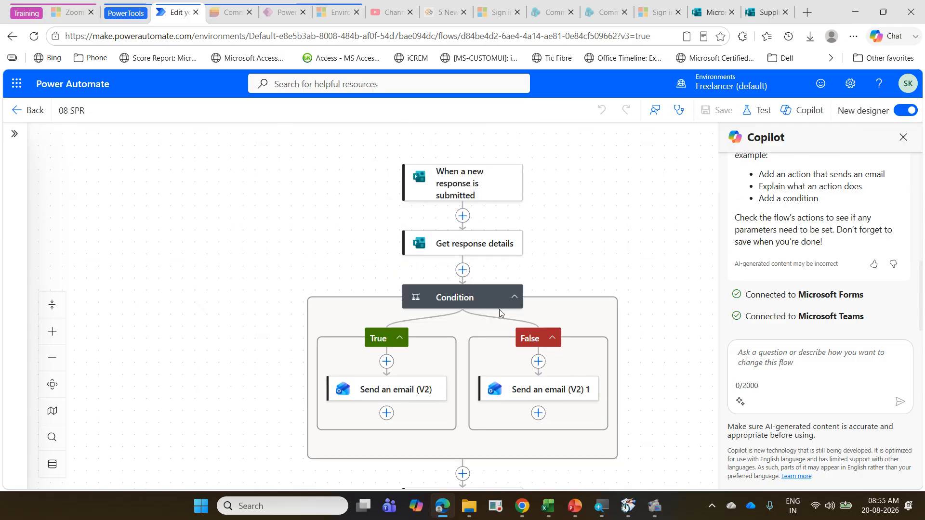
pyautogui.click(484, 300)
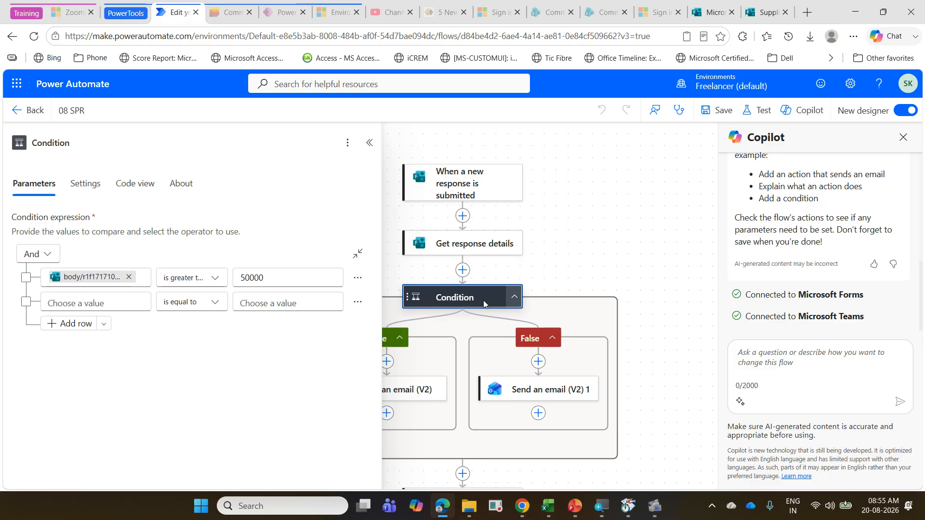
# Step: Switch to the Supplier Payment Reminder form in Microsoft Forms, examine the Payment Amount question's answer type and return to the flow's Condition
pyautogui.click(761, 17)
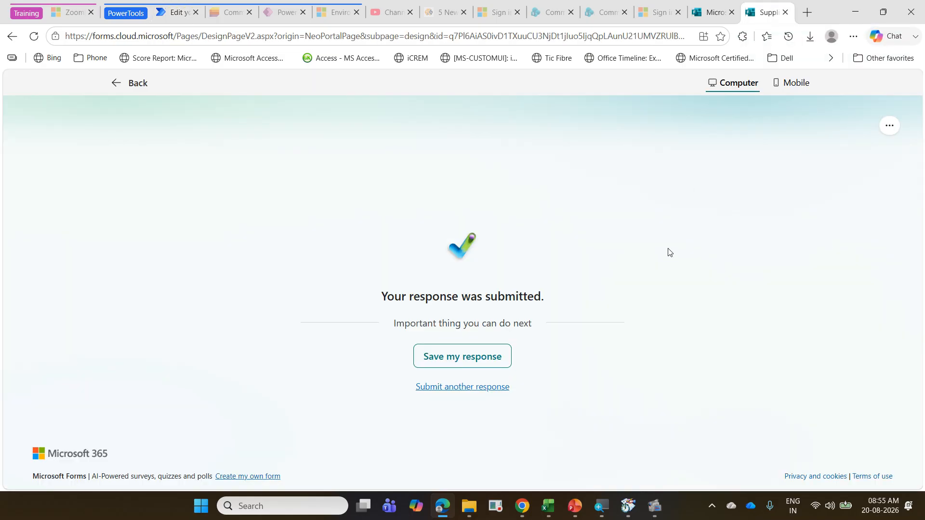
pyautogui.click(114, 89)
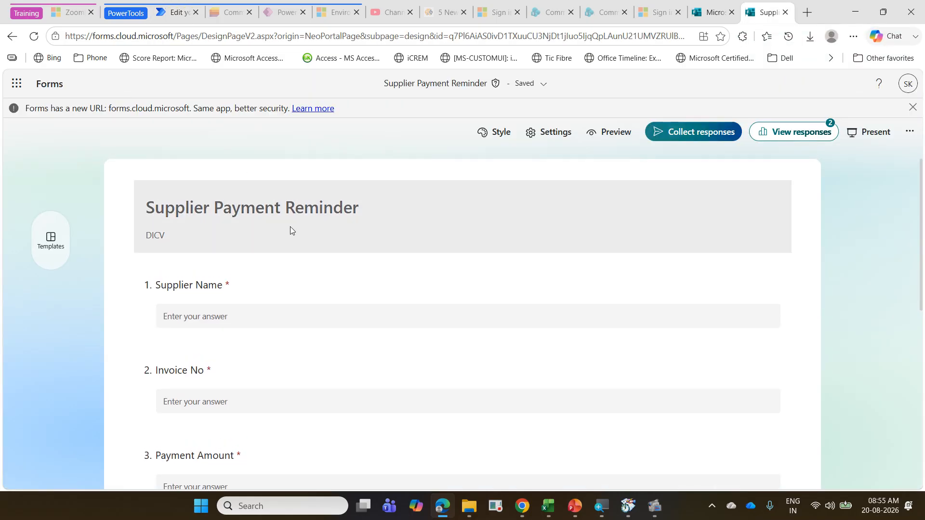
pyautogui.scroll(-3, 290, 226)
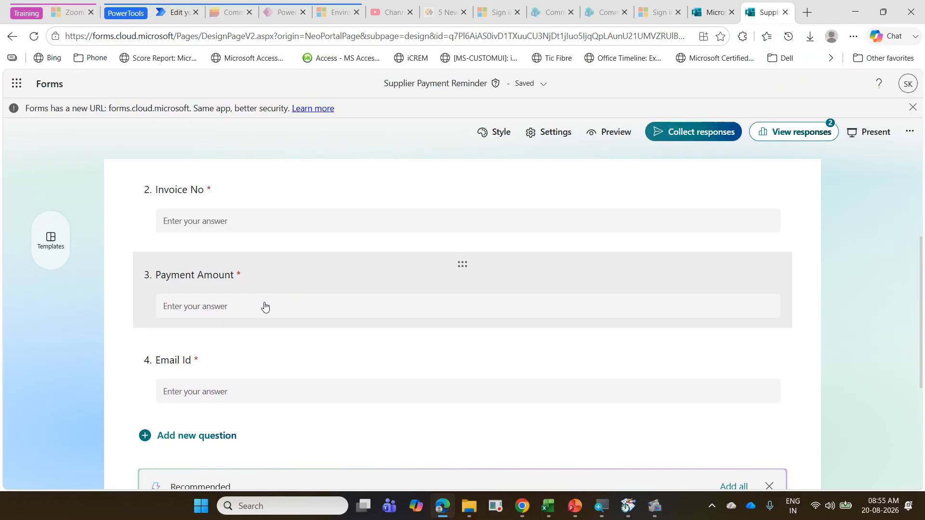
pyautogui.hotkey('ctrl', '2')
pyautogui.moveTo(146, 265)
pyautogui.mouseDown()
pyautogui.moveTo(203, 288)
pyautogui.moveTo(272, 283)
pyautogui.mouseUp()
pyautogui.moveTo(173, 295)
pyautogui.mouseDown()
pyautogui.moveTo(170, 316)
pyautogui.moveTo(231, 285)
pyautogui.moveTo(169, 290)
pyautogui.mouseUp()
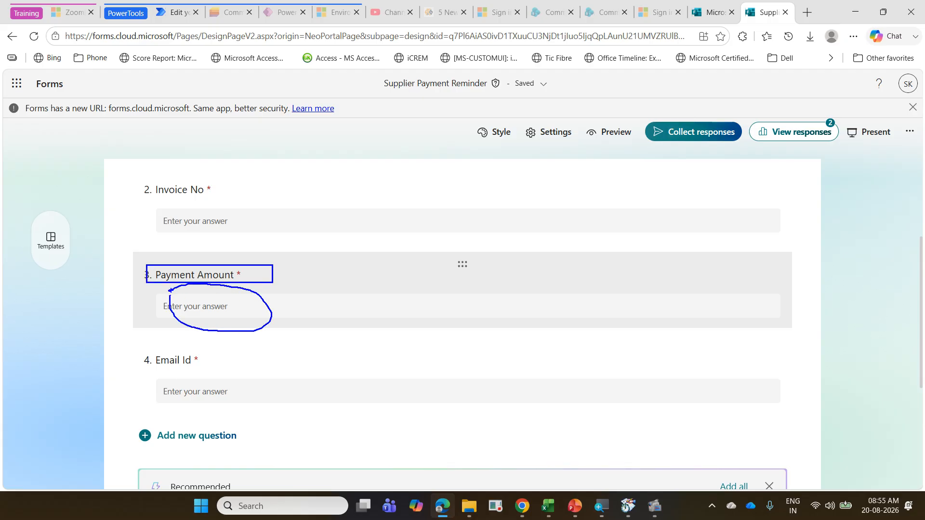
pyautogui.press('Escape')
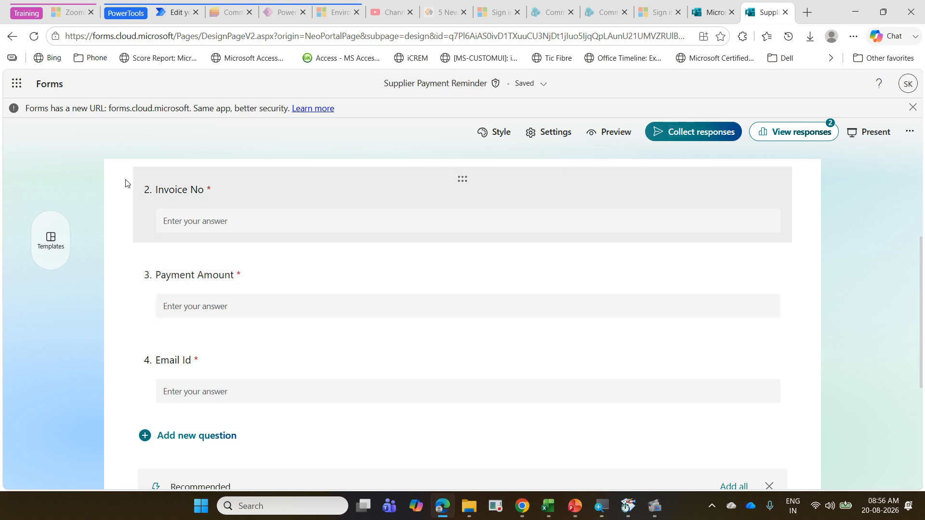
pyautogui.click(179, 14)
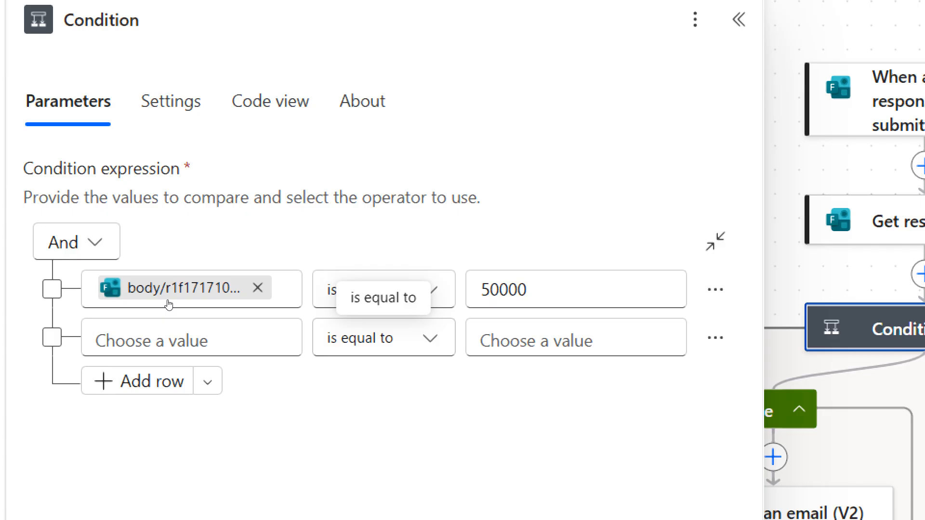
# Step: Remove the form response value from the Condition's first row and open the expression editor for that value
pyautogui.click(257, 288)
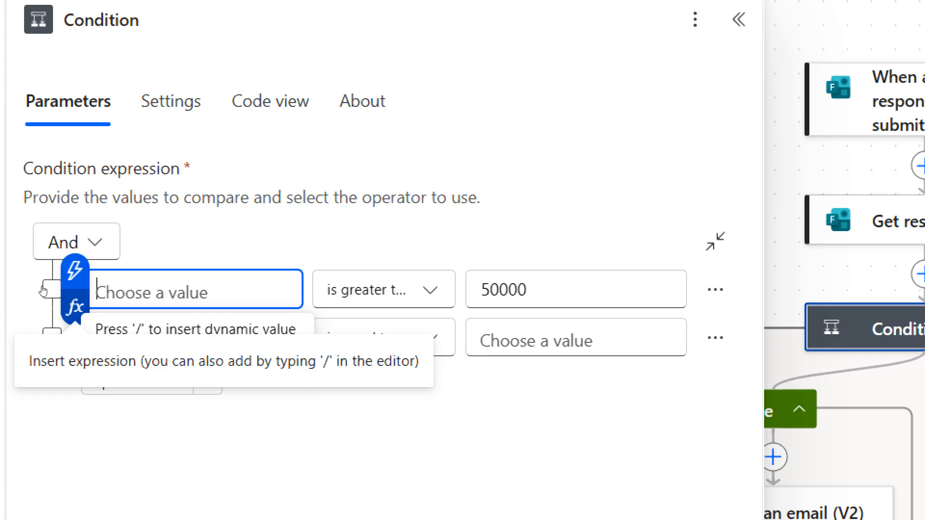
pyautogui.click(43, 290)
pyautogui.click(43, 290)
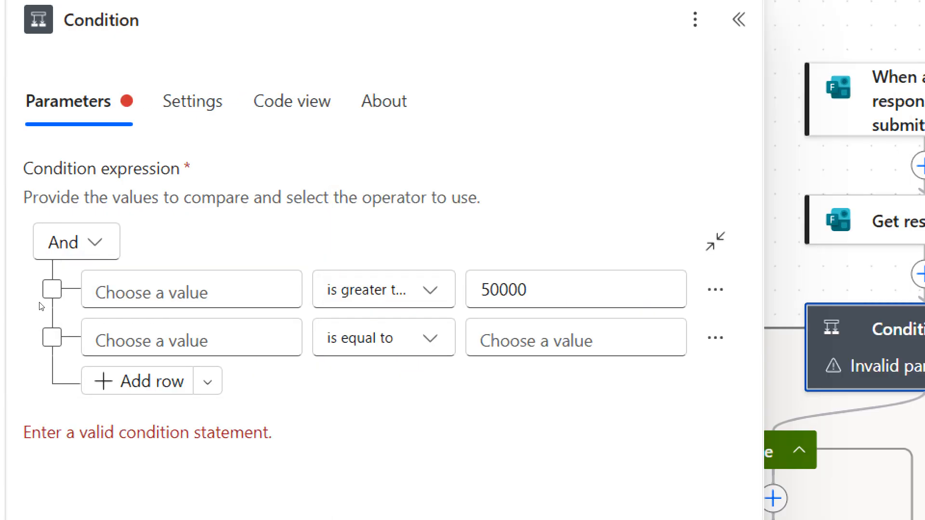
pyautogui.click(54, 284)
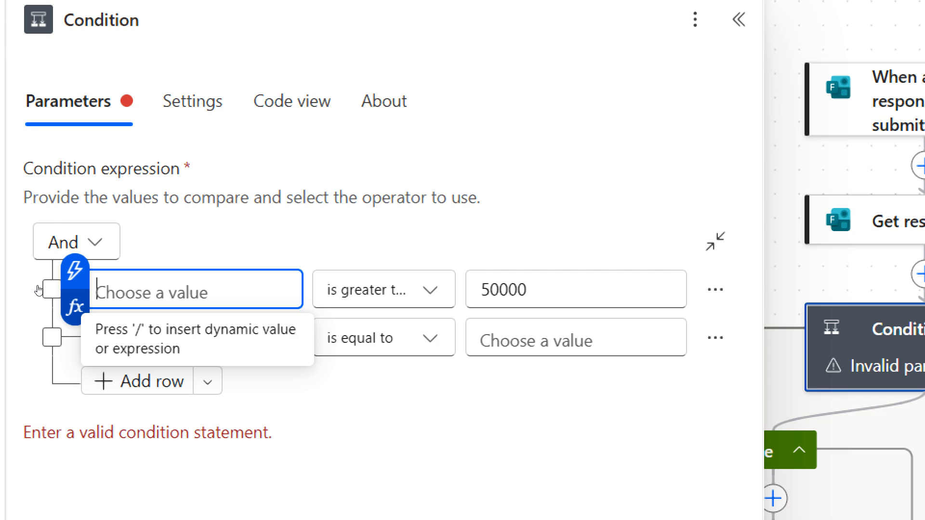
pyautogui.click(39, 290)
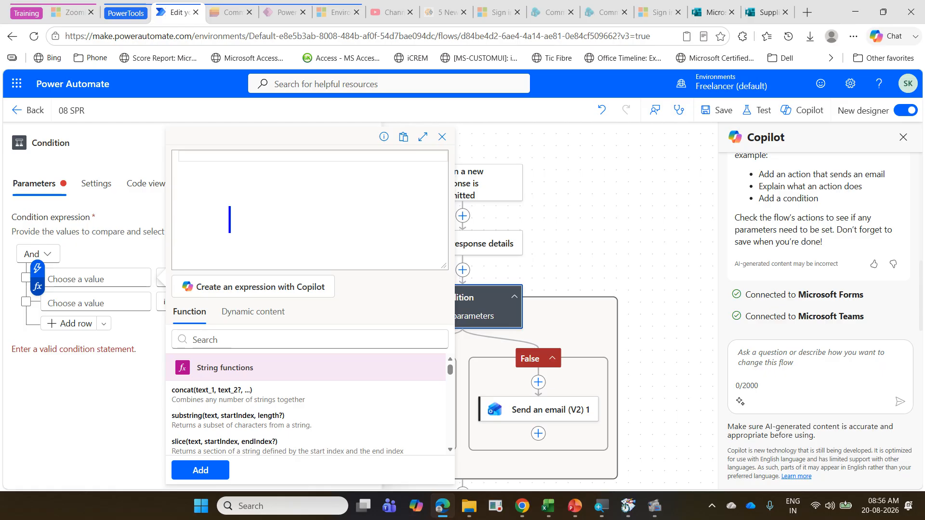
pyautogui.write('int')
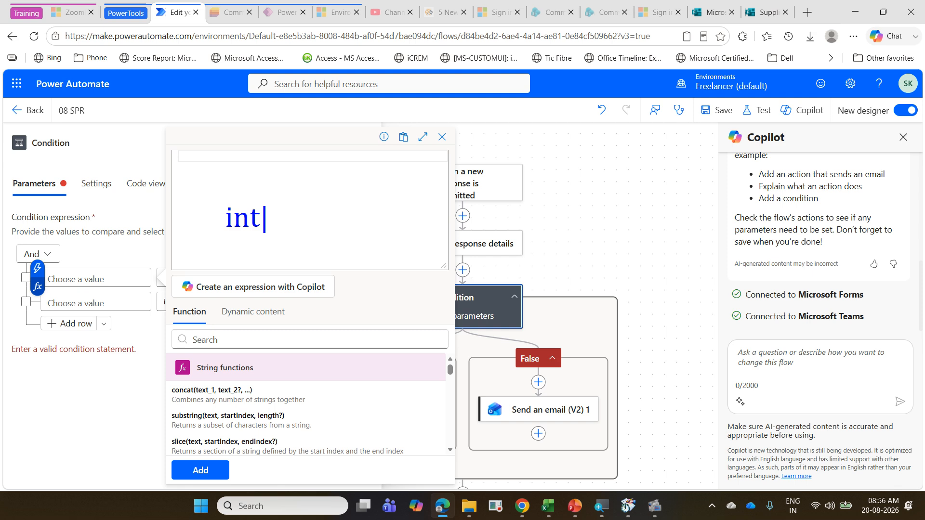
pyautogui.press('Return')
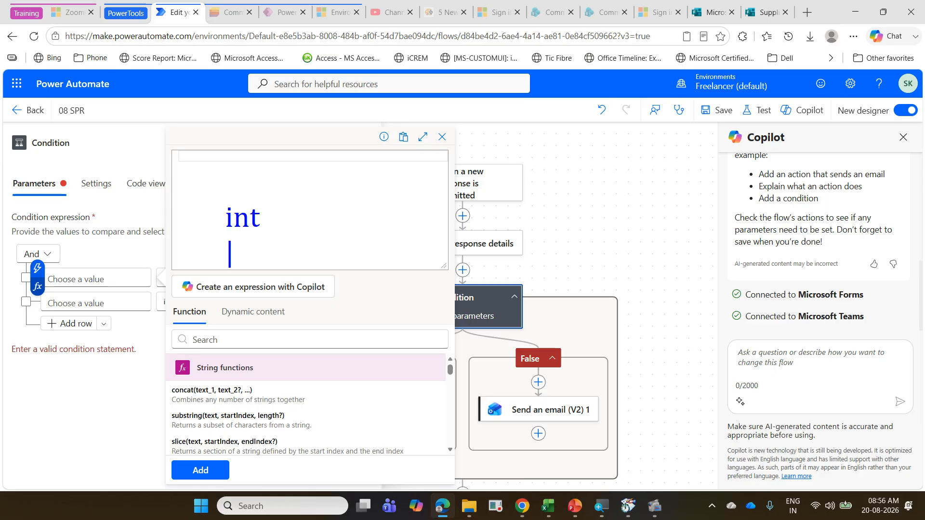
pyautogui.write('float')
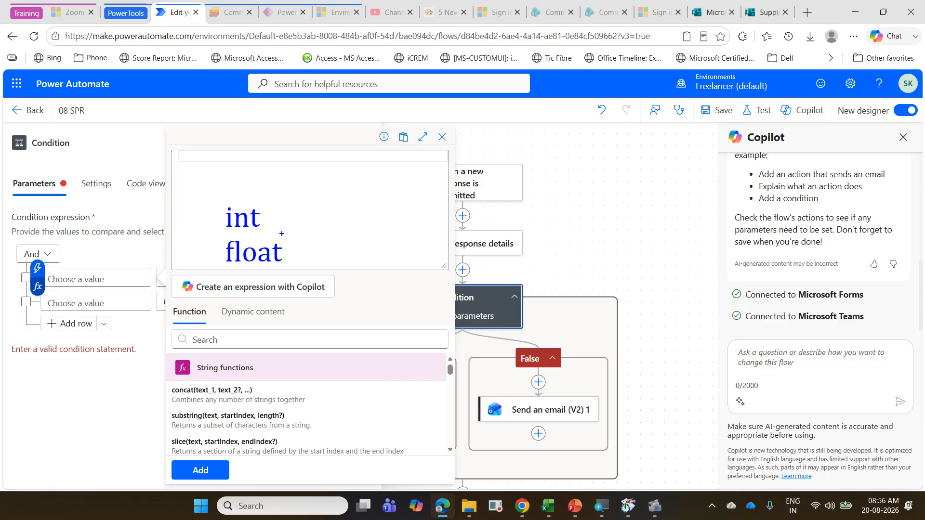
pyautogui.press('Escape')
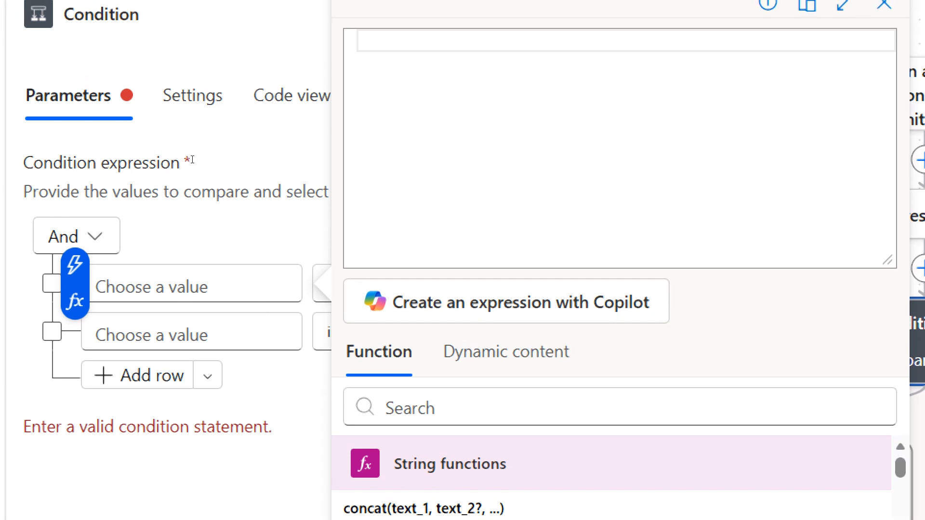
# Step: Add an int() expression wrapping Payment Amount from Get response details as the first row's value and save the flow
pyautogui.write('int')
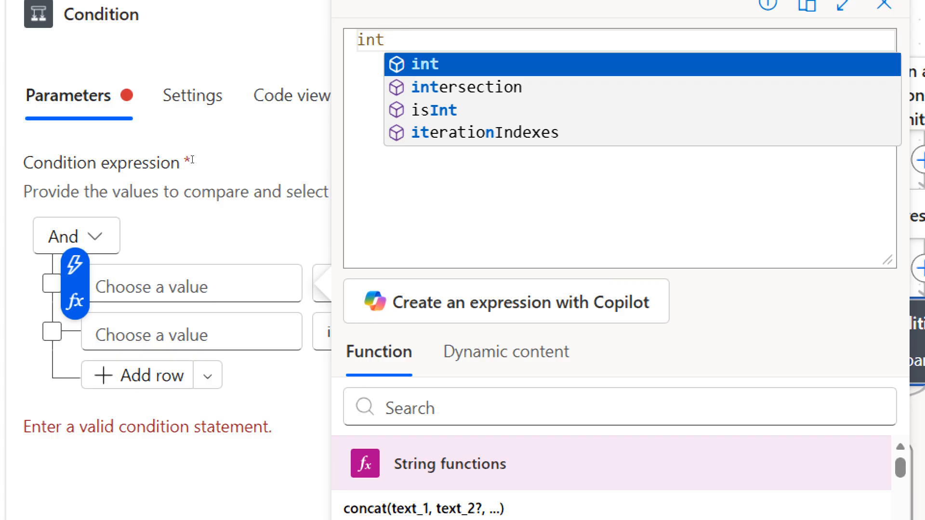
pyautogui.write('(')
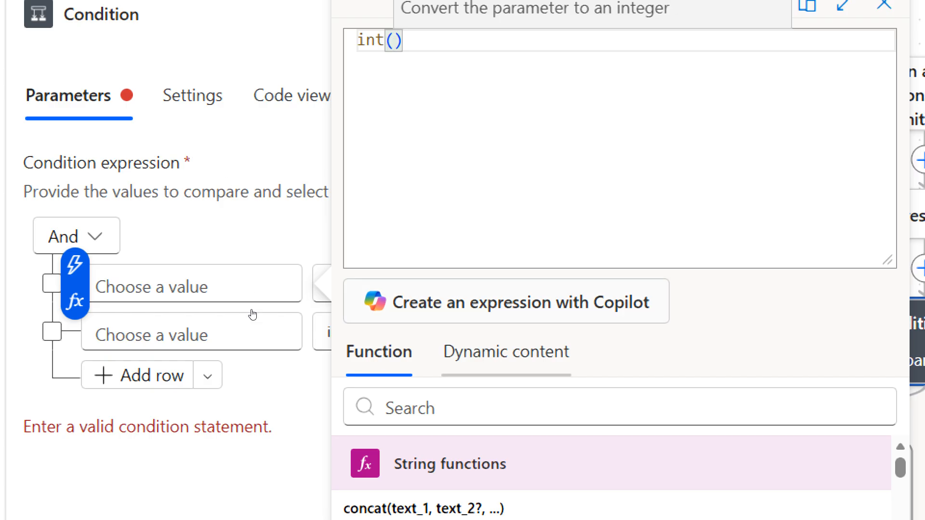
pyautogui.scroll(-1, 252, 316)
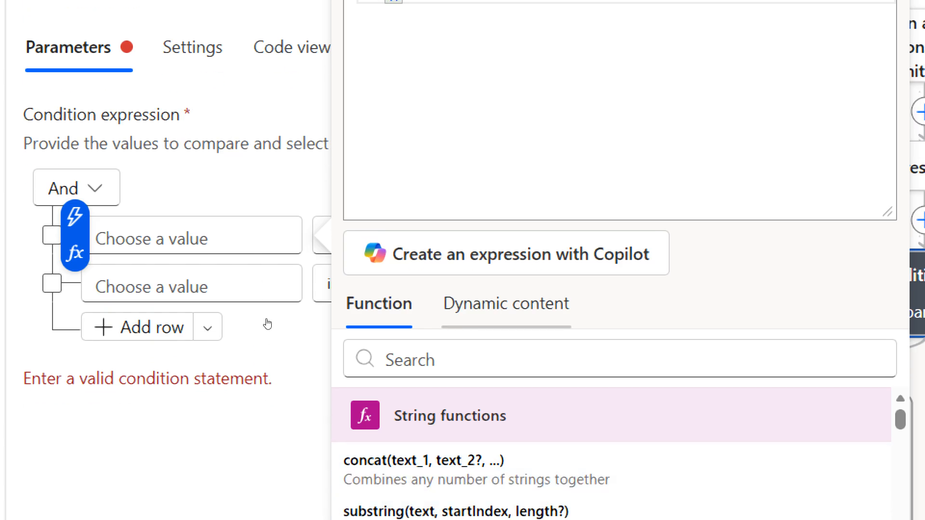
pyautogui.click(506, 306)
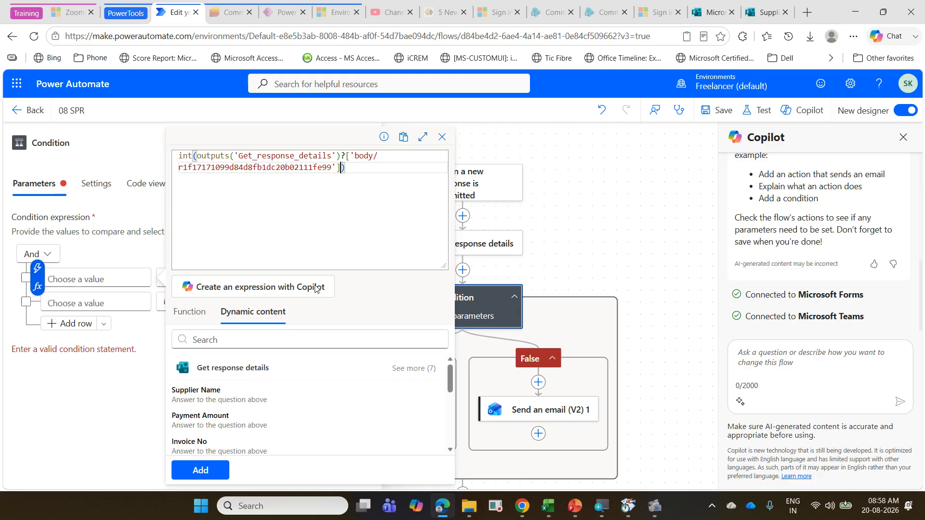
pyautogui.click(200, 471)
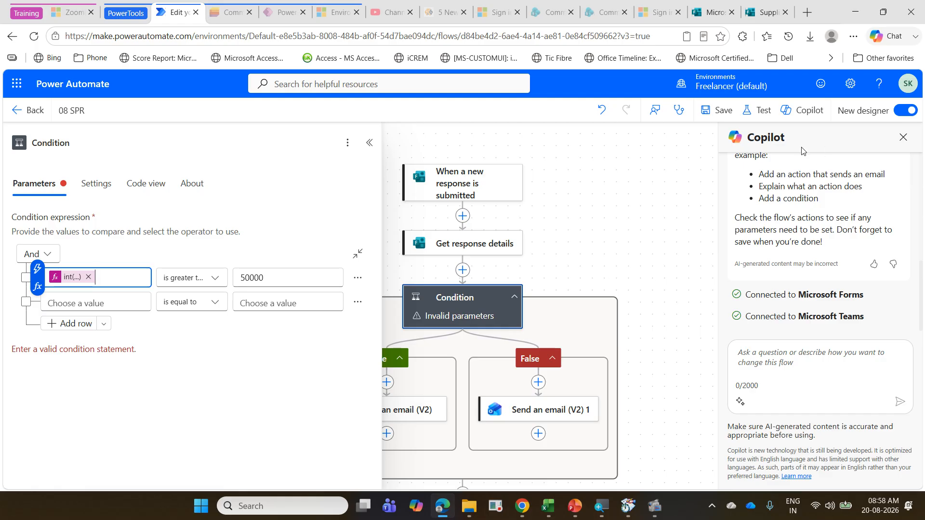
pyautogui.click(718, 111)
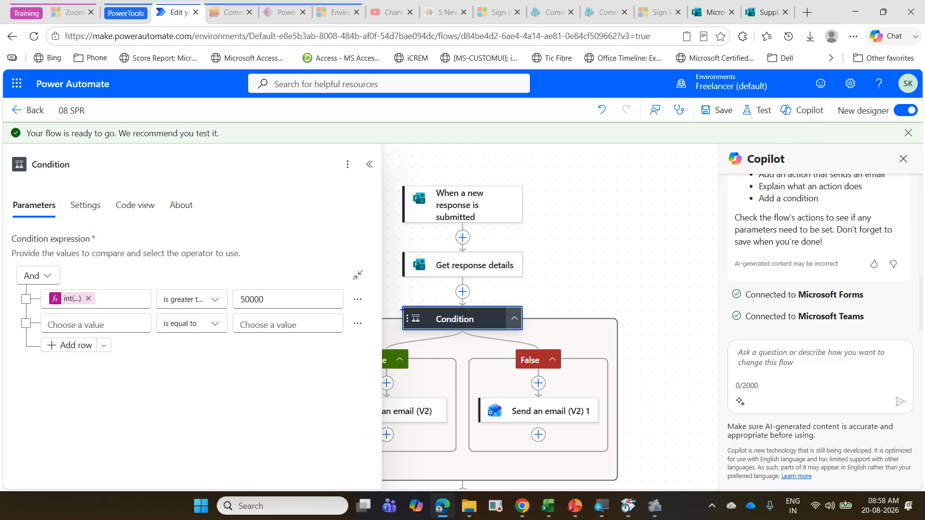
pyautogui.moveTo(396, 307)
pyautogui.mouseDown()
pyautogui.moveTo(533, 323)
pyautogui.moveTo(434, 362)
pyautogui.mouseUp()
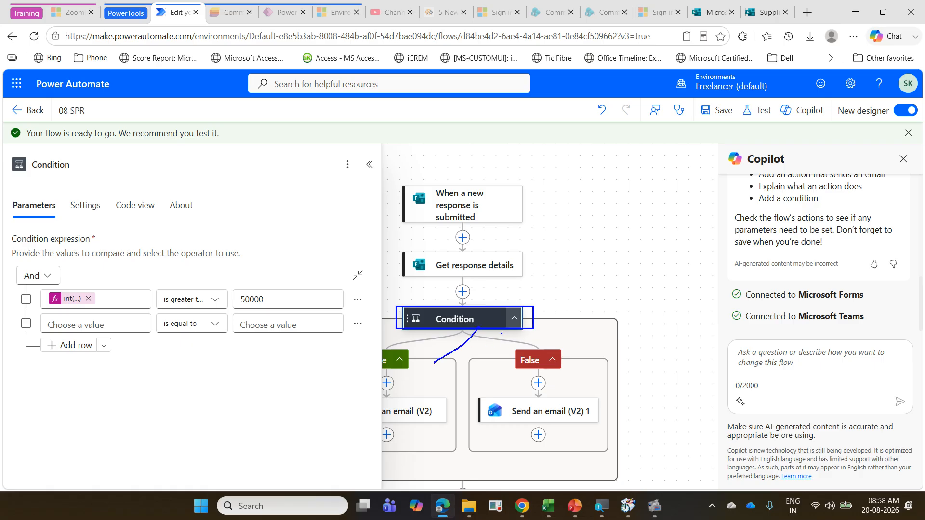
pyautogui.moveTo(501, 333); pyautogui.dragTo(536, 351)
pyautogui.press('Escape')
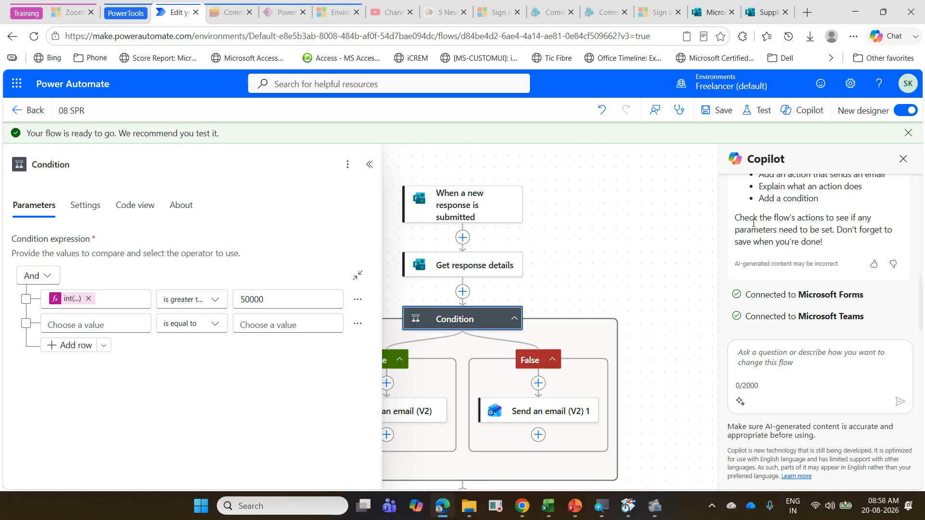
# Step: Test the 08 SPR flow automatically with a recently used trigger, reusing the recent failed run
pyautogui.click(767, 118)
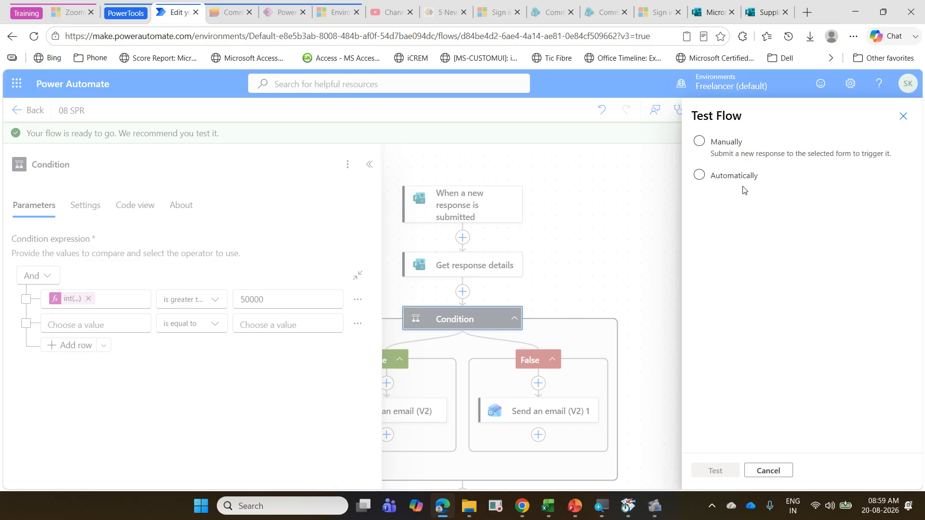
pyautogui.click(732, 180)
pyautogui.click(746, 199)
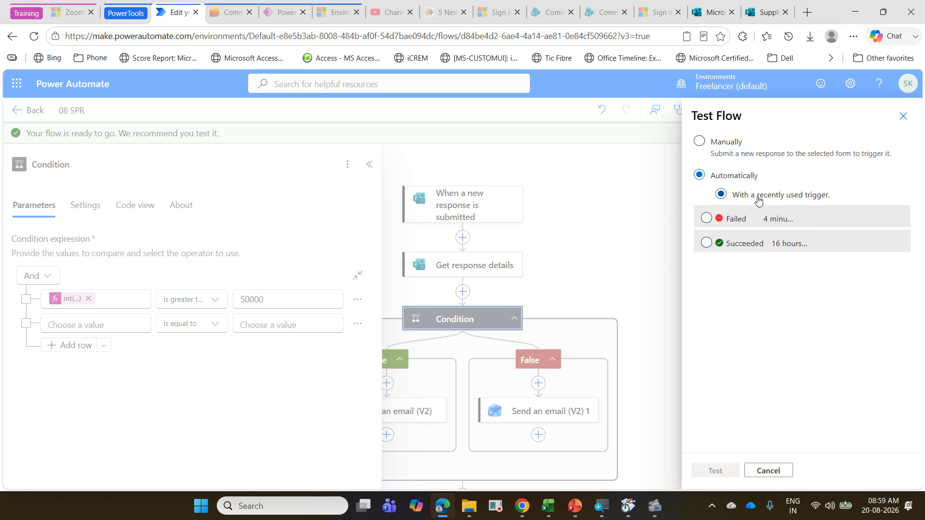
pyautogui.click(708, 219)
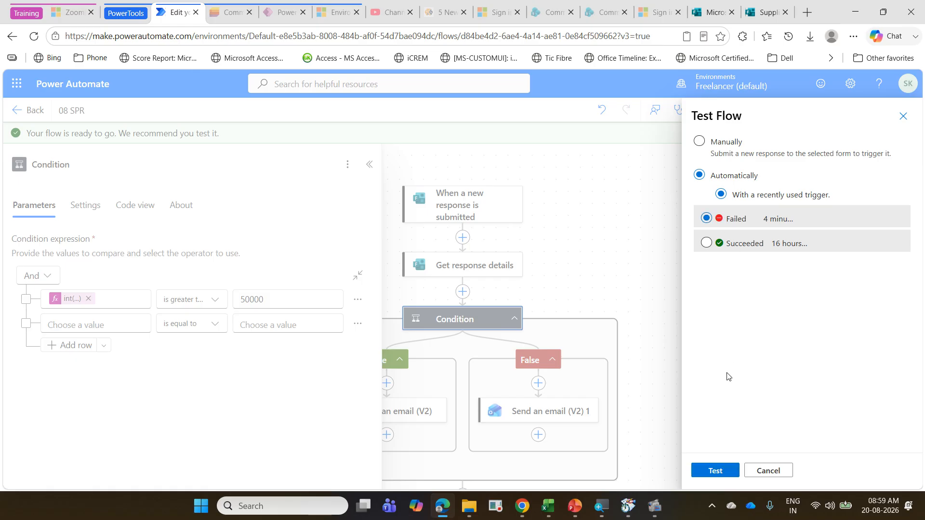
pyautogui.click(724, 476)
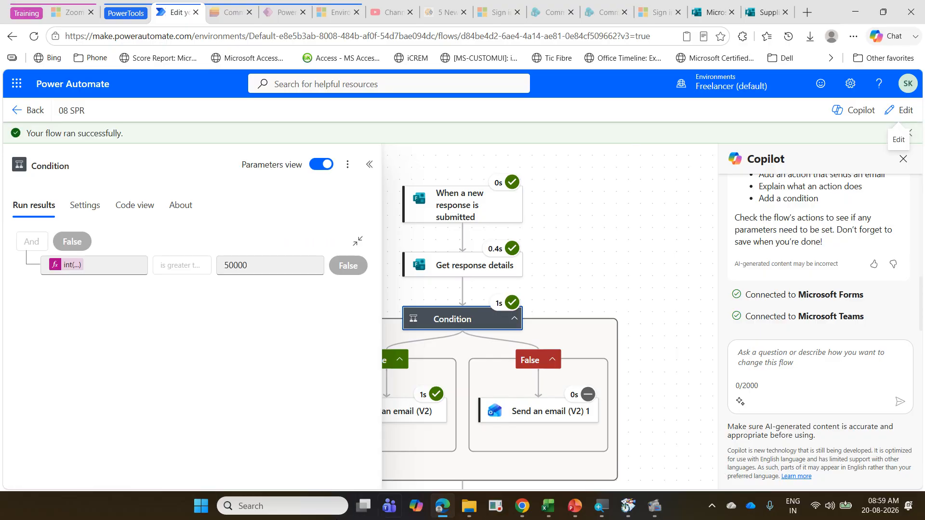
# Step: Open Outlook, check the Gmail account's inbox for the supplier payment reminder email and return to the flow run
pyautogui.click(201, 506)
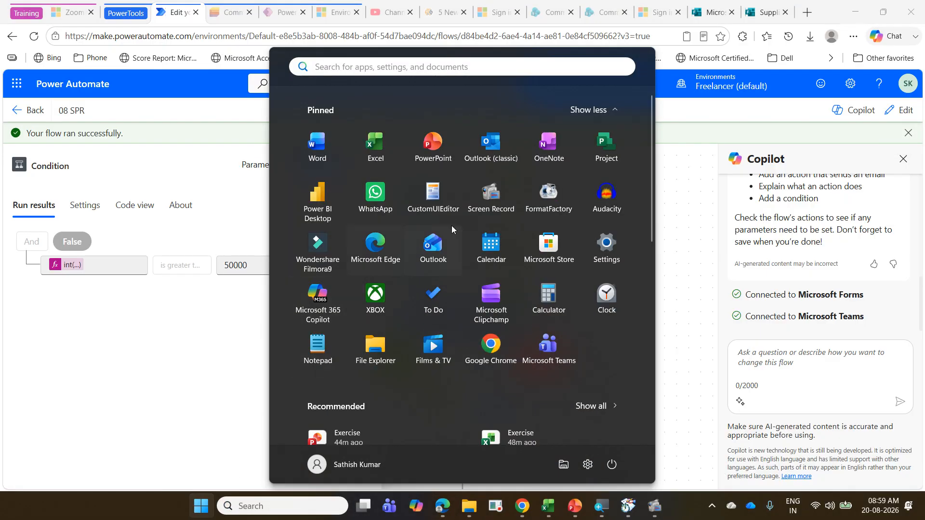
pyautogui.click(495, 161)
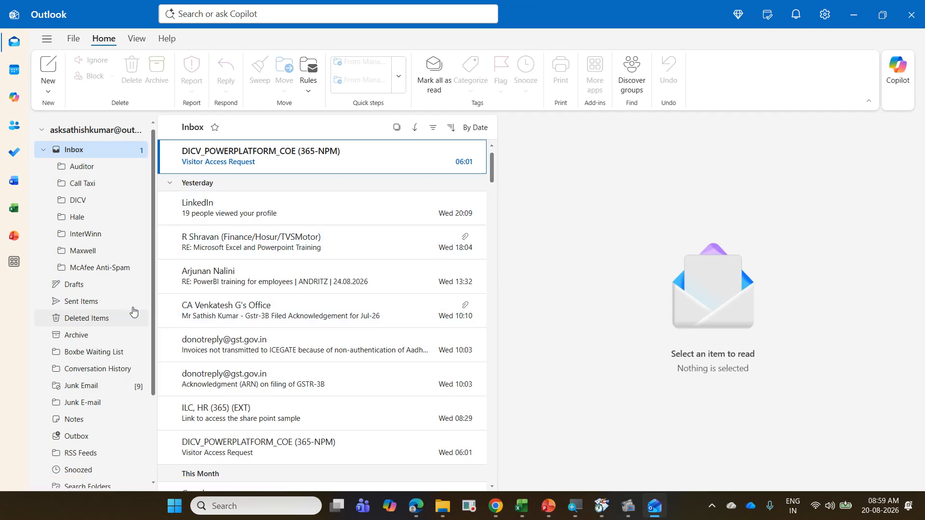
pyautogui.scroll(-2, 130, 308)
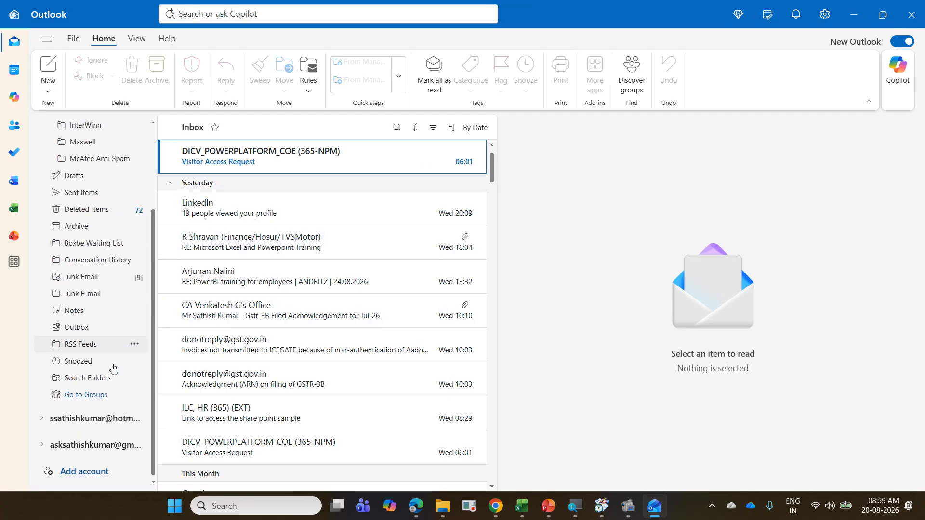
pyautogui.click(118, 450)
pyautogui.scroll(-3, 125, 376)
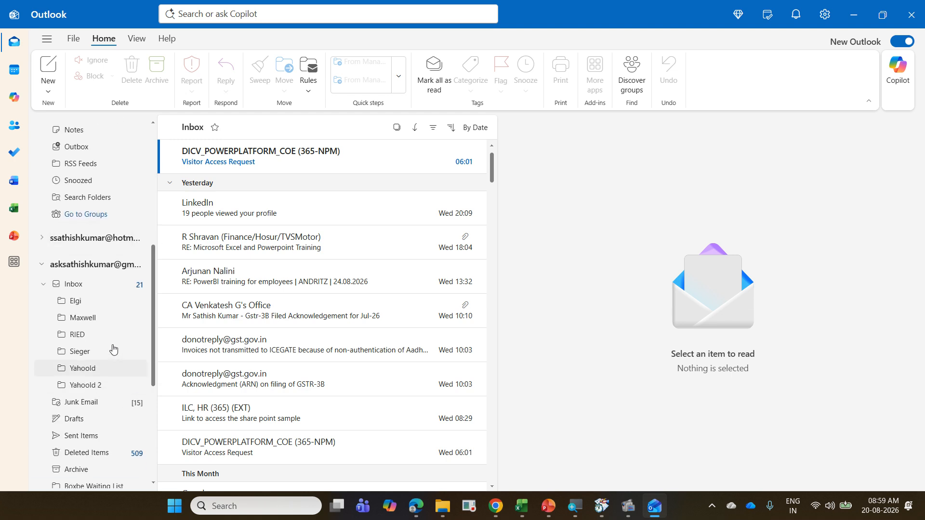
pyautogui.click(103, 284)
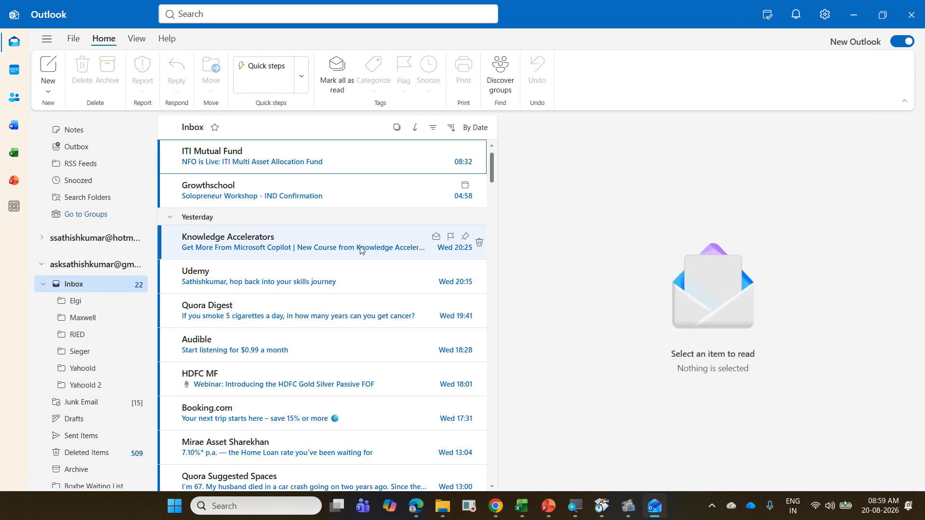
pyautogui.scroll(-5, 362, 250)
pyautogui.scroll(5, 362, 250)
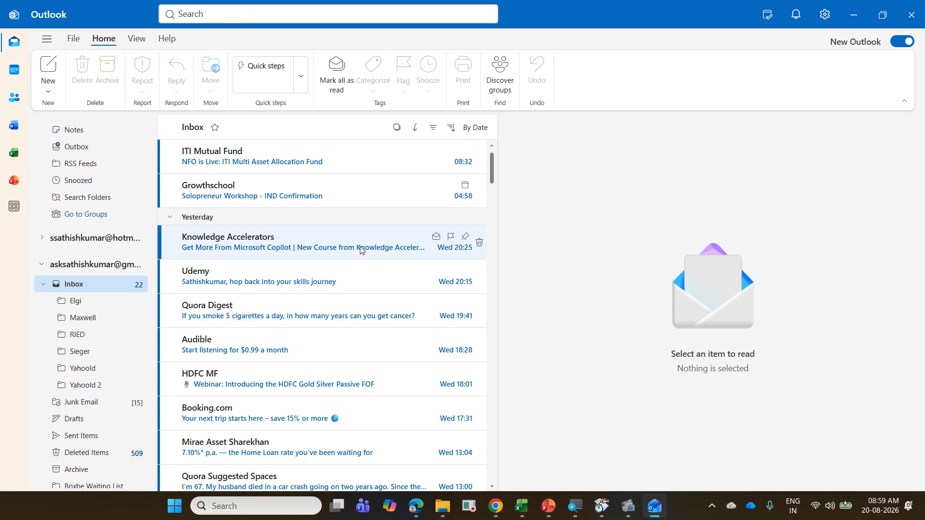
pyautogui.click(844, 10)
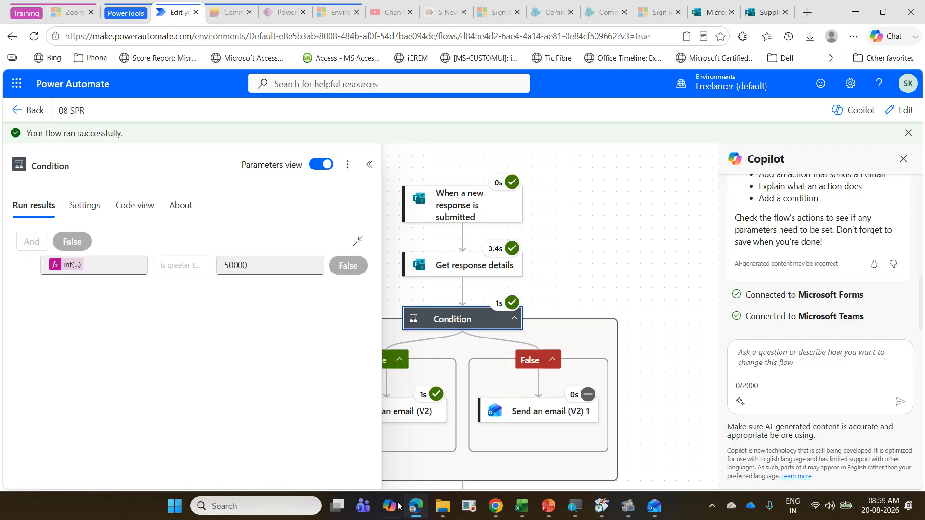
# Step: Switch to Microsoft Teams, change to the work account and check the PowerAutomateTraining channel of the Microsoft Office Trainer team
pyautogui.click(369, 509)
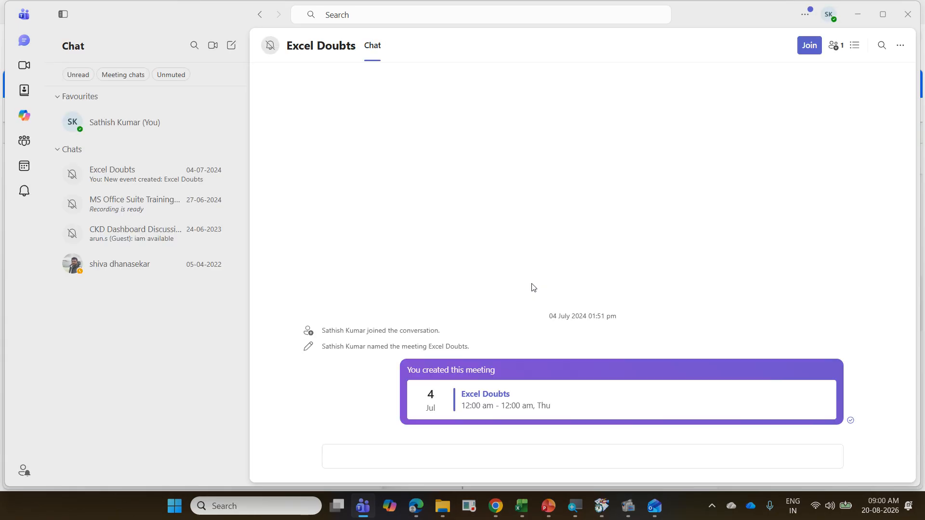
pyautogui.click(829, 14)
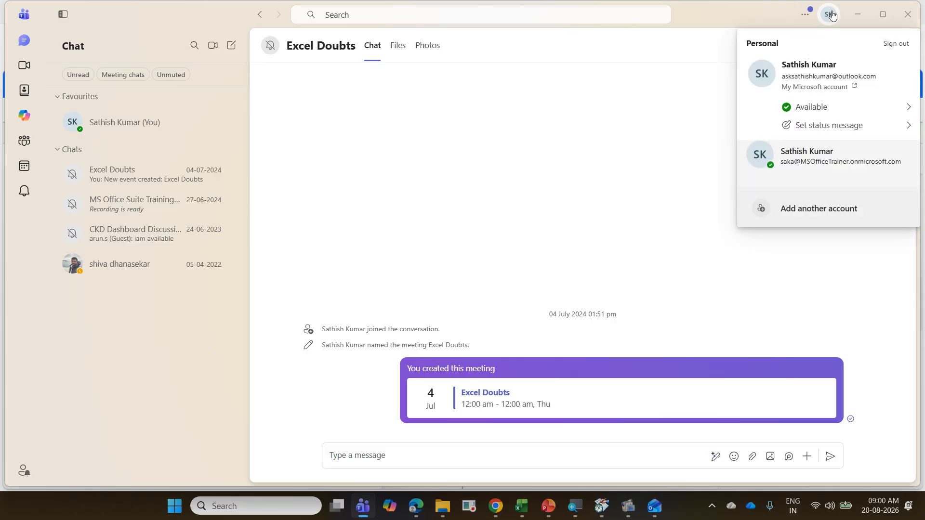
pyautogui.click(844, 161)
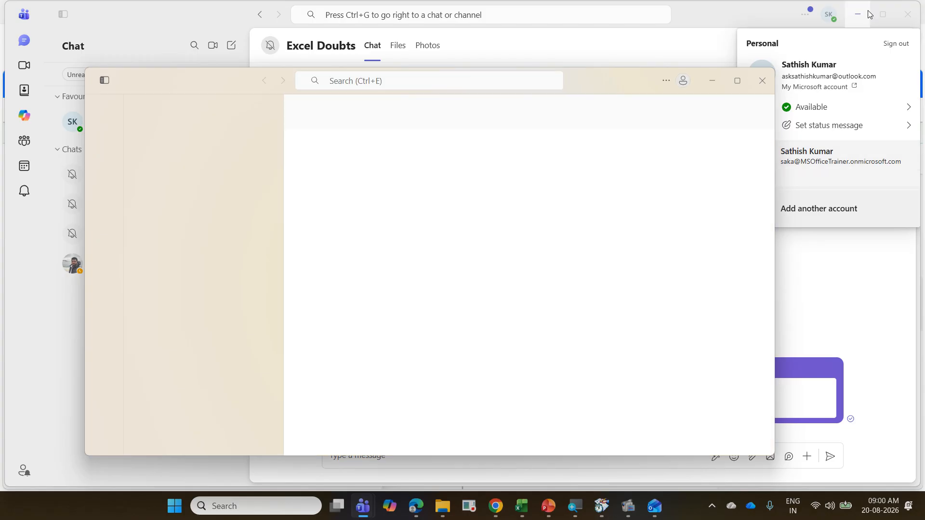
pyautogui.click(857, 11)
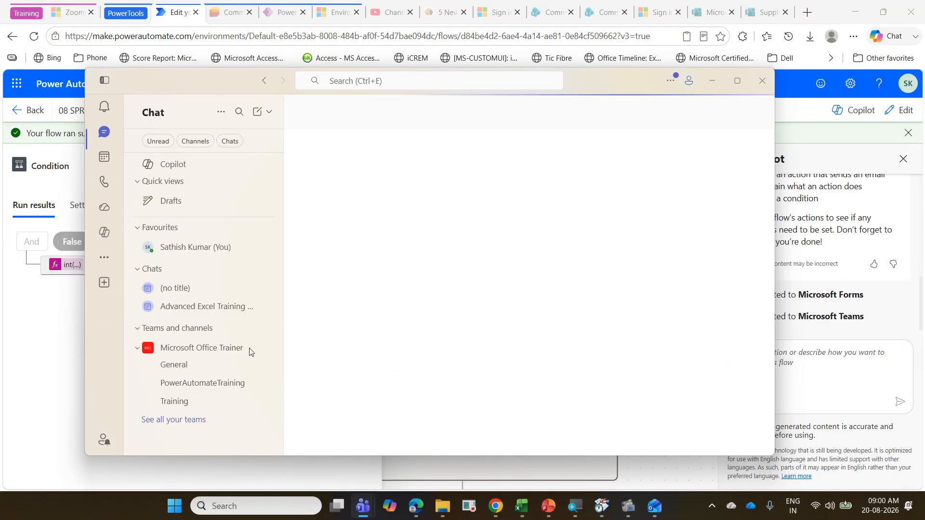
pyautogui.click(217, 384)
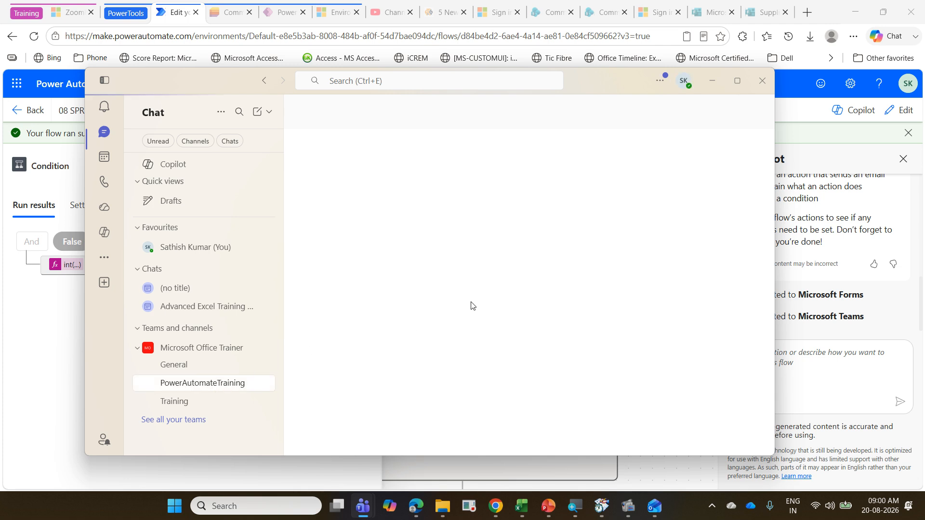
pyautogui.click(710, 87)
# Step: Switch to Outlook, read the Supplier Payment Reminder - Supplier 2 email and return to the flow run
pyautogui.click(628, 506)
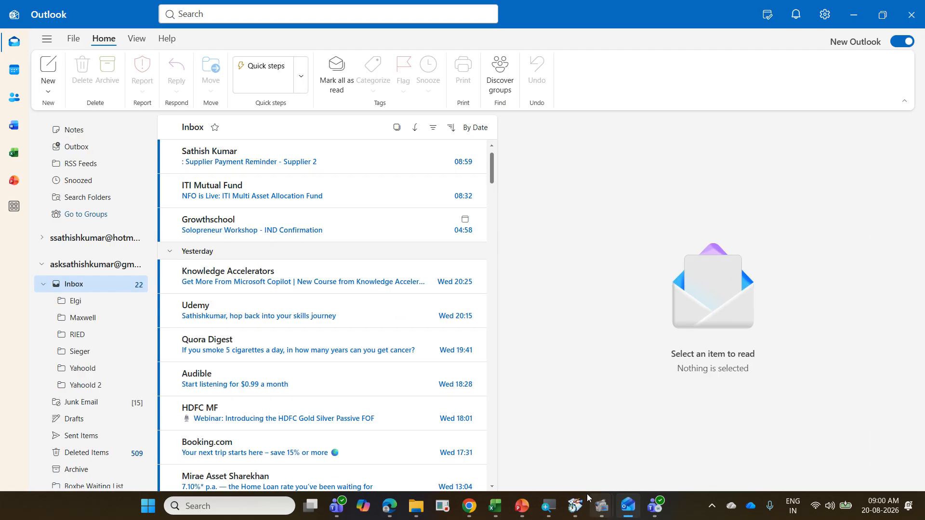
pyautogui.click(298, 161)
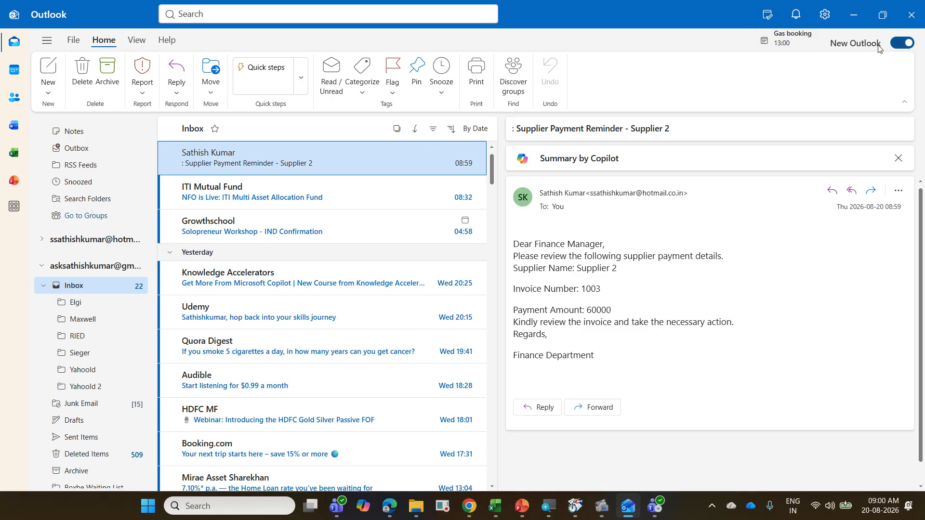
pyautogui.click(853, 21)
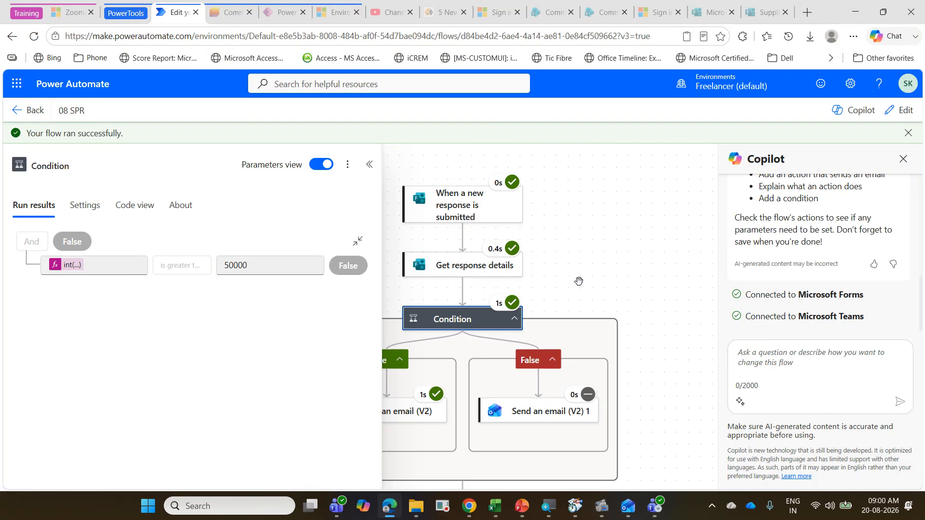
# Step: Reopen the 08 SPR flow for editing and review the int() expression in the Condition's first row
pyautogui.click(579, 281)
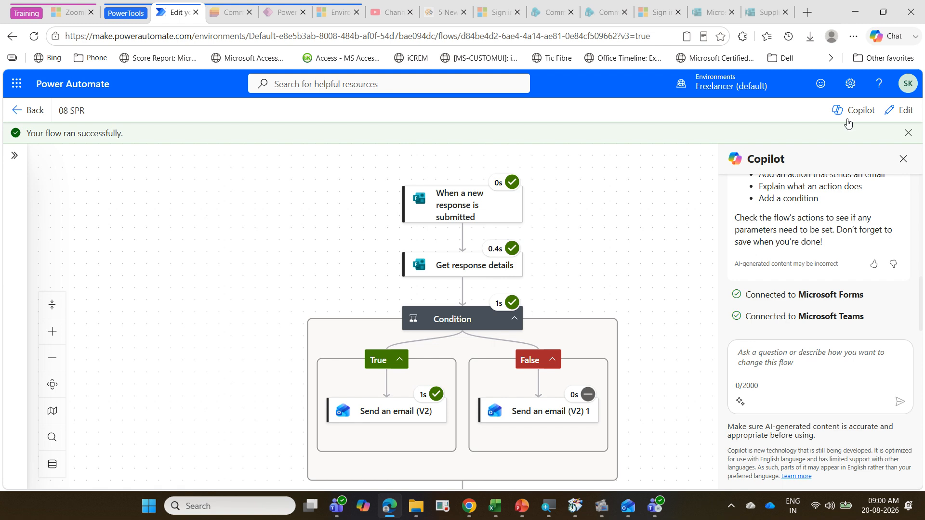
pyautogui.click(899, 111)
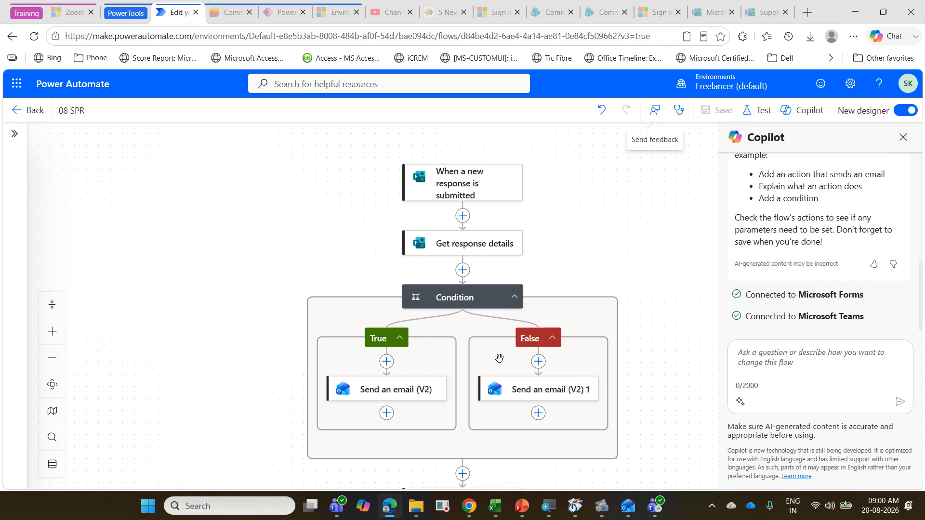
pyautogui.click(454, 302)
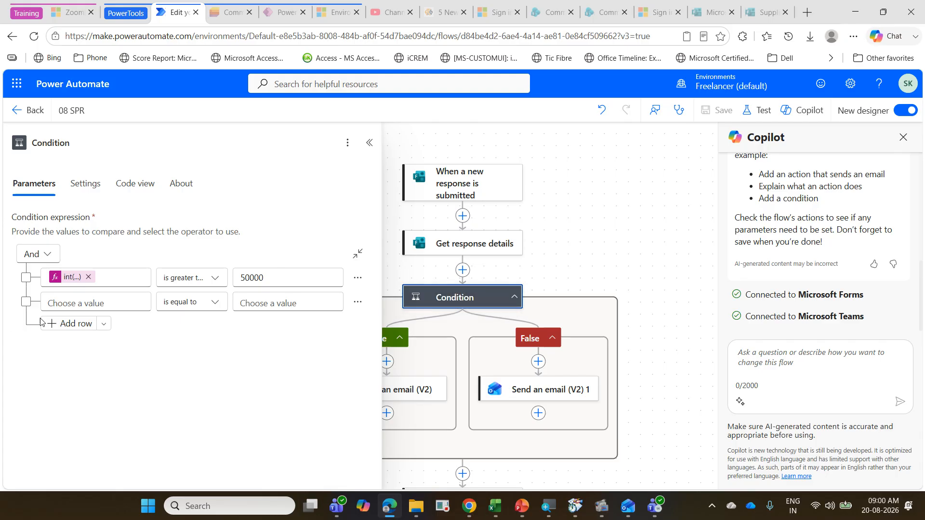
pyautogui.click(72, 279)
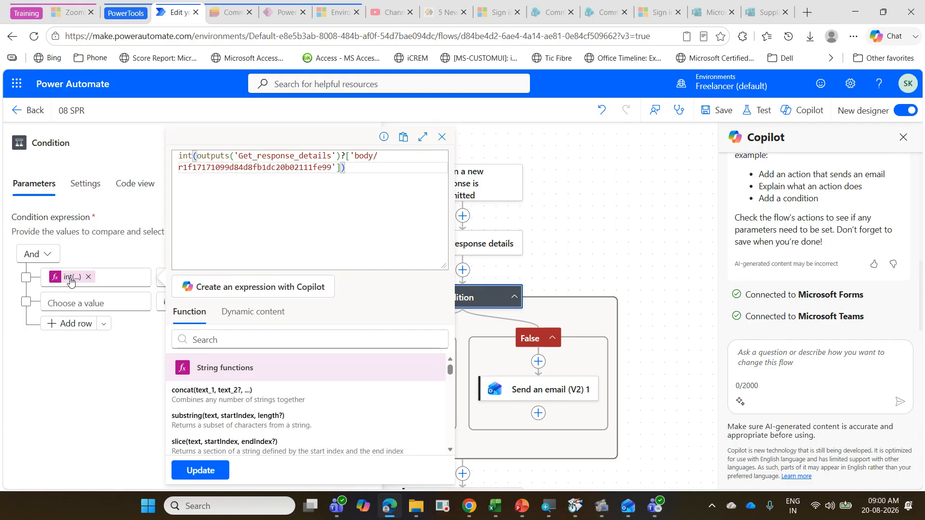
pyautogui.moveTo(171, 140); pyautogui.dragTo(389, 188)
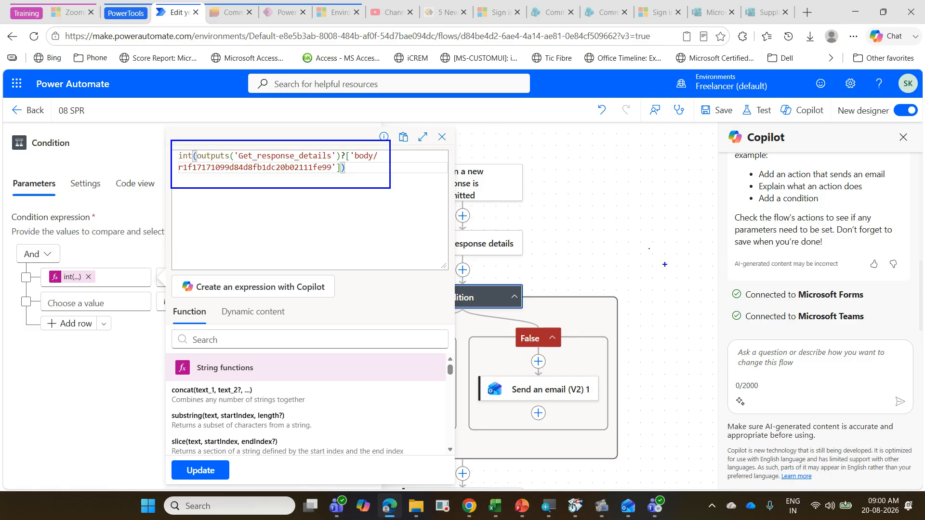
pyautogui.press('Escape')
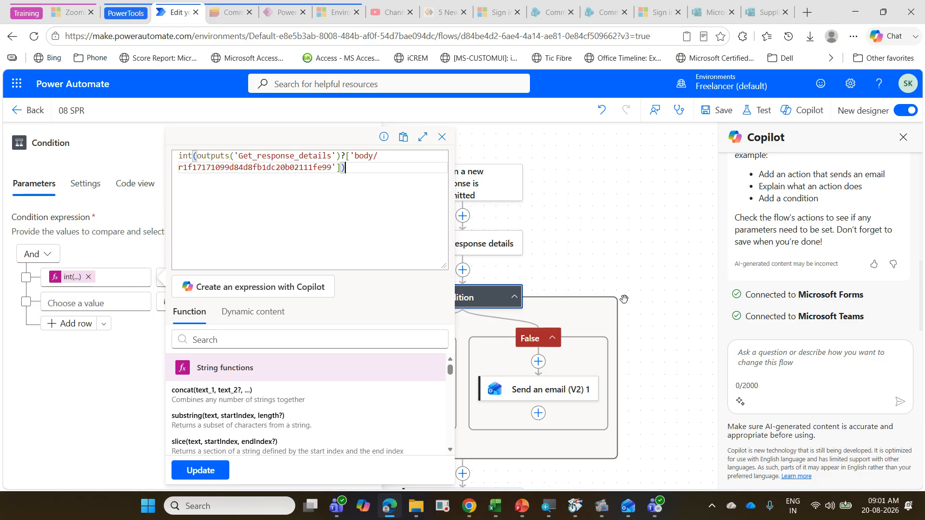
pyautogui.click(636, 322)
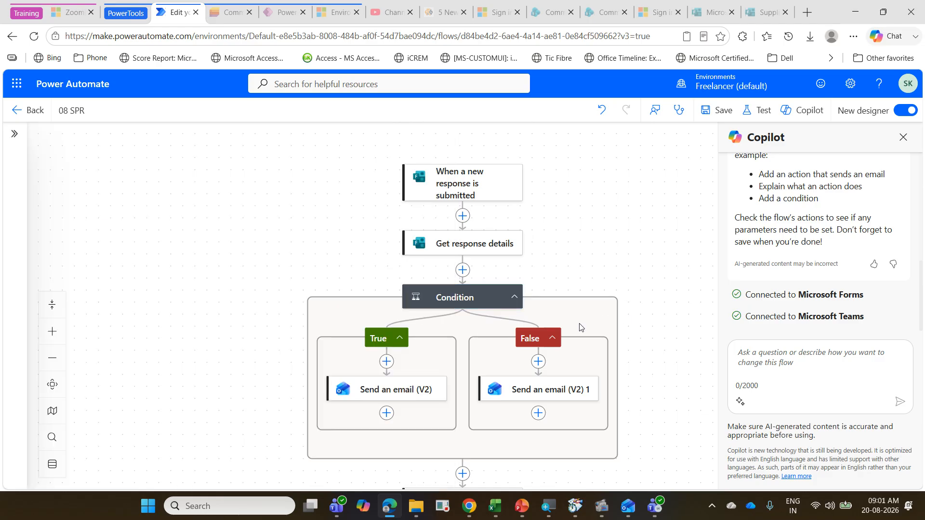
# Step: Compare the True branch's Send an email (V2) action with the received email and remove Payment Amount from its body
pyautogui.click(370, 396)
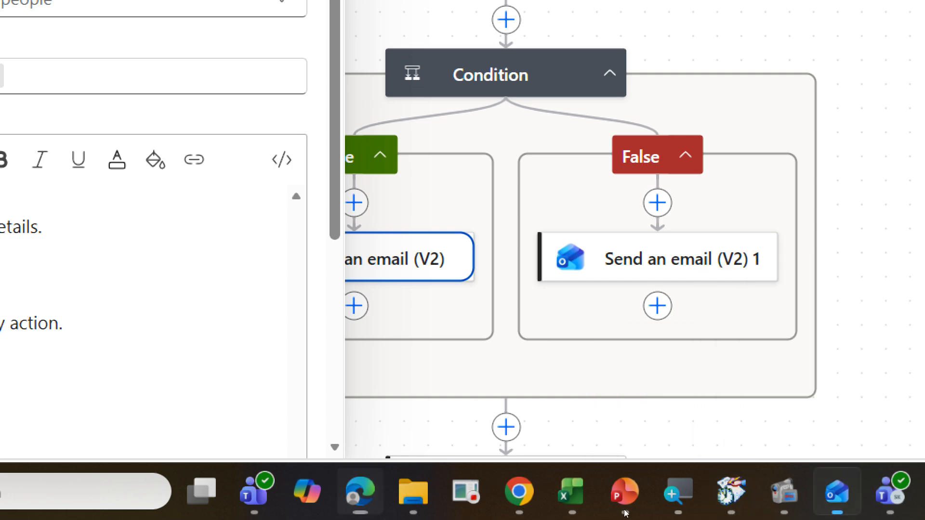
pyautogui.click(836, 491)
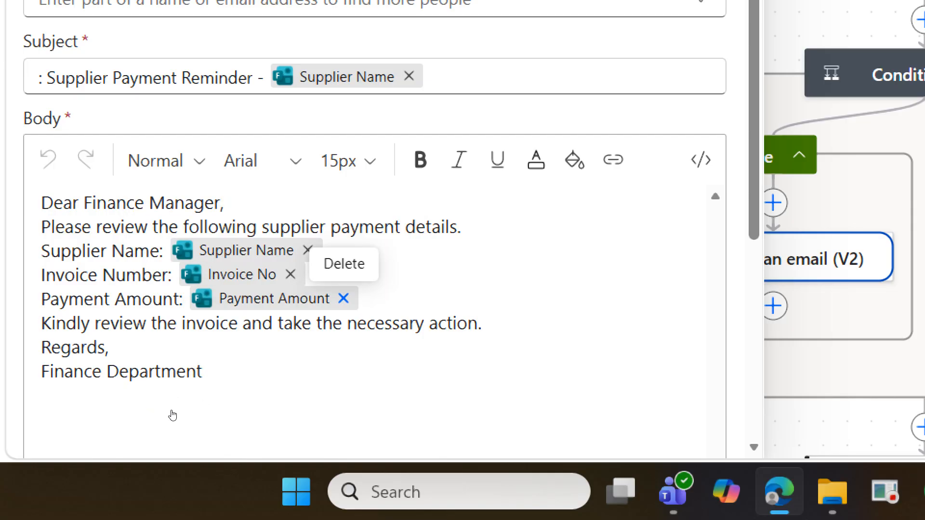
pyautogui.click(343, 298)
# Step: Start an expression after "Payment Amount:" in the email body with int() wrapping Payment Amount from Get response details
pyautogui.click(262, 300)
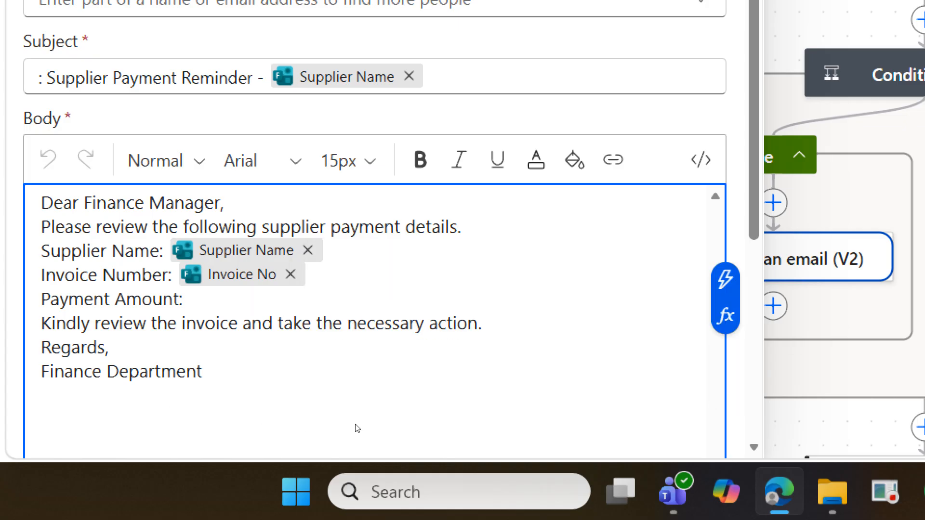
pyautogui.click(725, 316)
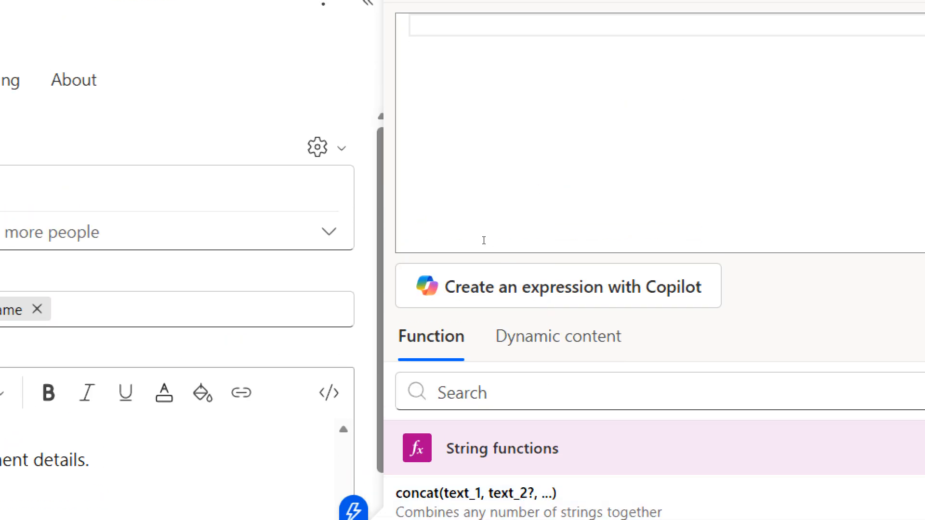
pyautogui.write('in')
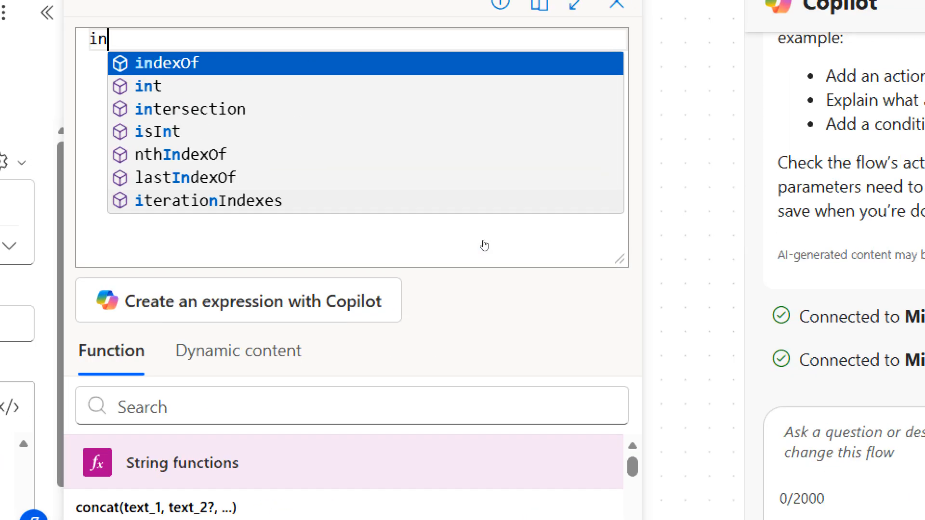
pyautogui.write('t')
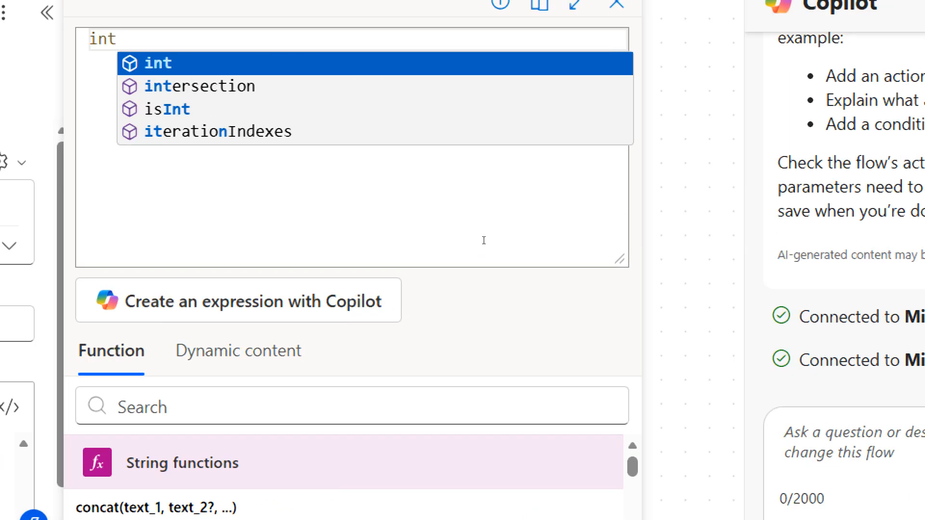
pyautogui.press('Return')
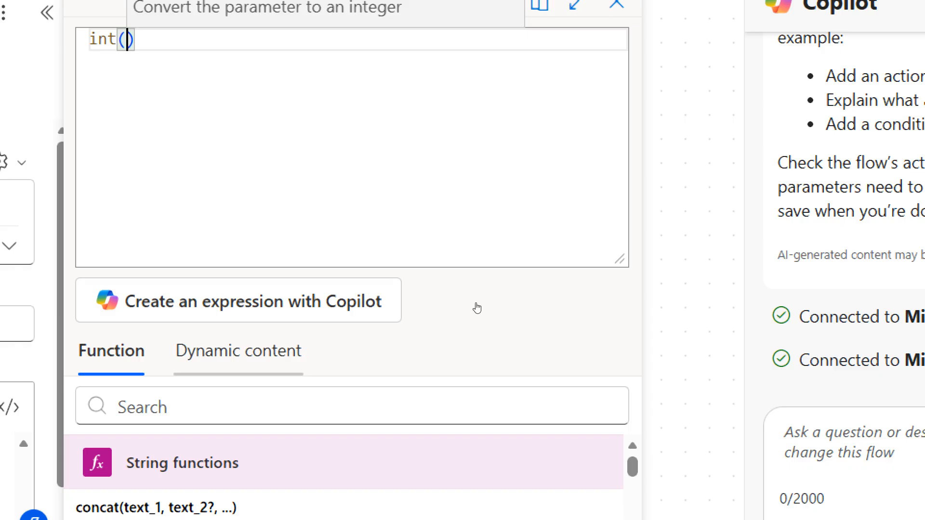
pyautogui.click(239, 351)
pyautogui.scroll(-1, 392, 504)
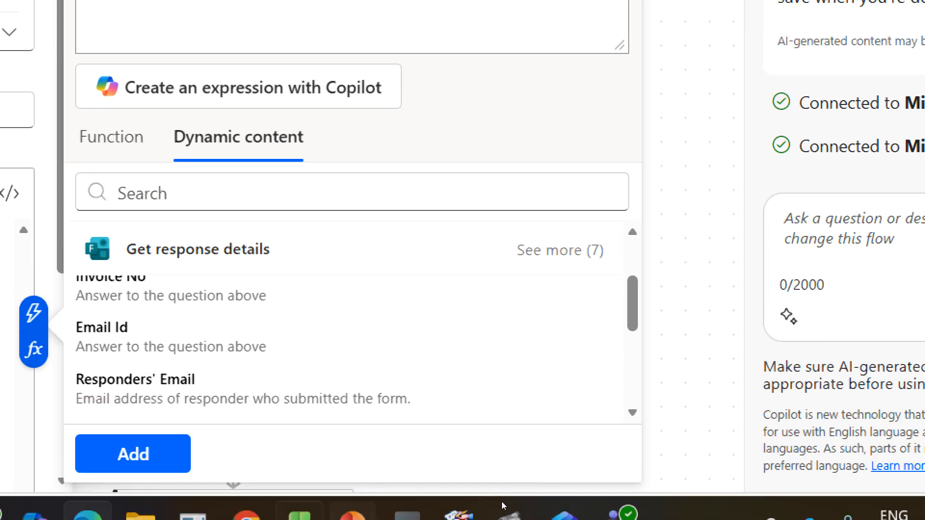
pyautogui.scroll(2, 450, 437)
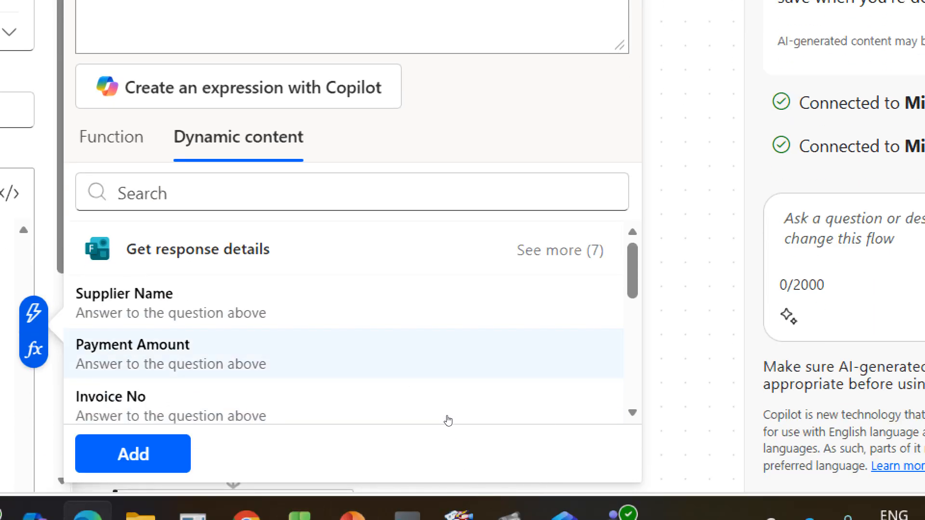
pyautogui.click(448, 354)
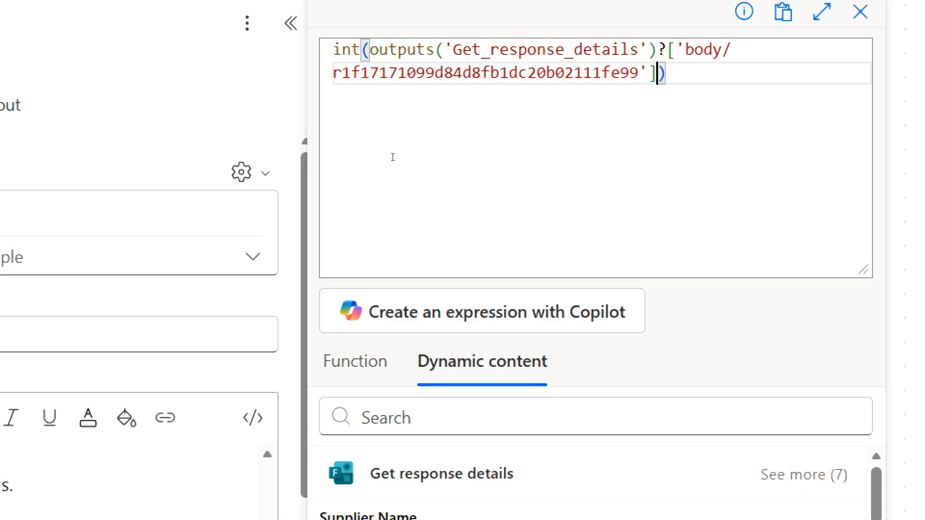
# Step: Put formatNumber( in front of the int() expression so that int() becomes its first argument
pyautogui.hotkey('ctrl', 'Home')
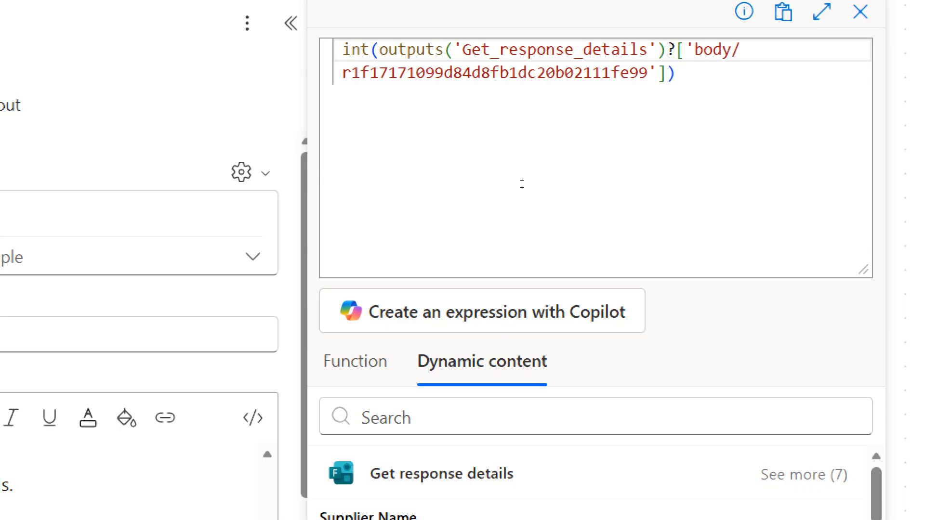
pyautogui.write('for')
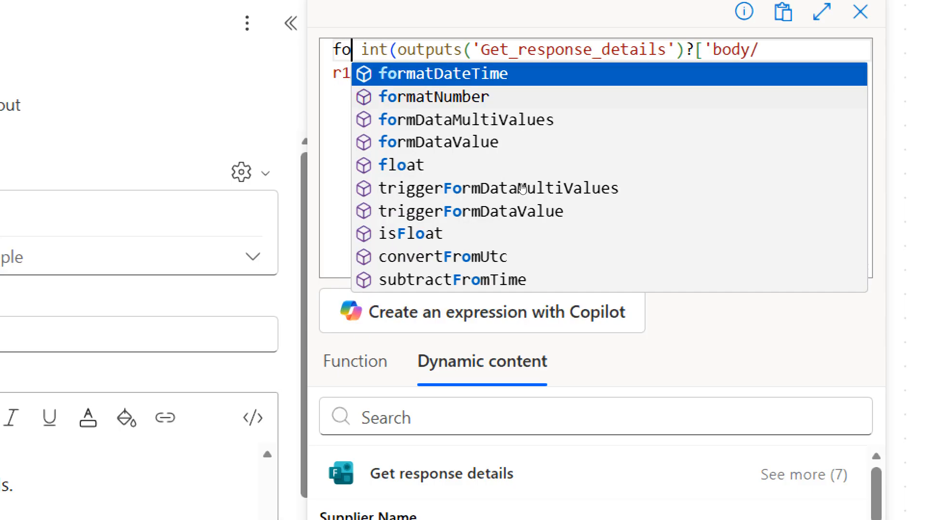
pyautogui.press('Down')
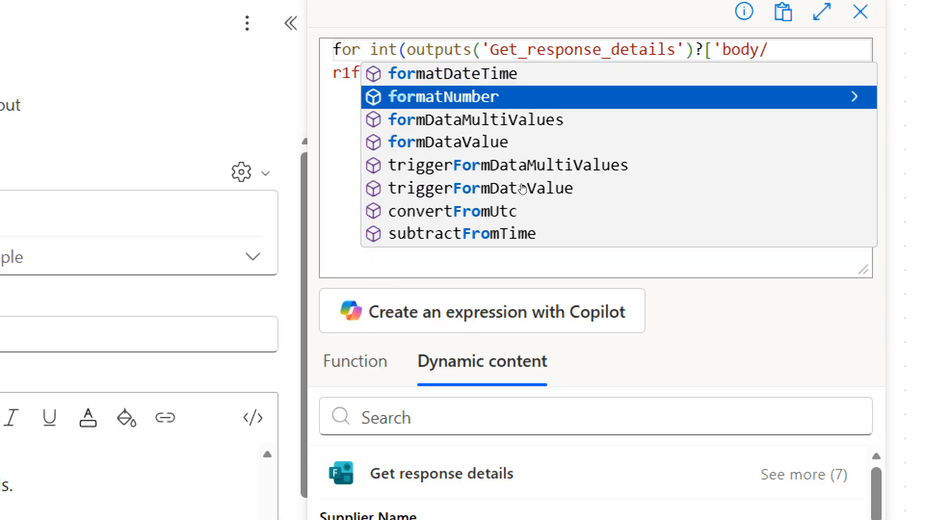
pyautogui.press('Tab')
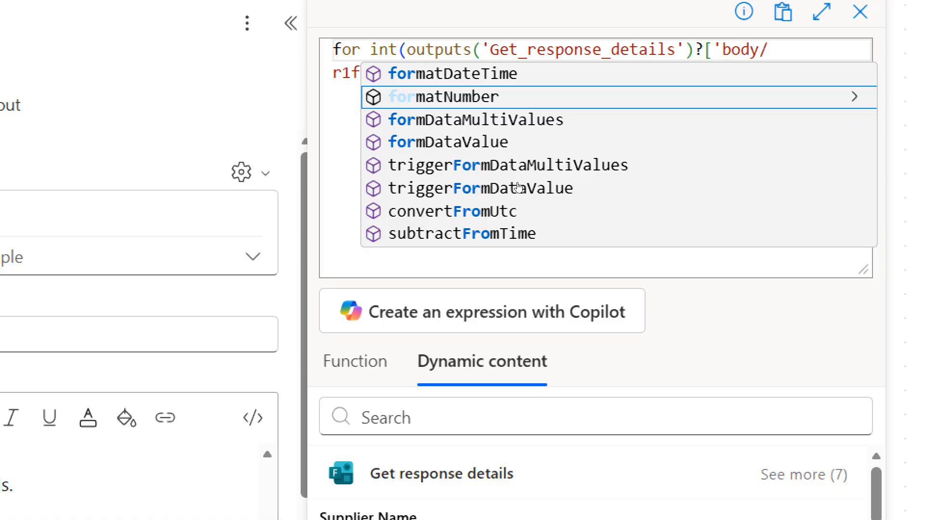
pyautogui.press('Return')
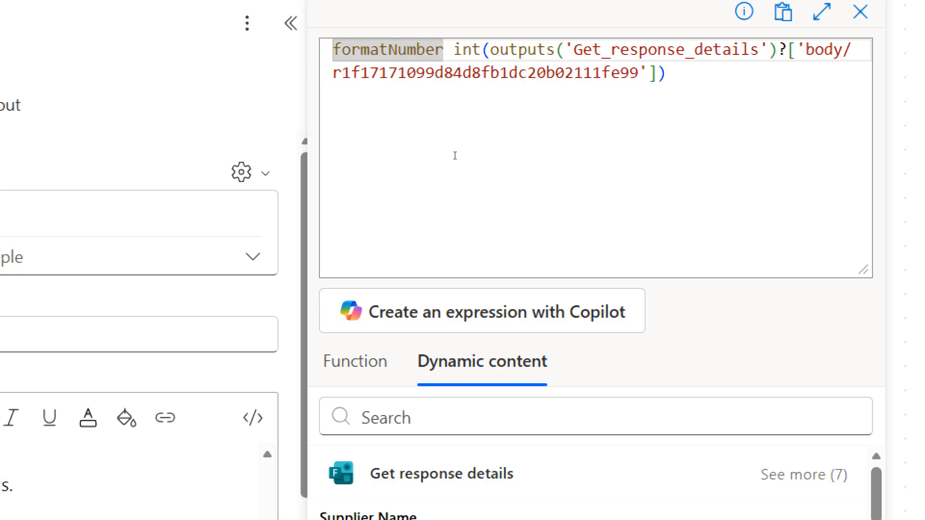
pyautogui.write('(')
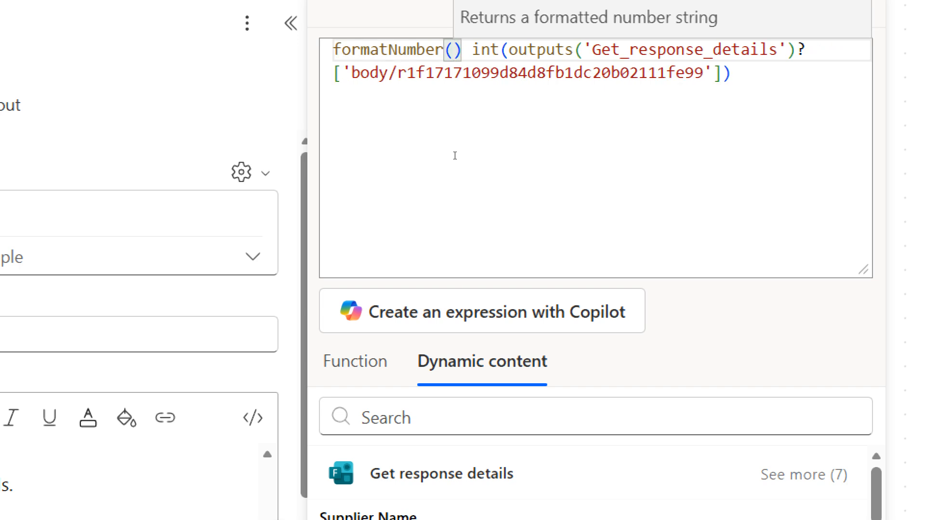
pyautogui.press('Delete')
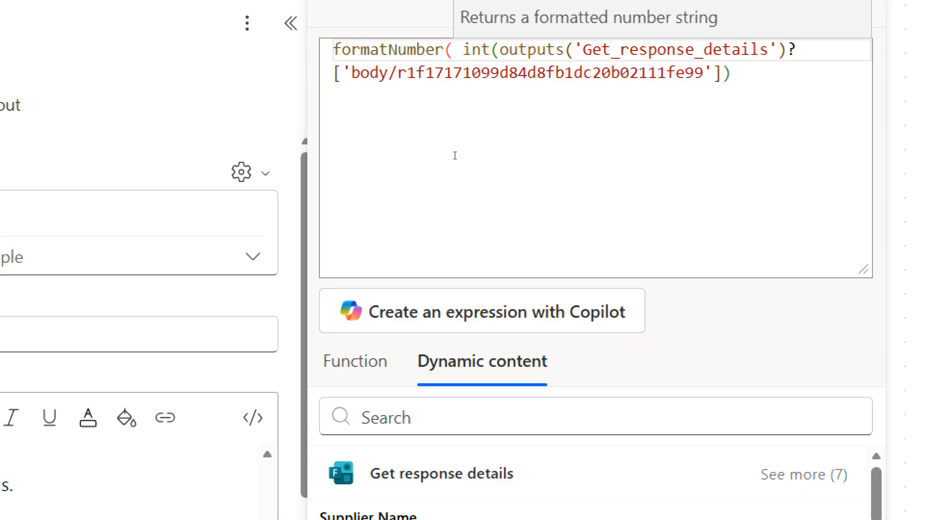
pyautogui.press('Delete')
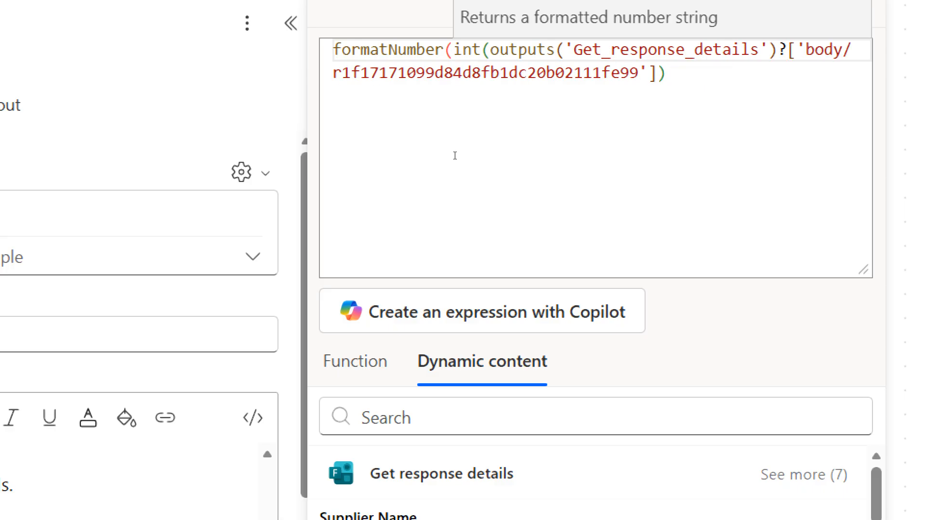
# Step: Complete formatNumber with format 'C' and locale 'en-IN', and add the expression after "Payment Amount:" in the email body
pyautogui.click(568, 172)
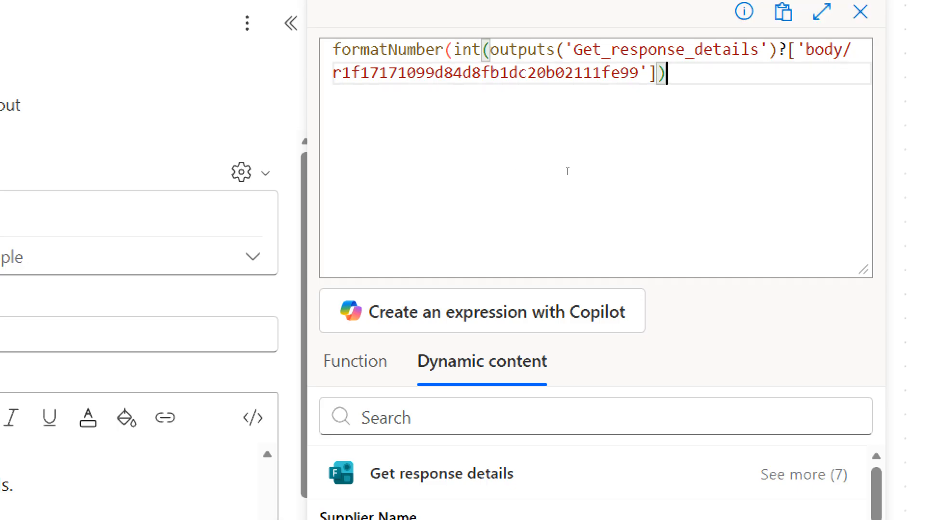
pyautogui.write(',')
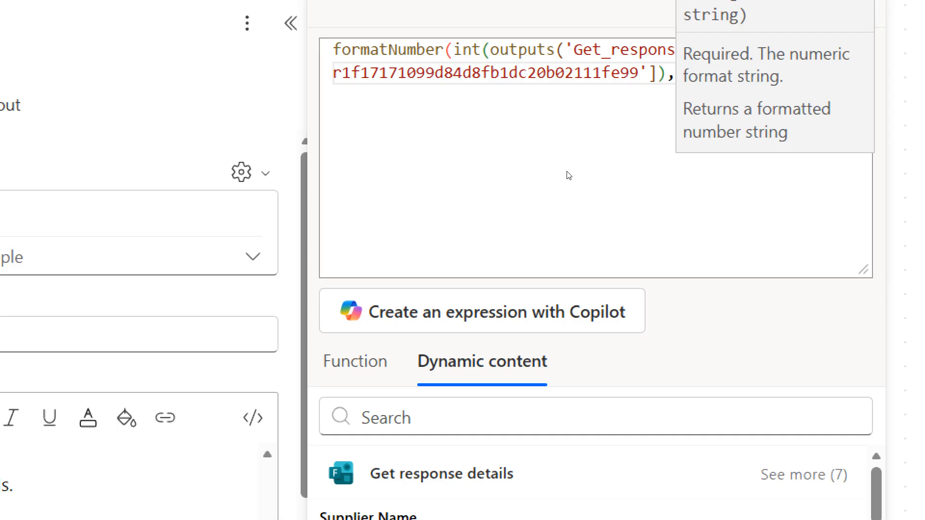
pyautogui.write("''")
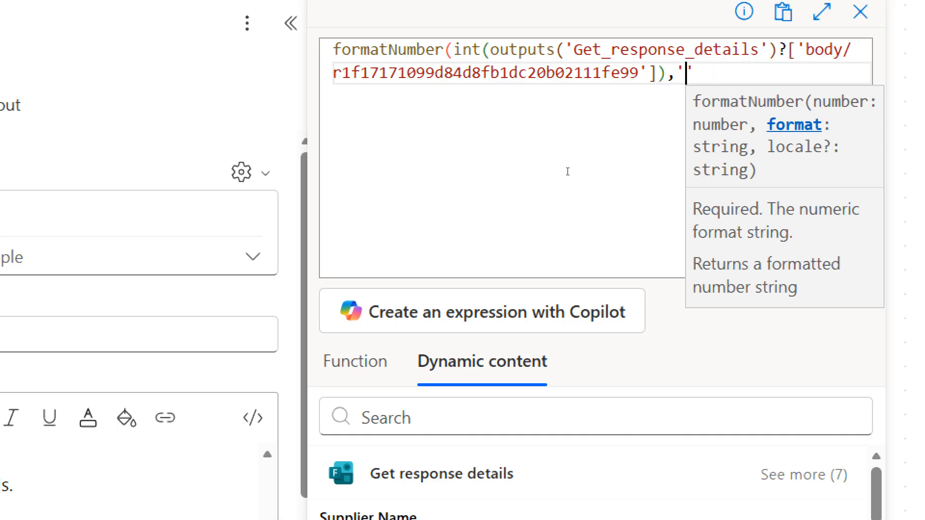
pyautogui.write('C')
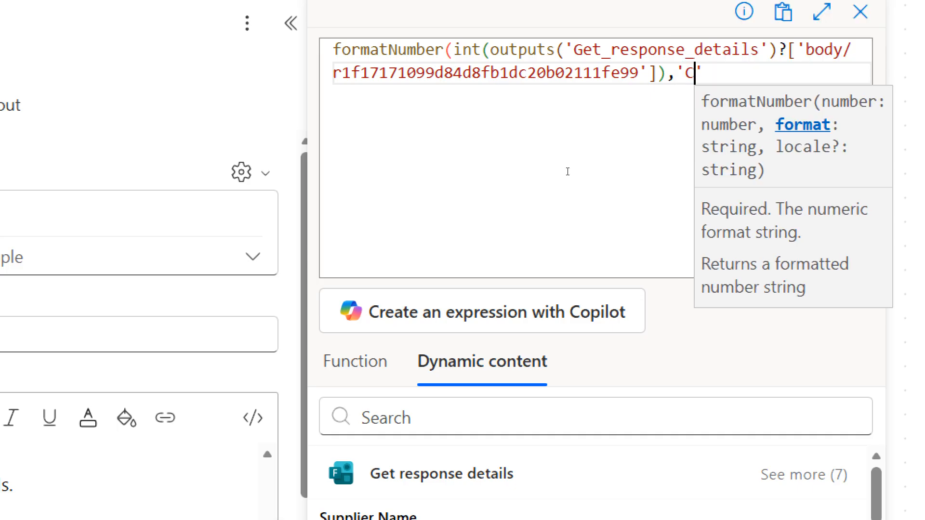
pyautogui.press('Right')
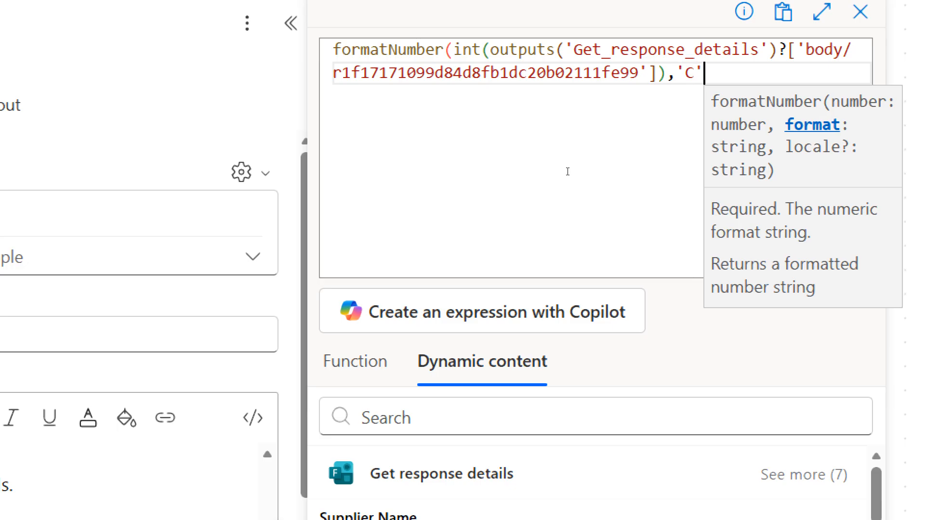
pyautogui.write(',')
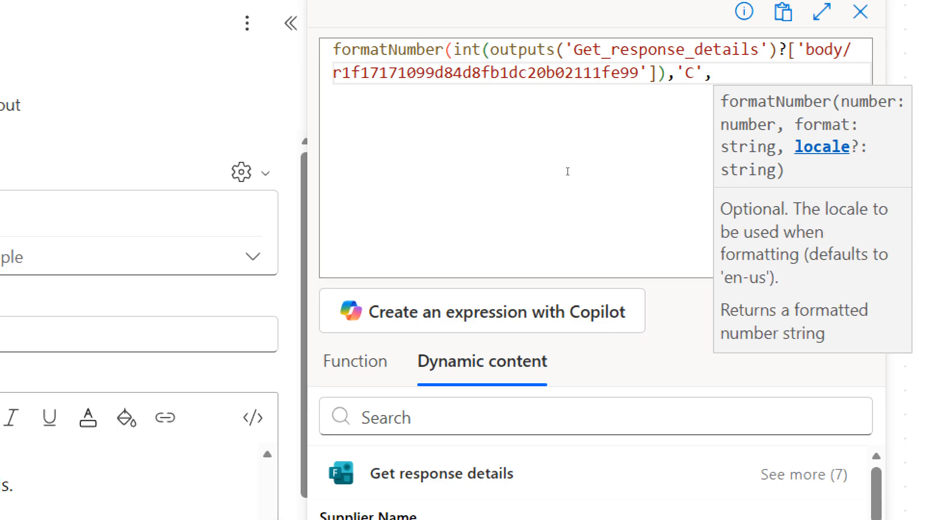
pyautogui.write("'")
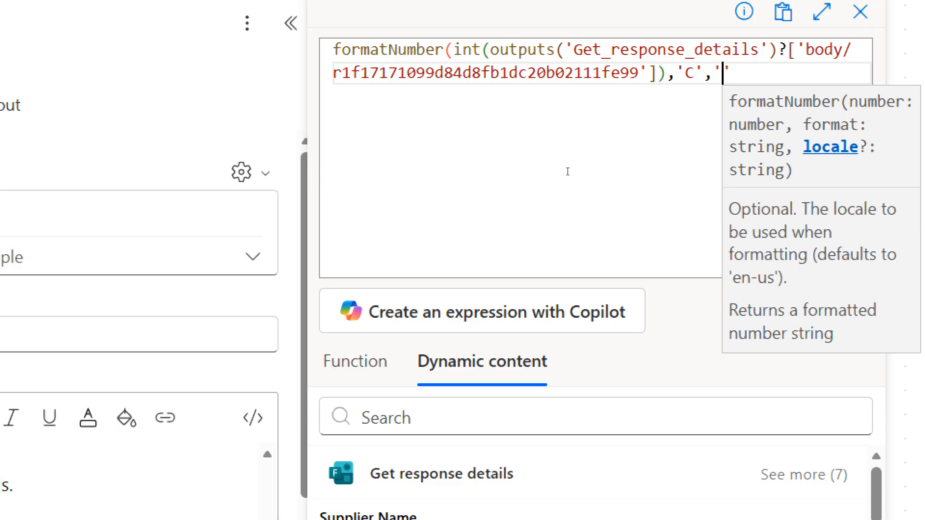
pyautogui.write('en-')
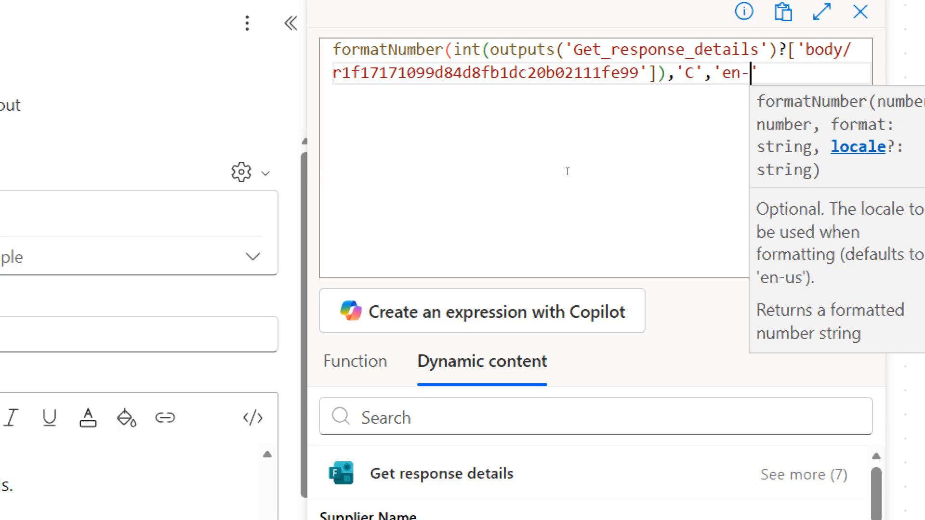
pyautogui.write("IN'")
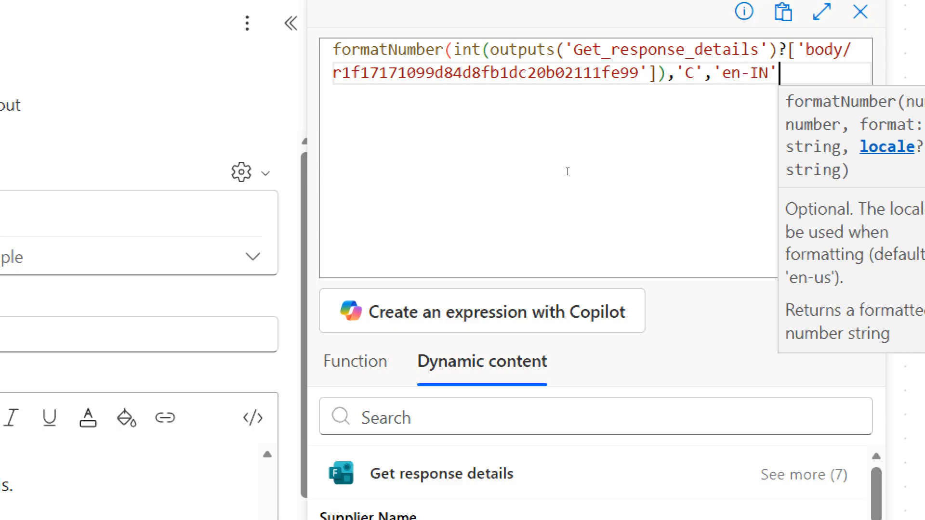
pyautogui.write('_')
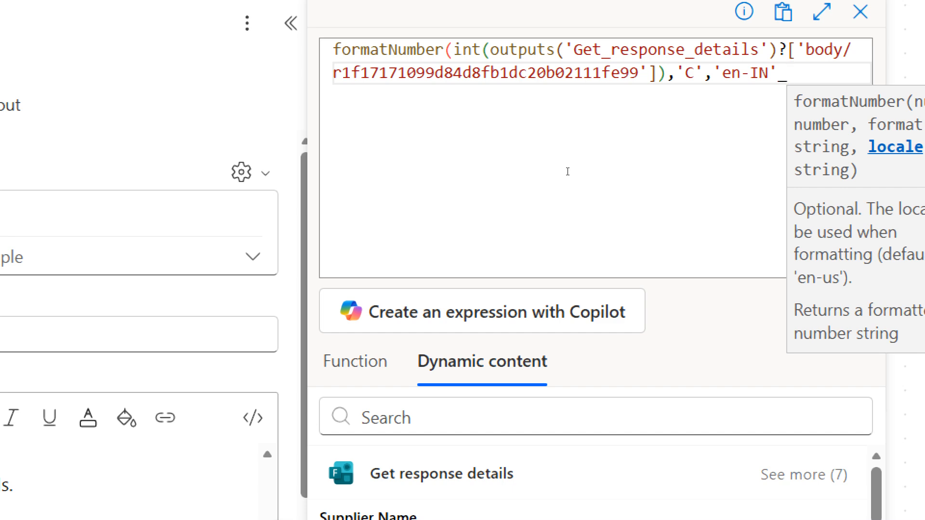
pyautogui.press('BackSpace')
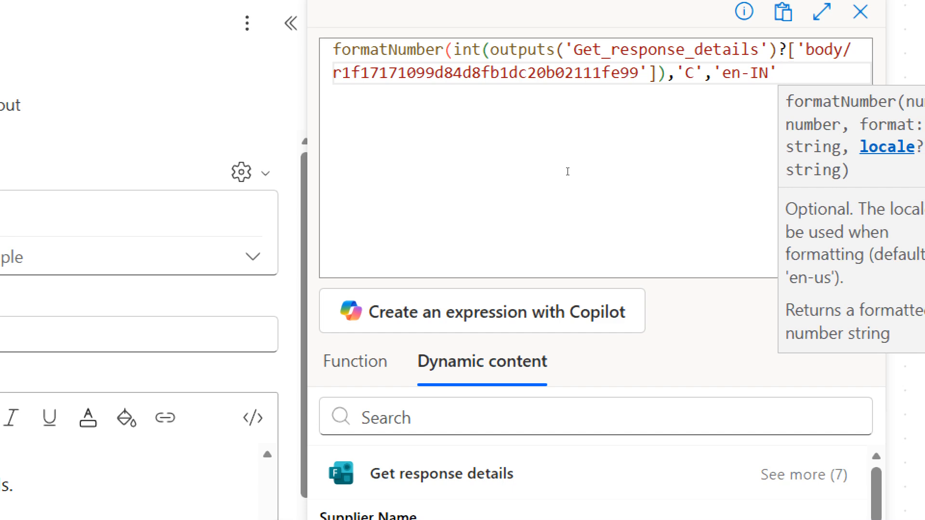
pyautogui.write(')')
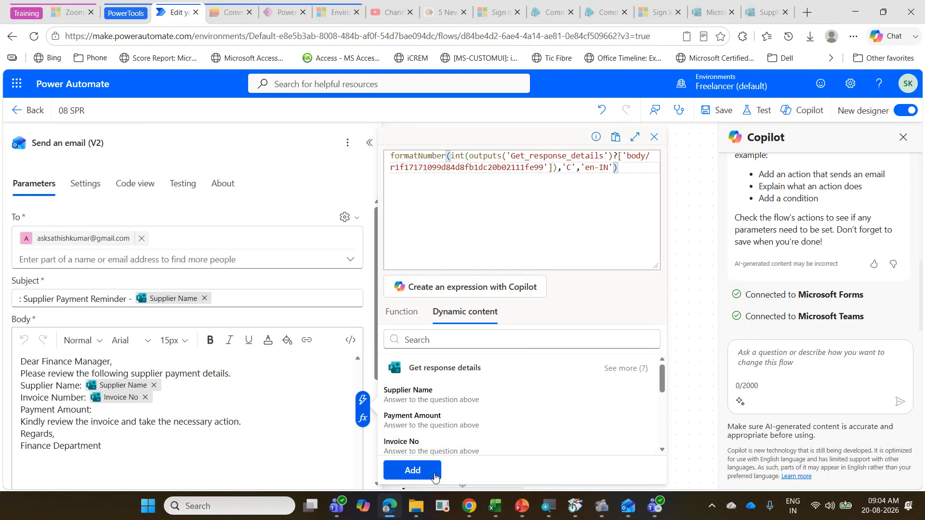
pyautogui.click(412, 471)
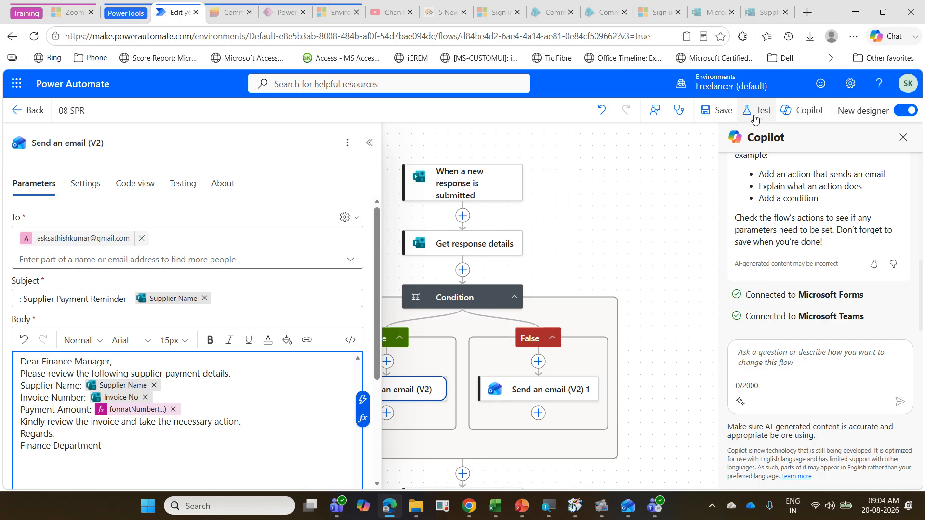
# Step: Save the flow and test it automatically with the most recent "Test Succeeded" trigger
pyautogui.click(729, 112)
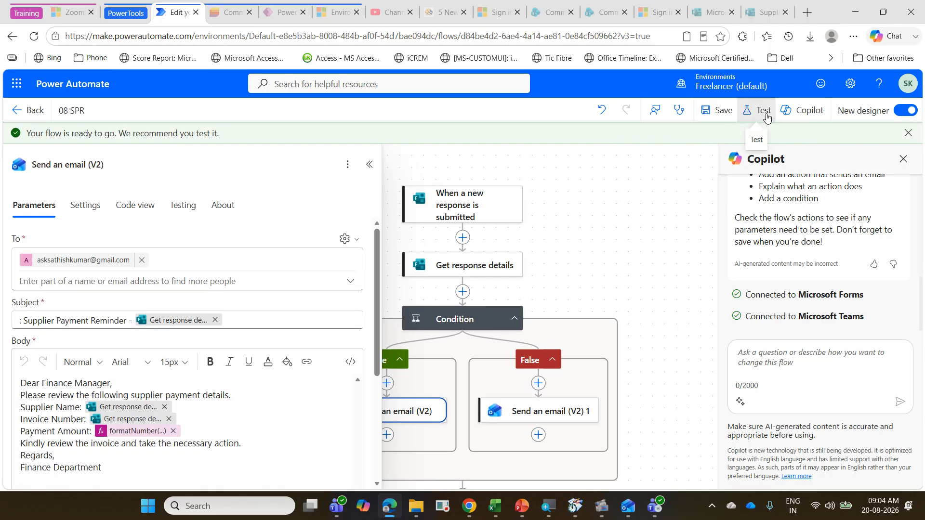
pyautogui.click(765, 113)
pyautogui.click(747, 175)
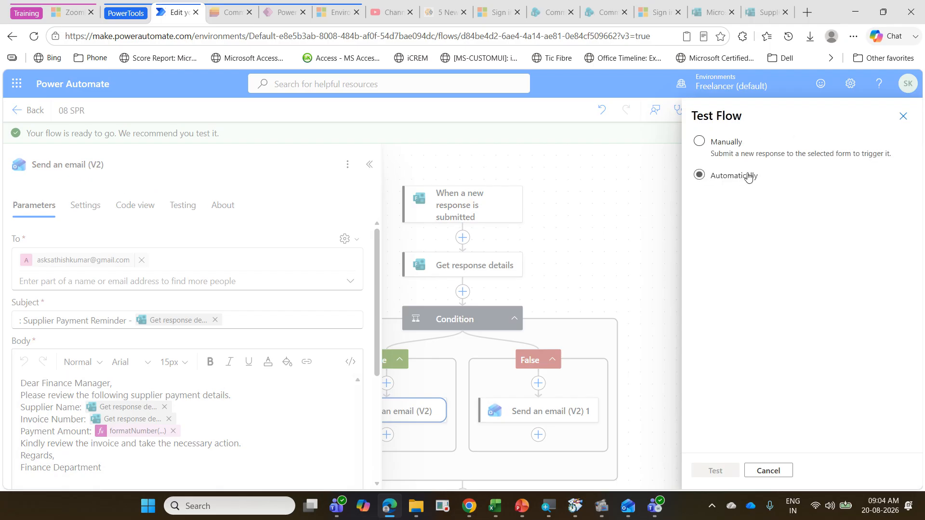
pyautogui.click(760, 197)
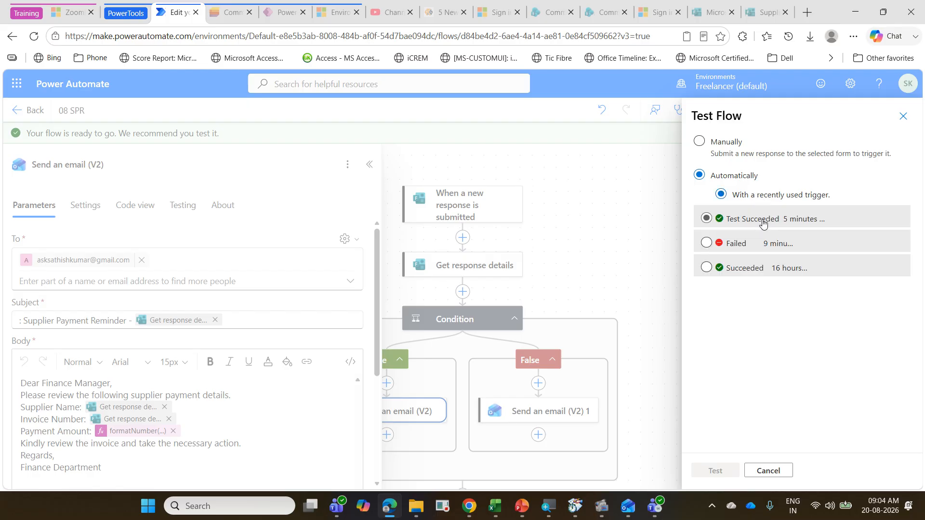
pyautogui.click(762, 222)
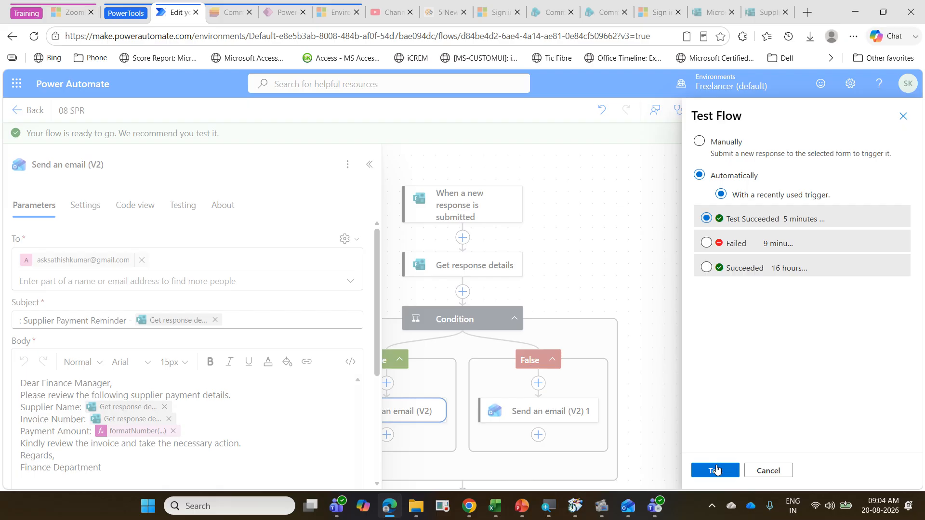
pyautogui.click(716, 469)
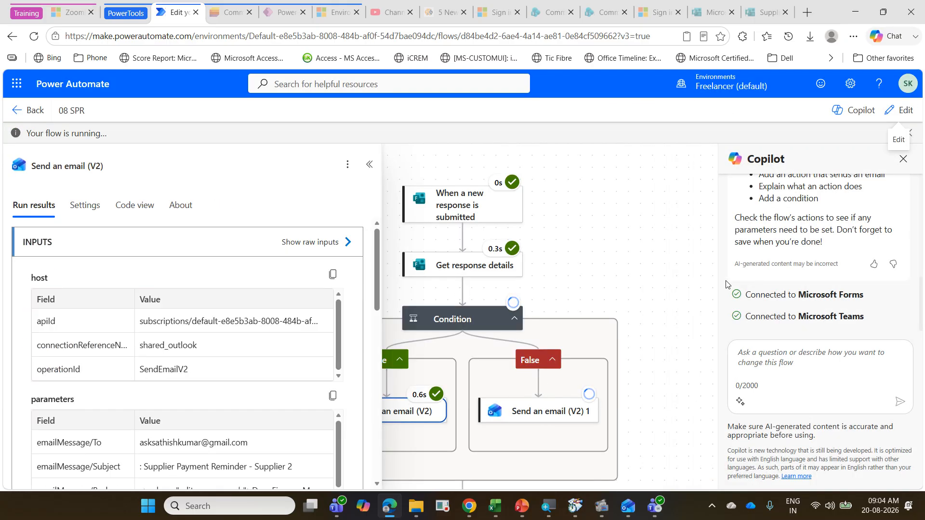
# Step: Switch to Outlook and look for the new supplier payment email, reloading the Gmail inbox by way of the other account's inbox
pyautogui.click(631, 509)
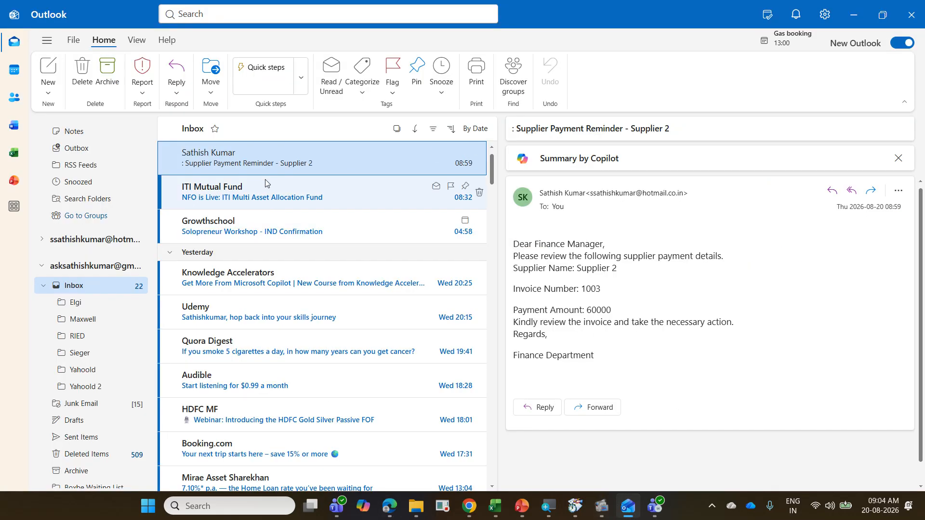
pyautogui.click(231, 199)
pyautogui.click(234, 165)
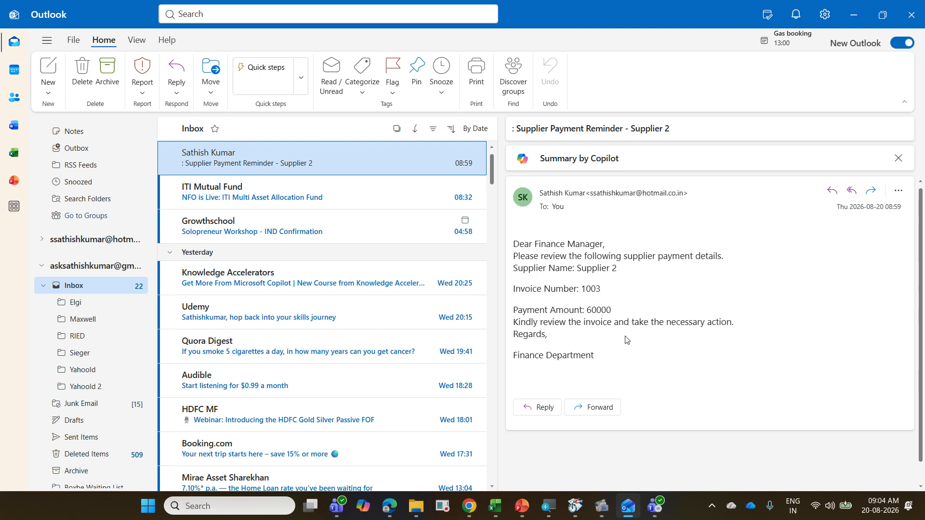
pyautogui.scroll(-10, 110, 351)
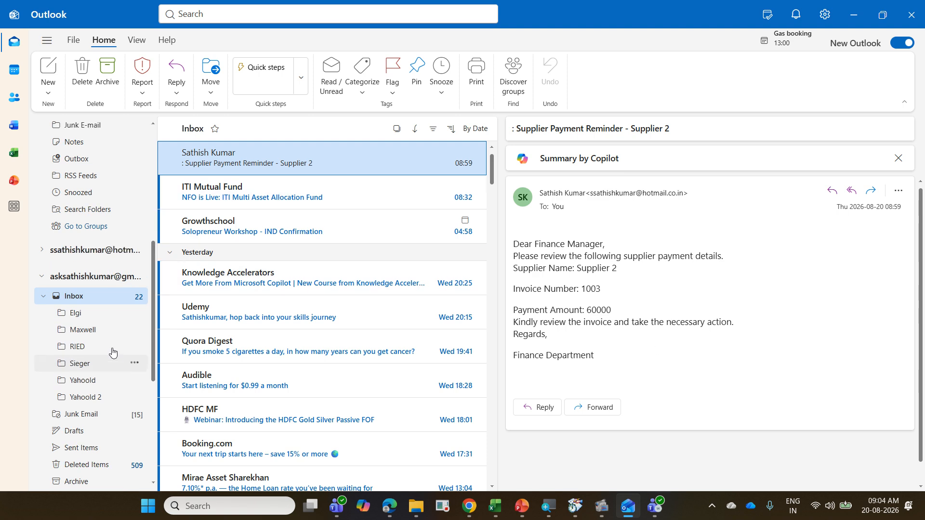
pyautogui.click(130, 150)
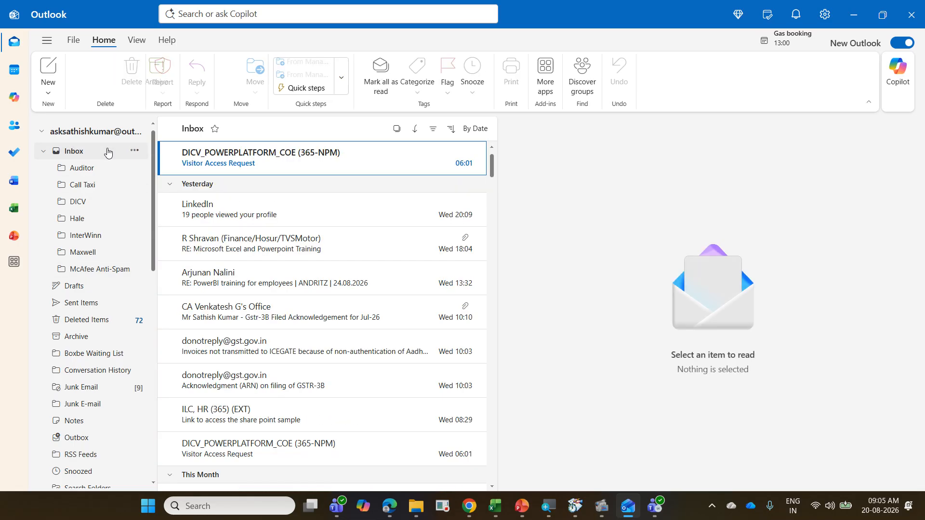
pyautogui.scroll(-3, 98, 237)
pyautogui.scroll(-3, 97, 237)
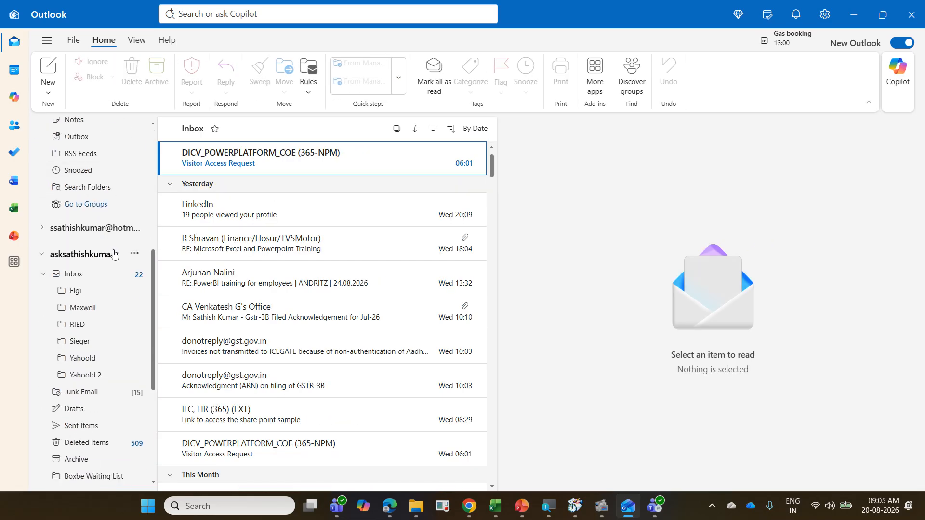
pyautogui.click(109, 271)
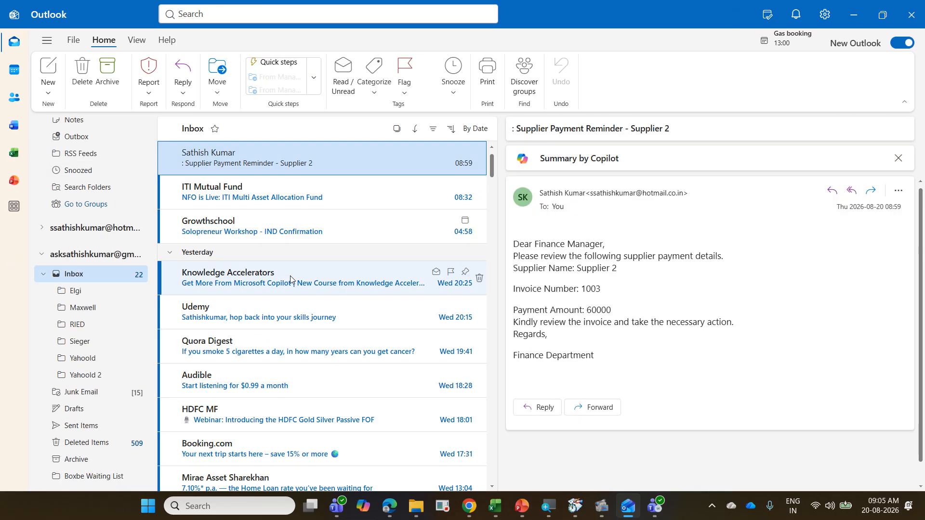
# Step: Open the newest Supplier Payment Reminder - Supplier 2 email and check how the Payment Amount is formatted
pyautogui.scroll(-3, 290, 280)
pyautogui.scroll(4, 290, 279)
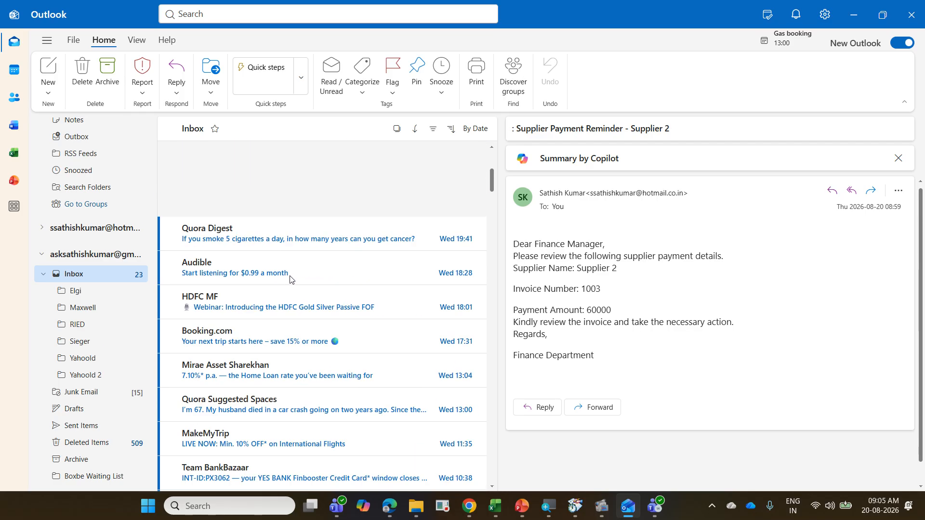
pyautogui.click(298, 167)
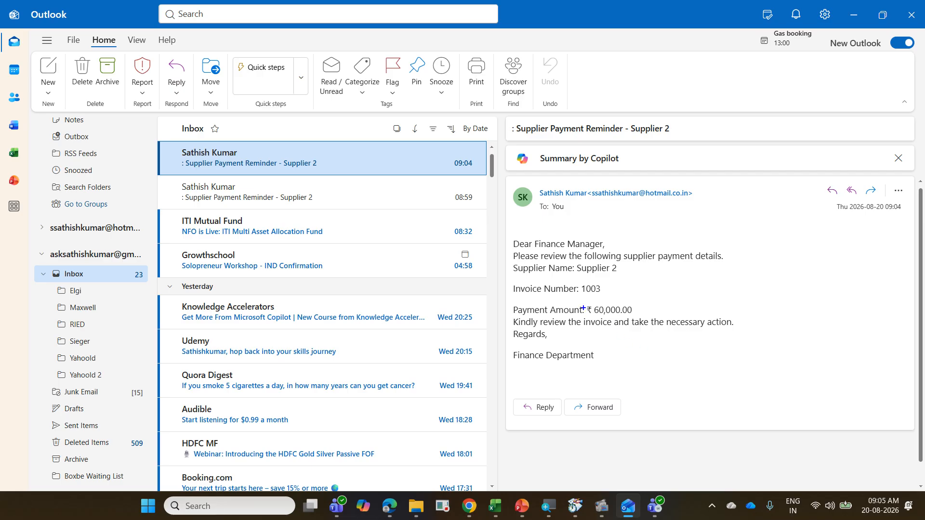
pyautogui.moveTo(584, 301); pyautogui.dragTo(634, 315)
pyautogui.press('Escape')
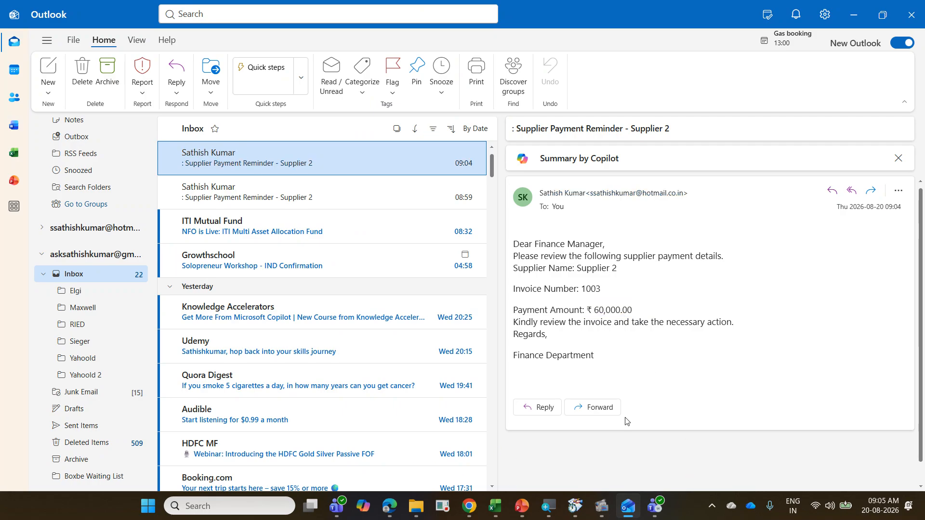
# Step: Switch back to Power Automate, edit the flow, and remove the Payment Amount value from the False branch email's body
pyautogui.click(389, 506)
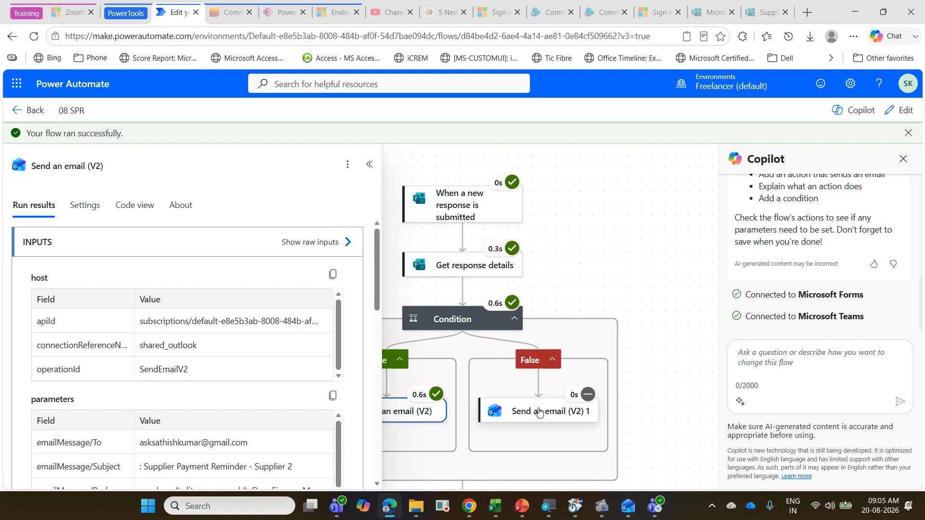
pyautogui.click(539, 413)
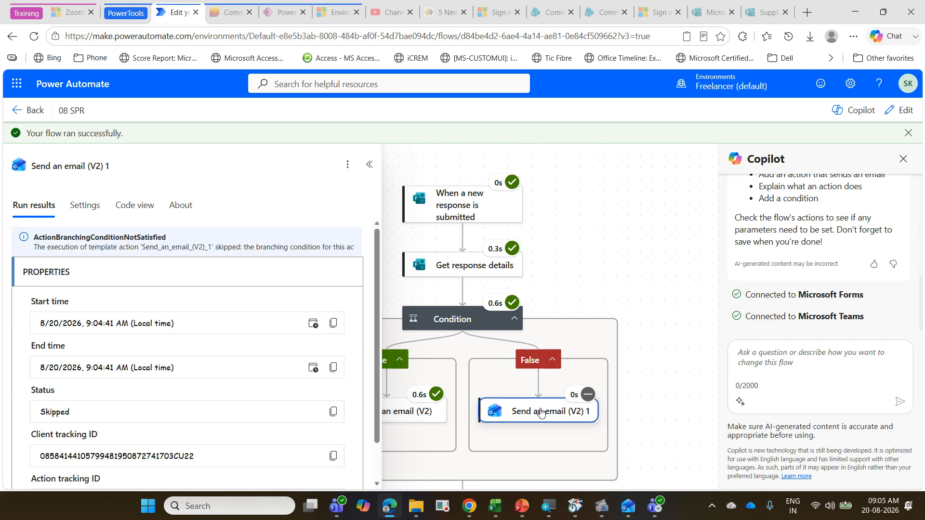
pyautogui.click(903, 114)
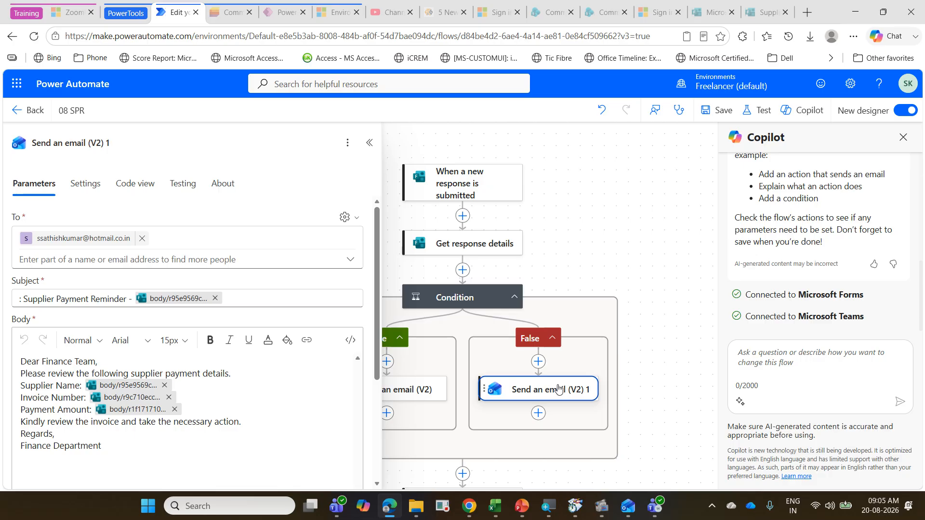
pyautogui.moveTo(163, 408)
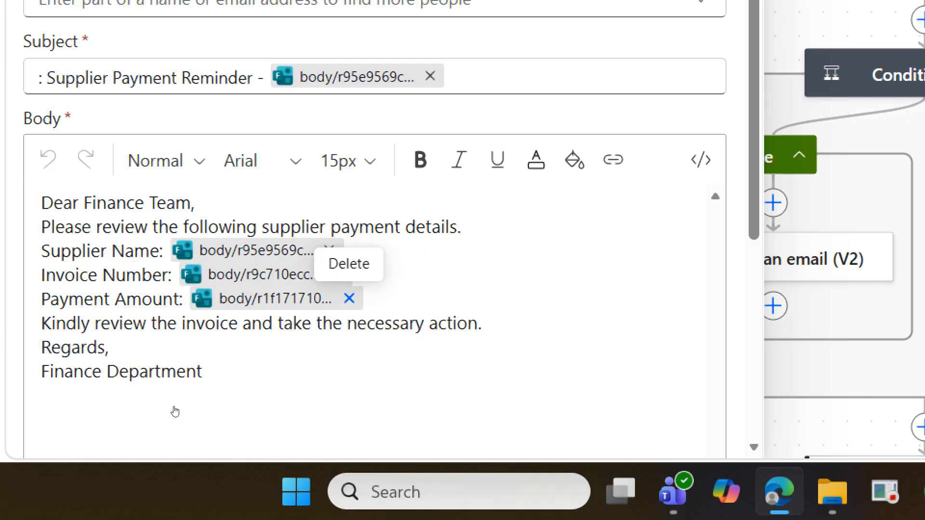
pyautogui.click(350, 298)
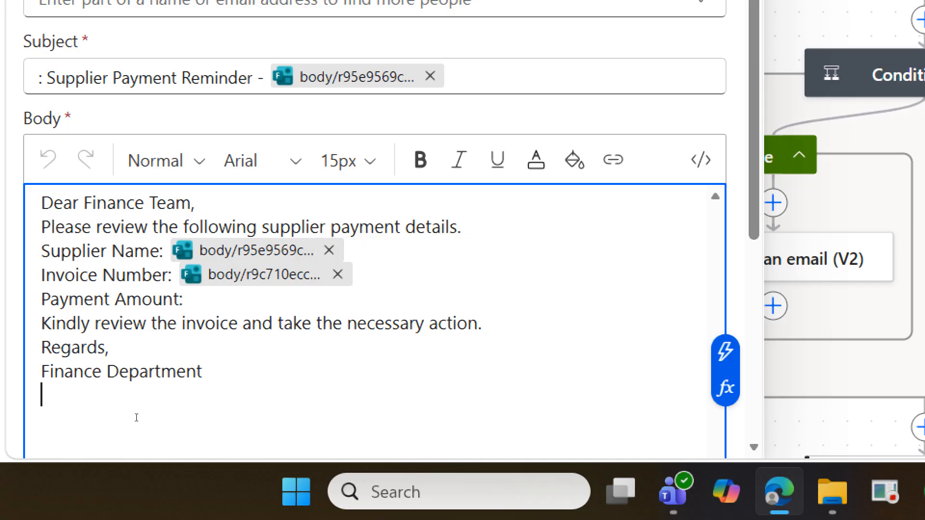
# Step: Start a formatNumber expression after "Payment Amount:" in the Finance Team email, with the form's Payment Amount wrapped in int()
pyautogui.click(264, 307)
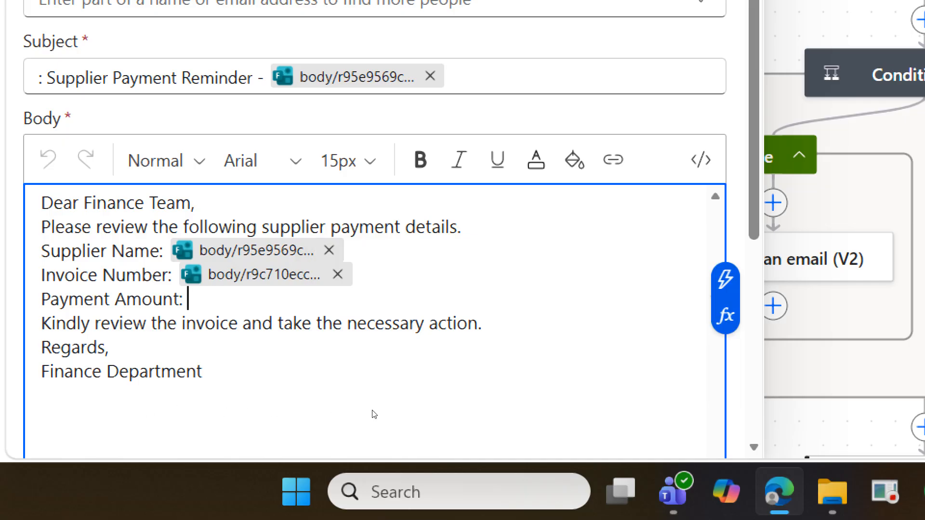
pyautogui.click(725, 316)
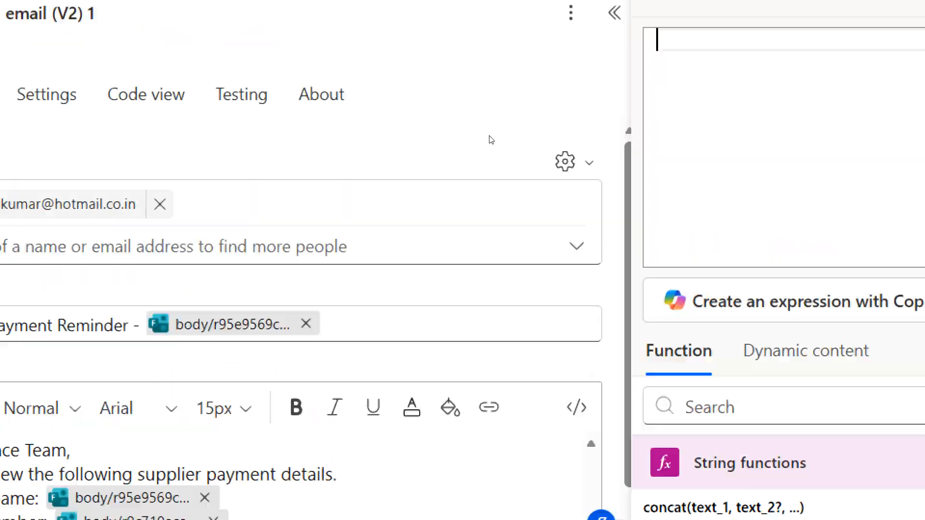
pyautogui.write('for')
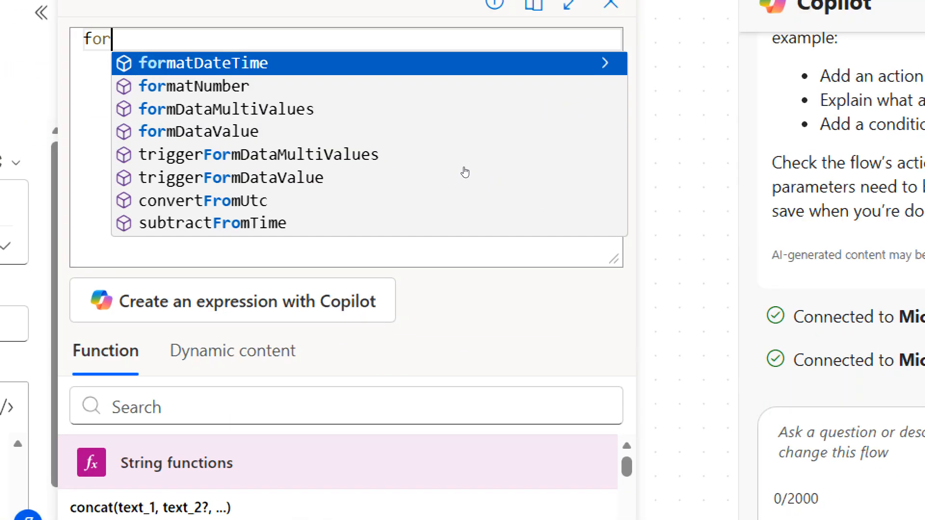
pyautogui.press('Down')
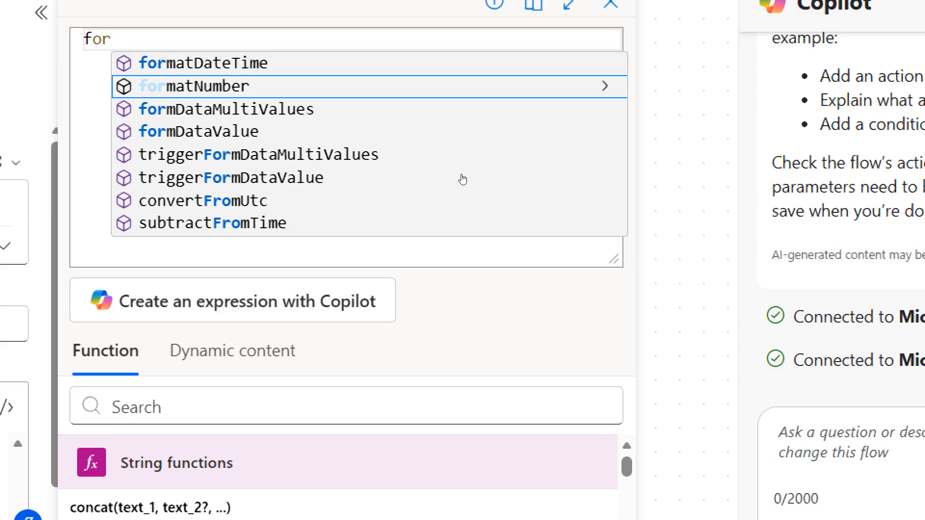
pyautogui.press('Return')
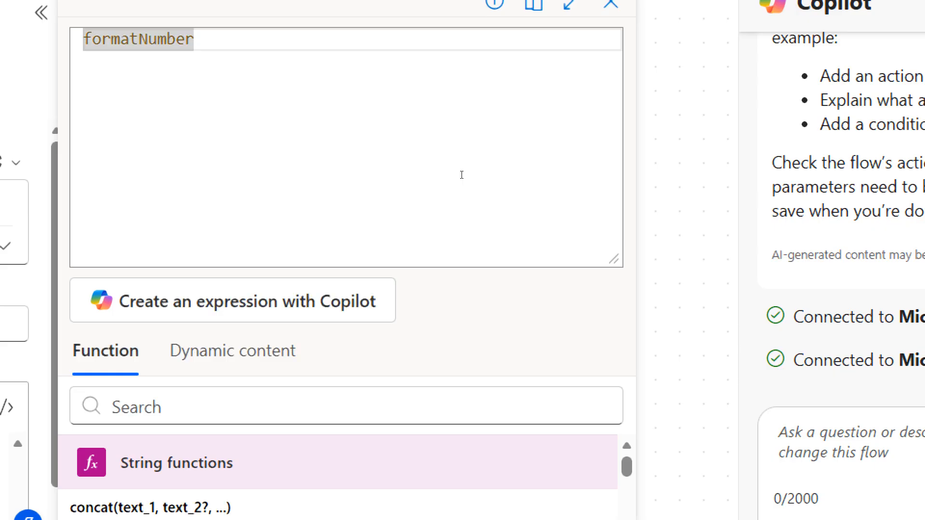
pyautogui.write(')')
pyautogui.press('BackSpace')
pyautogui.write('(')
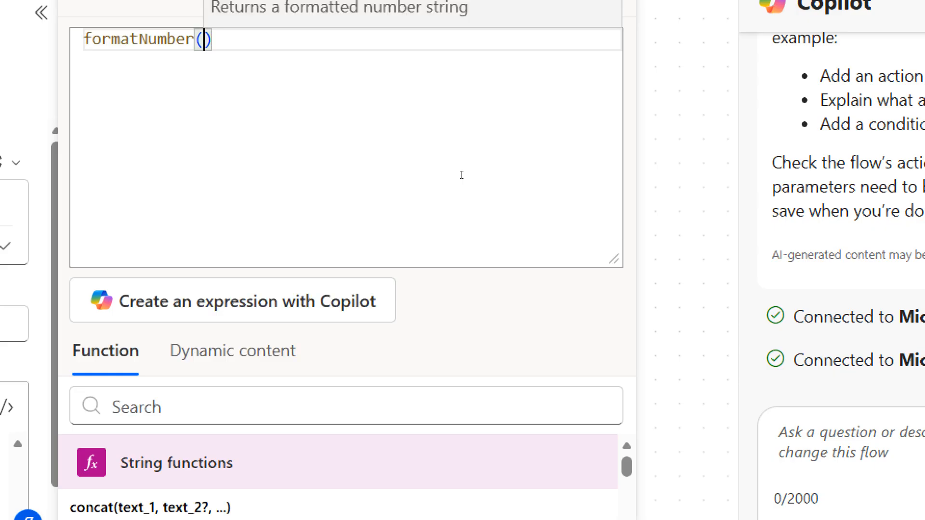
pyautogui.write('in')
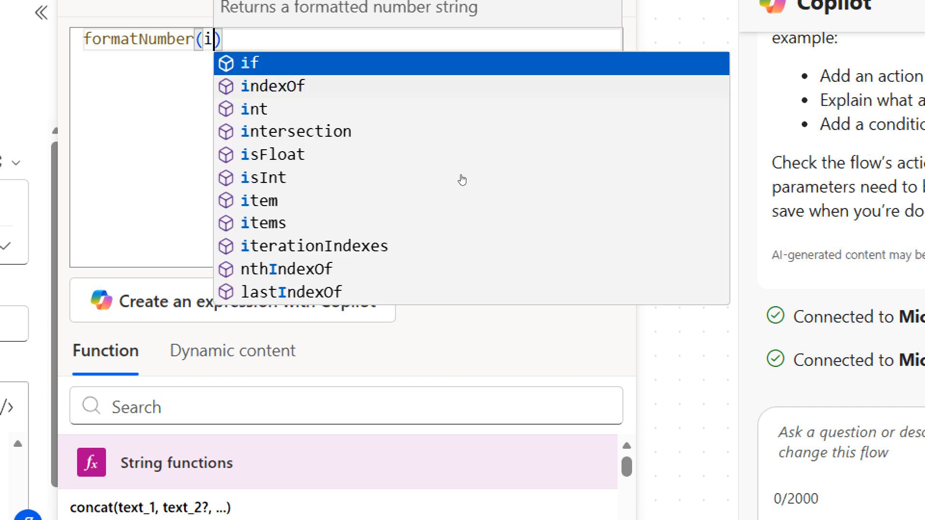
pyautogui.write('t')
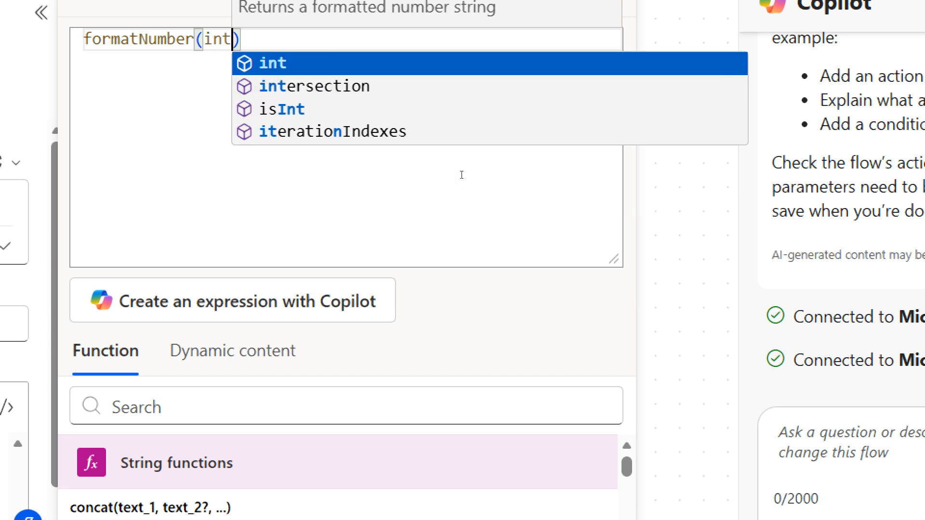
pyautogui.write('(')
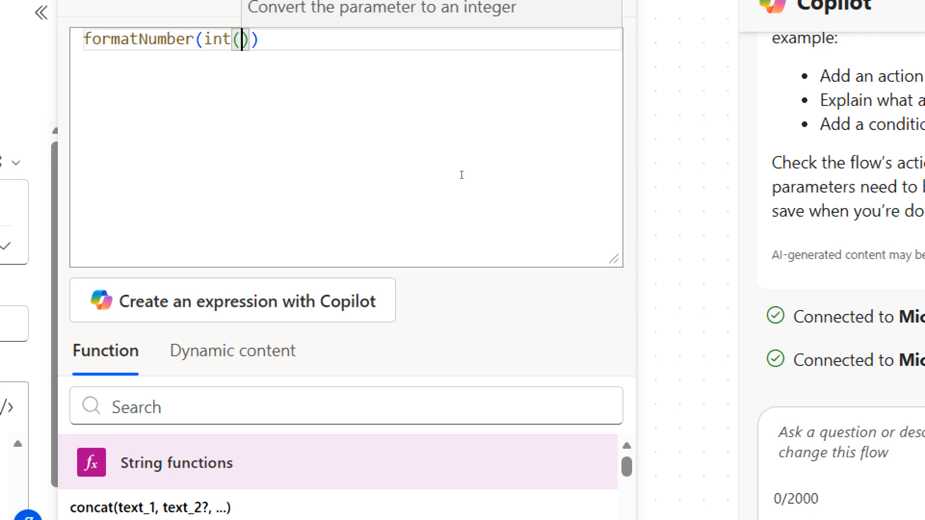
pyautogui.click(232, 351)
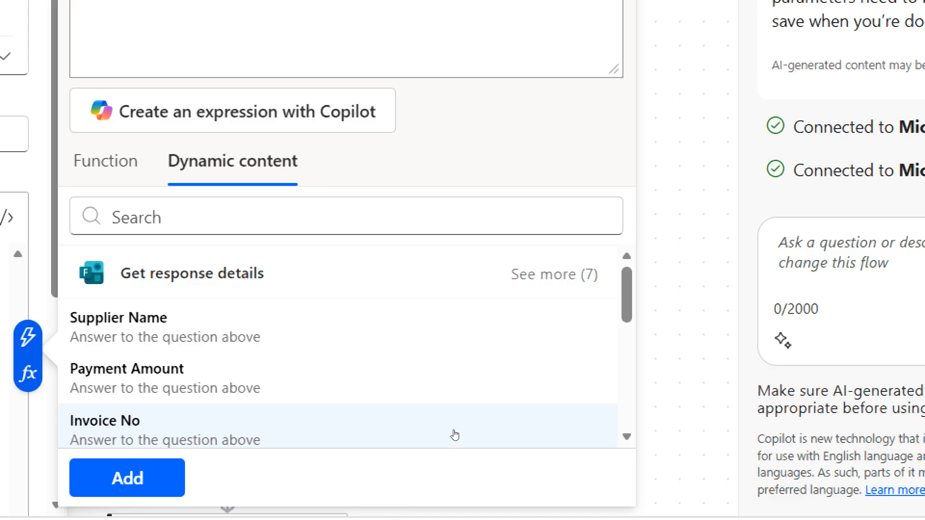
pyautogui.click(455, 385)
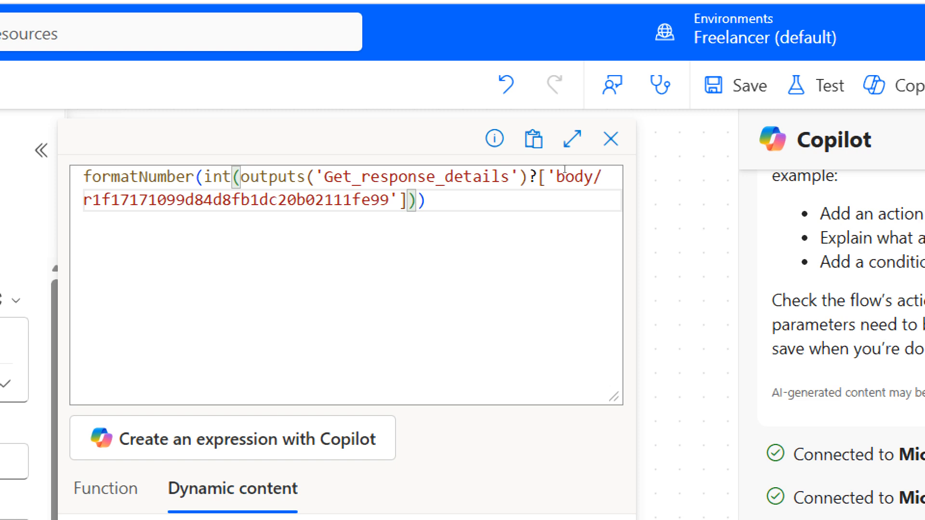
# Step: Complete formatNumber with format 'C' and locale 'en-IN', and add the expression to the Finance Team email body
pyautogui.press('Right')
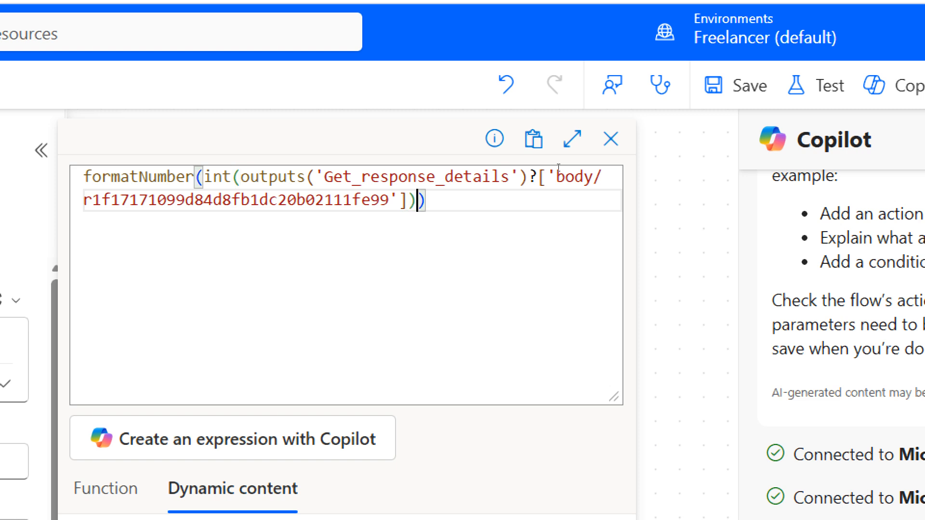
pyautogui.write(',')
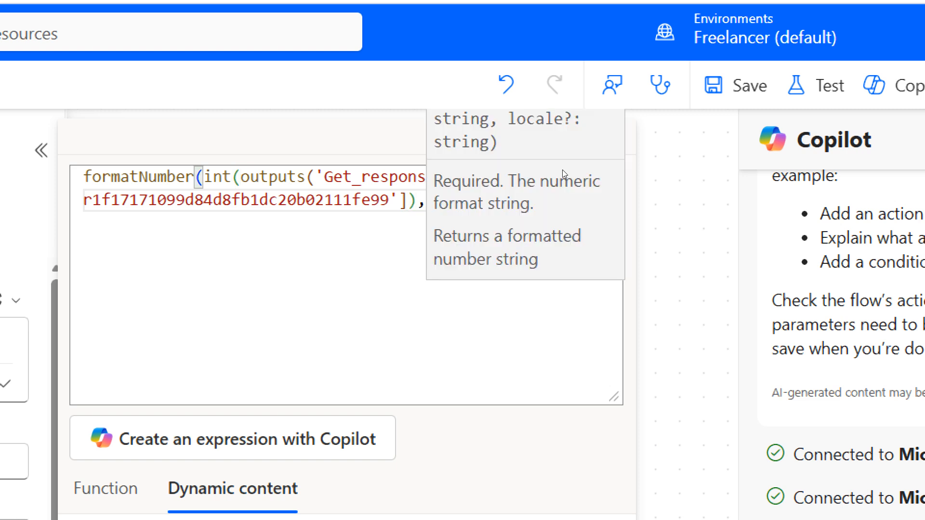
pyautogui.write("'")
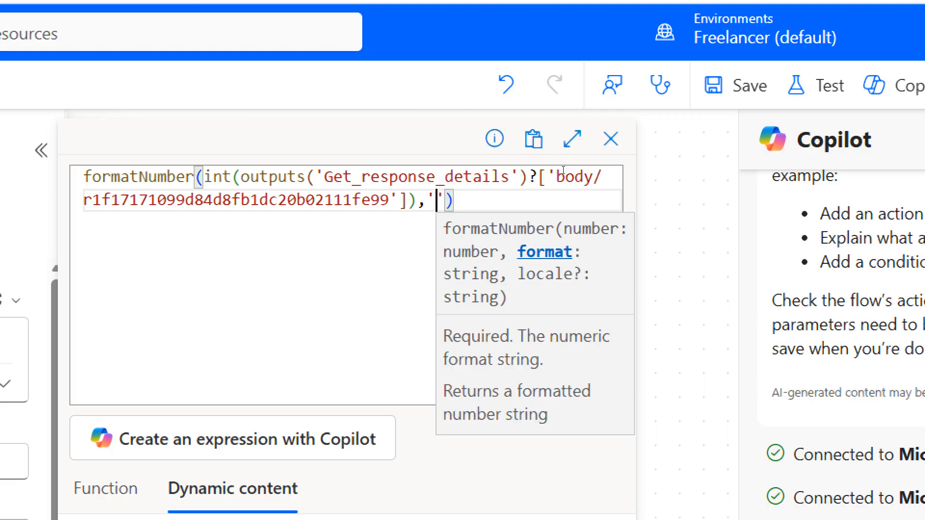
pyautogui.write("C'")
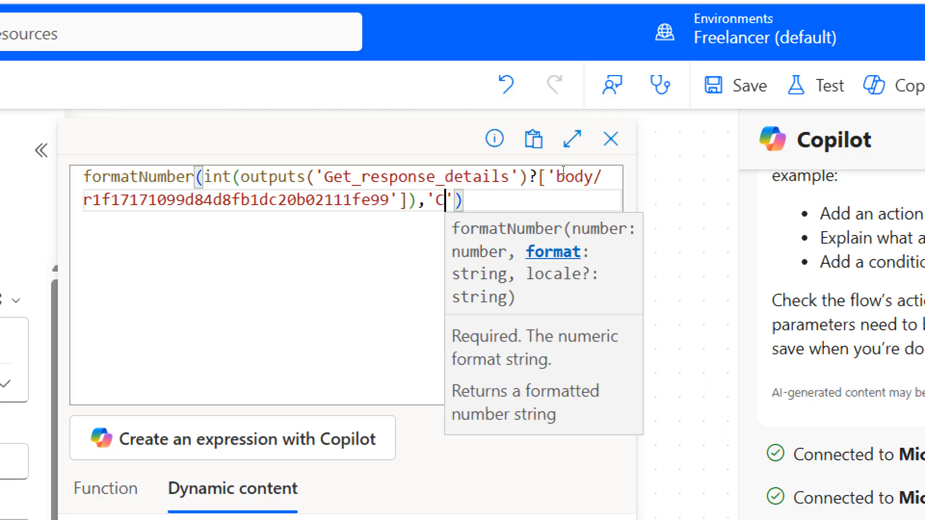
pyautogui.write('.')
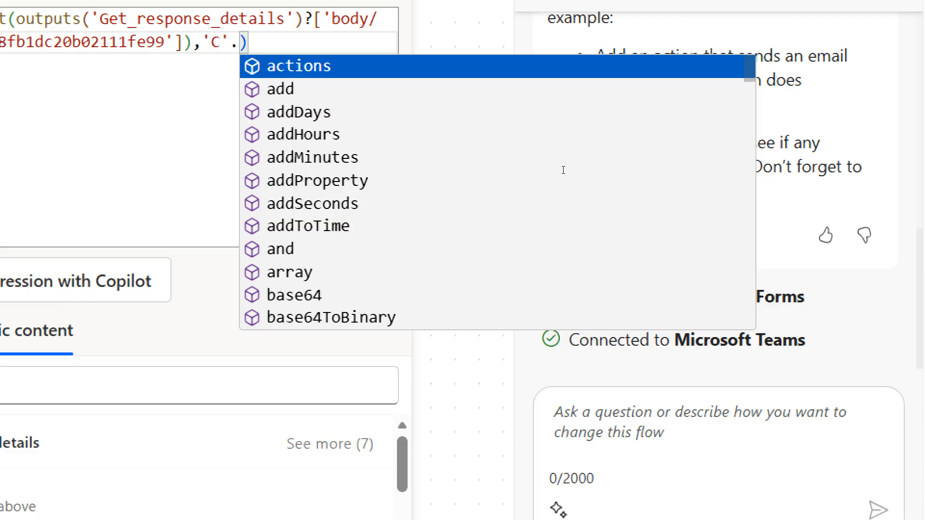
pyautogui.press('BackSpace')
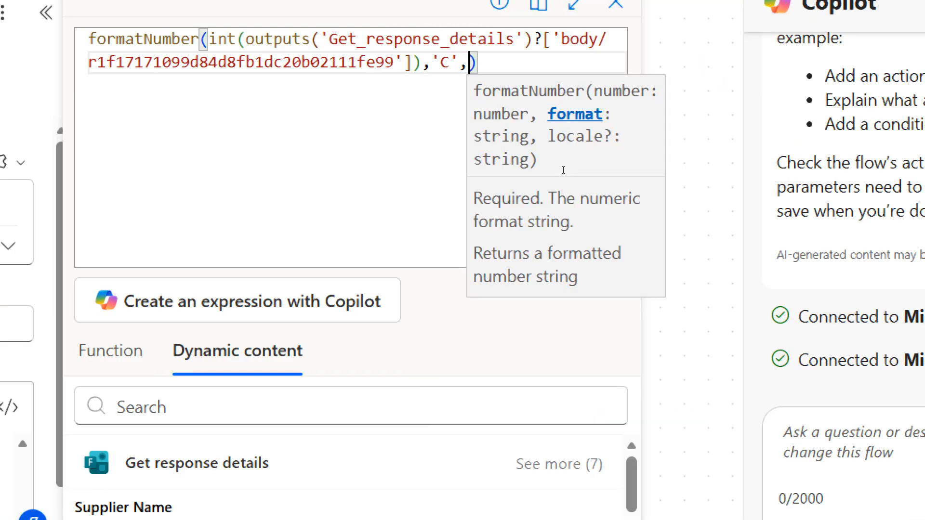
pyautogui.write(",'")
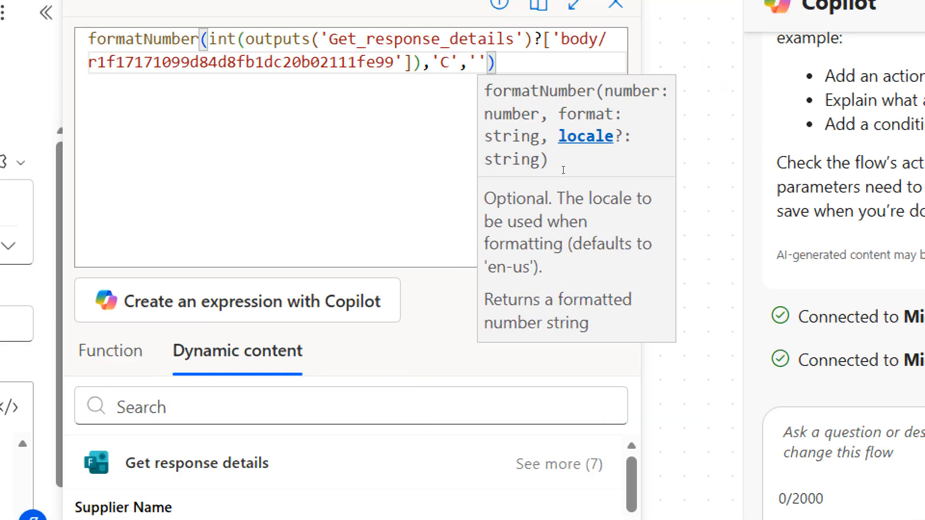
pyautogui.write('in')
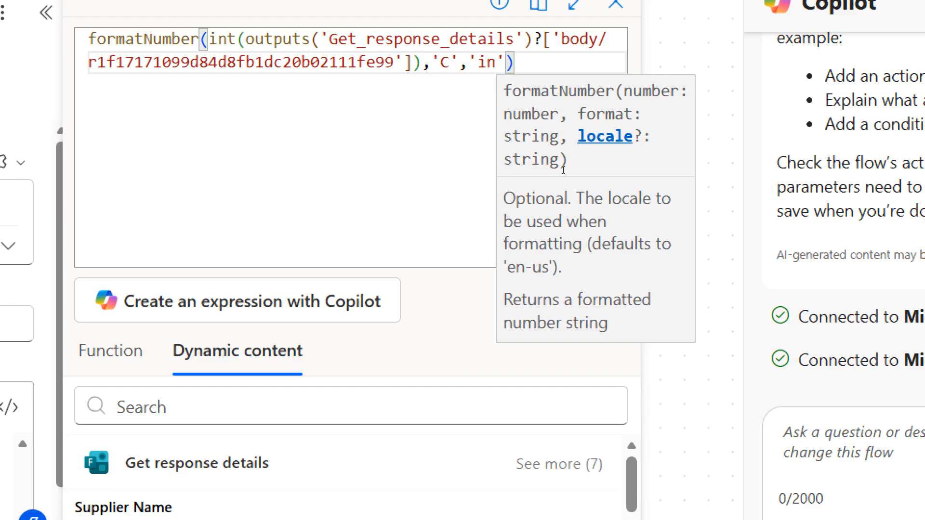
pyautogui.press('BackSpace')
pyautogui.press('BackSpace')
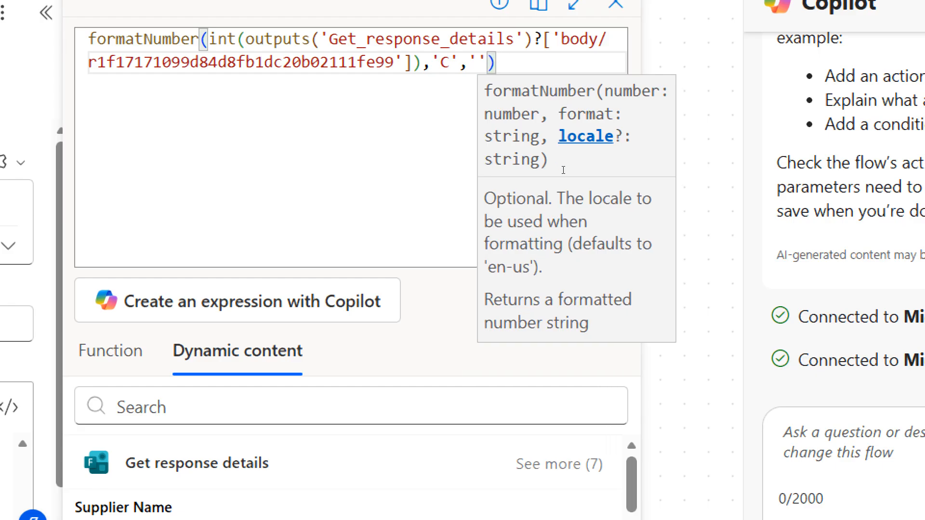
pyautogui.write('en-IN')
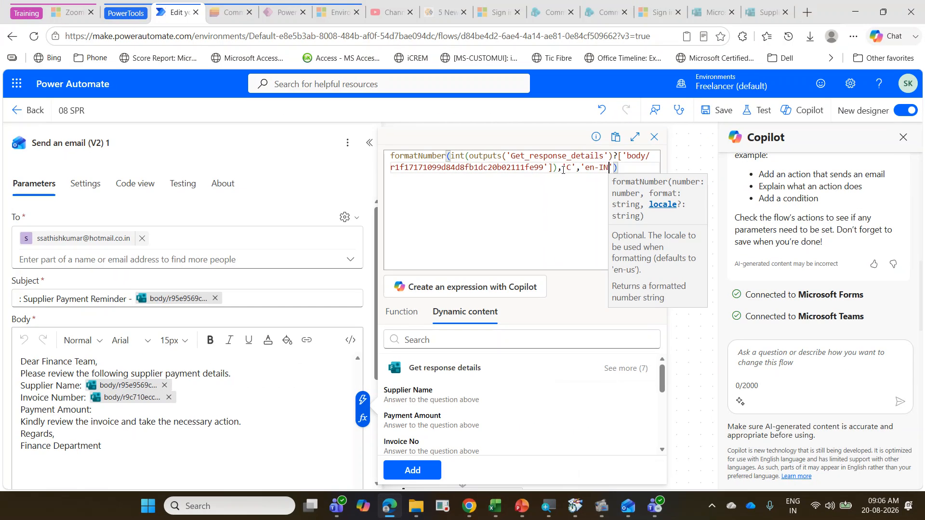
pyautogui.click(432, 473)
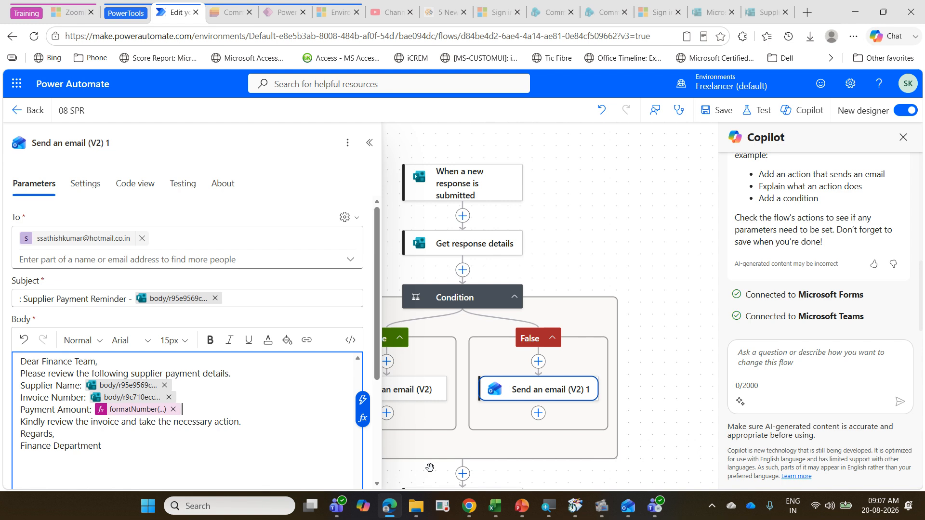
# Step: Save the flow and open the preview of the Supplier Payment Reminder form
pyautogui.click(707, 117)
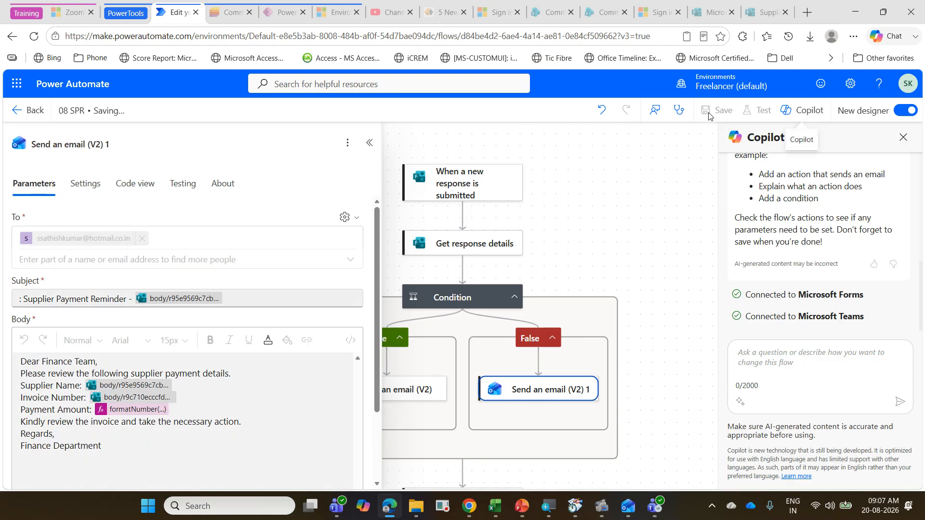
pyautogui.click(769, 12)
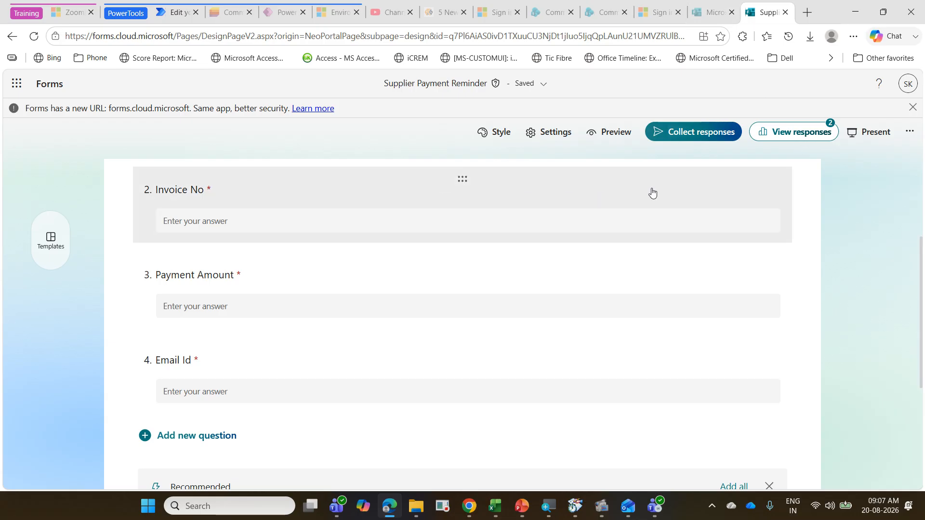
pyautogui.click(610, 131)
pyautogui.scroll(-1, 337, 270)
# Step: Start a test response in the form preview with Supplier Name Supplier3 and Invoice No 1004
pyautogui.click(309, 249)
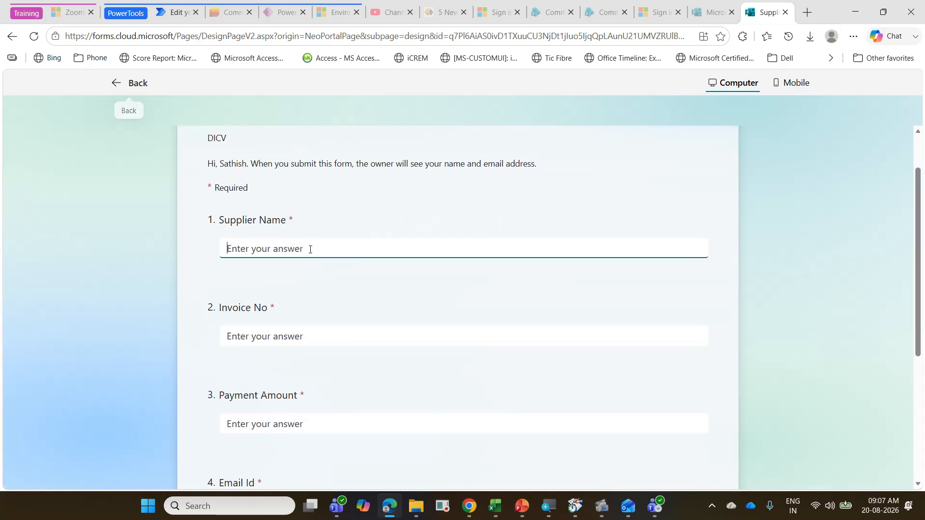
pyautogui.write('Su')
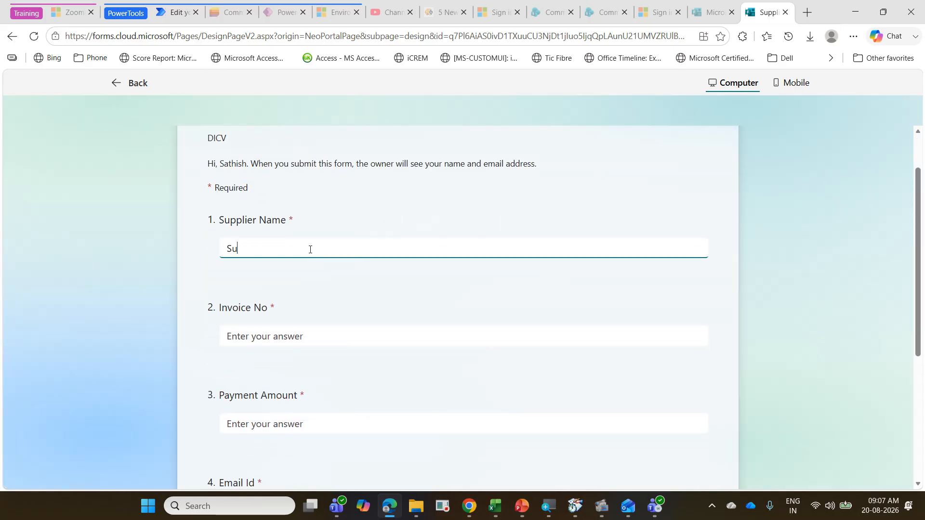
pyautogui.write('o')
pyautogui.press('BackSpace')
pyautogui.write('pplier3')
pyautogui.click(310, 335)
pyautogui.write('1')
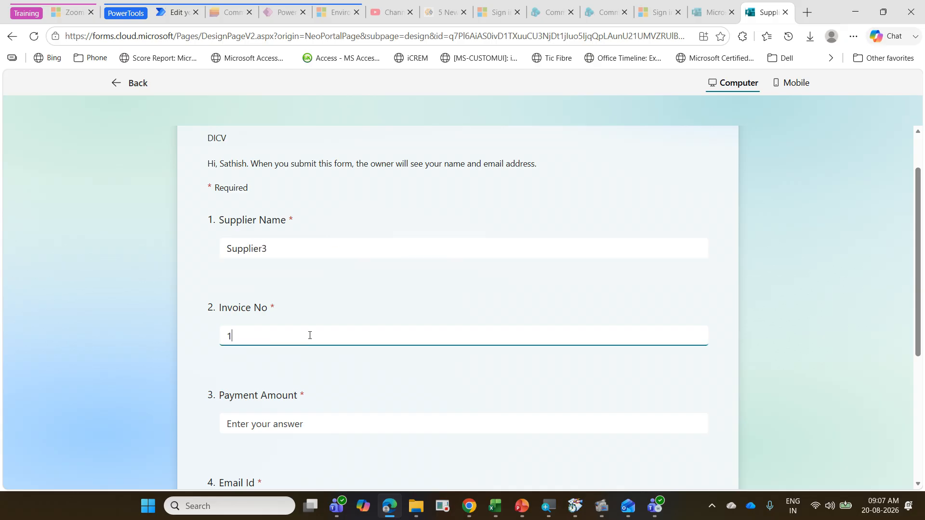
pyautogui.write('004')
# Step: Set the Payment Amount to 25000, fill in the supplier's email address, and submit the form response
pyautogui.click(293, 428)
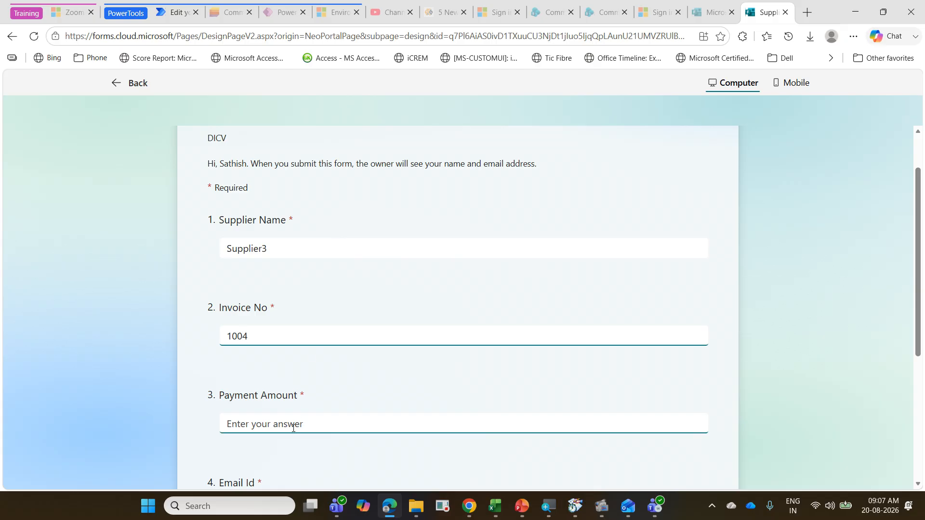
pyautogui.write('2500')
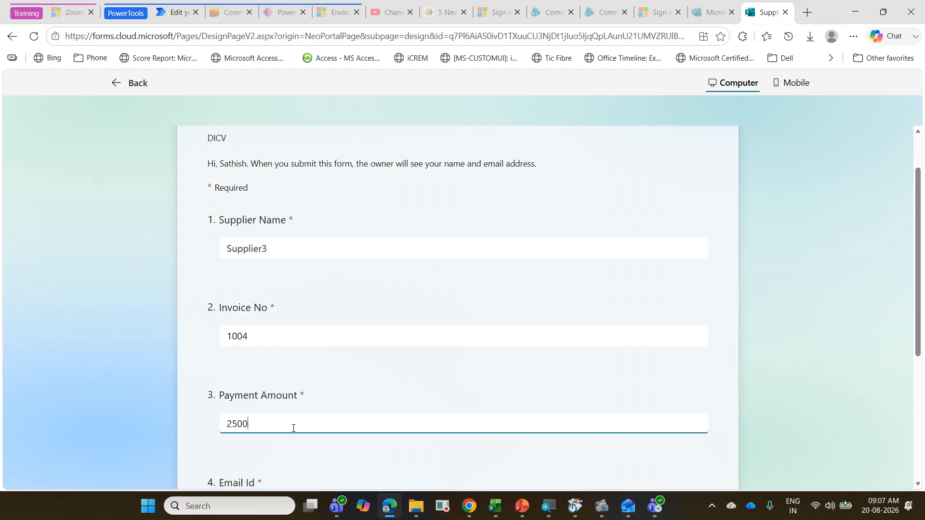
pyautogui.write('0')
pyautogui.scroll(-2, 291, 453)
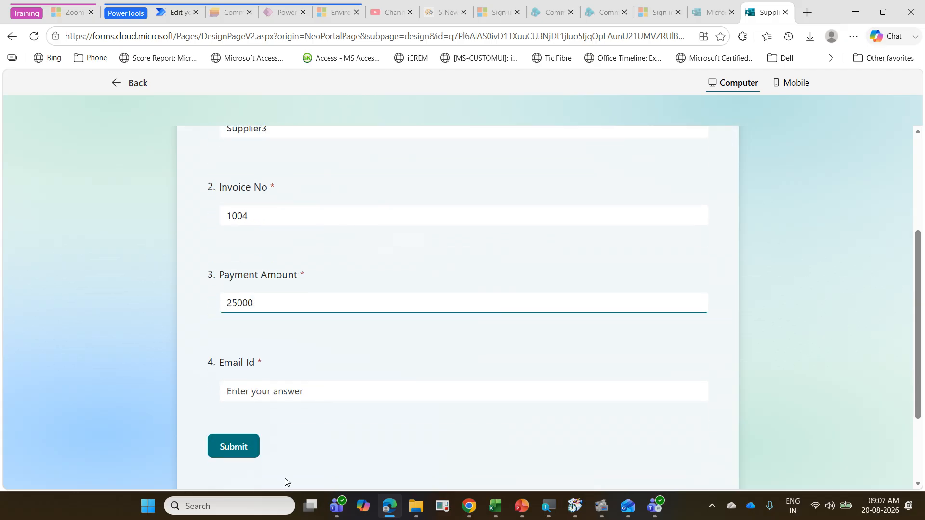
pyautogui.click(282, 395)
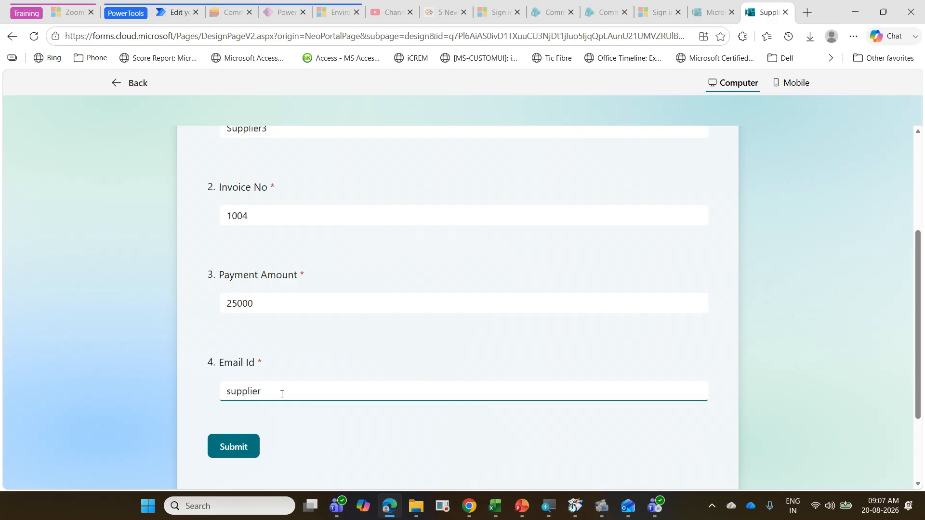
pyautogui.click(245, 456)
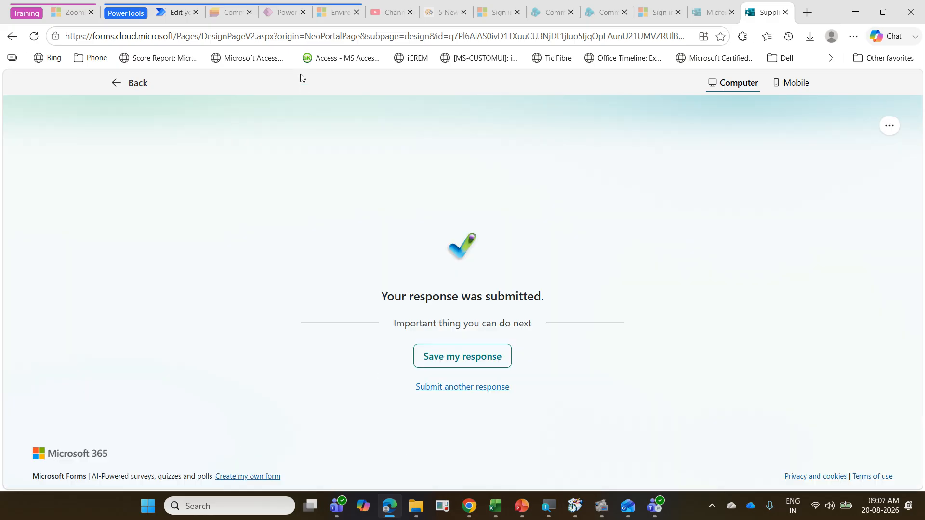
# Step: Close the email action's settings in the flow, switch to Outlook, and open the Supplier3 payment reminder in the Hotmail account's inbox
pyautogui.click(182, 19)
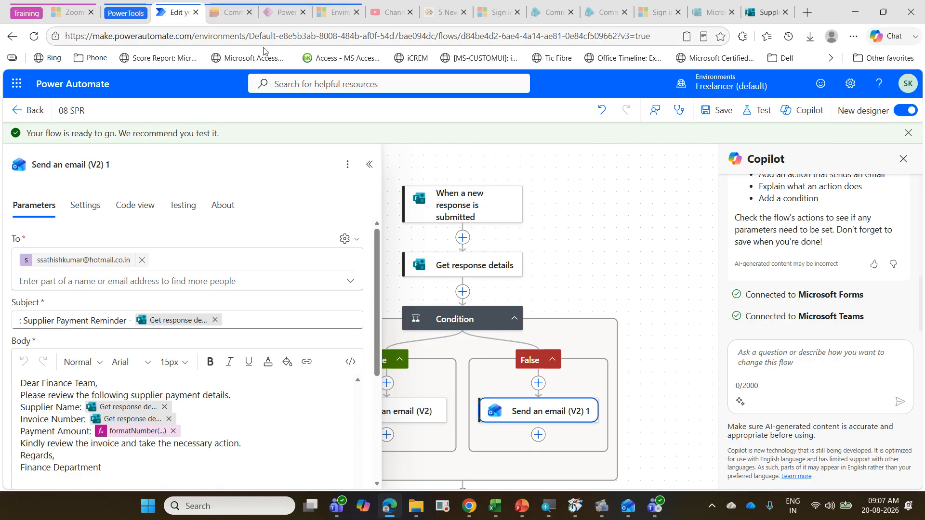
pyautogui.click(595, 212)
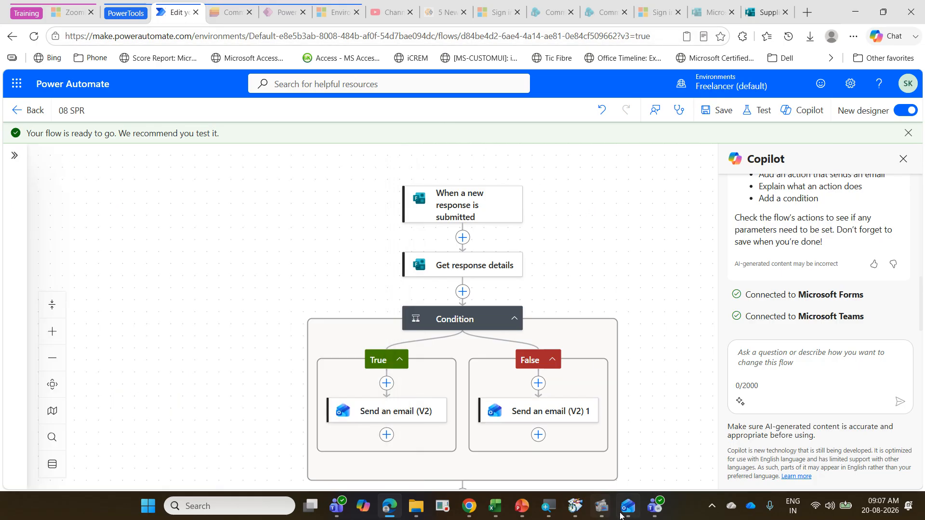
pyautogui.click(629, 506)
pyautogui.scroll(5, 97, 308)
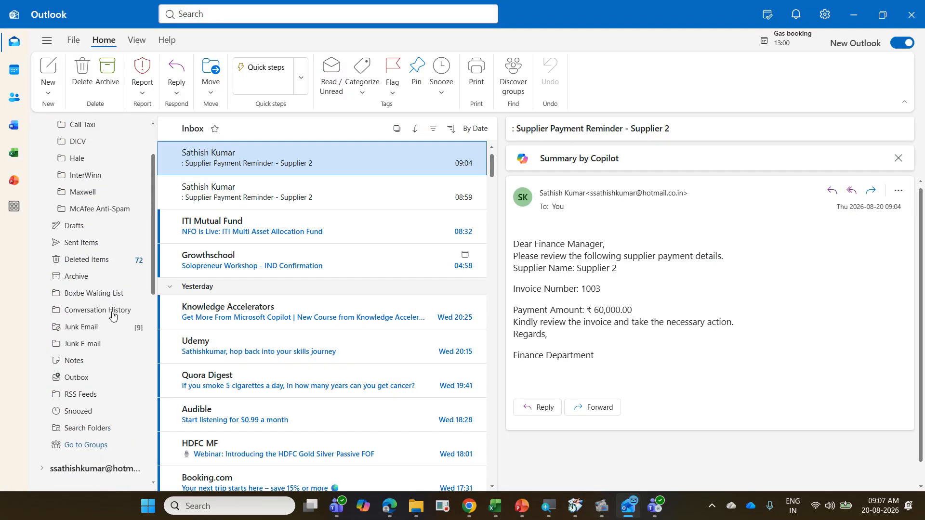
pyautogui.scroll(-5, 96, 308)
pyautogui.click(114, 226)
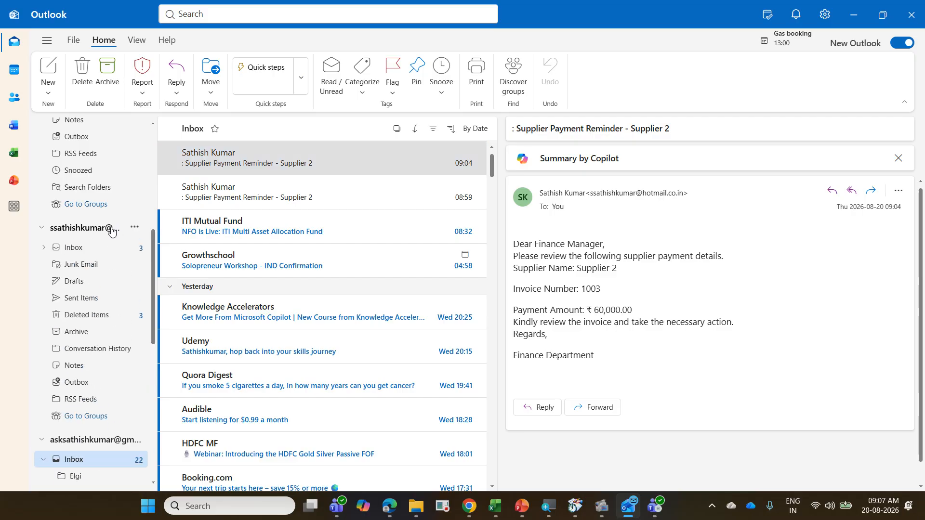
pyautogui.click(110, 247)
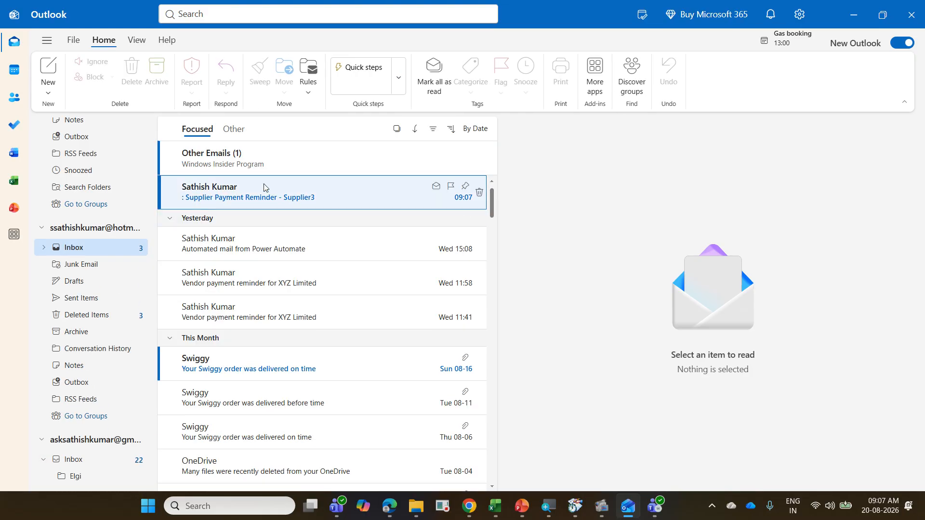
pyautogui.click(264, 195)
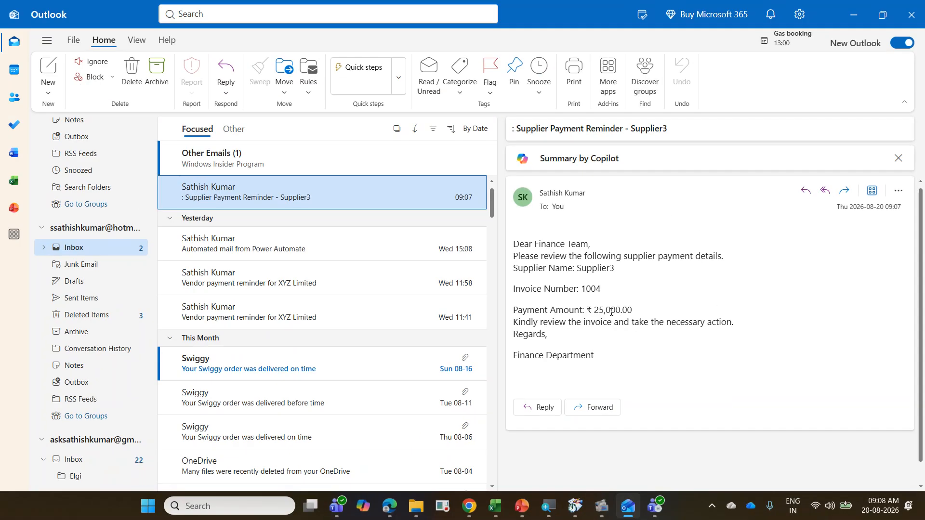
# Step: Switch back to Power Automate, review the formatNumber expression in the False branch email, save the flow, and close the action's settings
pyautogui.click(389, 506)
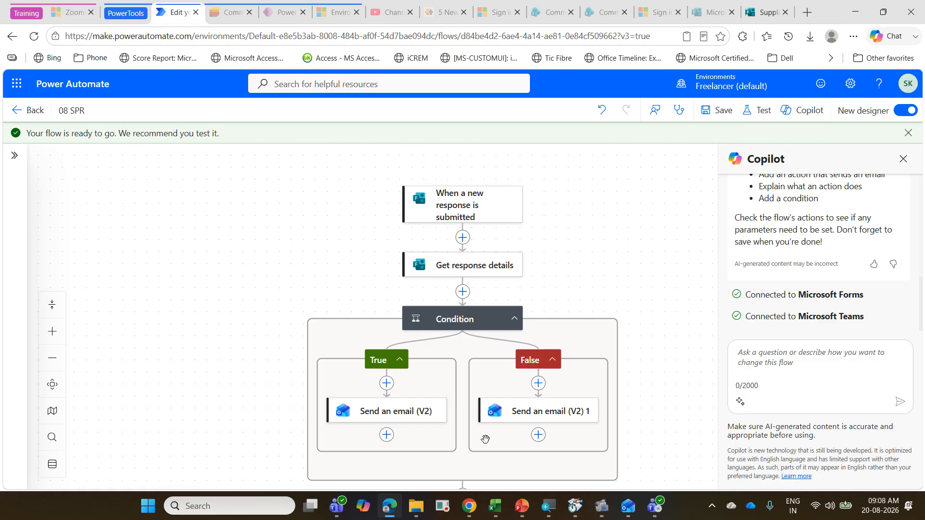
pyautogui.click(520, 412)
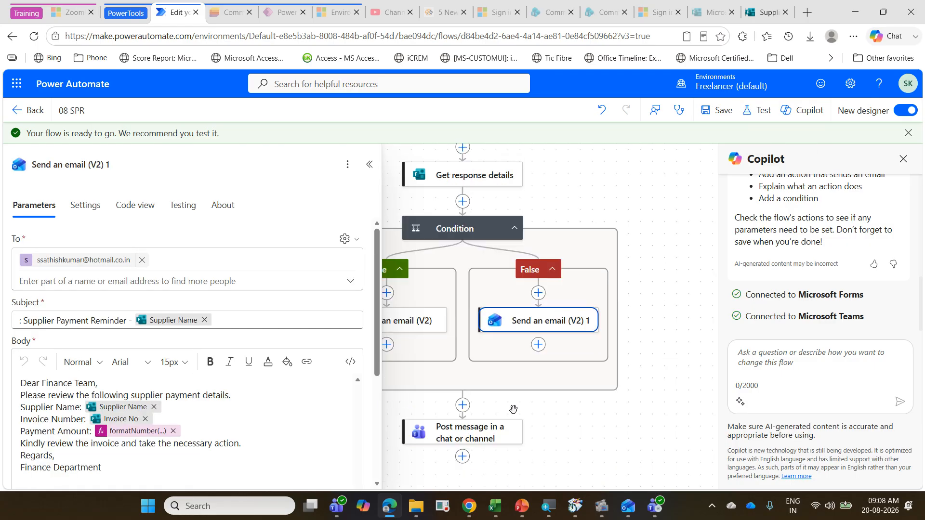
pyautogui.click(131, 435)
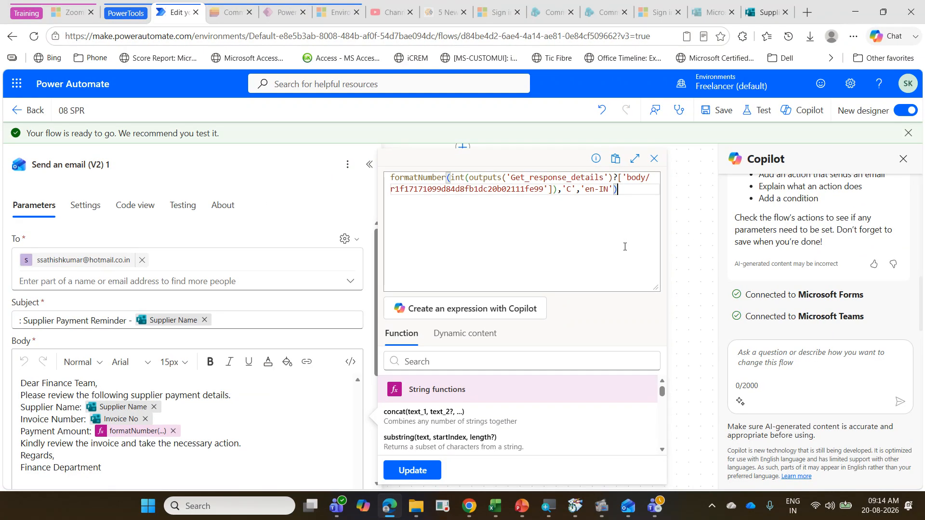
pyautogui.click(718, 118)
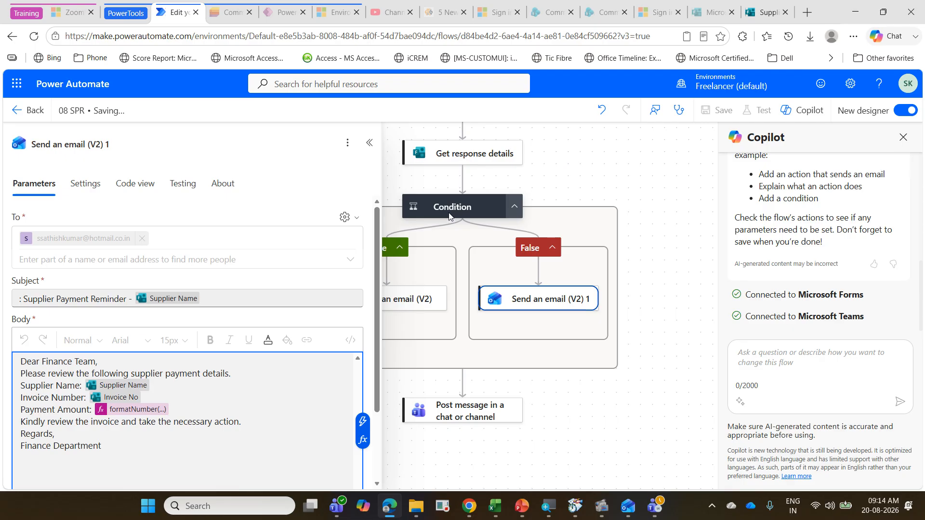
pyautogui.click(673, 322)
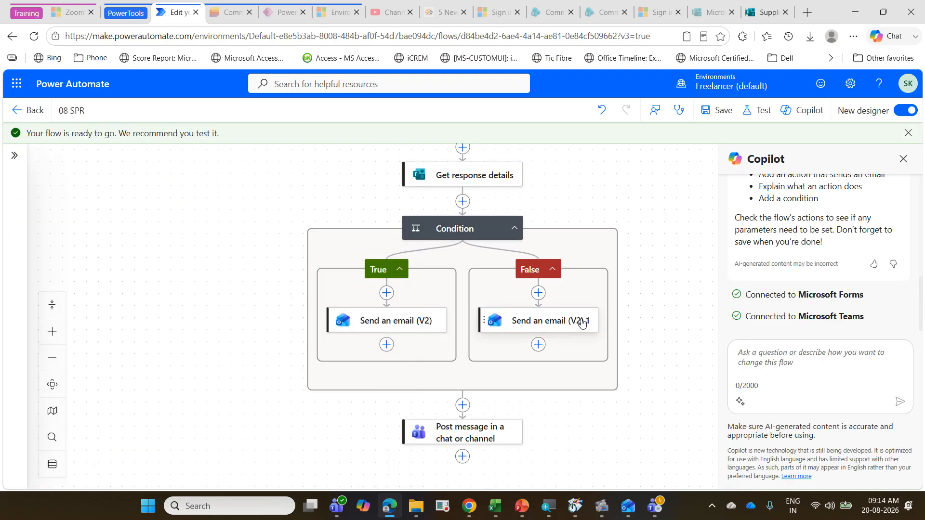
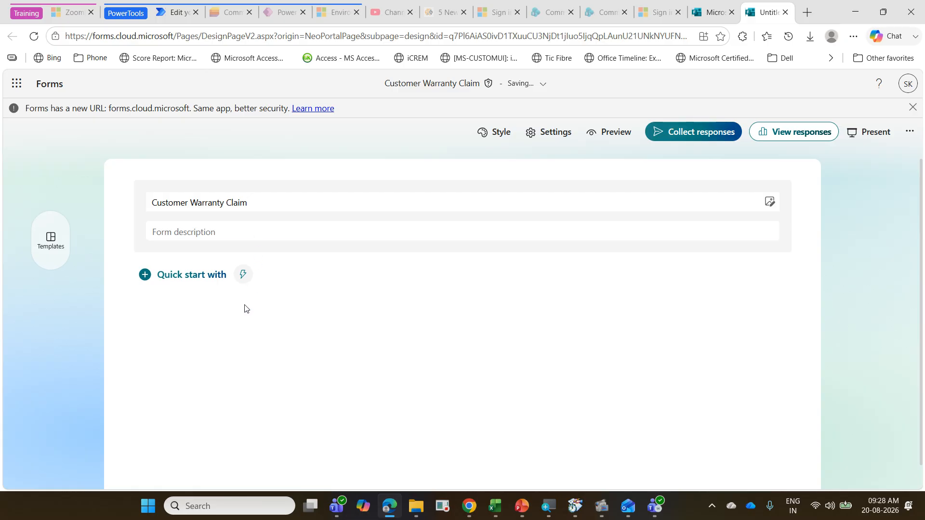
# Step: Add two text questions named Name and Email Id to the Customer Warranty Claim form
pyautogui.click(145, 276)
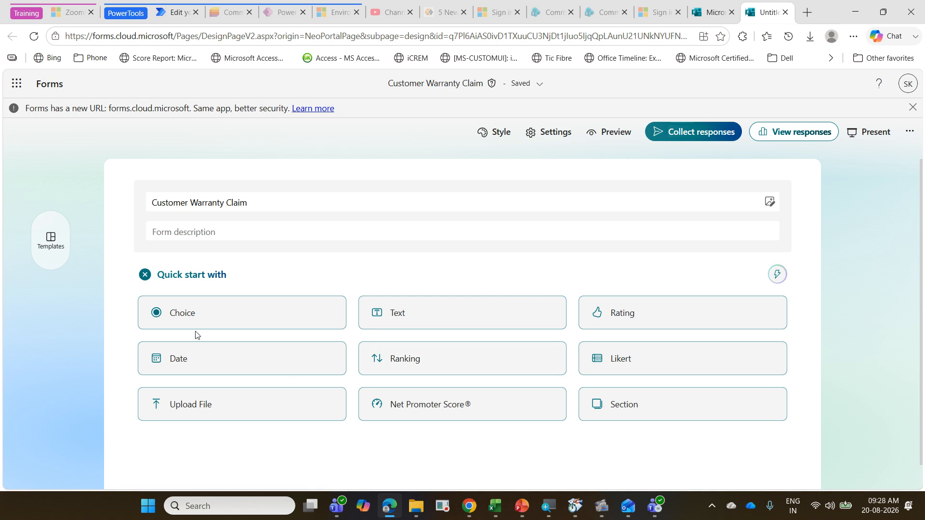
pyautogui.click(420, 319)
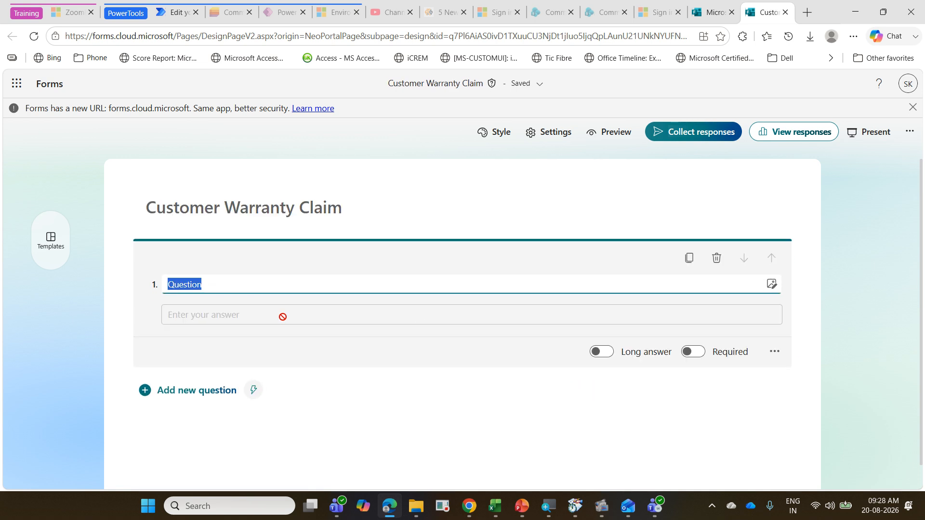
pyautogui.write('Name')
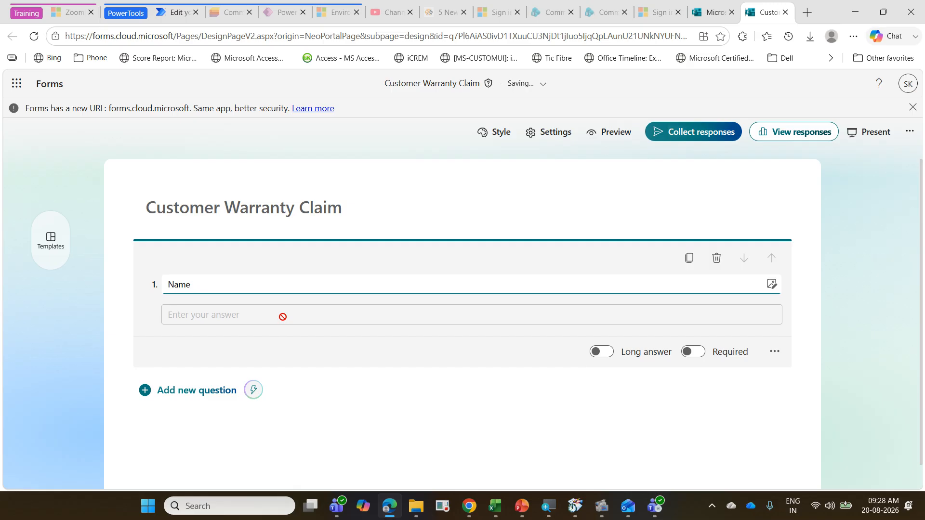
pyautogui.click(148, 397)
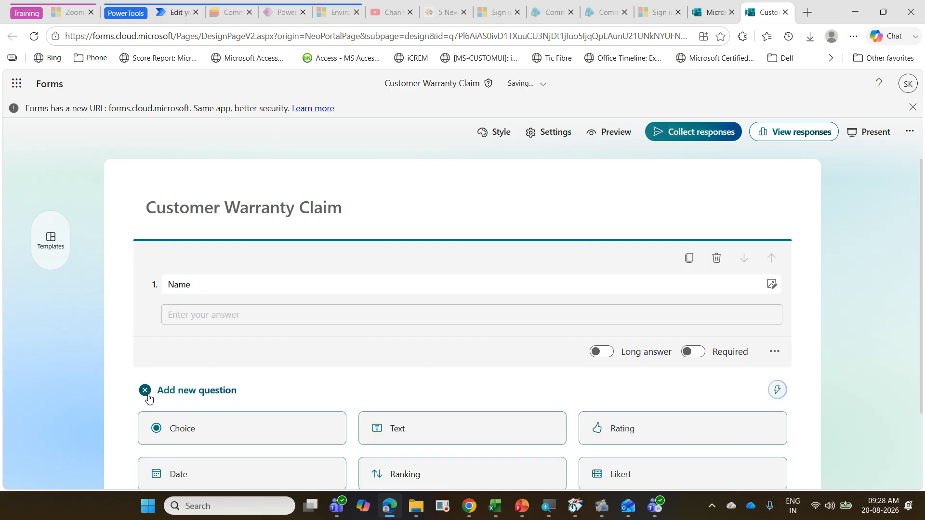
pyautogui.click(388, 435)
pyautogui.write('Em')
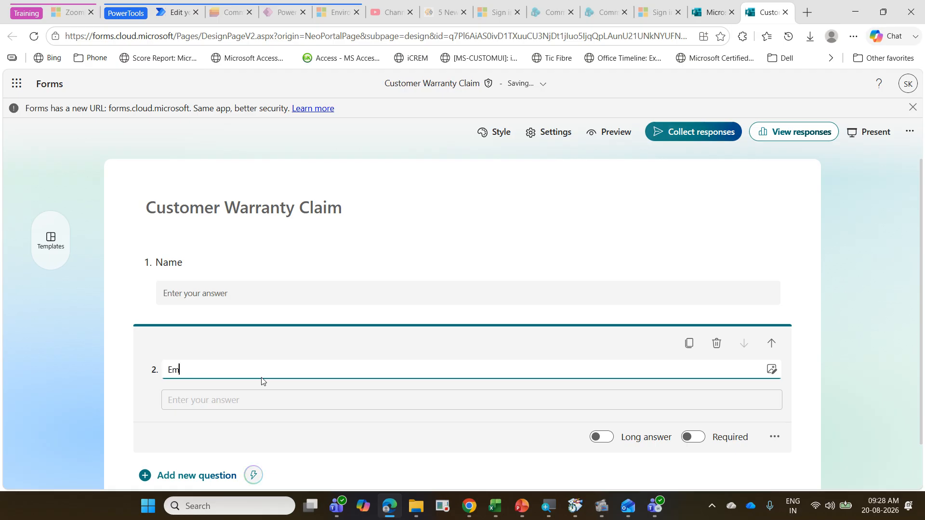
pyautogui.write('ail Id')
# Step: Make both the Email Id and the Name questions required
pyautogui.scroll(-1, 539, 391)
pyautogui.click(692, 418)
pyautogui.click(689, 283)
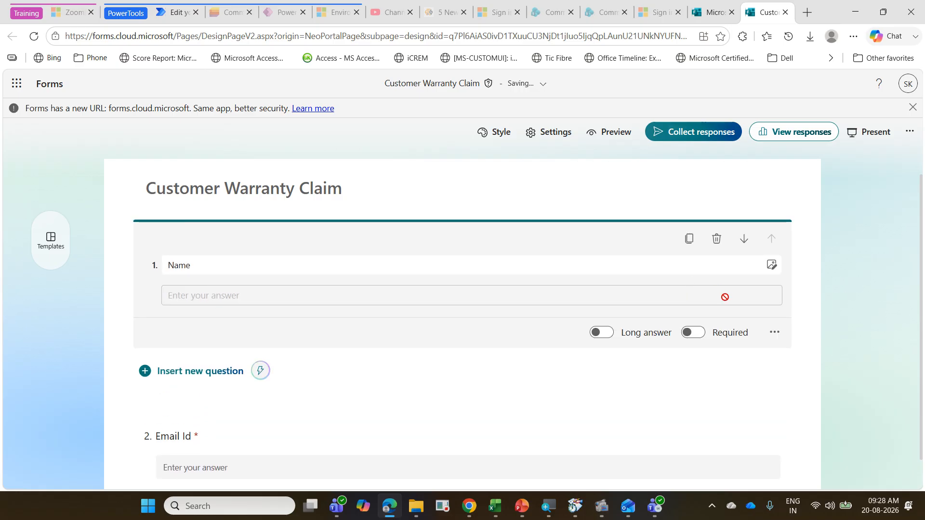
pyautogui.click(698, 332)
pyautogui.scroll(-1, 701, 331)
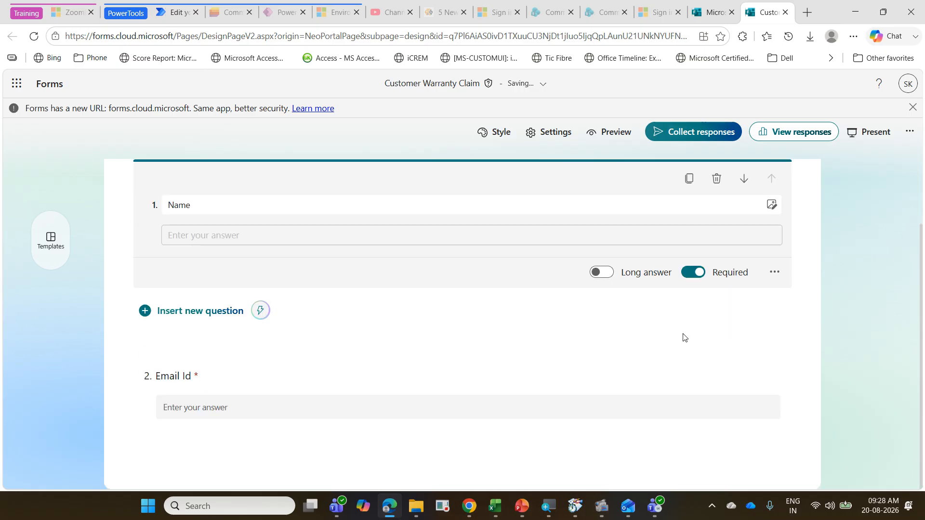
# Step: Add a third text question named Vehicle Number below the Email Id question
pyautogui.click(263, 422)
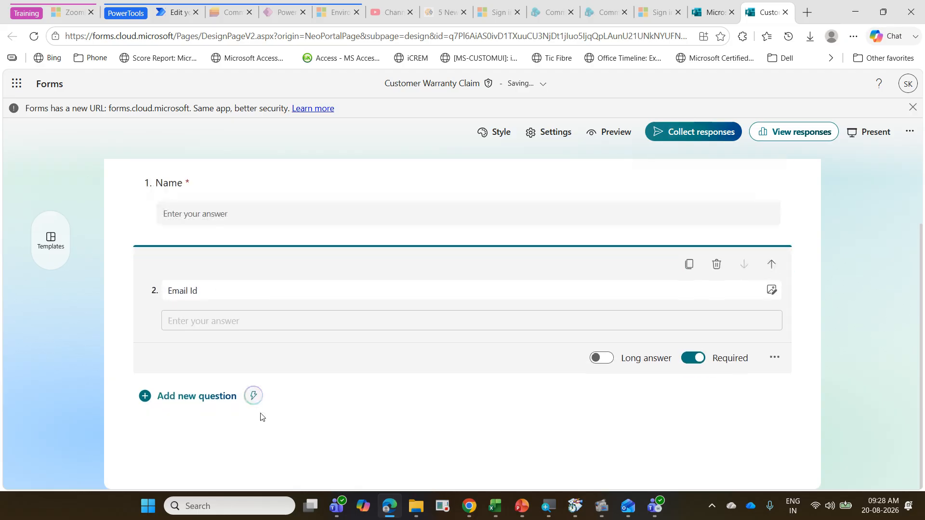
pyautogui.click(149, 401)
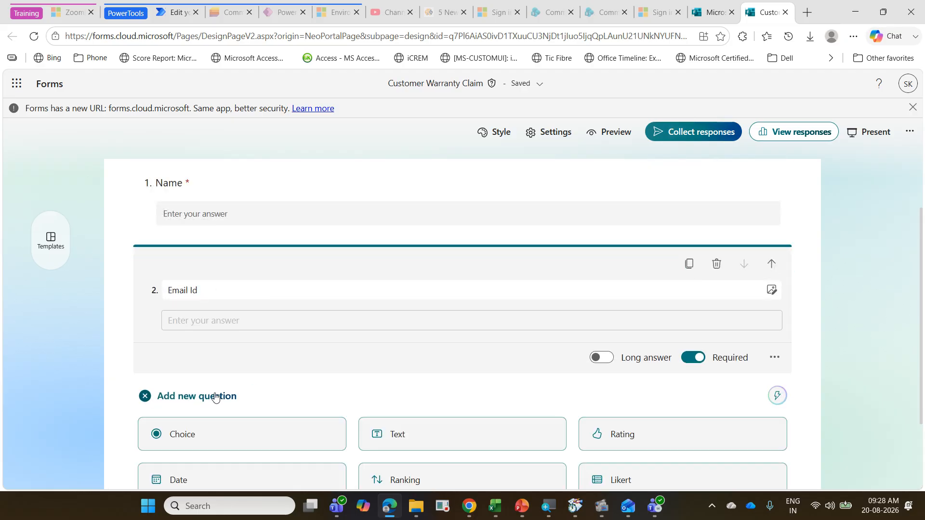
pyautogui.click(395, 311)
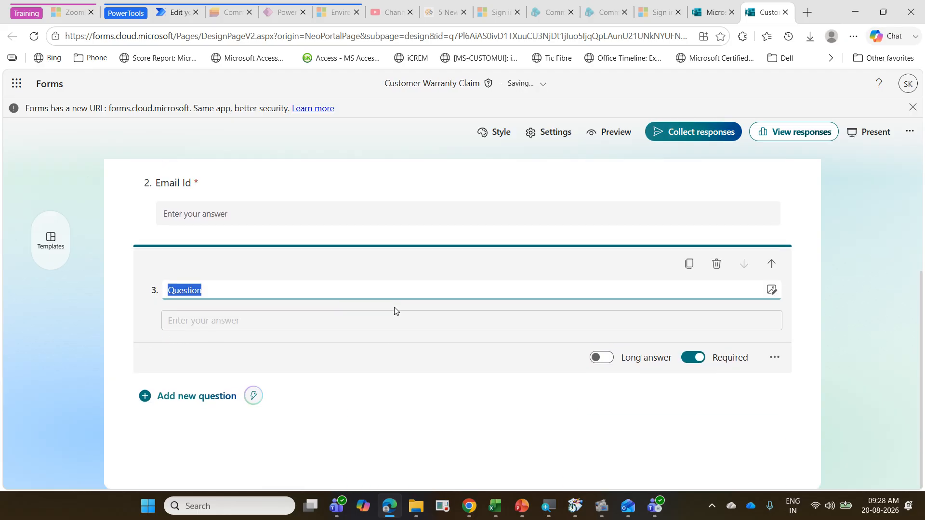
pyautogui.write('Vehic')
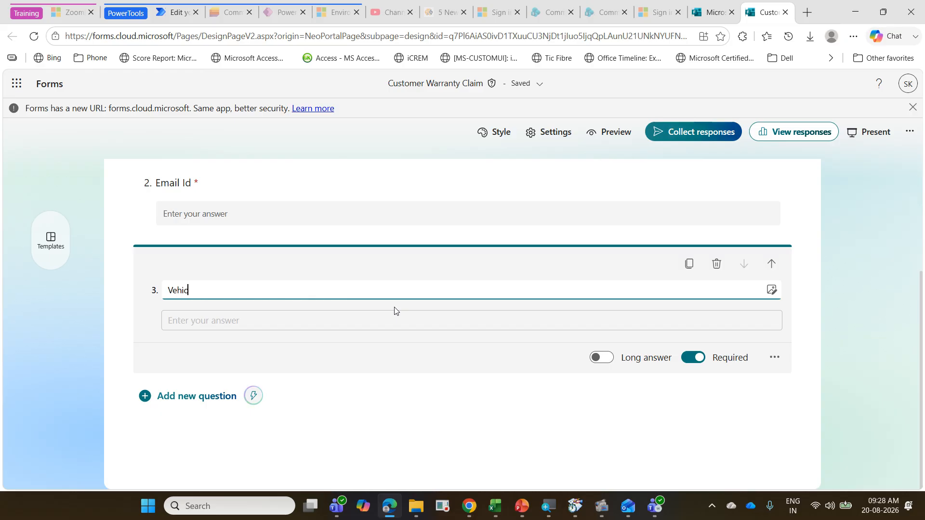
pyautogui.write('le Number')
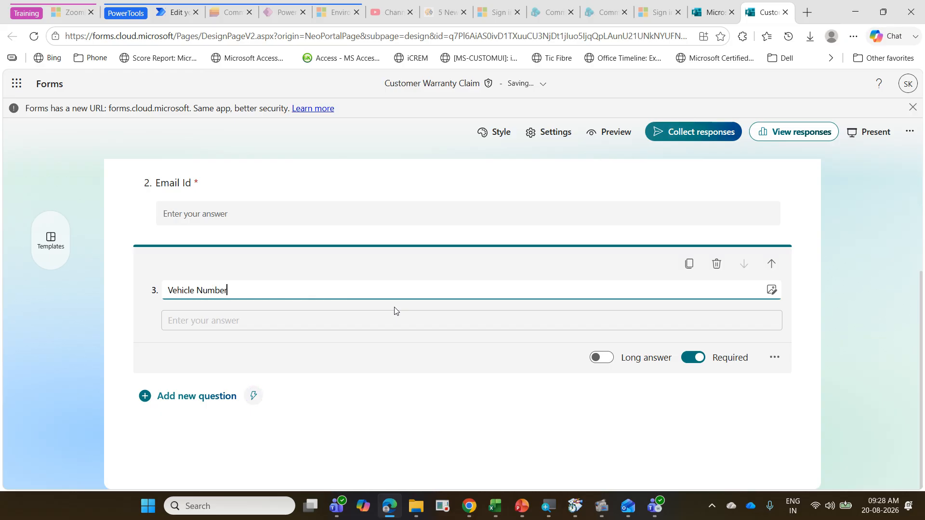
# Step: Check the field list on the exercise slide in PowerPoint, return to the form, and add a text question named Repair Cost
pyautogui.click(186, 402)
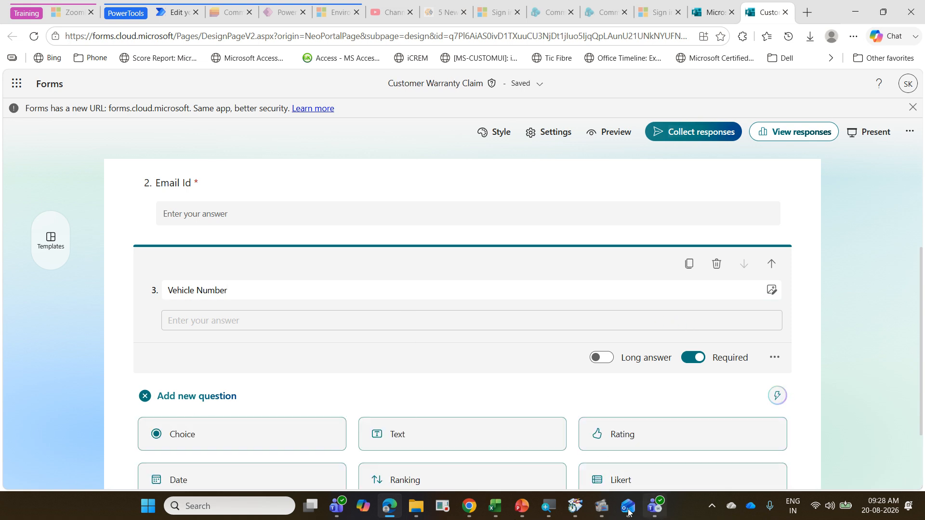
pyautogui.click(521, 507)
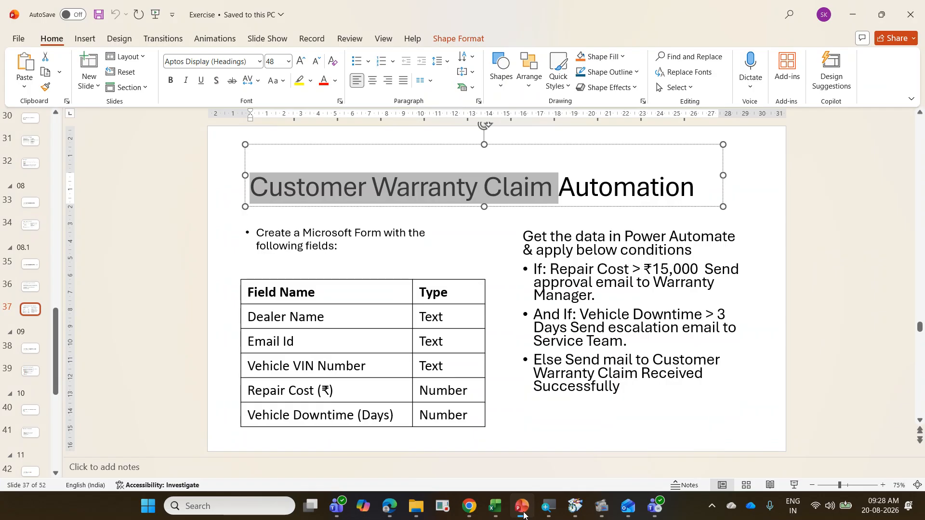
pyautogui.click(522, 507)
pyautogui.scroll(-2, 341, 393)
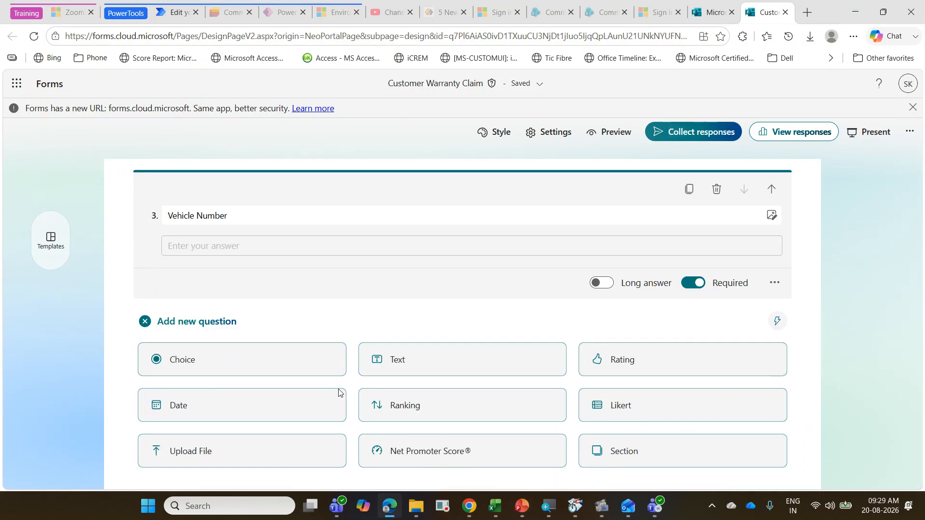
pyautogui.click(396, 326)
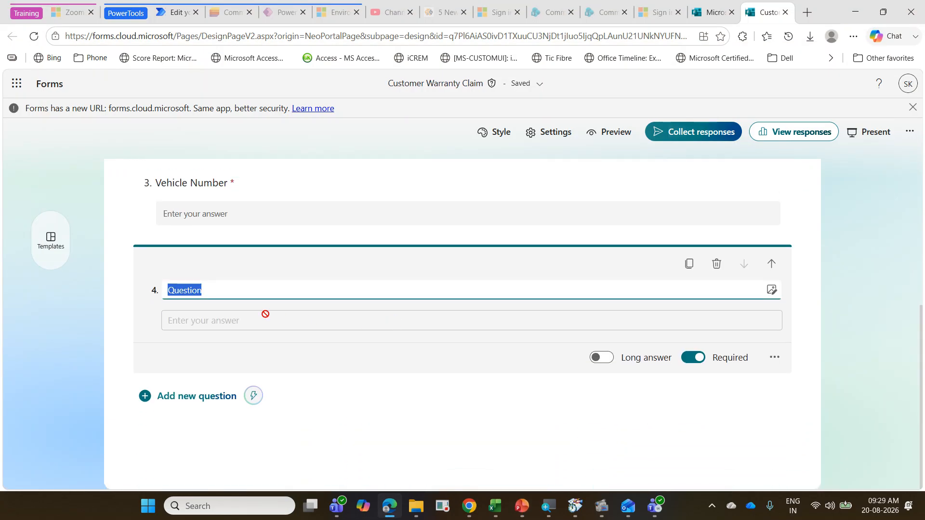
pyautogui.write('Repair Cost')
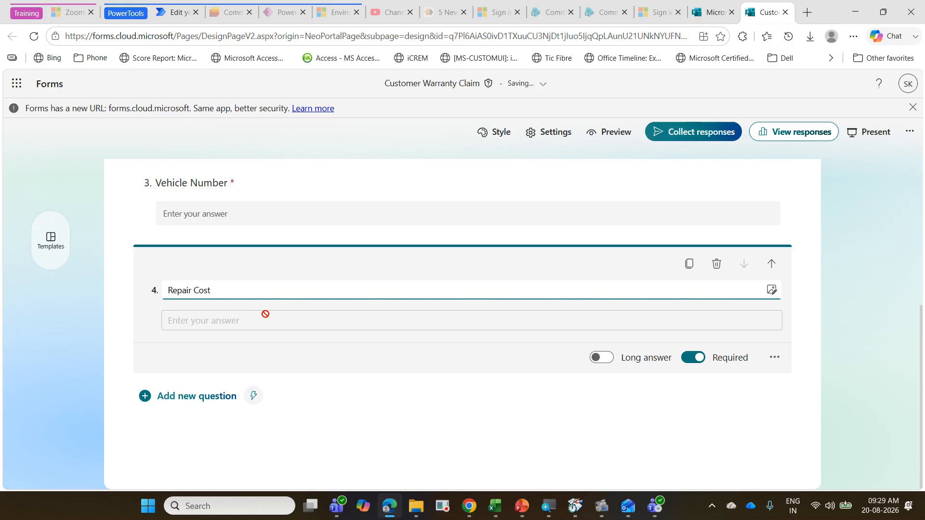
# Step: Add a fifth text question named Downtime in hrs below the Repair Cost question
pyautogui.click(213, 399)
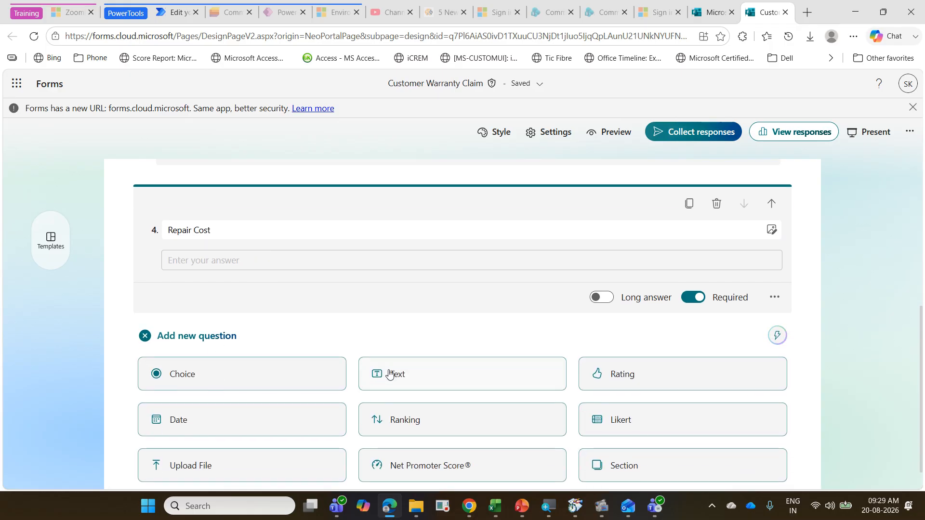
pyautogui.click(383, 374)
pyautogui.write('Do')
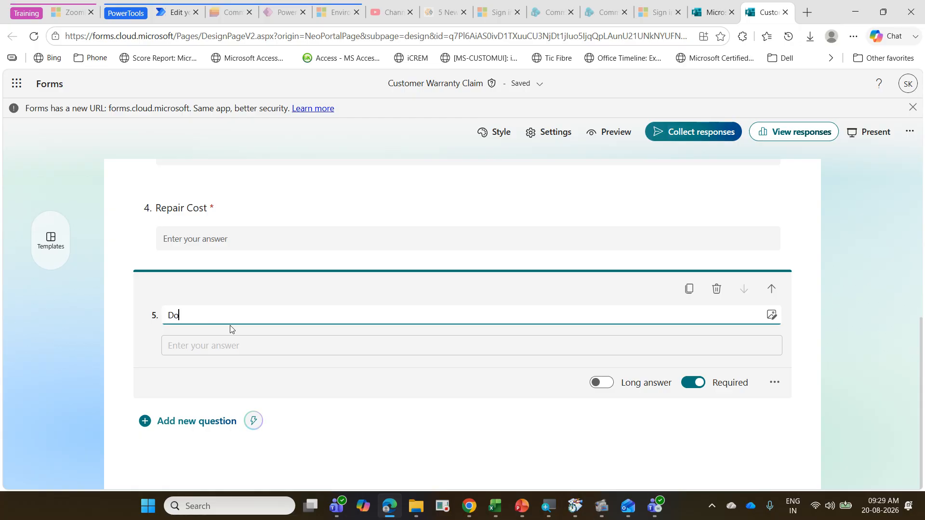
pyautogui.write('wntime in hrs')
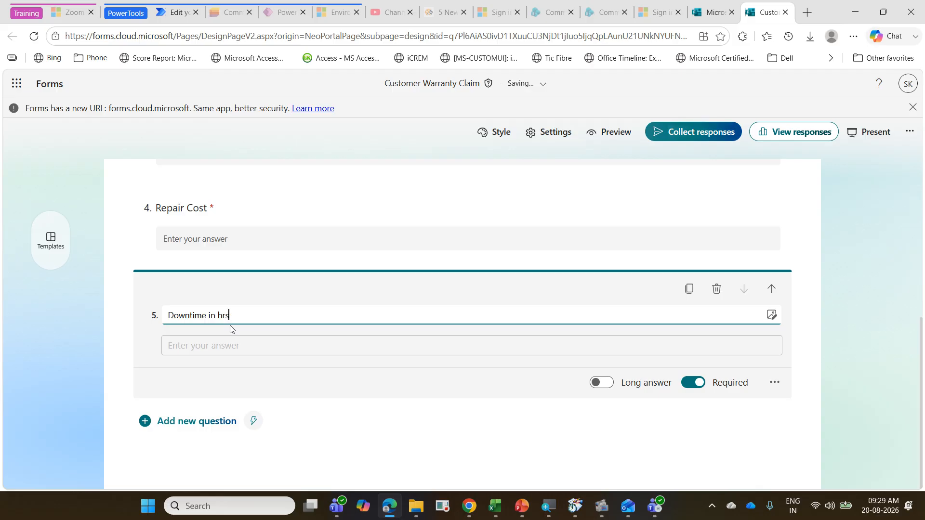
# Step: Review the names and required marks of all questions in the Customer Warranty Claim form
pyautogui.scroll(6, 260, 347)
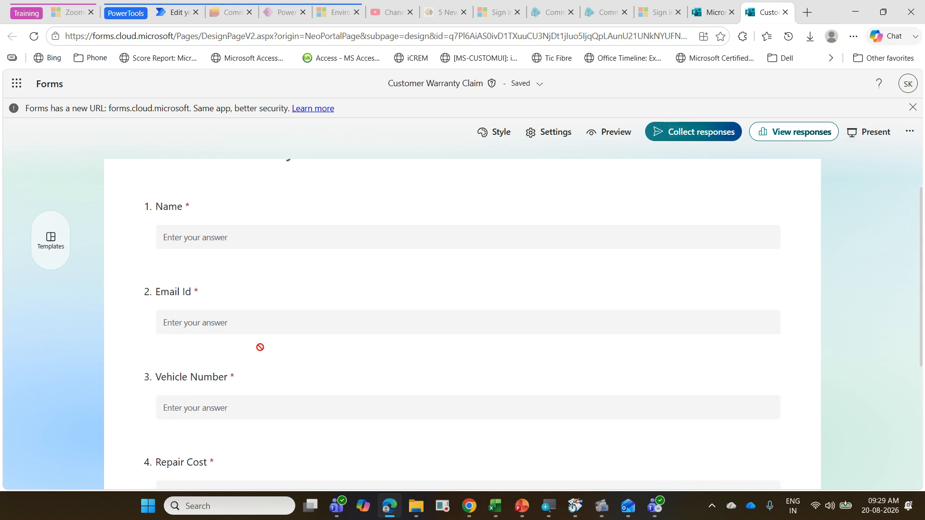
pyautogui.scroll(-5, 261, 347)
pyautogui.scroll(-2, 260, 347)
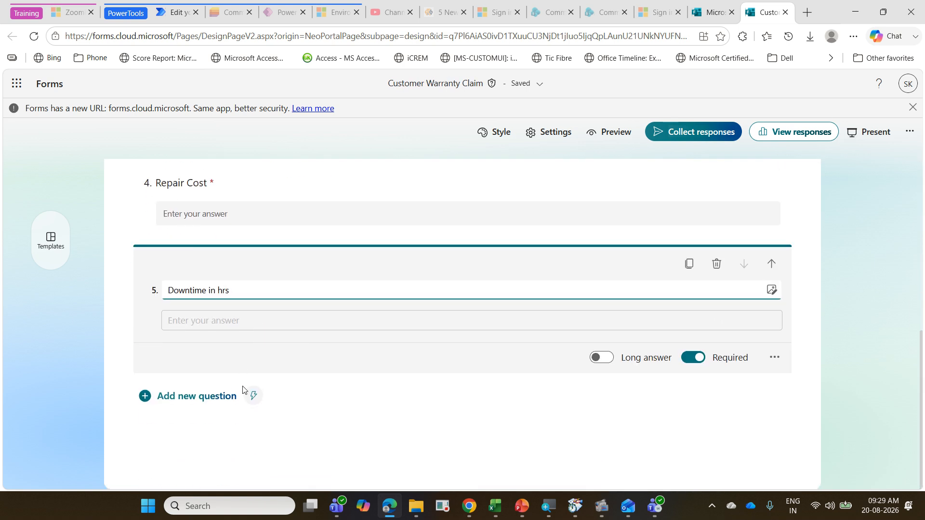
pyautogui.scroll(3, 145, 330)
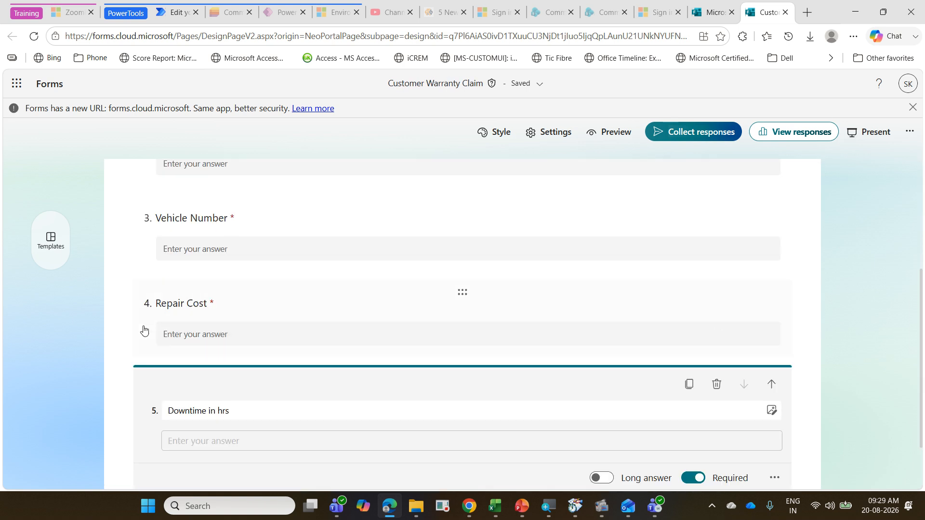
pyautogui.click(114, 299)
pyautogui.scroll(5, 113, 299)
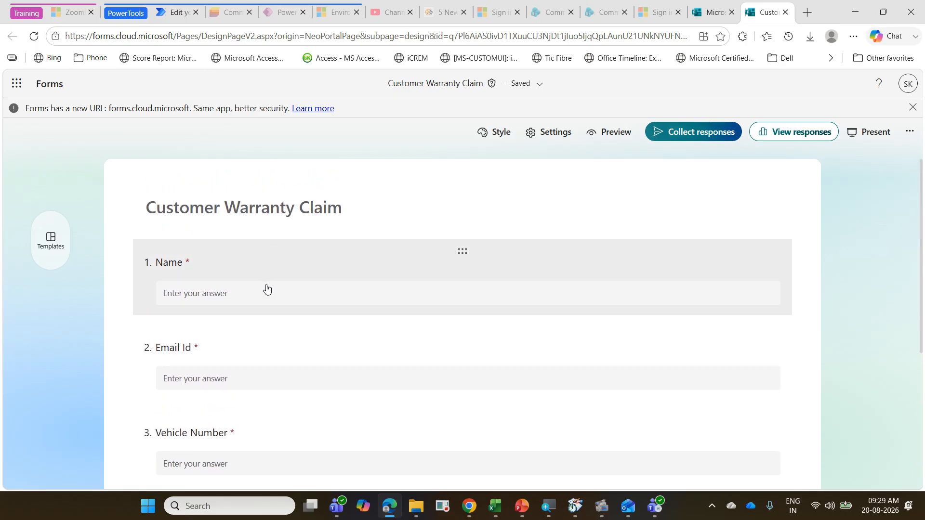
pyautogui.scroll(-3, 267, 288)
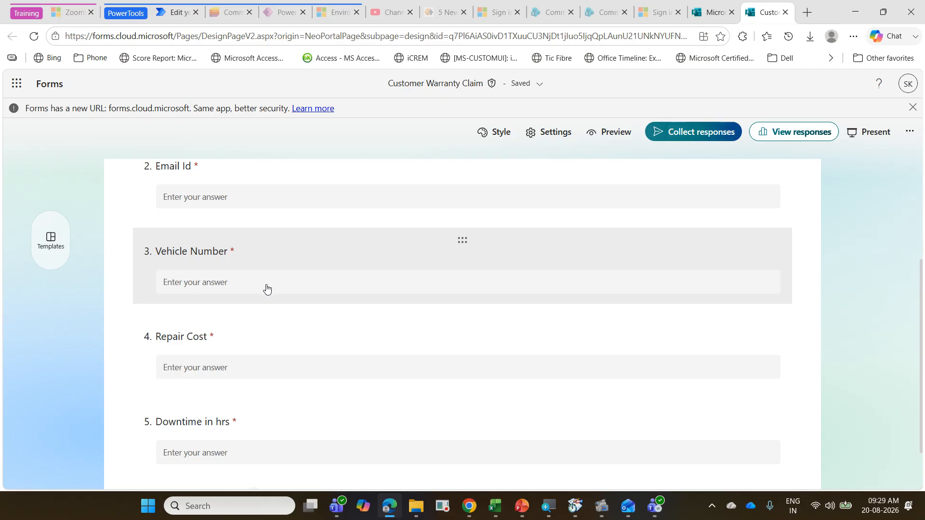
pyautogui.scroll(-2, 267, 288)
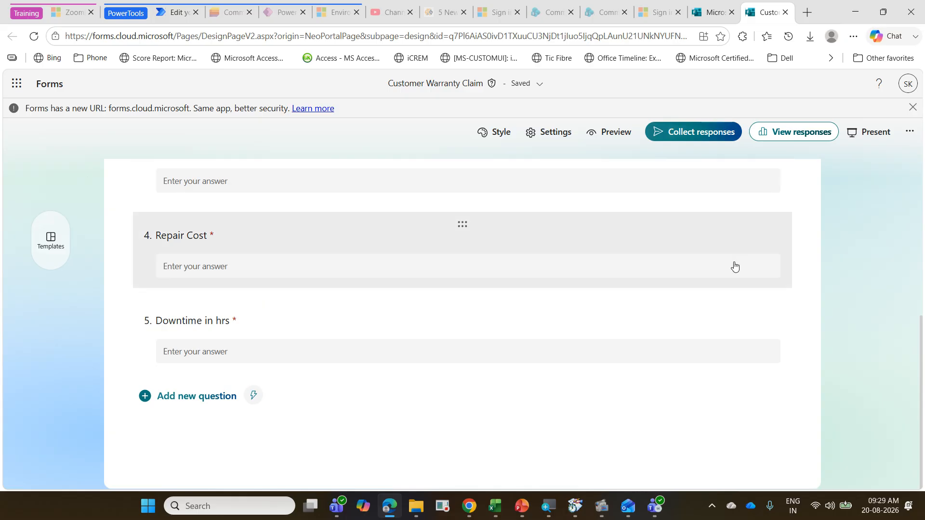
pyautogui.scroll(5, 734, 266)
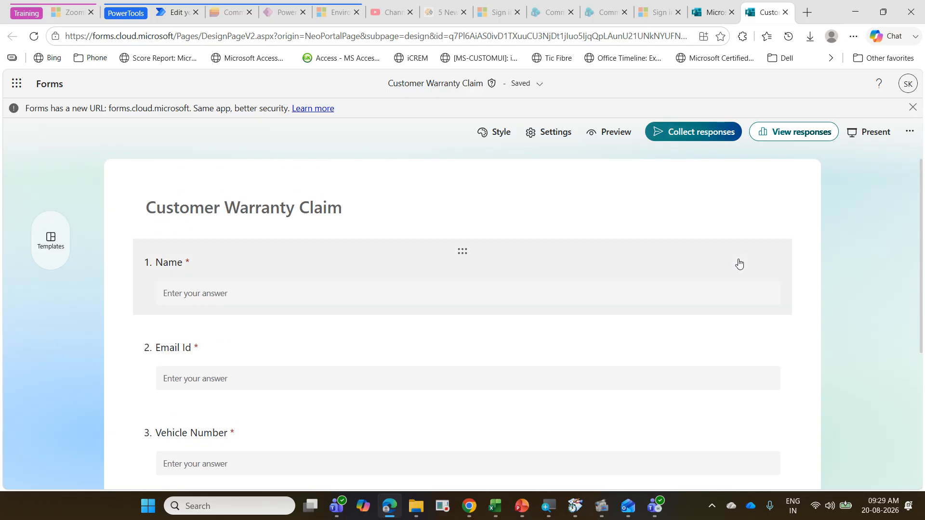
# Step: Preview the Customer Warranty Claim form as respondents see it and return to the form editor
pyautogui.click(619, 140)
pyautogui.scroll(-5, 459, 287)
pyautogui.scroll(5, 459, 286)
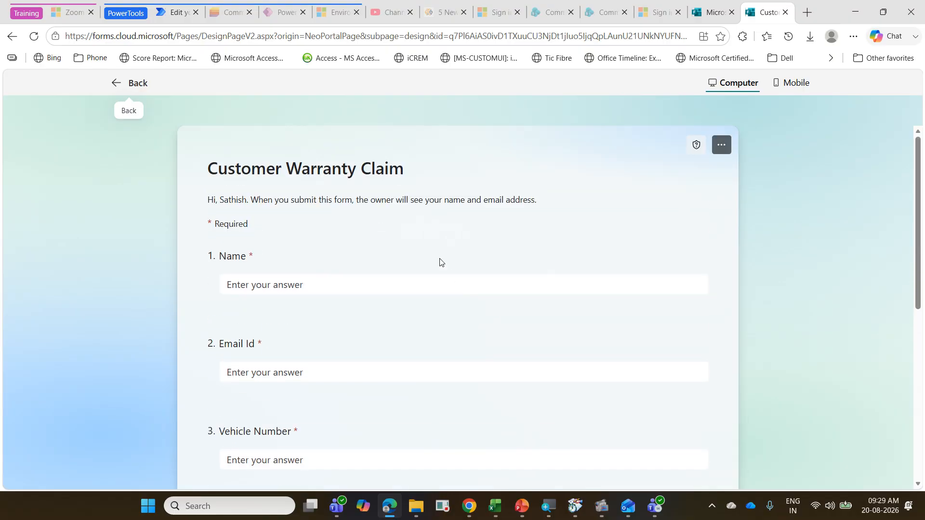
pyautogui.click(137, 83)
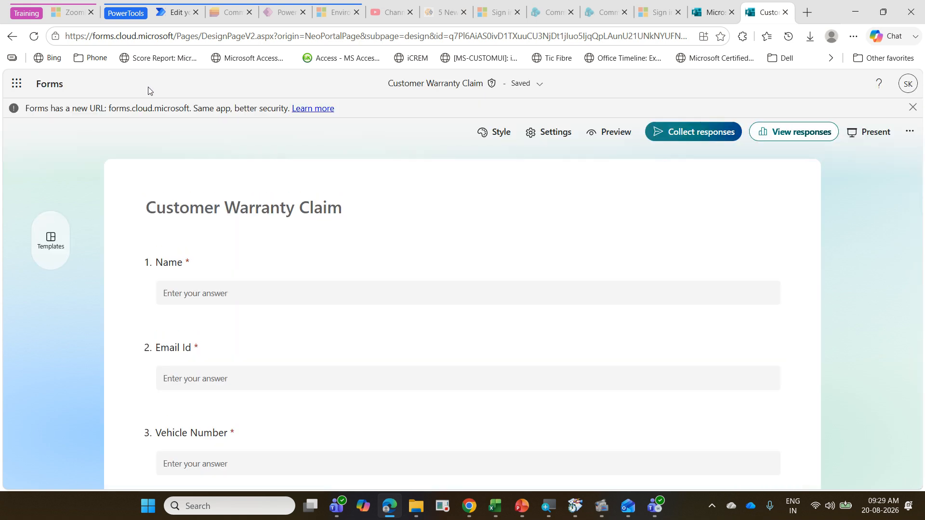
# Step: Switch to Power Automate, leave the 08 SPR flow, and open the page for creating flows
pyautogui.click(175, 9)
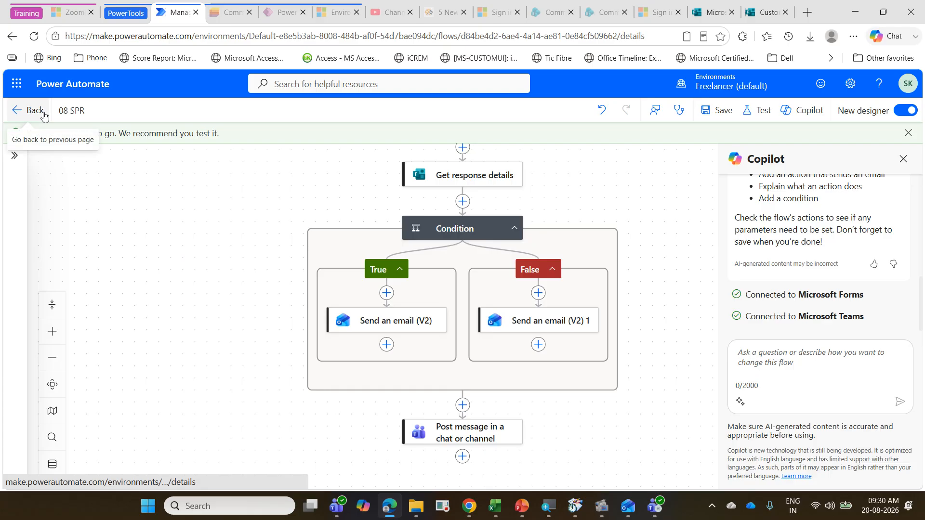
pyautogui.click(32, 111)
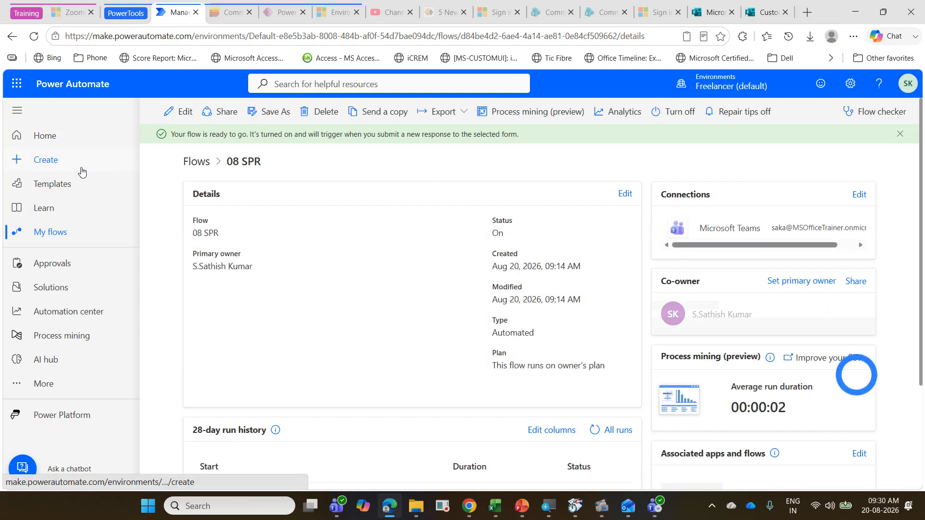
pyautogui.click(79, 165)
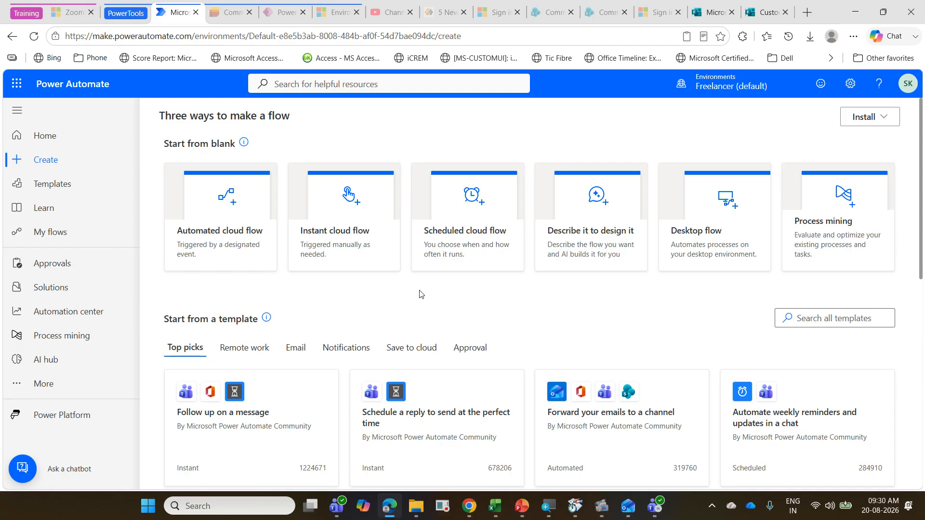
# Step: Create an automated cloud flow named 10 CustomerWarrantyClaim with the Microsoft Forms trigger When a new response is submitted
pyautogui.click(245, 234)
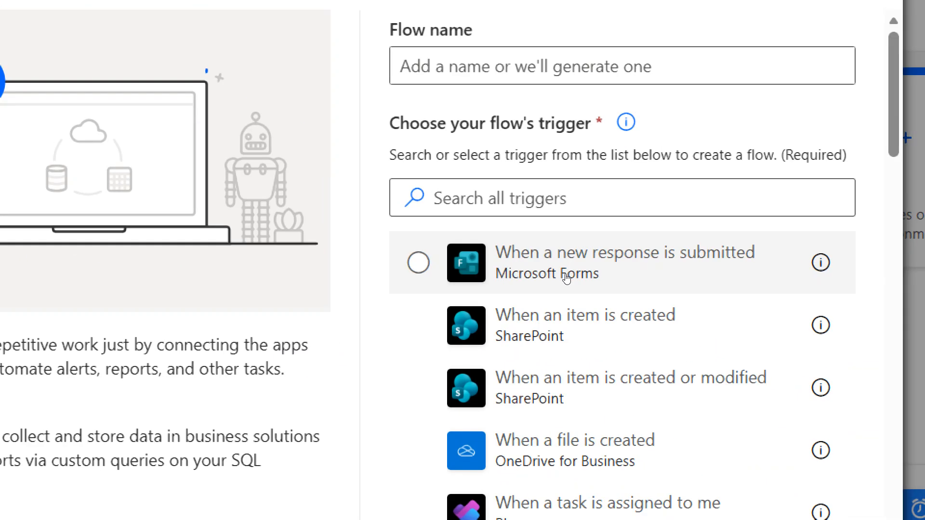
pyautogui.press('Tab')
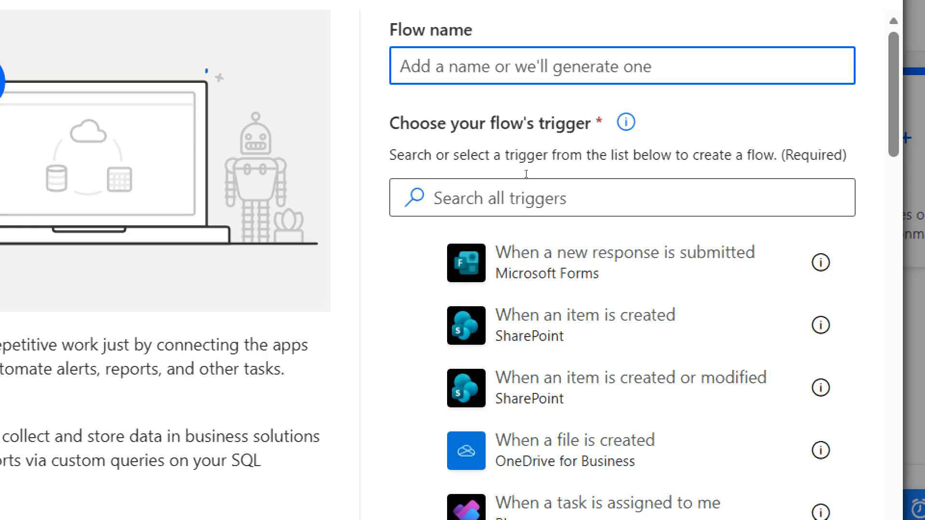
pyautogui.write('10')
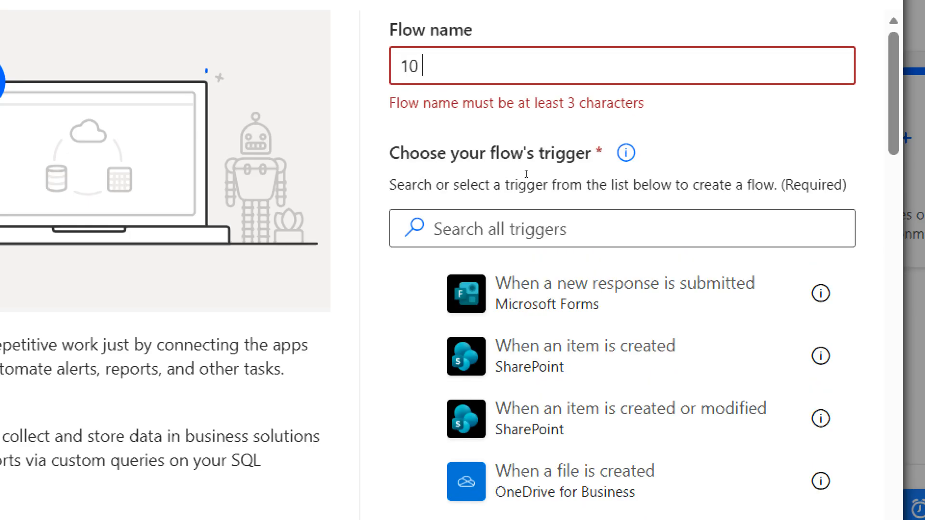
pyautogui.write(' Custom')
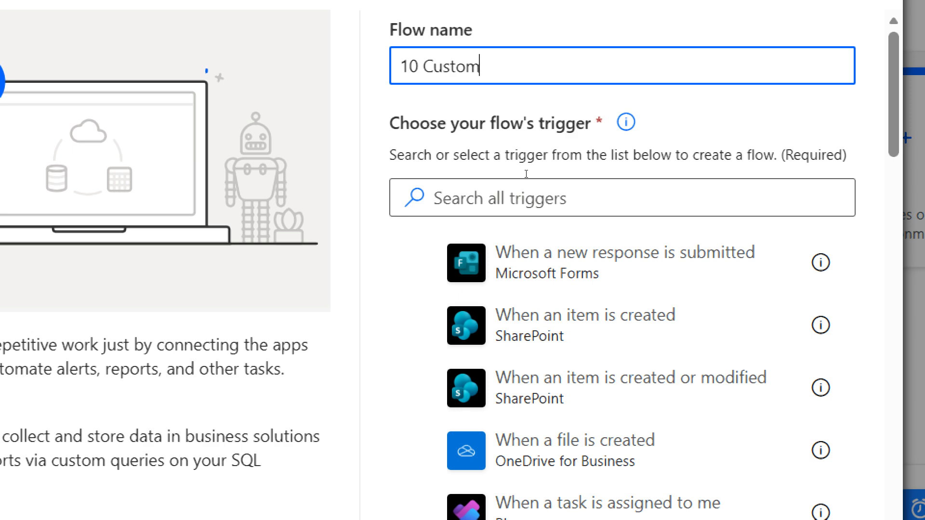
pyautogui.write('erWarrant')
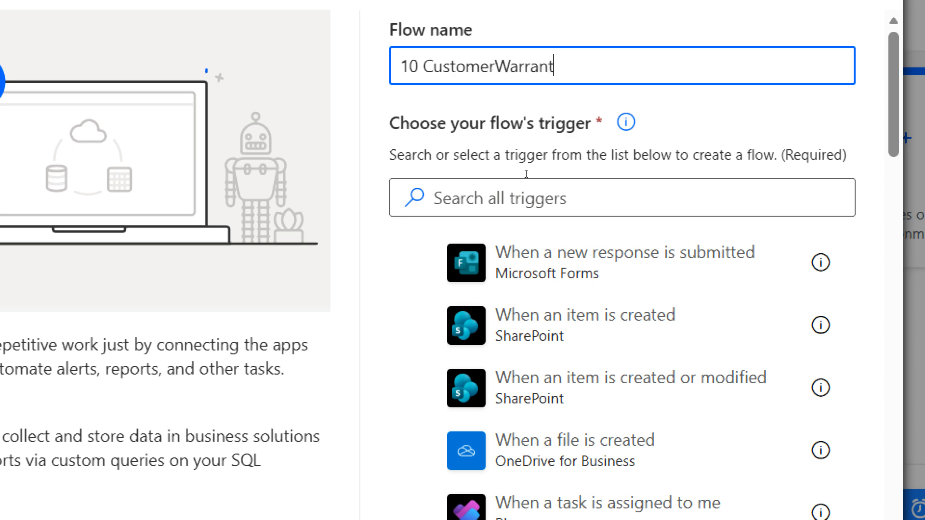
pyautogui.write('yCLai')
pyautogui.press('BackSpace')
pyautogui.press('BackSpace')
pyautogui.press('BackSpace')
pyautogui.write('laim')
pyautogui.click(557, 277)
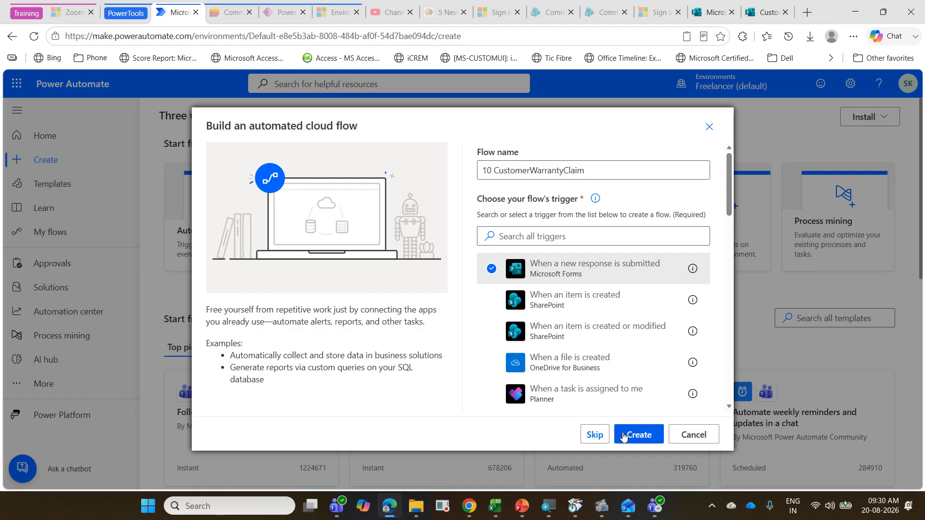
pyautogui.click(623, 437)
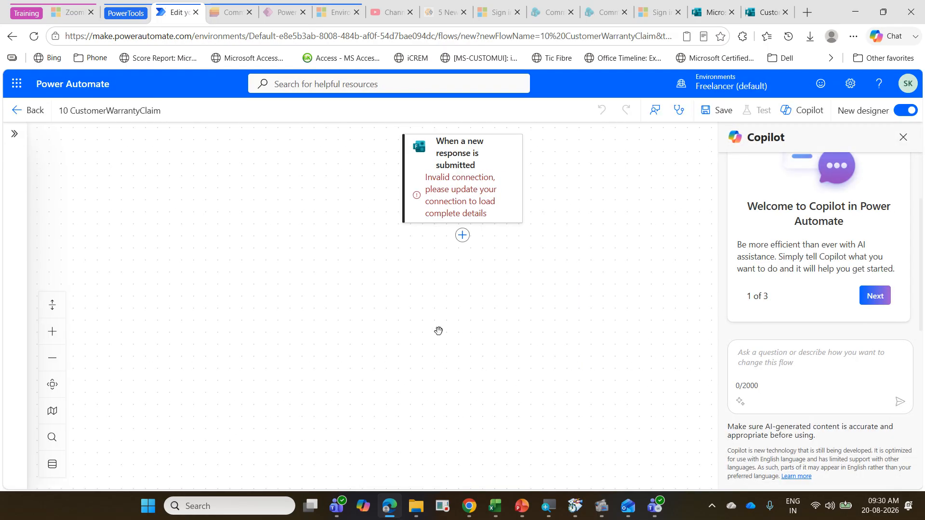
# Step: Set the trigger's form to the first of the two Customer Warranty Claim entries
pyautogui.click(481, 162)
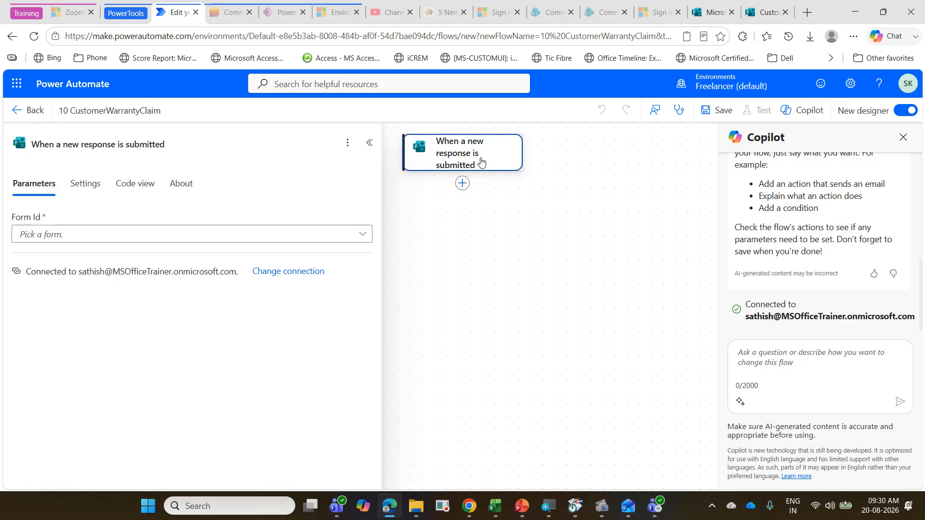
pyautogui.click(364, 235)
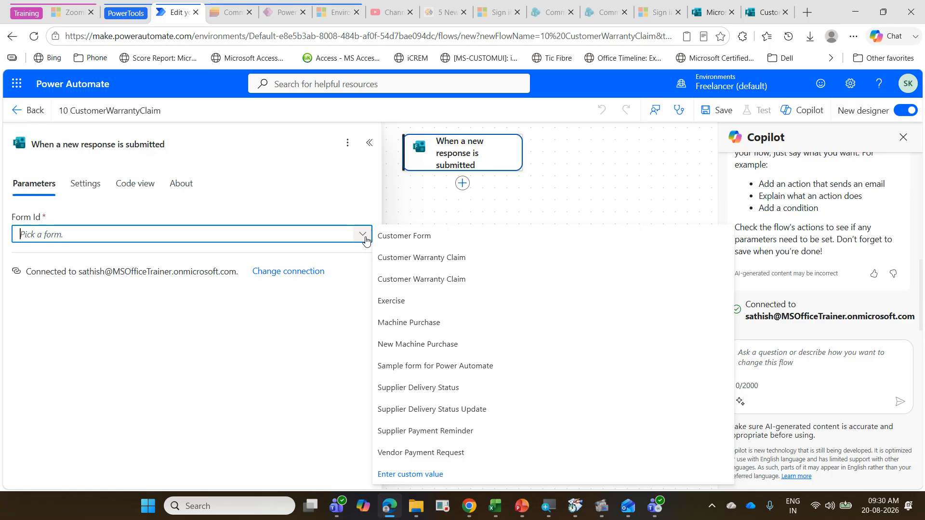
pyautogui.click(398, 258)
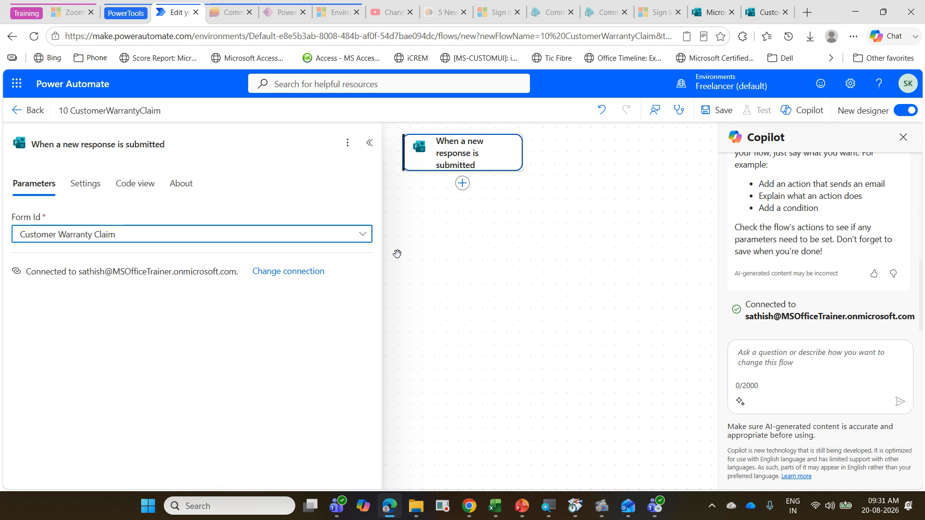
# Step: Find the Microsoft Forms action Get response details and add it after the trigger
pyautogui.click(463, 183)
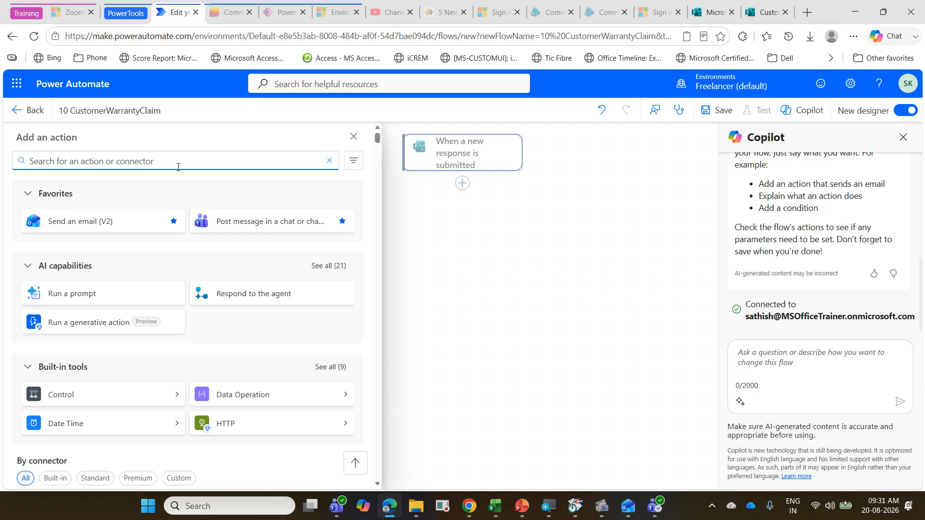
pyautogui.write('ge')
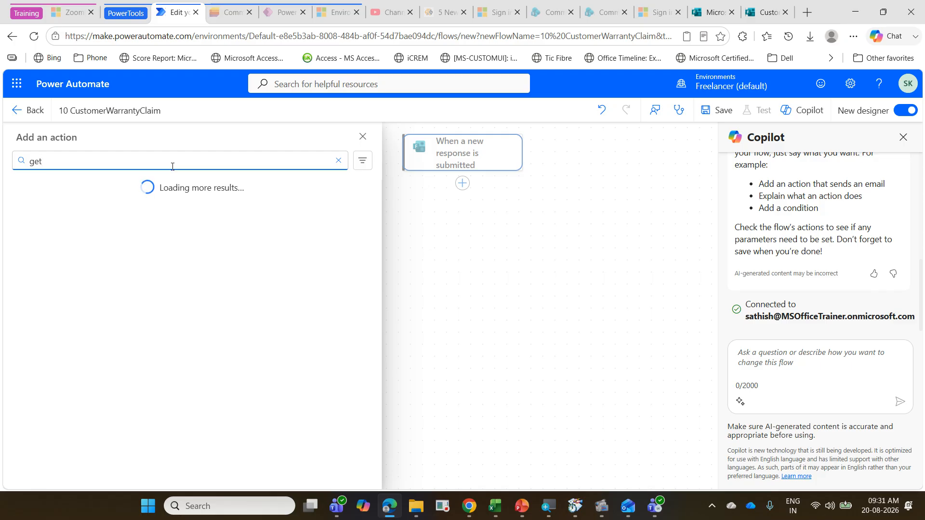
pyautogui.write('t')
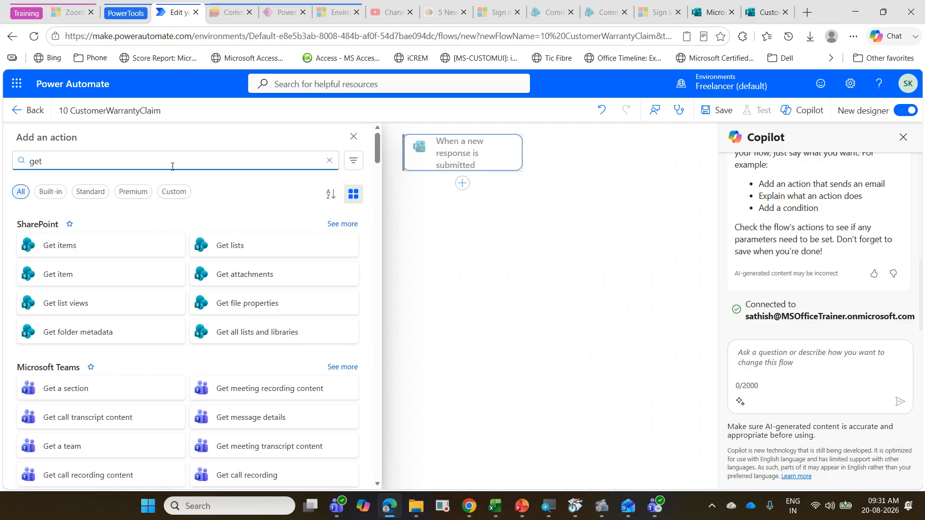
pyautogui.write(' res')
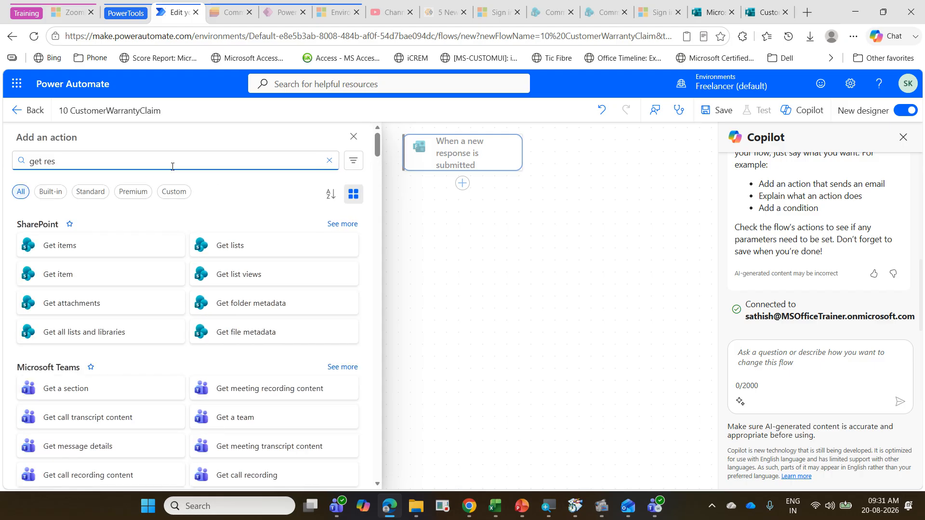
pyautogui.write('p')
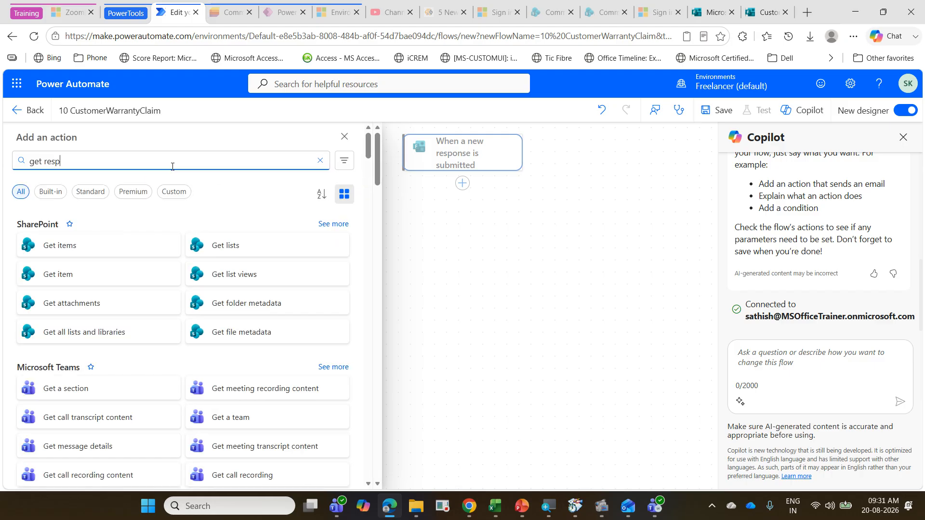
pyautogui.write('o')
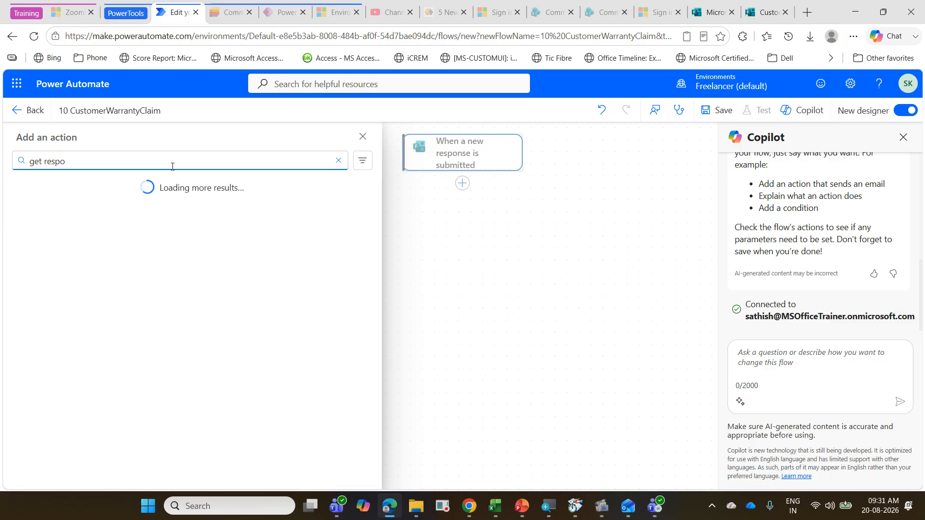
pyautogui.scroll(-10, 192, 291)
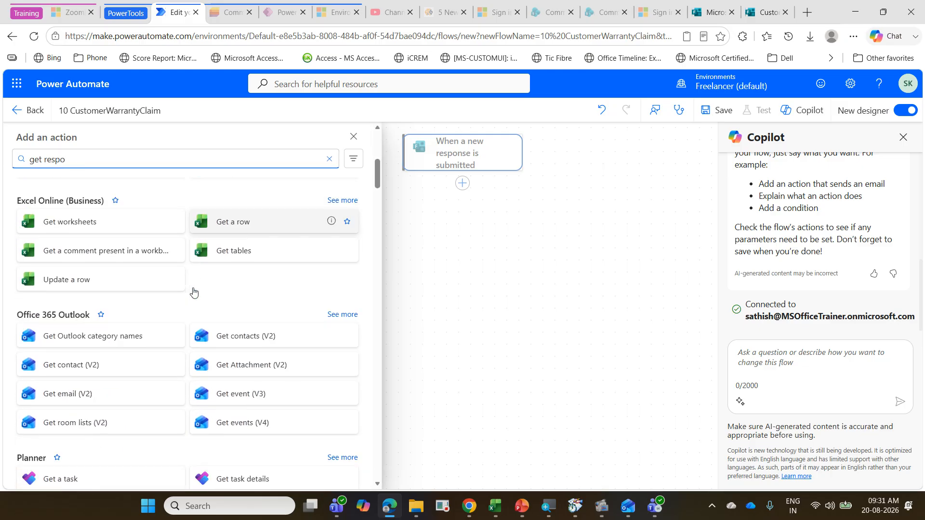
pyautogui.scroll(-8, 194, 291)
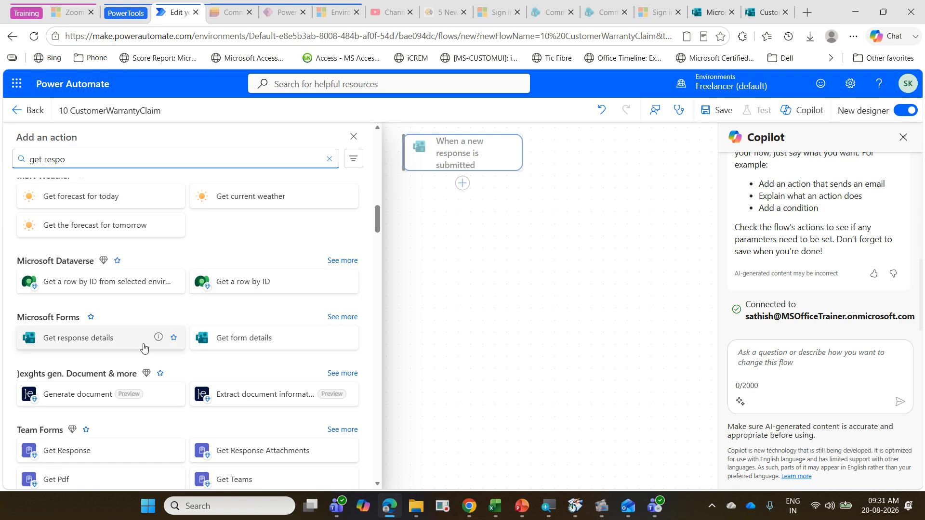
pyautogui.click(130, 343)
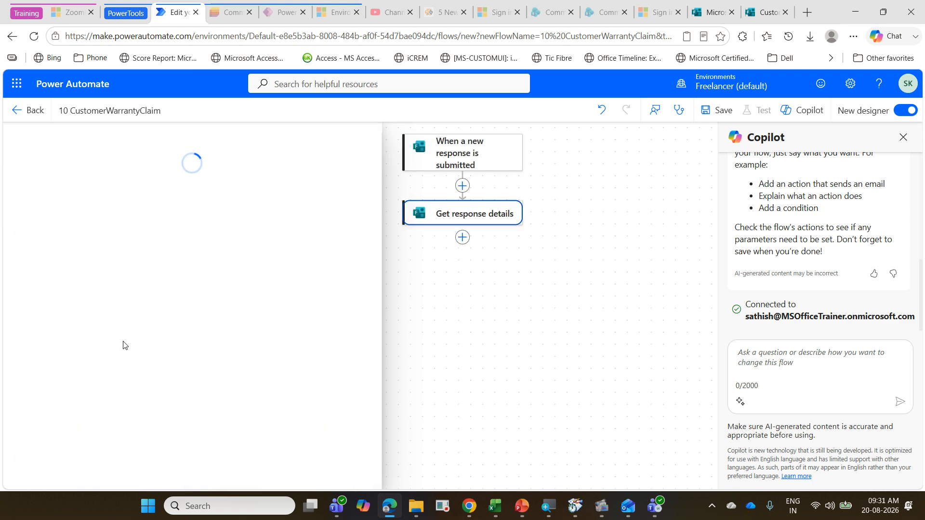
# Step: Set Get response details to the first Customer Warranty Claim form and the trigger's dynamic Response Id
pyautogui.click(185, 241)
pyautogui.click(184, 240)
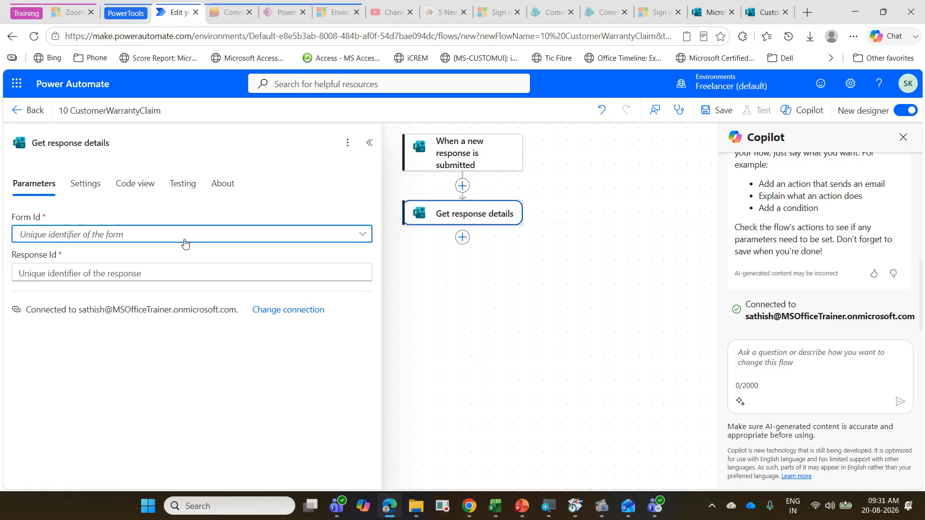
pyautogui.click(254, 234)
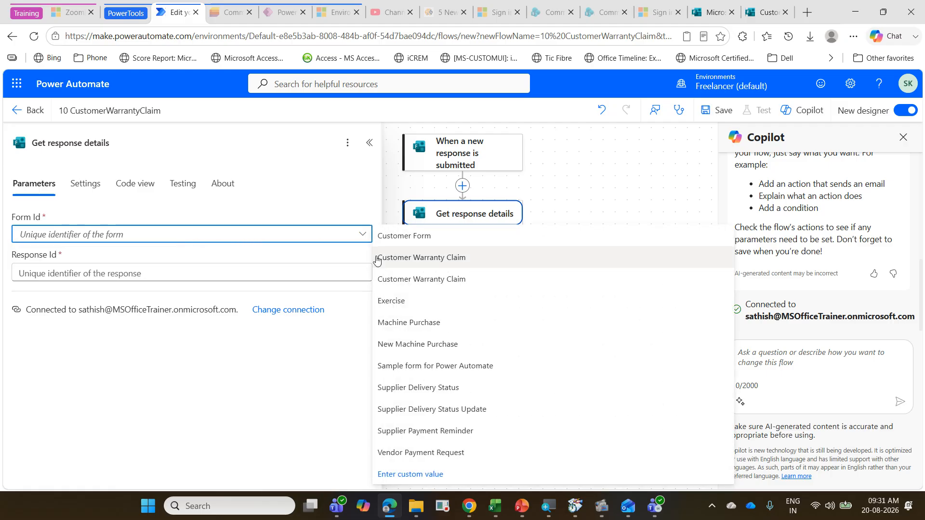
pyautogui.click(401, 260)
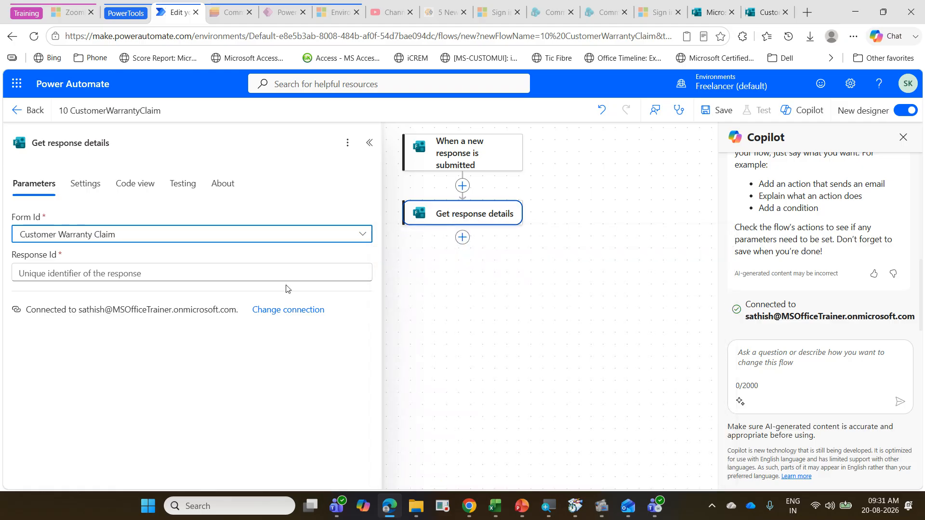
pyautogui.click(172, 278)
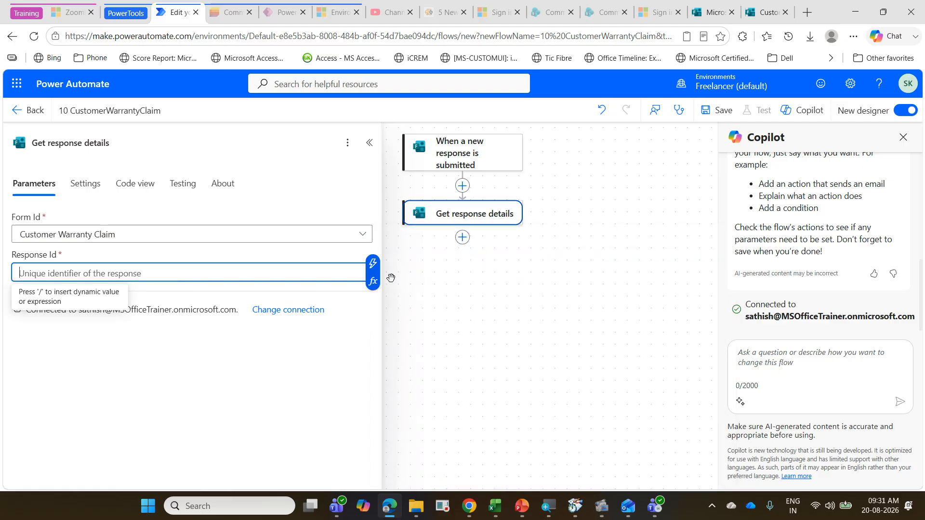
pyautogui.click(374, 272)
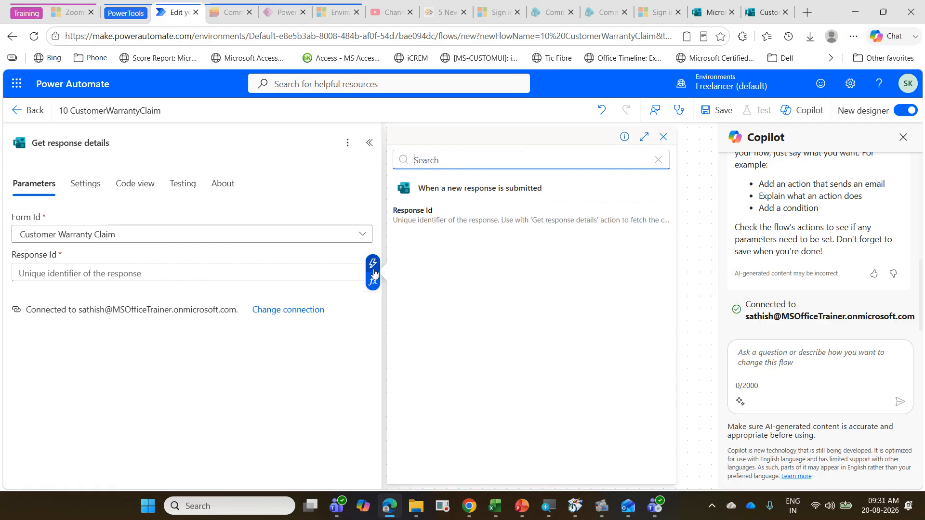
pyautogui.click(442, 224)
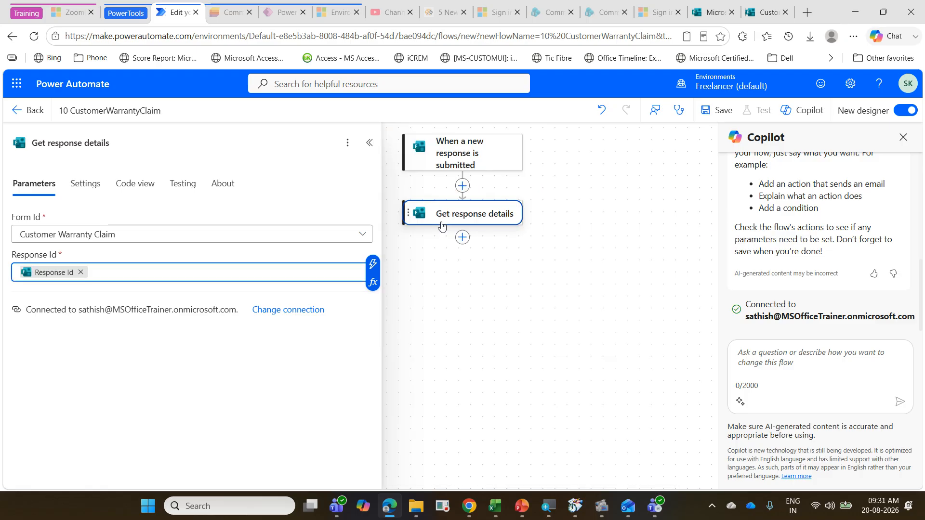
# Step: Add a Condition control after the Get response details action
pyautogui.click(461, 238)
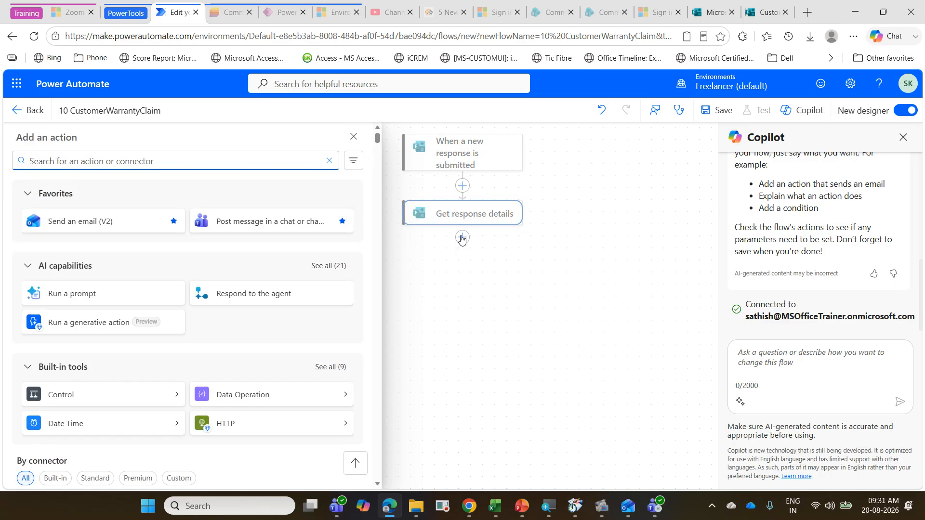
pyautogui.write('contr')
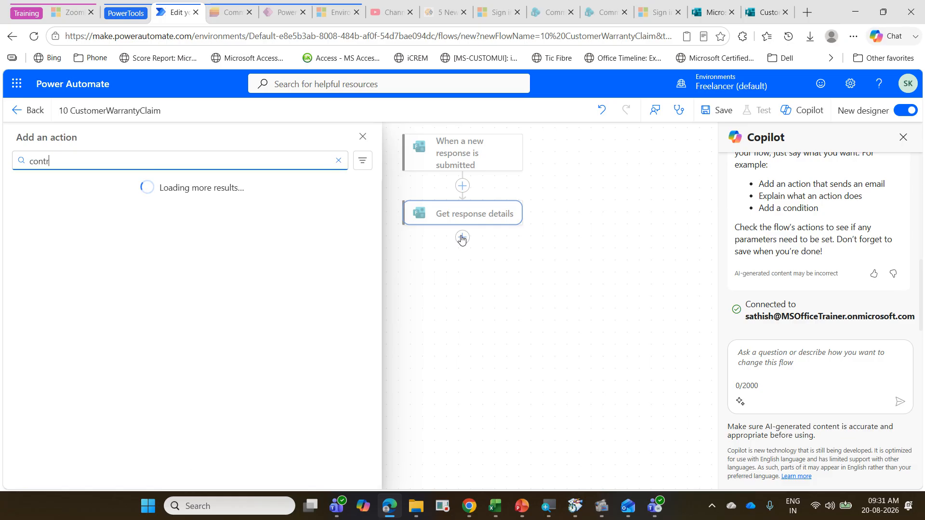
pyautogui.write('ol')
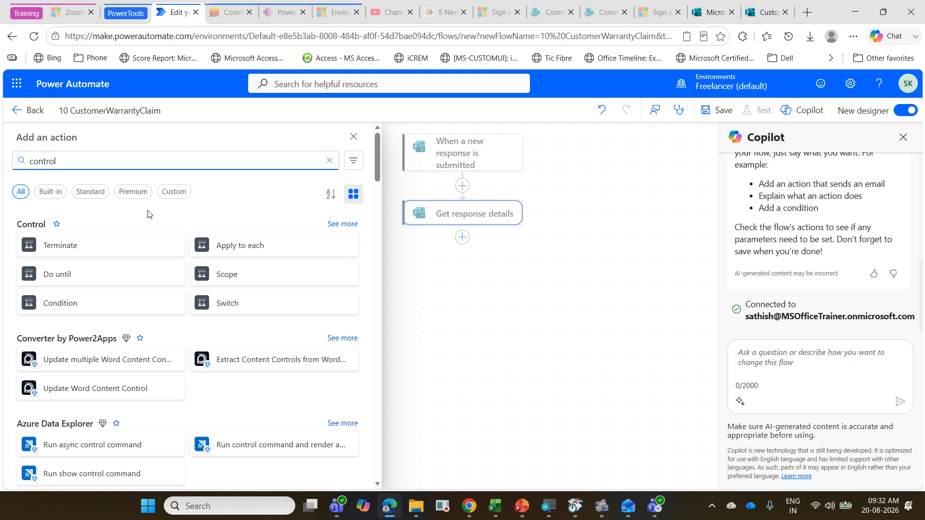
pyautogui.click(125, 308)
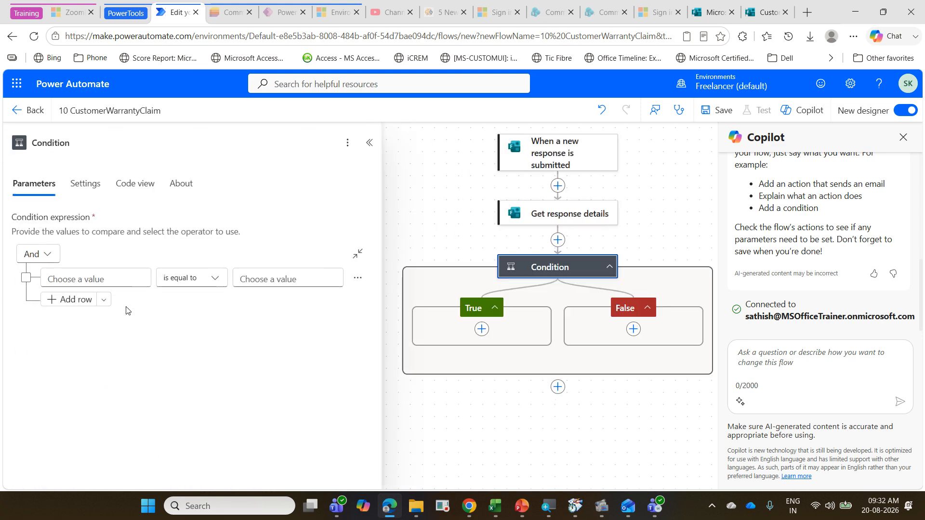
# Step: Set the condition's first value to an int() expression wrapping the dynamic Repair Cost from Get response details
pyautogui.click(93, 280)
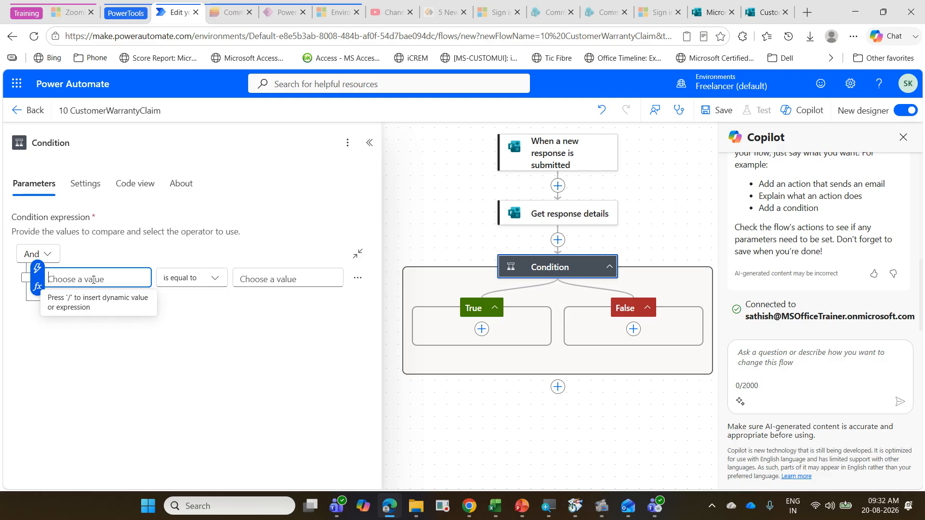
pyautogui.click(37, 287)
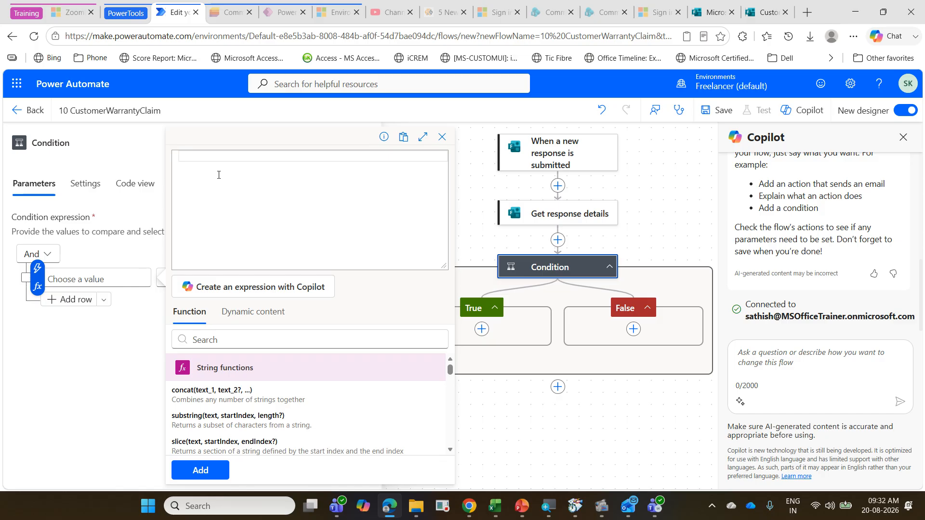
pyautogui.write('int')
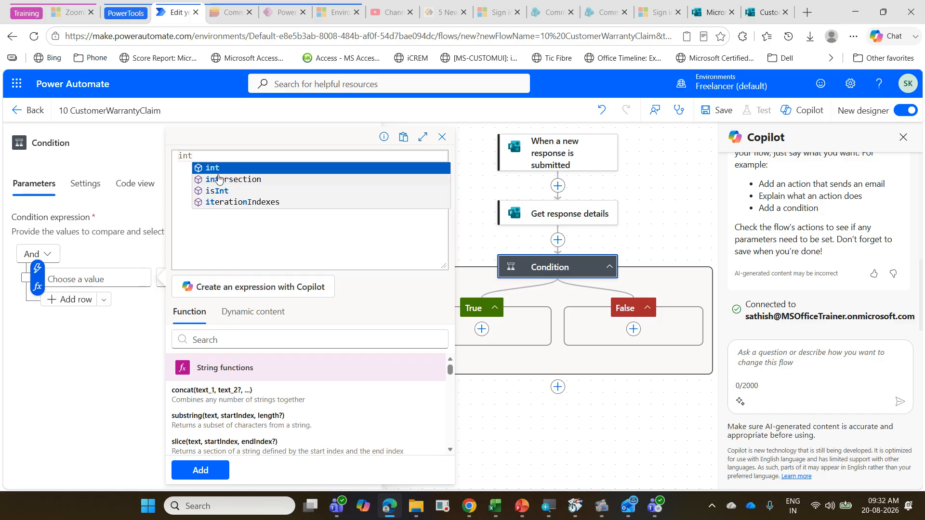
pyautogui.write('(')
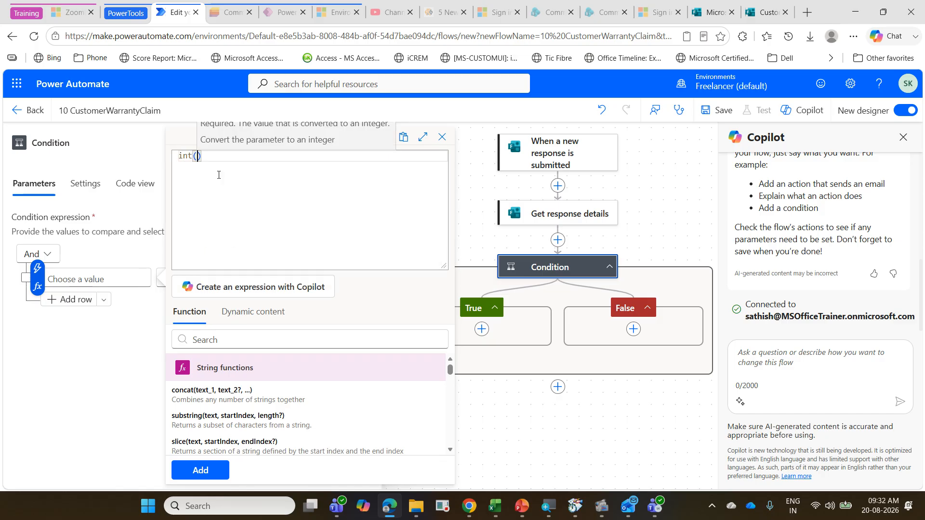
pyautogui.click(265, 325)
pyautogui.scroll(-2, 289, 405)
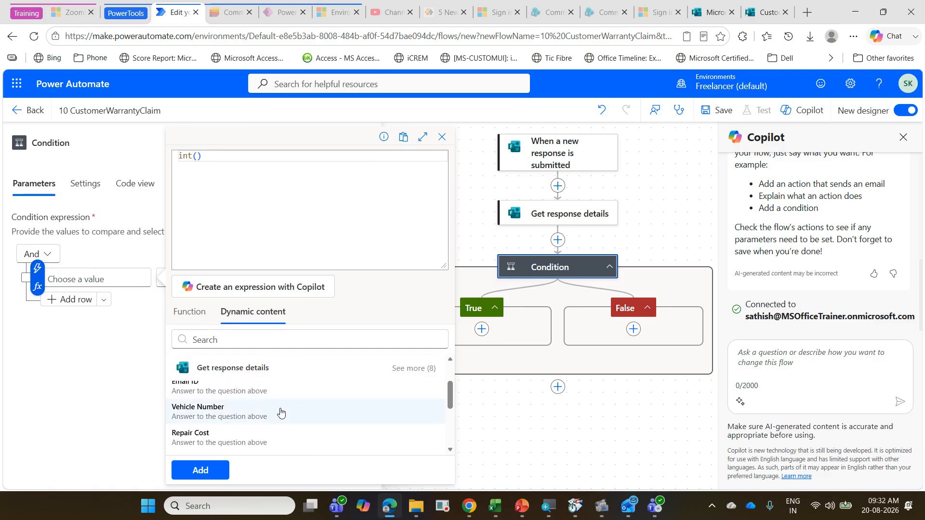
pyautogui.click(266, 434)
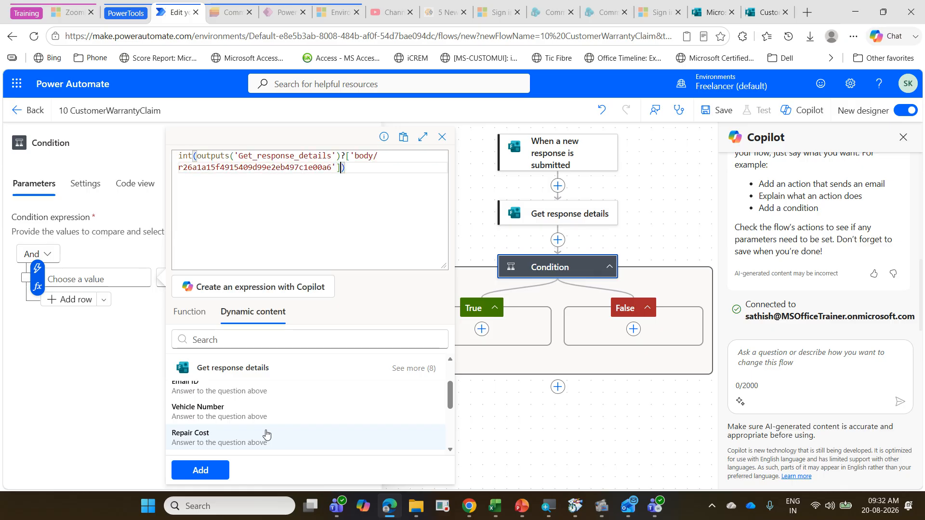
pyautogui.click(201, 470)
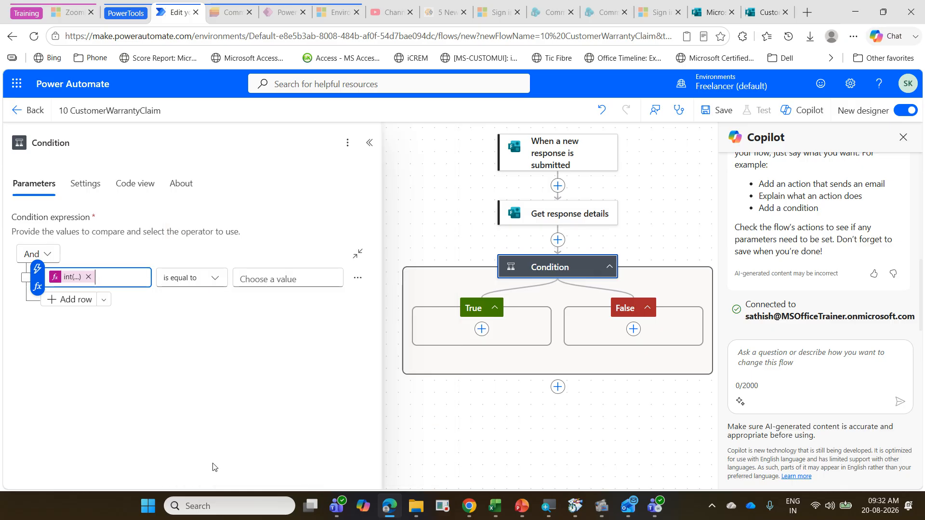
# Step: Set the value that the Repair Cost expression is compared with to 15000
pyautogui.click(288, 280)
pyautogui.write('15000')
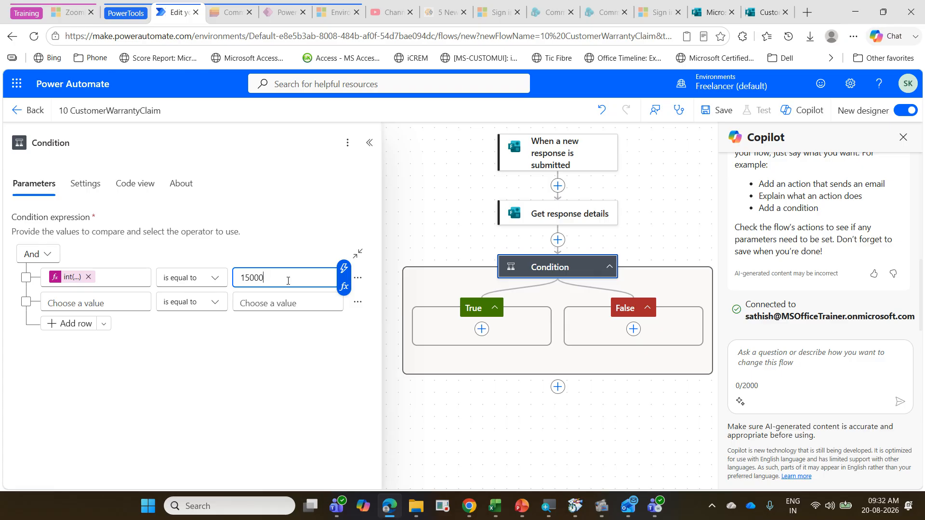
pyautogui.click(523, 506)
pyautogui.click(523, 507)
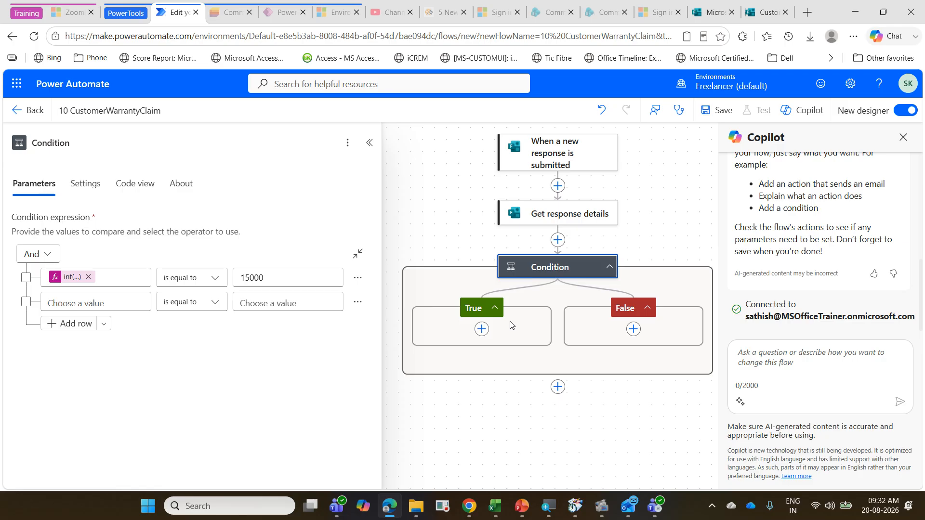
# Step: Add a Send an email (V2) action to the condition's True branch and enter the recipient's email address
pyautogui.click(482, 330)
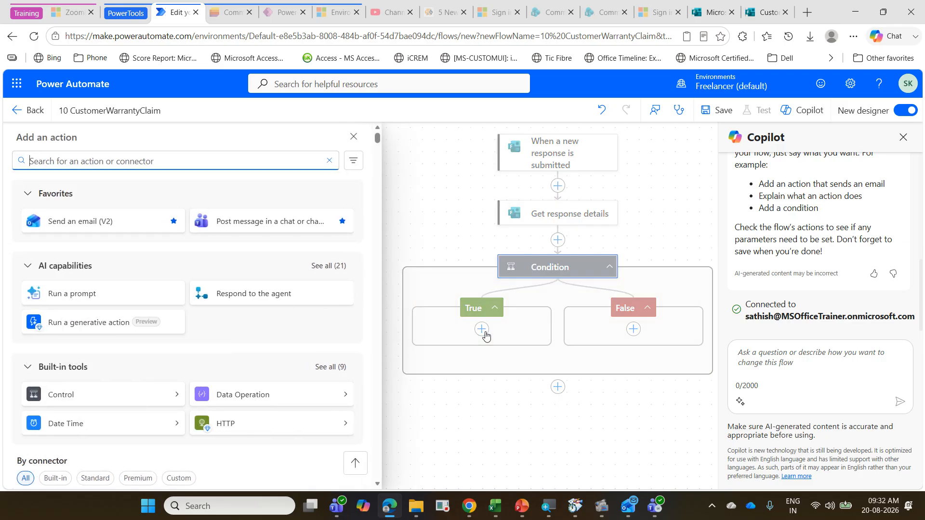
pyautogui.click(103, 221)
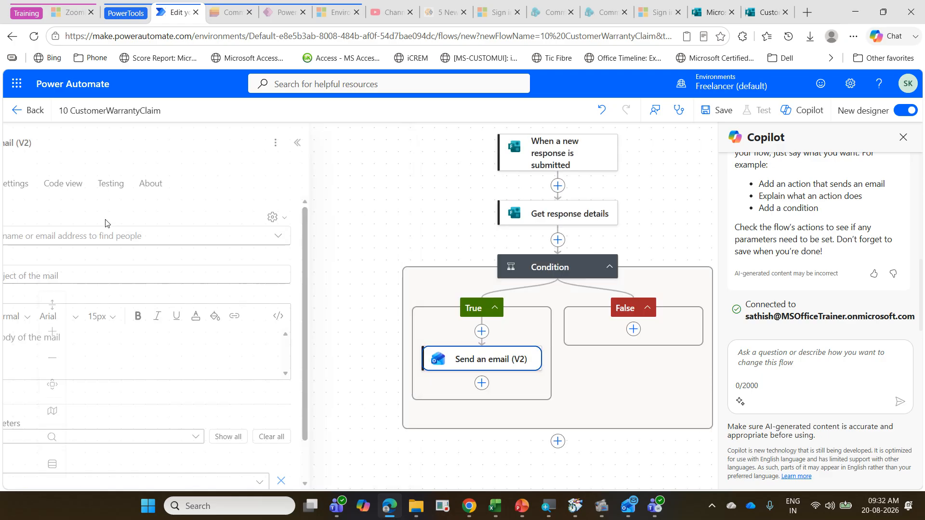
pyautogui.click(110, 233)
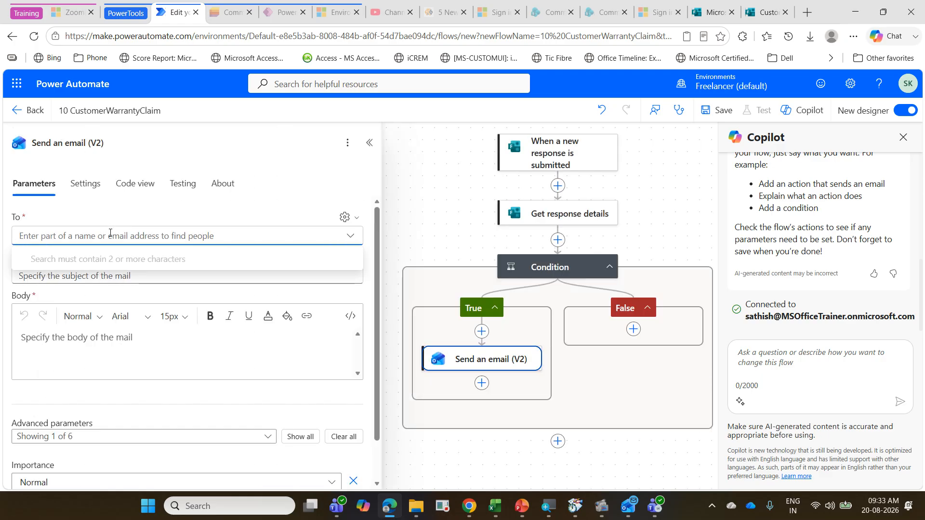
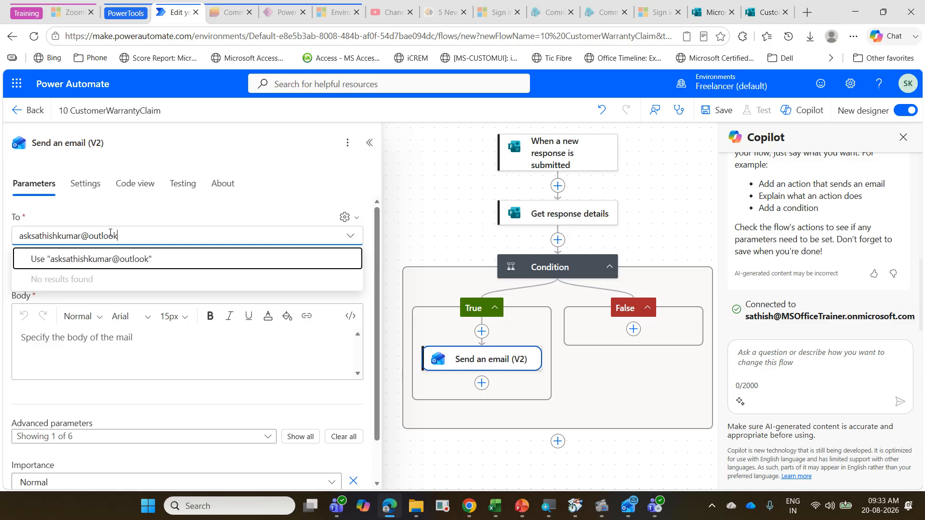
pyautogui.press('super+v')
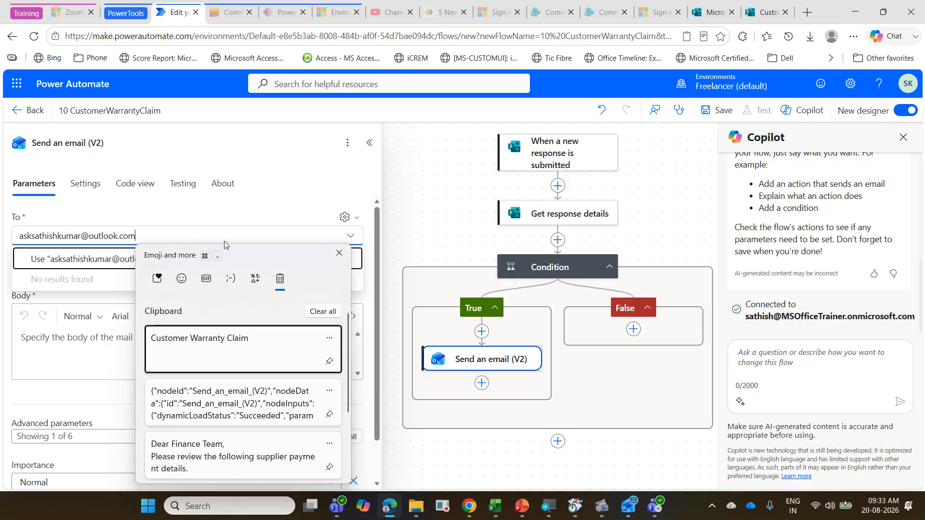
pyautogui.click(98, 238)
pyautogui.moveTo(139, 237); pyautogui.dragTo(6, 234)
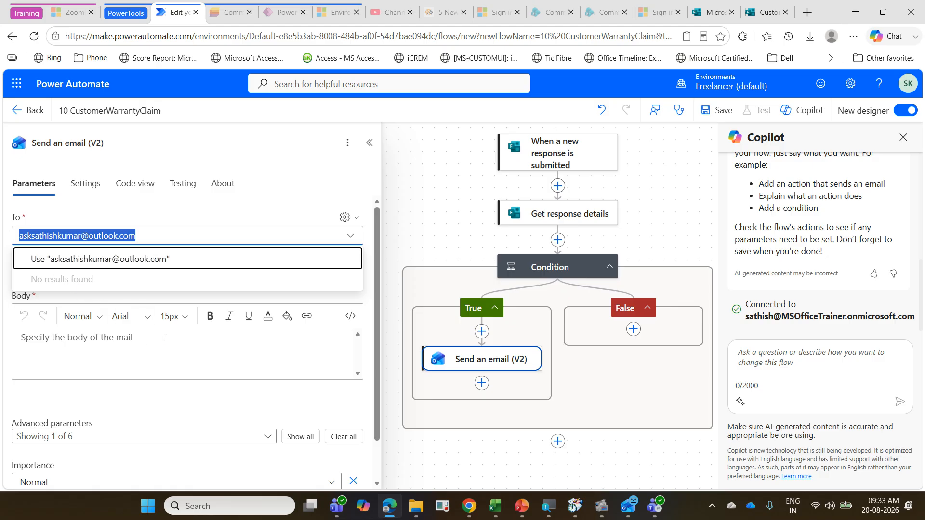
pyautogui.click(140, 331)
pyautogui.click(90, 294)
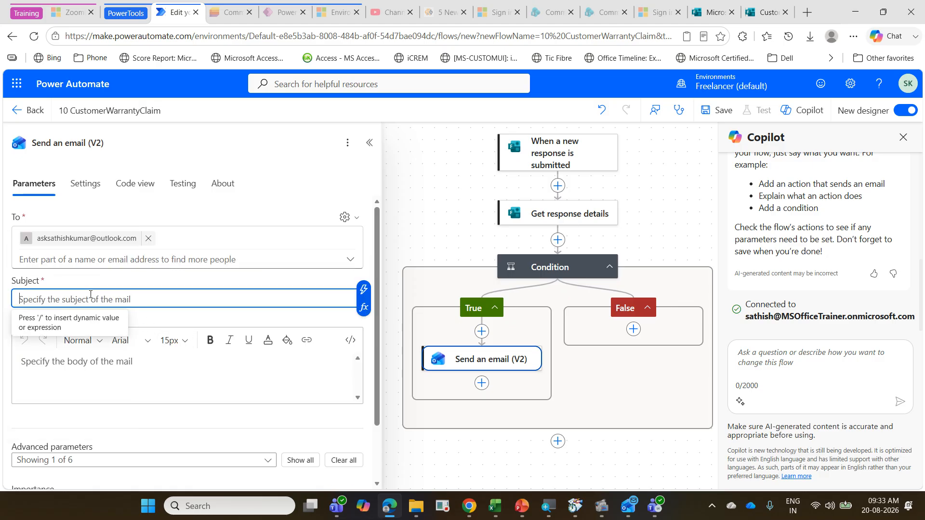
pyautogui.write('Cutso')
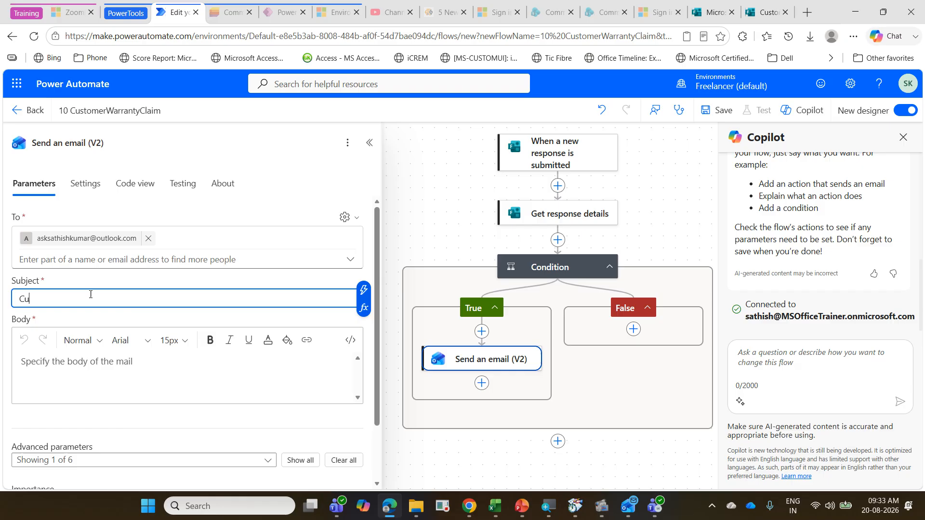
pyautogui.press('BackSpace')
pyautogui.press('BackSpace')
pyautogui.press('BackSpace')
pyautogui.press('BackSpace')
pyautogui.press('BackSpace')
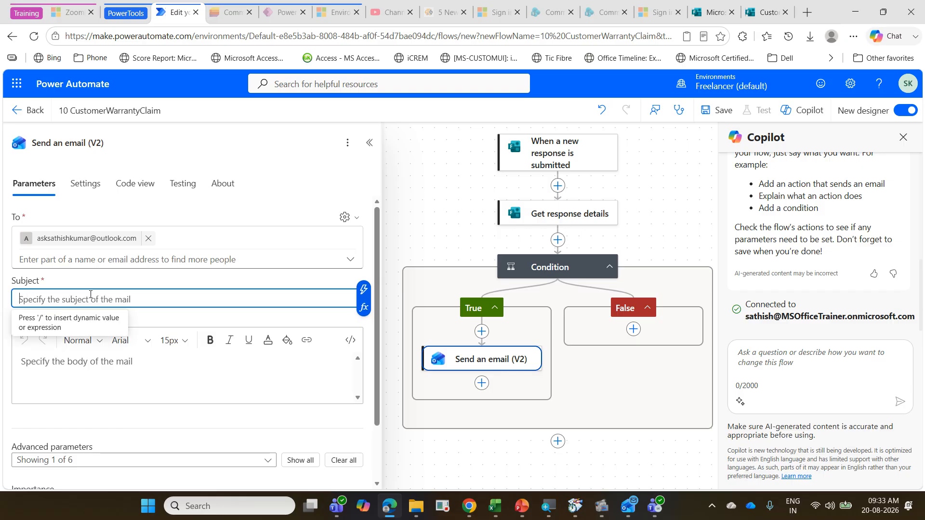
# Step: Set the email's subject to "Customer Warranty Claim - Warranty Manager", reusing the copied form title from the clipboard history
pyautogui.press('super+v')
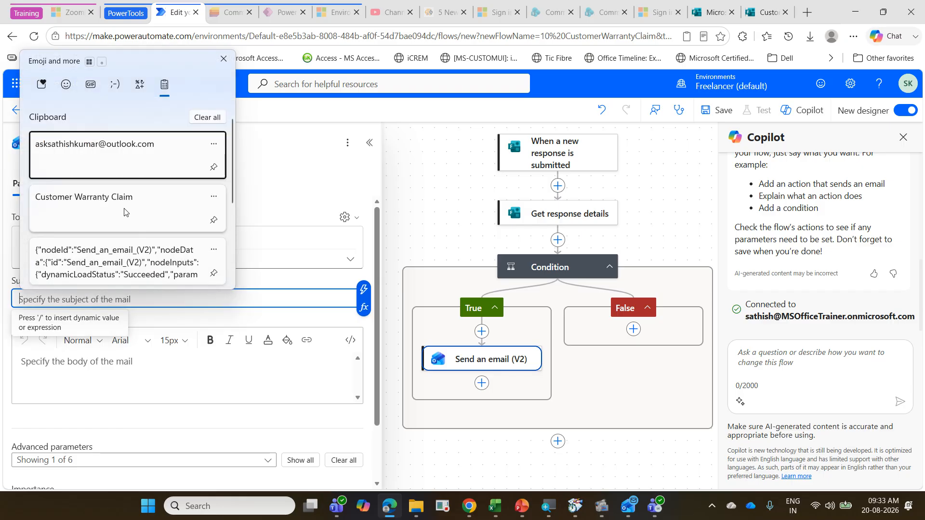
pyautogui.click(127, 210)
pyautogui.write('- Warra')
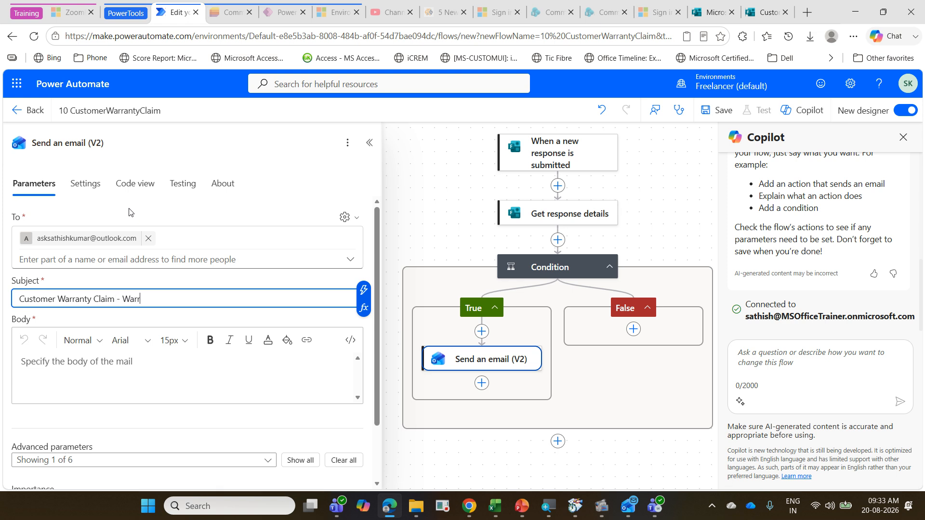
pyautogui.write('b')
pyautogui.press('BackSpace')
pyautogui.write('nty Manager')
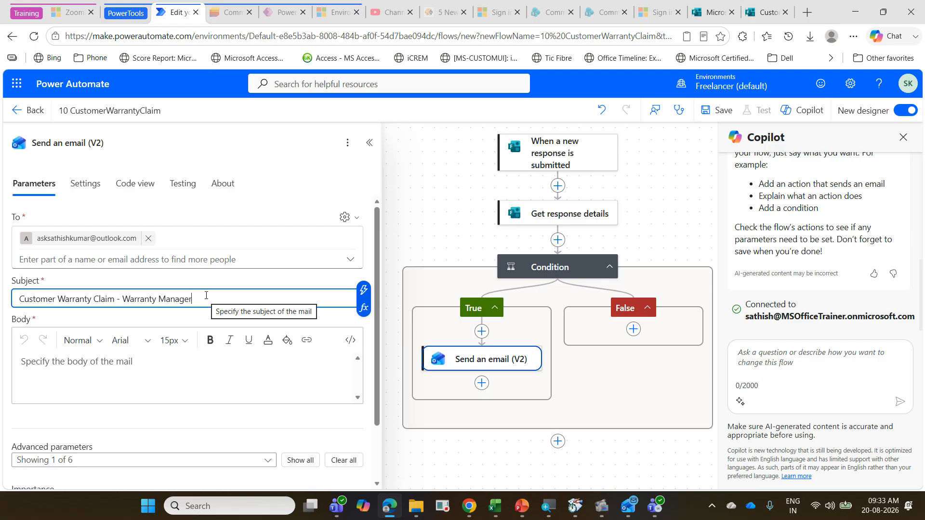
# Step: Copy the subject text "Customer Warranty Claim - Warranty Manager" into the email's body
pyautogui.moveTo(207, 296); pyautogui.dragTo(24, 312)
pyautogui.hotkey('ctrl', 'c')
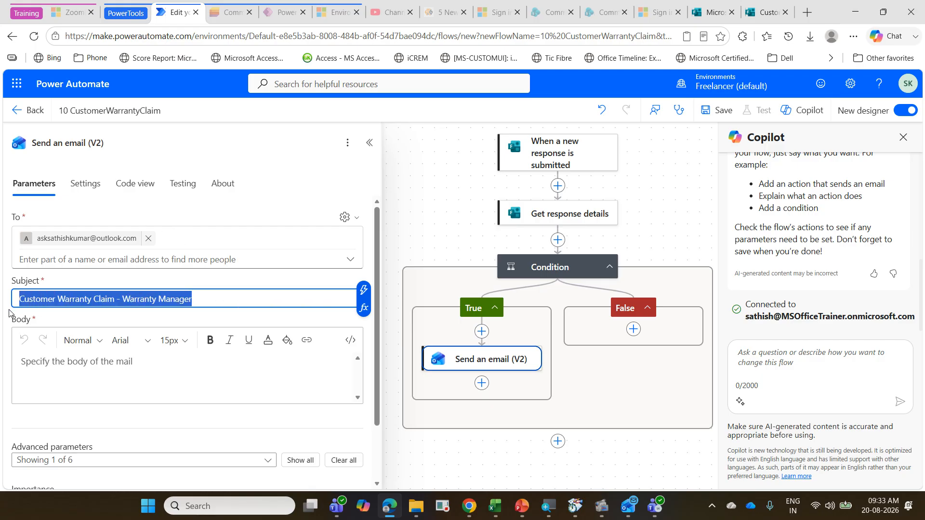
pyautogui.click(122, 368)
pyautogui.hotkey('ctrl', 'v')
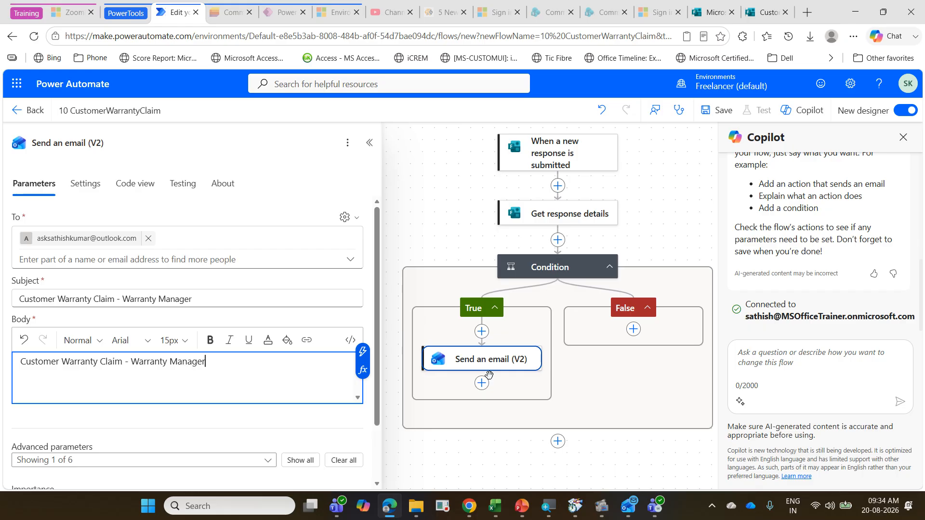
# Step: Check the claim conditions on the PowerPoint exercise slide and add a second Condition after the email action in the True branch
pyautogui.click(521, 506)
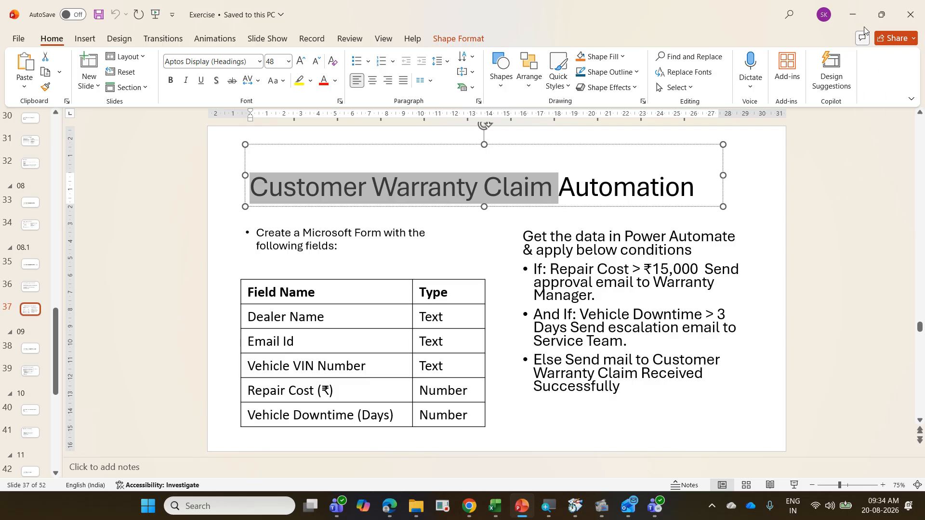
pyautogui.click(850, 17)
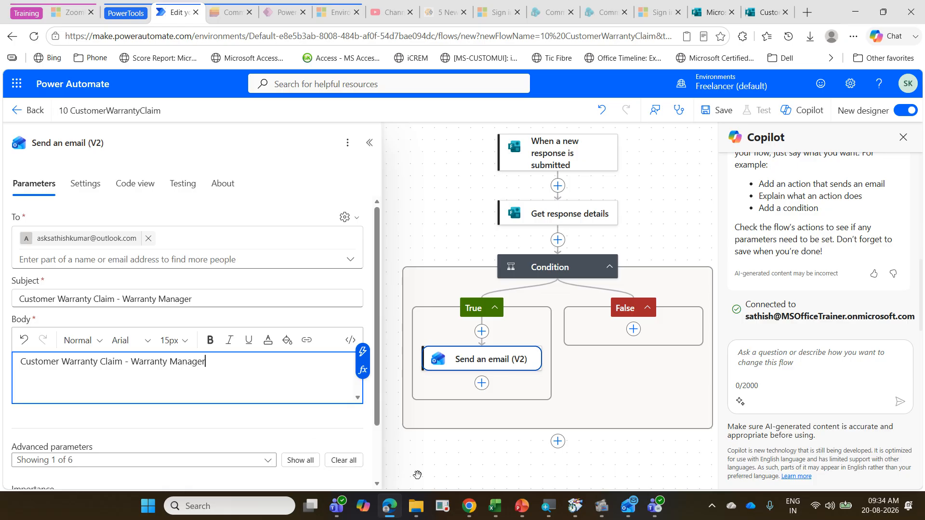
pyautogui.click(563, 419)
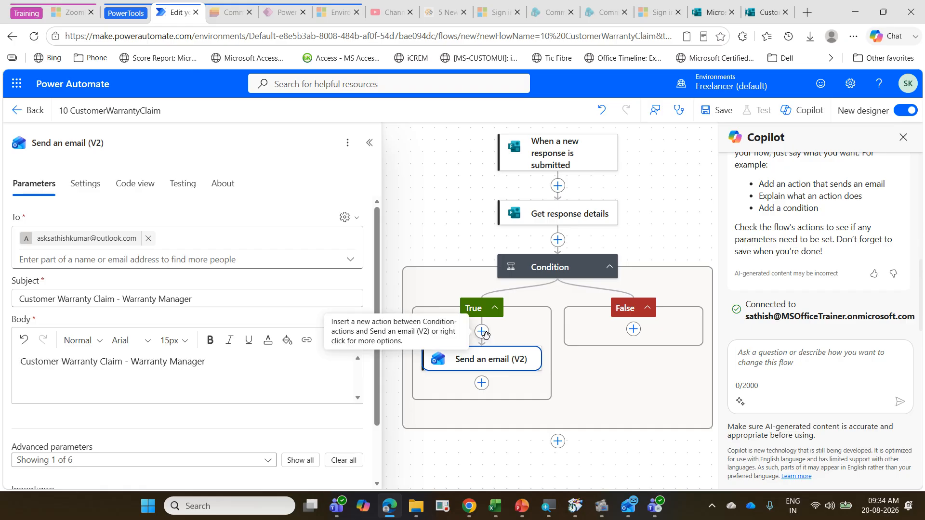
pyautogui.click(480, 384)
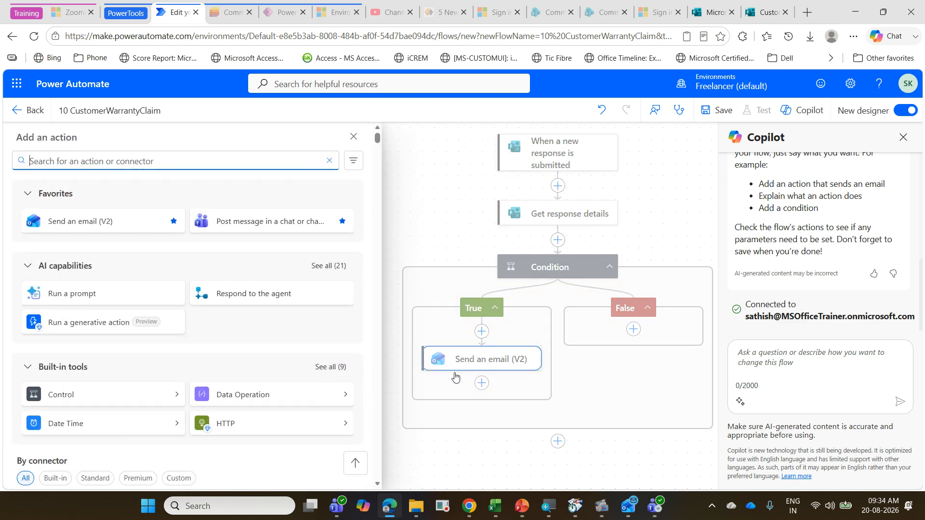
pyautogui.write('cont')
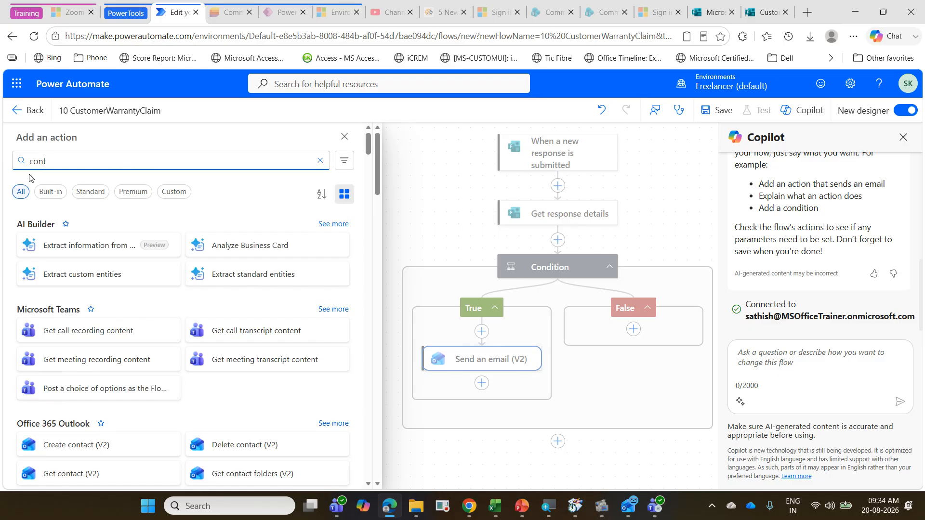
pyautogui.write('r')
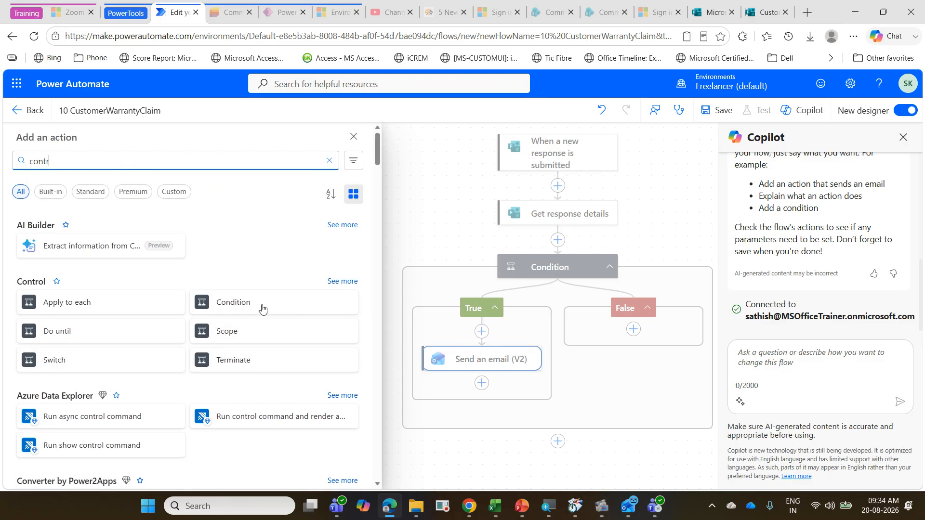
pyautogui.click(248, 310)
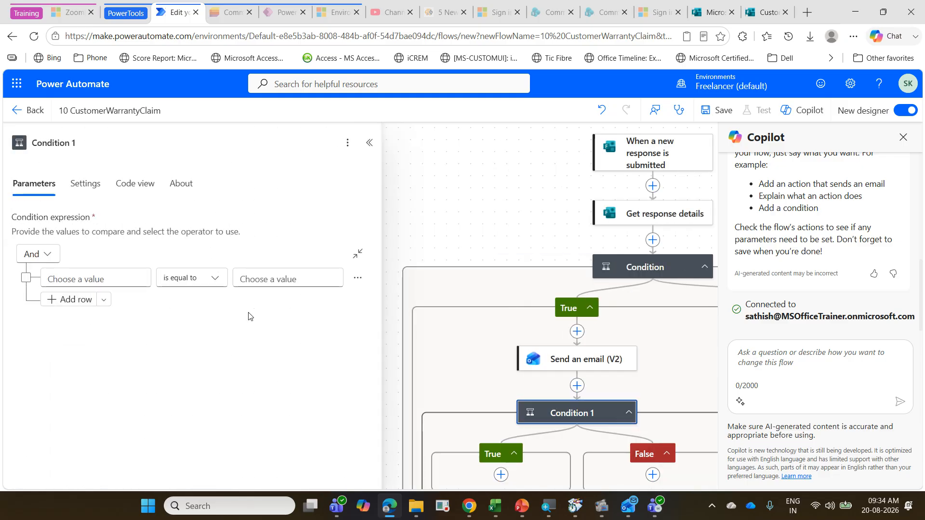
# Step: Set the nested condition's first value to an int() expression around the form's Vehicle Down Time response
pyautogui.click(68, 278)
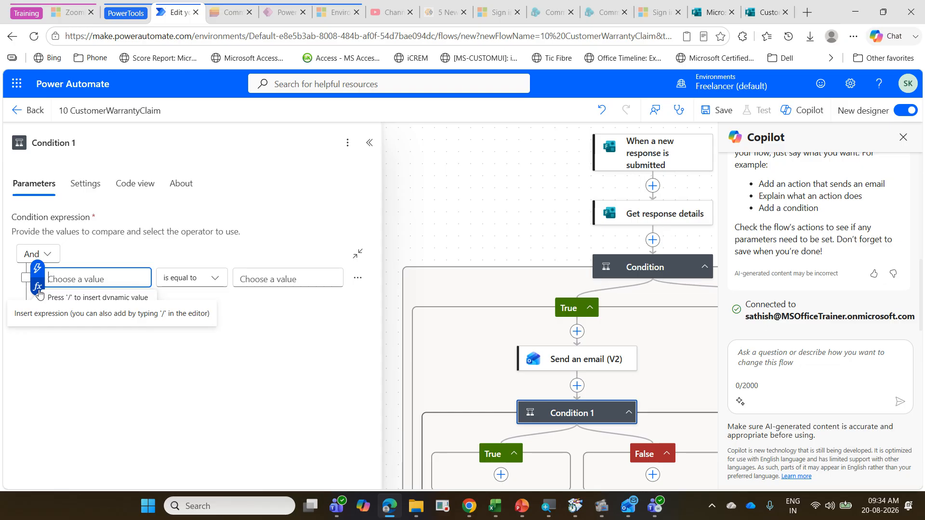
pyautogui.click(38, 287)
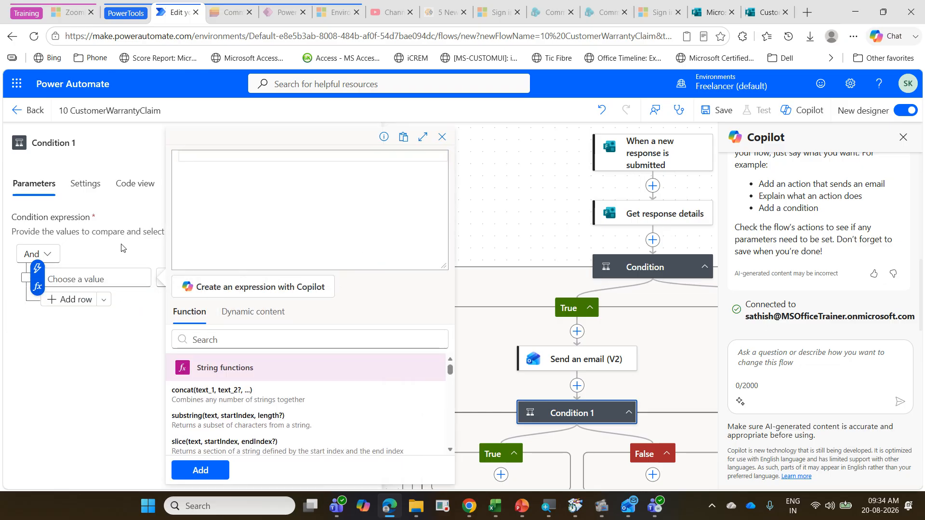
pyautogui.write('int(')
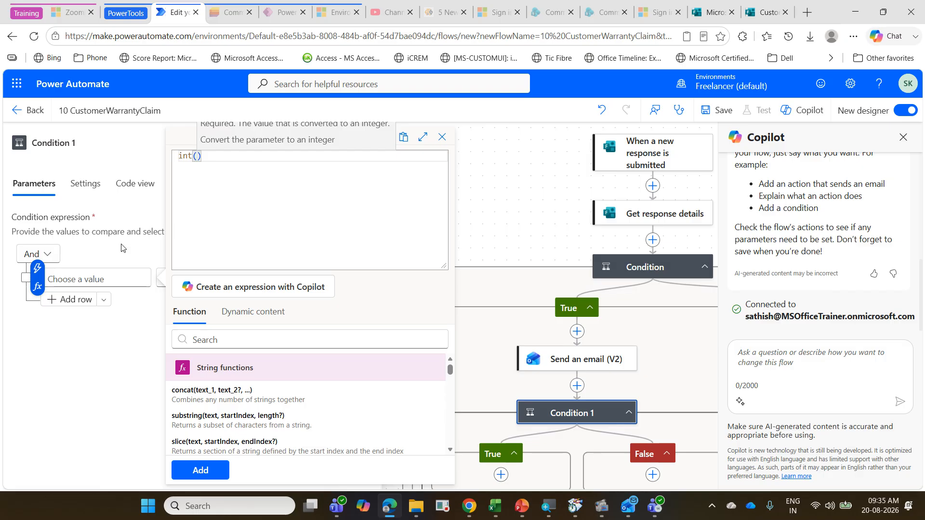
pyautogui.click(260, 312)
pyautogui.scroll(-2, 268, 409)
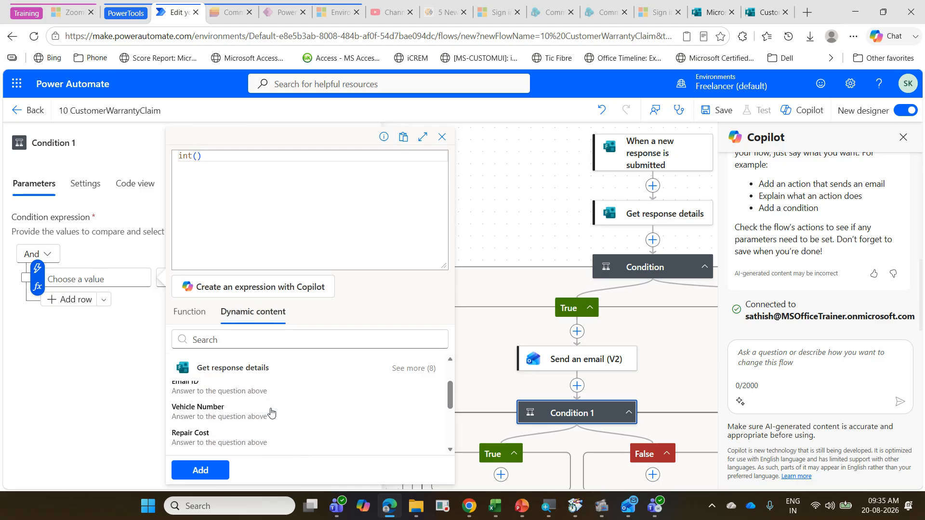
pyautogui.scroll(-3, 271, 412)
pyautogui.scroll(5, 271, 413)
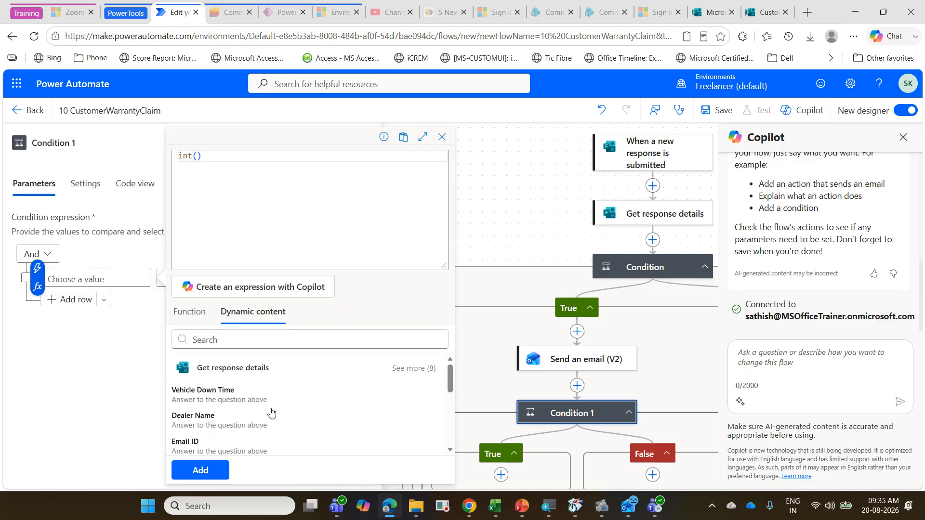
pyautogui.click(259, 394)
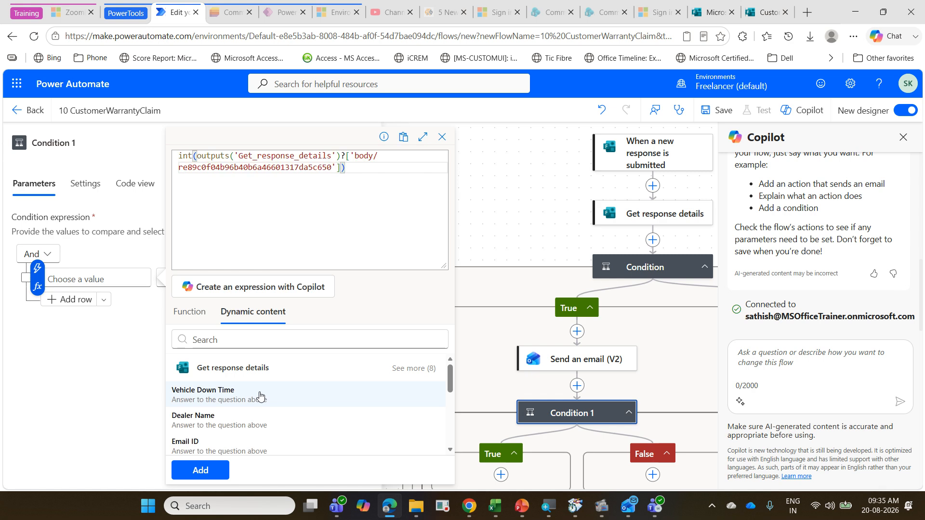
pyautogui.scroll(-2, 277, 412)
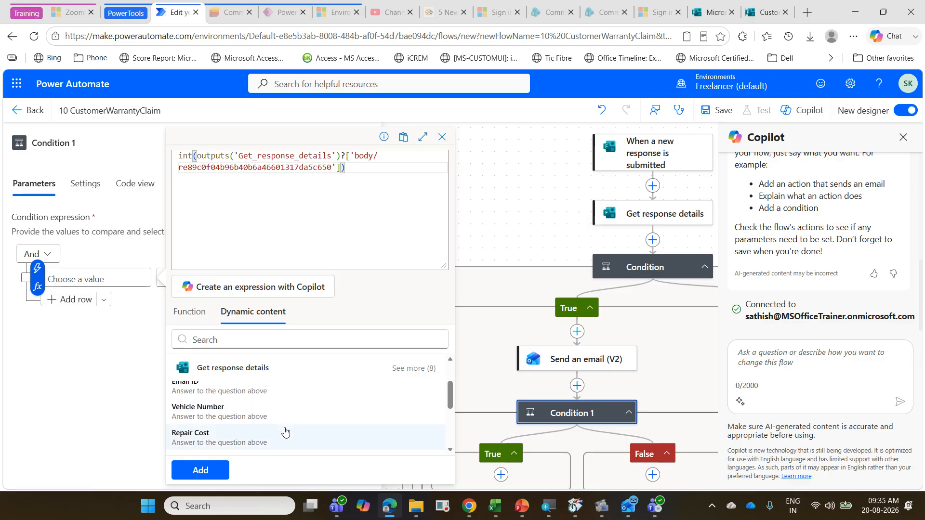
pyautogui.scroll(1, 285, 432)
pyautogui.scroll(-1, 285, 432)
pyautogui.scroll(3, 285, 432)
pyautogui.scroll(-3, 285, 433)
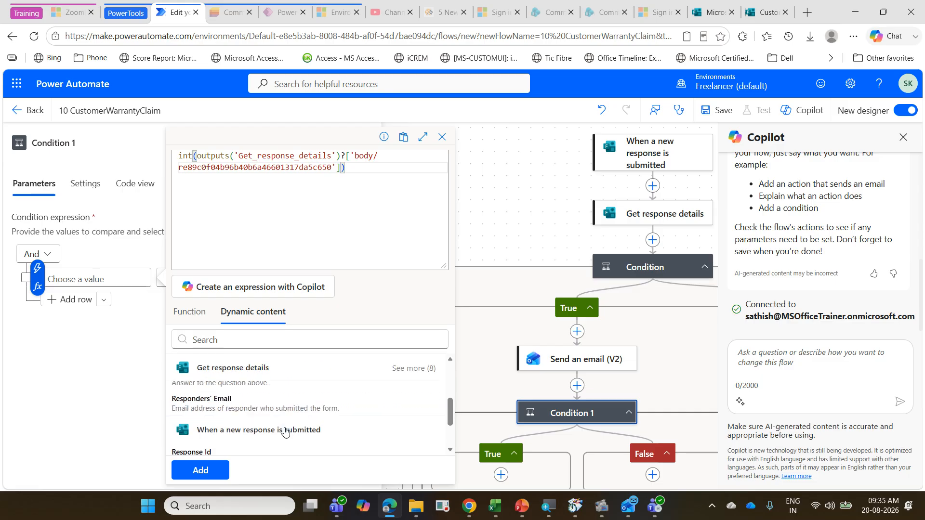
pyautogui.scroll(1, 285, 432)
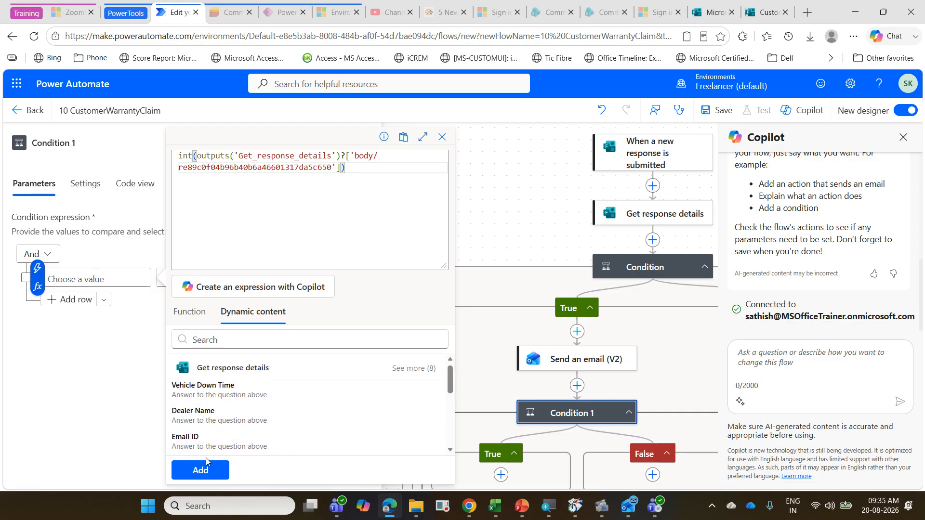
pyautogui.click(203, 475)
pyautogui.click(203, 474)
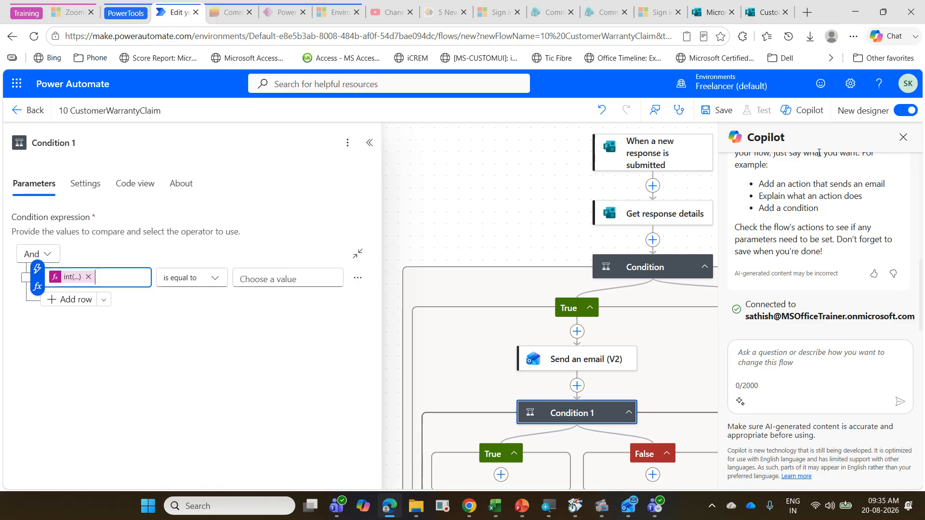
# Step: Close the Copilot pane and check the email rules on the PowerPoint exercise slide against the flow's branches
pyautogui.click(904, 137)
pyautogui.scroll(-1, 670, 234)
pyautogui.scroll(1, 670, 234)
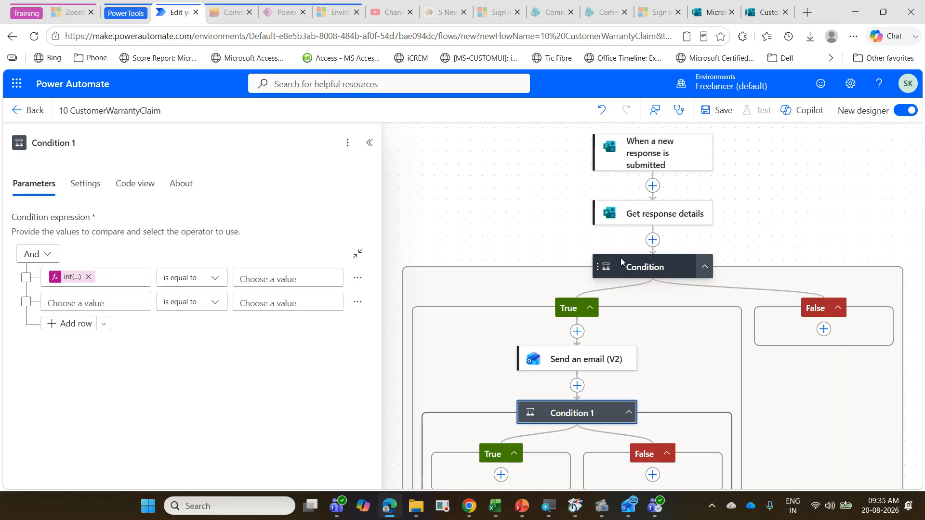
pyautogui.scroll(-1, 621, 260)
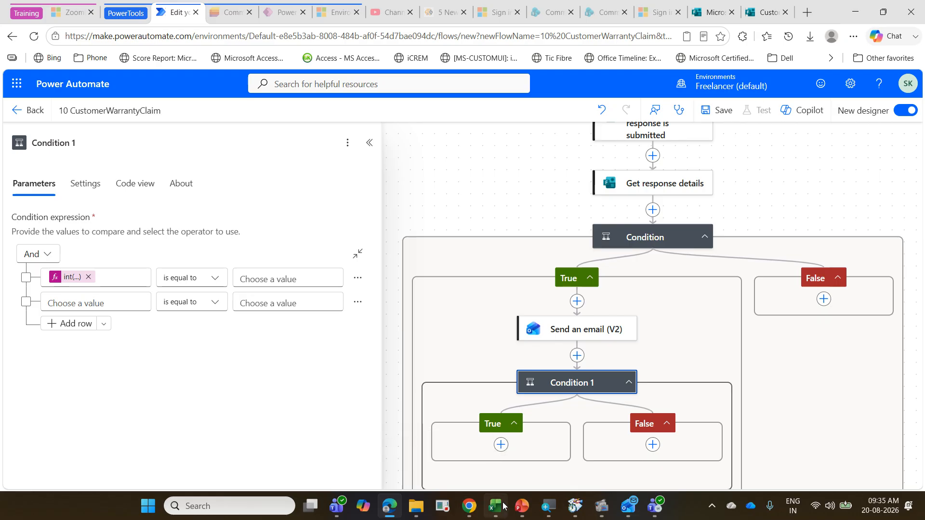
pyautogui.click(520, 507)
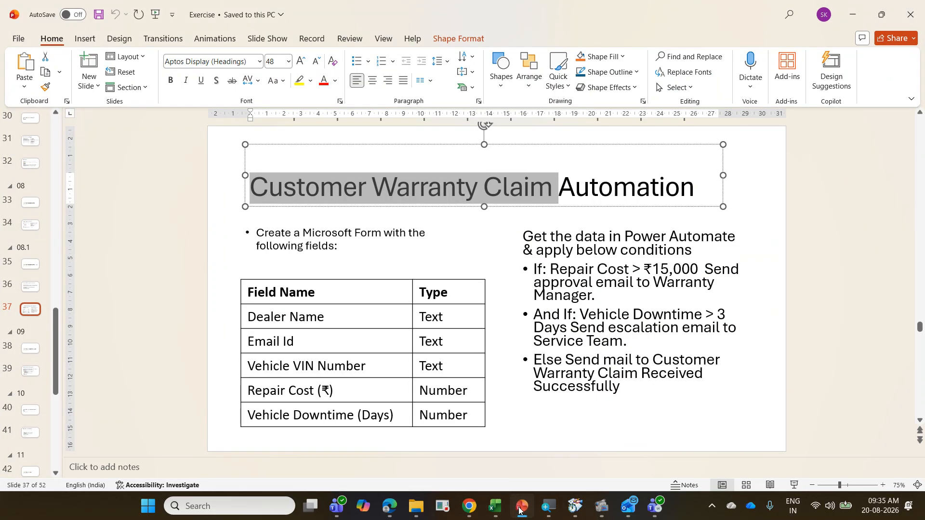
pyautogui.click(521, 507)
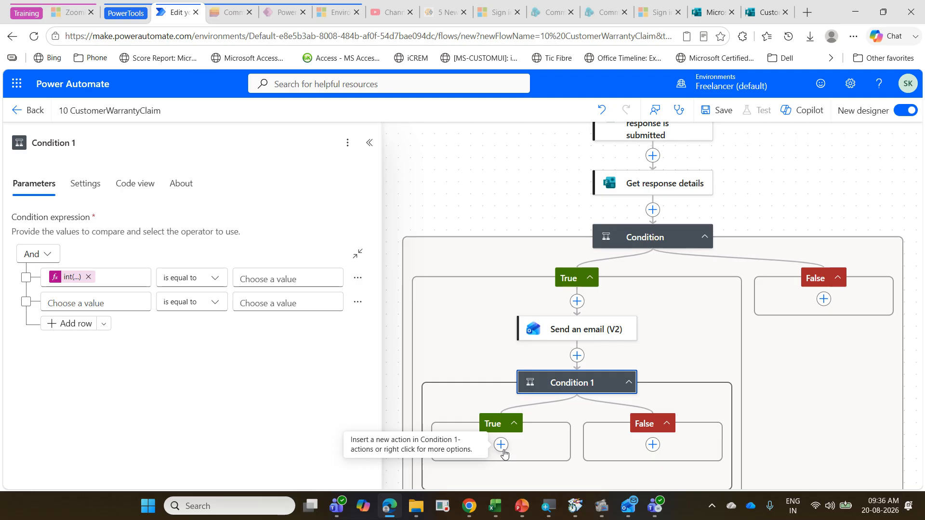
# Step: Add a Send an email (V2) action to the nested condition's True branch and enter the recipient's email address
pyautogui.scroll(-1, 504, 453)
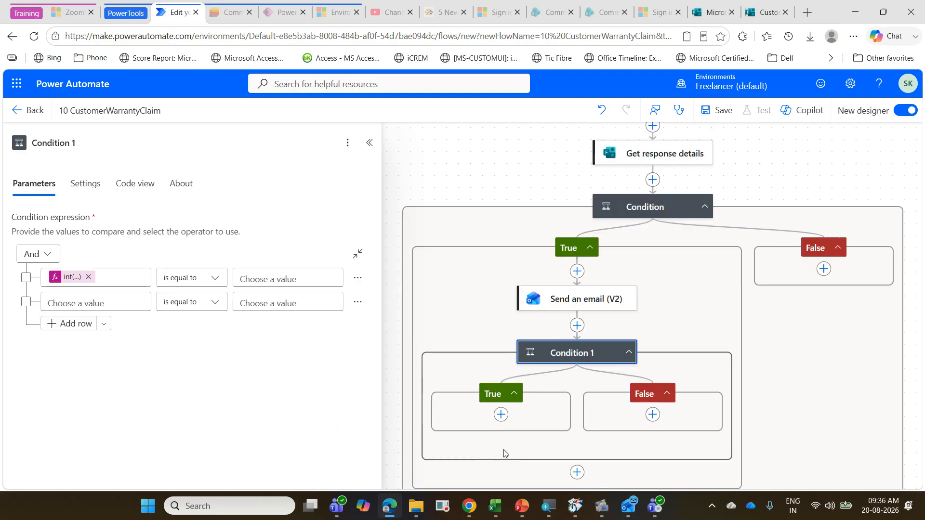
pyautogui.click(504, 416)
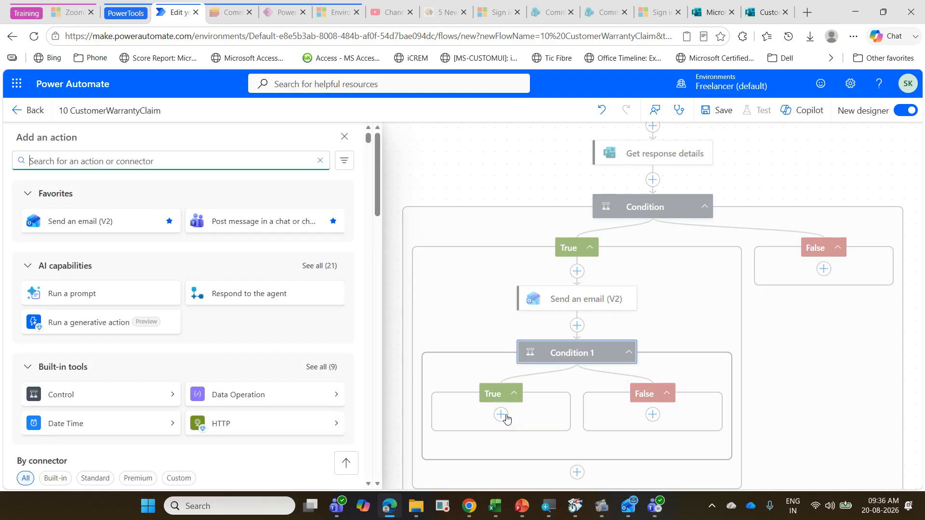
pyautogui.click(119, 219)
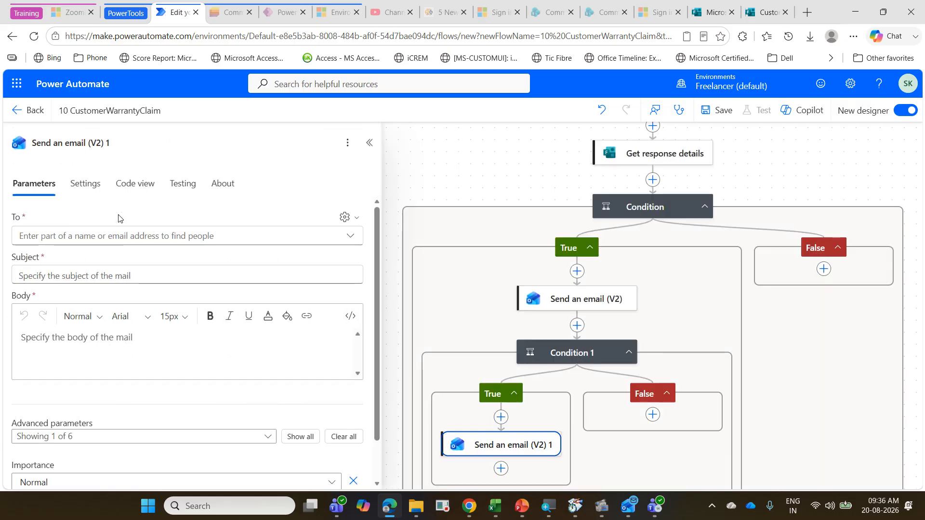
pyautogui.click(144, 237)
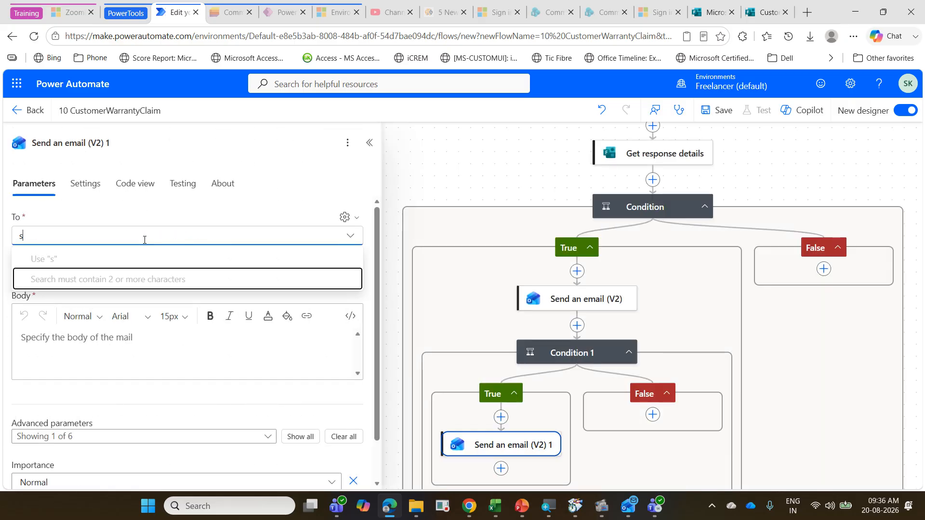
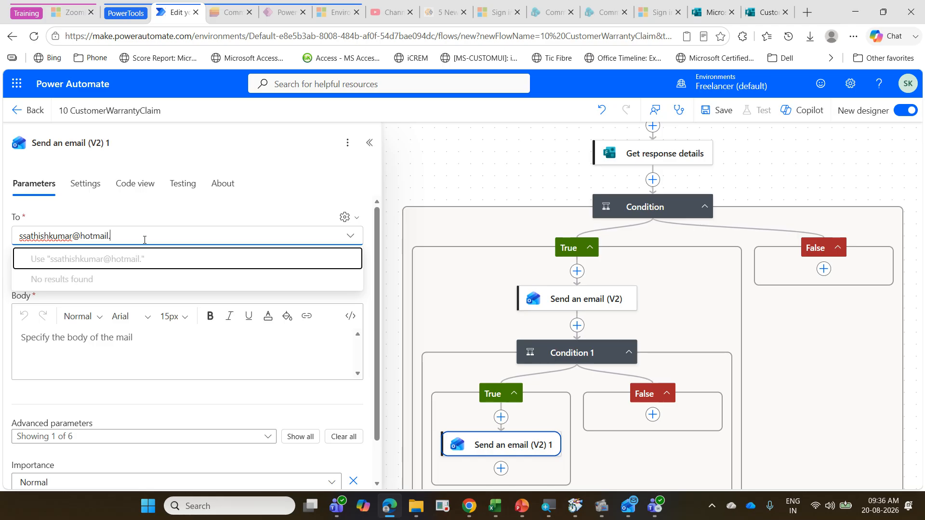
pyautogui.click(136, 352)
# Step: Set both the subject and the body of the nested condition's email to "Service Team"
pyautogui.click(97, 297)
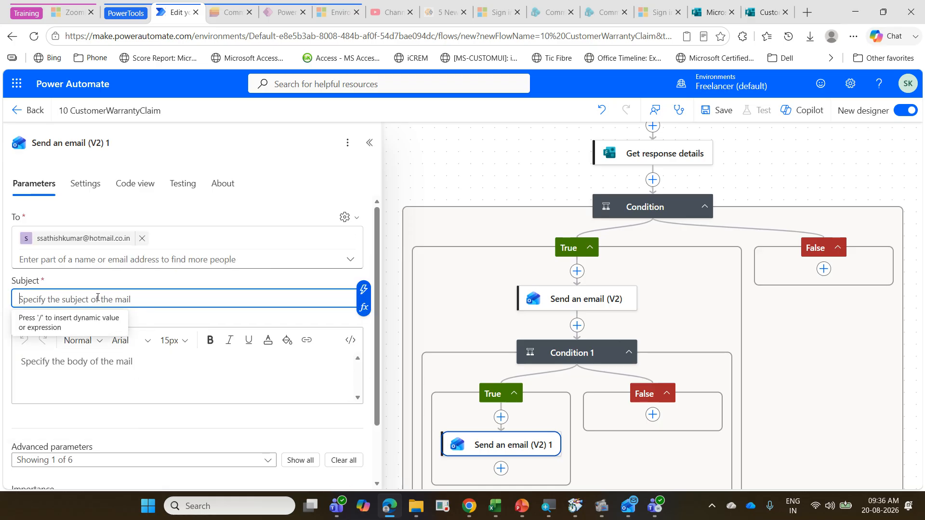
pyautogui.write('Servic')
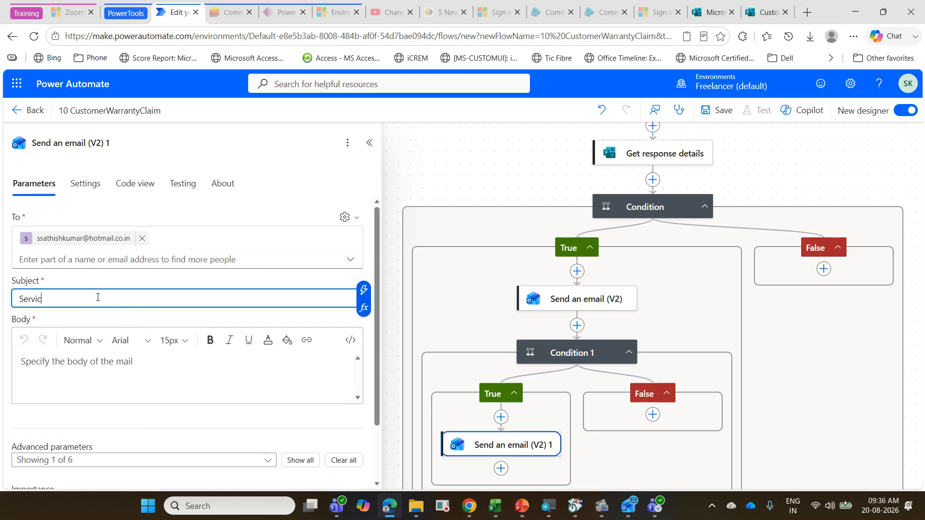
pyautogui.write('e Team')
pyautogui.click(86, 359)
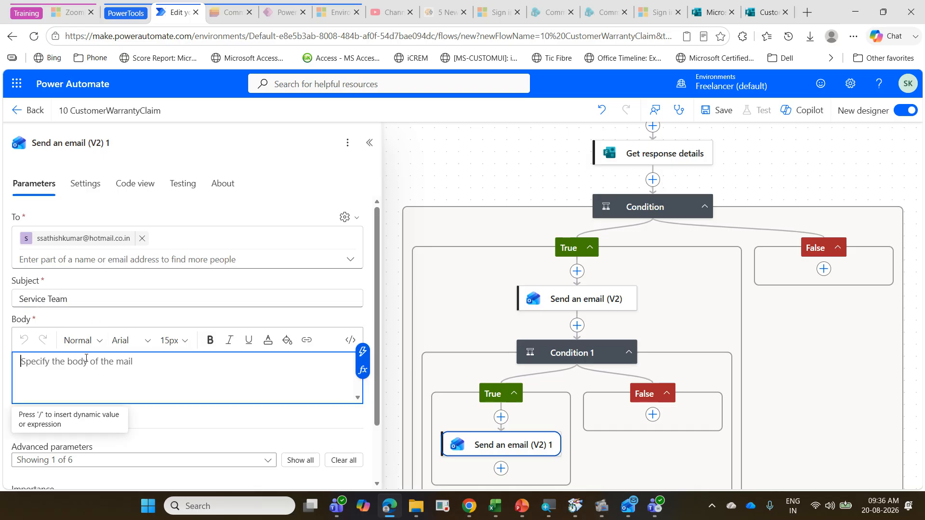
pyautogui.write('Servi')
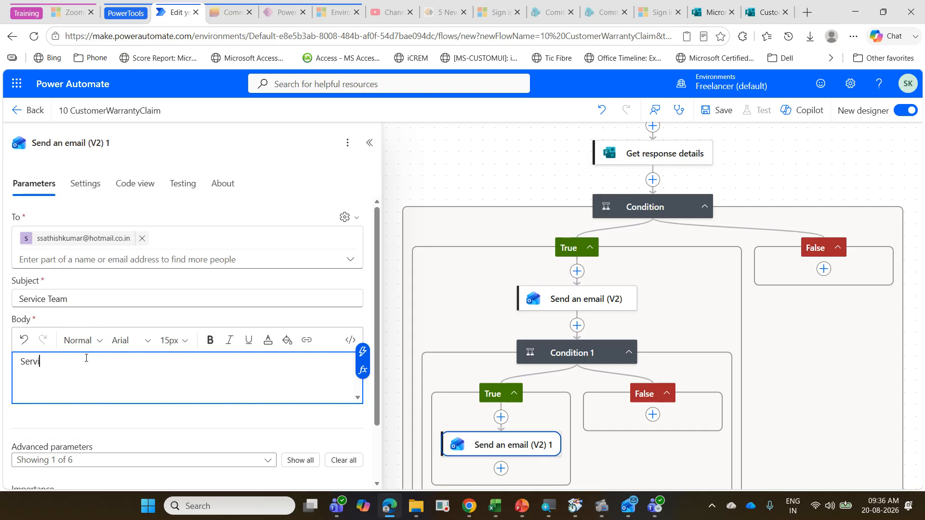
pyautogui.write('ce Team')
# Step: Review the Else rule on the PowerPoint exercise slide and compare it with the flow's False branches
pyautogui.click(525, 504)
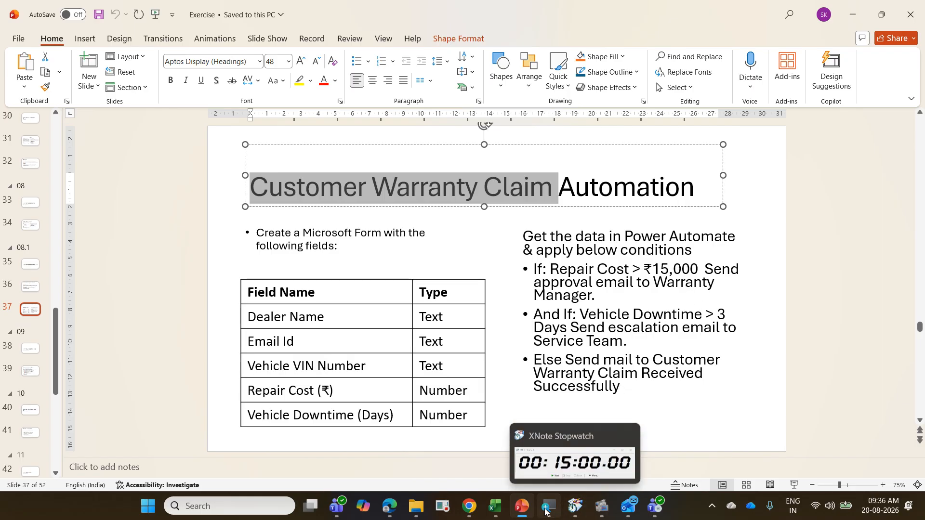
pyautogui.moveTo(487, 505)
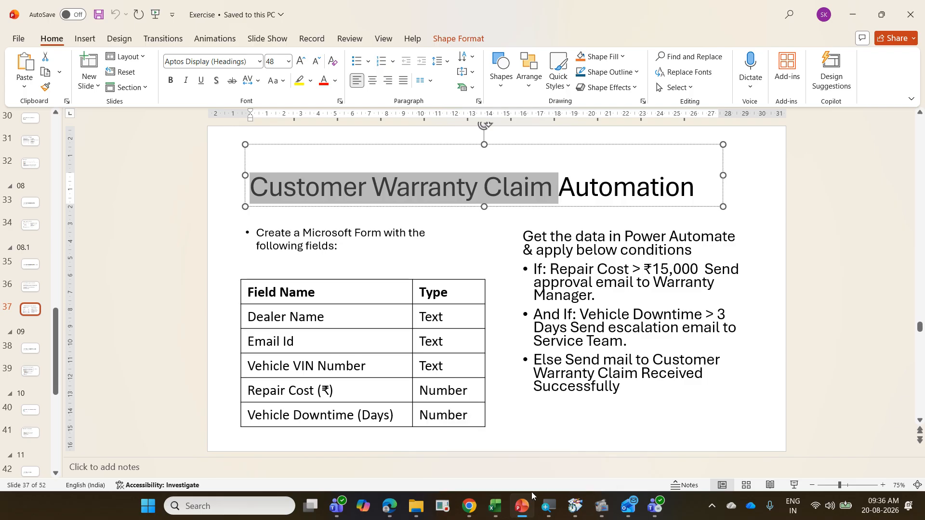
pyautogui.click(387, 507)
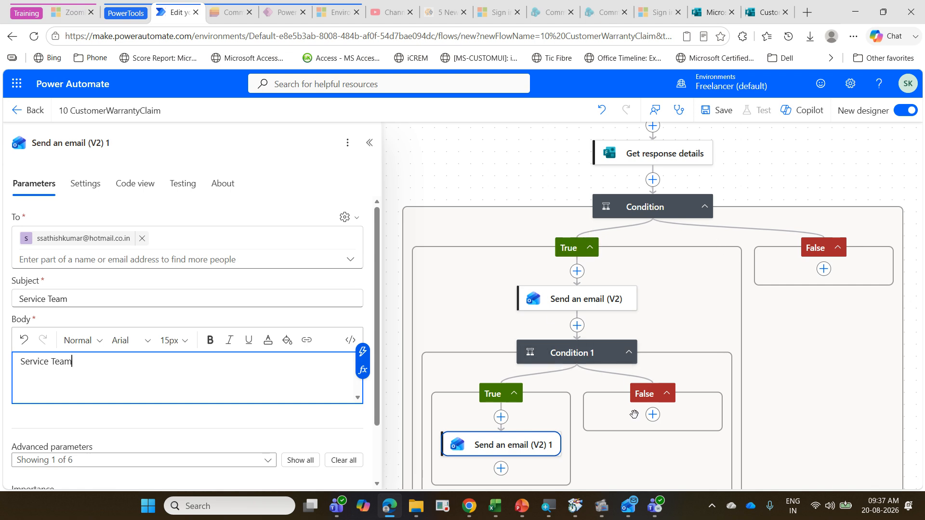
pyautogui.click(523, 507)
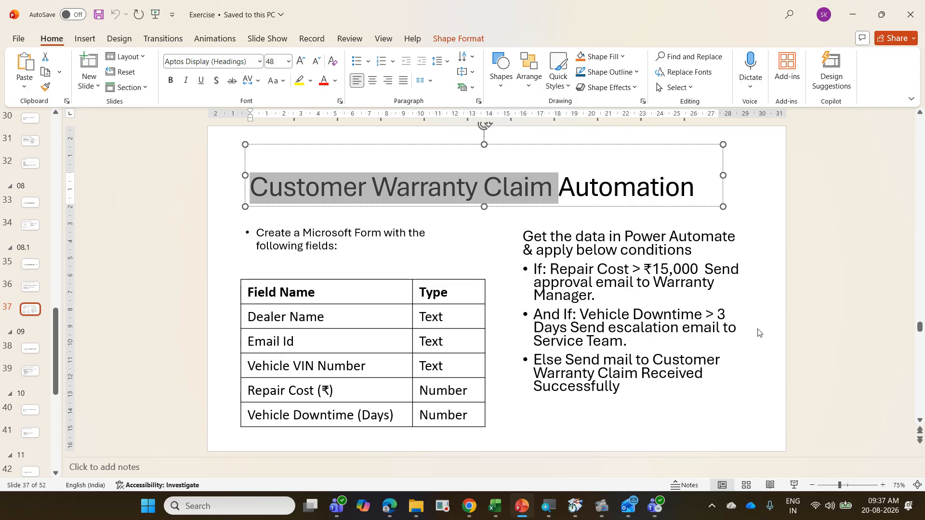
pyautogui.click(390, 506)
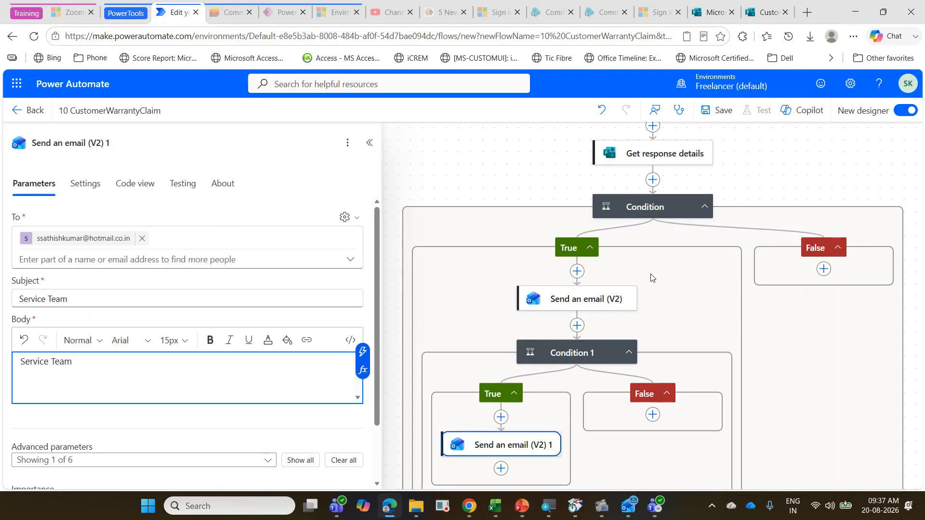
# Step: Add a Send an email (V2) action to the outer condition's False branch, with the form's Email ID dynamic content as its recipient
pyautogui.click(824, 270)
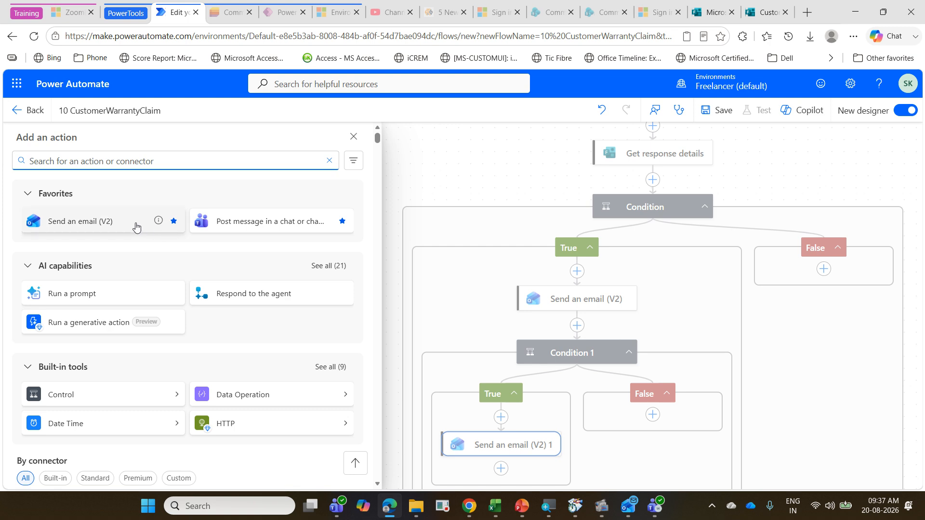
pyautogui.click(136, 226)
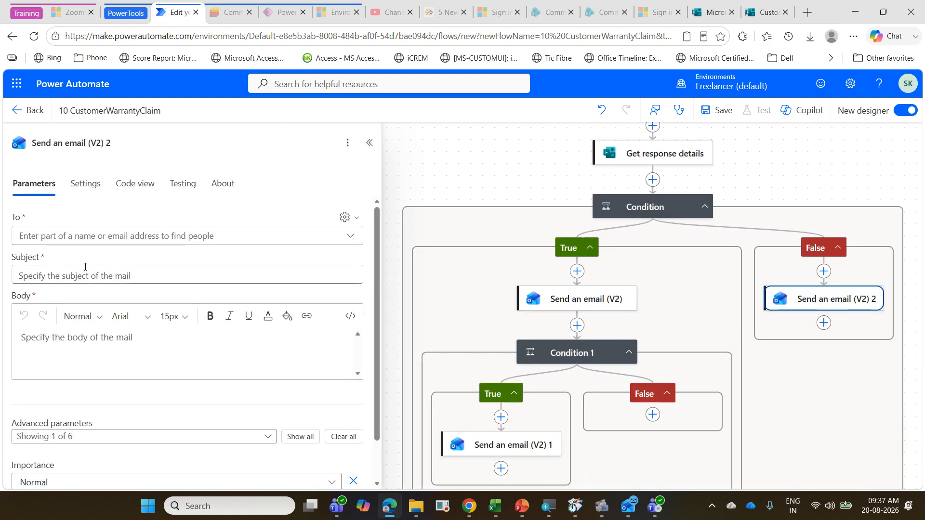
pyautogui.click(28, 236)
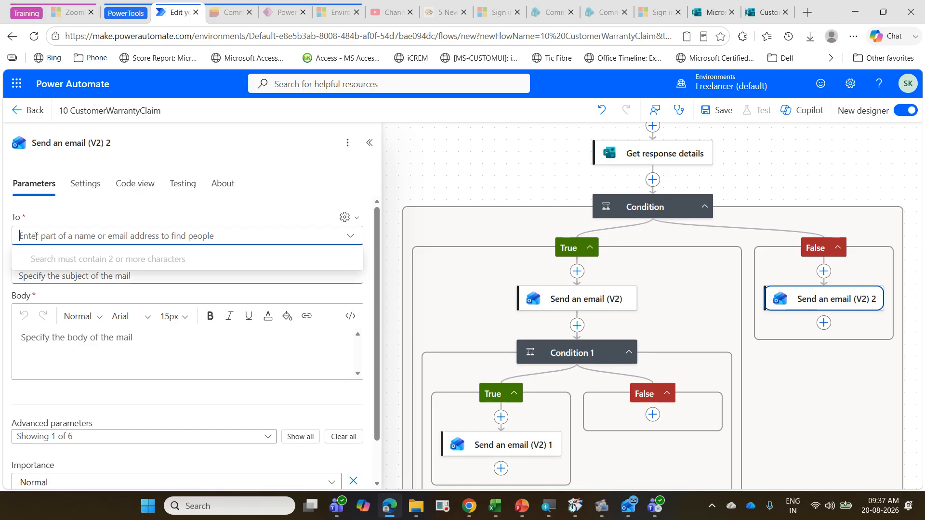
pyautogui.click(357, 218)
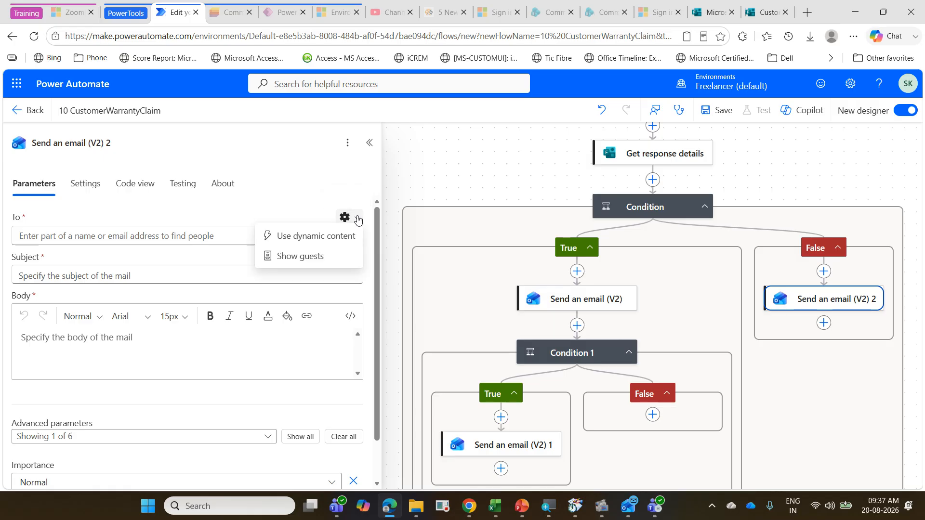
pyautogui.click(343, 239)
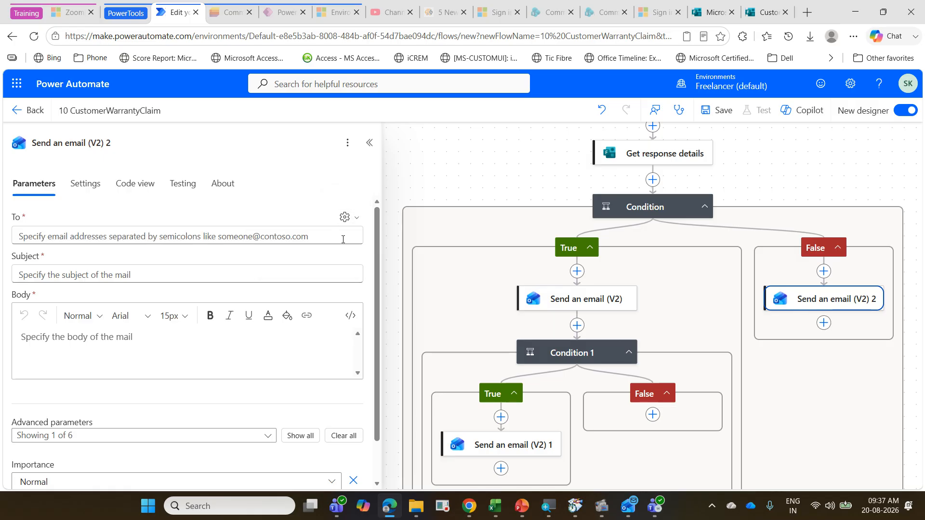
pyautogui.click(268, 240)
pyautogui.click(369, 230)
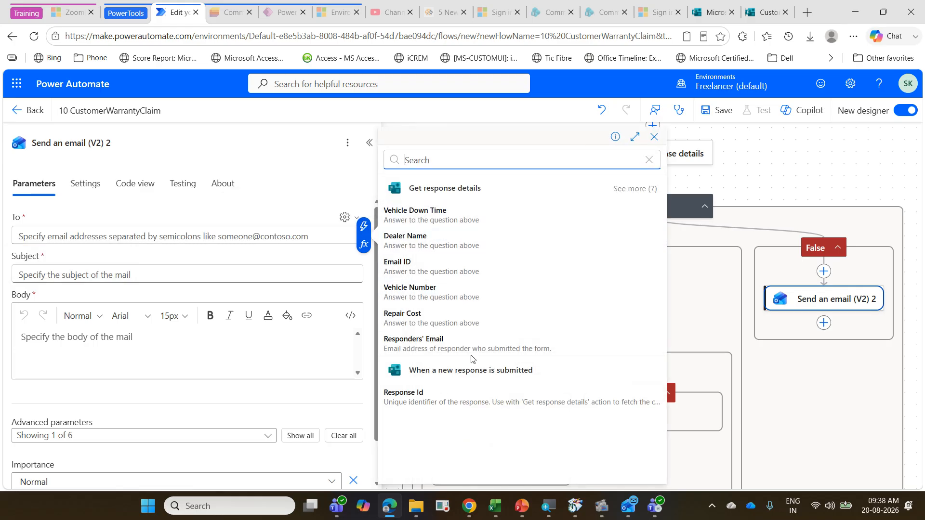
pyautogui.click(496, 273)
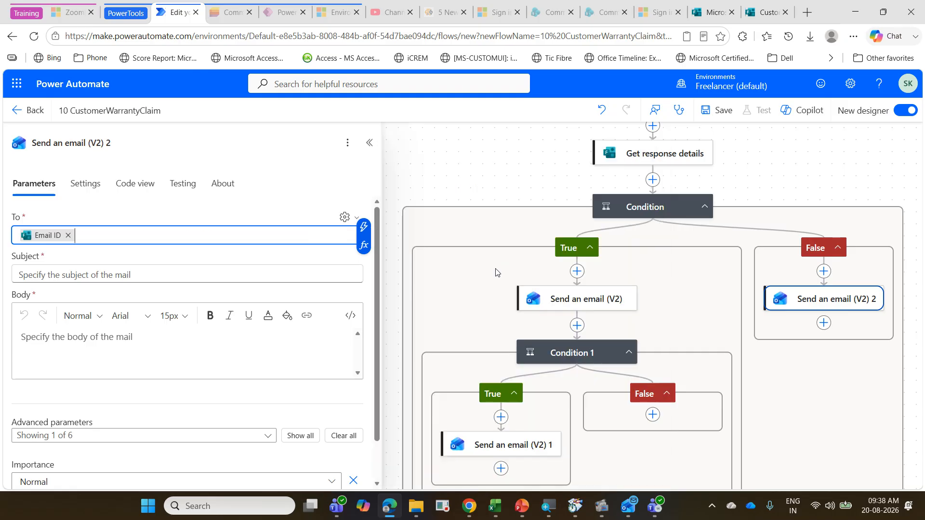
# Step: Set that email's subject and body to "Customer Warranty Claim Received Successfully", copied from the PowerPoint exercise slide, and save the flow
pyautogui.click(162, 274)
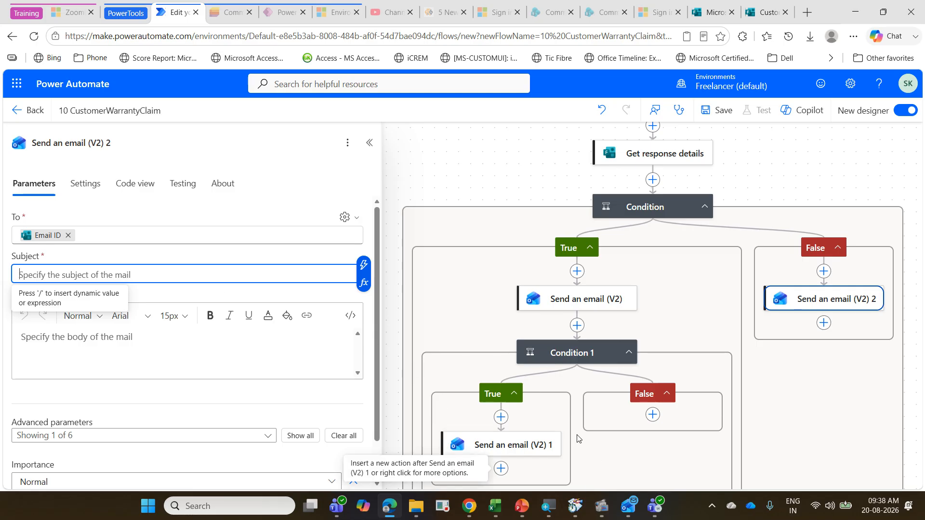
pyautogui.click(521, 507)
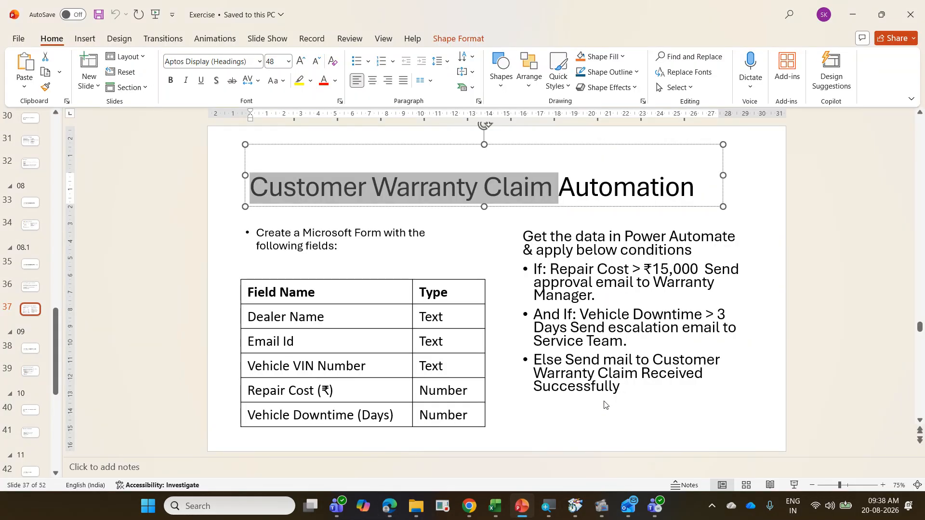
pyautogui.moveTo(650, 359); pyautogui.dragTo(660, 394)
pyautogui.hotkey('ctrl', 'c')
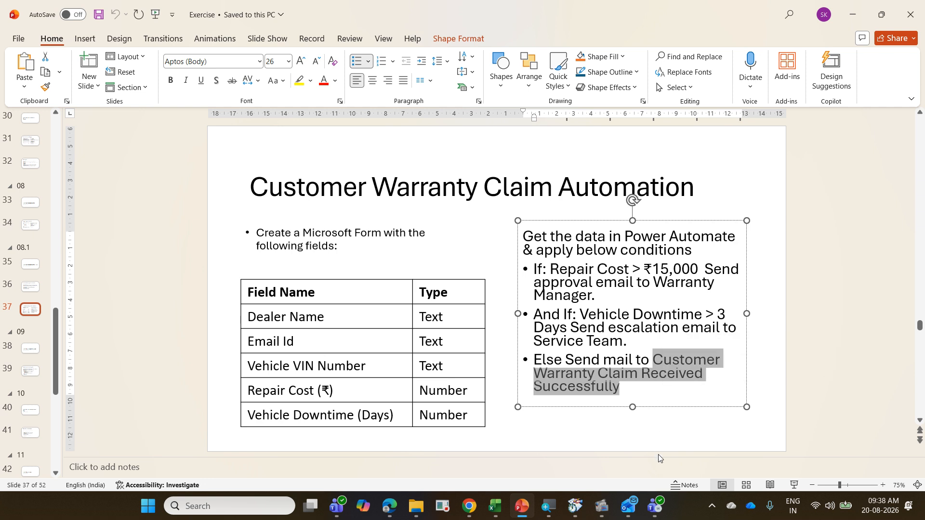
pyautogui.click(389, 506)
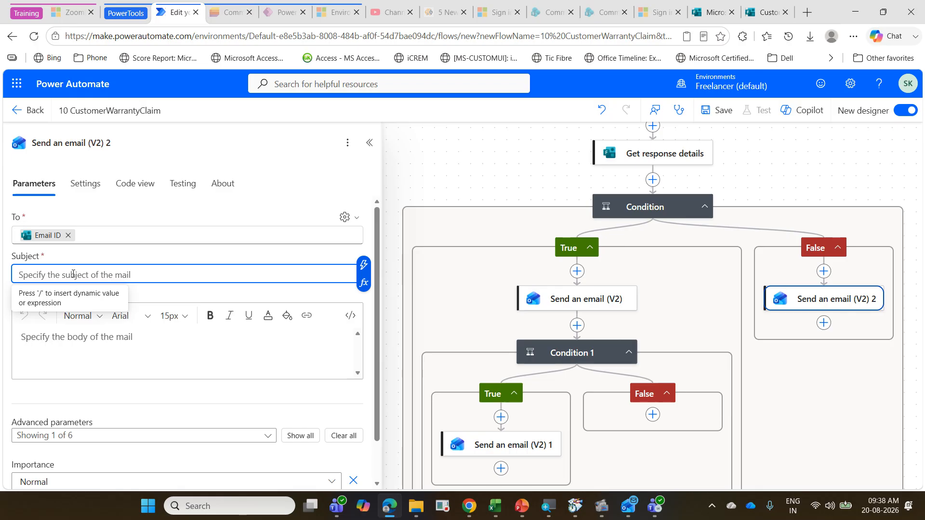
pyautogui.hotkey('ctrl', 'v')
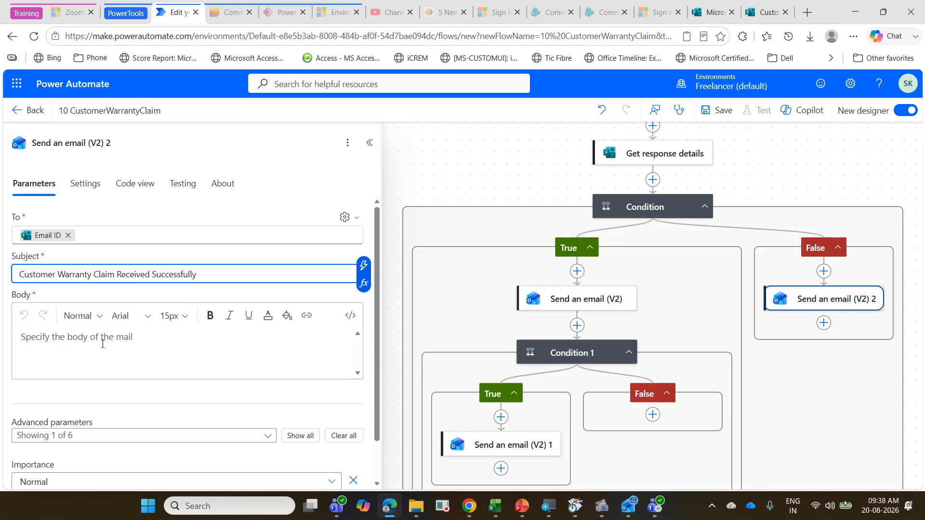
pyautogui.click(104, 344)
pyautogui.hotkey('ctrl', 'v')
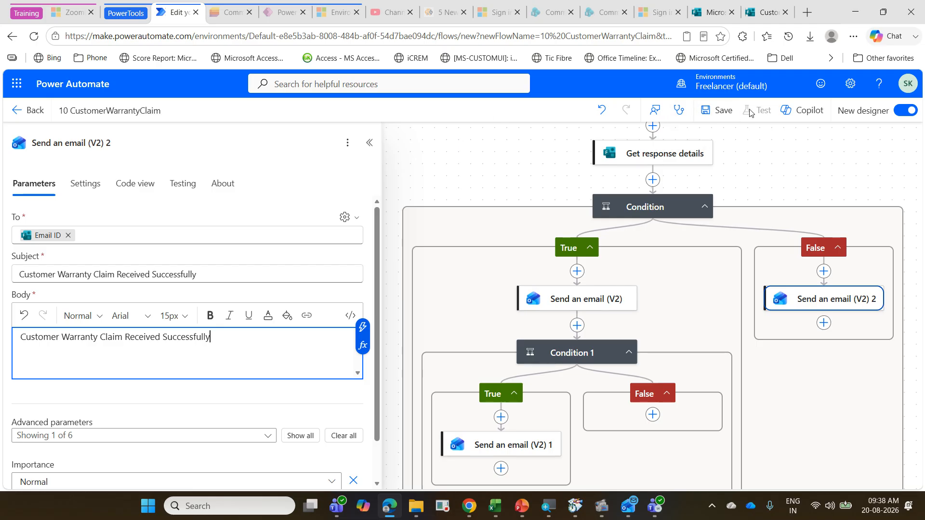
pyautogui.click(724, 111)
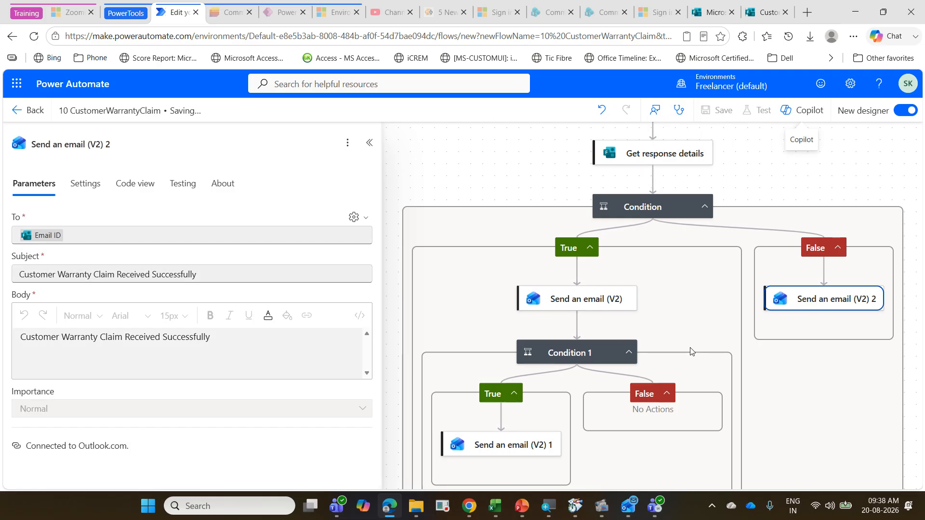
pyautogui.click(613, 347)
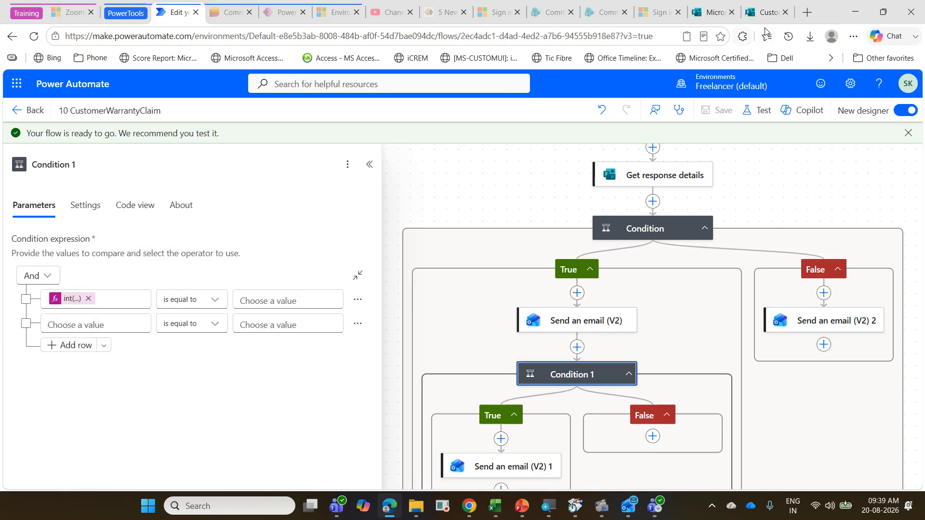
# Step: Open the Customer Warranty Claim form that has the Dealer Name question from the Microsoft Forms list and preview it
pyautogui.click(766, 15)
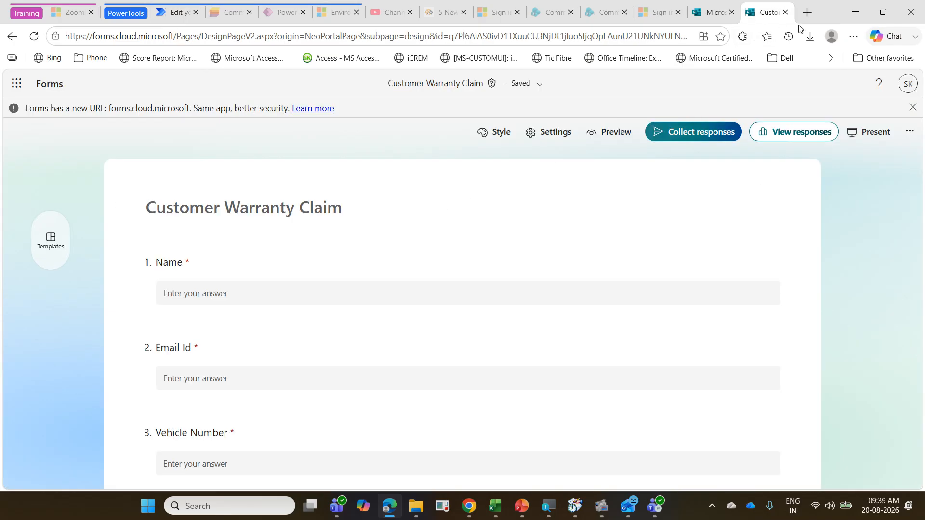
pyautogui.click(717, 13)
pyautogui.scroll(-4, 379, 333)
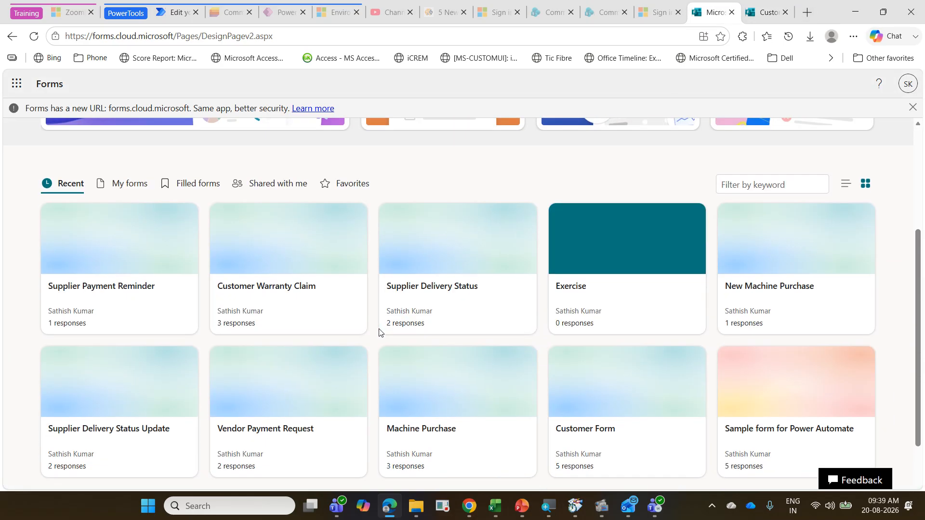
pyautogui.click(316, 302)
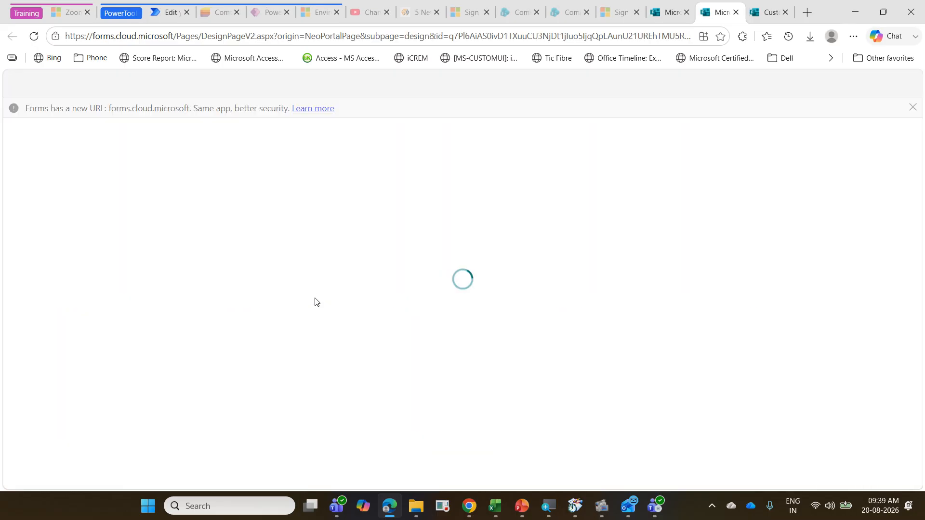
pyautogui.scroll(-3, 316, 302)
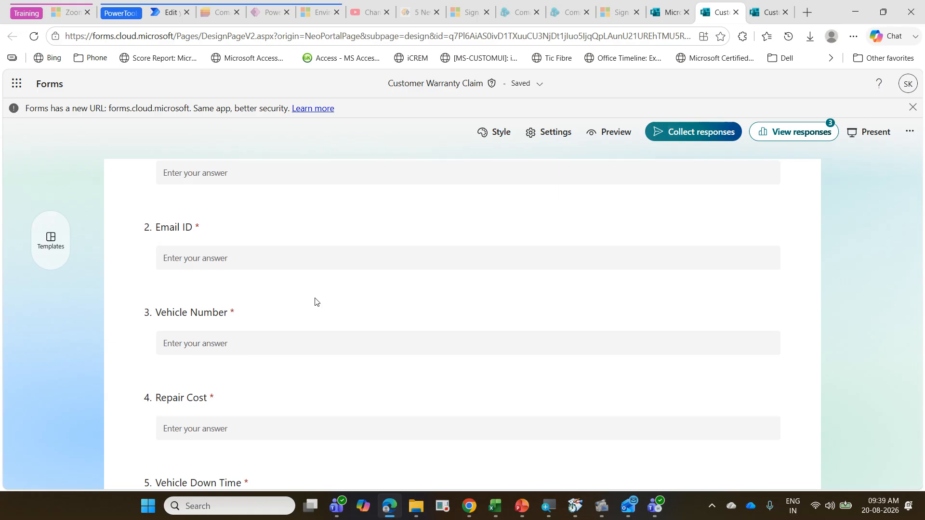
pyautogui.scroll(1, 316, 302)
pyautogui.click(256, 236)
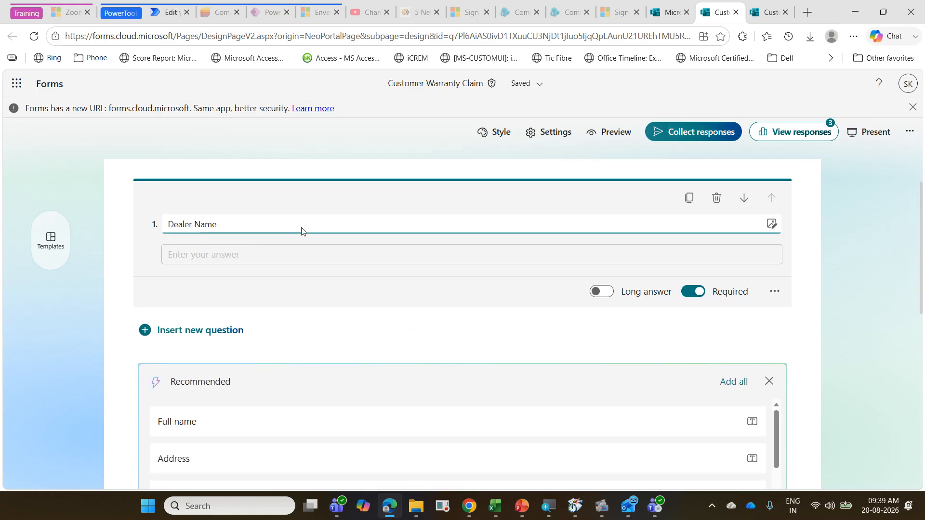
pyautogui.click(609, 132)
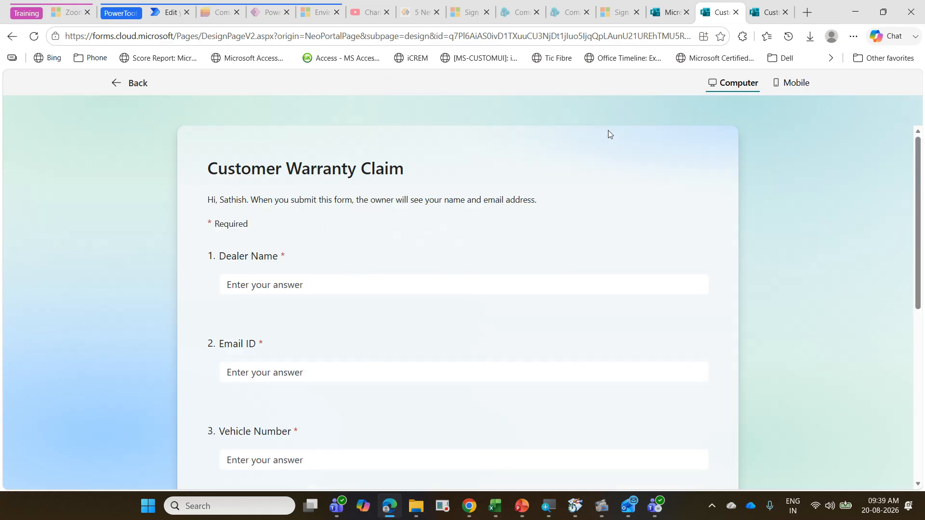
# Step: Enter QWERTY as the Dealer Name and fill in the Email ID with the test email address
pyautogui.click(302, 275)
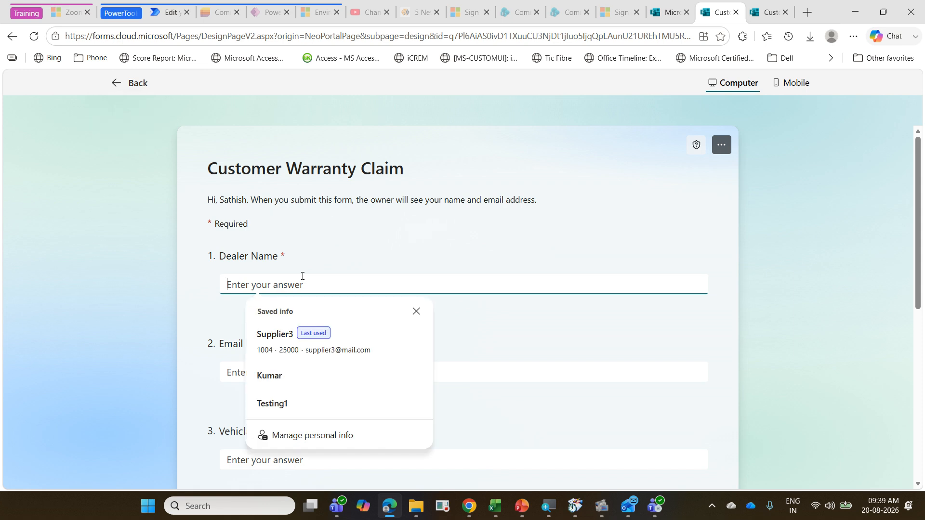
pyautogui.write('QWERTY')
pyautogui.click(295, 374)
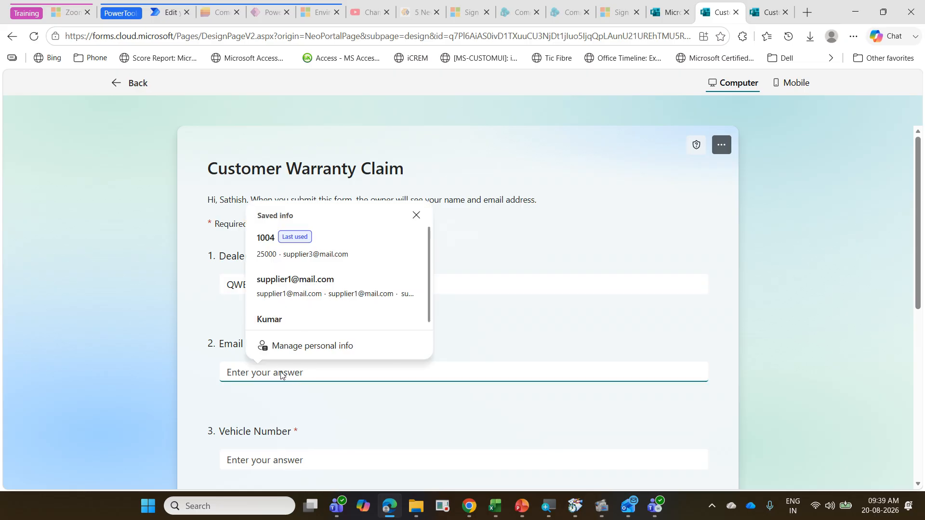
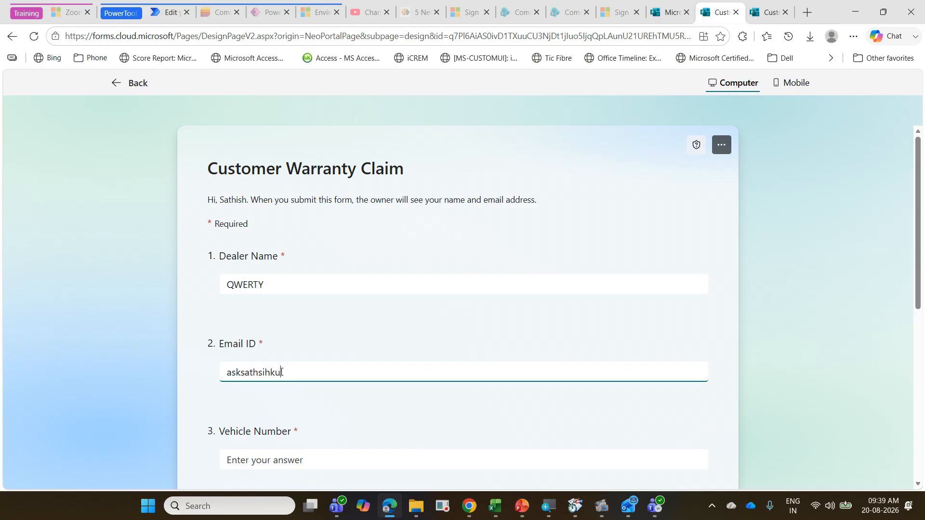
pyautogui.hotkey('shift', 'Left')
pyautogui.hotkey('shift', 'Left')
pyautogui.hotkey('shift', 'Left')
pyautogui.hotkey('shift', 'Left')
pyautogui.hotkey('shift', 'Left')
pyautogui.hotkey('shift', 'Left')
pyautogui.hotkey('shift', 'Left')
pyautogui.hotkey('shift', 'Left')
pyautogui.hotkey('shift', 'Left')
pyautogui.hotkey('shift', 'Left')
pyautogui.hotkey('shift', 'Left')
pyautogui.hotkey('shift', 'Left')
pyautogui.hotkey('shift', 'Left')
pyautogui.hotkey('shift', 'Left')
pyautogui.hotkey('shift', 'Left')
pyautogui.hotkey('shift', 'Left')
pyautogui.hotkey('shift', 'Left')
pyautogui.hotkey('shift', 'Left')
pyautogui.hotkey('shift', 'Left')
pyautogui.hotkey('shift', 'Left')
pyautogui.press('Right')
pyautogui.press('BackSpace')
pyautogui.press('BackSpace')
pyautogui.write('is')
pyautogui.moveTo(355, 371); pyautogui.dragTo(146, 372)
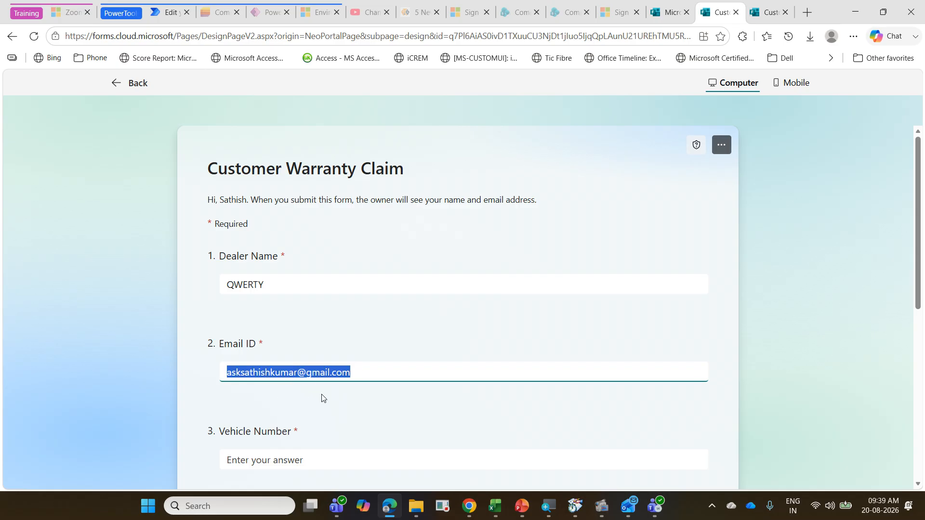
# Step: Fill in the form with Vehicle Number 1234, Repair Cost 25000 and Vehicle Down Time 5
pyautogui.scroll(-3, 331, 403)
pyautogui.scroll(-1, 331, 403)
pyautogui.click(284, 276)
pyautogui.write('1234')
pyautogui.click(317, 368)
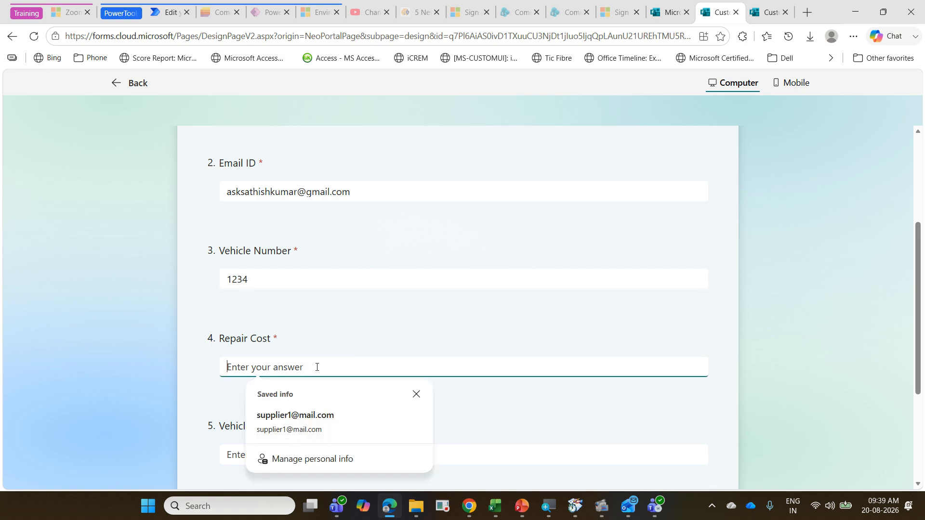
pyautogui.write('250')
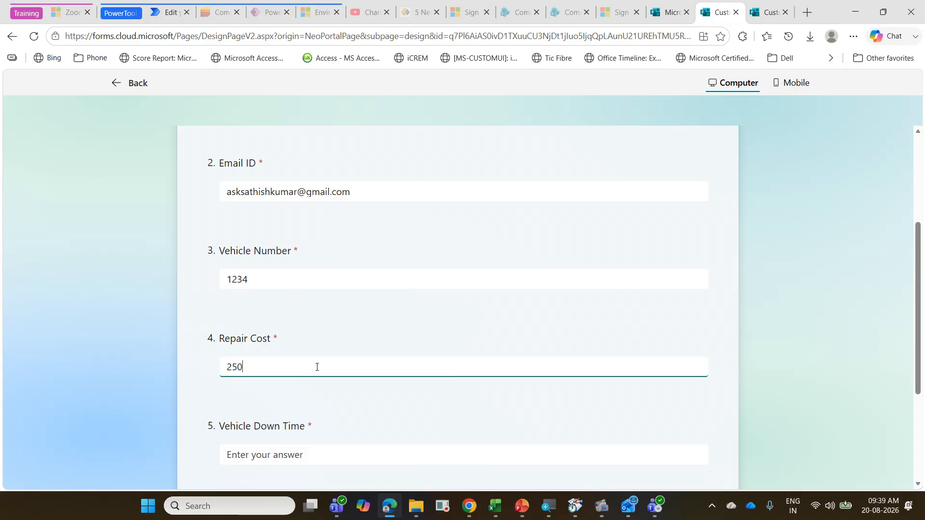
pyautogui.write('00')
pyautogui.click(291, 455)
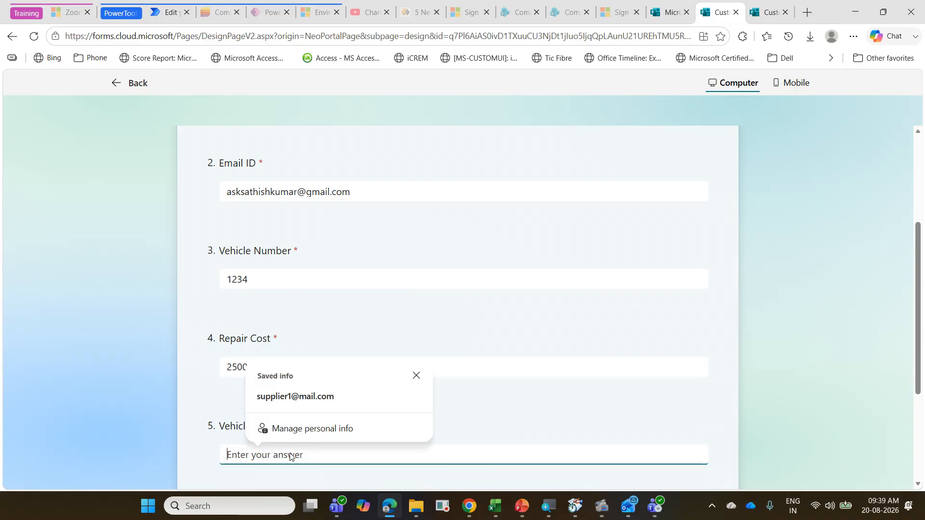
pyautogui.write('5')
pyautogui.click(733, 375)
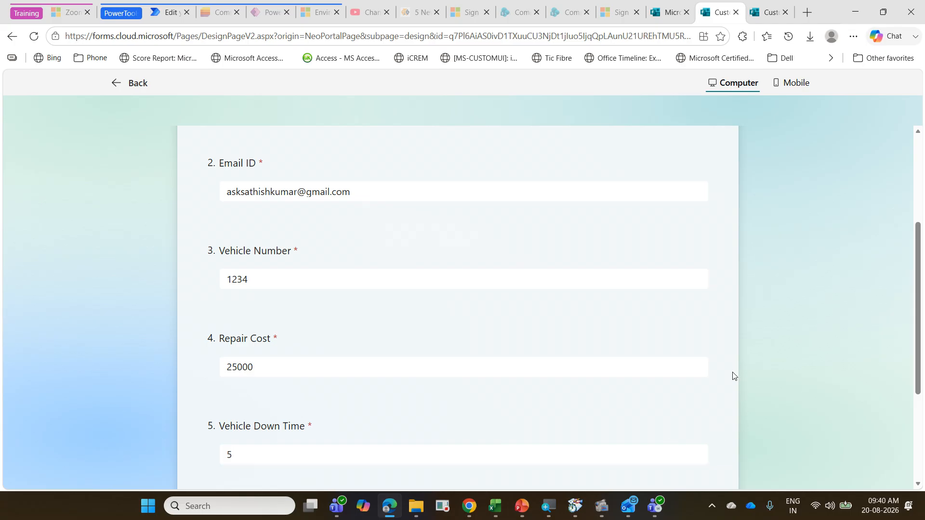
# Step: Return to the 10 CustomerWarrantyClaim flow, save it and start a manual test
pyautogui.click(163, 21)
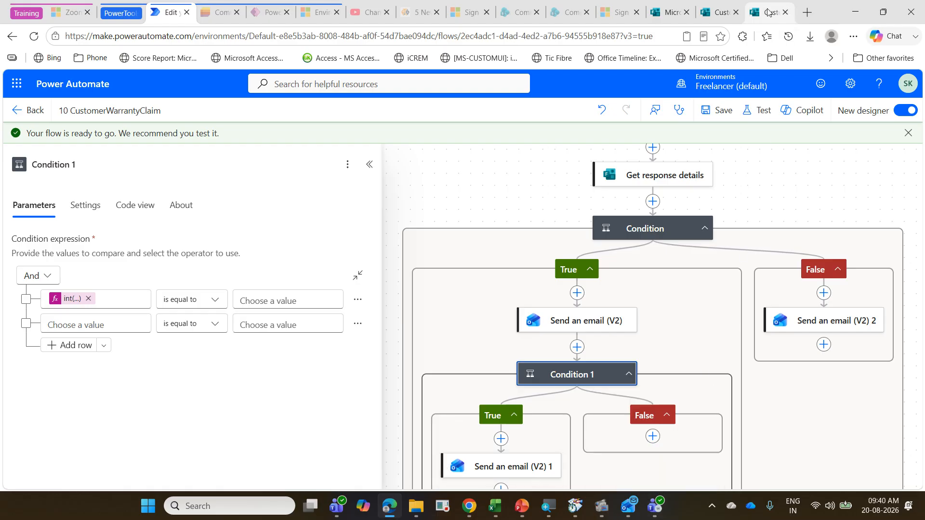
pyautogui.click(723, 13)
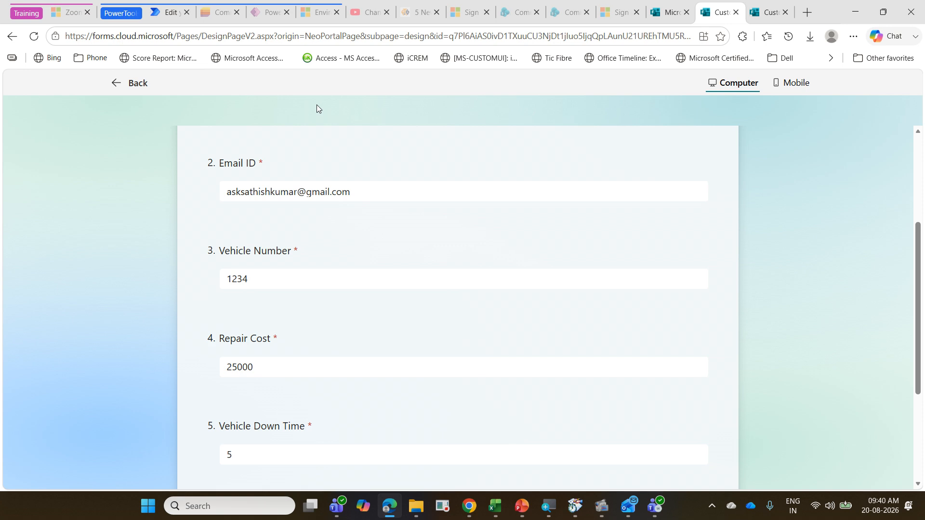
pyautogui.click(170, 12)
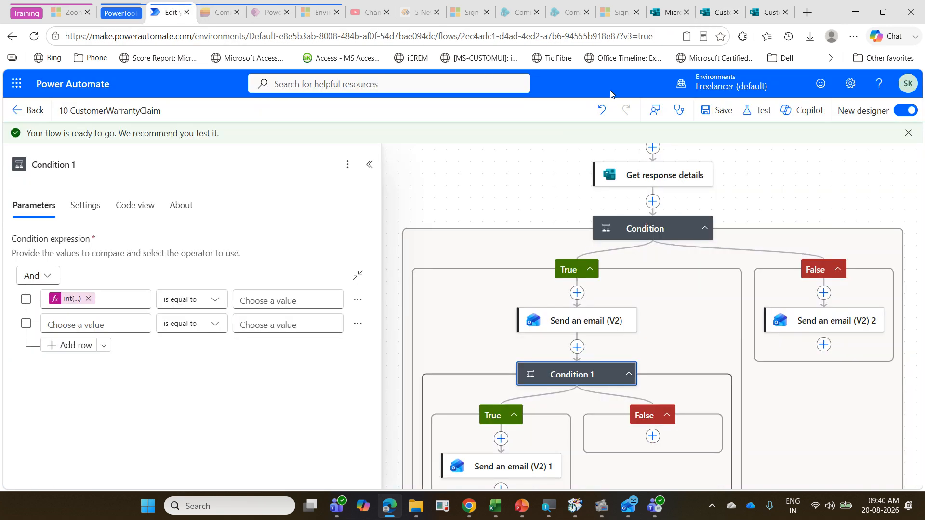
pyautogui.click(729, 111)
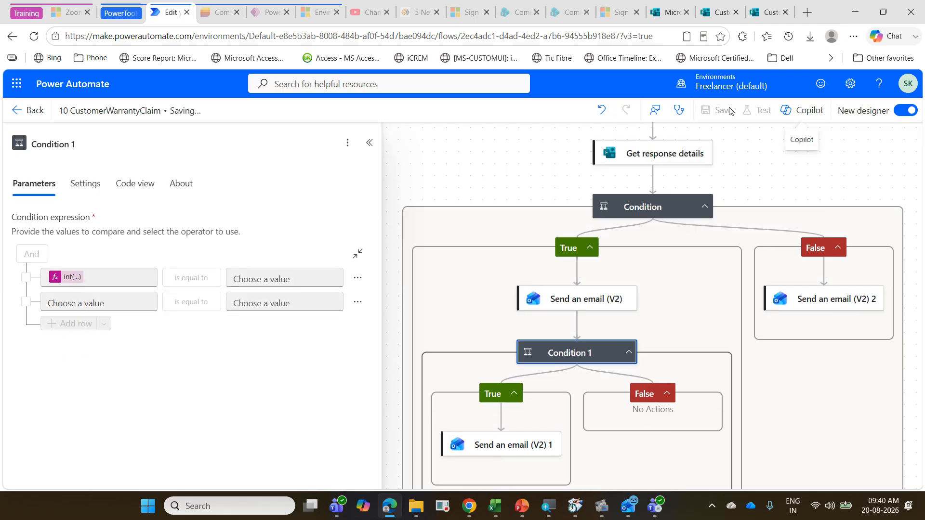
pyautogui.click(757, 110)
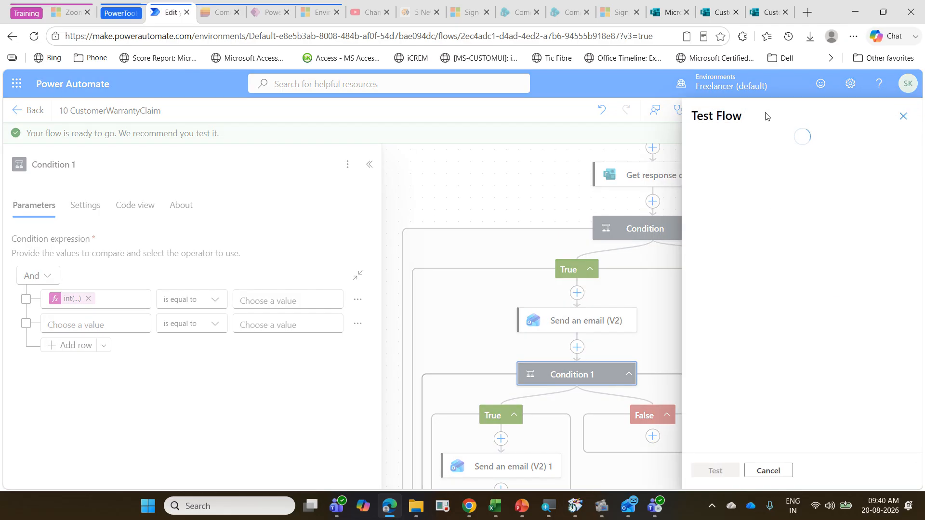
pyautogui.click(748, 144)
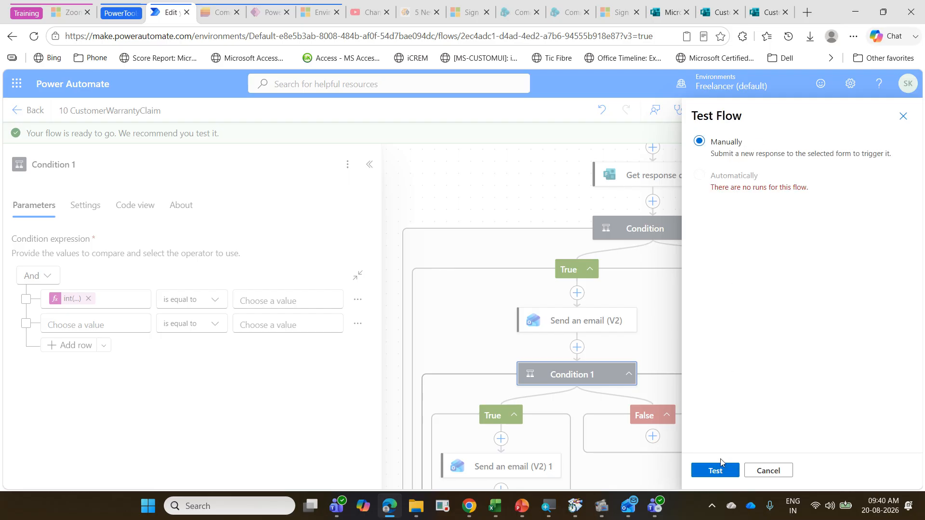
pyautogui.click(710, 474)
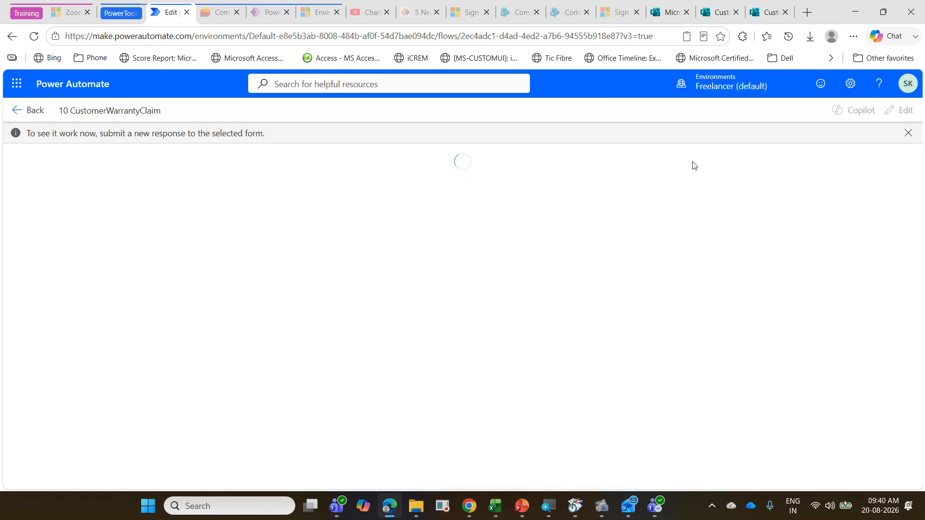
# Step: Submit the completed Customer Warranty Claim form response to trigger the flow test
pyautogui.click(724, 19)
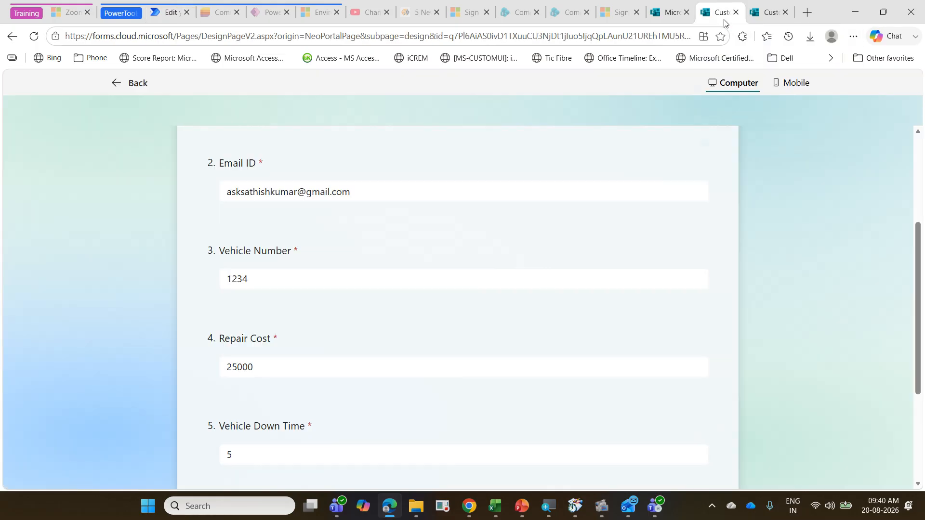
pyautogui.scroll(-3, 600, 231)
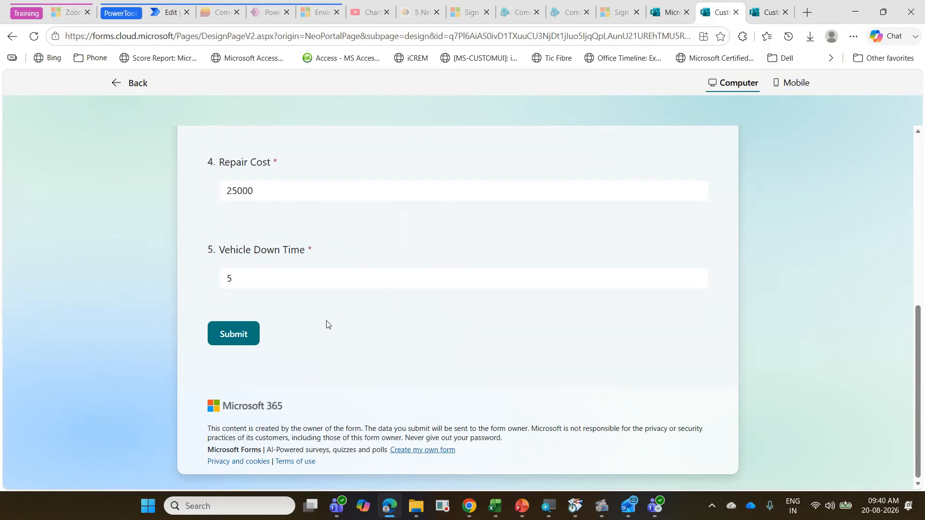
pyautogui.click(232, 339)
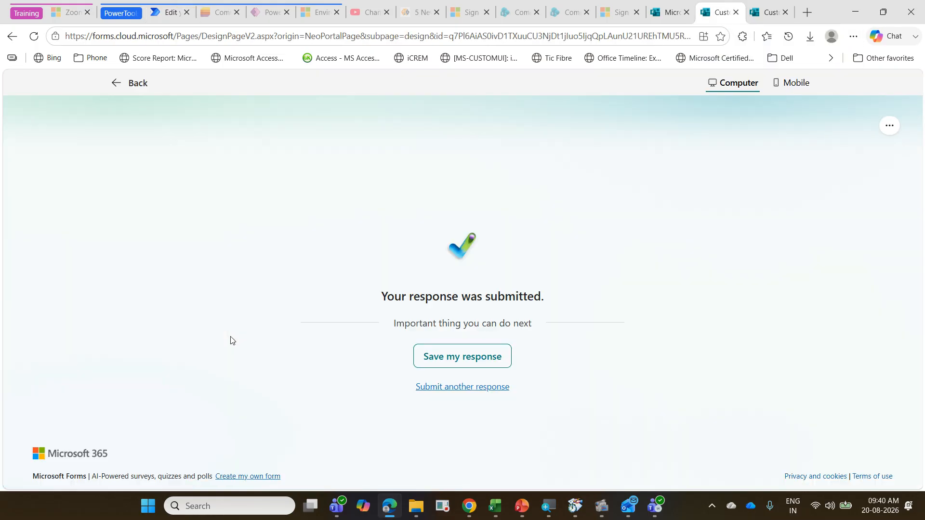
# Step: Examine the flow's test run to see which condition branch and email actions were executed
pyautogui.click(163, 12)
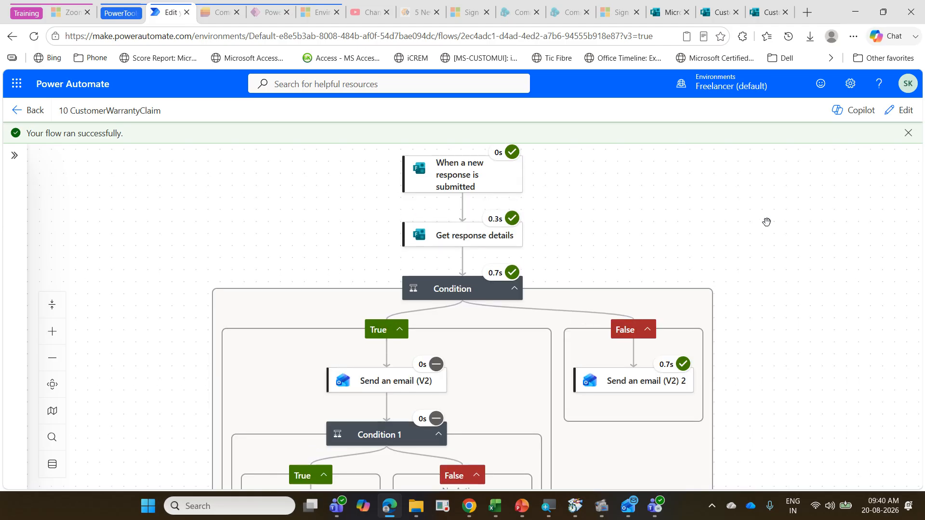
pyautogui.scroll(-2, 602, 249)
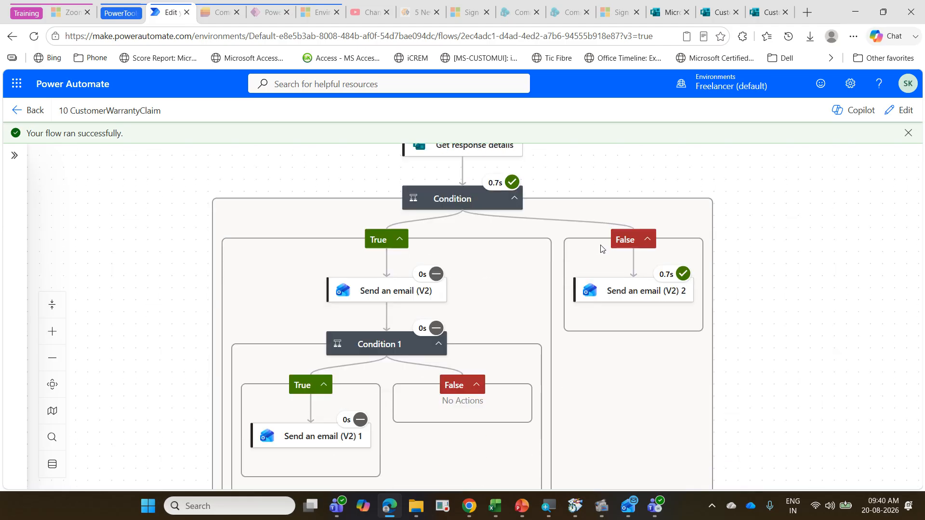
pyautogui.scroll(1, 602, 249)
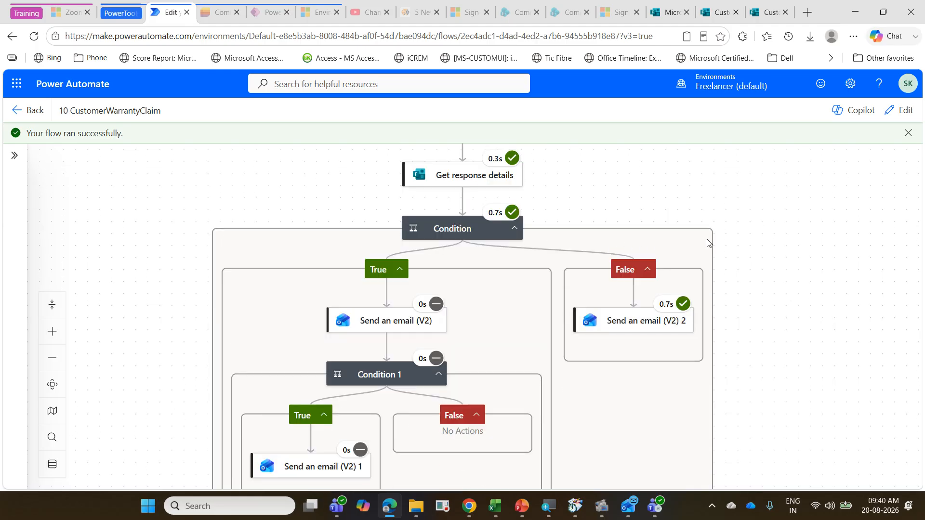
pyautogui.scroll(2, 706, 239)
pyautogui.scroll(4, 706, 239)
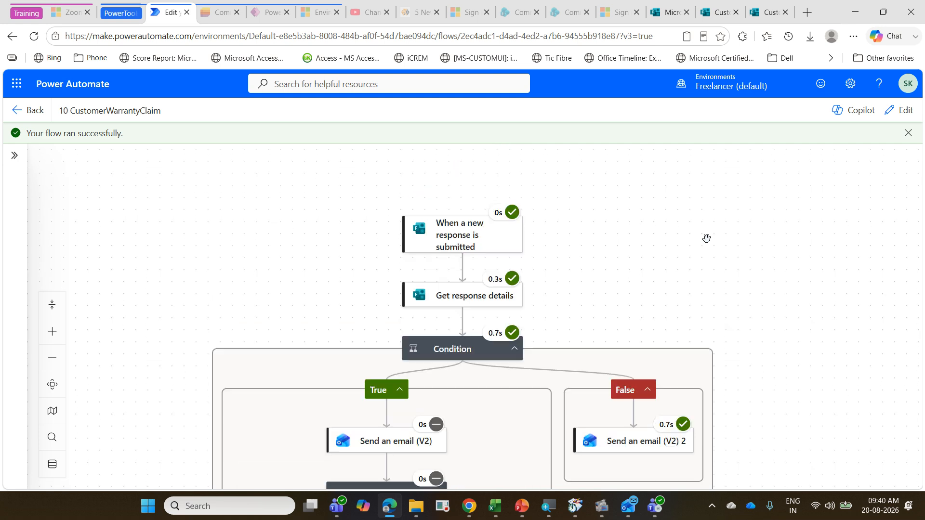
pyautogui.scroll(1, 706, 238)
pyautogui.scroll(-1, 706, 238)
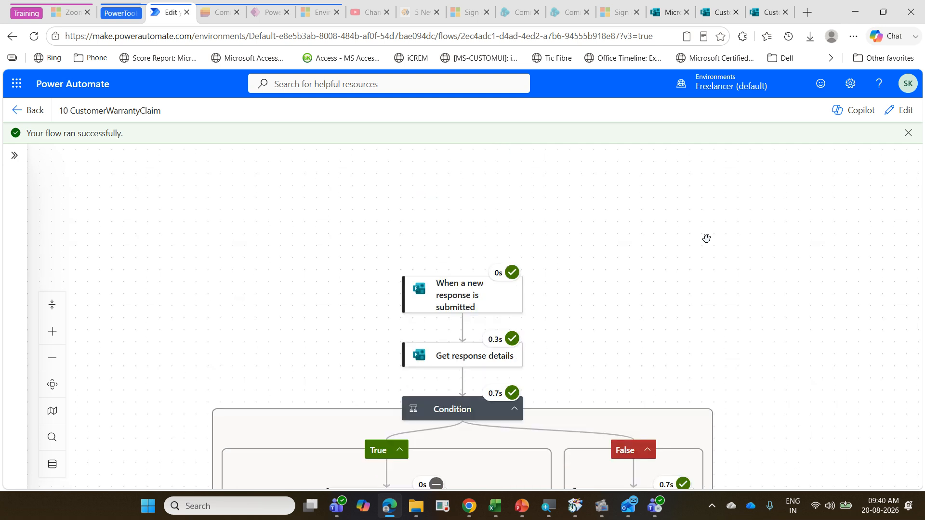
pyautogui.scroll(1, 707, 238)
pyautogui.scroll(-2, 706, 239)
pyautogui.scroll(2, 706, 239)
pyautogui.scroll(-2, 707, 238)
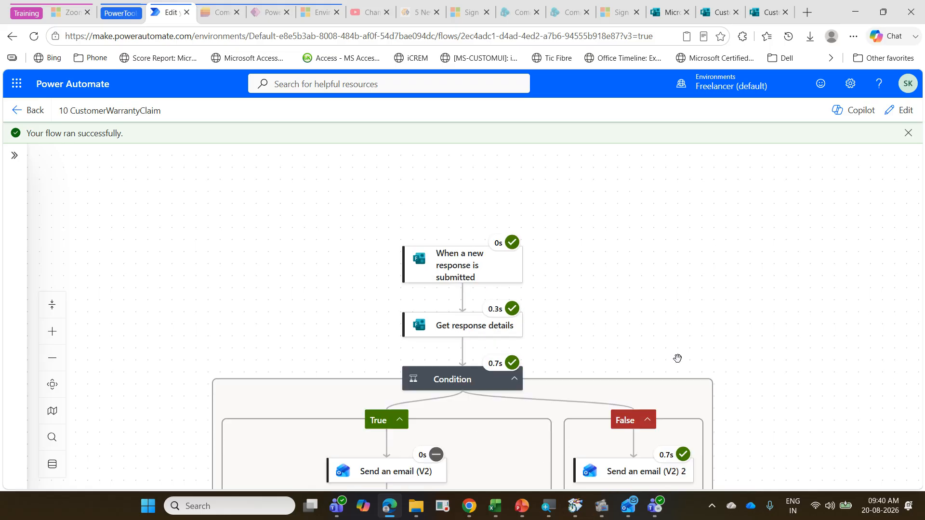
# Step: Check the required conditions on the PowerPoint exercise slide, then inspect the run results of the first Condition in the flow
pyautogui.click(521, 507)
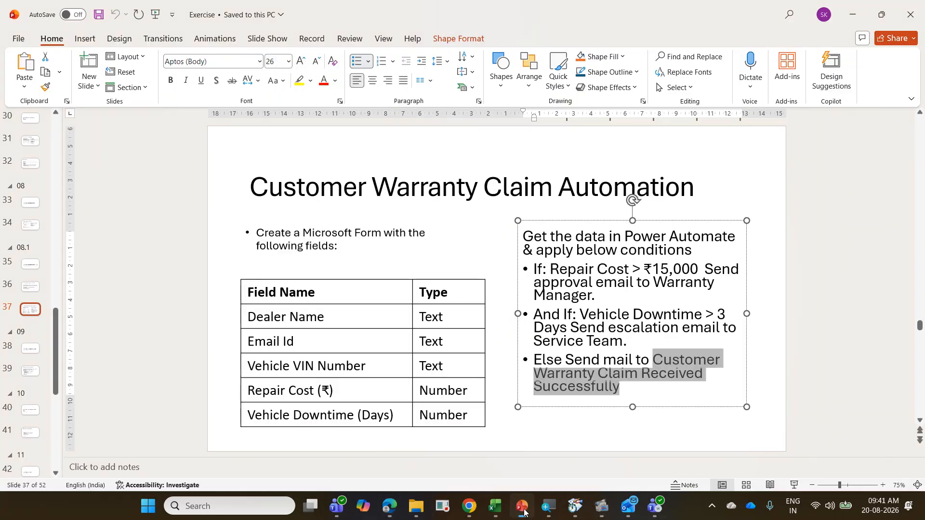
pyautogui.click(523, 510)
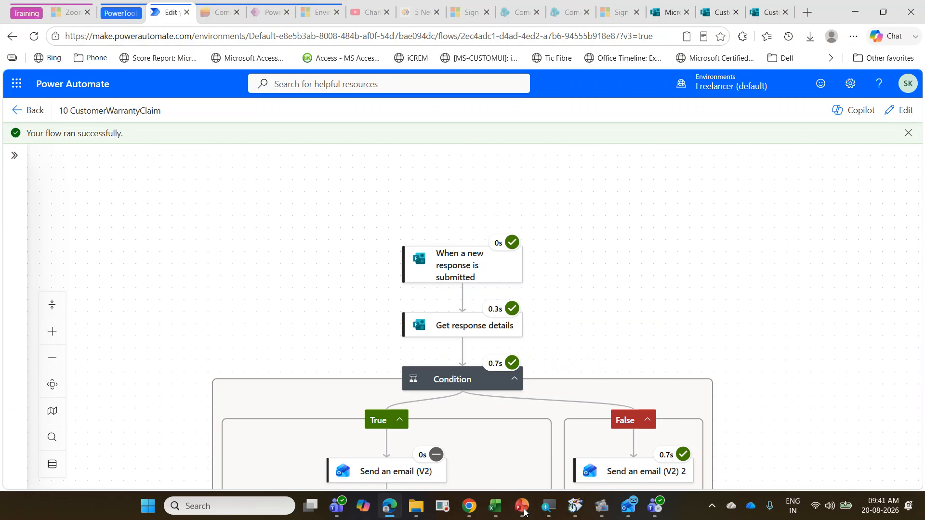
pyautogui.click(459, 380)
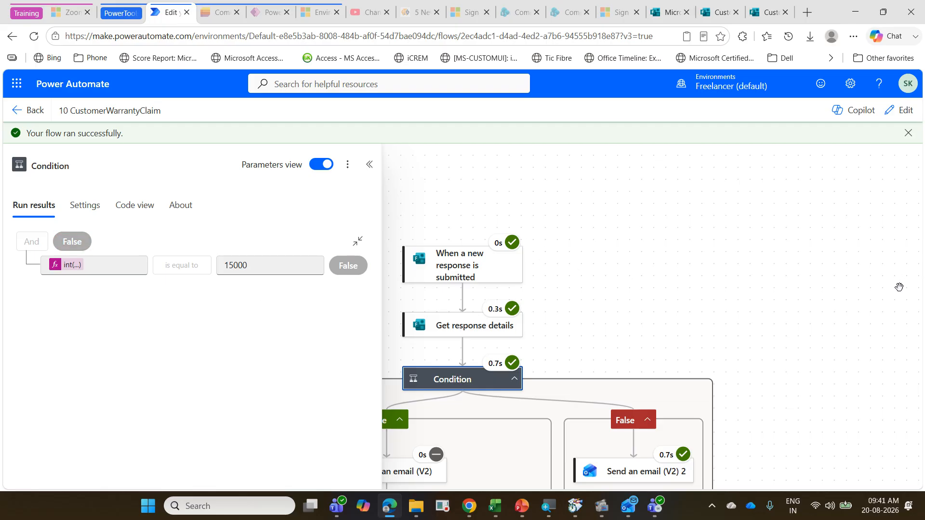
# Step: Edit the flow and set the first Condition's 15000 comparison to "is greater than"
pyautogui.click(900, 110)
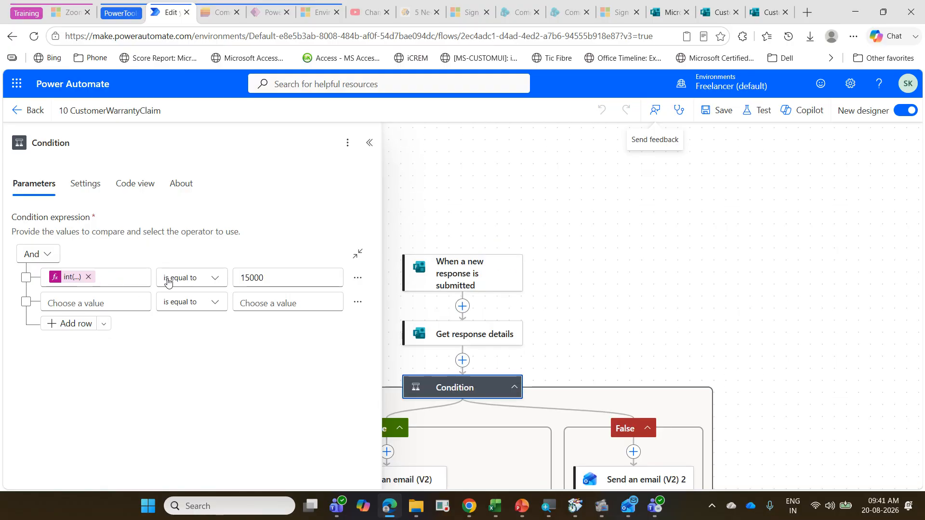
pyautogui.click(215, 281)
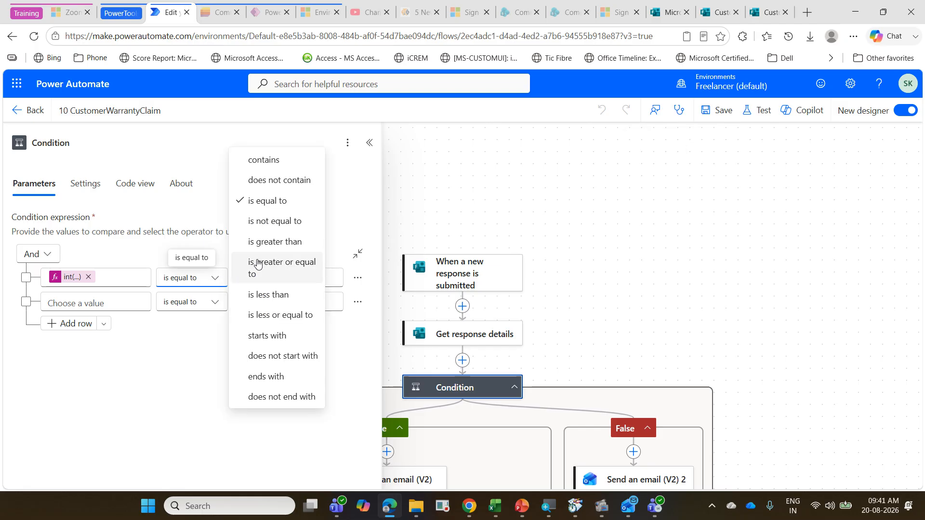
pyautogui.click(272, 247)
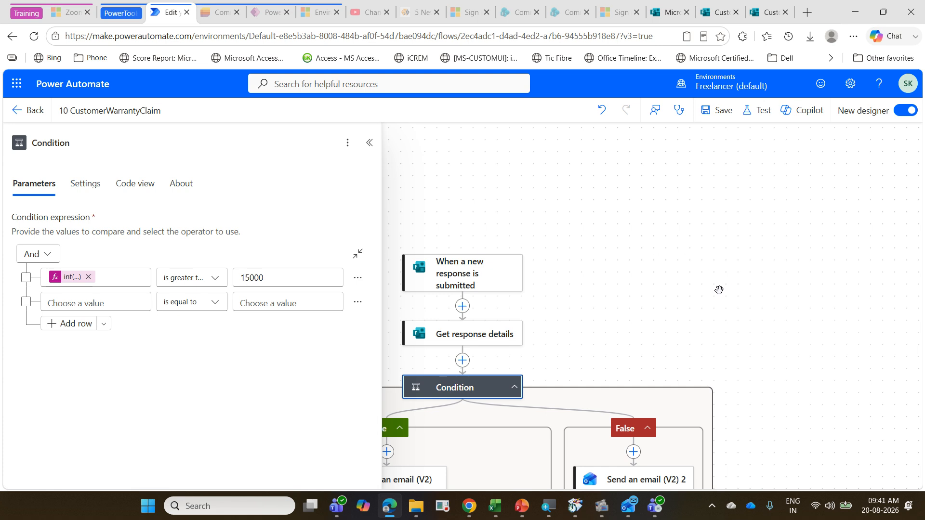
# Step: Set the nested Condition 1 so that its int expression is greater than 3
pyautogui.scroll(-3, 491, 340)
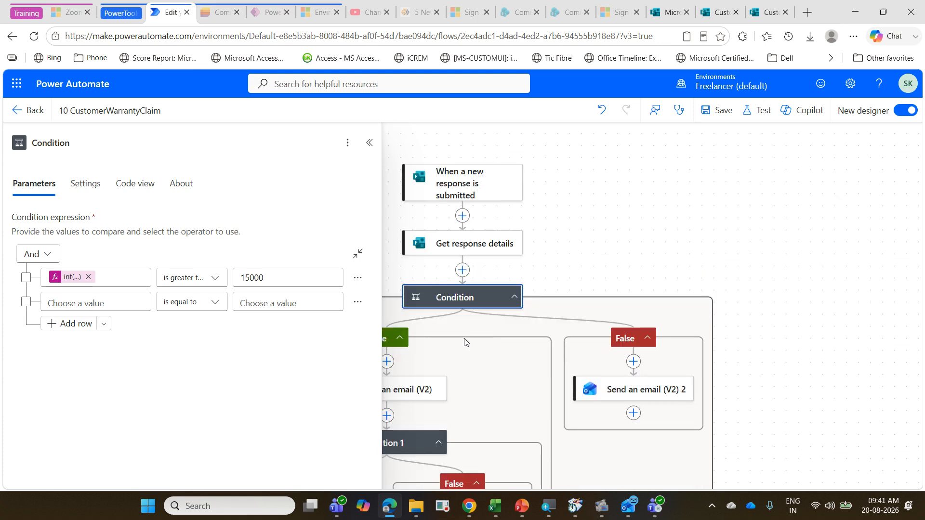
pyautogui.click(438, 442)
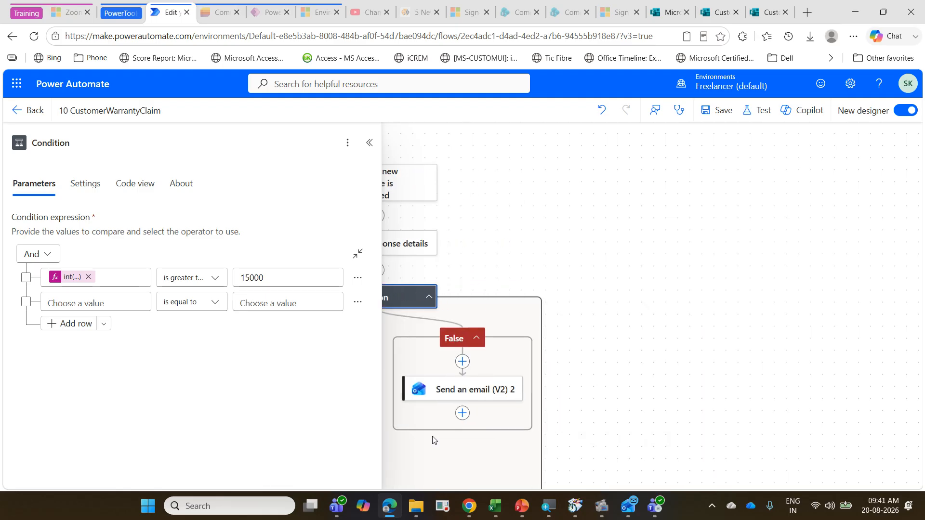
pyautogui.click(792, 342)
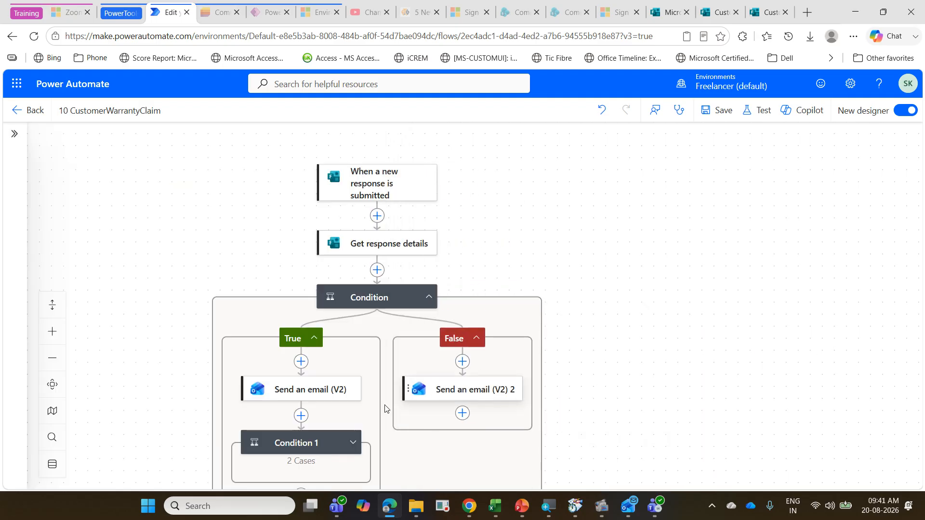
pyautogui.scroll(-2, 323, 409)
pyautogui.click(308, 380)
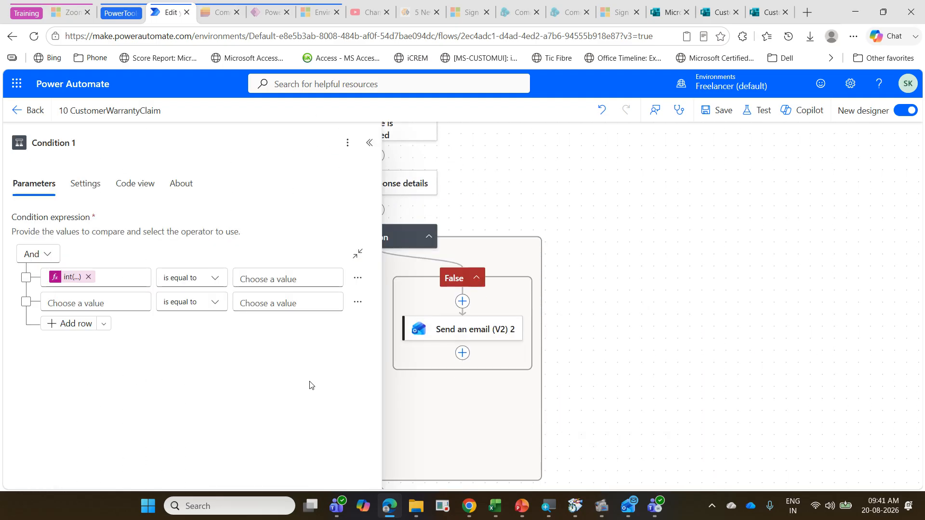
pyautogui.click(212, 283)
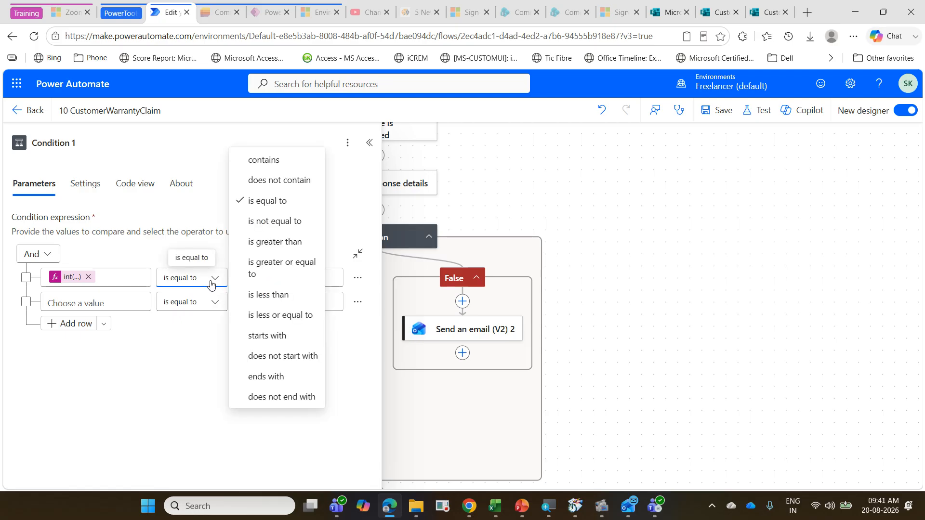
pyautogui.click(255, 243)
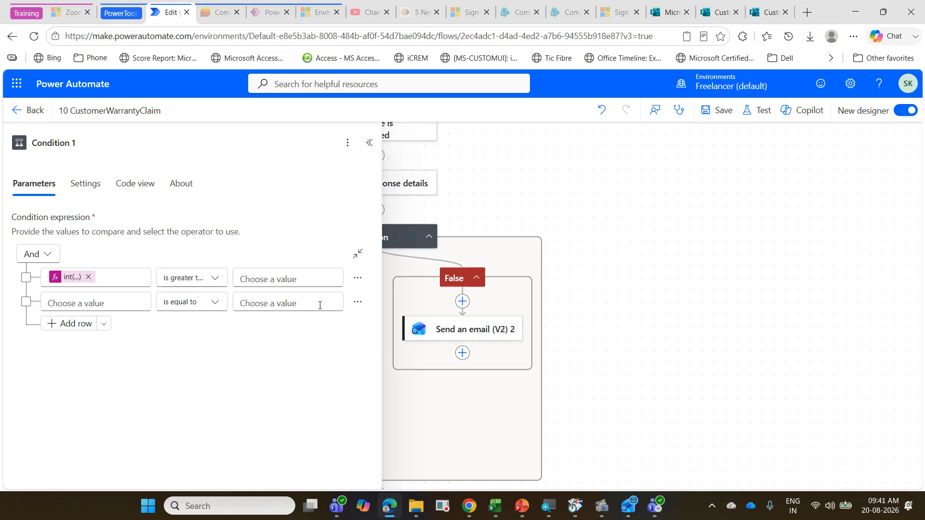
pyautogui.click(295, 280)
pyautogui.write('3')
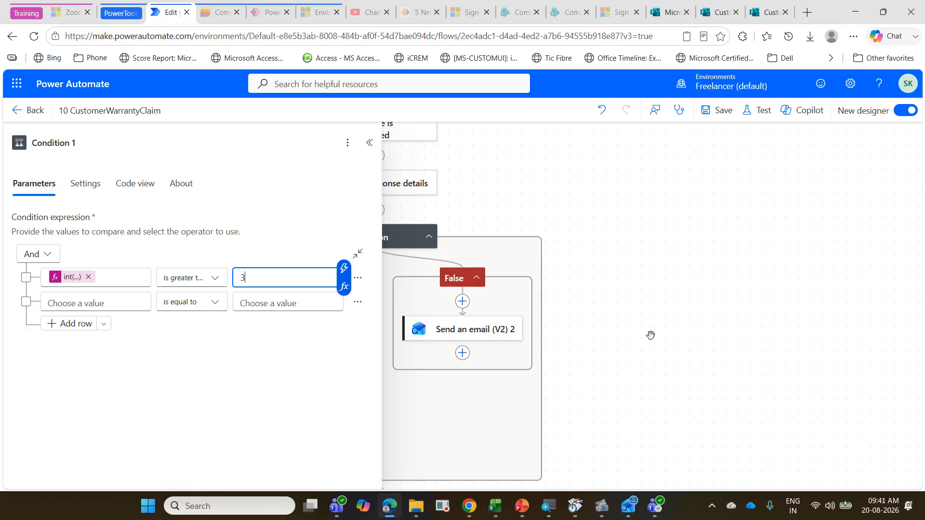
# Step: Save the flow and test it automatically with the recent successful trigger run
pyautogui.click(720, 111)
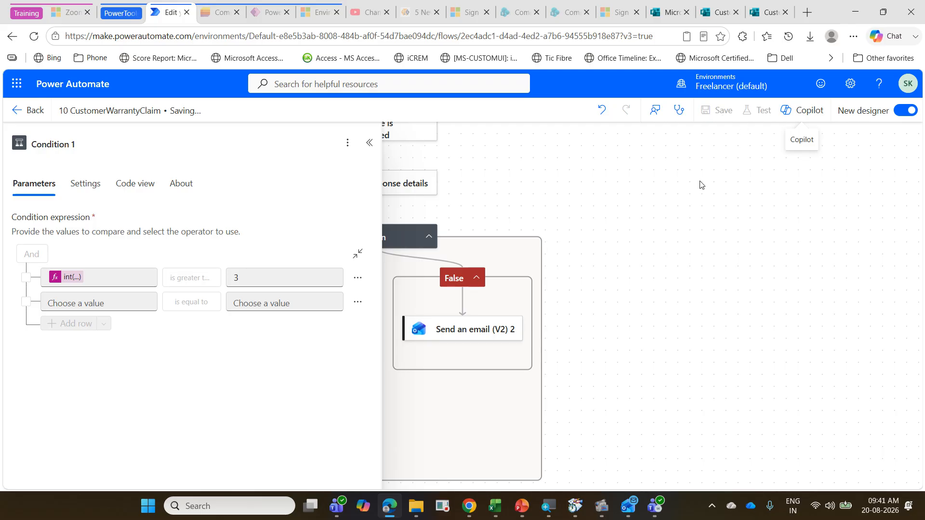
pyautogui.click(765, 111)
pyautogui.click(749, 176)
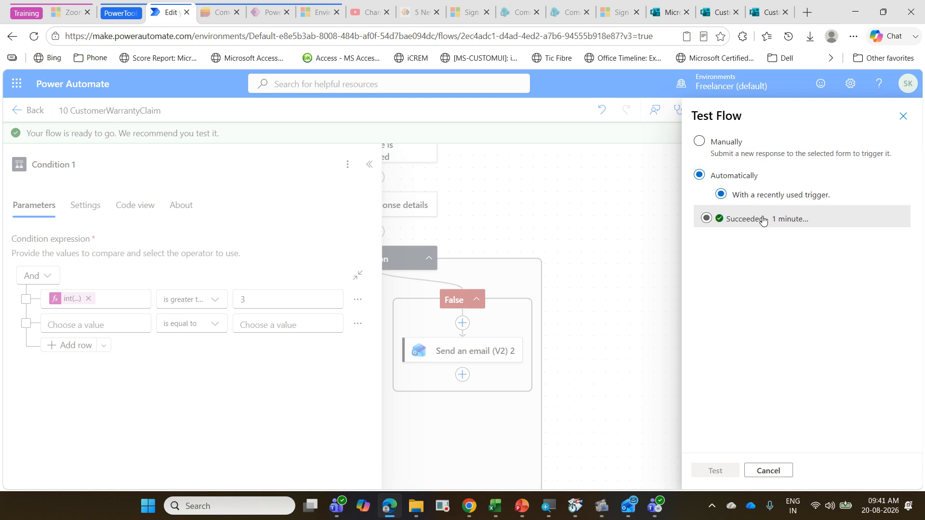
pyautogui.click(764, 220)
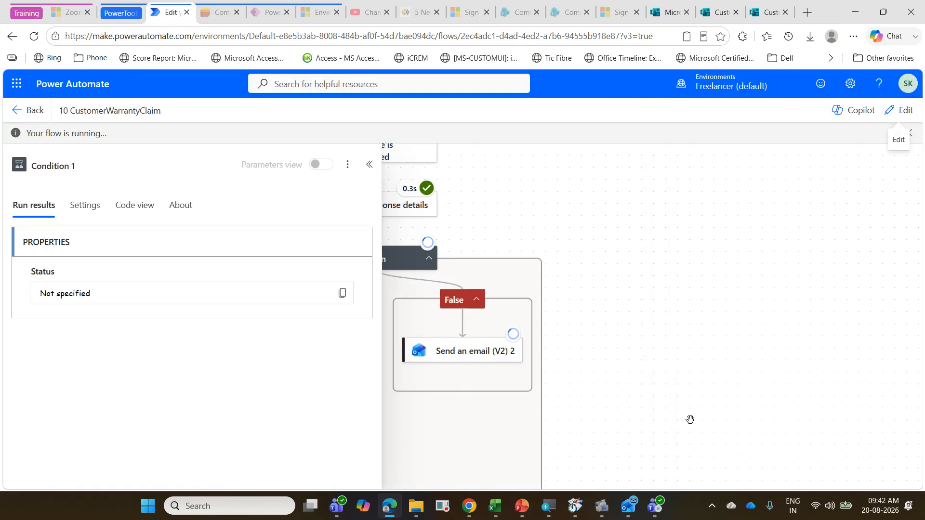
# Step: Expand Condition 1 in the new test run and examine which email actions ran in each branch
pyautogui.click(369, 164)
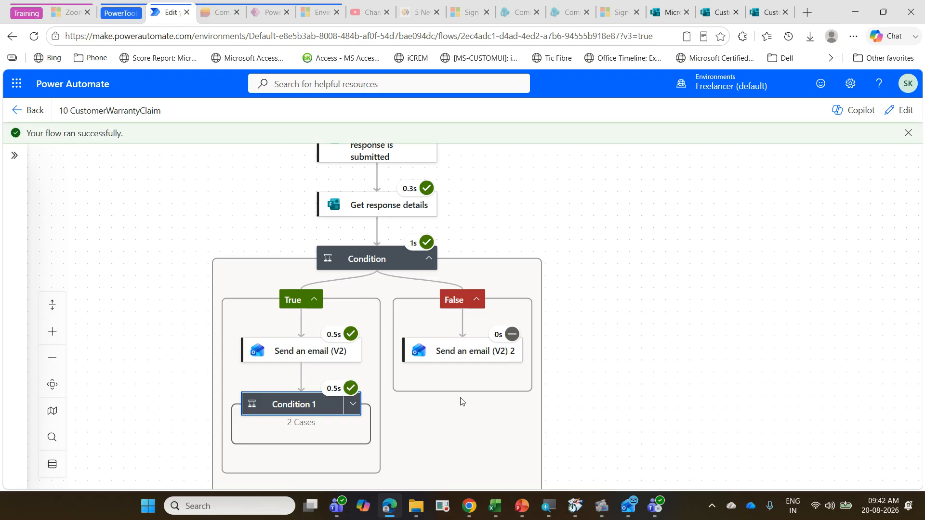
pyautogui.click(353, 404)
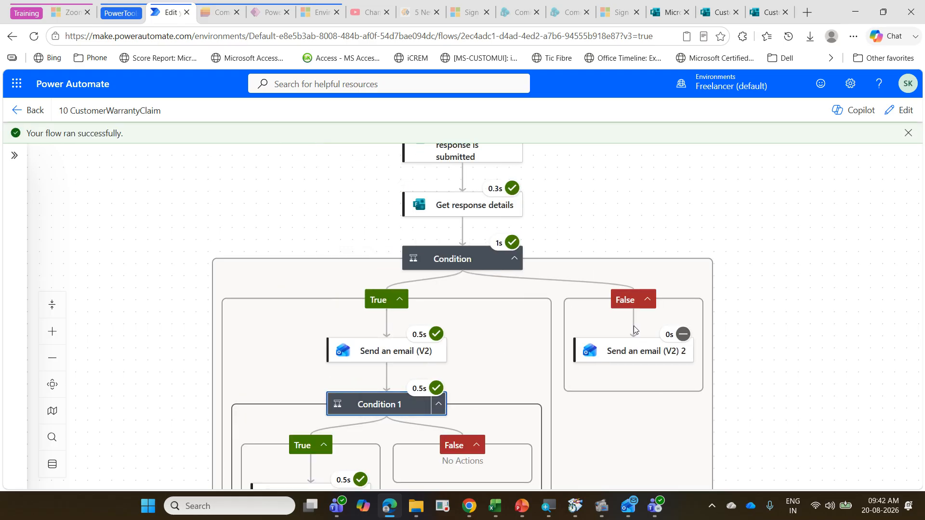
pyautogui.scroll(-1, 634, 326)
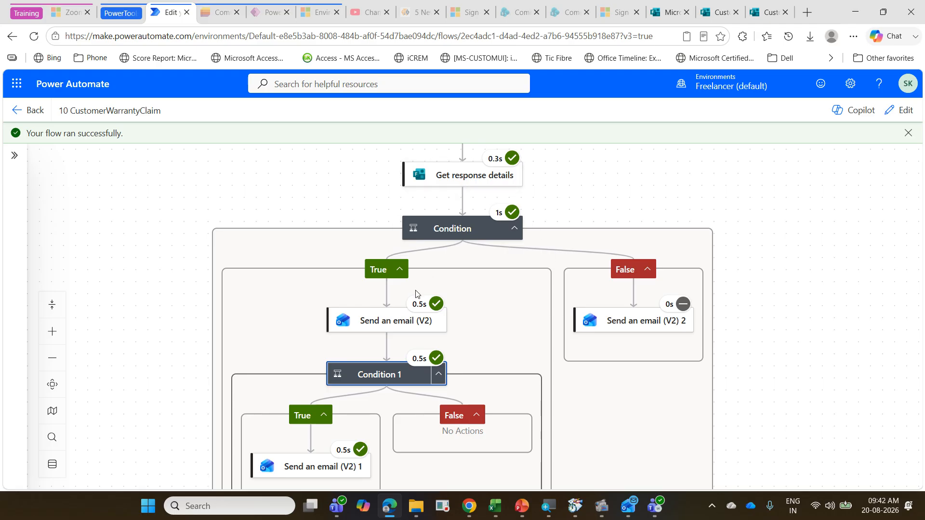
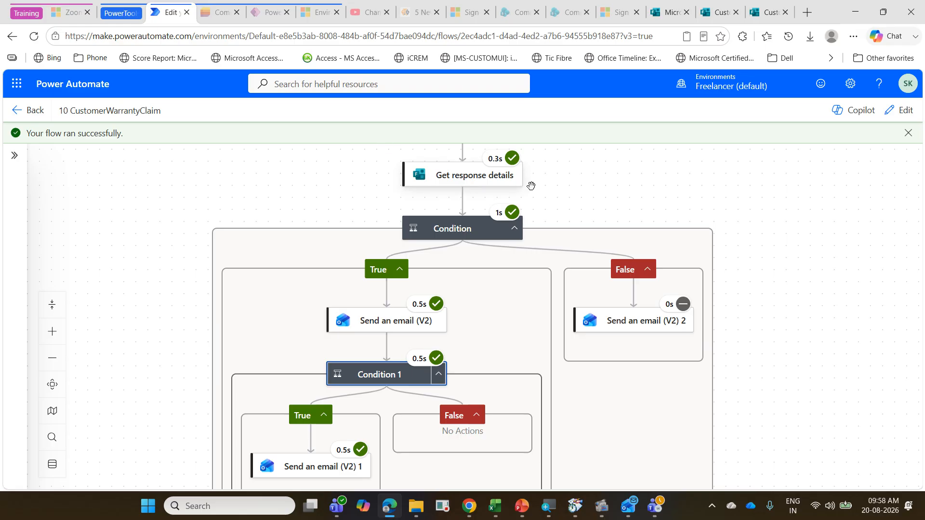
# Step: Reopen the flow for editing and review the first Condition's comparison parameters and its run-after and tracking settings
pyautogui.click(895, 119)
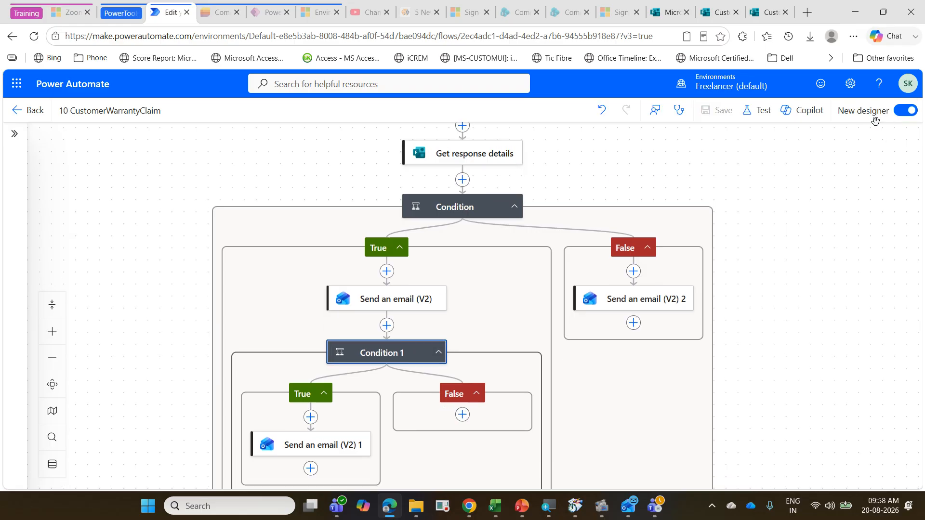
pyautogui.click(441, 209)
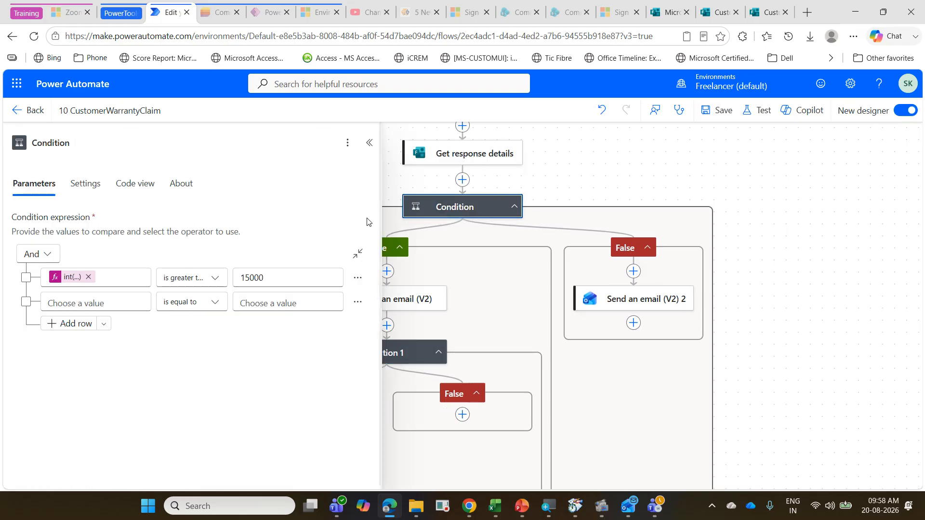
pyautogui.click(86, 184)
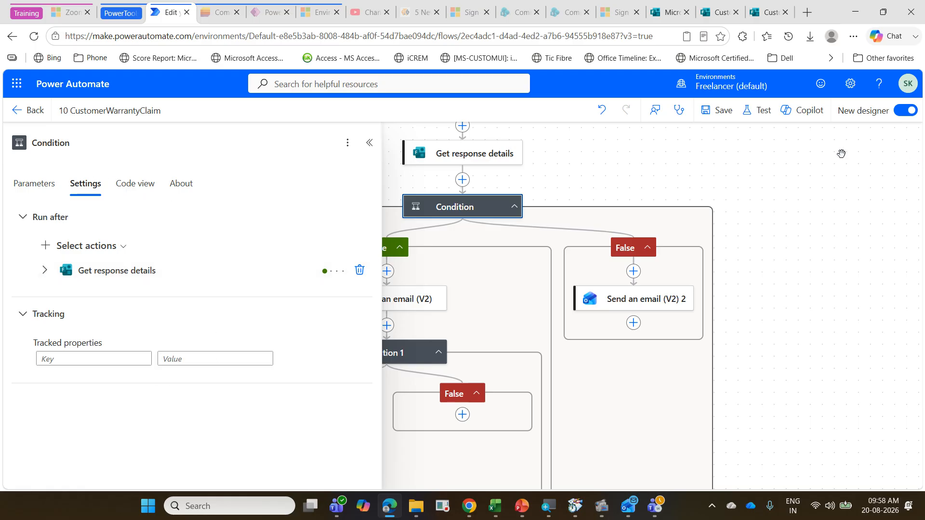
pyautogui.click(771, 230)
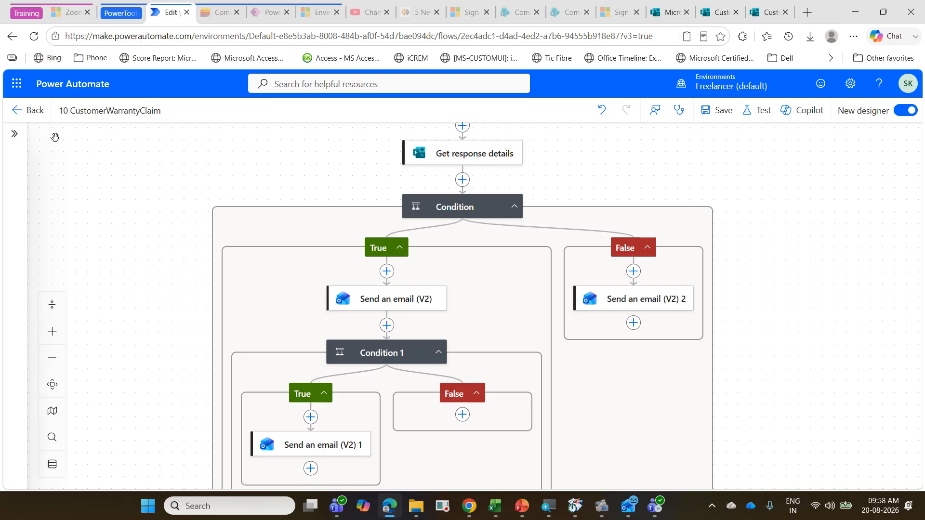
# Step: Cancel leaving the flow with unsaved changes and save the 10 CustomerWarrantyClaim flow
pyautogui.click(32, 120)
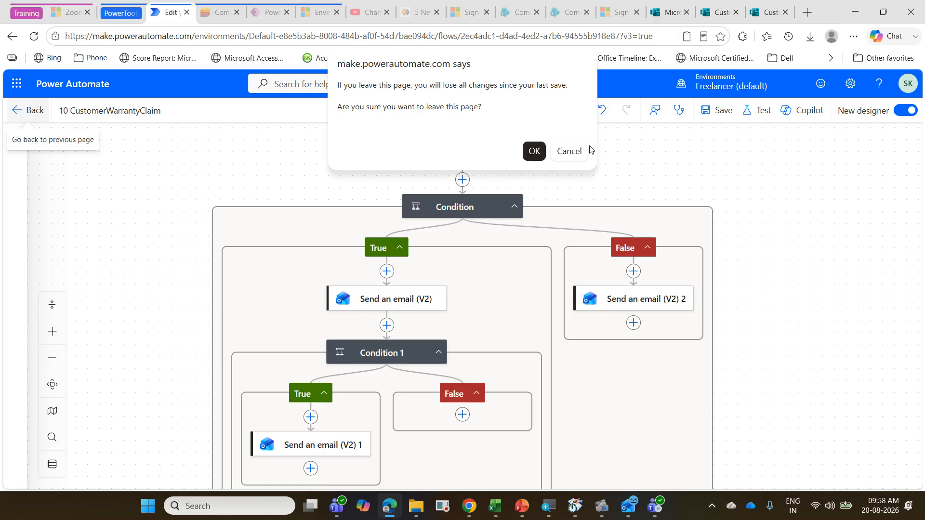
pyautogui.click(569, 151)
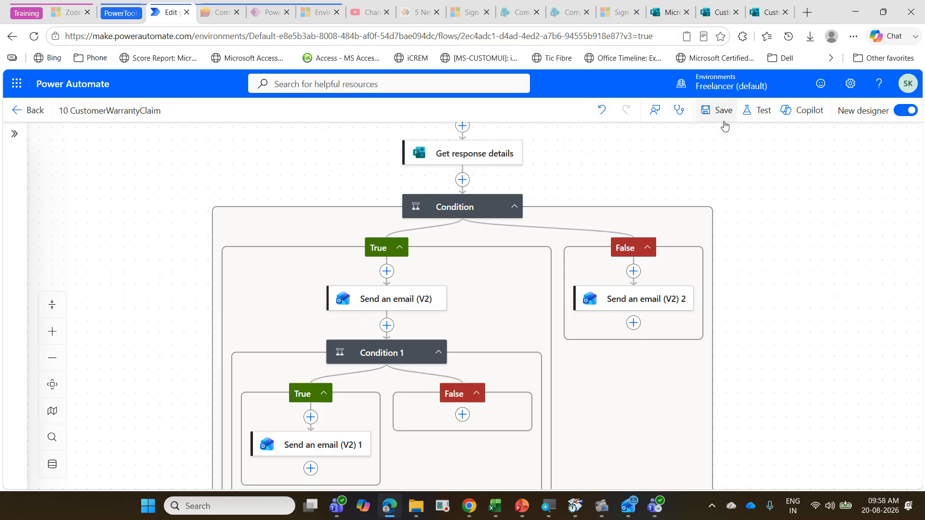
pyautogui.click(723, 121)
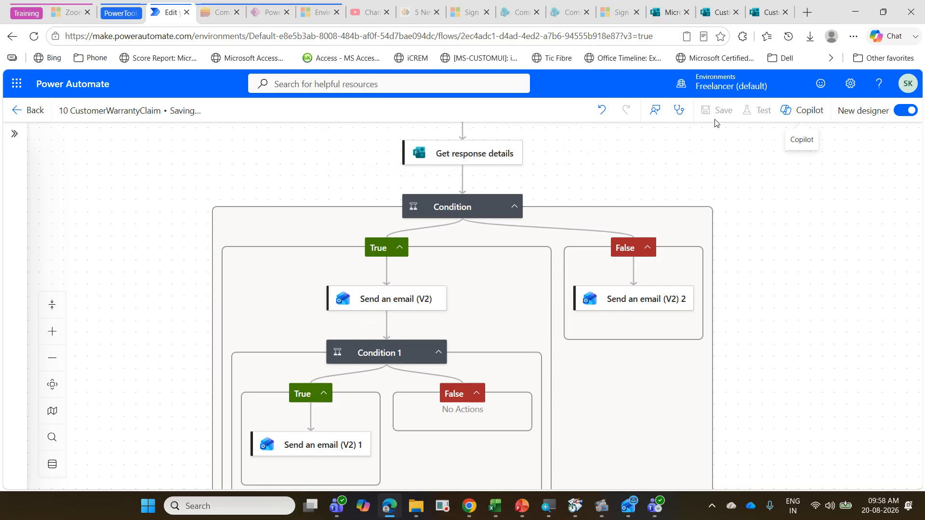
# Step: Switch to the Exercise presentation in PowerPoint, run its slide show from the beginning and open the "Flow with Get data from Excel" section
pyautogui.click(520, 505)
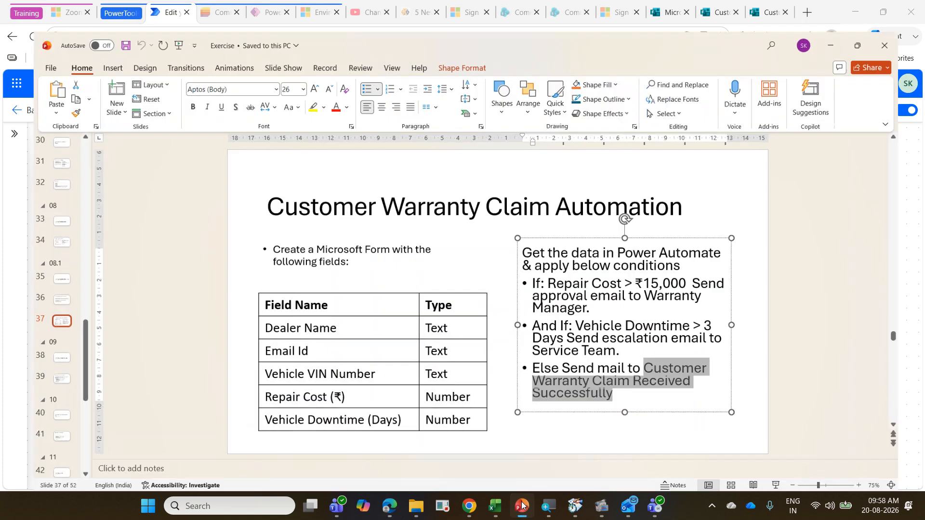
pyautogui.click(27, 220)
pyautogui.scroll(1, 27, 220)
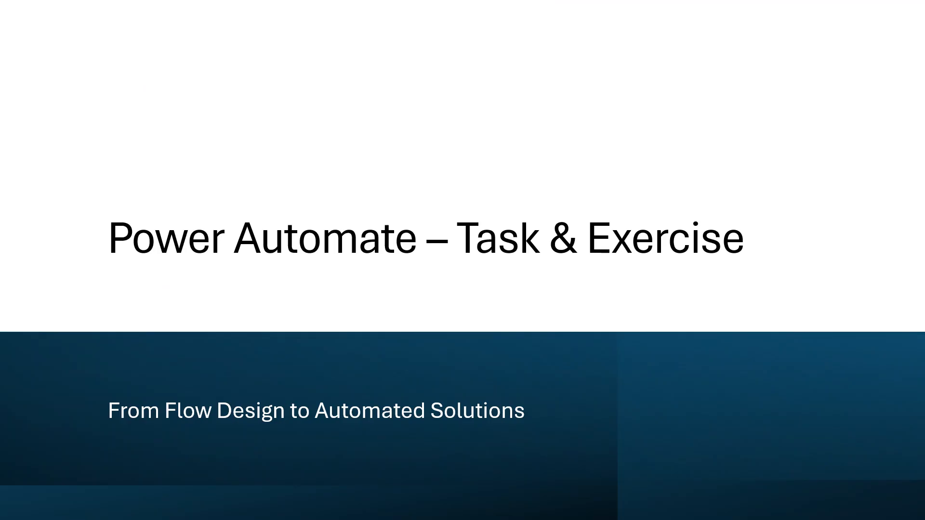
pyautogui.press('Right')
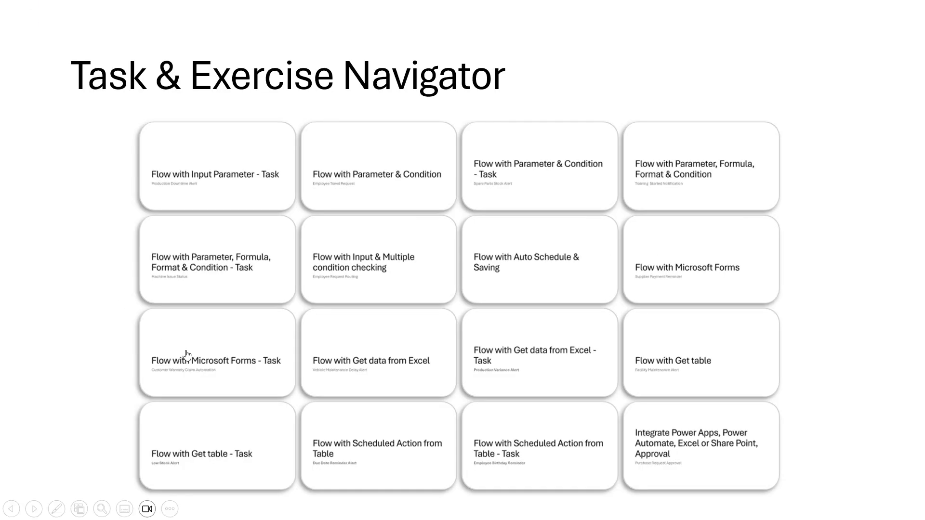
pyautogui.click(369, 368)
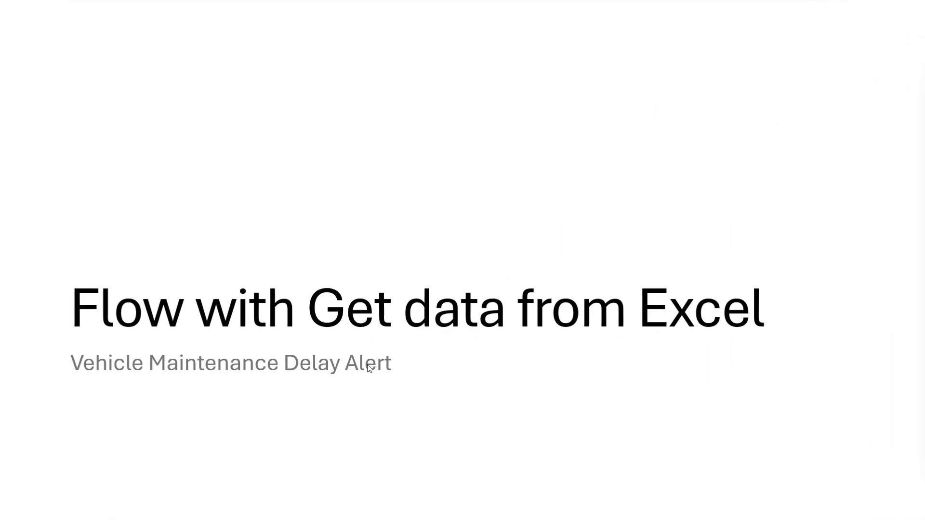
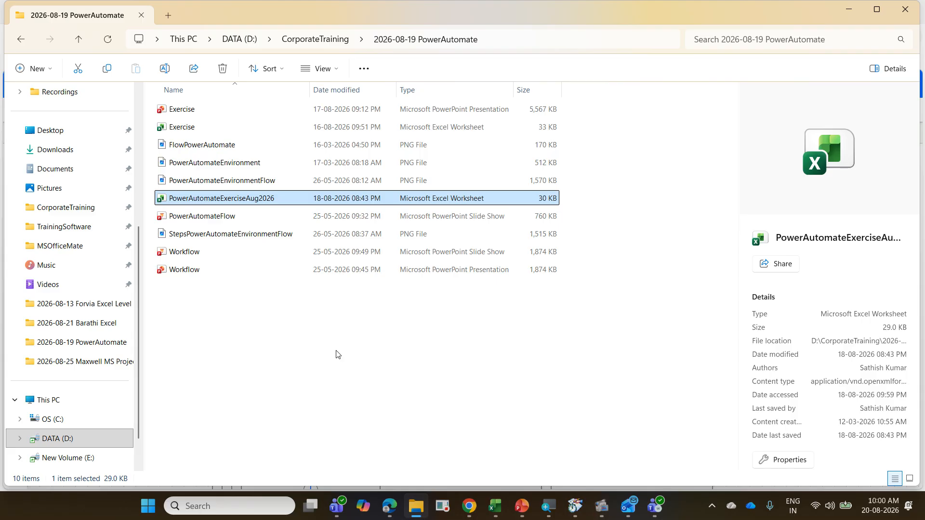
# Step: Copy the PowerAutomateExerciseAug2026 workbook into OneDrive's PowerAutomate > Aug2026 folder and open that copy in Excel
pyautogui.hotkey('ctrl', 'c')
pyautogui.scroll(4, 70, 246)
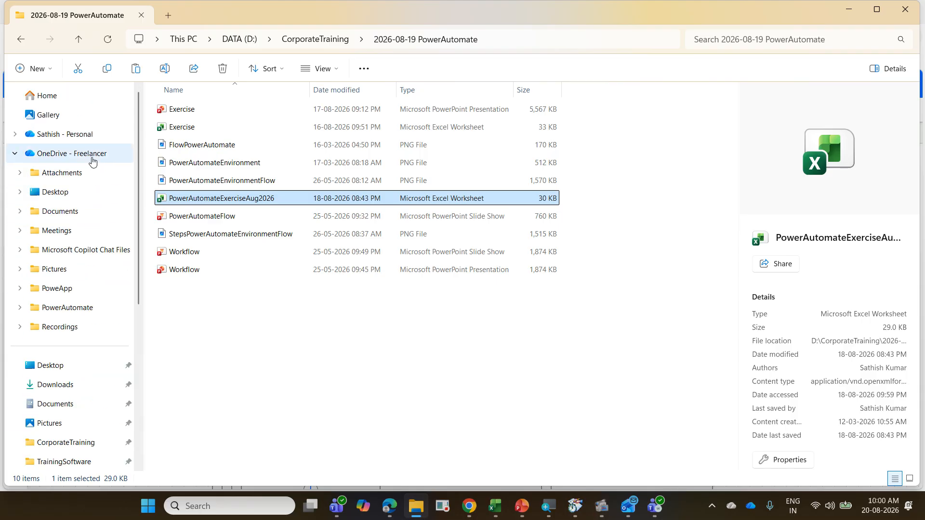
pyautogui.click(109, 306)
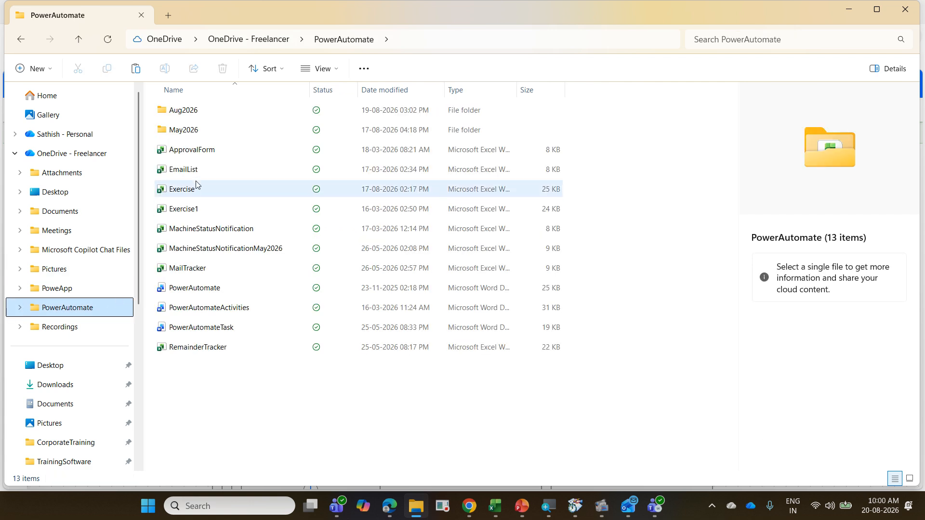
pyautogui.doubleClick(196, 116)
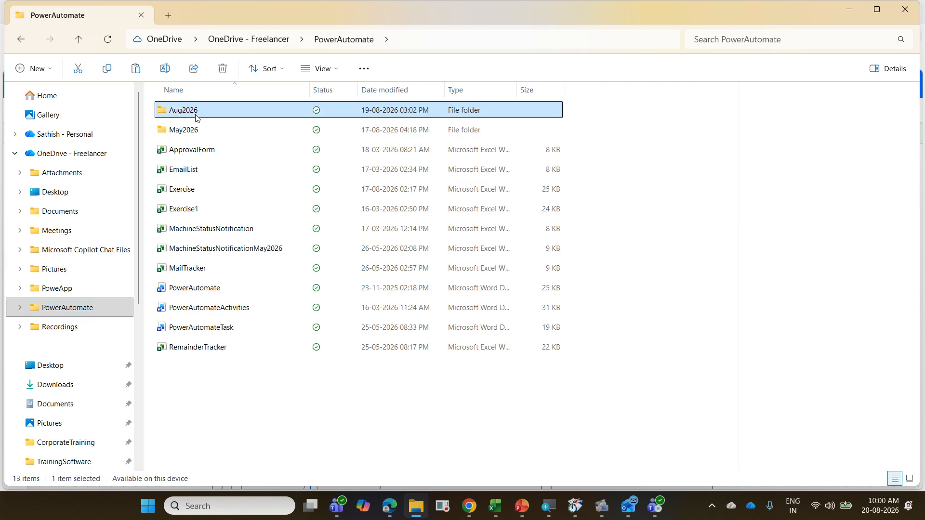
pyautogui.rightClick(236, 263)
pyautogui.click(250, 275)
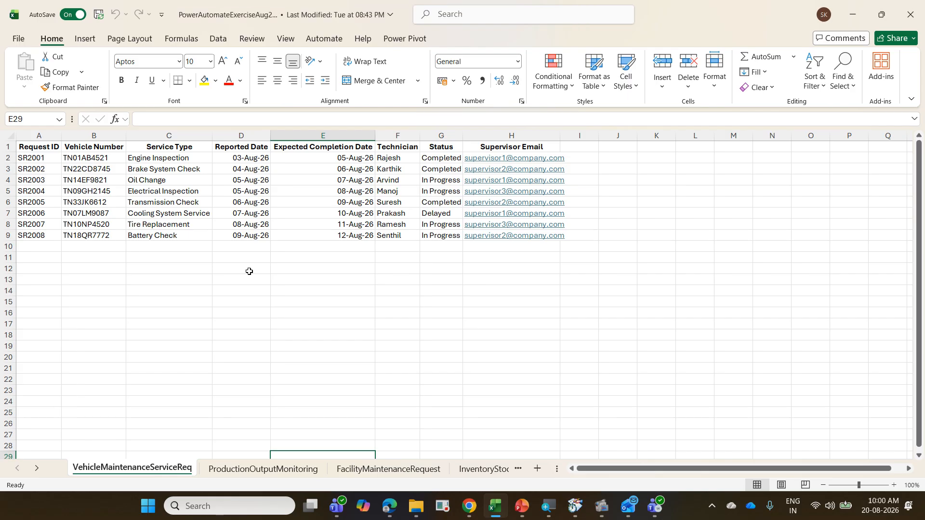
# Step: Look through the workbook's sheets up to EmpData and return to VehicleMaintenanceServiceReq
pyautogui.hotkey('ctrl', 'pagedown')
pyautogui.hotkey('ctrl', 'pagedown')
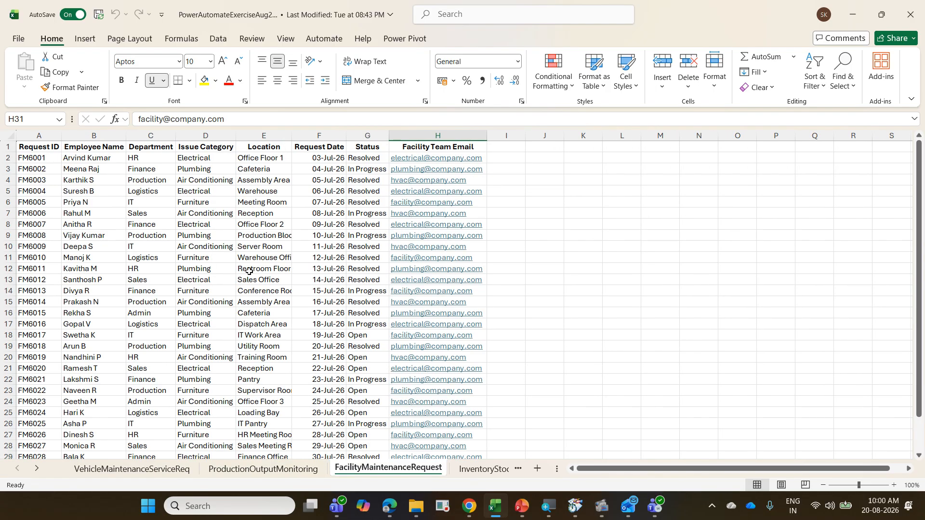
pyautogui.hotkey('ctrl', 'pagedown')
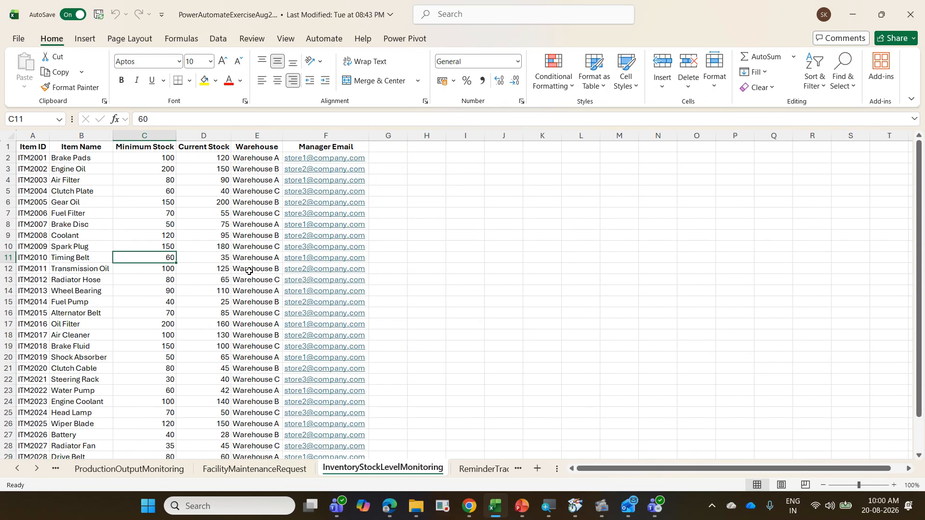
pyautogui.hotkey('ctrl', 'pagedown')
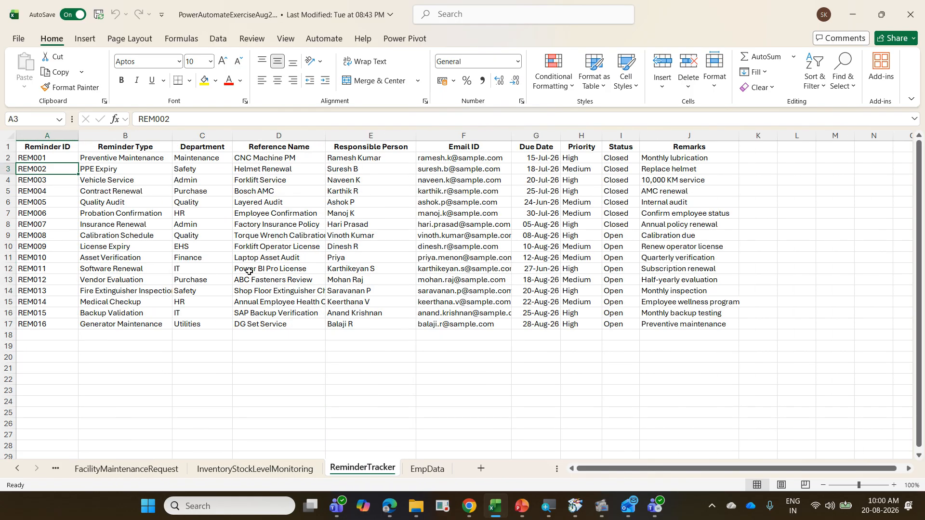
pyautogui.hotkey('ctrl', 'pagedown')
pyautogui.hotkey('ctrl', 'pageup')
pyautogui.hotkey('ctrl', 'pageup')
pyautogui.hotkey('ctrl', 'pageup')
pyautogui.hotkey('ctrl', 'pageup')
pyautogui.hotkey('ctrl', 'pageup')
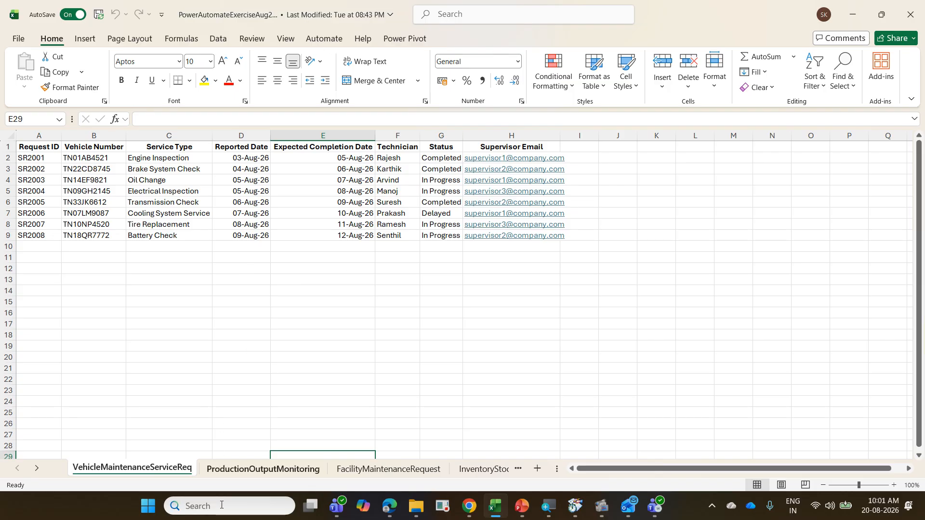
# Step: Examine the ProductionOutputMonitoring and FacilityMaintenanceRequest sheets and the Status and Technician columns of VehicleMaintenanceServiceReq
pyautogui.click(244, 470)
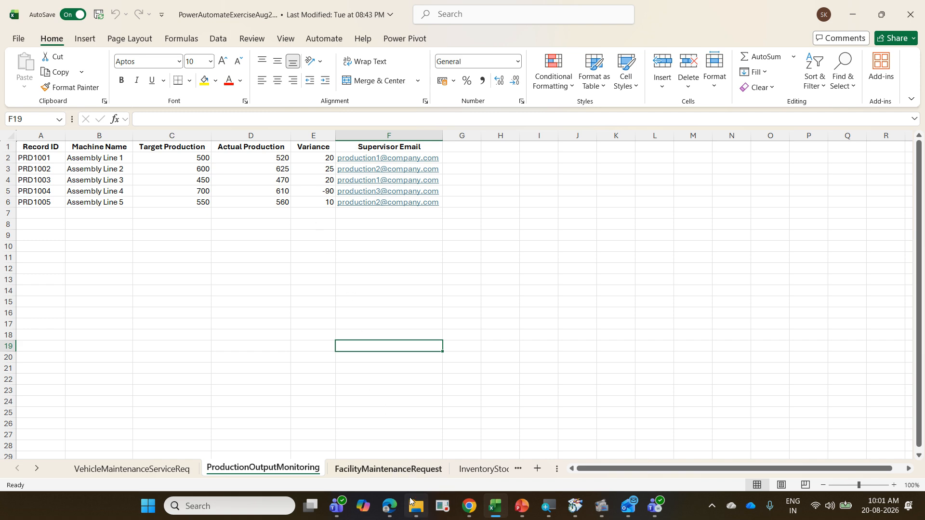
pyautogui.click(391, 472)
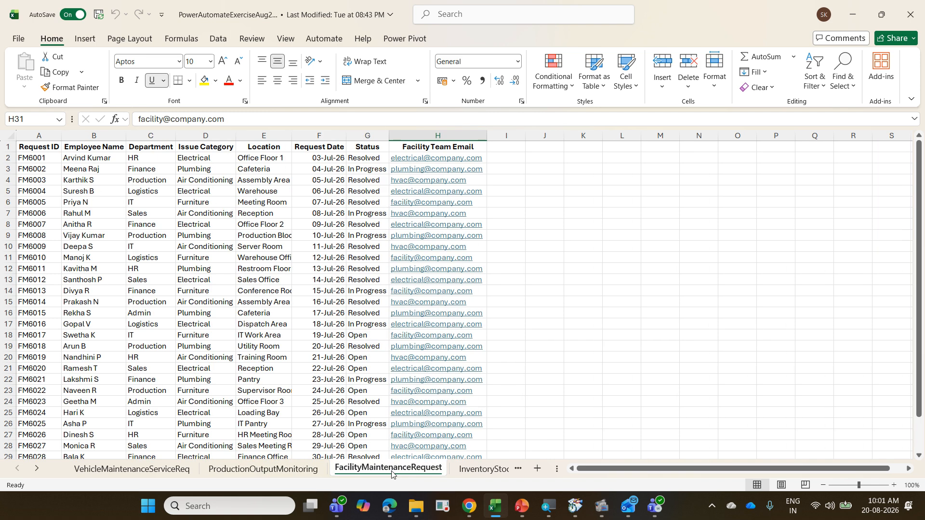
pyautogui.click(150, 470)
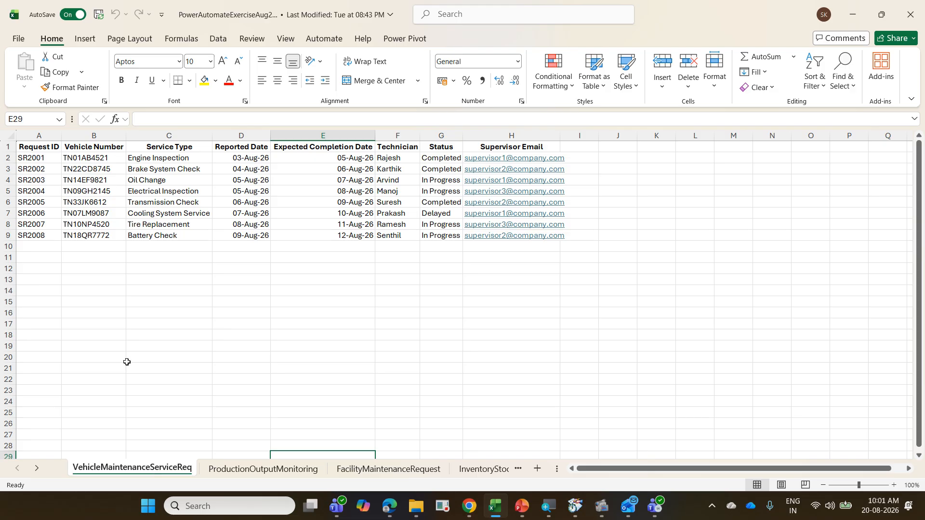
pyautogui.click(438, 213)
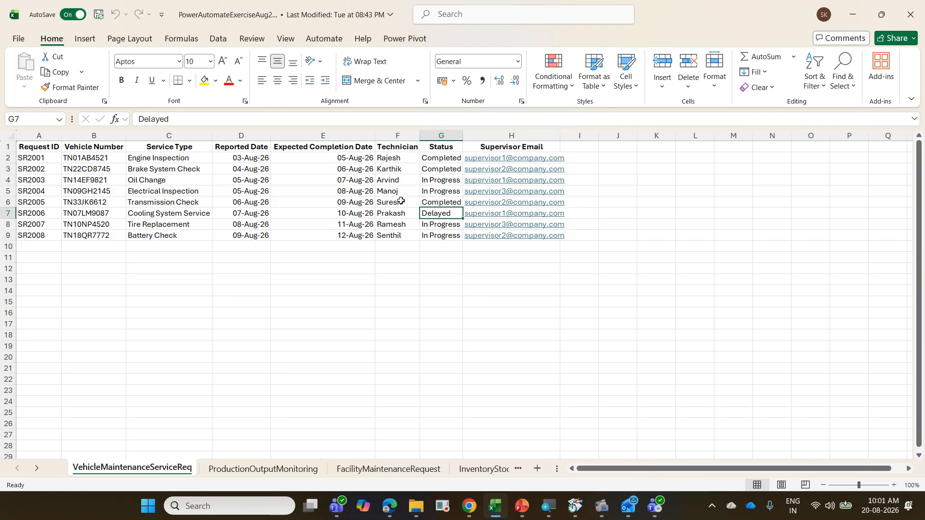
pyautogui.click(400, 170)
pyautogui.click(400, 183)
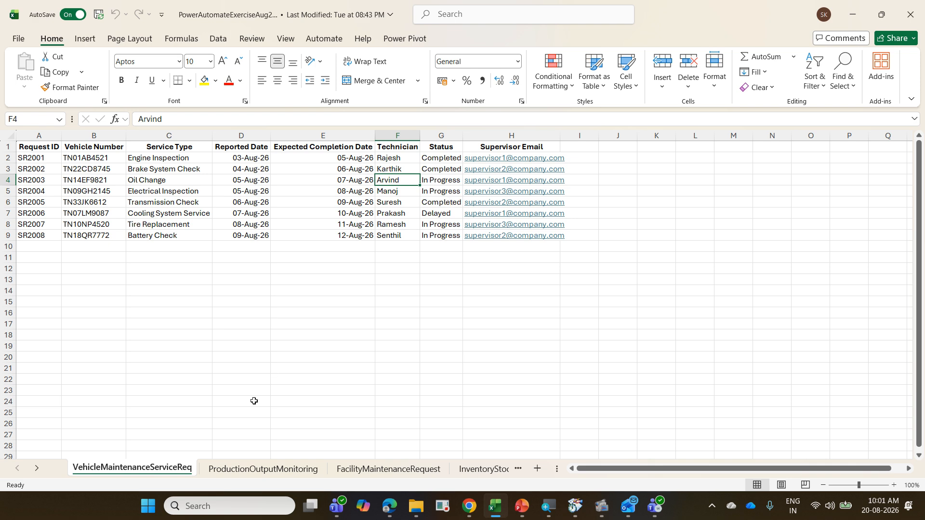
pyautogui.click(367, 470)
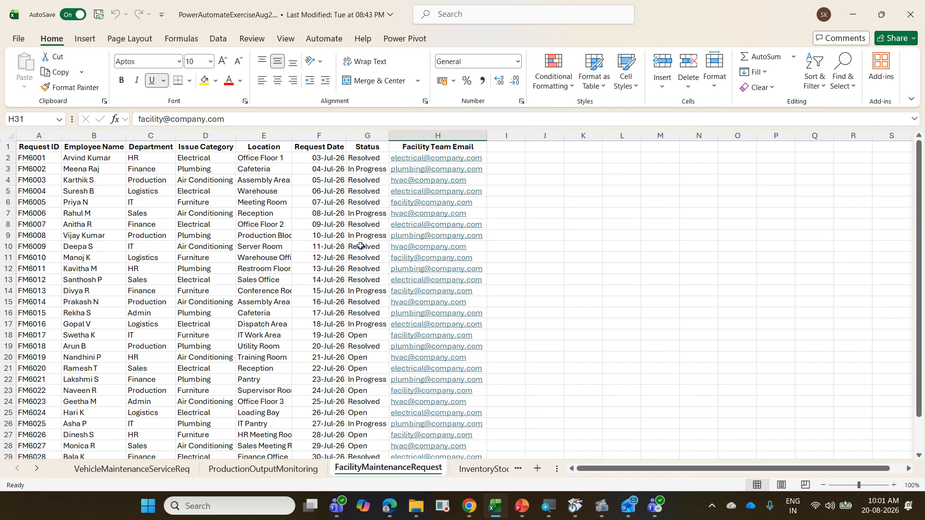
pyautogui.scroll(-3, 367, 282)
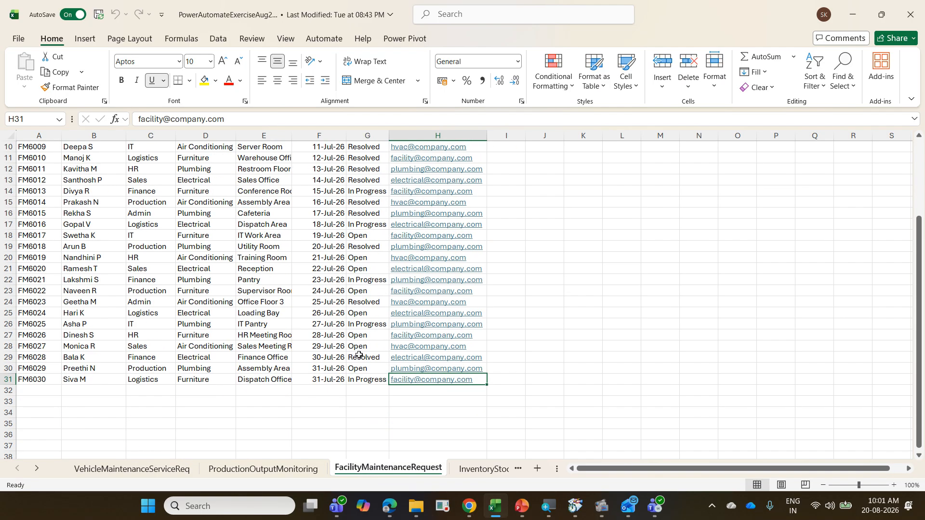
pyautogui.scroll(3, 359, 355)
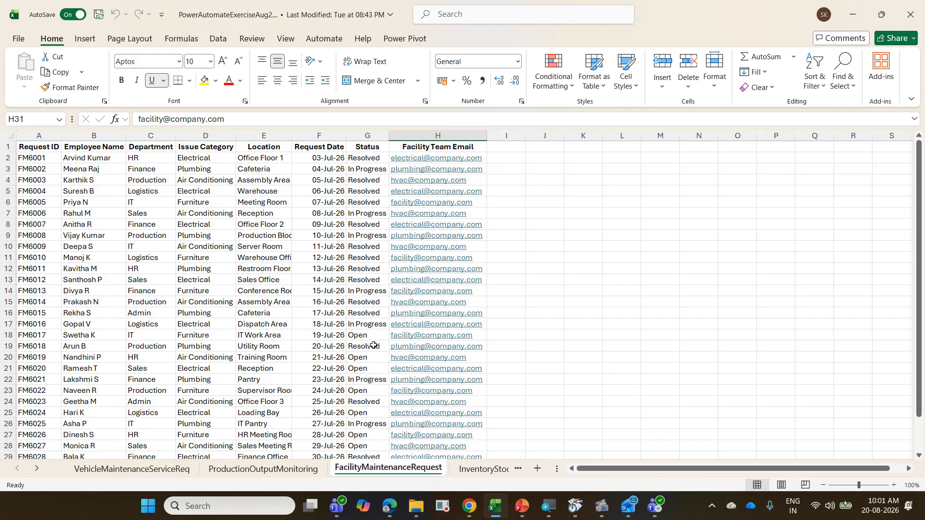
# Step: Convert the VehicleMaintenanceServiceReq data in A1:H9 into a table with headers
pyautogui.click(150, 468)
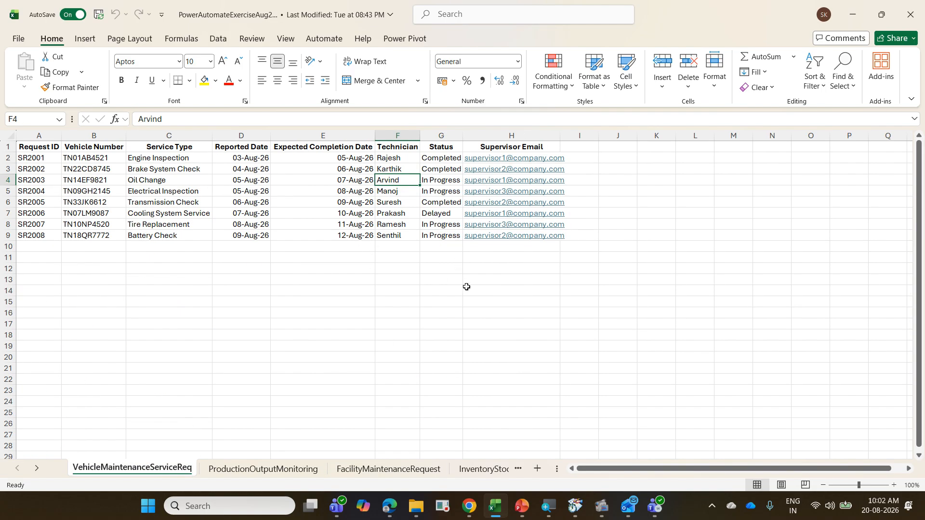
pyautogui.click(107, 199)
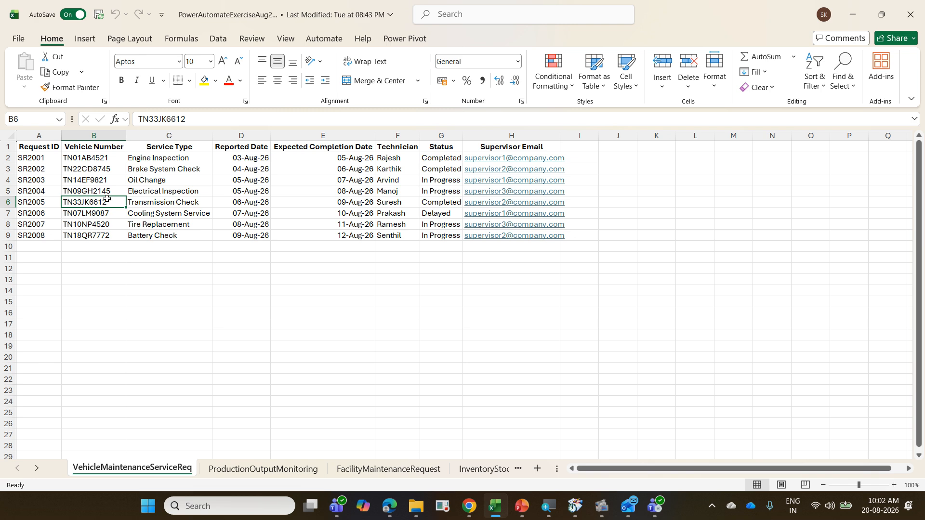
pyautogui.hotkey('ctrl', 't')
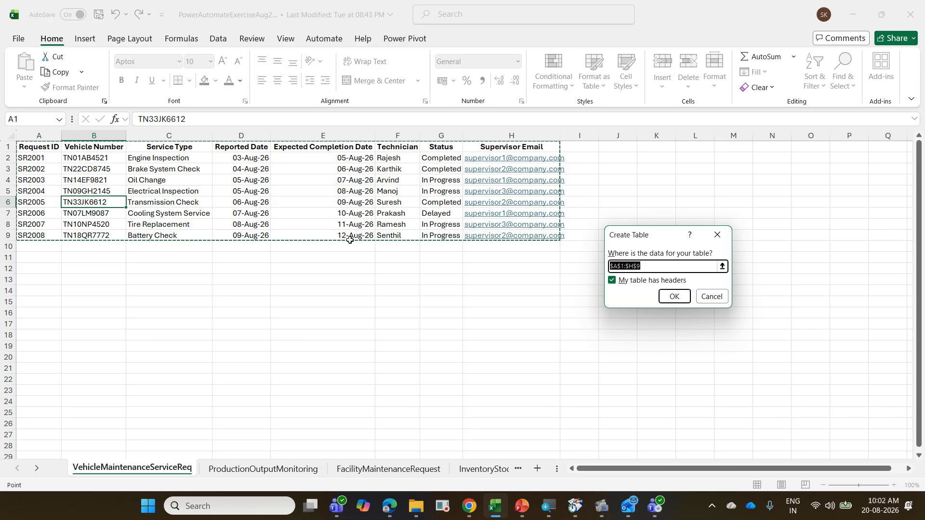
pyautogui.click(666, 298)
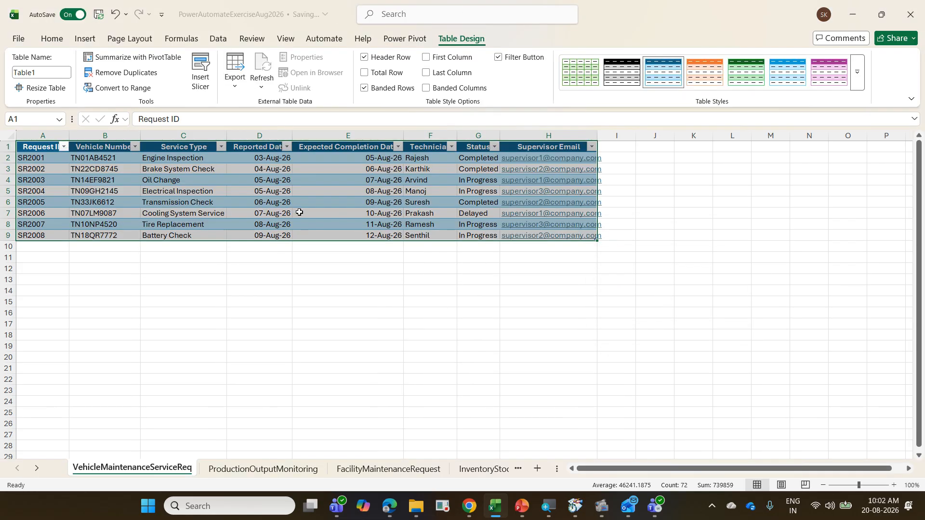
# Step: Name the vehicle maintenance table tblVMS and close the workbook
pyautogui.click(304, 212)
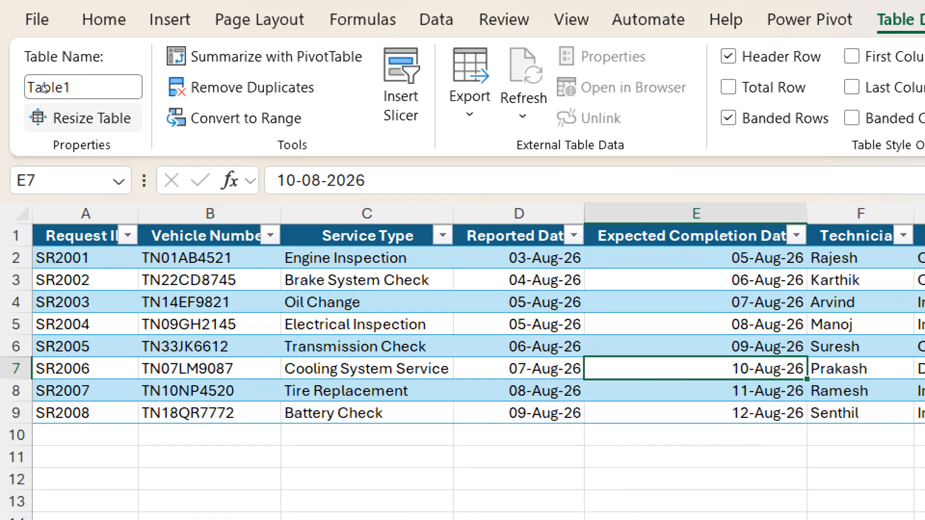
pyautogui.click(43, 84)
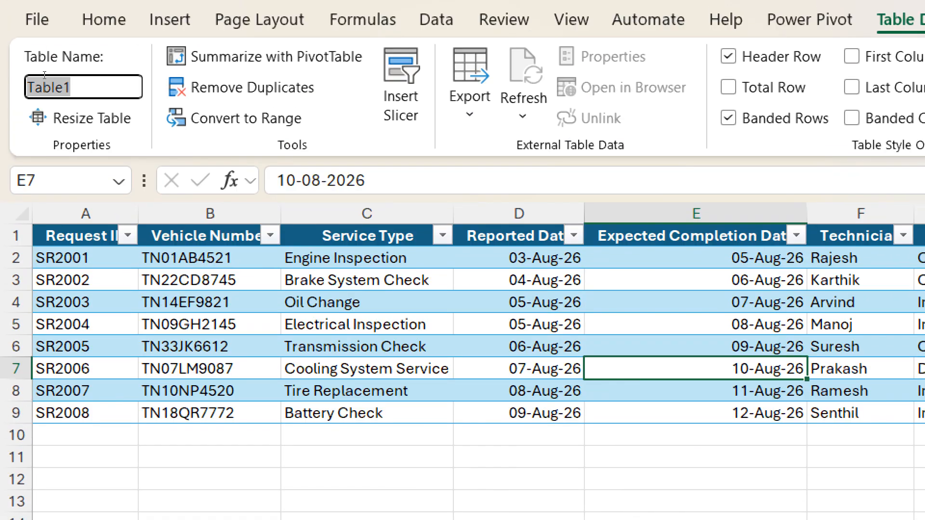
pyautogui.write('tblV')
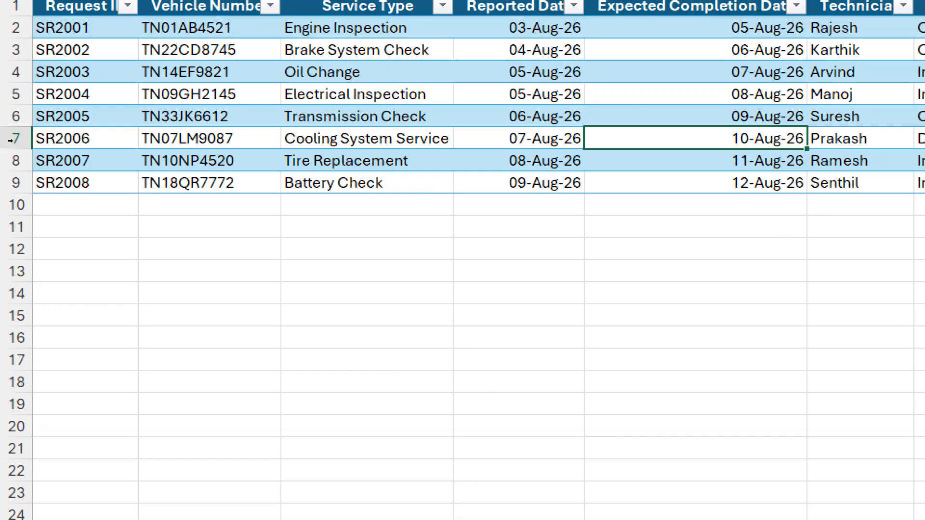
pyautogui.write('MS')
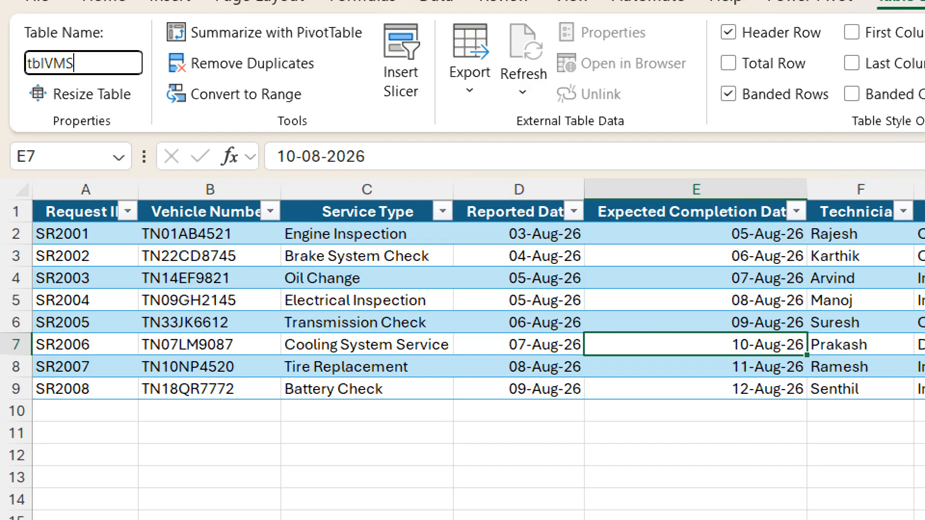
pyautogui.press('Return')
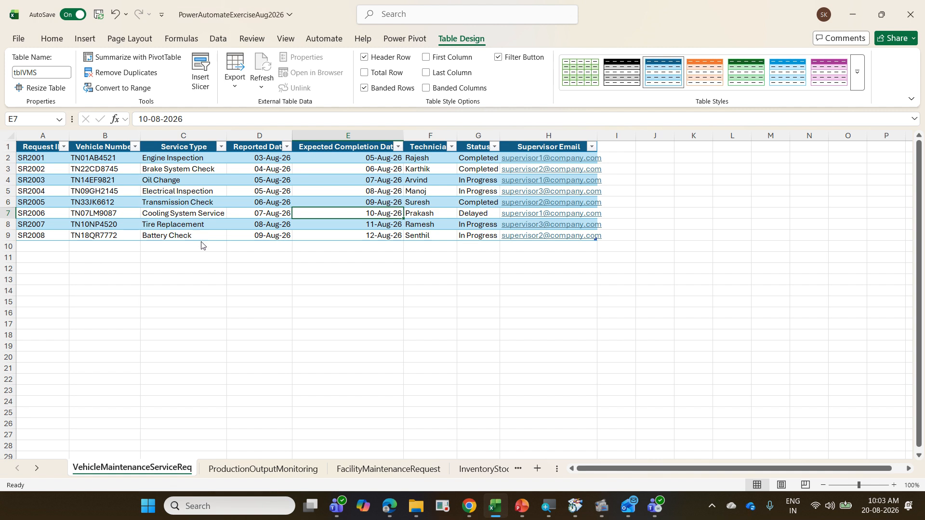
pyautogui.hotkey('ctrl', 'w')
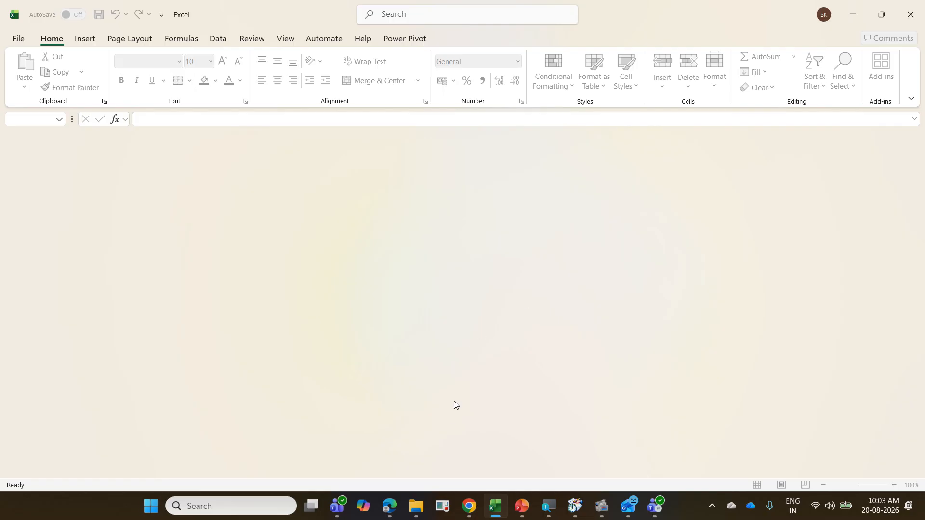
# Step: Switch to Power Automate in the browser, leave the 10 CustomerWarrantyClaim designer and open the page for creating flows
pyautogui.click(388, 509)
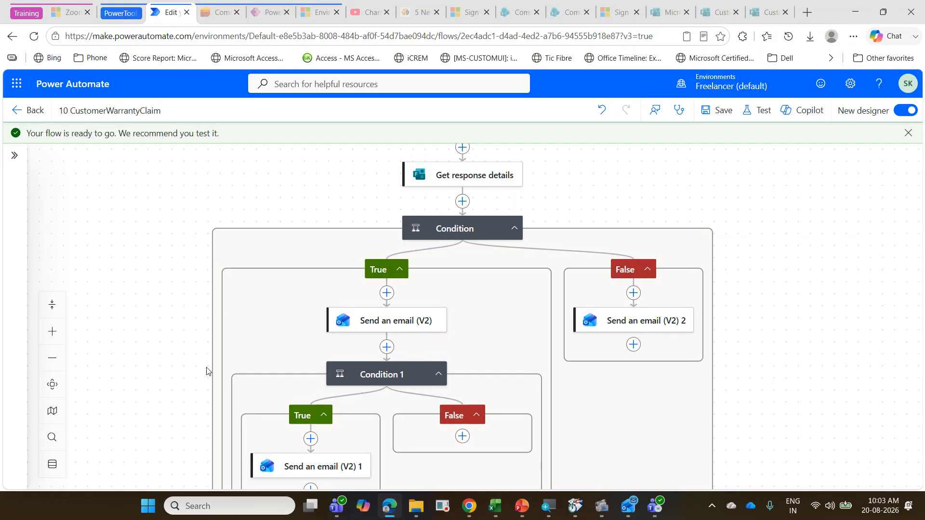
pyautogui.click(35, 114)
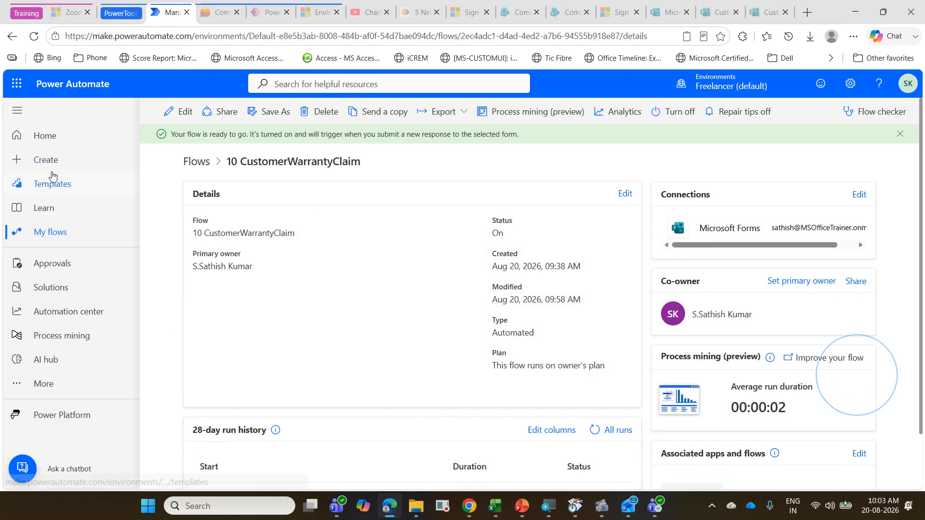
pyautogui.click(53, 165)
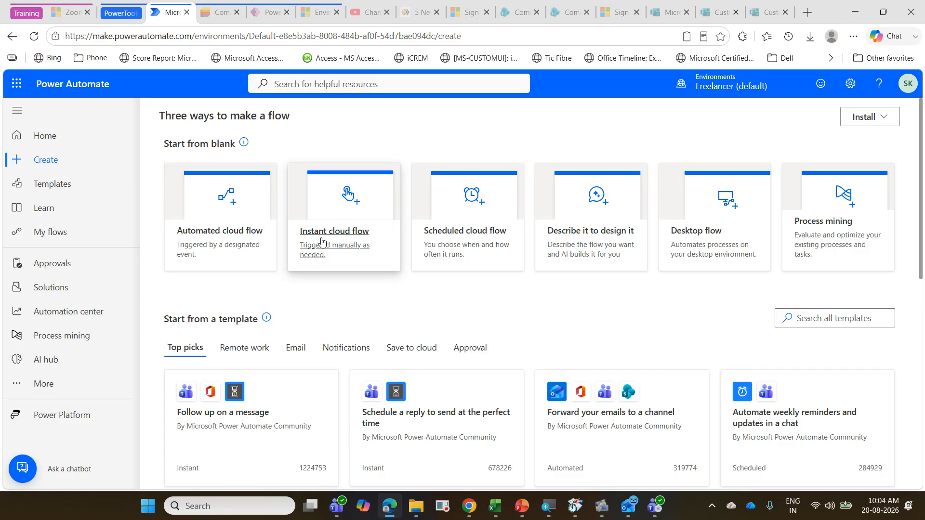
# Step: Create an instant cloud flow named "11 VMSfromExcelRow" with the "Manually trigger a flow" trigger
pyautogui.click(322, 241)
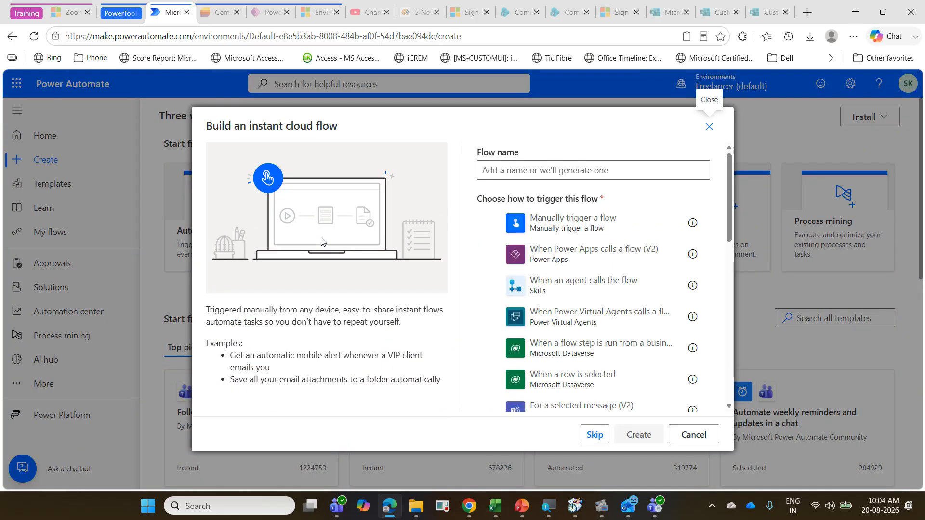
pyautogui.click(494, 164)
pyautogui.write('11')
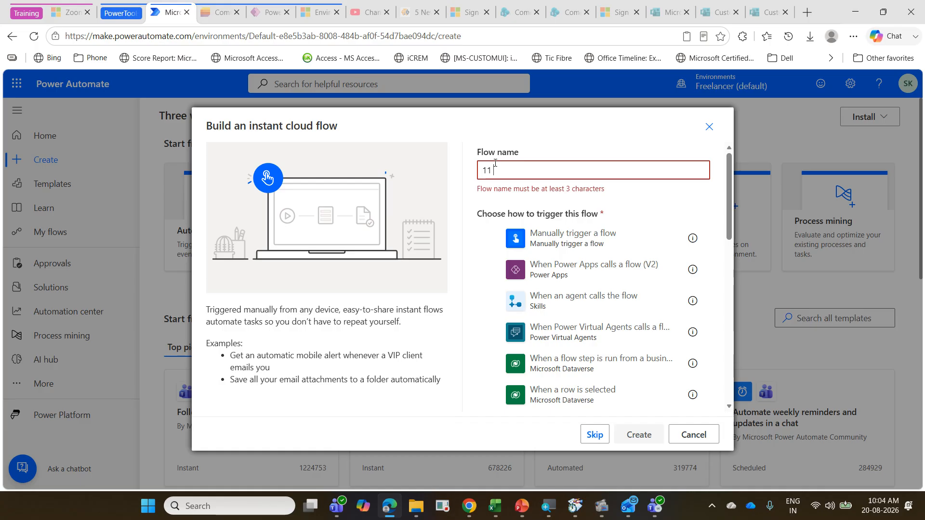
pyautogui.write(' VMS')
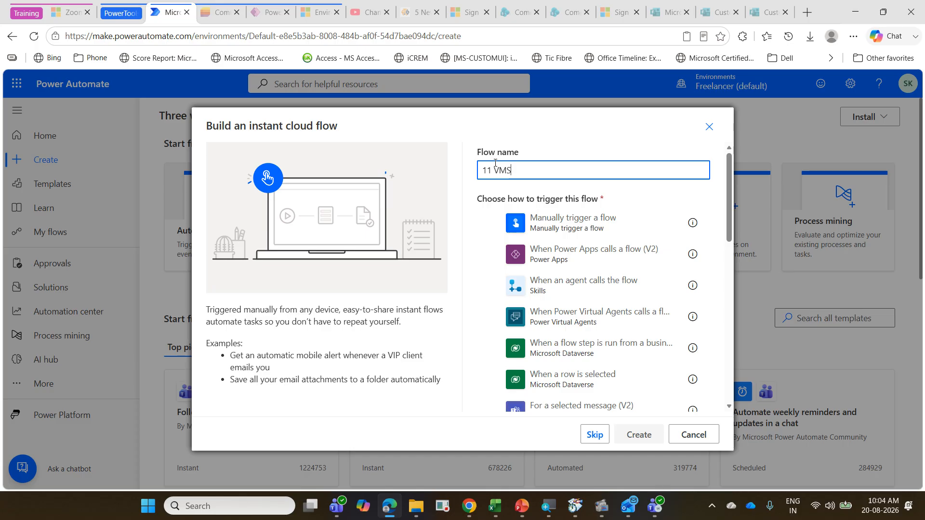
pyautogui.write('fromExcelRow')
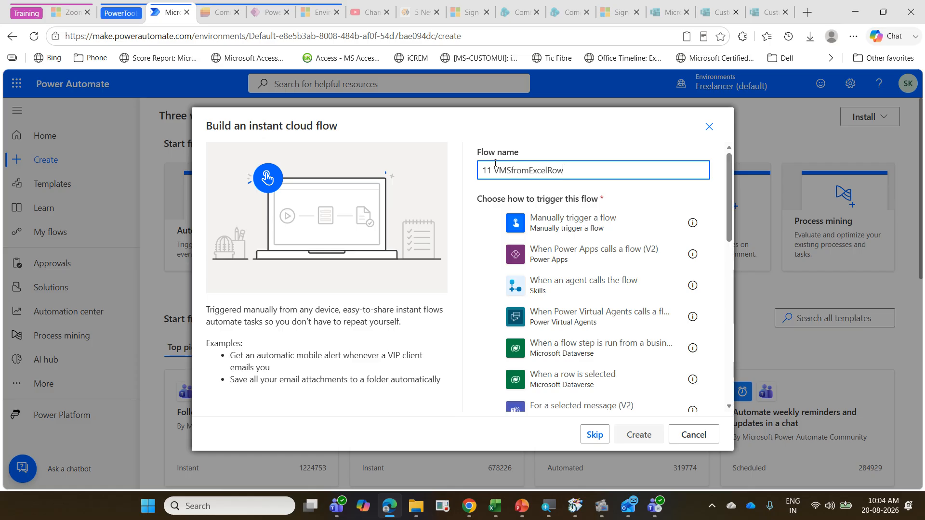
pyautogui.click(592, 229)
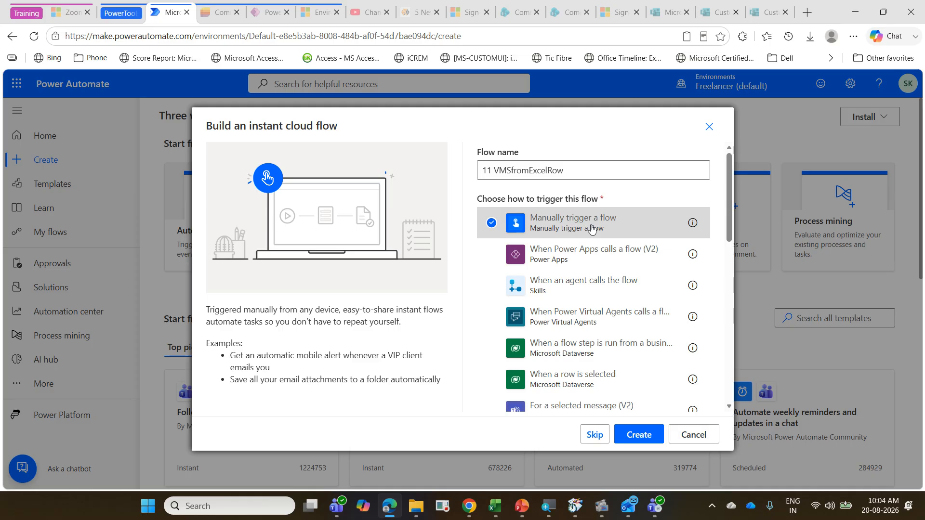
pyautogui.click(639, 435)
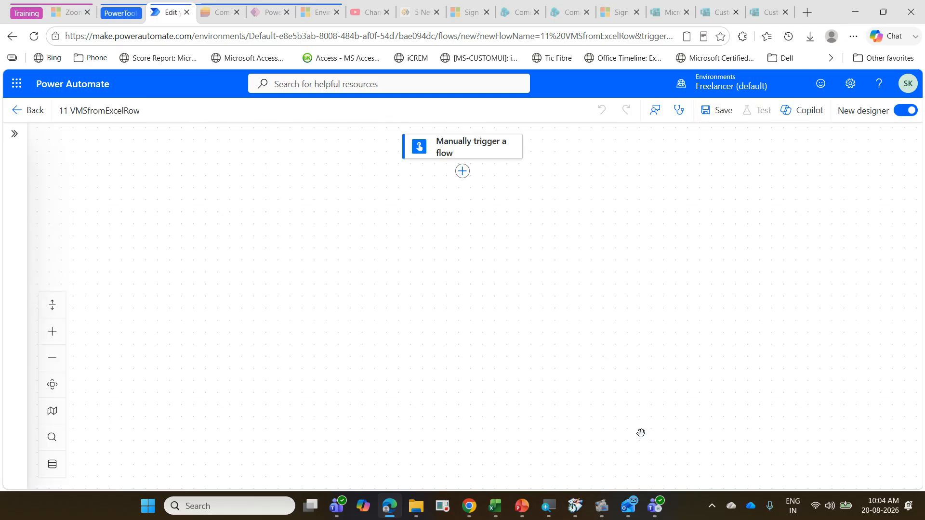
# Step: Add the Excel Online (Business) "Get a row" action below the manual trigger
pyautogui.click(462, 172)
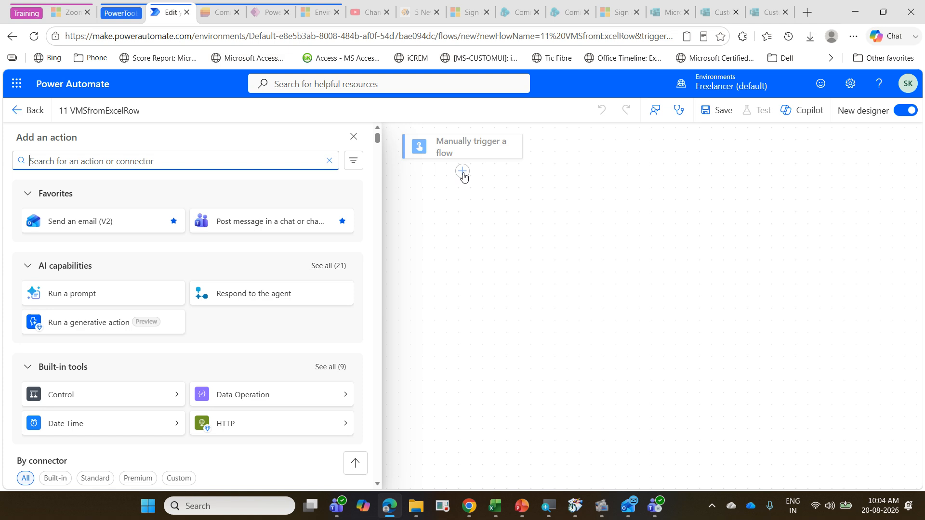
pyautogui.write('excel')
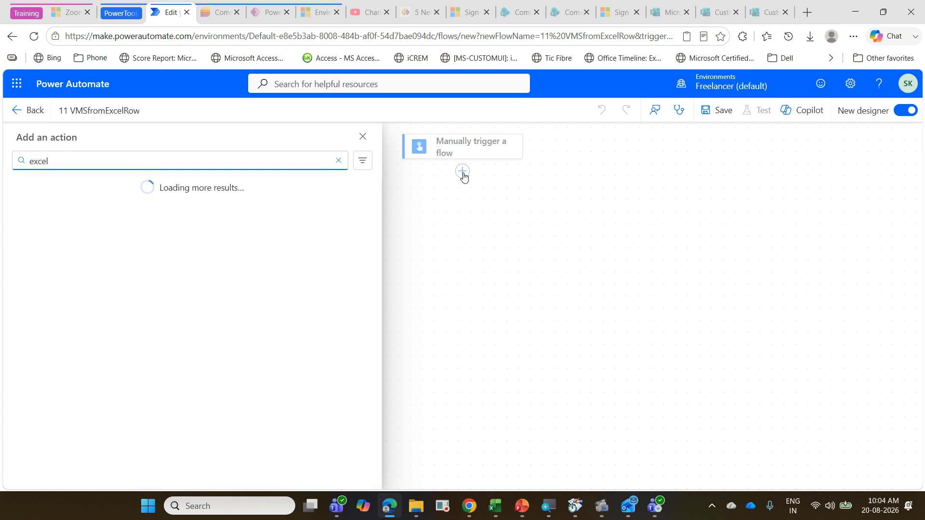
pyautogui.write(' on')
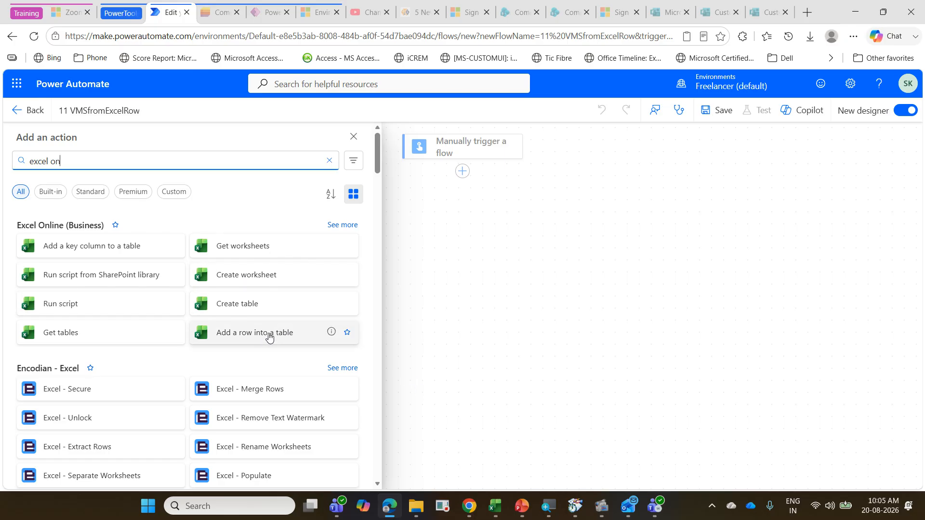
pyautogui.click(342, 225)
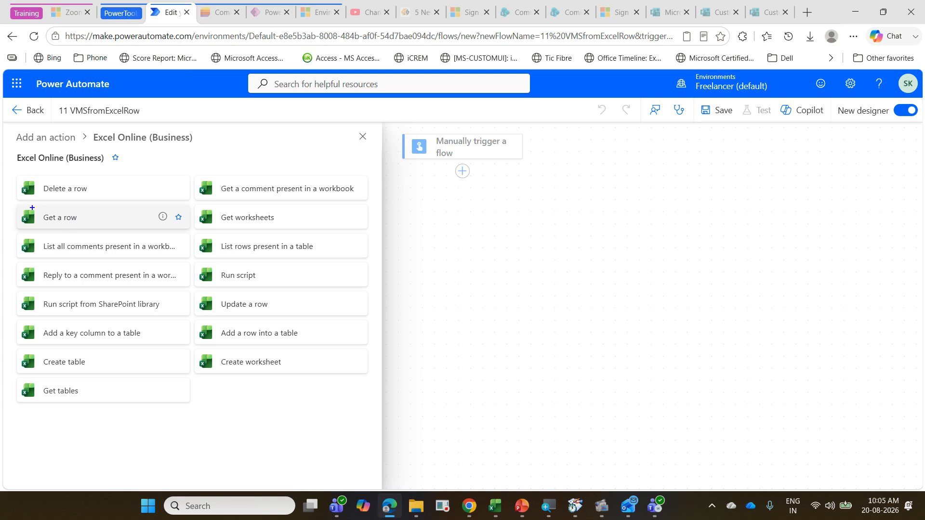
pyautogui.moveTo(20, 207)
pyautogui.mouseDown()
pyautogui.moveTo(295, 262)
pyautogui.moveTo(336, 261)
pyautogui.moveTo(378, 223)
pyautogui.mouseUp()
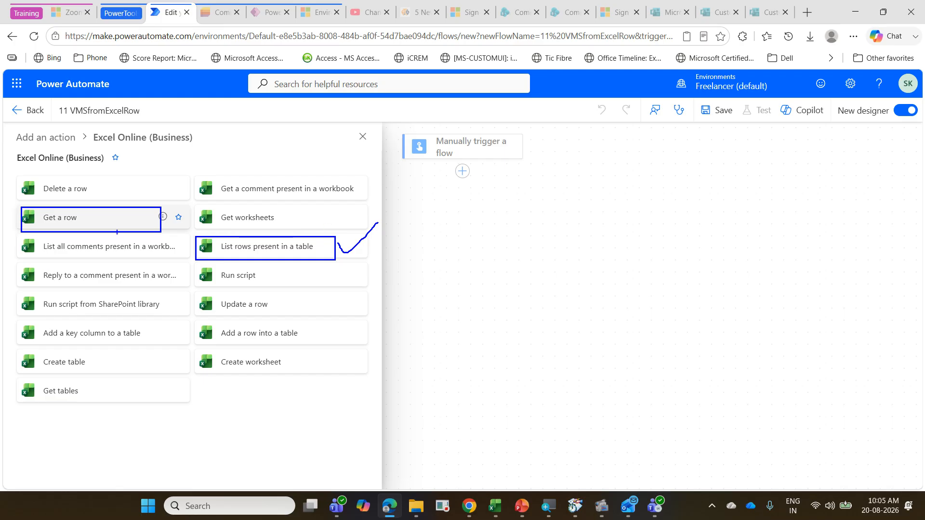
pyautogui.moveTo(110, 212)
pyautogui.mouseDown()
pyautogui.moveTo(120, 219)
pyautogui.moveTo(176, 176)
pyautogui.mouseUp()
pyautogui.press('Escape')
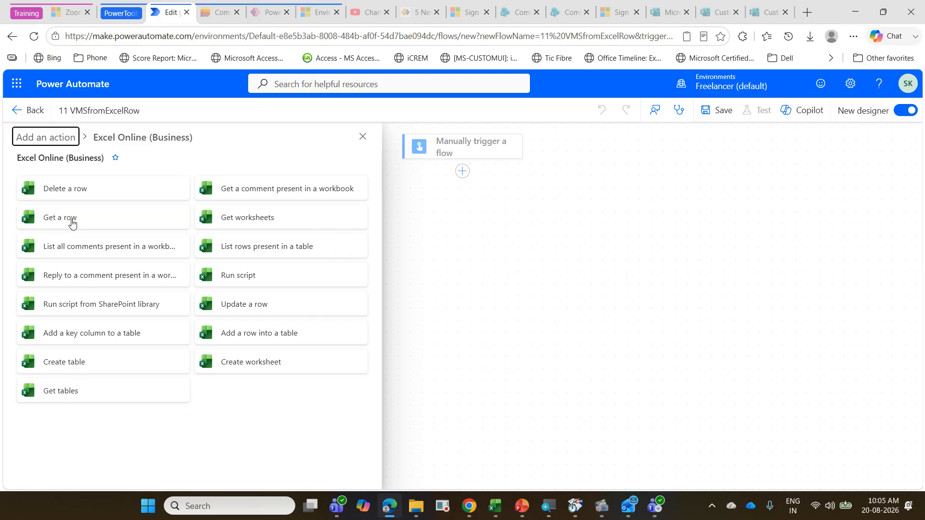
pyautogui.click(72, 222)
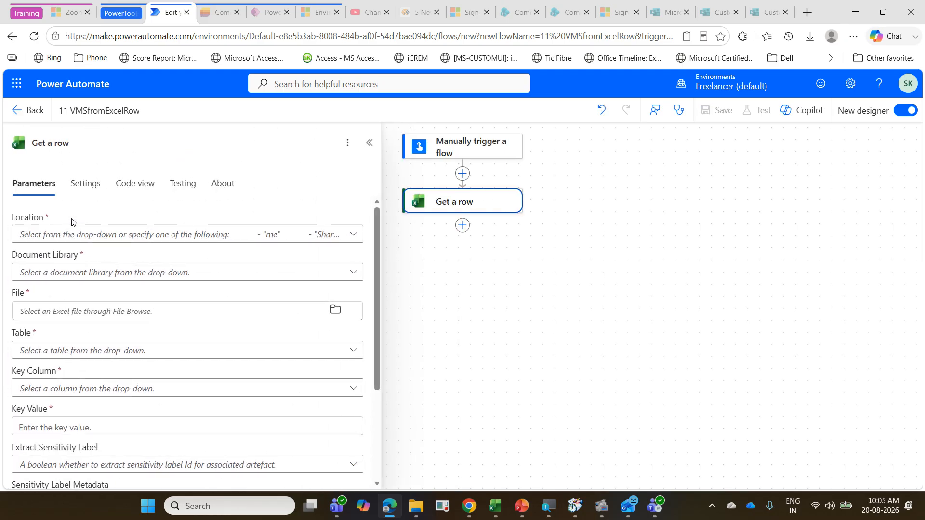
# Step: Change the Get a row action's connection to the second existing account
pyautogui.scroll(-3, 192, 304)
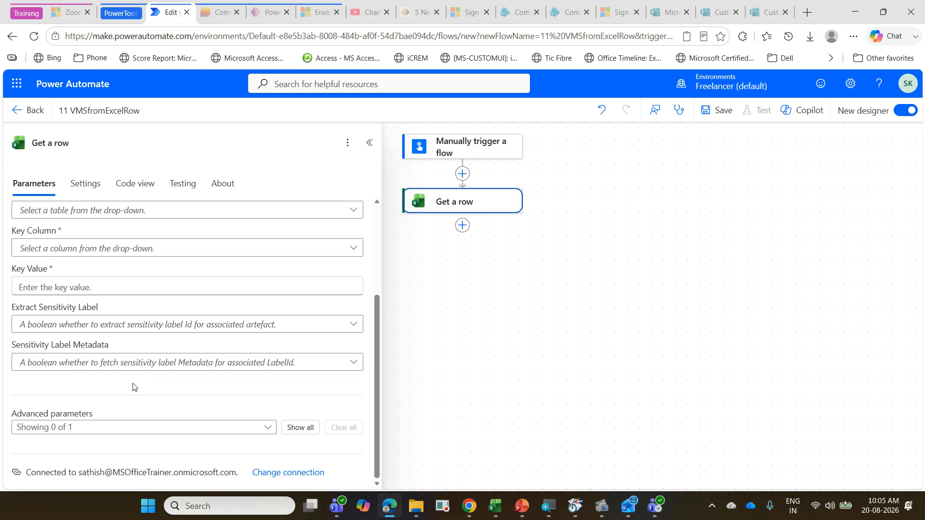
pyautogui.click(280, 473)
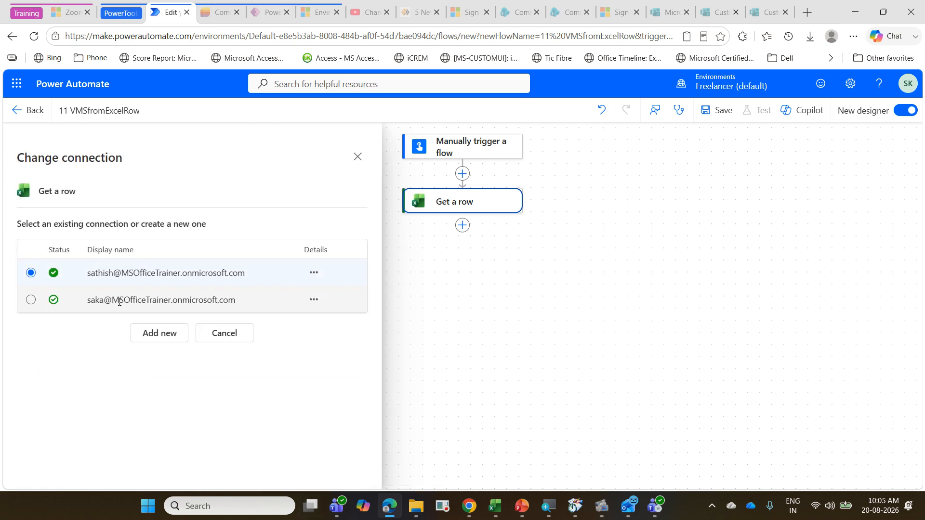
pyautogui.click(119, 301)
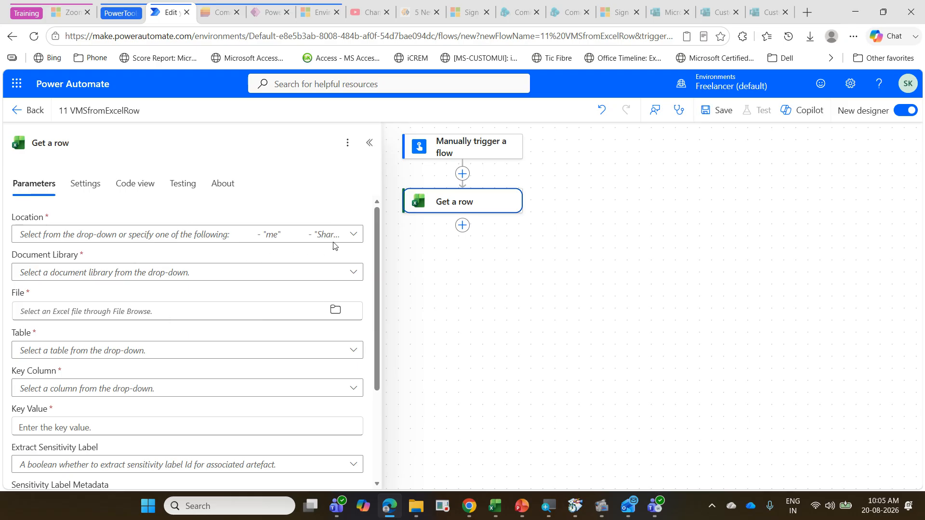
# Step: Set the Get a row location to OneDrive for Business and the document library to OneDrive
pyautogui.click(353, 236)
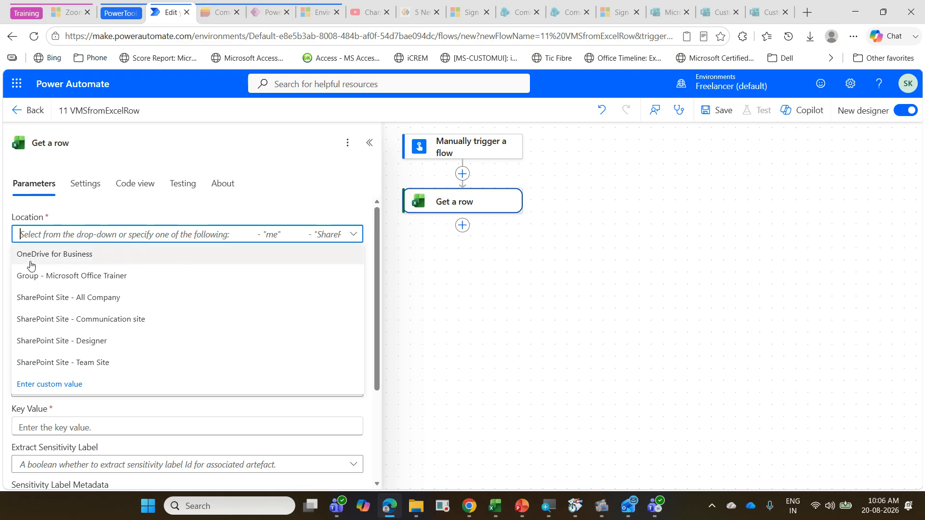
pyautogui.click(68, 255)
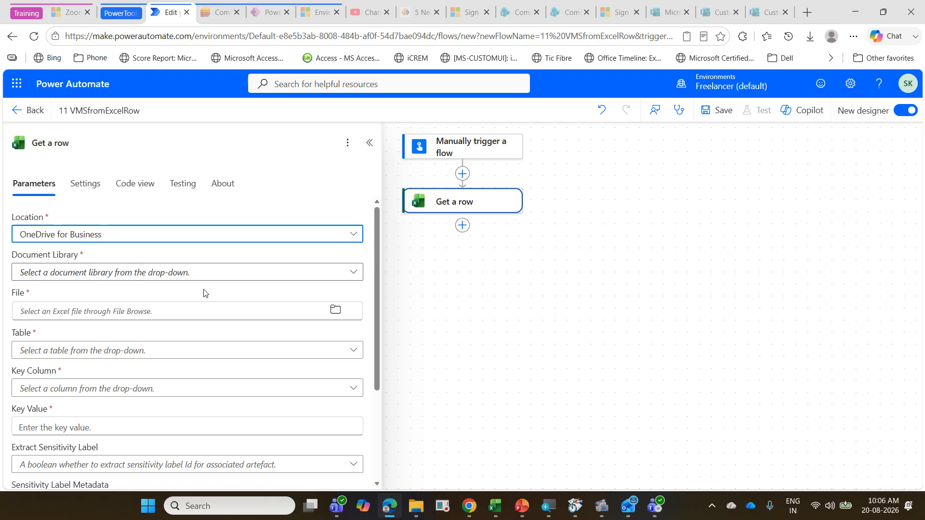
pyautogui.click(354, 275)
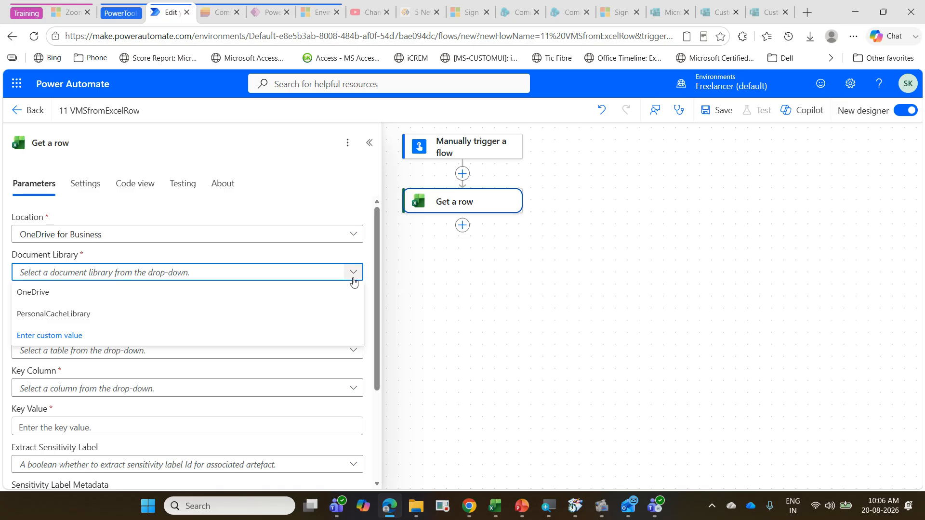
pyautogui.click(283, 296)
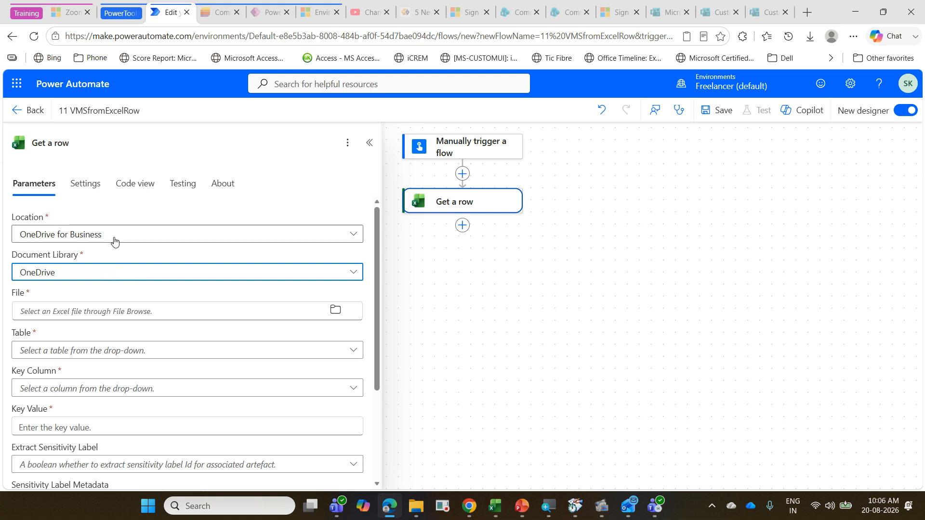
# Step: Choose /PowerAutomate/Aug2026/PowerAutomateExerciseAug2026.xlsx as the file for the Get a row action
pyautogui.click(336, 311)
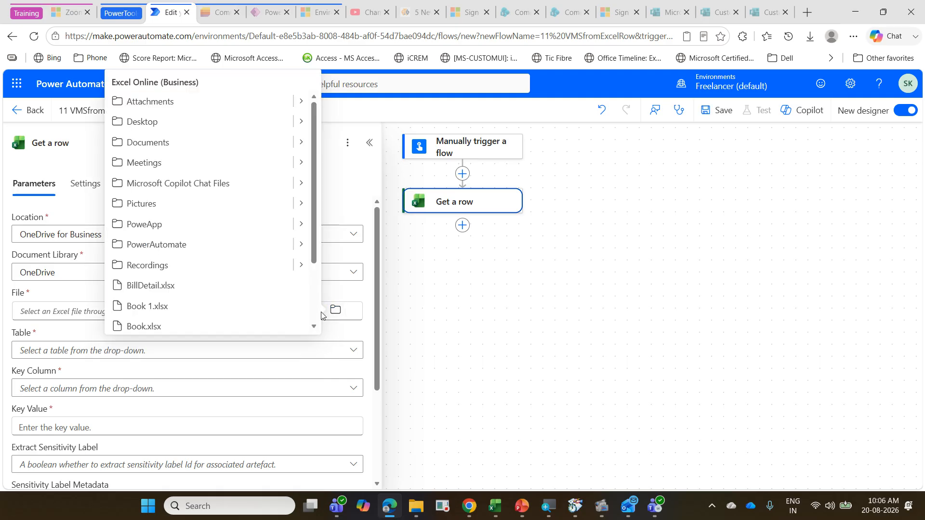
pyautogui.click(300, 245)
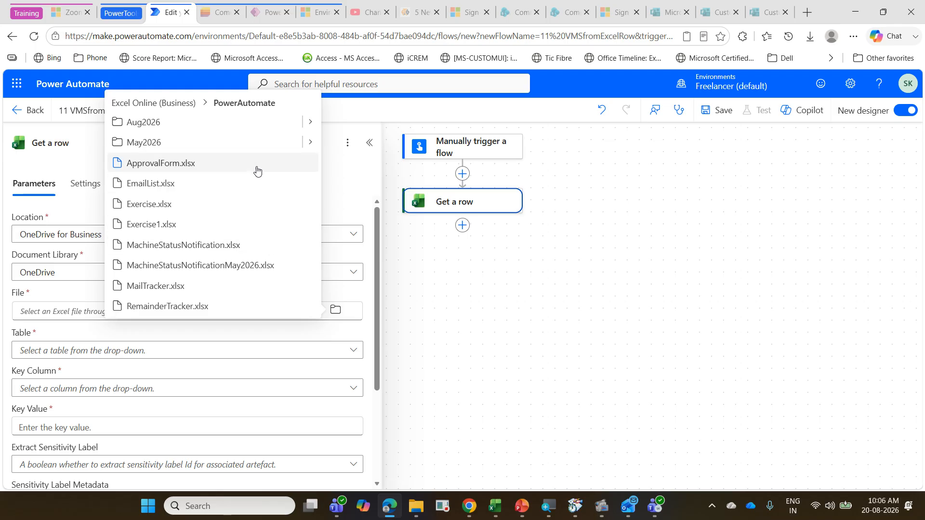
pyautogui.click(310, 124)
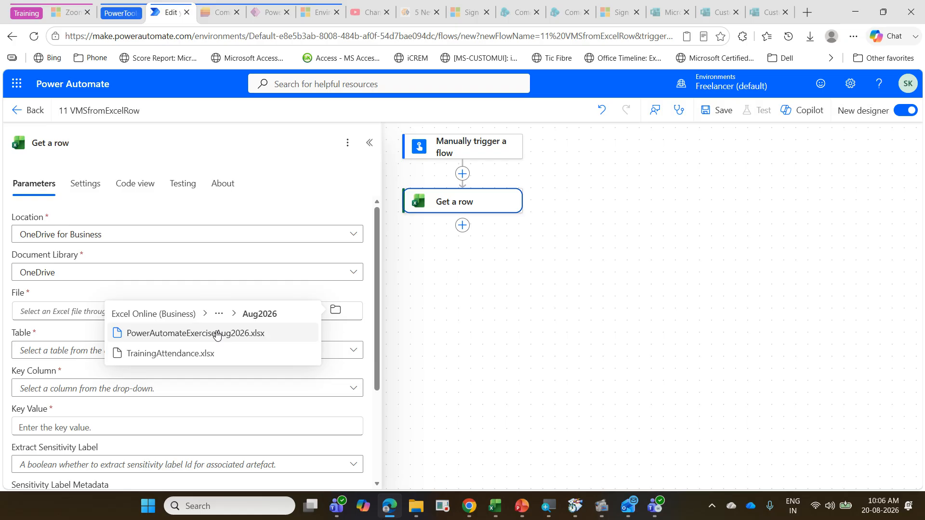
pyautogui.click(218, 333)
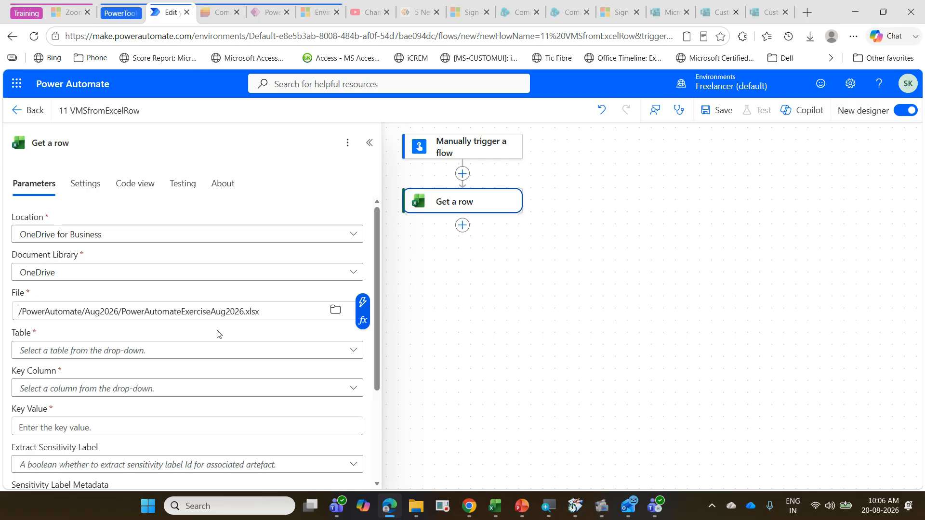
# Step: Set the Get a row table to tblVMS and its key column to Technician
pyautogui.click(218, 357)
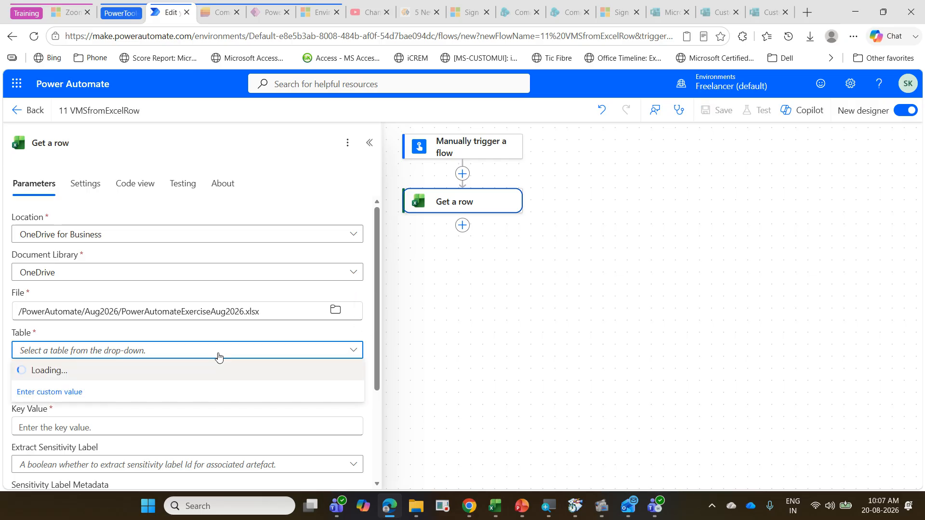
pyautogui.click(205, 377)
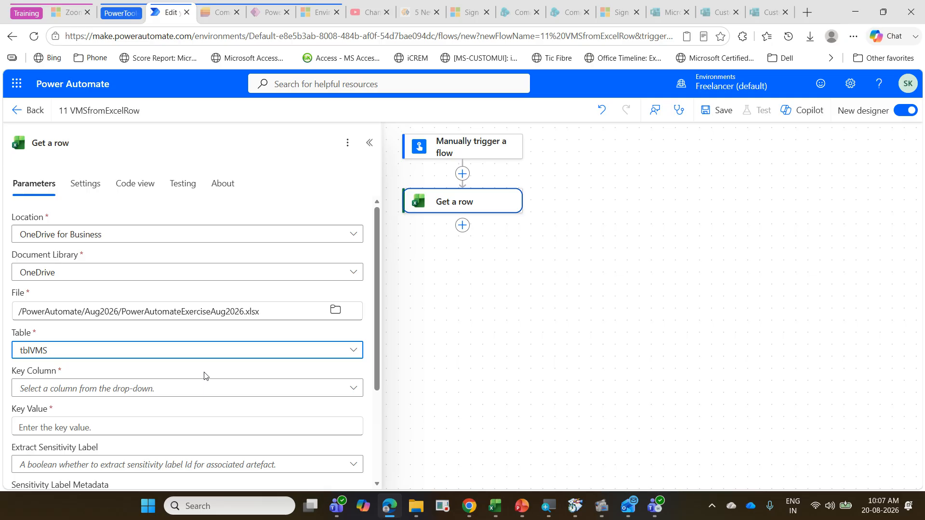
pyautogui.scroll(-1, 192, 386)
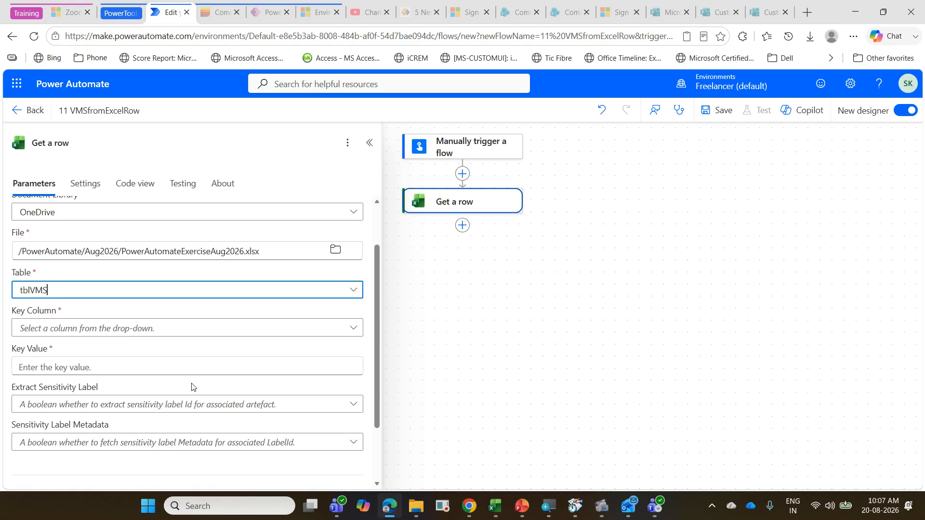
pyautogui.click(349, 331)
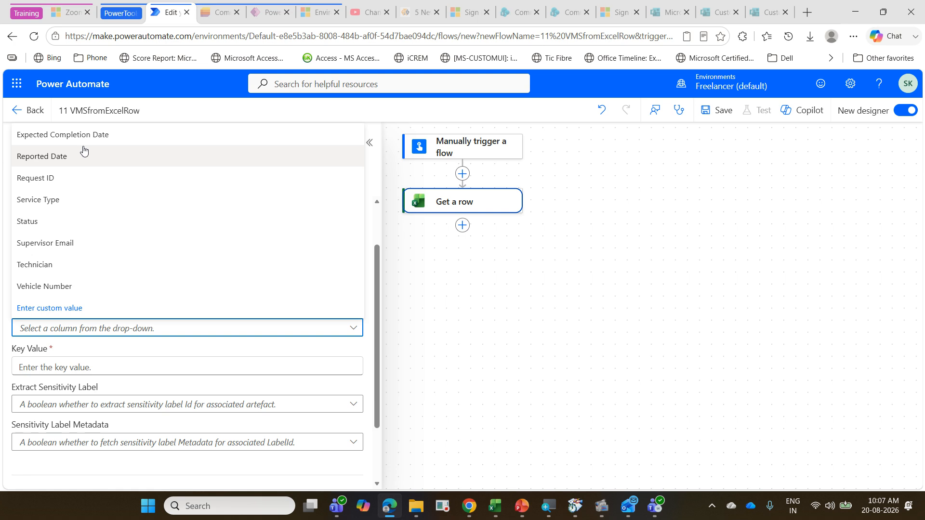
pyautogui.click(112, 266)
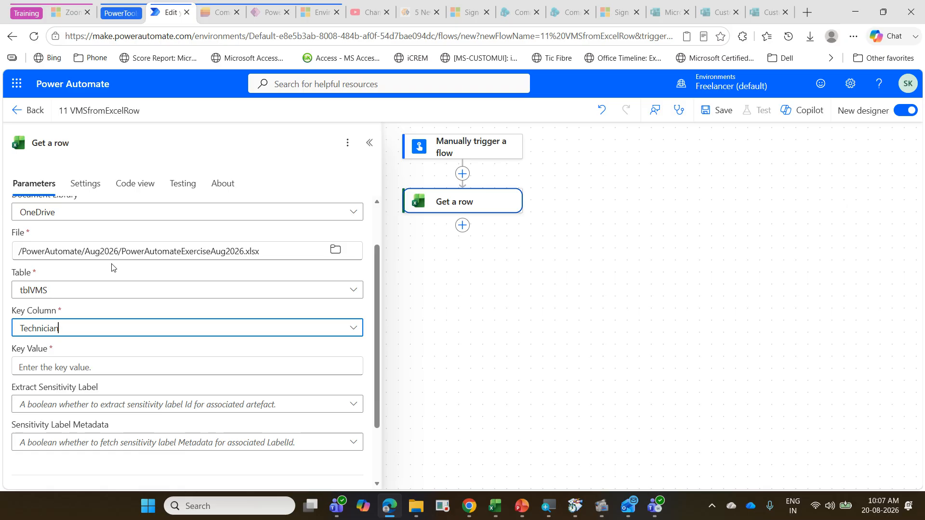
# Step: Switch to Excel, open the PowerAutomateExerciseAug2026 workbook to review the Technician values in the vehicle maintenance table, and close it
pyautogui.click(81, 364)
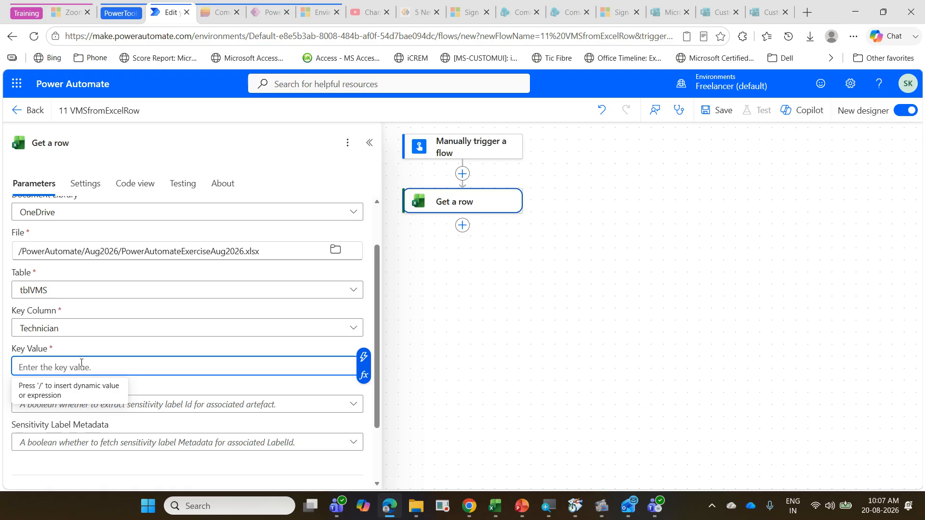
pyautogui.click(502, 515)
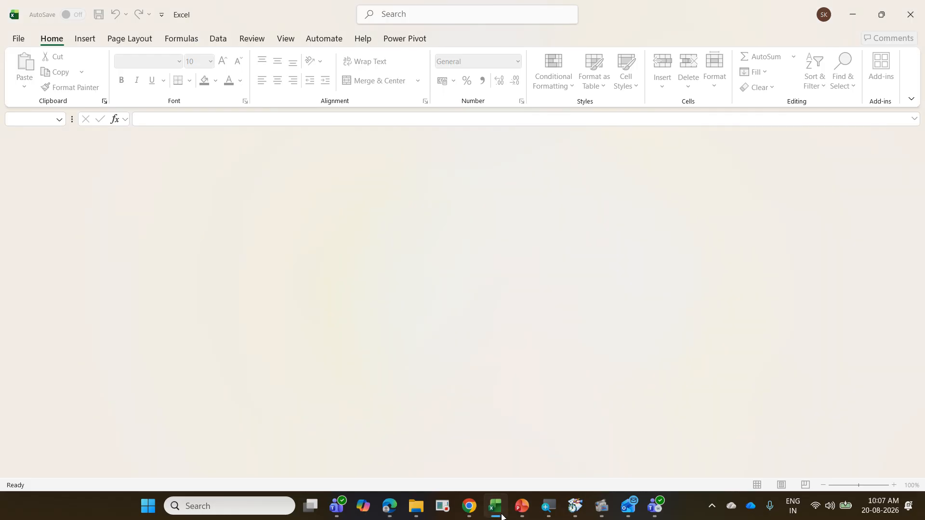
pyautogui.click(22, 33)
pyautogui.click(277, 433)
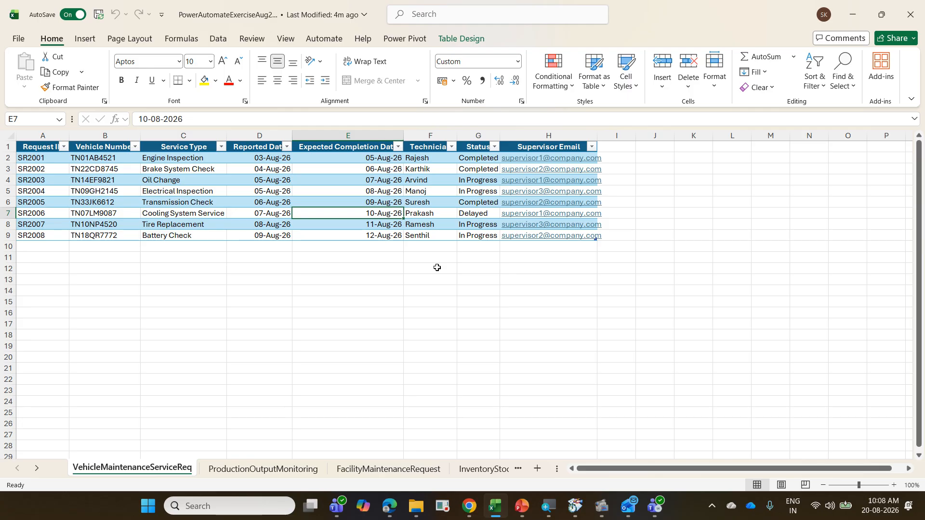
pyautogui.hotkey('ctrl', 'w')
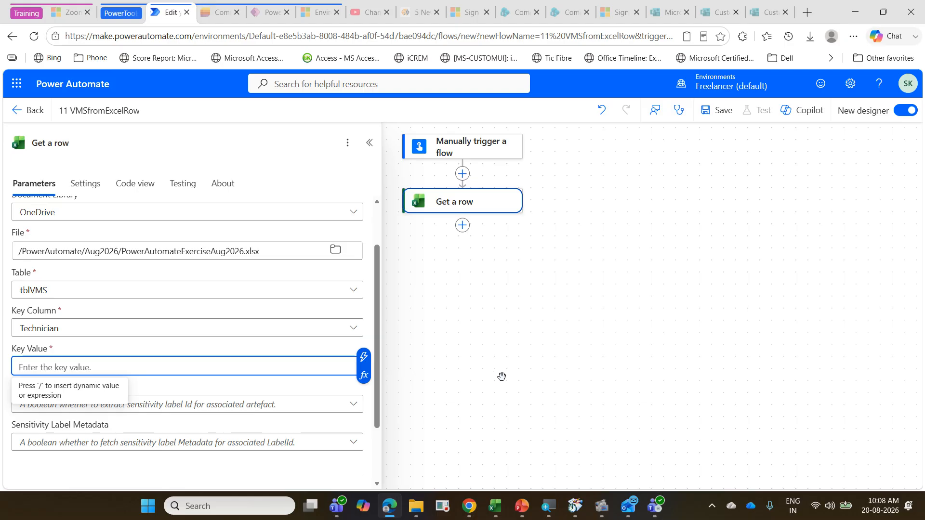
# Step: Add a text input named "TechName" to the Manually trigger a flow trigger in Power Automate
pyautogui.click(482, 158)
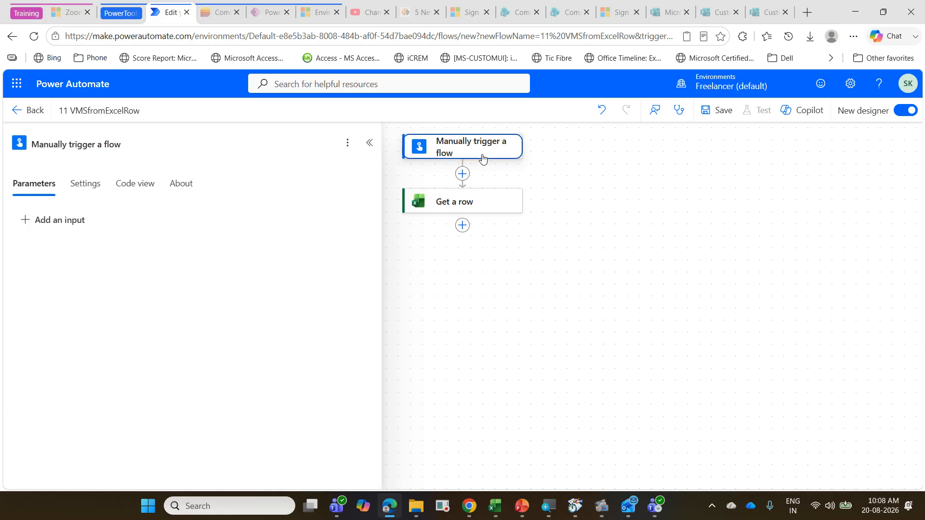
pyautogui.click(74, 224)
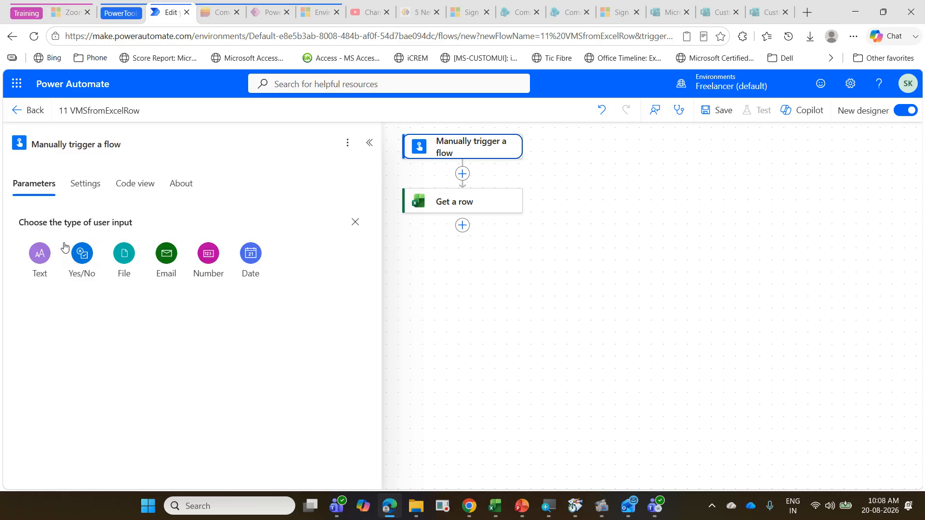
pyautogui.click(47, 267)
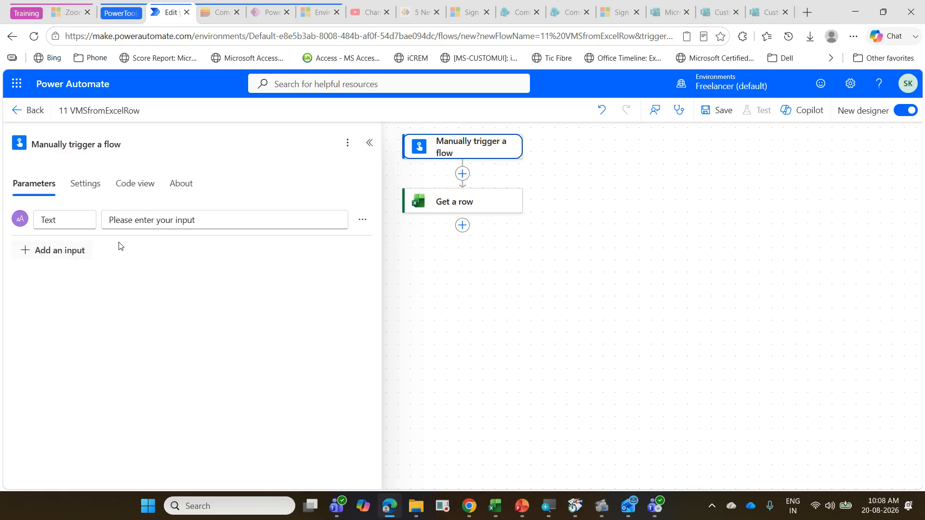
pyautogui.moveTo(88, 227); pyautogui.dragTo(16, 216)
pyautogui.write('Tech')
pyautogui.write('inci')
pyautogui.press('BackSpace')
pyautogui.press('BackSpace')
pyautogui.press('BackSpace')
pyautogui.press('BackSpace')
pyautogui.press('BackSpace')
pyautogui.press('BackSpace')
pyautogui.press('BackSpace')
pyautogui.press('BackSpace')
pyautogui.write('Name')
# Step: Set the key value of the Get a row action to the trigger's Name dynamic content and show all advanced parameters
pyautogui.click(448, 213)
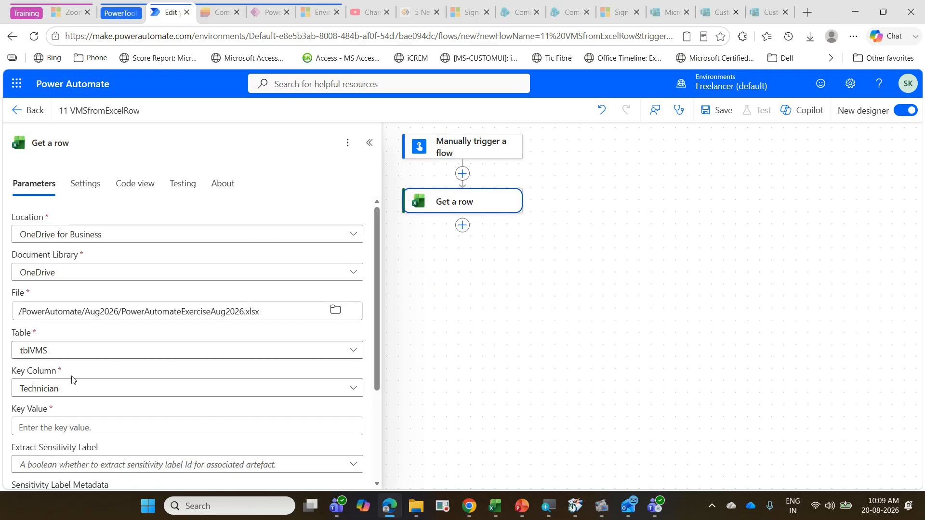
pyautogui.scroll(-3, 72, 377)
pyautogui.scroll(1, 57, 291)
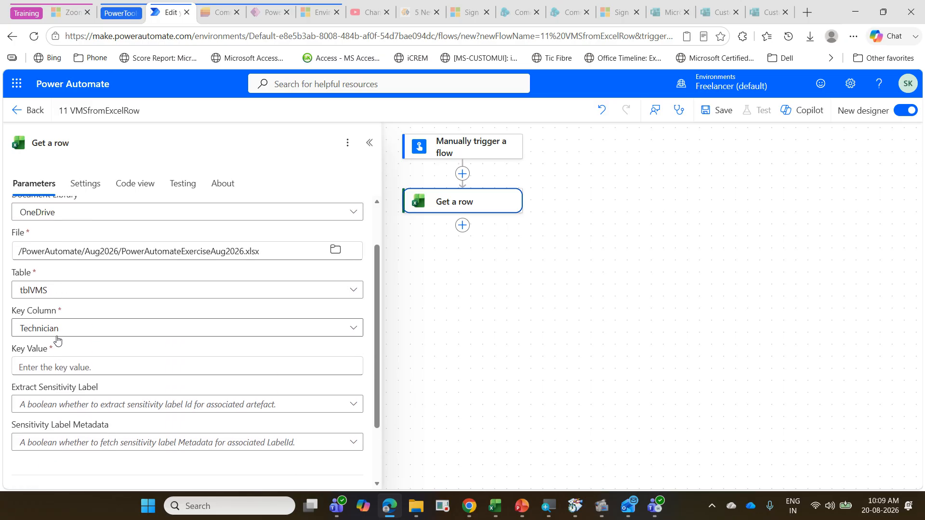
pyautogui.scroll(-1, 58, 341)
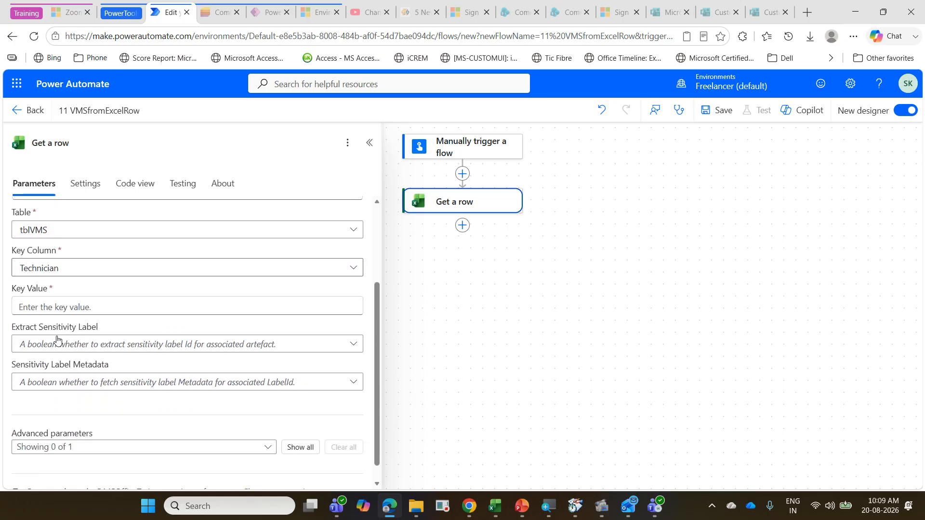
pyautogui.click(73, 302)
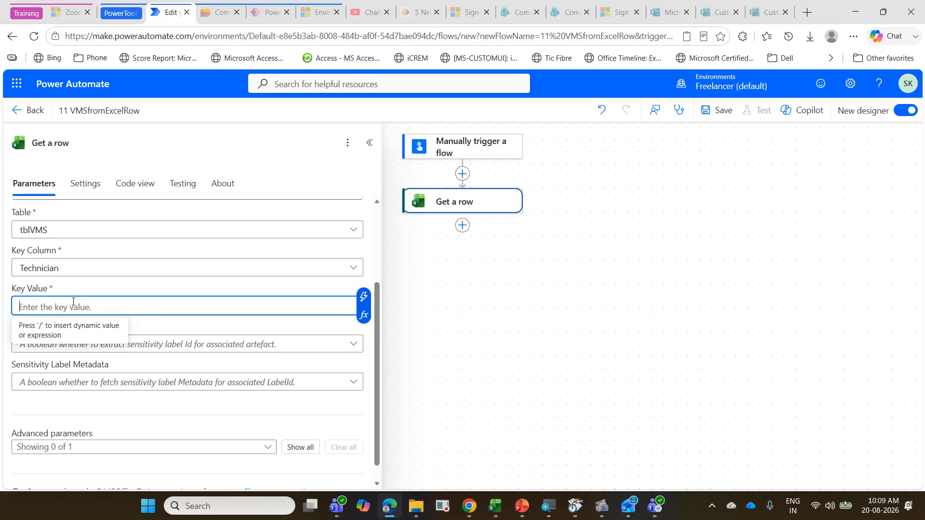
pyautogui.click(363, 297)
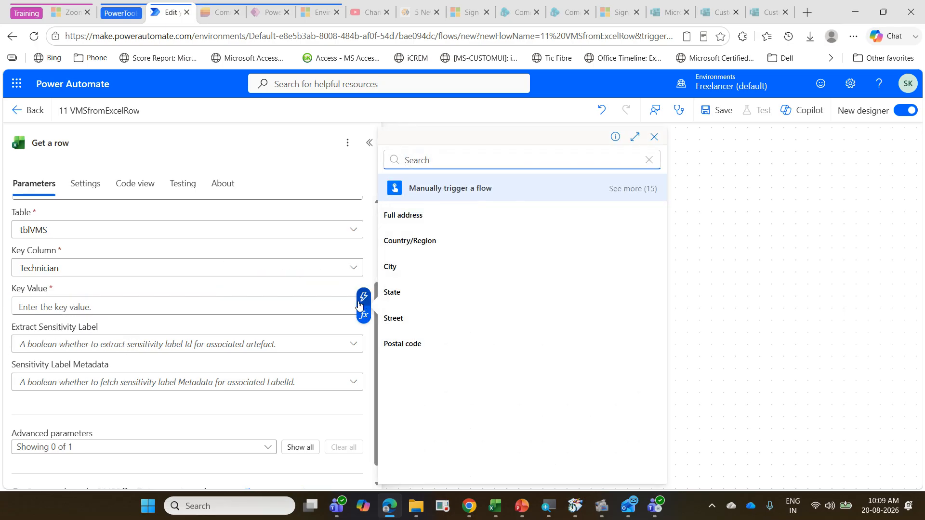
pyautogui.click(630, 190)
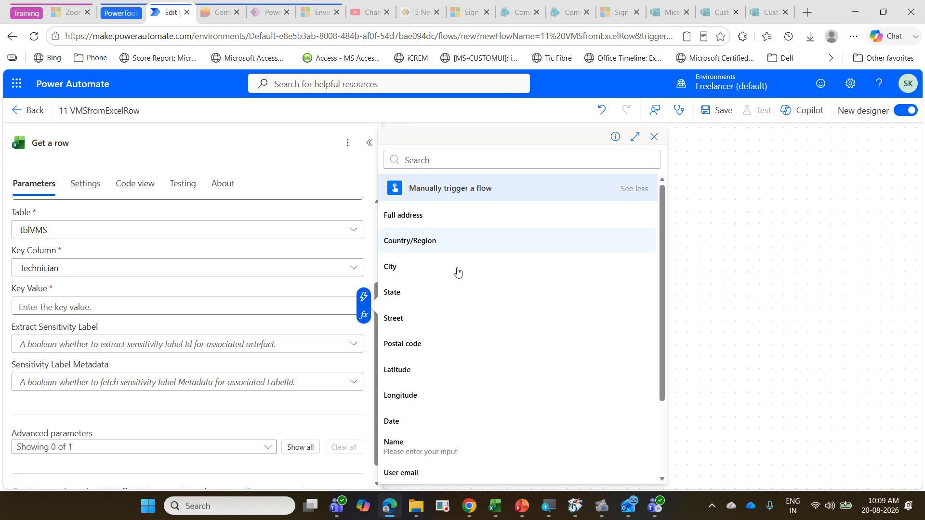
pyautogui.scroll(-3, 458, 272)
pyautogui.click(448, 344)
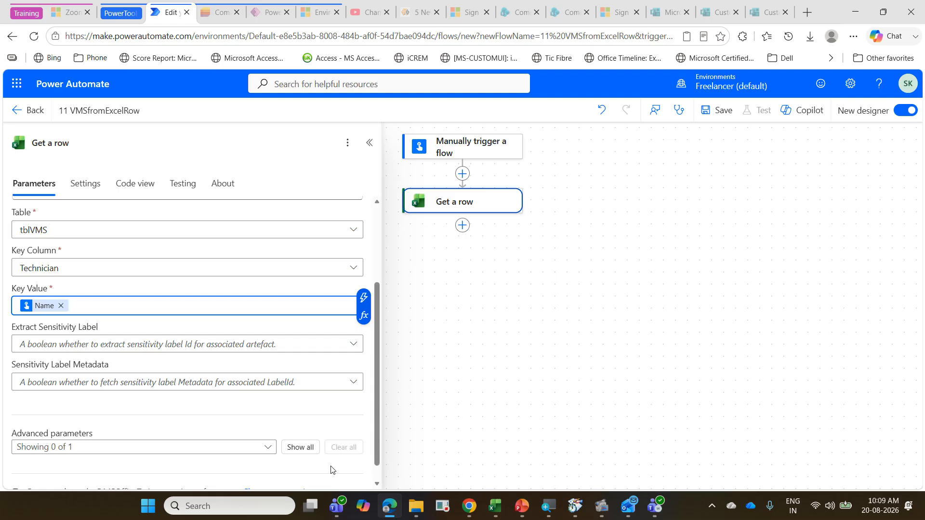
pyautogui.click(299, 447)
pyautogui.scroll(5, 262, 385)
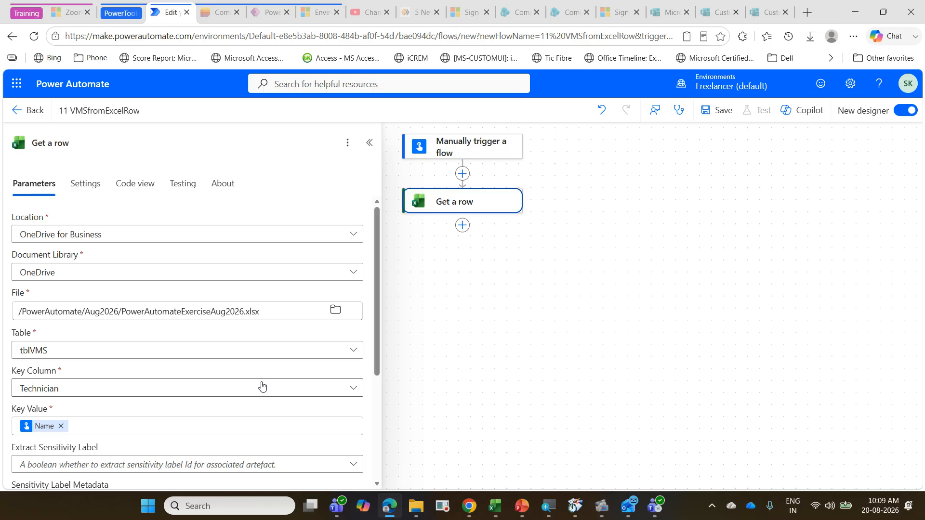
# Step: Switch to Excel, open the PowerAutomateExerciseAug2026 workbook to review the date columns of the vehicle maintenance table, close it, and return to Power Automate
pyautogui.click(496, 507)
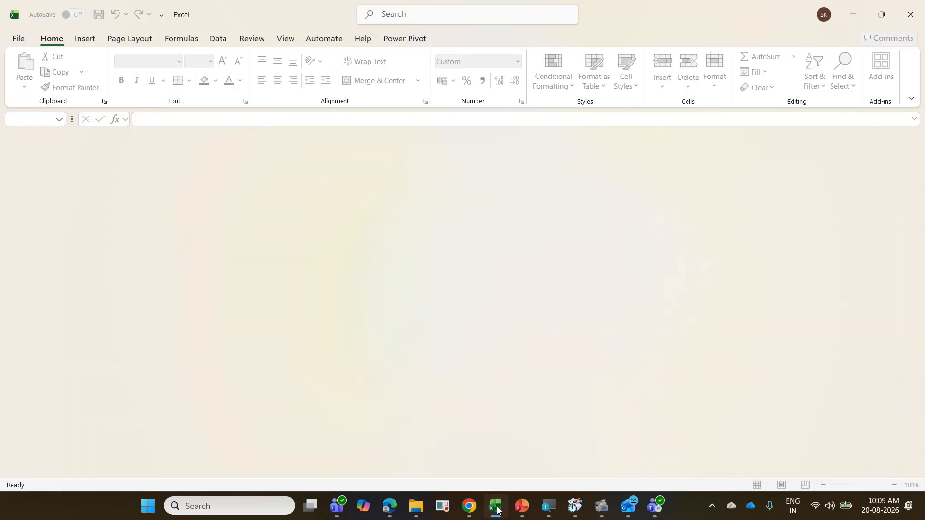
pyautogui.click(497, 507)
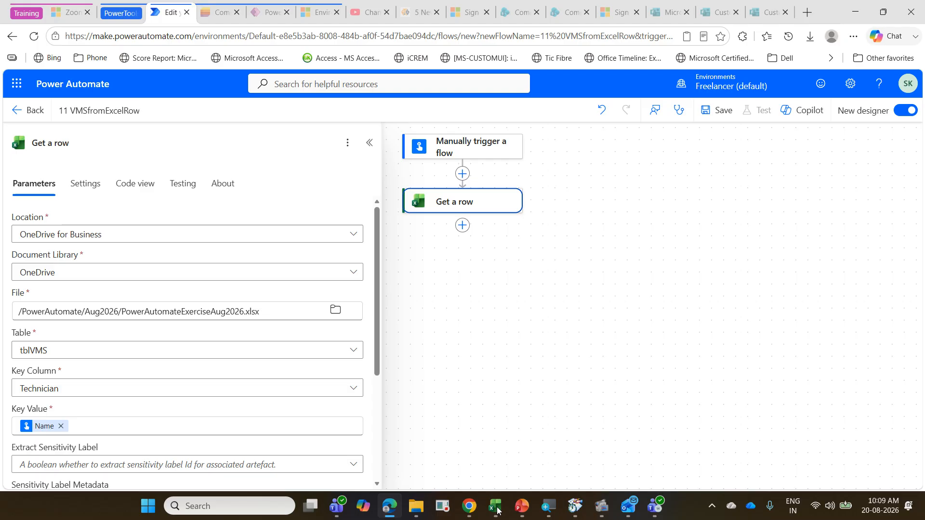
pyautogui.click(497, 506)
pyautogui.click(16, 38)
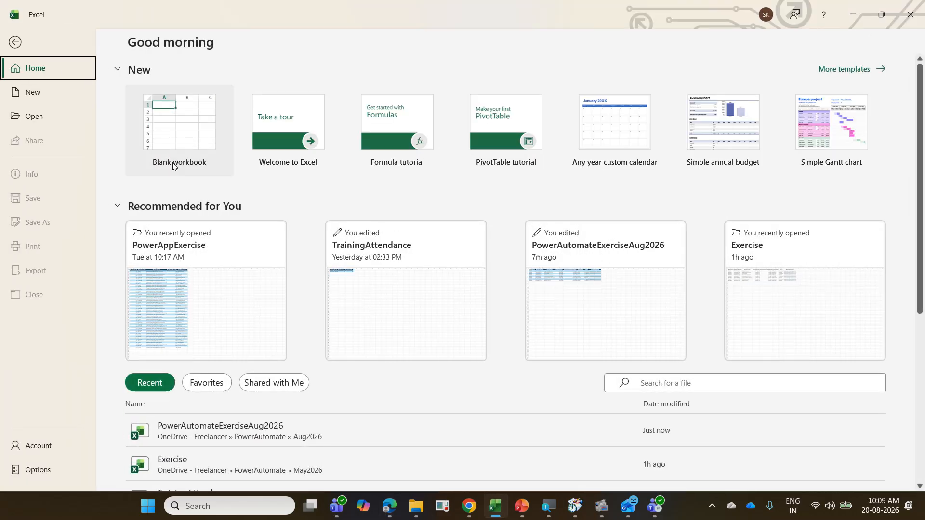
pyautogui.click(291, 431)
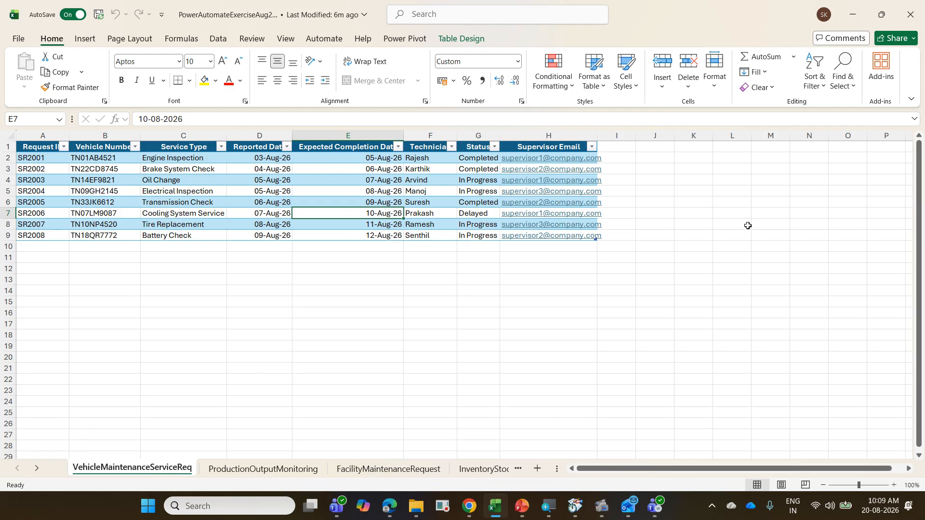
pyautogui.hotkey('ctrl', 'w')
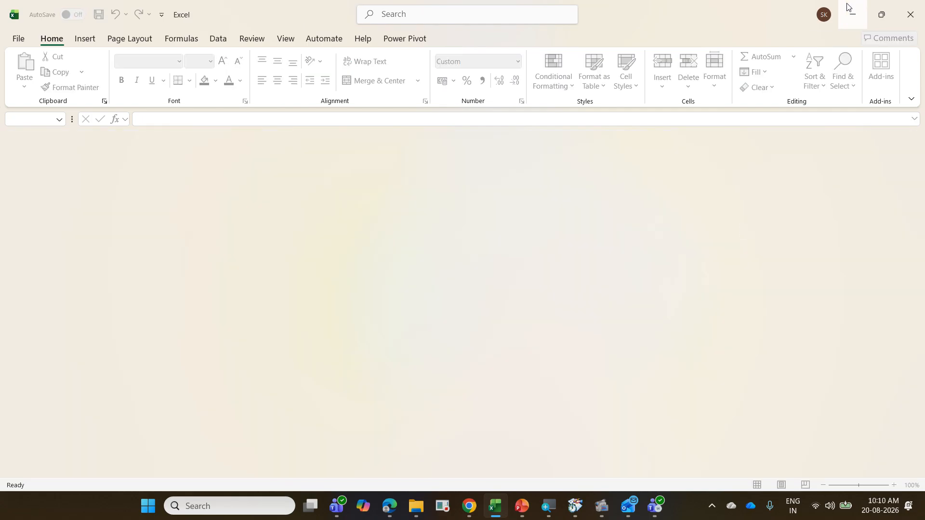
pyautogui.click(851, 13)
pyautogui.hotkey('ctrl', '-')
pyautogui.hotkey('ctrl', '-')
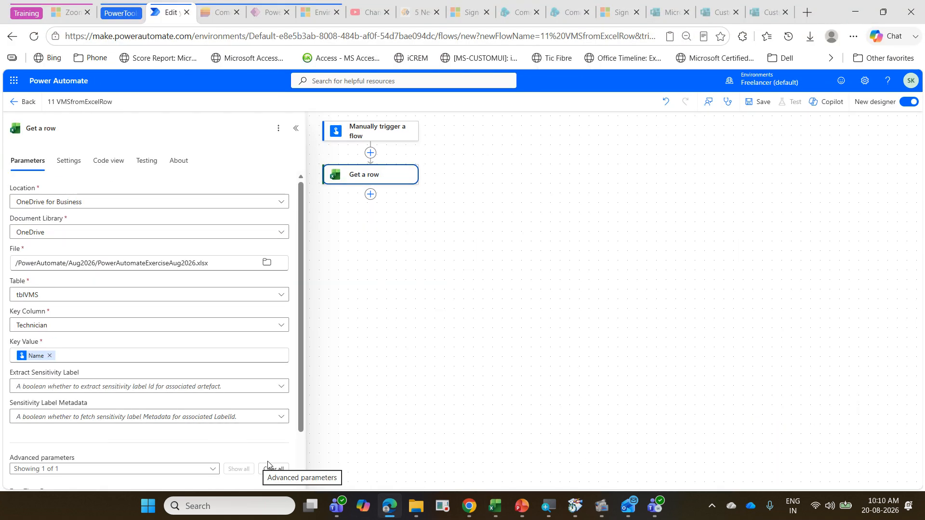
pyautogui.hotkey('ctrl', '-')
pyautogui.hotkey('ctrl', '-')
pyautogui.hotkey('ctrl', '-')
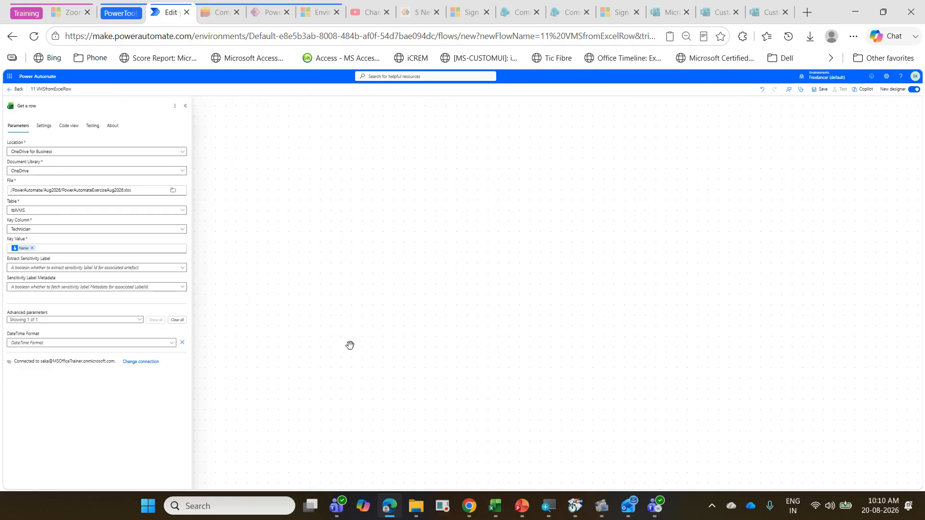
pyautogui.click(853, 36)
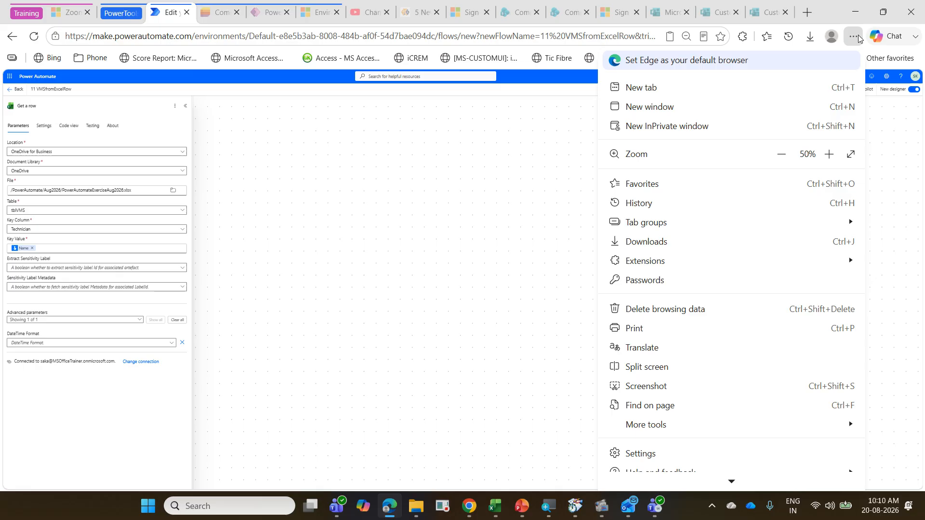
pyautogui.click(850, 154)
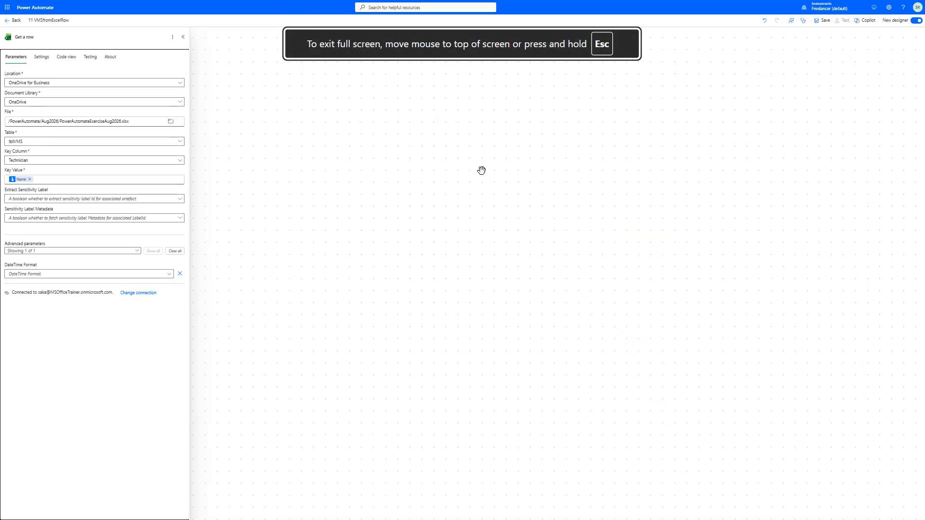
pyautogui.click(605, 190)
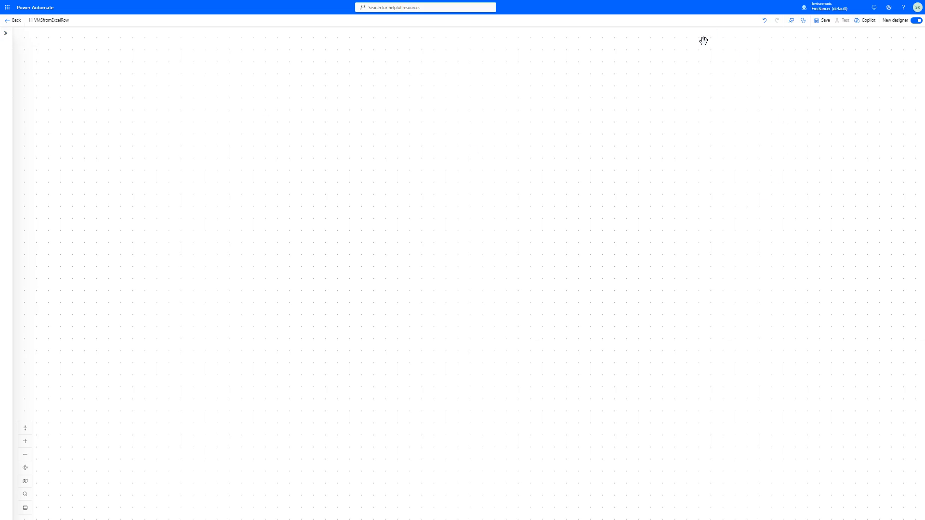
pyautogui.press('F11')
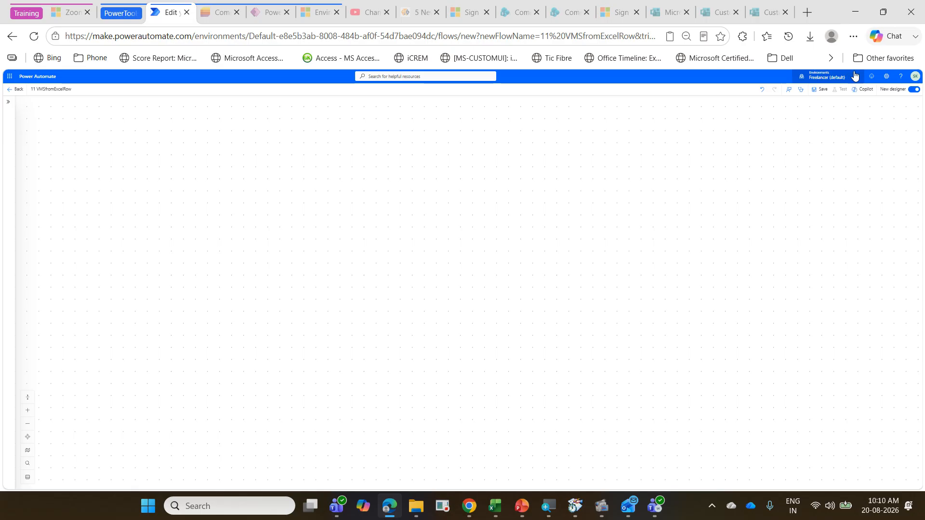
pyautogui.click(853, 36)
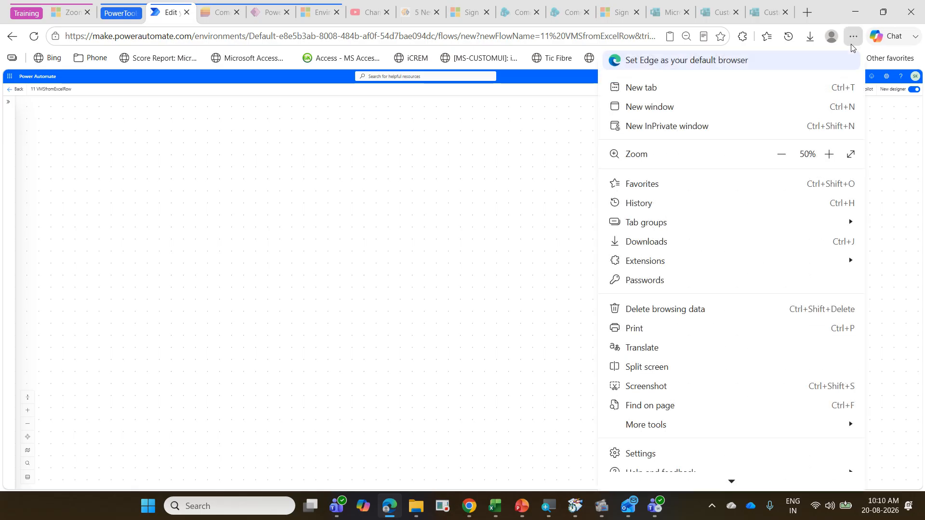
pyautogui.click(828, 154)
pyautogui.click(828, 154)
pyautogui.click(829, 154)
pyautogui.click(828, 154)
pyautogui.click(828, 154)
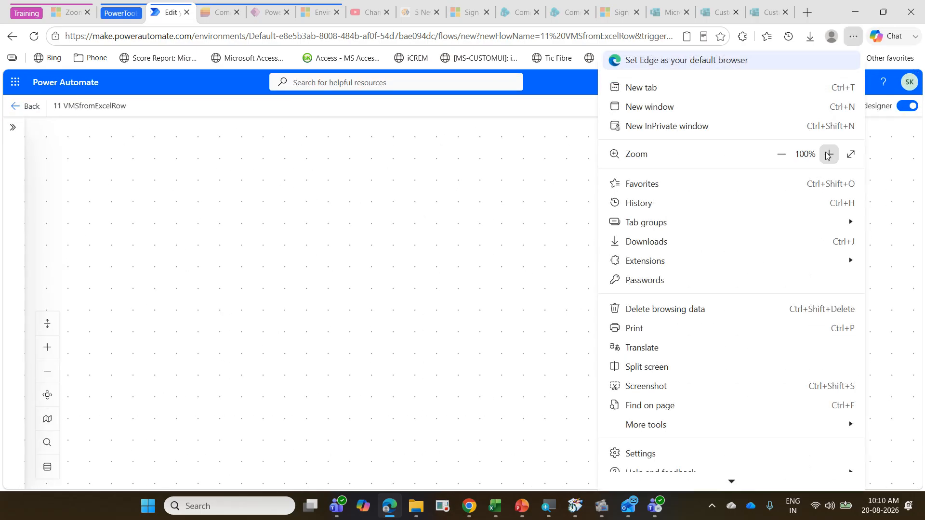
pyautogui.click(828, 154)
pyautogui.click(549, 235)
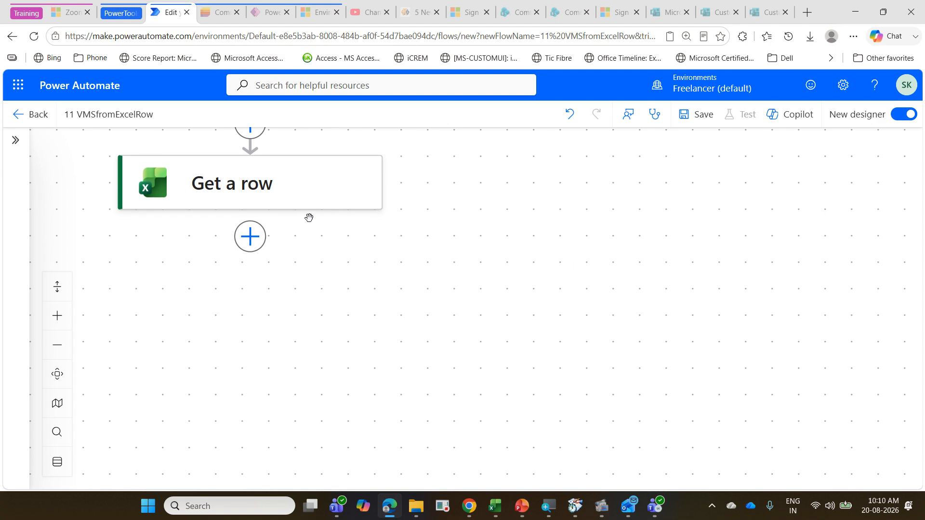
# Step: Clear and show again the advanced parameters of the Get a row action, and set its DateTime Format to ISO 8601
pyautogui.click(296, 205)
pyautogui.scroll(-2, 161, 331)
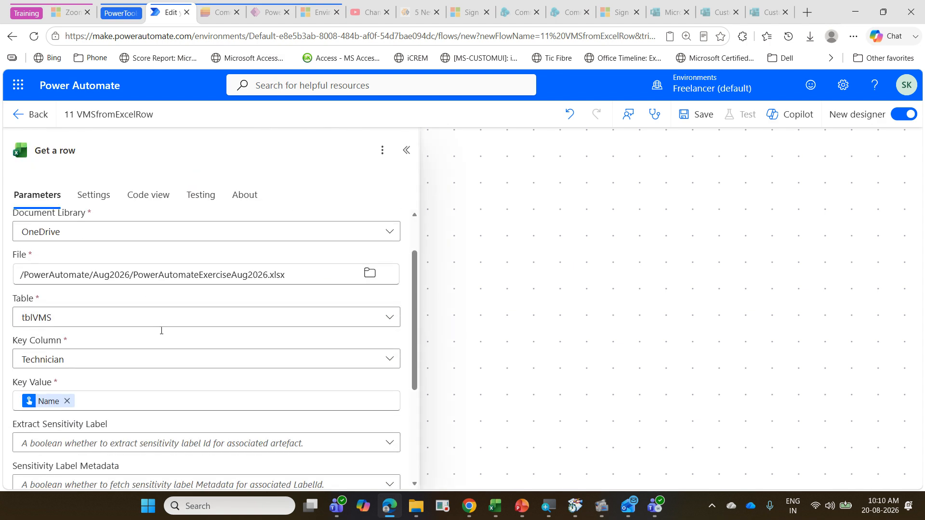
pyautogui.scroll(-3, 161, 330)
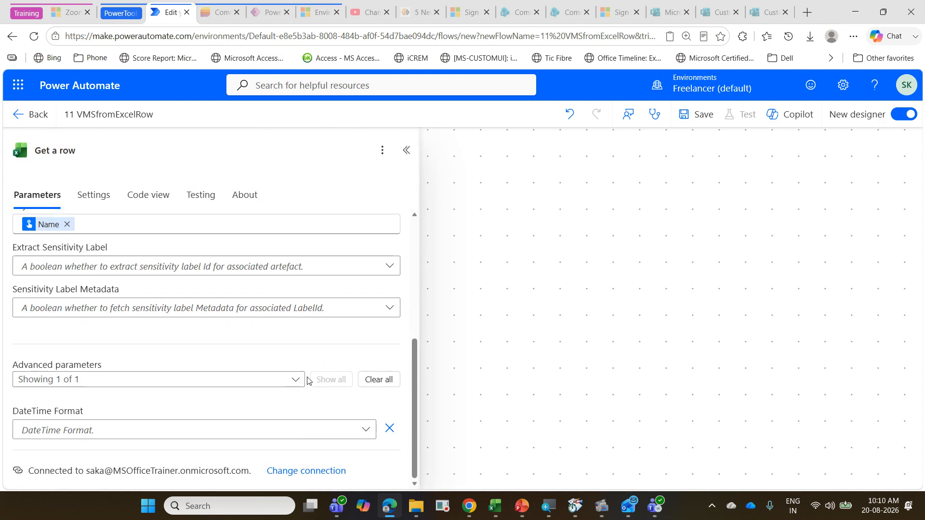
pyautogui.click(371, 383)
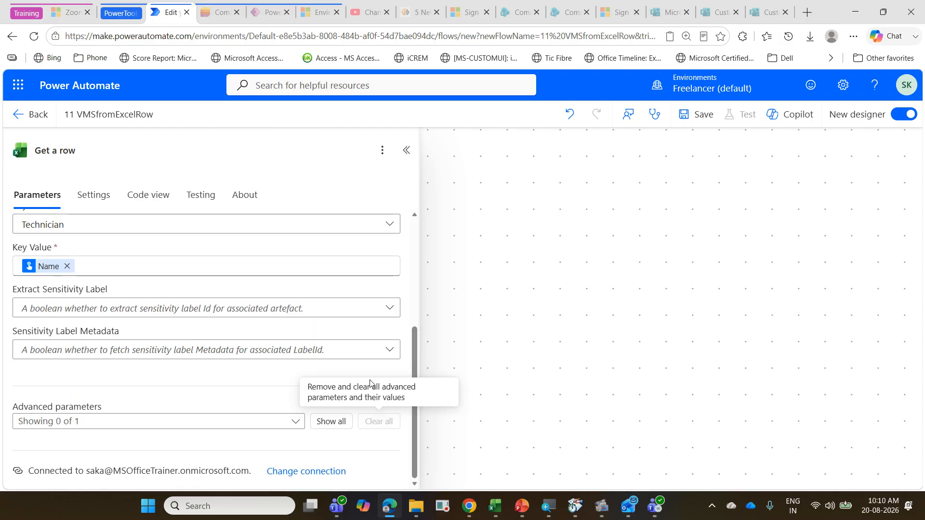
pyautogui.click(337, 420)
pyautogui.scroll(-1, 288, 348)
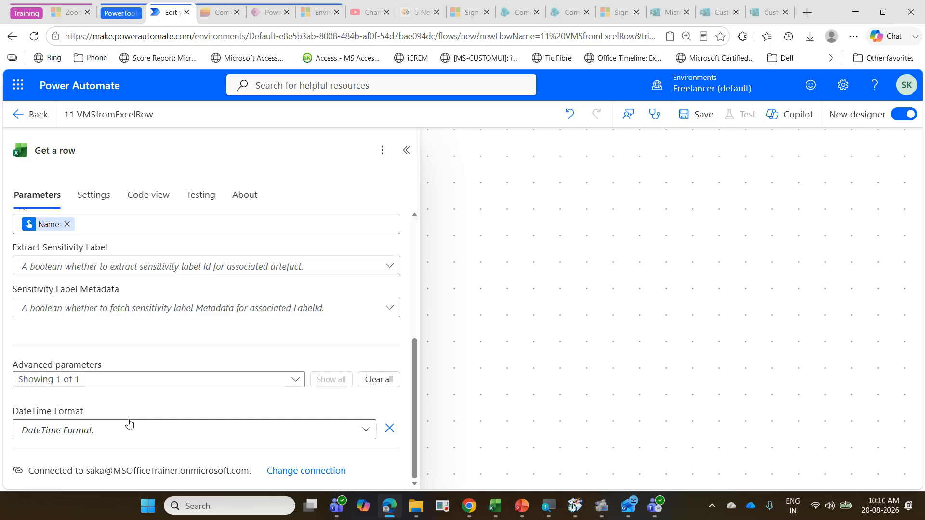
pyautogui.moveTo(7, 405)
pyautogui.mouseDown()
pyautogui.moveTo(70, 444)
pyautogui.moveTo(374, 442)
pyautogui.mouseUp()
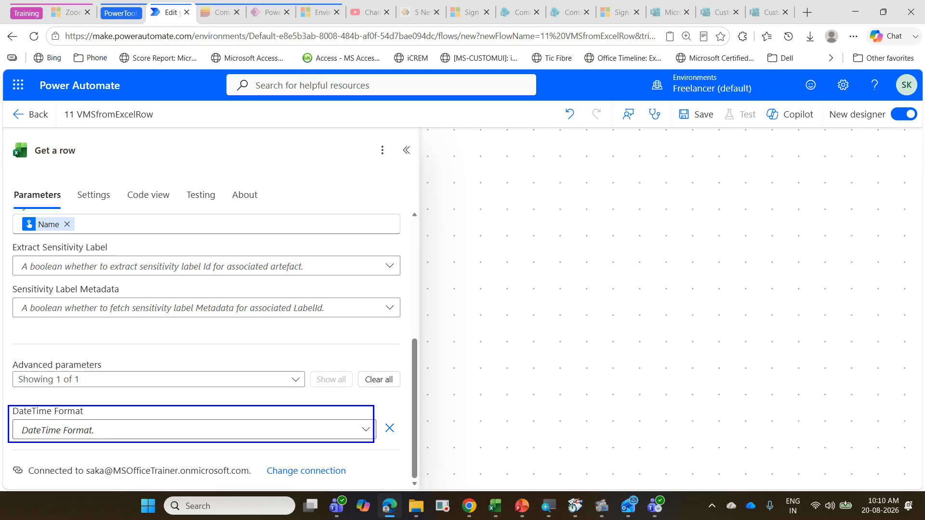
pyautogui.click(366, 429)
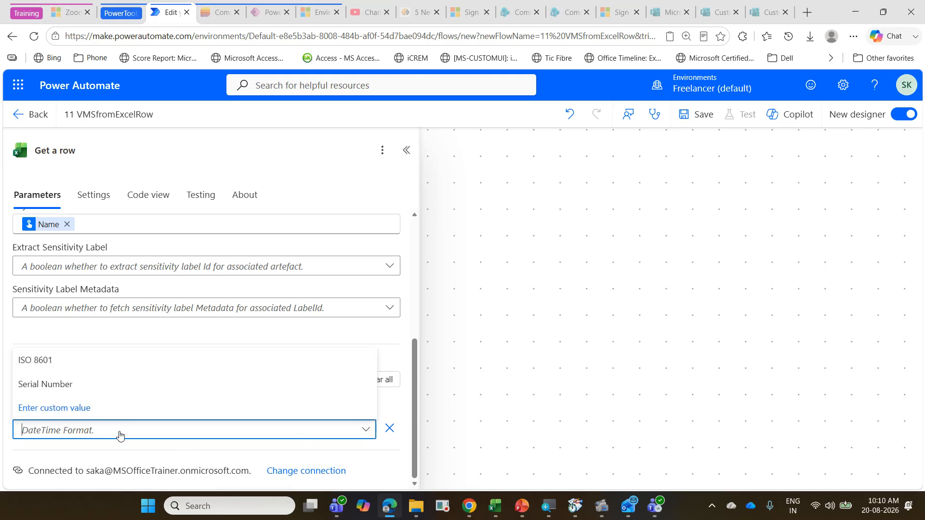
pyautogui.click(57, 369)
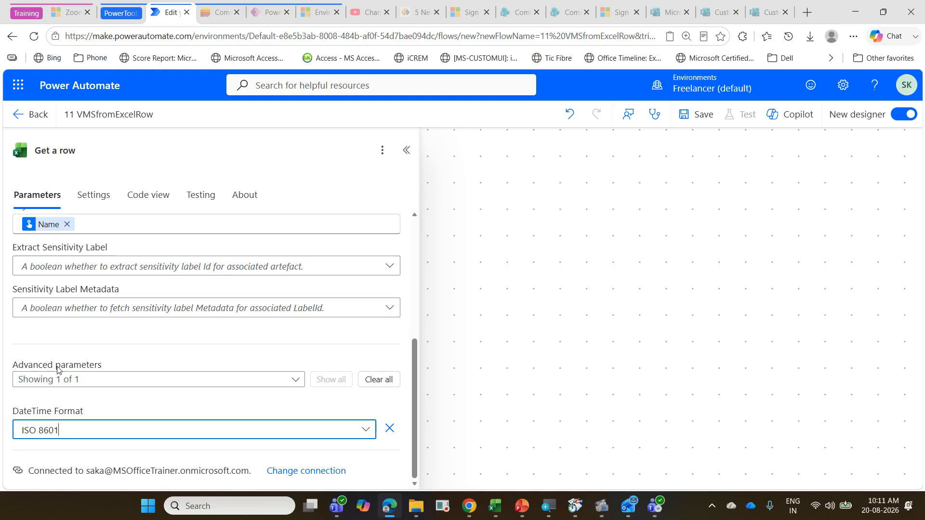
pyautogui.click(466, 228)
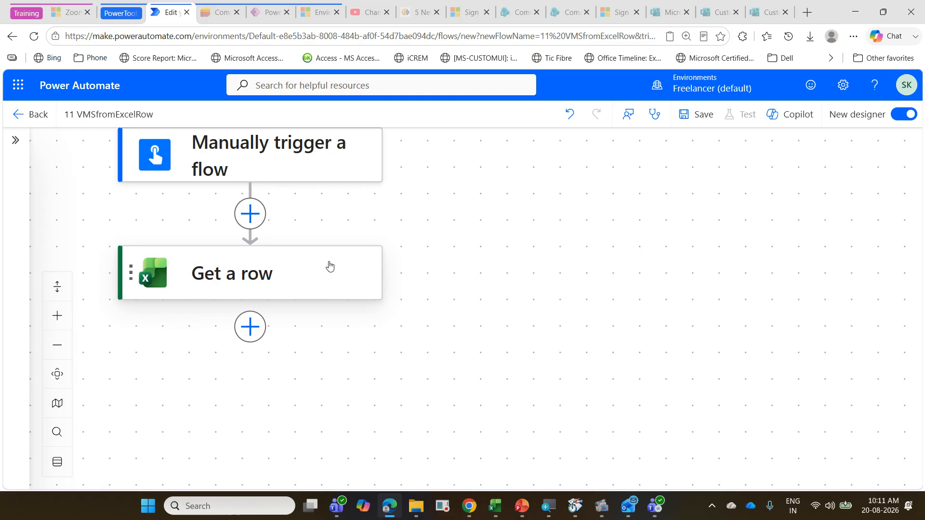
# Step: Review the input of the Manually trigger a flow trigger and the parameters of the Get a row action
pyautogui.click(56, 339)
pyautogui.click(56, 339)
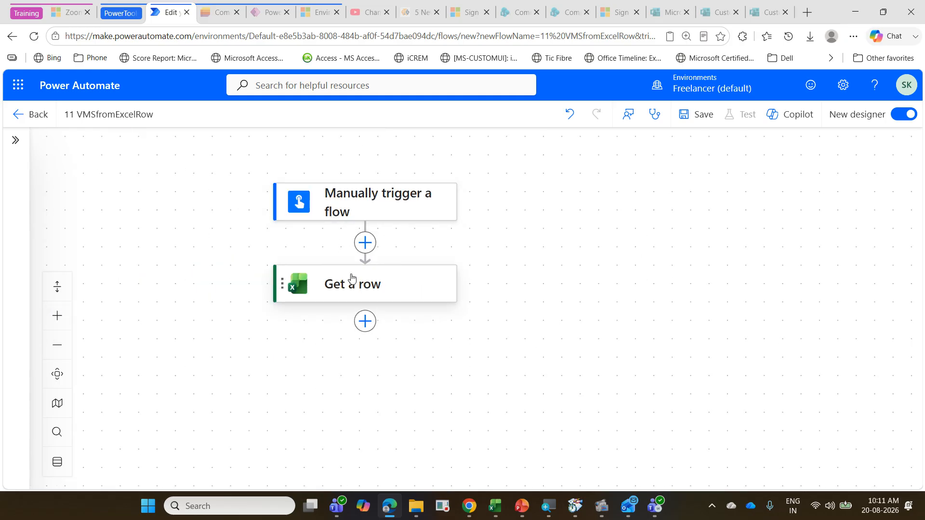
pyautogui.click(370, 219)
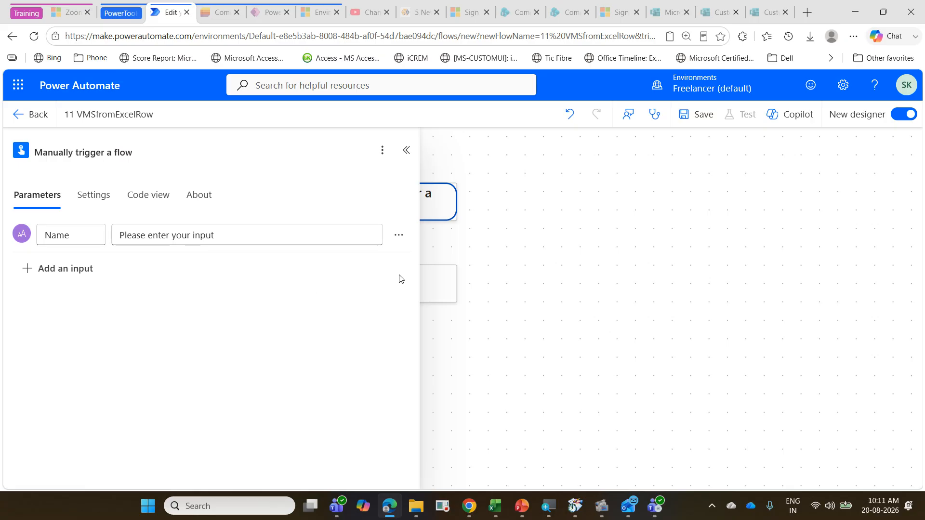
pyautogui.click(432, 281)
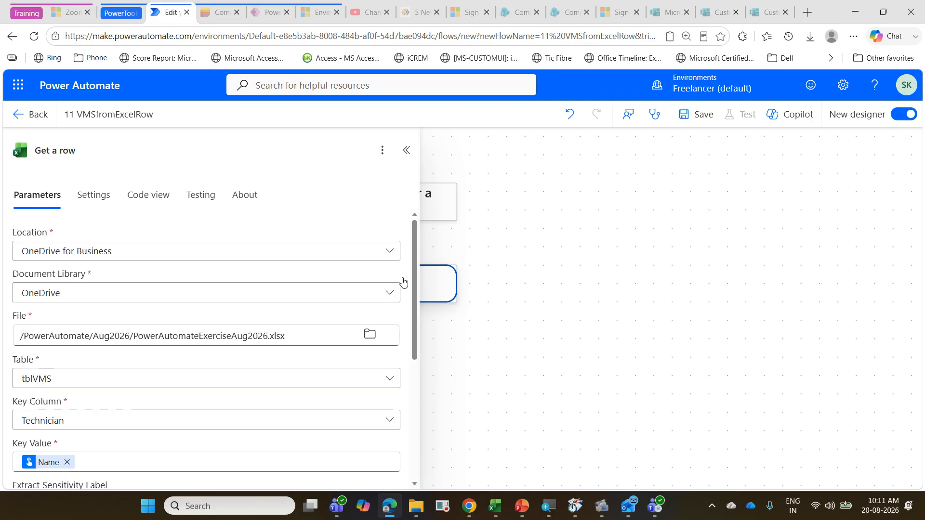
pyautogui.scroll(-1, 86, 379)
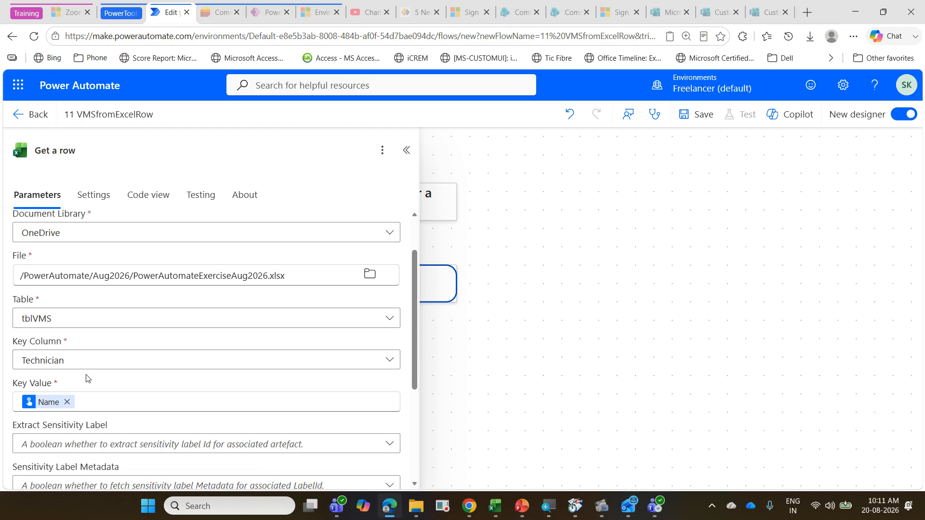
pyautogui.scroll(-2, 81, 376)
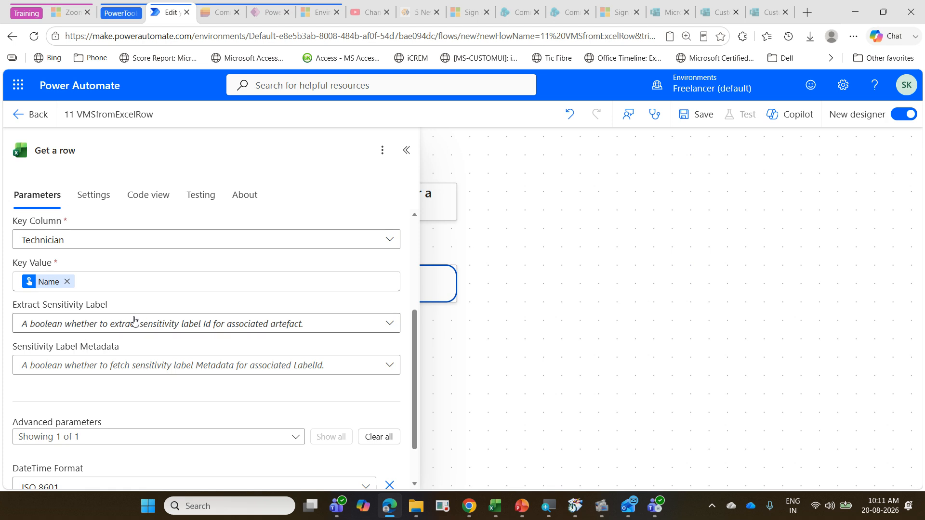
# Step: Switch to Excel, reopen the PowerAutomateExerciseAug2026 workbook to review the vehicle maintenance table, close it, and return to Power Automate
pyautogui.scroll(-1, 134, 320)
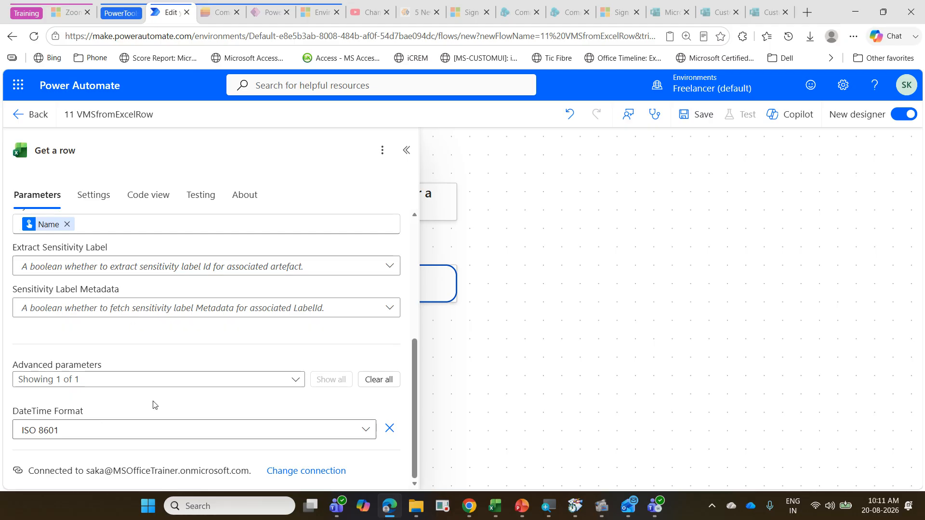
pyautogui.click(685, 296)
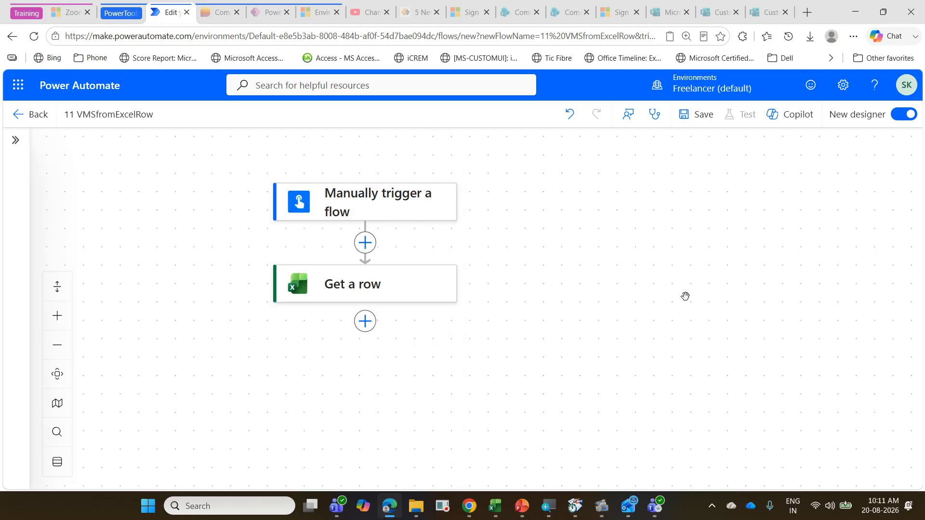
pyautogui.click(495, 506)
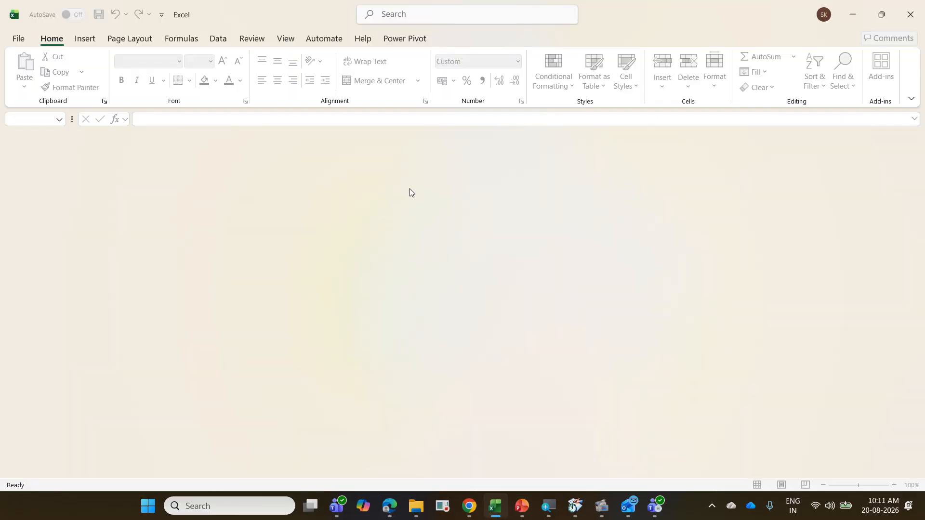
pyautogui.click(23, 37)
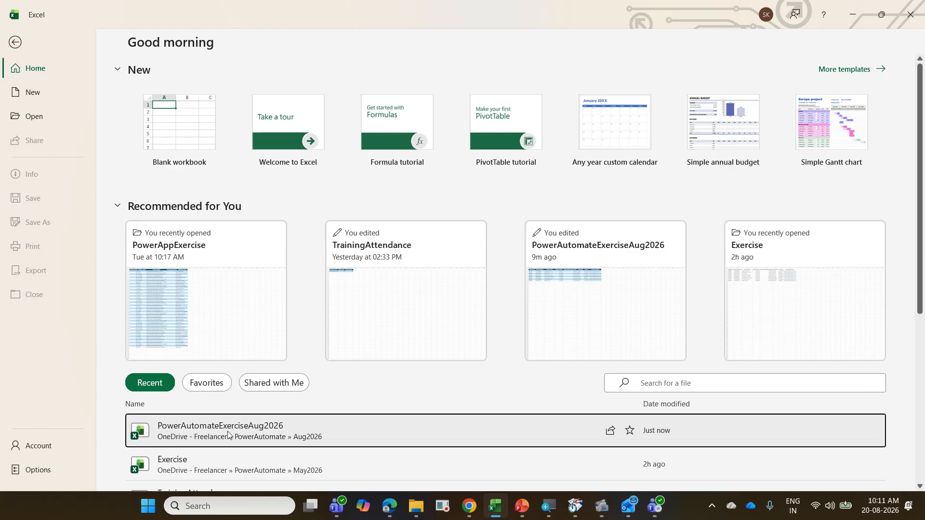
pyautogui.click(212, 429)
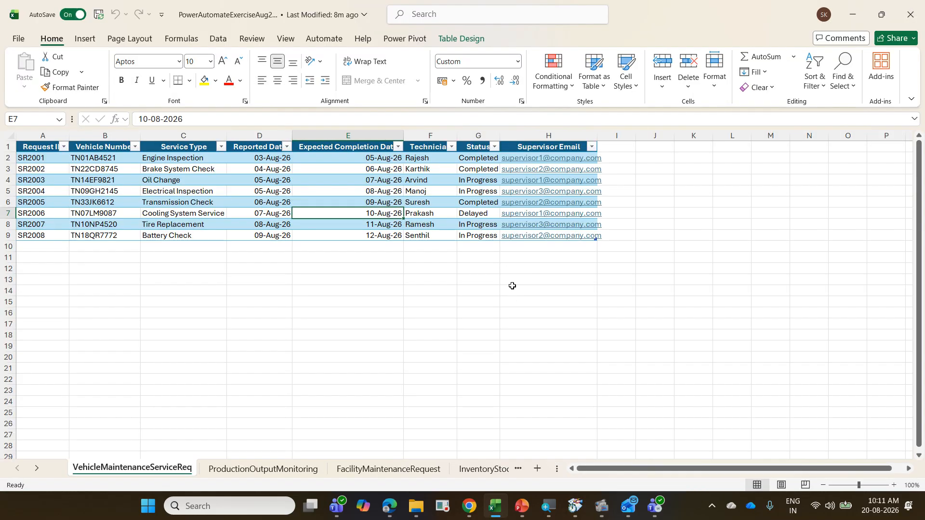
pyautogui.hotkey('ctrl', 'w')
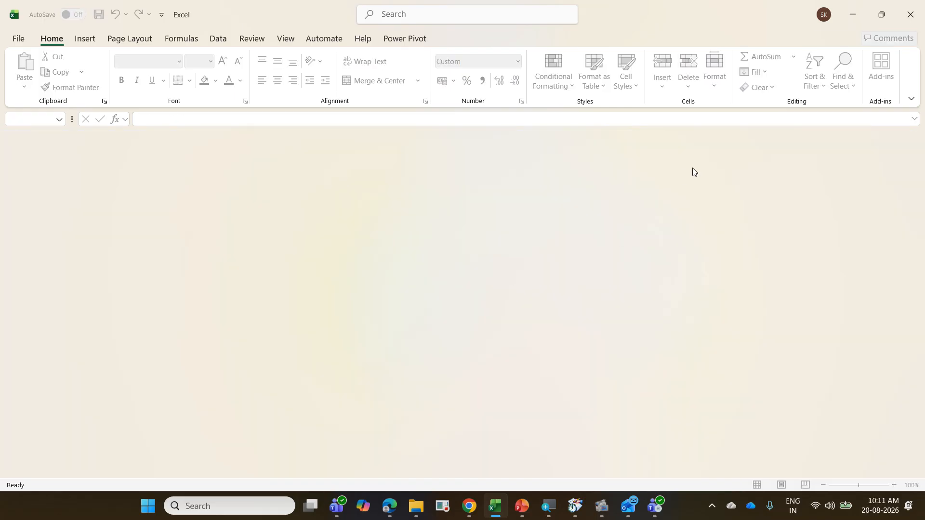
pyautogui.click(852, 14)
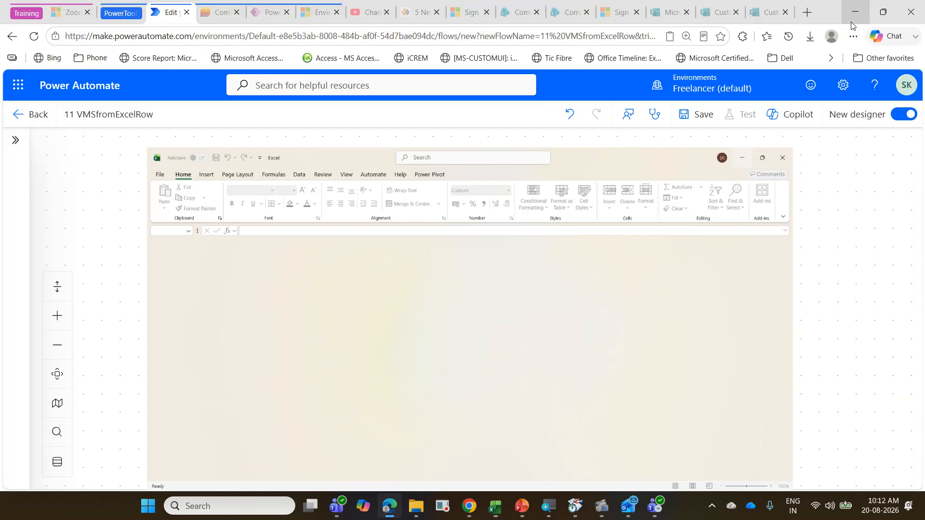
# Step: Search the actions for "contr" and add a Condition control after the Get a row action
pyautogui.scroll(-1, 393, 362)
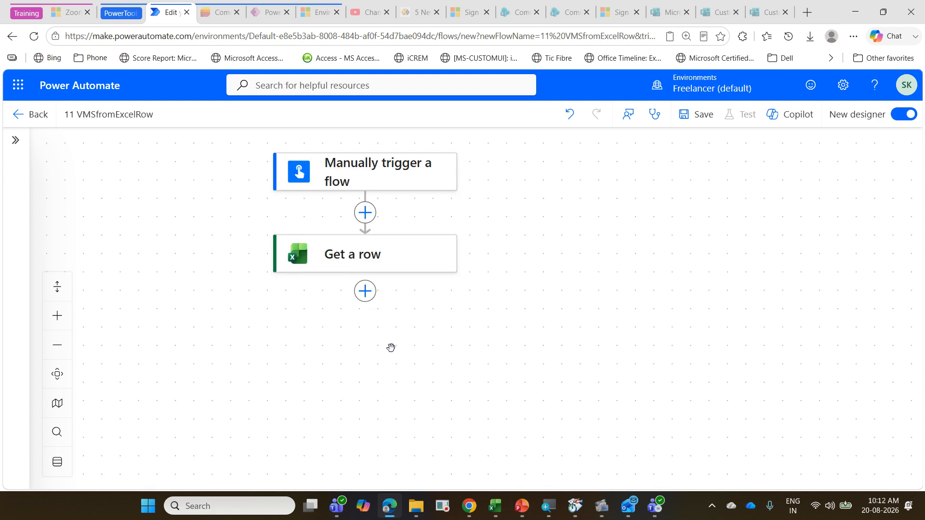
pyautogui.click(365, 291)
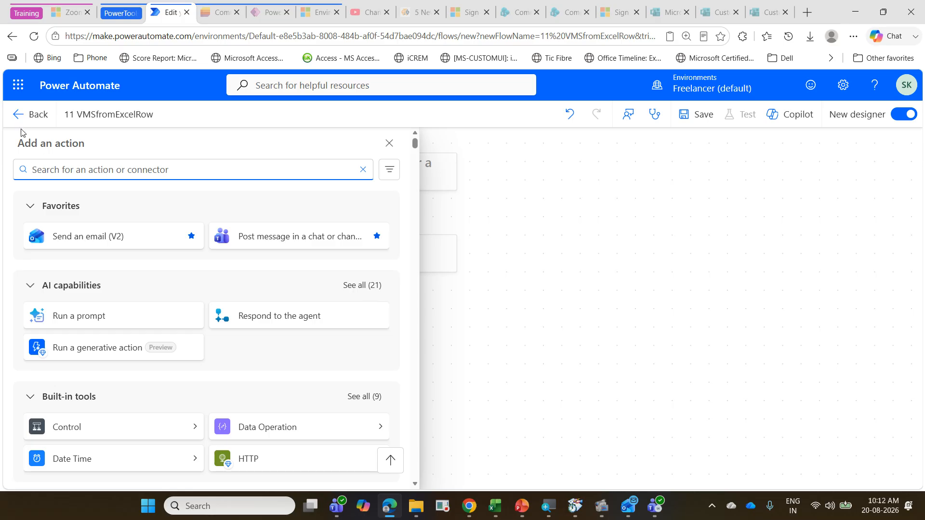
pyautogui.write('co')
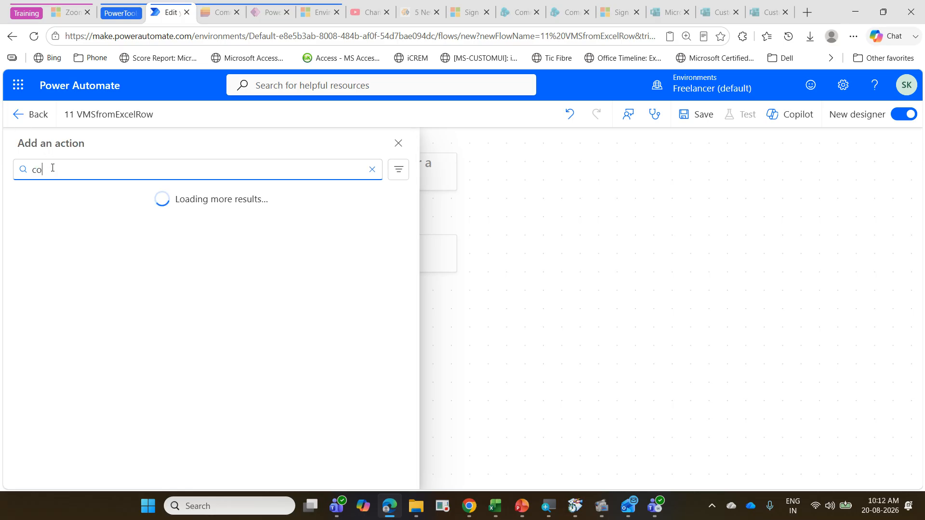
pyautogui.write('ntr')
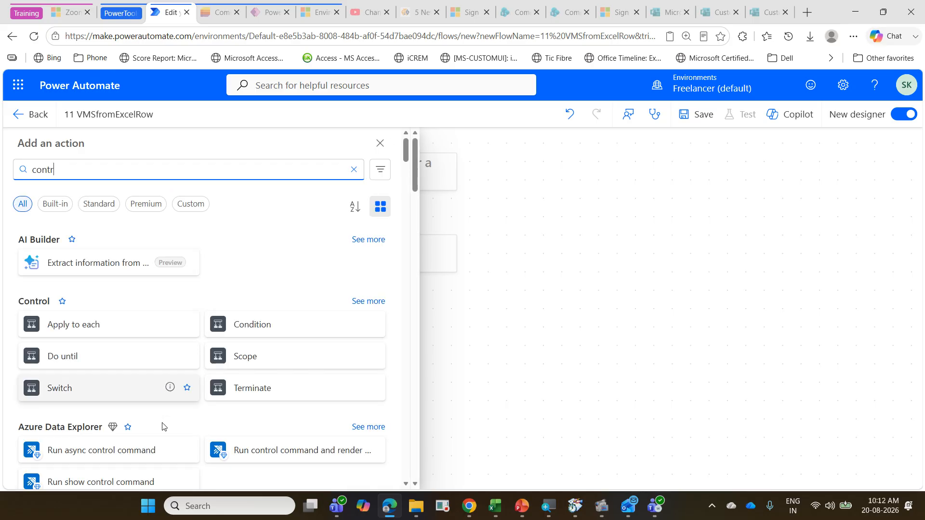
pyautogui.click(253, 337)
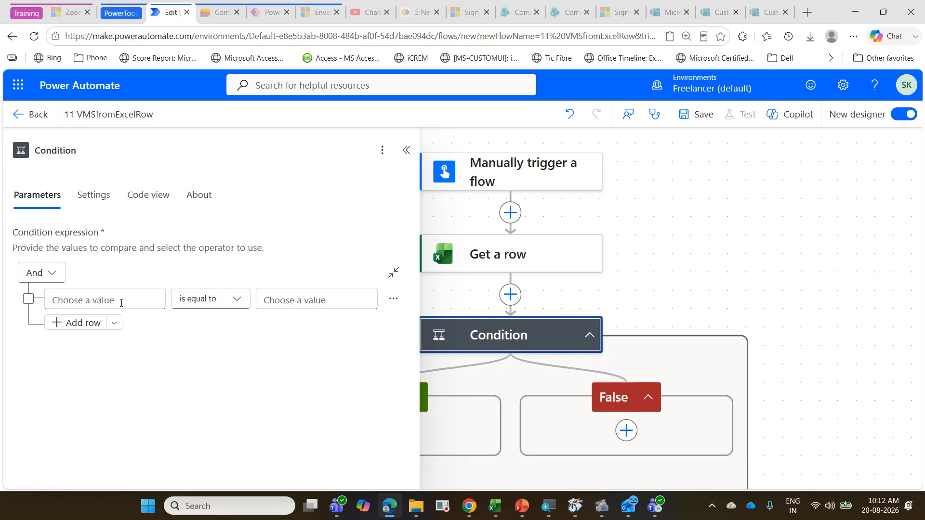
# Step: Set the condition to check whether the Status dynamic content from Get a row is equal to Delayed
pyautogui.click(121, 303)
pyautogui.click(41, 288)
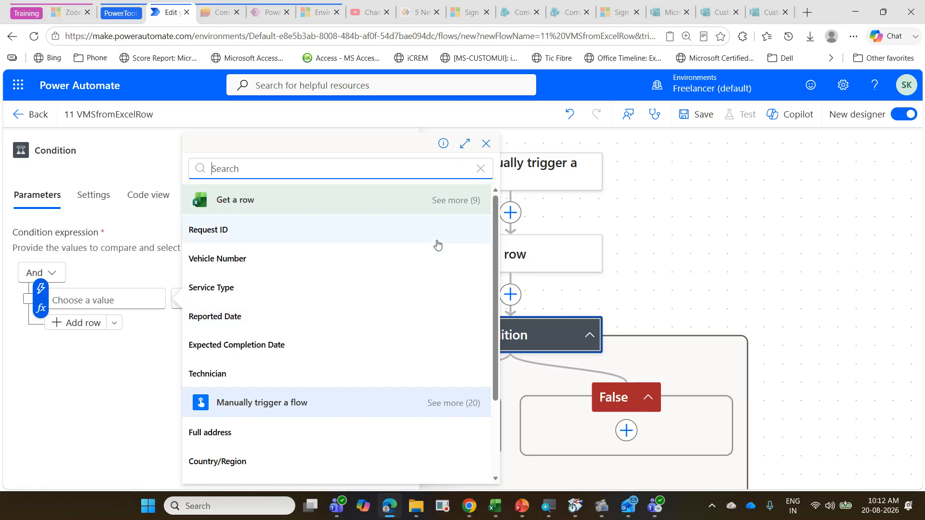
pyautogui.click(447, 201)
pyautogui.scroll(-1, 353, 287)
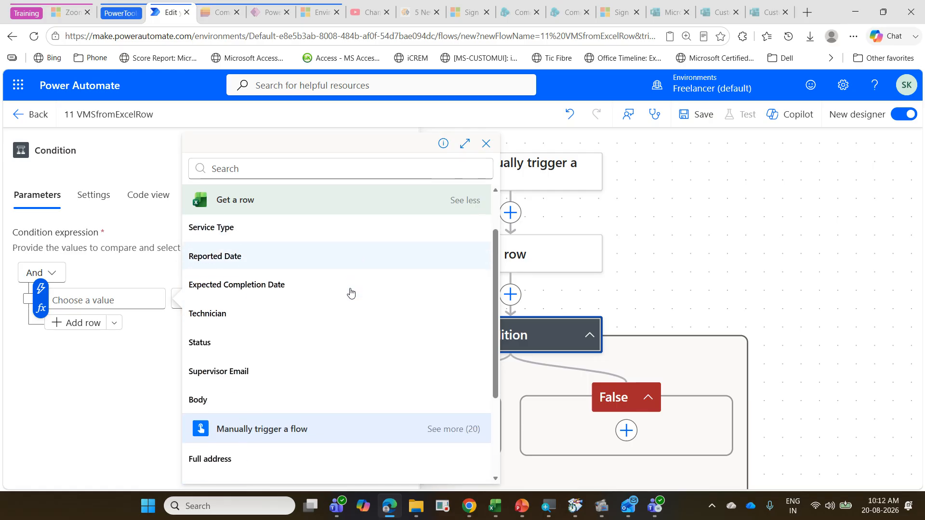
pyautogui.click(310, 342)
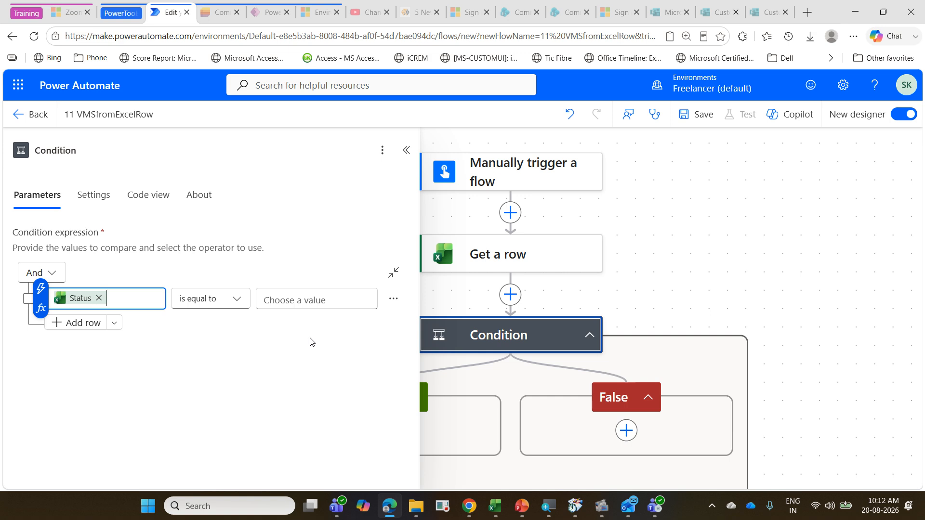
pyautogui.click(281, 303)
pyautogui.write('Delayed')
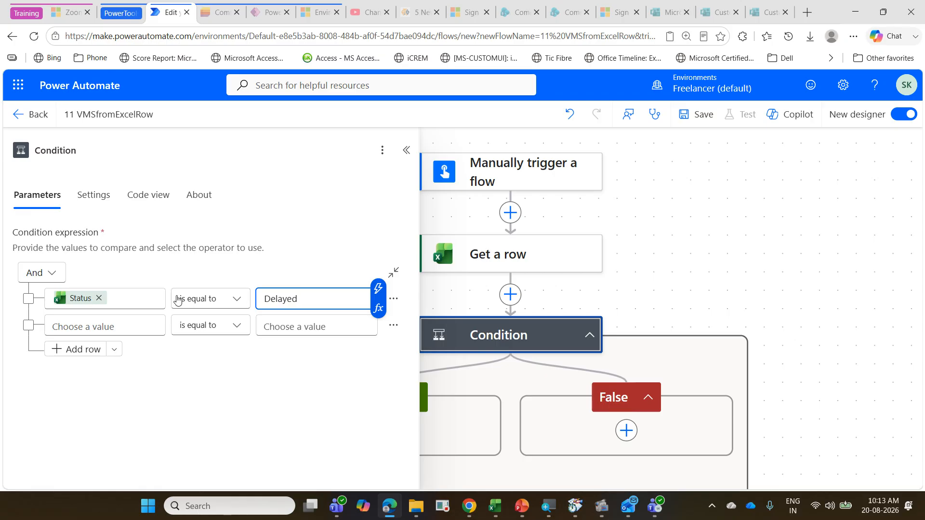
pyautogui.moveTo(80, 297)
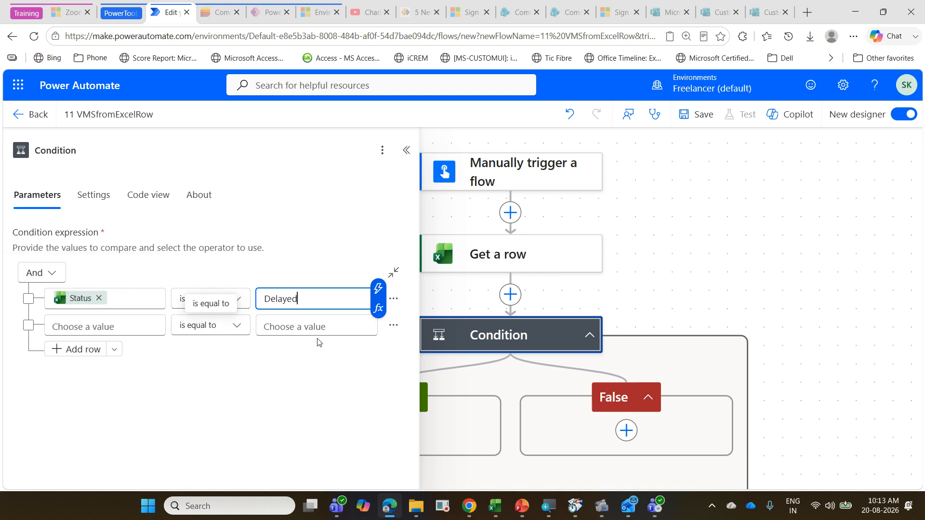
# Step: Add a Send an email (V2) action inside the True branch of the condition
pyautogui.click(427, 407)
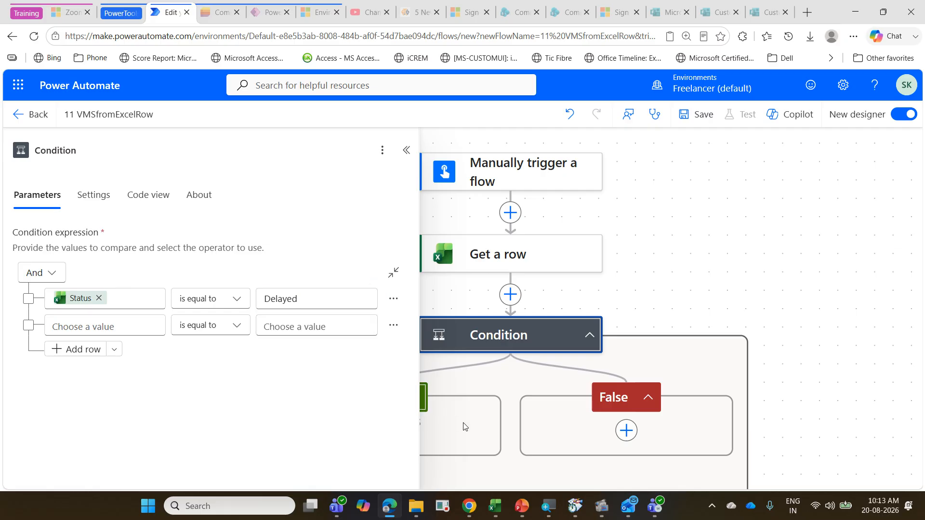
pyautogui.click(406, 150)
pyautogui.scroll(-1, 417, 424)
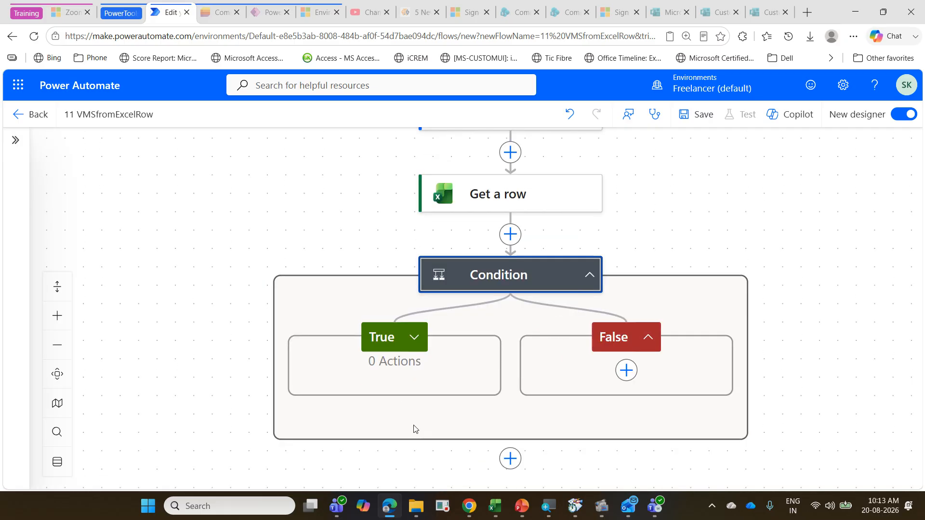
pyautogui.click(404, 342)
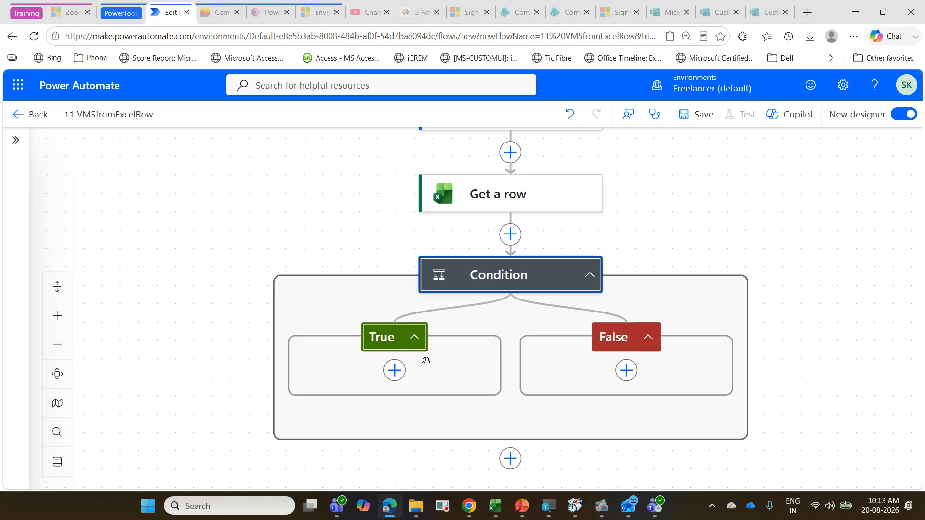
pyautogui.click(394, 370)
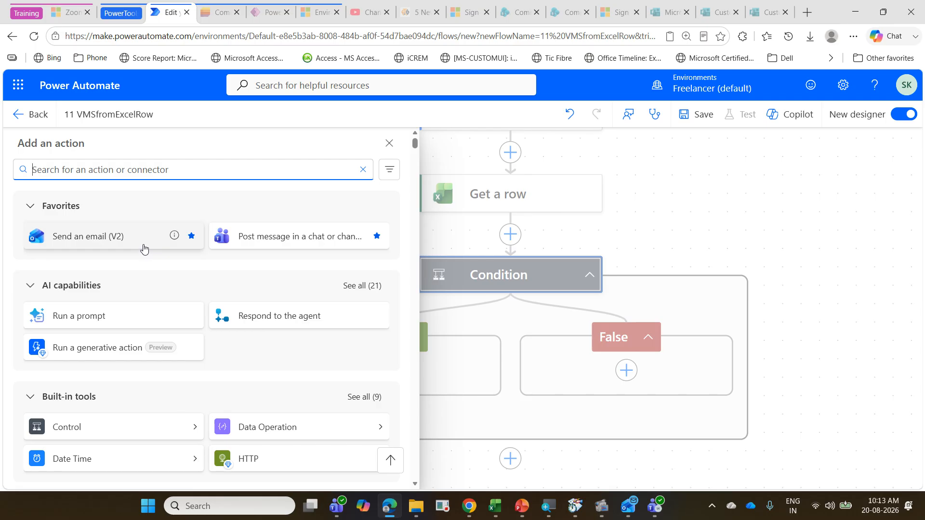
pyautogui.click(144, 249)
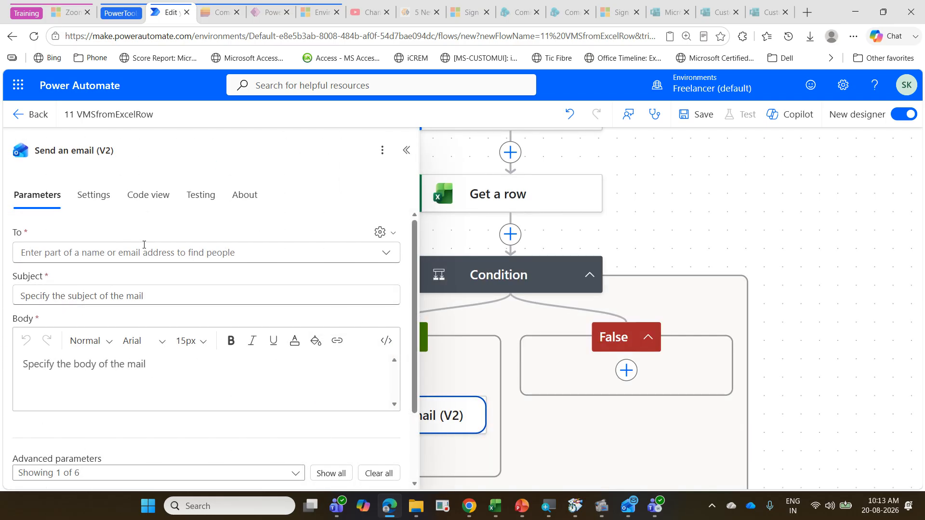
# Step: Paste the recipient's e-mail address from the clipboard history into the To field of the Send an email (V2) action
pyautogui.click(140, 252)
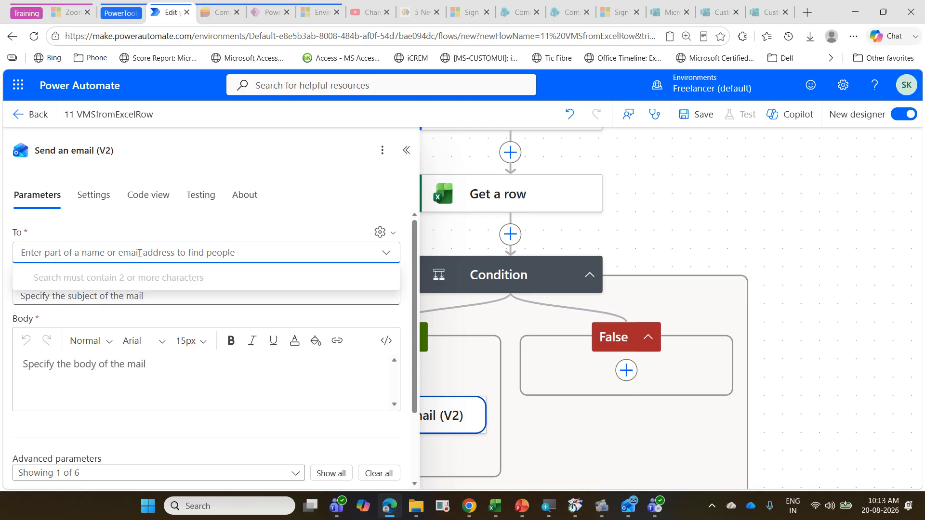
pyautogui.press('super+v')
pyautogui.click(143, 366)
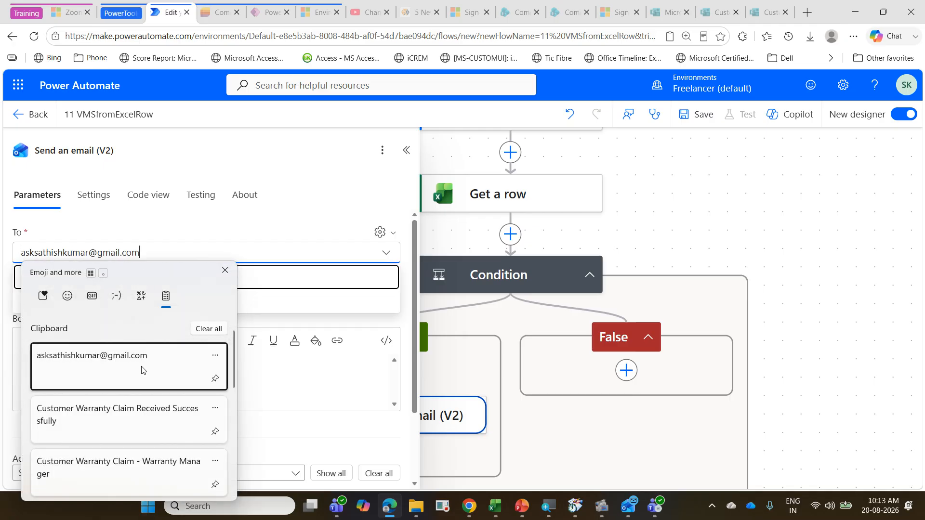
pyautogui.click(133, 383)
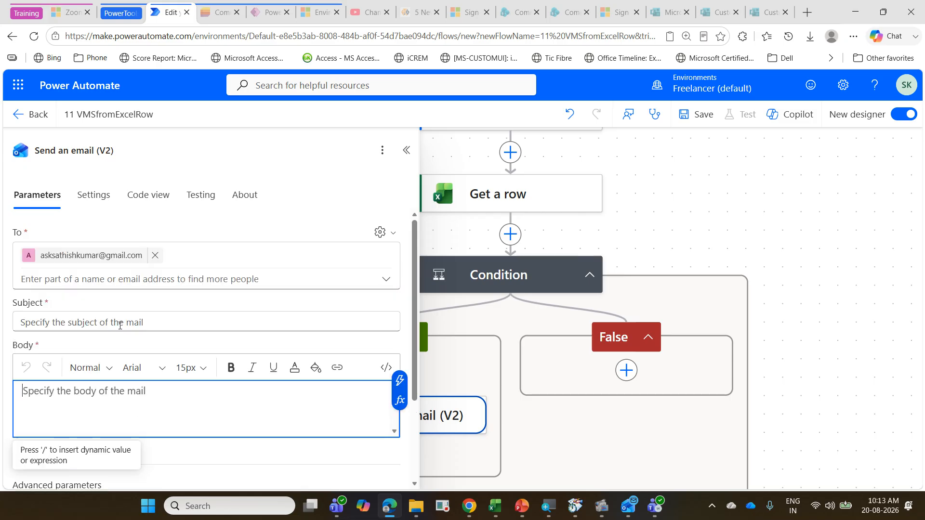
# Step: Set the email subject to the Vehicle Number dynamic content from Get a row followed by "is delayed"
pyautogui.click(111, 321)
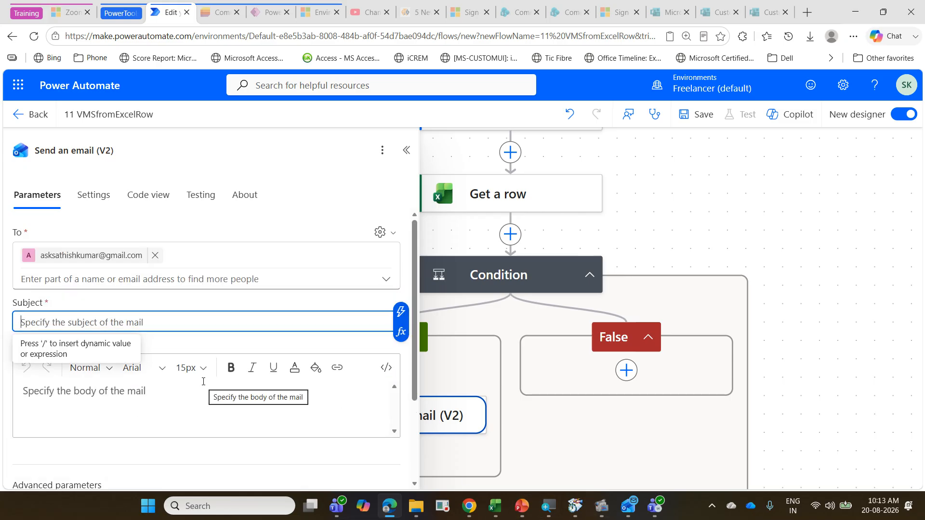
pyautogui.click(401, 314)
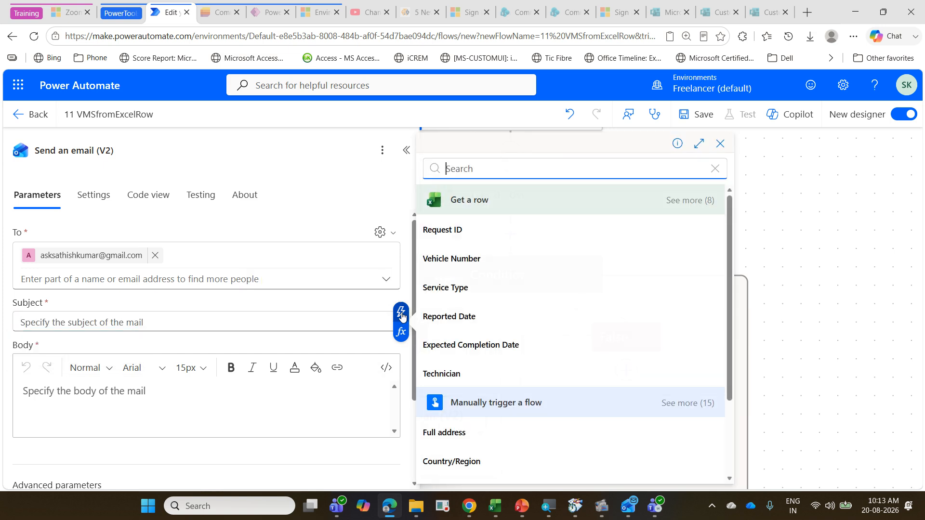
pyautogui.click(475, 259)
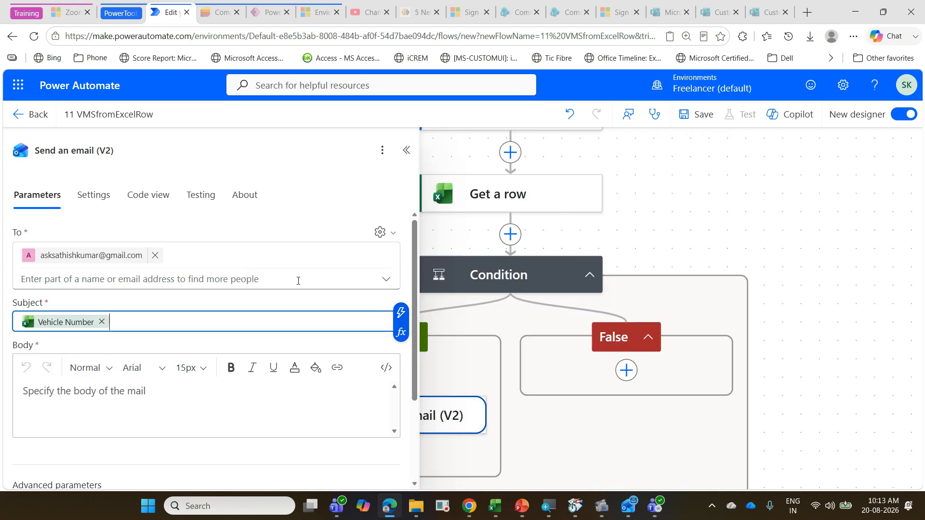
pyautogui.write('is e')
pyautogui.press('BackSpace')
pyautogui.write('delayed')
# Step: Copy the email text from "Dear Supervisor" to "necessary action." on the PowerPoint slide Vehicle Maintenance Delay Alert into the email body in Power Automate
pyautogui.click(183, 410)
pyautogui.click(521, 505)
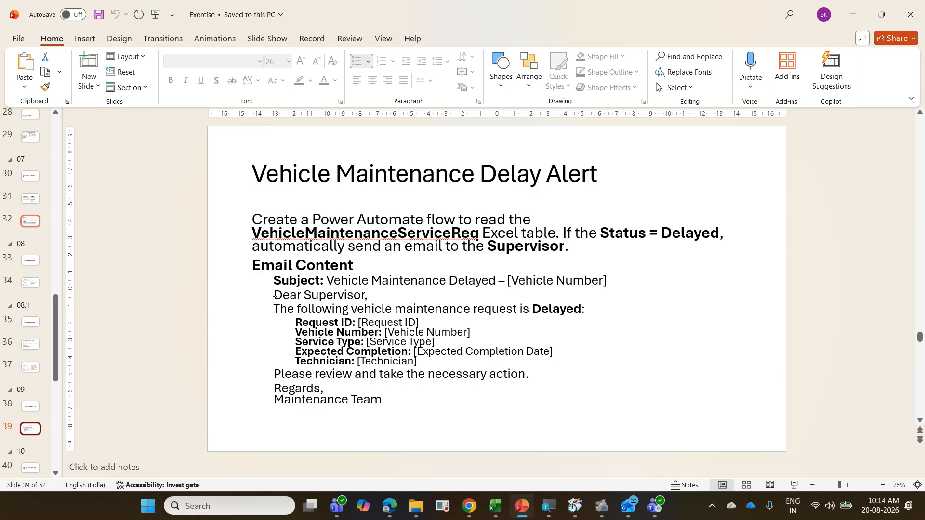
pyautogui.moveTo(274, 294); pyautogui.dragTo(535, 377)
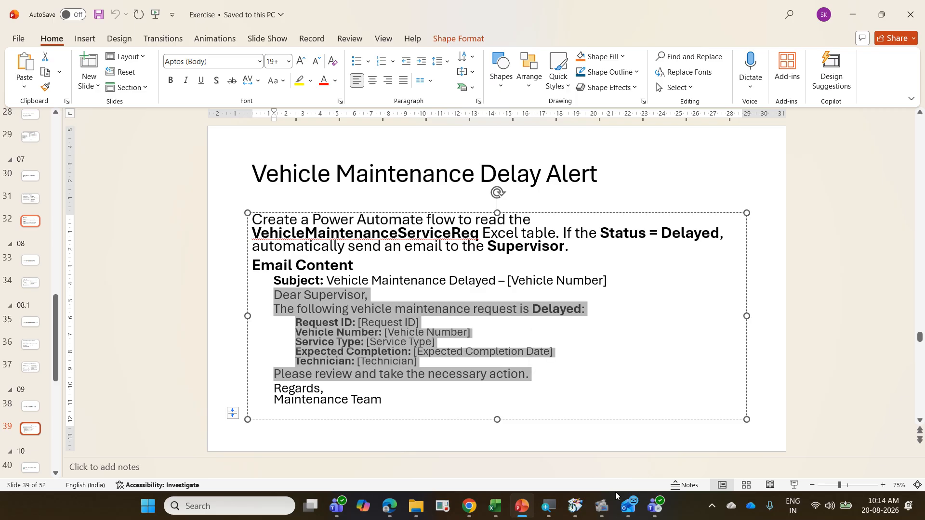
pyautogui.click(339, 506)
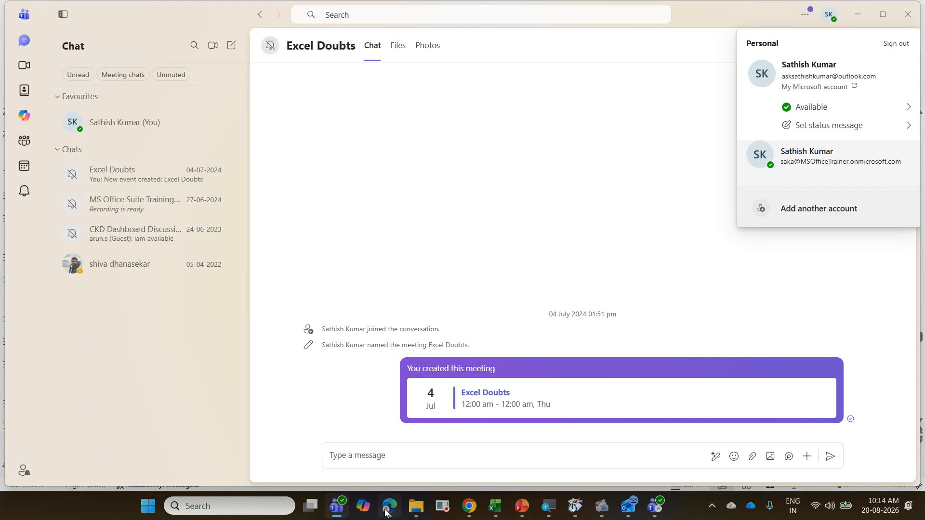
pyautogui.click(389, 505)
pyautogui.write('Dear Supervisor, The following vehicle maintenance request is Delayed: Request ID: [Request ID]□Vehicle Number: [Vehicle Number]□Service Type: [Service Type]□Expected Completion: [Expected Completion Date]□Technician: [Technician] Please review and take the necessary action.')
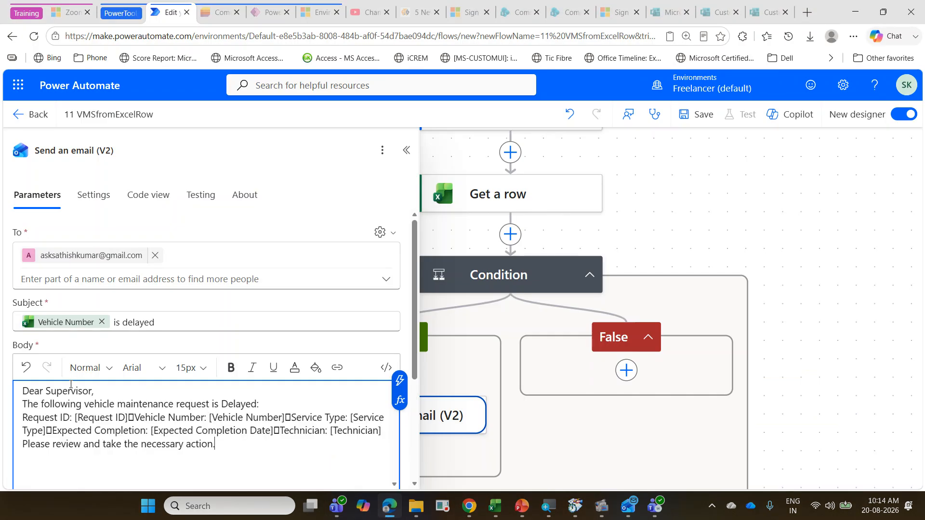
# Step: Delete the placeholder text from Request ID through Technician in the email body
pyautogui.scroll(-1, 180, 439)
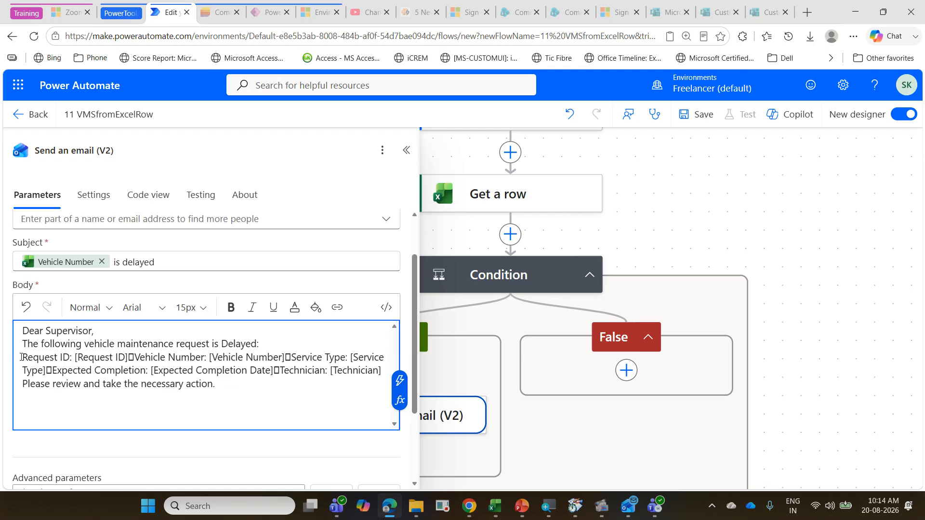
pyautogui.moveTo(24, 357); pyautogui.dragTo(382, 370)
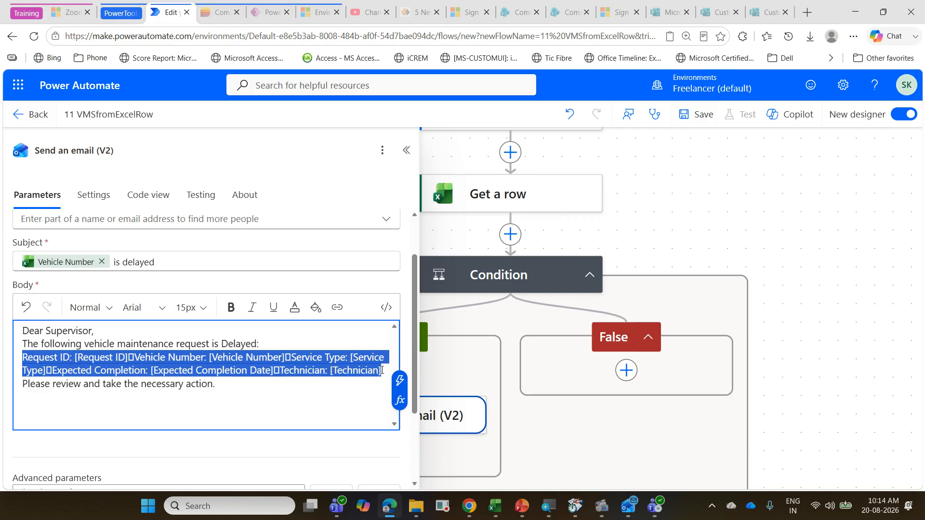
pyautogui.press('Delete')
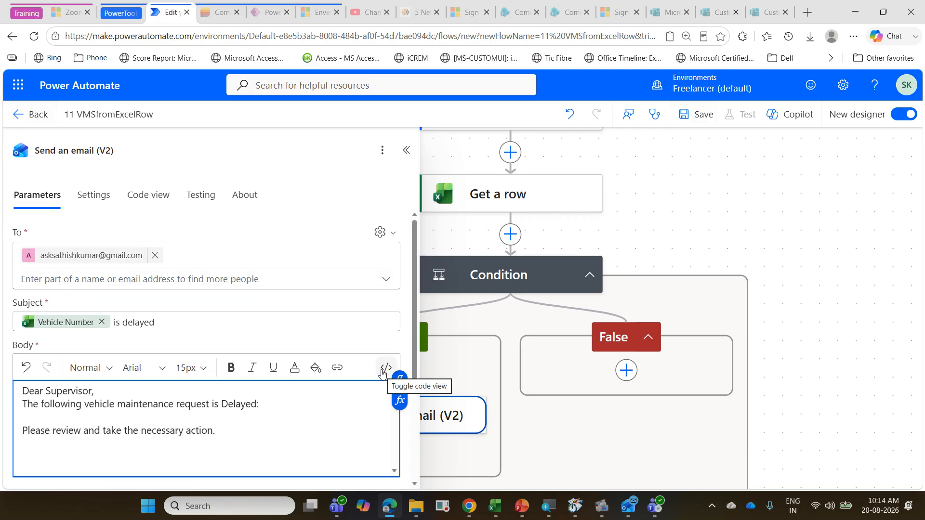
# Step: Add a "Vehicle Number :" line to the email body, followed by the Vehicle Number dynamic content from Get a row
pyautogui.write('Vehicl')
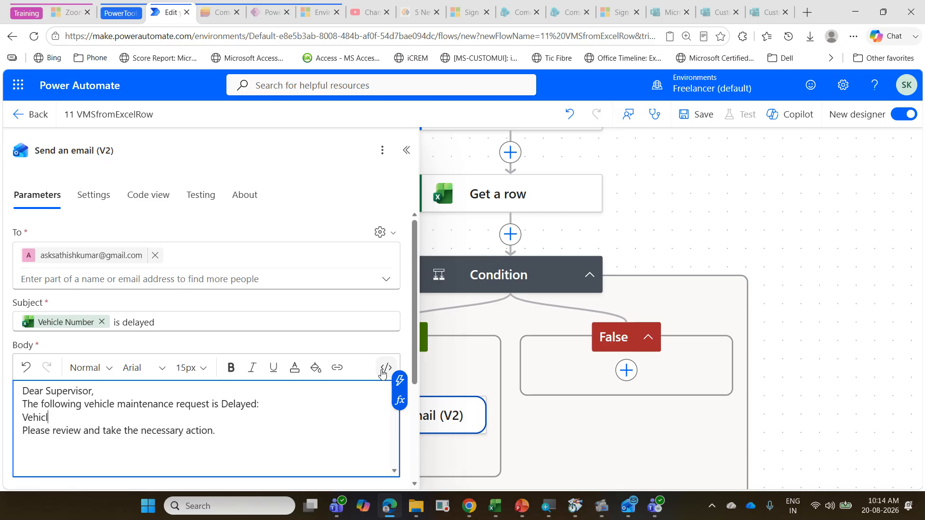
pyautogui.write('e Name ')
pyautogui.write(':')
pyautogui.press('BackSpace')
pyautogui.press('BackSpace')
pyautogui.press('BackSpace')
pyautogui.press('BackSpace')
pyautogui.press('BackSpace')
pyautogui.write('umbder')
pyautogui.press('BackSpace')
pyautogui.press('BackSpace')
pyautogui.press('BackSpace')
pyautogui.press('BackSpace')
pyautogui.write('ber :')
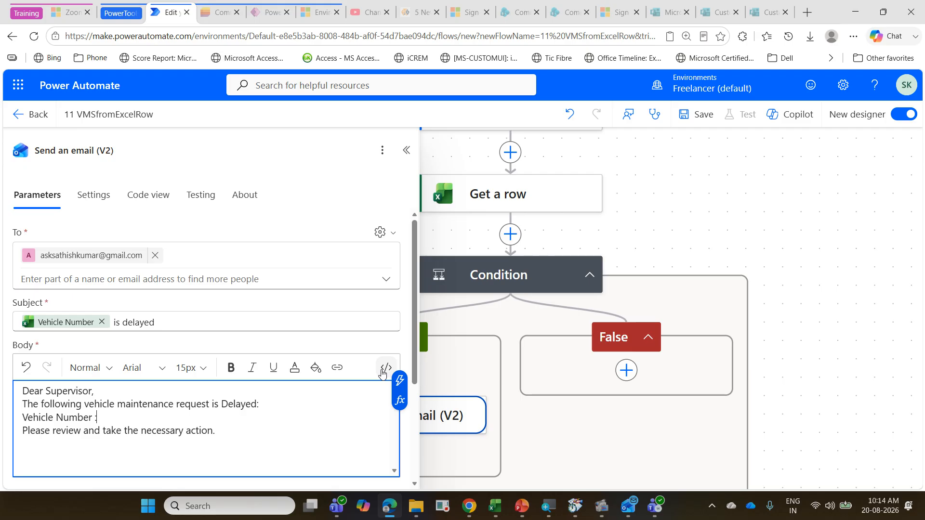
pyautogui.click(399, 390)
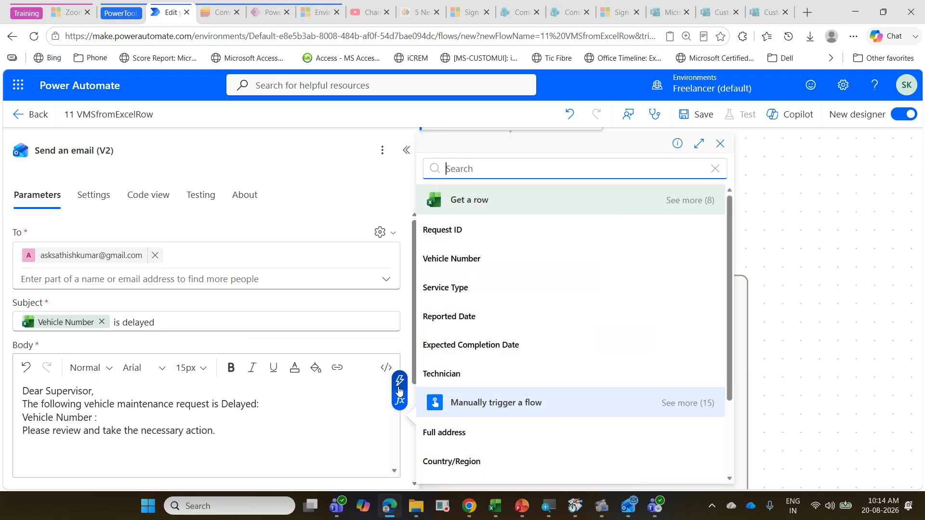
pyautogui.click(470, 260)
# Step: Add a "Name :" line below the vehicle number in the email body, followed by the Technician dynamic content
pyautogui.press('Return')
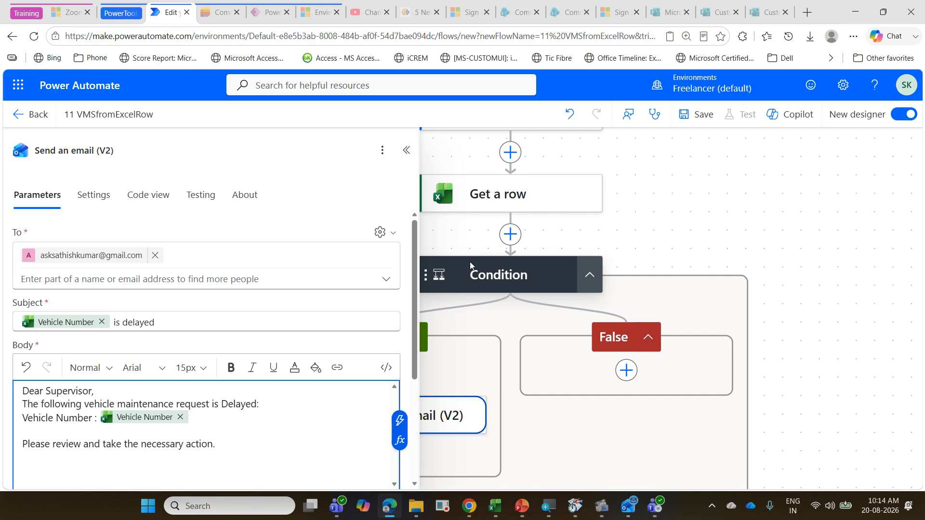
pyautogui.write('Name :')
pyautogui.click(400, 421)
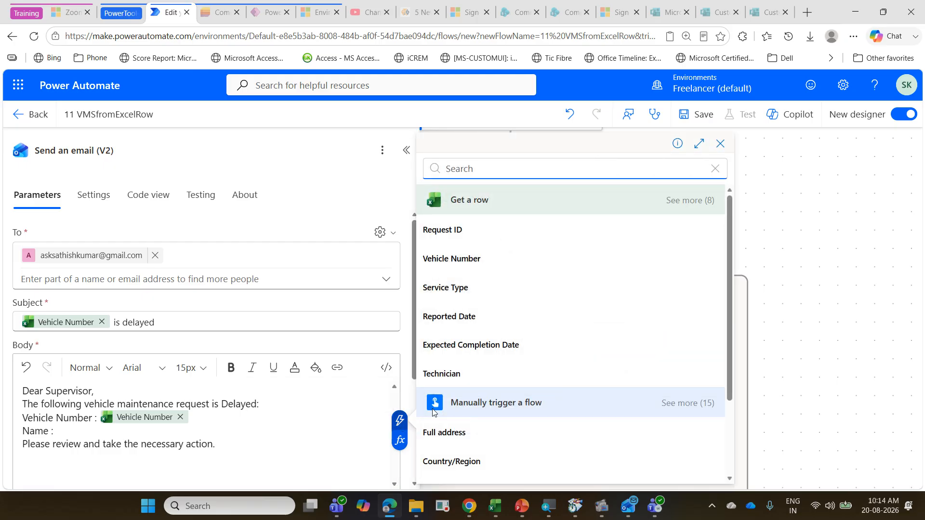
pyautogui.click(495, 376)
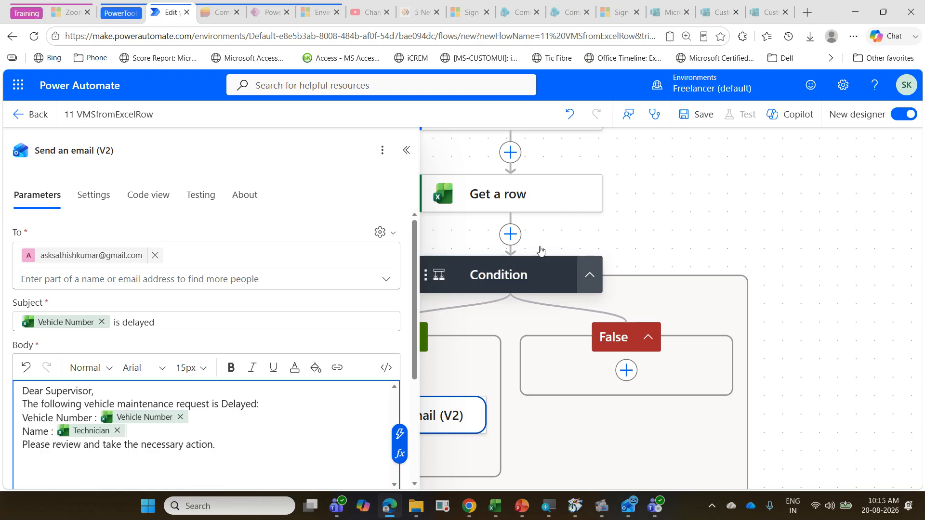
# Step: Save the flow, start a manual test and accept the Excel Online (Business) and Outlook.com connections
pyautogui.click(702, 120)
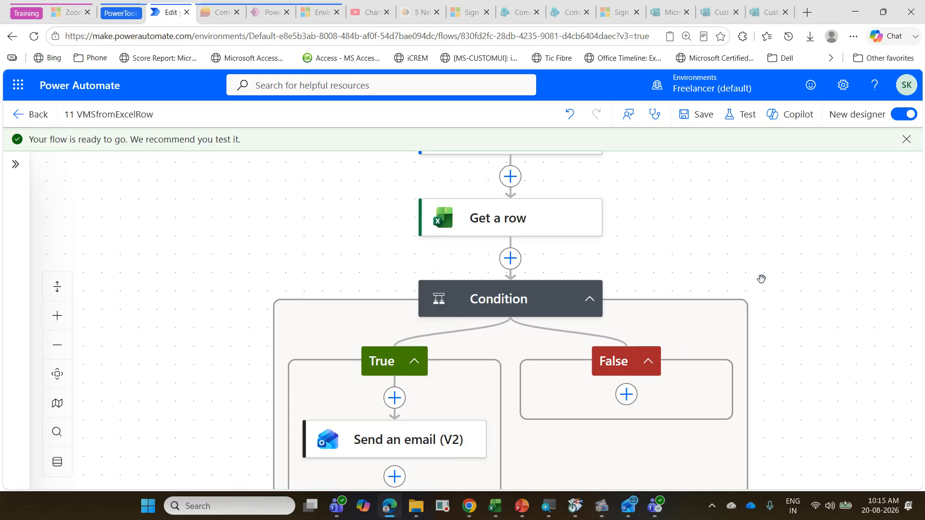
pyautogui.click(743, 116)
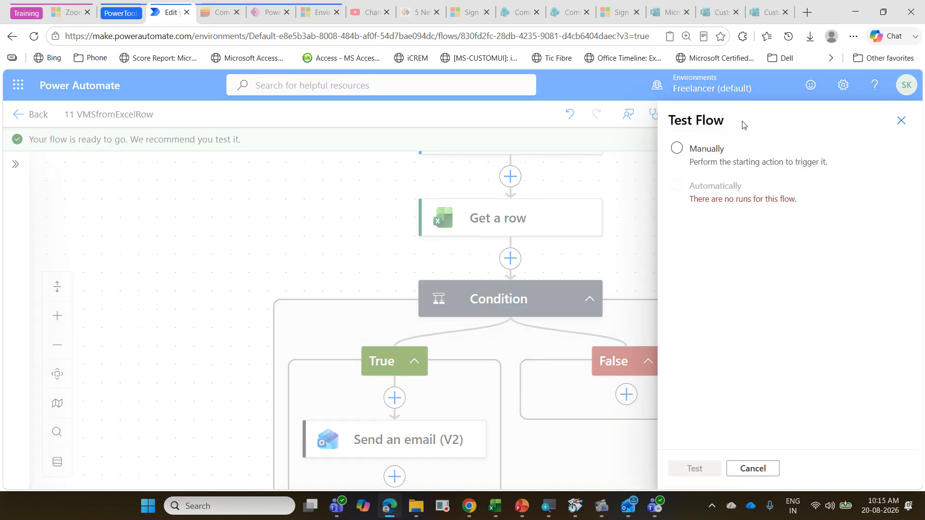
pyautogui.click(697, 153)
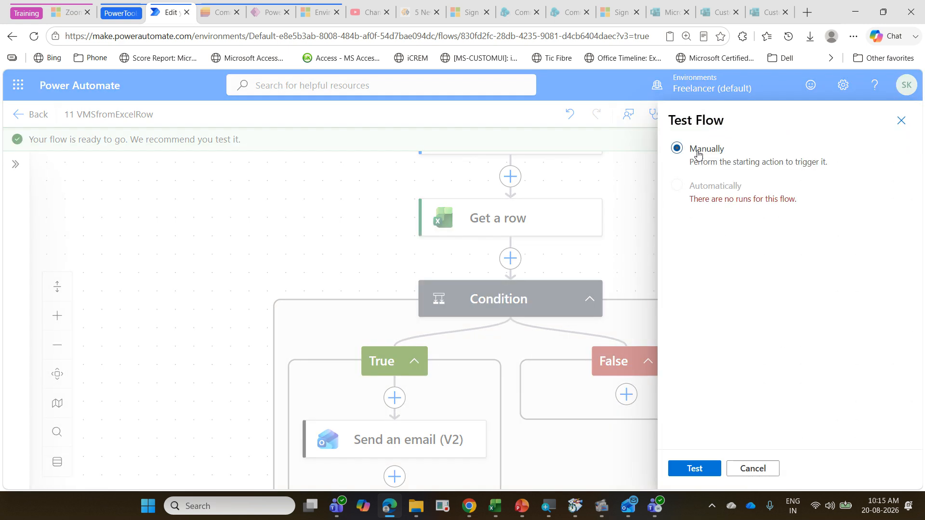
pyautogui.click(706, 470)
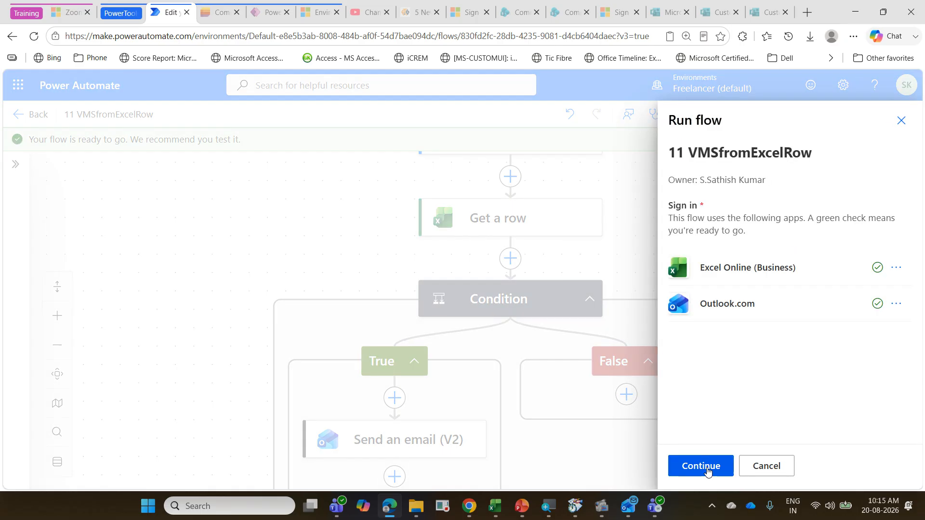
pyautogui.click(707, 471)
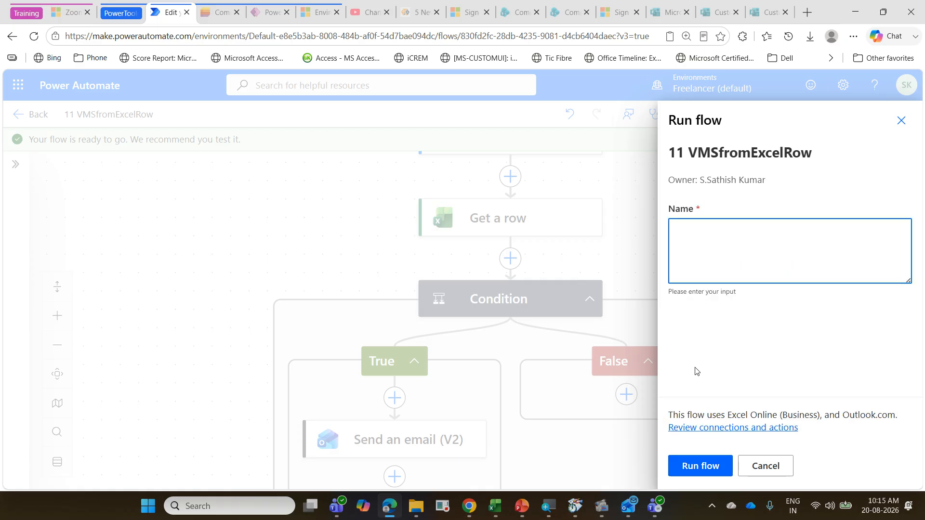
# Step: Run the flow with the name of the technician whose request is Delayed, and review the run of each action
pyautogui.write('P')
pyautogui.write('rake')
pyautogui.write('ash')
pyautogui.click(690, 466)
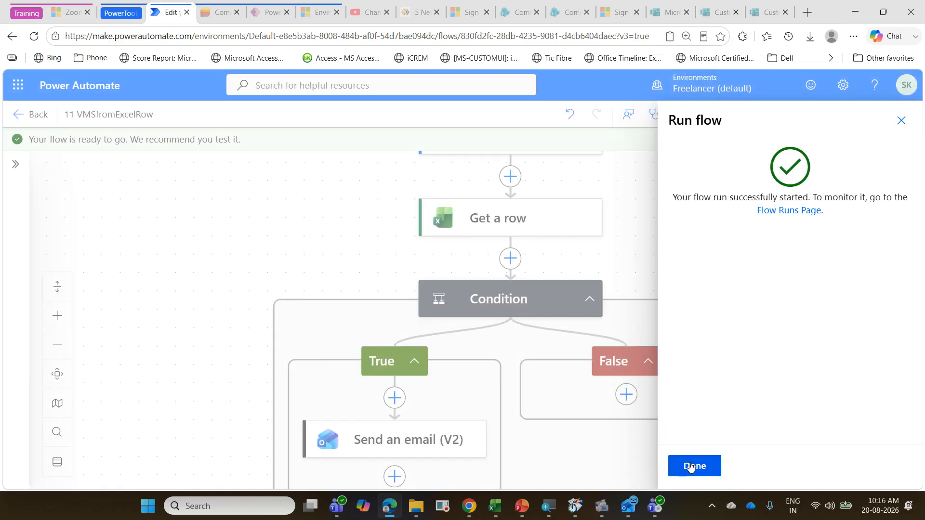
pyautogui.click(693, 466)
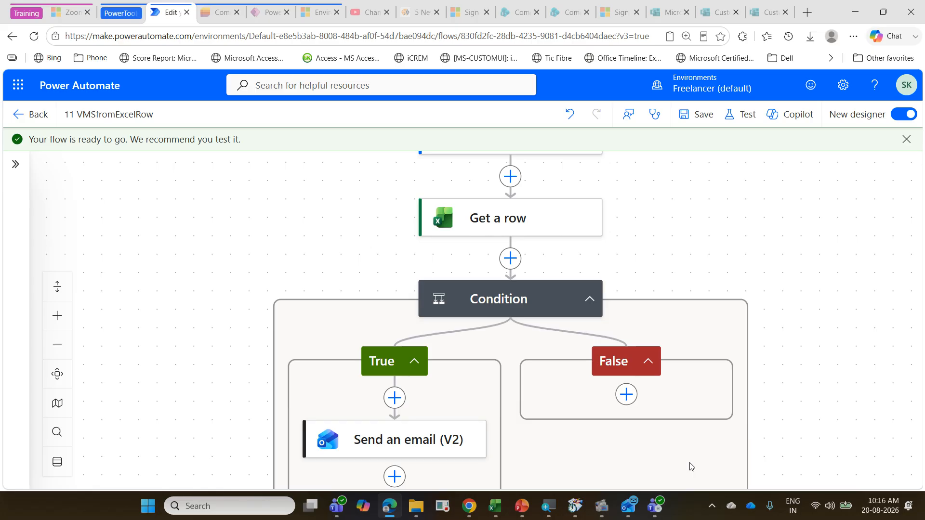
pyautogui.scroll(-1, 751, 335)
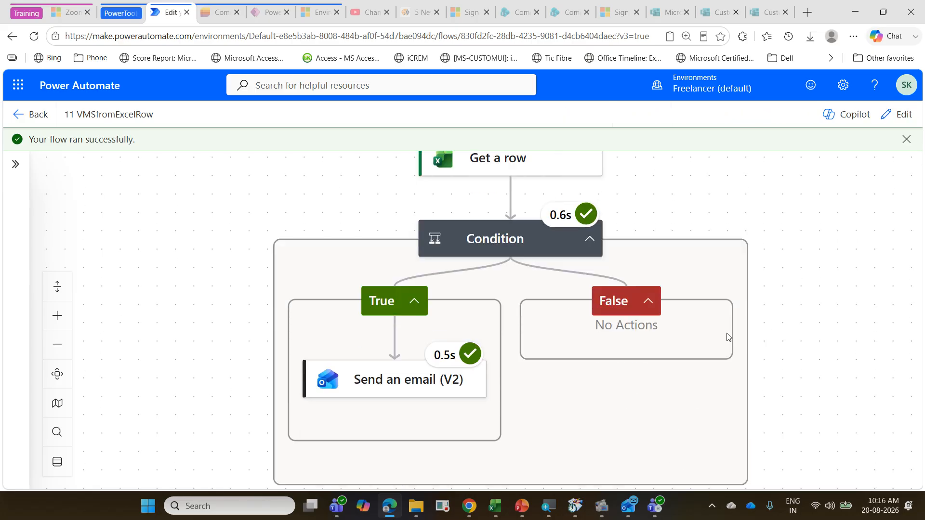
pyautogui.scroll(1, 722, 371)
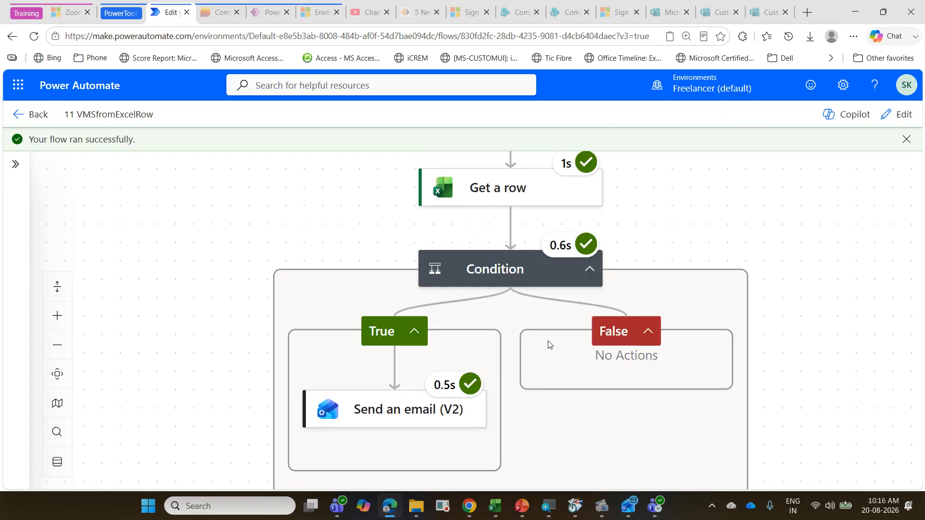
# Step: Switch to Outlook, read the vehicle delay email in the Gmail account's inbox, and return to Power Automate
pyautogui.click(633, 517)
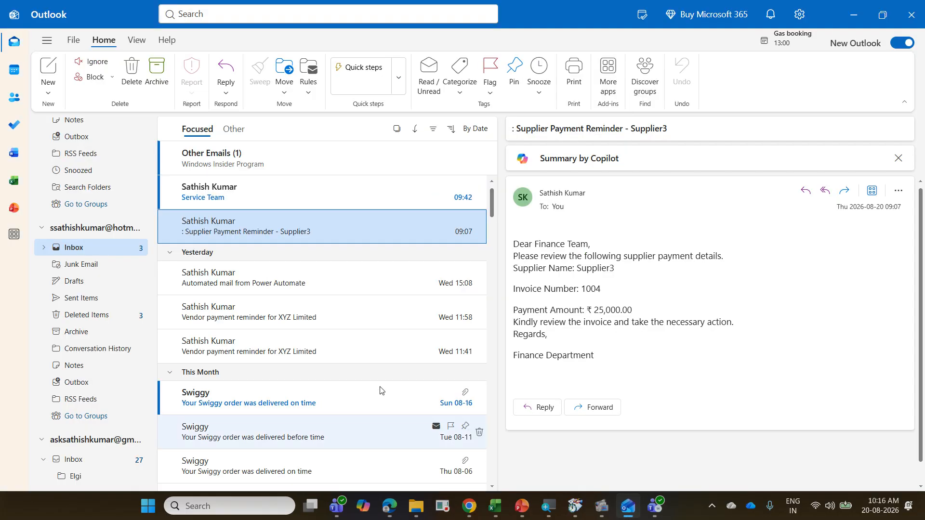
pyautogui.click(245, 203)
pyautogui.scroll(6, 80, 199)
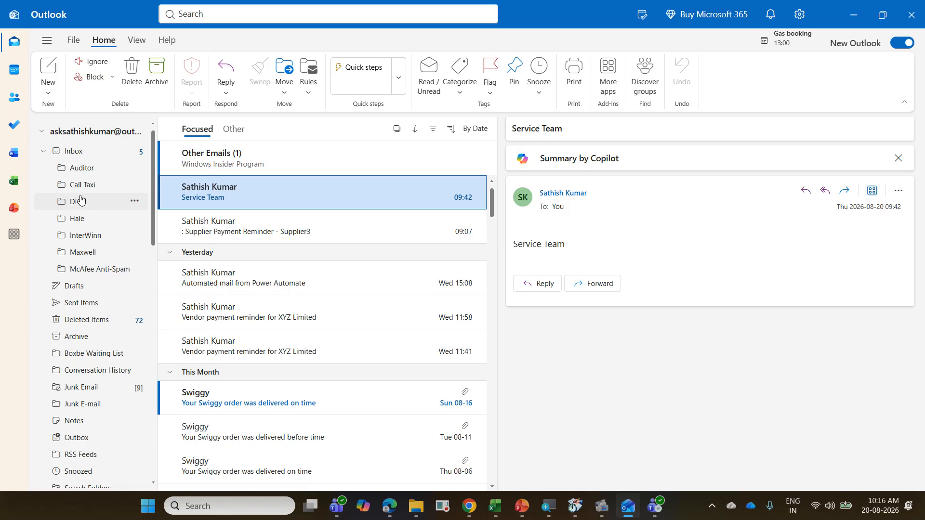
pyautogui.click(68, 151)
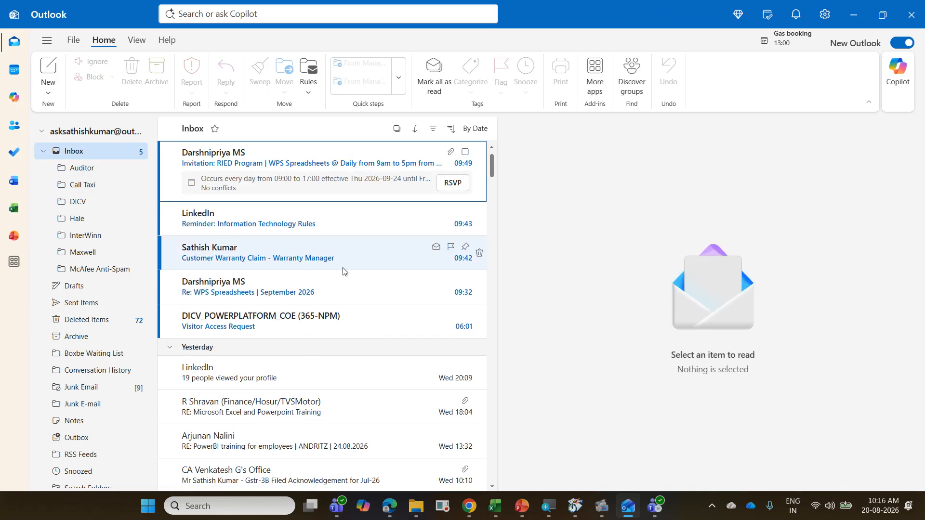
pyautogui.click(346, 290)
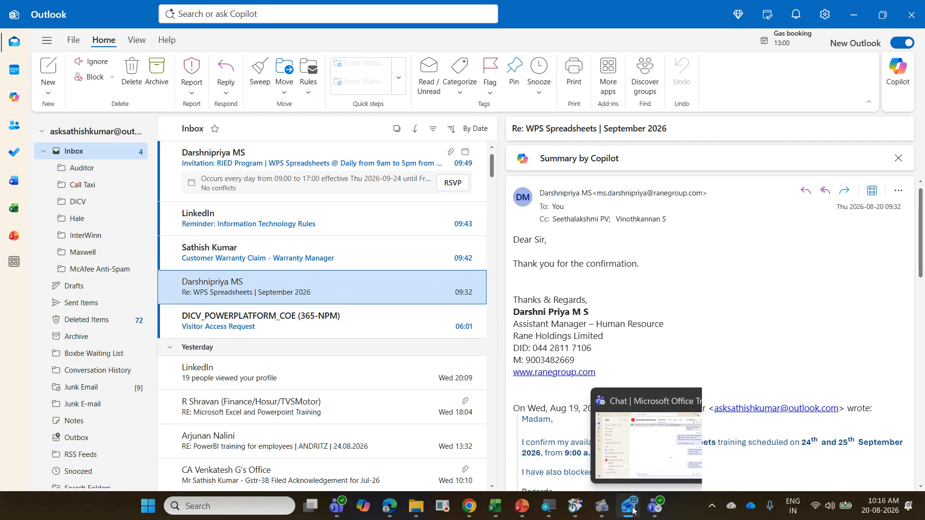
pyautogui.scroll(-5, 161, 369)
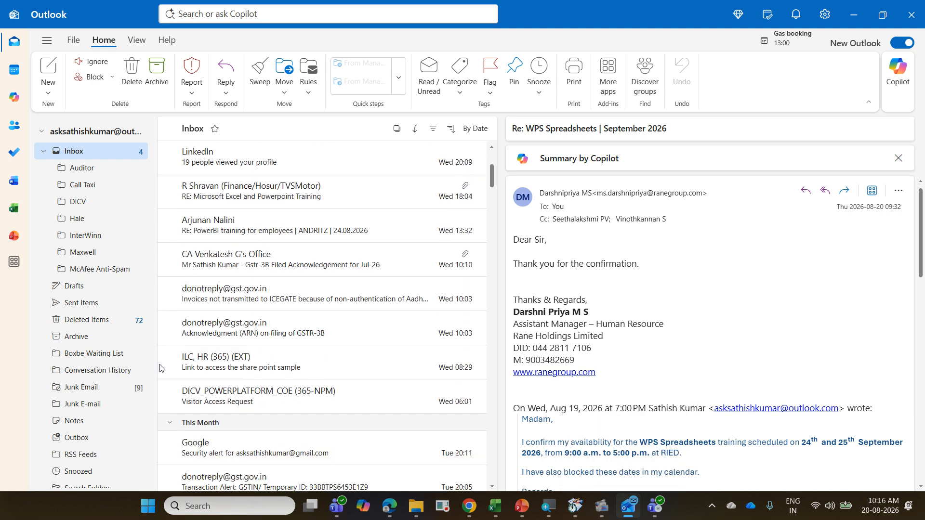
pyautogui.scroll(-3, 160, 368)
pyautogui.scroll(-7, 106, 445)
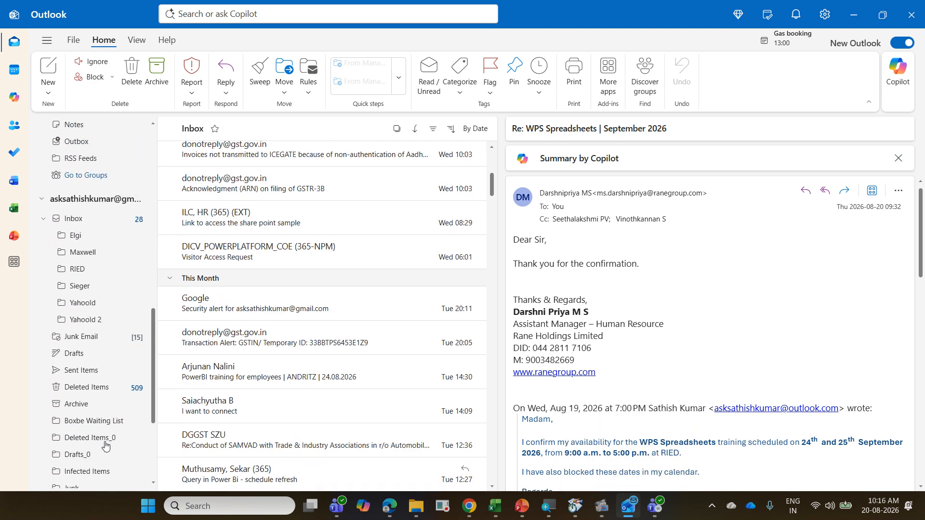
pyautogui.click(95, 223)
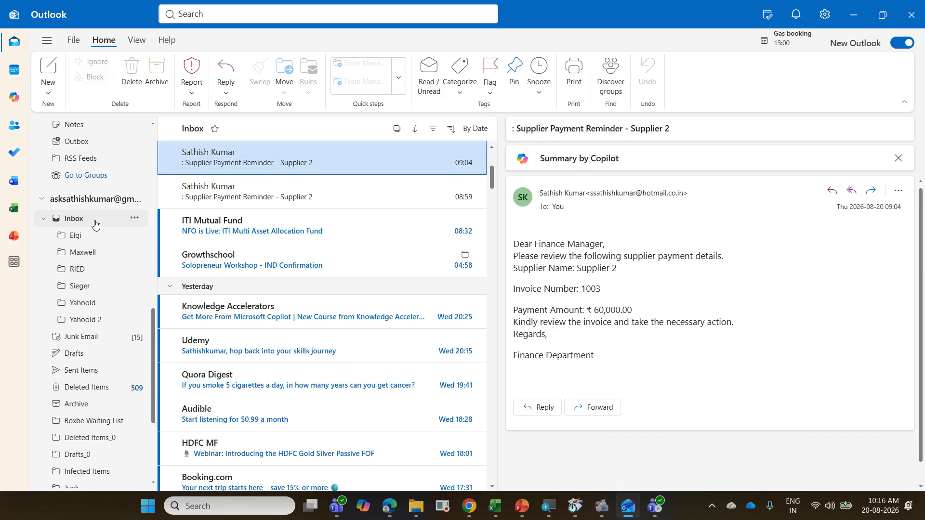
pyautogui.click(258, 170)
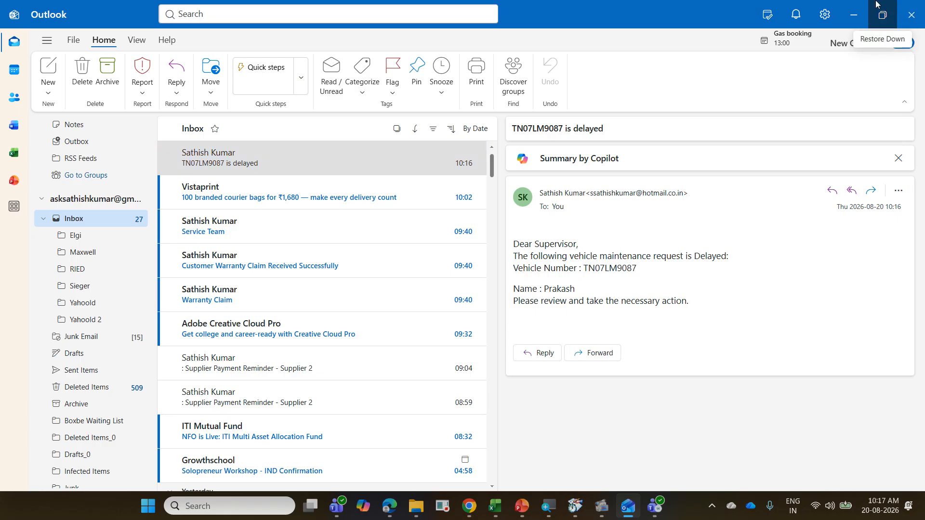
pyautogui.click(853, 15)
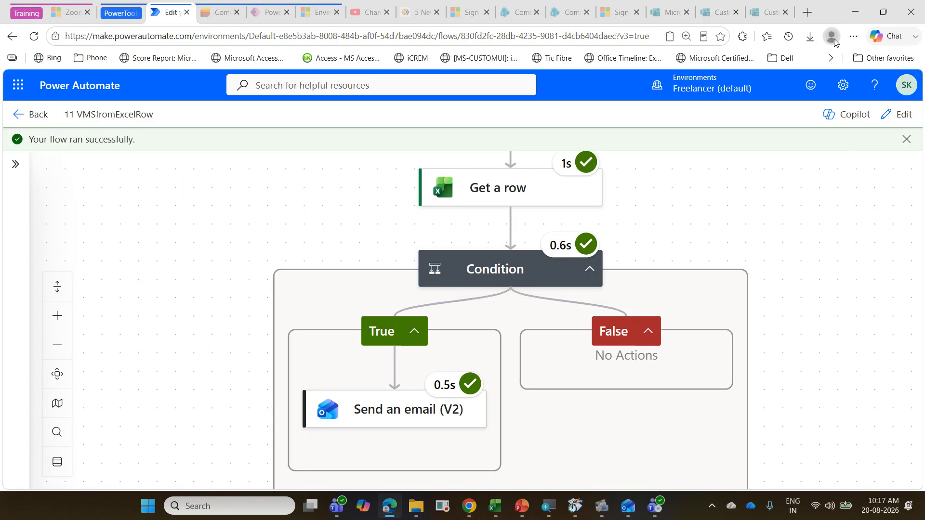
# Step: Reduce the browser zoom to 100%
pyautogui.click(853, 37)
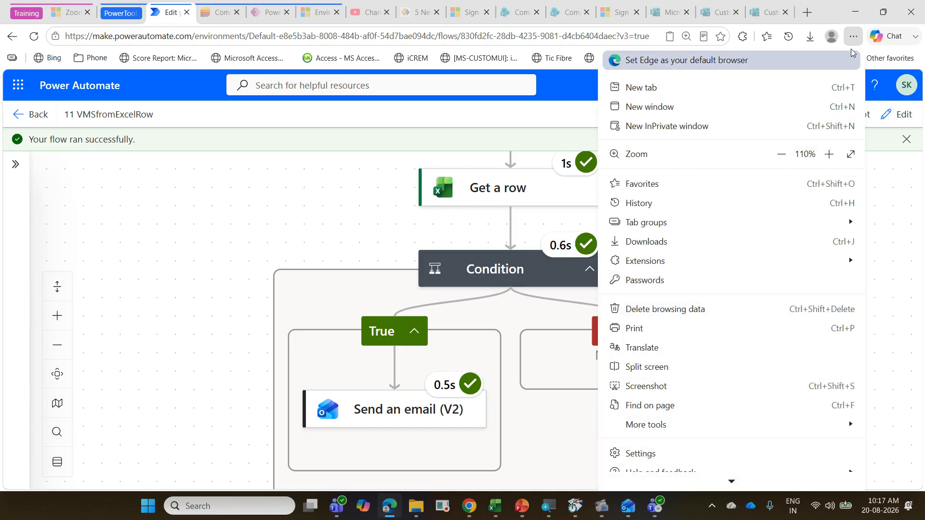
pyautogui.click(787, 159)
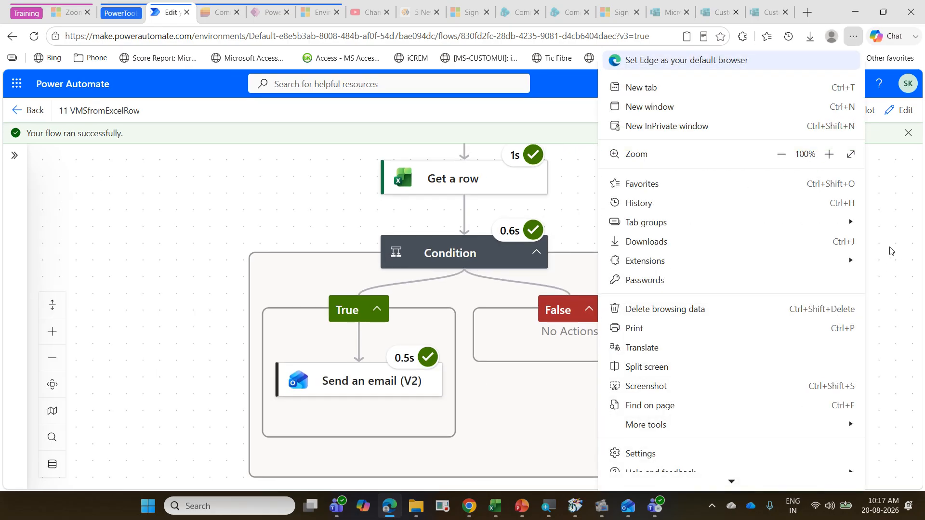
pyautogui.click(892, 267)
pyautogui.scroll(2, 517, 289)
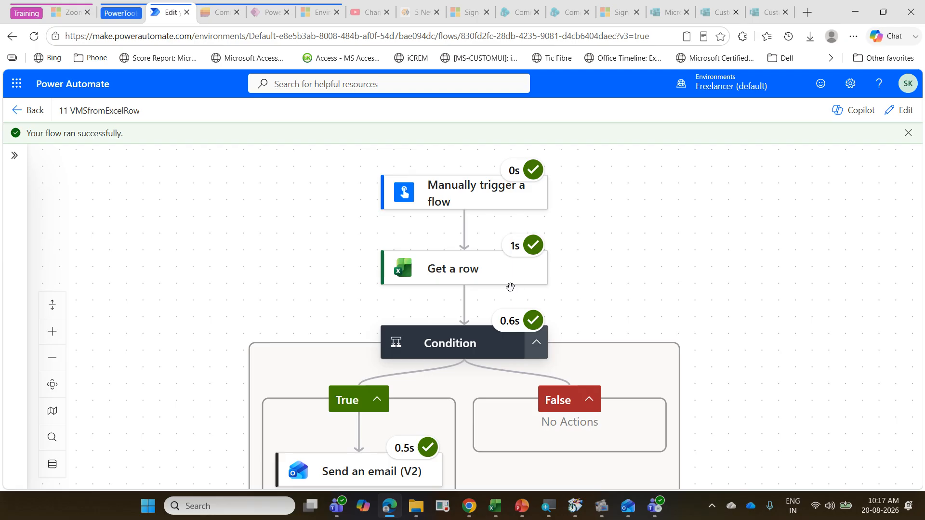
# Step: Switch to Excel and open the recent workbook PowerAutomateExerciseAug2026
pyautogui.click(500, 510)
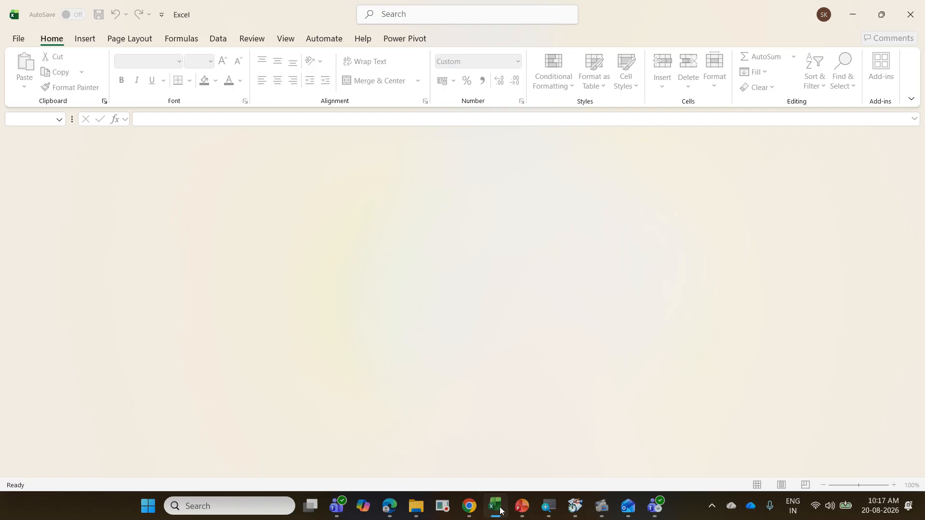
pyautogui.click(17, 43)
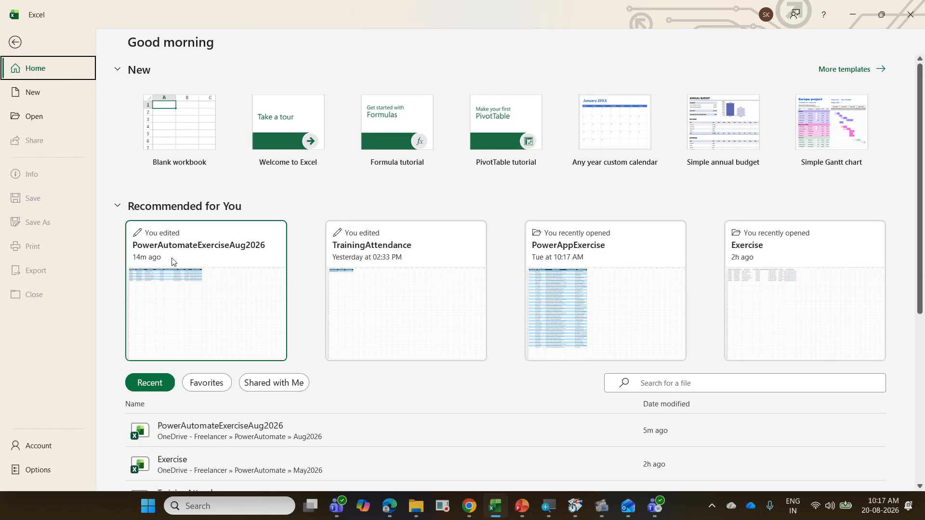
pyautogui.click(234, 426)
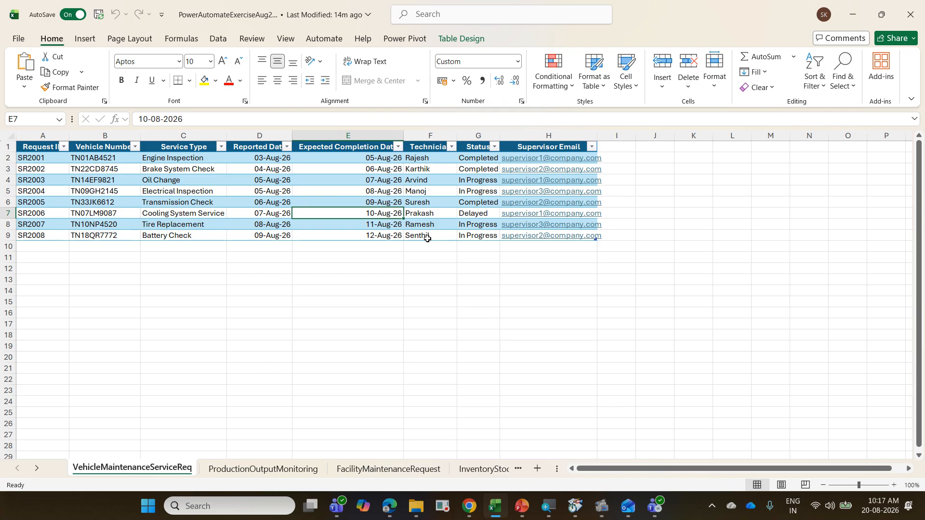
# Step: Set the Status of request SR2008 in cell G9 to Delayed, close the workbook and switch back to Power Automate
pyautogui.click(471, 235)
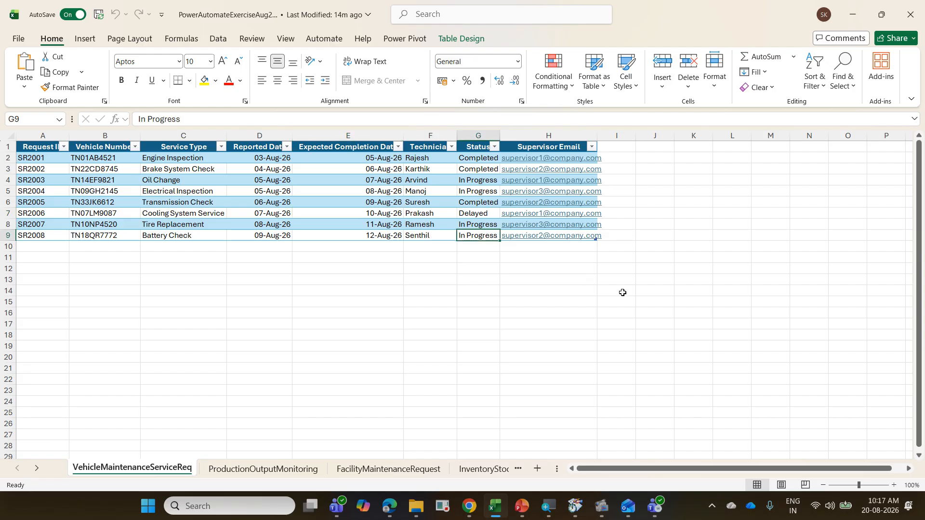
pyautogui.write('De')
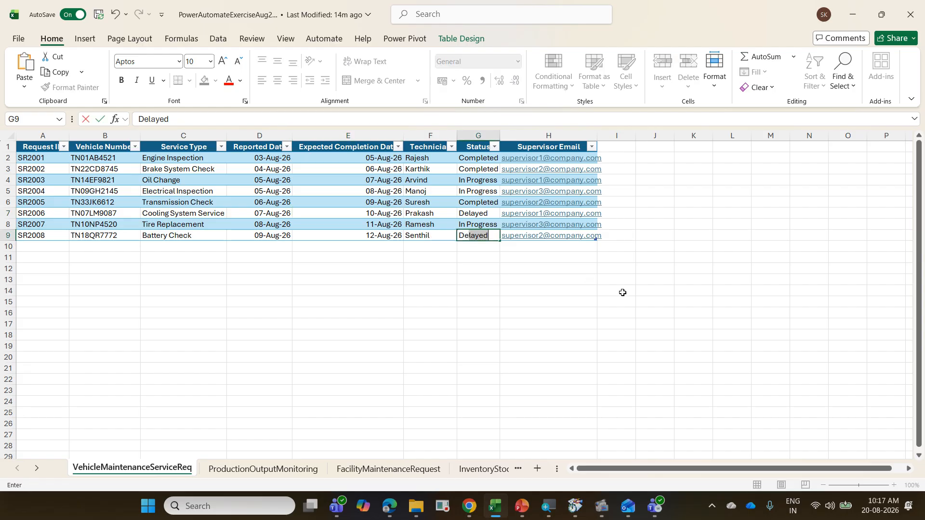
pyautogui.press('Tab')
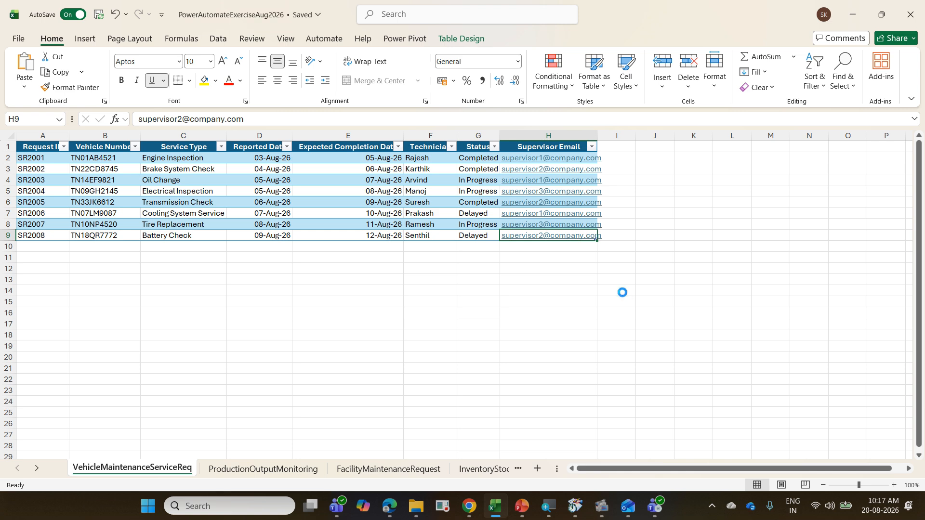
pyautogui.hotkey('ctrl', 'w')
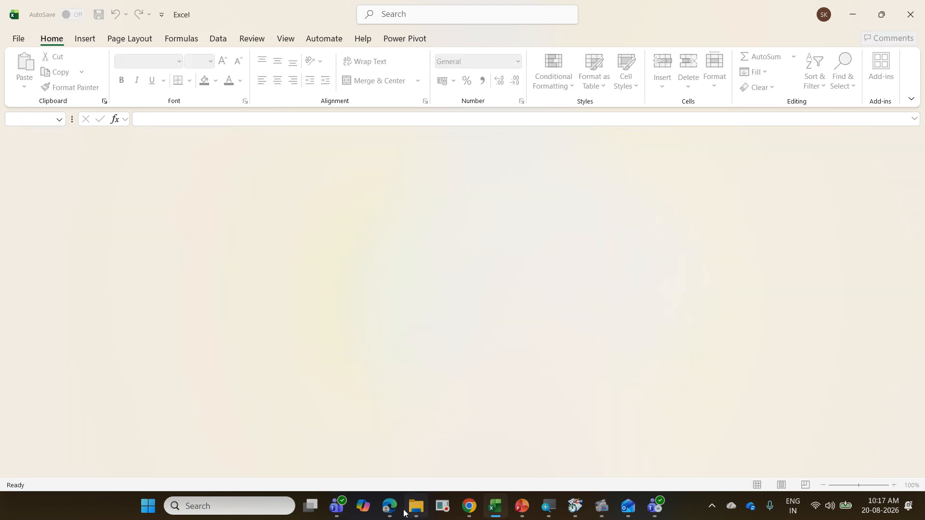
pyautogui.click(390, 506)
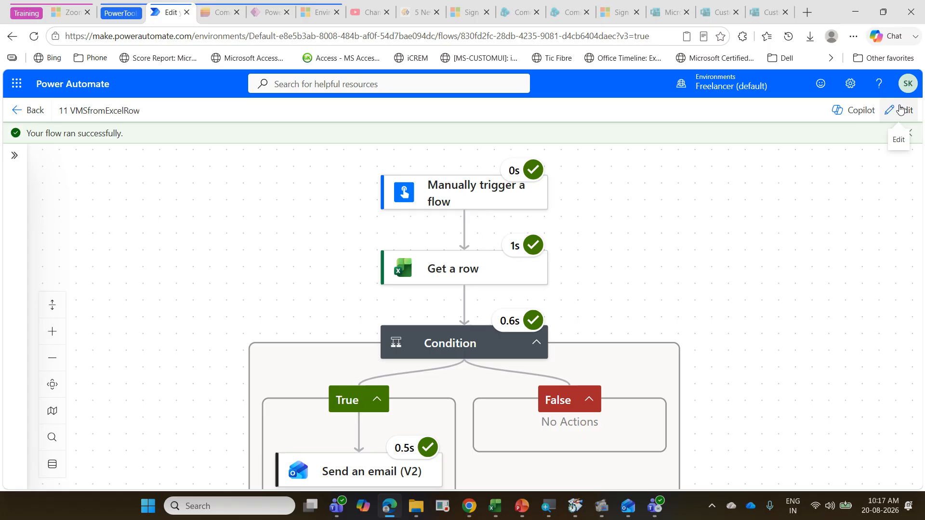
# Step: Run a manual test of the 11 VMSfromExcelRow flow with the Battery Check technician's name and examine the condition's run results
pyautogui.click(903, 110)
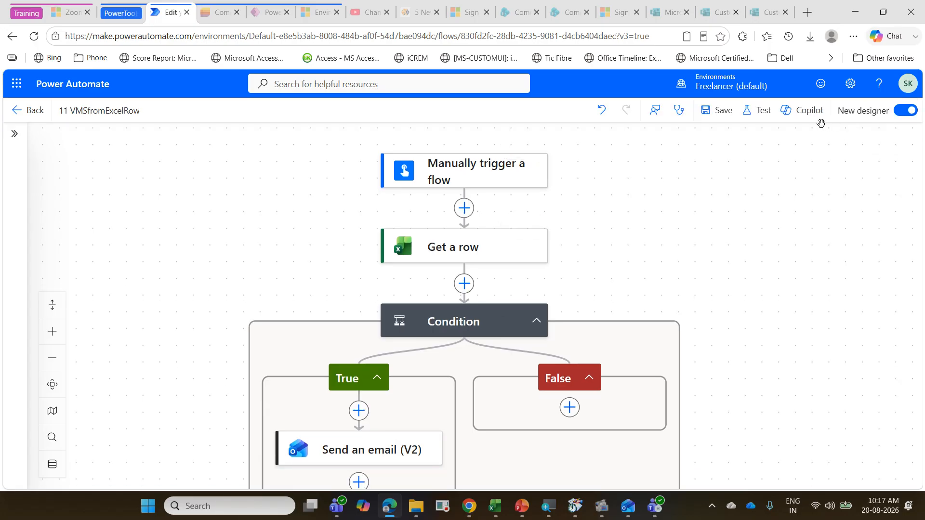
pyautogui.click(757, 112)
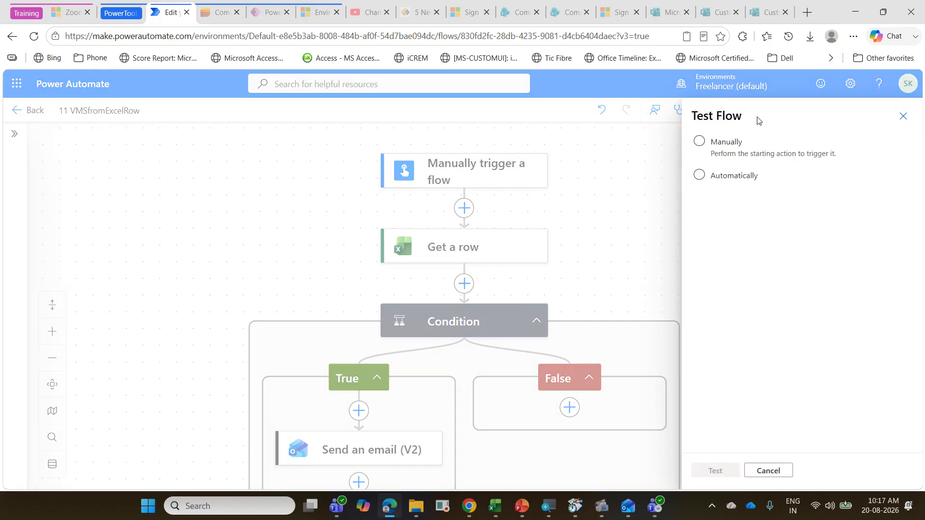
pyautogui.click(740, 175)
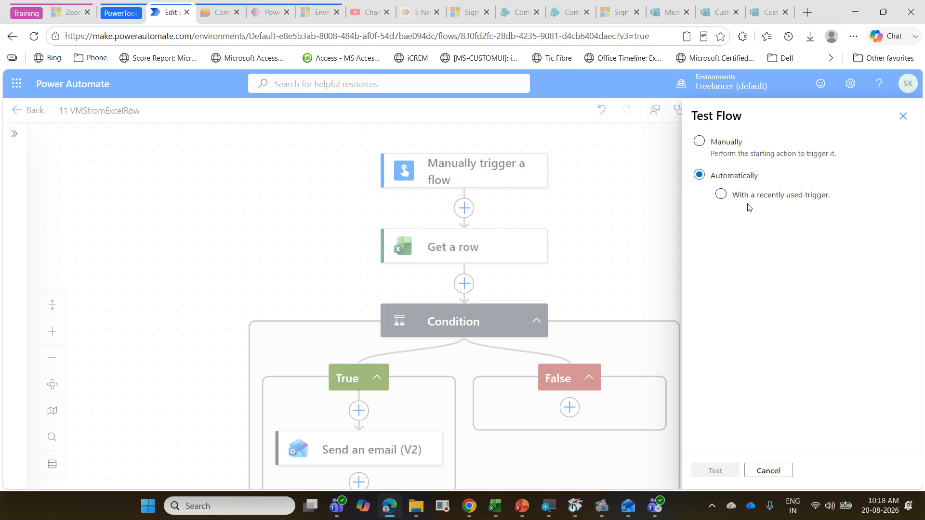
pyautogui.click(726, 141)
pyautogui.click(721, 472)
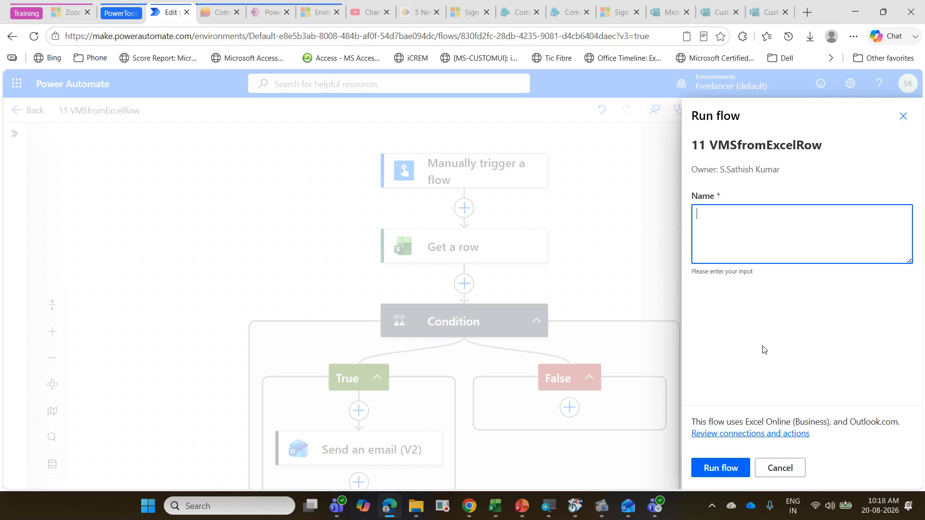
pyautogui.click(753, 222)
pyautogui.write('Senthil')
pyautogui.click(729, 473)
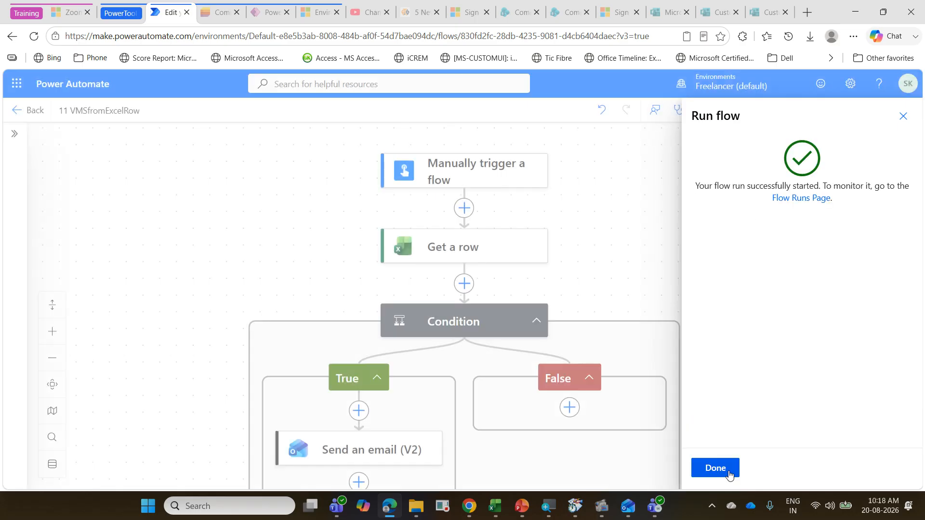
pyautogui.click(730, 474)
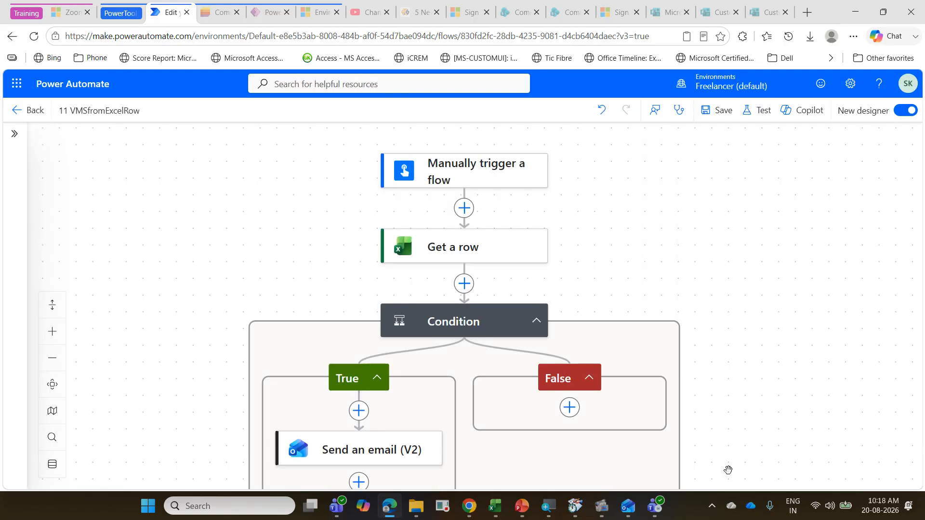
pyautogui.scroll(-2, 510, 381)
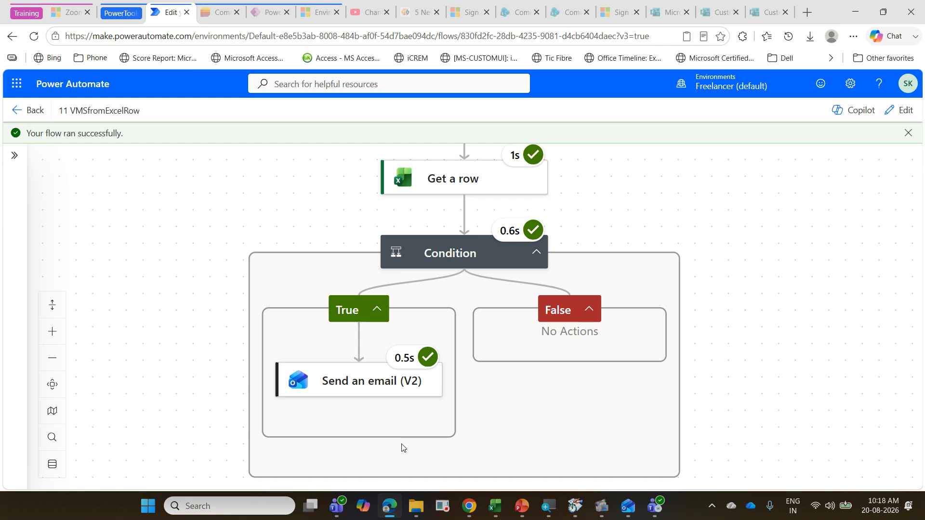
# Step: Switch to Excel and open the recent workbook PowerAutomateExerciseAug2026
pyautogui.click(491, 507)
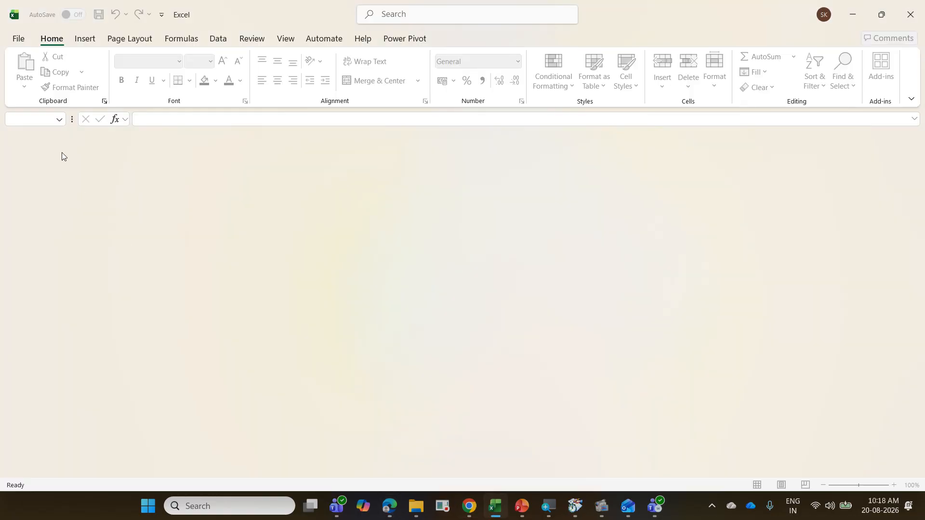
pyautogui.click(18, 38)
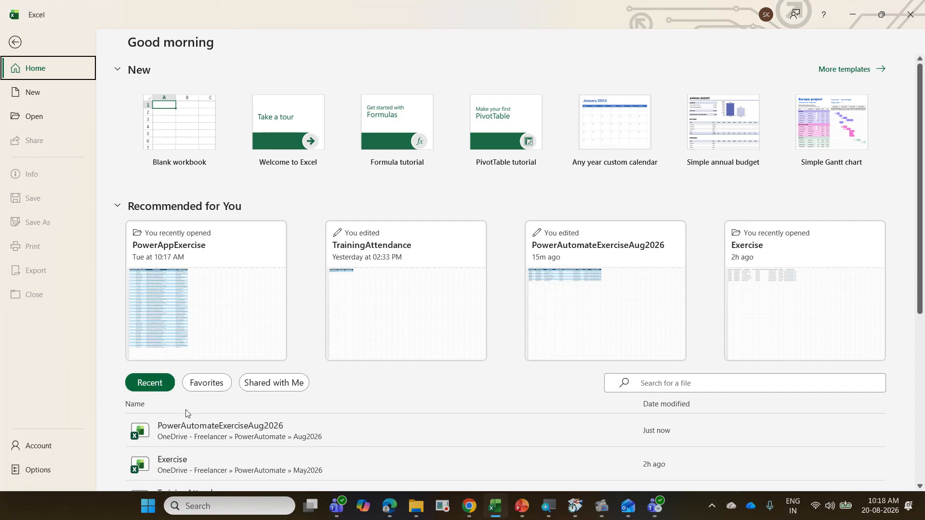
pyautogui.click(215, 437)
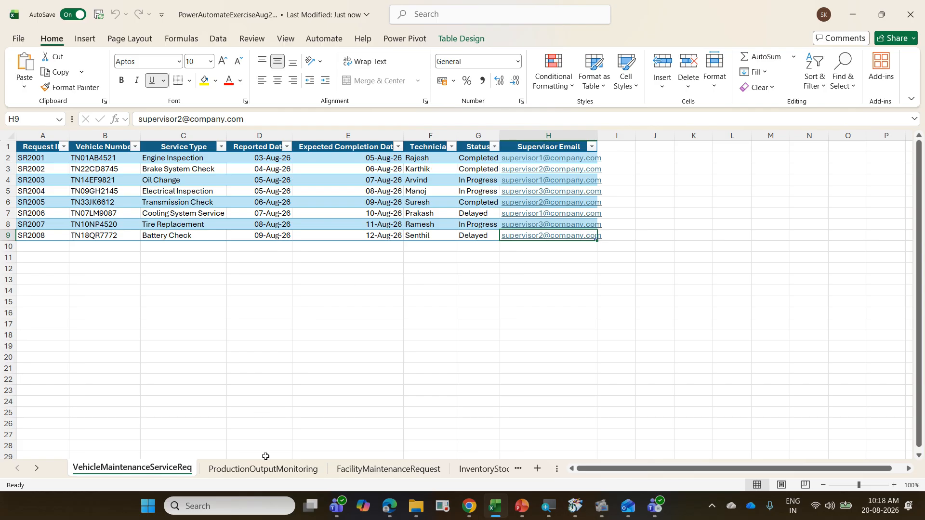
# Step: Examine the maintenance requests and their Status values on the FacilityMaintenanceRequest sheet
pyautogui.click(356, 468)
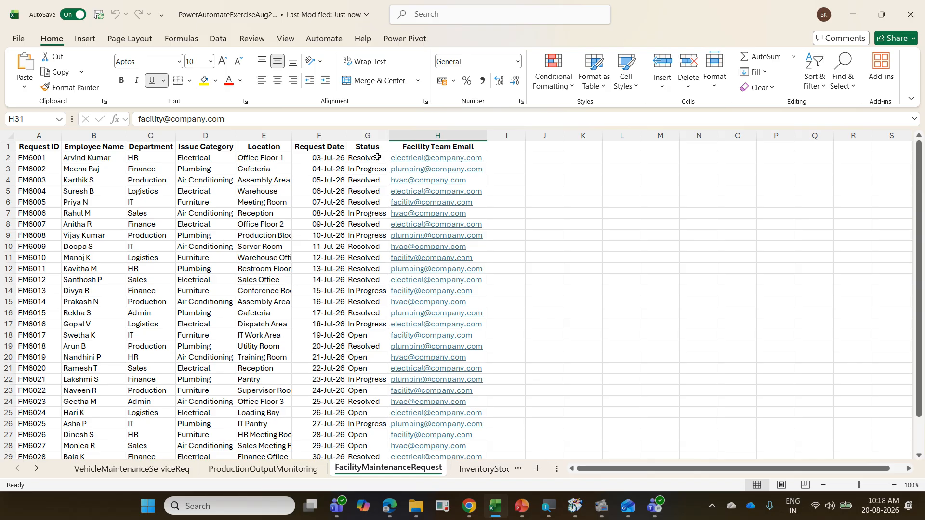
pyautogui.scroll(-4, 376, 317)
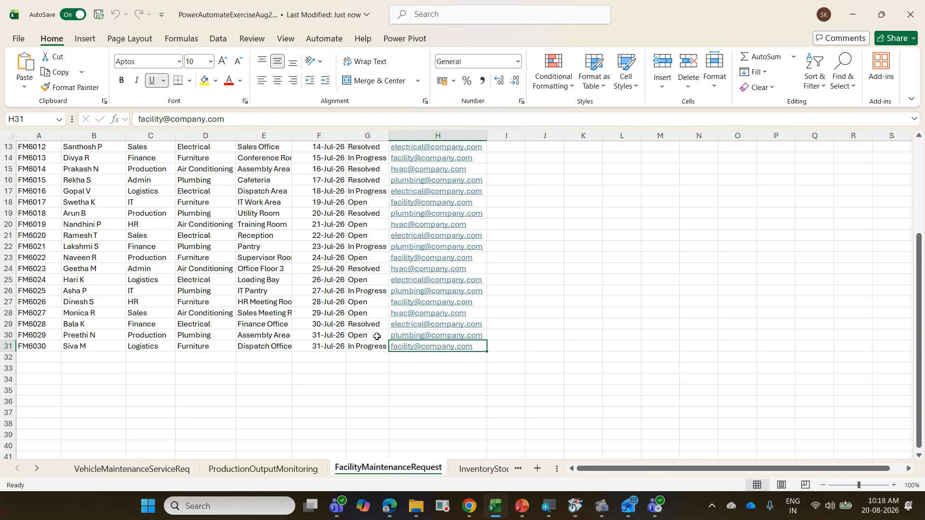
pyautogui.scroll(2, 369, 338)
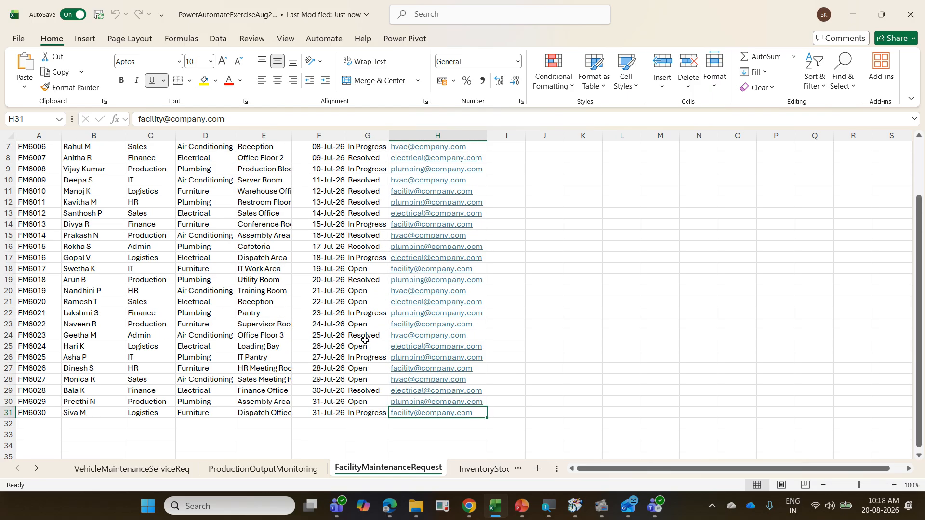
pyautogui.scroll(2, 364, 340)
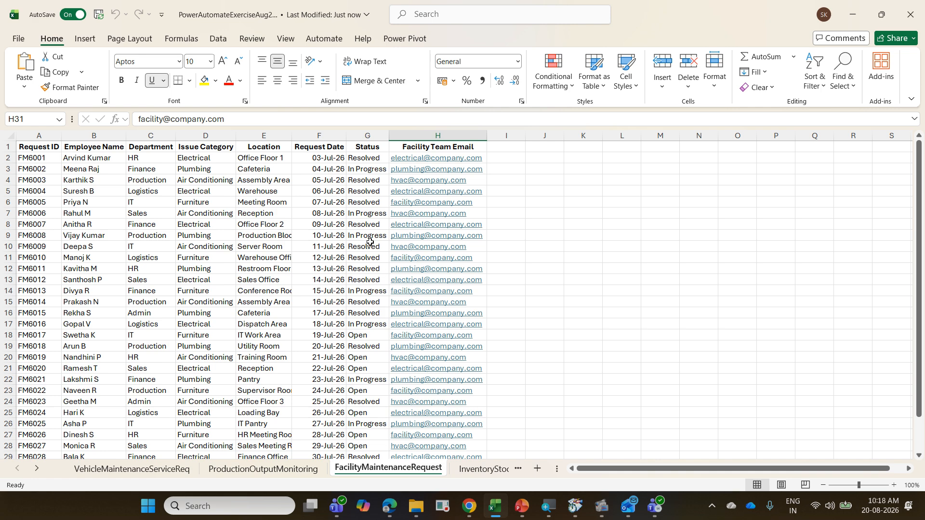
pyautogui.scroll(-3, 370, 241)
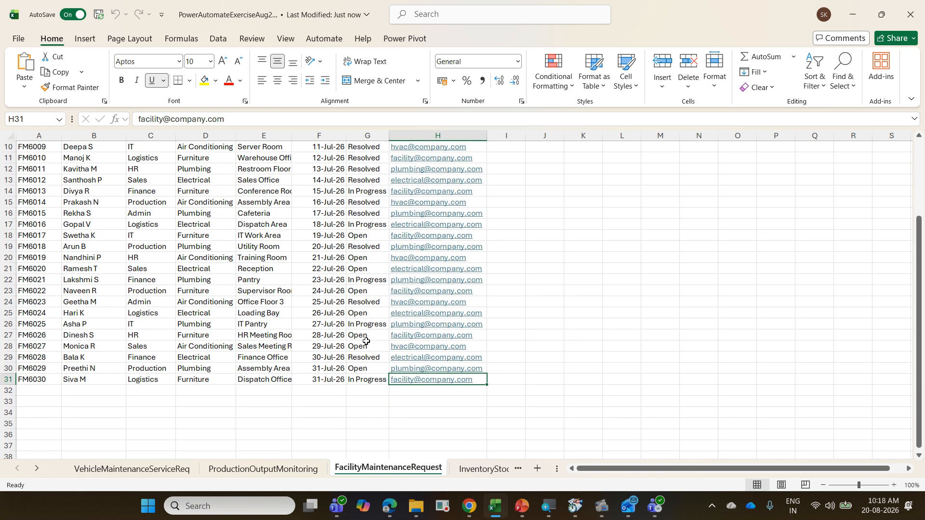
pyautogui.scroll(3, 126, 279)
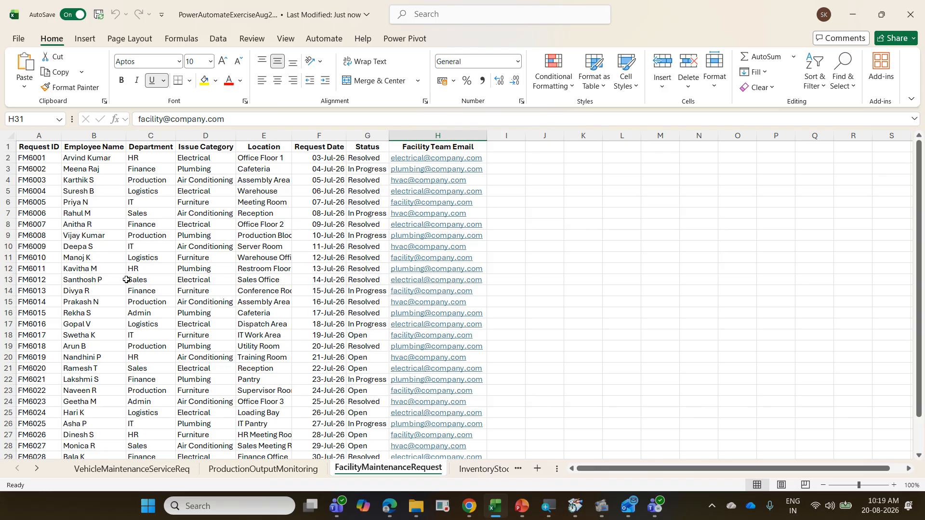
# Step: Review the InventoryStockLevelMonitoring, ReminderTracker and EmpData sheets, return to VehicleMaintenanceServiceReq and switch back to Power Automate
pyautogui.click(480, 469)
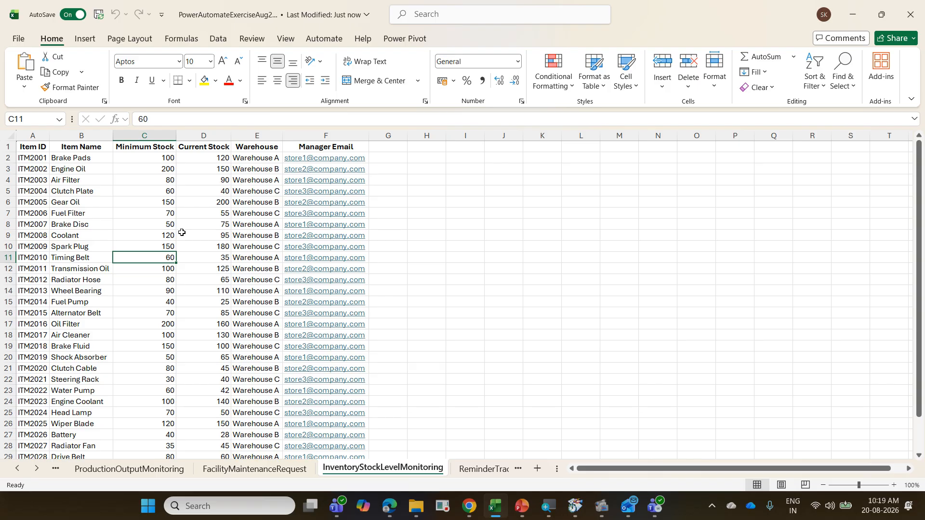
pyautogui.click(472, 469)
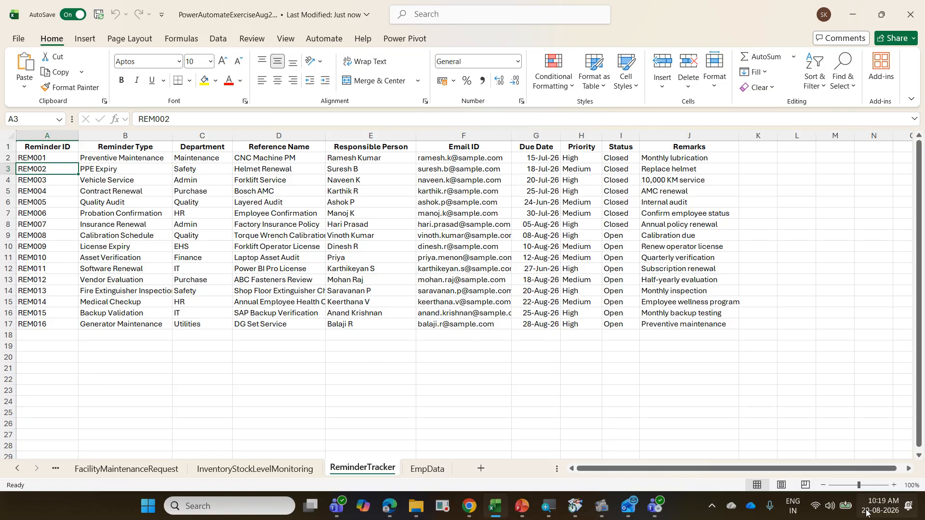
pyautogui.click(528, 294)
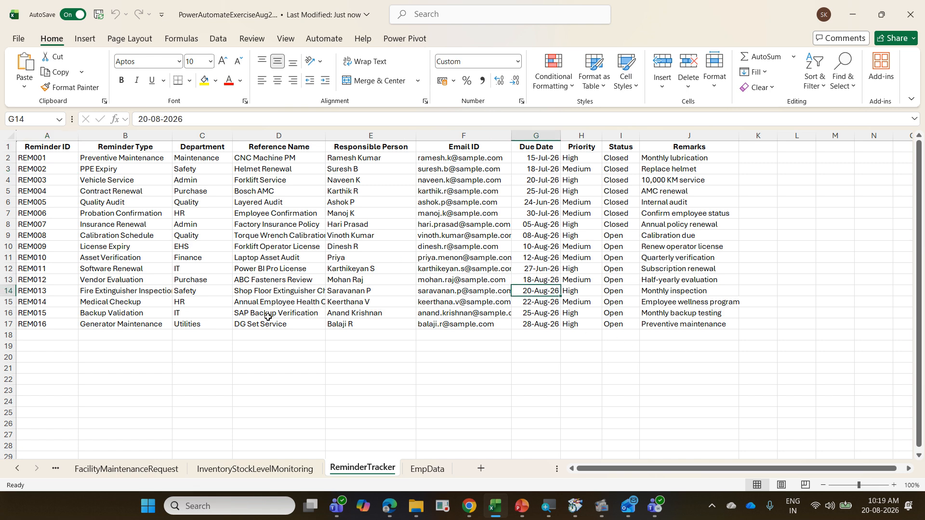
pyautogui.click(8, 291)
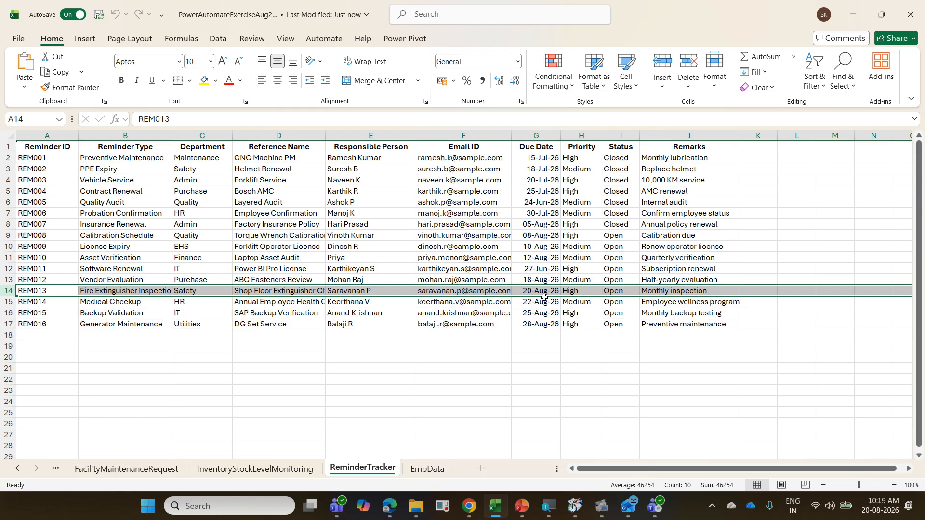
pyautogui.click(425, 468)
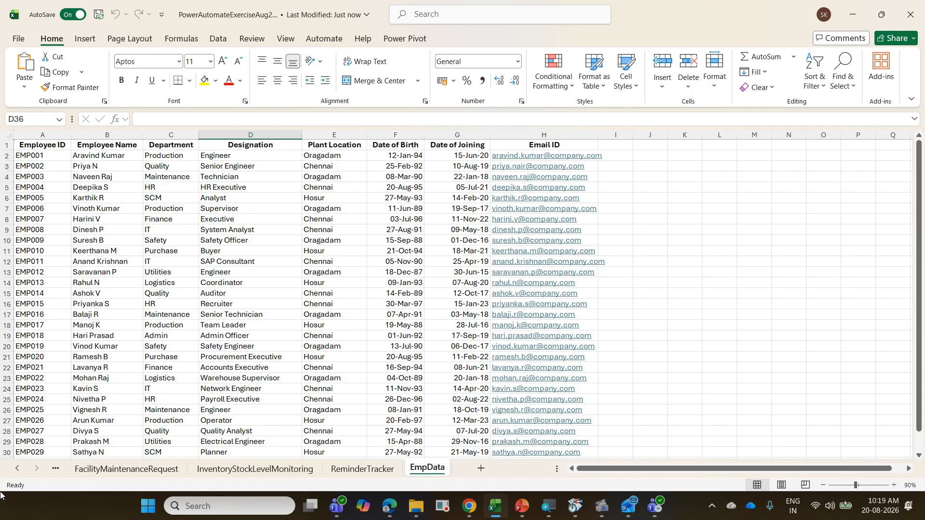
pyautogui.click(17, 468)
pyautogui.click(18, 468)
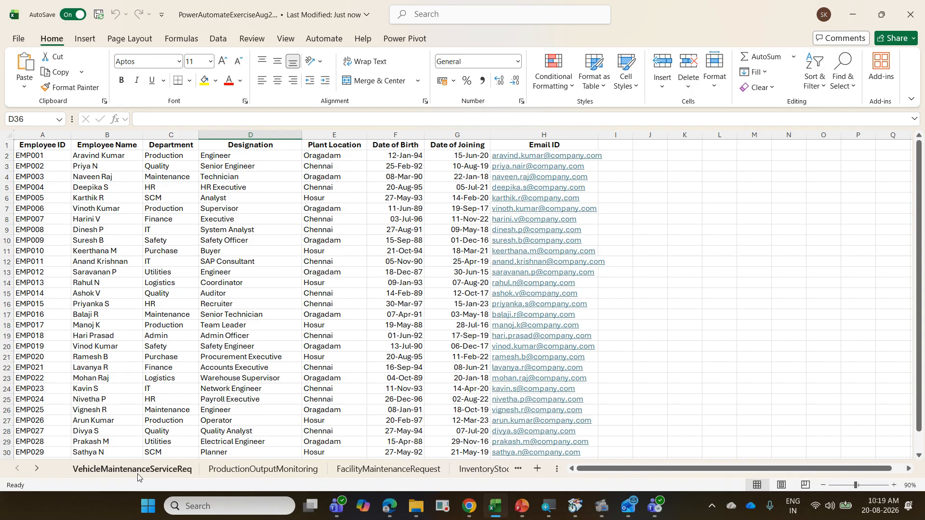
pyautogui.click(131, 468)
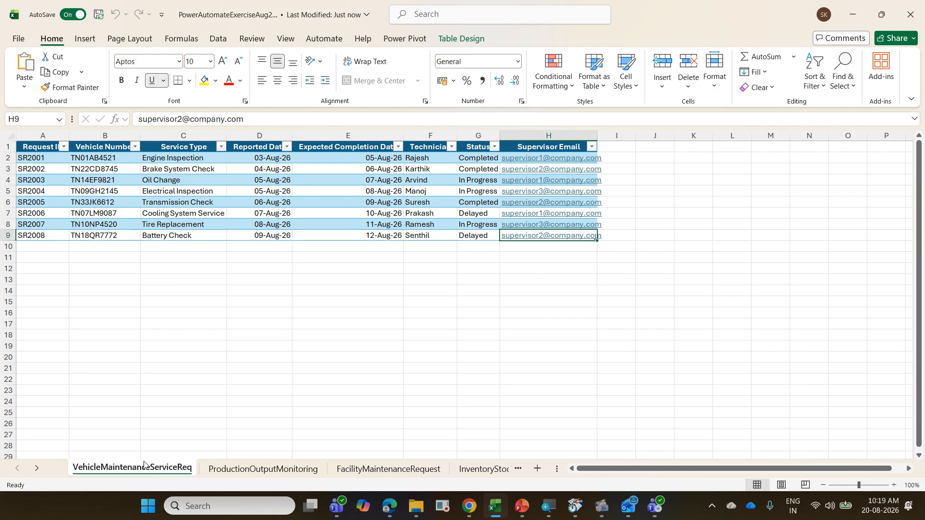
pyautogui.click(337, 506)
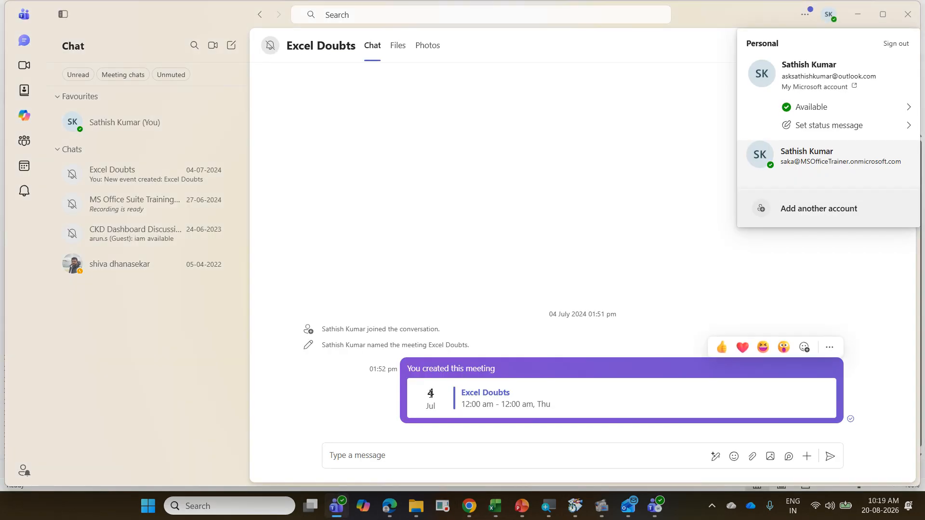
pyautogui.click(388, 513)
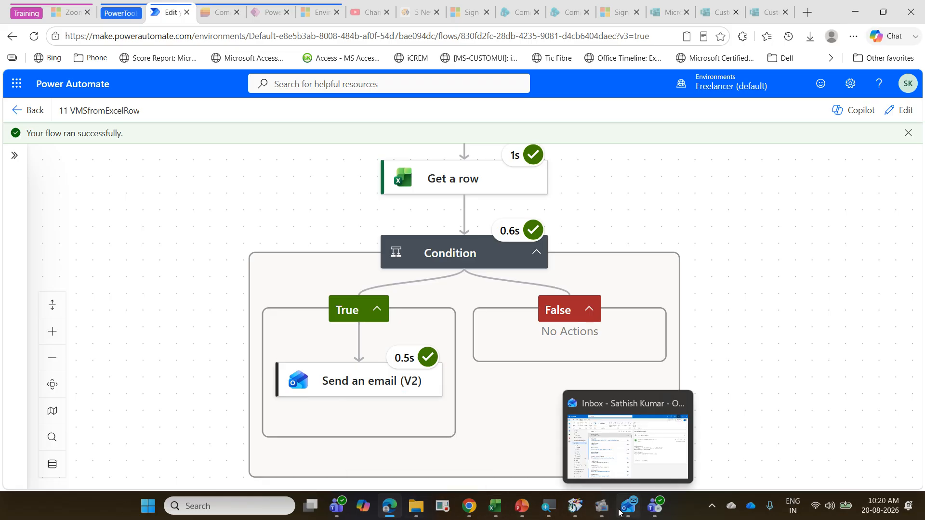
pyautogui.click(601, 506)
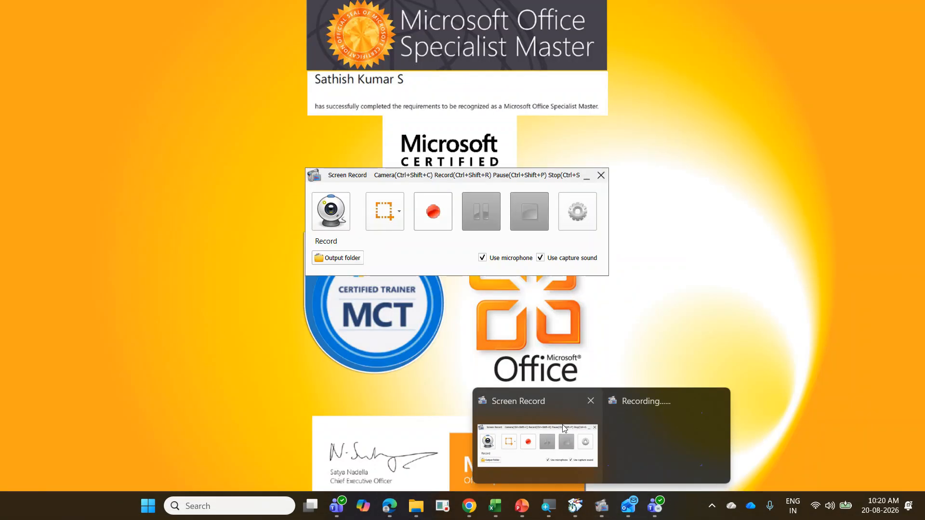
pyautogui.click(579, 434)
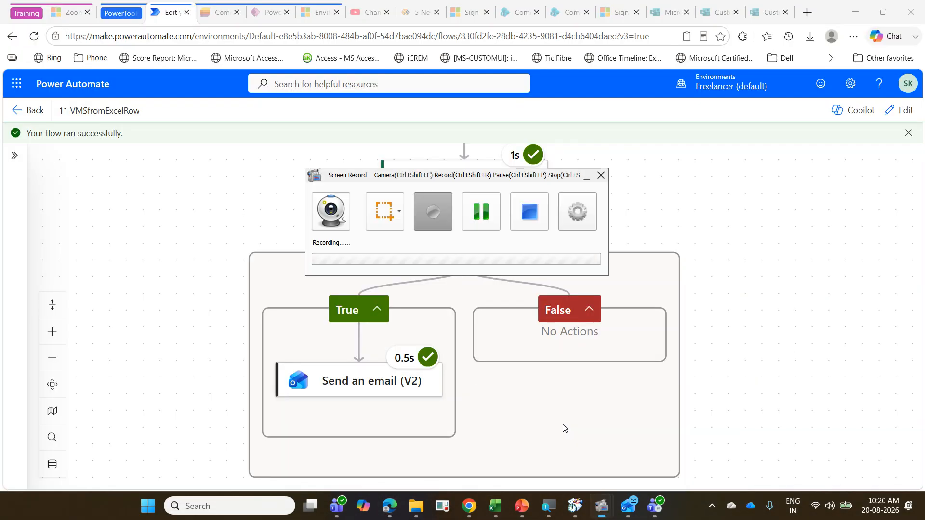
pyautogui.click(466, 210)
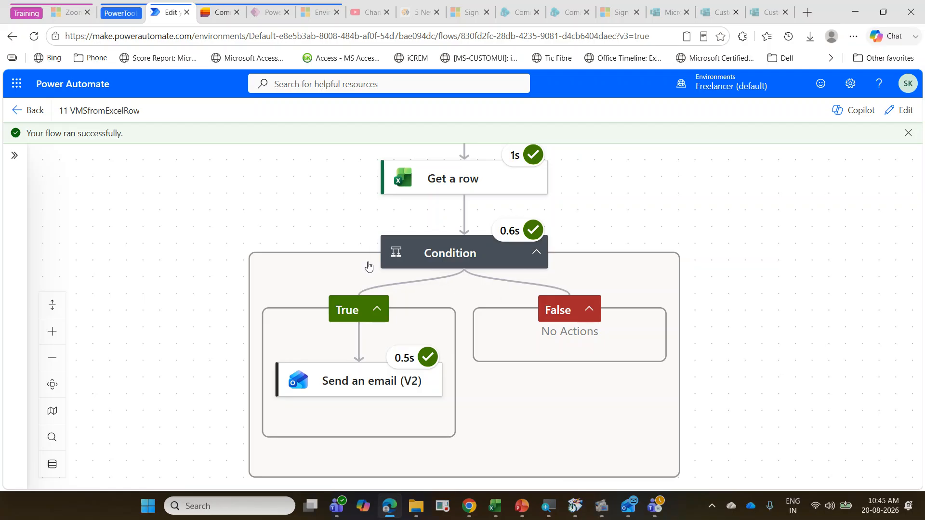
# Step: Leave the designer for the 11 VMSfromExcelRow details page and dismiss the flow-ready message
pyautogui.click(38, 118)
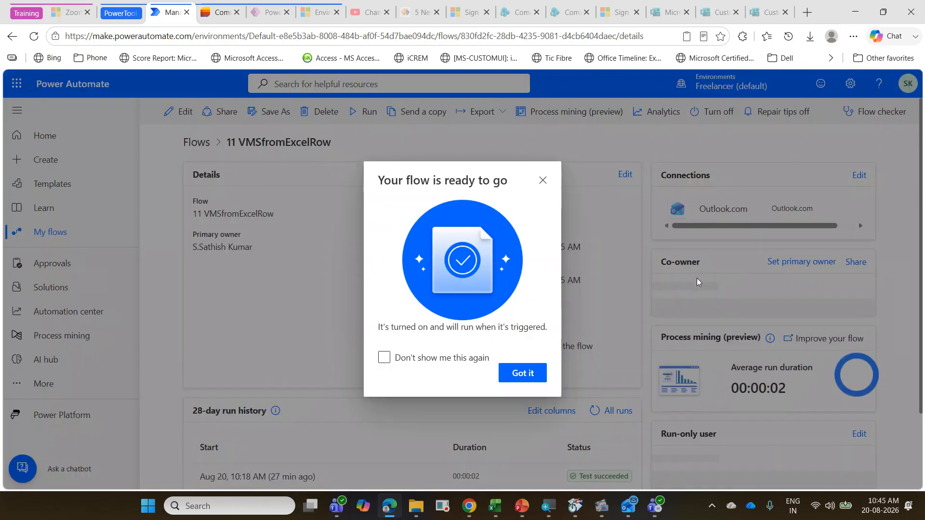
pyautogui.click(520, 378)
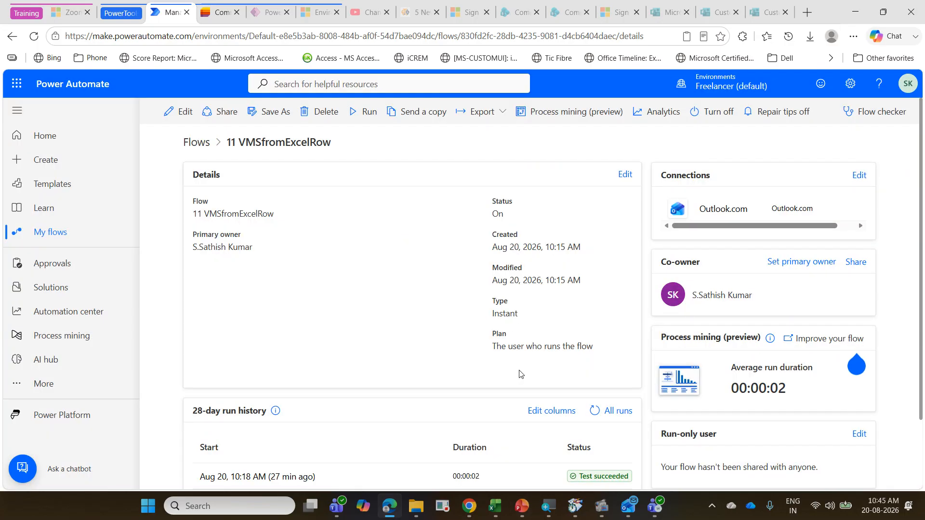
# Step: Switch to PowerPoint, start the Exercise slide show and open the "Flow with Get data from Excel - Task" exercise from the navigator
pyautogui.moveTo(493, 515)
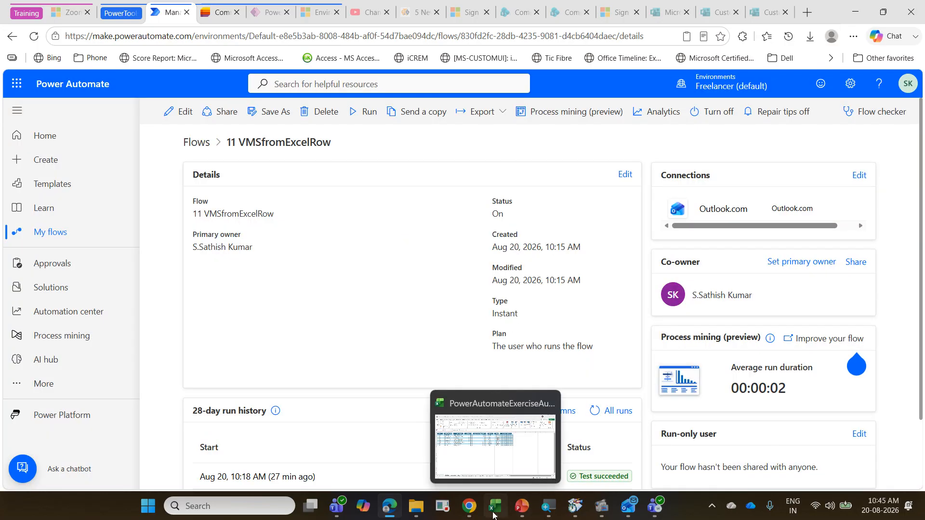
pyautogui.click(522, 506)
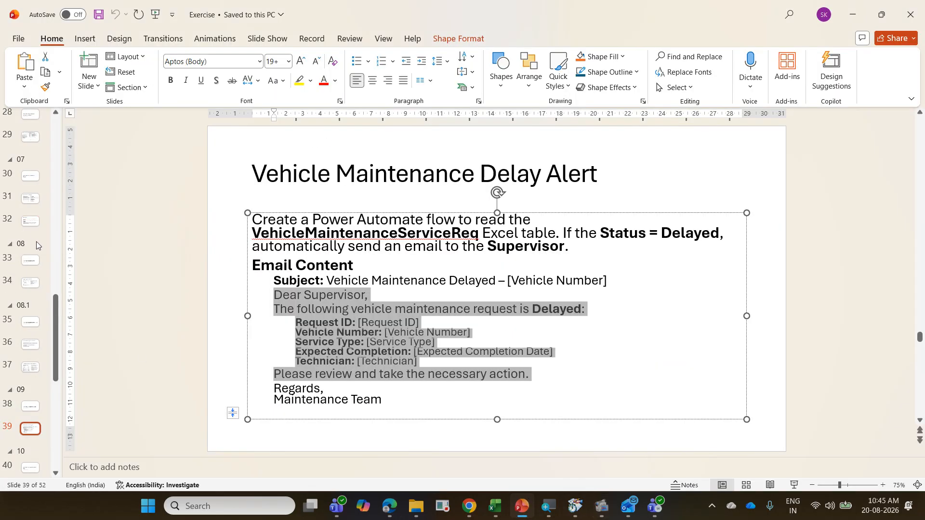
pyautogui.click(22, 198)
pyautogui.scroll(3, 22, 198)
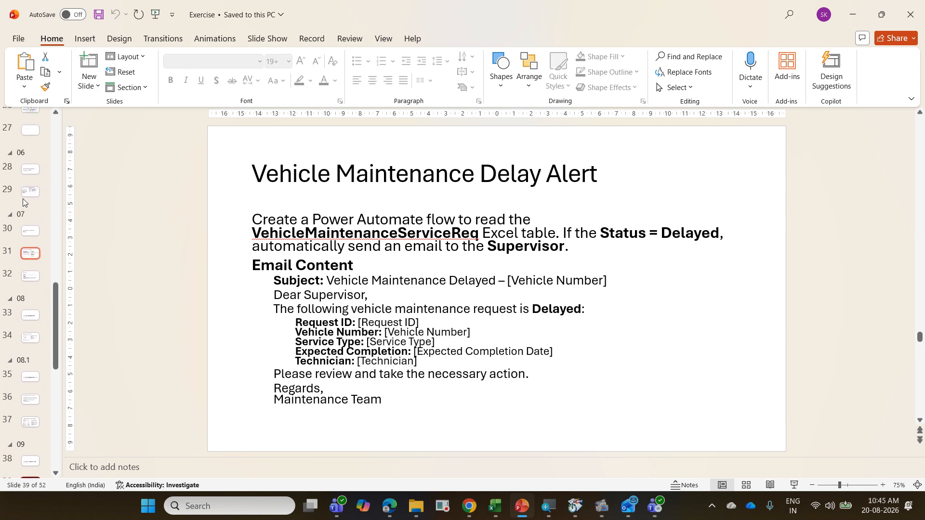
pyautogui.scroll(1, 23, 199)
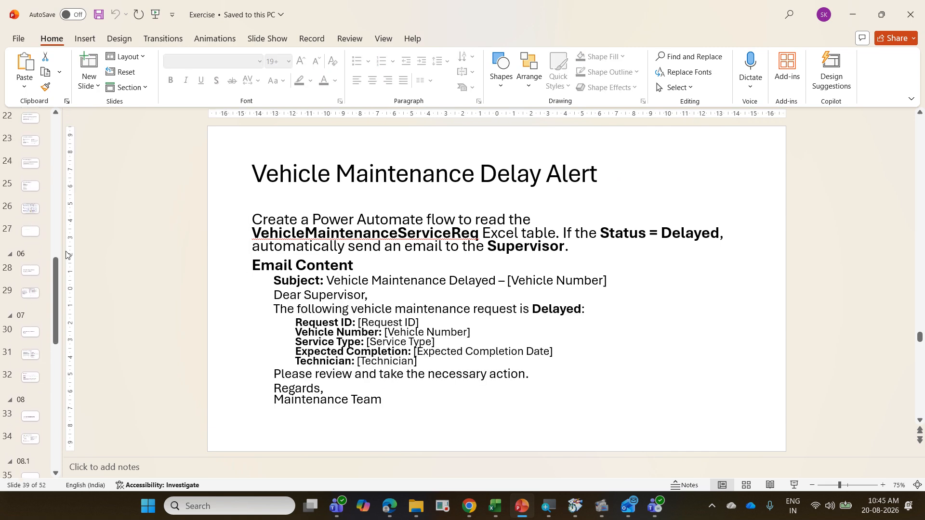
pyautogui.press('F5')
pyautogui.press('Right')
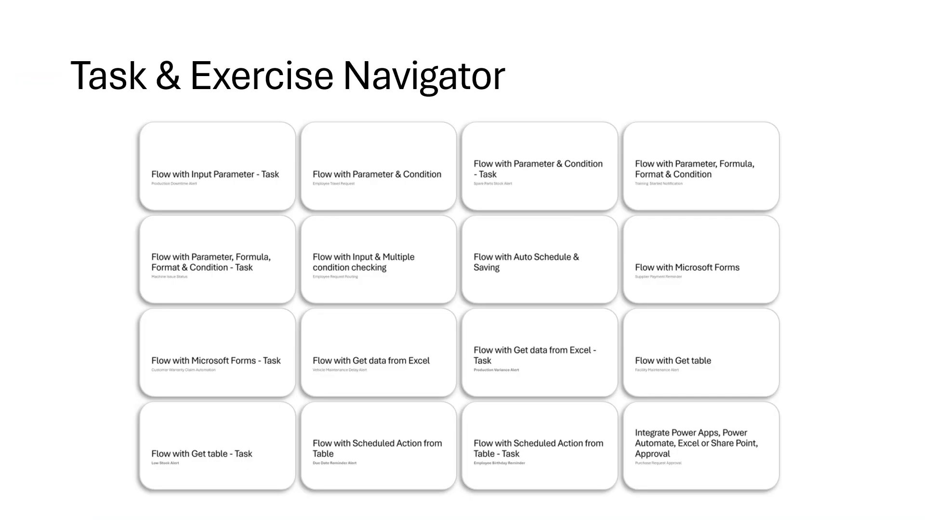
pyautogui.click(557, 378)
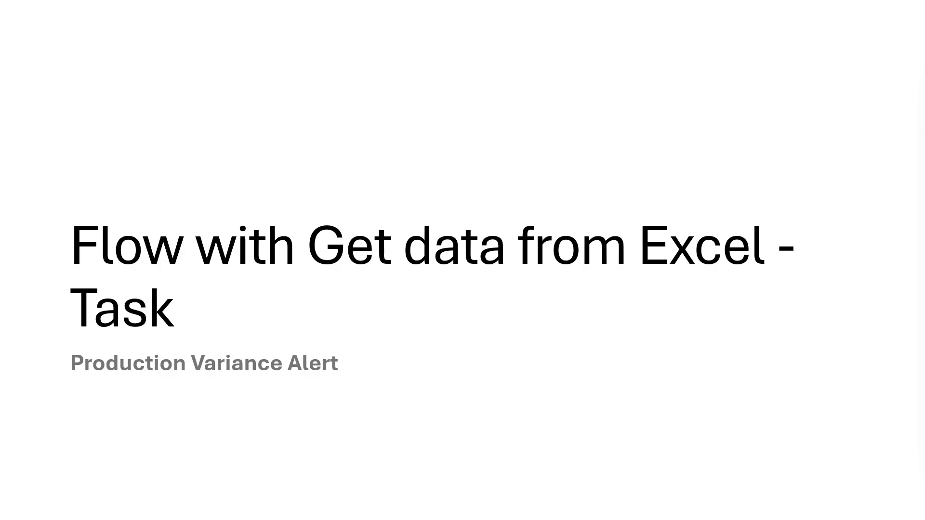
# Step: Show the Production Variance Alert task slide, end the slide show, and switch to Excel's ProductionOutputMonitoring sheet
pyautogui.press('Right')
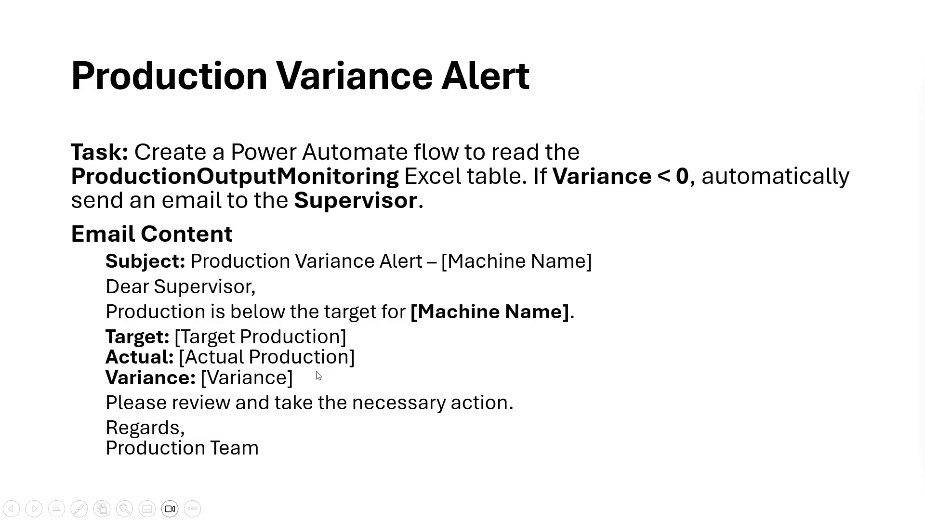
pyautogui.press('Escape')
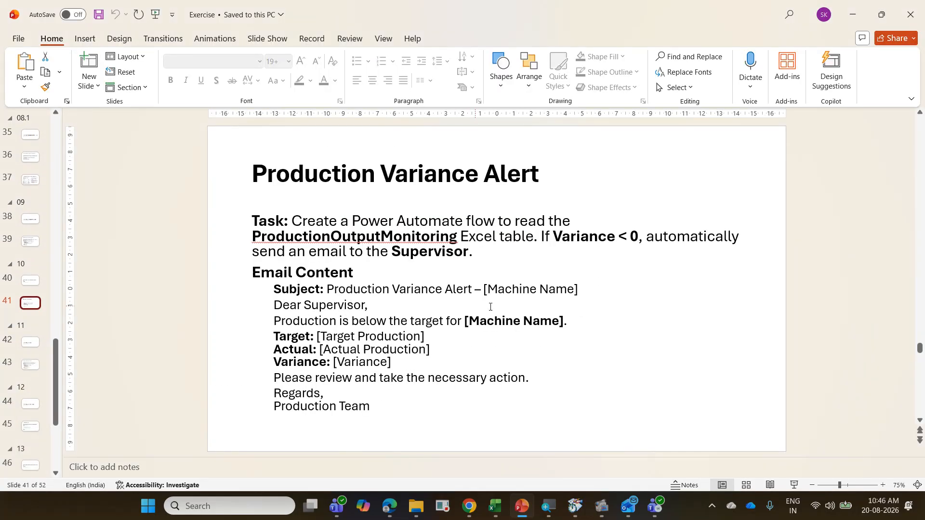
pyautogui.click(495, 506)
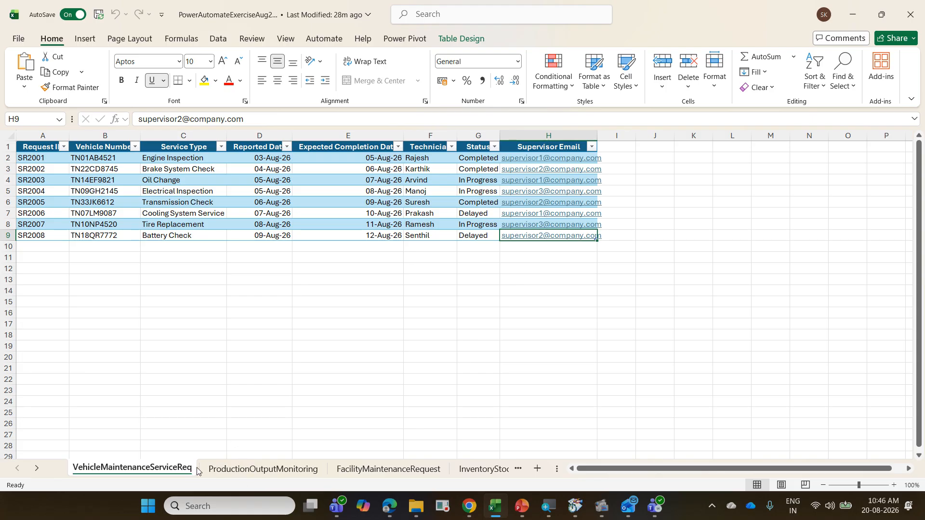
pyautogui.click(281, 470)
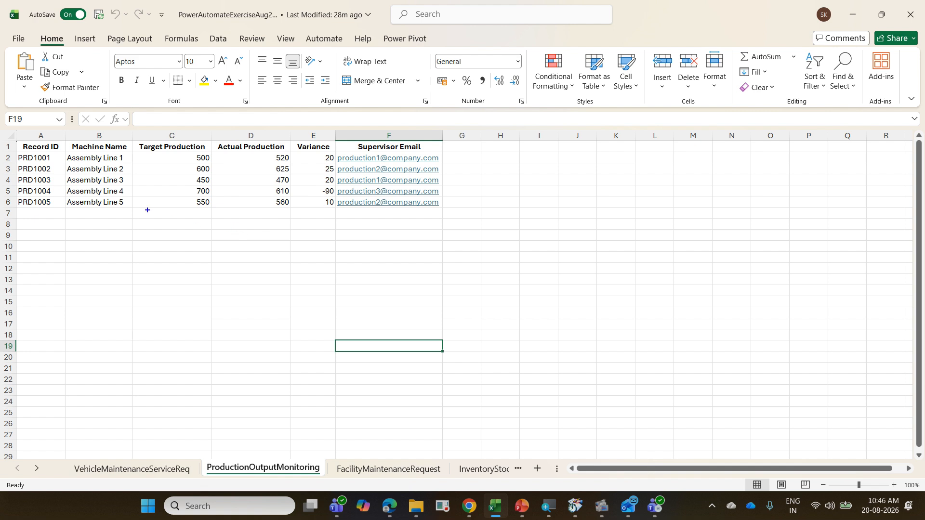
# Step: Mark the Assembly Line 1 machine name, its Variance value and the whole production table with screen annotations, then clear the markings
pyautogui.moveTo(63, 152)
pyautogui.mouseDown()
pyautogui.moveTo(127, 165)
pyautogui.moveTo(263, 111)
pyautogui.moveTo(317, 137)
pyautogui.moveTo(337, 163)
pyautogui.mouseUp()
pyautogui.moveTo(446, 162); pyautogui.dragTo(501, 134)
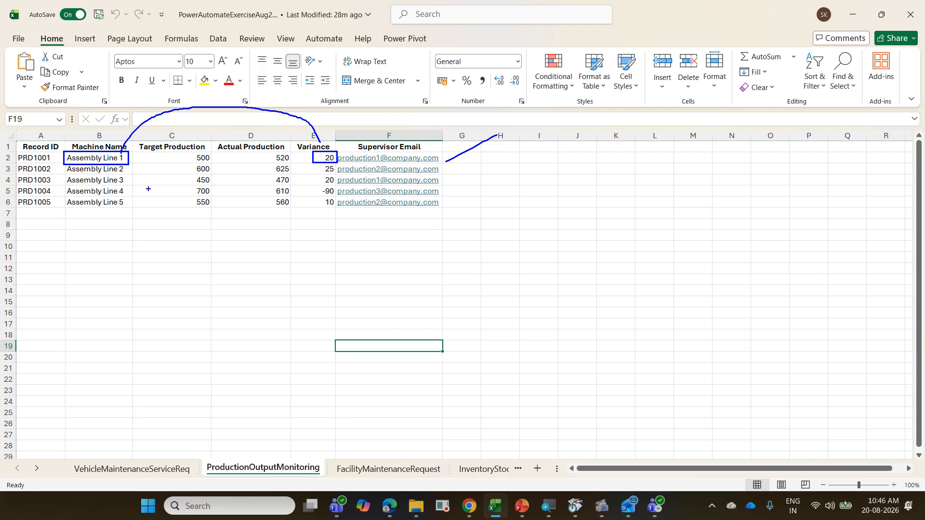
pyautogui.moveTo(17, 131)
pyautogui.mouseDown()
pyautogui.moveTo(69, 182)
pyautogui.moveTo(444, 233)
pyautogui.mouseUp()
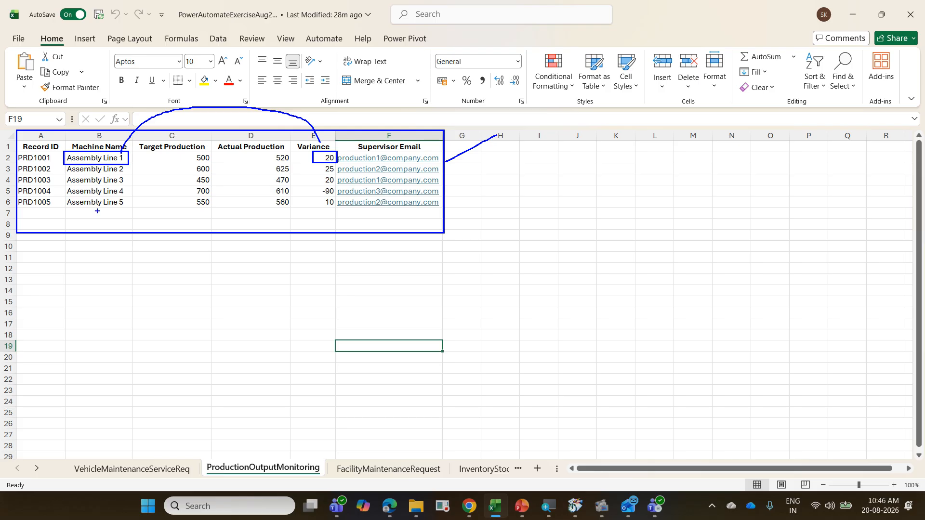
pyautogui.moveTo(88, 203); pyautogui.dragTo(123, 180)
pyautogui.moveTo(320, 214)
pyautogui.mouseDown()
pyautogui.moveTo(343, 207)
pyautogui.moveTo(336, 197)
pyautogui.moveTo(319, 206)
pyautogui.moveTo(322, 212)
pyautogui.mouseUp()
pyautogui.press('Escape')
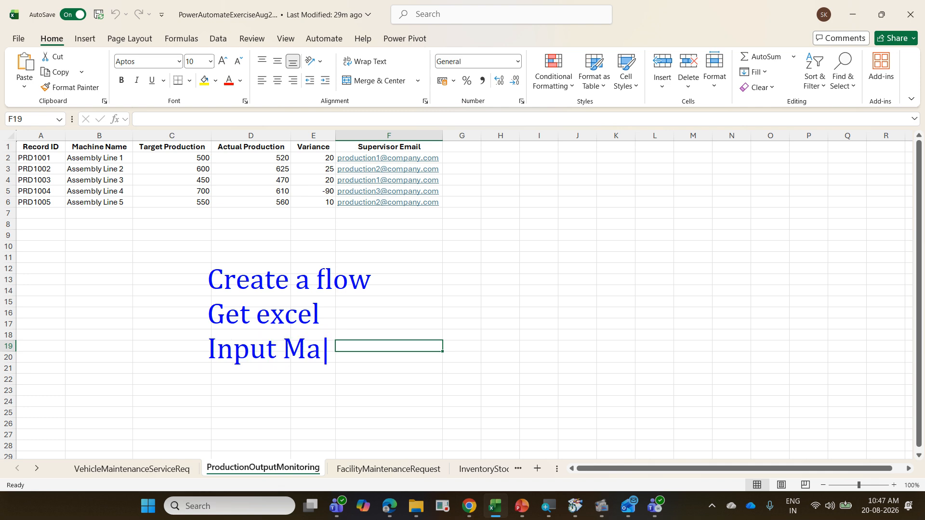
# Step: Complete the on-screen note line "Input Machine Name" and start a new line below it with "If Variance"
pyautogui.write('Name')
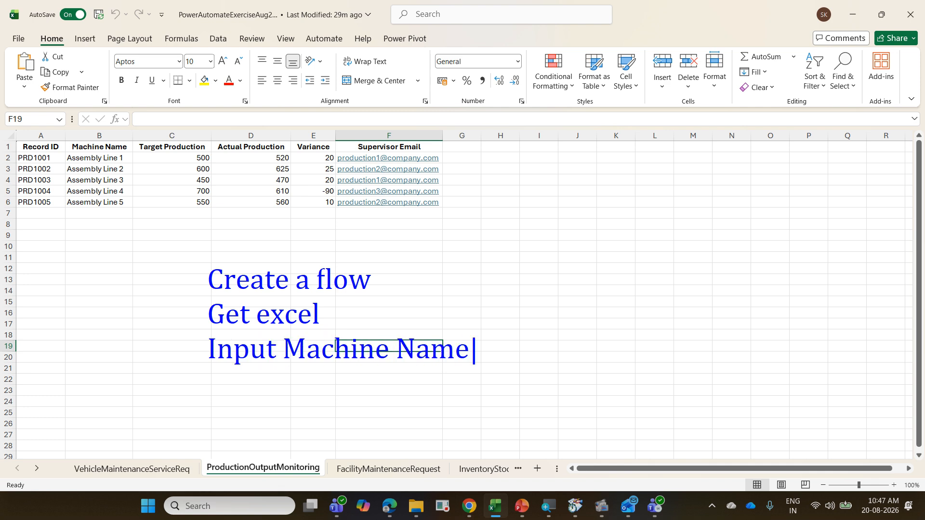
pyautogui.press('Return')
pyautogui.write('I')
pyautogui.write('f Vara')
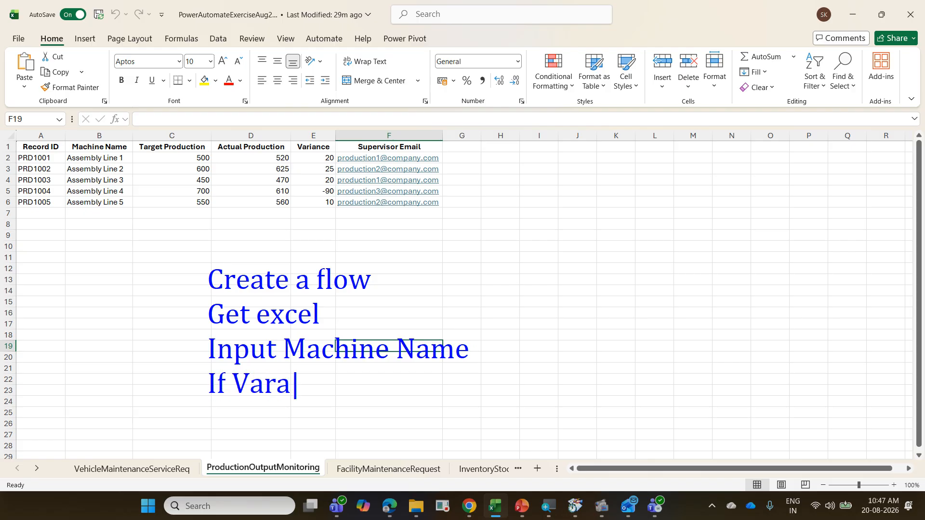
pyautogui.write('inac')
pyautogui.press('BackSpace')
pyautogui.press('BackSpace')
pyautogui.press('BackSpace')
pyautogui.write('an')
pyautogui.press('BackSpace')
pyautogui.press('BackSpace')
pyautogui.press('BackSpace')
pyautogui.press('BackSpace')
pyautogui.write('ianc')
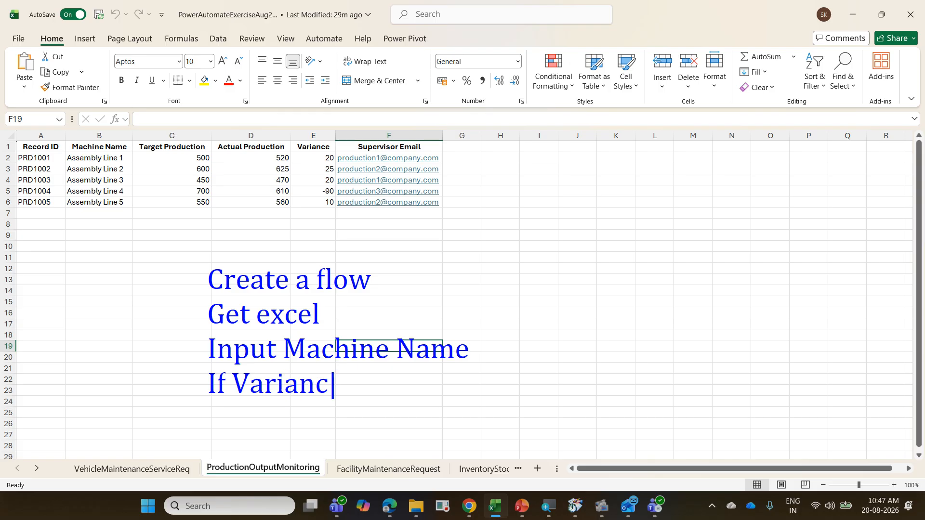
pyautogui.write('e < 0 then Send a ')
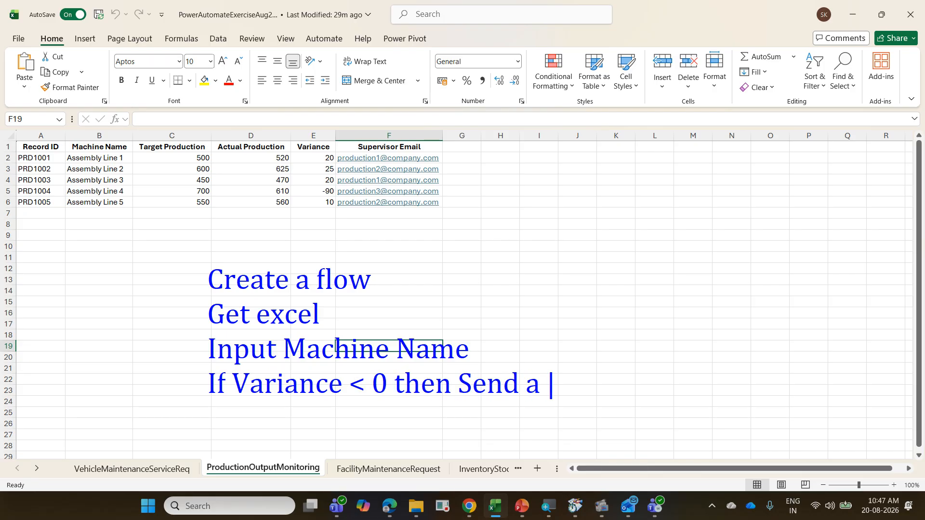
pyautogui.write('Emai')
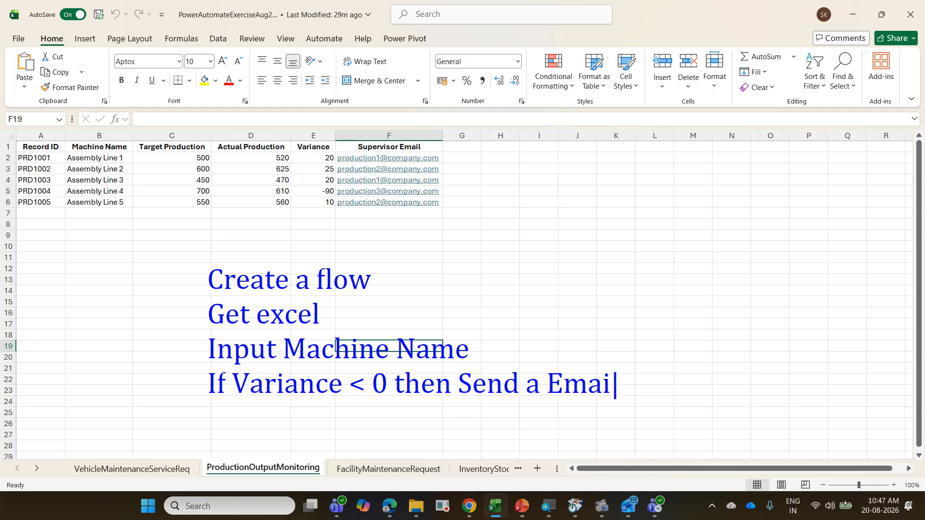
pyautogui.write('l')
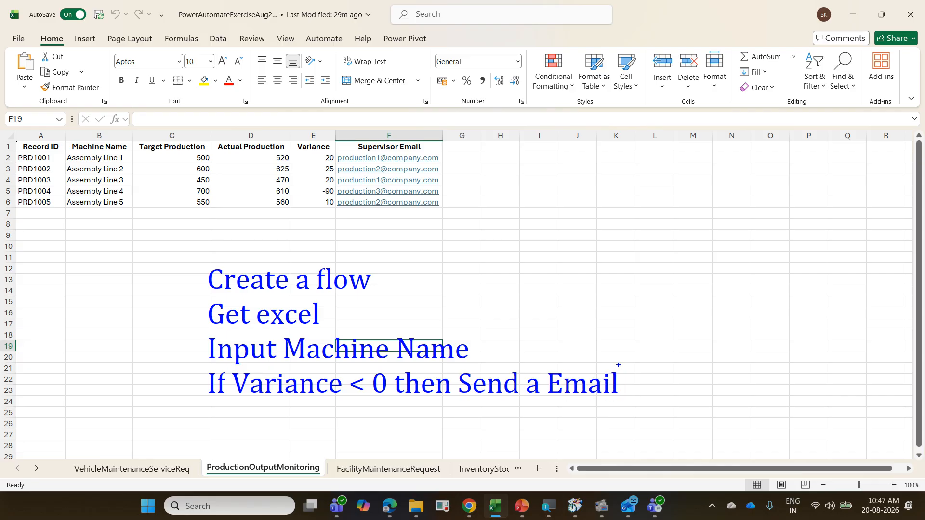
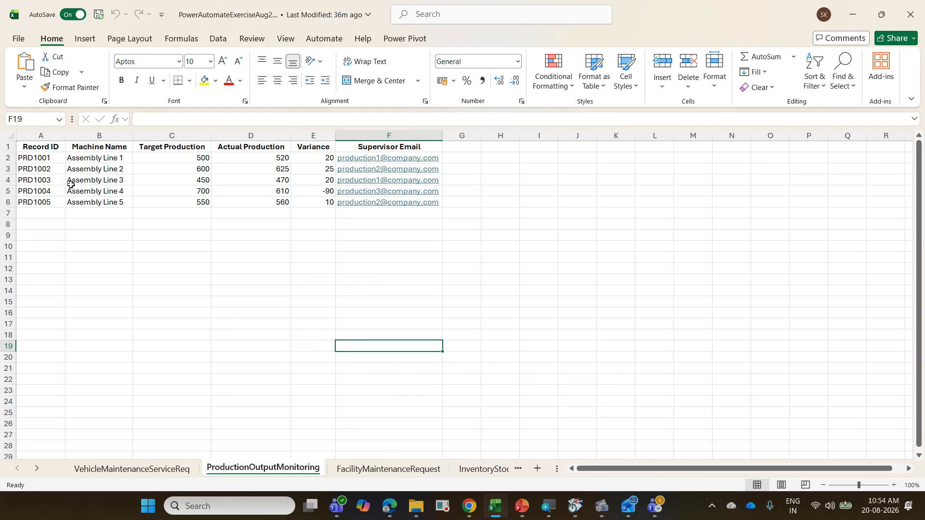
# Step: Convert the production data in A1:F6 of the ProductionOutputMonitoring sheet into a table with headers
pyautogui.click(71, 184)
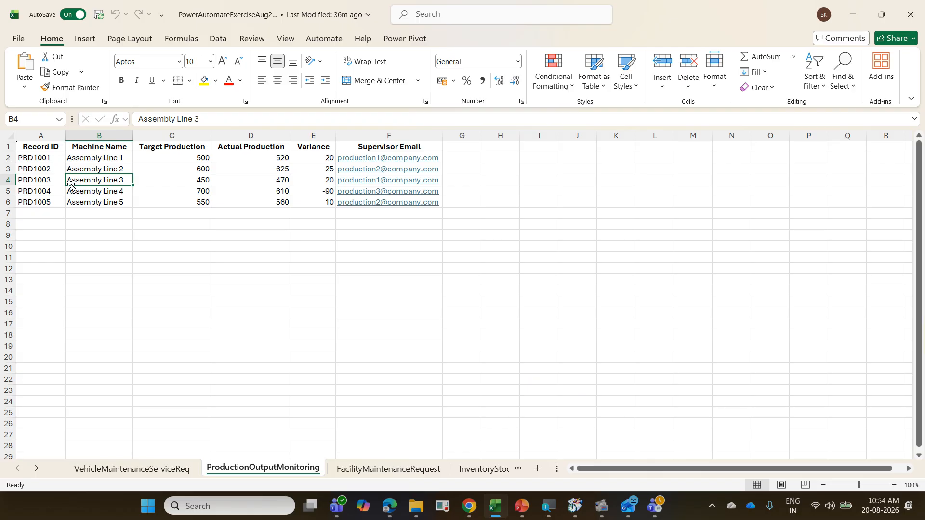
pyautogui.hotkey('ctrl', 't')
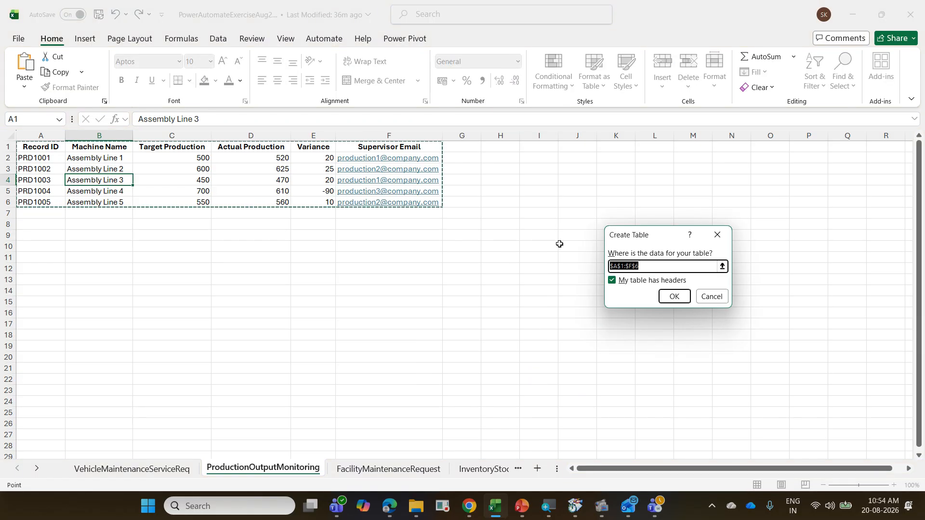
pyautogui.click(677, 295)
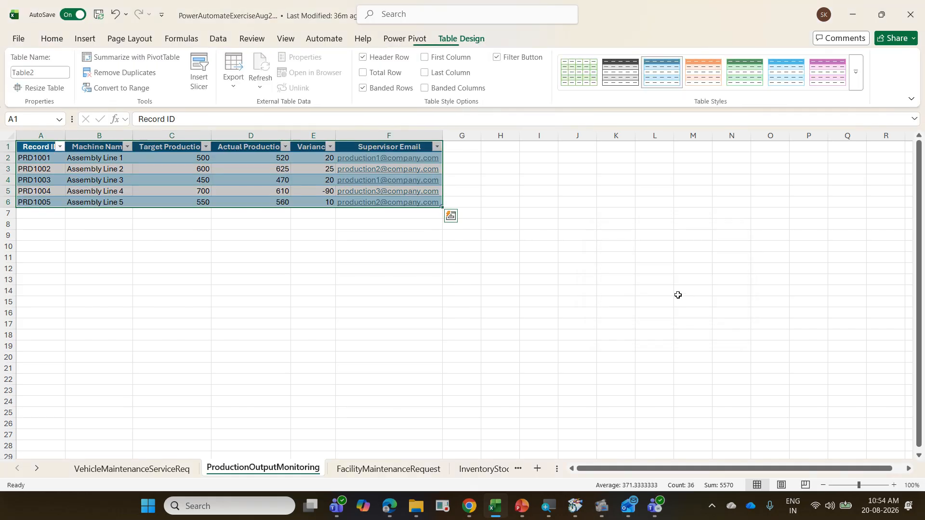
pyautogui.click(150, 172)
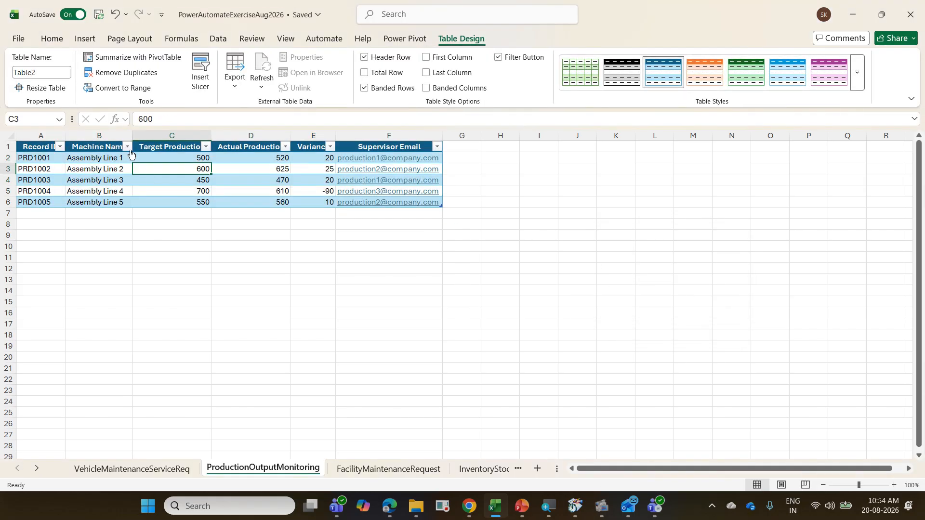
# Step: Rename the production table as tblPOM and close the workbook
pyautogui.click(47, 71)
pyautogui.write('tbl')
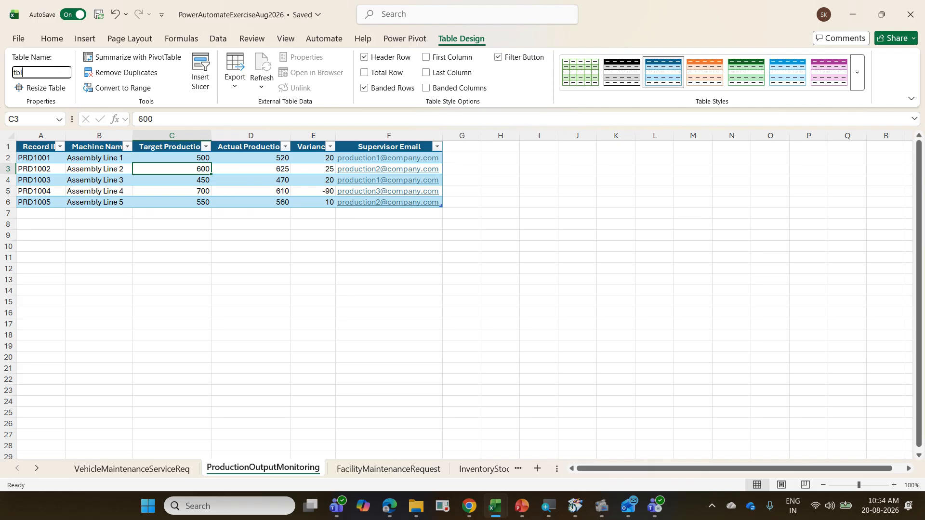
pyautogui.write('POM')
pyautogui.press('Return')
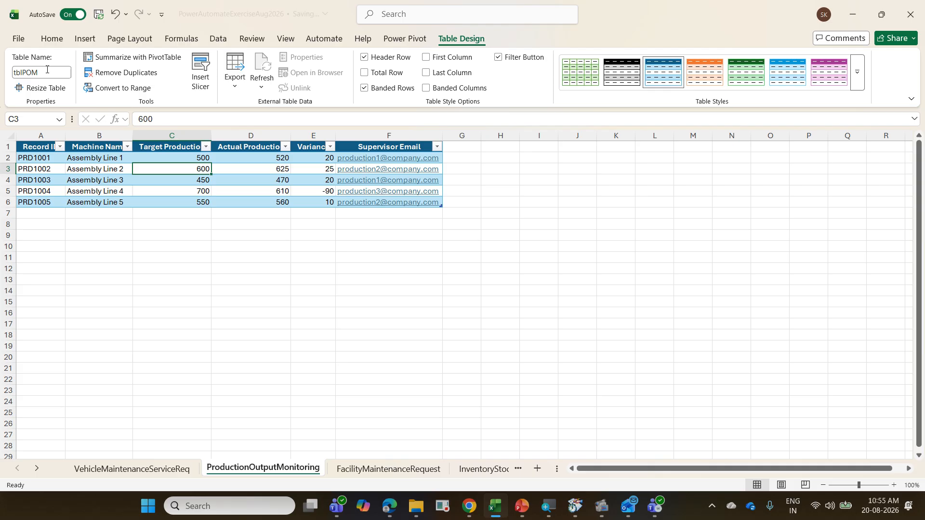
pyautogui.hotkey('ctrl', 'w')
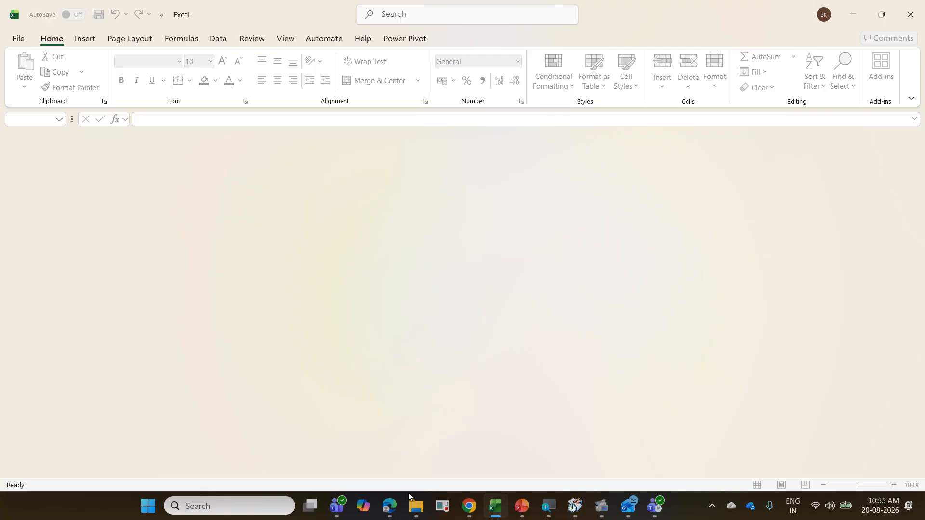
# Step: Switch to Power Automate in the browser and create an instant cloud flow named "12 POM" with the "Manually trigger a flow" trigger
pyautogui.click(391, 506)
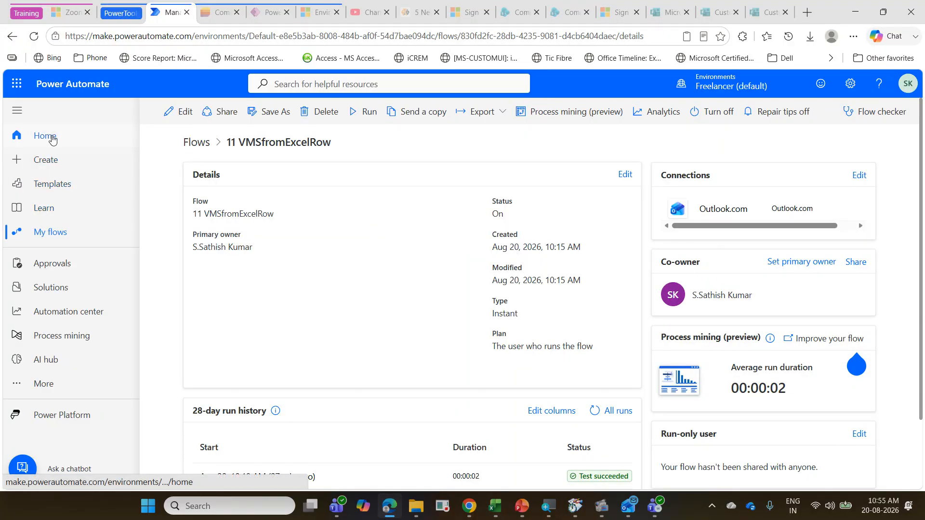
pyautogui.click(37, 163)
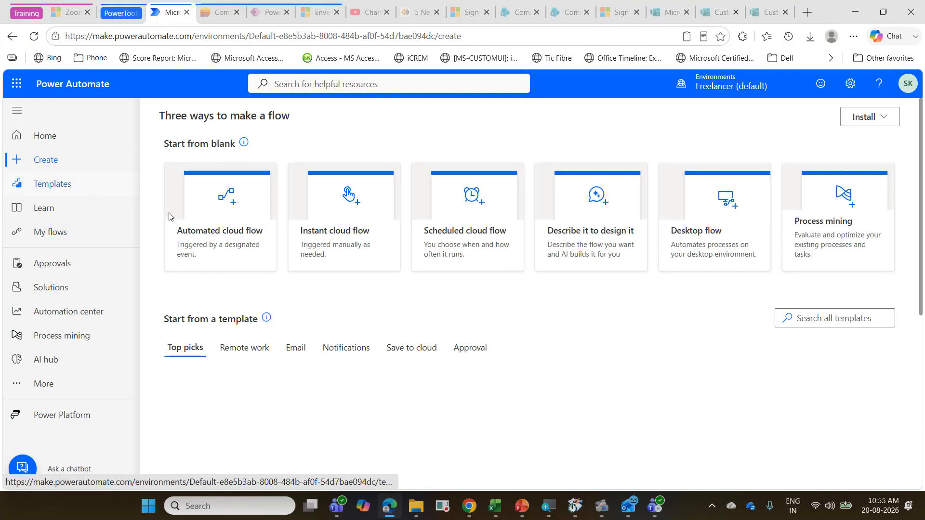
pyautogui.click(343, 224)
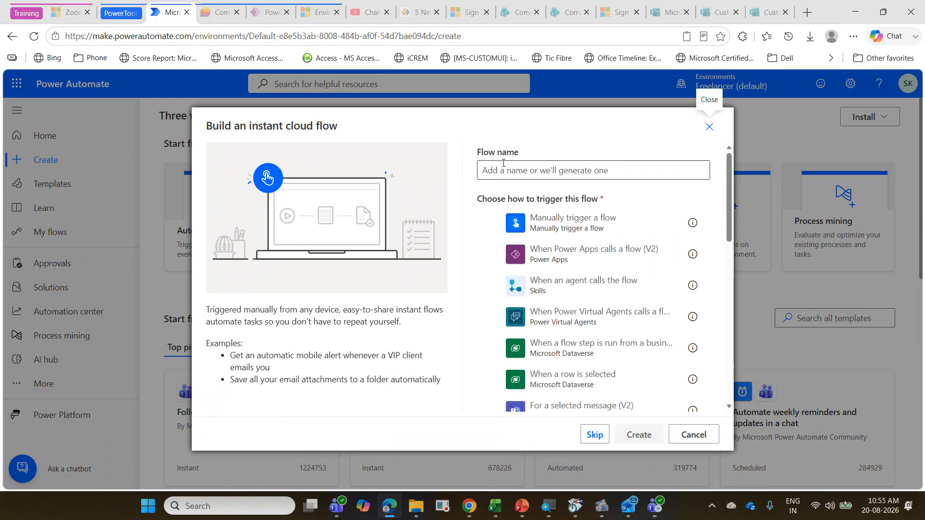
pyautogui.write('12')
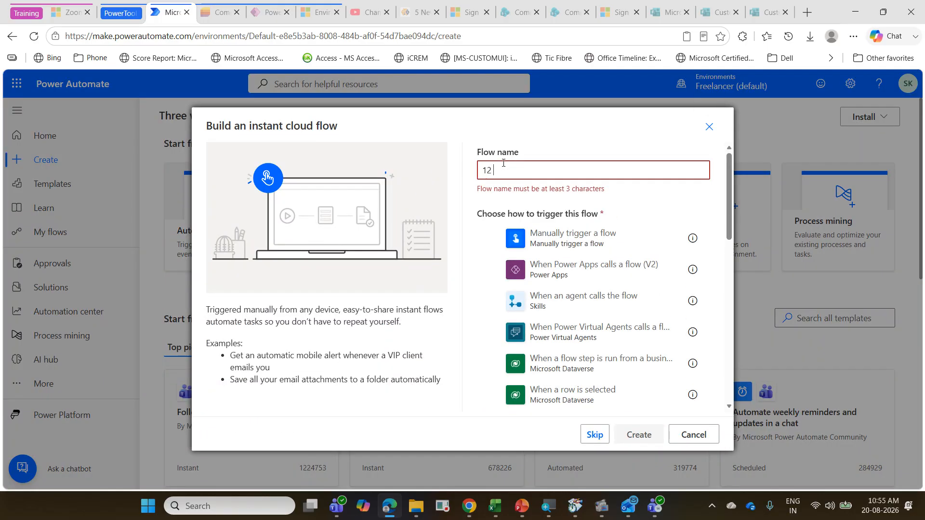
pyautogui.write(' POM')
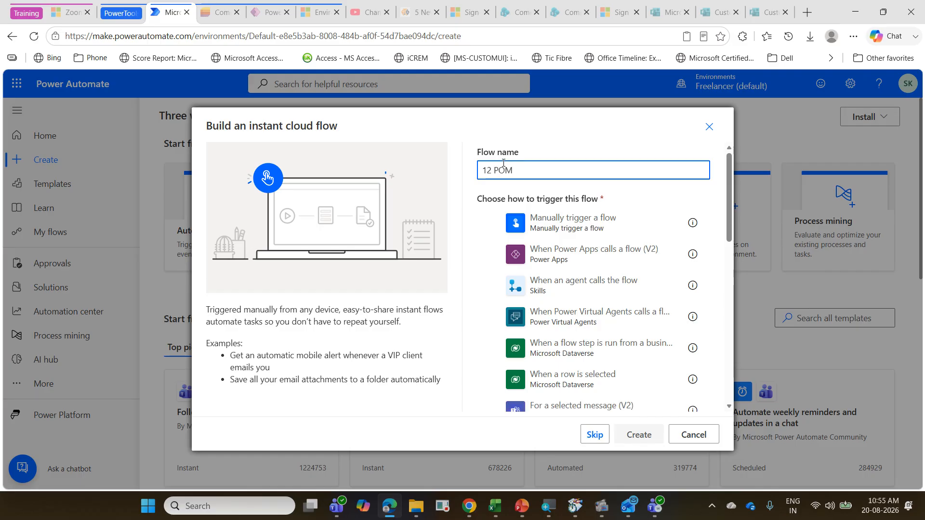
pyautogui.click(589, 233)
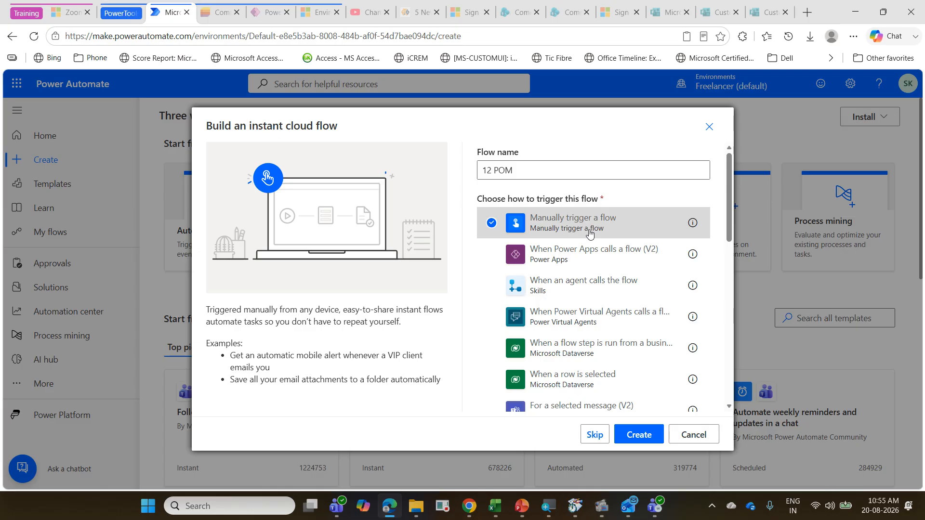
pyautogui.click(634, 434)
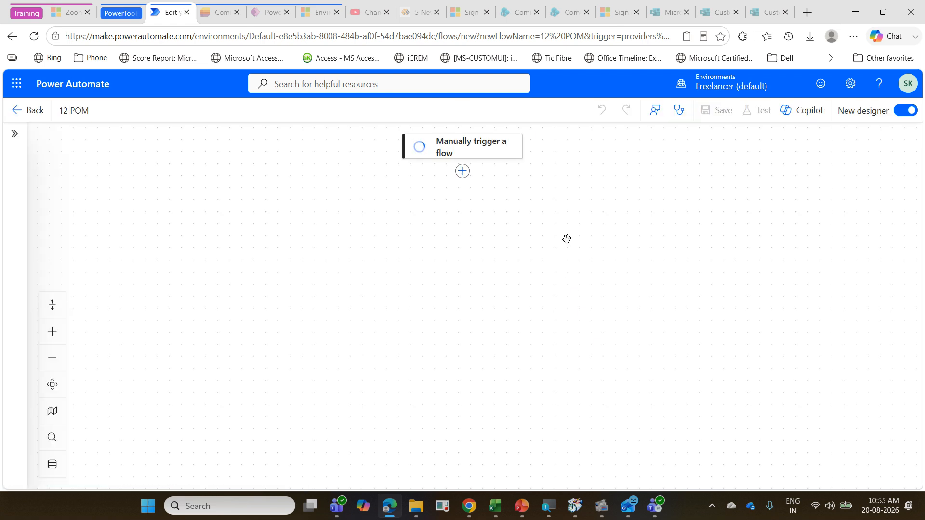
# Step: Add a text input named "Machine Name" to the manual trigger
pyautogui.click(499, 157)
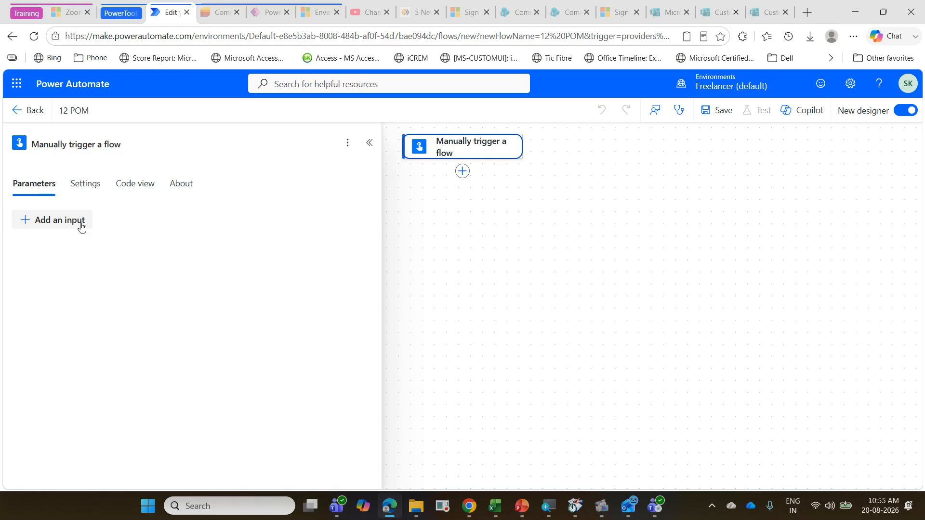
pyautogui.click(81, 226)
pyautogui.click(42, 266)
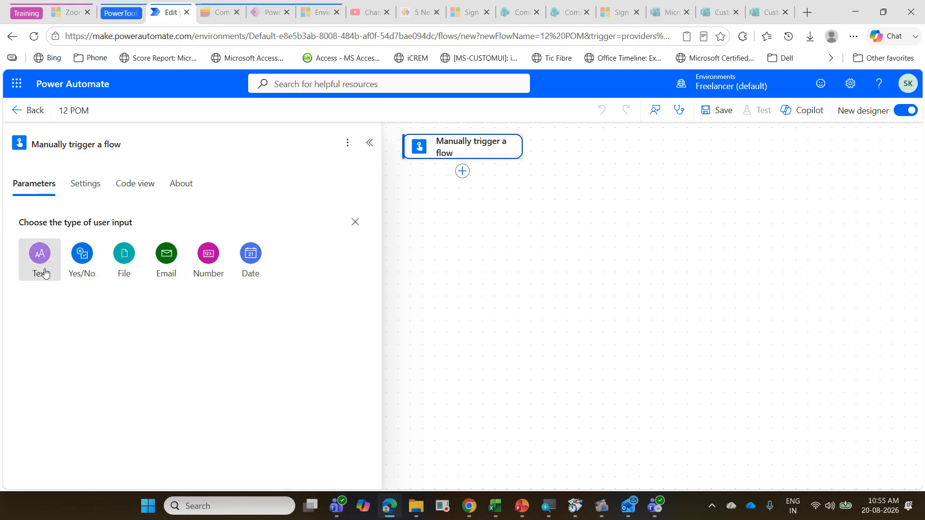
pyautogui.click(79, 220)
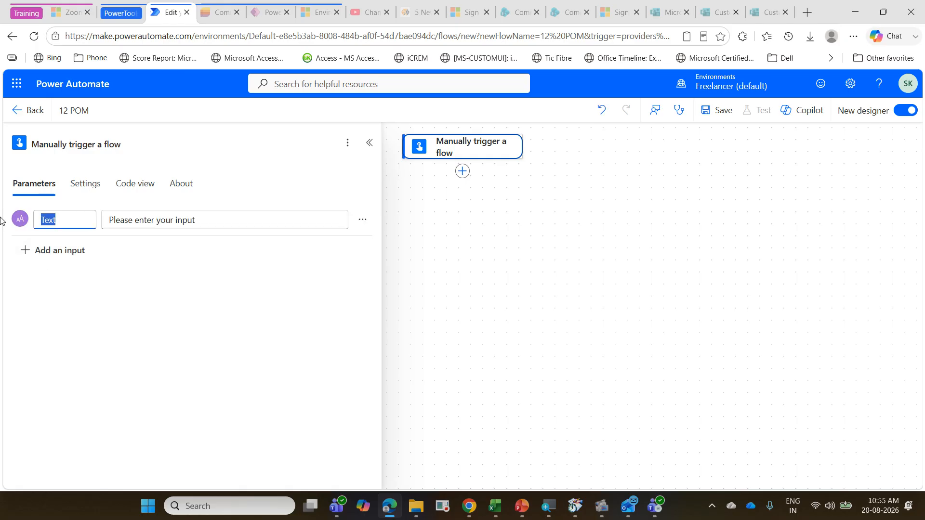
pyautogui.write('Mac')
pyautogui.write('hine Name')
pyautogui.click(159, 221)
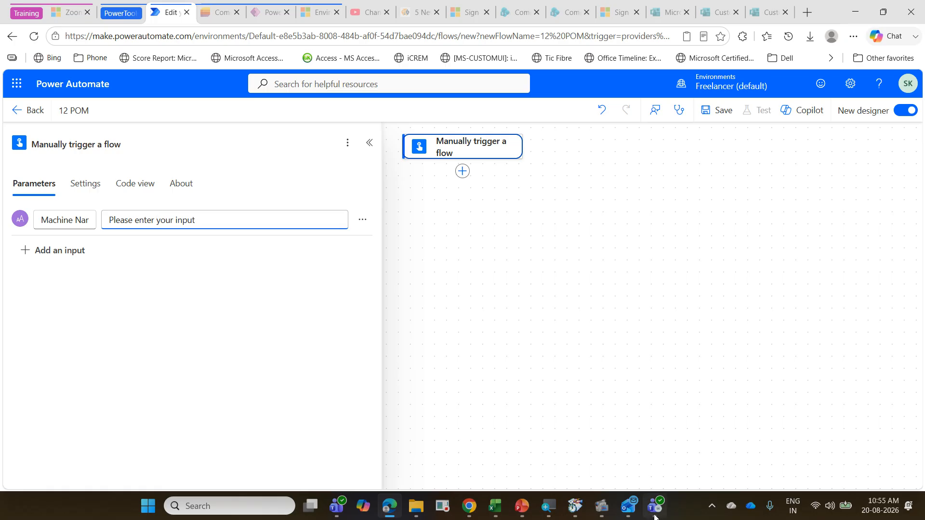
# Step: Switch to Excel, reopen PowerAutomateExerciseAug2026, copy the machine name "Assembly Line 1" from B2, then close the workbook and return to Power Automate
pyautogui.click(495, 506)
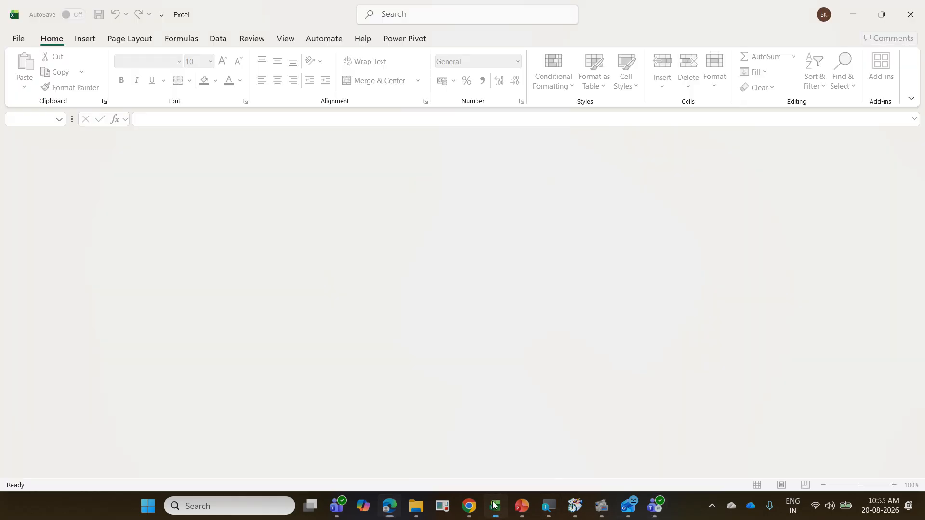
pyautogui.click(24, 40)
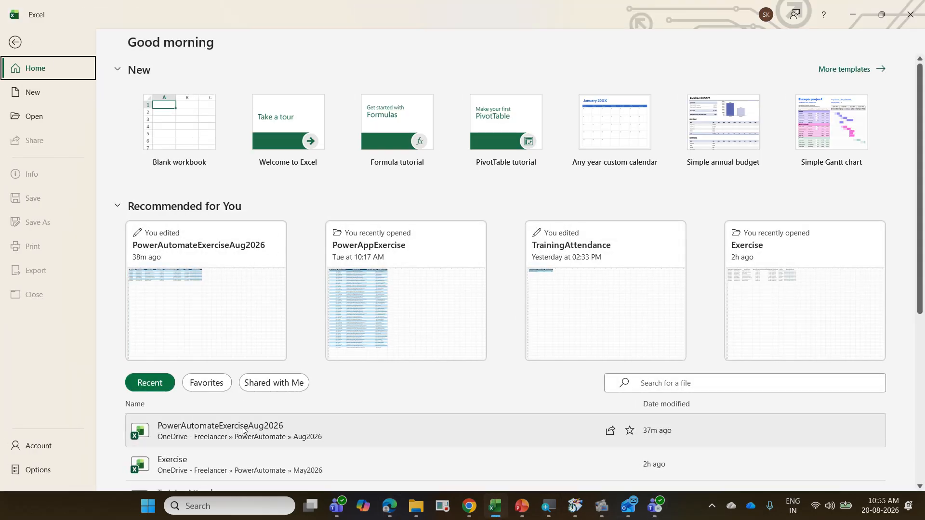
pyautogui.click(243, 430)
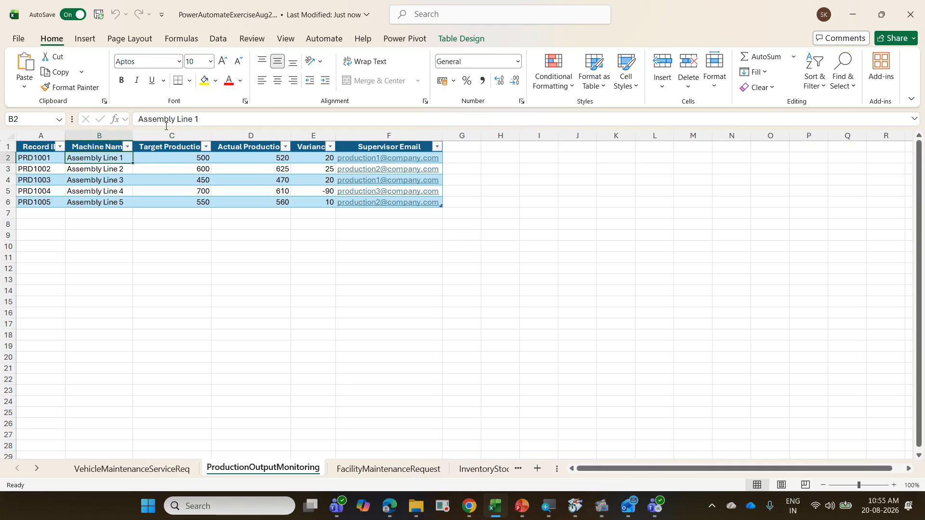
pyautogui.moveTo(201, 118); pyautogui.dragTo(62, 118)
pyautogui.hotkey('ctrl', 'c')
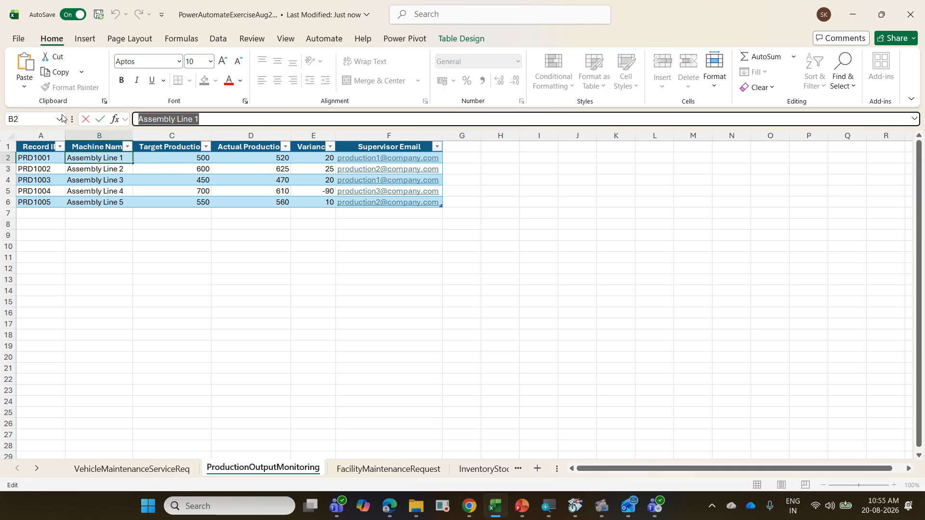
pyautogui.press('Escape')
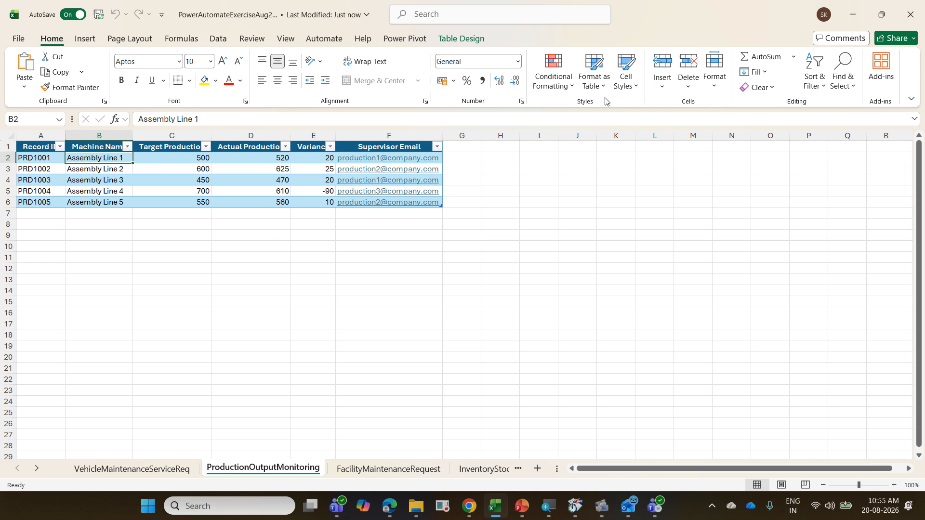
pyautogui.hotkey('ctrl', 'w')
pyautogui.click(852, 15)
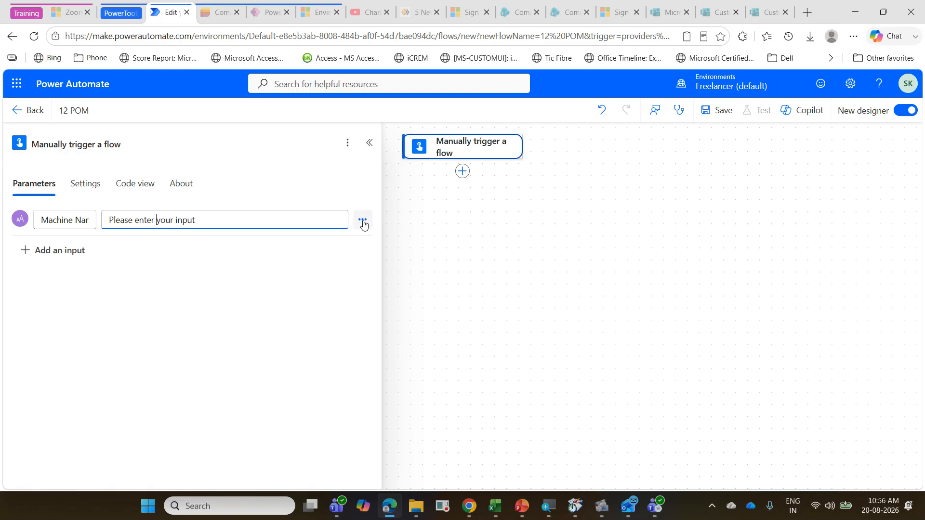
# Step: Add a drop-down list of options to the Machine Name input and set the first option to "Assembly Line 1"
pyautogui.click(362, 221)
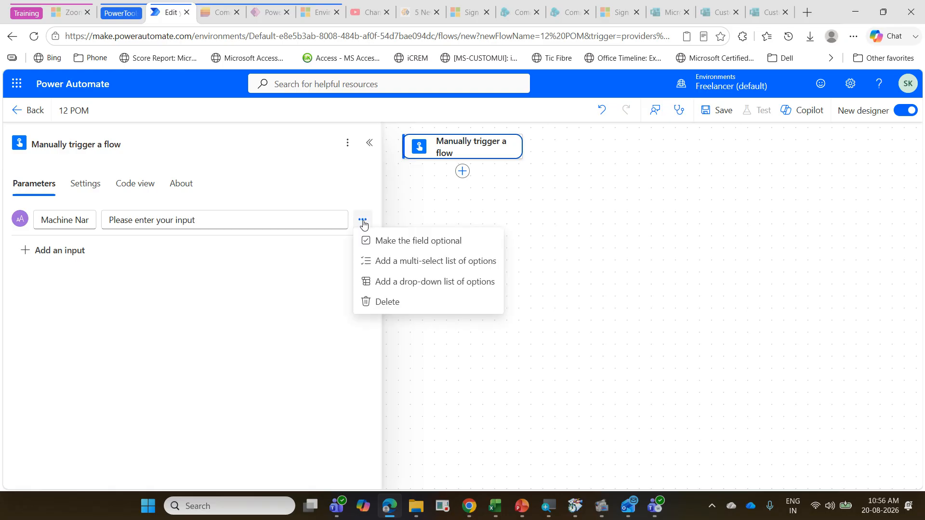
pyautogui.click(428, 286)
pyautogui.click(129, 259)
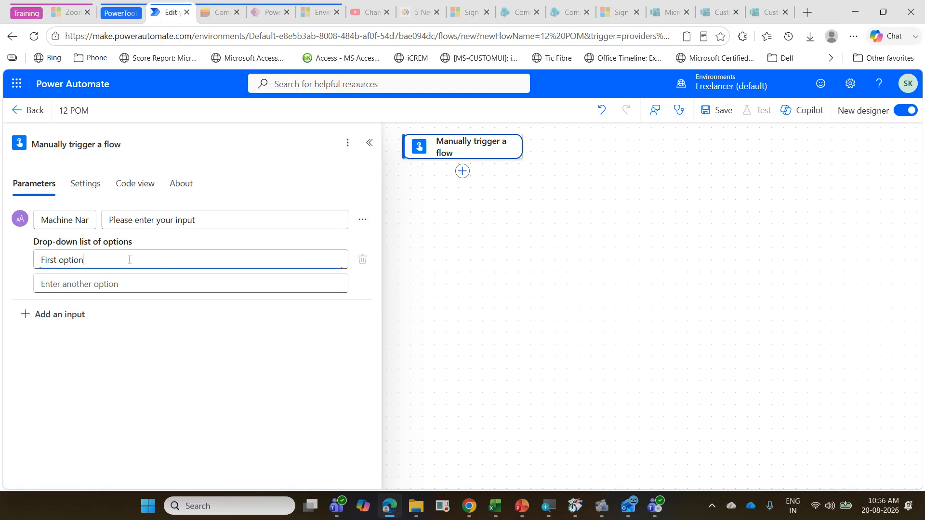
pyautogui.moveTo(130, 259); pyautogui.dragTo(6, 250)
pyautogui.hotkey('ctrl', 'v')
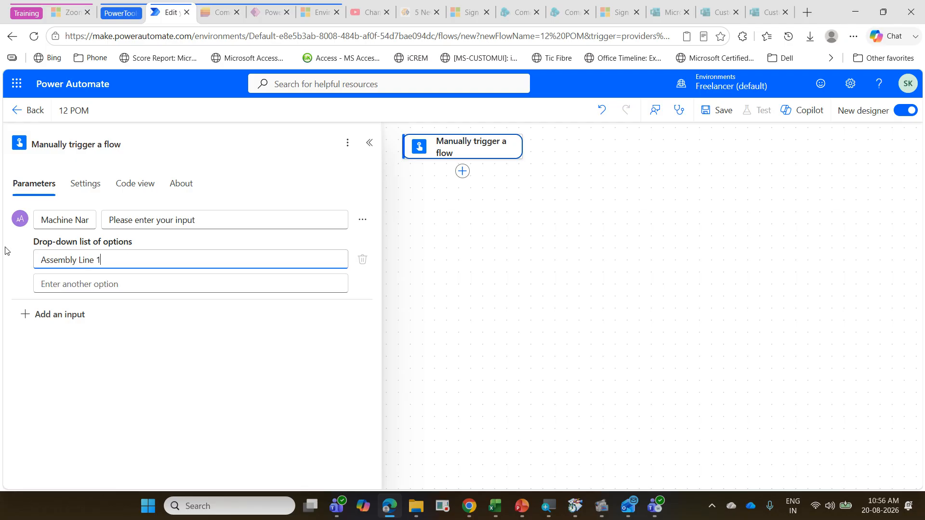
# Step: Add the options "Assembly Line 2", "Assembly Line 3", "Assembly Line 4" and "Assembly Line 5" to the Machine Name drop-down list
pyautogui.click(51, 285)
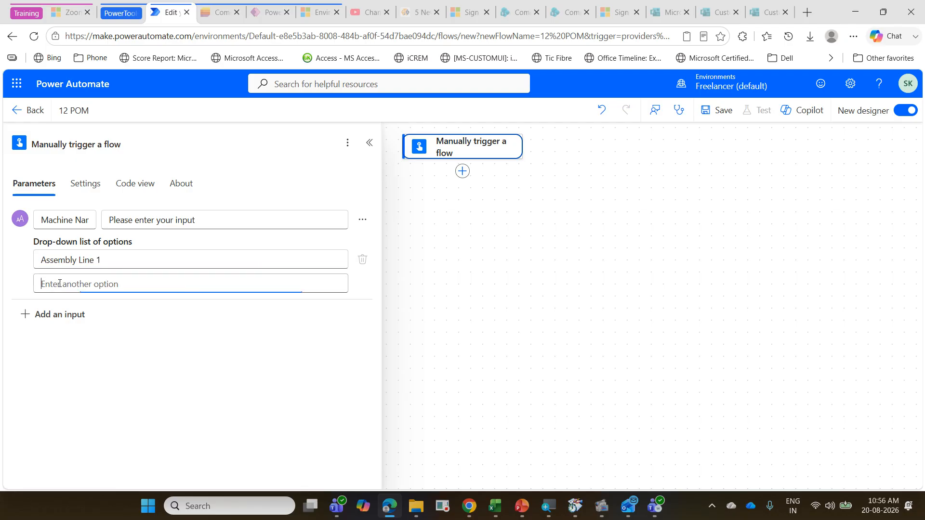
pyautogui.hotkey('ctrl', 'v')
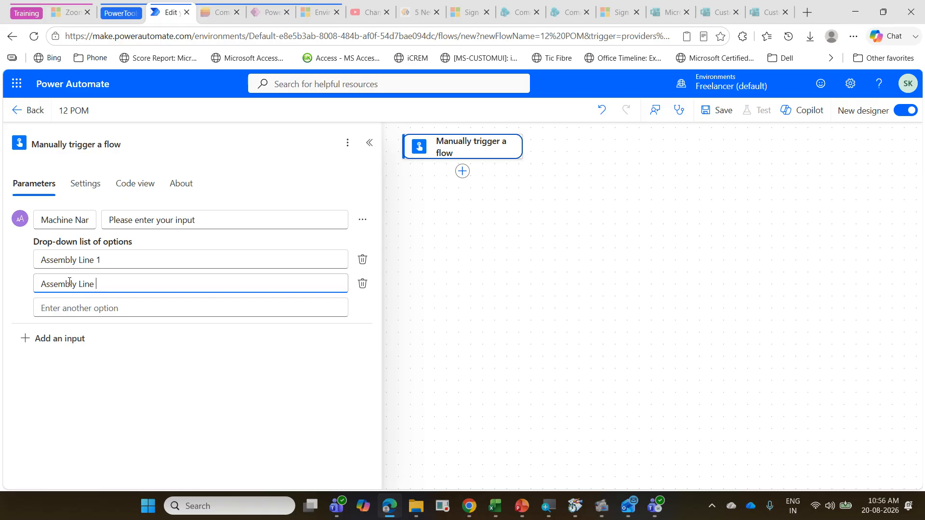
pyautogui.write('2')
pyautogui.click(77, 307)
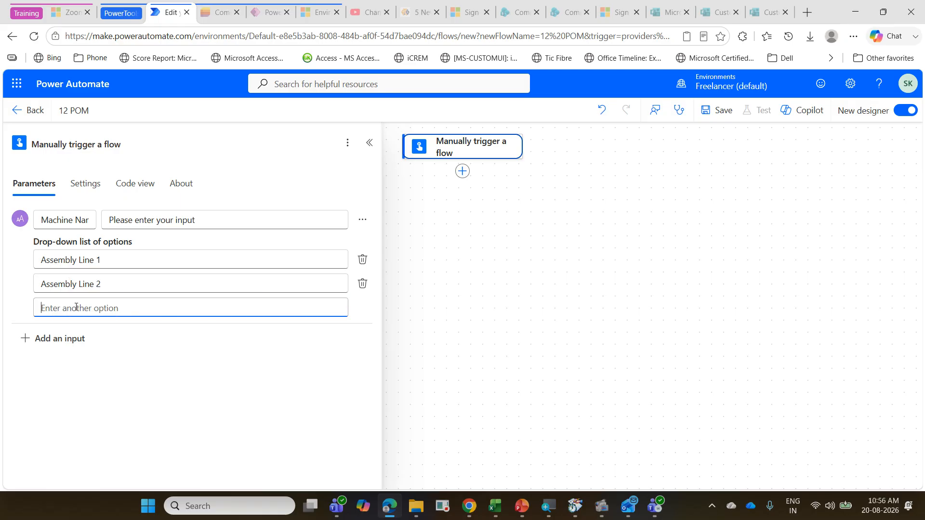
pyautogui.hotkey('ctrl', 'v')
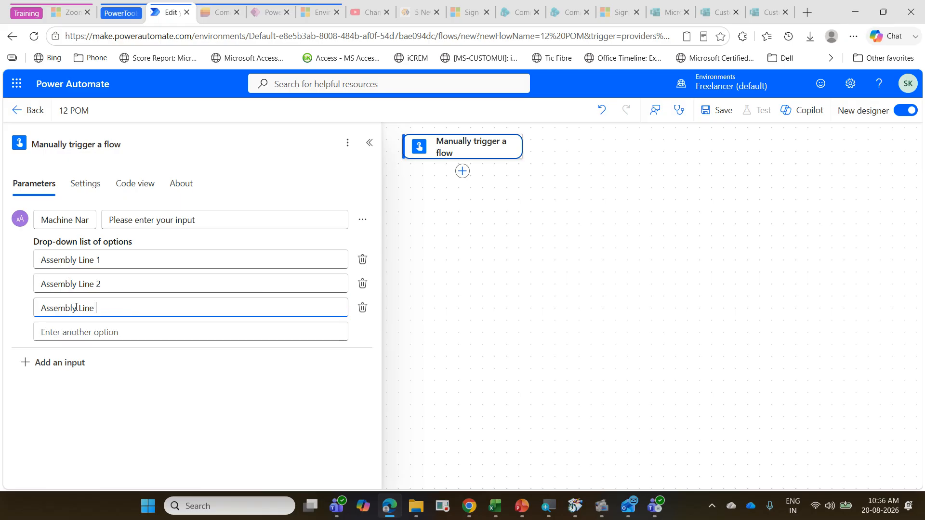
pyautogui.click(91, 337)
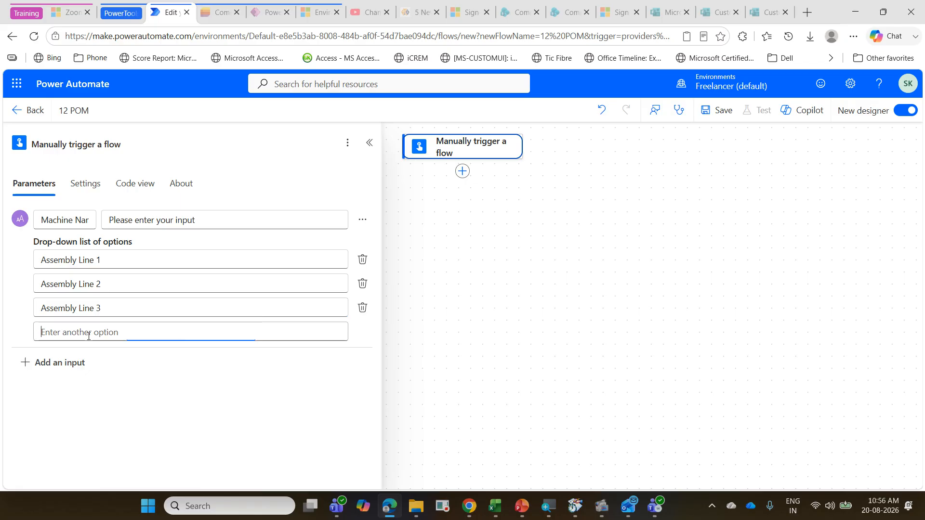
pyautogui.hotkey('ctrl', 'v')
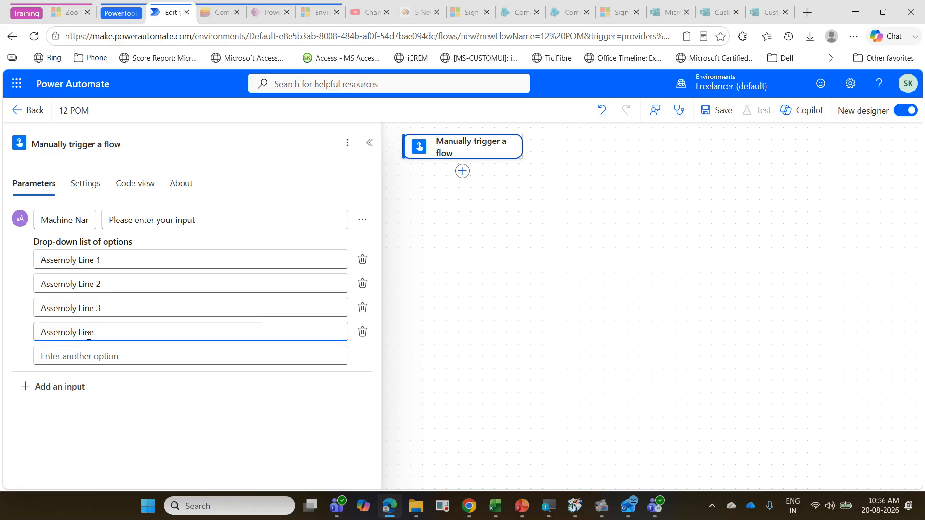
pyautogui.click(90, 355)
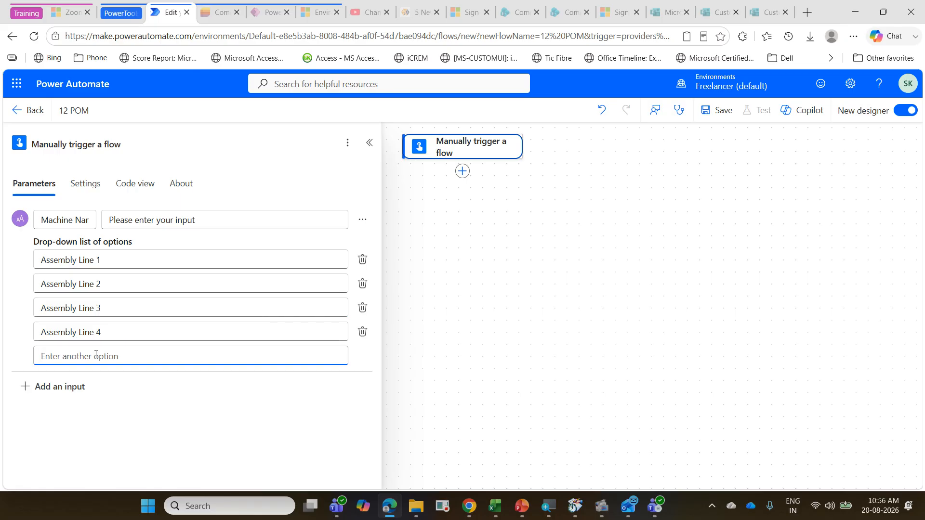
pyautogui.hotkey('ctrl', 'v')
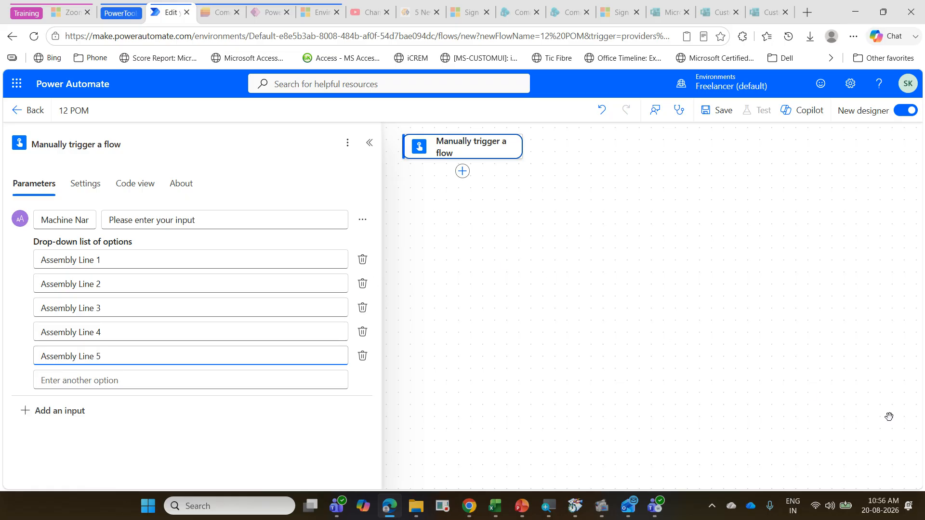
pyautogui.click(504, 514)
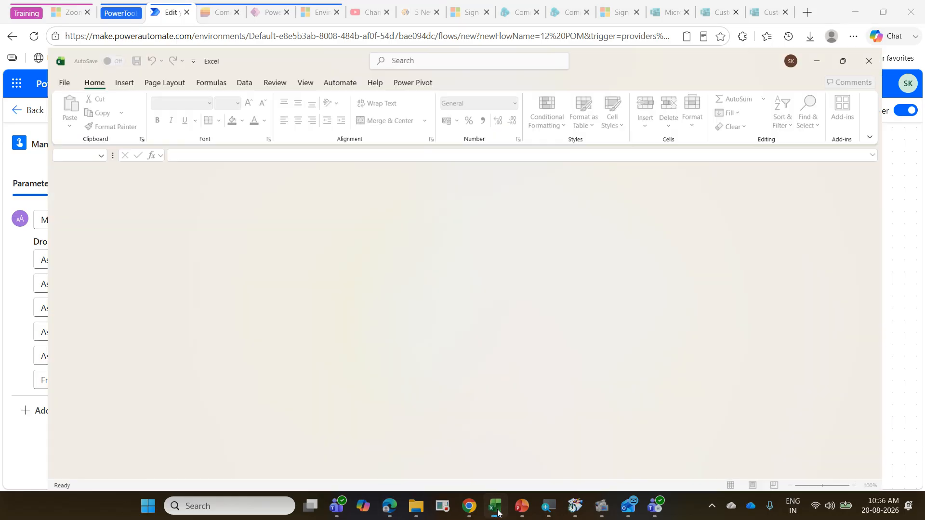
pyautogui.click(498, 512)
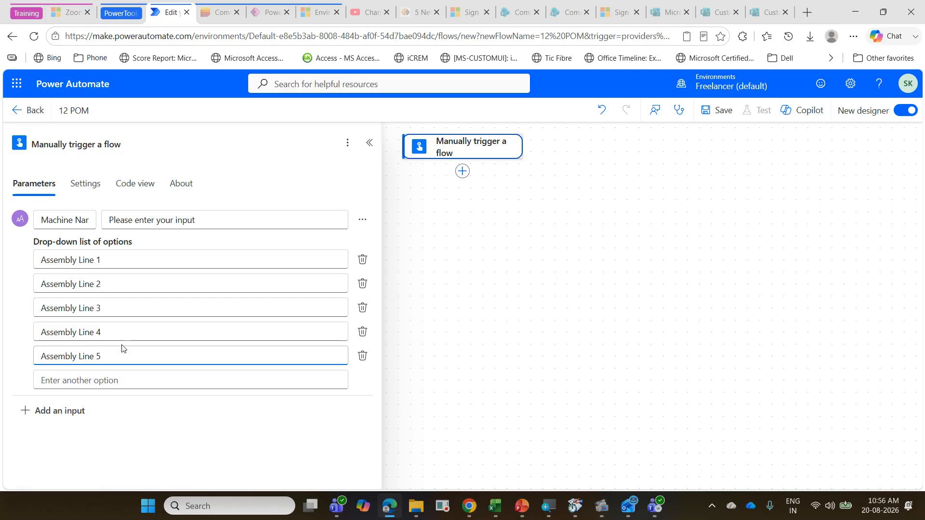
# Step: Add the Excel Online (Business) "Get a row" action after the manual trigger
pyautogui.click(579, 268)
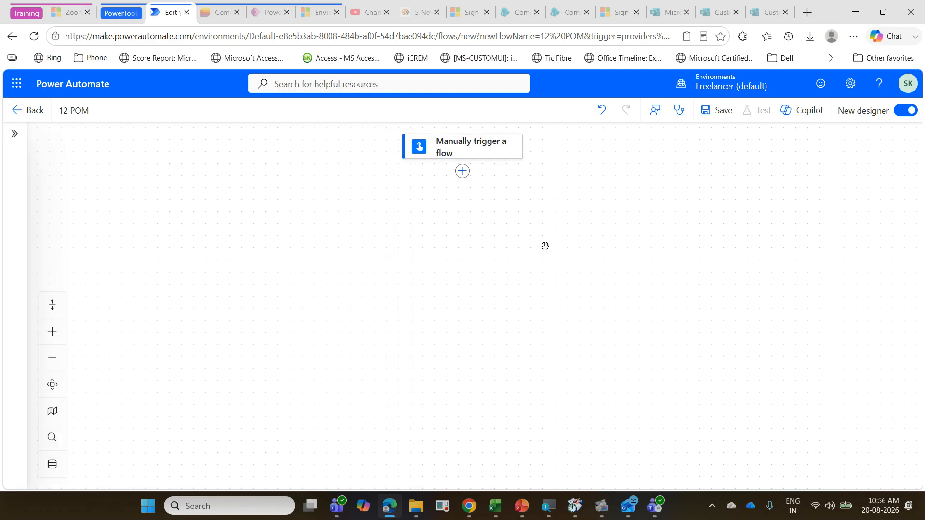
pyautogui.click(462, 172)
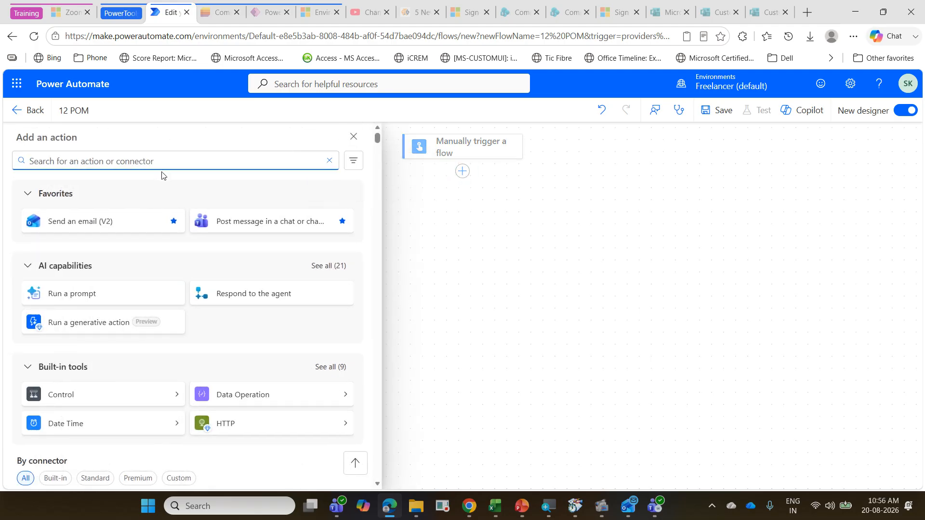
pyautogui.write('get a ')
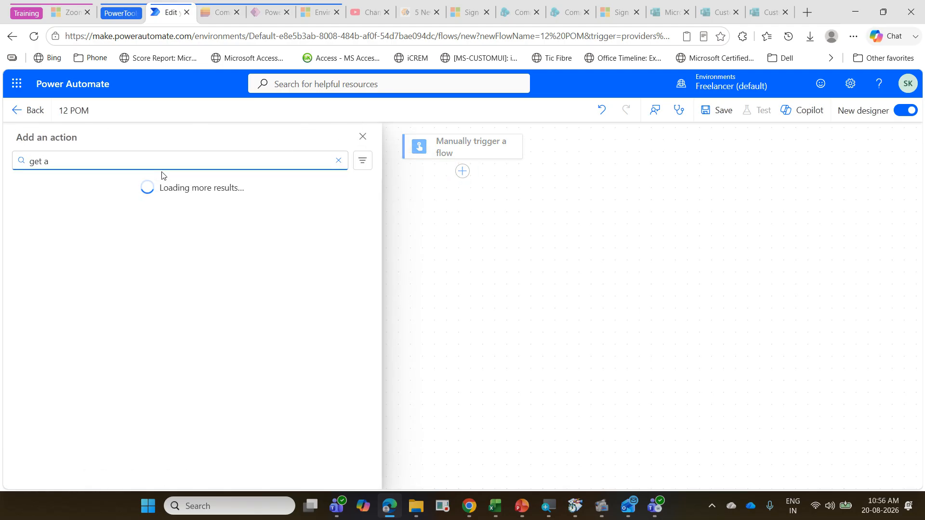
pyautogui.write('row')
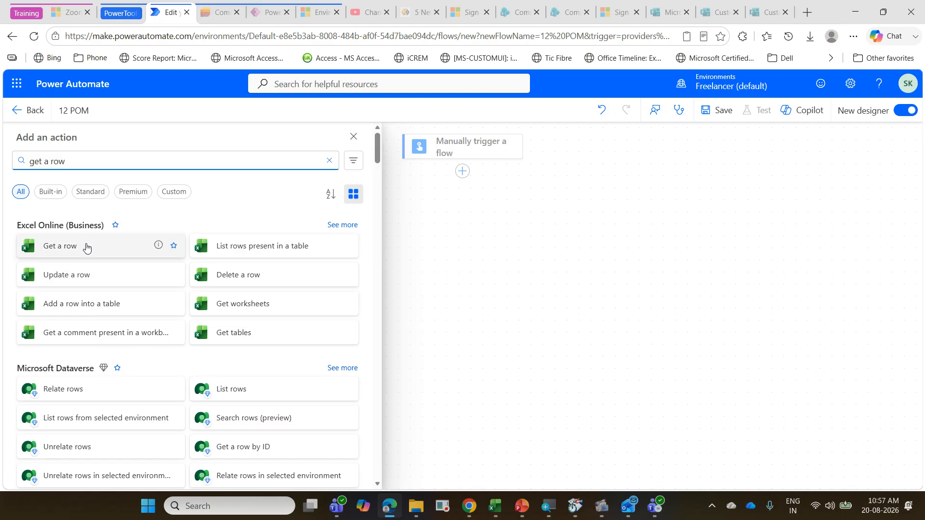
pyautogui.click(87, 247)
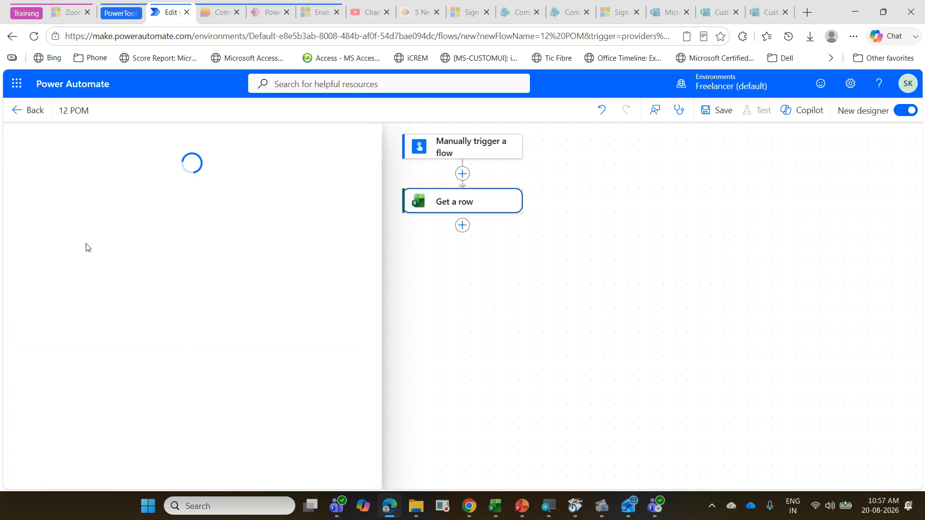
# Step: Change the Get a row action's connection to the second existing account in the connection list
pyautogui.scroll(-5, 151, 347)
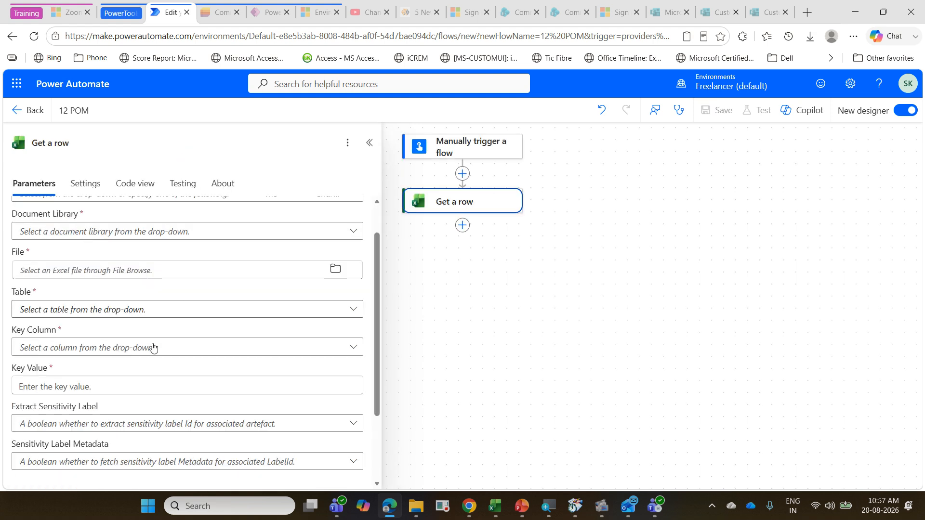
pyautogui.click(288, 472)
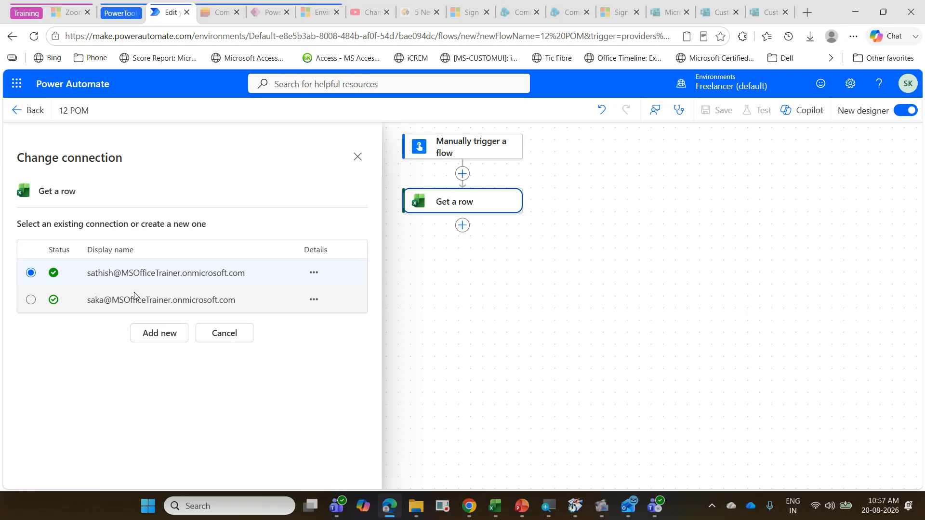
pyautogui.click(149, 305)
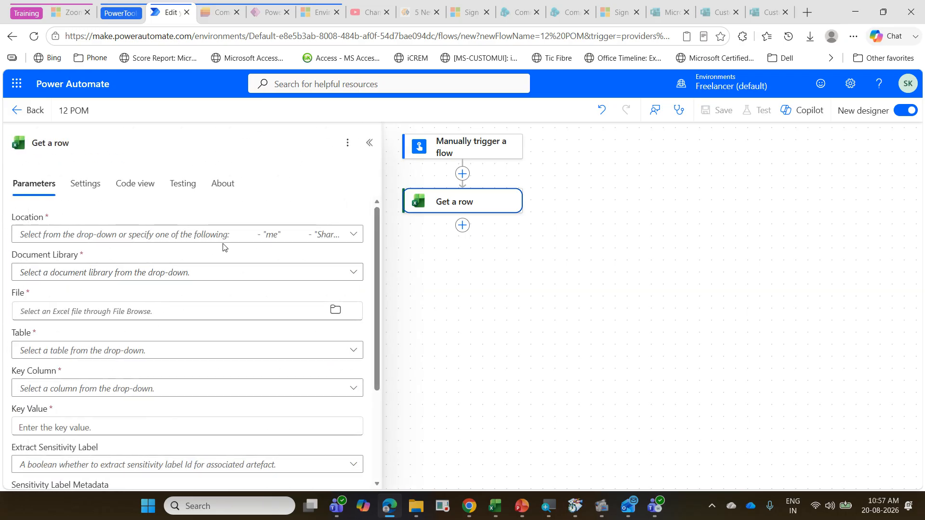
# Step: Set the location to OneDrive for Business, the document library to OneDrive and the file to /PowerAutomate/Aug2026/PowerAutomateExerciseAug2026.xlsx
pyautogui.click(351, 237)
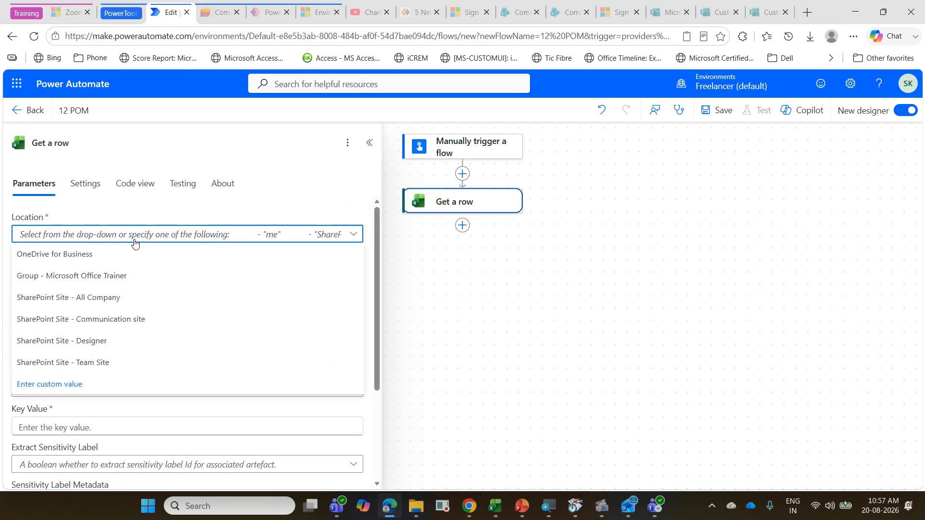
pyautogui.click(126, 251)
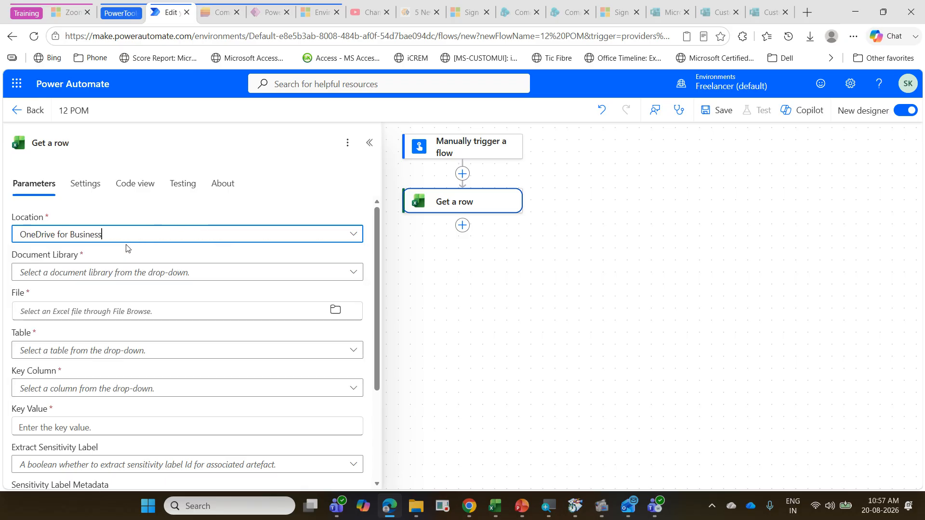
pyautogui.click(355, 275)
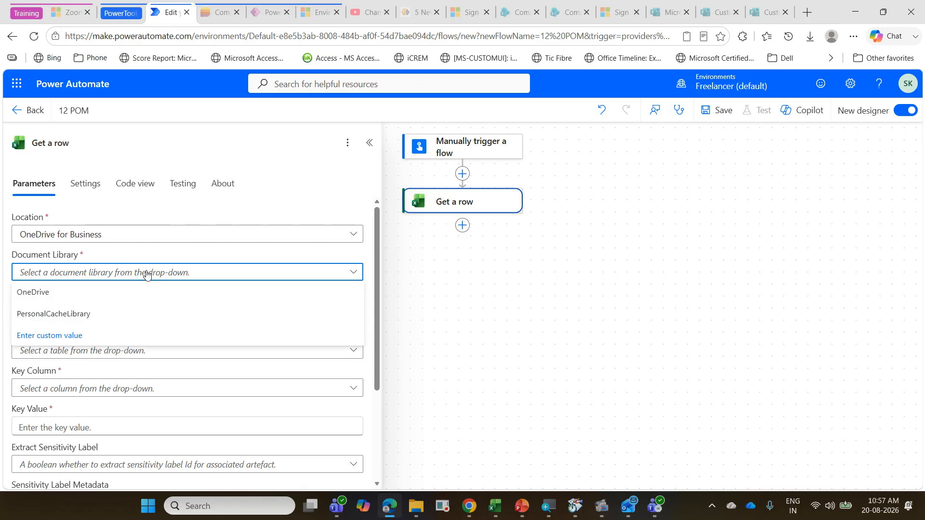
pyautogui.click(144, 295)
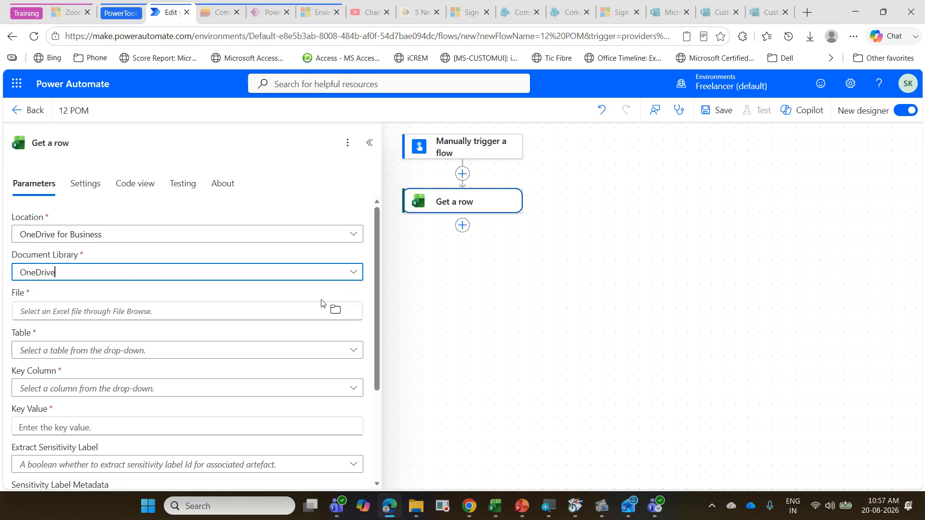
pyautogui.click(337, 311)
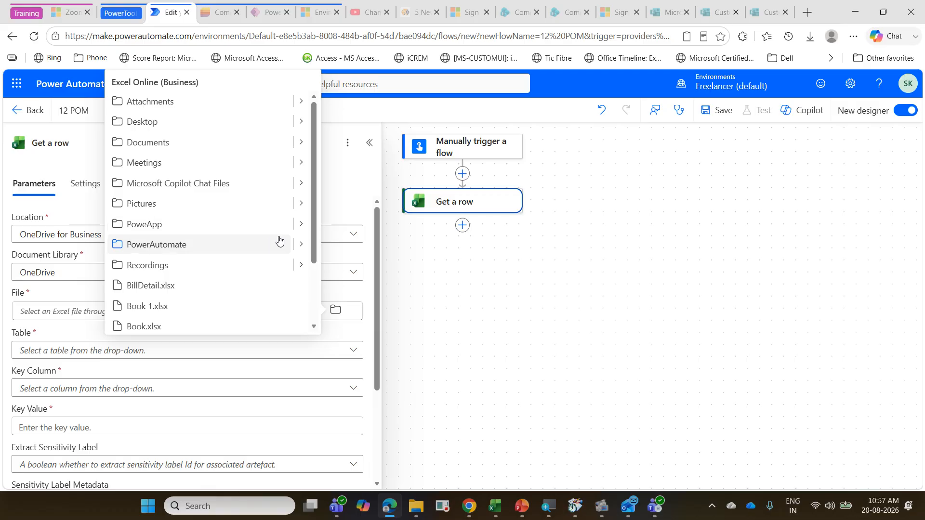
pyautogui.click(301, 244)
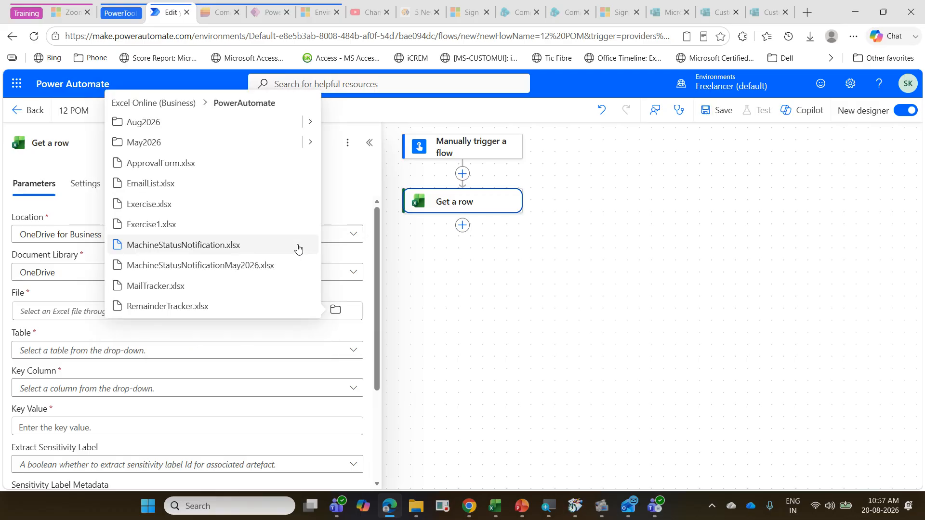
pyautogui.click(309, 122)
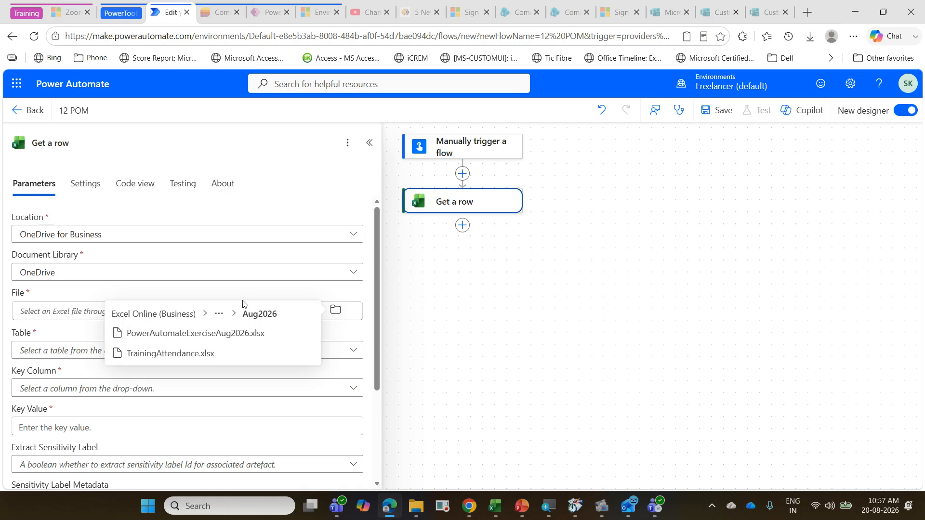
pyautogui.click(246, 340)
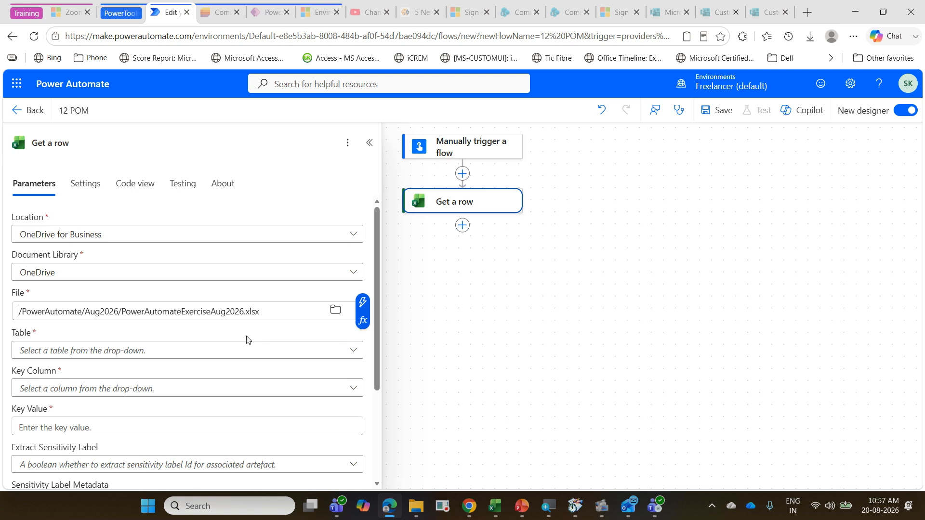
# Step: Set the Get a row action's table to tblPOM and its key column to Machine Name
pyautogui.click(249, 352)
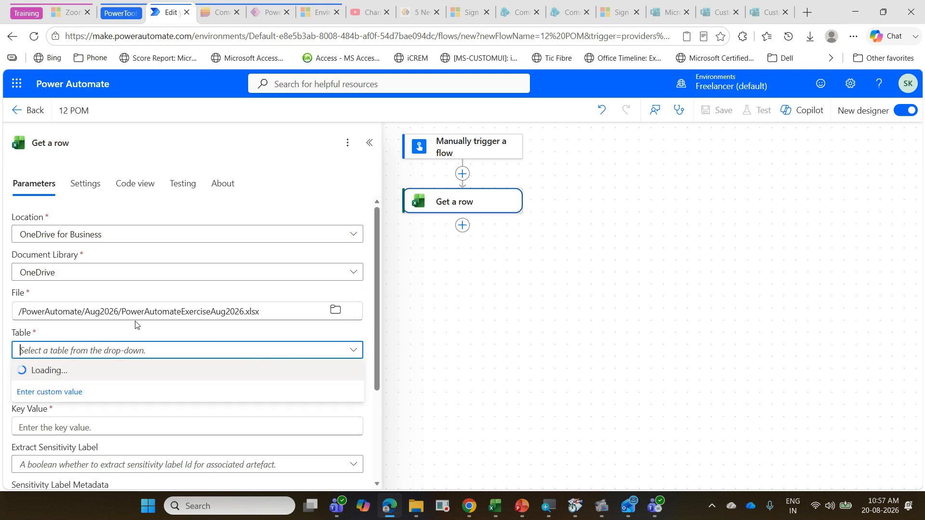
pyautogui.click(97, 374)
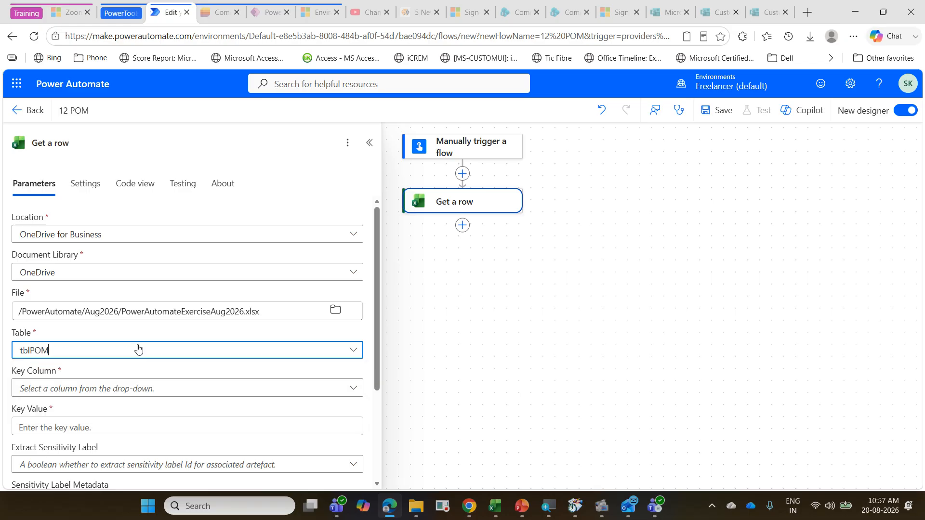
pyautogui.scroll(-2, 139, 349)
pyautogui.click(144, 269)
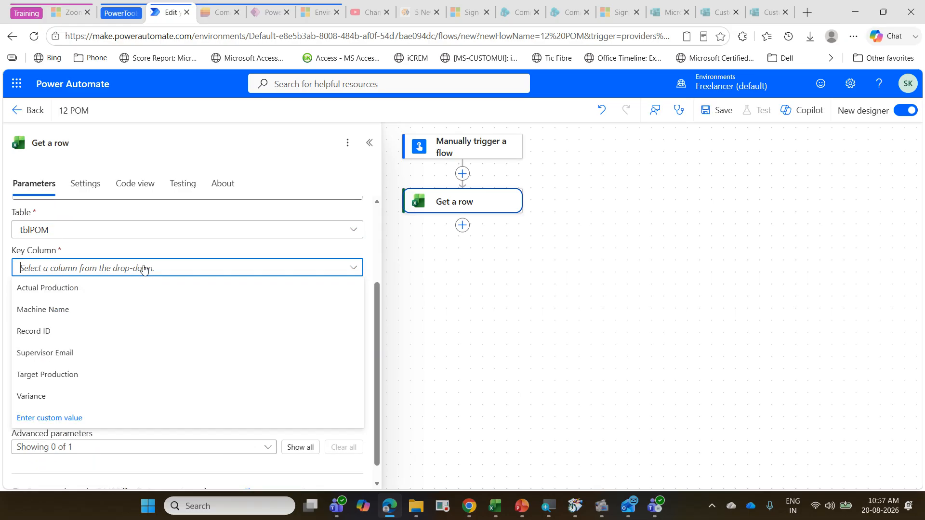
pyautogui.click(137, 305)
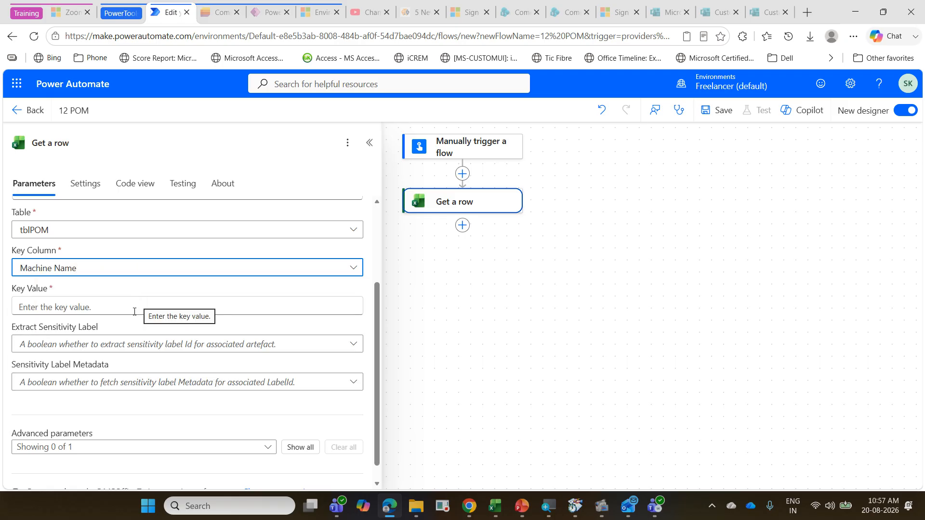
# Step: Insert the manual trigger's Machine Name dynamic value as the key value of Get a row
pyautogui.click(133, 312)
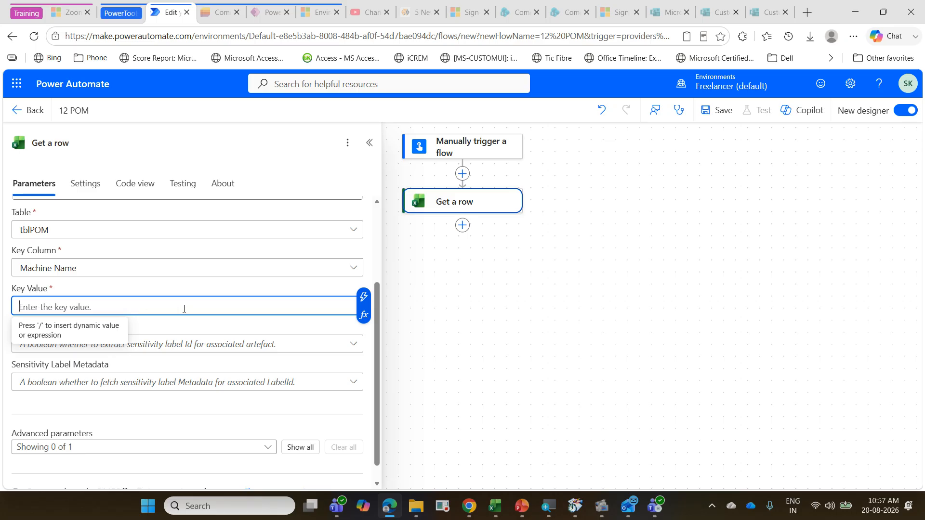
pyautogui.click(364, 297)
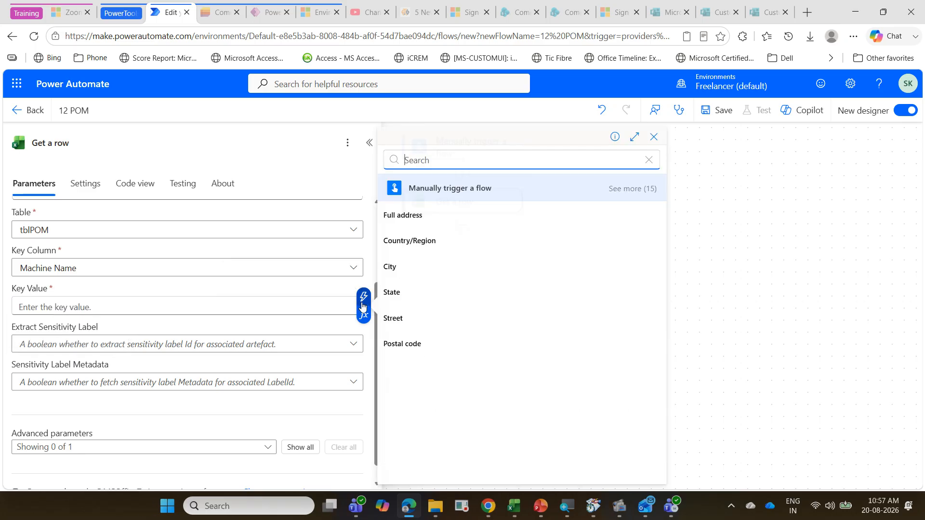
pyautogui.click(638, 191)
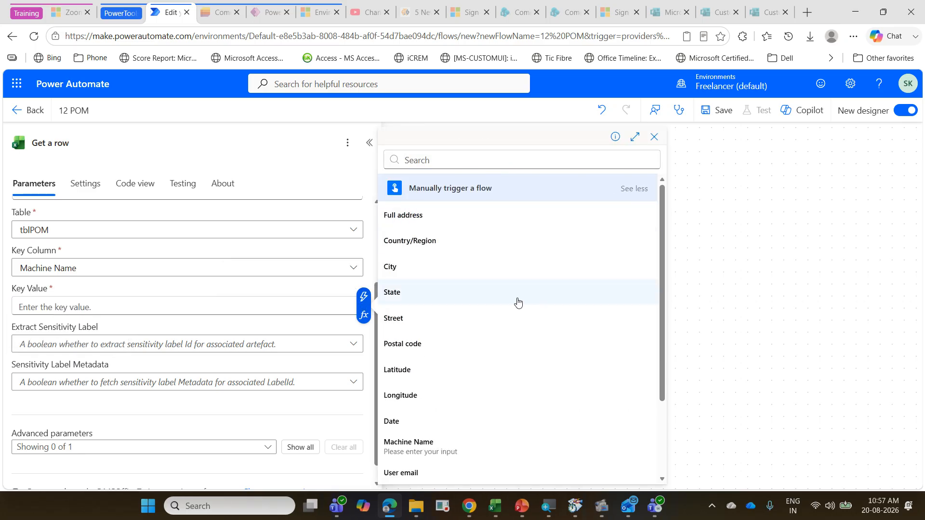
pyautogui.scroll(-2, 501, 313)
pyautogui.click(461, 341)
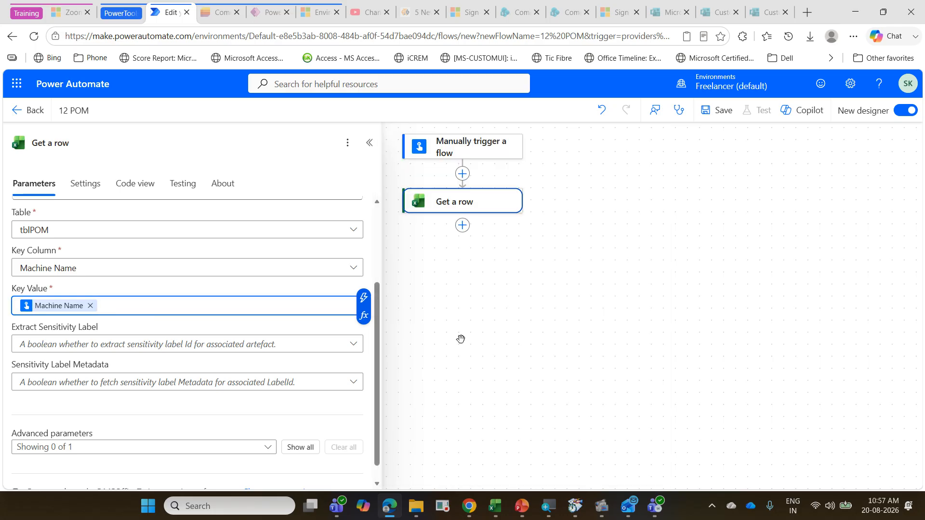
# Step: Show the advanced DateTime Format parameter of Get a row, set it to ISO 8601 and close the action's settings
pyautogui.scroll(-1, 258, 385)
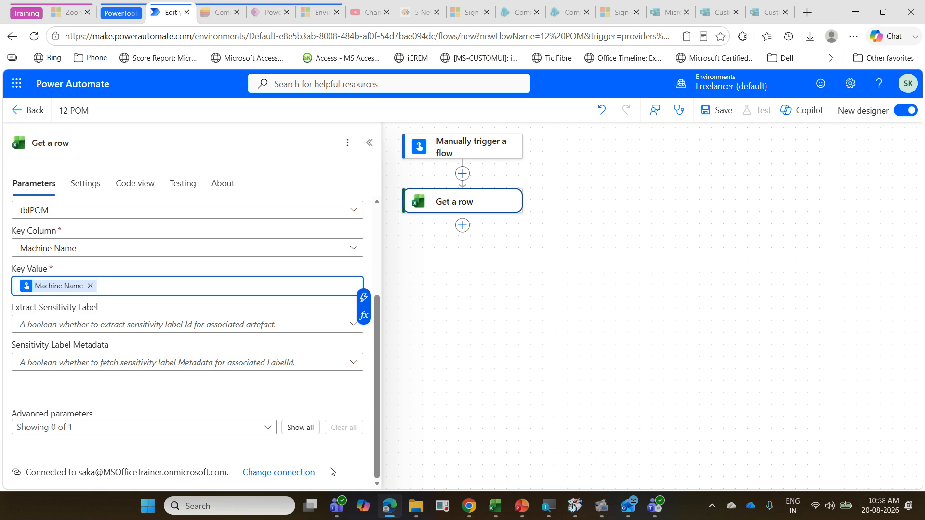
pyautogui.click(304, 435)
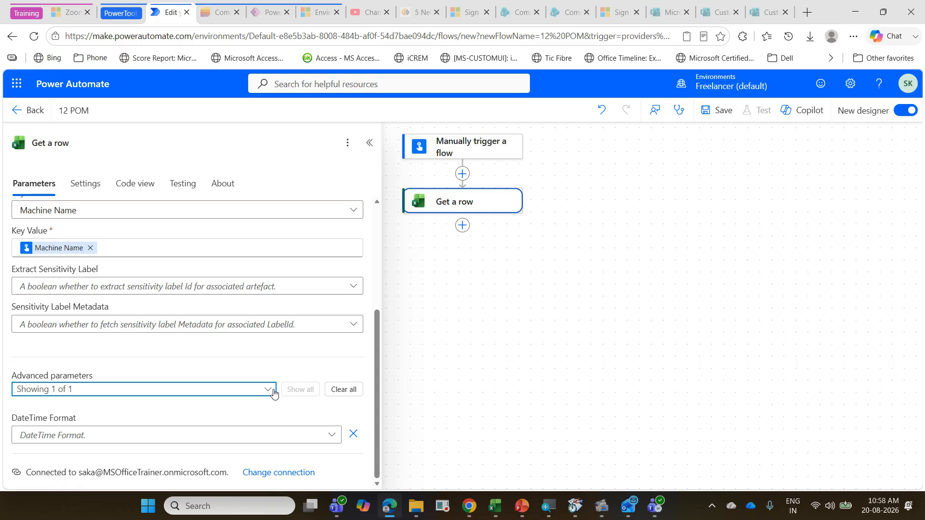
pyautogui.click(332, 435)
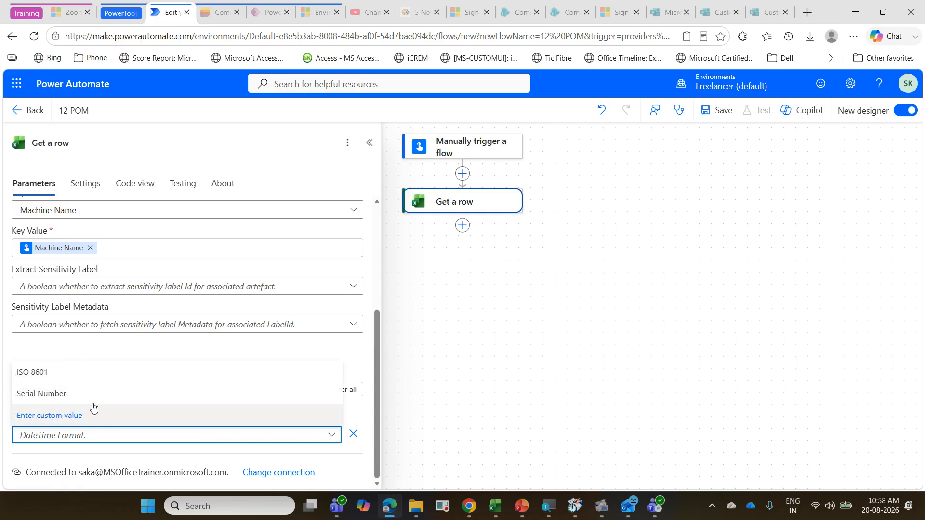
pyautogui.click(94, 372)
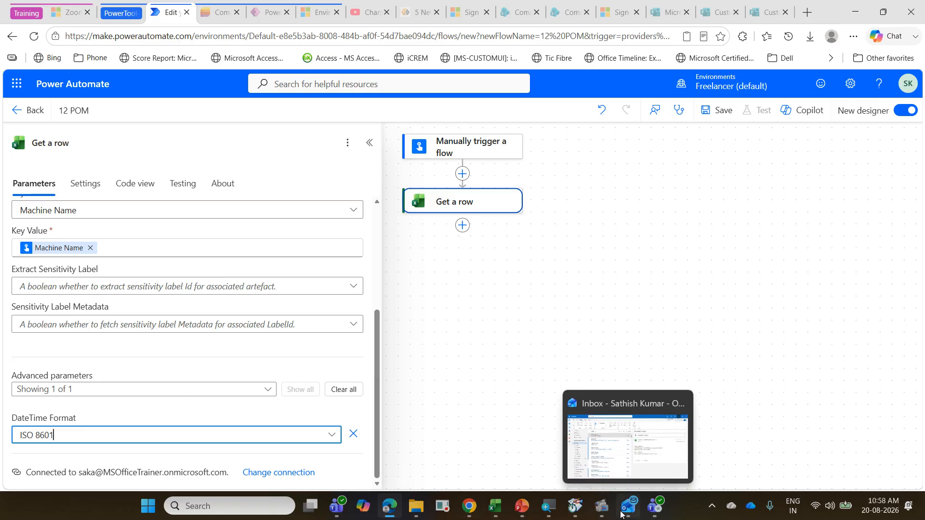
pyautogui.click(612, 327)
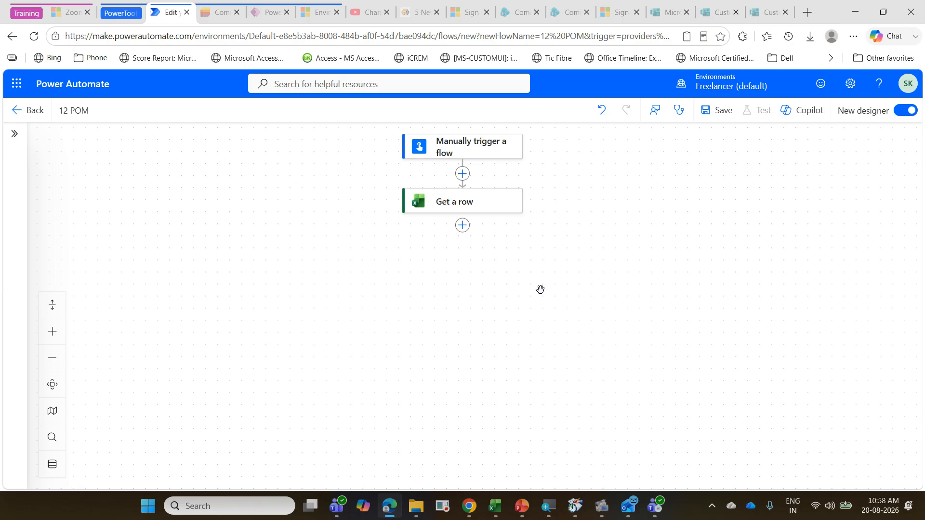
# Step: Add a Condition control action after Get a row
pyautogui.click(465, 232)
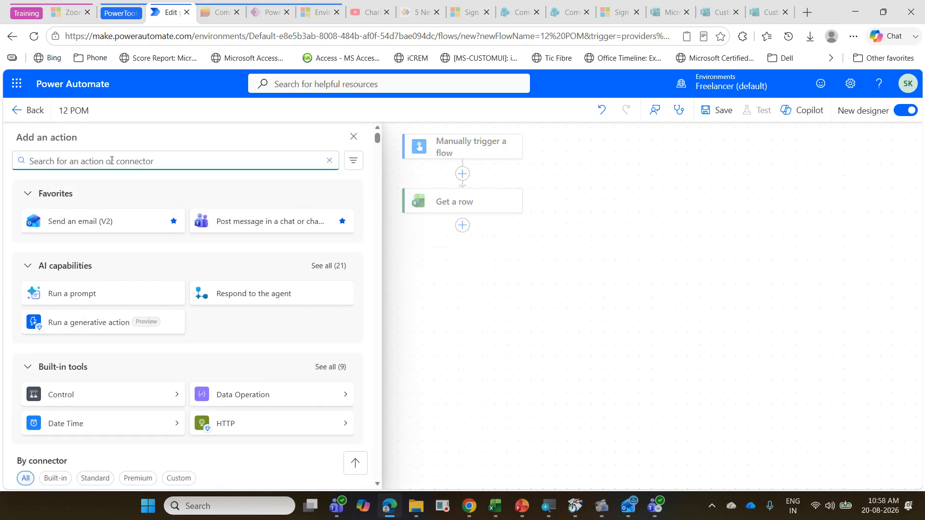
pyautogui.write('condi')
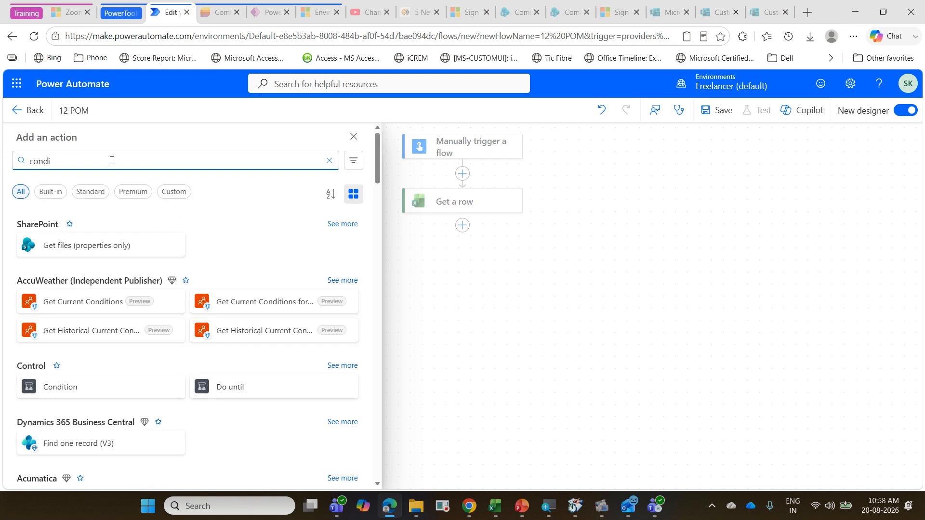
pyautogui.click(103, 395)
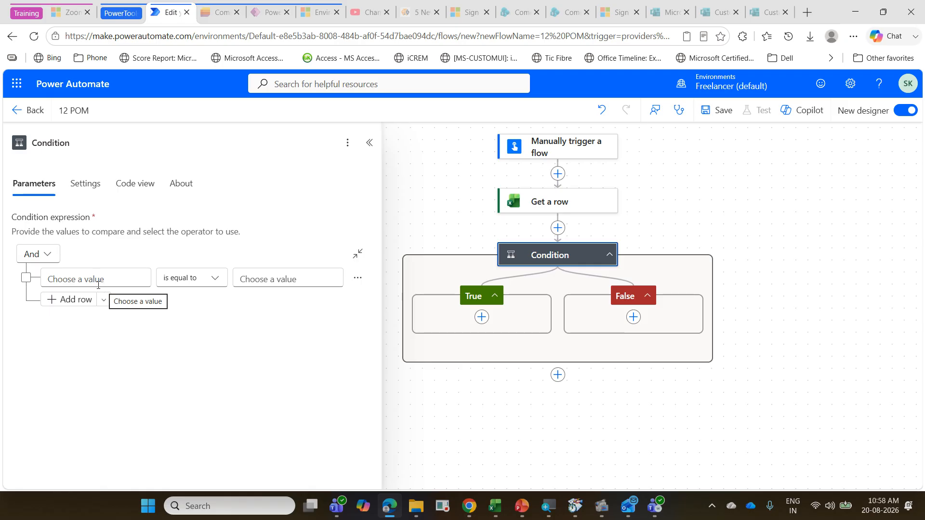
# Step: Set the Condition's first value to the expression int() wrapped around Get a row's Variance dynamic value
pyautogui.click(81, 280)
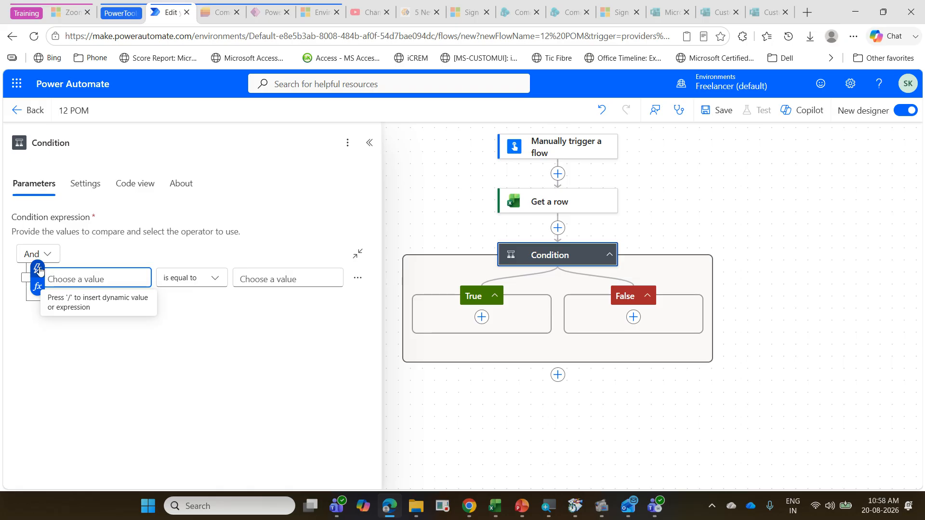
pyautogui.click(37, 288)
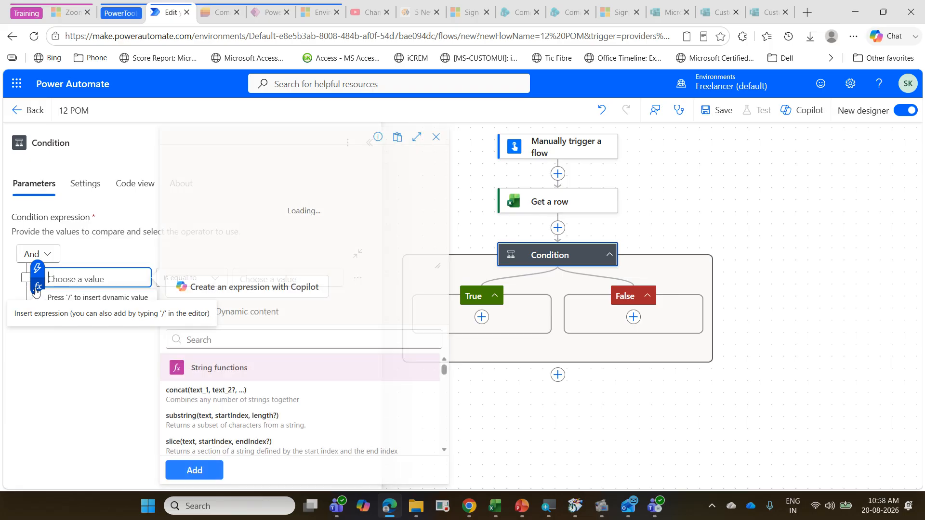
pyautogui.write('int')
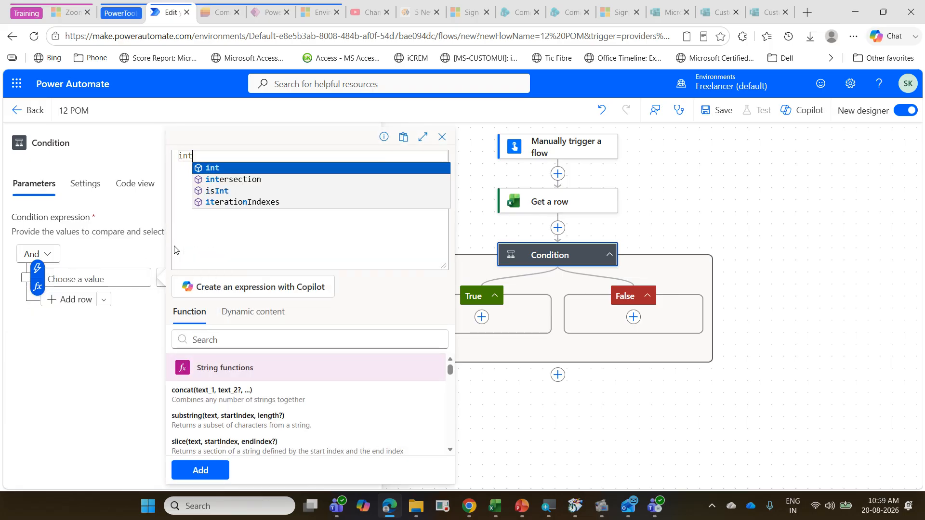
pyautogui.press('Return')
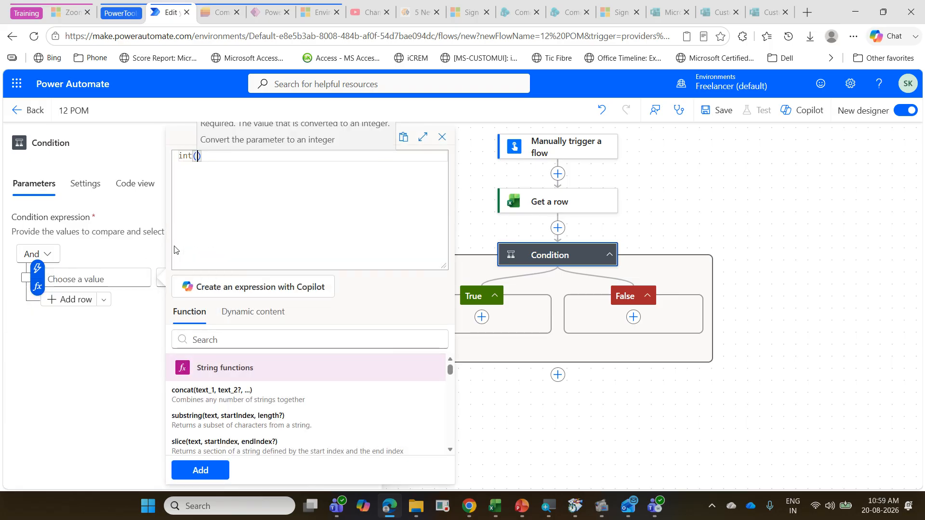
pyautogui.click(254, 318)
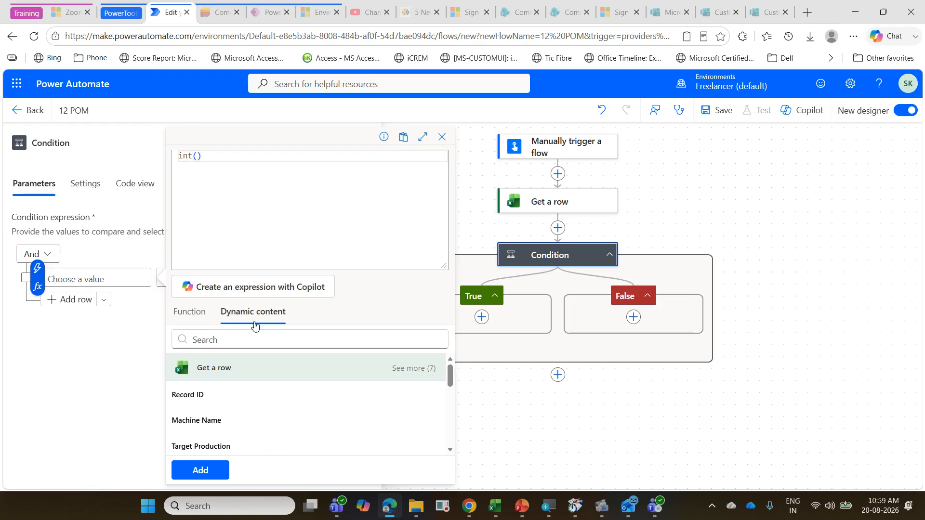
pyautogui.scroll(-2, 267, 422)
pyautogui.scroll(-2, 267, 422)
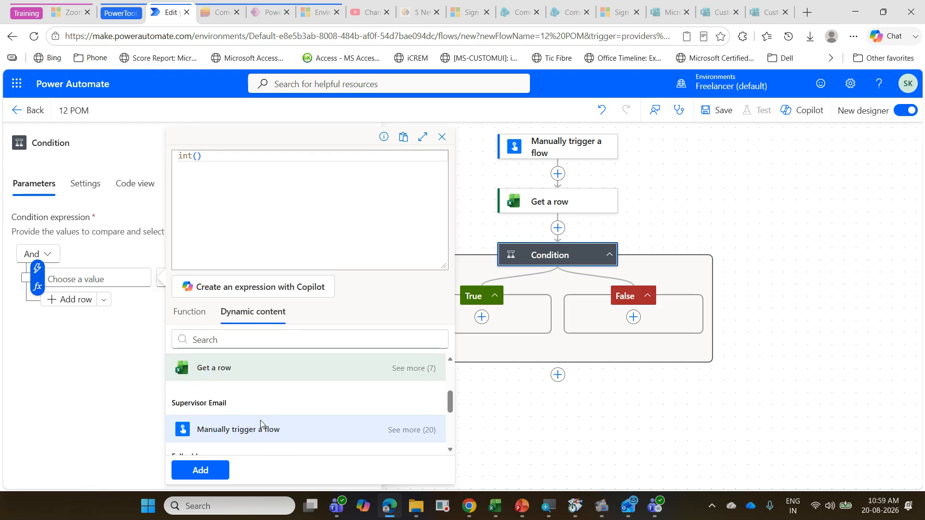
pyautogui.scroll(2, 256, 426)
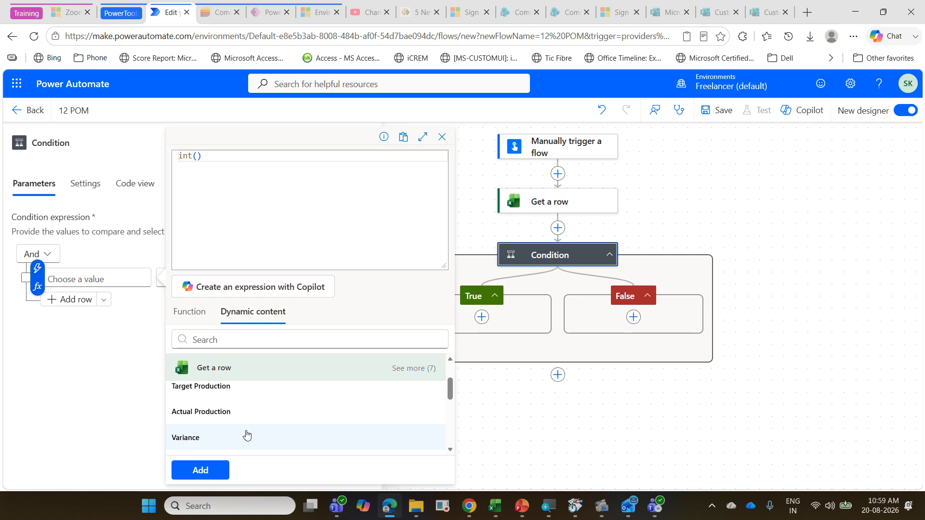
pyautogui.click(246, 434)
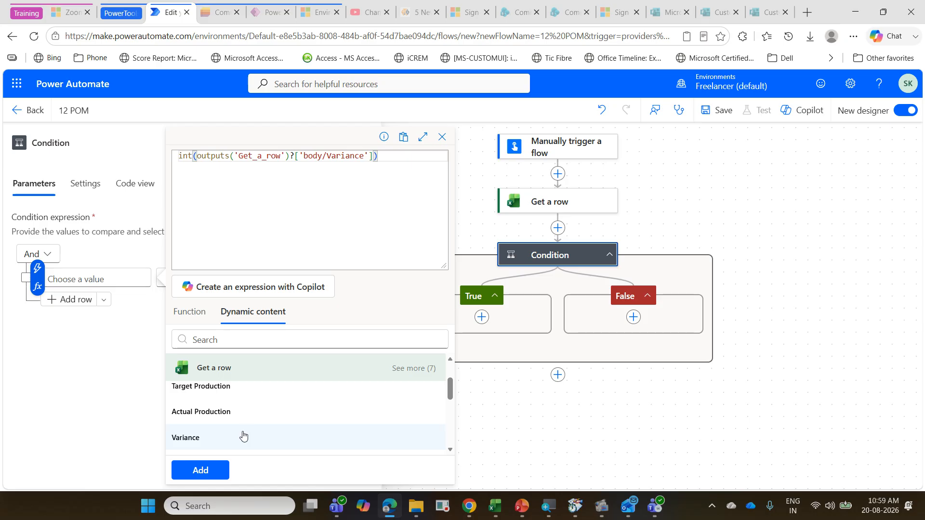
pyautogui.click(216, 467)
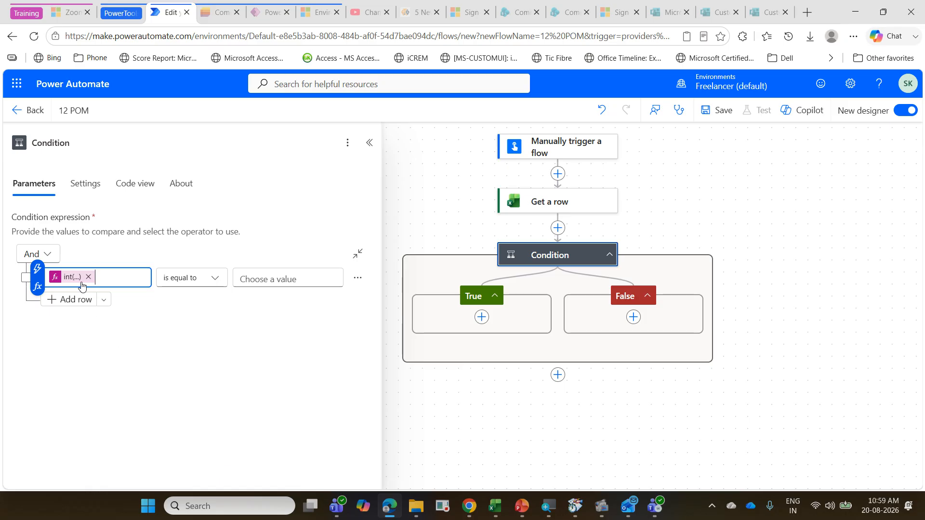
# Step: Set the condition row's operator to "is less than" and its comparison value to 0
pyautogui.click(268, 278)
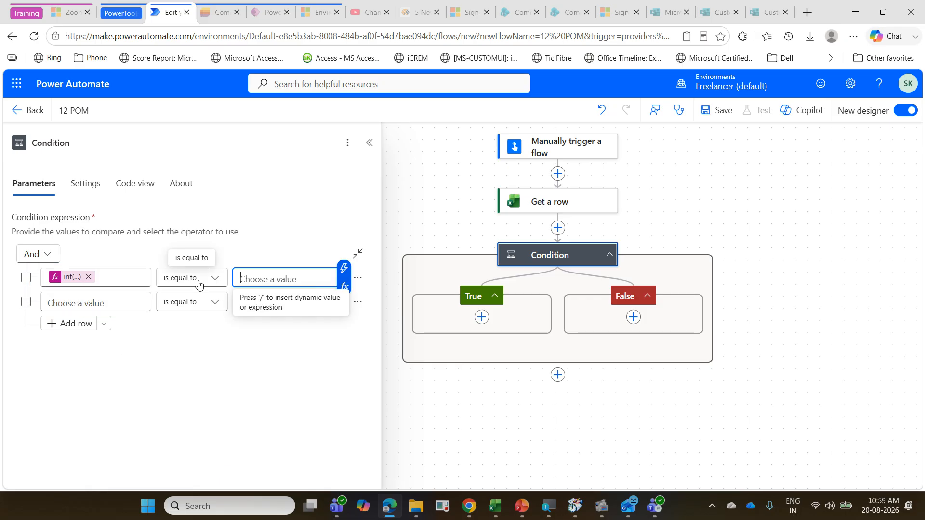
pyautogui.click(199, 284)
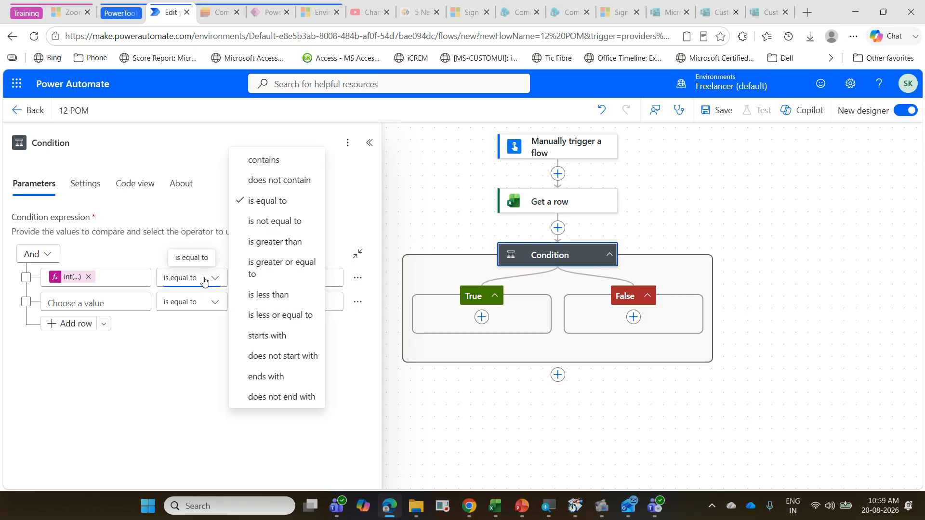
pyautogui.click(262, 294)
pyautogui.click(279, 280)
pyautogui.write('0')
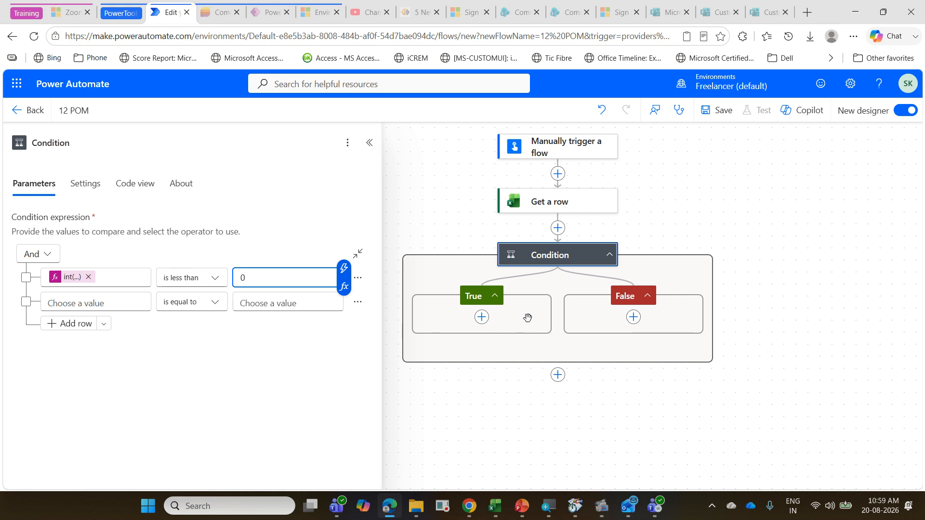
# Step: Add a Send an email (V2) action to the True branch and fill in the recipient's e-mail address from the clipboard history
pyautogui.click(481, 318)
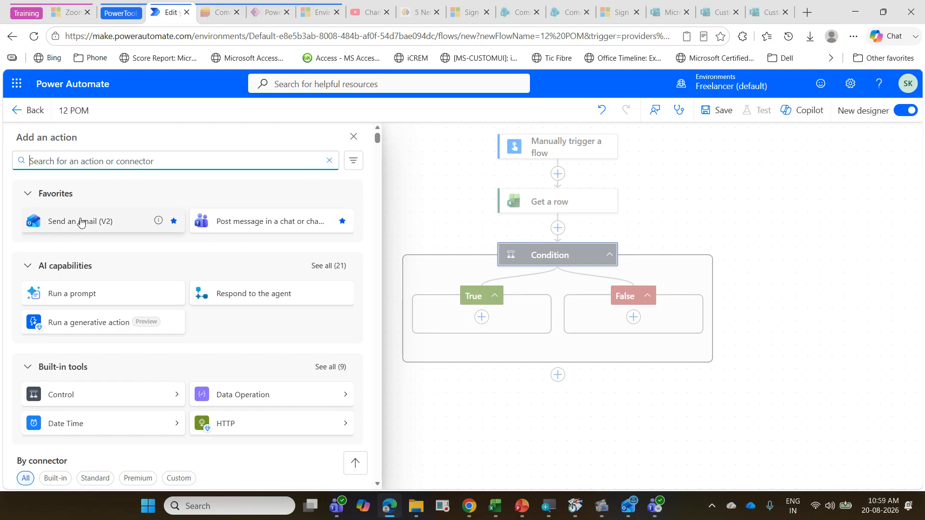
pyautogui.click(82, 223)
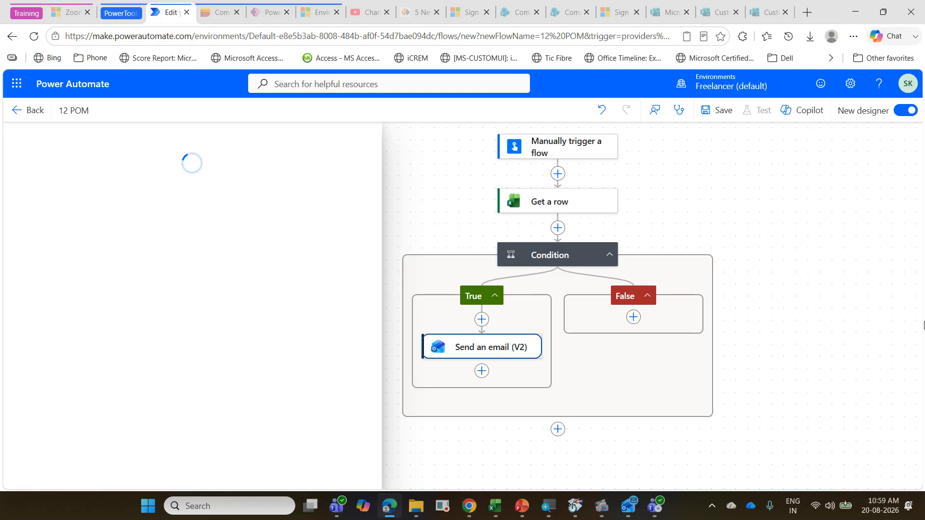
pyautogui.click(125, 232)
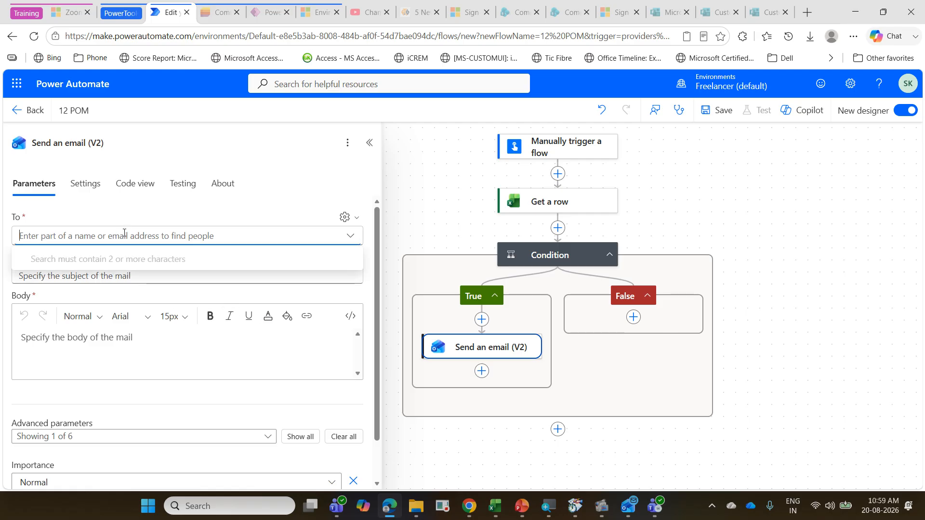
pyautogui.press('super+v')
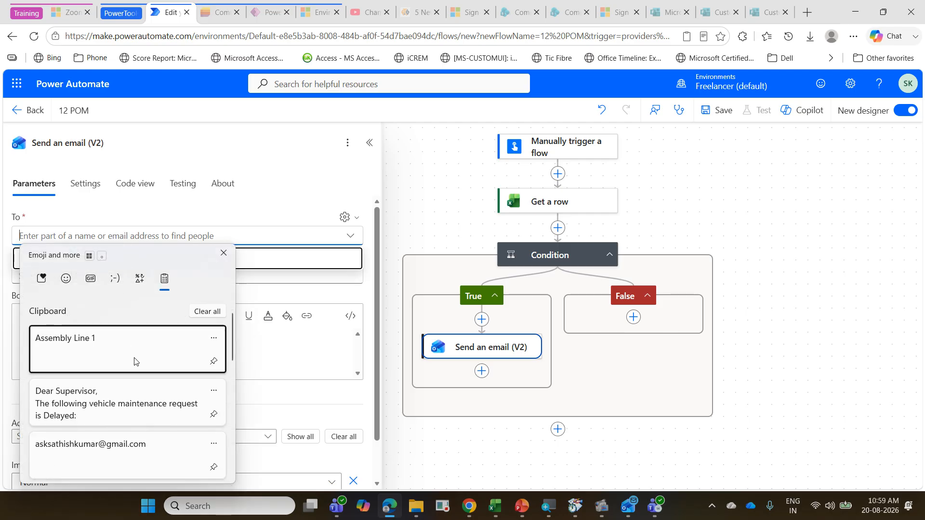
pyautogui.scroll(-1, 134, 361)
pyautogui.click(128, 405)
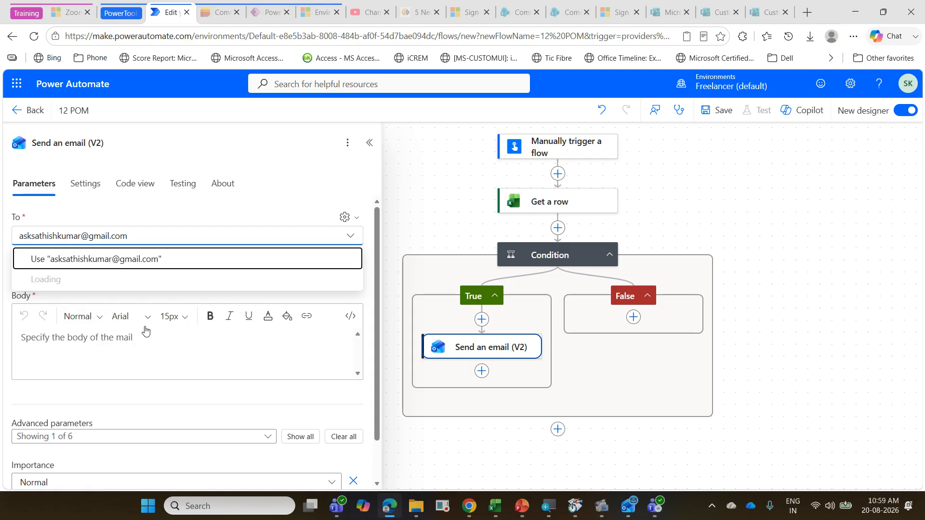
pyautogui.click(317, 200)
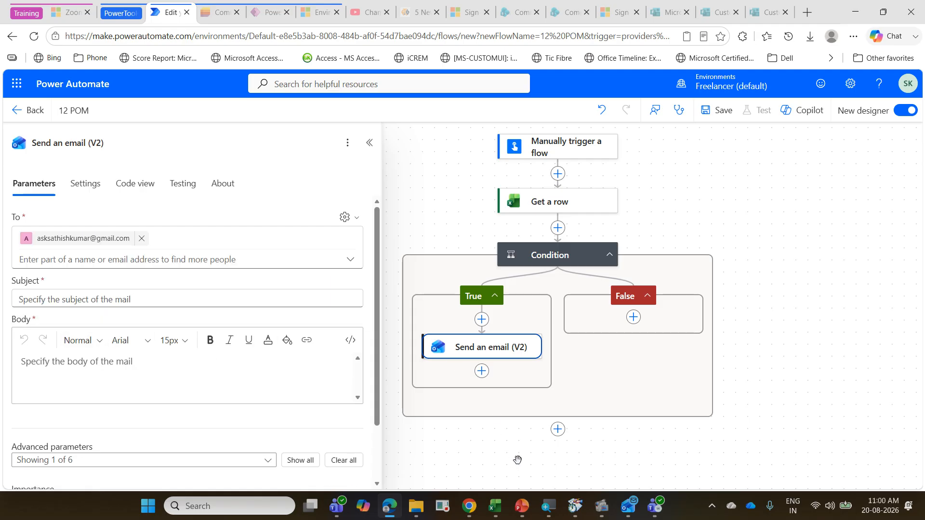
# Step: Copy "Production Variance Alert –" from the PowerPoint slide into the email's subject and append Get a row's Machine Name dynamic value
pyautogui.click(522, 506)
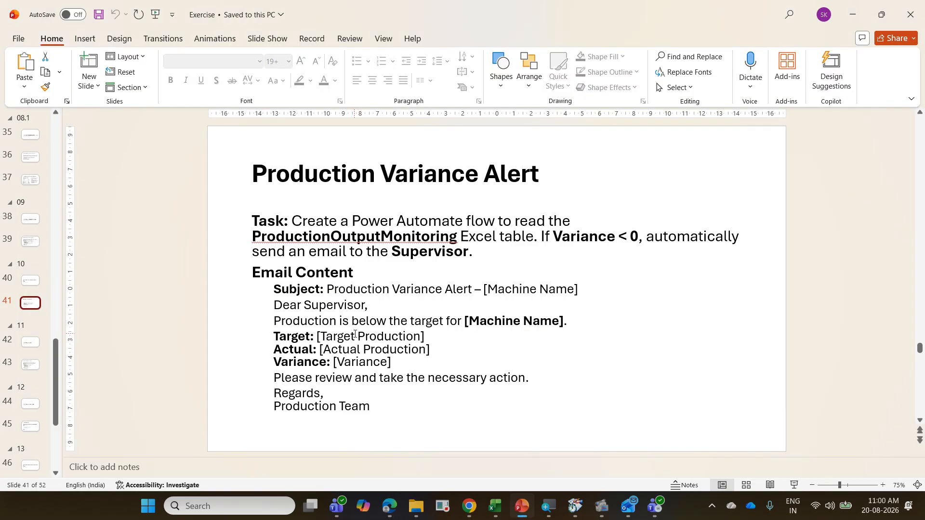
pyautogui.moveTo(328, 290); pyautogui.dragTo(483, 289)
pyautogui.hotkey('ctrl', 'c')
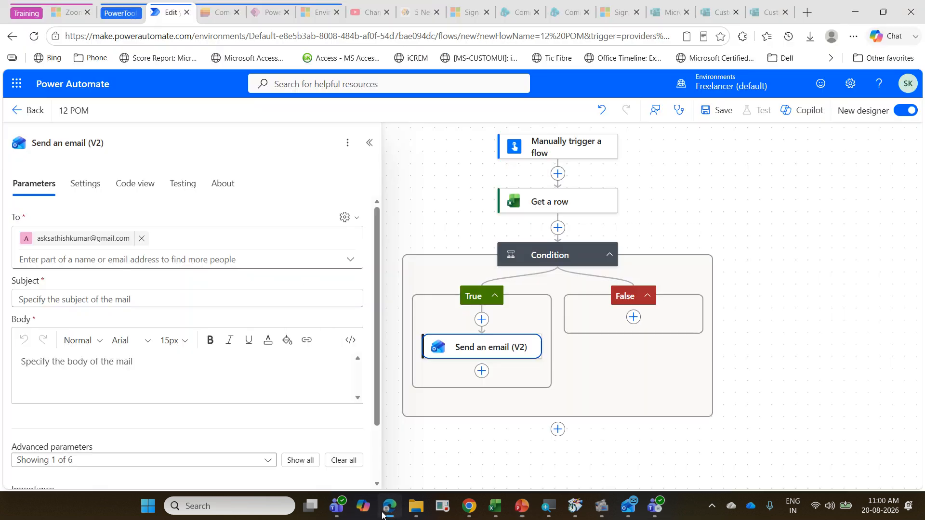
pyautogui.click(389, 505)
pyautogui.click(93, 298)
pyautogui.hotkey('ctrl', 'v')
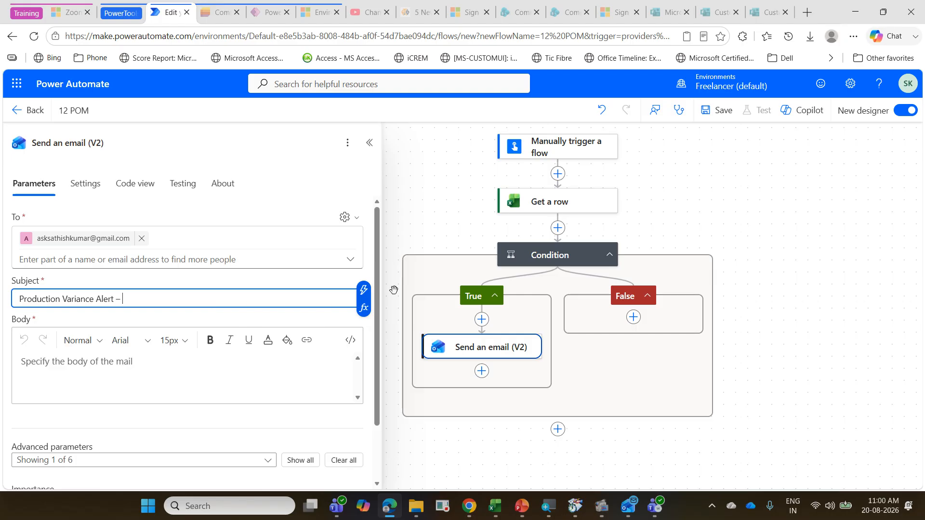
pyautogui.click(364, 293)
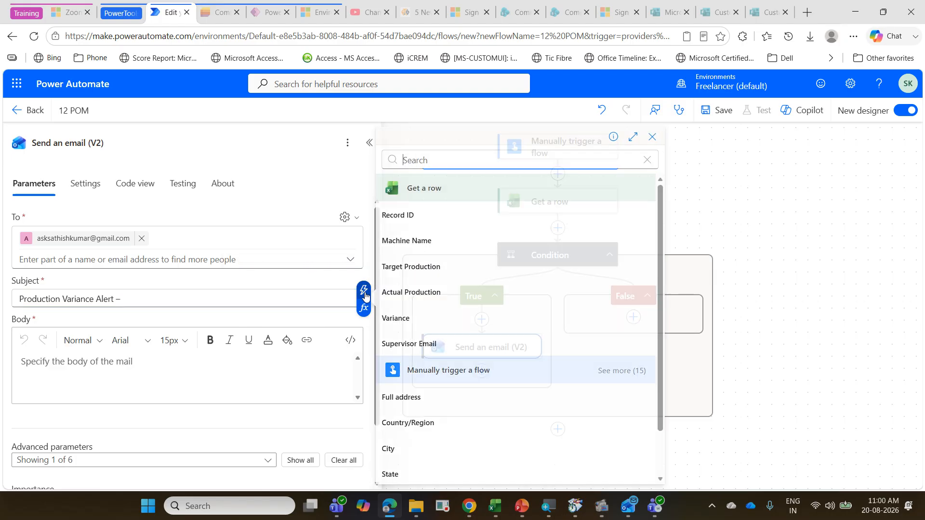
pyautogui.click(452, 242)
# Step: Copy the message text from "Dear Supervisor," through "Production Team" on the PowerPoint slide into the email's body
pyautogui.click(73, 359)
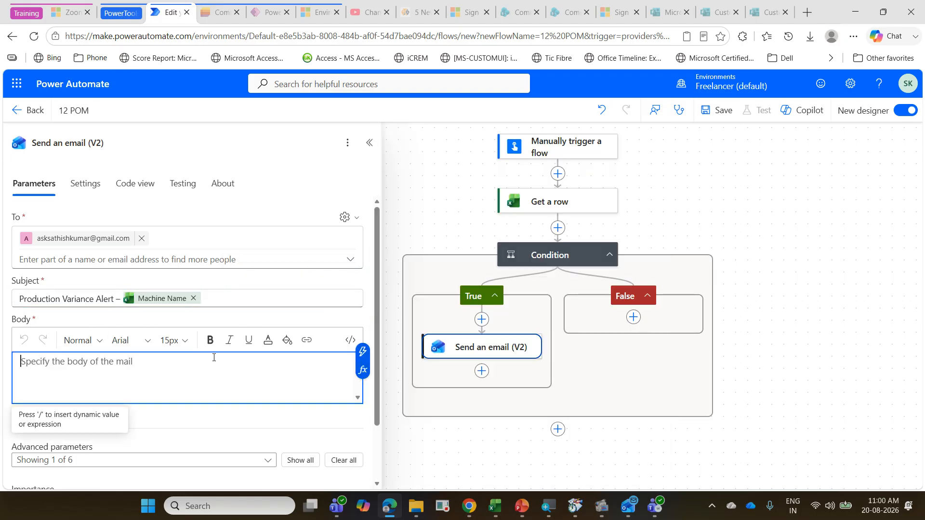
pyautogui.click(529, 508)
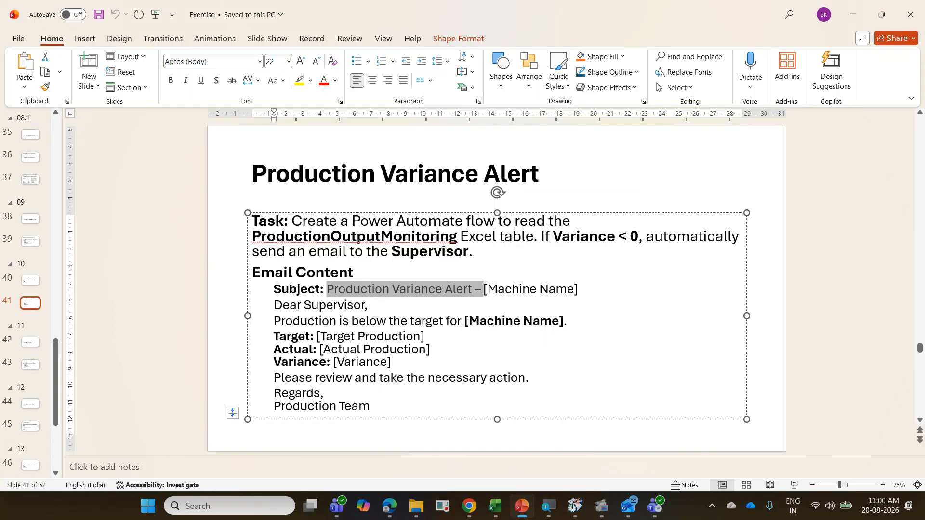
pyautogui.click(397, 350)
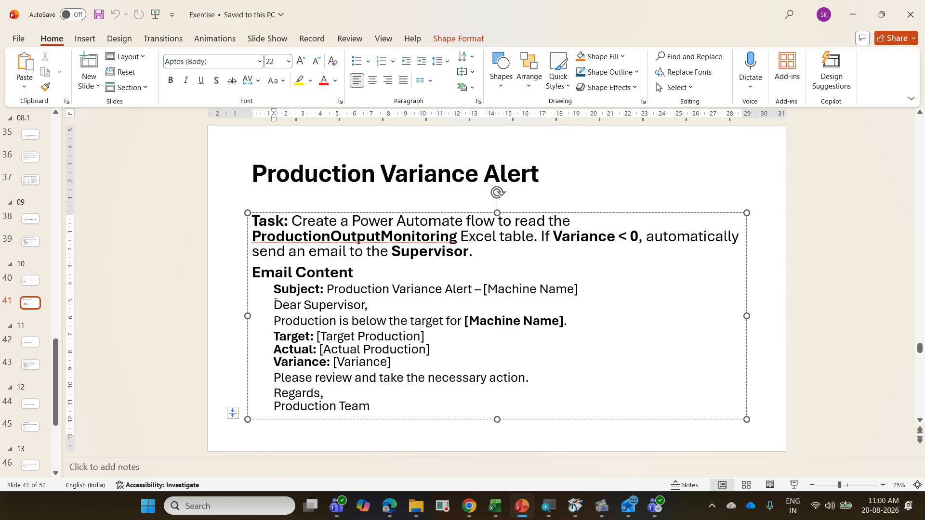
pyautogui.moveTo(275, 302); pyautogui.dragTo(392, 408)
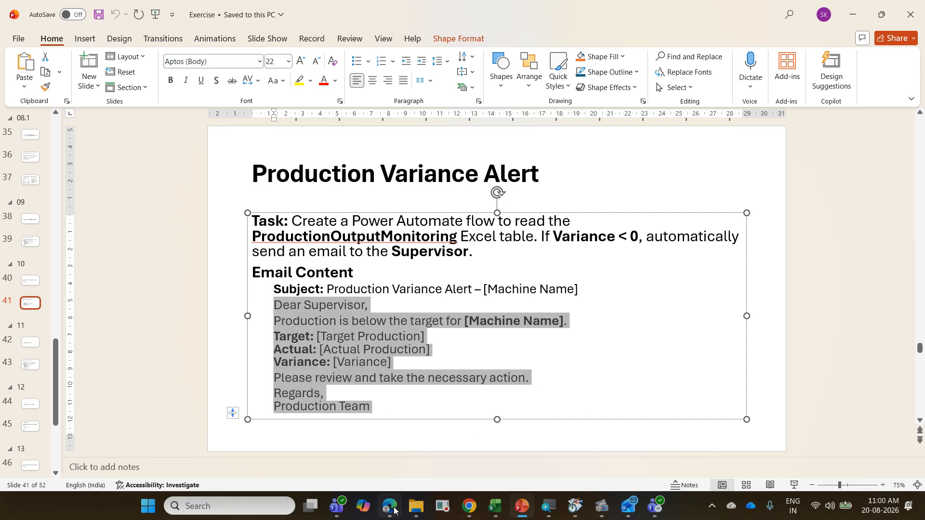
pyautogui.moveTo(390, 506)
pyautogui.click(346, 487)
pyautogui.write('Dear Supervisor, Production is below the target for [Machine Name]. Target: [Target Production]□Actual: [Actual Production]□Variance: [Variance] Please review and take the necessary action. Regards,□Production Team')
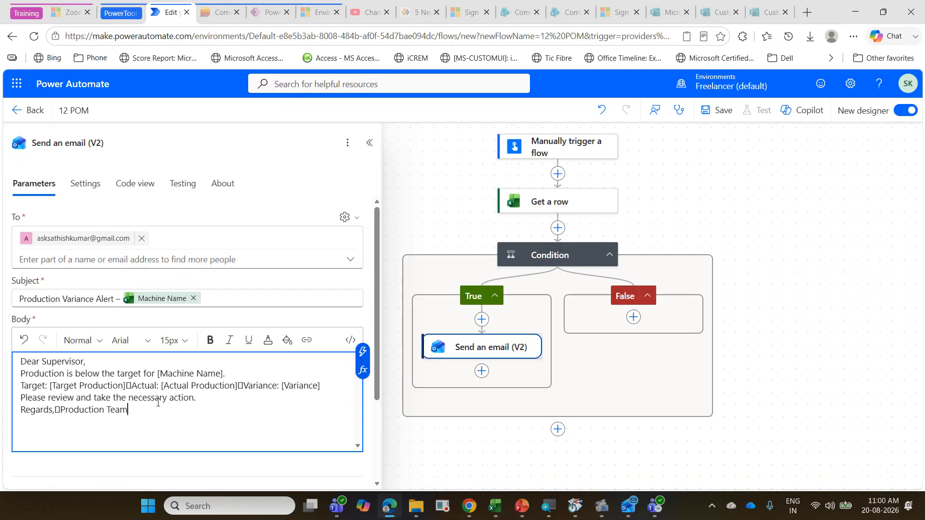
# Step: Replace the [Machine Name] placeholder in the email body with Get a row's Machine Name dynamic value
pyautogui.moveTo(158, 373); pyautogui.dragTo(226, 374)
pyautogui.press('BackSpace')
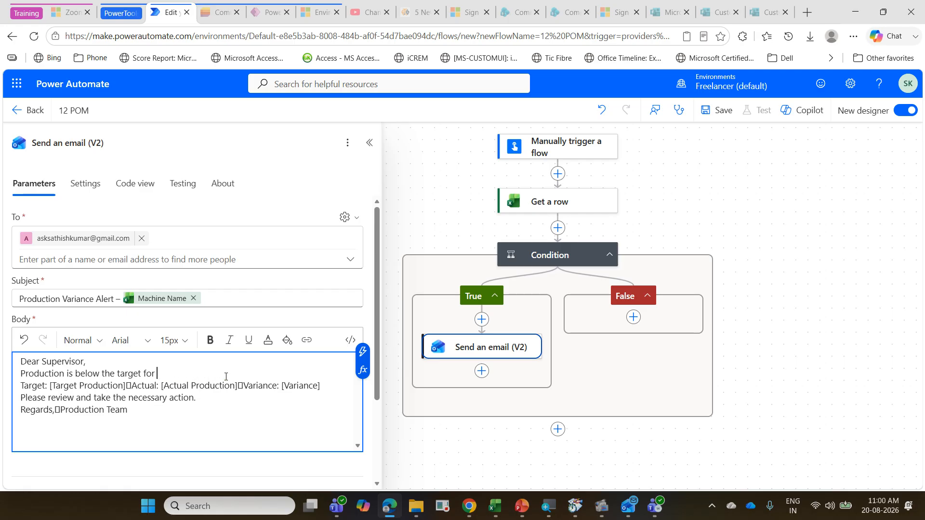
pyautogui.click(360, 353)
pyautogui.click(431, 243)
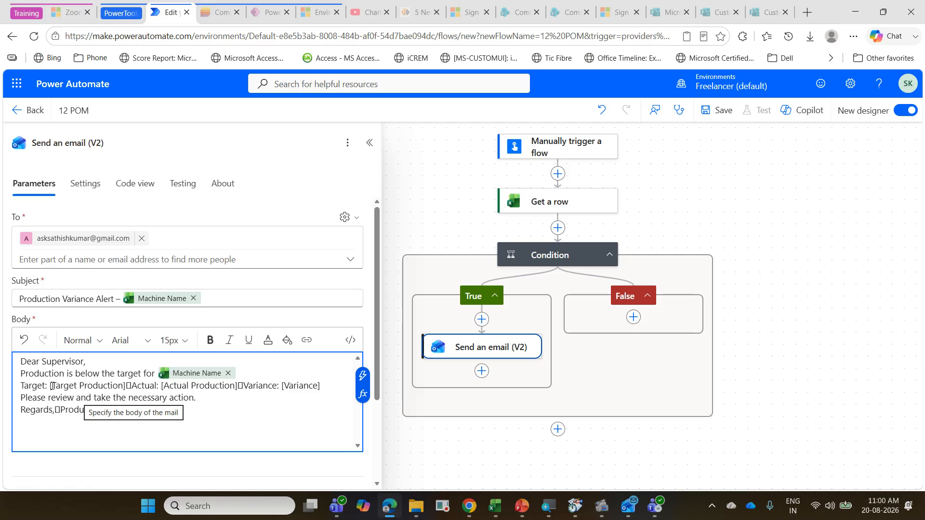
# Step: Replace the [Target Production] placeholder with Get a row's Target Production dynamic value and move the Actual text to its own line
pyautogui.moveTo(52, 386); pyautogui.dragTo(130, 386)
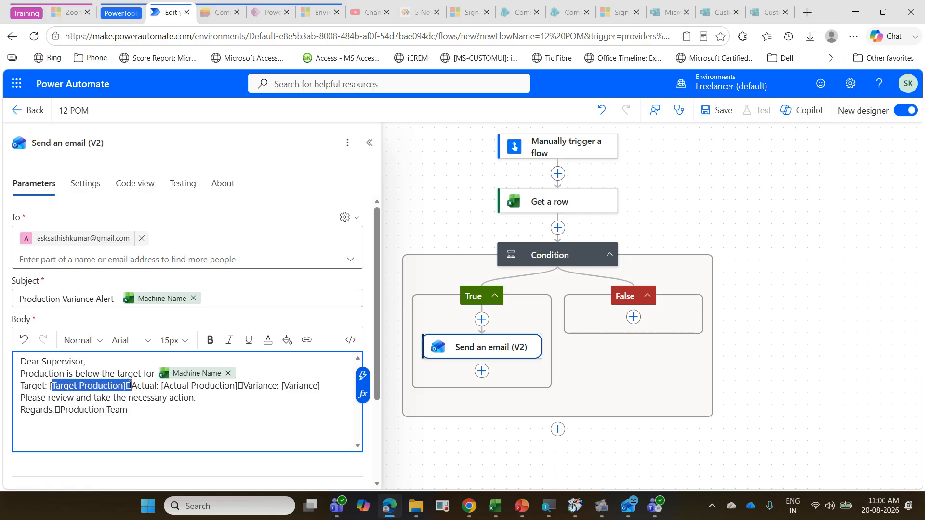
pyautogui.press('BackSpace')
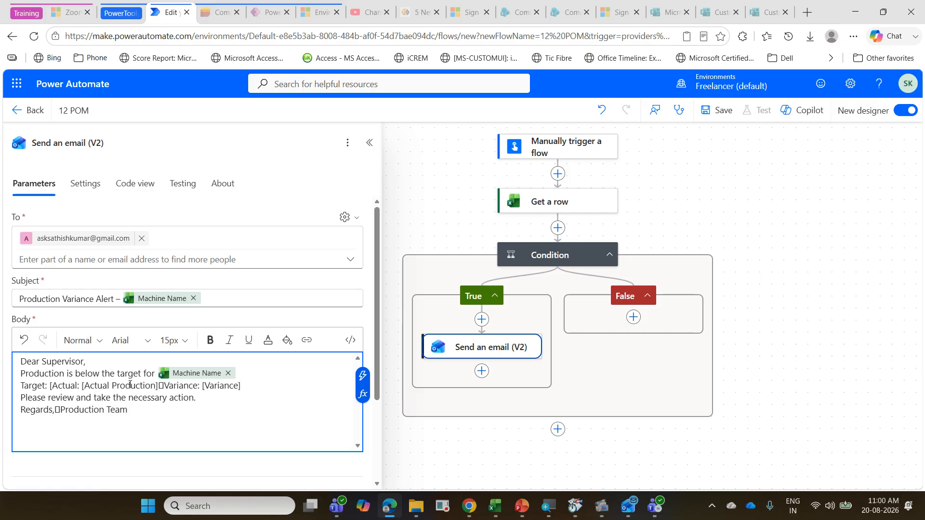
pyautogui.press('Return')
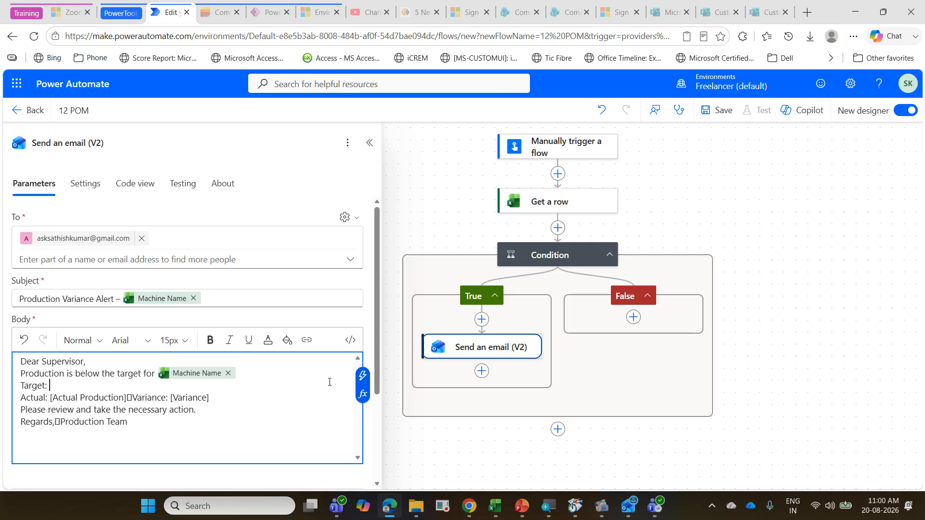
pyautogui.click(362, 375)
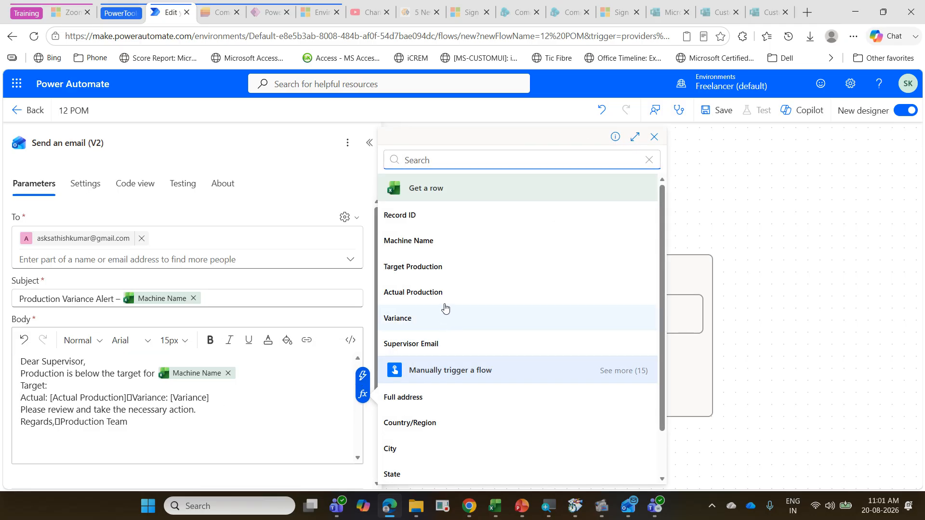
pyautogui.click(441, 277)
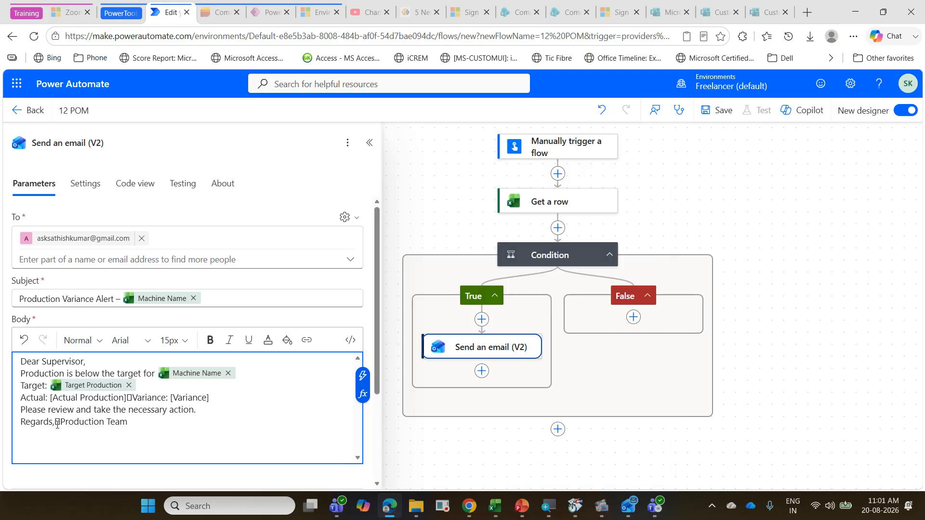
# Step: Replace the [Actual Production] placeholder with Get a row's Actual Production dynamic value and move the Variance text to its own line
pyautogui.moveTo(51, 398); pyautogui.dragTo(131, 399)
pyautogui.press('BackSpace')
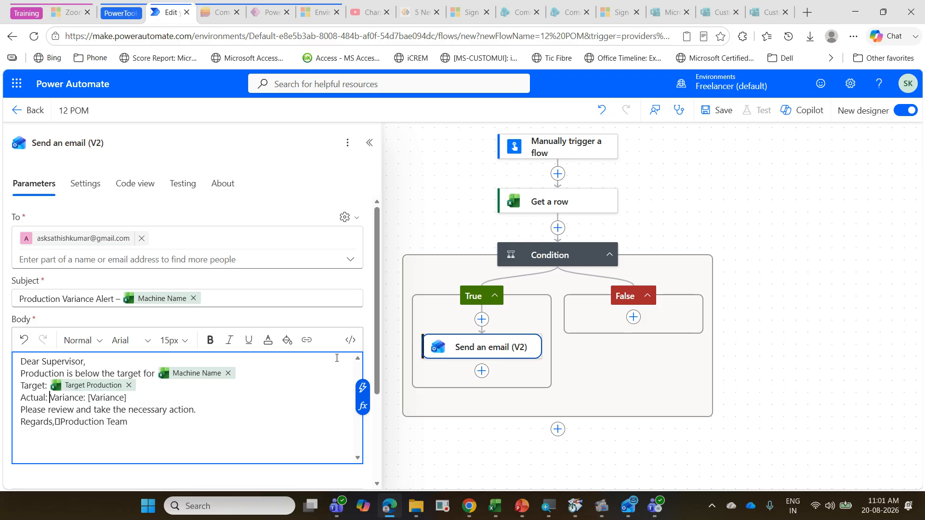
pyautogui.click(362, 387)
pyautogui.click(449, 301)
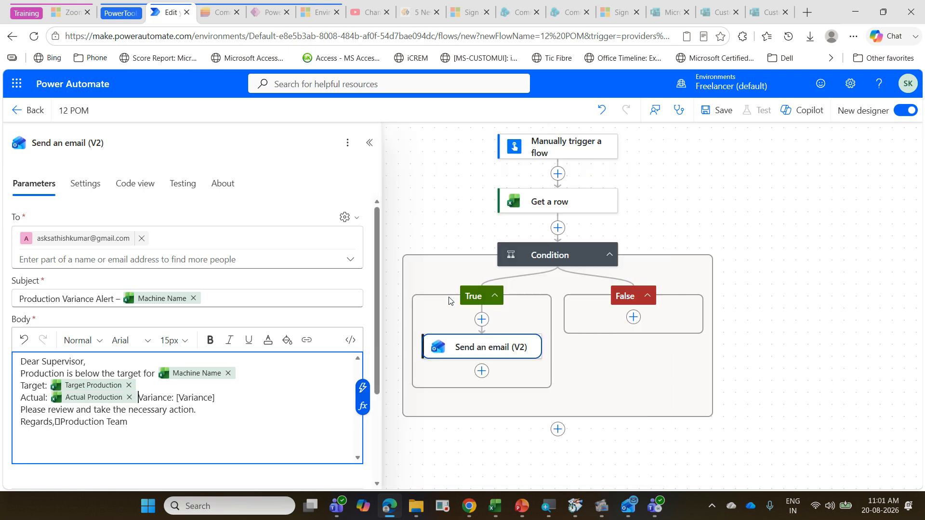
pyautogui.press('Return')
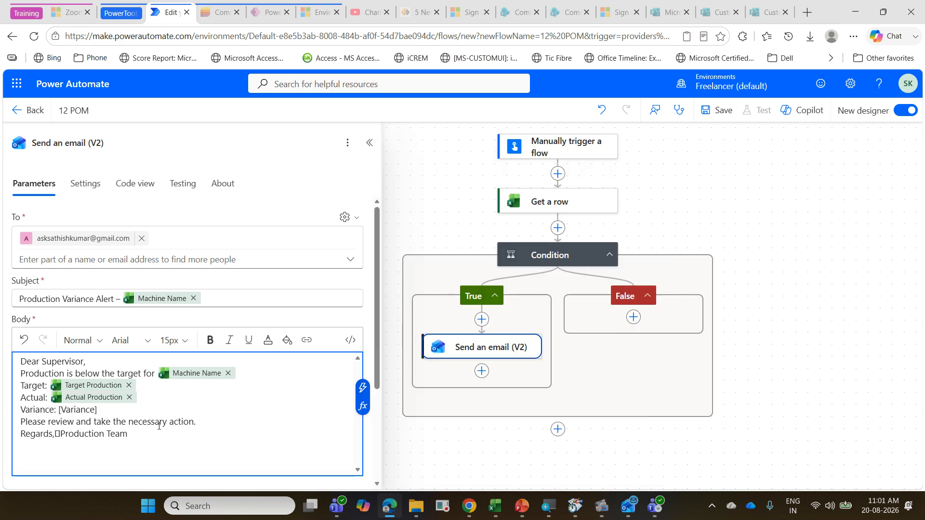
# Step: Replace the [Variance] placeholder in the email body with Get a row's Variance dynamic value and save the flow
pyautogui.moveTo(59, 410); pyautogui.dragTo(100, 406)
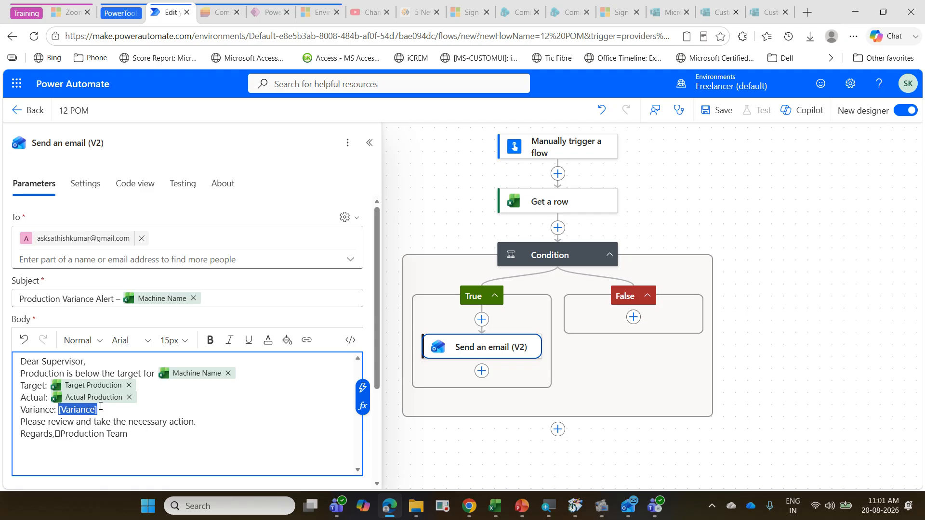
pyautogui.press('BackSpace')
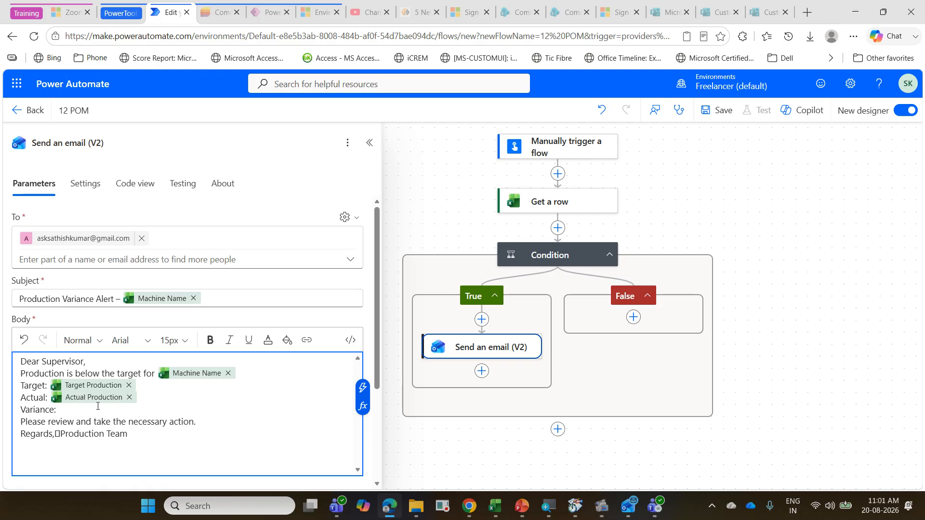
pyautogui.click(363, 386)
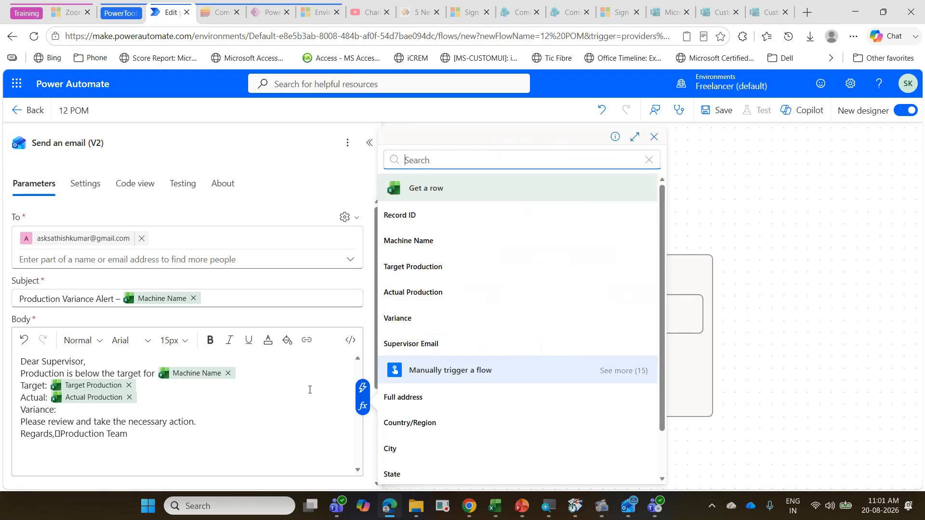
pyautogui.click(408, 322)
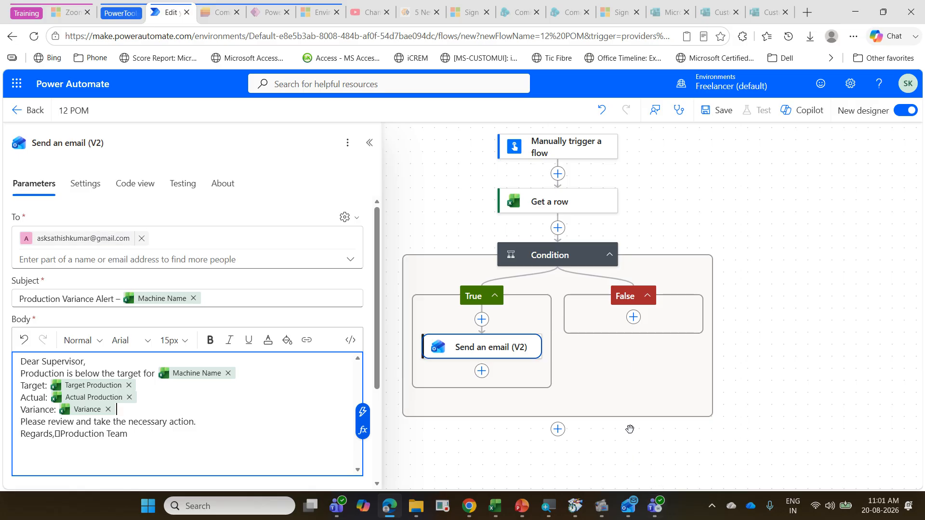
pyautogui.moveTo(220, 374)
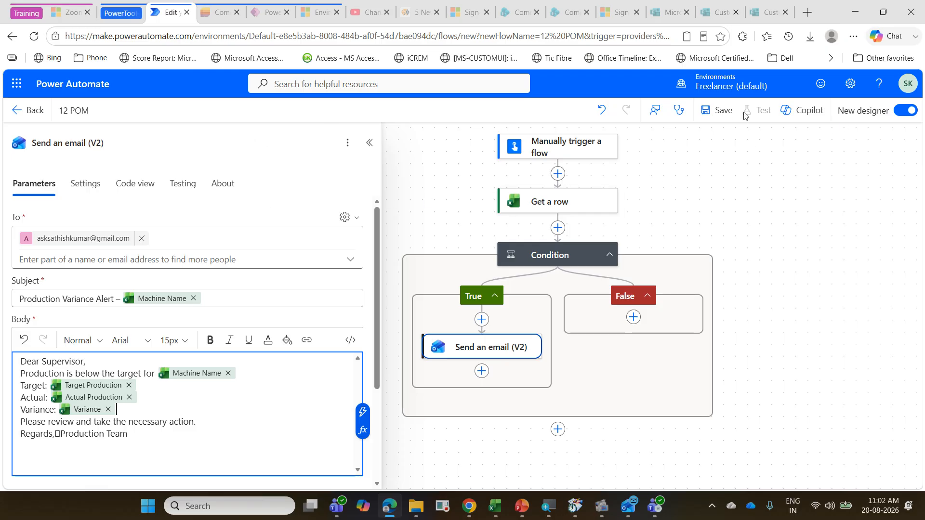
pyautogui.click(727, 110)
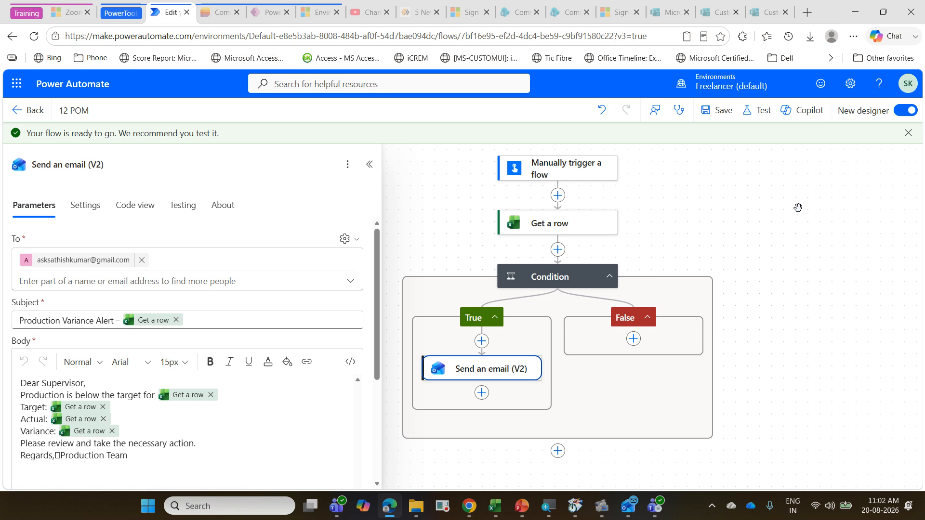
# Step: Test the 12 POM flow manually with Assembly Line 4 as the Machine Name
pyautogui.click(761, 111)
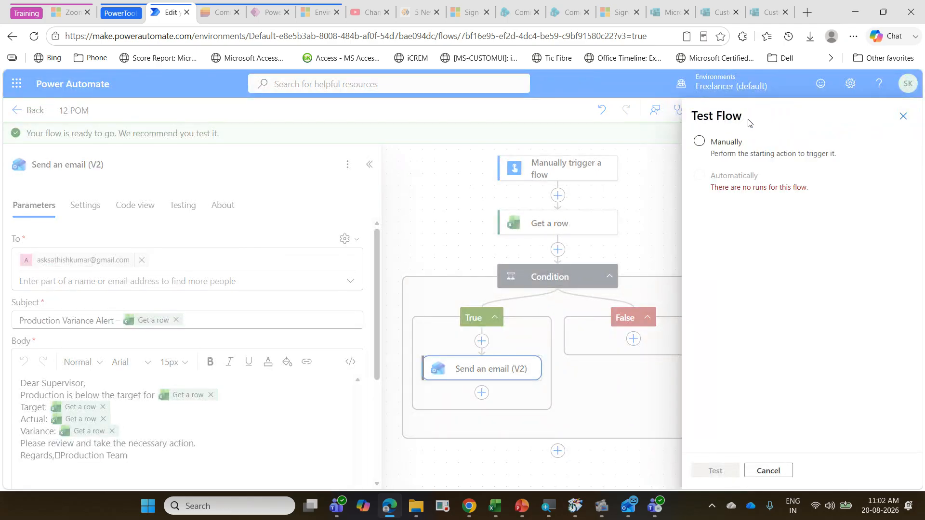
pyautogui.click(731, 155)
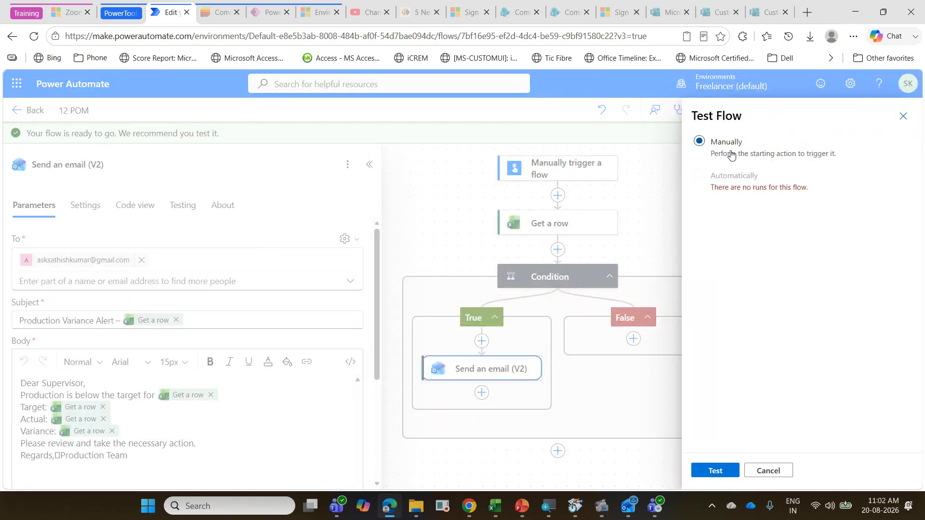
pyautogui.click(715, 471)
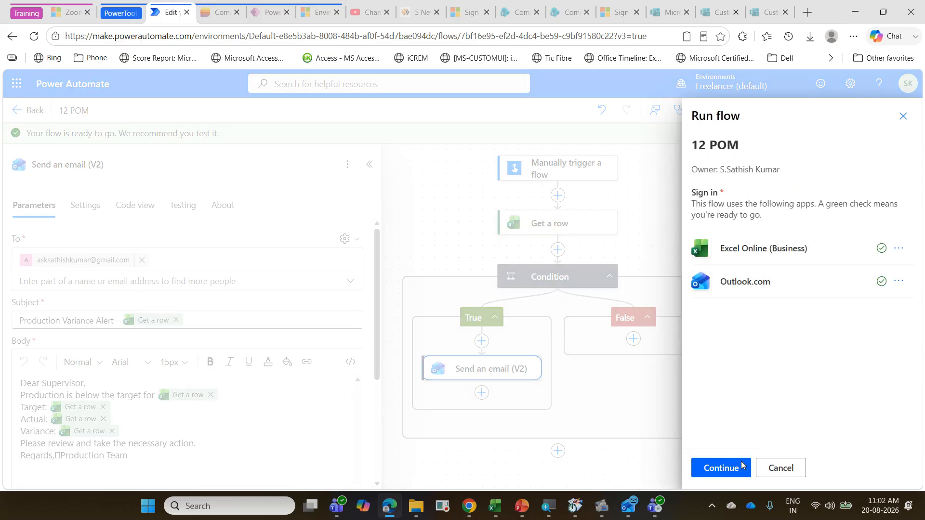
pyautogui.click(722, 471)
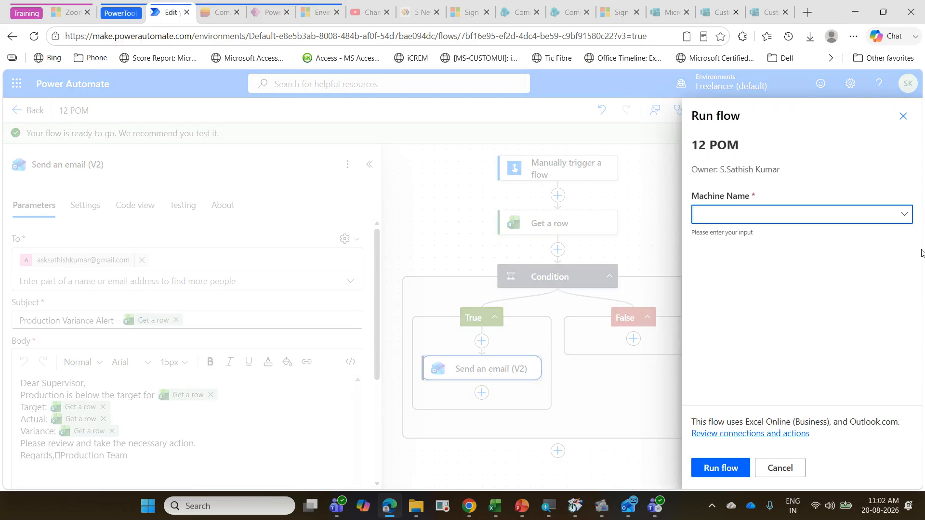
pyautogui.click(907, 212)
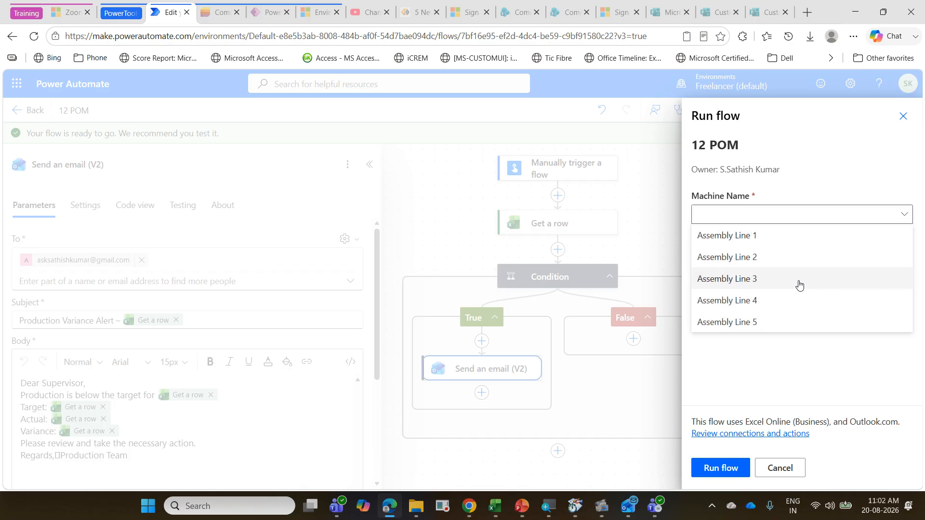
pyautogui.click(783, 305)
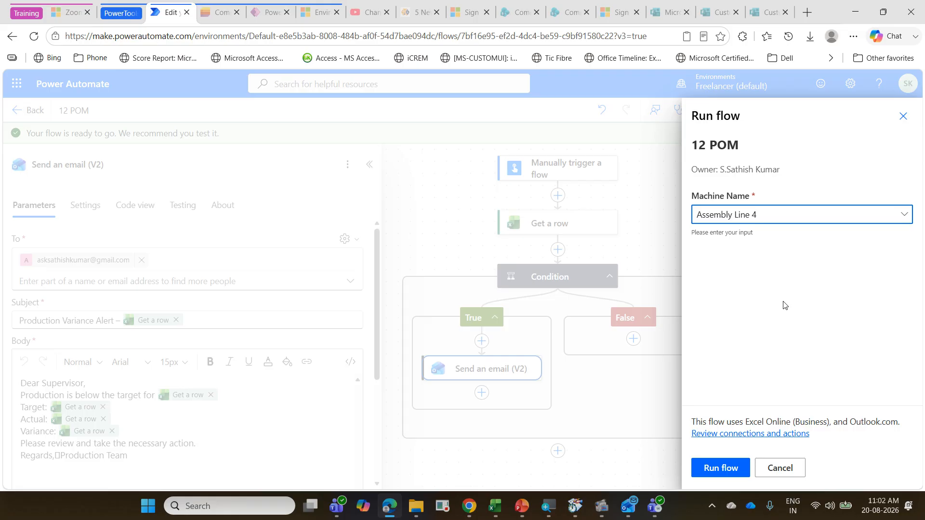
pyautogui.click(720, 467)
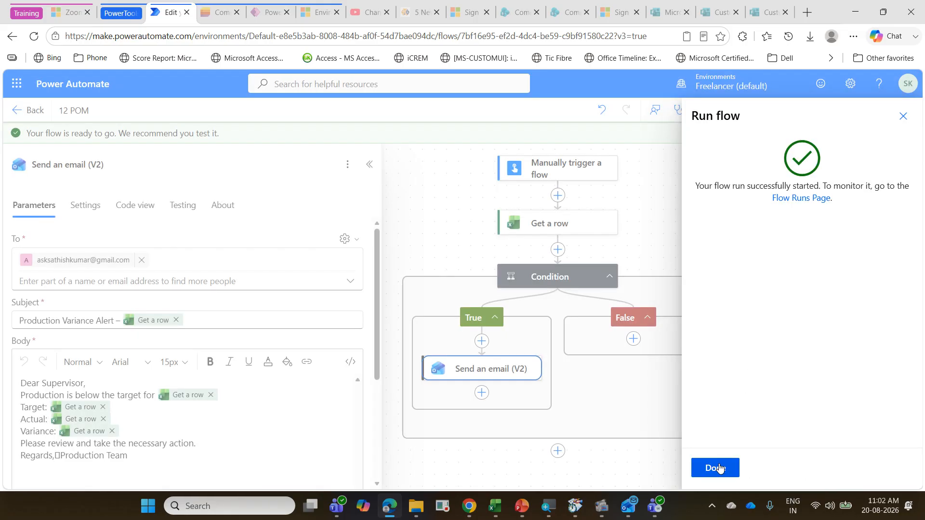
pyautogui.click(716, 468)
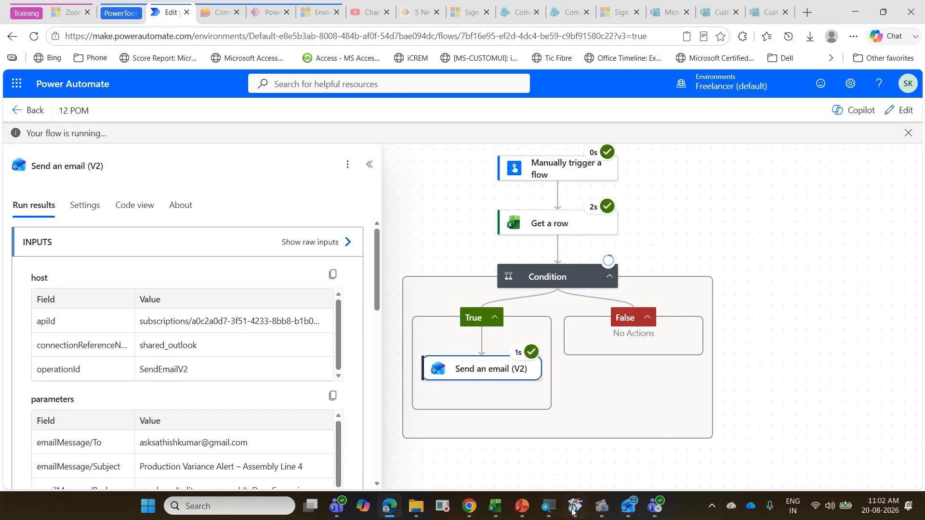
# Step: Switch to Outlook and check the inboxes of both mail accounts for the Production Variance Alert email
pyautogui.click(631, 512)
pyautogui.scroll(3, 126, 246)
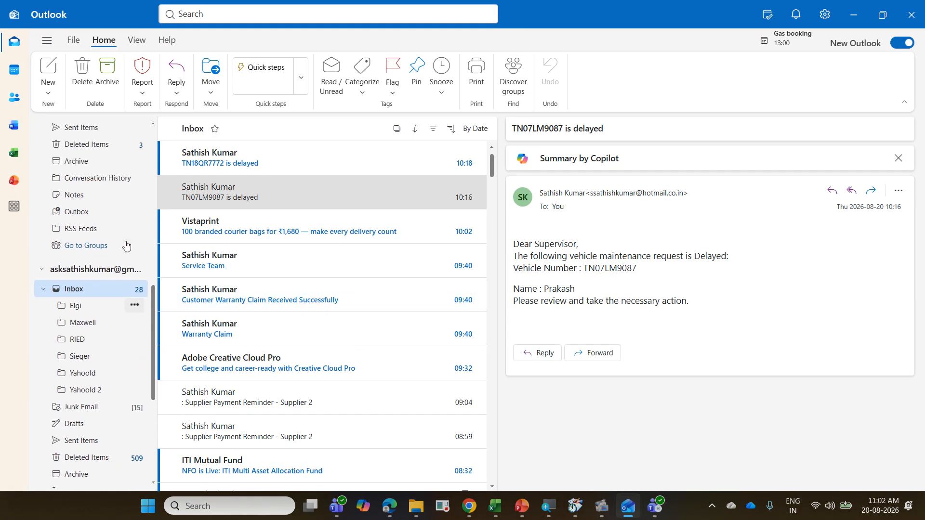
pyautogui.scroll(3, 126, 247)
pyautogui.click(245, 165)
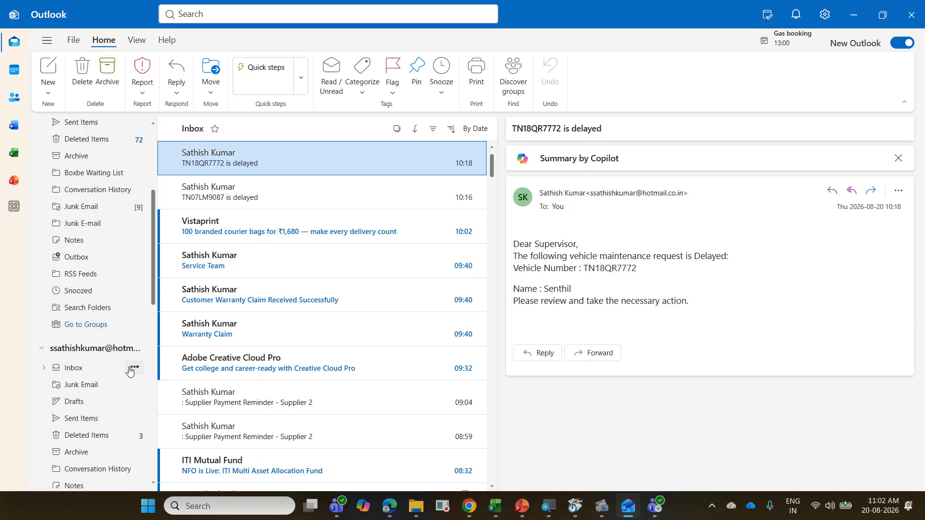
pyautogui.click(130, 368)
pyautogui.click(99, 371)
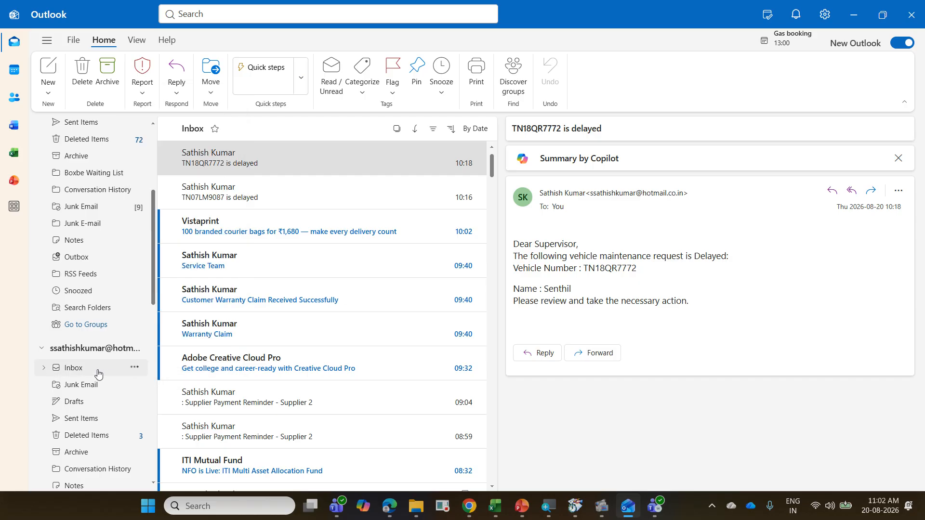
pyautogui.click(364, 193)
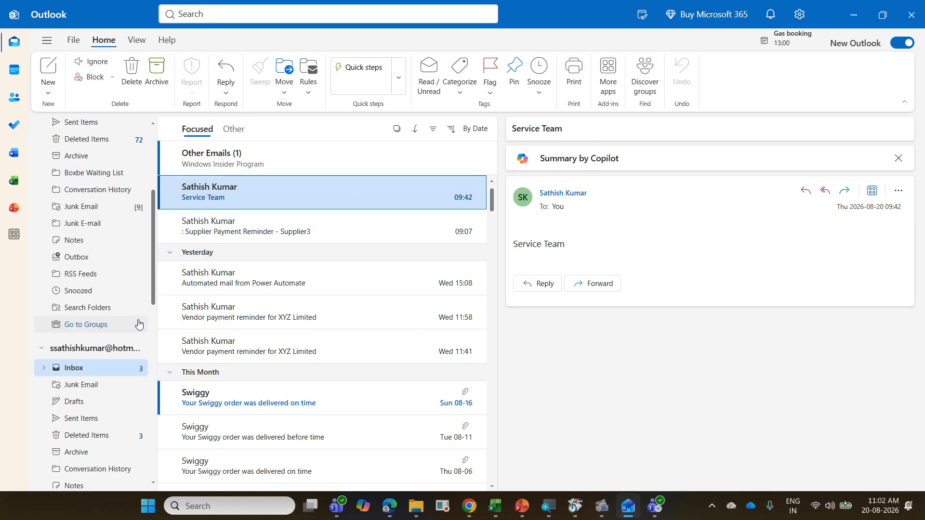
pyautogui.scroll(2, 126, 328)
pyautogui.scroll(2, 126, 328)
pyautogui.scroll(-6, 127, 328)
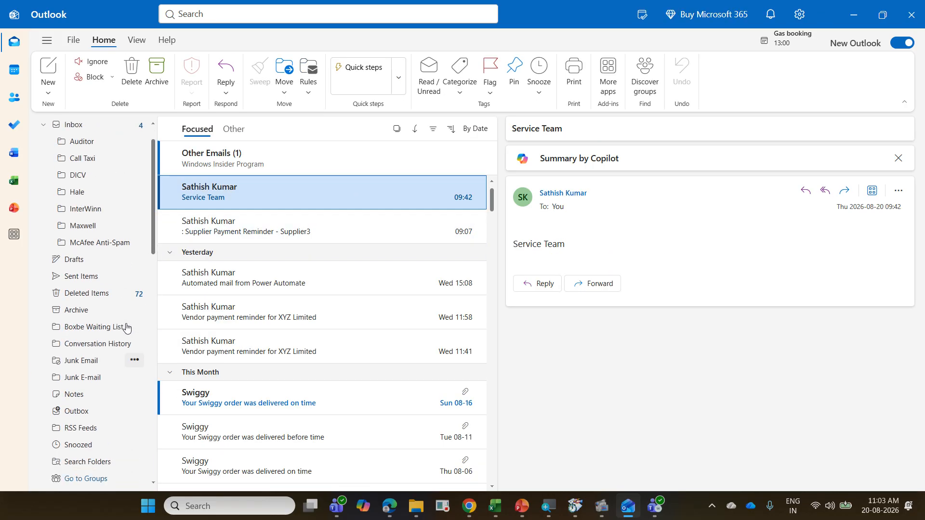
pyautogui.click(107, 281)
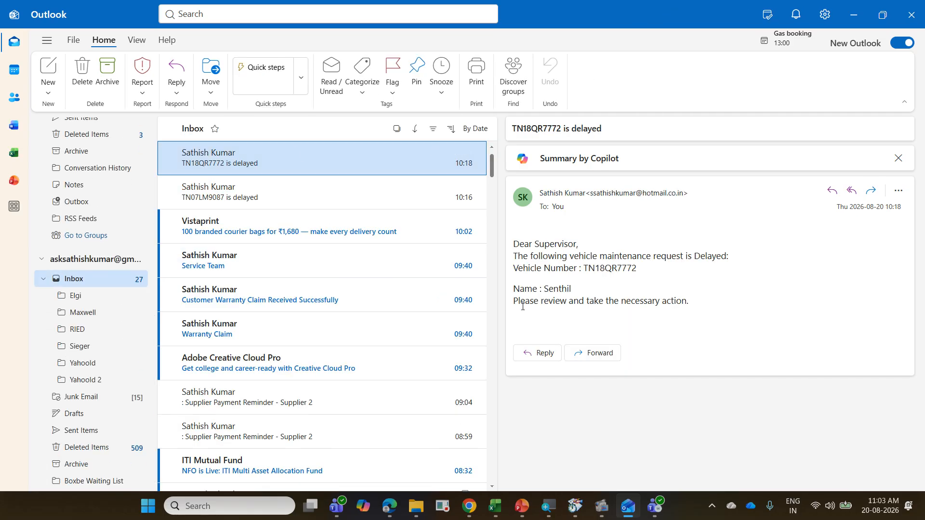
# Step: Delete the Vistaprint courier bags email and open the "Production Variance Alert – Assembly Line 4" email
pyautogui.click(279, 237)
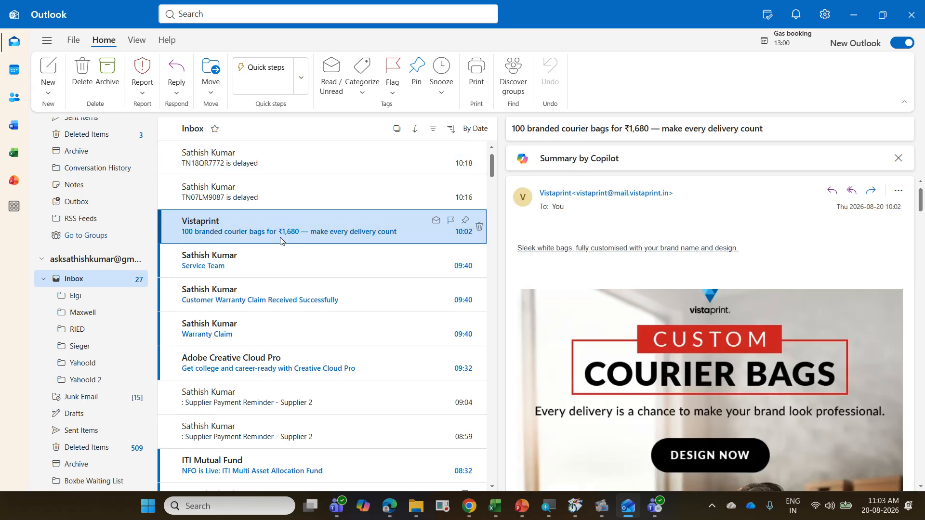
pyautogui.press('Delete')
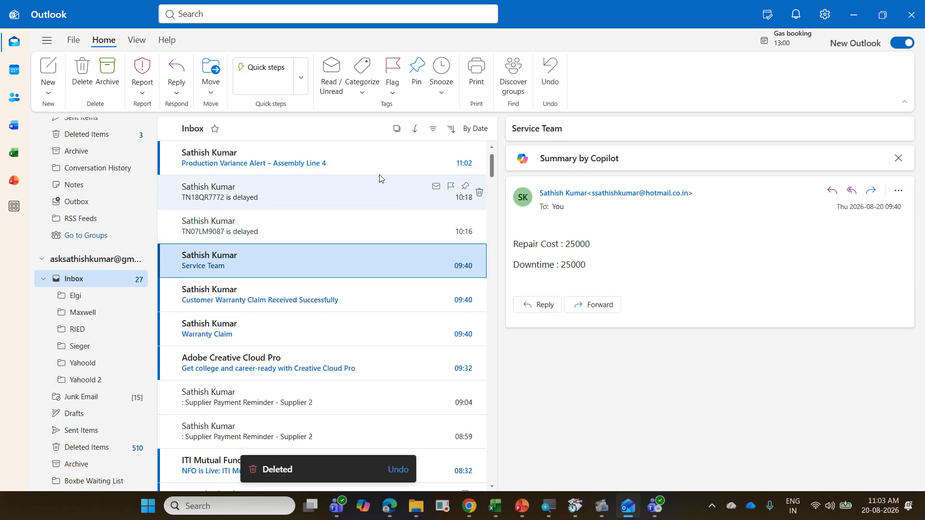
pyautogui.click(331, 173)
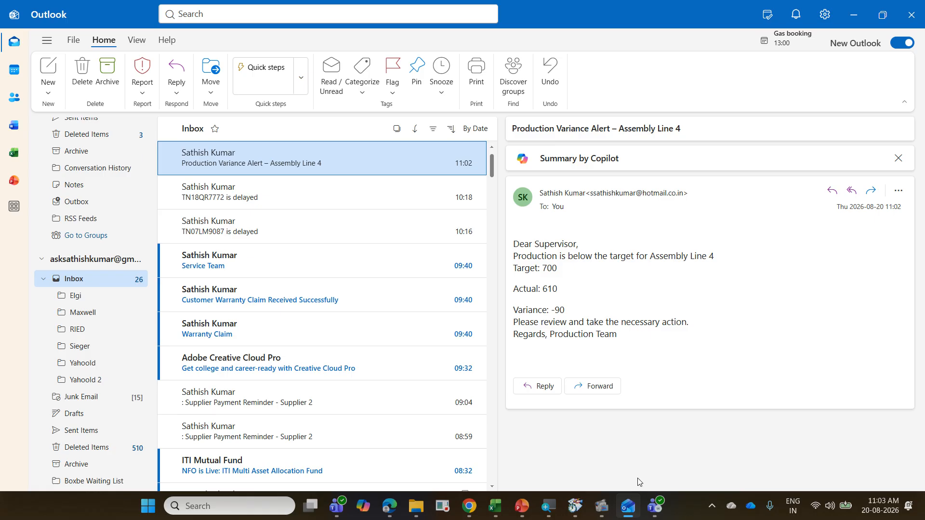
# Step: Switch back to Power Automate, return the 12 POM flow to editing and review the Condition's expression
pyautogui.click(393, 509)
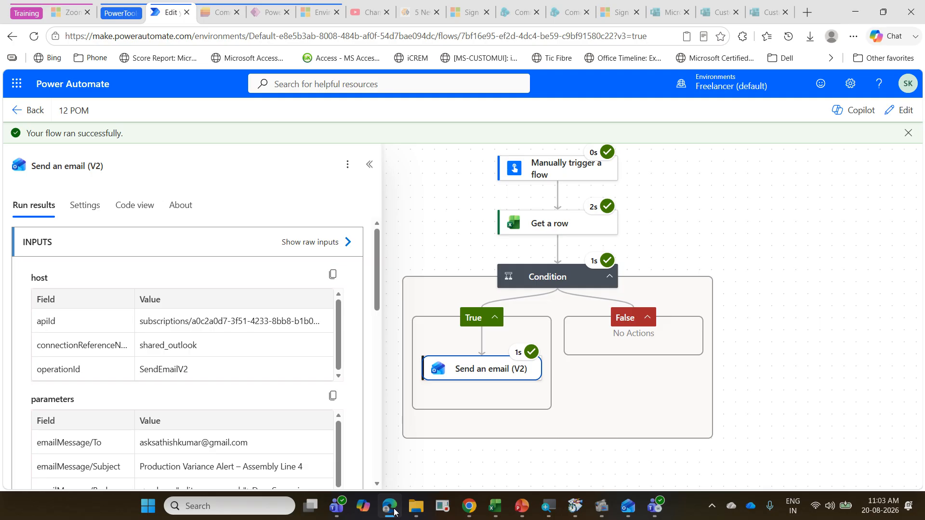
pyautogui.click(902, 113)
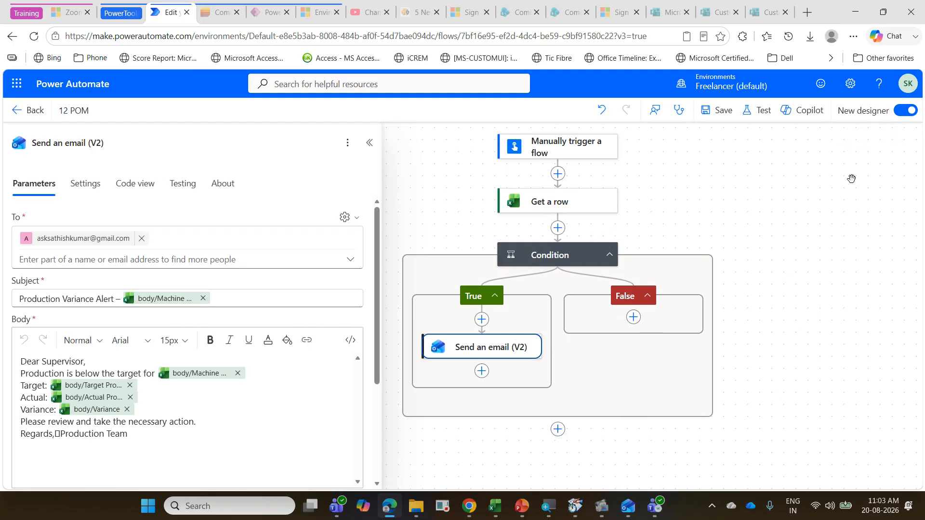
pyautogui.click(567, 265)
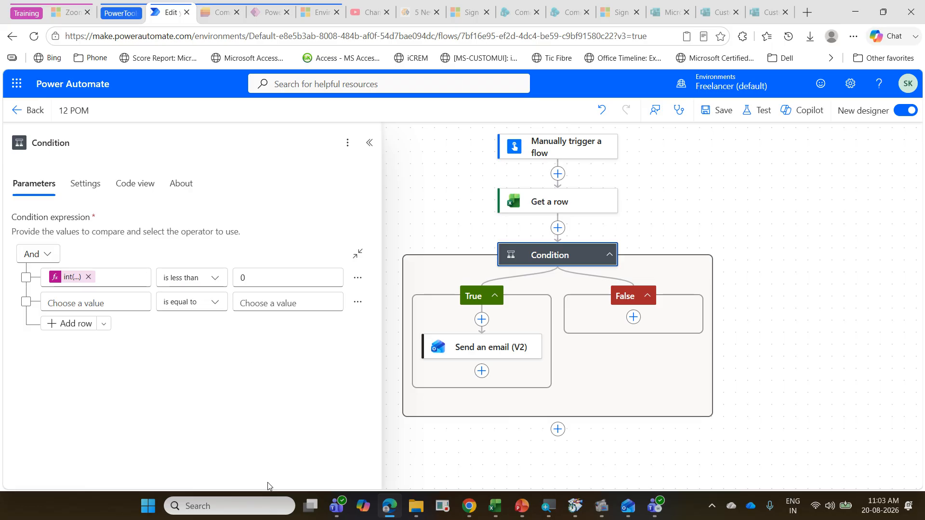
# Step: Switch to PowerPoint and read the Facility Maintenance Alert exercise following the Production Variance Alert slide in the slide show
pyautogui.click(522, 509)
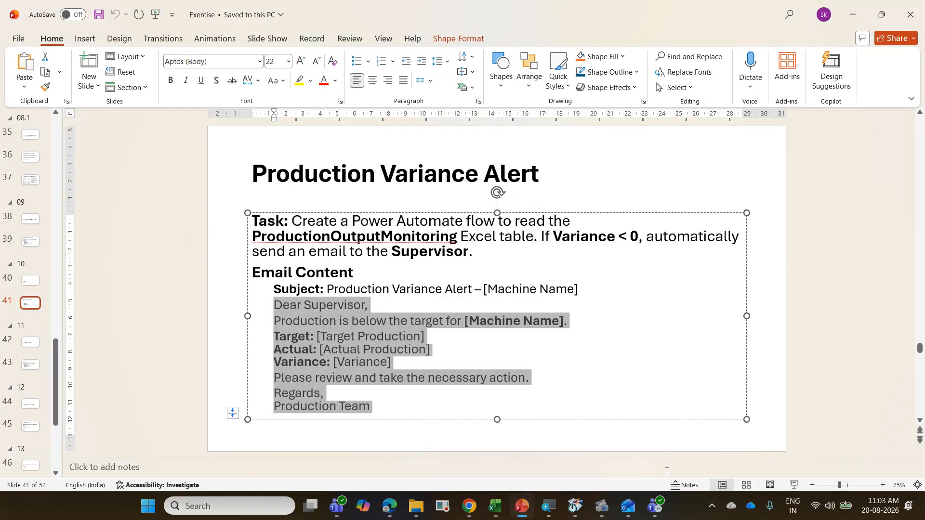
pyautogui.click(794, 485)
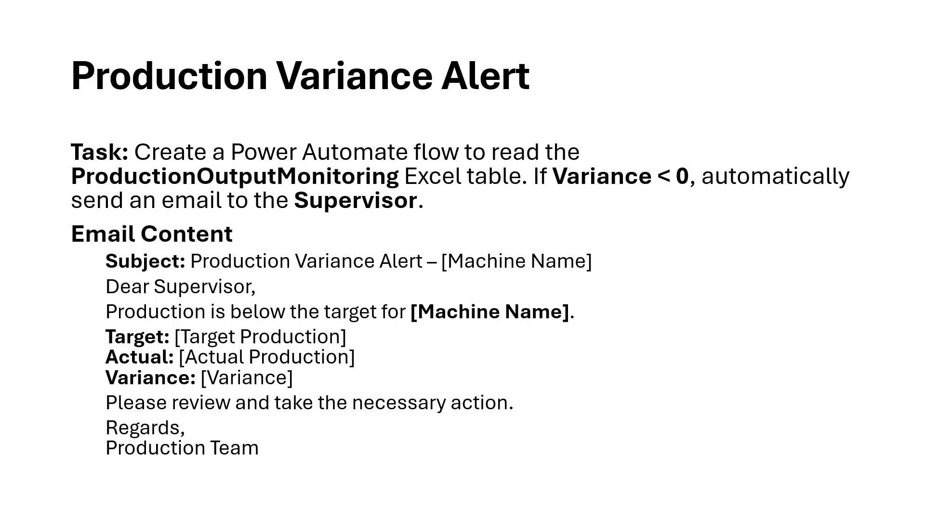
pyautogui.press('Right')
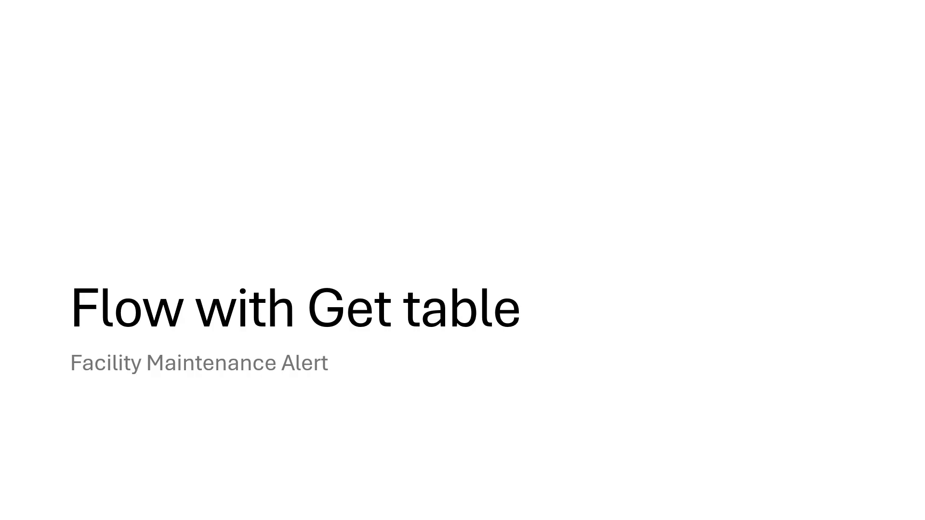
pyautogui.press('Right')
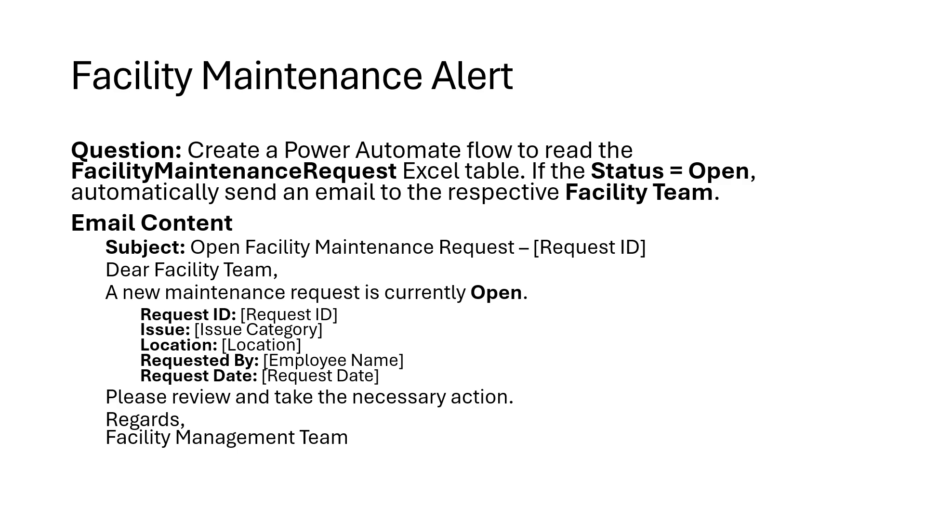
pyautogui.press('Escape')
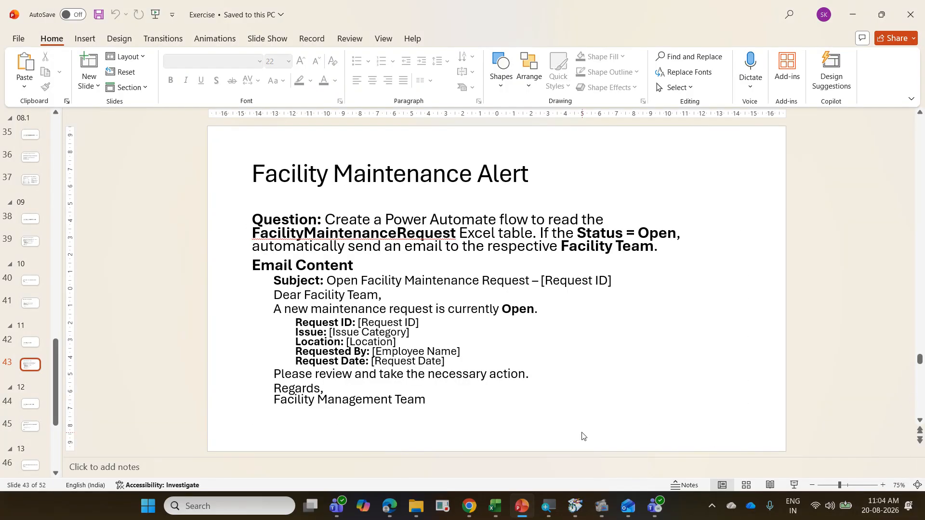
# Step: Switch to Excel, open the PowerAutomateExerciseAug2026 workbook and show the FacilityMaintenanceRequest sheet
pyautogui.click(495, 506)
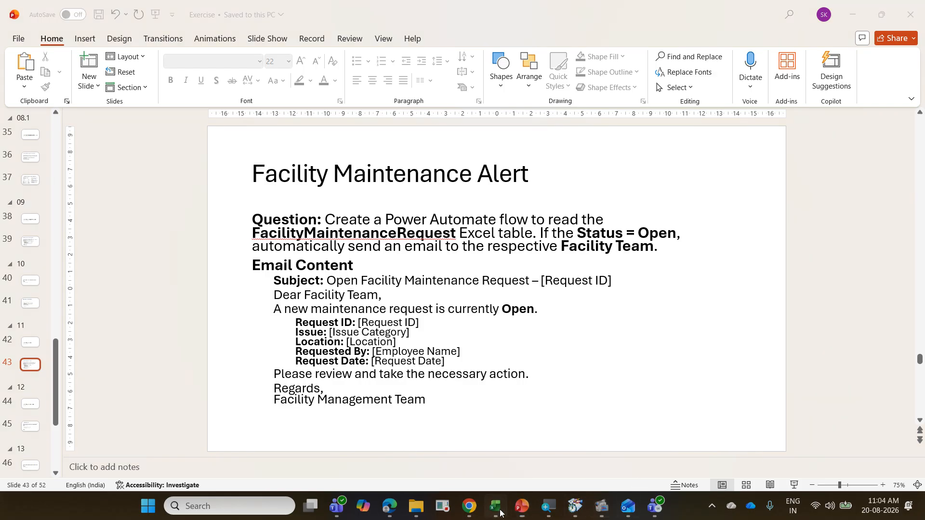
pyautogui.click(20, 43)
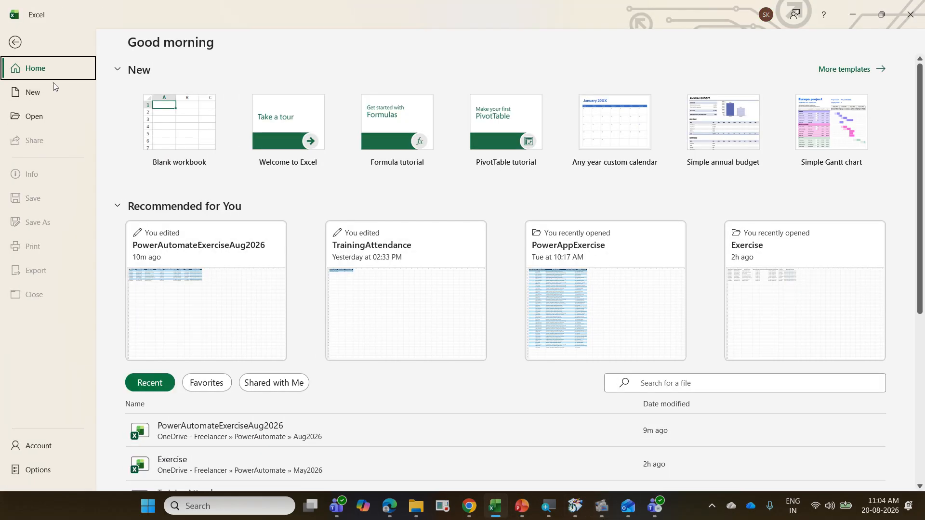
pyautogui.click(223, 430)
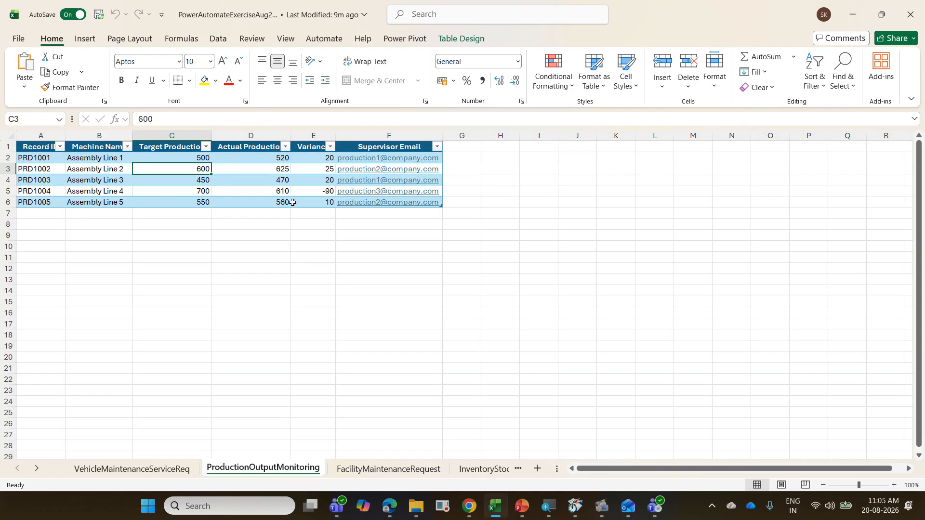
pyautogui.click(376, 469)
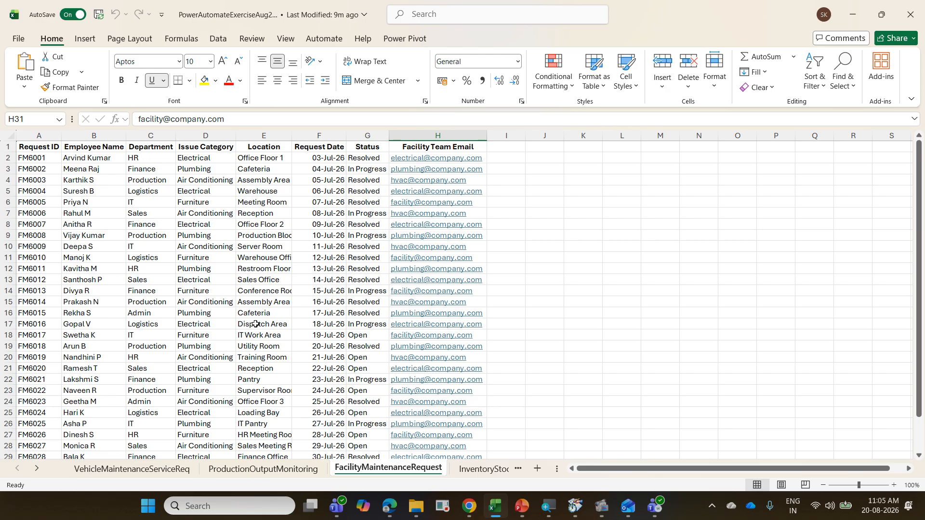
# Step: Look through the maintenance request rows and briefly mark the Facility Team Email column with on-screen ink
pyautogui.scroll(-6, 112, 269)
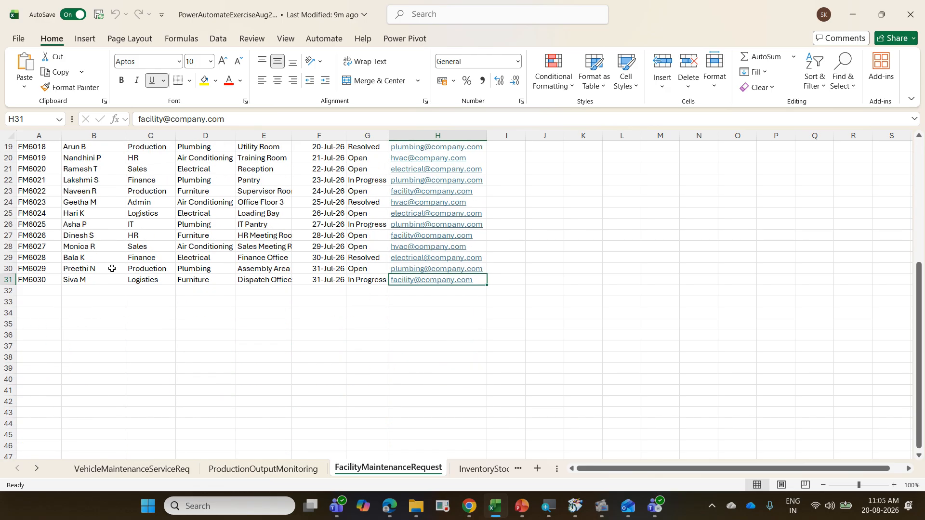
pyautogui.scroll(6, 112, 268)
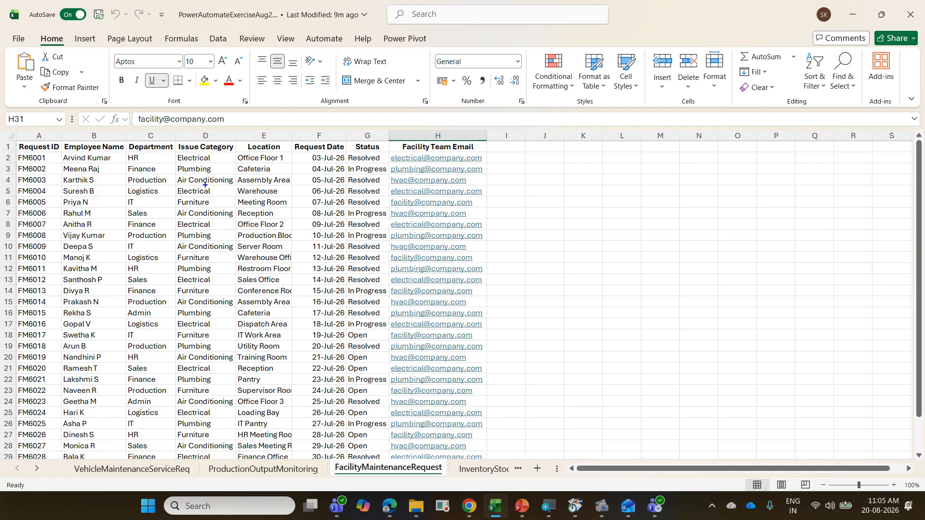
pyautogui.moveTo(490, 148); pyautogui.dragTo(469, 465)
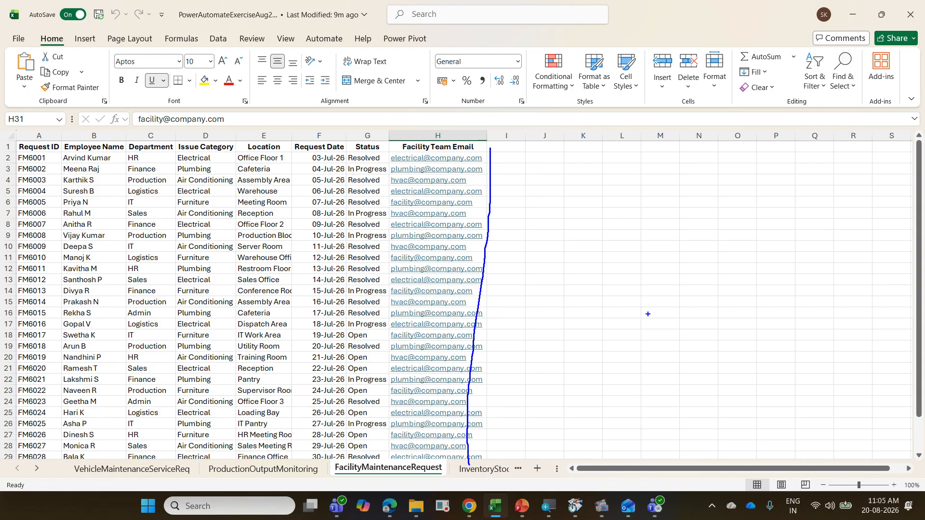
pyautogui.press('Escape')
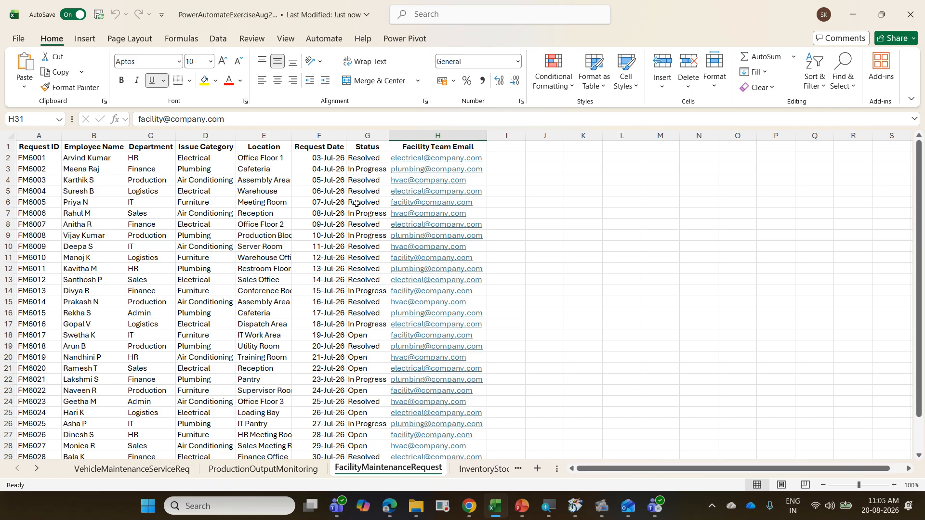
# Step: Mark the requests with Status Open and their Facility Team Email addresses with on-screen ink, and clear the ink
pyautogui.scroll(-2, 361, 322)
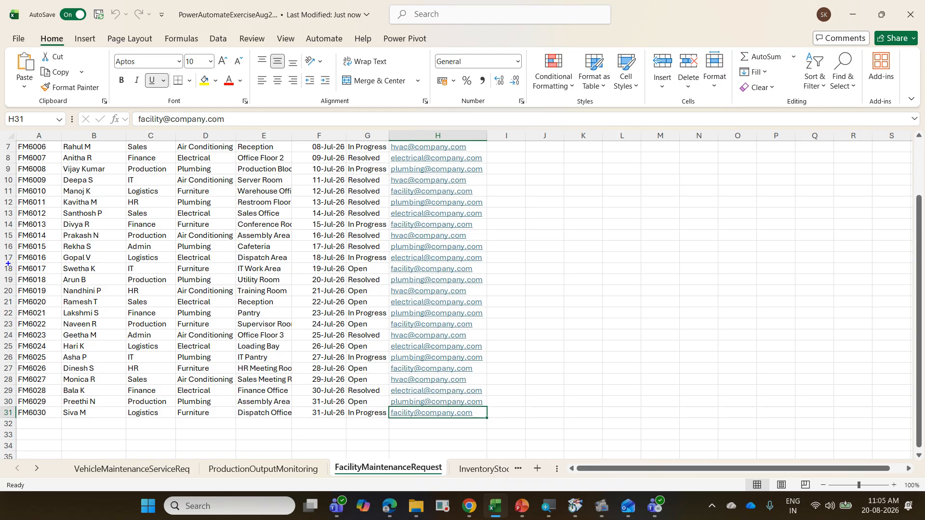
pyautogui.moveTo(8, 264)
pyautogui.mouseDown()
pyautogui.moveTo(289, 270)
pyautogui.moveTo(375, 285)
pyautogui.moveTo(384, 274)
pyautogui.mouseUp()
pyautogui.moveTo(372, 304); pyautogui.dragTo(384, 287)
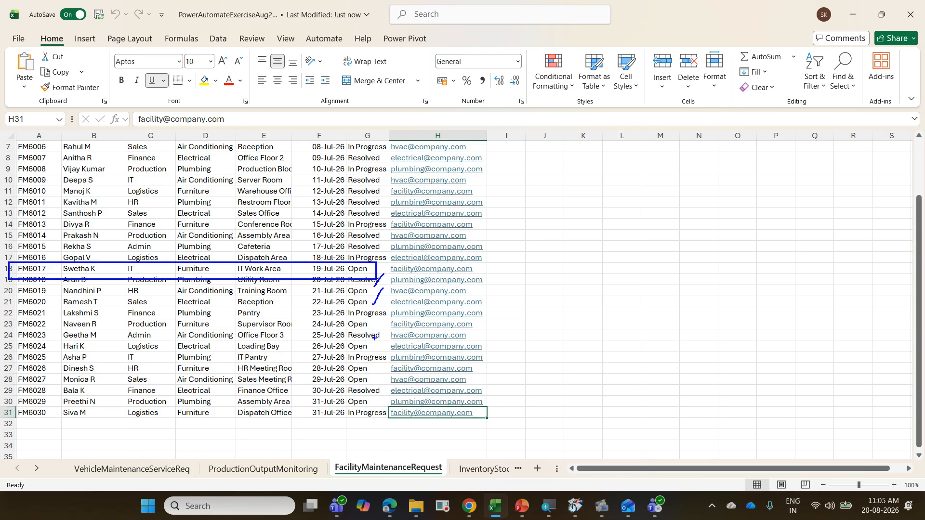
pyautogui.moveTo(381, 327); pyautogui.dragTo(386, 317)
pyautogui.moveTo(374, 373); pyautogui.dragTo(375, 368)
pyautogui.moveTo(372, 406); pyautogui.dragTo(379, 394)
pyautogui.moveTo(396, 277)
pyautogui.mouseDown()
pyautogui.moveTo(485, 266)
pyautogui.moveTo(408, 254)
pyautogui.moveTo(385, 281)
pyautogui.mouseUp()
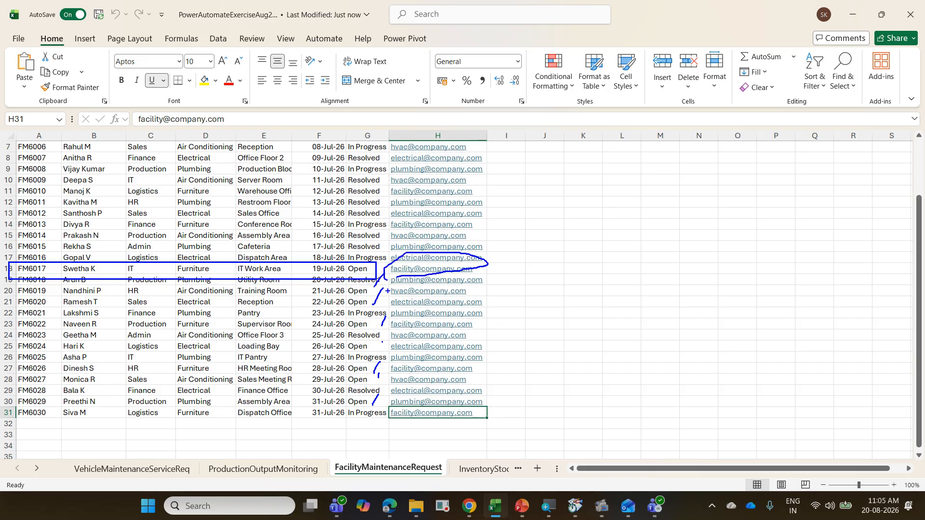
pyautogui.moveTo(392, 316)
pyautogui.mouseDown()
pyautogui.moveTo(498, 311)
pyautogui.moveTo(443, 292)
pyautogui.moveTo(401, 302)
pyautogui.mouseUp()
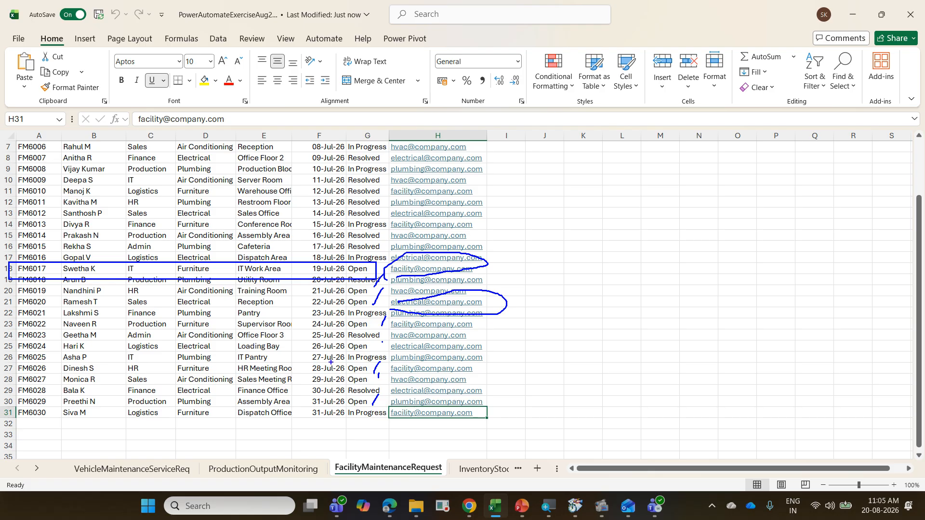
pyautogui.moveTo(396, 331)
pyautogui.mouseDown()
pyautogui.moveTo(458, 336)
pyautogui.moveTo(477, 316)
pyautogui.moveTo(393, 323)
pyautogui.moveTo(398, 330)
pyautogui.mouseUp()
pyautogui.moveTo(392, 373)
pyautogui.mouseDown()
pyautogui.moveTo(425, 374)
pyautogui.moveTo(407, 349)
pyautogui.moveTo(390, 359)
pyautogui.mouseUp()
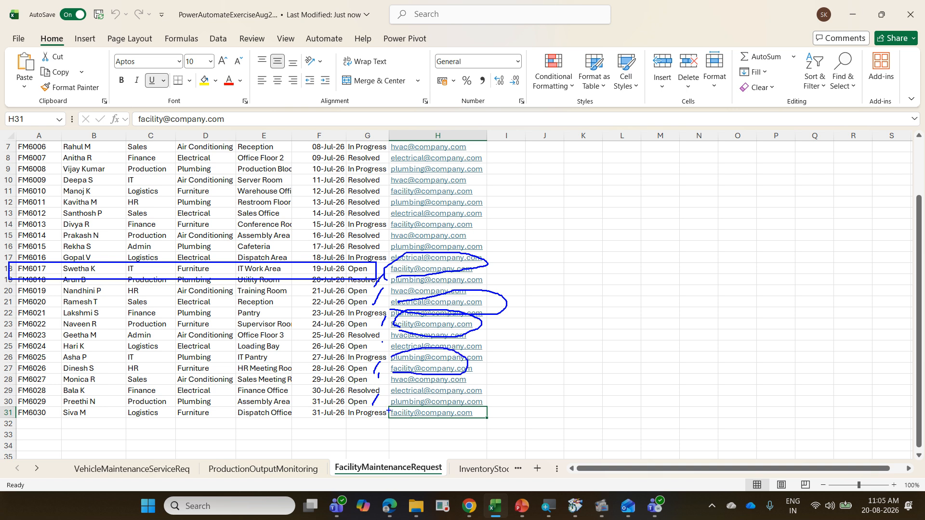
pyautogui.moveTo(388, 410)
pyautogui.mouseDown()
pyautogui.moveTo(478, 403)
pyautogui.moveTo(395, 397)
pyautogui.mouseUp()
pyautogui.moveTo(345, 276)
pyautogui.mouseDown()
pyautogui.moveTo(366, 262)
pyautogui.moveTo(332, 284)
pyautogui.moveTo(355, 284)
pyautogui.mouseUp()
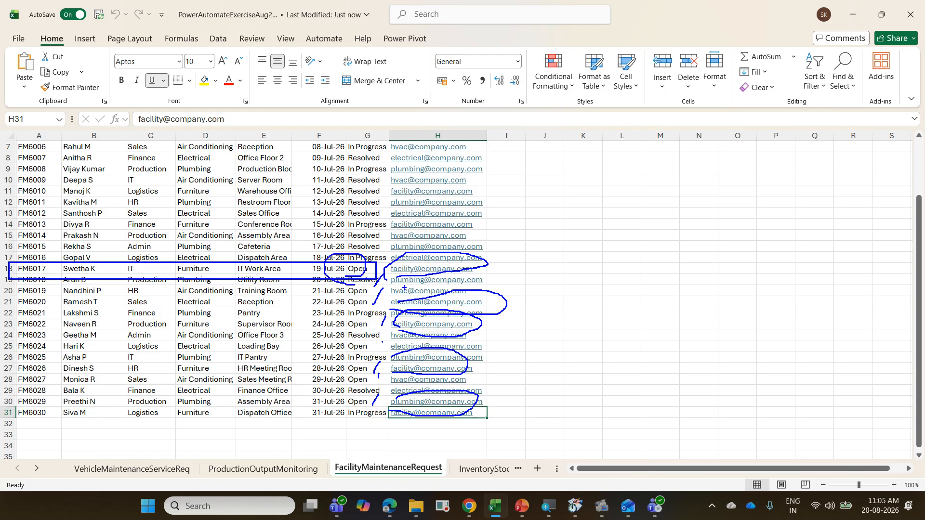
pyautogui.press('Escape')
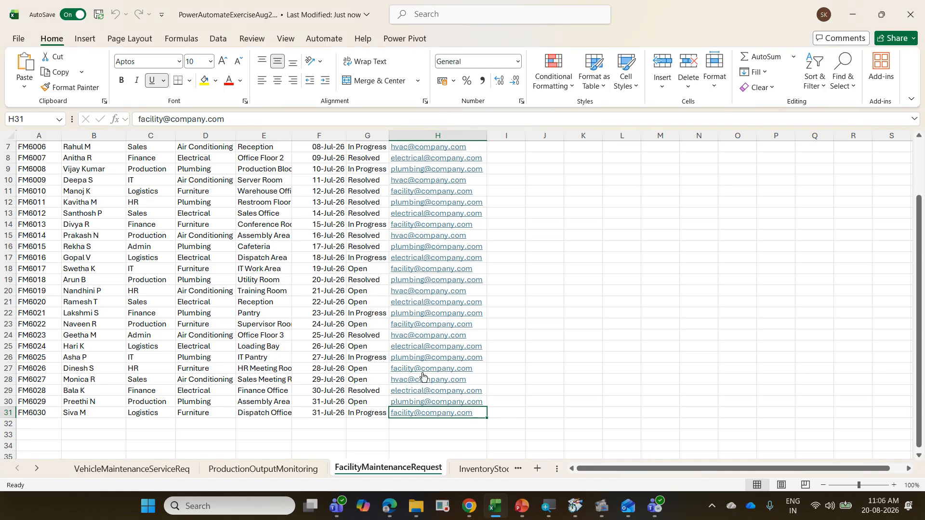
# Step: Review the Status and Facility Team Email columns across the whole maintenance request list
pyautogui.scroll(2, 422, 375)
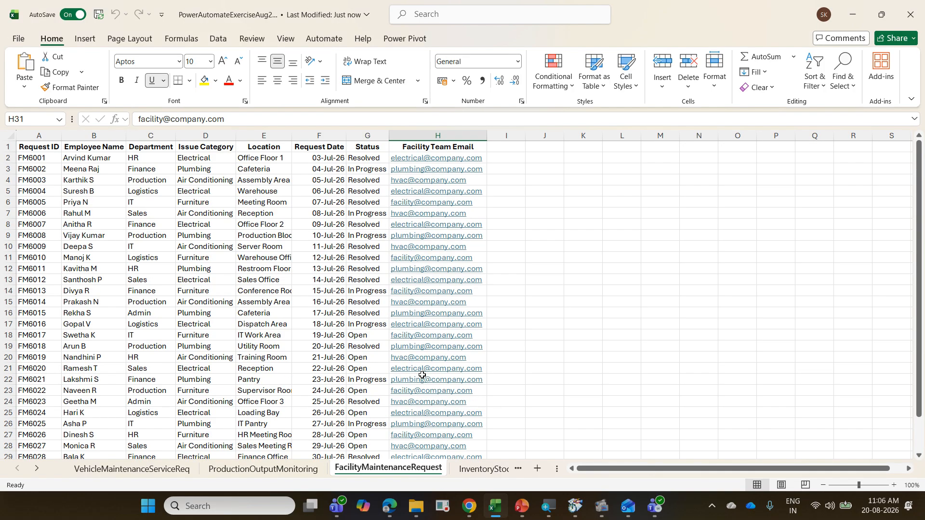
pyautogui.scroll(-5, 421, 345)
pyautogui.scroll(3, 419, 317)
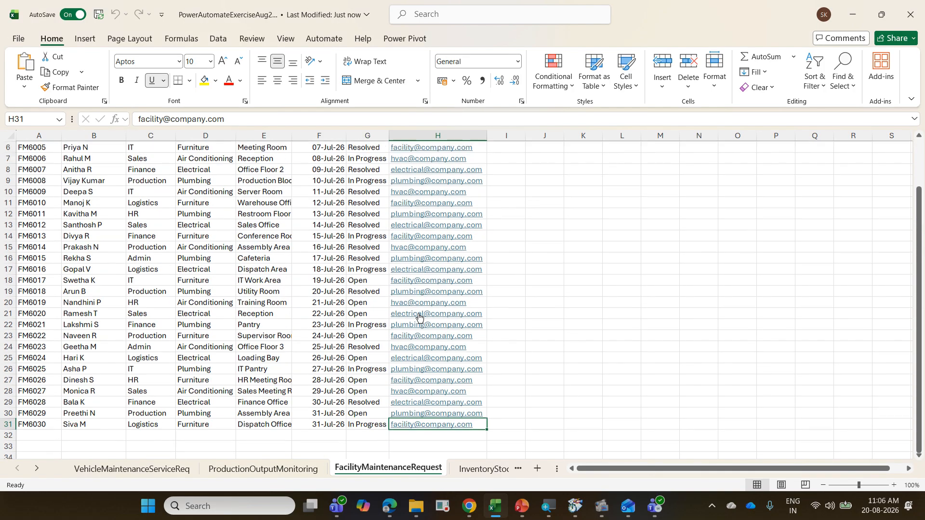
pyautogui.scroll(2, 419, 317)
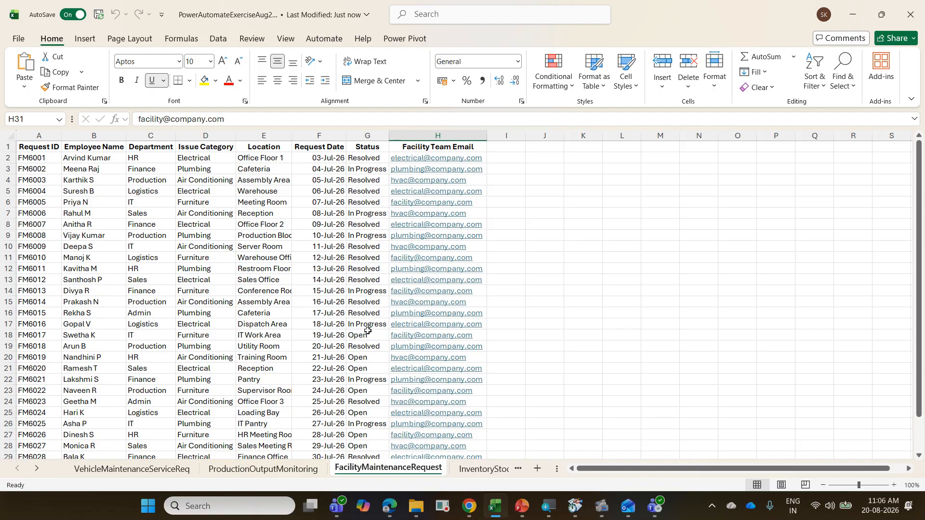
pyautogui.scroll(-3, 367, 330)
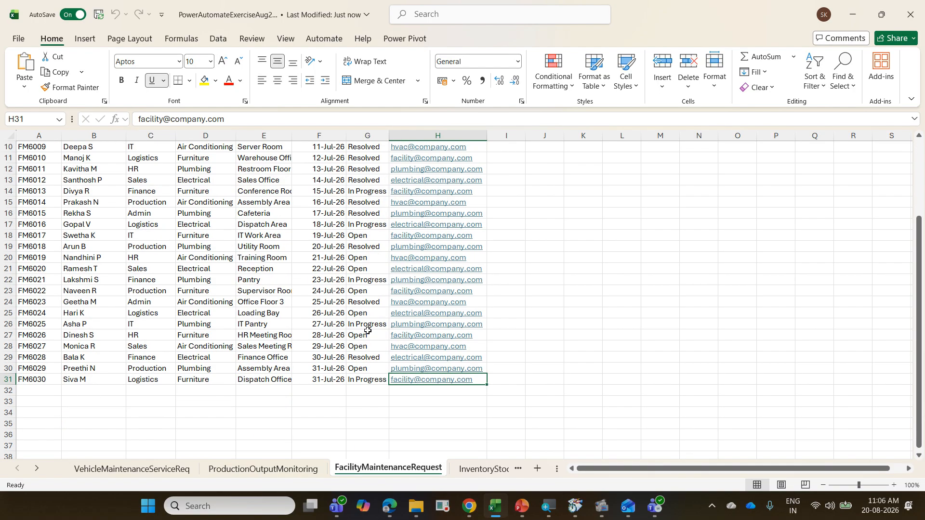
pyautogui.scroll(3, 368, 331)
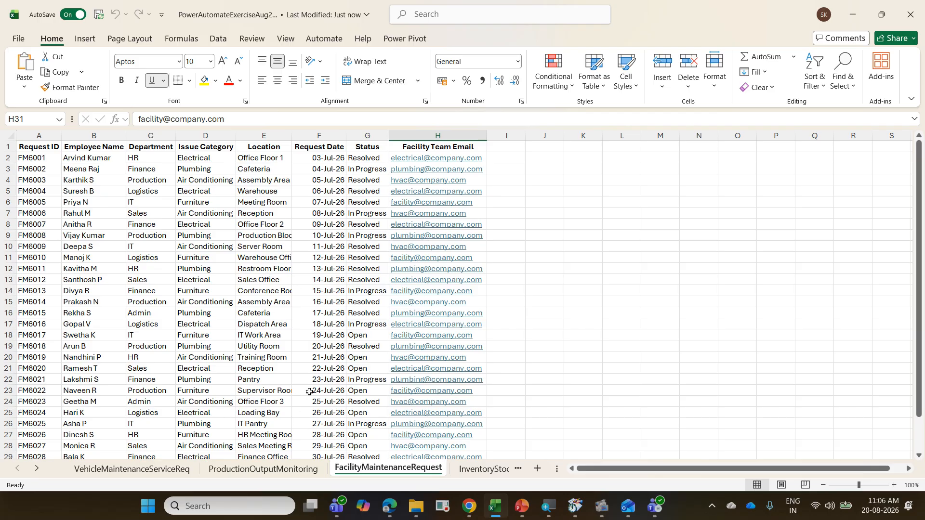
pyautogui.scroll(-1, 221, 325)
pyautogui.scroll(1, 221, 330)
# Step: Convert the maintenance request range A1:H31 into a table with headers
pyautogui.click(208, 222)
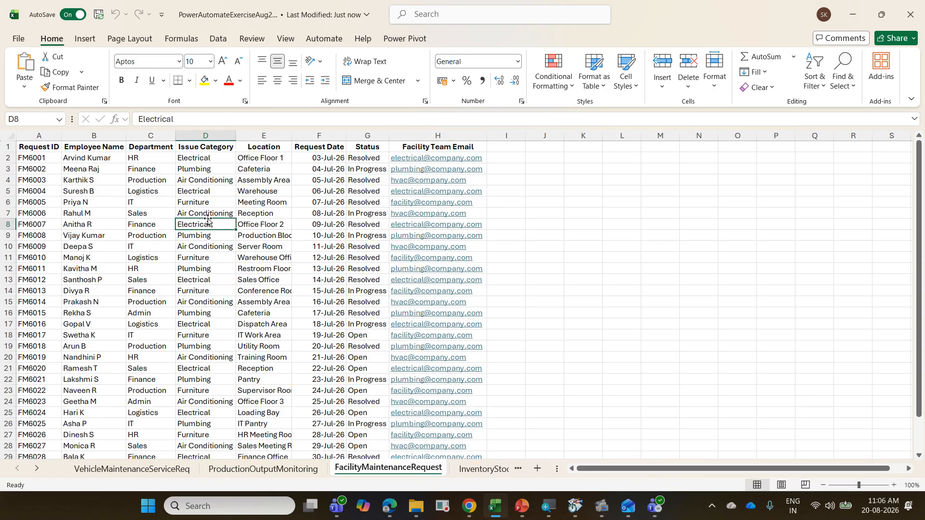
pyautogui.hotkey('ctrl', 't')
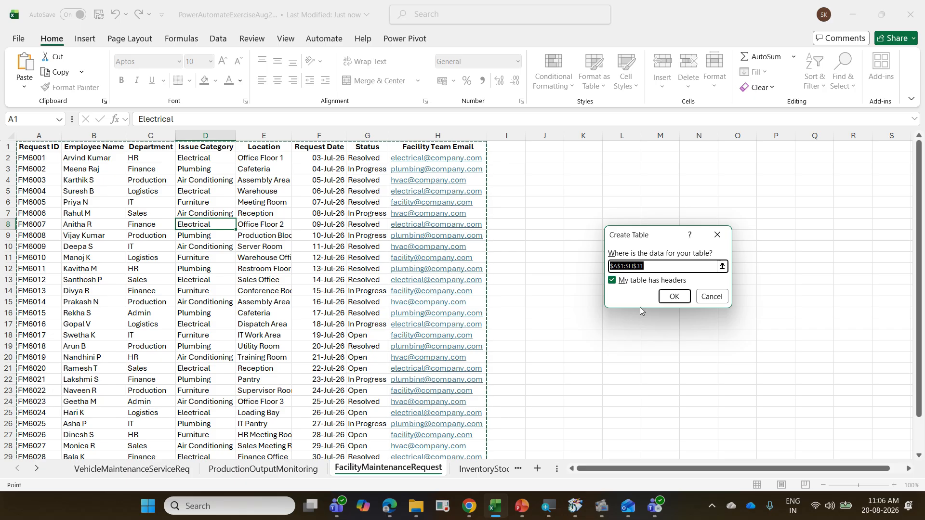
pyautogui.click(676, 296)
pyautogui.click(277, 281)
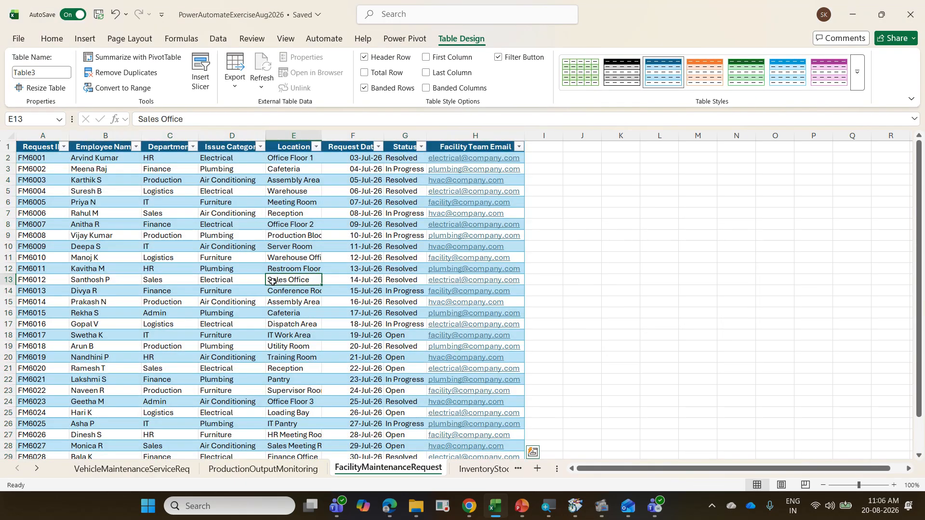
# Step: Name the maintenance request table tblFMR, close the workbook and minimise Excel
pyautogui.click(41, 73)
pyautogui.write('tbl')
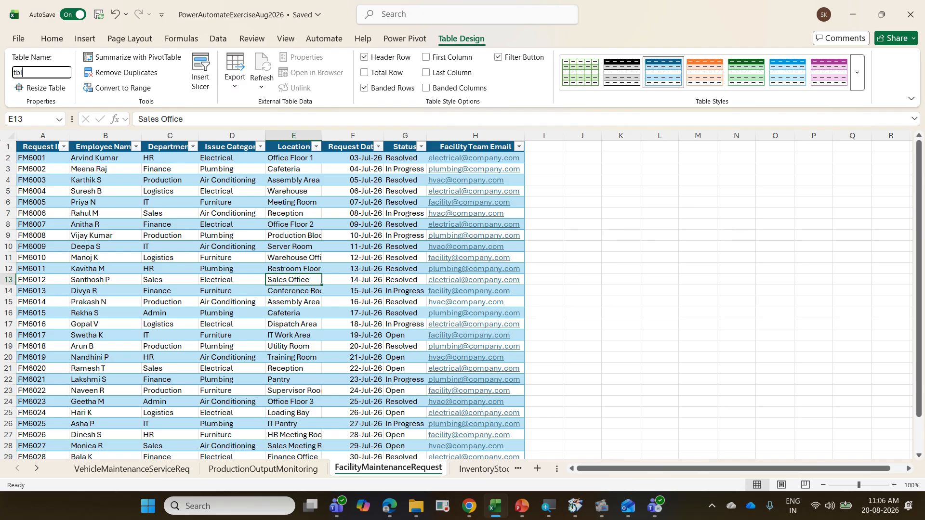
pyautogui.write('FMR')
pyautogui.press('Return')
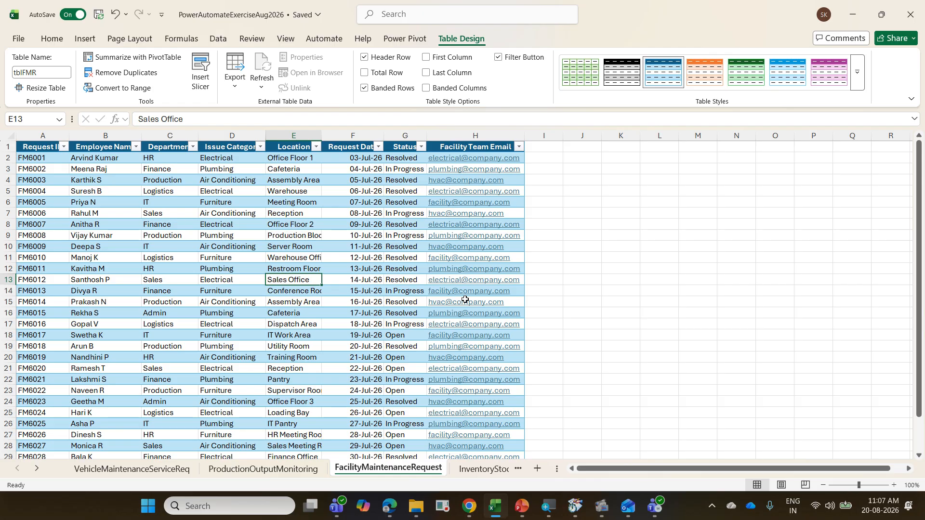
pyautogui.hotkey('ctrl', 'w')
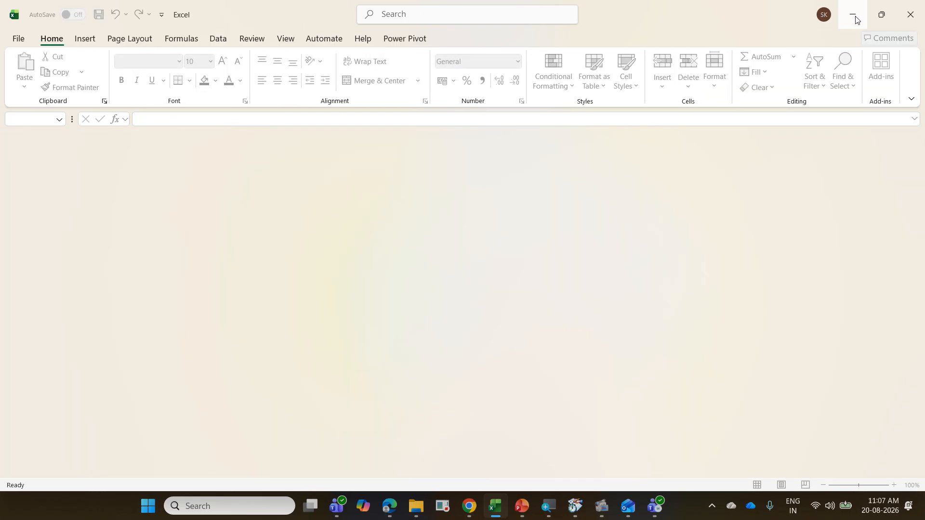
pyautogui.click(856, 19)
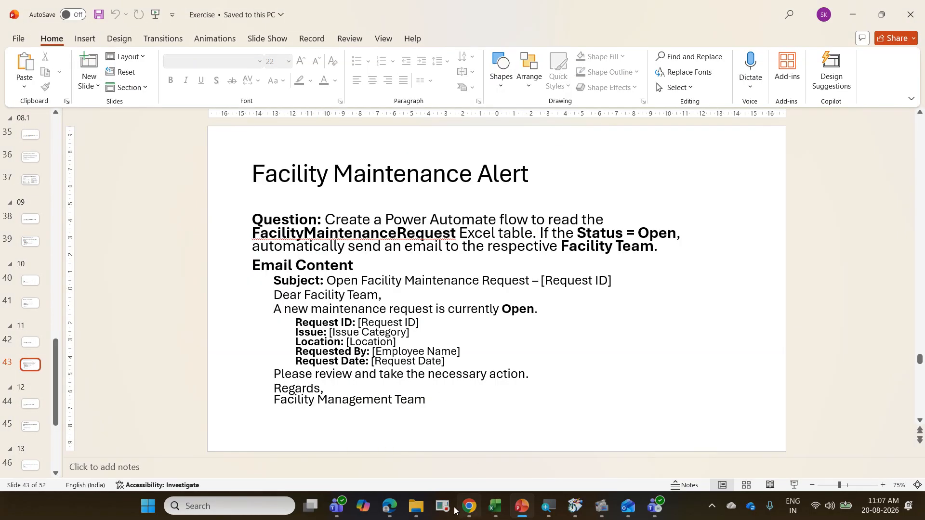
# Step: Switch to Power Automate in the browser, leave the 12 POM flow designer and dismiss the flow-ready message
pyautogui.click(344, 509)
pyautogui.click(344, 508)
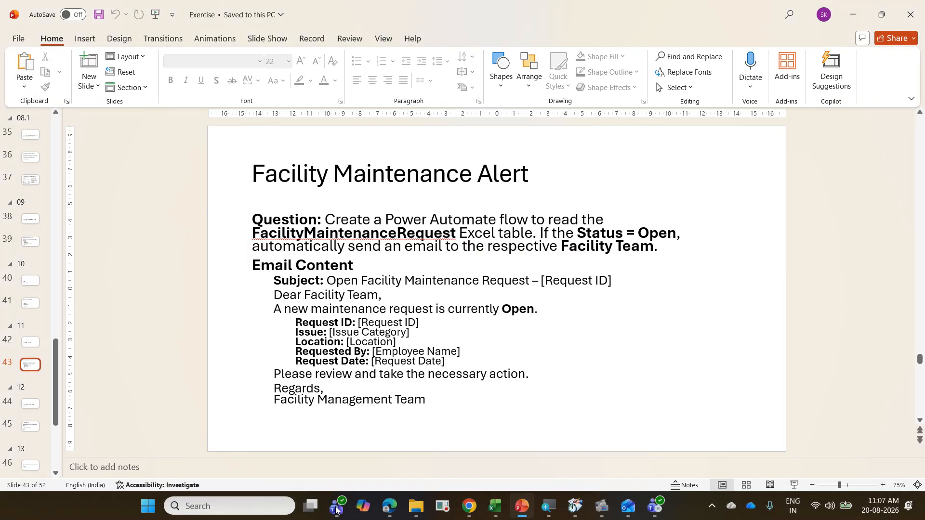
pyautogui.click(390, 506)
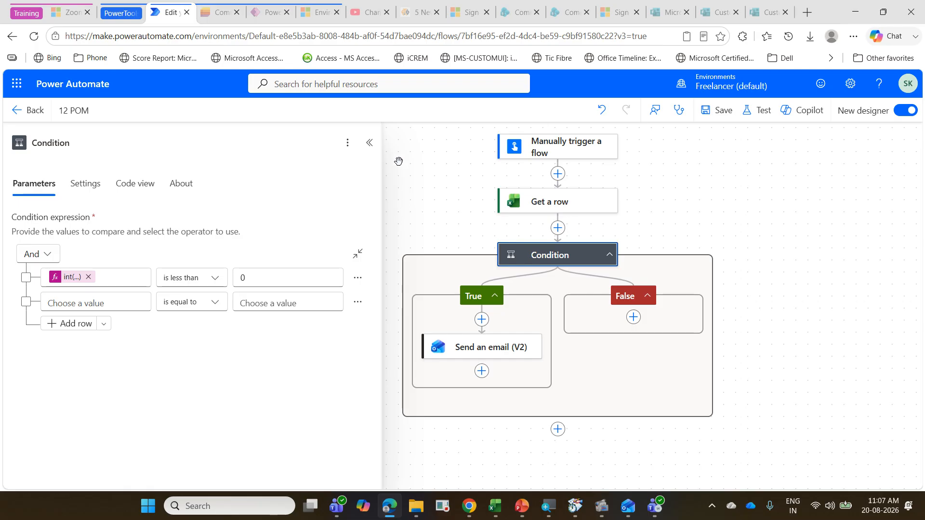
pyautogui.click(19, 112)
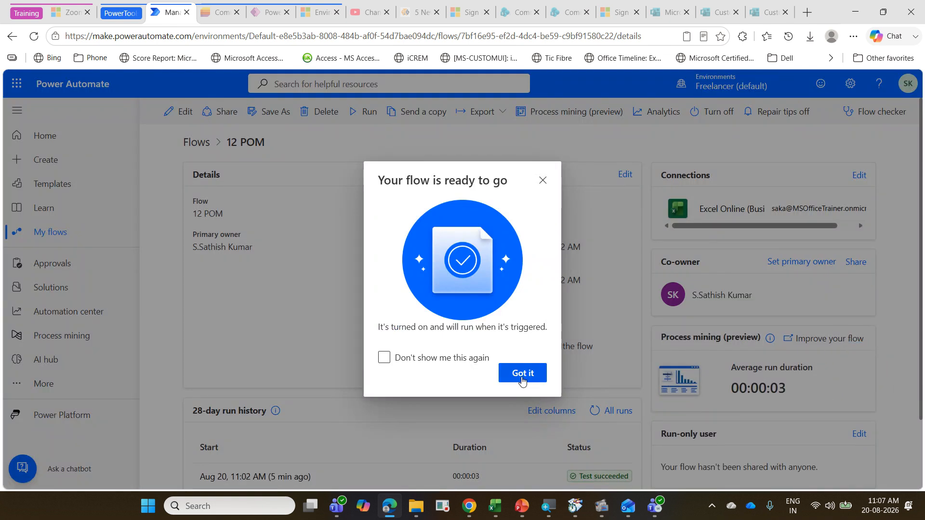
pyautogui.click(523, 374)
# Step: Create an instant cloud flow named 13 FMR with the Manually trigger a flow trigger
pyautogui.click(68, 170)
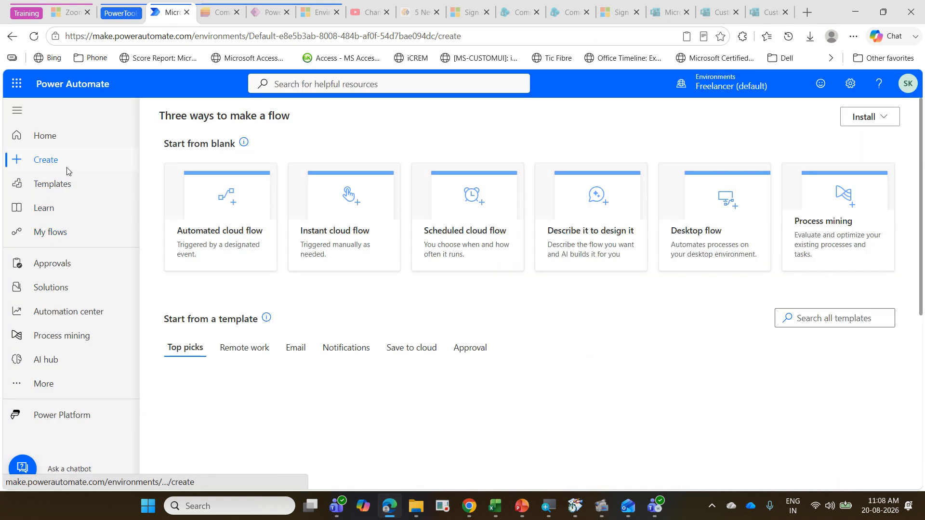
pyautogui.click(335, 232)
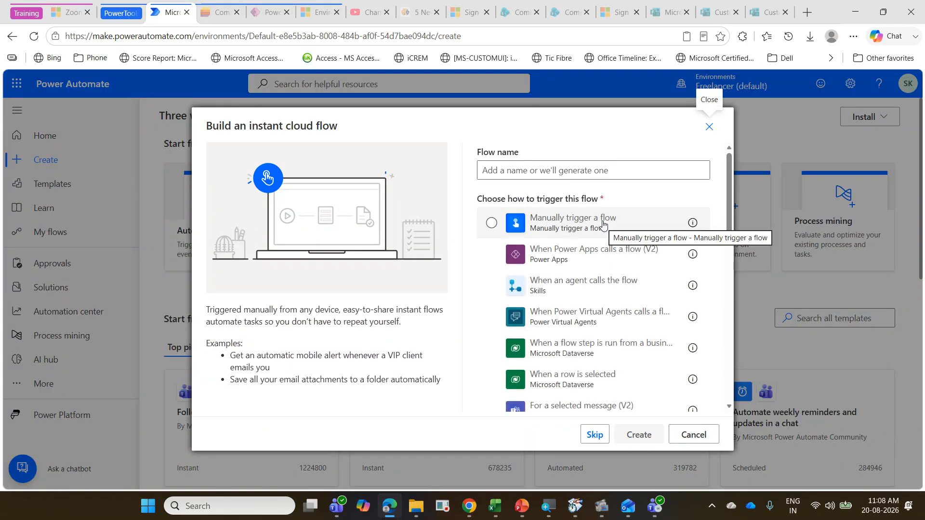
pyautogui.click(602, 224)
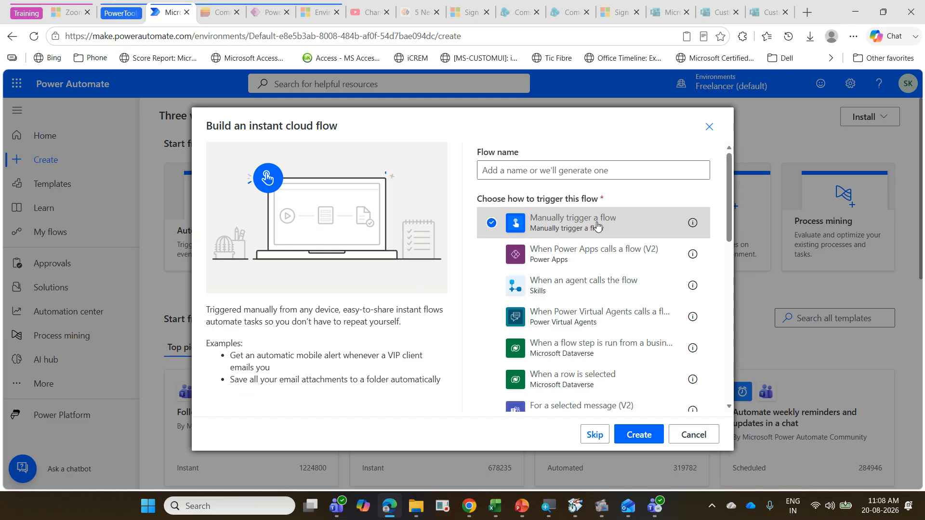
pyautogui.click(531, 173)
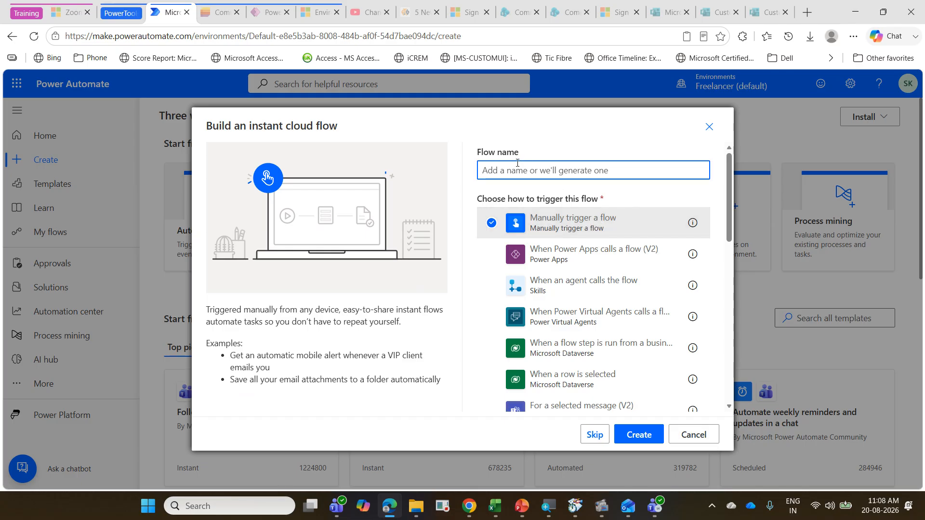
pyautogui.write('13')
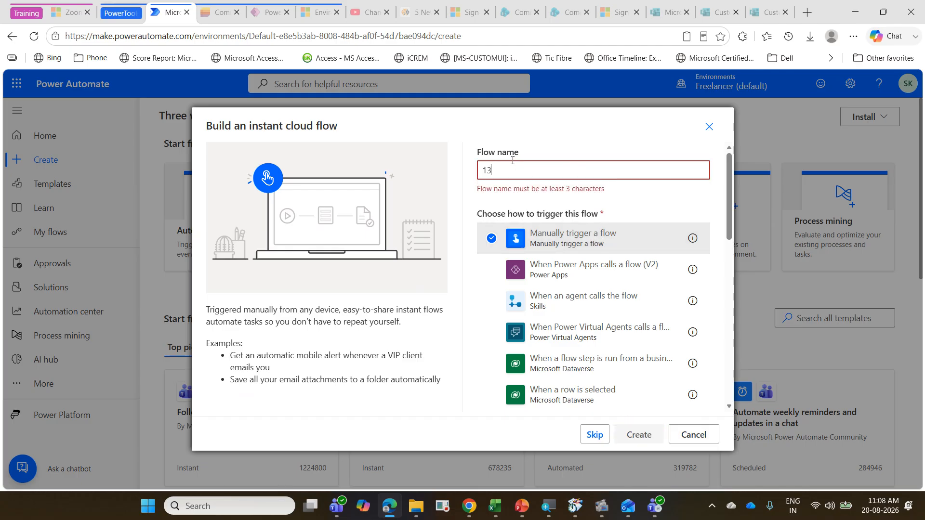
pyautogui.write('FMR')
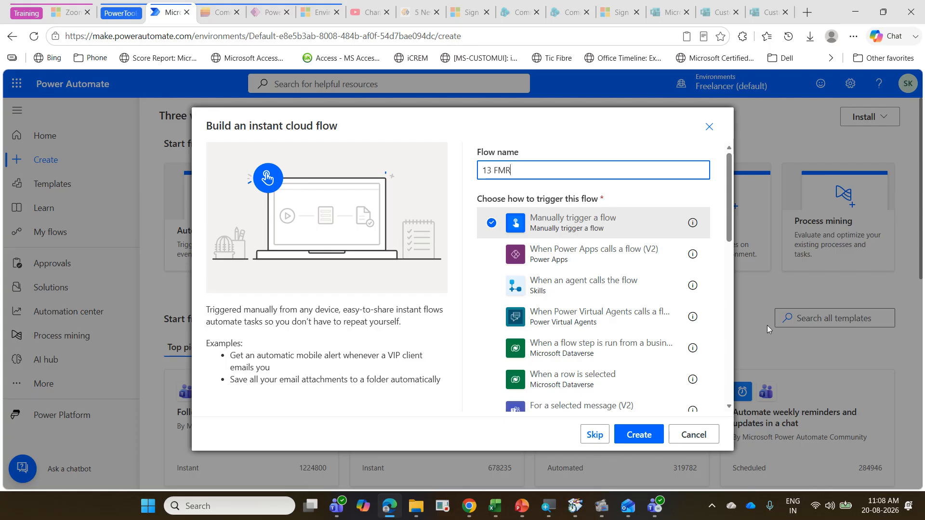
pyautogui.click(642, 440)
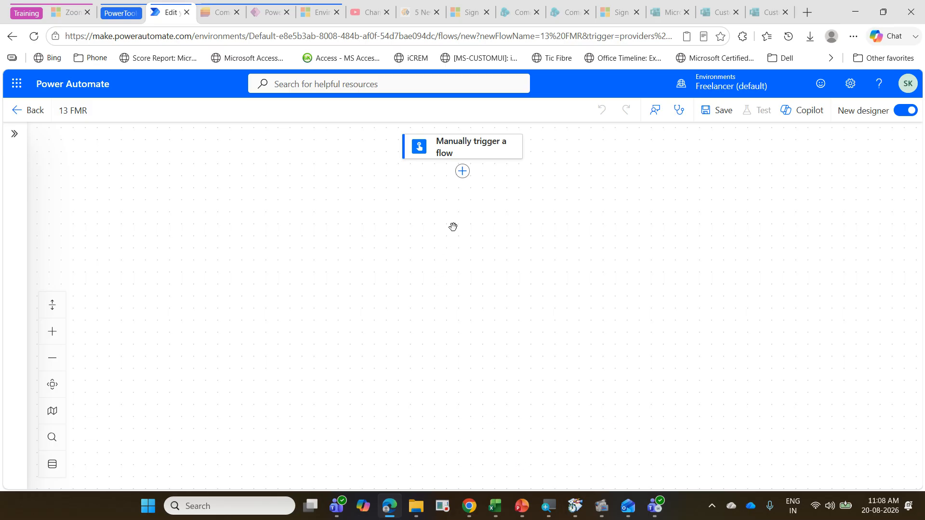
# Step: Add the Excel Online (Business) List rows present in a table action after the manual trigger
pyautogui.click(462, 171)
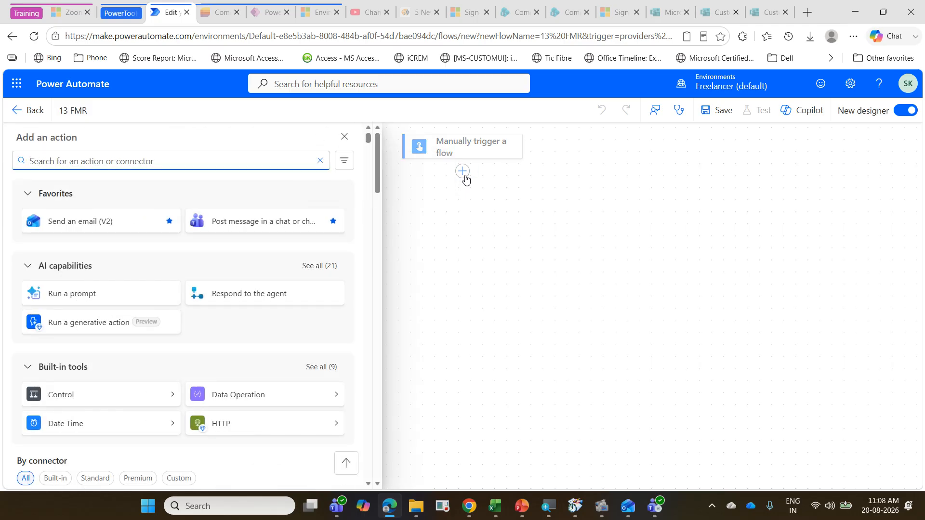
pyautogui.write('l')
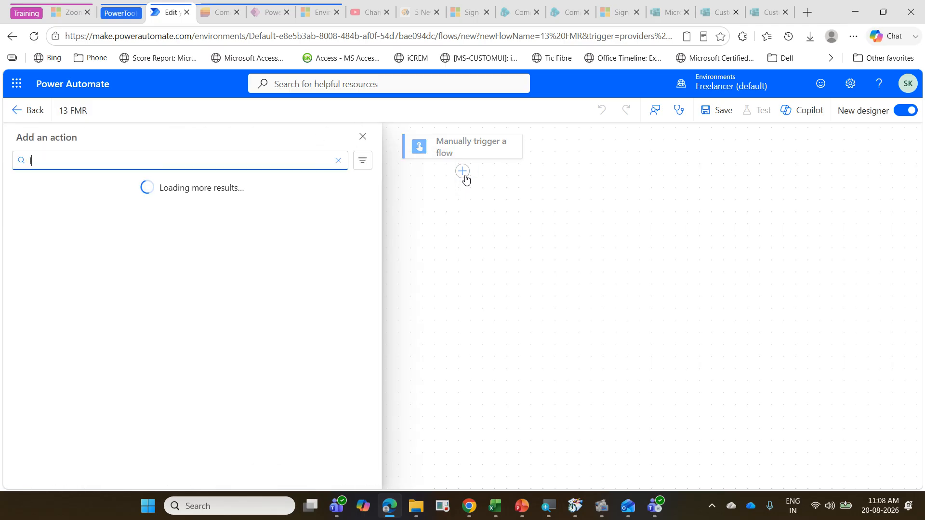
pyautogui.write('ist')
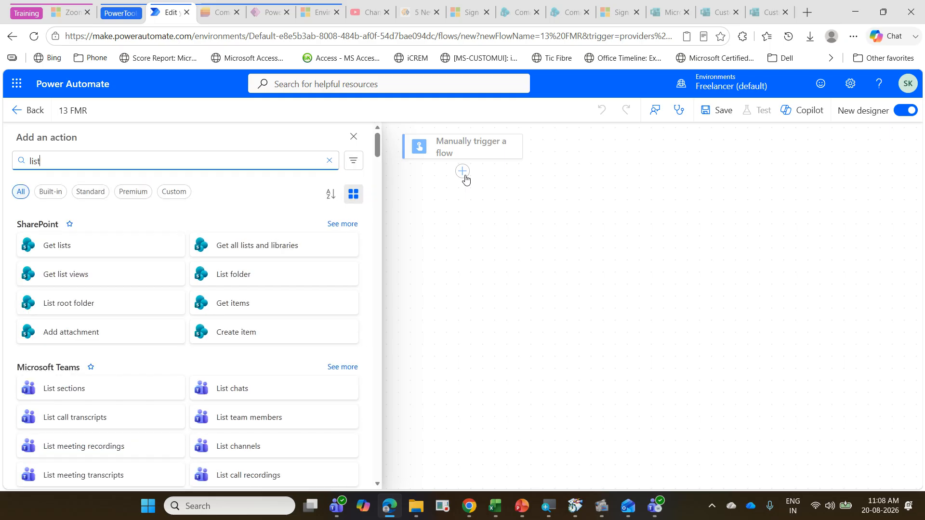
pyautogui.write(' rows')
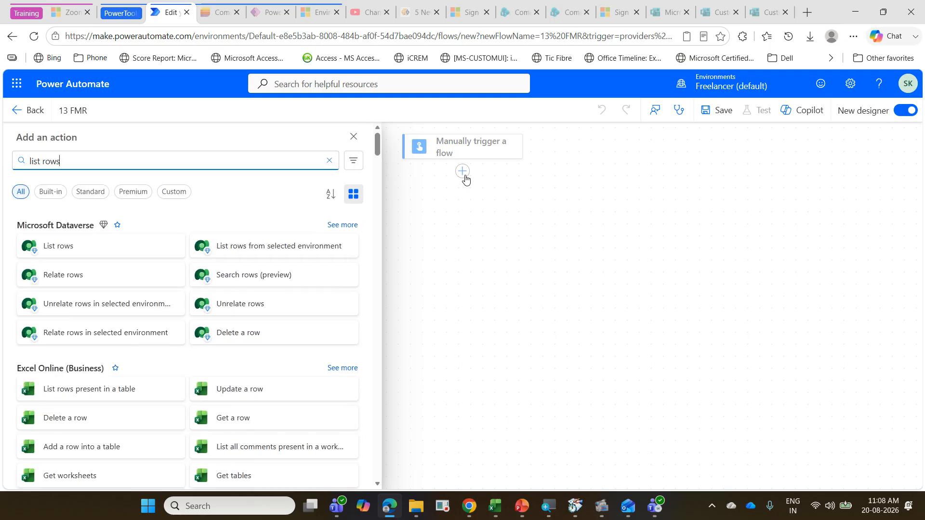
pyautogui.scroll(-1, 184, 368)
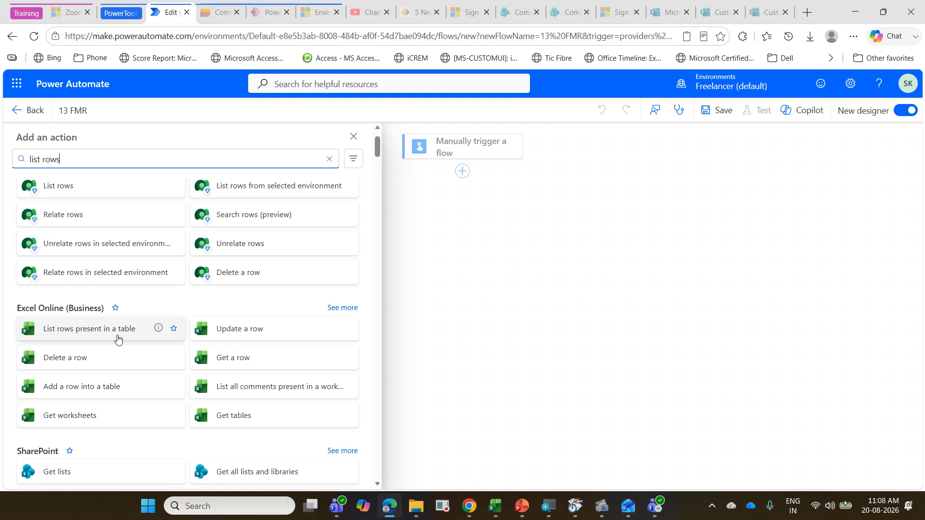
pyautogui.scroll(-3, 118, 338)
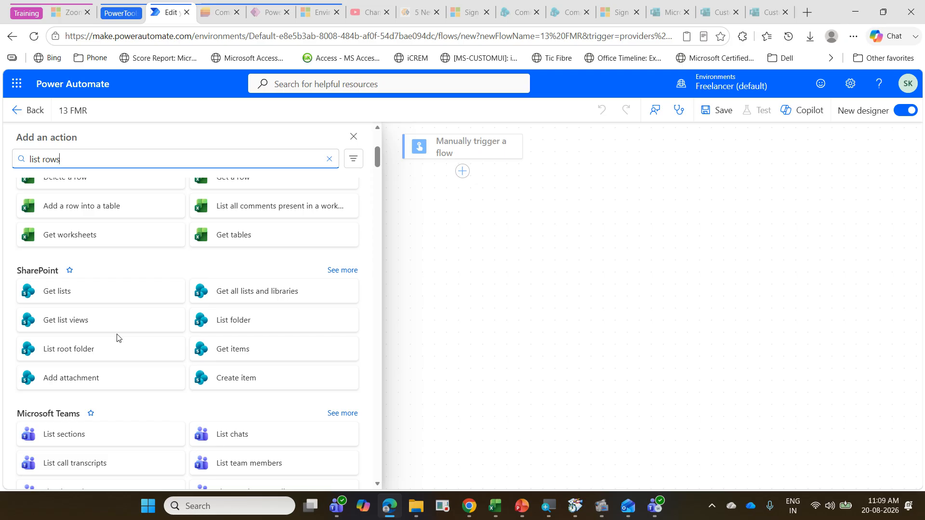
pyautogui.scroll(5, 117, 337)
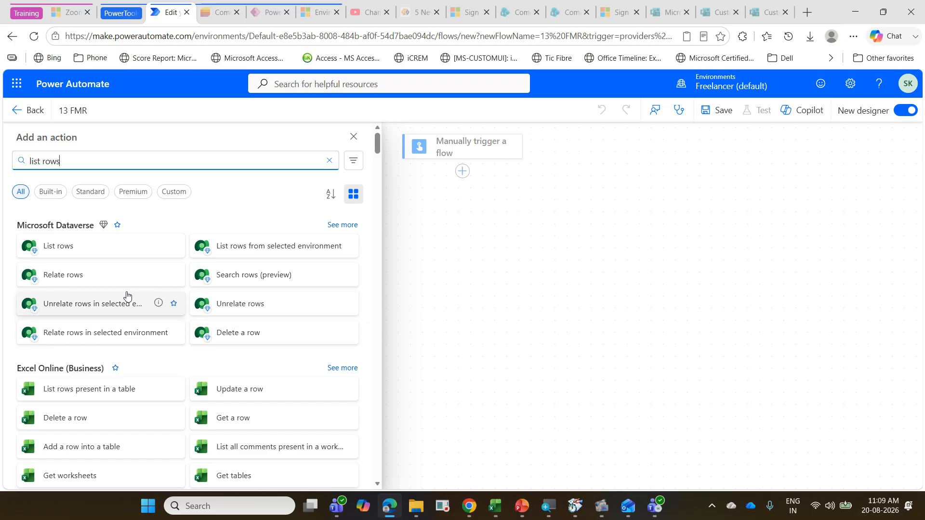
pyautogui.scroll(-2, 116, 311)
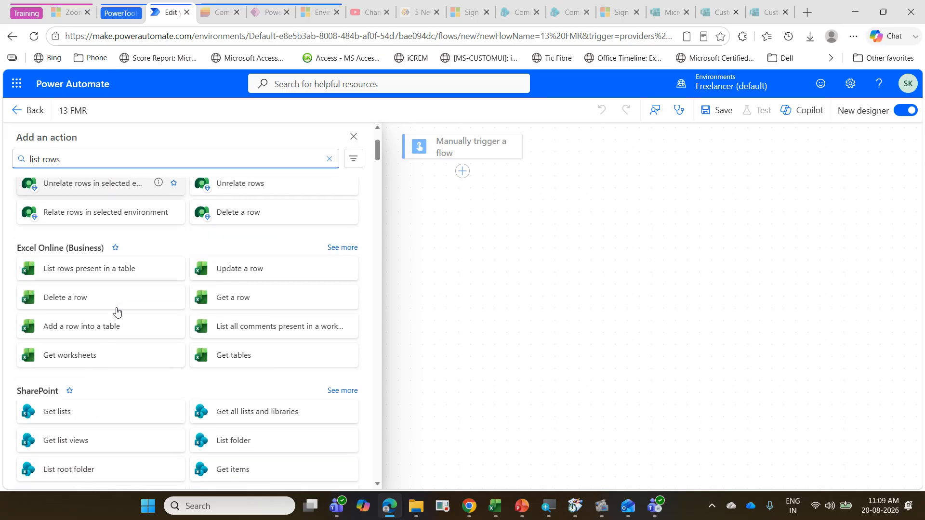
pyautogui.click(109, 274)
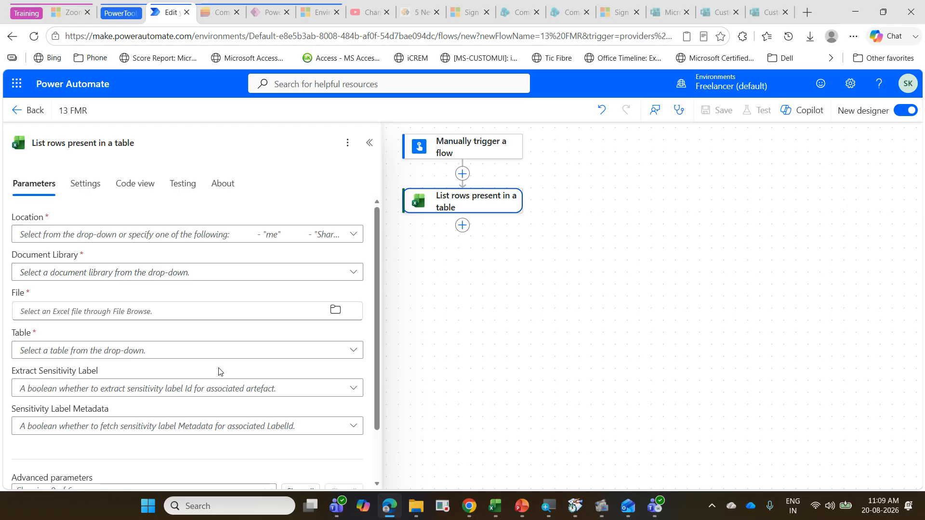
# Step: Change the List rows action's connection to the second listed account
pyautogui.scroll(-2, 219, 371)
pyautogui.click(299, 474)
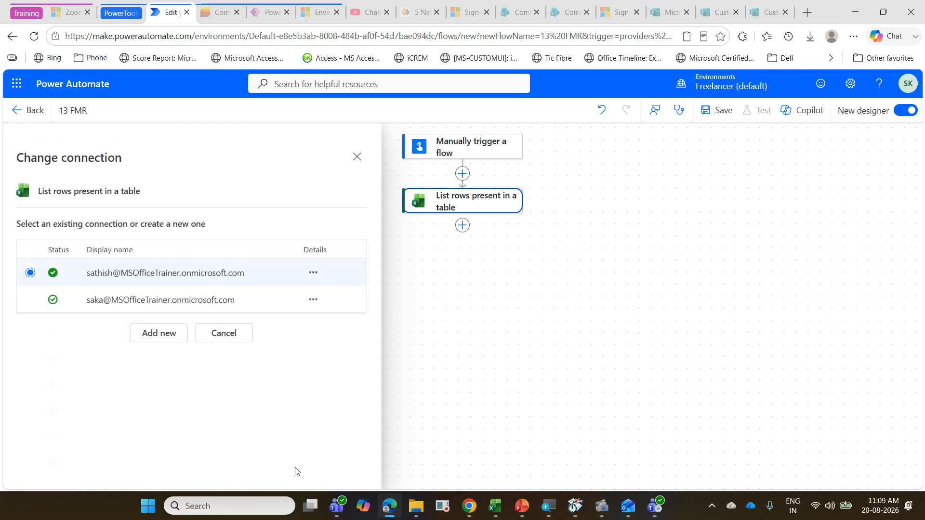
pyautogui.click(162, 304)
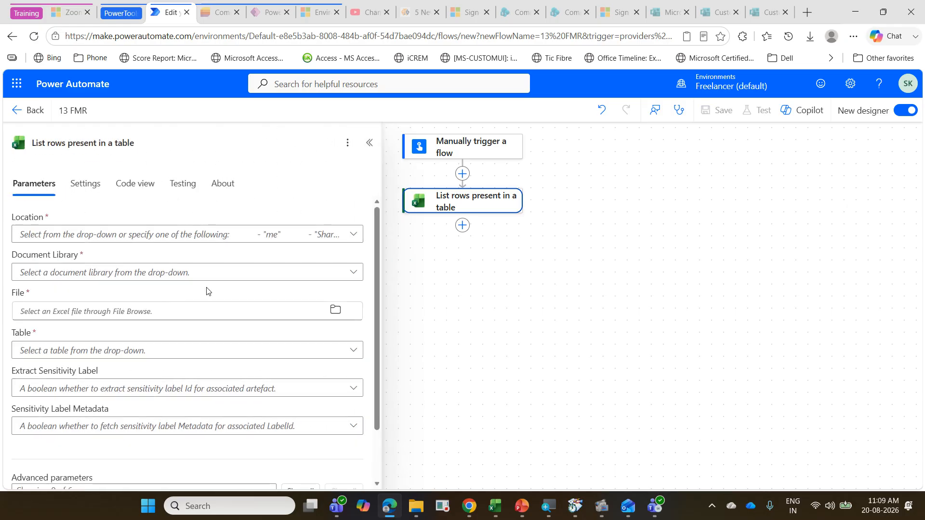
# Step: Set the List rows action's location to OneDrive for Business and its document library to OneDrive
pyautogui.click(354, 235)
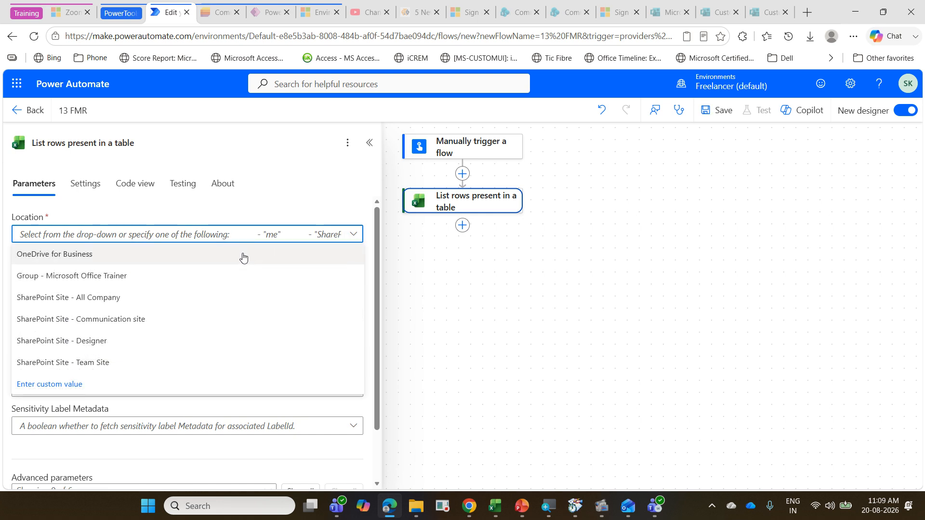
pyautogui.click(242, 256)
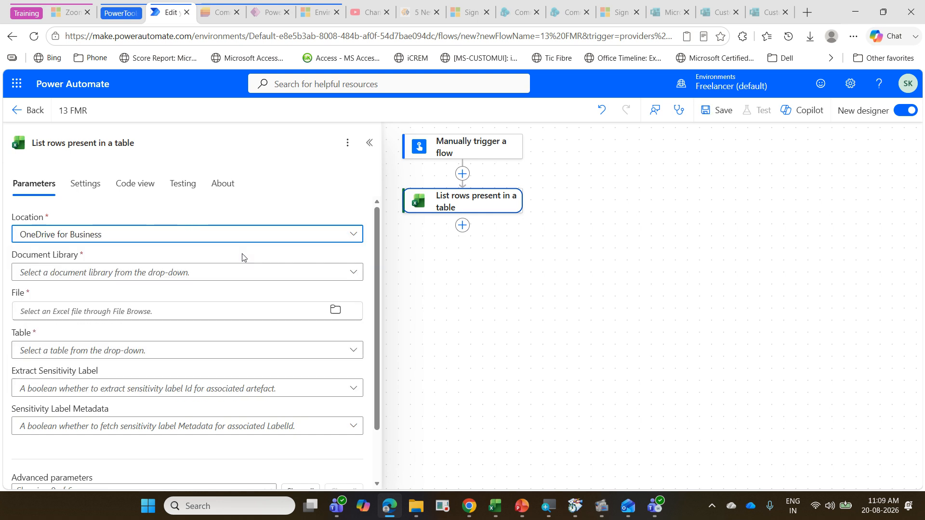
pyautogui.click(354, 272)
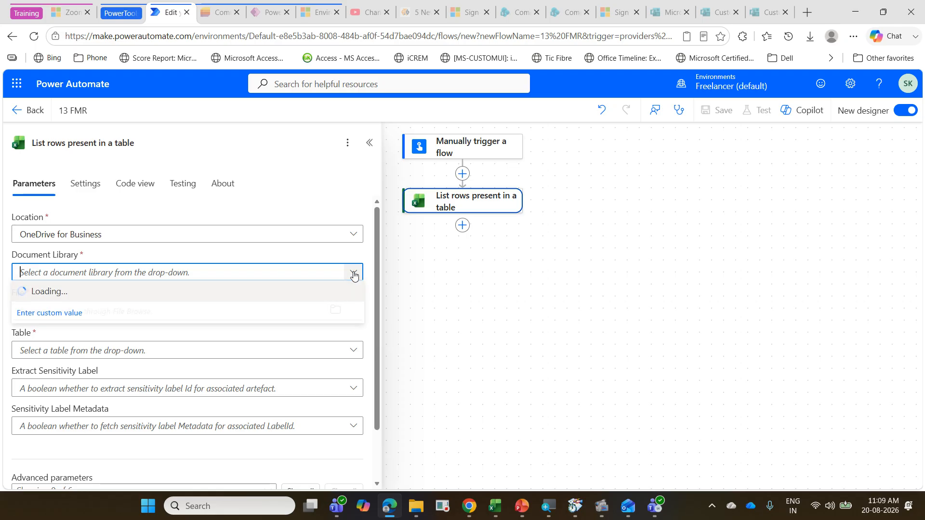
pyautogui.click(305, 297)
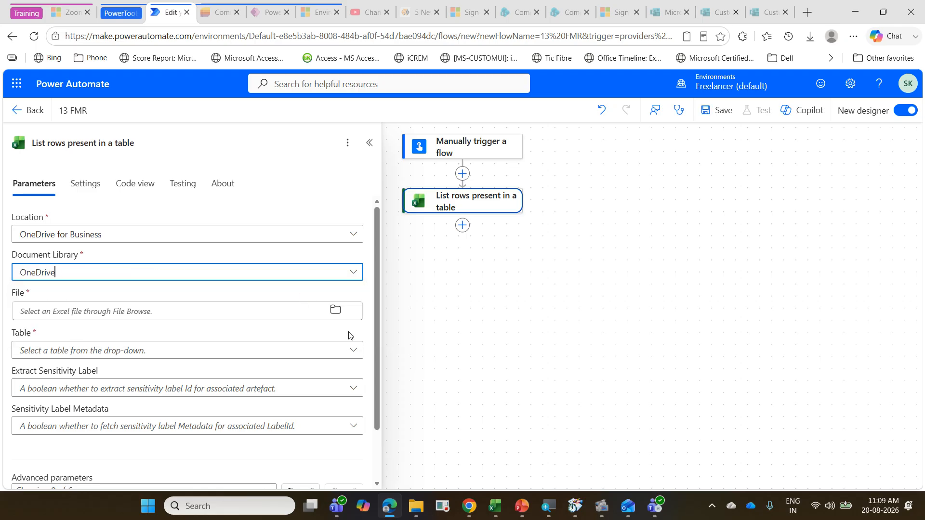
# Step: Choose PowerAutomateExerciseAug2026.xlsx from the PowerAutomate/Aug2026 folder as the file and tblFMR as the table
pyautogui.click(335, 311)
pyautogui.click(313, 326)
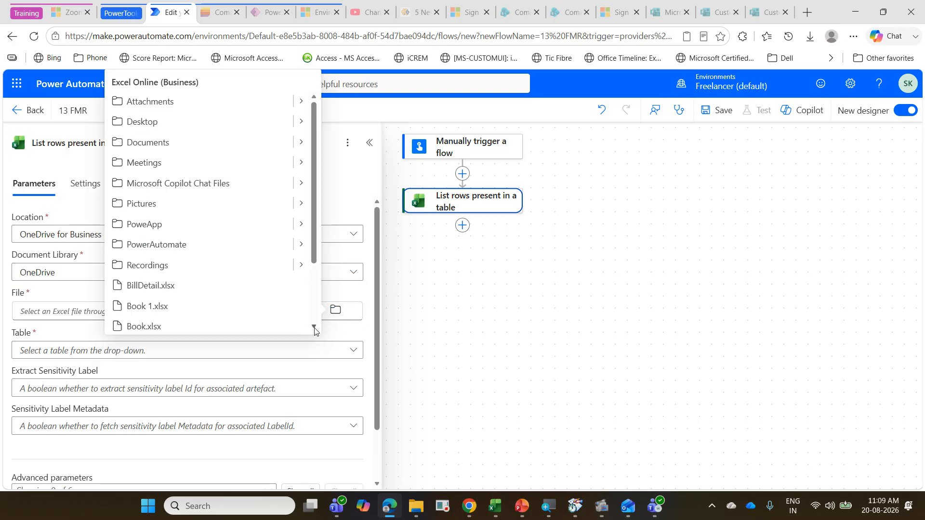
pyautogui.click(300, 243)
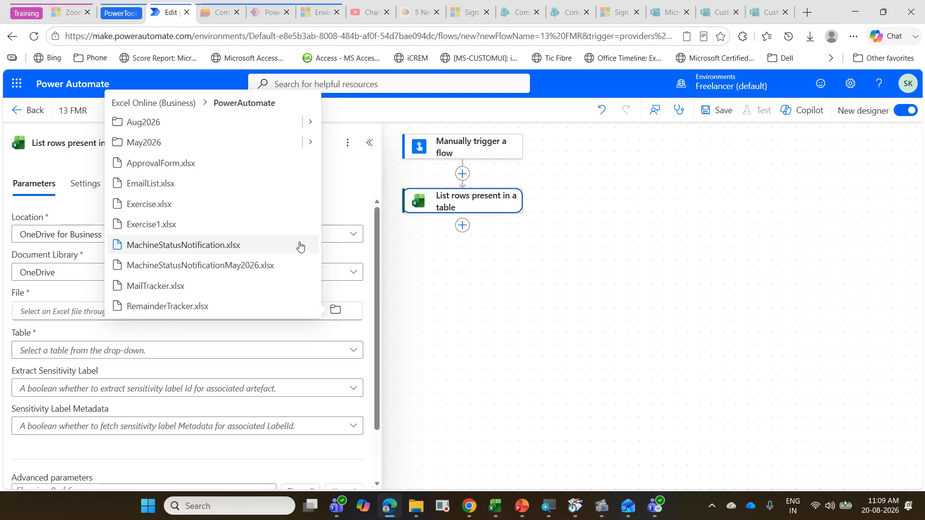
pyautogui.click(308, 123)
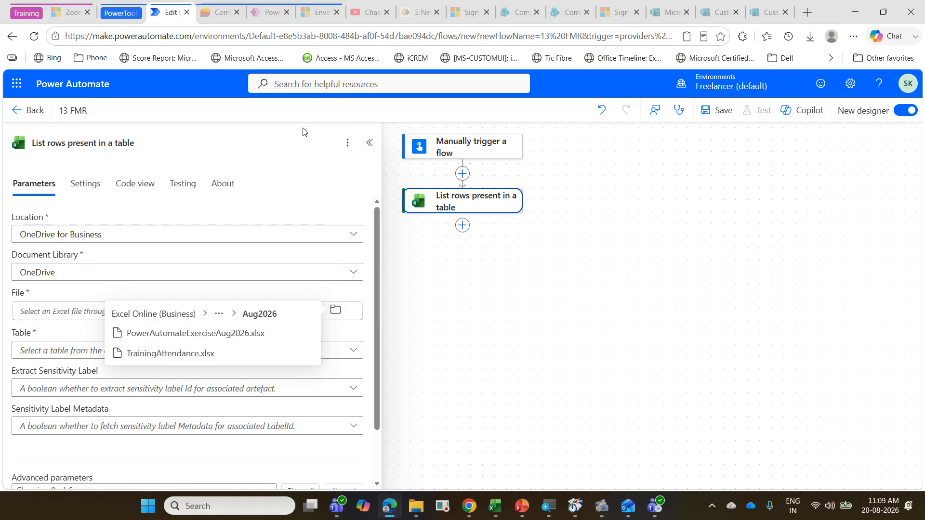
pyautogui.click(249, 337)
pyautogui.scroll(-2, 249, 337)
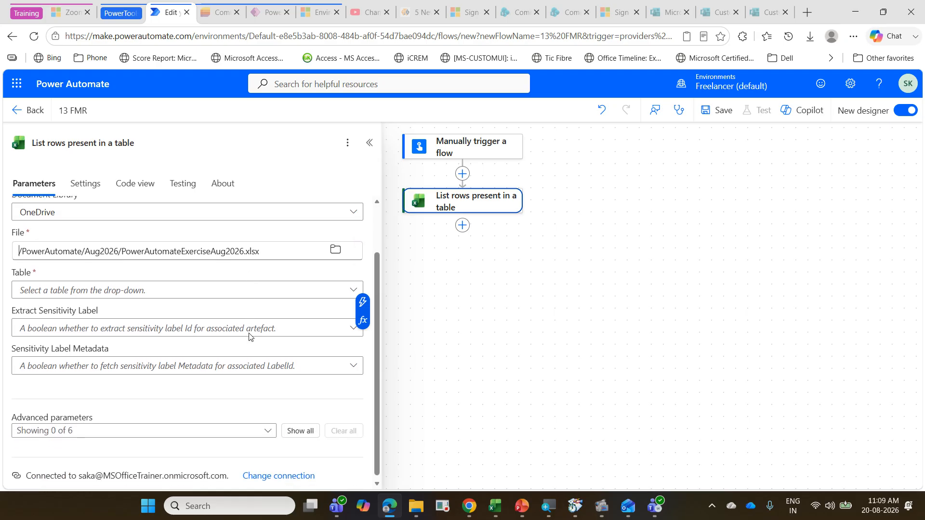
pyautogui.click(350, 291)
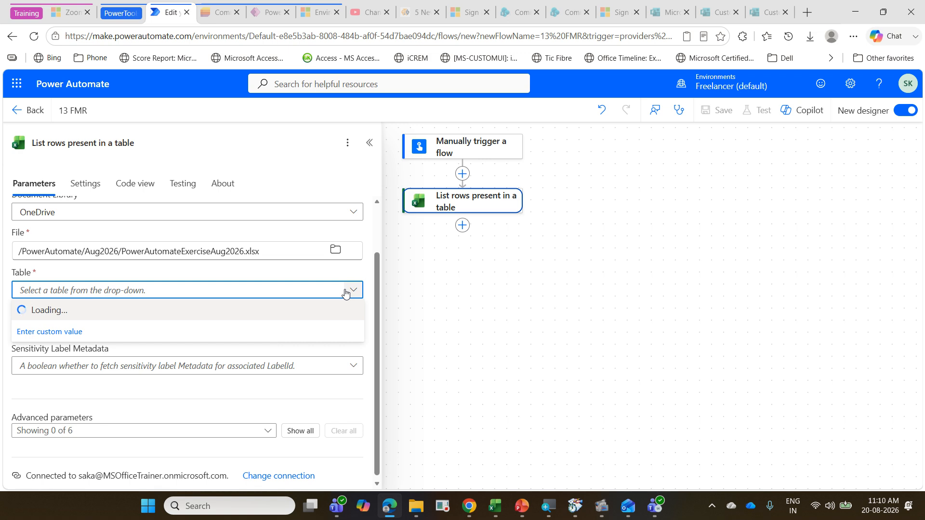
pyautogui.click(188, 309)
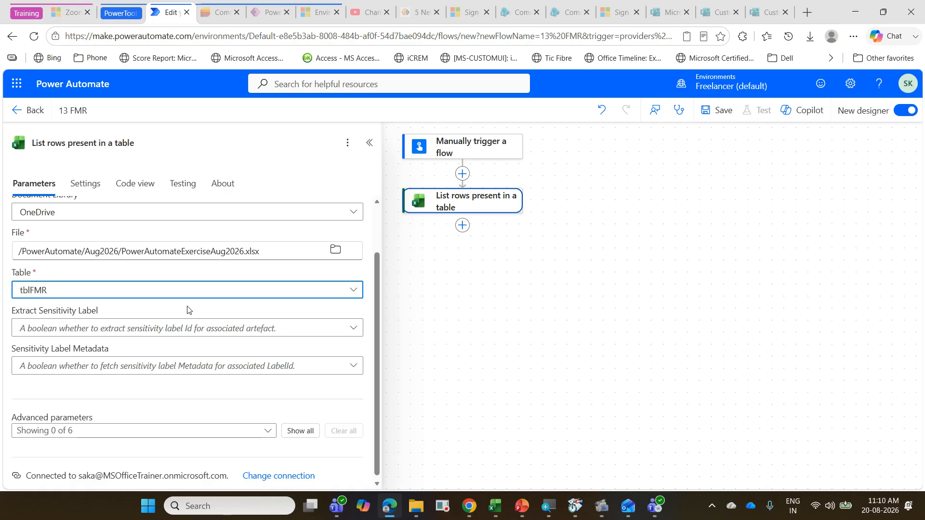
# Step: Show all advanced parameters of the List rows action and choose a DateTime Format option
pyautogui.click(303, 430)
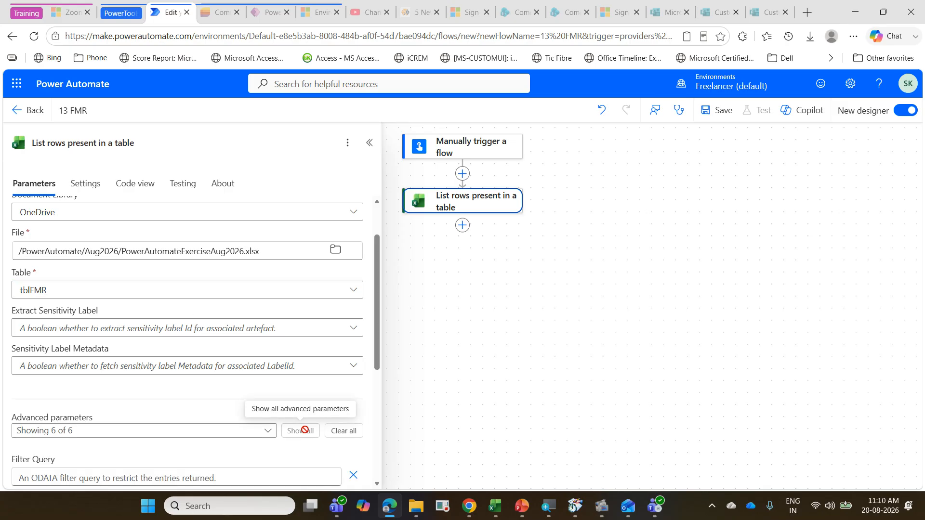
pyautogui.scroll(-3, 260, 374)
pyautogui.scroll(-1, 262, 358)
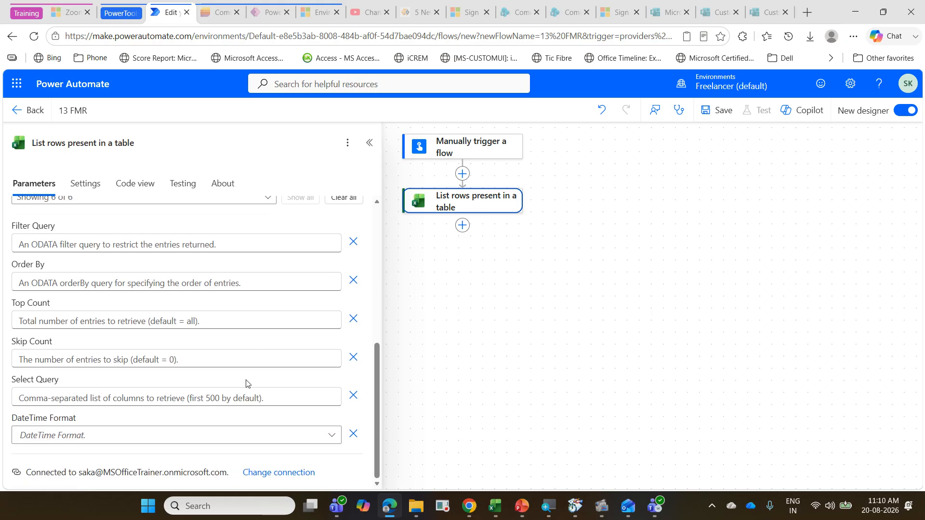
pyautogui.click(334, 438)
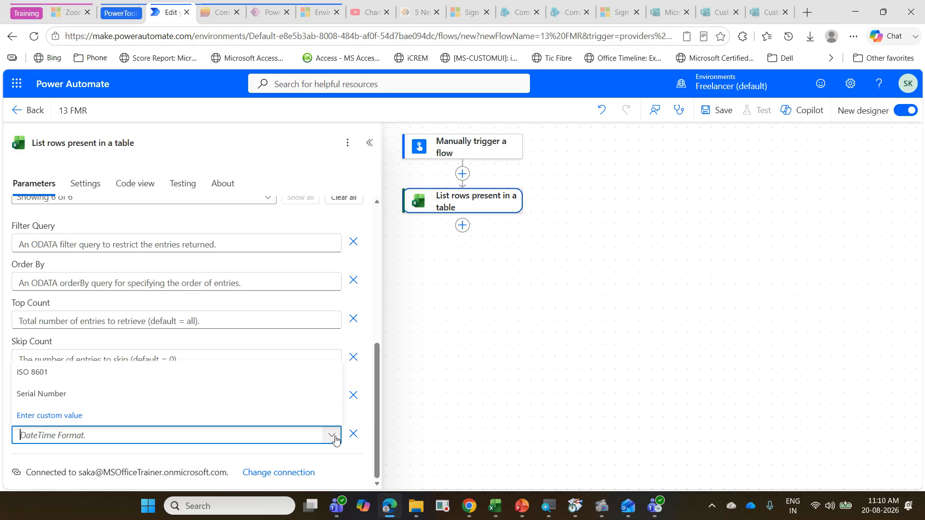
pyautogui.click(147, 380)
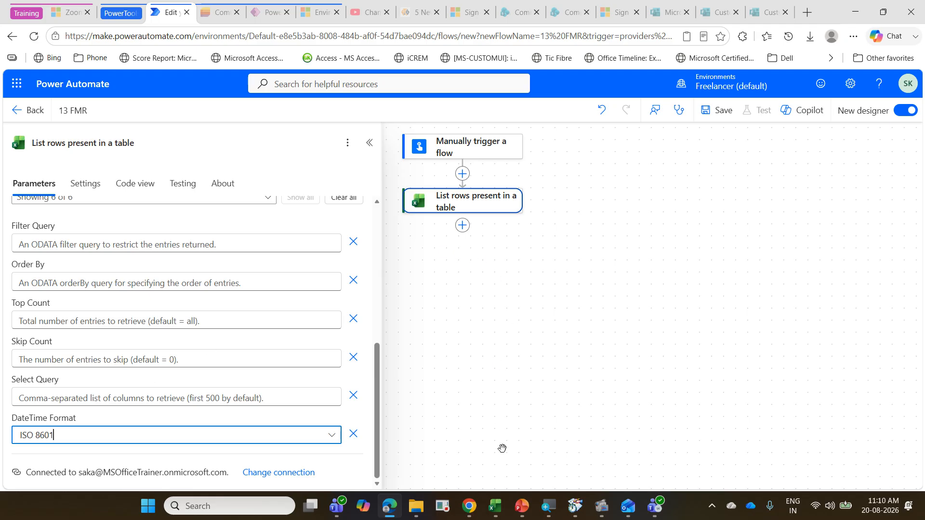
# Step: Switch to Excel, reopen the PowerAutomateExerciseAug2026 workbook and review the Status column of the facility maintenance requests
pyautogui.click(495, 514)
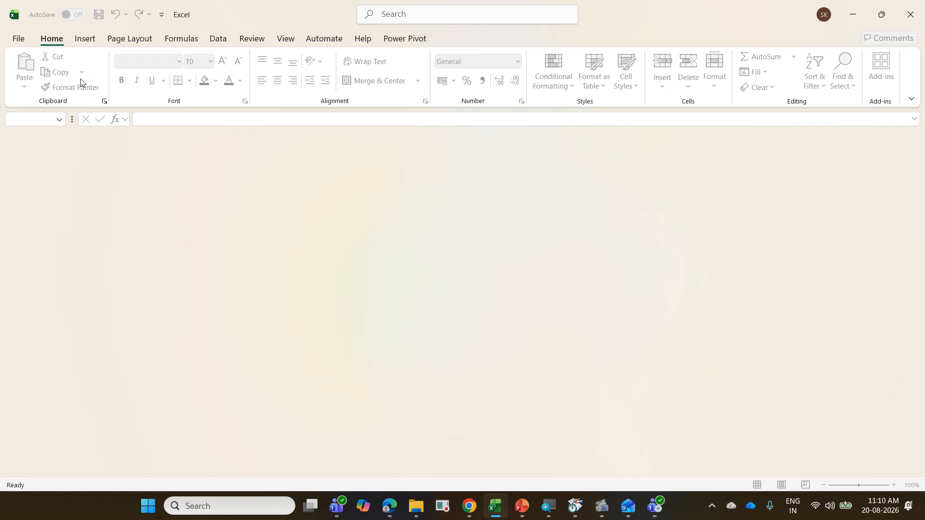
pyautogui.click(16, 39)
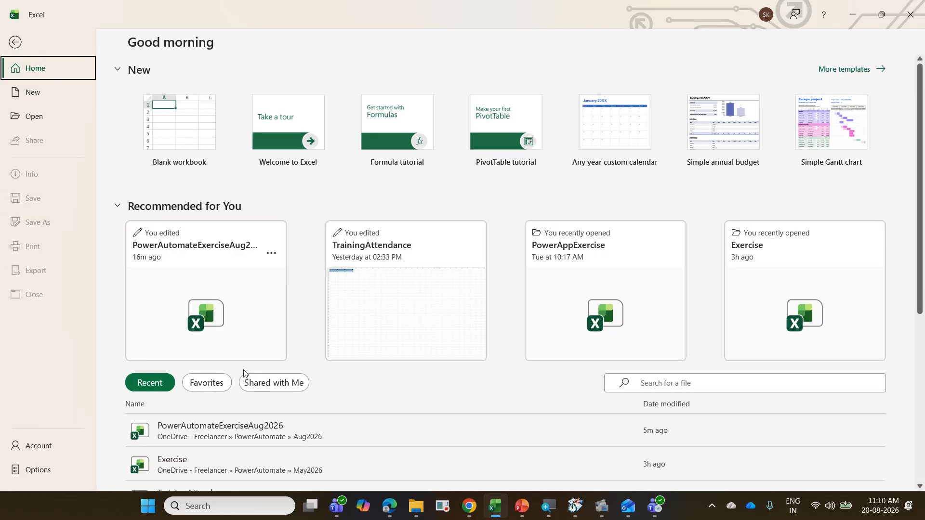
pyautogui.click(207, 430)
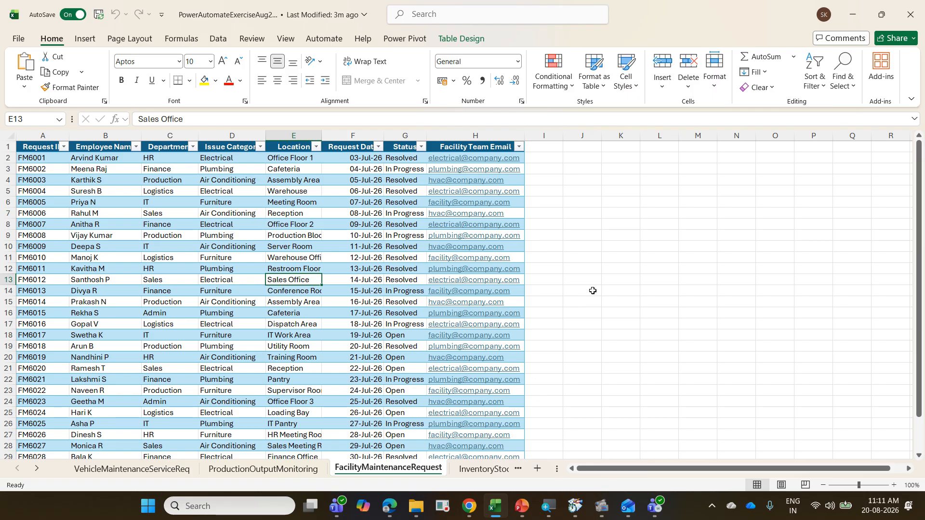
pyautogui.scroll(-3, 491, 340)
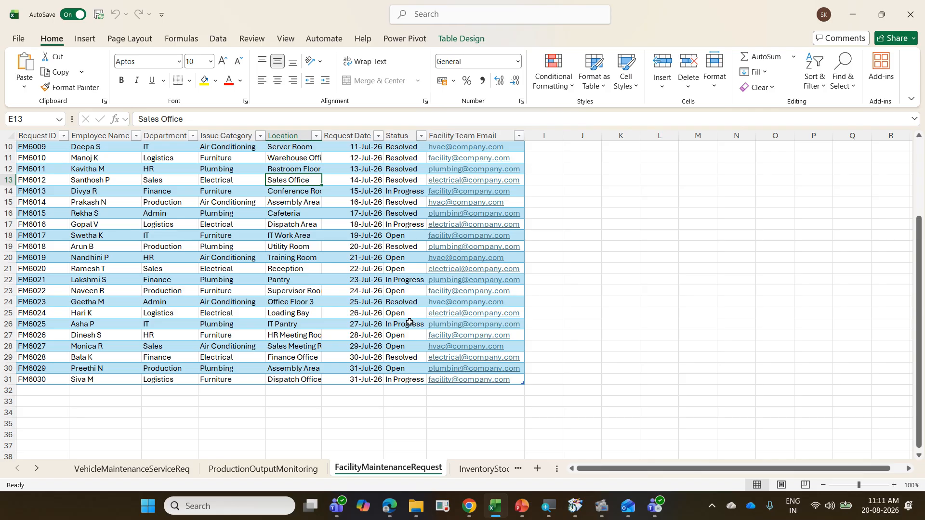
# Step: Close the workbook, switch back to Power Automate and add a Condition action after List rows present in a table
pyautogui.hotkey('ctrl', 'w')
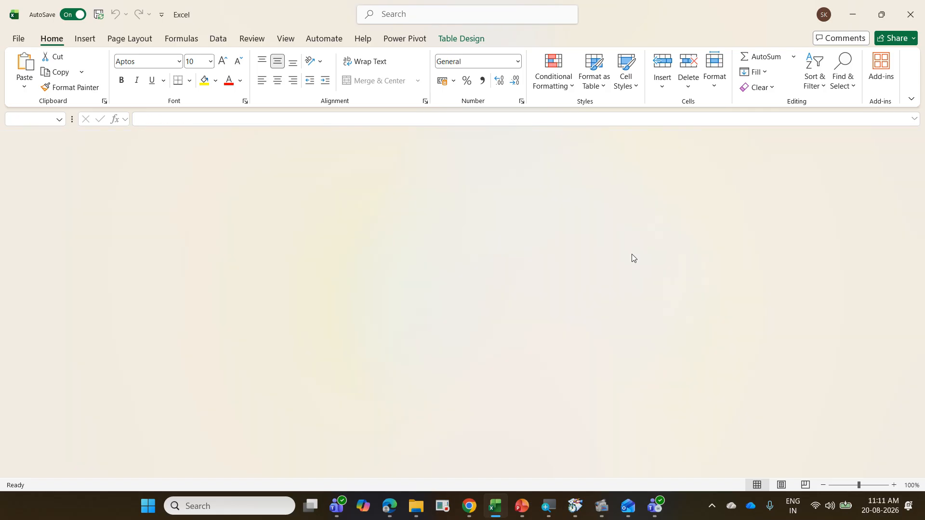
pyautogui.click(853, 14)
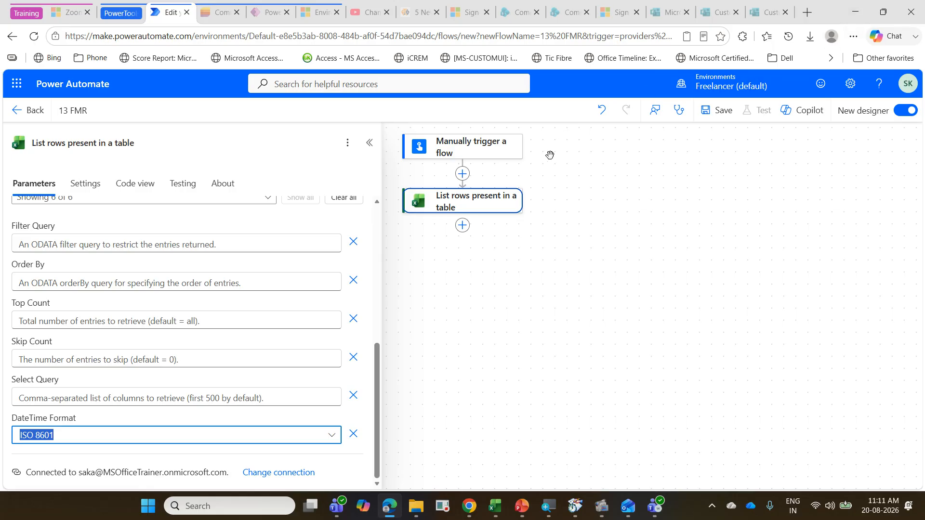
pyautogui.click(463, 225)
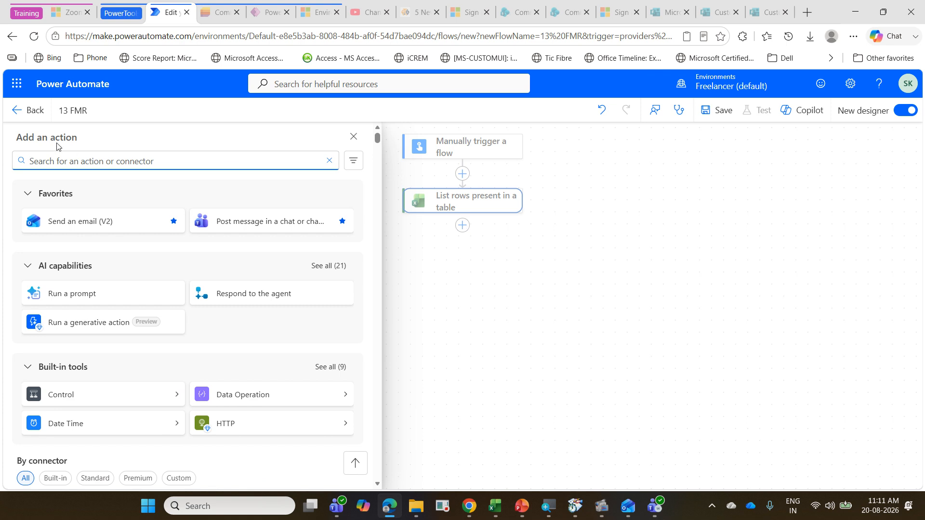
pyautogui.write('contr')
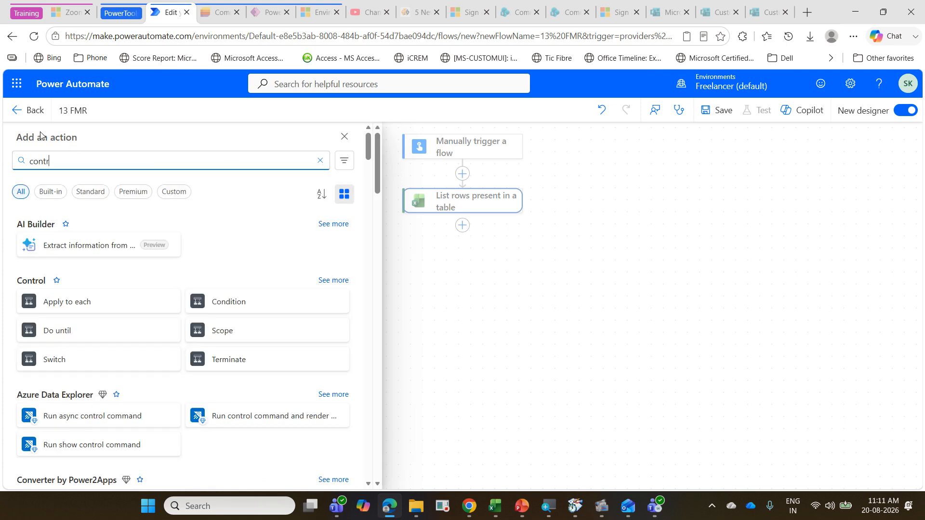
pyautogui.click(228, 311)
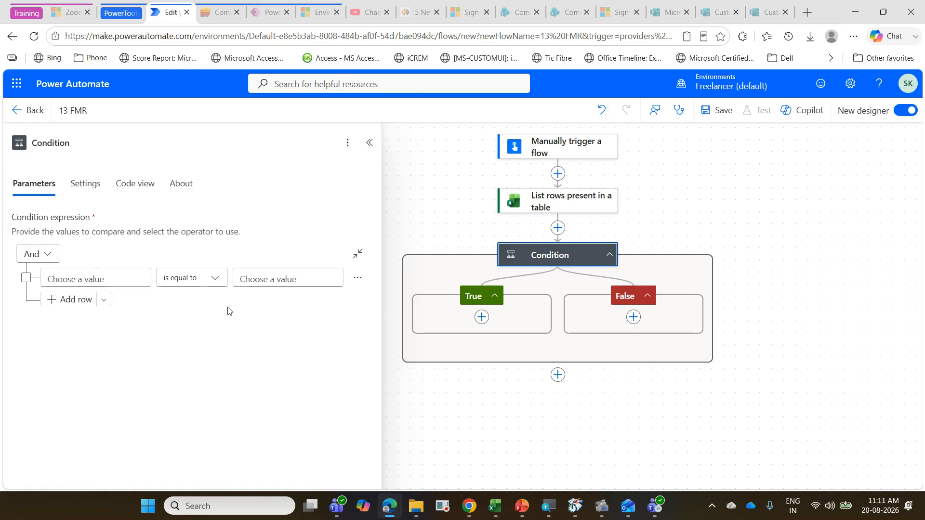
# Step: Set the condition's first value to the Status field from the List rows present in a table output
pyautogui.click(78, 280)
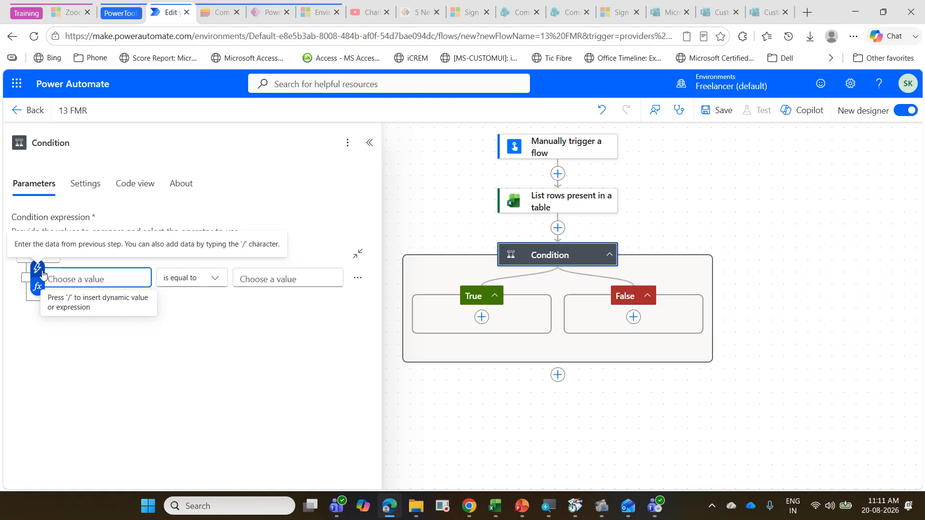
pyautogui.click(37, 268)
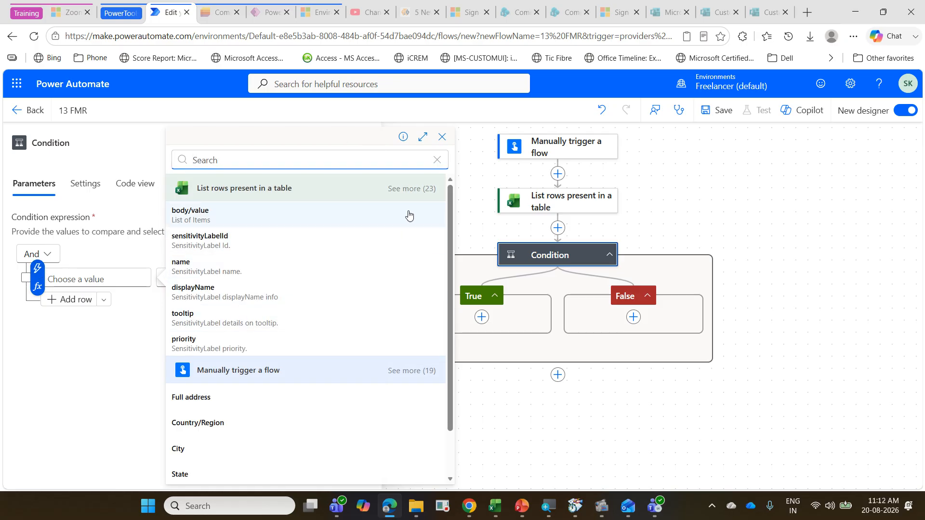
pyautogui.click(407, 191)
pyautogui.scroll(-6, 357, 261)
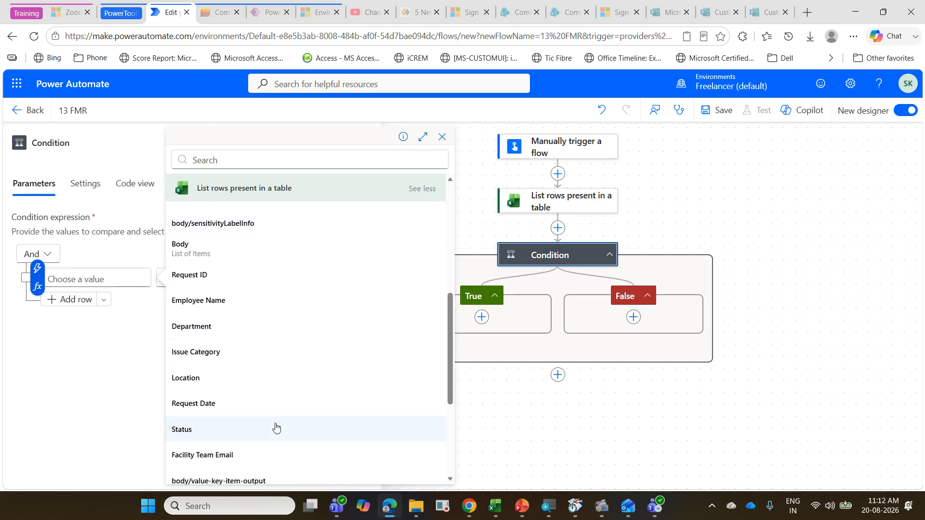
pyautogui.click(276, 427)
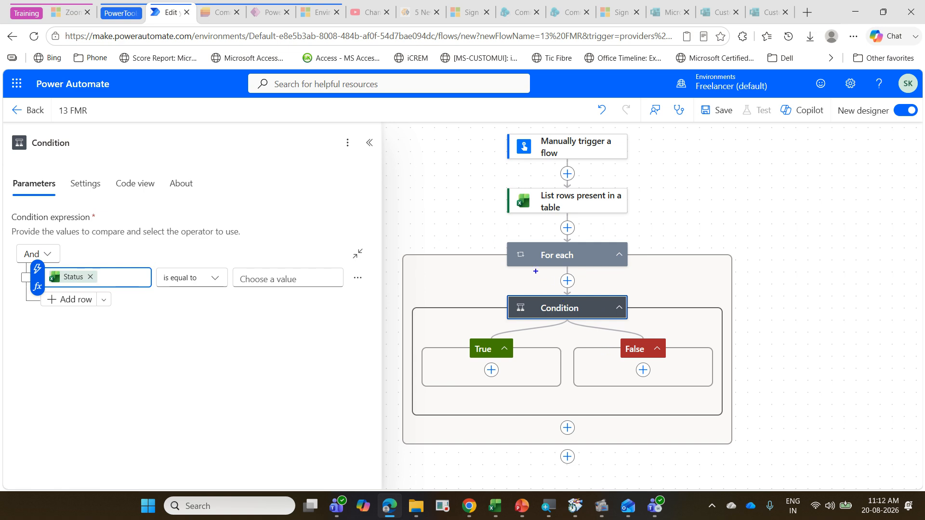
pyautogui.moveTo(499, 243); pyautogui.dragTo(643, 275)
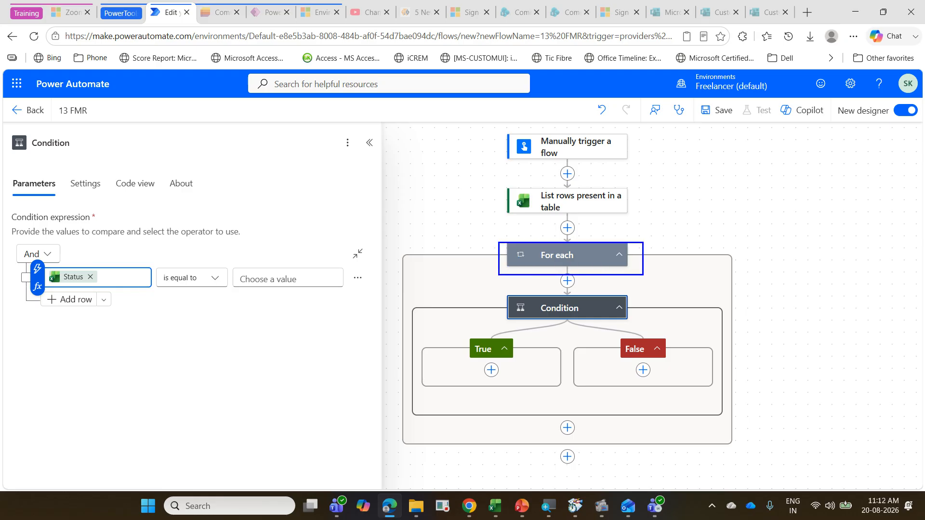
pyautogui.moveTo(51, 318)
pyautogui.mouseDown()
pyautogui.moveTo(91, 313)
pyautogui.moveTo(82, 251)
pyautogui.moveTo(65, 325)
pyautogui.moveTo(79, 326)
pyautogui.mouseUp()
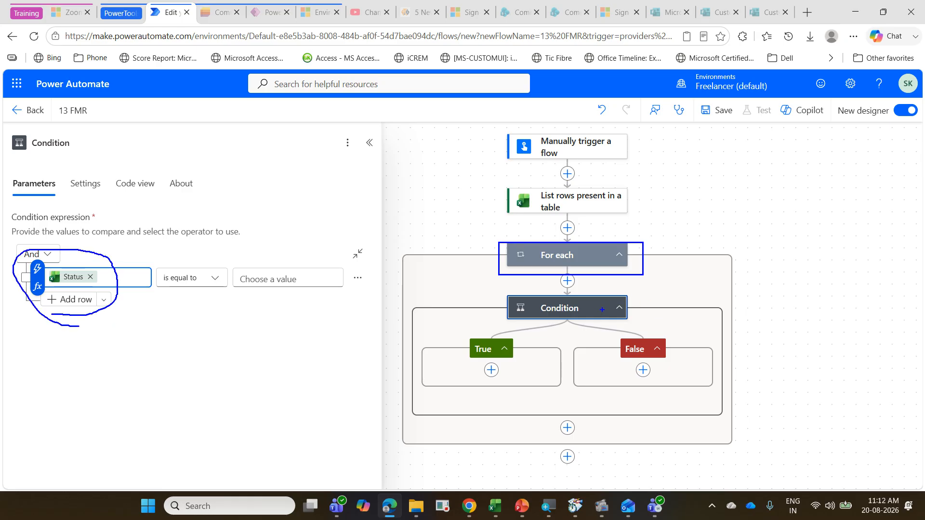
pyautogui.moveTo(596, 258); pyautogui.dragTo(636, 237)
pyautogui.moveTo(499, 264)
pyautogui.mouseDown()
pyautogui.moveTo(448, 333)
pyautogui.moveTo(600, 416)
pyautogui.moveTo(646, 298)
pyautogui.moveTo(625, 270)
pyautogui.mouseUp()
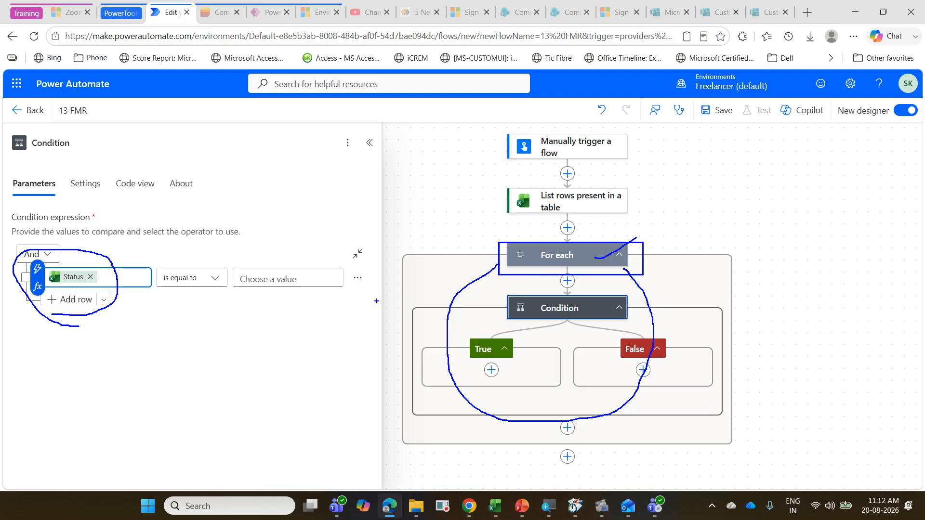
pyautogui.press('Escape')
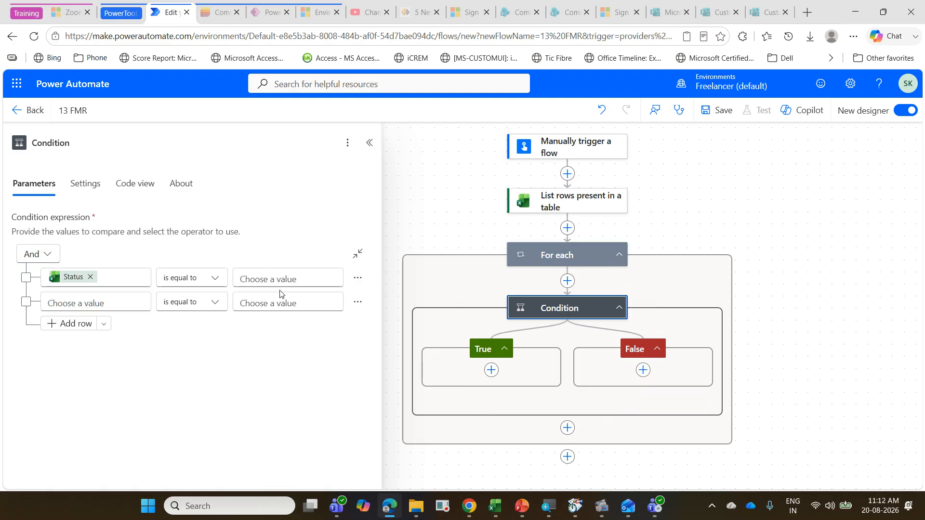
# Step: Set the comparison value of the Status condition to Open
pyautogui.click(269, 280)
pyautogui.write('Open')
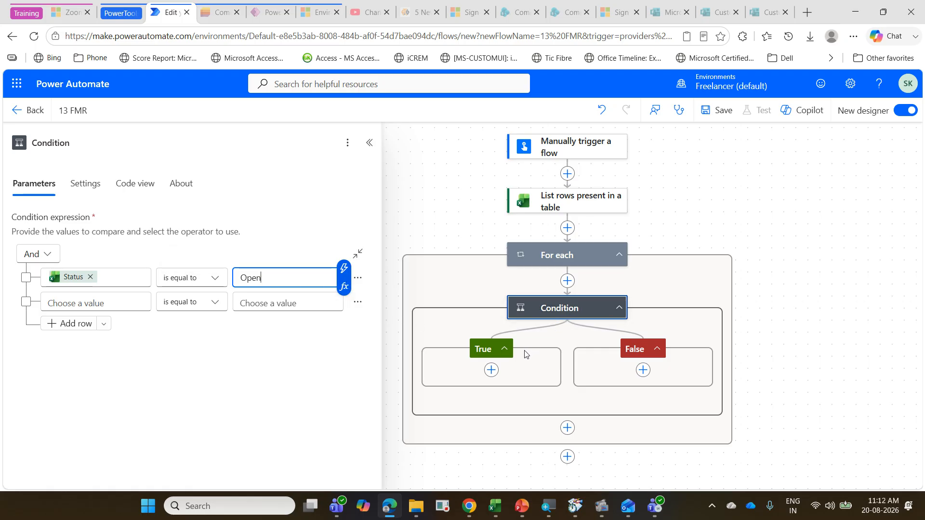
# Step: Add a Post message in a chat or channel action to the True branch and change its connection to the other account
pyautogui.click(491, 372)
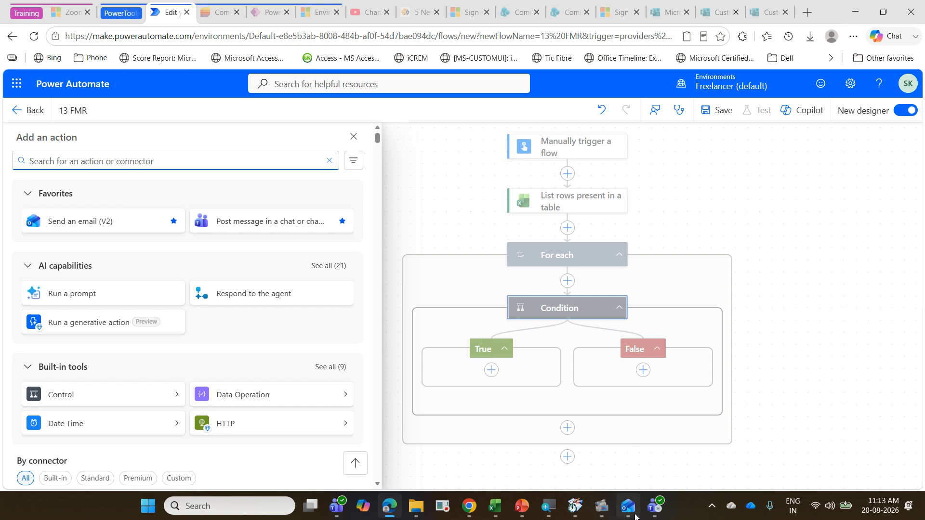
pyautogui.moveTo(631, 510)
pyautogui.click(264, 222)
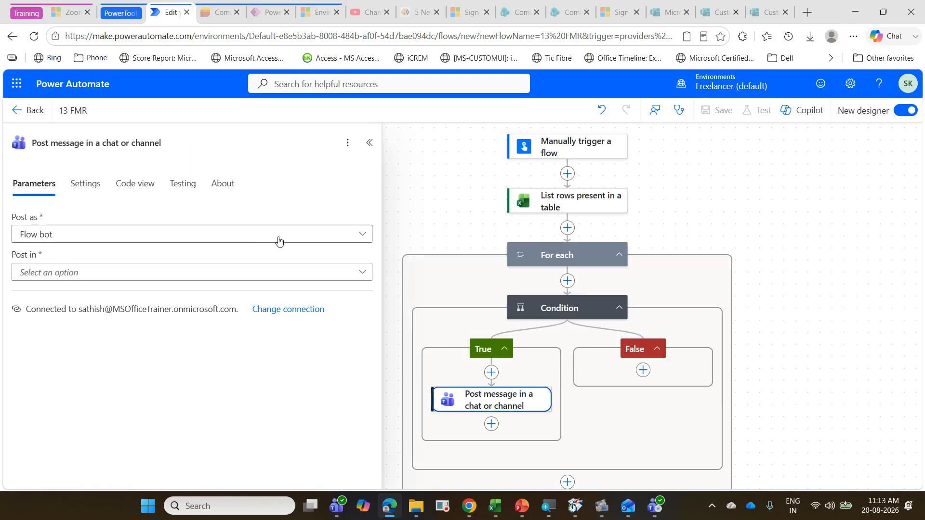
pyautogui.click(337, 236)
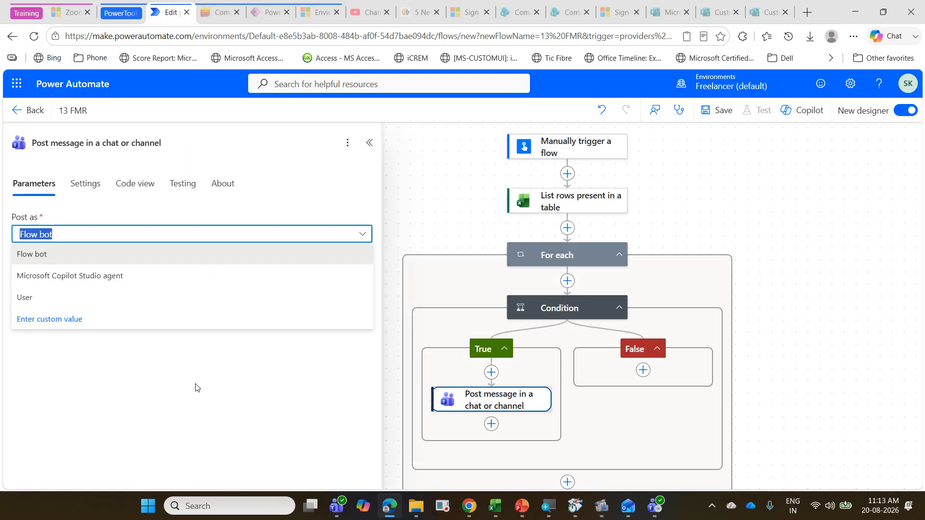
pyautogui.click(196, 380)
pyautogui.click(295, 311)
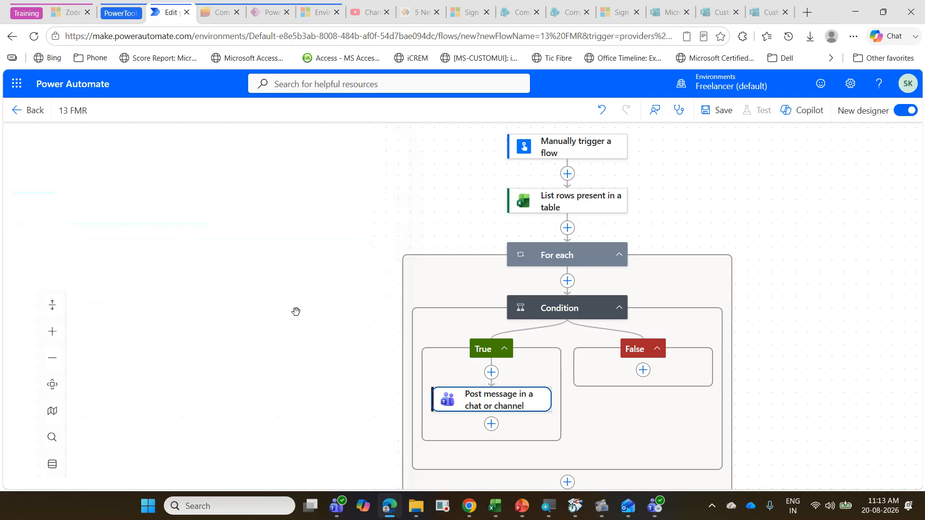
pyautogui.click(160, 305)
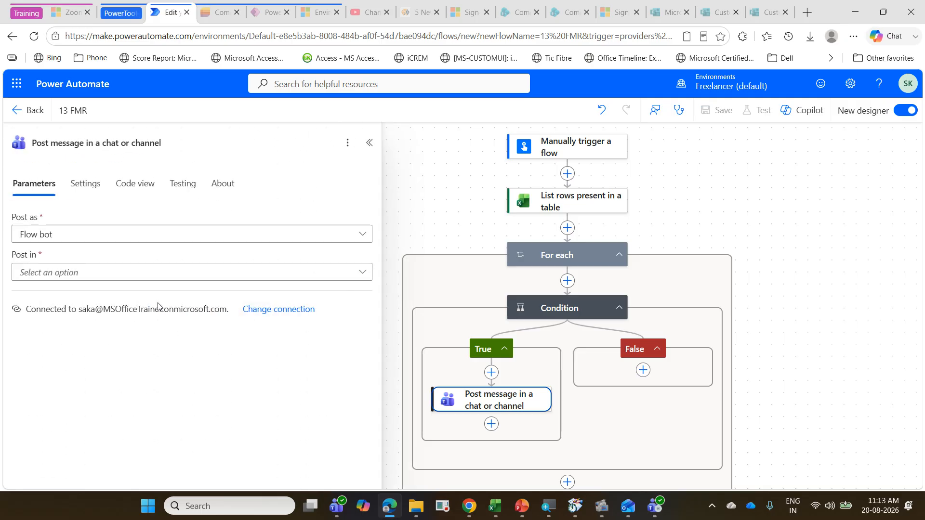
# Step: Set the Teams message to post as User and to post in a Channel
pyautogui.click(351, 237)
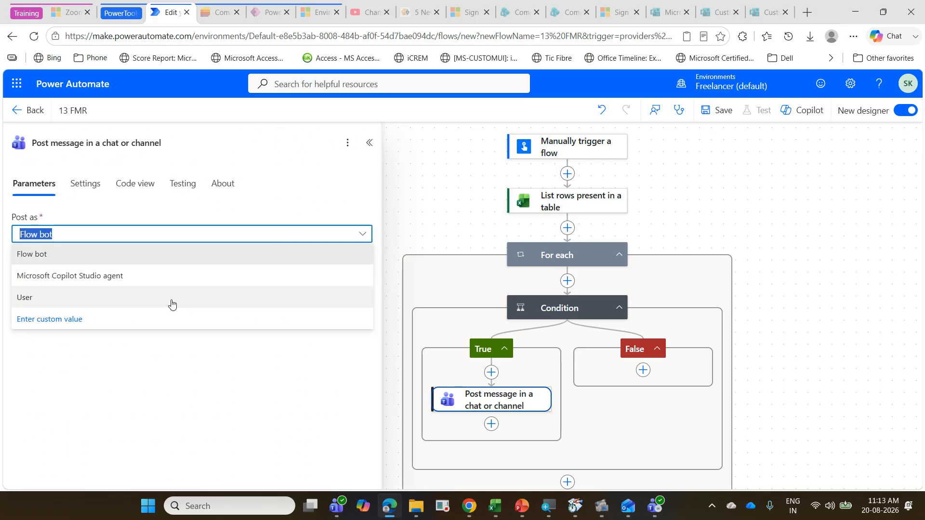
pyautogui.click(171, 303)
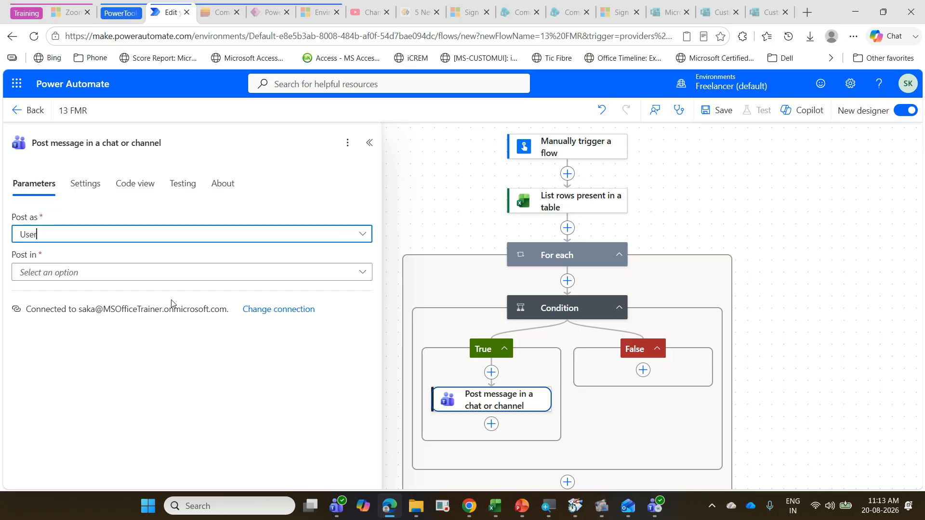
pyautogui.click(359, 273)
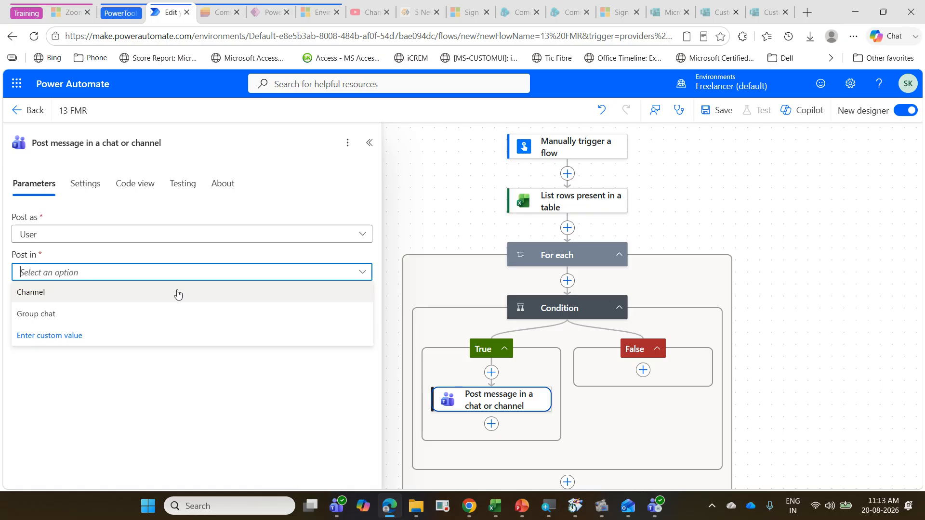
pyautogui.click(178, 293)
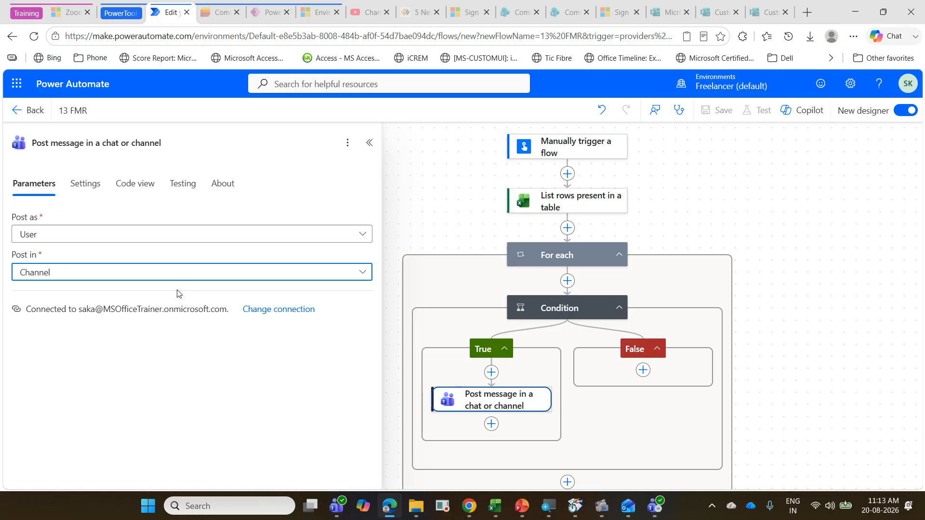
# Step: Choose Microsoft Office Trainer as the team and PowerAutomateTraining as the channel for the message
pyautogui.click(159, 311)
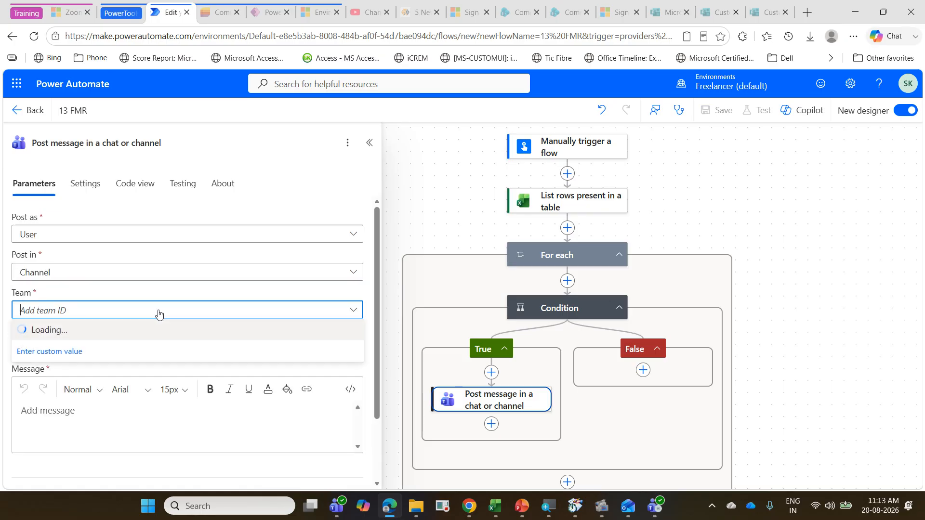
pyautogui.click(217, 330)
pyautogui.click(214, 351)
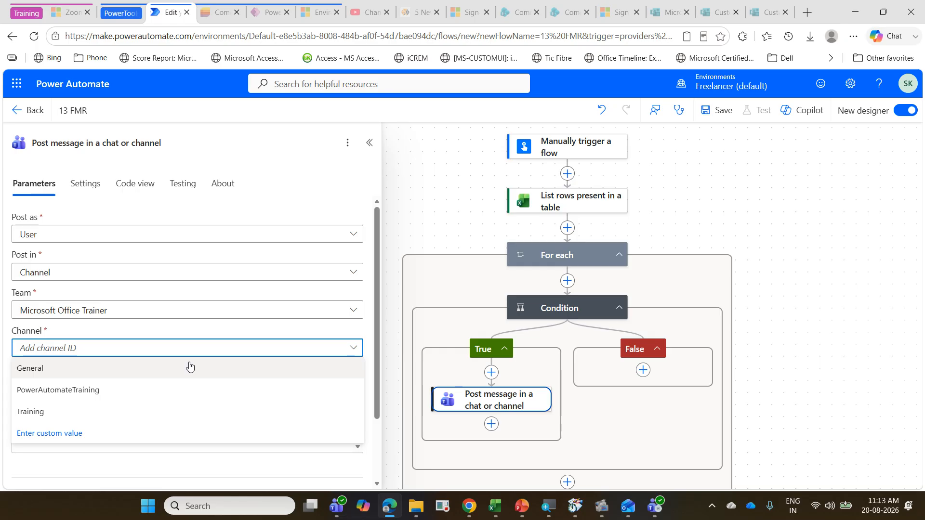
pyautogui.click(184, 388)
# Step: Copy the text from "Dear Facility Team," to "necessary action." off the PowerPoint Facility Maintenance Alert slide into the Teams action's message
pyautogui.click(142, 411)
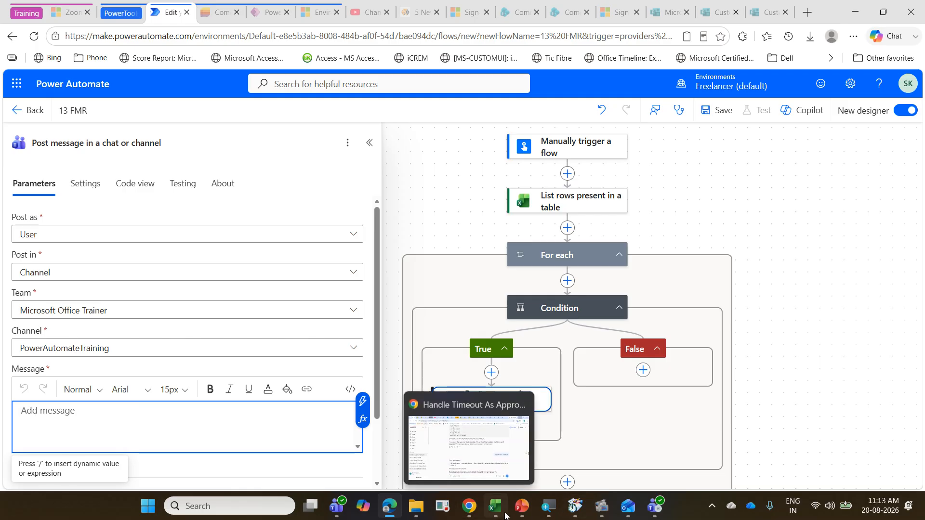
pyautogui.click(521, 506)
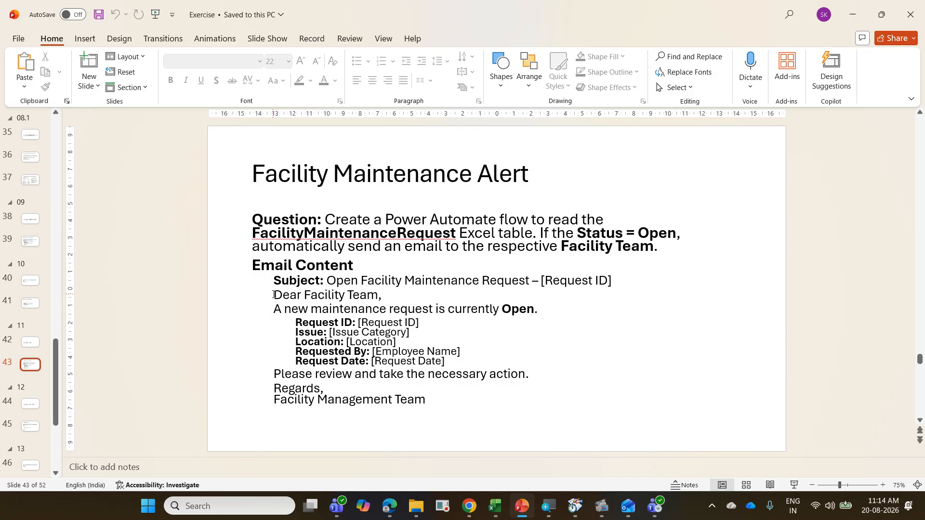
pyautogui.moveTo(273, 295); pyautogui.dragTo(529, 374)
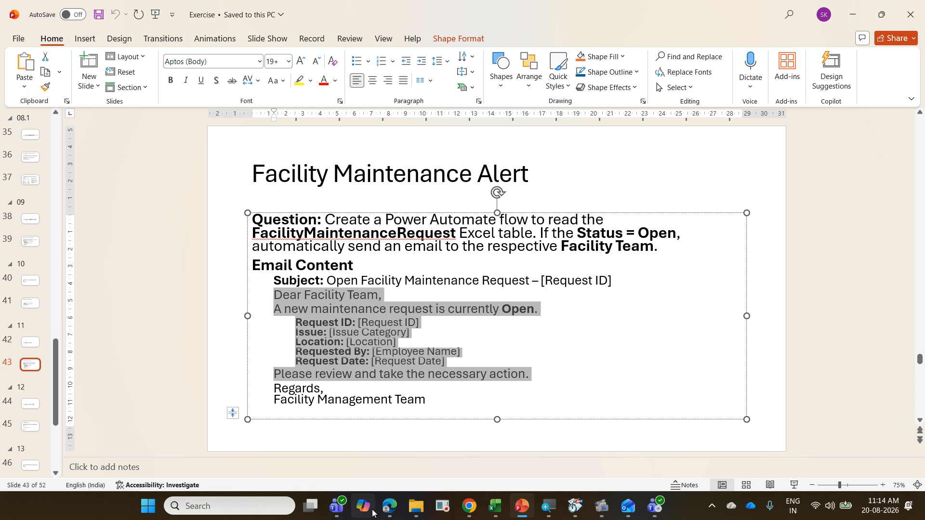
pyautogui.click(389, 506)
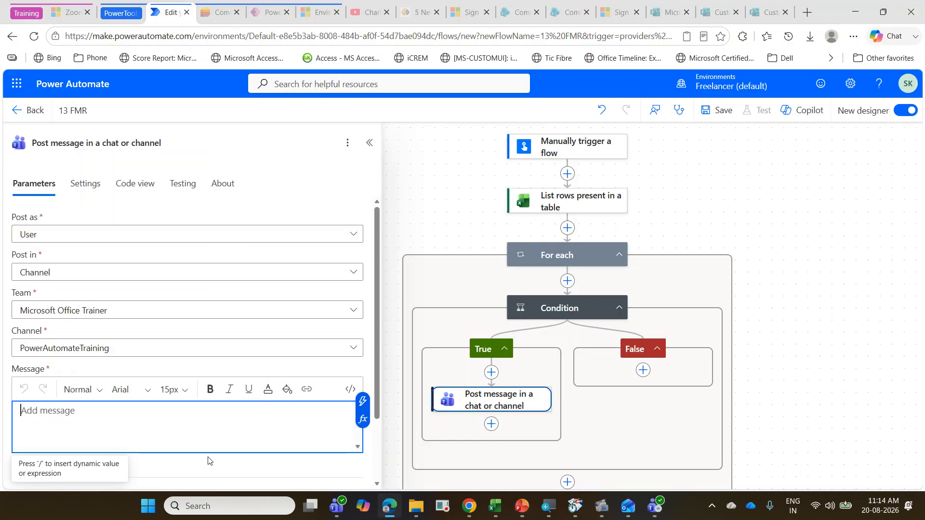
pyautogui.write('Dear Facility Team, A new maintenance request is currently Open. Request ID: [Request ID]□Issue: [Issue Category]□Location: [Location]□Requested By: [Employee Name]□Request Date: [Request Date] Please review and take the necessary action.')
pyautogui.scroll(-3, 187, 446)
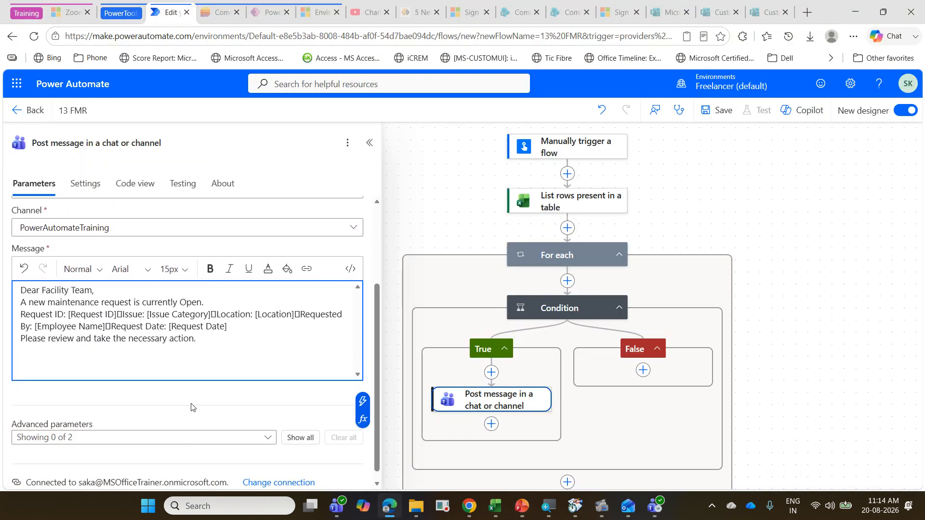
# Step: Break the message line before Issue and delete the [Request ID] placeholder after the Request ID label
pyautogui.click(120, 316)
pyautogui.press('Return')
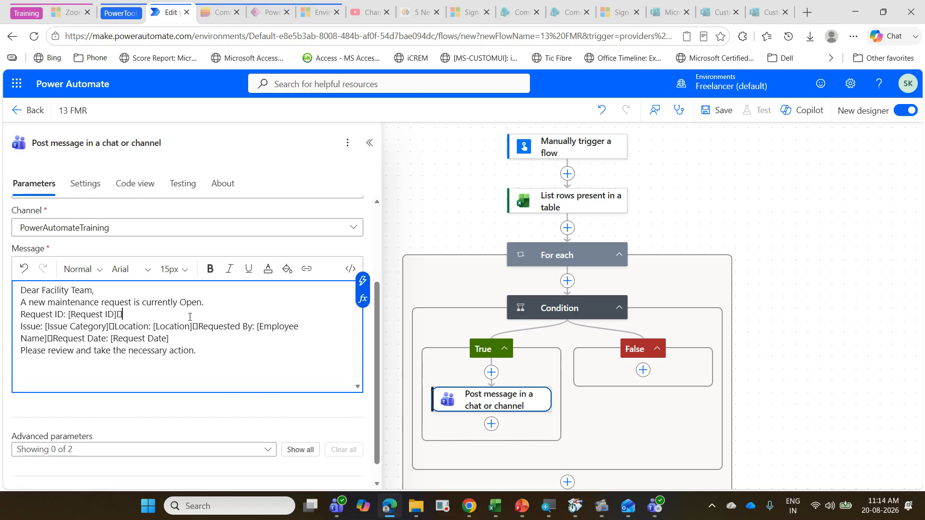
pyautogui.press('BackSpace')
pyautogui.press('BackSpace')
pyautogui.press('BackSpace')
pyautogui.press('BackSpace')
pyautogui.press('BackSpace')
pyautogui.press('BackSpace')
pyautogui.press('BackSpace')
pyautogui.press('BackSpace')
pyautogui.press('BackSpace')
pyautogui.press('BackSpace')
pyautogui.press('BackSpace')
pyautogui.press('BackSpace')
pyautogui.press('BackSpace')
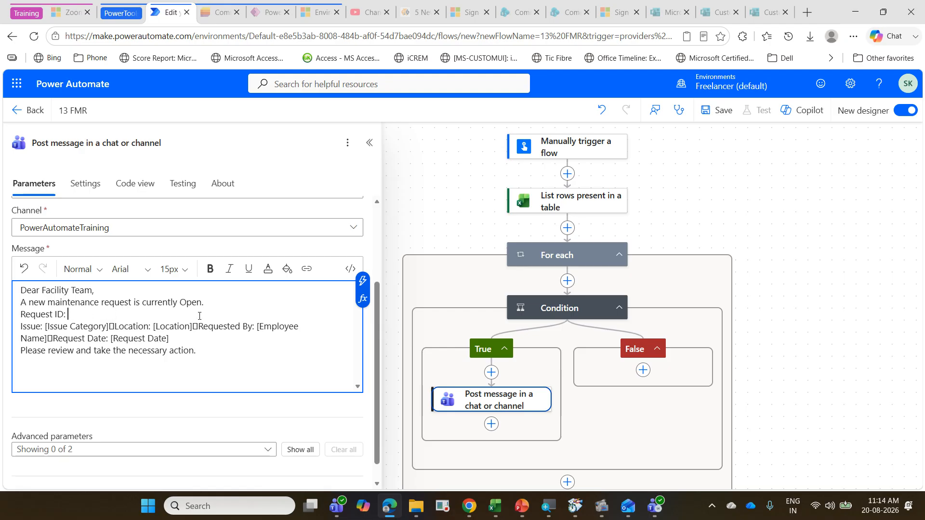
# Step: Insert the Request ID field from the Excel table rows after the Request ID label in the Teams message
pyautogui.click(363, 281)
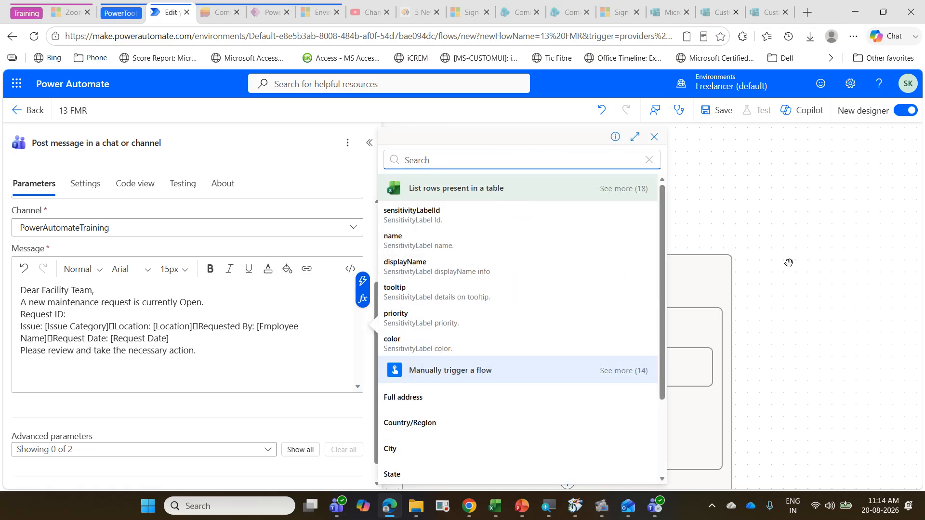
pyautogui.scroll(1, 236, 314)
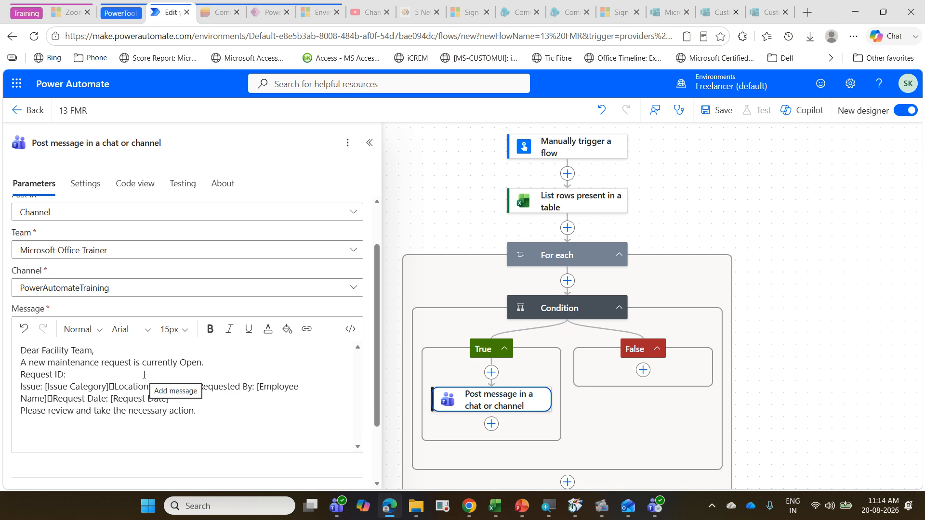
pyautogui.click(103, 376)
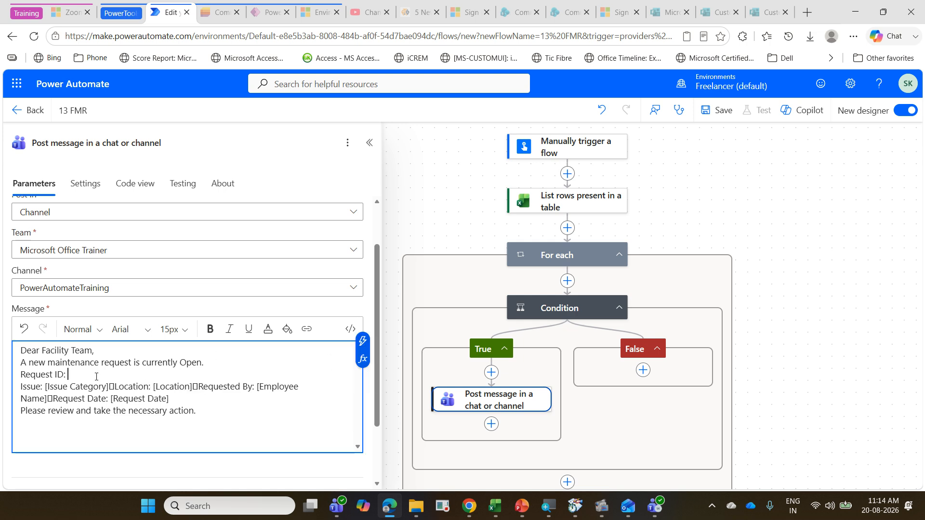
pyautogui.click(366, 344)
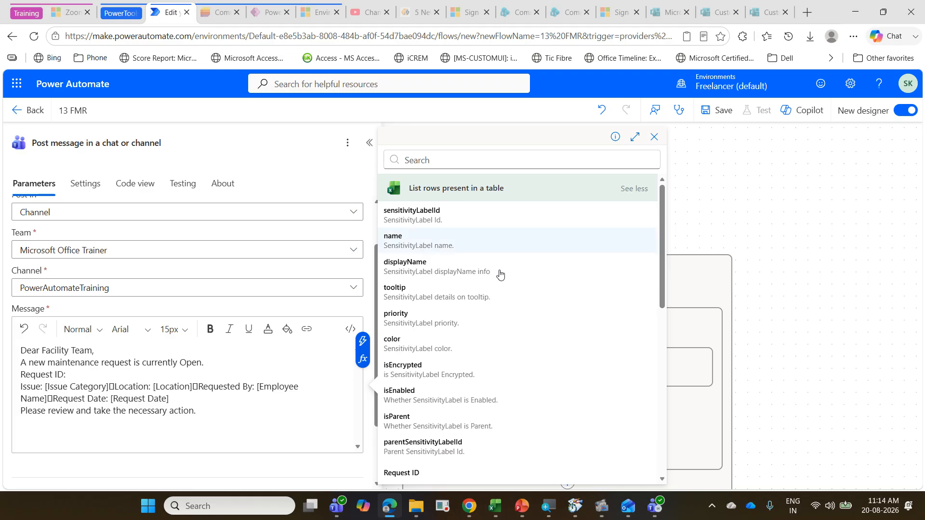
pyautogui.scroll(-3, 499, 273)
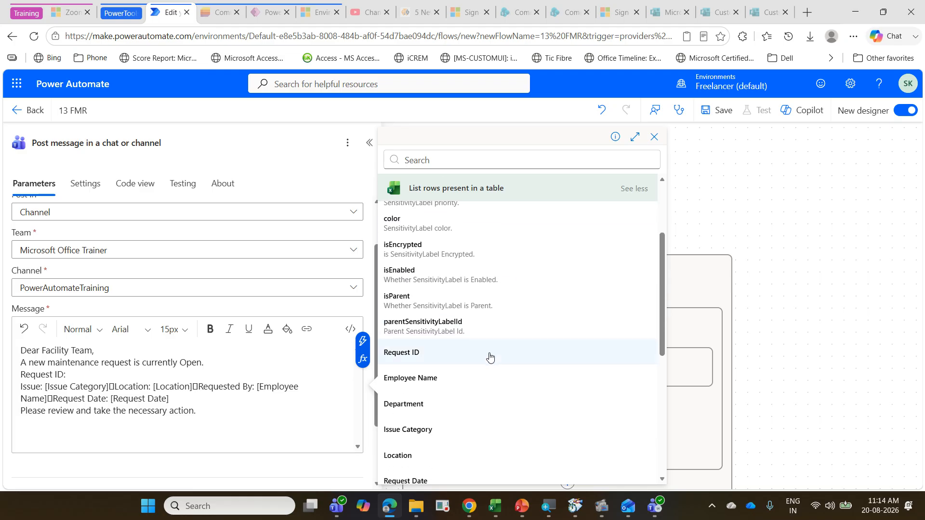
pyautogui.click(491, 352)
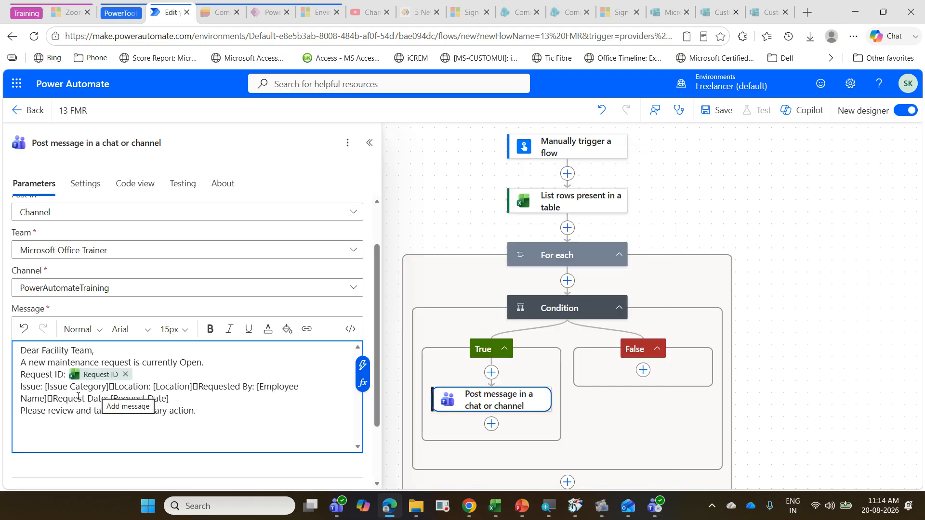
# Step: Break the message line before Location and replace the [Issue Category] placeholder with the Issue Category field from the table rows
pyautogui.click(111, 386)
pyautogui.press('Return')
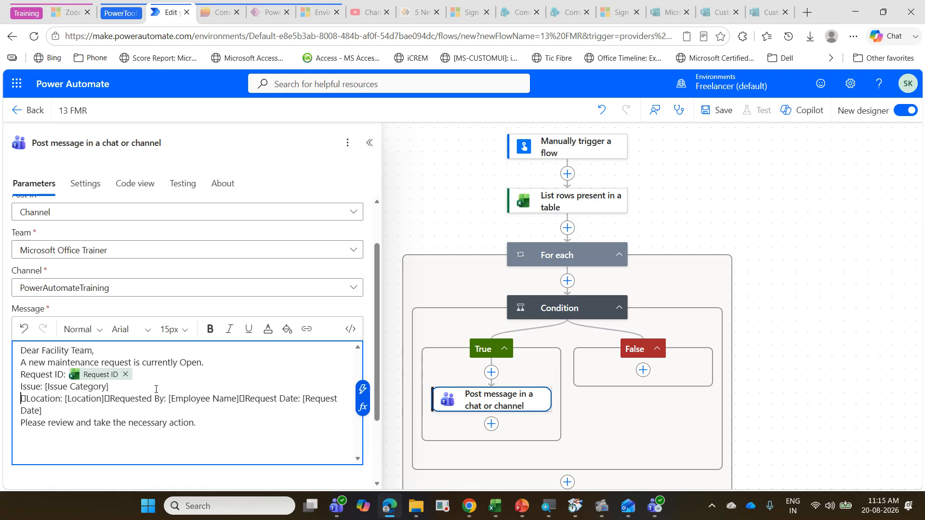
pyautogui.hotkey('shift', 'Left')
pyautogui.hotkey('shift', 'Left')
pyautogui.hotkey('shift', 'Left')
pyautogui.hotkey('shift', 'Left')
pyautogui.hotkey('shift', 'Left')
pyautogui.hotkey('shift', 'Left')
pyautogui.hotkey('shift', 'Left')
pyautogui.hotkey('shift', 'Left')
pyautogui.hotkey('shift', 'Left')
pyautogui.hotkey('shift', 'Left')
pyautogui.hotkey('shift', 'Left')
pyautogui.hotkey('shift', 'Left')
pyautogui.hotkey('shift', 'Left')
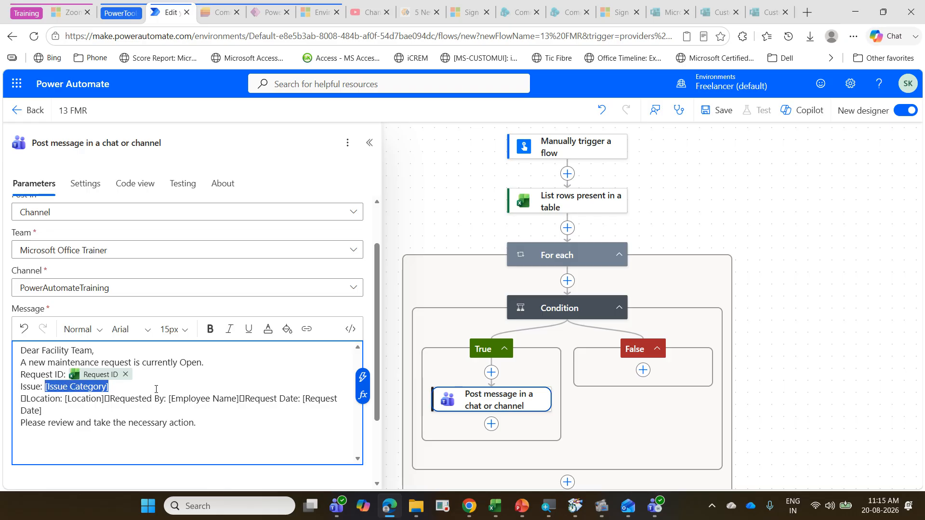
pyautogui.press('BackSpace')
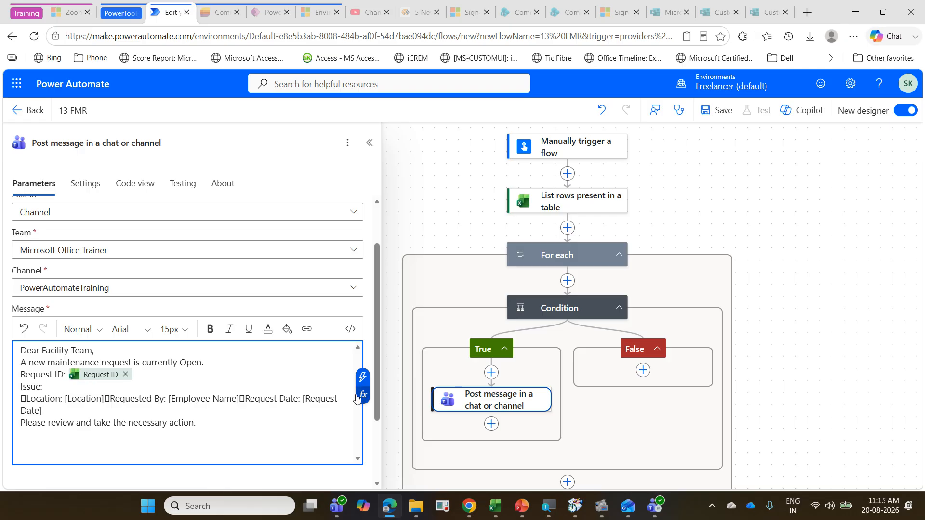
pyautogui.click(362, 377)
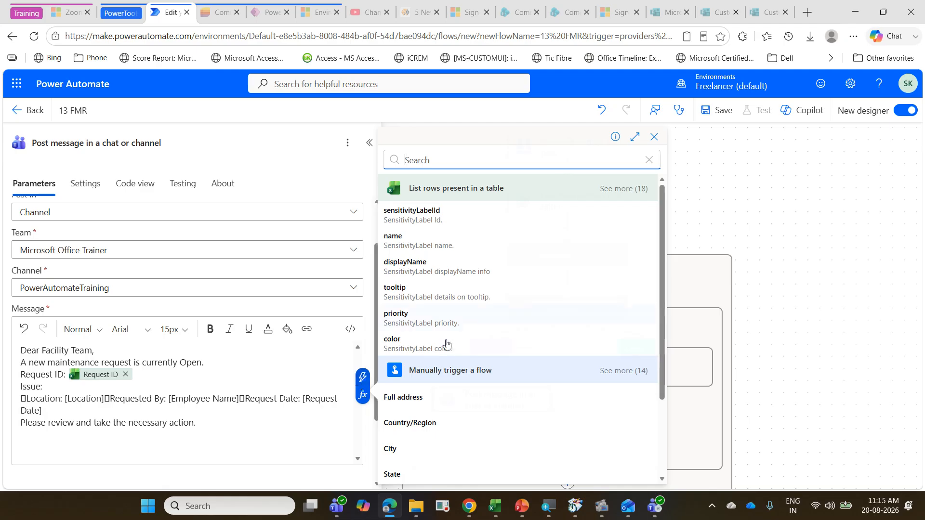
pyautogui.click(622, 190)
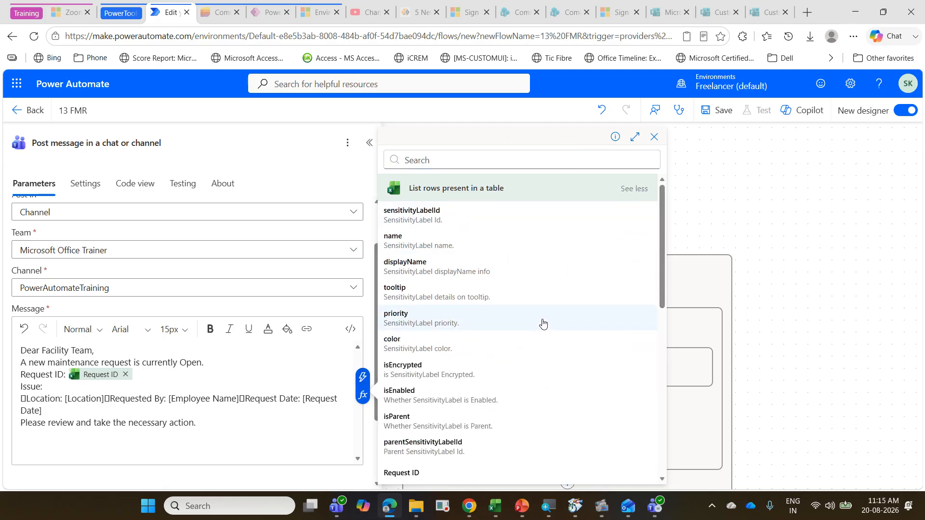
pyautogui.scroll(-7, 541, 322)
pyautogui.scroll(3, 536, 324)
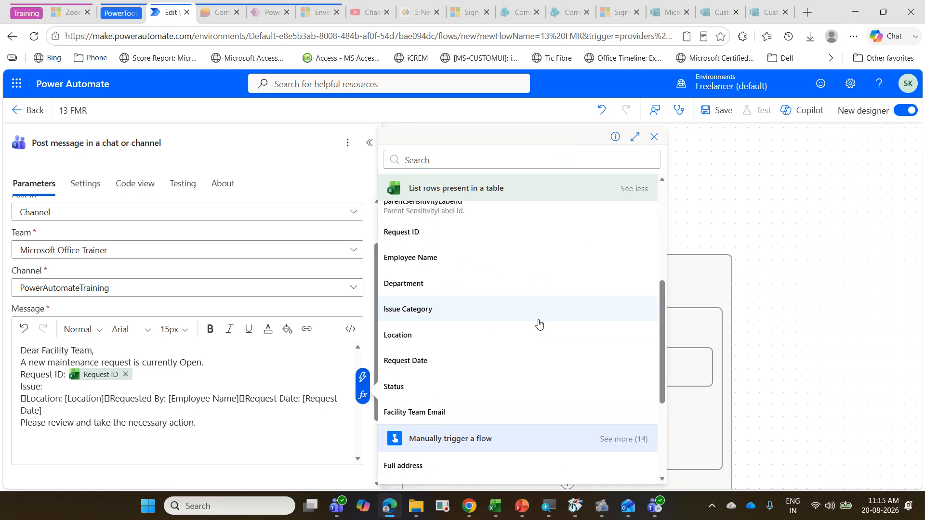
pyautogui.click(479, 308)
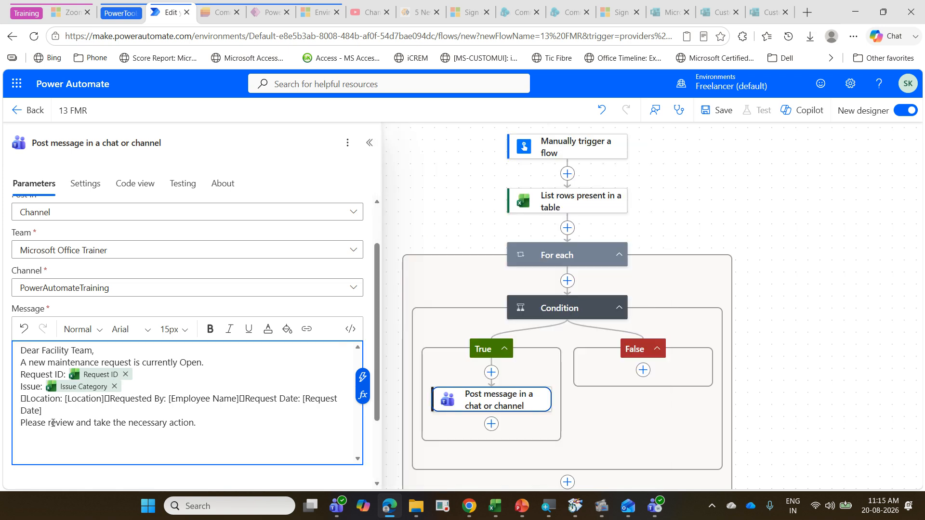
# Step: Remove the stray character before Location and replace the [Location] placeholder with the Location field from the table rows
pyautogui.click(19, 398)
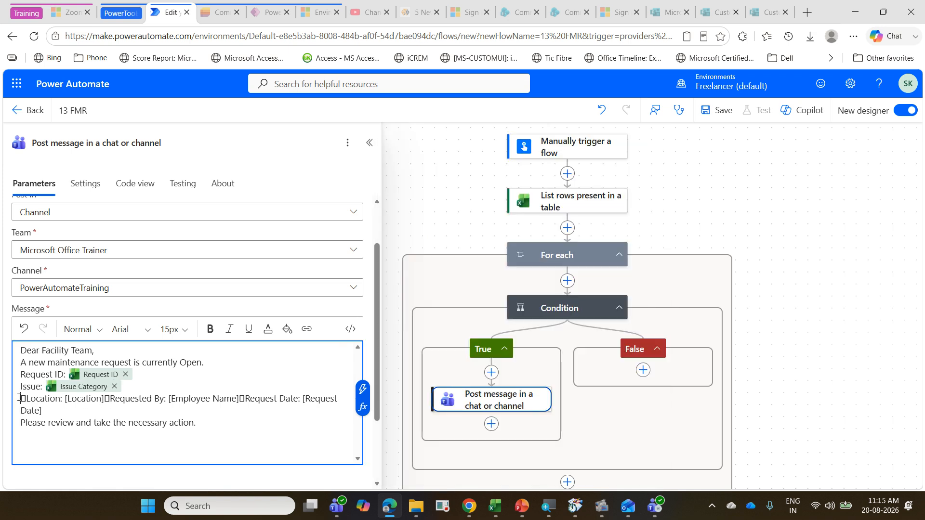
pyautogui.press('Delete')
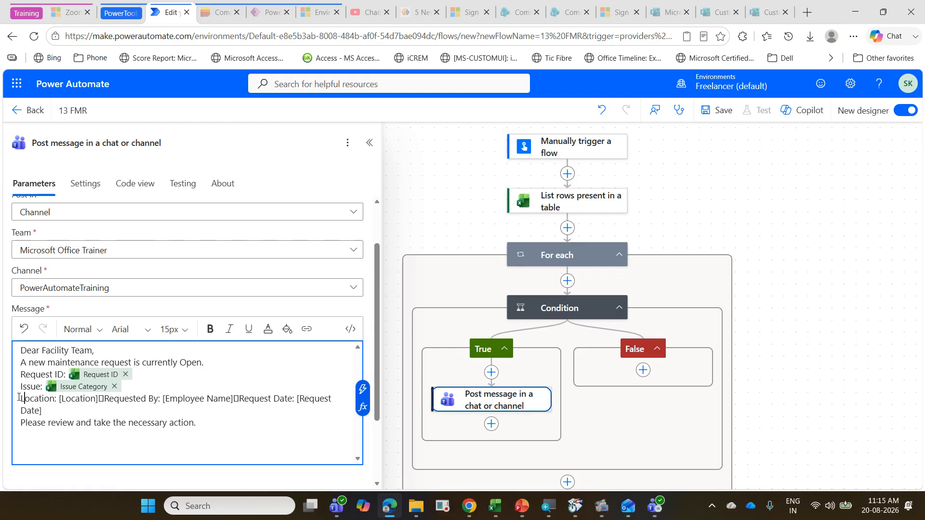
pyautogui.hotkey('shift', 'Right')
pyautogui.hotkey('shift', 'Right')
pyautogui.hotkey('shift', 'Right')
pyautogui.hotkey('shift', 'Right')
pyautogui.hotkey('shift', 'Right')
pyautogui.hotkey('shift', 'Right')
pyautogui.hotkey('shift', 'Right')
pyautogui.hotkey('shift', 'Right')
pyautogui.hotkey('shift', 'Right')
pyautogui.hotkey('shift', 'Right')
pyautogui.hotkey('shift', 'Right')
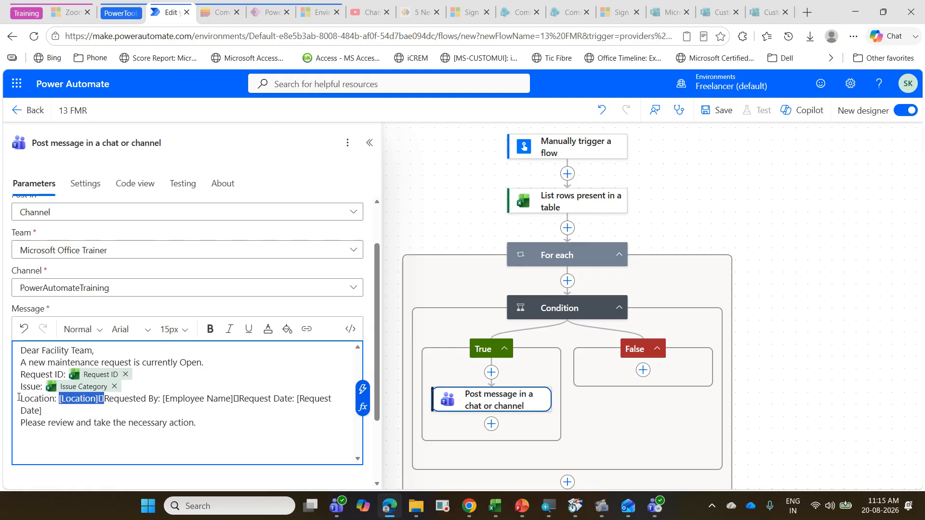
pyautogui.press('Delete')
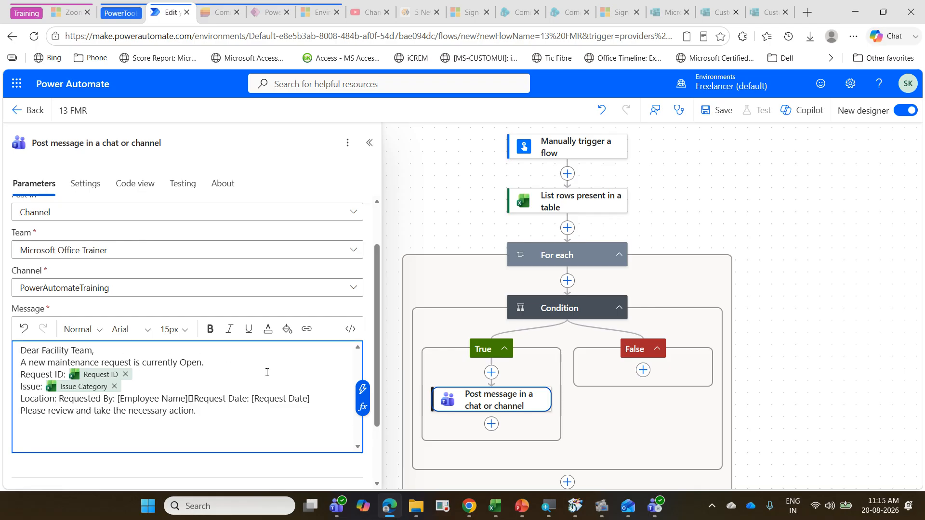
pyautogui.click(367, 396)
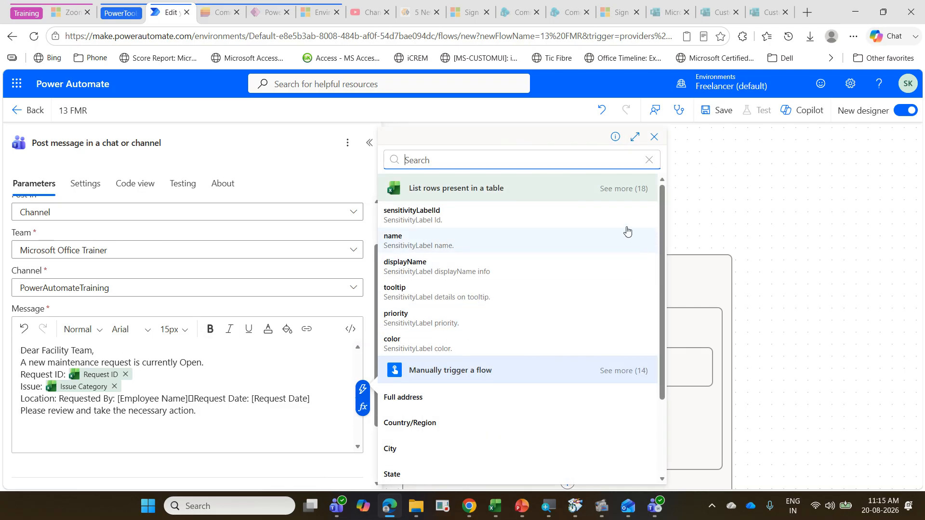
pyautogui.click(614, 191)
pyautogui.scroll(-5, 526, 295)
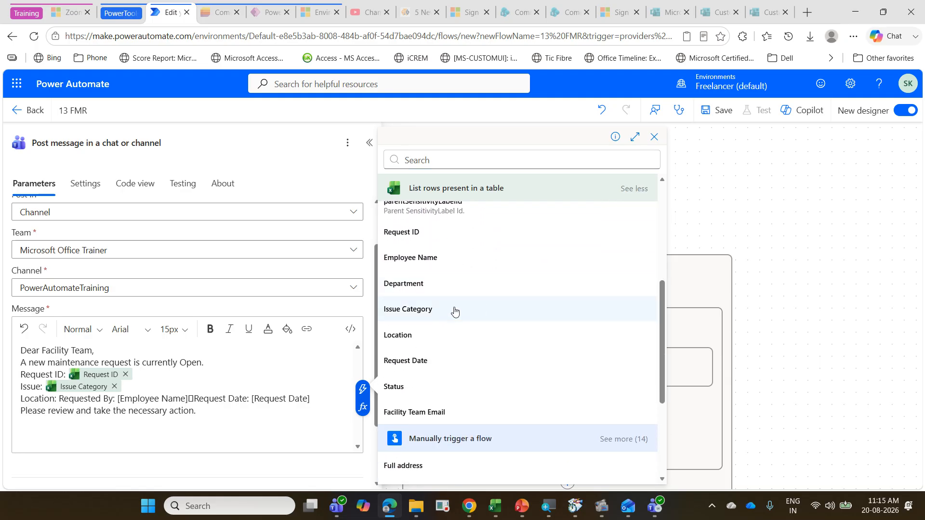
pyautogui.click(432, 334)
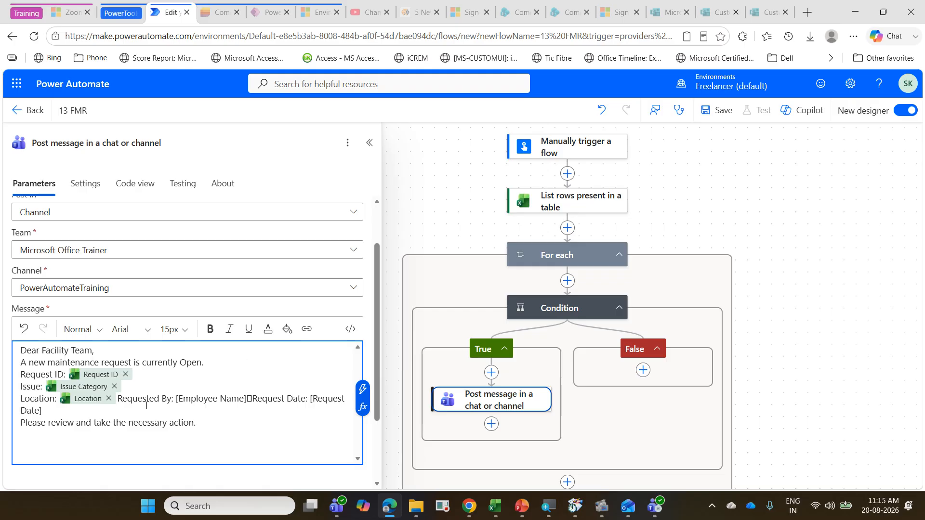
# Step: Put Requested By on its own line and replace its [Employee Name] placeholder with the Employee Name field from the table rows
pyautogui.press('Return')
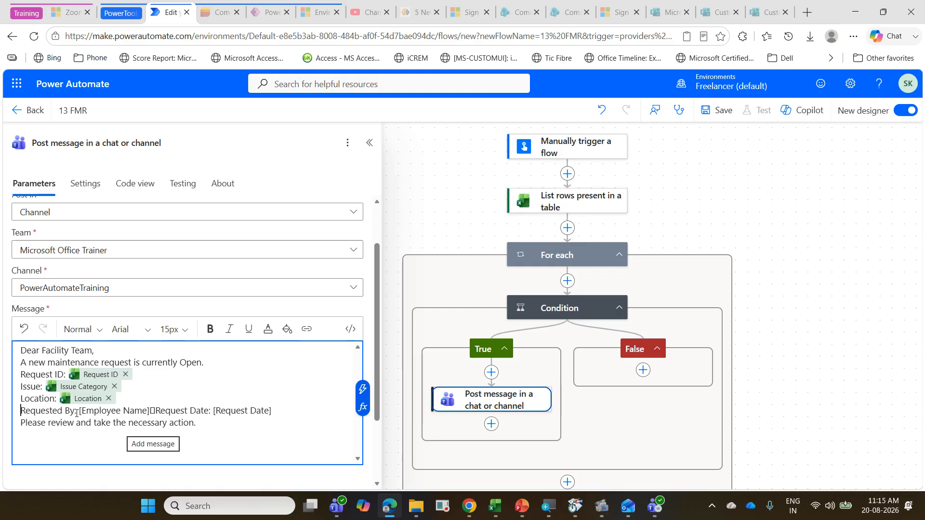
pyautogui.moveTo(78, 411); pyautogui.dragTo(149, 411)
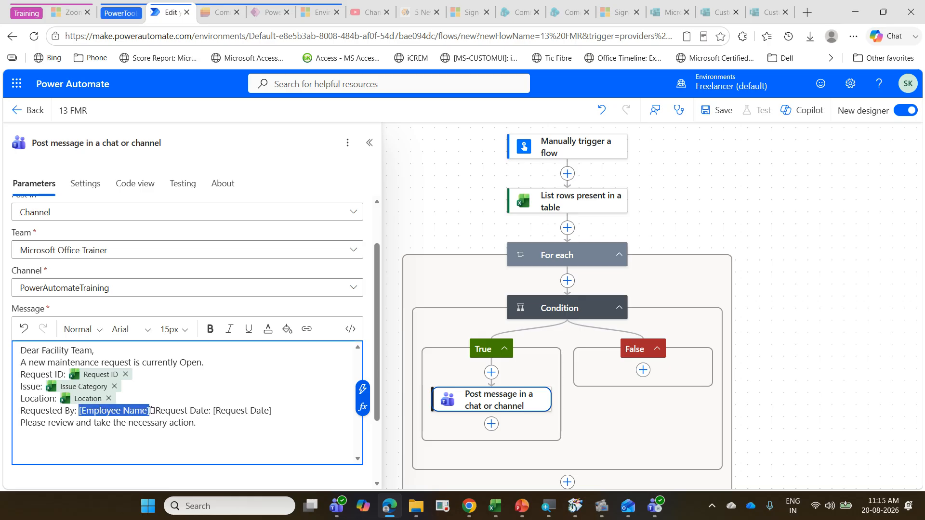
pyautogui.press('BackSpace')
pyautogui.press('Delete')
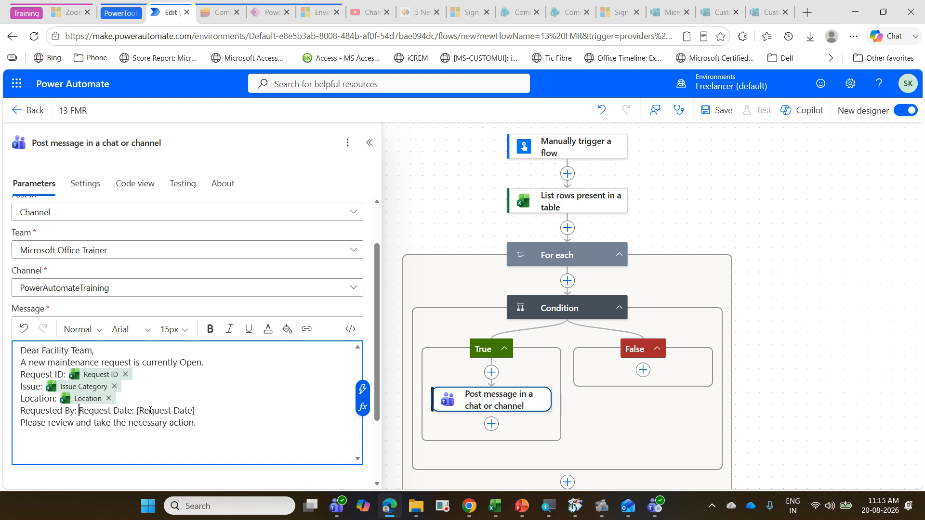
pyautogui.click(362, 388)
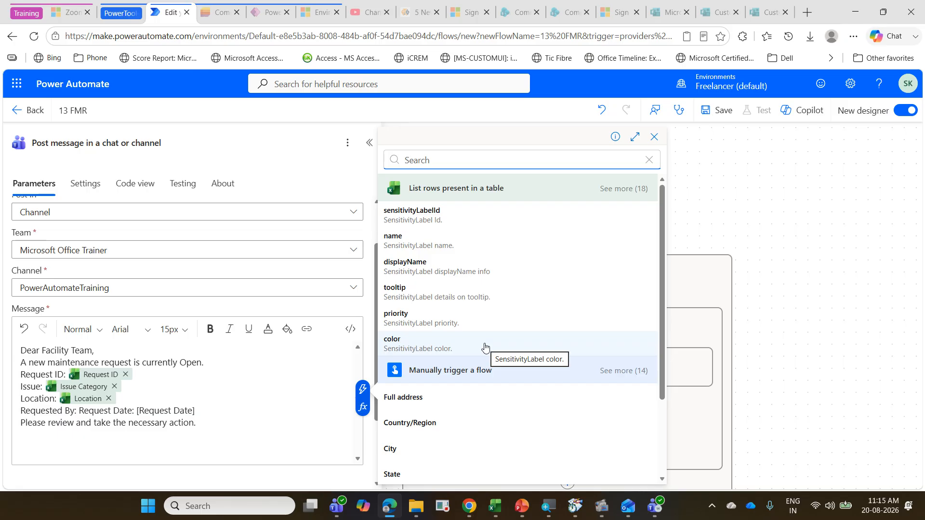
pyautogui.click(629, 189)
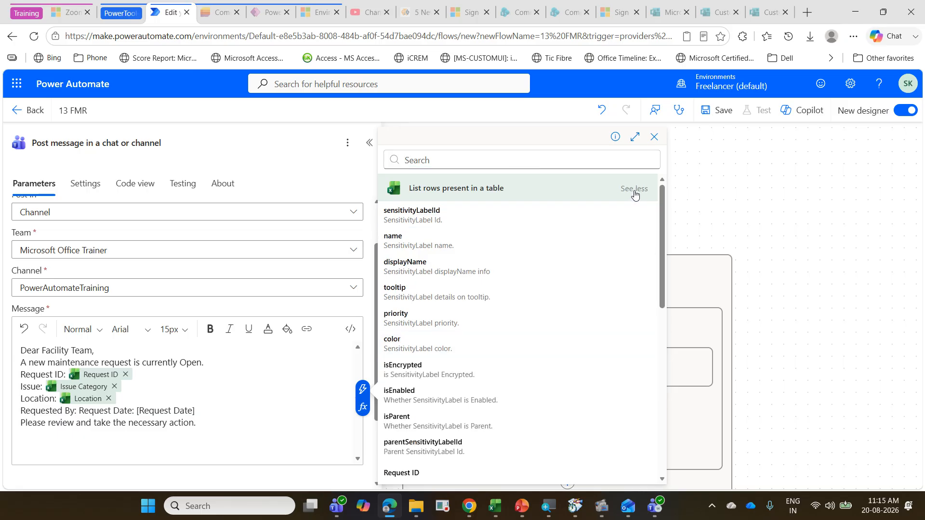
pyautogui.scroll(-5, 535, 248)
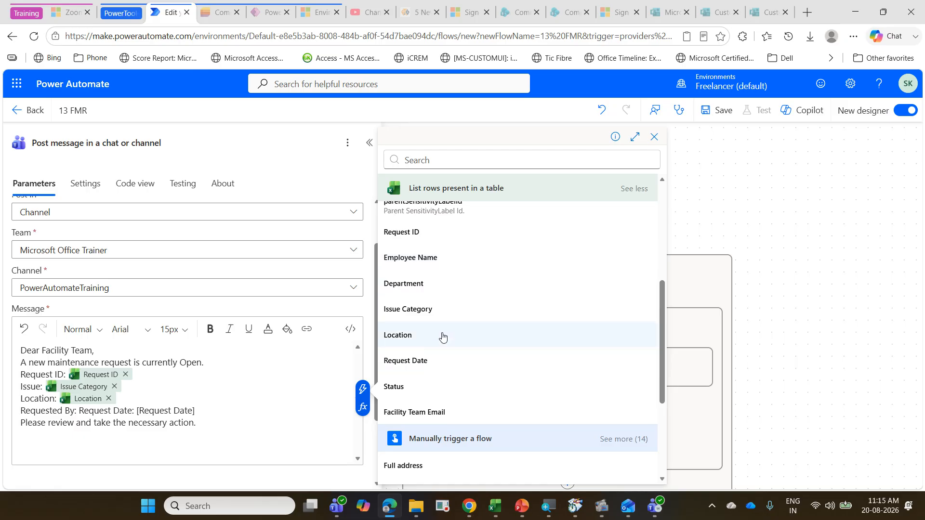
pyautogui.click(450, 260)
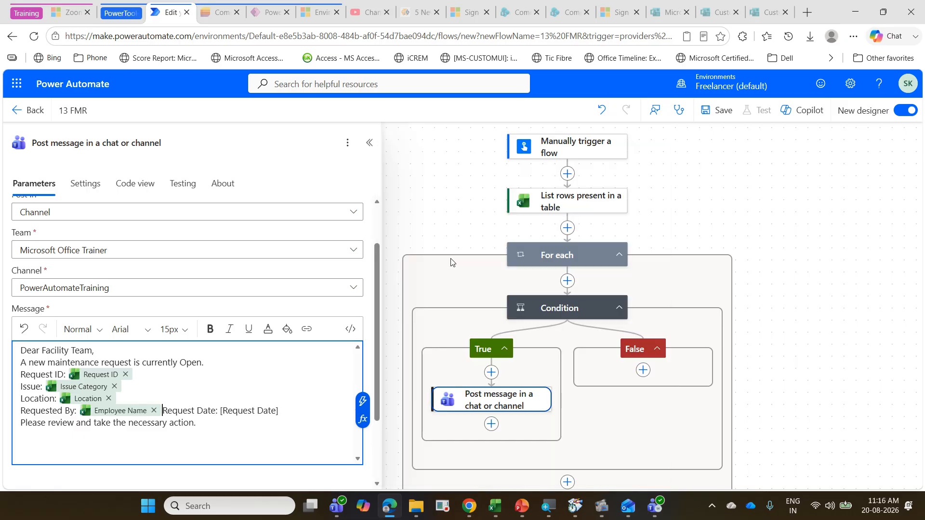
# Step: Put Request Date on its own line in the message and delete the [Request Date] placeholder after it
pyautogui.press('Return')
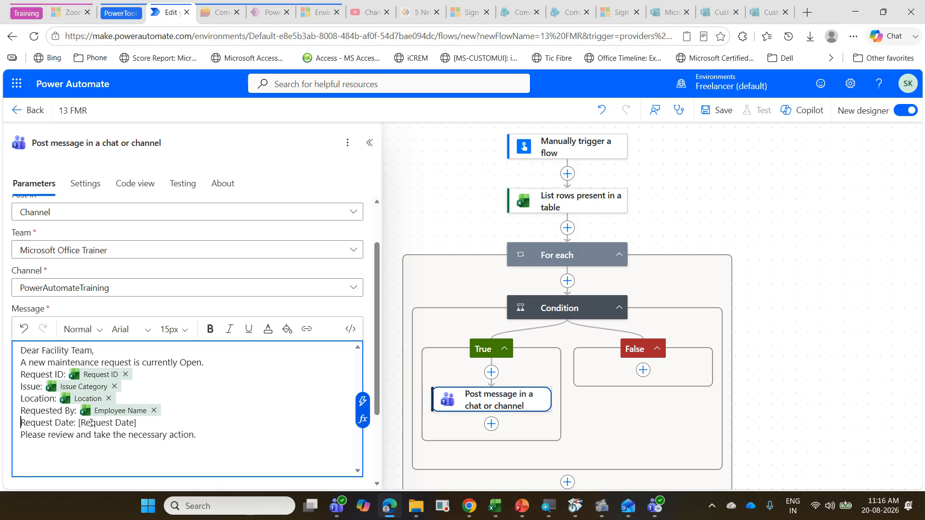
pyautogui.moveTo(79, 423); pyautogui.dragTo(138, 419)
pyautogui.press('BackSpace')
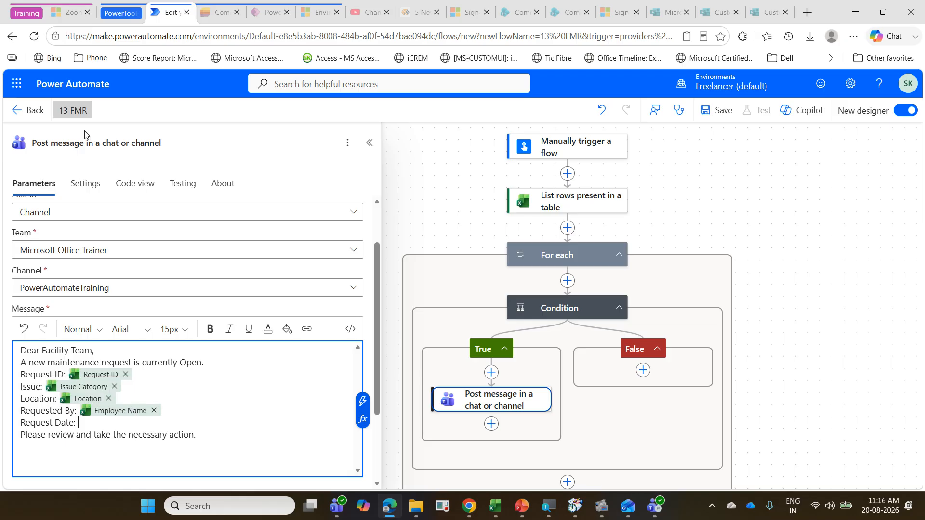
# Step: Start an expression after Request Date in the Teams message with an empty formatDateTime() function
pyautogui.click(362, 417)
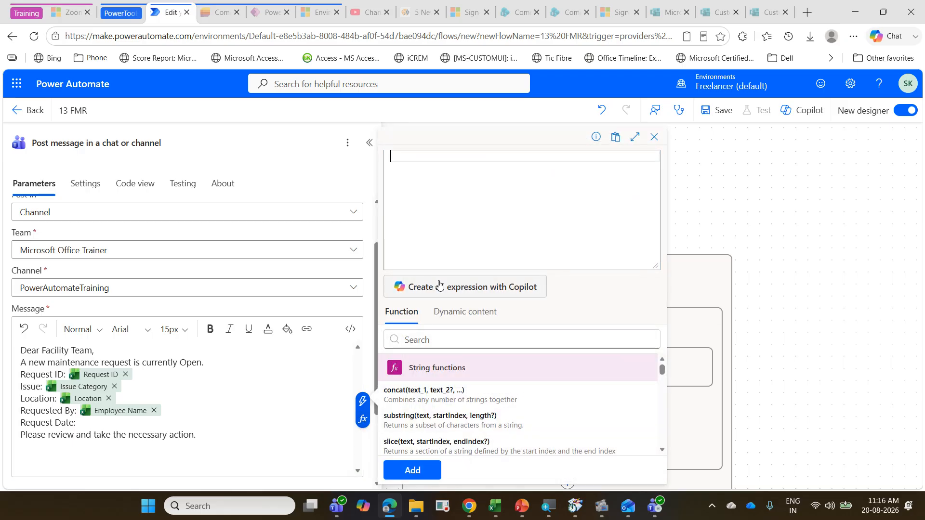
pyautogui.write('for')
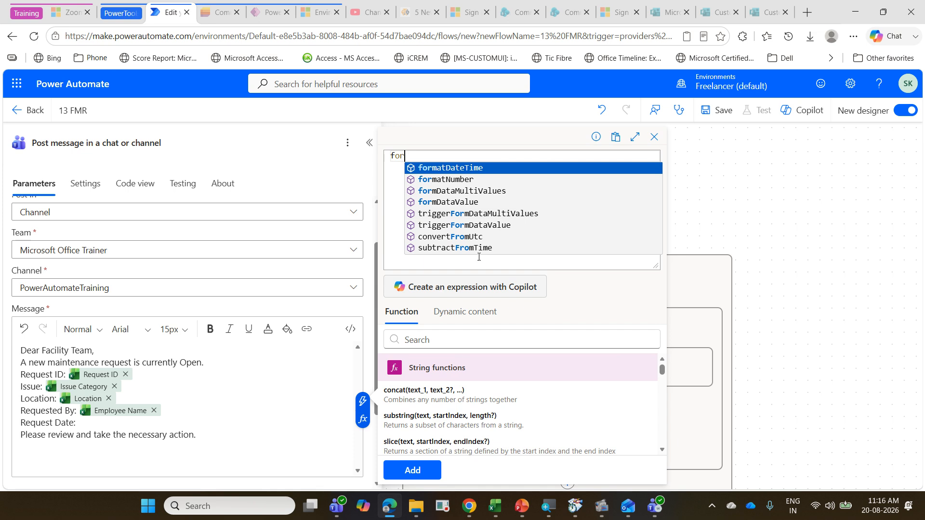
pyautogui.click(509, 168)
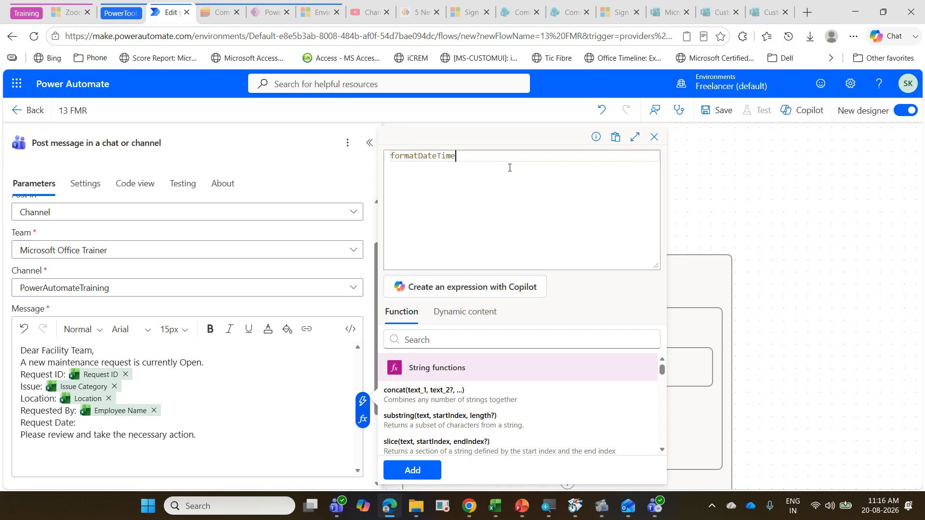
pyautogui.write('(')
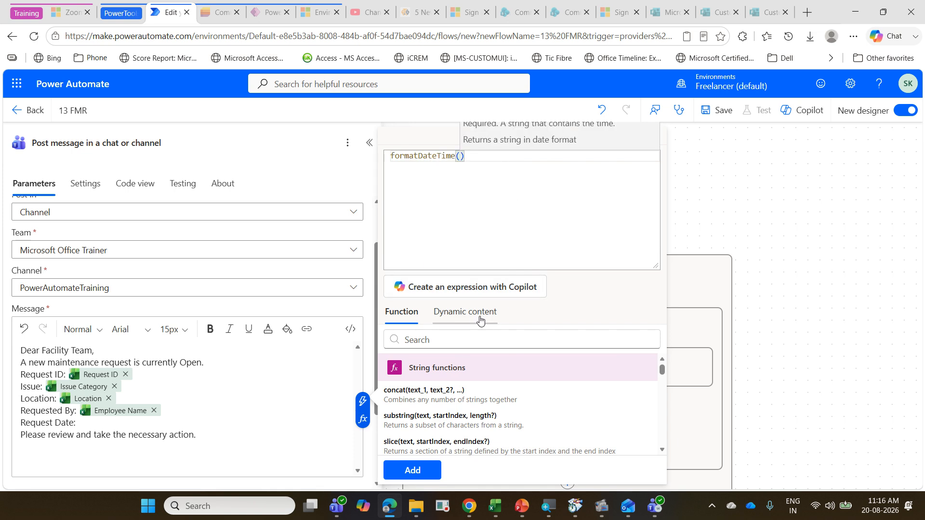
# Step: Insert the Request Date field from the table rows as the timestamp argument of formatDateTime
pyautogui.click(457, 312)
pyautogui.scroll(-5, 503, 398)
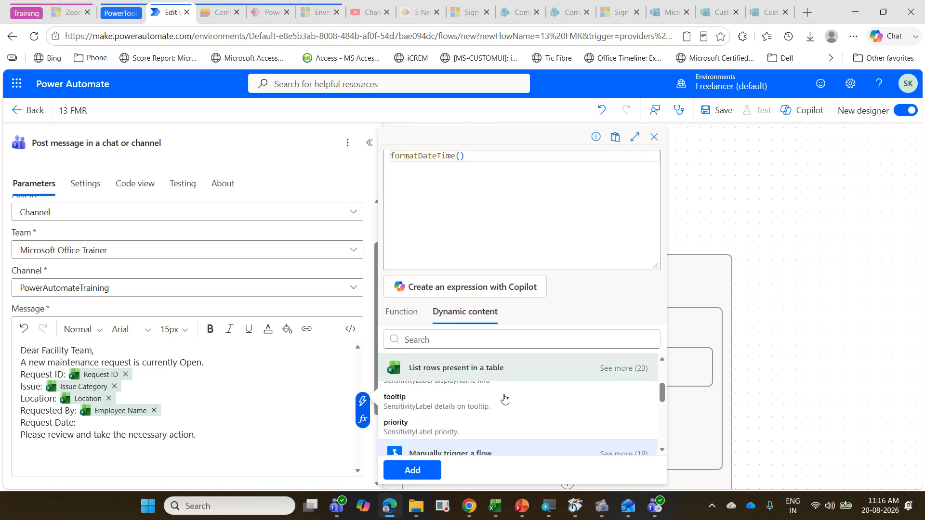
pyautogui.scroll(4, 504, 398)
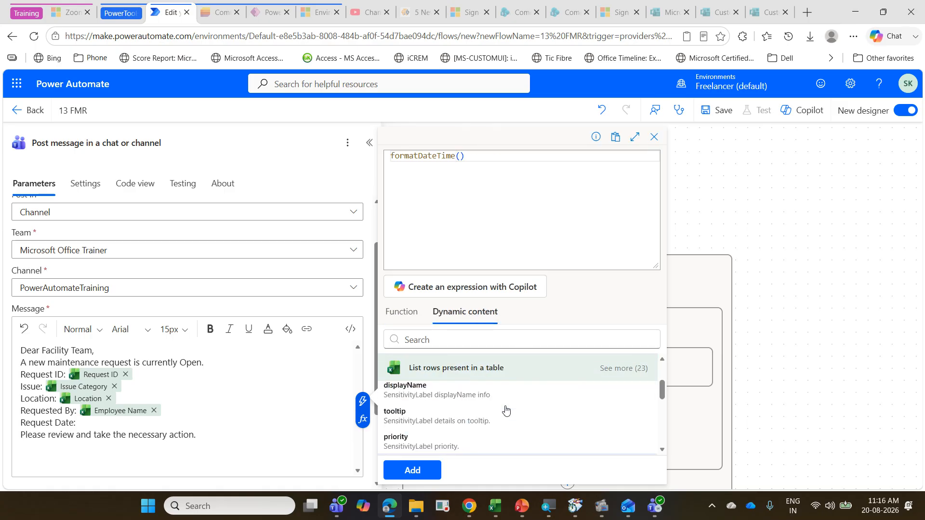
pyautogui.click(609, 368)
pyautogui.scroll(-3, 562, 401)
pyautogui.scroll(-5, 542, 415)
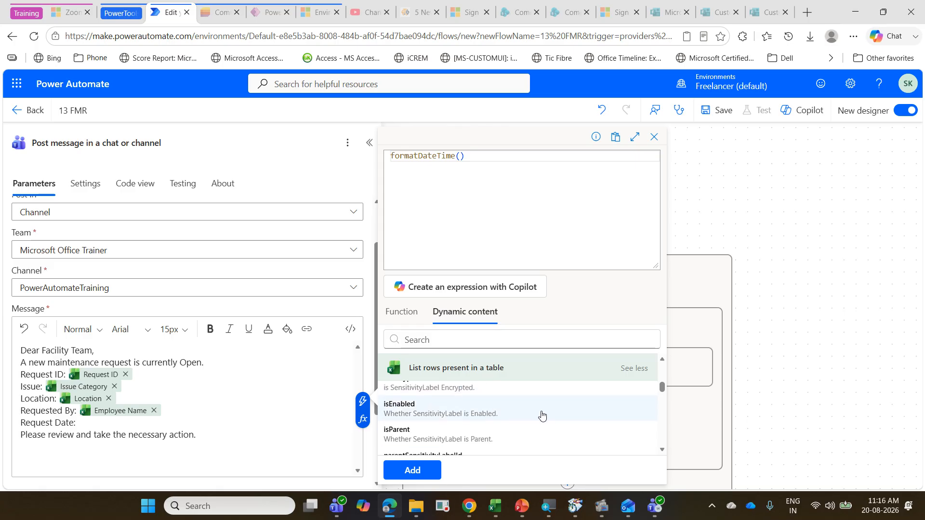
pyautogui.scroll(-3, 542, 416)
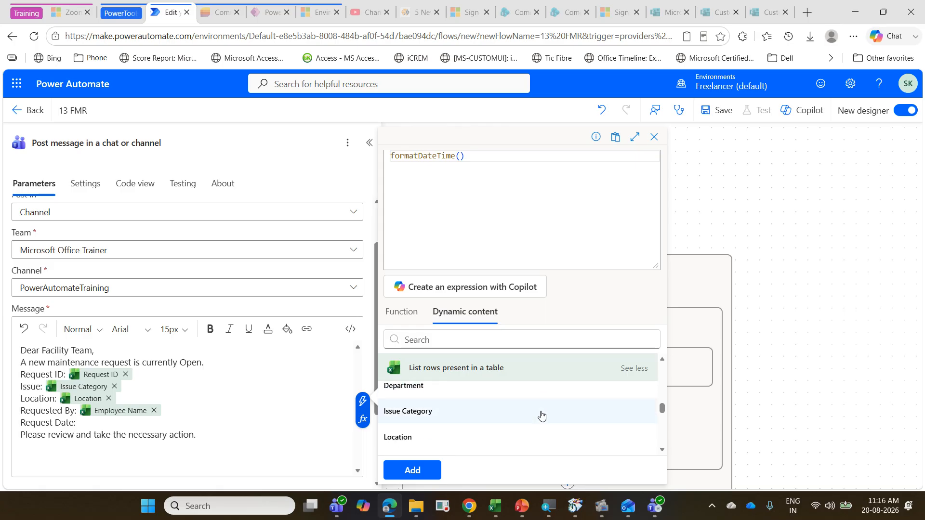
pyautogui.click(533, 411)
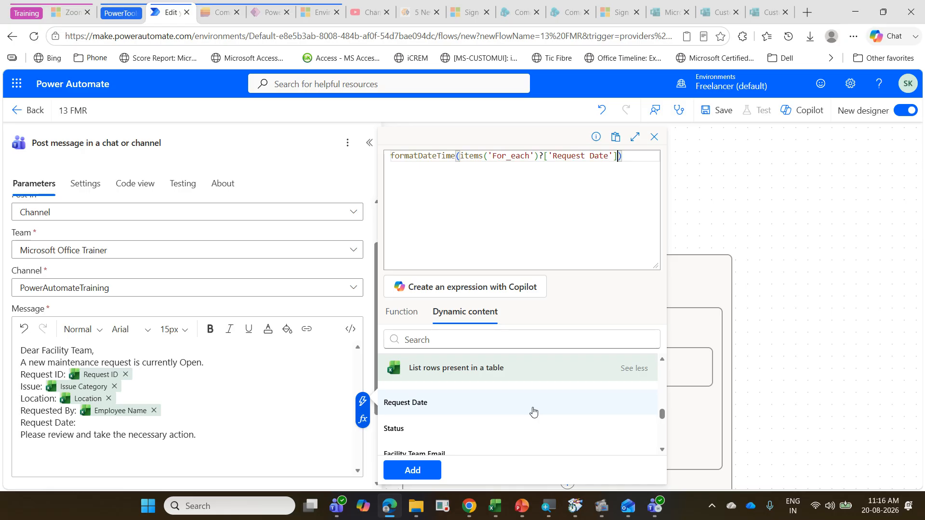
# Step: Add 'dd-MMM-yyyy' as the format argument of the formatDateTime expression
pyautogui.write(',')
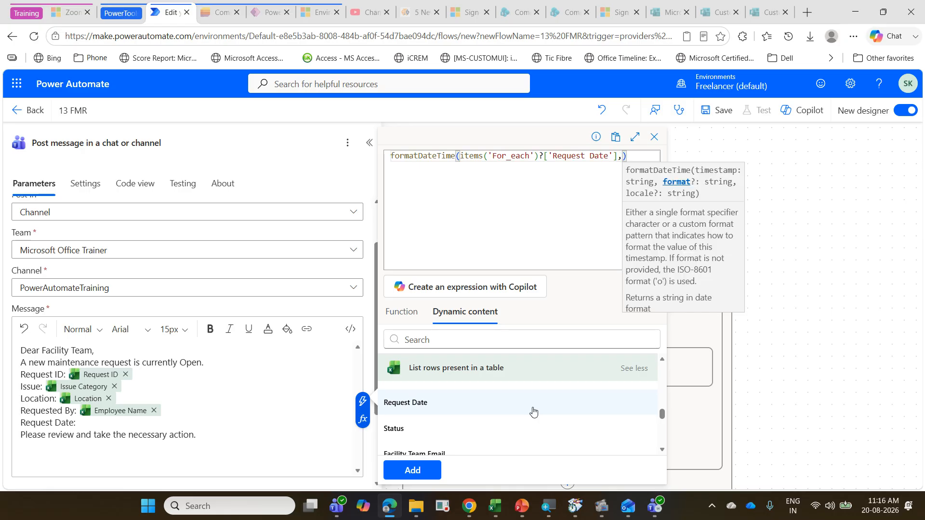
pyautogui.write("'")
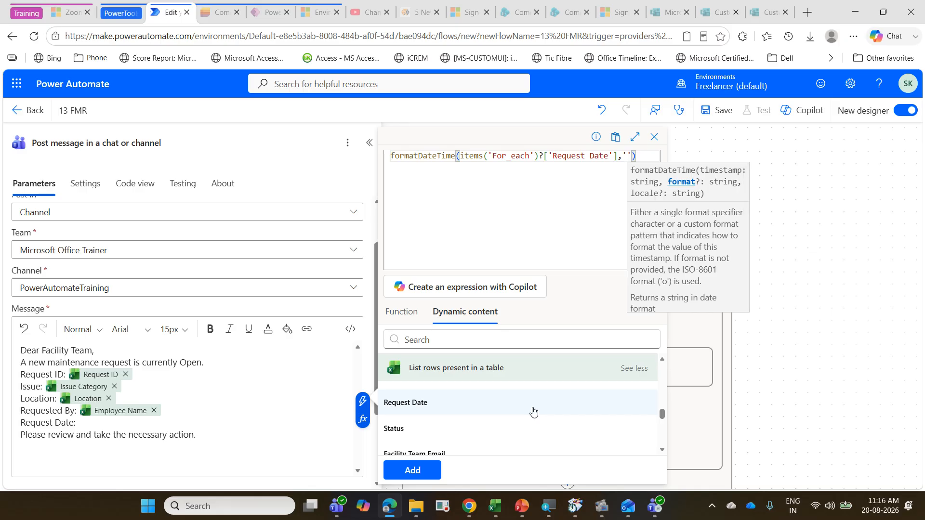
pyautogui.write('dd')
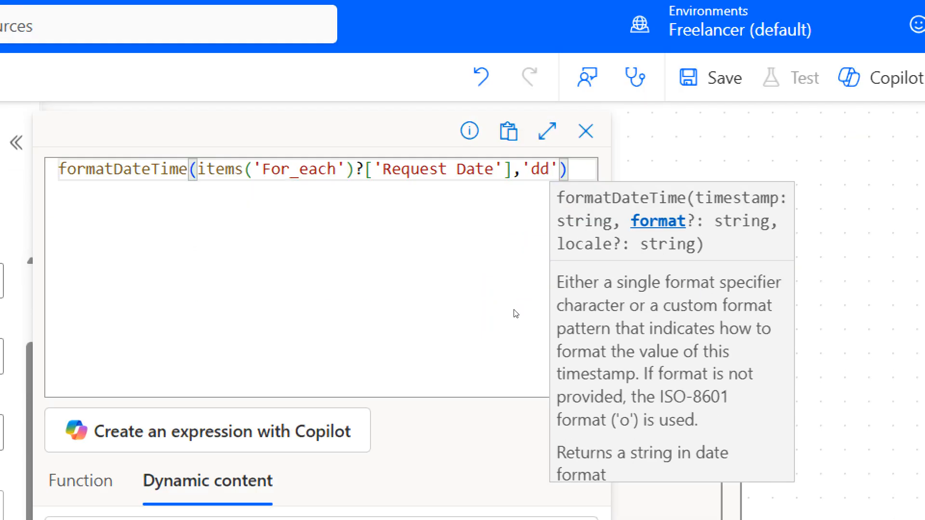
pyautogui.write('-')
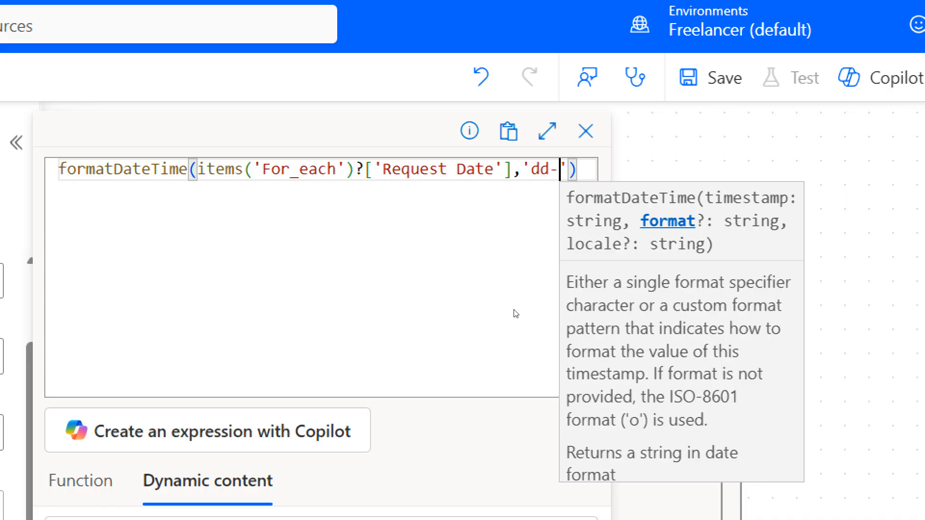
pyautogui.write('MM')
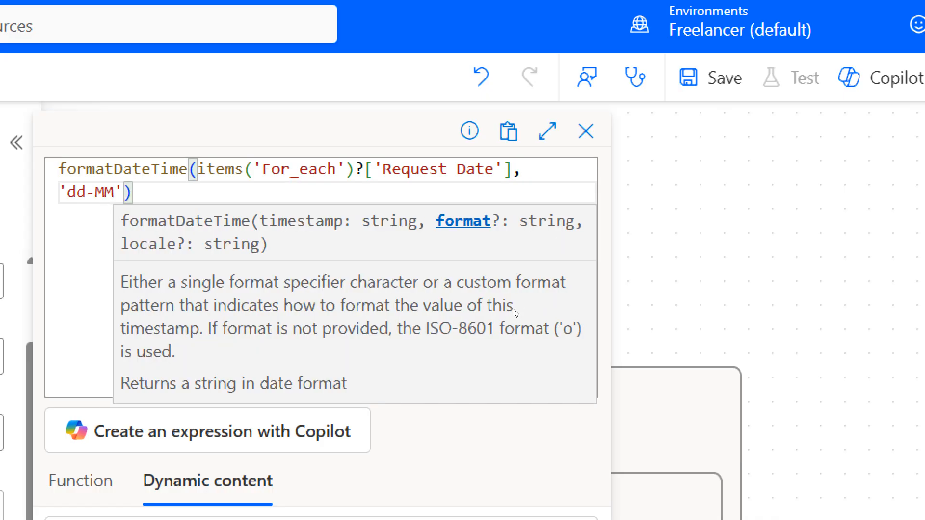
pyautogui.write('M')
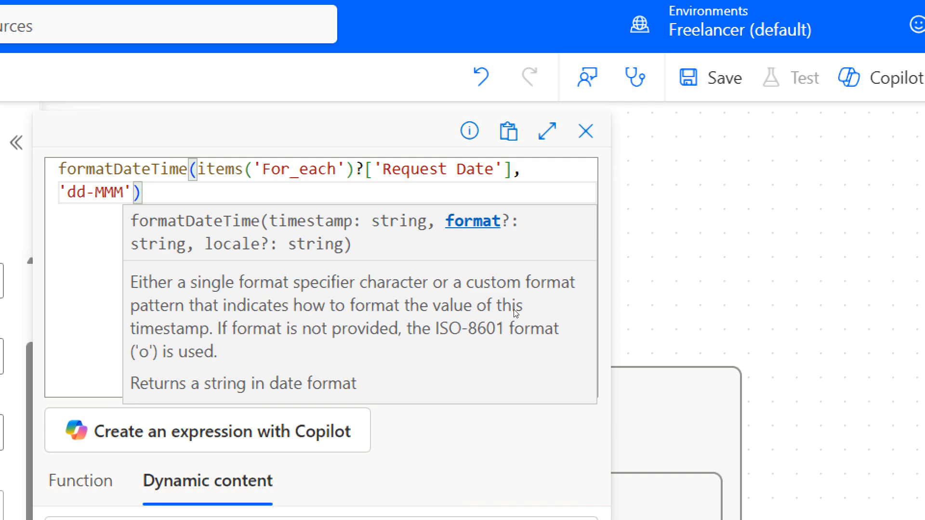
pyautogui.write('-')
pyautogui.write('yyy')
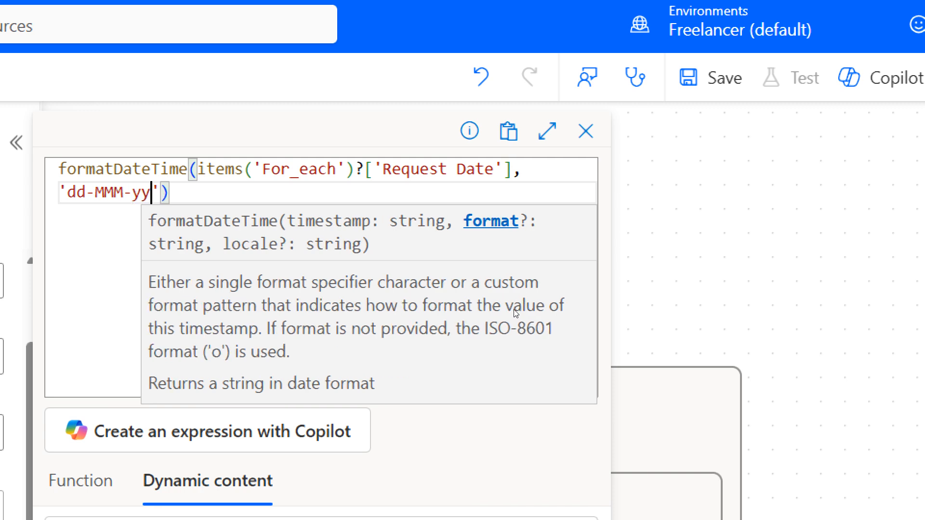
pyautogui.write('y')
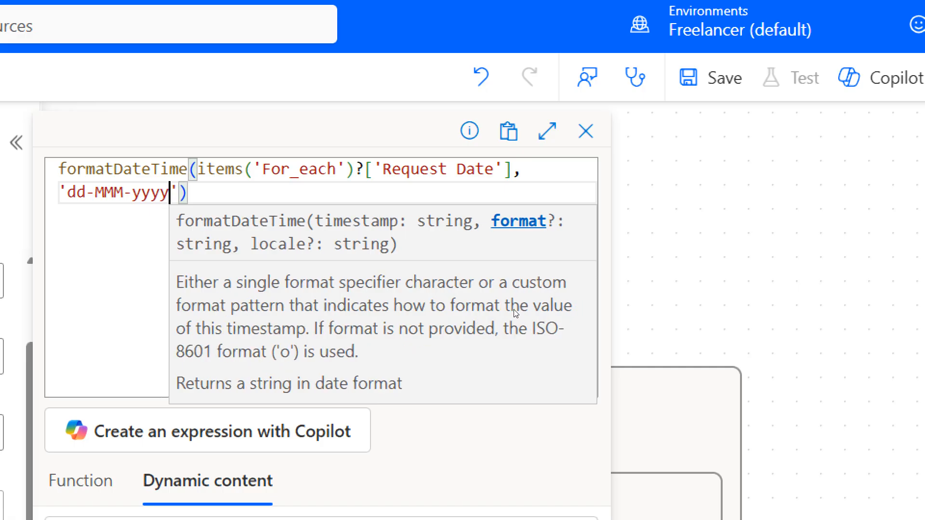
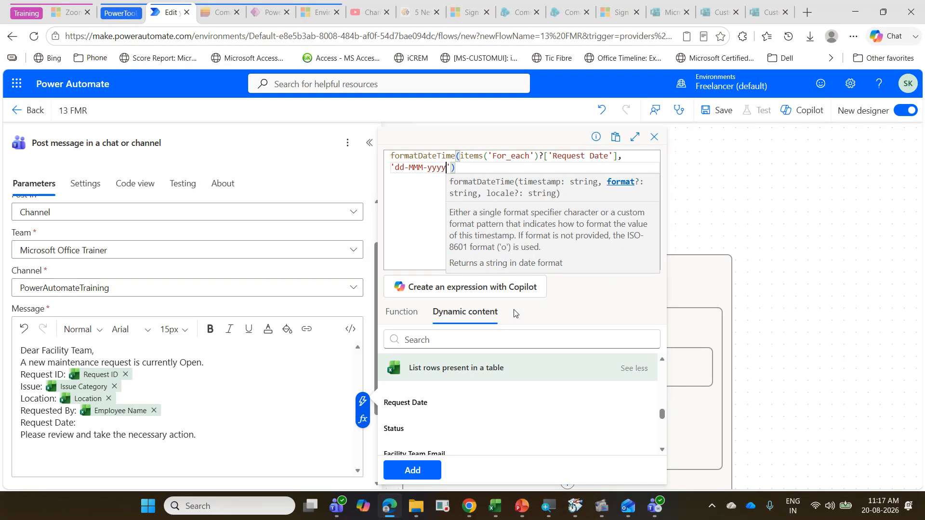
# Step: Insert the Request Date expression formatted as 'dd-MMM-yyyy' into the Teams message and save the 13 FMR flow
pyautogui.click(481, 168)
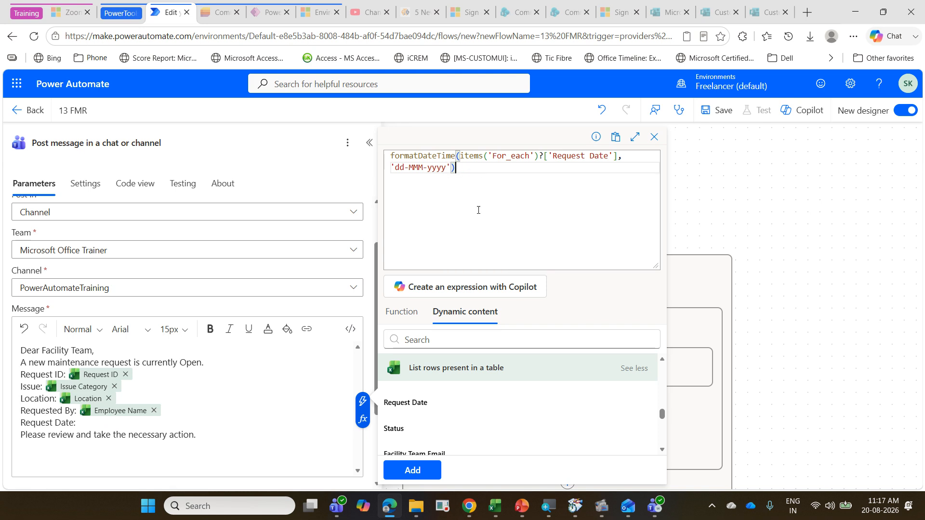
pyautogui.click(435, 475)
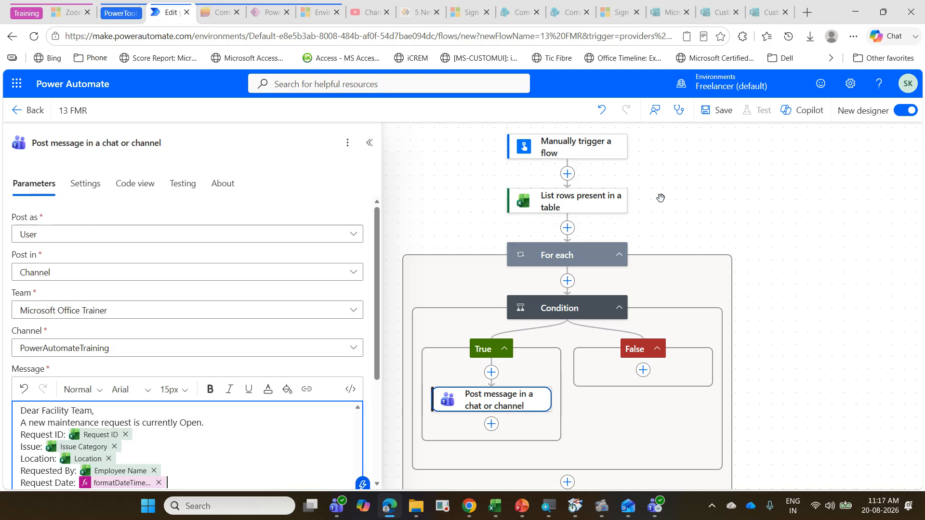
pyautogui.click(713, 109)
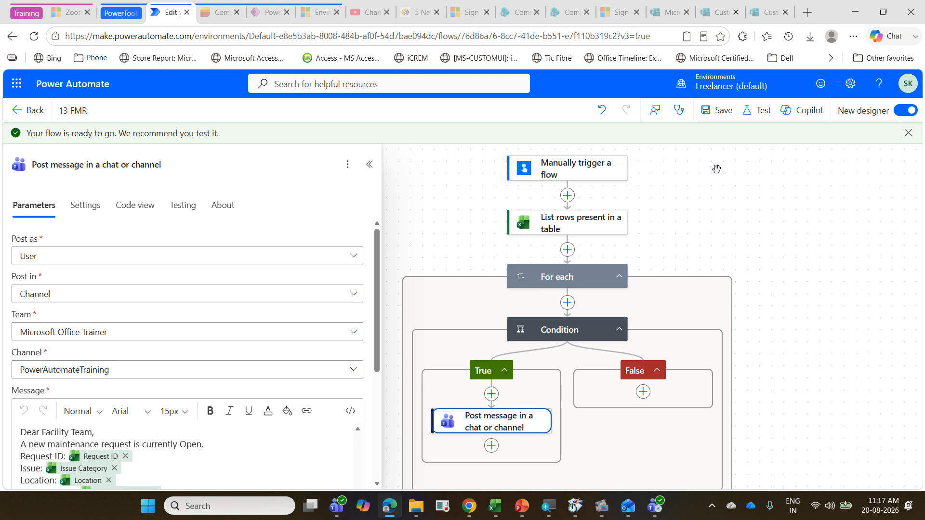
pyautogui.click(726, 113)
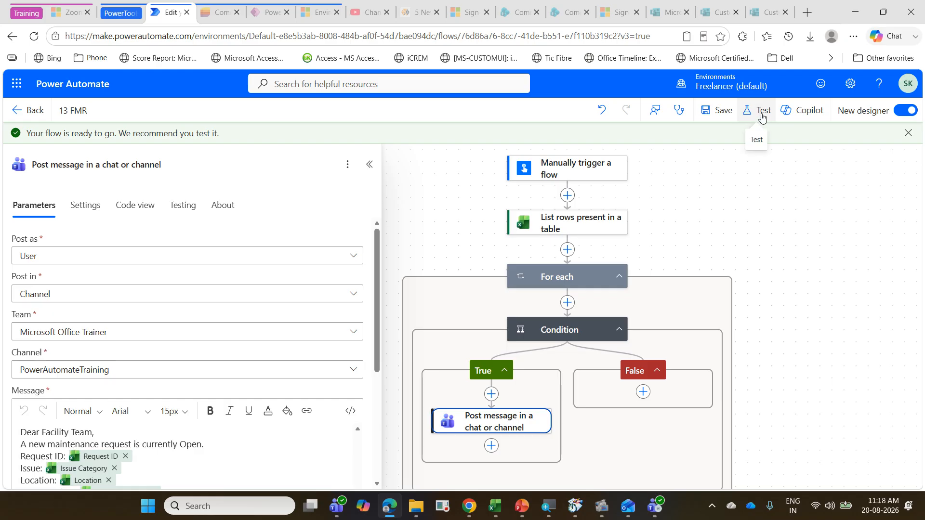
# Step: Test the 13 FMR flow manually, running it with the Excel Online (Business) and Microsoft Teams connections
pyautogui.click(761, 117)
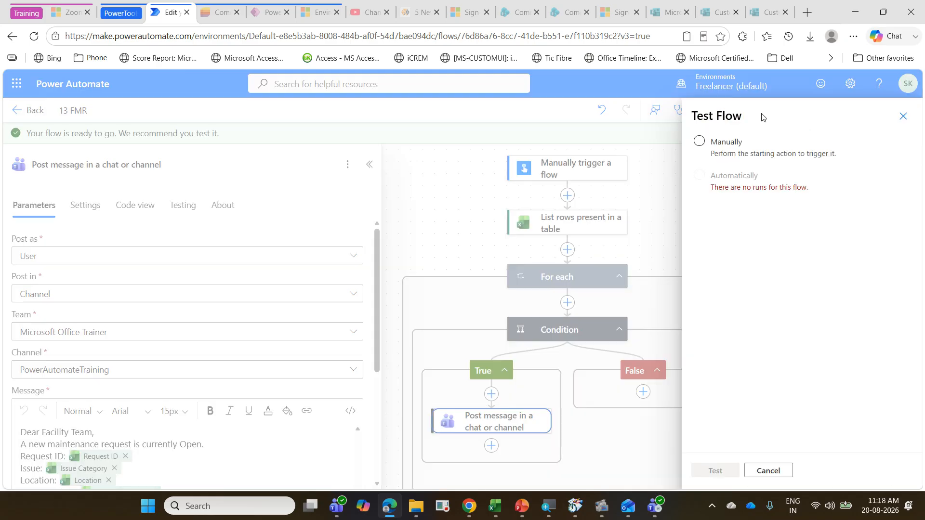
pyautogui.click(719, 141)
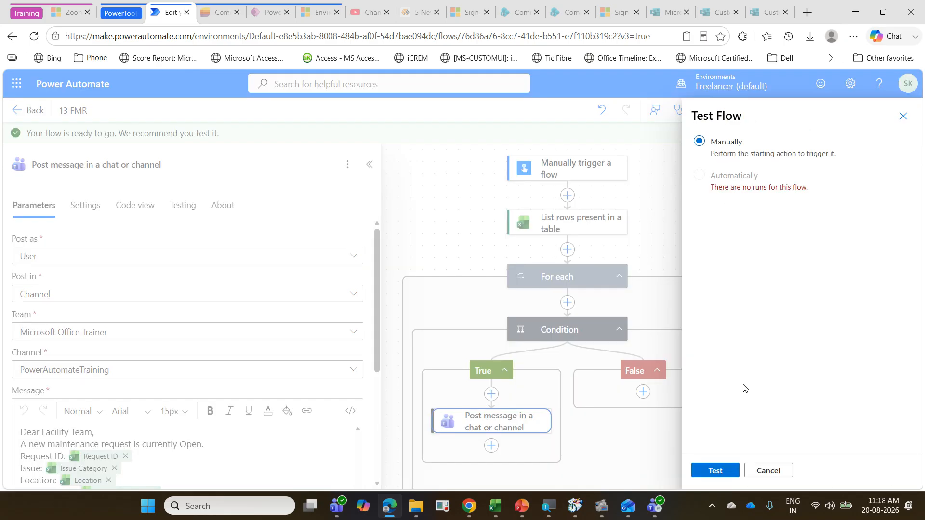
pyautogui.click(722, 465)
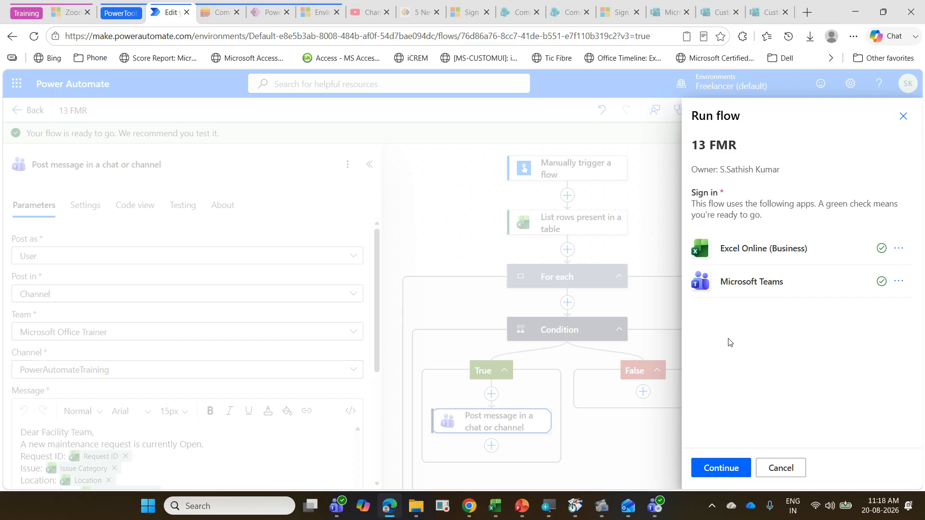
pyautogui.click(724, 475)
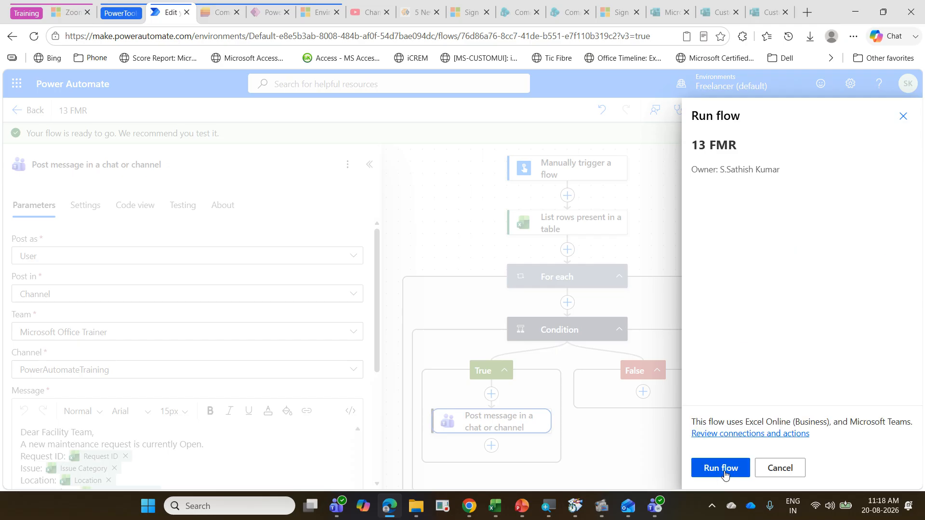
pyautogui.click(721, 469)
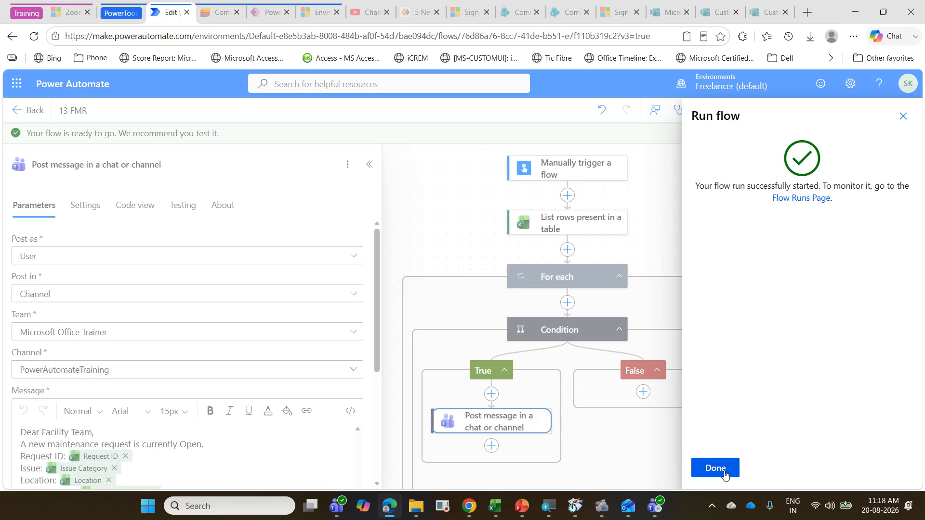
pyautogui.click(715, 468)
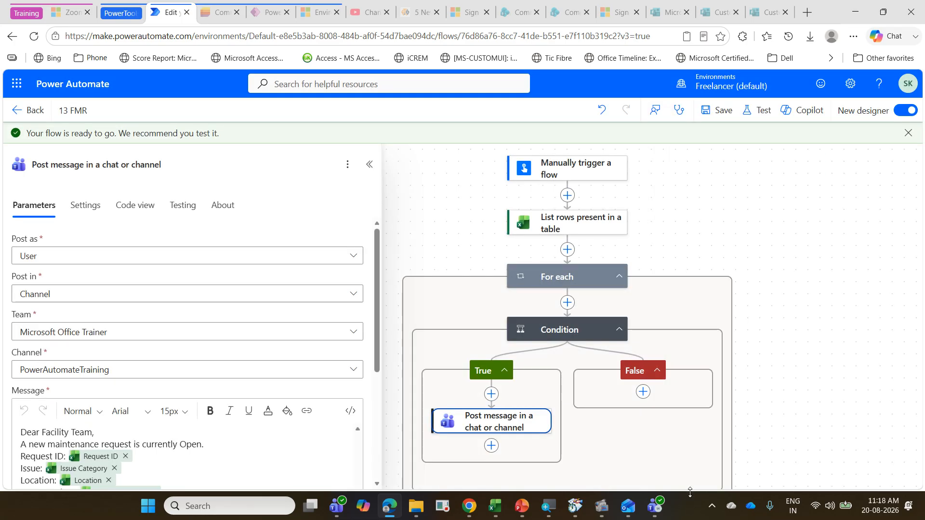
# Step: Switch to Microsoft Teams and open the work account's PowerAutomateTraining channel in a maximized window
pyautogui.moveTo(494, 504)
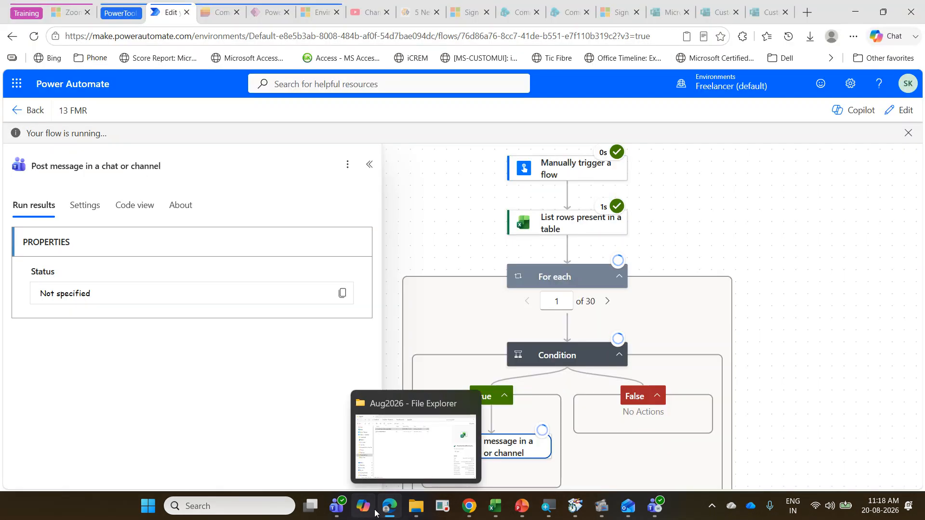
pyautogui.click(336, 506)
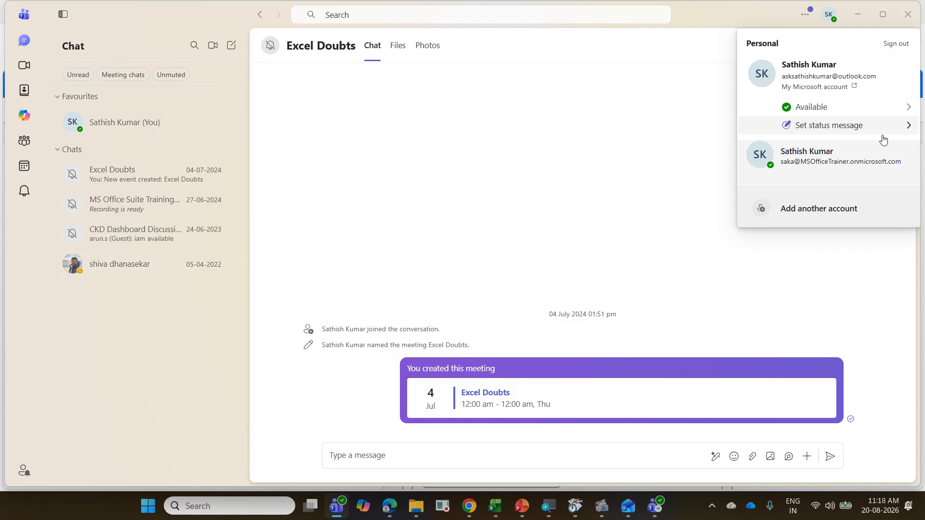
pyautogui.click(845, 164)
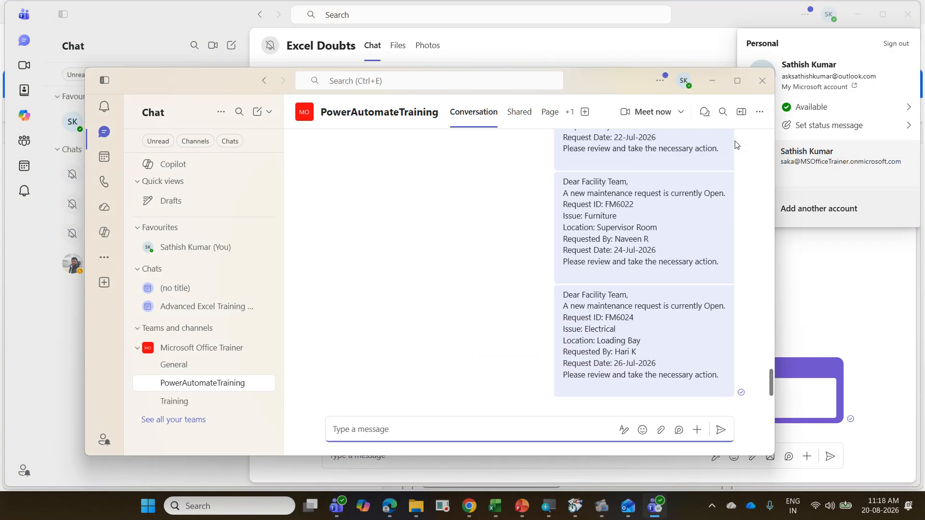
pyautogui.click(737, 80)
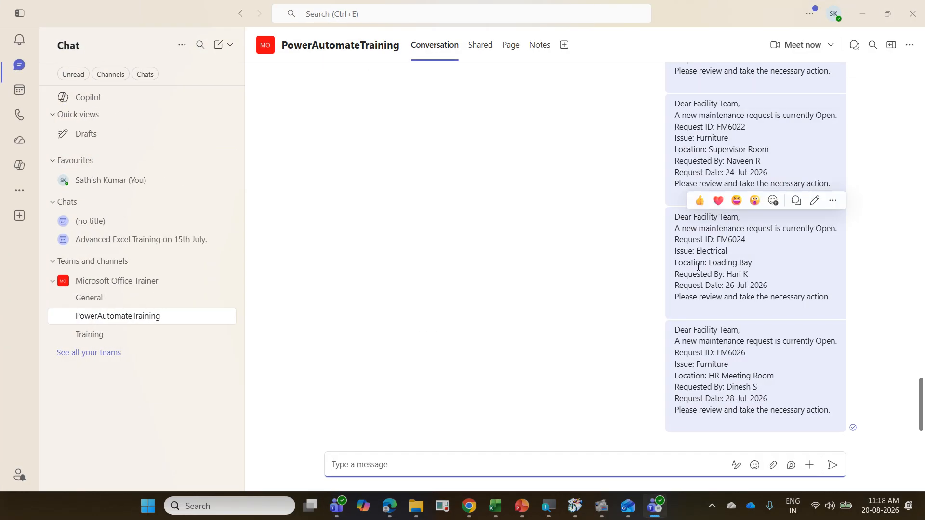
# Step: Review the maintenance request messages in the PowerAutomateTraining channel, checking each request's ID, issue, location, requester and date
pyautogui.scroll(8, 698, 266)
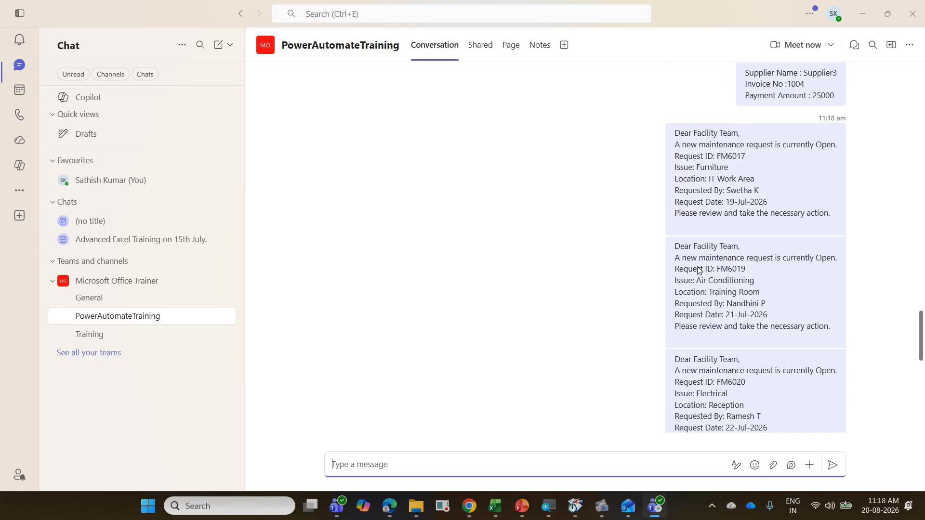
pyautogui.scroll(1, 697, 269)
pyautogui.scroll(-10, 698, 270)
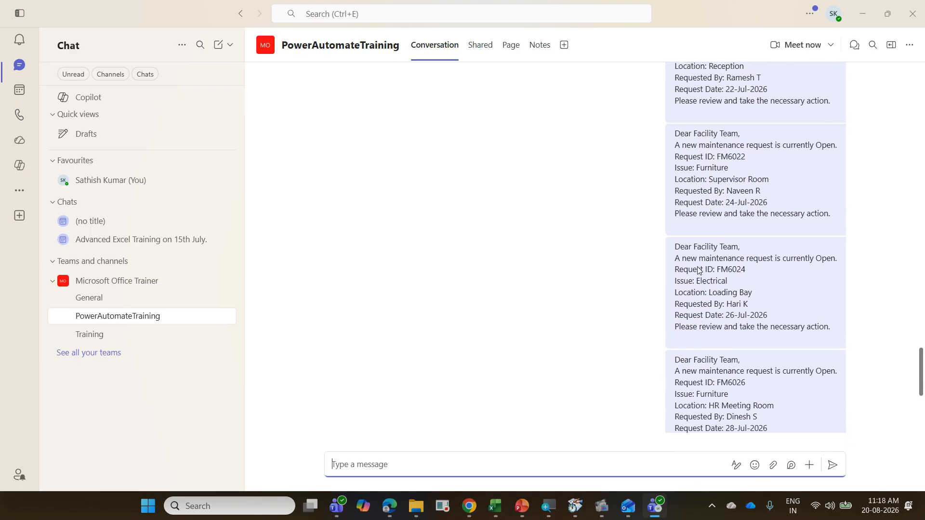
pyautogui.scroll(5, 698, 269)
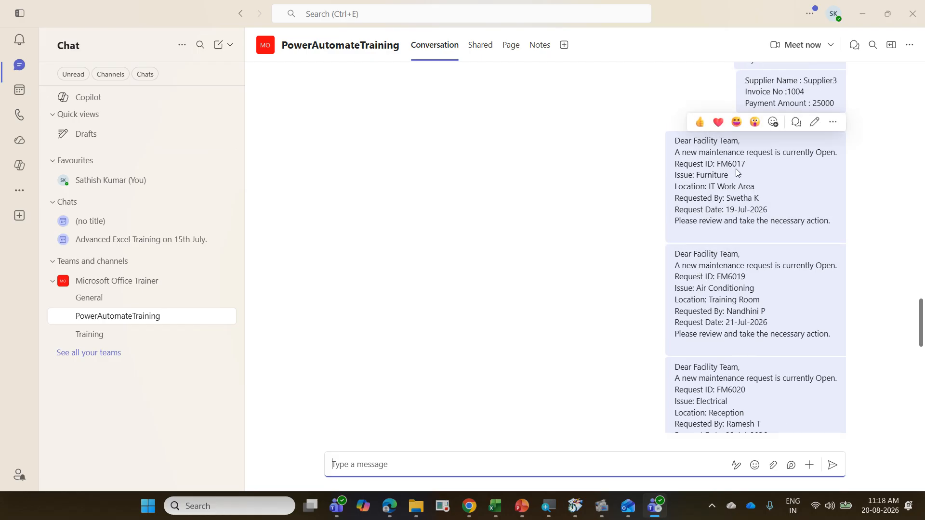
pyautogui.scroll(-3, 770, 188)
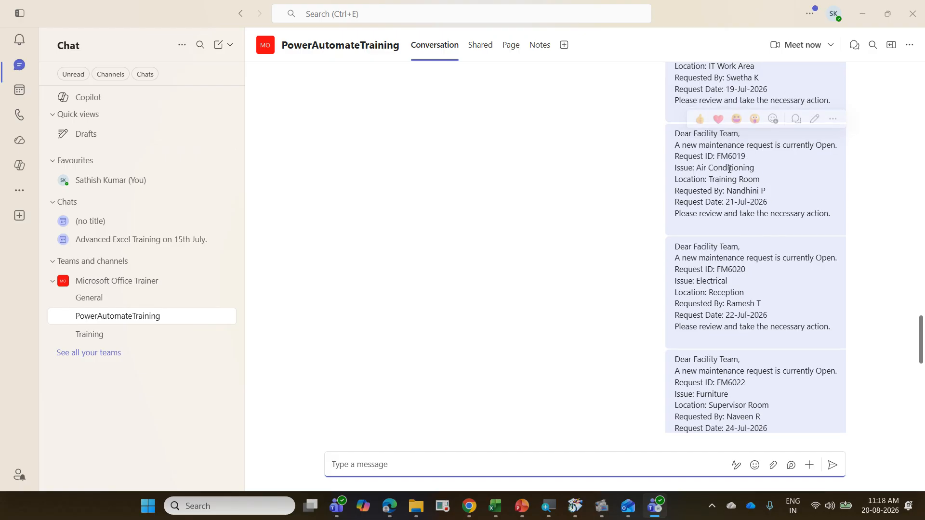
pyautogui.scroll(-3, 767, 169)
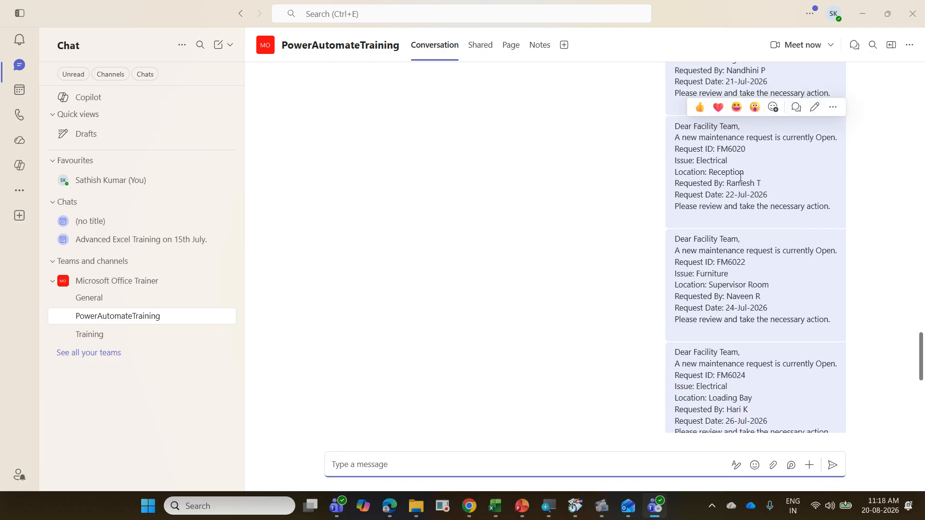
pyautogui.scroll(-3, 746, 186)
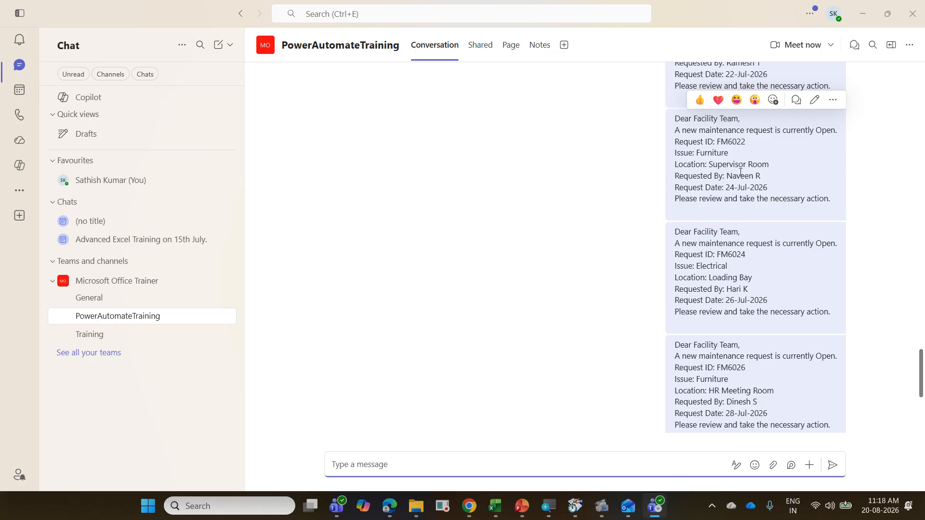
pyautogui.scroll(-2, 741, 172)
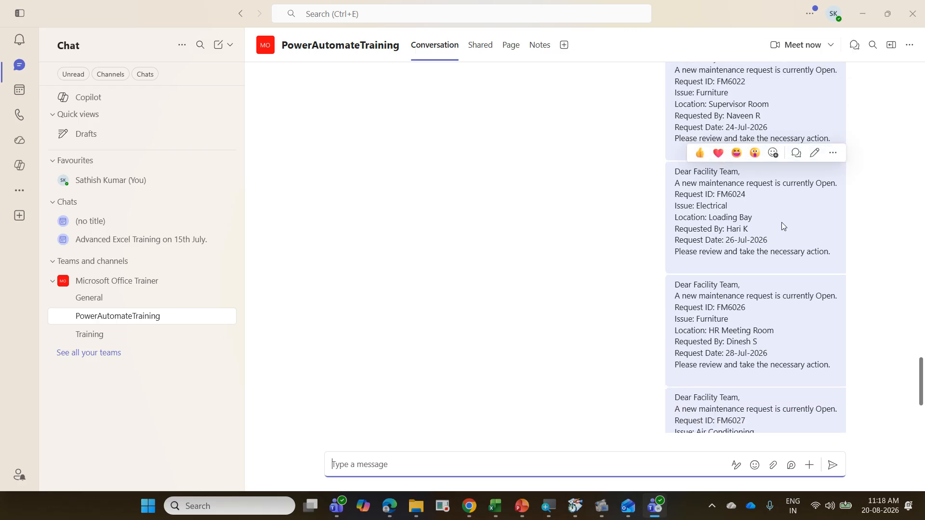
pyautogui.scroll(-3, 781, 223)
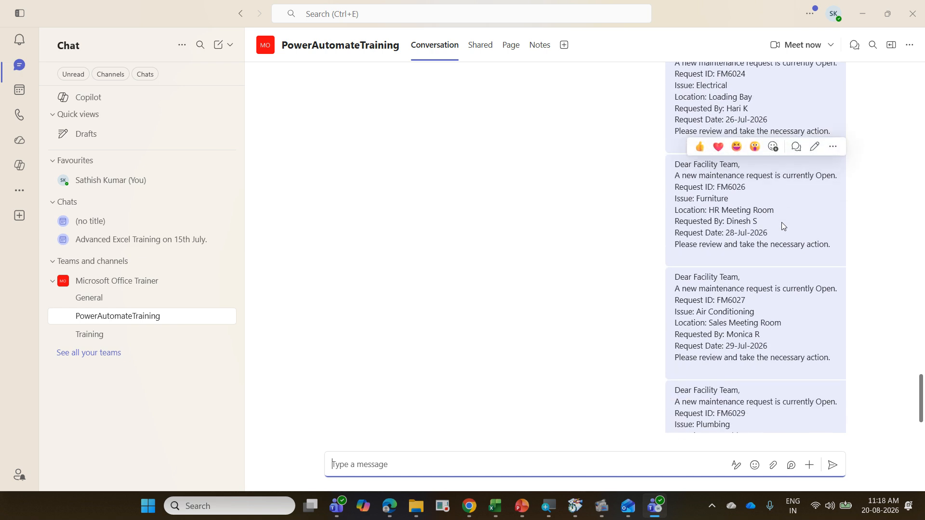
pyautogui.scroll(-2, 781, 223)
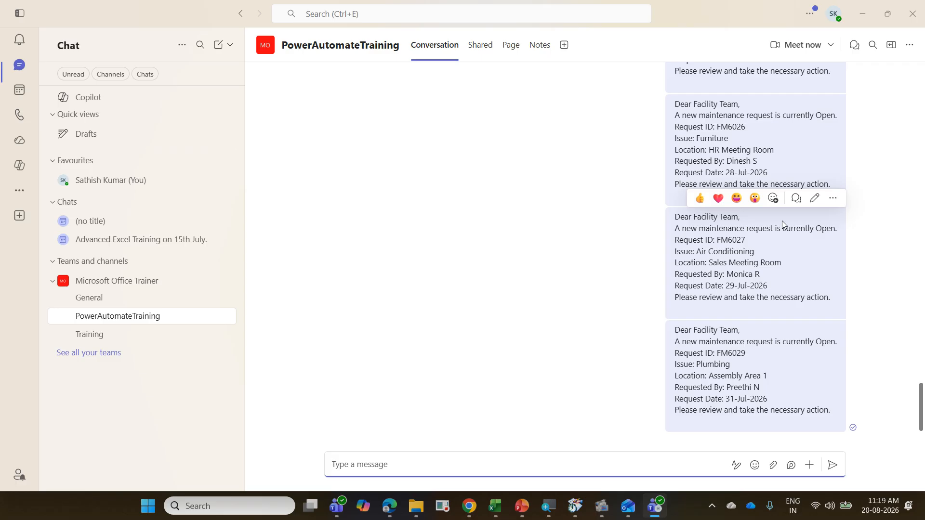
pyautogui.scroll(20, 781, 221)
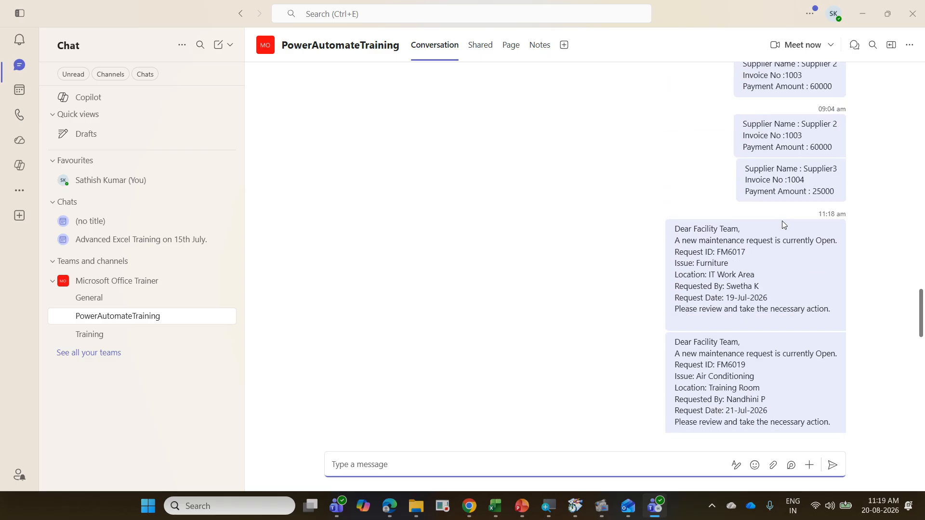
pyautogui.scroll(1, 782, 220)
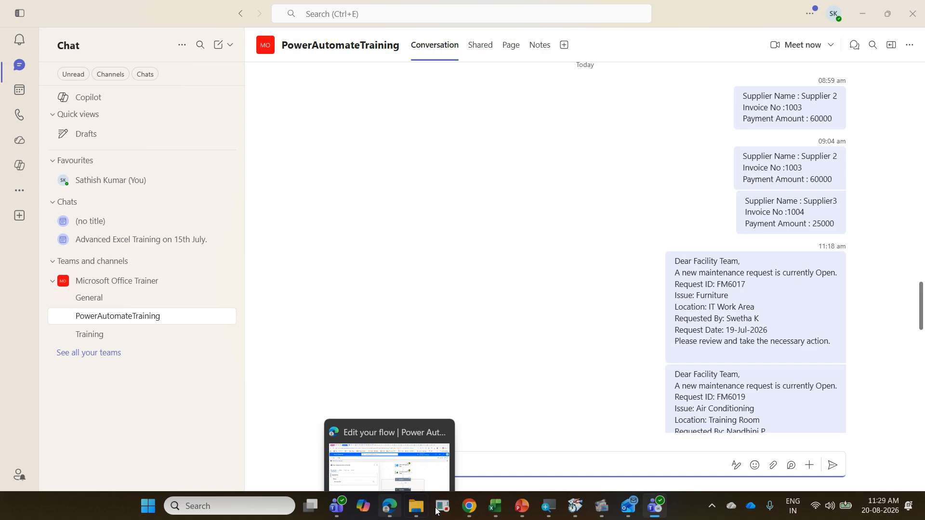
# Step: Switch to the Exercise presentation in PowerPoint and present from Facility Maintenance Alert through the Low Stock Alert task slide, ending the show there
pyautogui.click(516, 509)
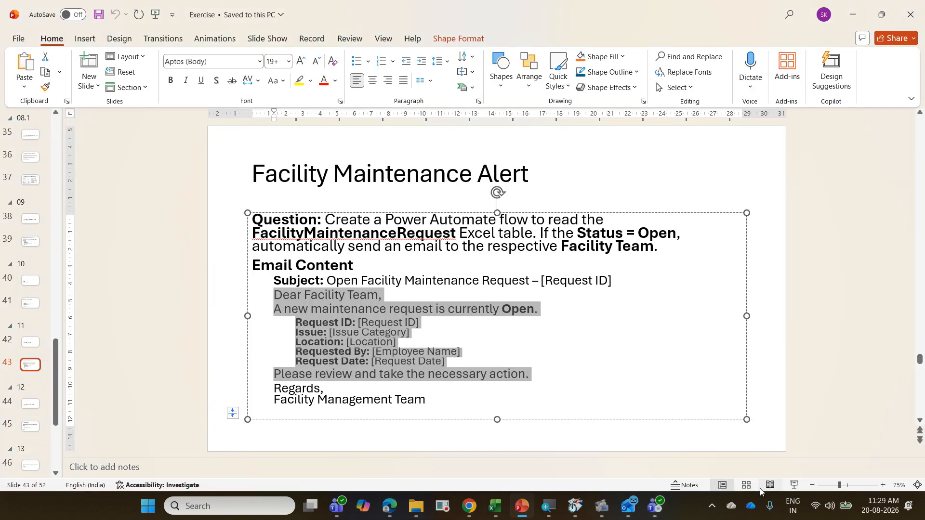
pyautogui.click(794, 485)
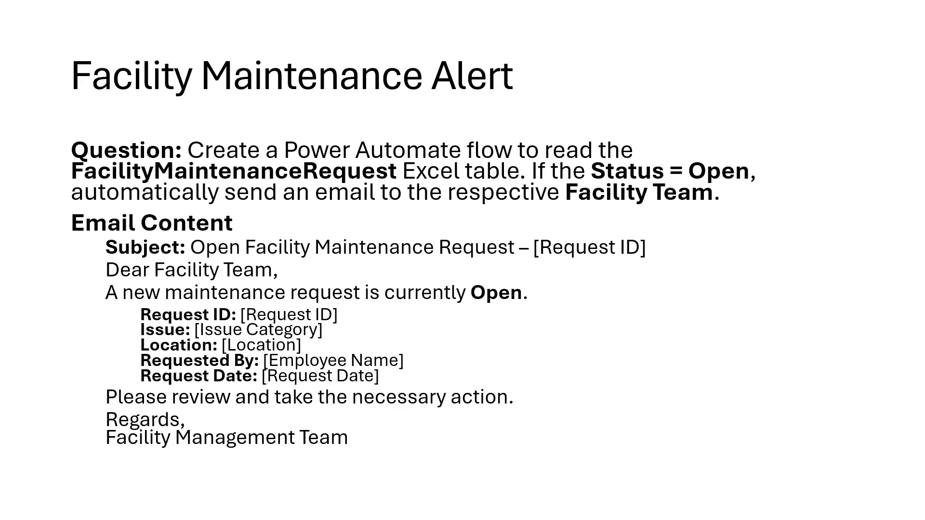
pyautogui.press('Right')
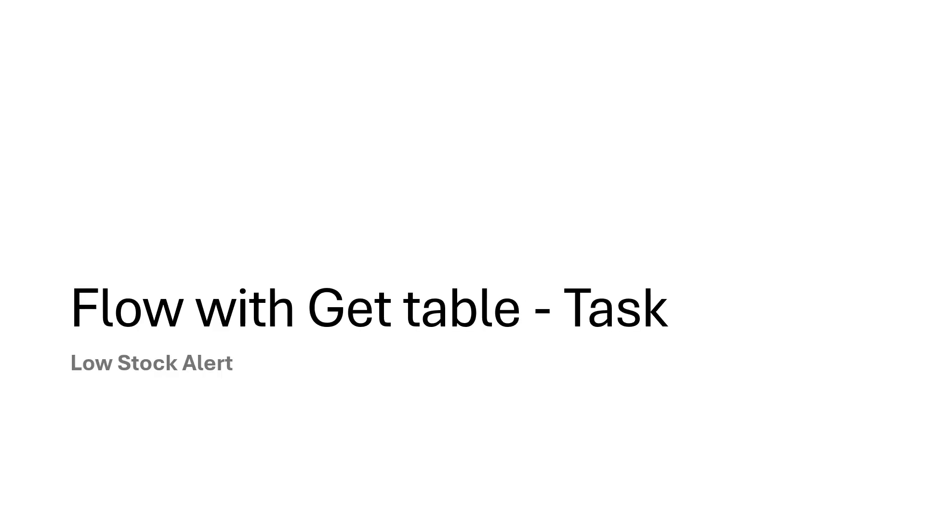
pyautogui.press('Right')
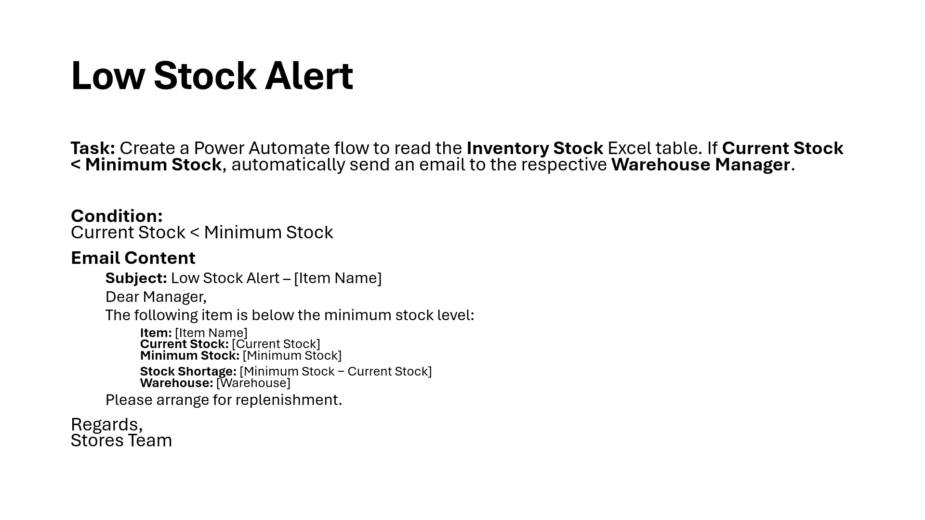
pyautogui.press('Escape')
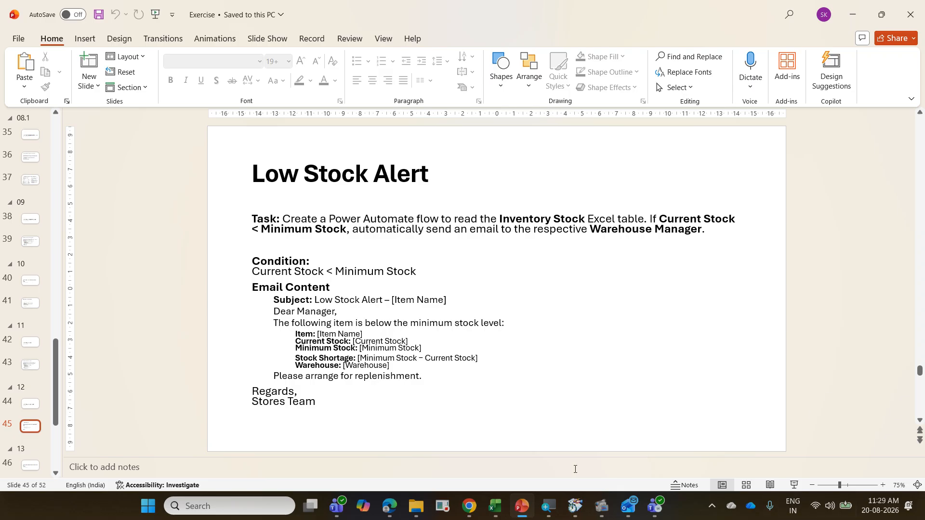
# Step: Switch to Excel, open the recent PowerAutomateExerciseAug2026 workbook and display the InventoryStockLevelMonitoring sheet
pyautogui.click(495, 504)
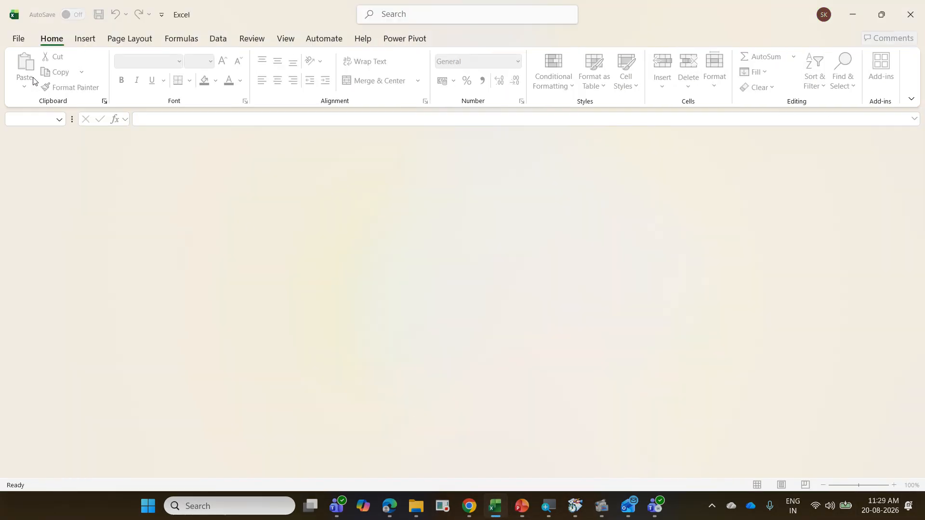
pyautogui.click(21, 34)
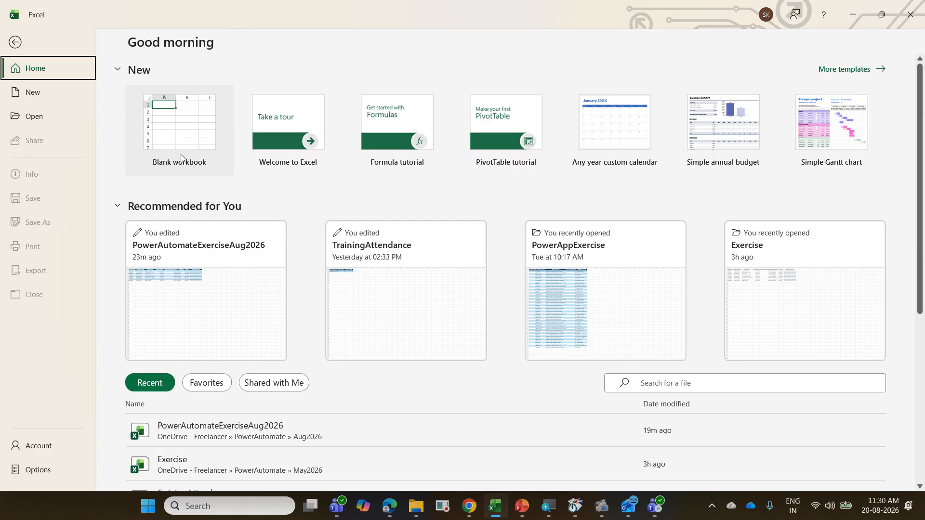
pyautogui.click(296, 426)
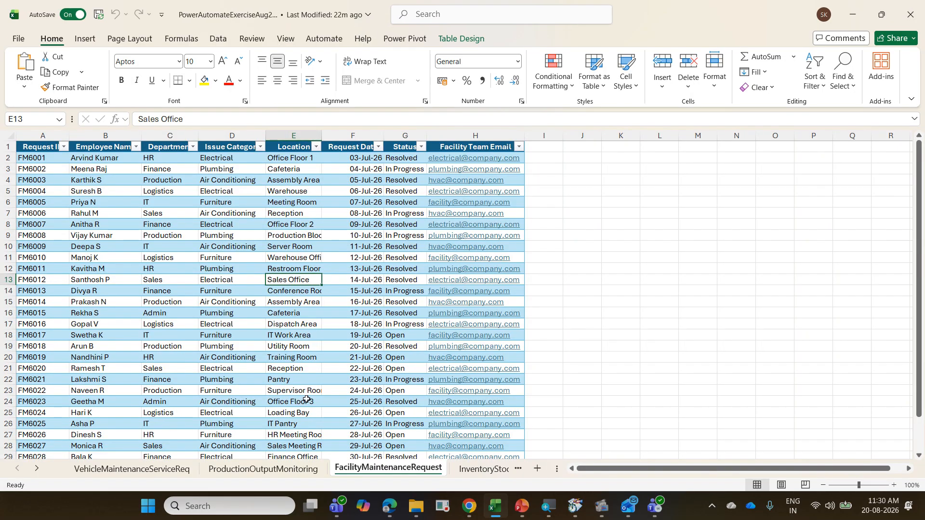
pyautogui.click(472, 471)
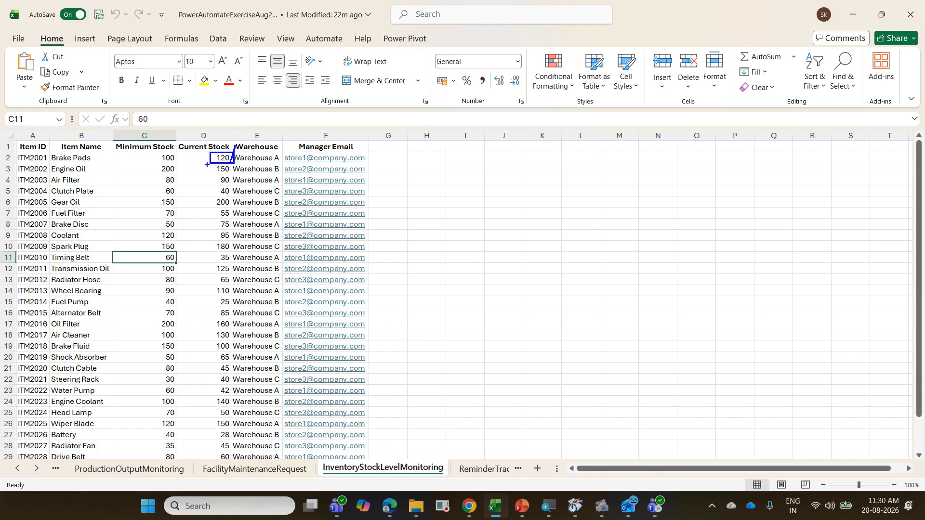
# Step: Examine the Minimum Stock and Current Stock columns, comparing the Brake Pads and Engine Oil rows with temporary on-screen markings
pyautogui.moveTo(167, 160)
pyautogui.mouseDown()
pyautogui.moveTo(176, 149)
pyautogui.moveTo(181, 164)
pyautogui.moveTo(218, 156)
pyautogui.mouseUp()
pyautogui.press('Escape')
pyautogui.click(163, 172)
pyautogui.click(208, 170)
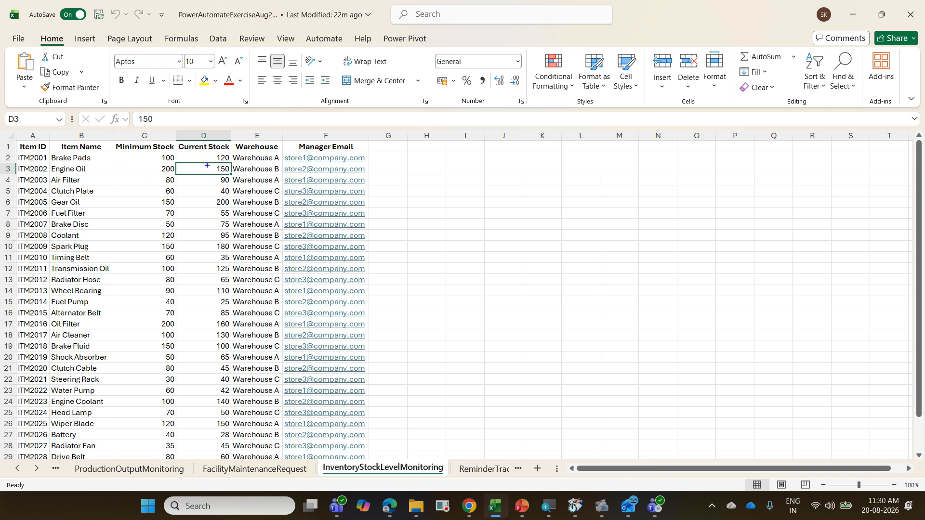
pyautogui.moveTo(207, 165); pyautogui.dragTo(228, 176)
pyautogui.moveTo(15, 162)
pyautogui.mouseDown()
pyautogui.moveTo(97, 179)
pyautogui.moveTo(372, 178)
pyautogui.mouseUp()
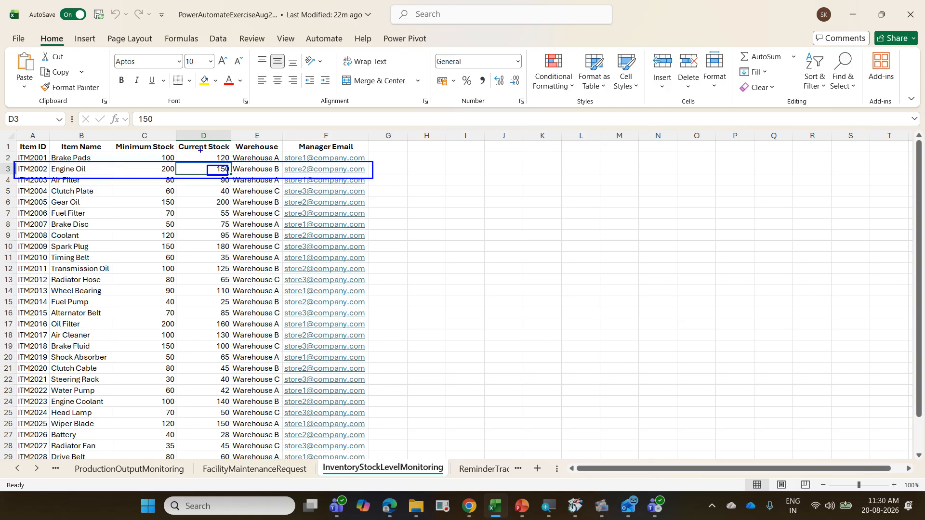
pyautogui.moveTo(144, 149)
pyautogui.mouseDown()
pyautogui.moveTo(187, 126)
pyautogui.moveTo(198, 143)
pyautogui.mouseUp()
pyautogui.moveTo(200, 139); pyautogui.dragTo(157, 130)
pyautogui.press('Escape')
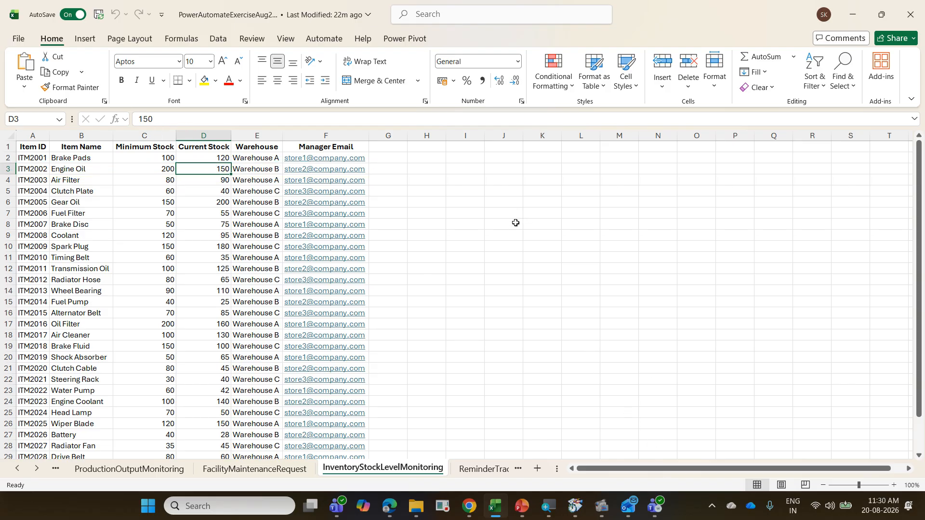
pyautogui.scroll(-3, 462, 238)
pyautogui.scroll(3, 461, 238)
# Step: Switch back to PowerPoint and present the Low Stock Alert task slide in full screen
pyautogui.click(522, 506)
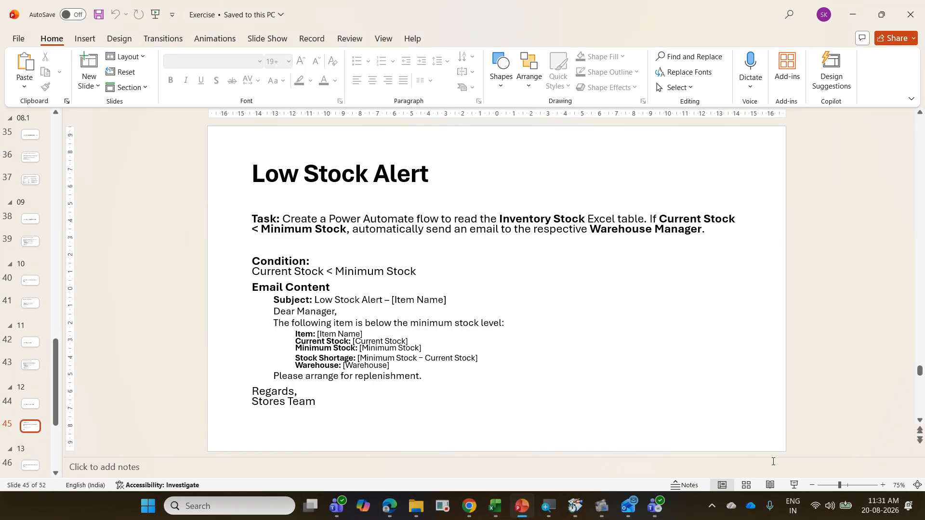
pyautogui.click(793, 485)
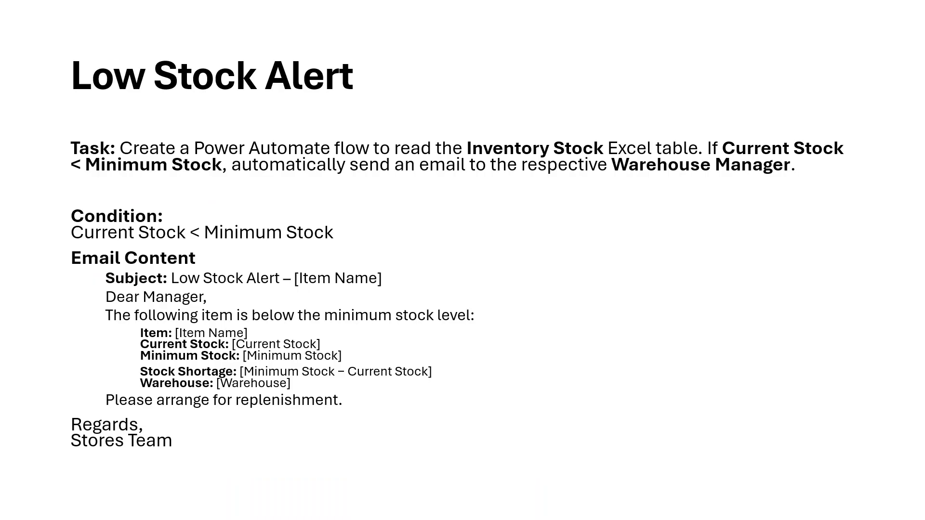
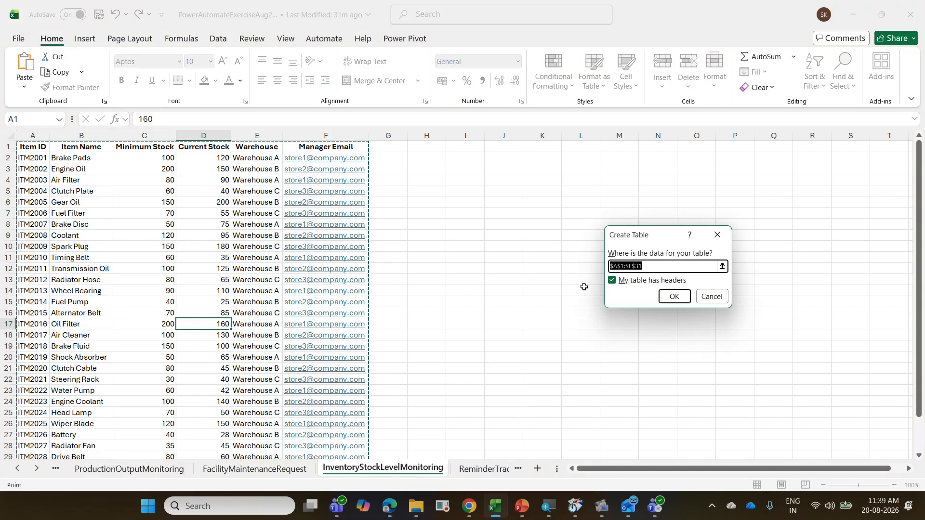
# Step: Create a table with headers from the inventory data in A1:F31, name it tblISLM, and close the workbook
pyautogui.click(674, 295)
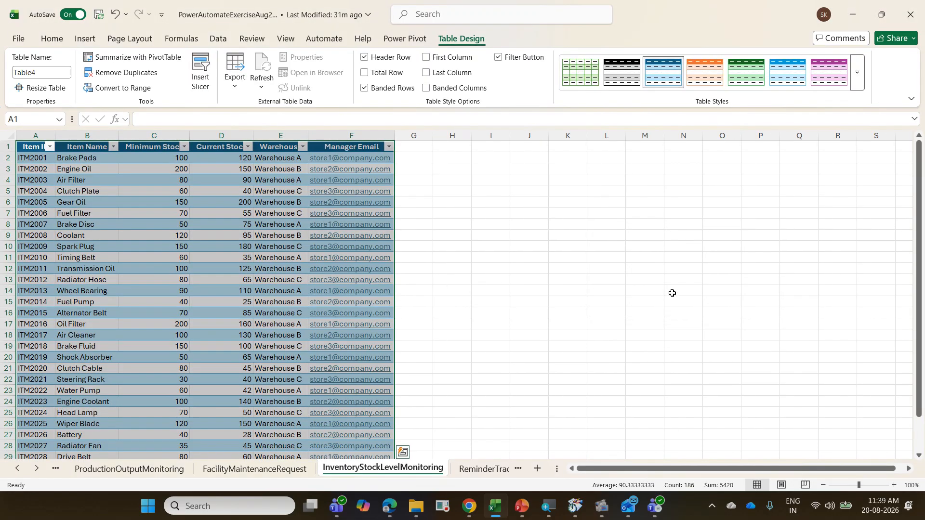
pyautogui.click(243, 224)
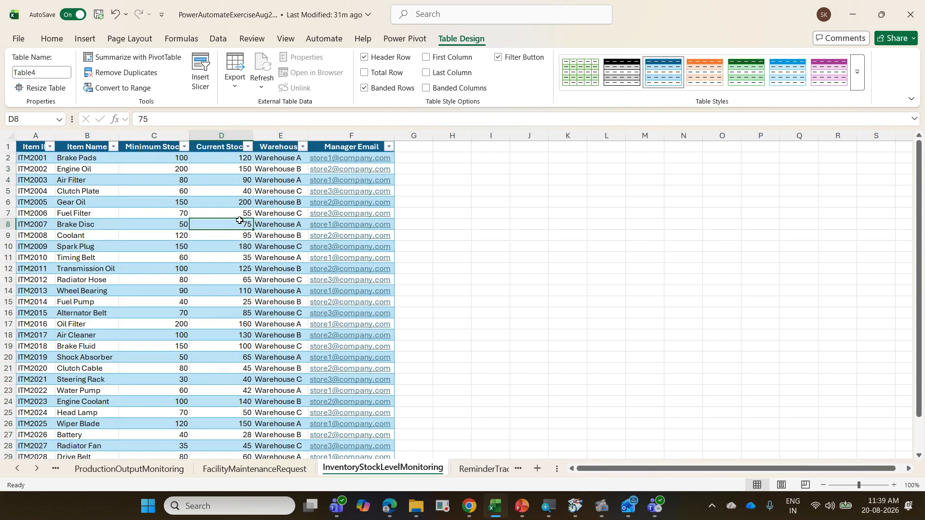
pyautogui.click(51, 74)
pyautogui.write('tbl')
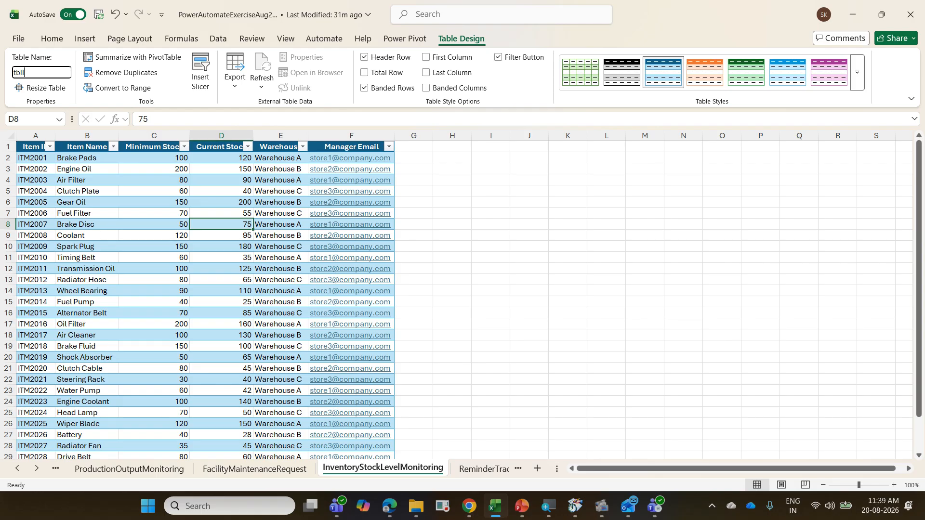
pyautogui.write('ISLM')
pyautogui.press('BackSpace')
pyautogui.press('BackSpace')
pyautogui.press('BackSpace')
pyautogui.write('SLM')
pyautogui.press('Return')
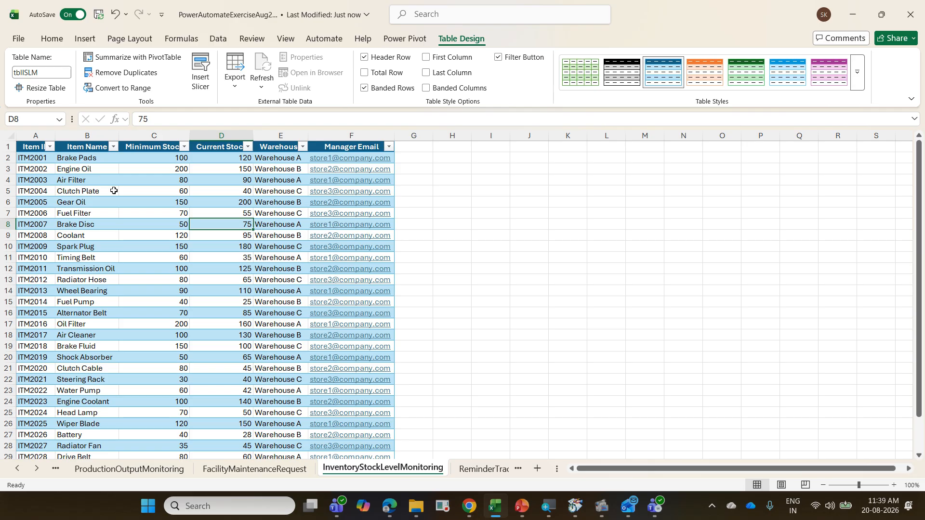
pyautogui.hotkey('ctrl', 'w')
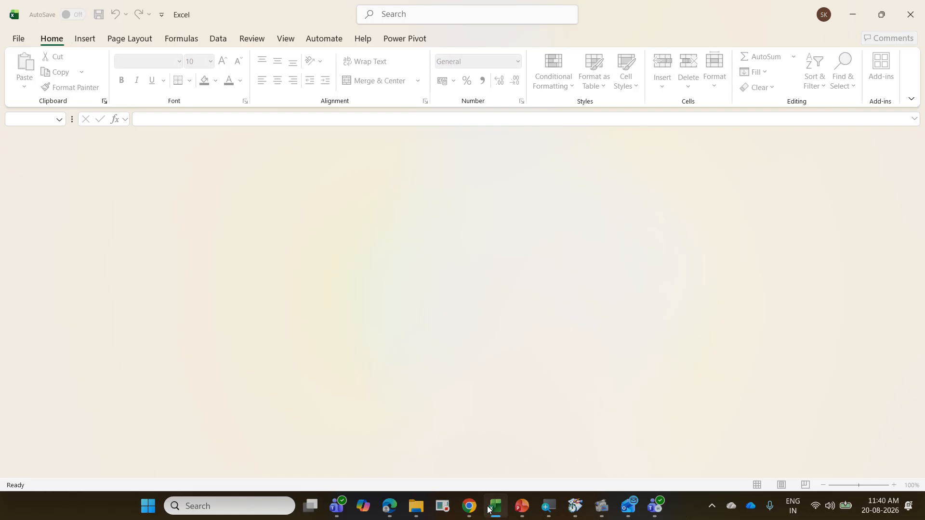
# Step: Switch to Power Automate in Edge, leave the 13 FMR flow run, and open the page for creating a new flow
pyautogui.click(387, 514)
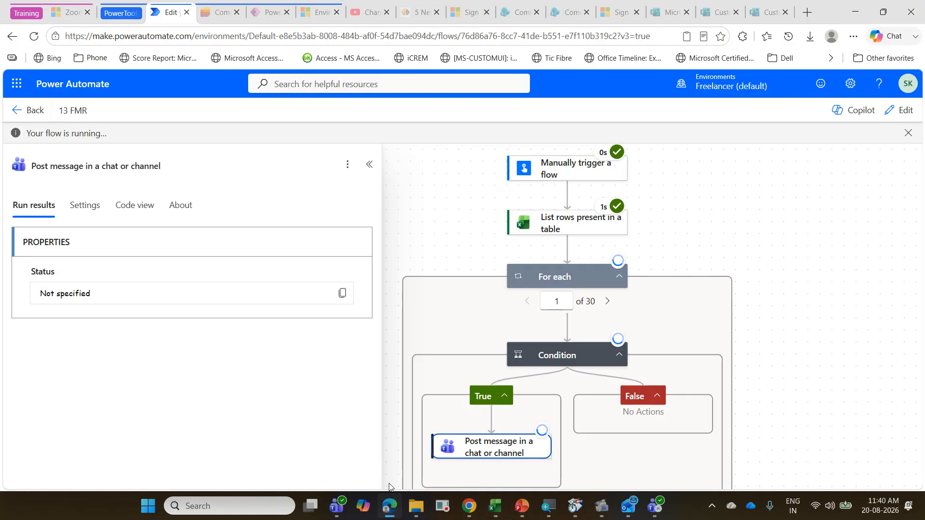
pyautogui.click(28, 111)
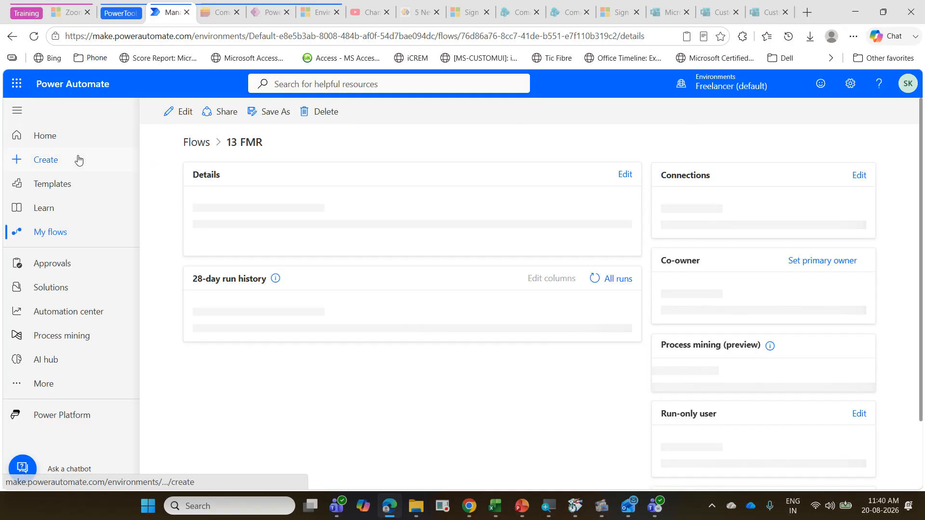
pyautogui.click(77, 159)
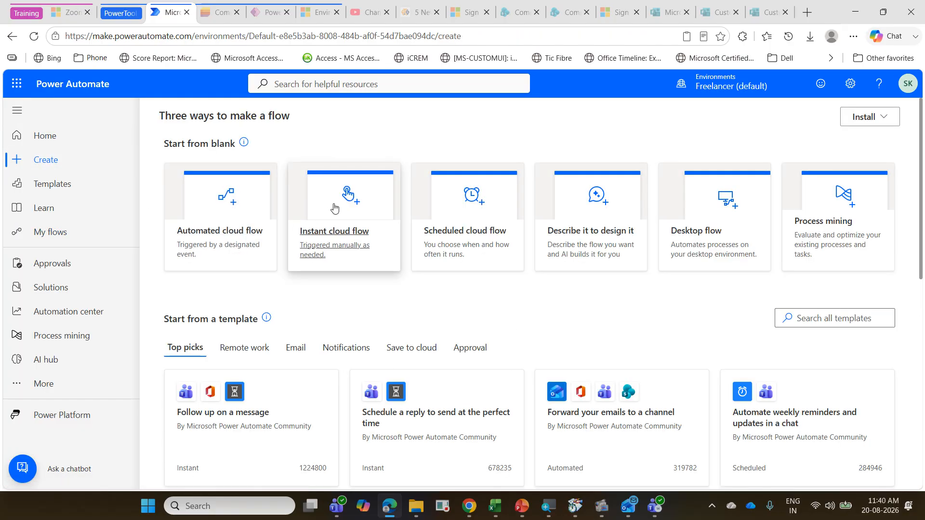
# Step: Examine the trigger choices for instant and automated cloud flows, dismissing each dialog without creating a flow
pyautogui.click(344, 218)
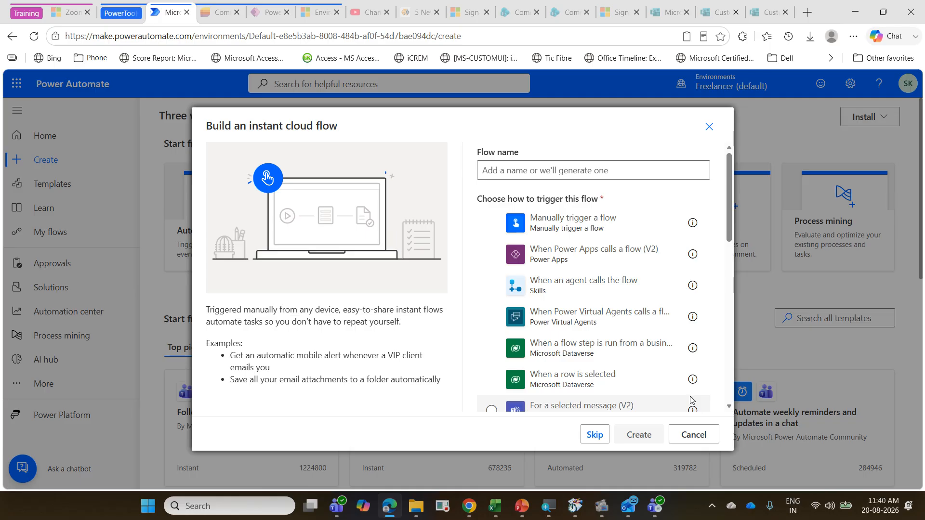
pyautogui.moveTo(692, 253)
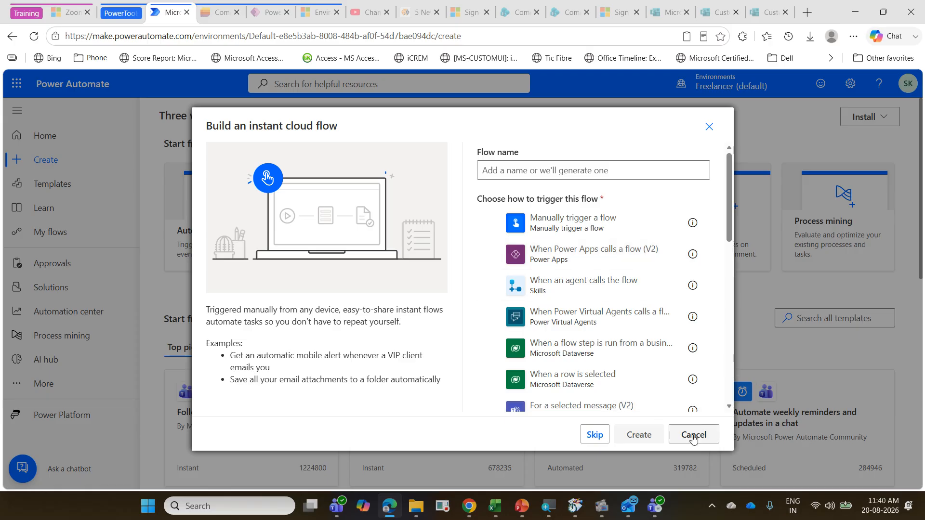
pyautogui.click(694, 435)
pyautogui.click(236, 238)
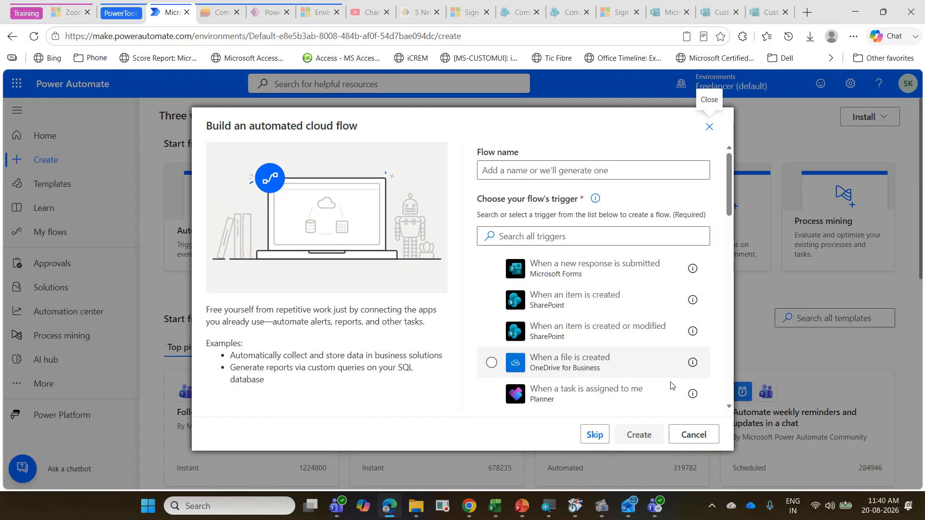
pyautogui.click(681, 433)
# Step: Try out a scheduled cloud flow repeating every 1 week on all days except Monday, and cancel it
pyautogui.click(440, 244)
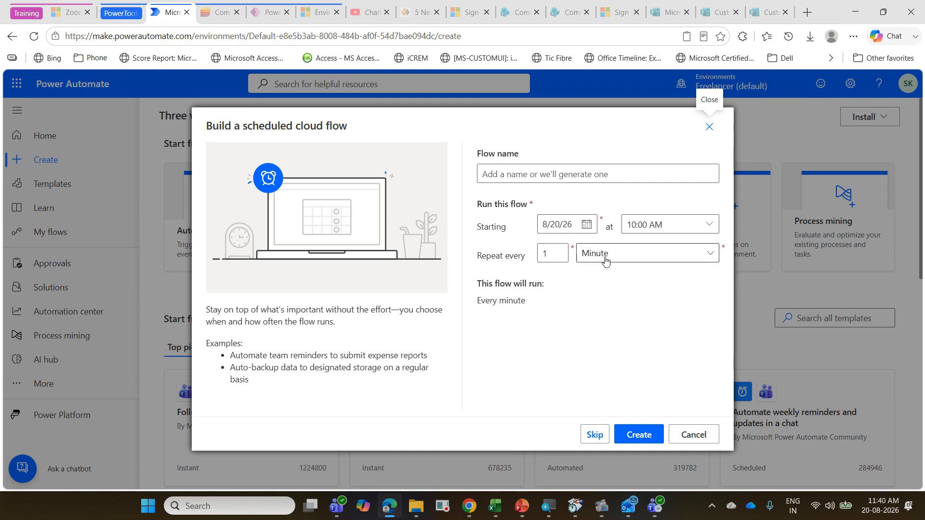
pyautogui.click(651, 262)
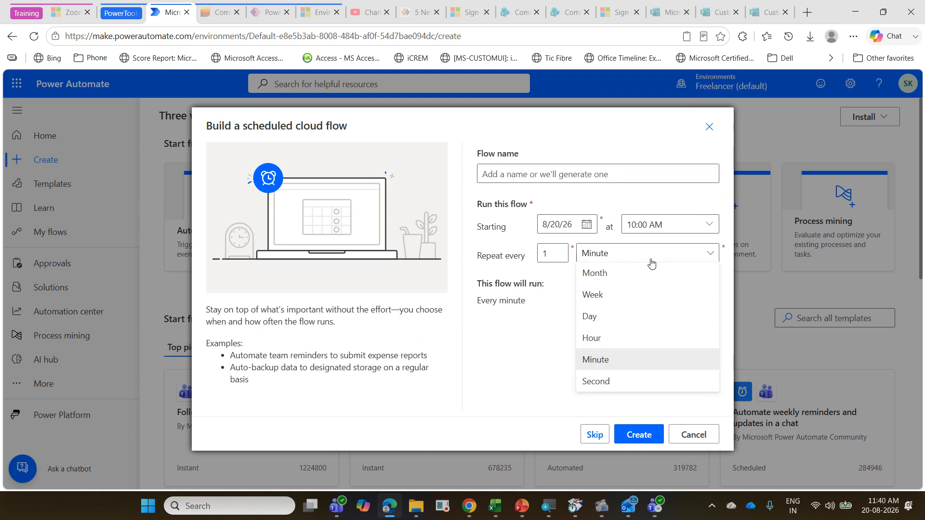
pyautogui.click(630, 295)
pyautogui.click(512, 309)
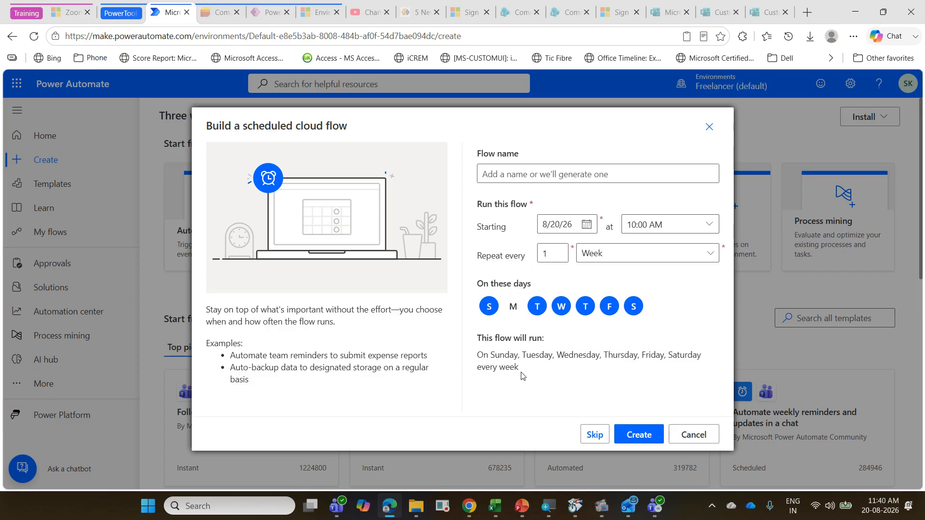
pyautogui.click(697, 436)
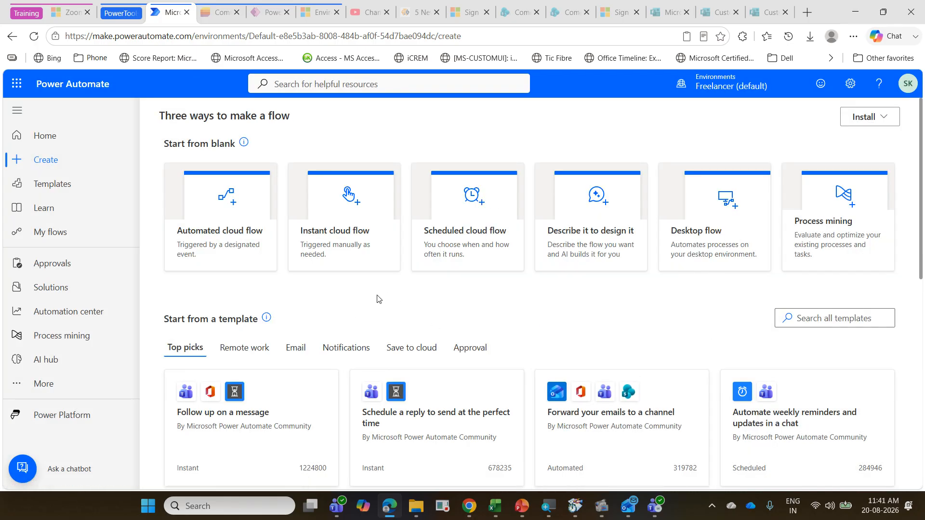
# Step: Create an instant cloud flow named 14 ISLM with the Manually trigger a flow trigger
pyautogui.click(353, 250)
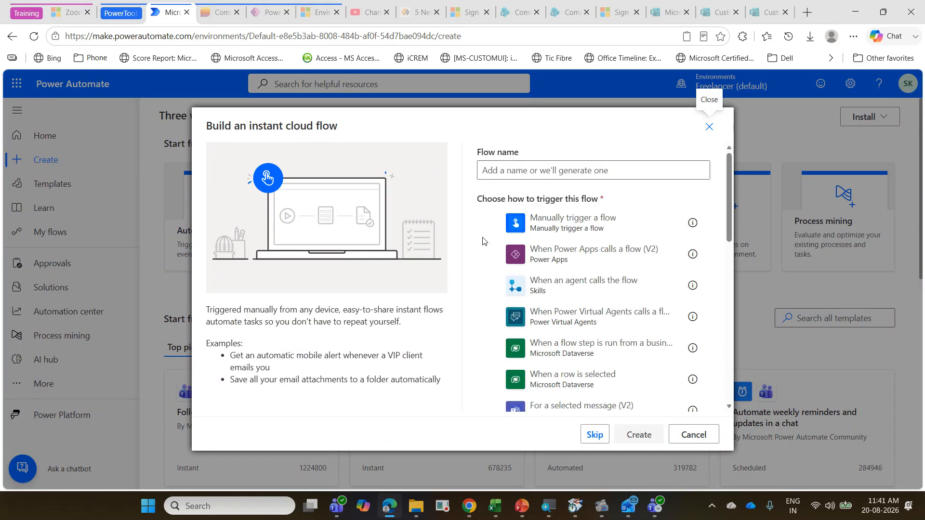
pyautogui.click(519, 169)
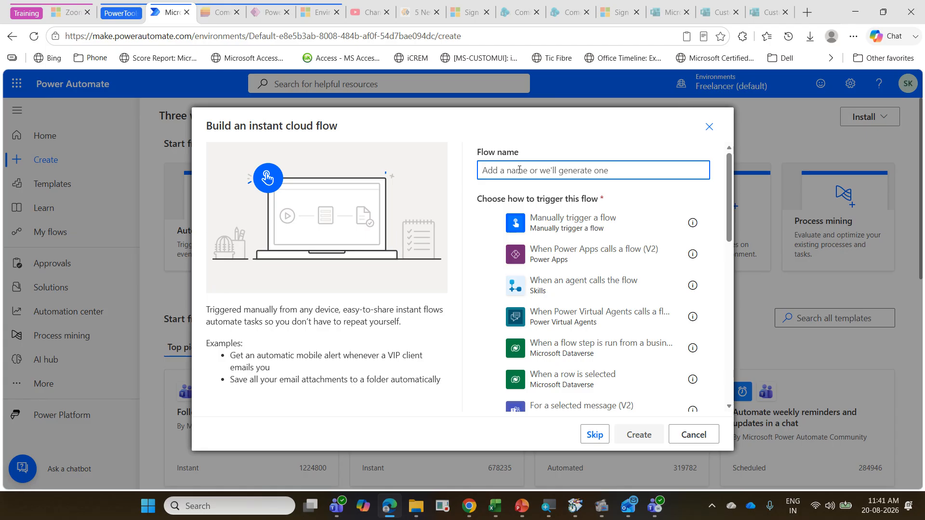
pyautogui.write('13')
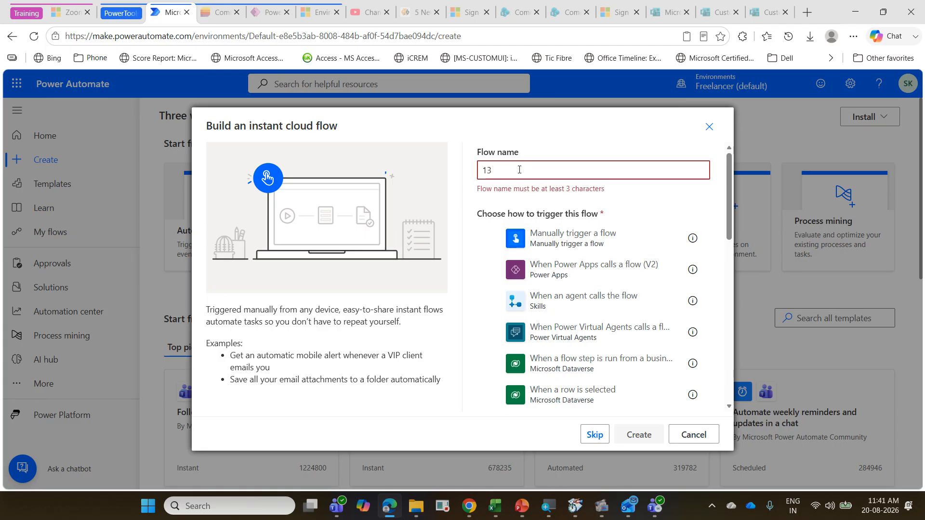
pyautogui.press('BackSpace')
pyautogui.write('4 IS')
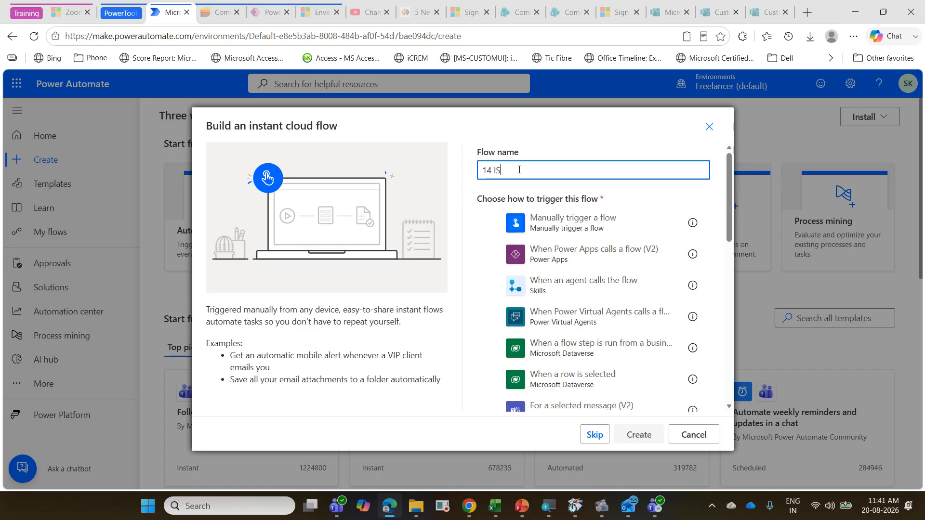
pyautogui.write('LM')
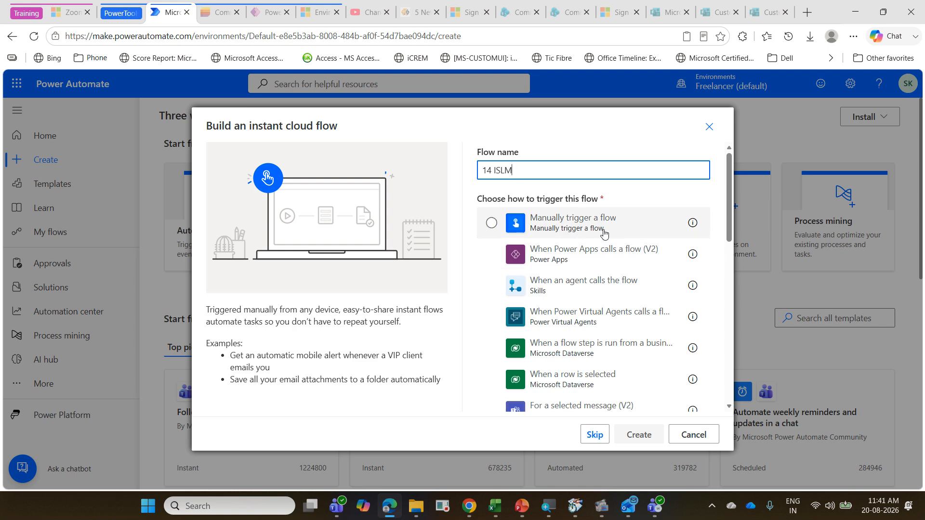
pyautogui.click(621, 224)
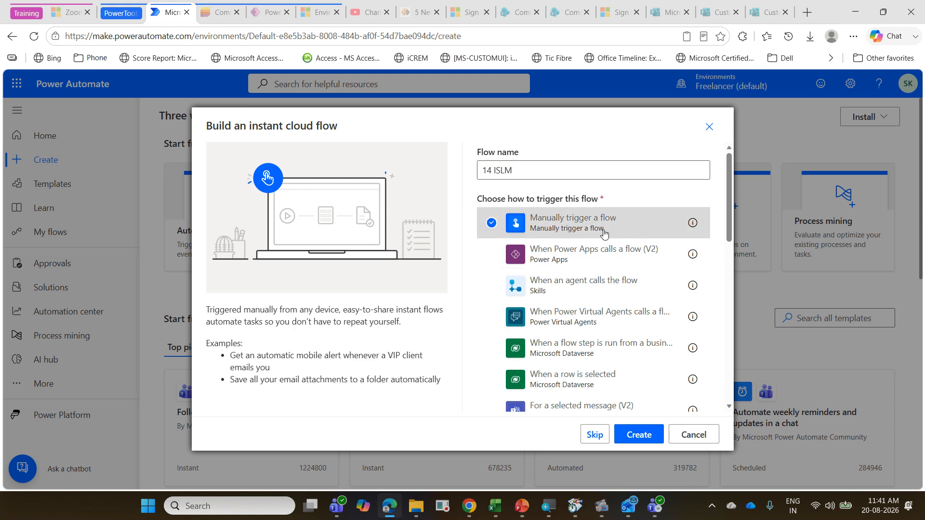
pyautogui.click(642, 433)
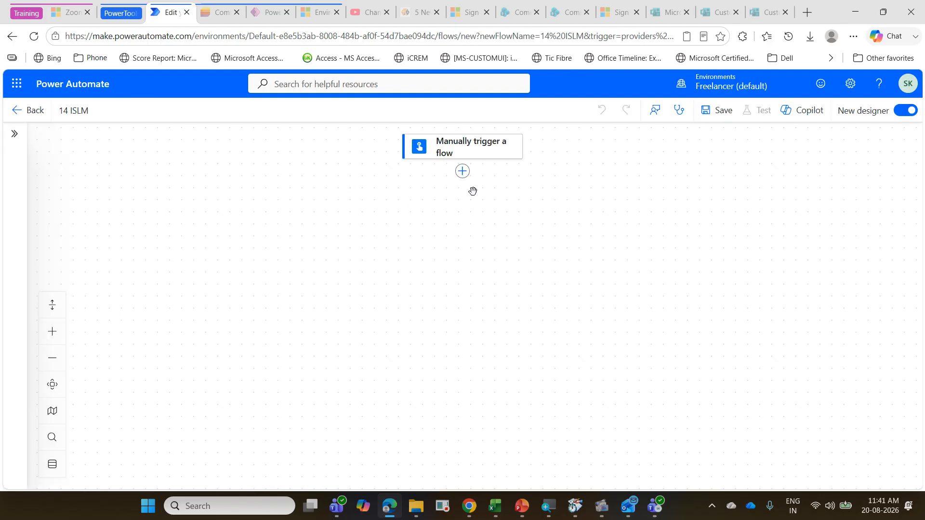
# Step: Add the Excel List rows present in a table action after the trigger and switch its connection to the second listed account
pyautogui.click(463, 172)
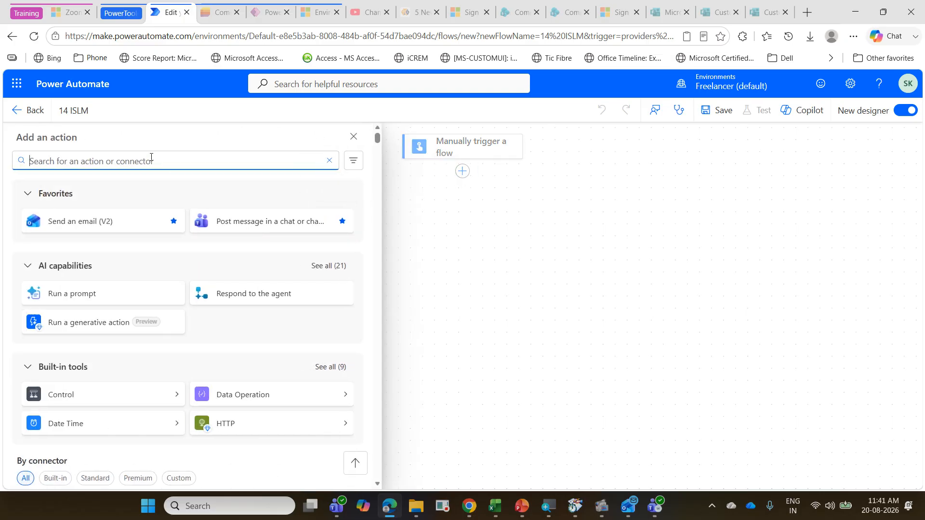
pyautogui.write('list row')
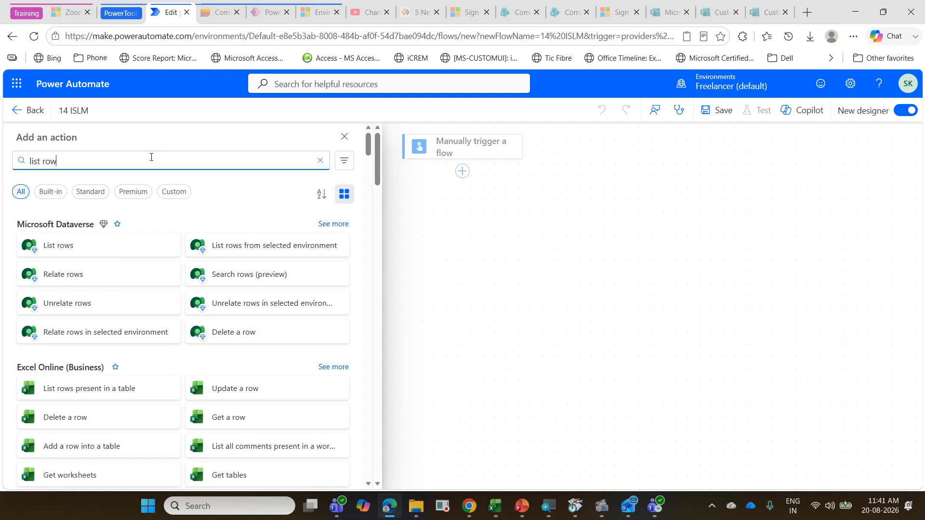
pyautogui.click(110, 396)
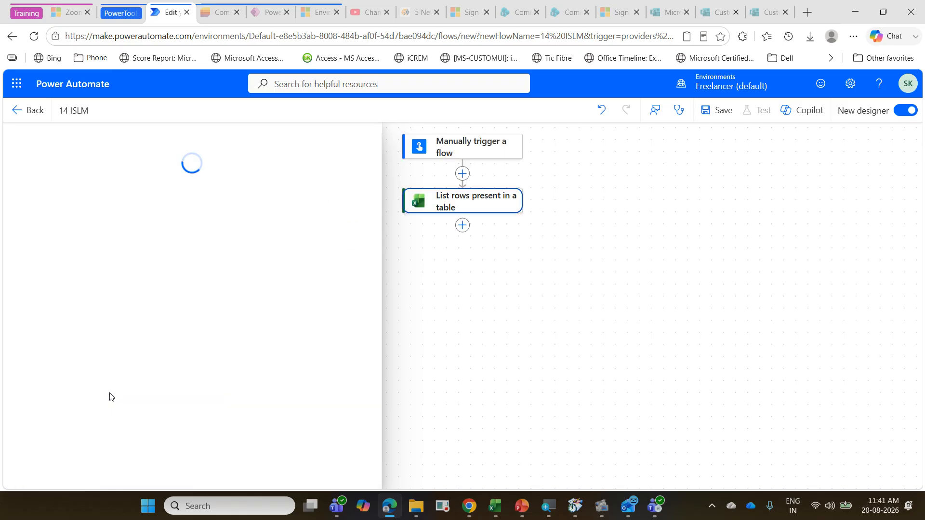
pyautogui.scroll(-3, 171, 326)
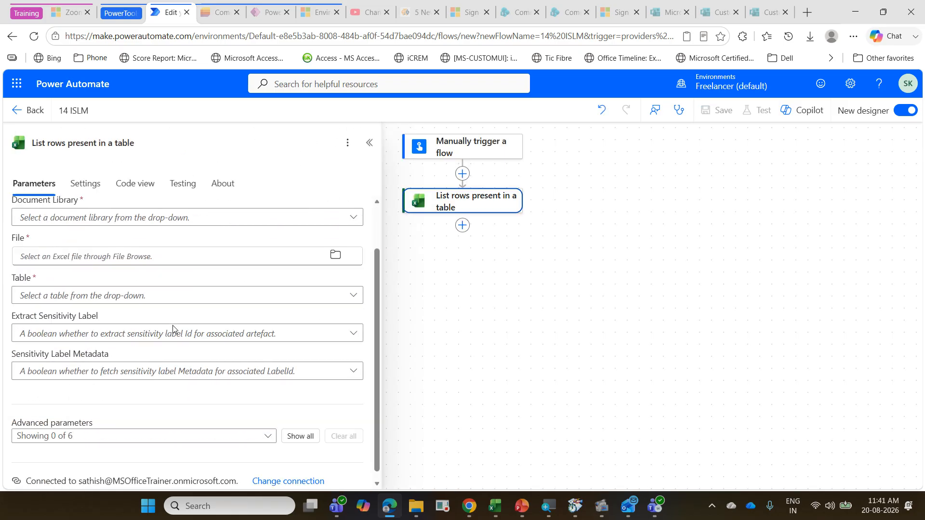
pyautogui.click(289, 472)
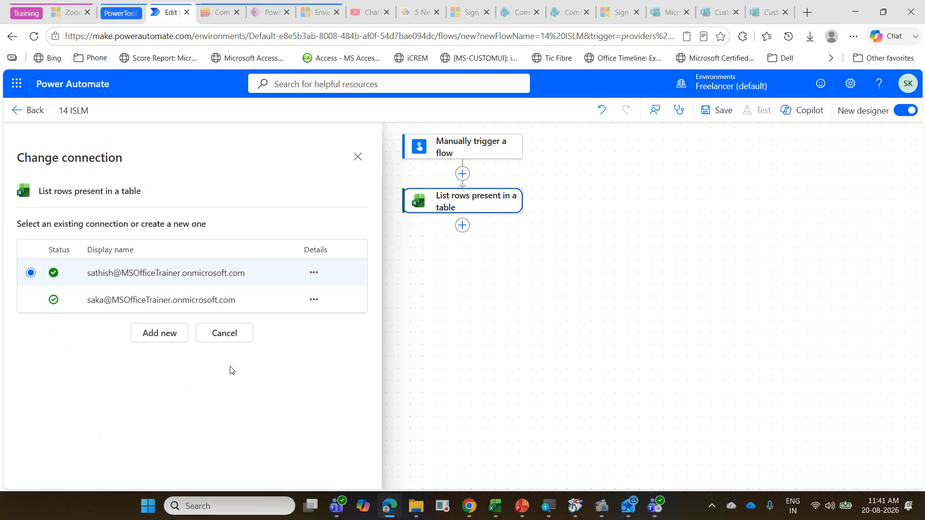
pyautogui.click(201, 299)
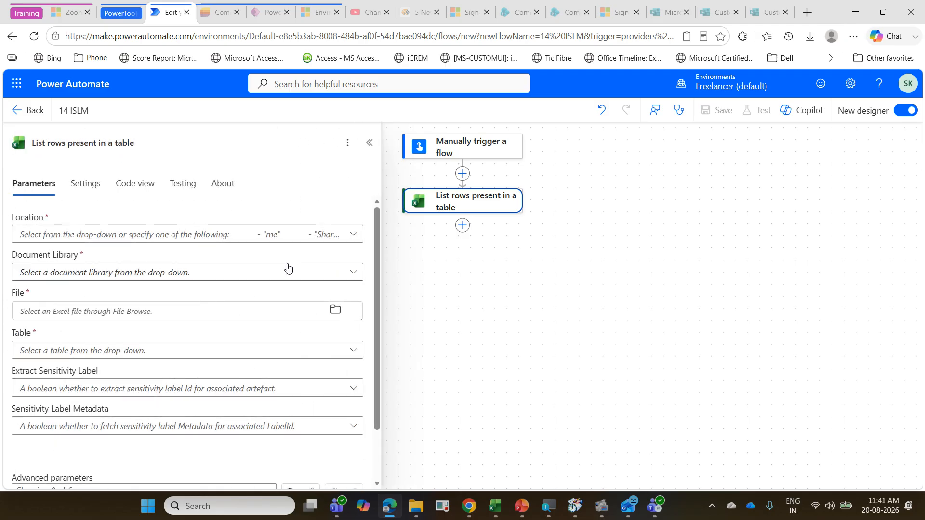
# Step: Set the Excel action's location to OneDrive for Business and its document library to OneDrive
pyautogui.click(354, 235)
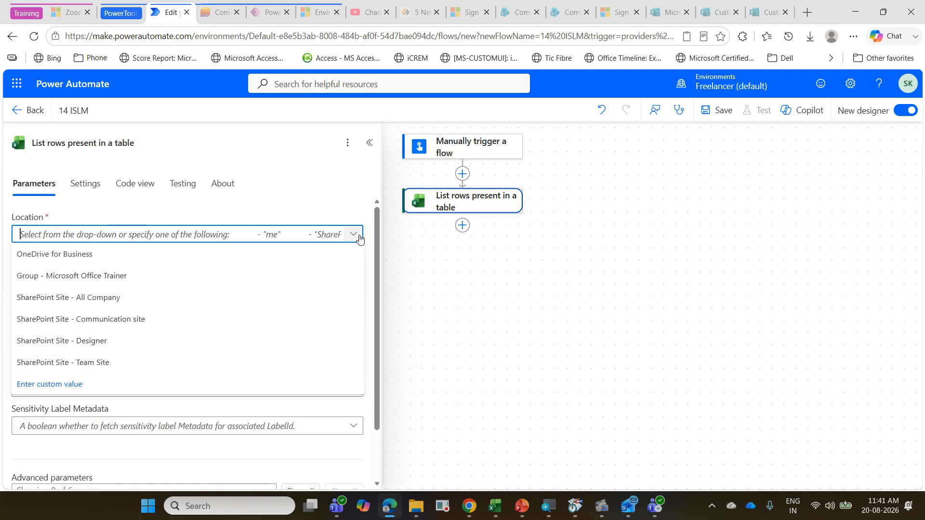
pyautogui.click(240, 260)
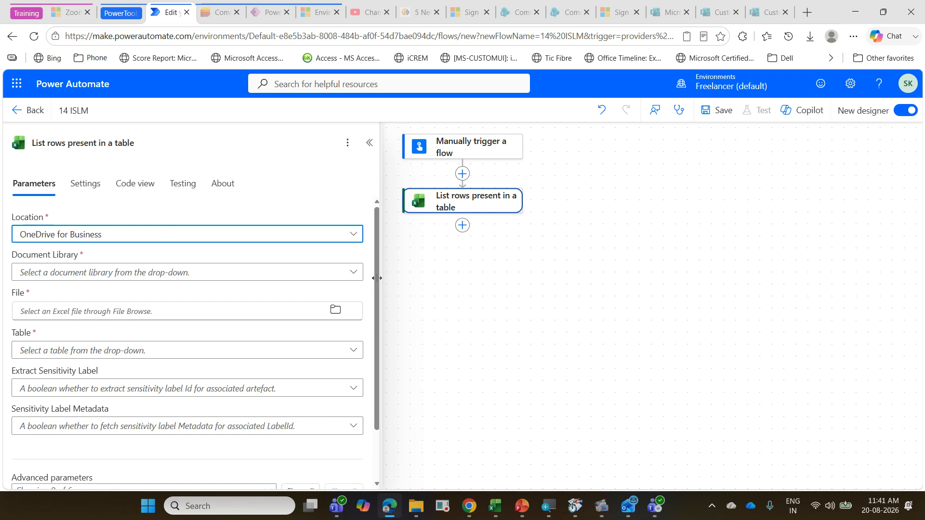
pyautogui.click(356, 273)
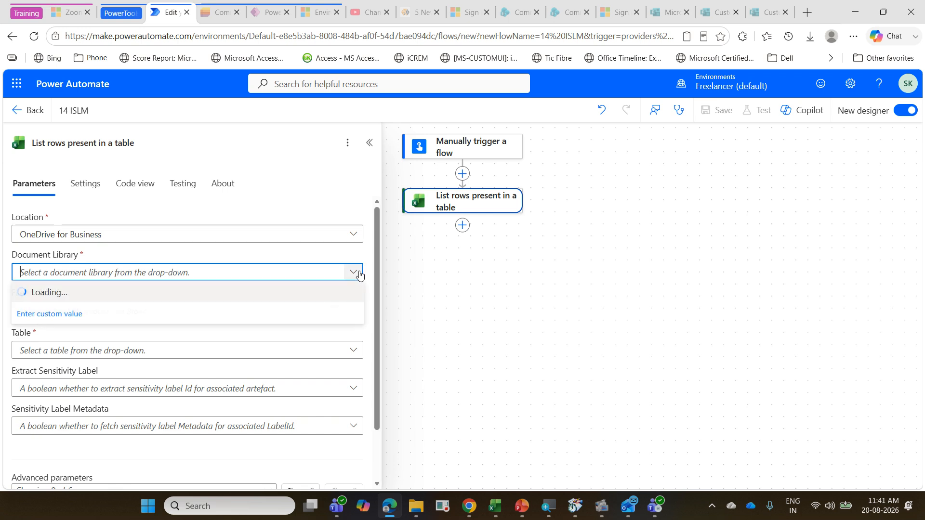
pyautogui.click(291, 294)
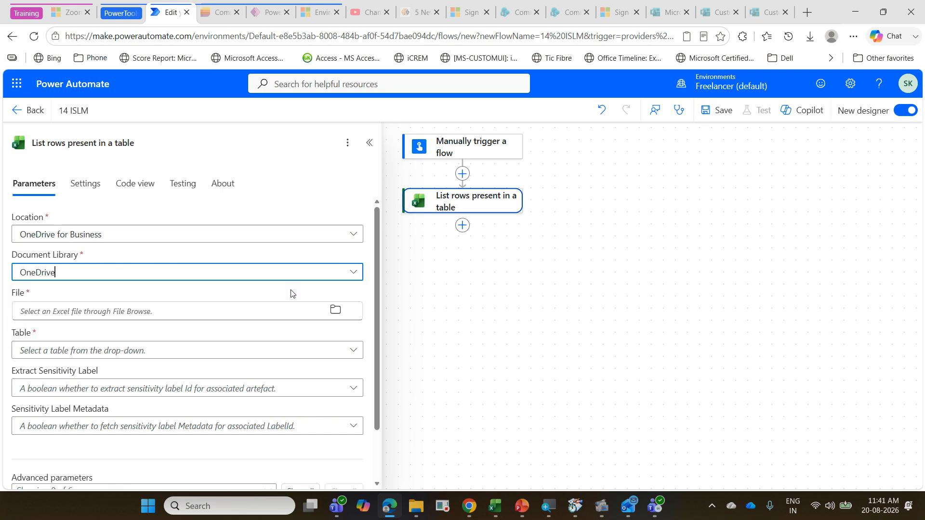
# Step: Choose PowerAutomateExerciseAug2026.xlsx from the PowerAutomate/Aug2026 folder as the file and tblISLM as the table
pyautogui.click(340, 311)
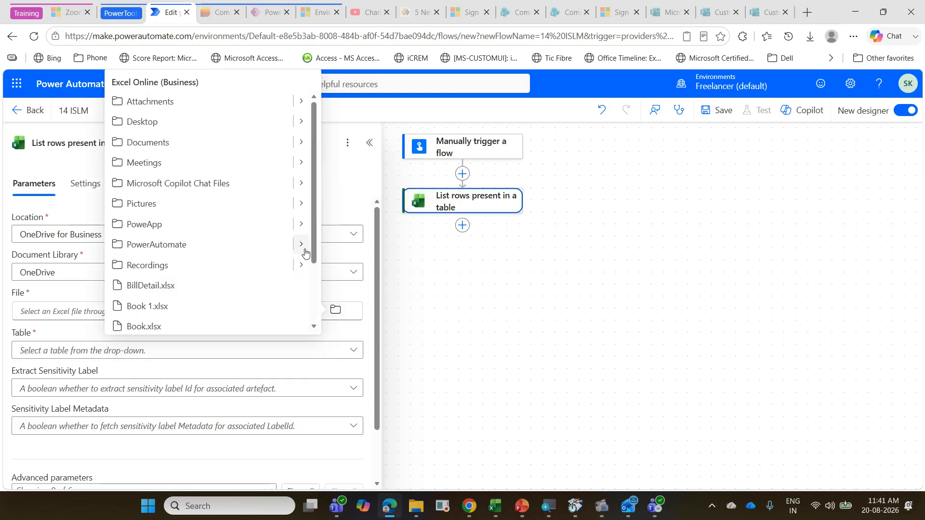
pyautogui.click(302, 248)
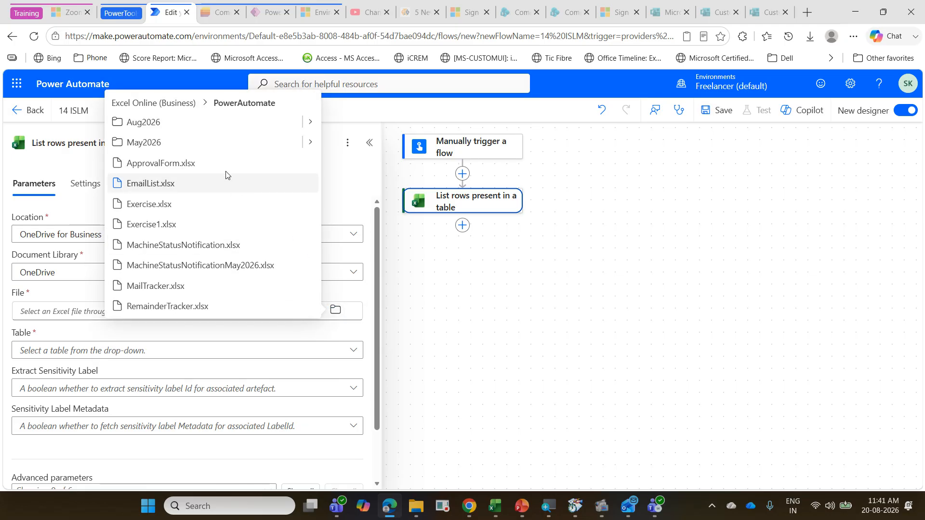
pyautogui.click(310, 122)
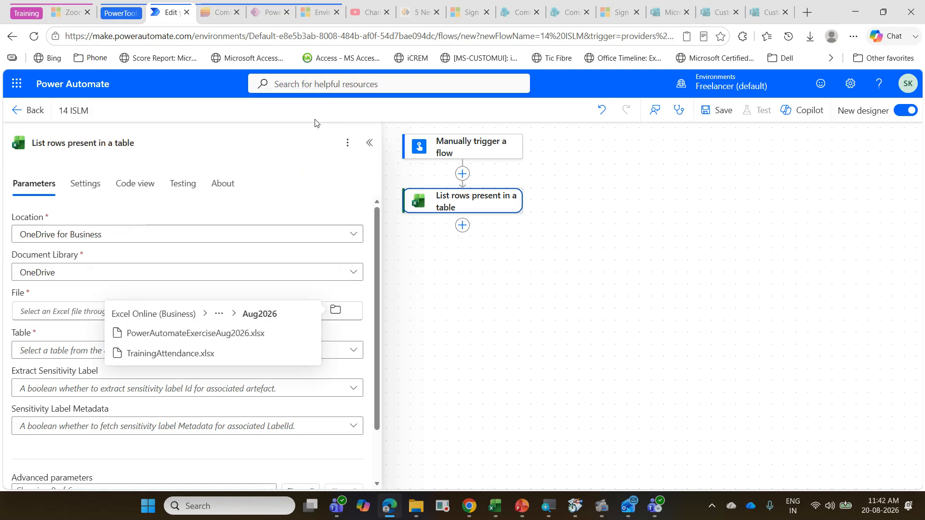
pyautogui.click(234, 340)
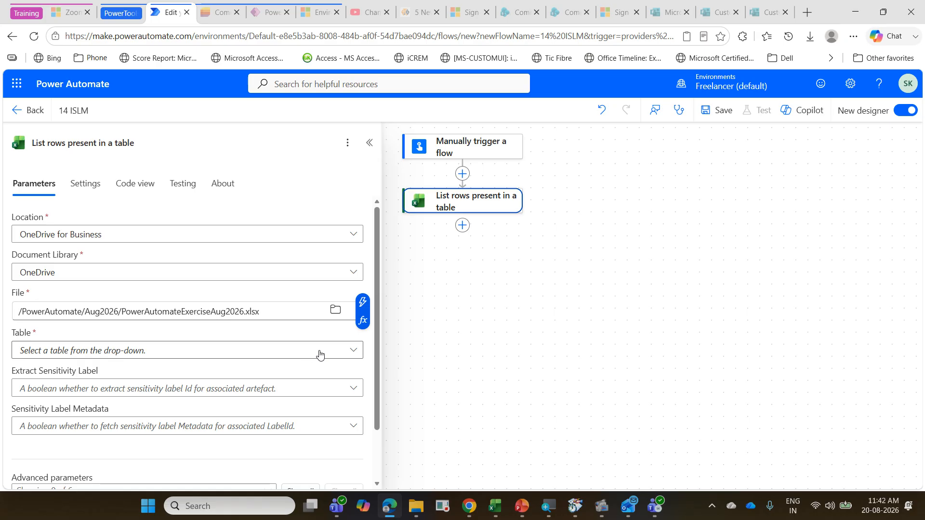
pyautogui.click(348, 355)
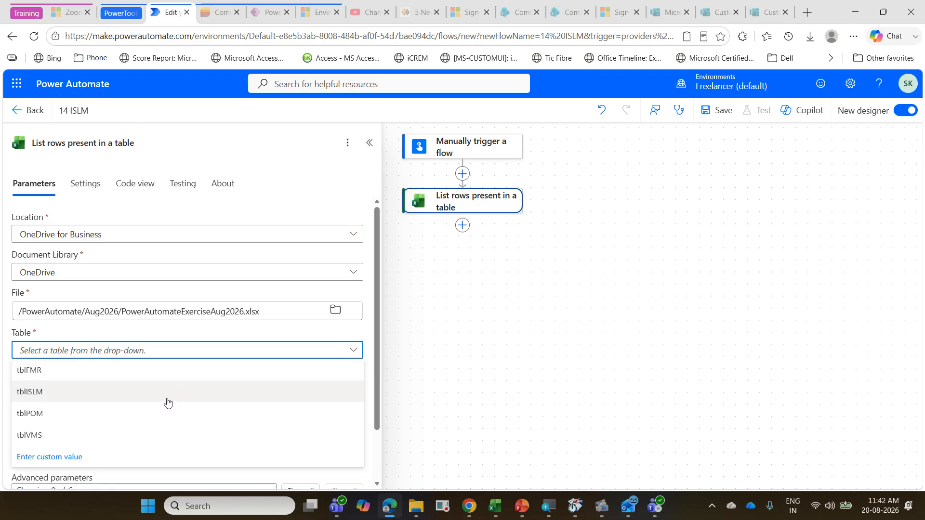
pyautogui.click(168, 401)
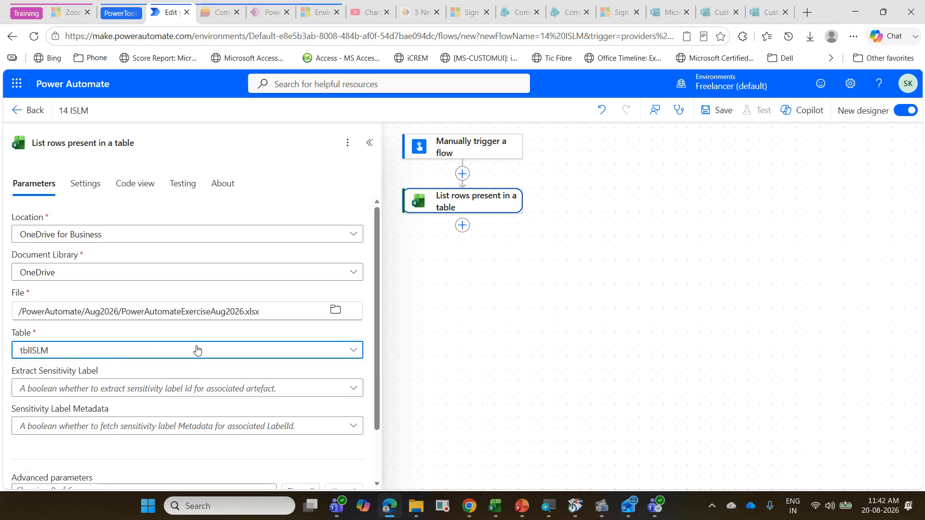
# Step: Show all advanced parameters of the List rows action and set its DateTime Format to ISO 8601
pyautogui.scroll(-1, 197, 350)
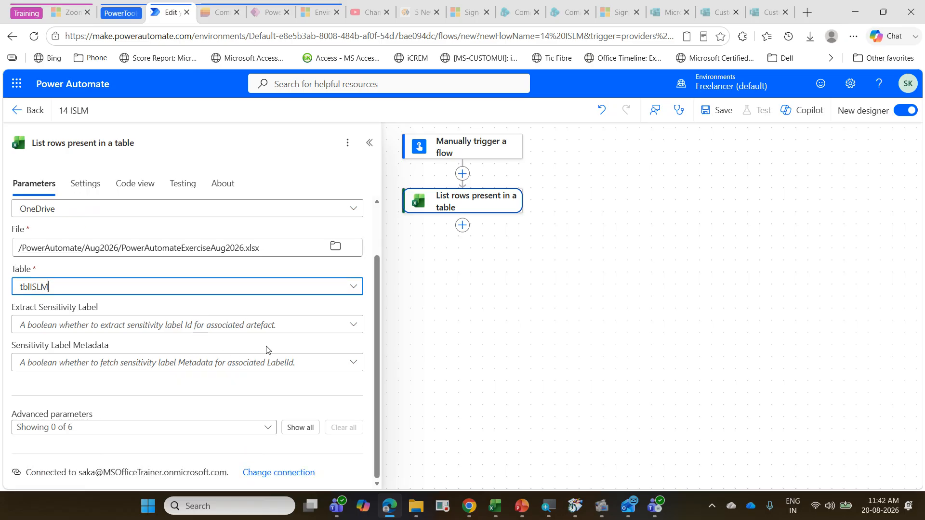
pyautogui.click(295, 428)
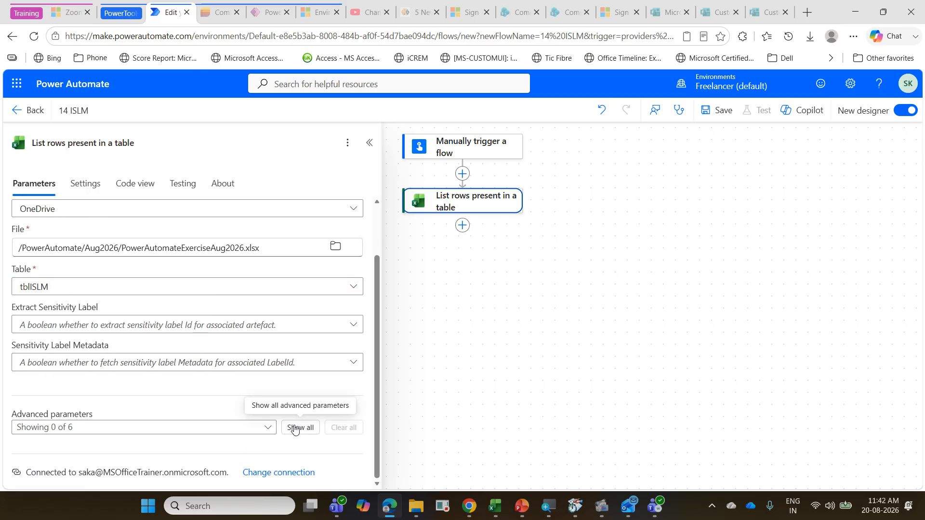
pyautogui.scroll(-3, 263, 370)
pyautogui.scroll(-1, 262, 369)
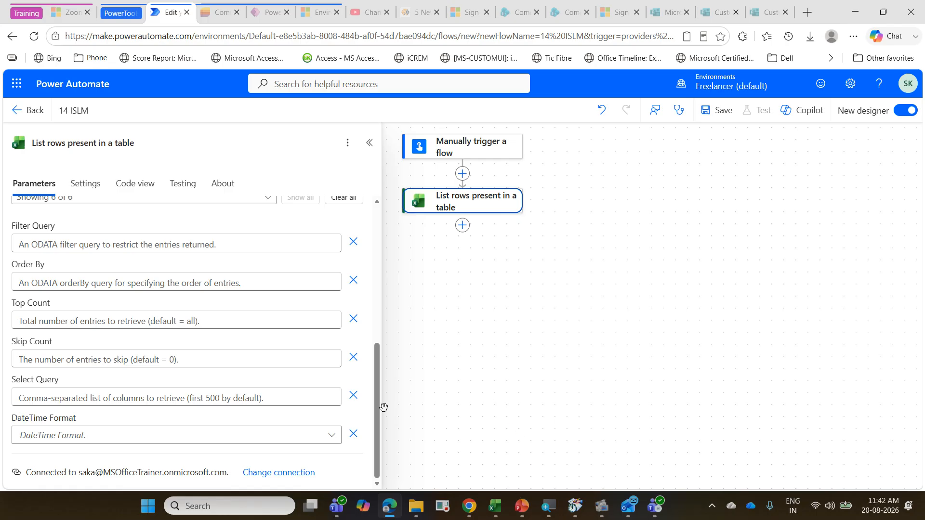
pyautogui.click(332, 436)
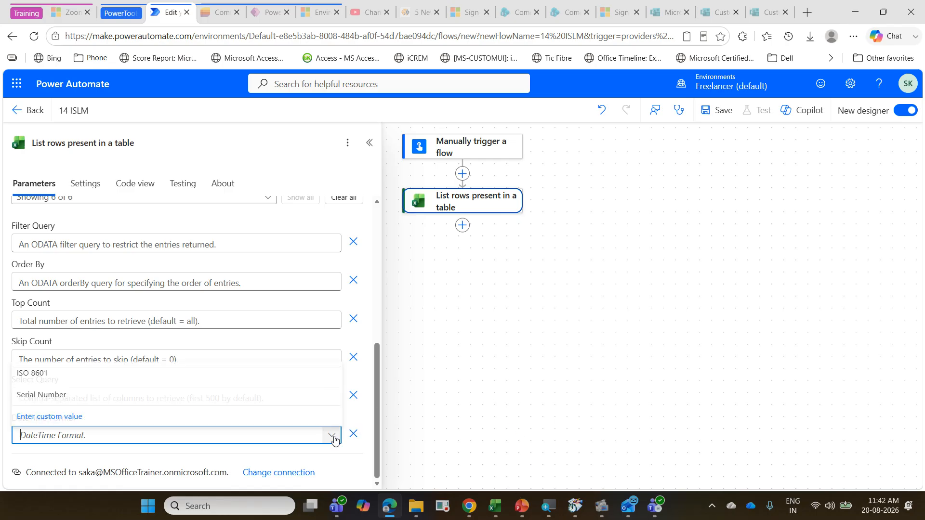
pyautogui.click(120, 372)
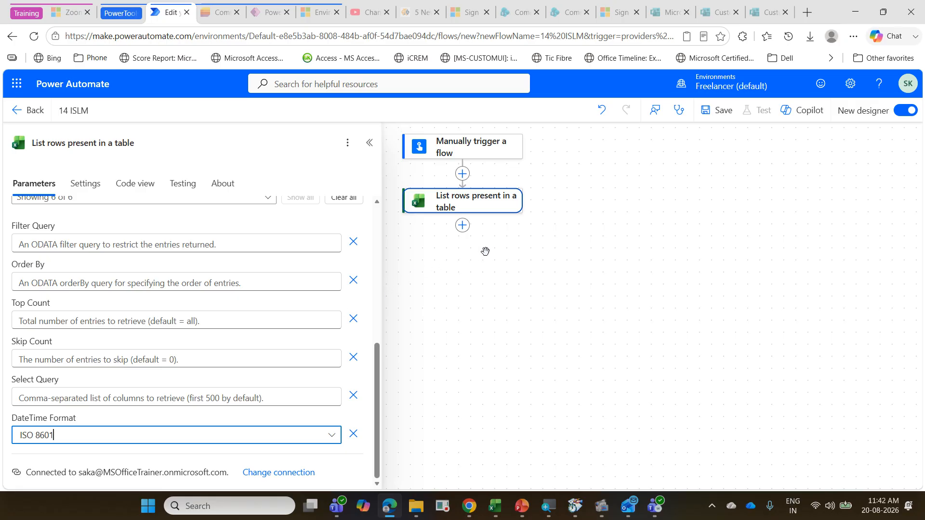
# Step: Add a Condition control action after List rows present in a table
pyautogui.click(463, 227)
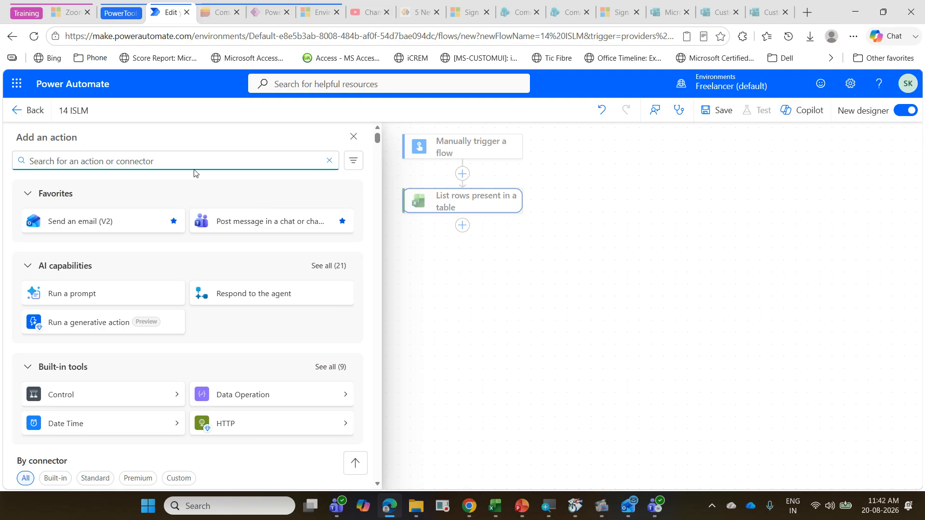
pyautogui.write('conditi')
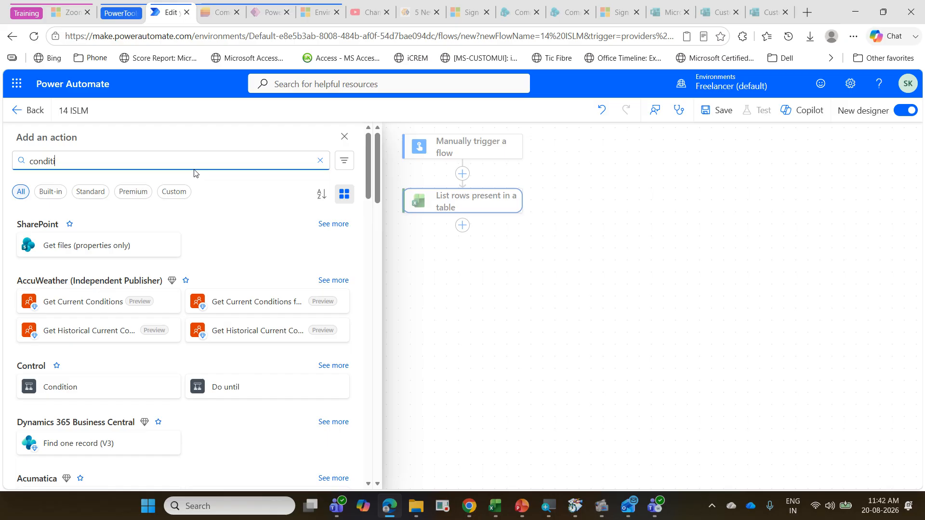
pyautogui.click(129, 399)
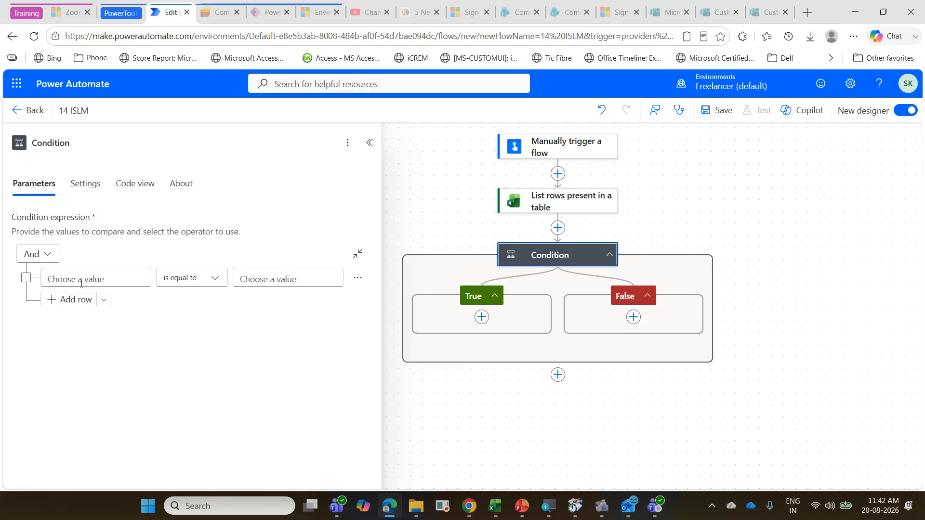
pyautogui.click(60, 284)
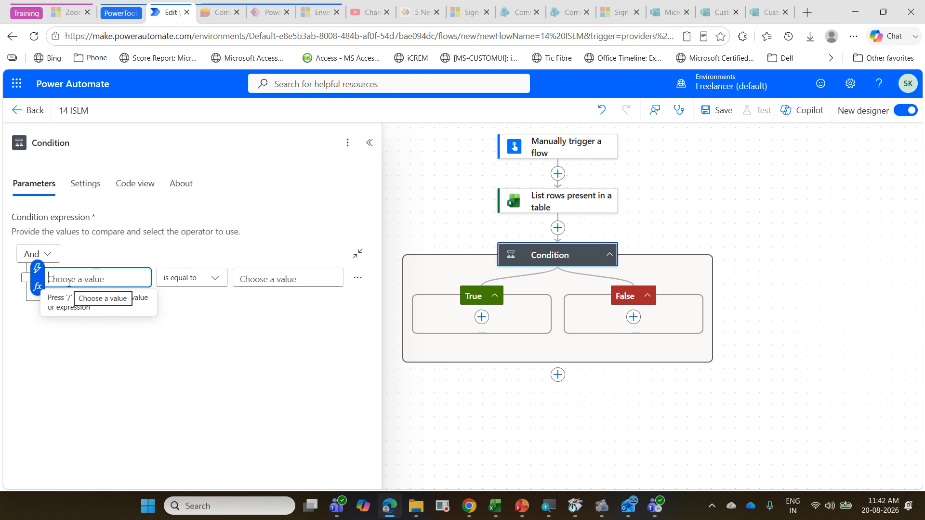
pyautogui.click(38, 287)
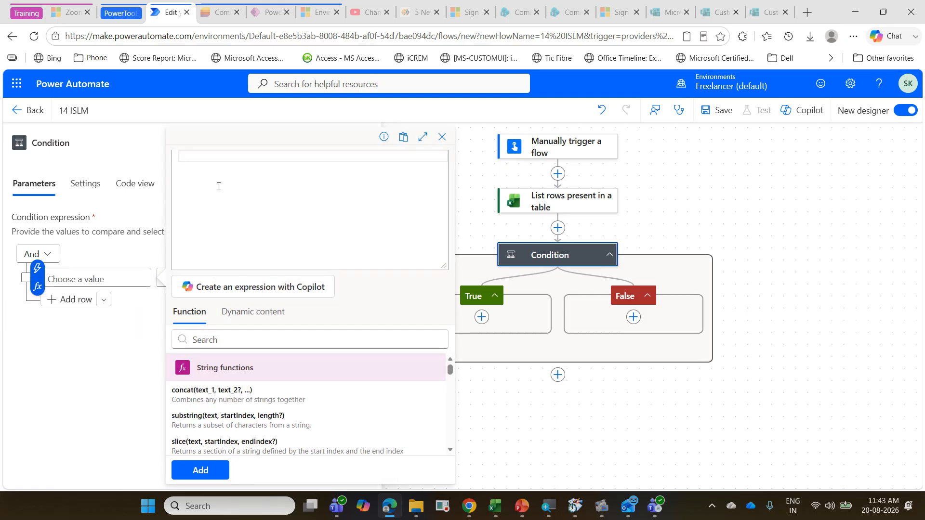
pyautogui.write('le')
pyautogui.press('Down')
pyautogui.press('Down')
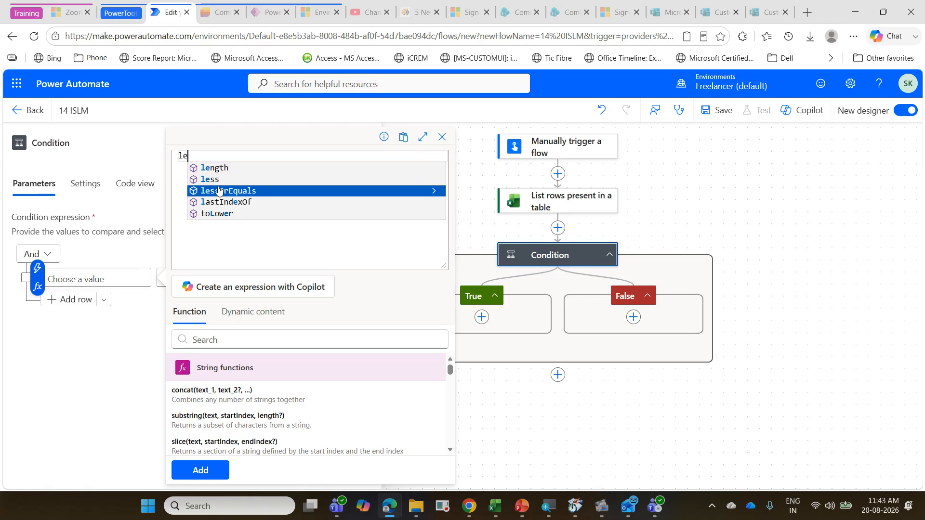
pyautogui.press('BackSpace')
pyautogui.press('BackSpace')
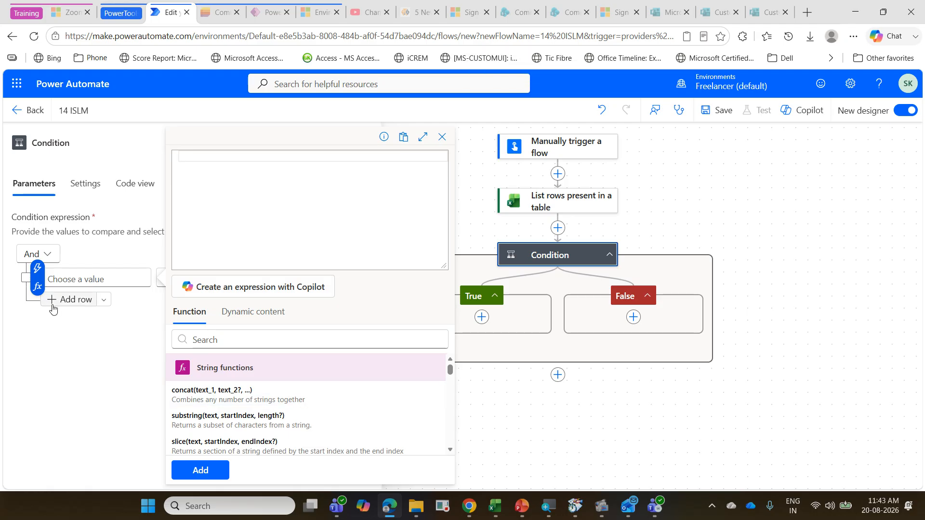
# Step: Set the condition's first value to an int expression wrapping the Current Stock column from the listed rows
pyautogui.click(88, 279)
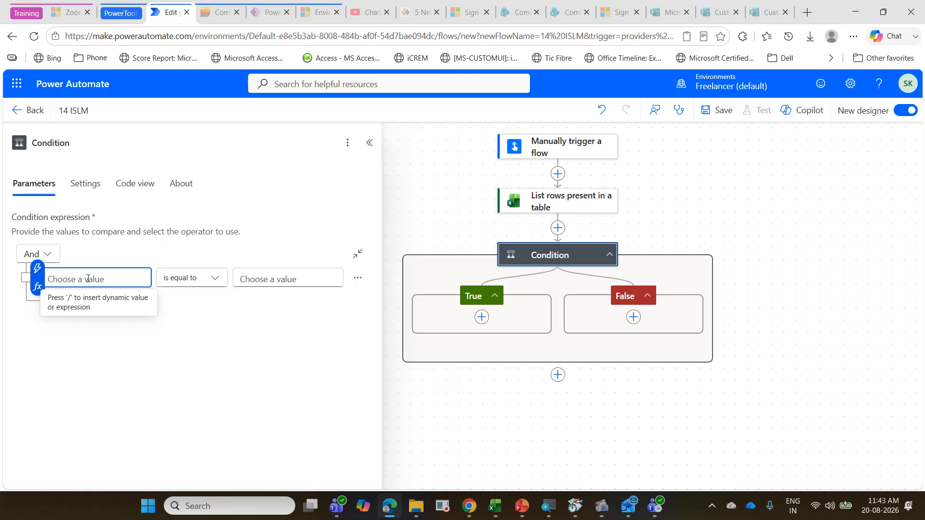
pyautogui.click(38, 289)
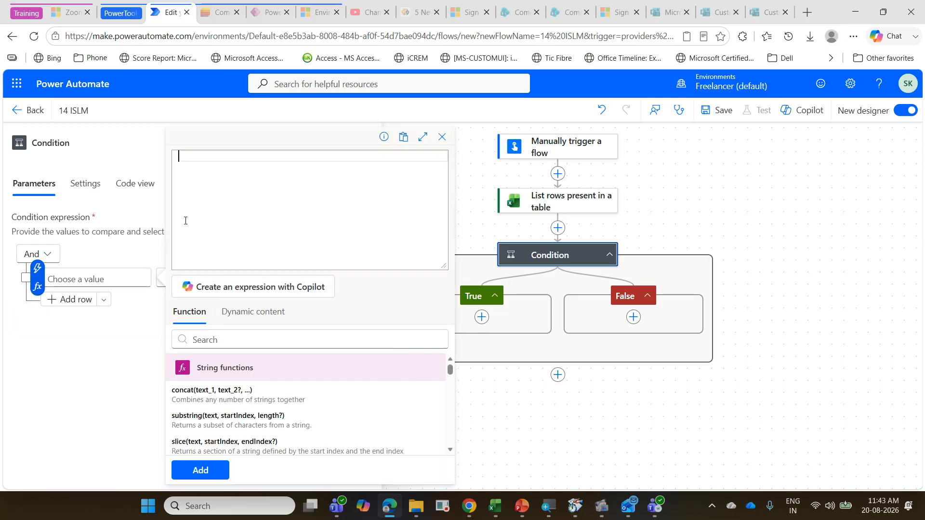
pyautogui.write('int')
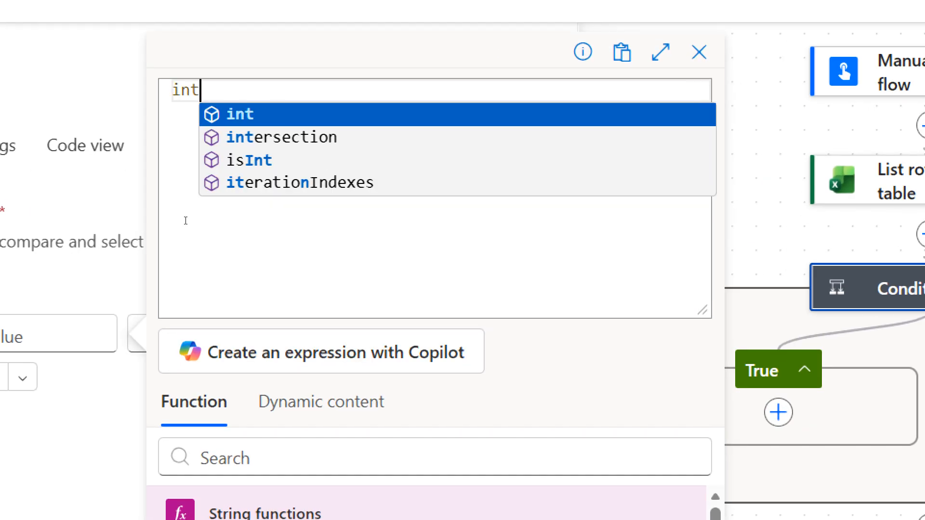
pyautogui.press('Return')
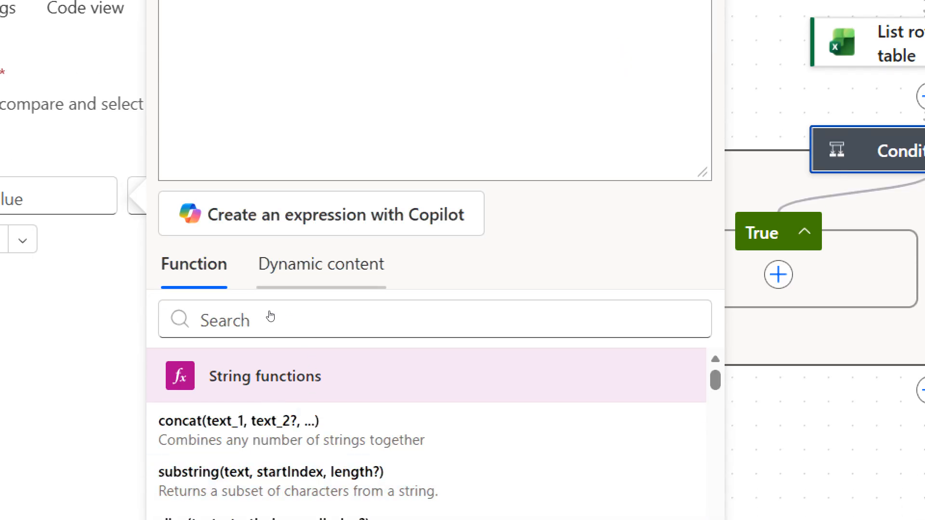
pyautogui.click(288, 277)
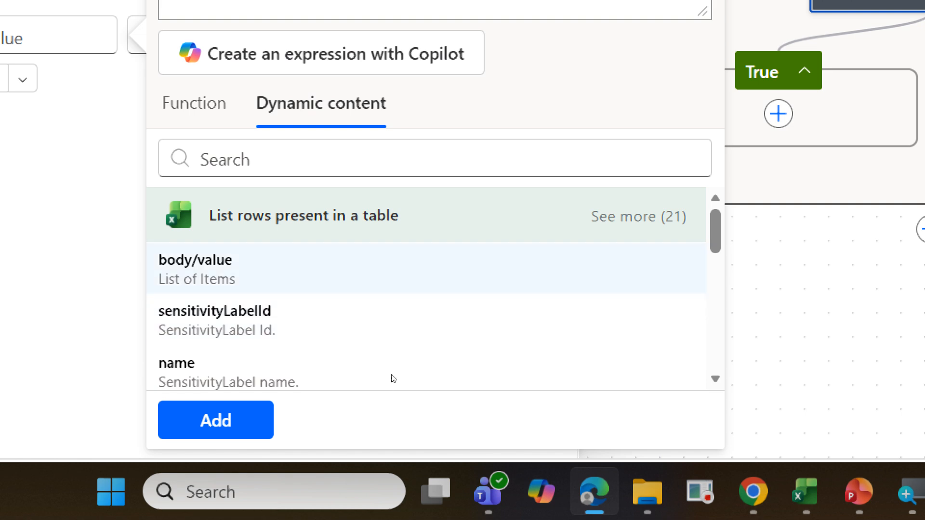
pyautogui.click(638, 217)
pyautogui.scroll(-4, 476, 309)
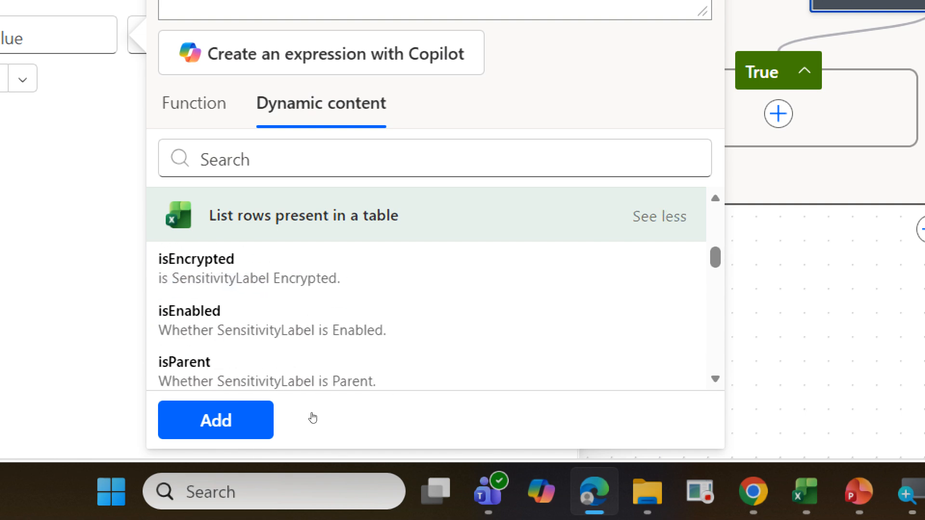
pyautogui.scroll(-10, 476, 308)
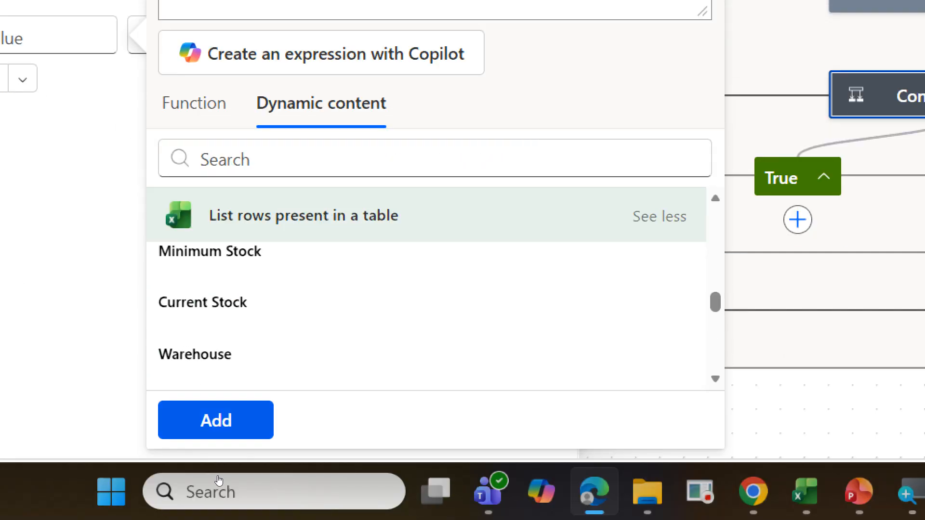
pyautogui.click(216, 420)
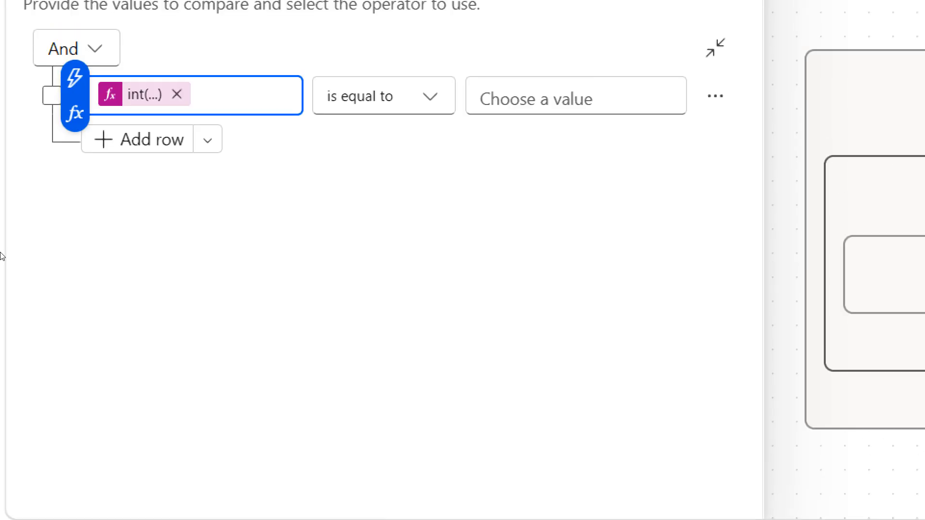
# Step: Set the comparison operator of the condition's first row to is less than
pyautogui.click(384, 96)
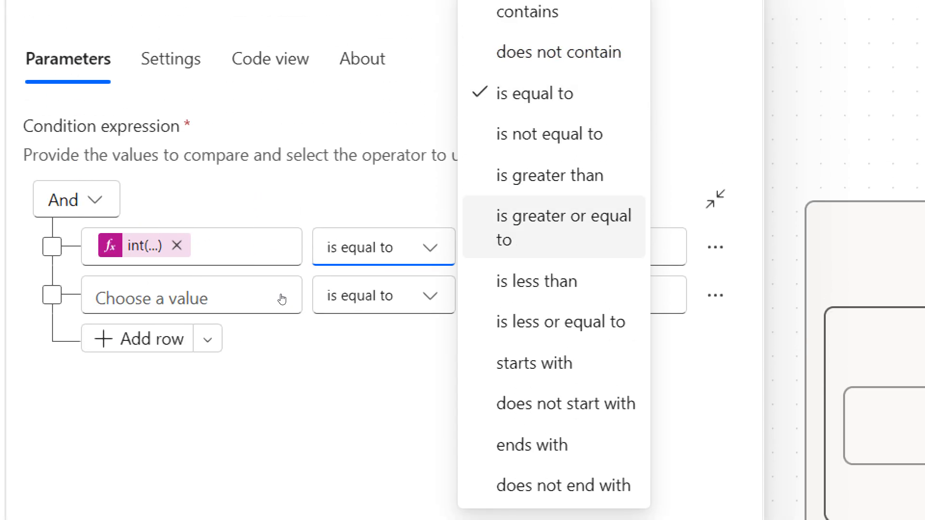
pyautogui.press('Return')
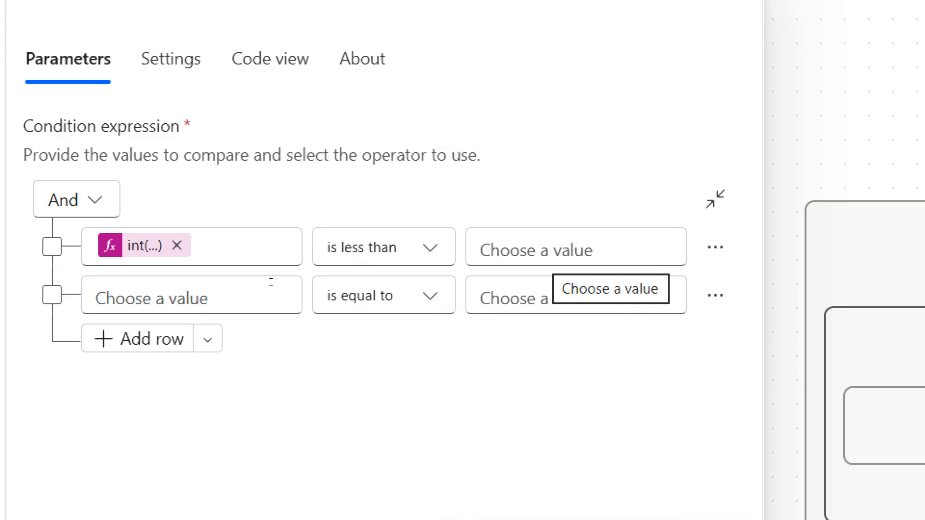
pyautogui.press('Tab')
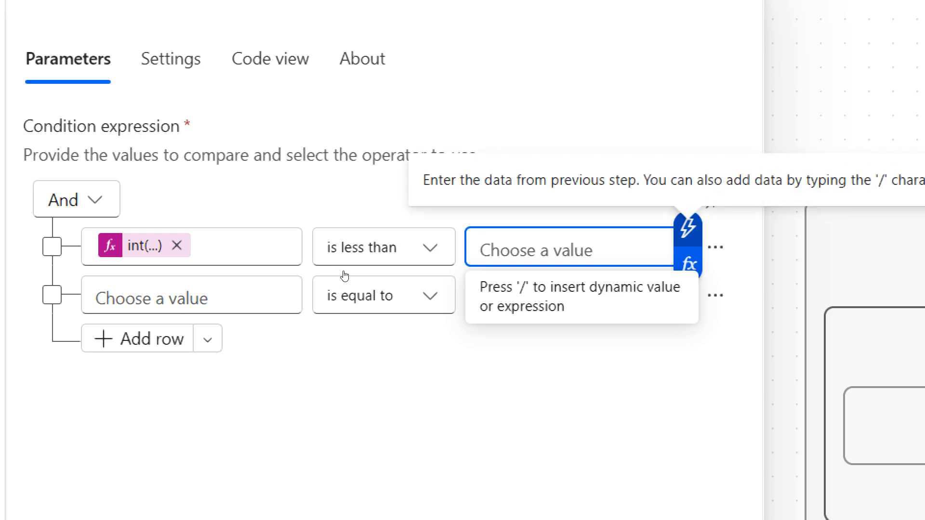
pyautogui.click(687, 228)
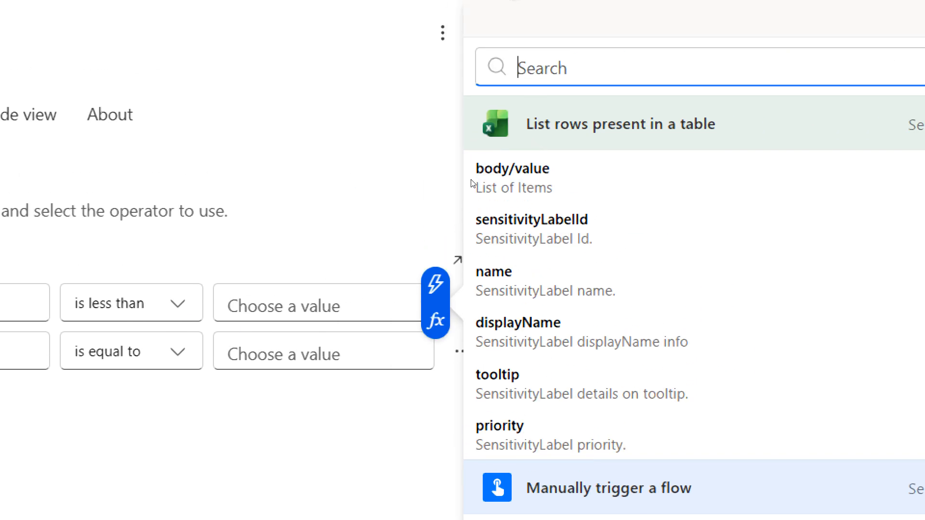
pyautogui.click(342, 289)
pyautogui.click(331, 287)
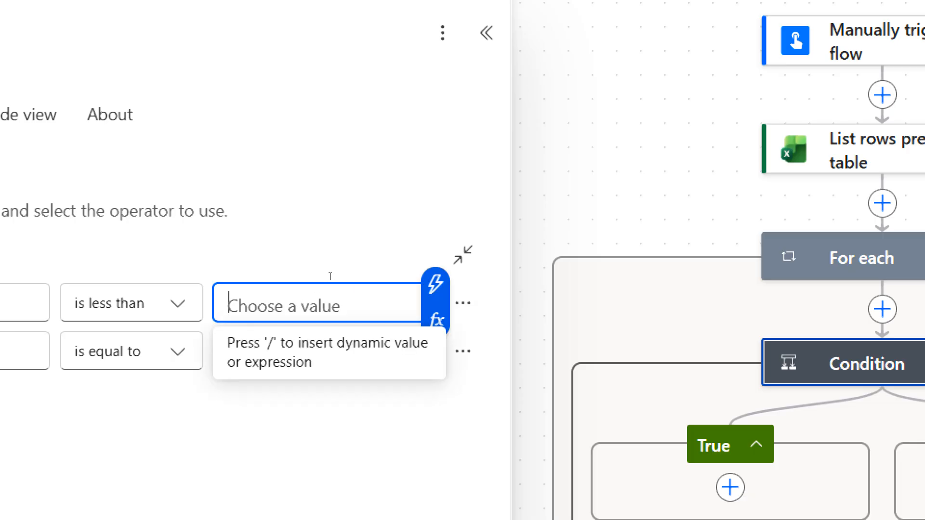
# Step: Set the comparison value of the condition's first row to an int expression wrapping the Minimum Stock column from the listed rows
pyautogui.click(436, 320)
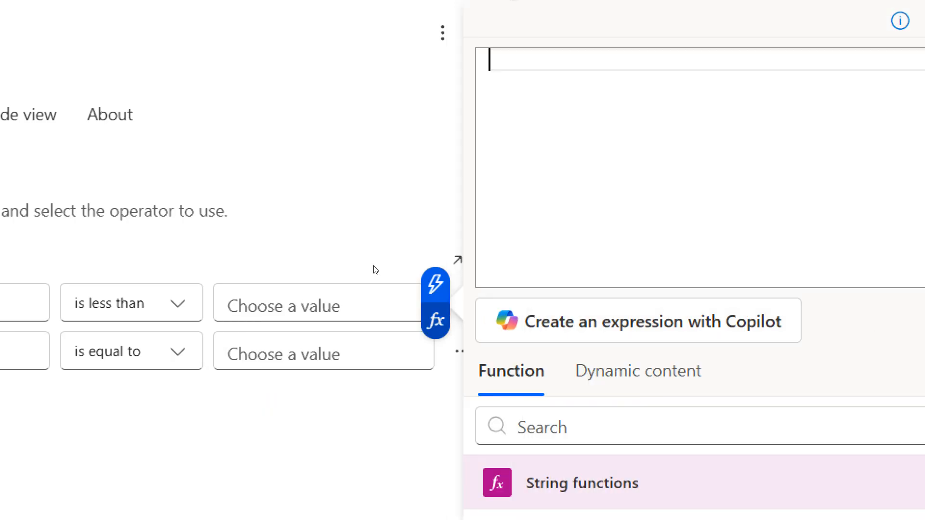
pyautogui.write('in')
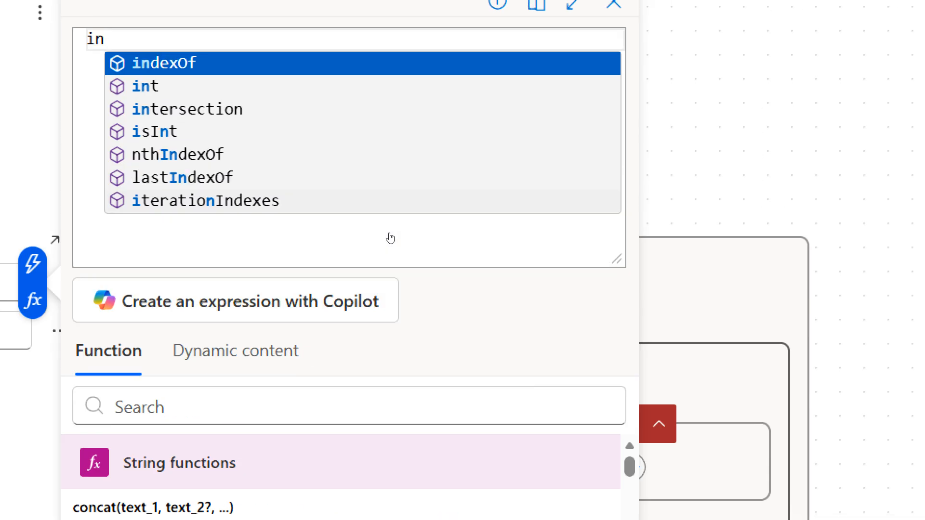
pyautogui.press('Down')
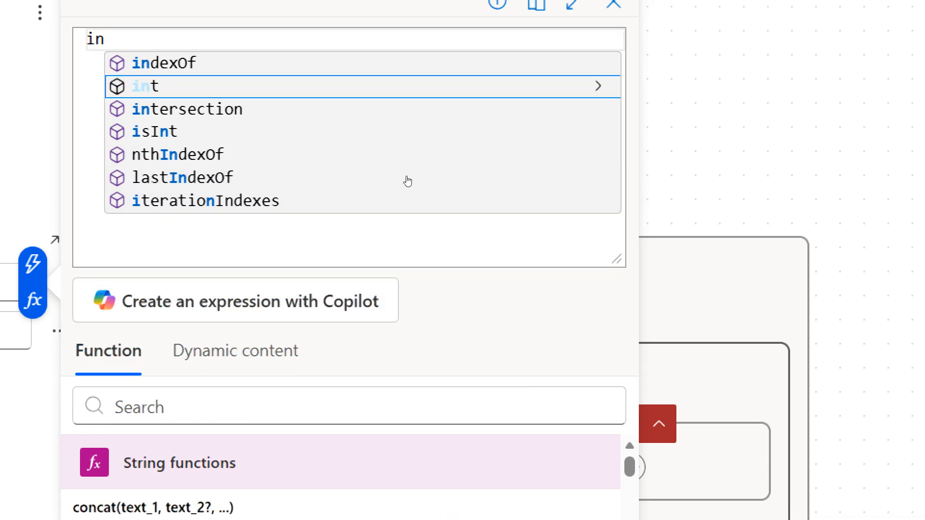
pyautogui.press('Return')
pyautogui.write('(')
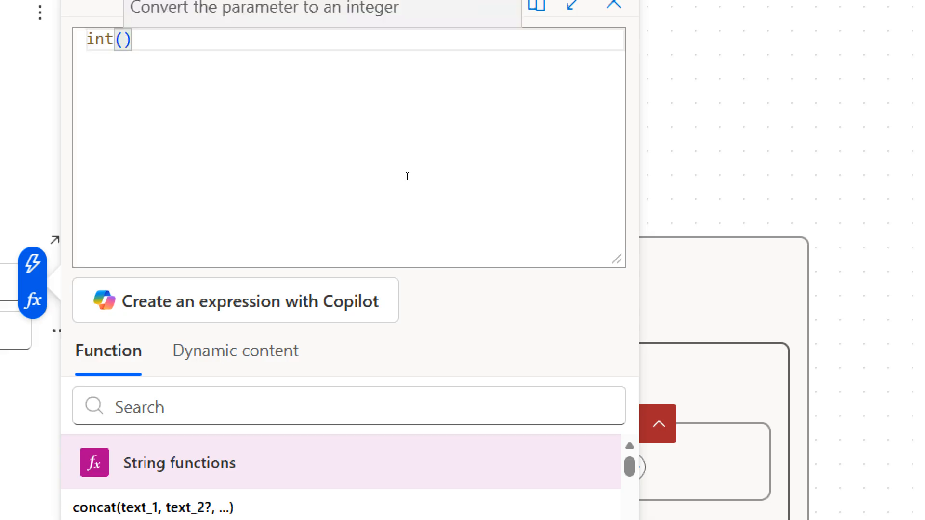
pyautogui.click(448, 108)
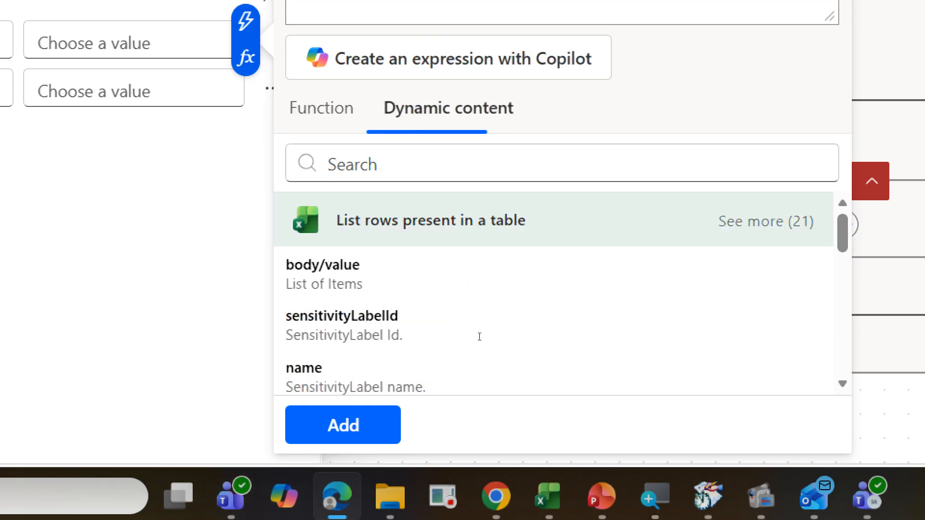
pyautogui.scroll(-1, 522, 332)
pyautogui.scroll(-2, 522, 417)
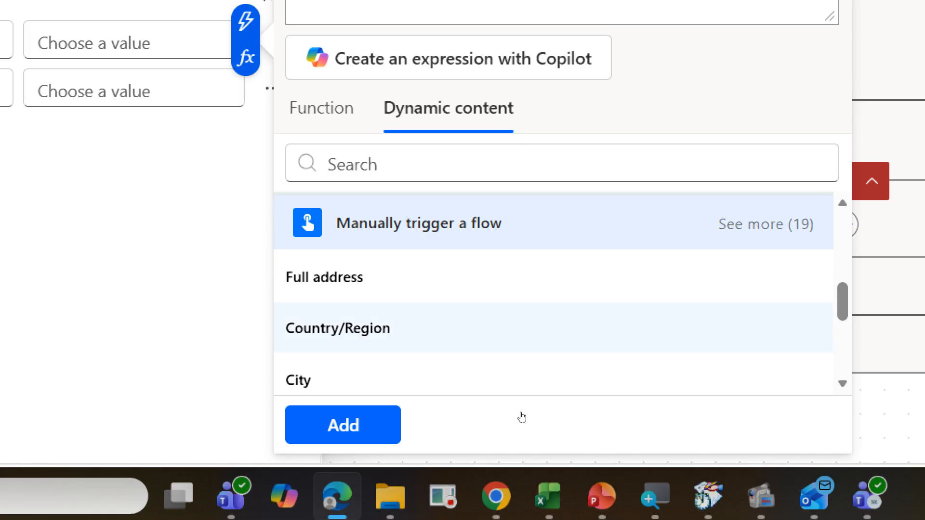
pyautogui.scroll(2, 601, 381)
pyautogui.click(766, 221)
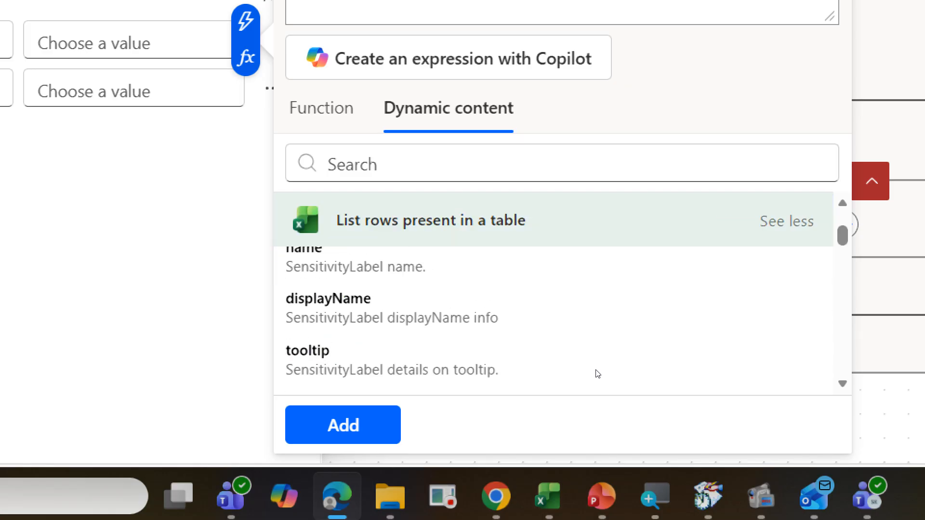
pyautogui.scroll(-1, 605, 287)
pyautogui.scroll(-8, 518, 408)
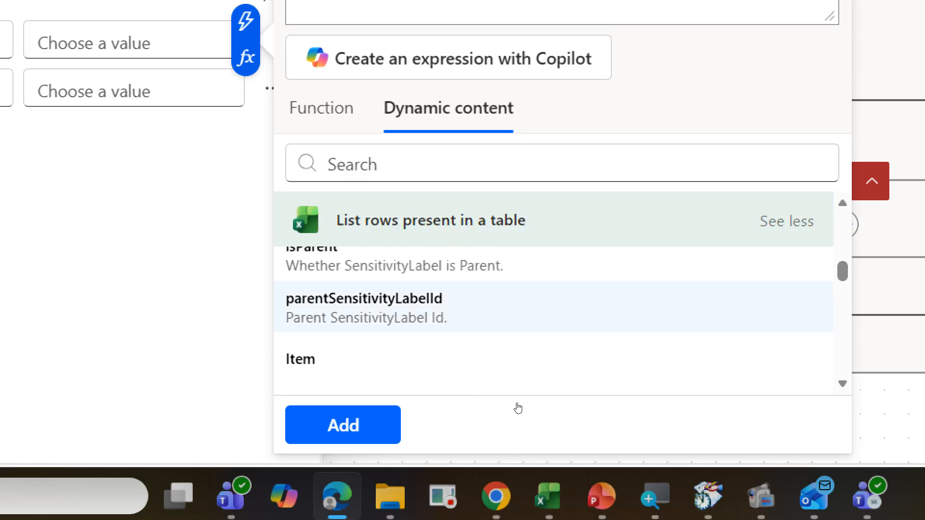
pyautogui.scroll(-2, 518, 409)
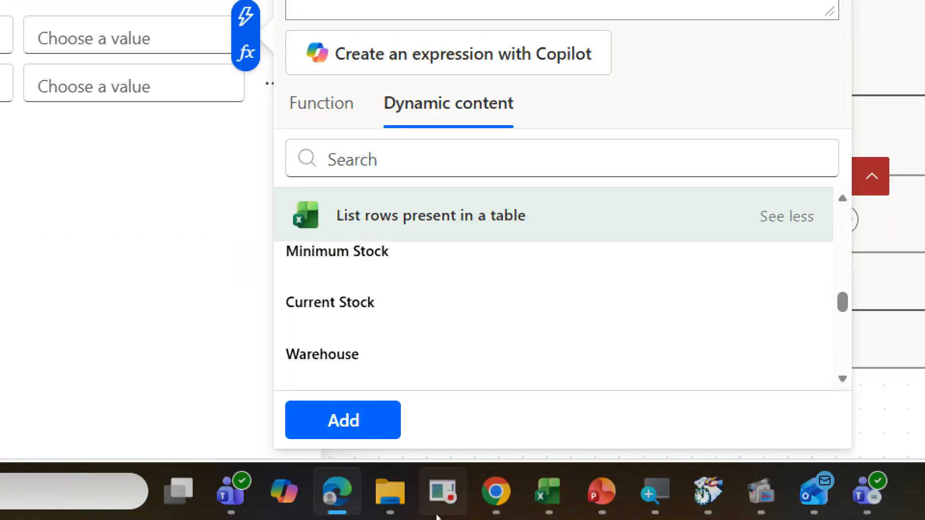
pyautogui.click(343, 433)
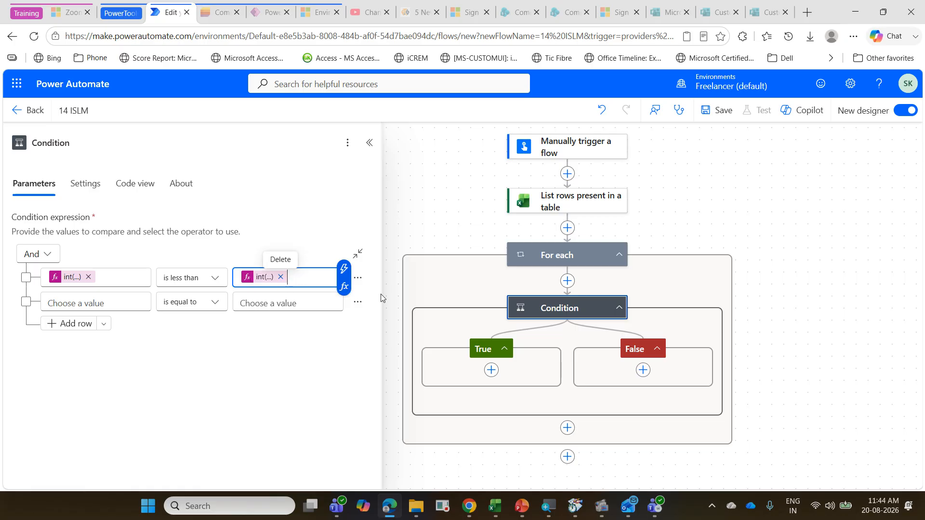
# Step: Add a Post message in a chat or channel action to the True branch and switch it to the other existing account connection
pyautogui.click(491, 370)
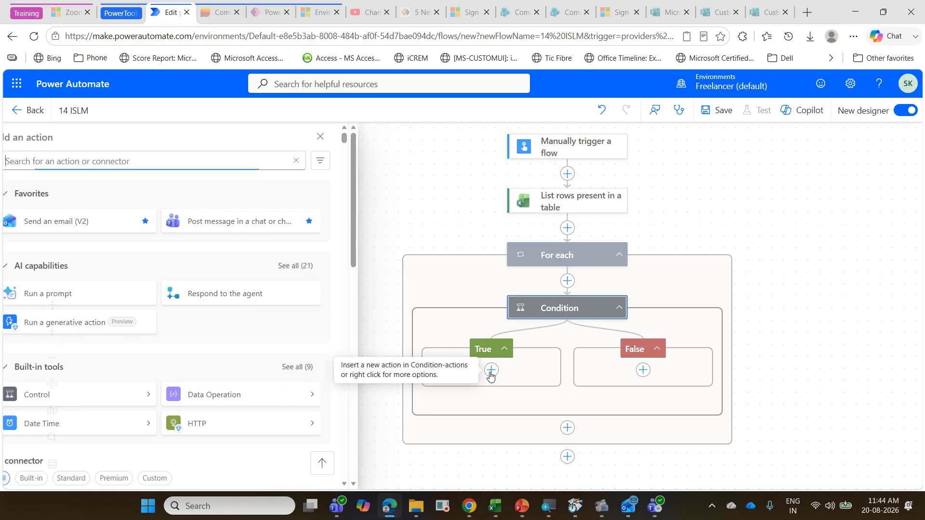
pyautogui.click(263, 221)
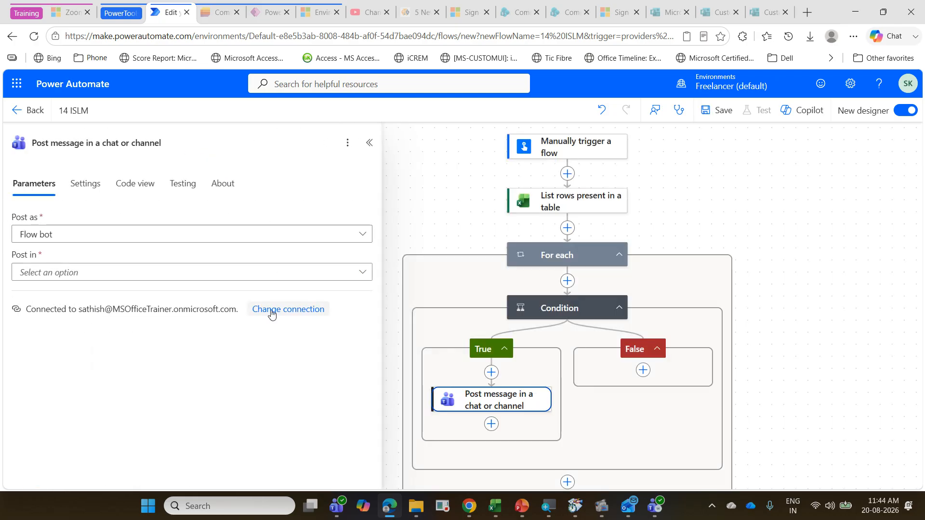
pyautogui.click(270, 310)
pyautogui.click(161, 296)
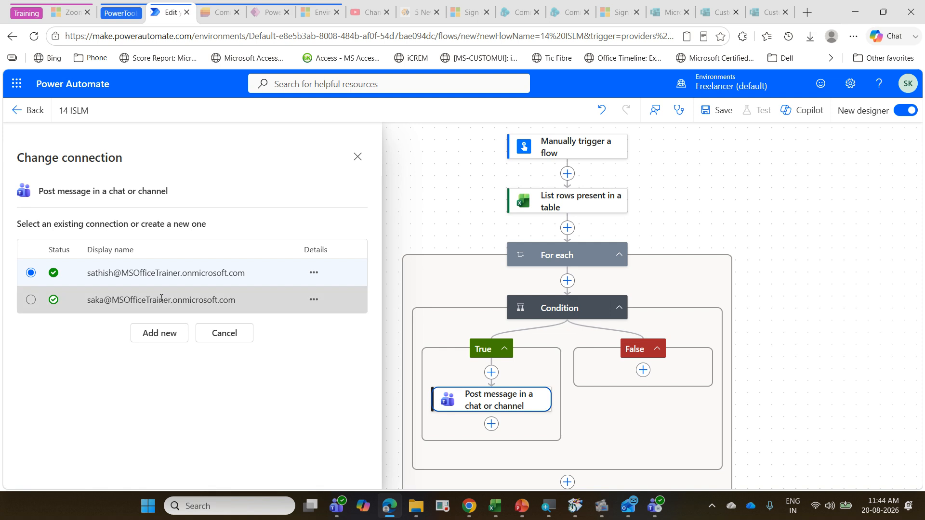
# Step: Set the message action to post as User in a Channel, using team Microsoft Office Trainer and channel PowerAutomateTraining
pyautogui.click(339, 234)
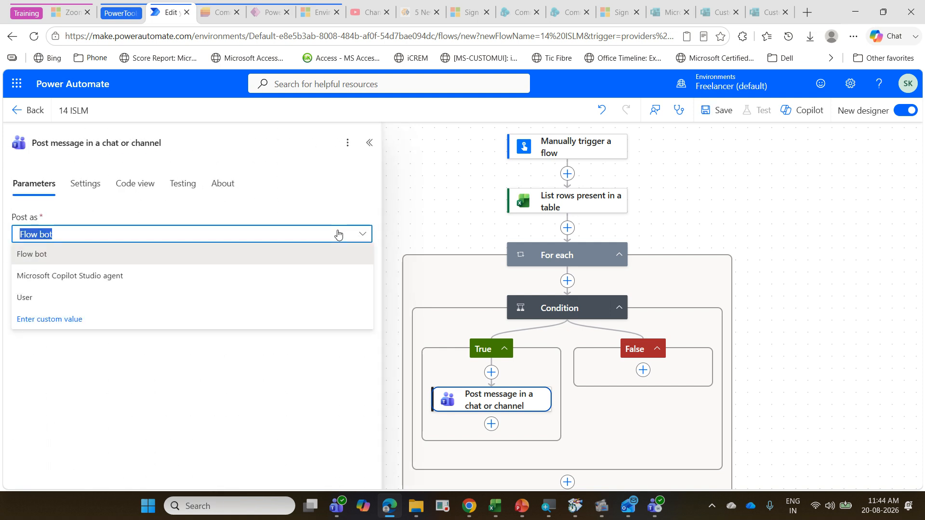
pyautogui.click(288, 303)
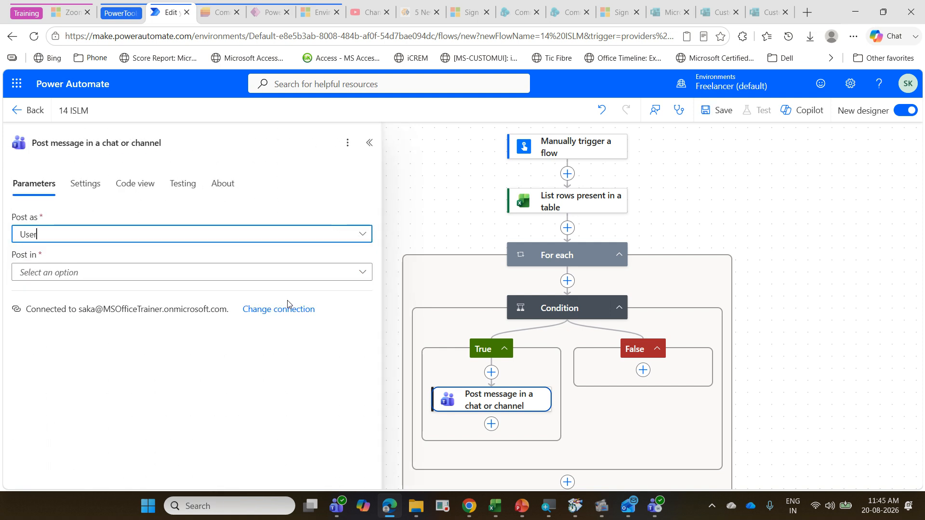
pyautogui.click(362, 272)
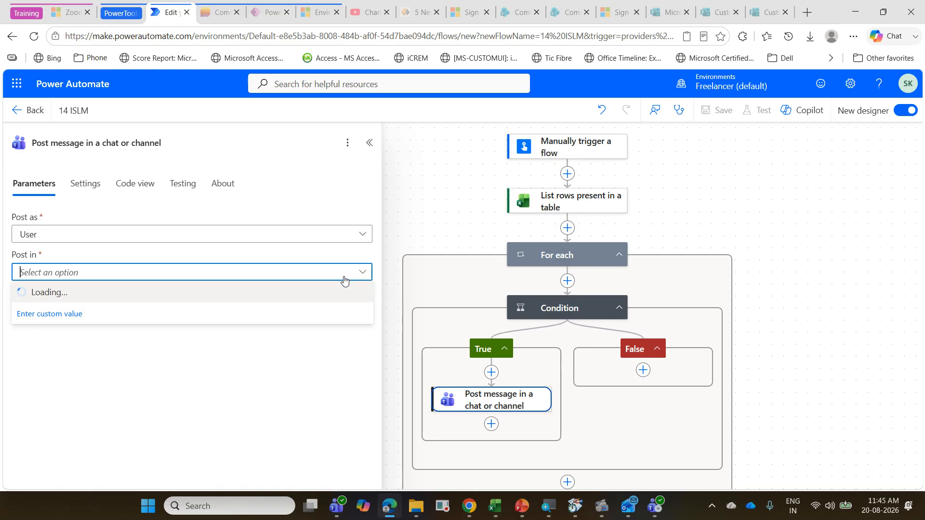
pyautogui.click(176, 291)
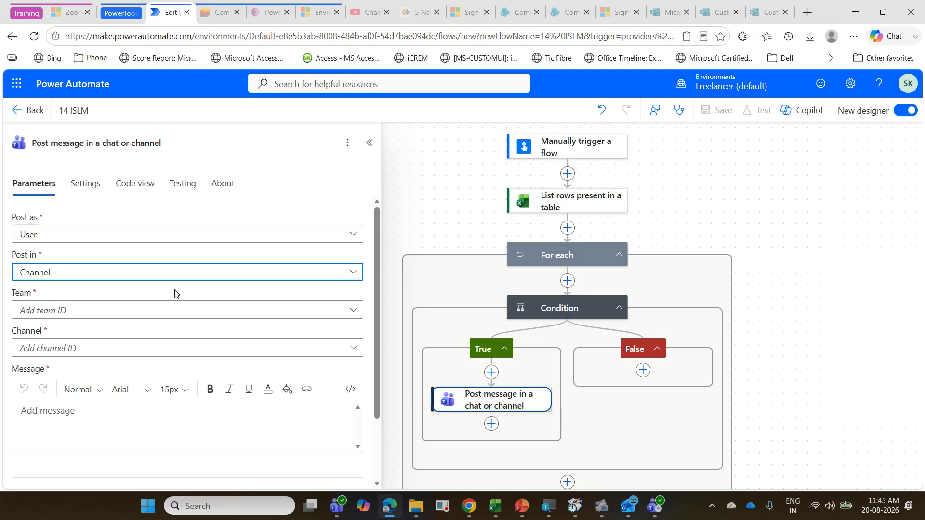
pyautogui.click(177, 310)
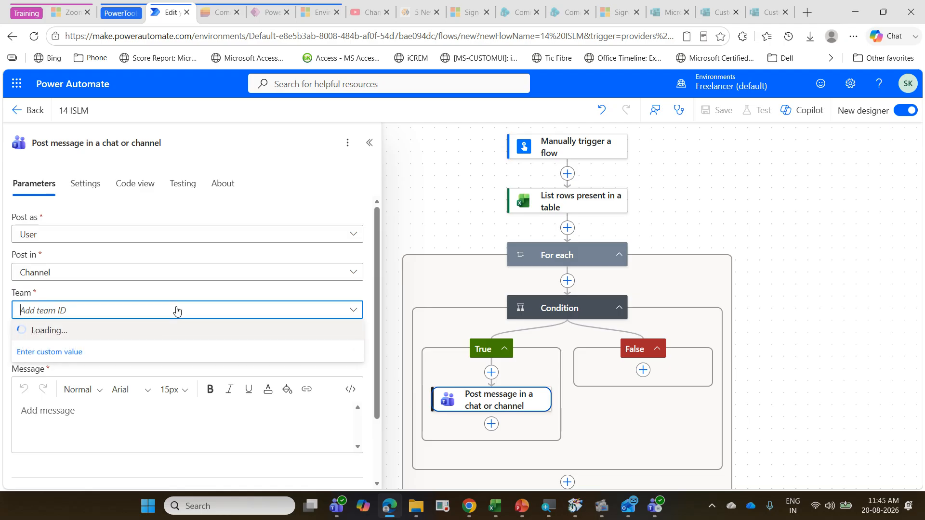
pyautogui.click(178, 330)
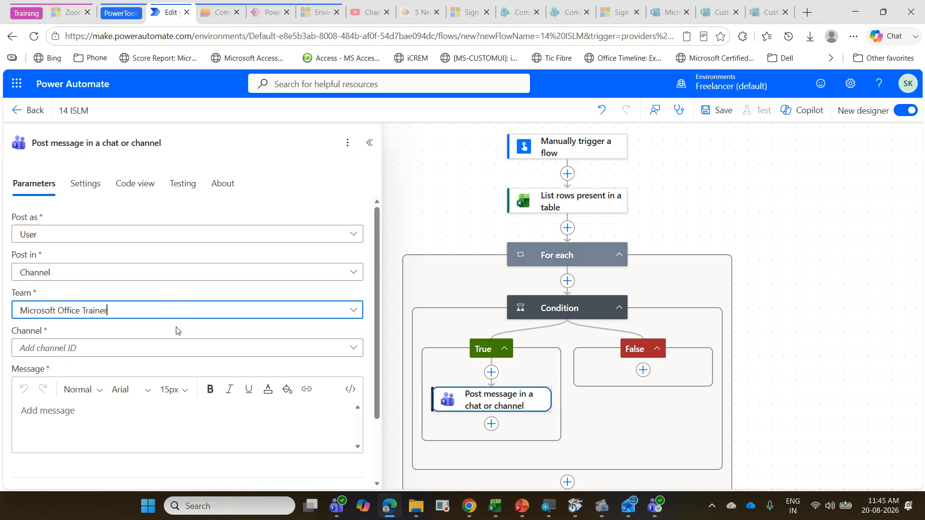
pyautogui.click(179, 347)
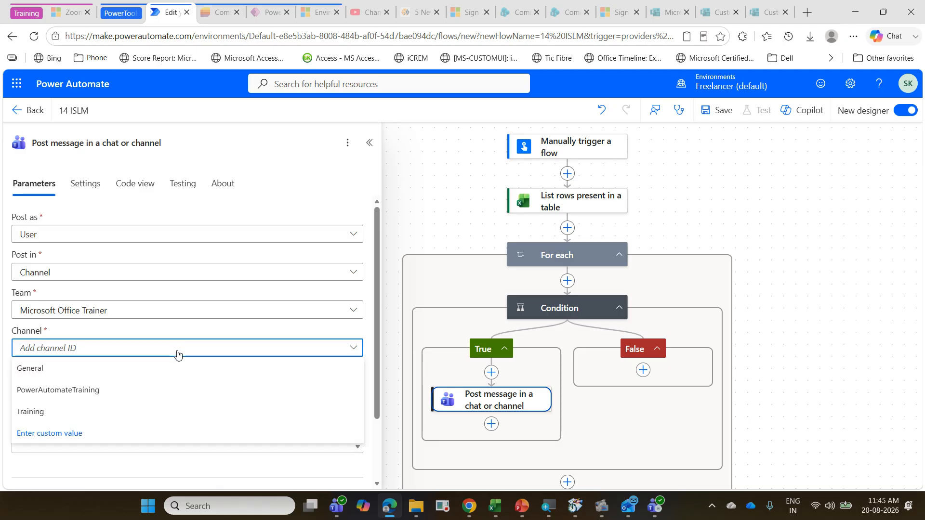
pyautogui.click(170, 390)
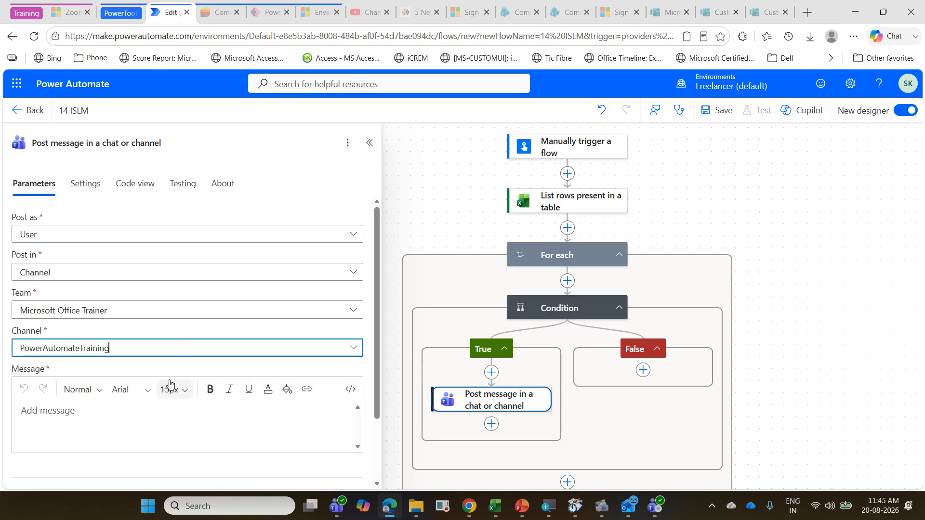
# Step: Copy the body text from Dear Manager to the replenishment line on PowerPoint's Low Stock Alert slide into the Teams action's Message field
pyautogui.click(154, 405)
pyautogui.click(521, 506)
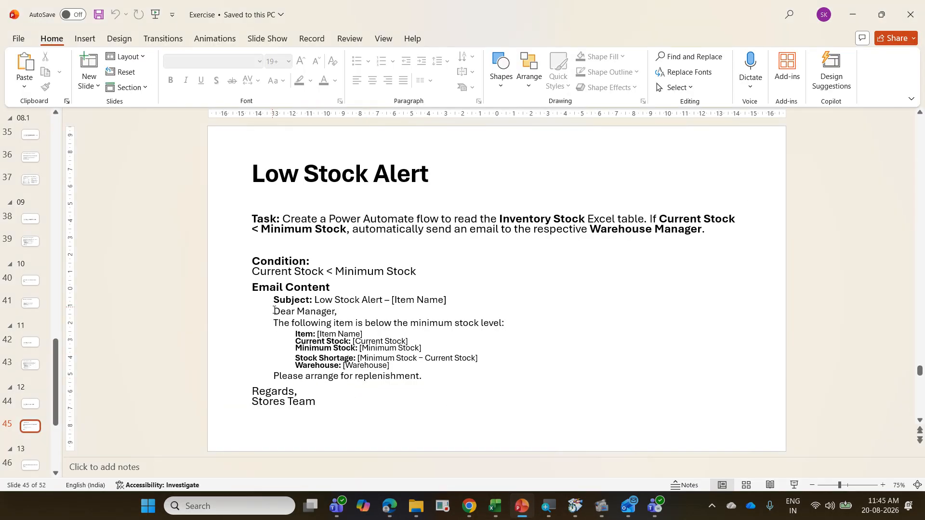
pyautogui.moveTo(274, 312); pyautogui.dragTo(469, 367)
pyautogui.hotkey('ctrl', 'c')
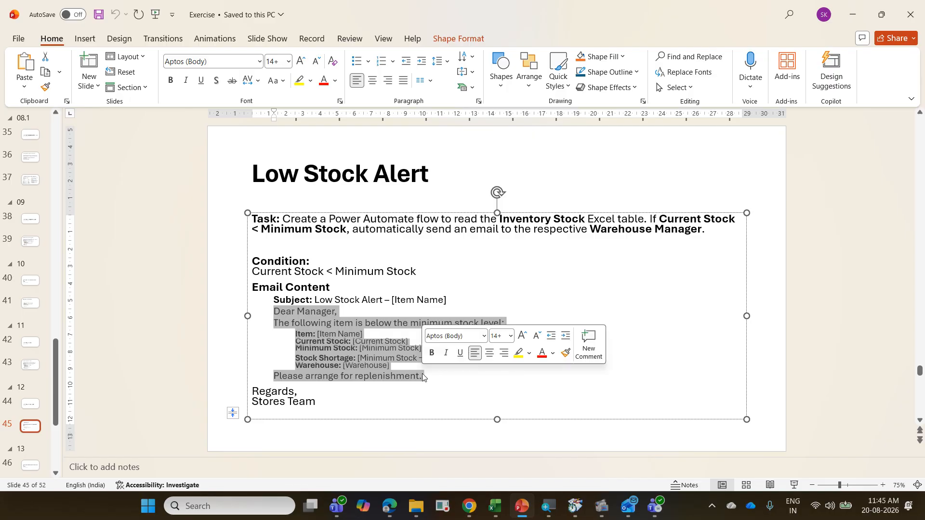
pyautogui.click(853, 15)
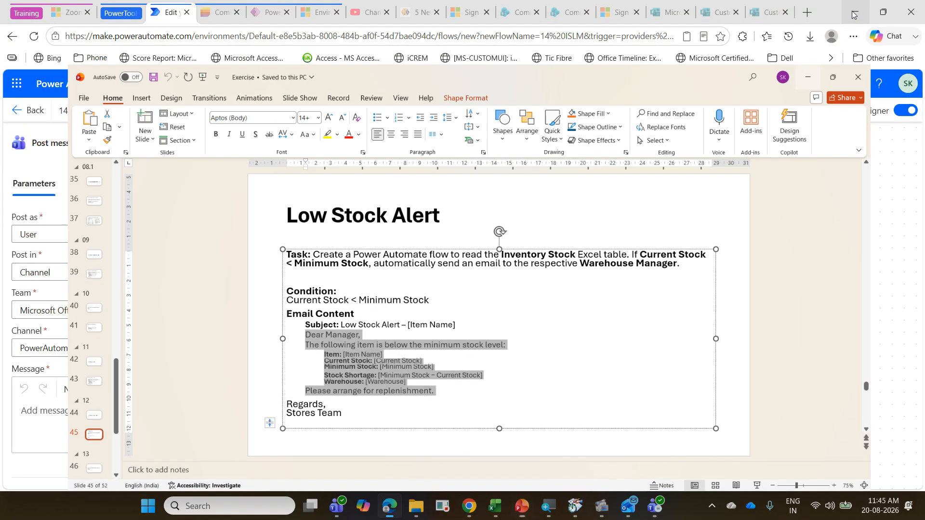
pyautogui.hotkey('ctrl', 'v')
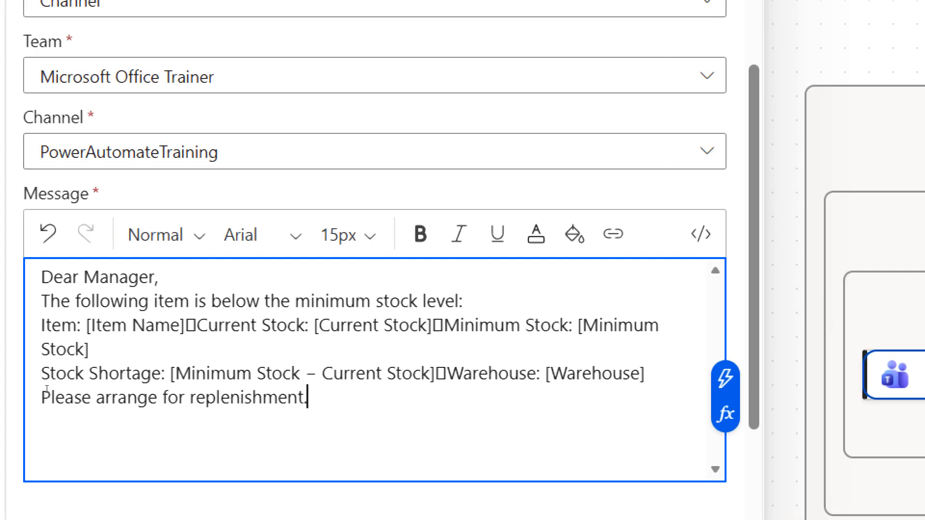
# Step: Replace the [Item Name] placeholder with the Item Name dynamic content and start Current Stock on a new line without the stray character
pyautogui.click(87, 326)
pyautogui.hotkey('shift', 'Right')
pyautogui.hotkey('shift', 'Right')
pyautogui.hotkey('shift', 'Right')
pyautogui.hotkey('shift', 'Right')
pyautogui.hotkey('shift', 'Right')
pyautogui.hotkey('shift', 'Right')
pyautogui.hotkey('shift', 'Right')
pyautogui.hotkey('shift', 'Right')
pyautogui.hotkey('shift', 'Right')
pyautogui.hotkey('shift', 'Right')
pyautogui.hotkey('shift', 'Right')
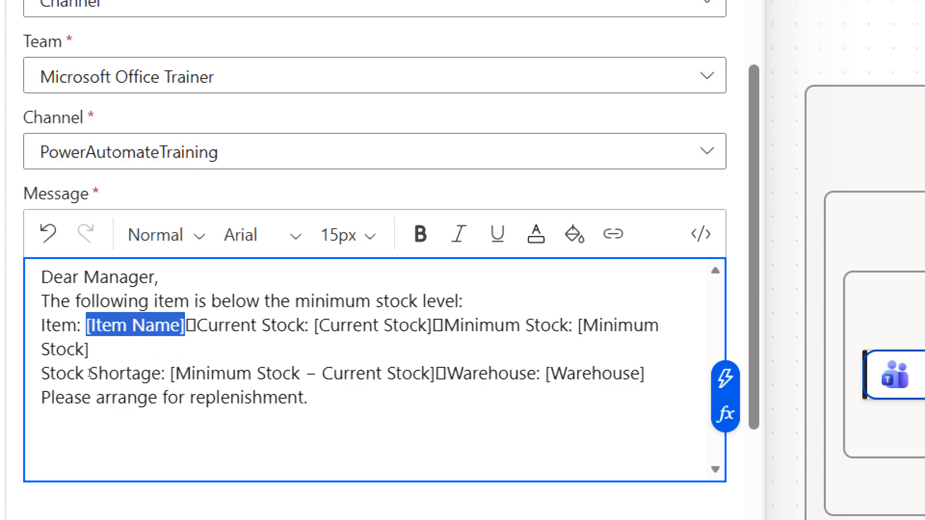
pyautogui.press('Delete')
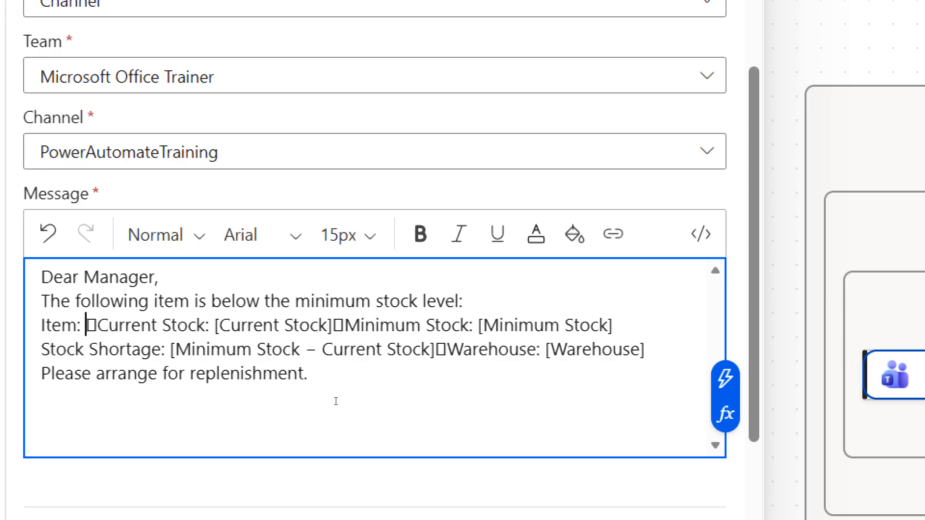
pyautogui.click(725, 378)
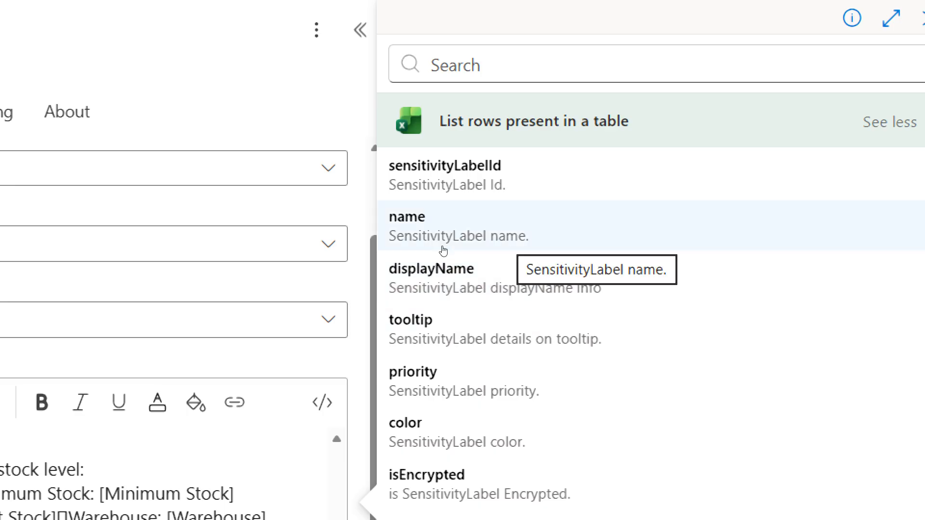
pyautogui.scroll(-8, 470, 291)
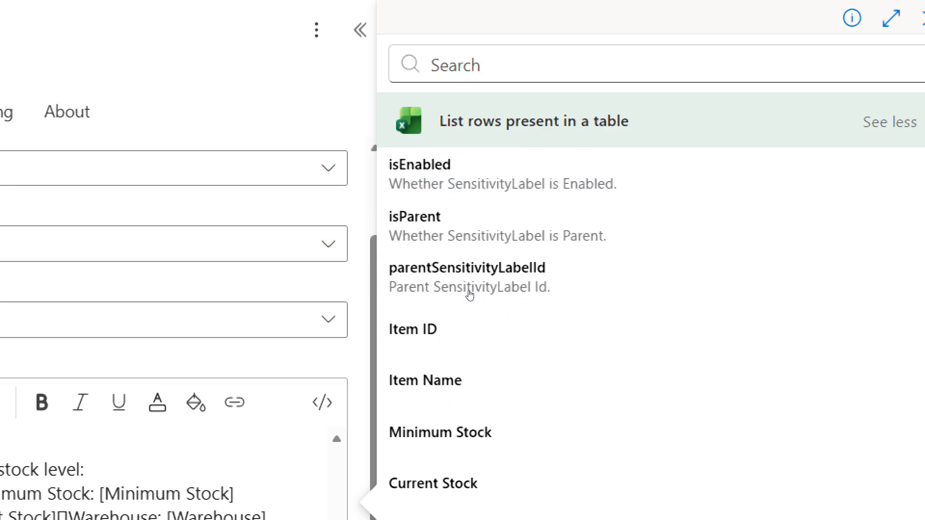
pyautogui.click(447, 261)
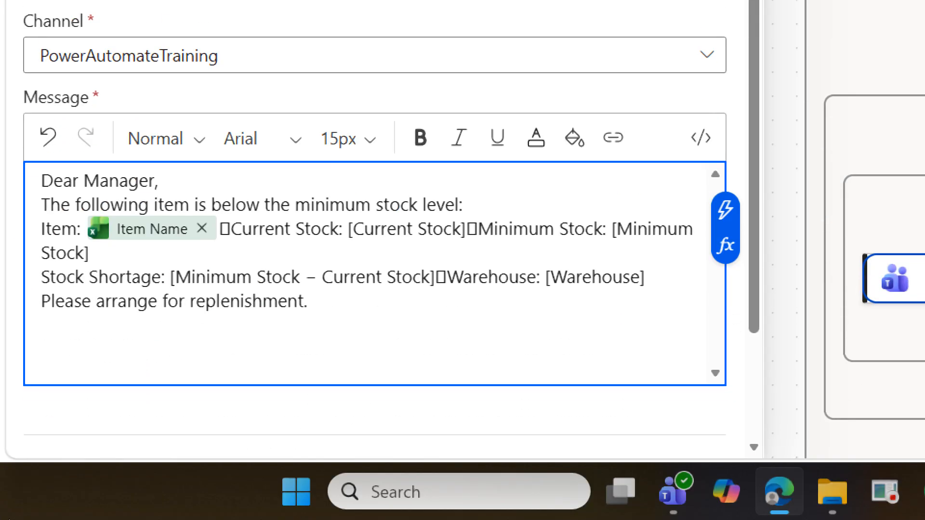
pyautogui.press('Return')
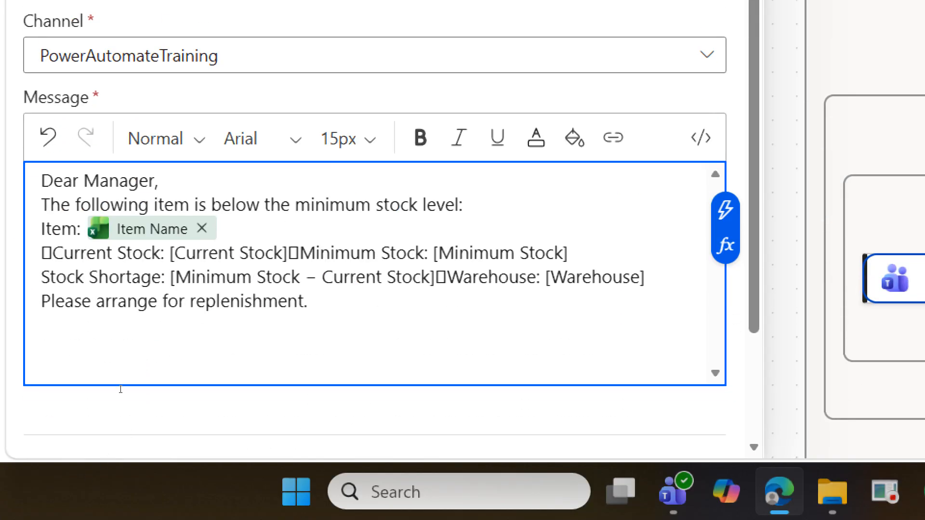
pyautogui.press('Delete')
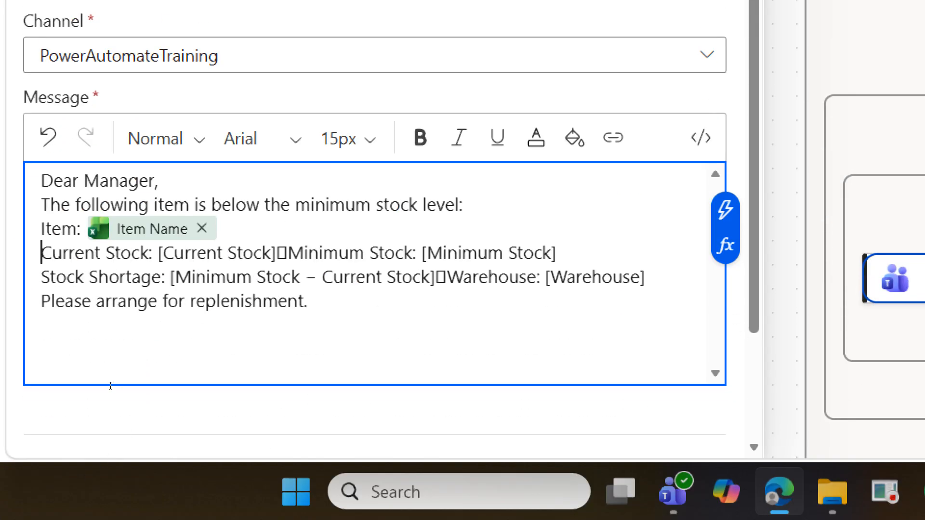
# Step: Replace the [Current Stock] placeholder and its stray character with the Current Stock dynamic content, and start Minimum Stock on a new line
pyautogui.moveTo(157, 253); pyautogui.dragTo(288, 253)
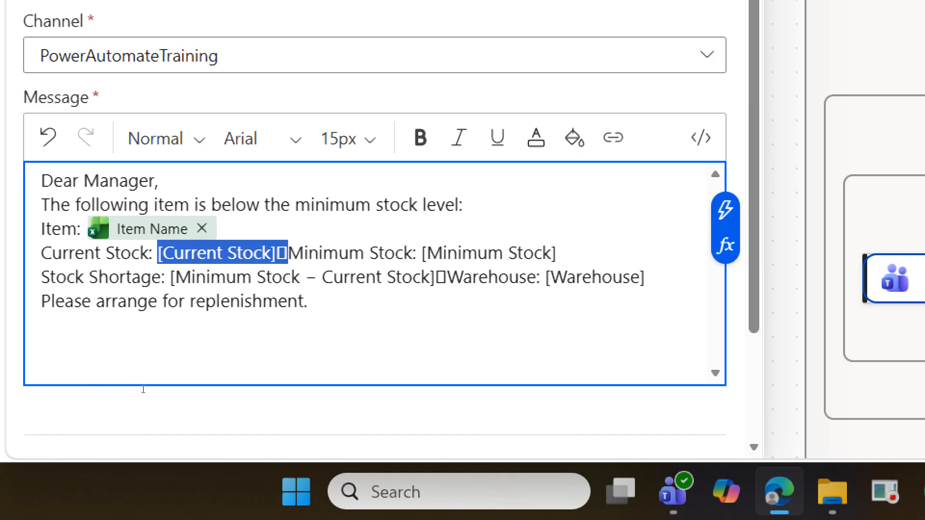
pyautogui.press('Delete')
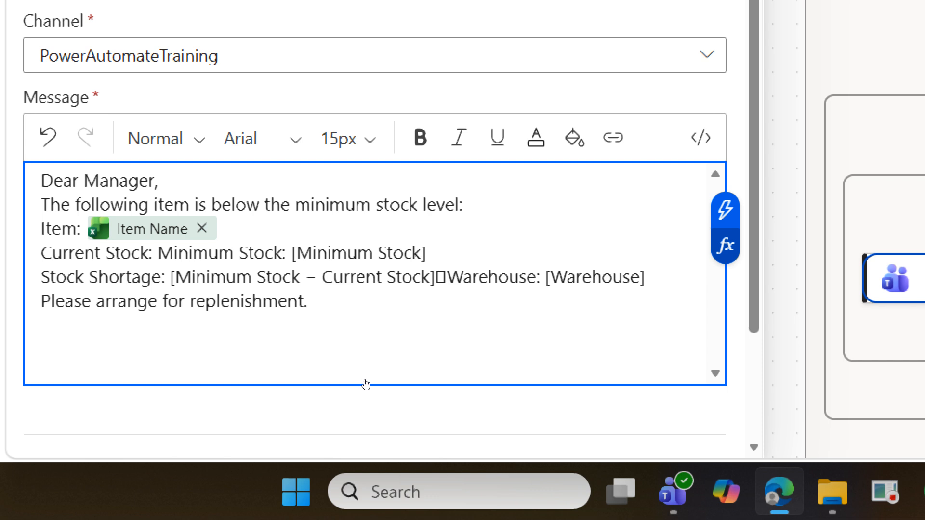
pyautogui.click(726, 211)
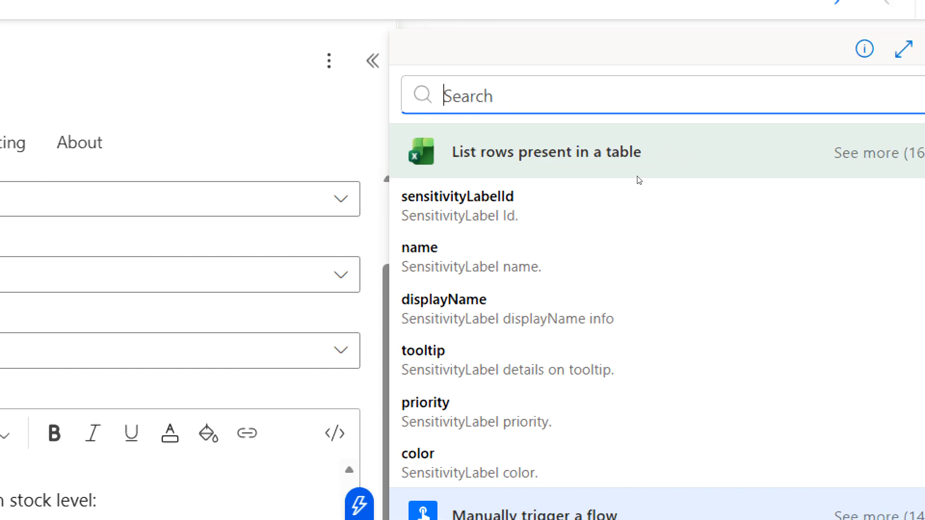
pyautogui.click(821, 153)
pyautogui.scroll(-10, 509, 265)
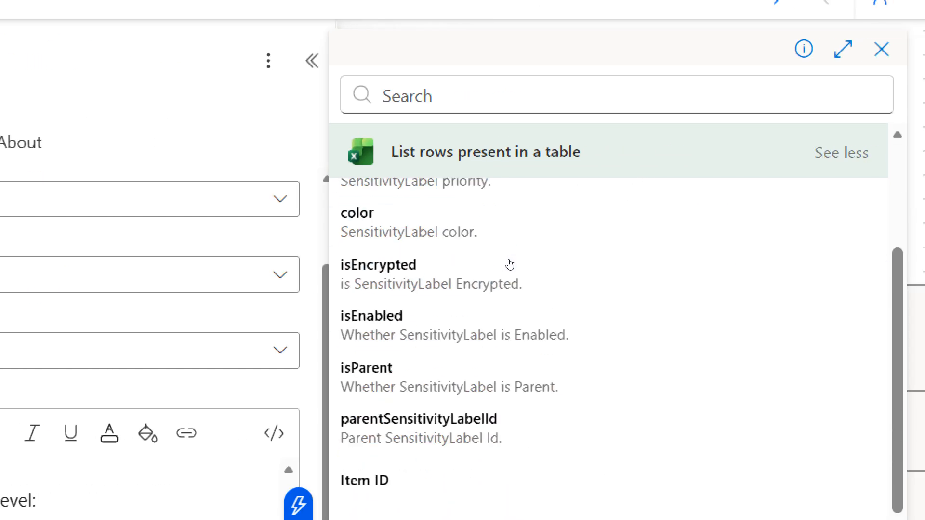
pyautogui.click(481, 386)
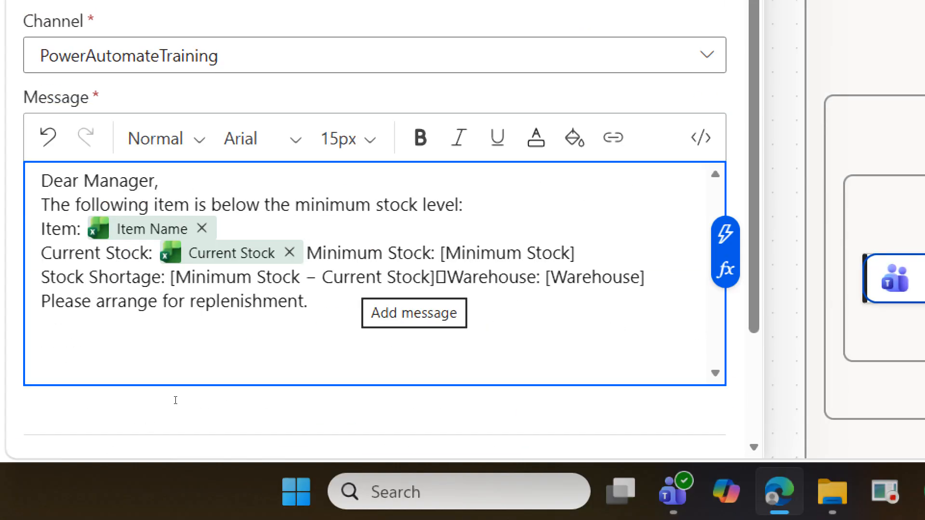
pyautogui.press('Return')
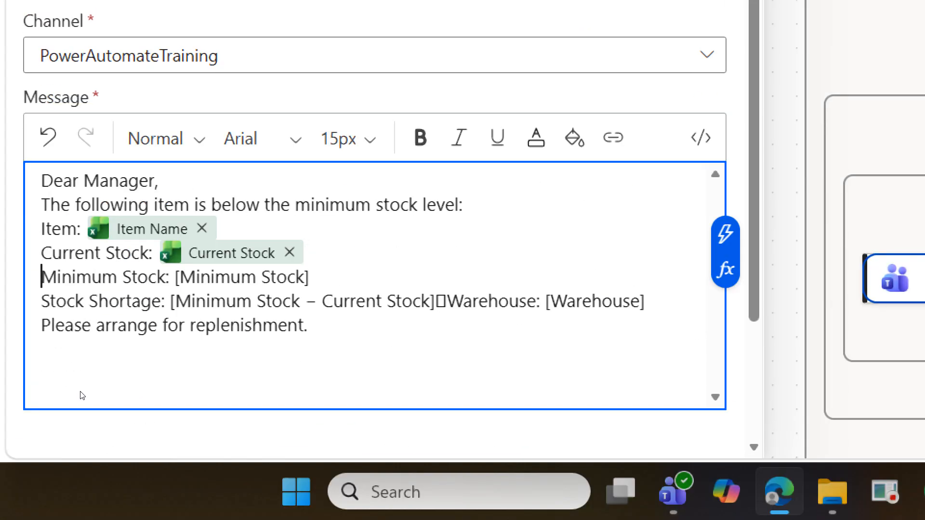
# Step: Replace the [Minimum Stock] placeholder in the message with the Minimum Stock dynamic content from the Excel table rows
pyautogui.moveTo(89, 395); pyautogui.dragTo(156, 396)
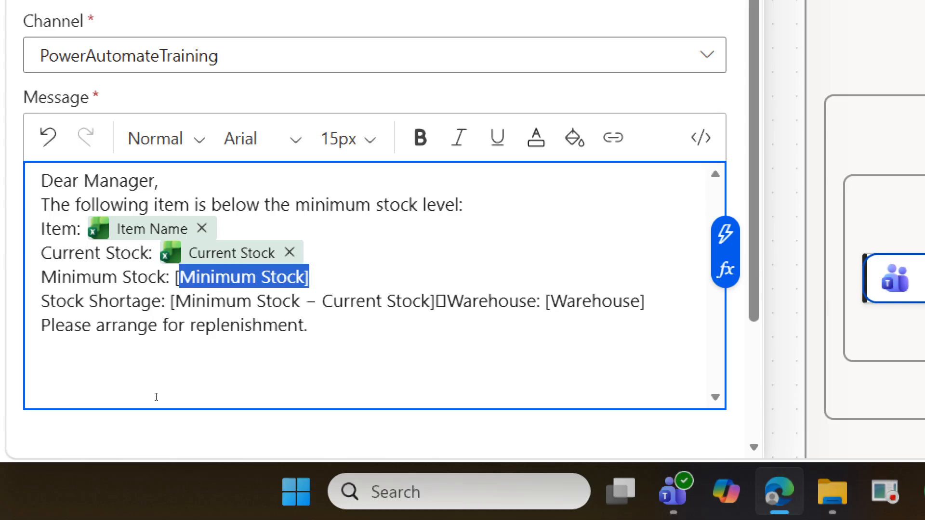
pyautogui.press('BackSpace')
pyautogui.press('BackSpace')
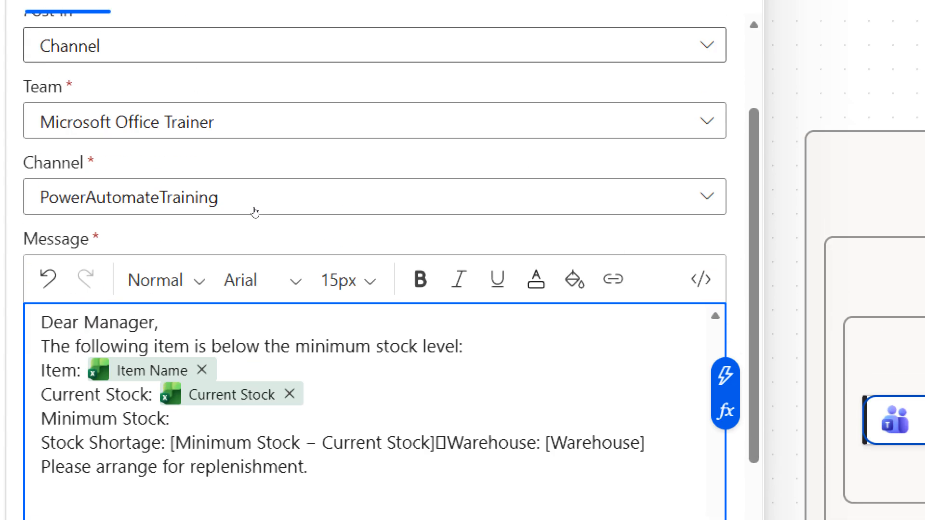
pyautogui.click(725, 382)
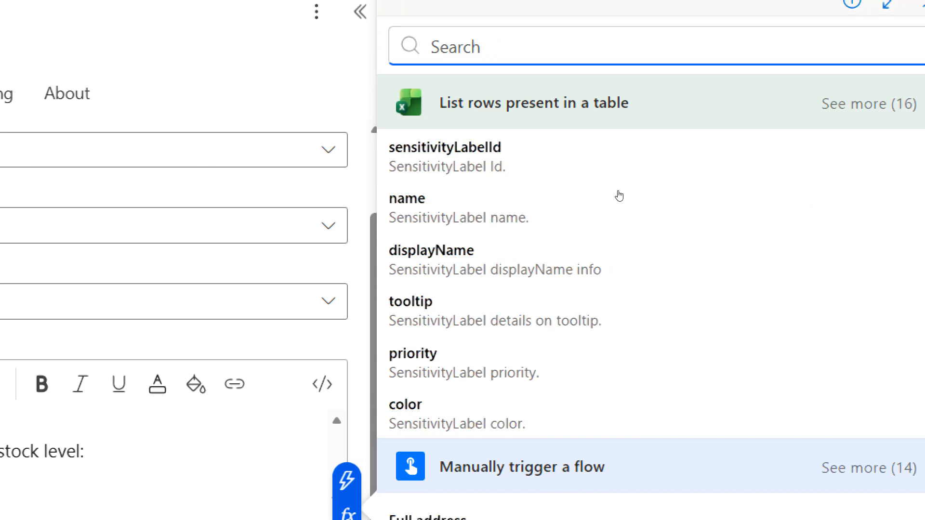
pyautogui.click(645, 10)
pyautogui.scroll(-10, 566, 286)
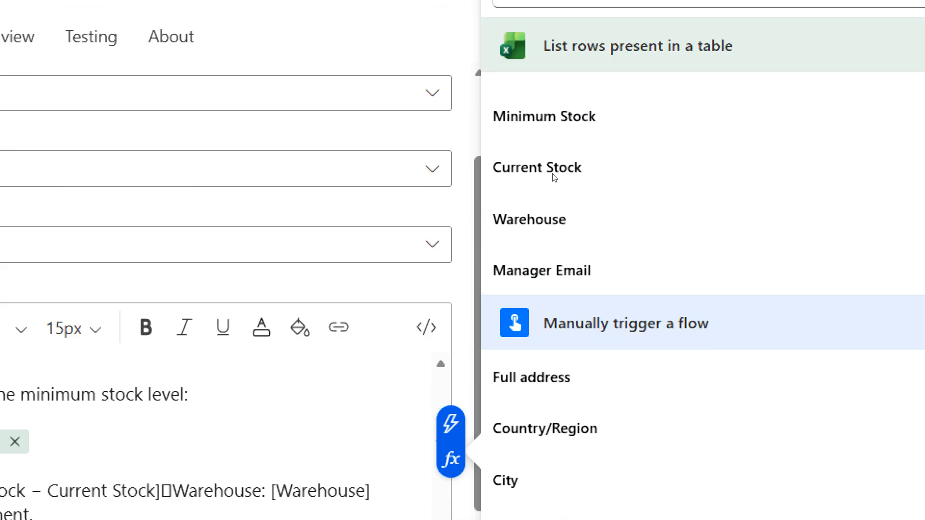
pyautogui.click(569, 116)
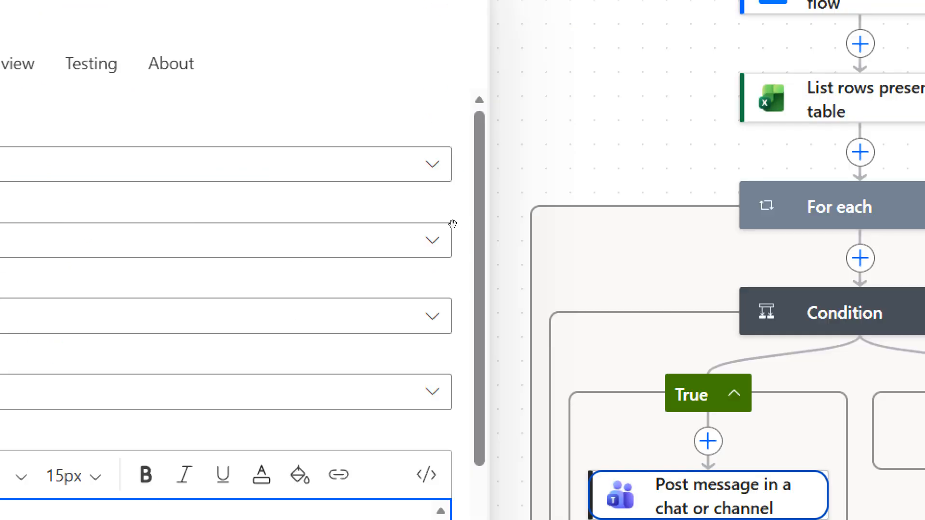
# Step: Start the Warehouse text on its own line below Stock Shortage and remove the stray character before it
pyautogui.scroll(-5, 212, 454)
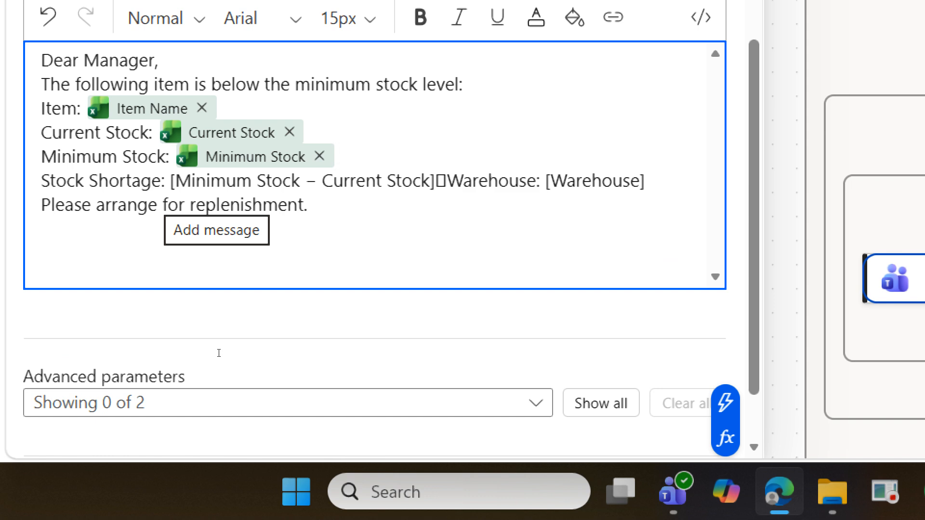
pyautogui.click(436, 183)
pyautogui.press('Return')
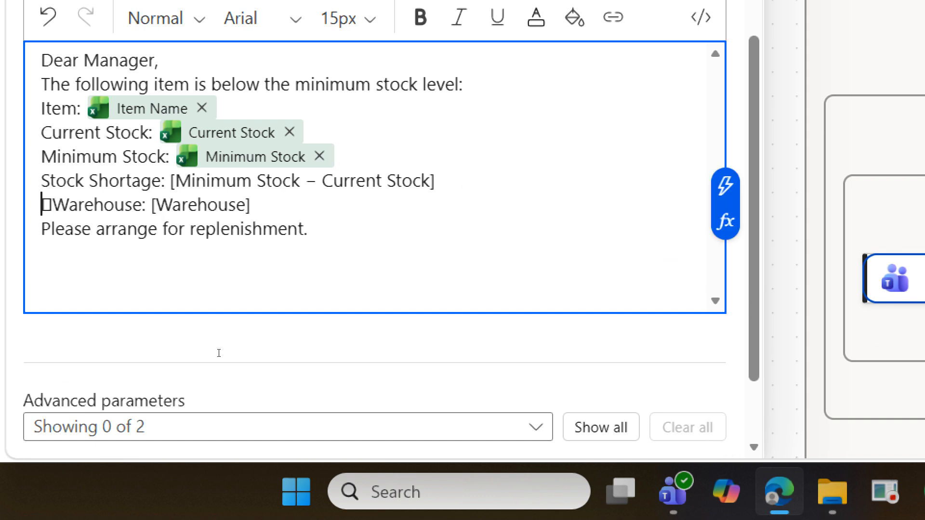
pyautogui.press('Delete')
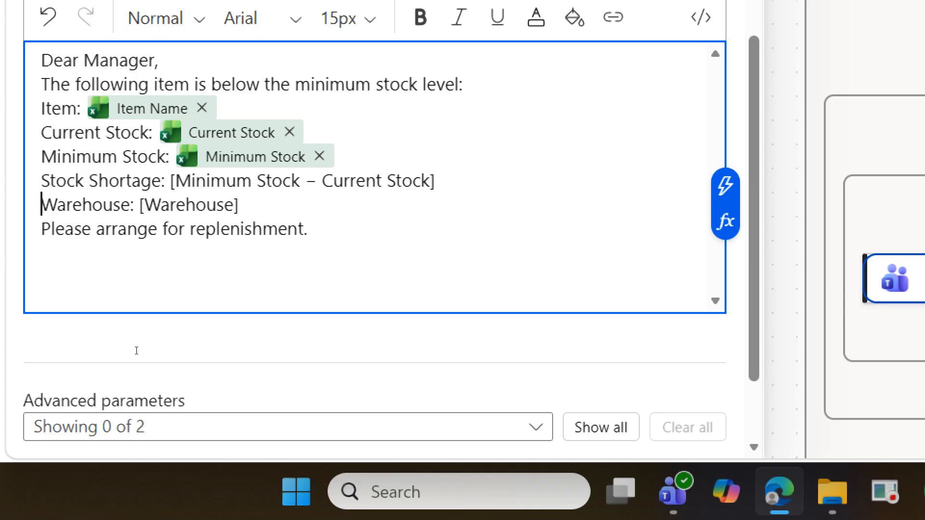
# Step: Delete the [Minimum Stock – Current Stock] placeholder and start a sub(int()) expression there with the Current Stock dynamic content inside int
pyautogui.moveTo(170, 181); pyautogui.dragTo(434, 181)
pyautogui.press('BackSpace')
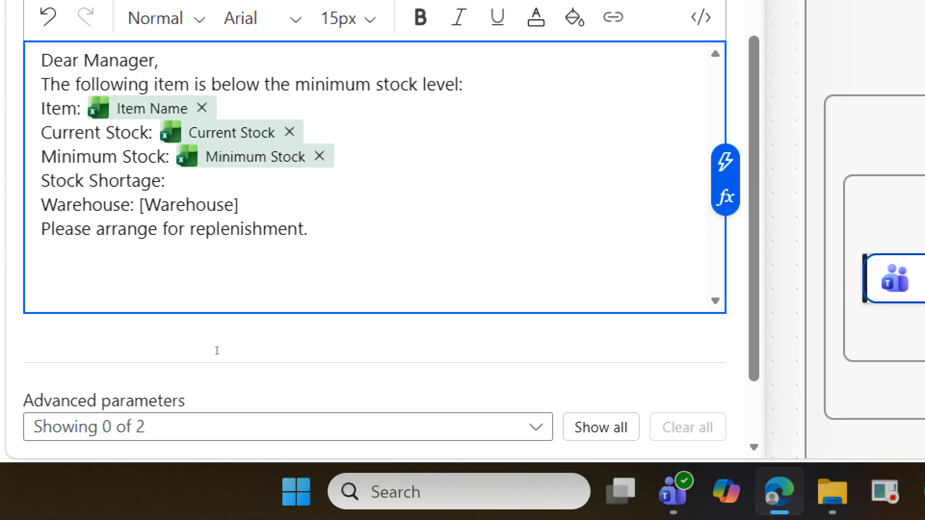
pyautogui.click(726, 197)
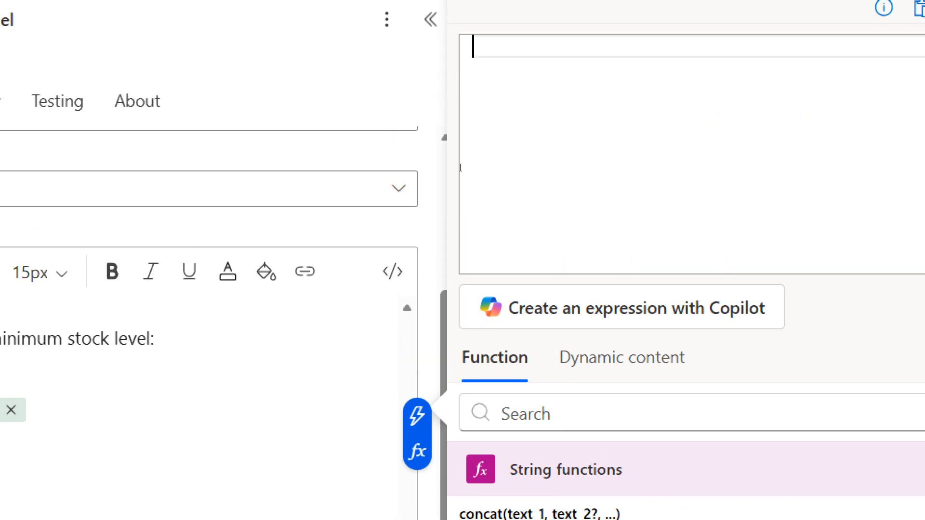
pyautogui.write('sub')
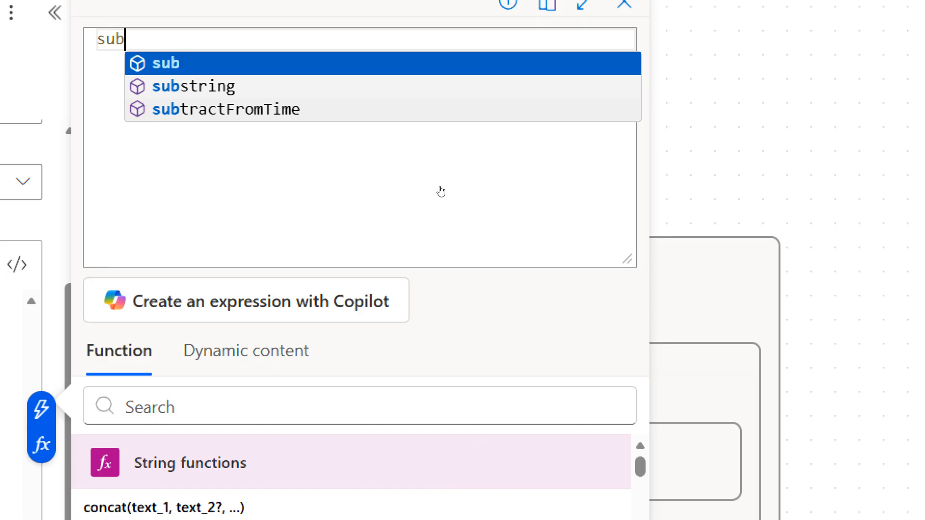
pyautogui.press('Return')
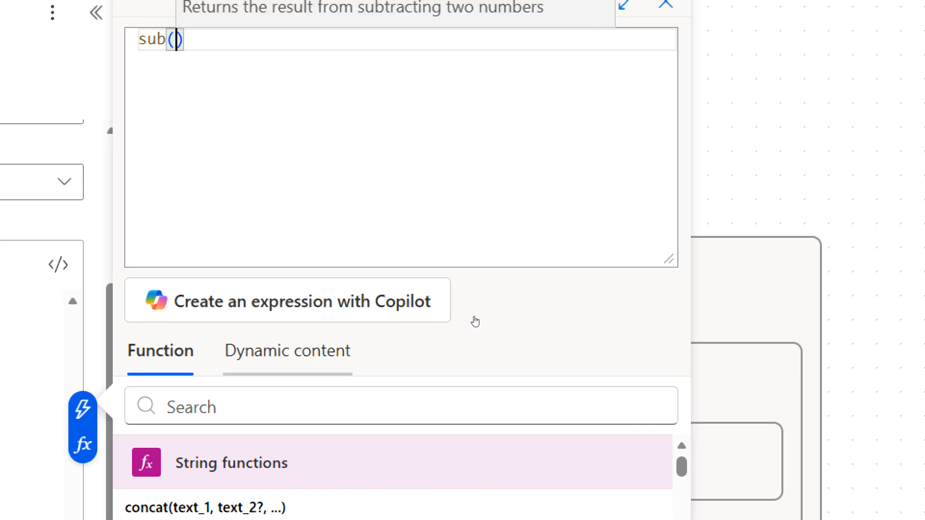
pyautogui.click(288, 351)
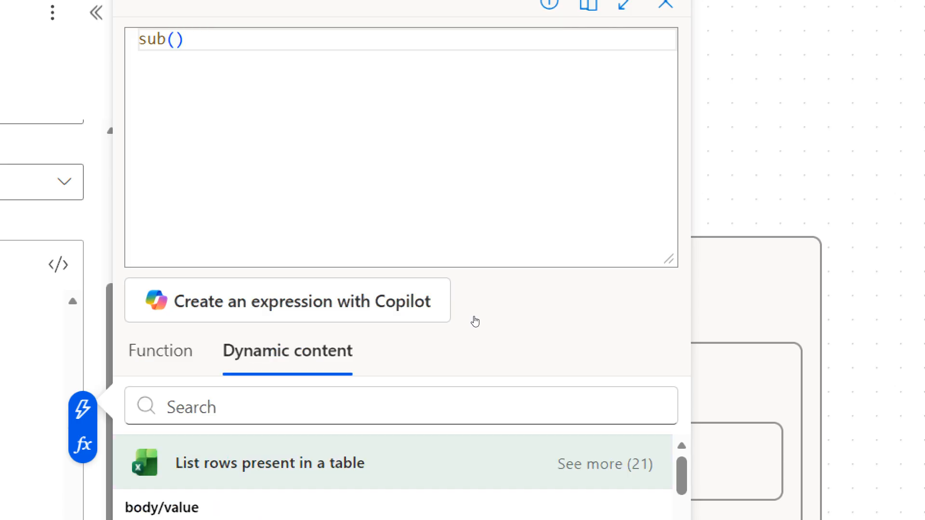
pyautogui.click(410, 156)
pyautogui.write('in')
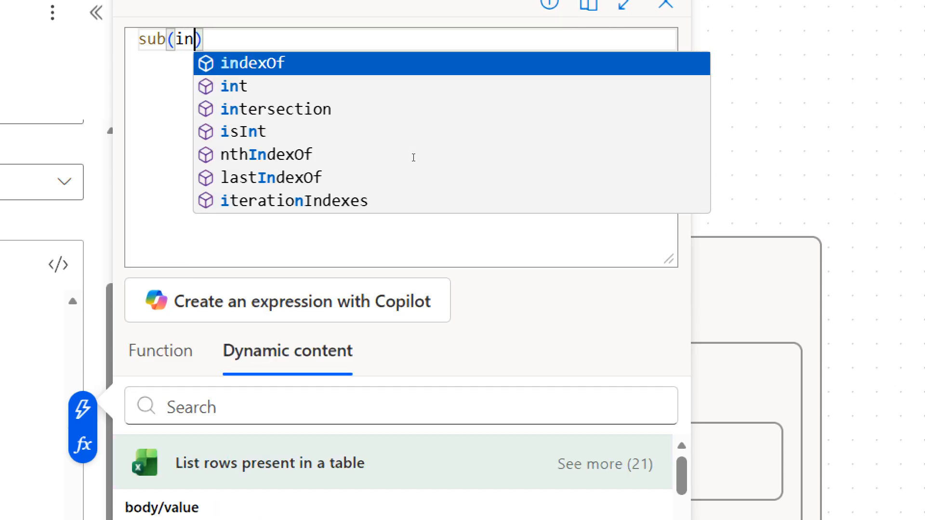
pyautogui.write('t(')
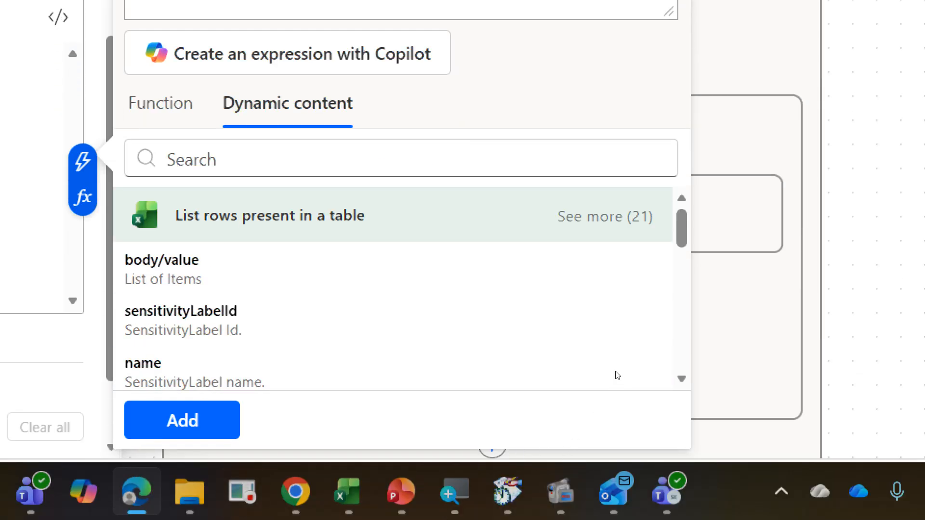
pyautogui.click(615, 217)
pyautogui.scroll(-2, 541, 270)
pyautogui.scroll(-6, 541, 396)
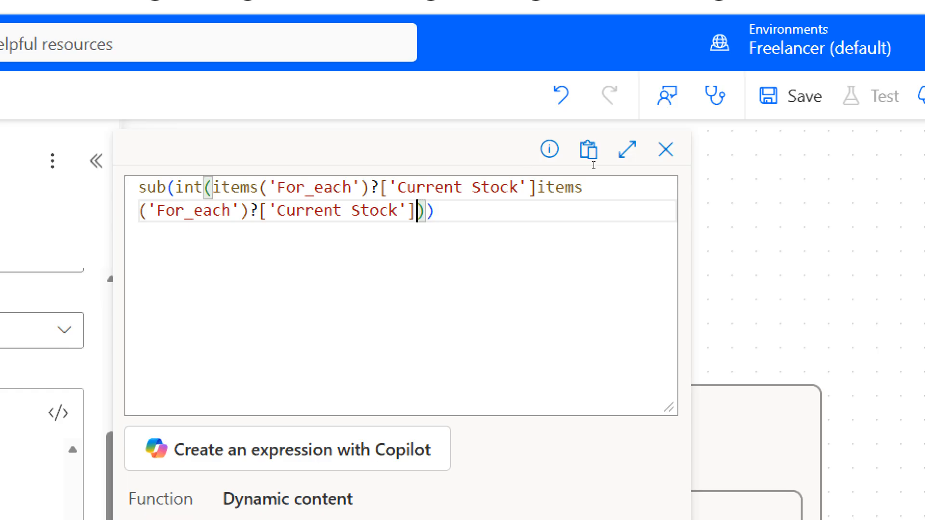
# Step: Remove the duplicate items('For_each')?['Current Stock'] reference from the expression
pyautogui.click(537, 188)
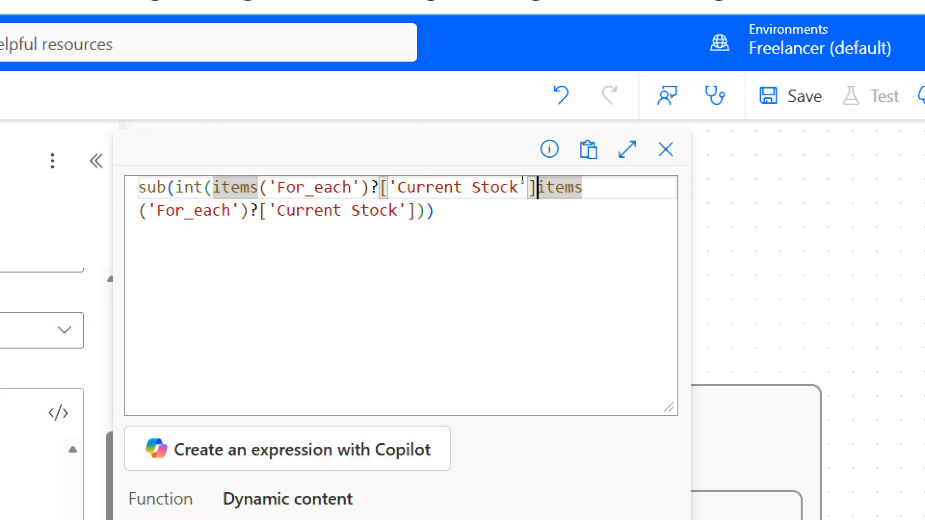
pyautogui.hotkey('shift', 'Down')
pyautogui.hotkey('shift', 'Left')
pyautogui.hotkey('shift', 'Left')
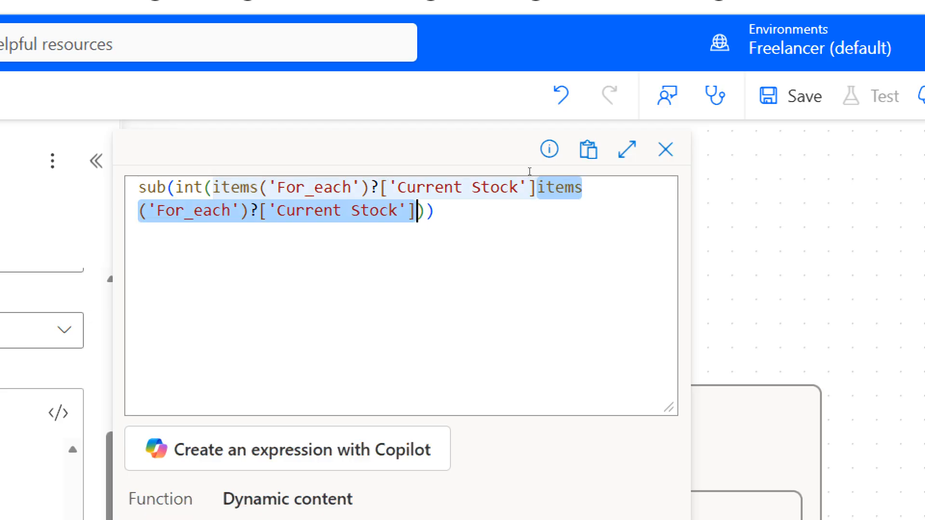
pyautogui.press('BackSpace')
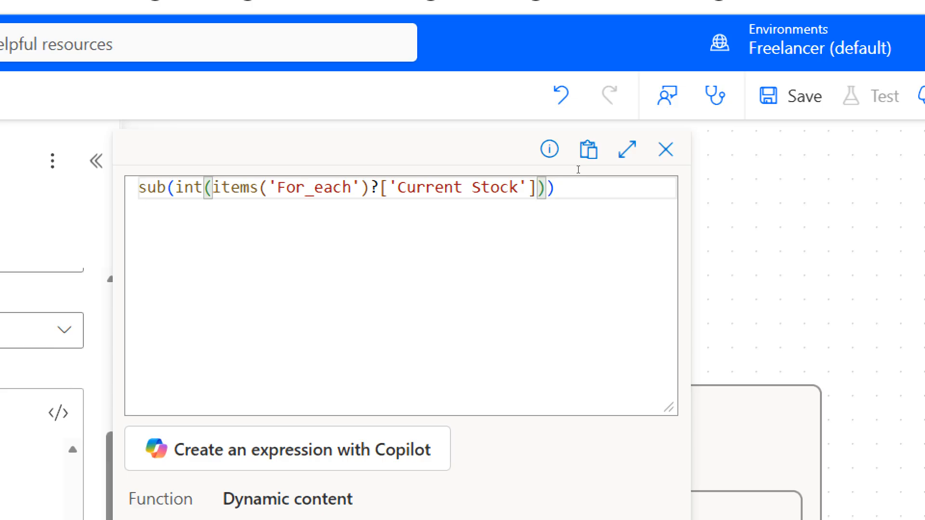
# Step: Add int() around the Minimum Stock dynamic content as the second argument of sub and insert the expression after Stock Shortage
pyautogui.press('Right')
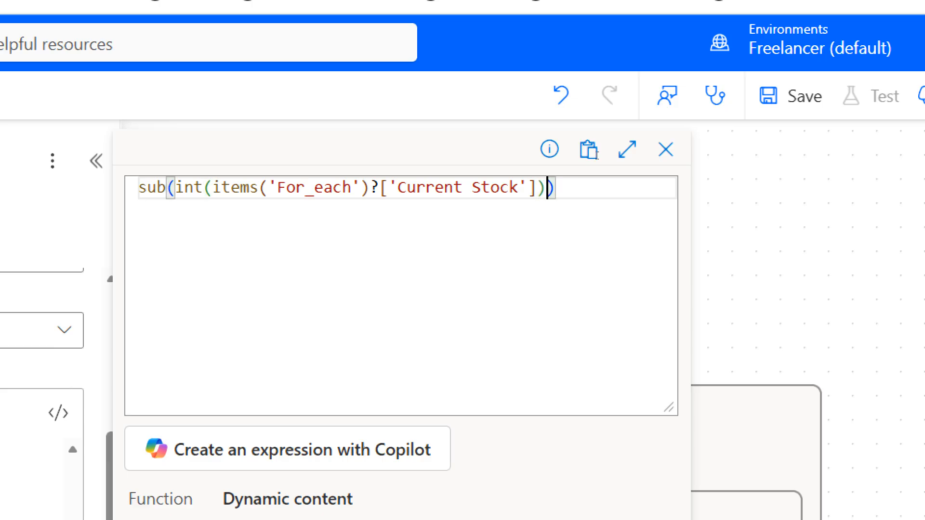
pyautogui.write(',')
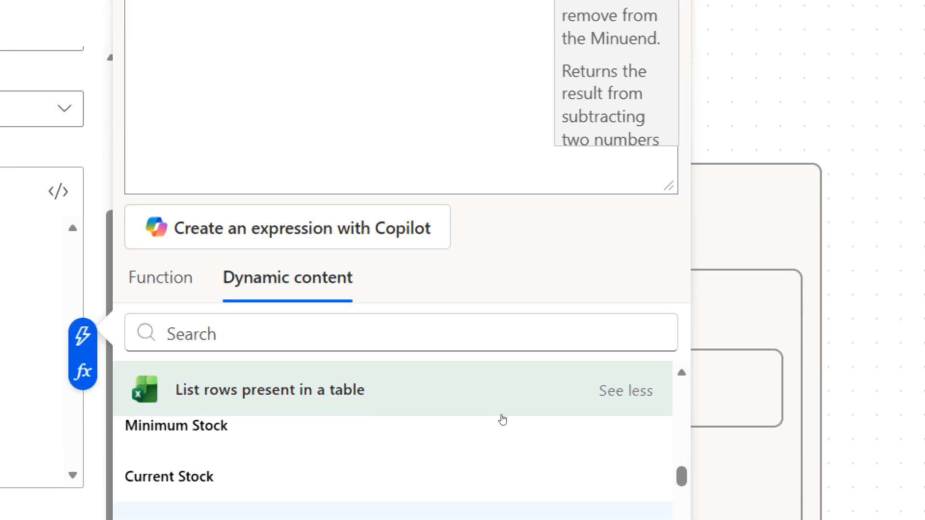
pyautogui.write('int')
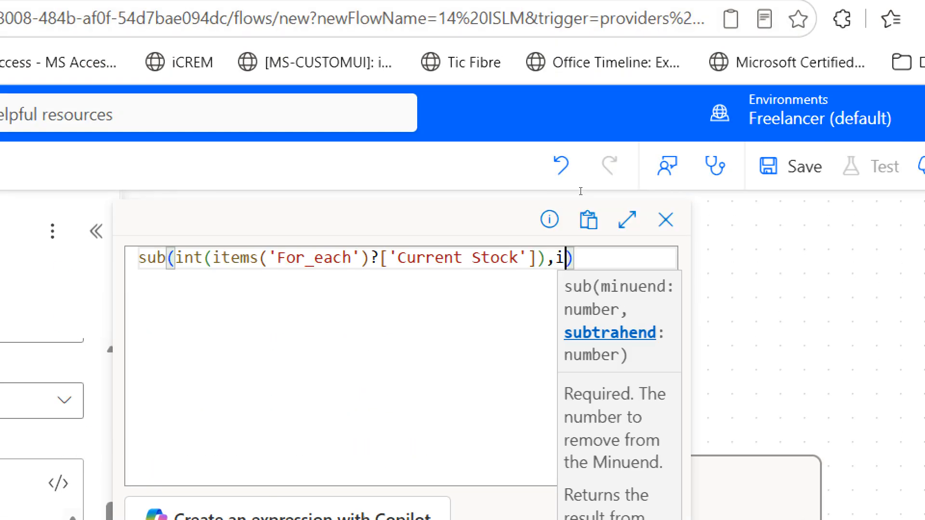
pyautogui.write('(')
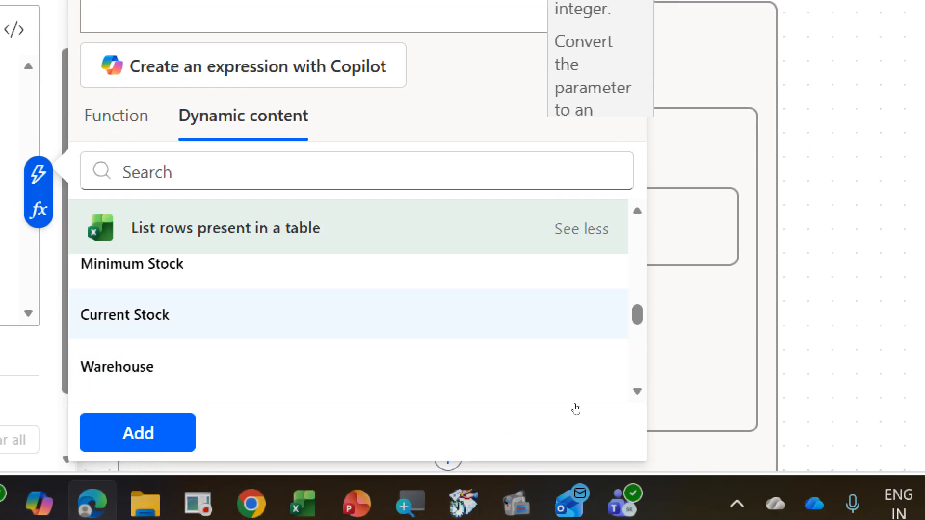
pyautogui.click(470, 270)
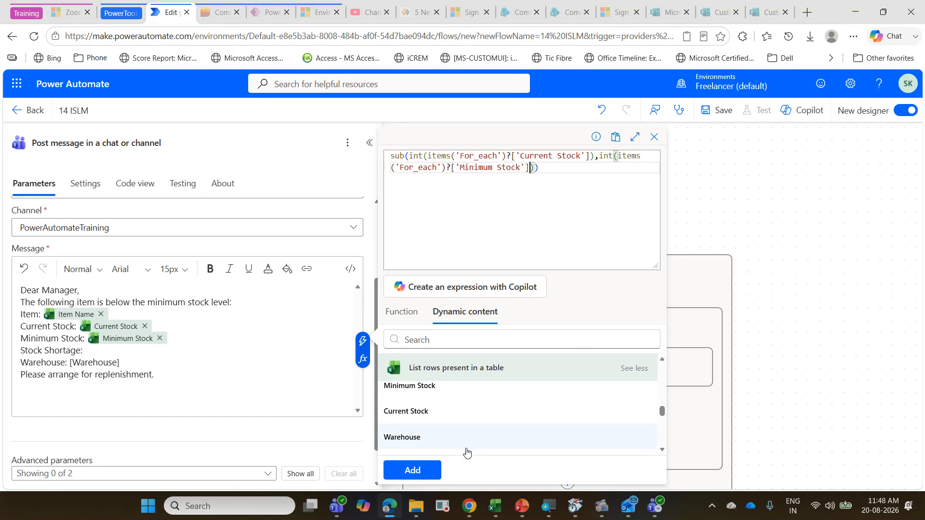
pyautogui.click(412, 470)
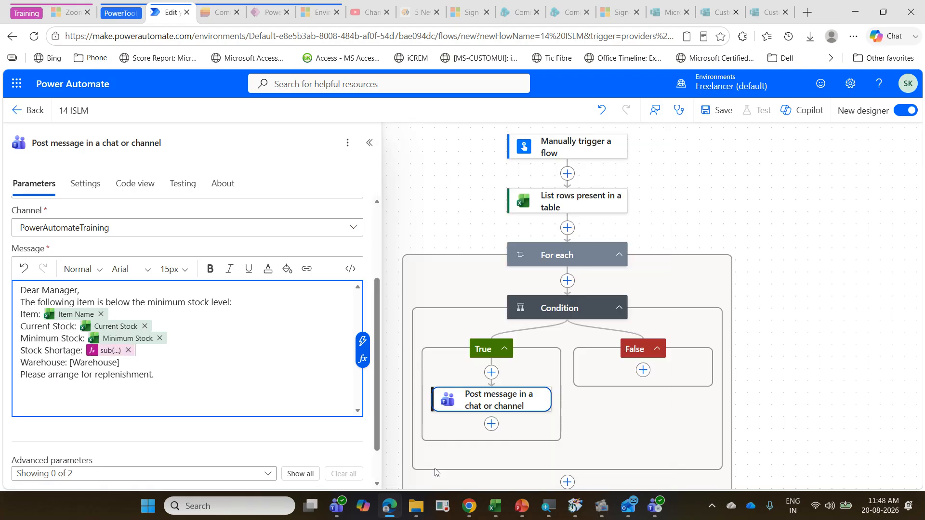
# Step: Replace the [Warehouse] placeholder in the message with the Warehouse dynamic content from the Excel table rows
pyautogui.click(133, 362)
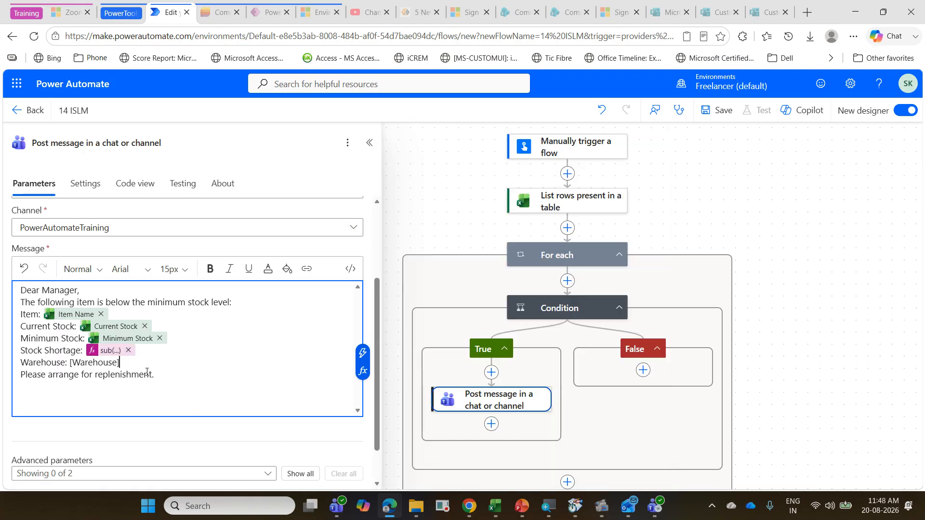
pyautogui.press('BackSpace')
pyautogui.press('BackSpace')
pyautogui.press('BackSpace')
pyautogui.press('BackSpace')
pyautogui.press('BackSpace')
pyautogui.press('BackSpace')
pyautogui.press('BackSpace')
pyautogui.press('BackSpace')
pyautogui.press('BackSpace')
pyautogui.press('BackSpace')
pyautogui.press('BackSpace')
pyautogui.click(362, 353)
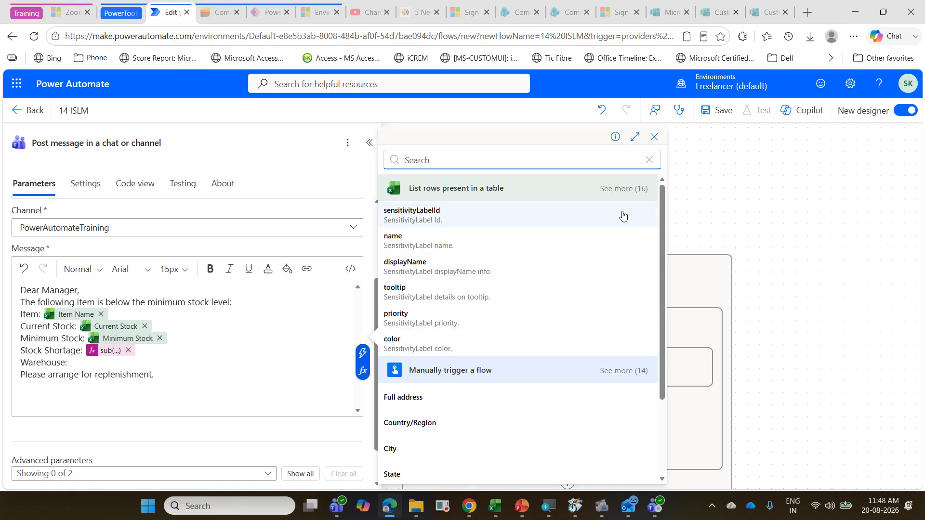
pyautogui.click(626, 189)
pyautogui.scroll(-3, 562, 303)
pyautogui.scroll(-1, 562, 302)
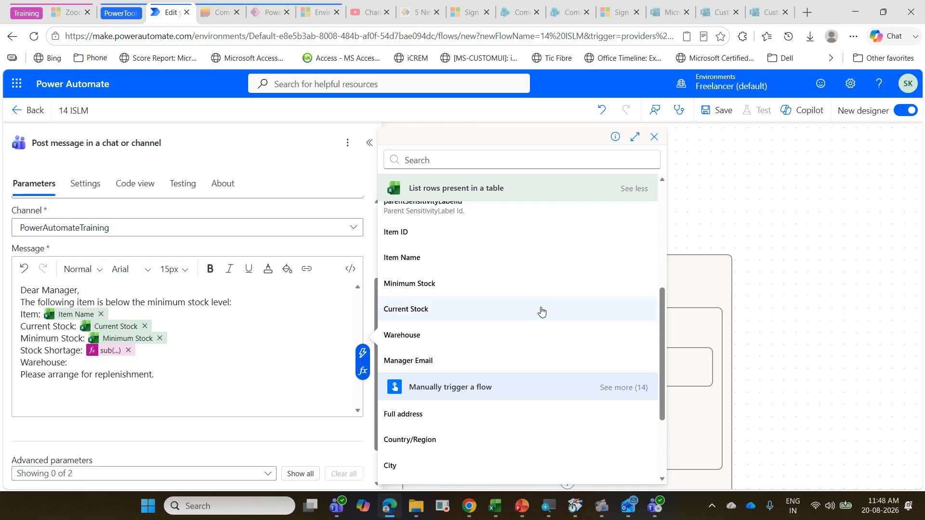
pyautogui.click(470, 334)
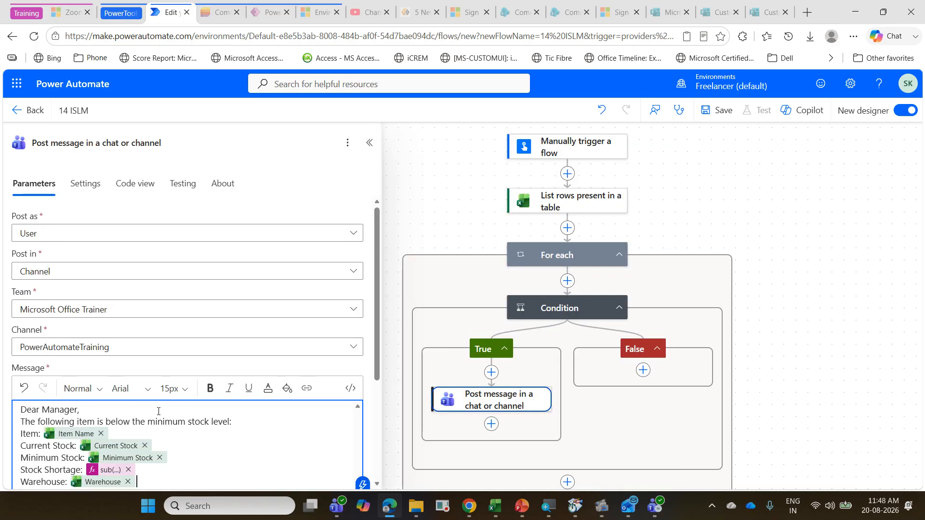
# Step: Save the 14 ISLM flow and run it as a manual test
pyautogui.scroll(-3, 158, 411)
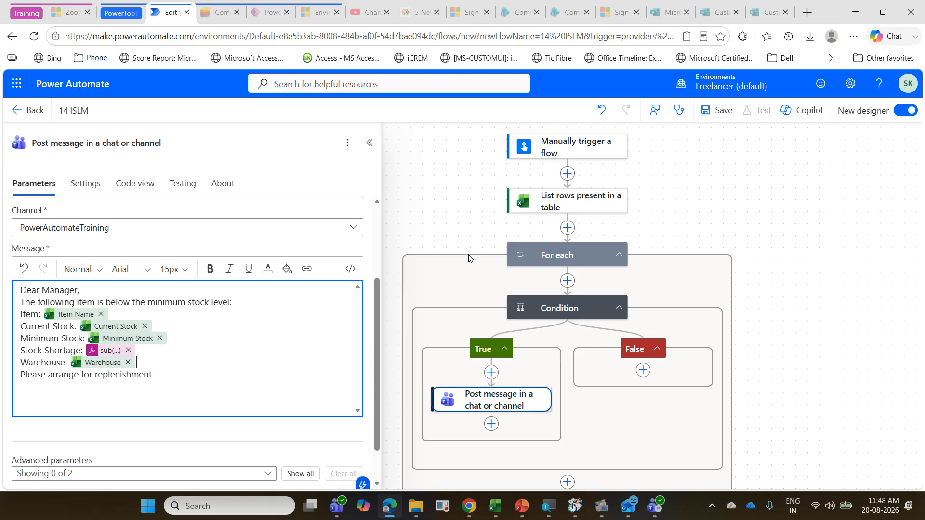
pyautogui.click(732, 116)
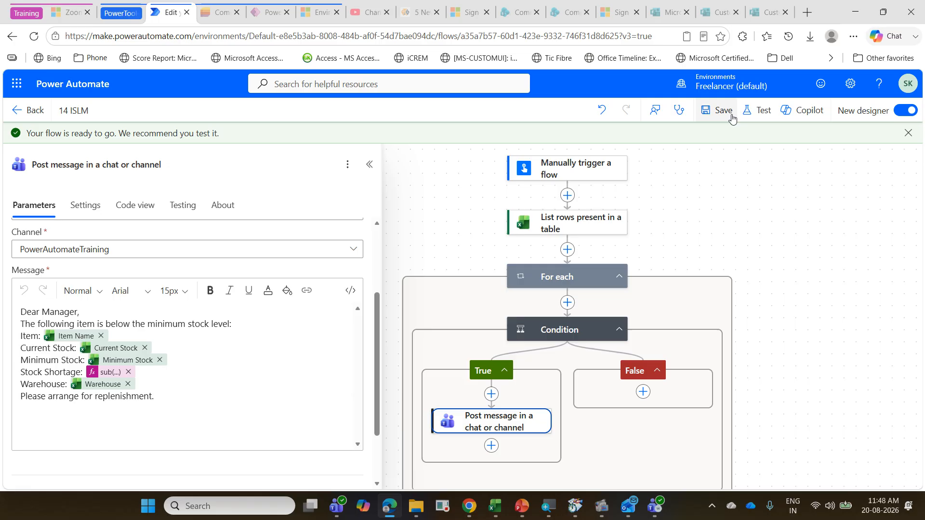
pyautogui.click(747, 116)
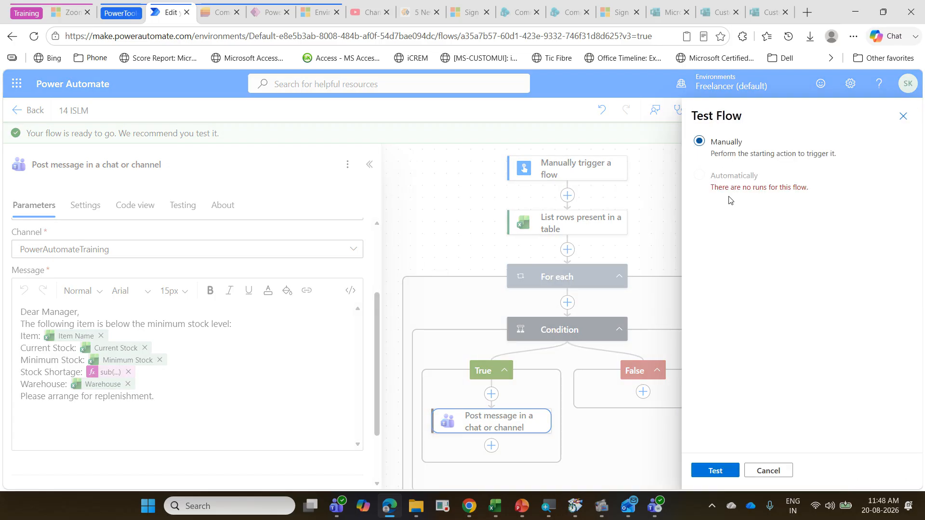
pyautogui.click(728, 473)
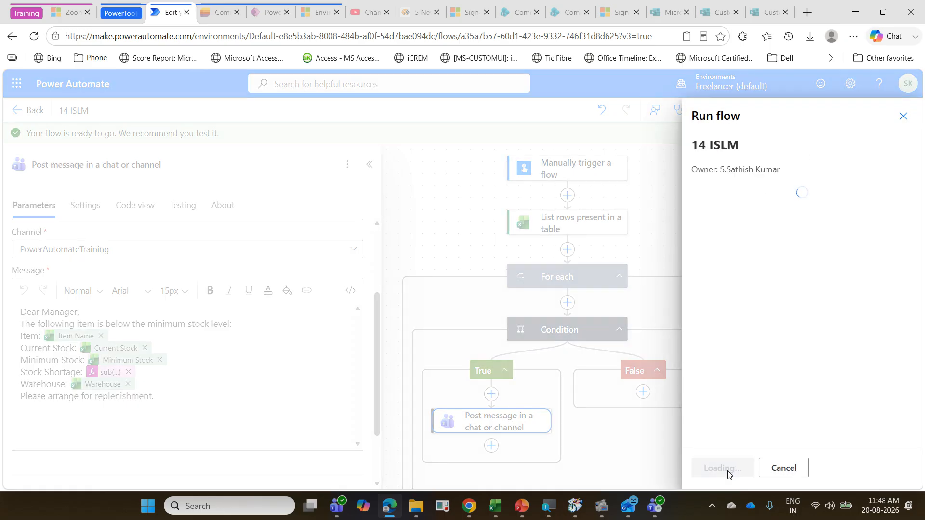
pyautogui.click(718, 473)
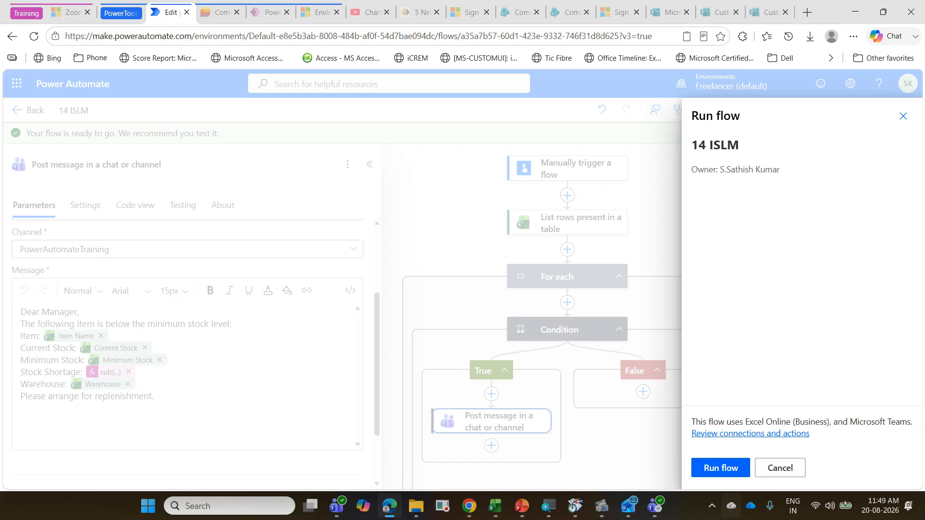
pyautogui.click(721, 463)
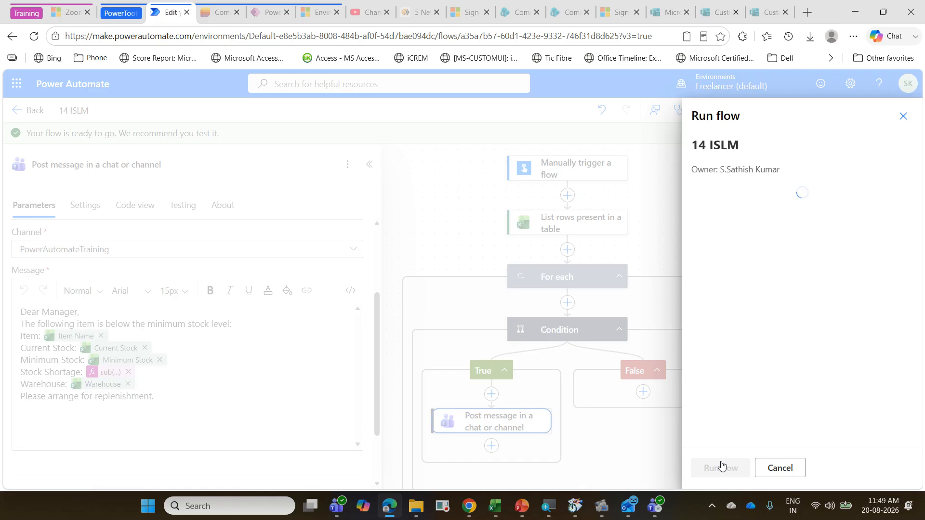
pyautogui.click(721, 465)
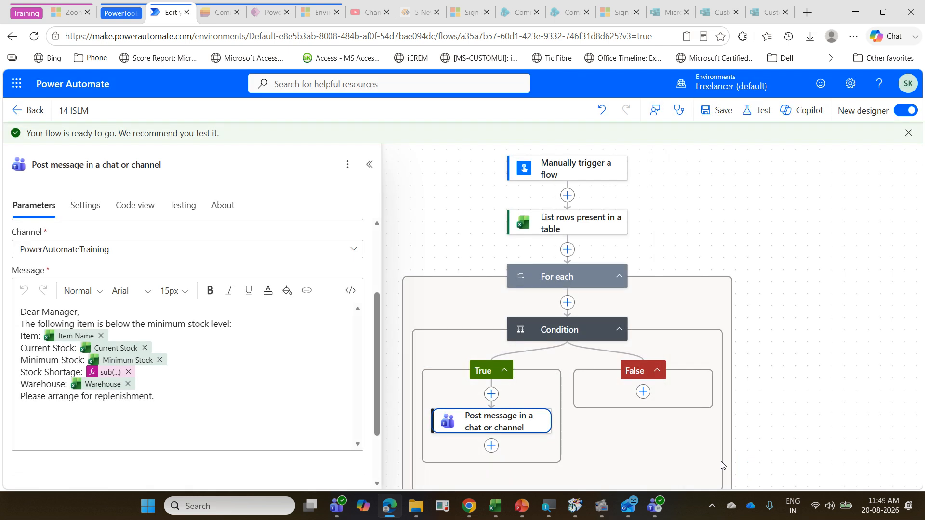
# Step: Switch to the work account's Microsoft Teams and check the low stock messages posted in the PowerAutomateTraining channel
pyautogui.moveTo(336, 506)
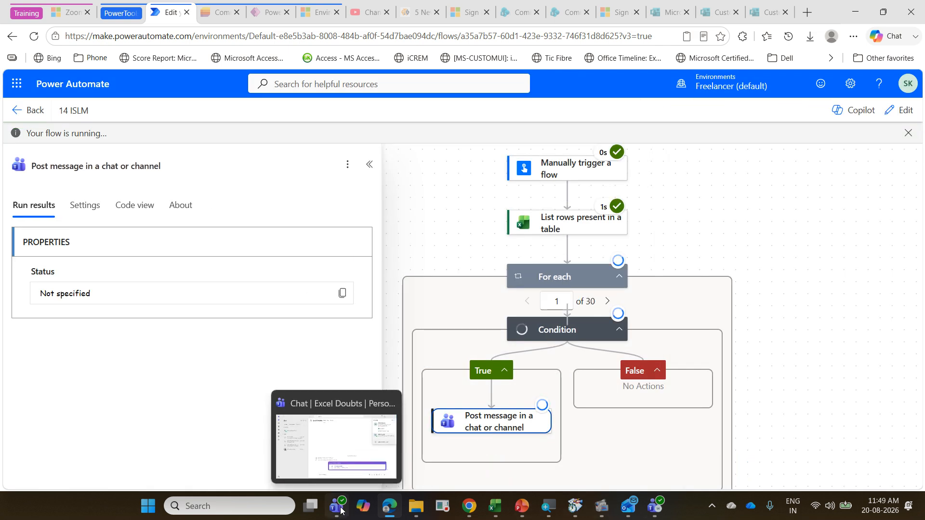
pyautogui.click(350, 475)
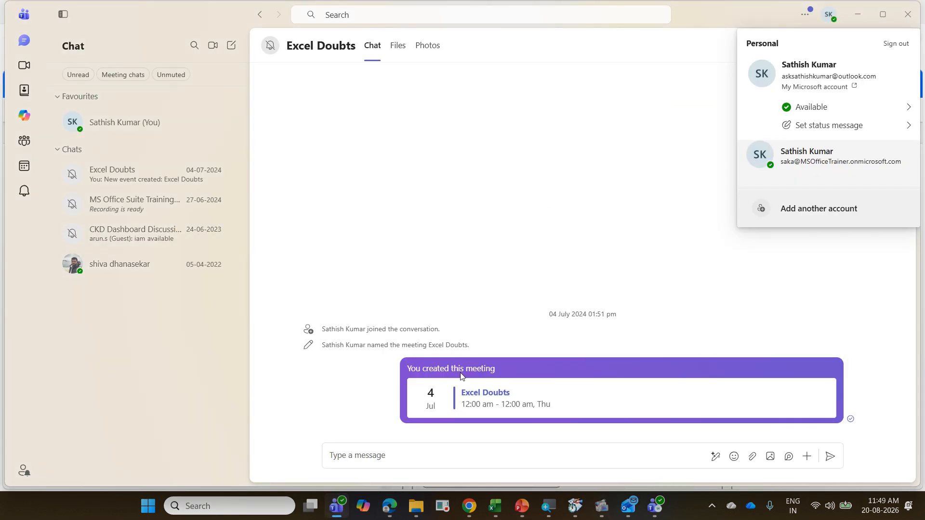
pyautogui.click(655, 505)
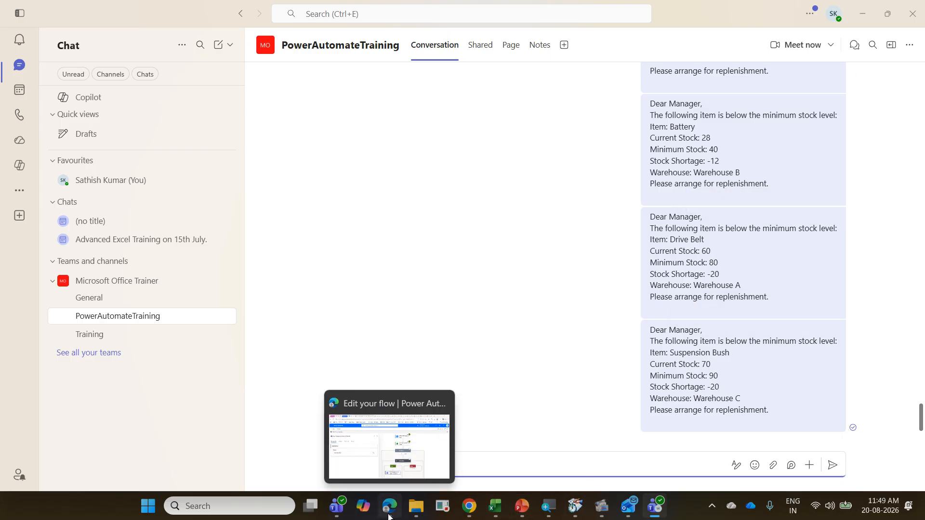
# Step: Return to the flow run in Power Automate and inspect the run results of the Post message in a chat or channel action
pyautogui.click(390, 462)
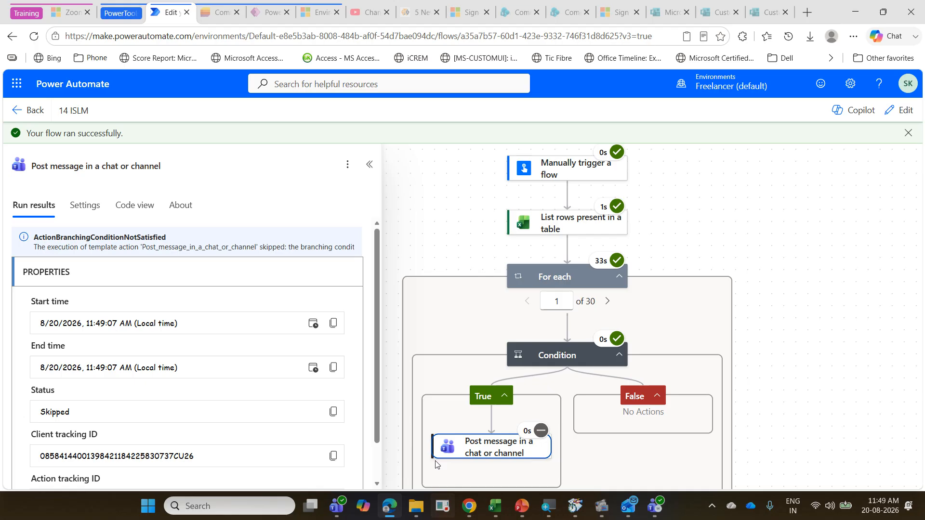
pyautogui.click(779, 303)
pyautogui.click(460, 449)
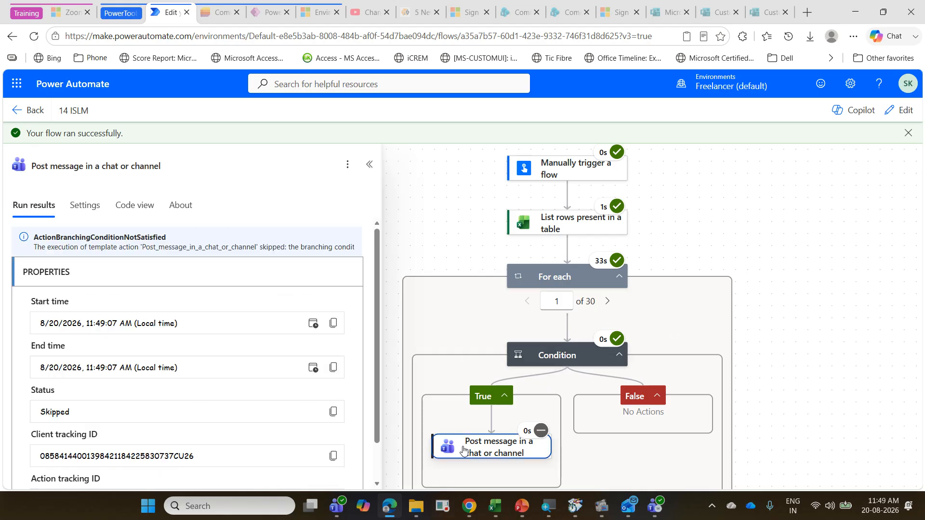
# Step: Reopen the flow for editing, review the sub() expression behind Stock Shortage, and save the flow
pyautogui.click(898, 118)
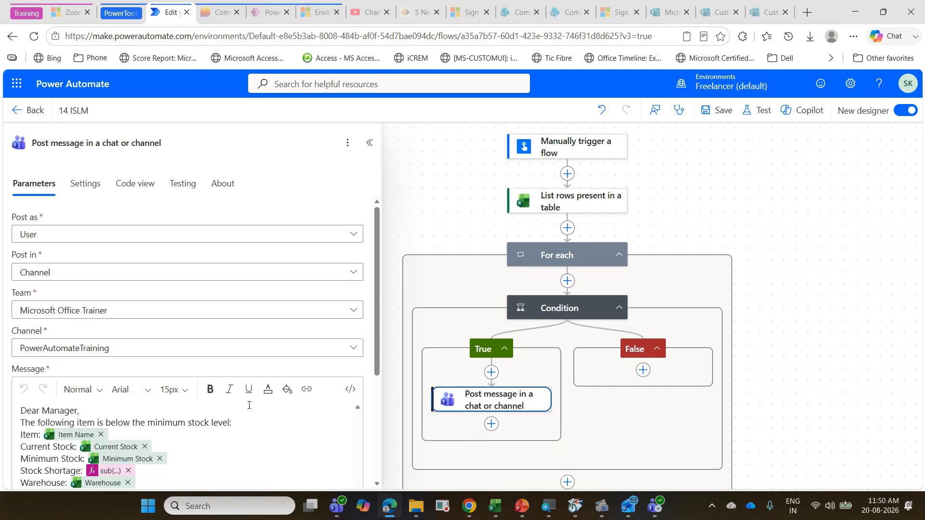
pyautogui.scroll(-3, 145, 385)
pyautogui.click(115, 351)
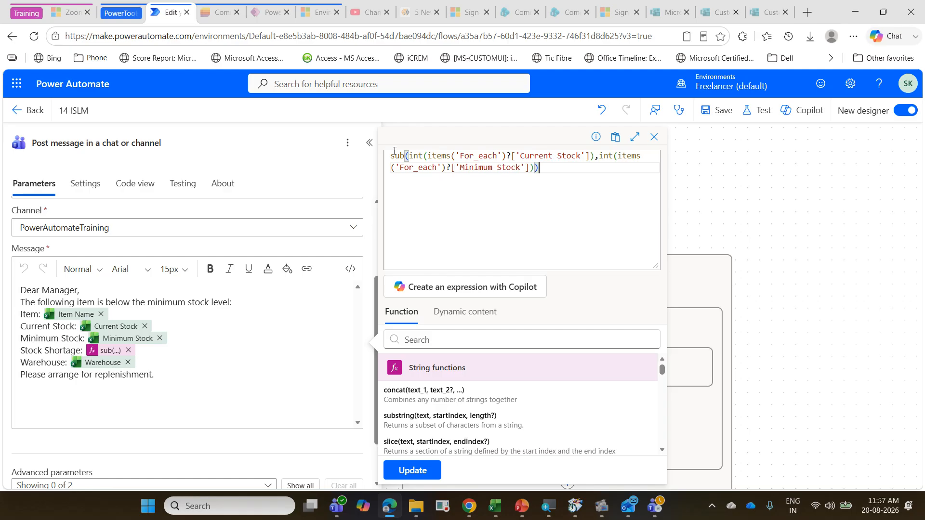
pyautogui.click(735, 139)
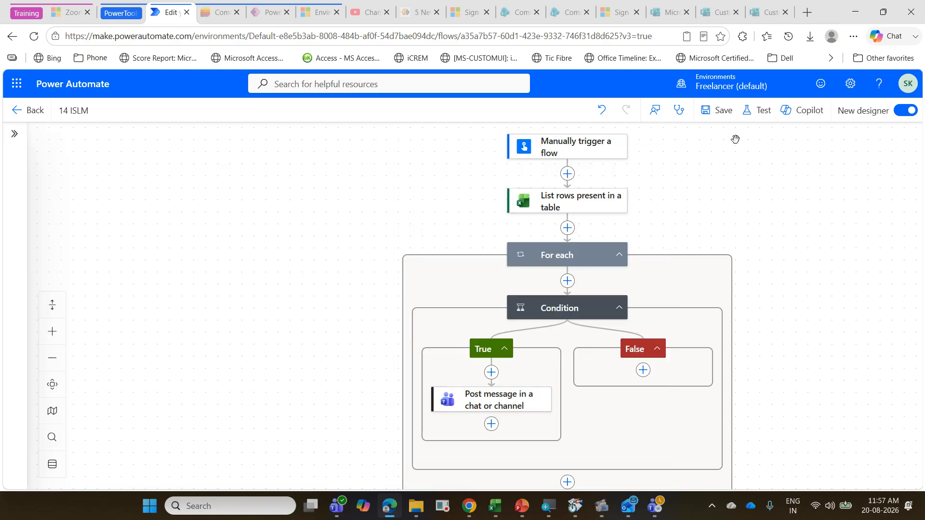
pyautogui.click(720, 110)
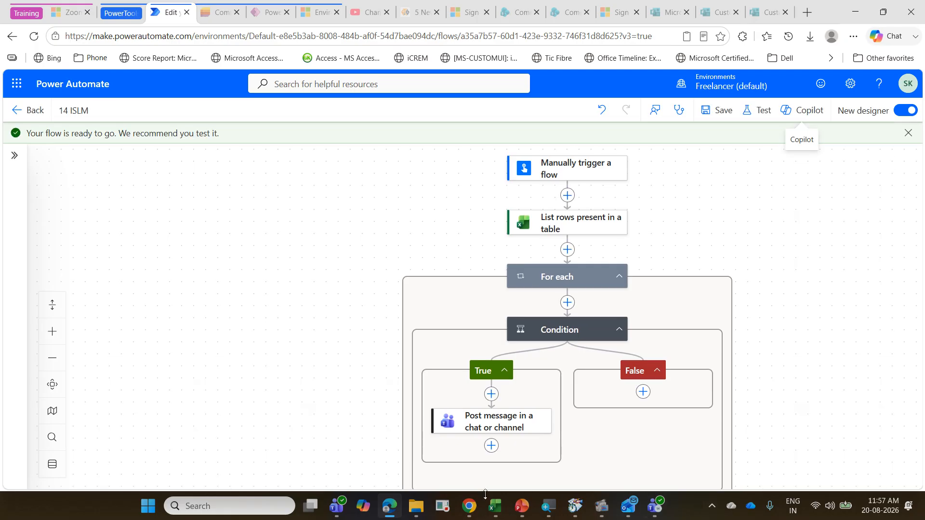
# Step: Switch to Excel, open the recent workbook PowerAutomateExerciseAug2026 and go to its ReminderTracker sheet
pyautogui.click(496, 507)
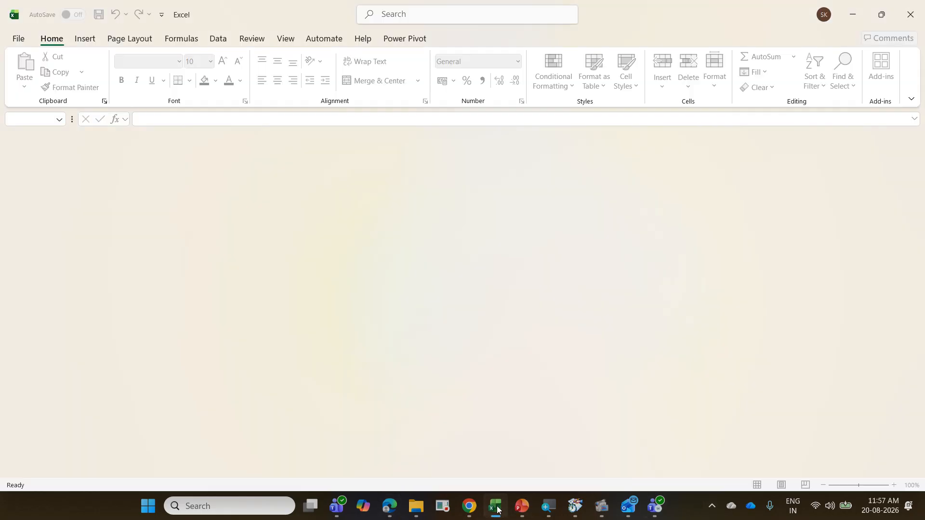
pyautogui.click(20, 41)
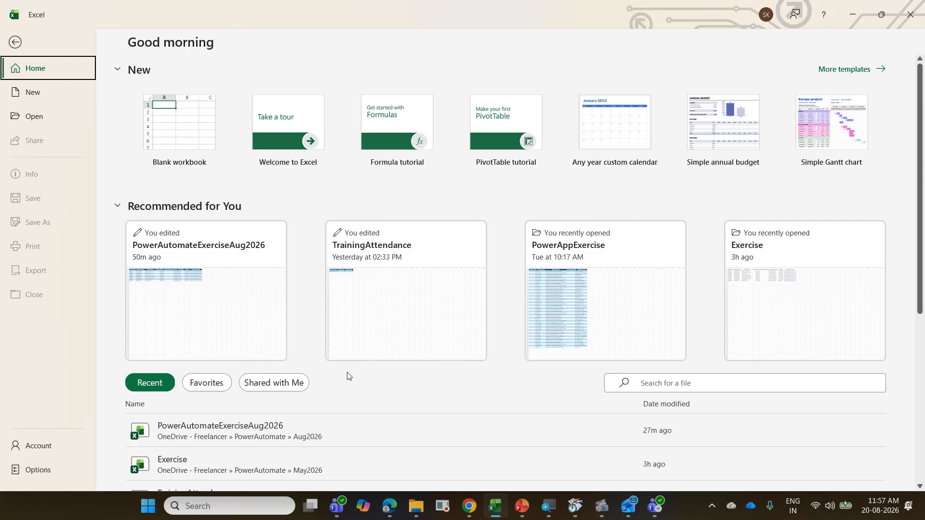
pyautogui.click(300, 430)
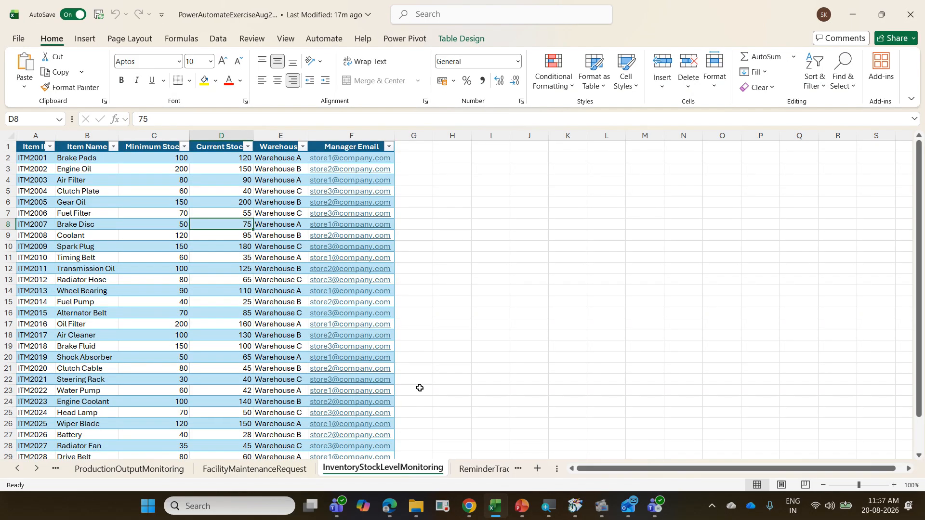
pyautogui.click(501, 470)
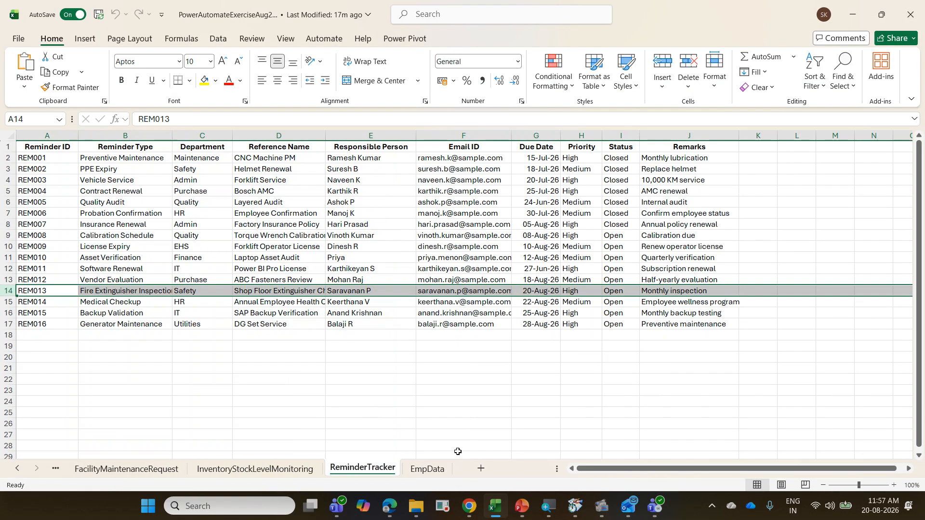
pyautogui.click(294, 256)
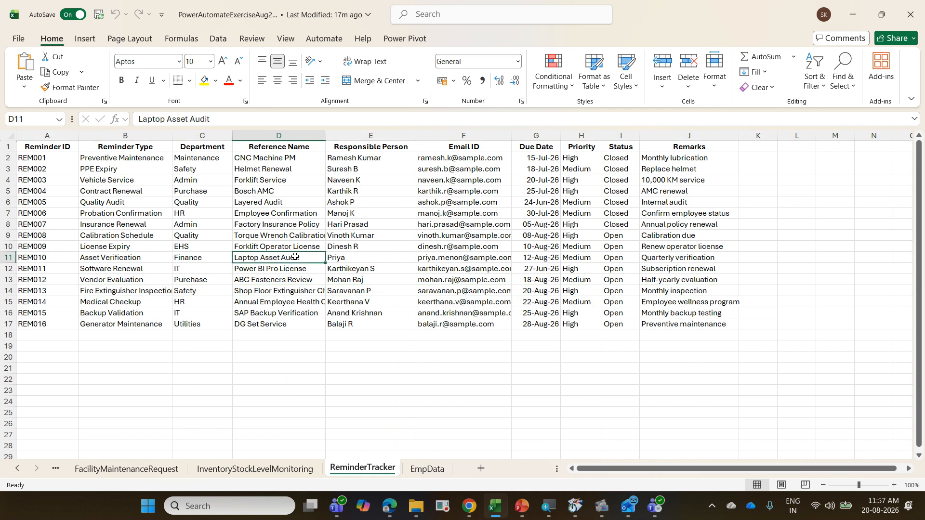
# Step: Switch to PowerPoint, present the slides from Low Stock Alert to the Due Date Reminder Alert task, and end the show
pyautogui.click(519, 509)
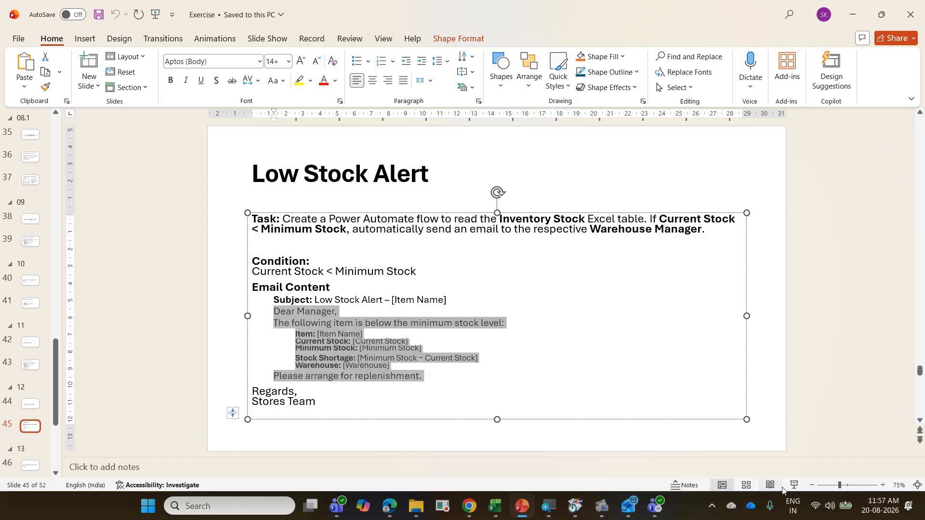
pyautogui.click(794, 485)
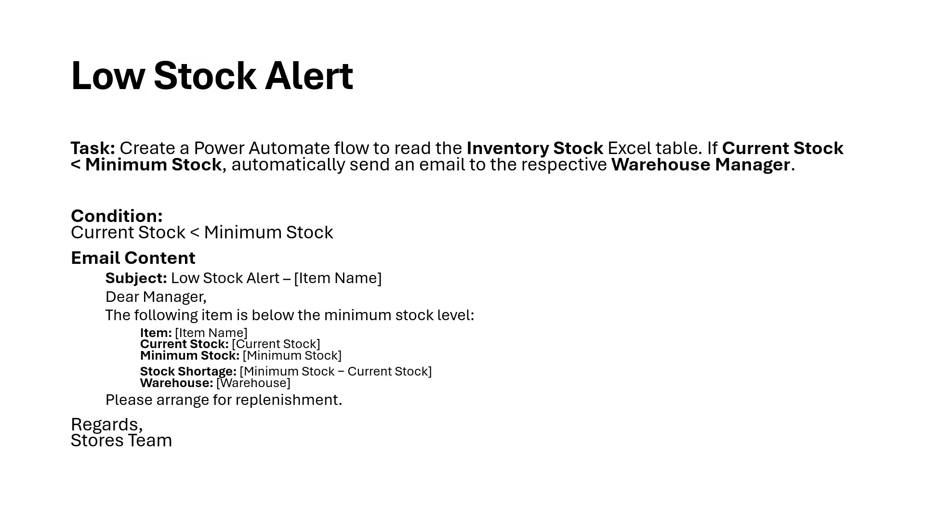
pyautogui.press('Right')
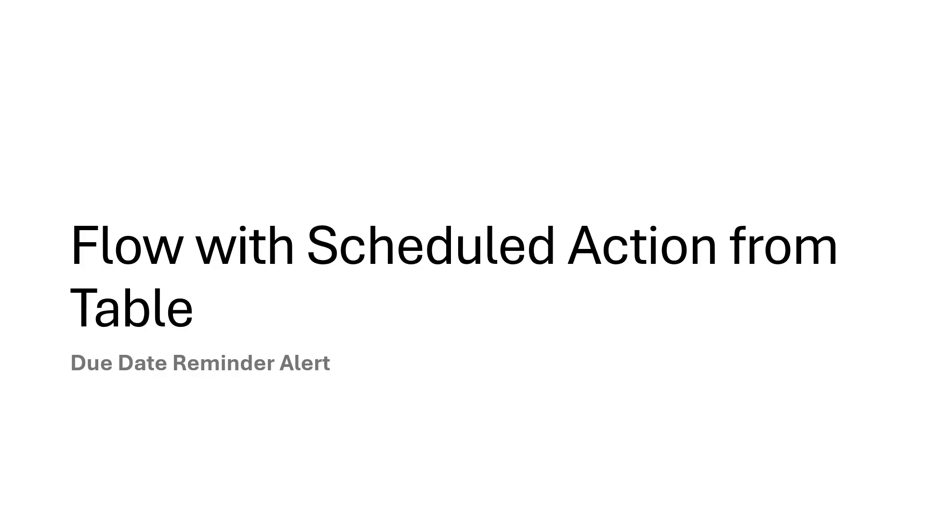
pyautogui.press('Right')
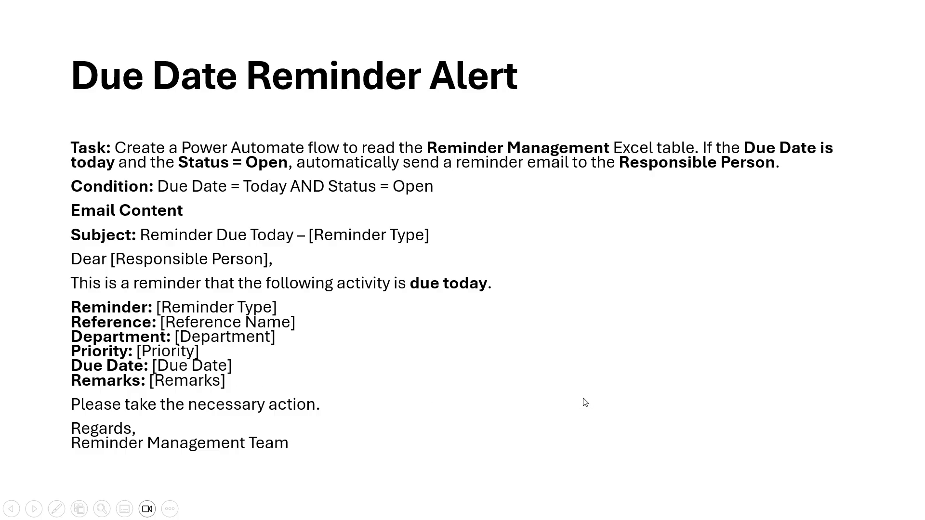
pyautogui.press('Escape')
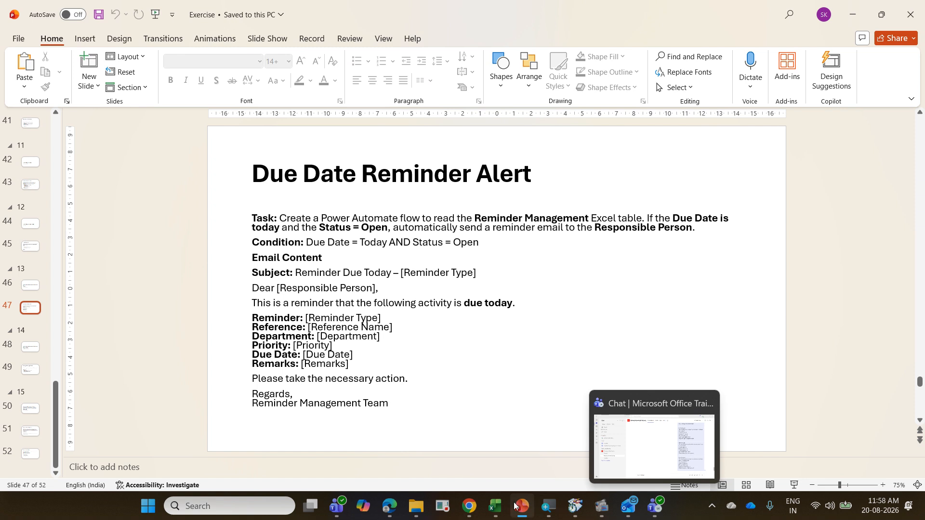
# Step: Return to the ReminderTracker sheet in Excel and examine the due dates and statuses of the REM013 and REM014 rows
pyautogui.click(495, 505)
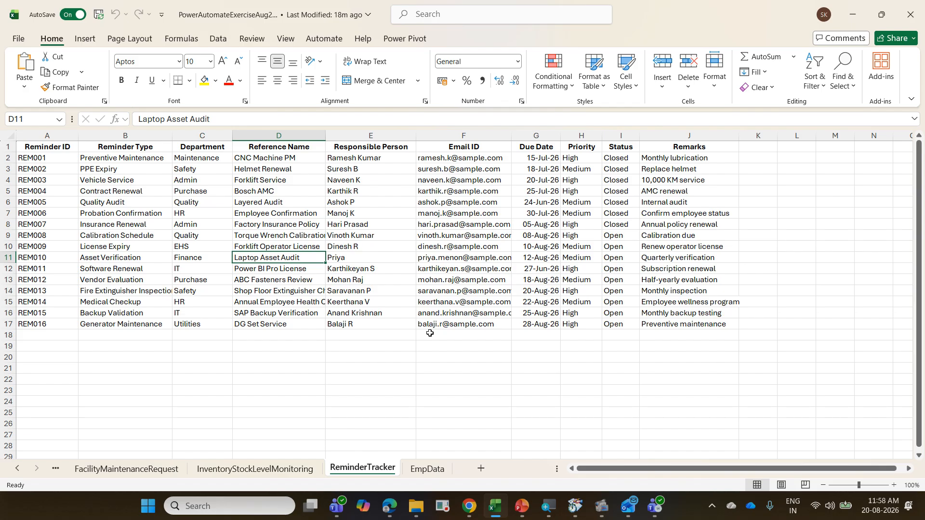
pyautogui.click(565, 384)
pyautogui.click(542, 291)
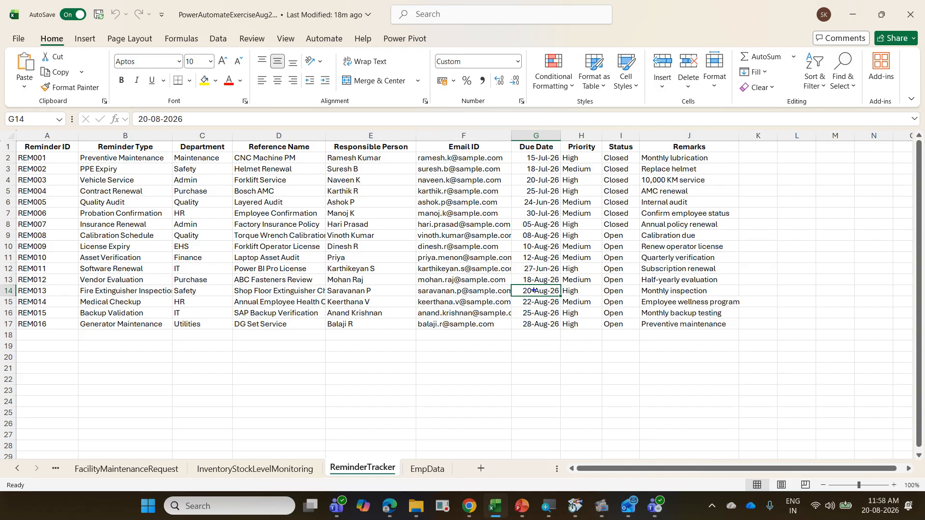
pyautogui.moveTo(15, 282)
pyautogui.mouseDown()
pyautogui.moveTo(407, 302)
pyautogui.moveTo(716, 295)
pyautogui.mouseUp()
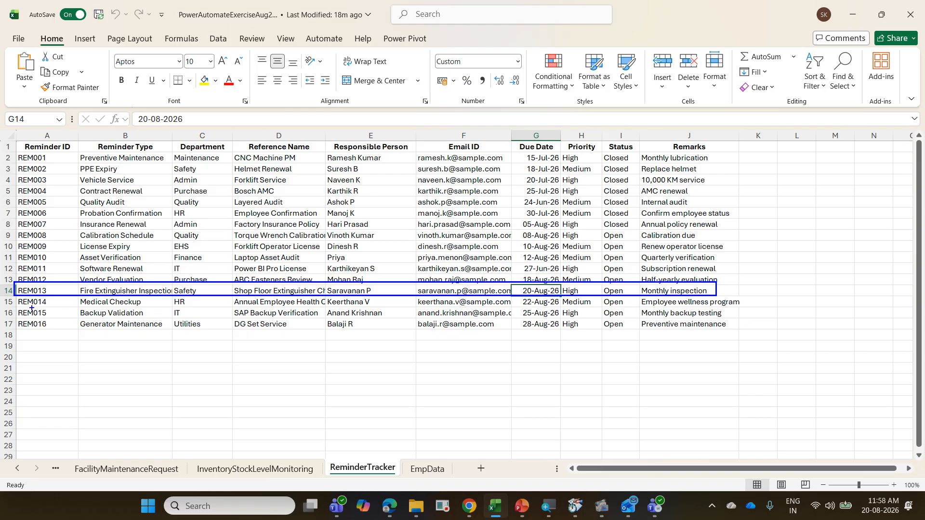
pyautogui.moveTo(15, 297); pyautogui.dragTo(754, 310)
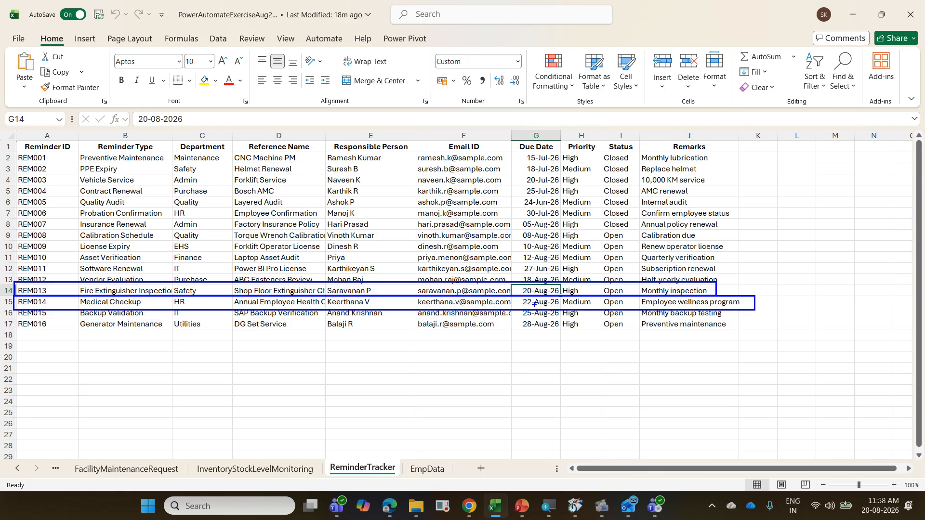
pyautogui.moveTo(533, 276); pyautogui.dragTo(565, 235)
pyautogui.moveTo(136, 300); pyautogui.dragTo(140, 298)
pyautogui.press('Escape')
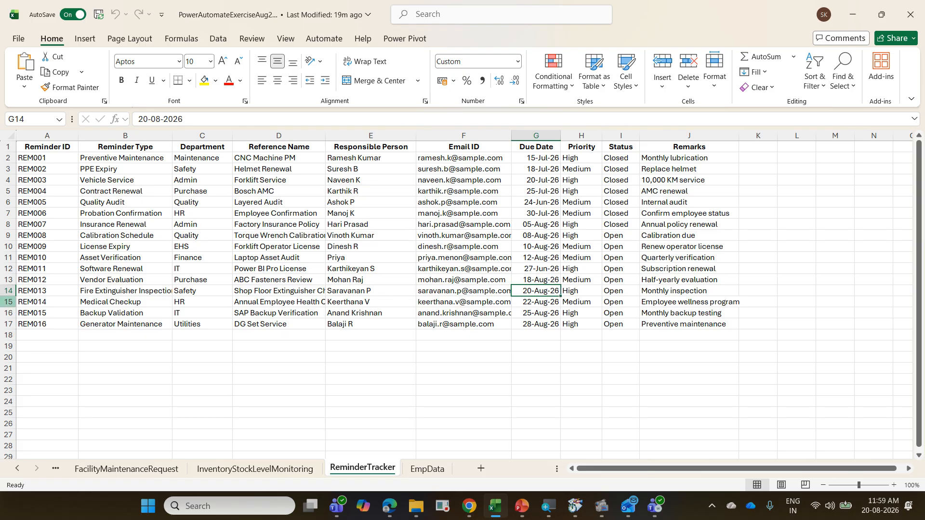
pyautogui.click(6, 293)
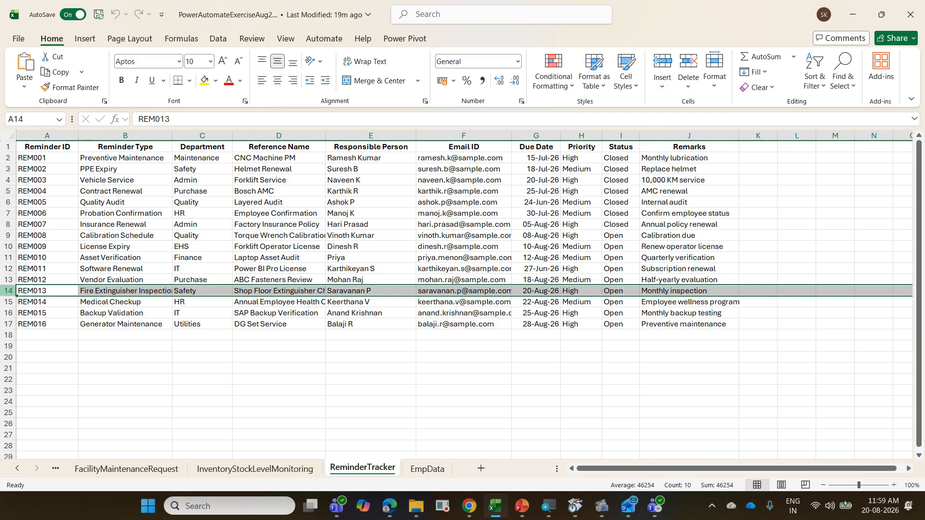
pyautogui.click(198, 424)
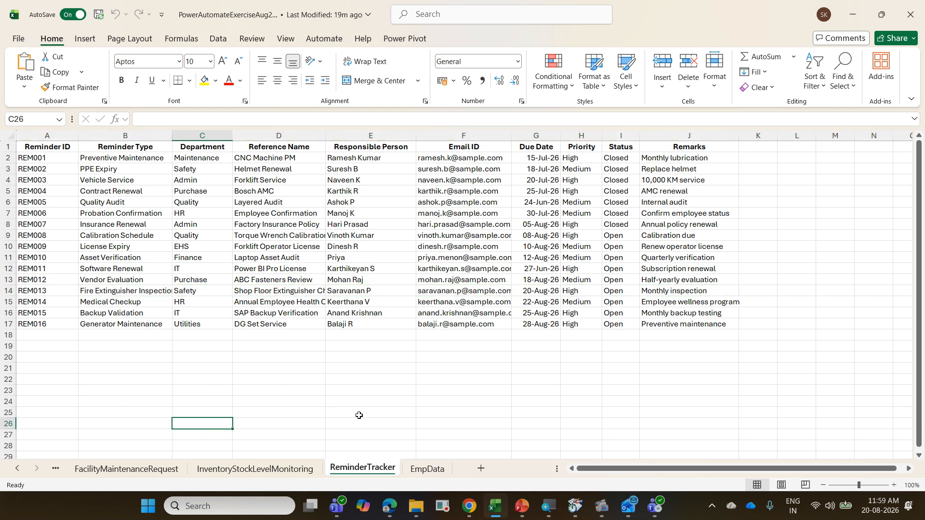
# Step: Convert the reminder data in A1:J17 of the ReminderTracker sheet into a table with headers
pyautogui.click(280, 256)
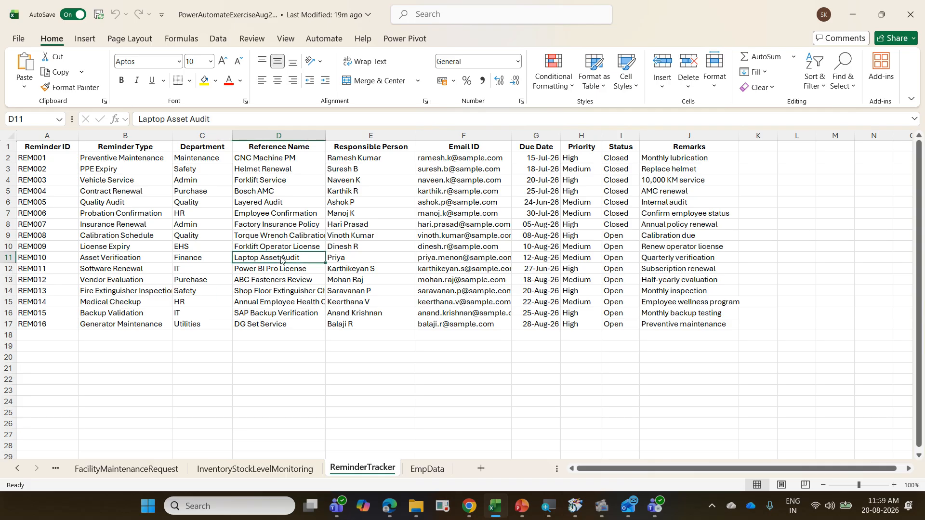
pyautogui.hotkey('ctrl', 't')
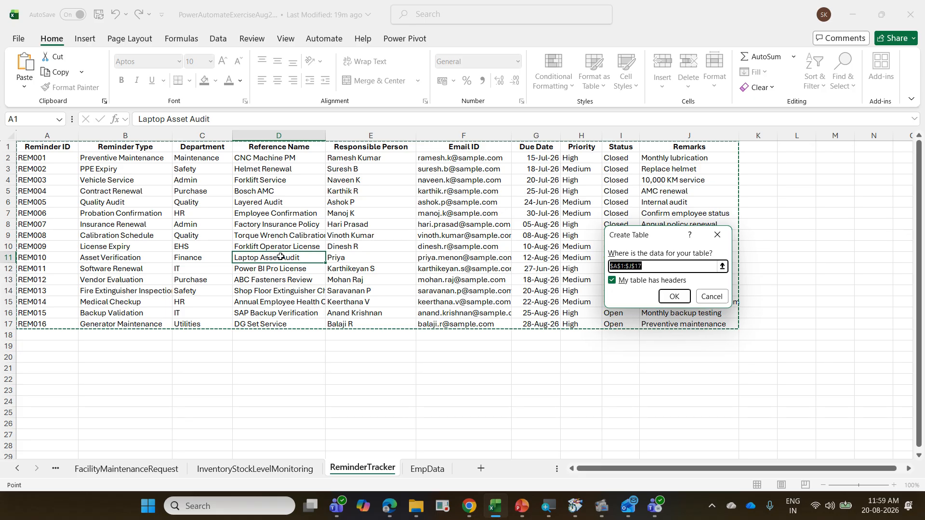
pyautogui.click(670, 299)
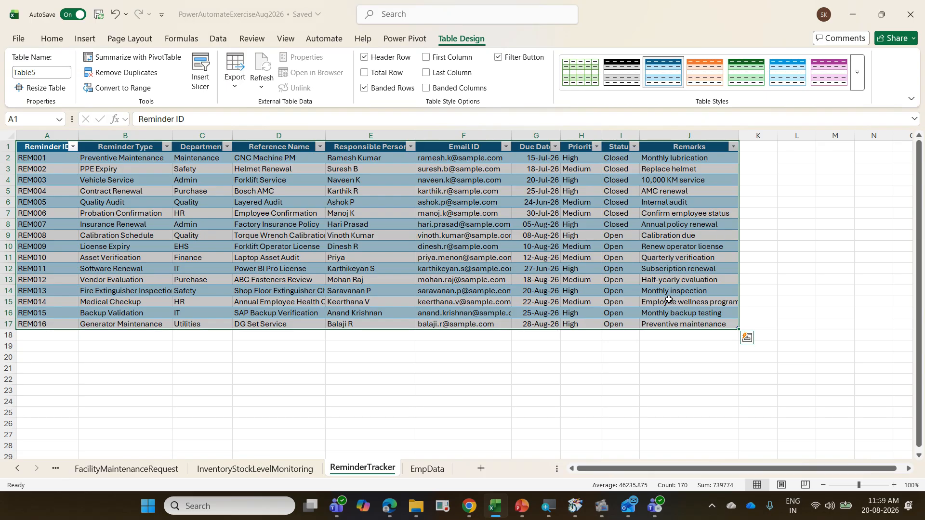
# Step: Name the new reminder table tblRT and close the workbook
pyautogui.click(328, 268)
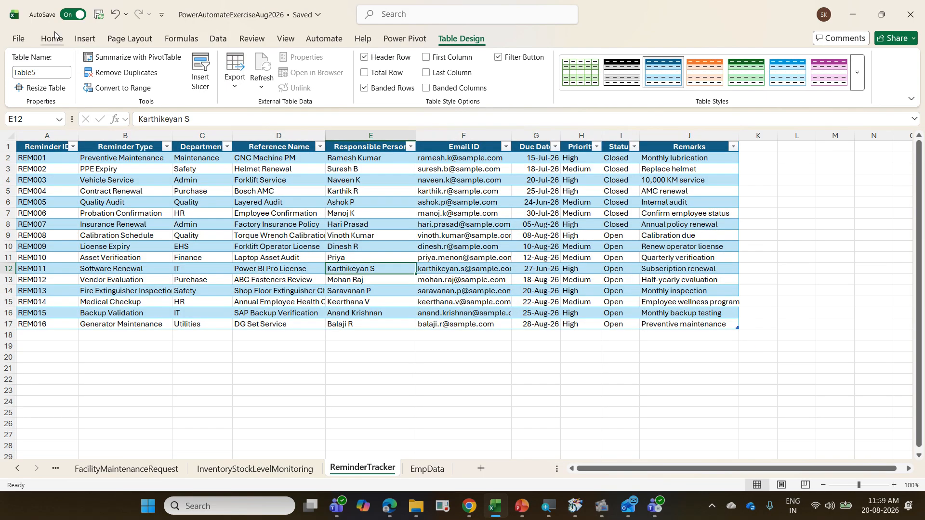
pyautogui.click(49, 71)
pyautogui.write('tb')
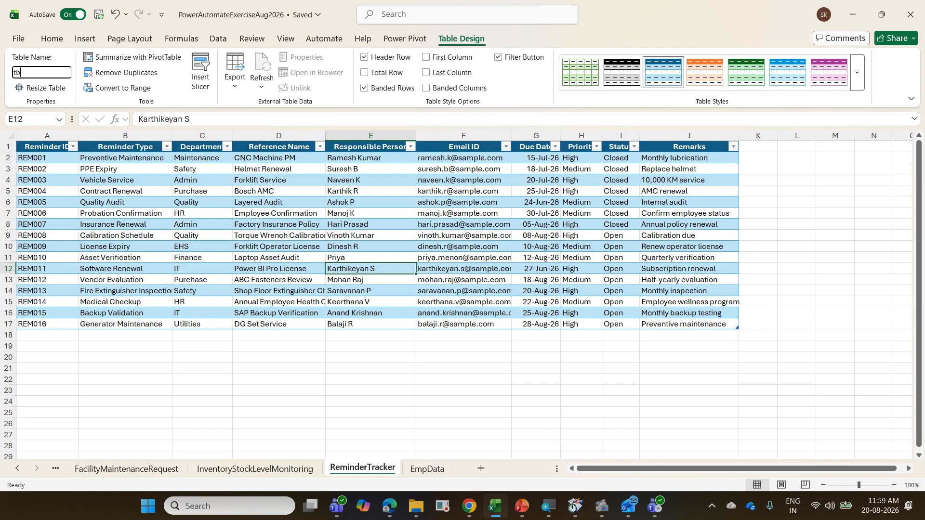
pyautogui.write('lRT')
pyautogui.press('Return')
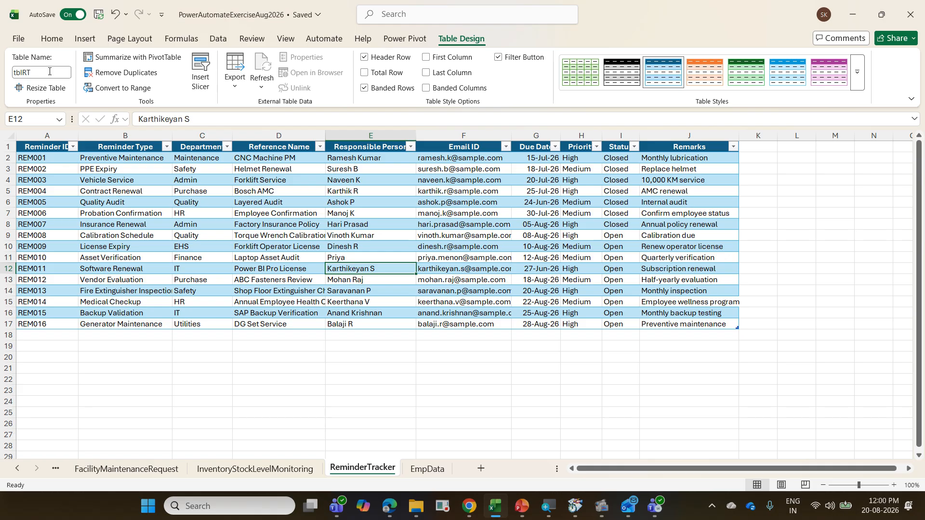
pyautogui.hotkey('ctrl', 'w')
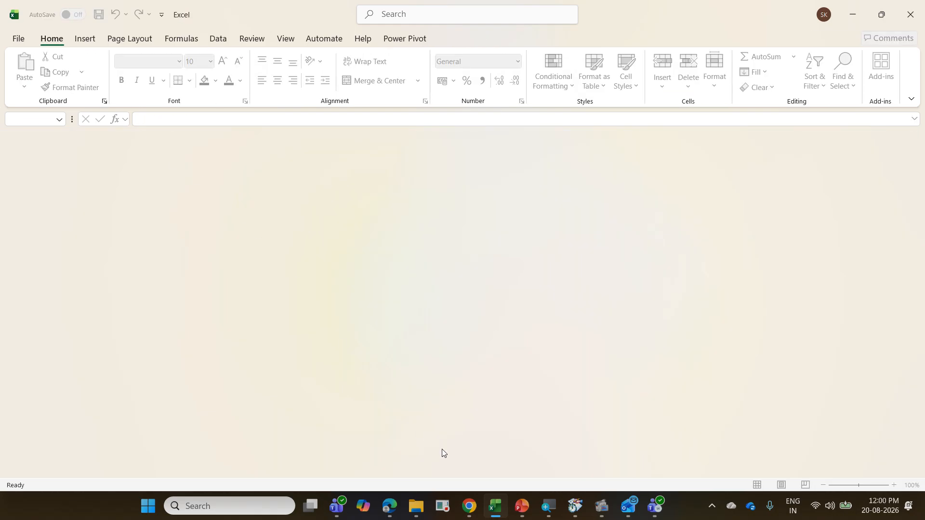
# Step: Switch to Power Automate in the browser, leave the 14 ISLM flow editor and go to the flow creation page
pyautogui.click(398, 509)
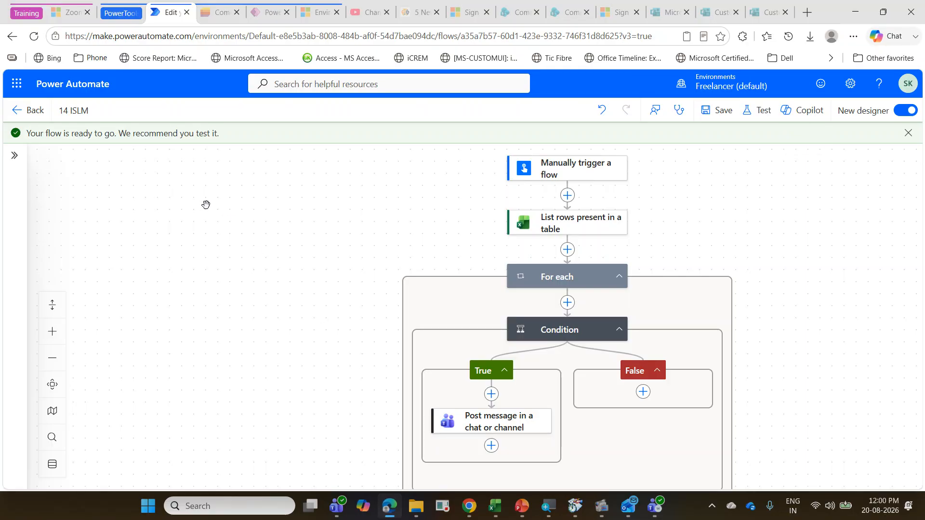
pyautogui.click(34, 114)
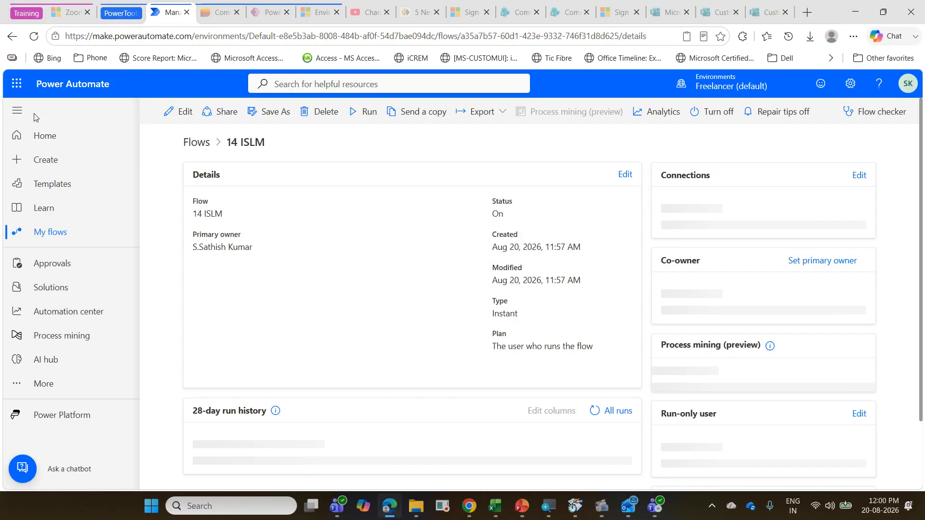
pyautogui.click(57, 167)
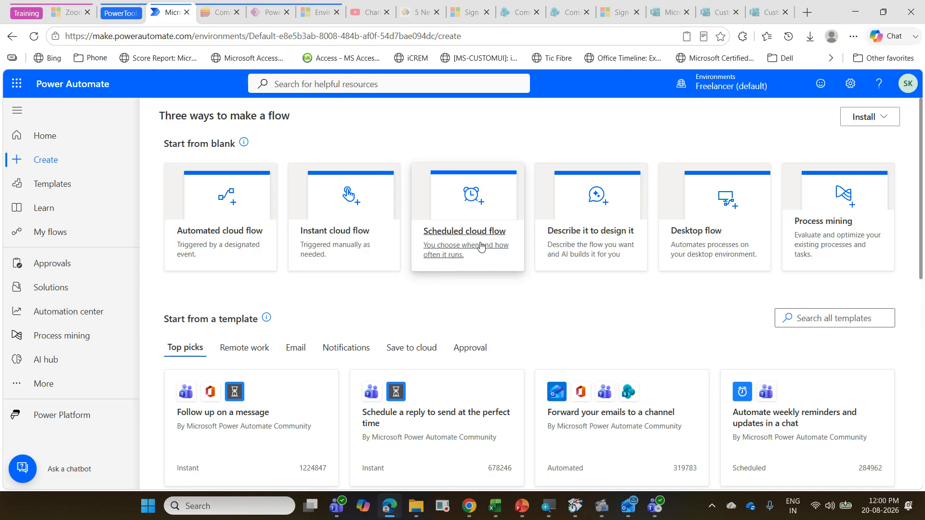
# Step: Create an instant cloud flow named 15 RT with the Manually trigger a flow trigger
pyautogui.click(362, 240)
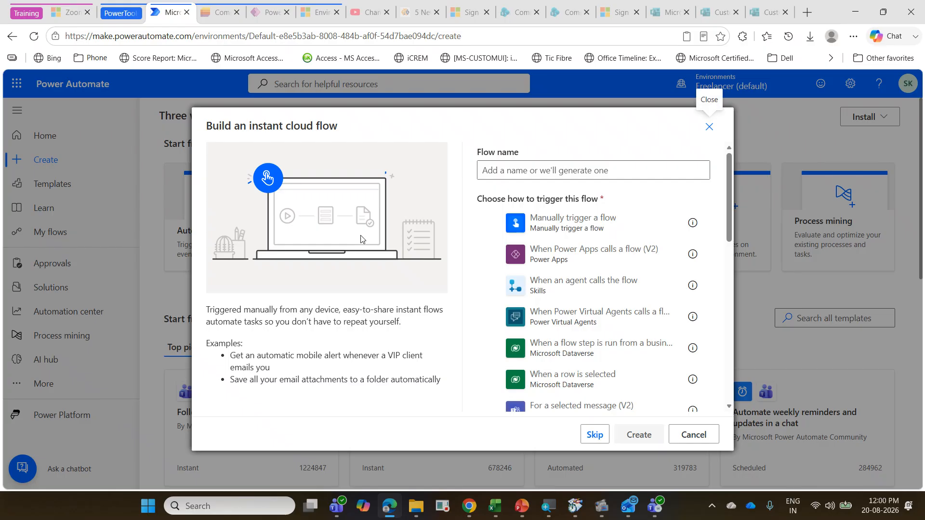
pyautogui.click(512, 171)
pyautogui.write('15')
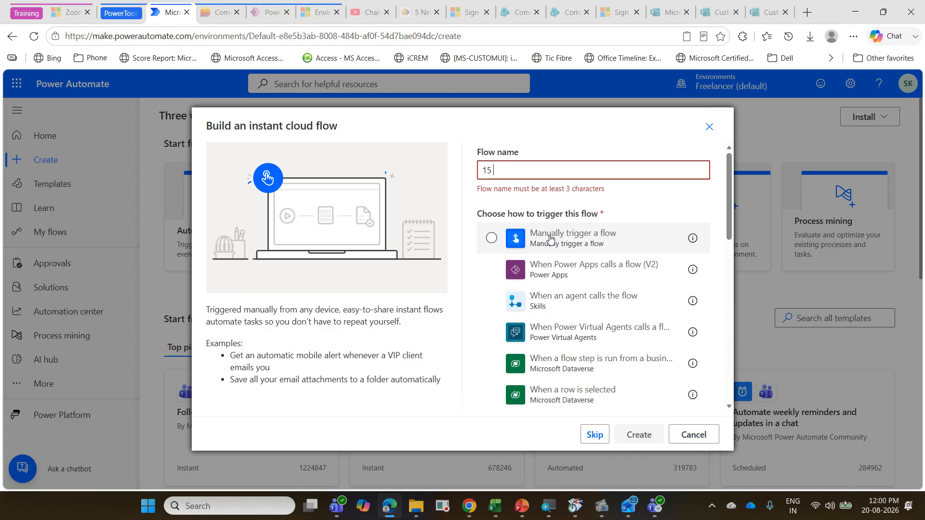
pyautogui.write(' RT')
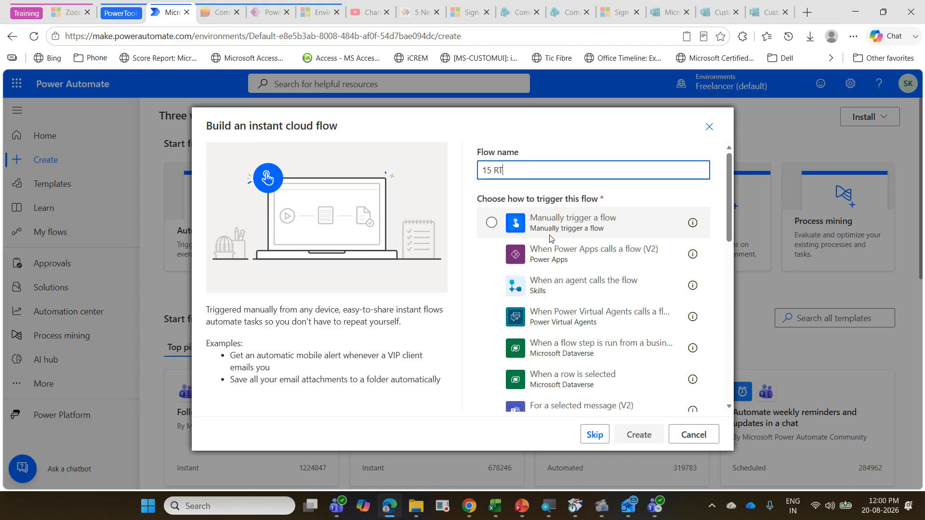
pyautogui.click(549, 233)
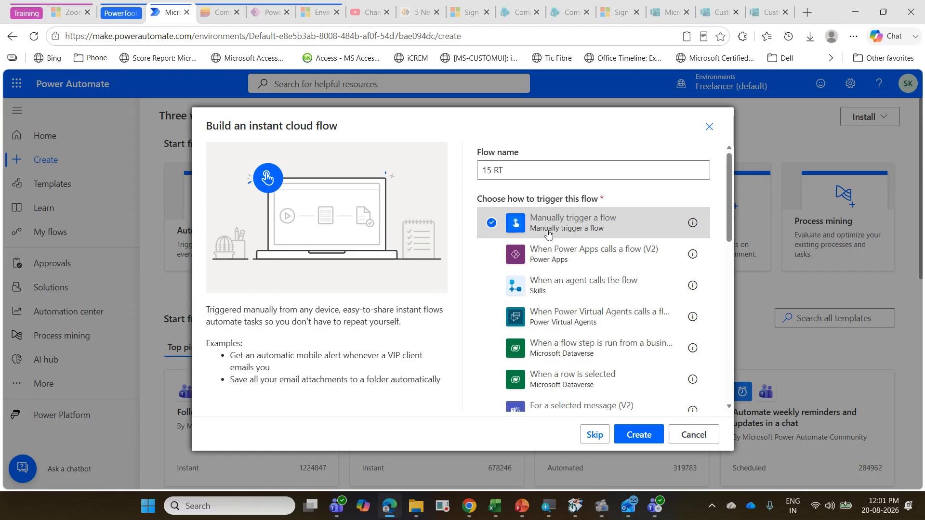
pyautogui.click(635, 434)
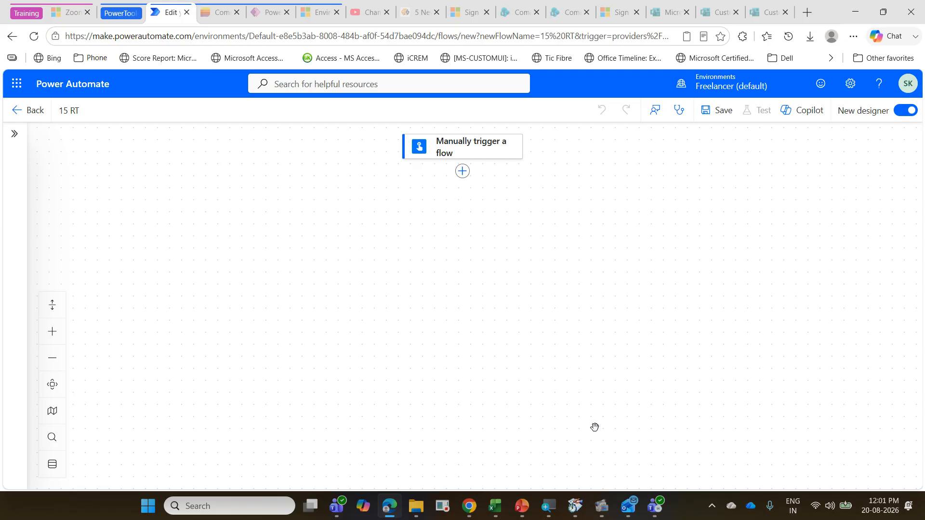
# Step: Add the Excel Online (Business) action List rows present in a table after the manual trigger
pyautogui.click(462, 172)
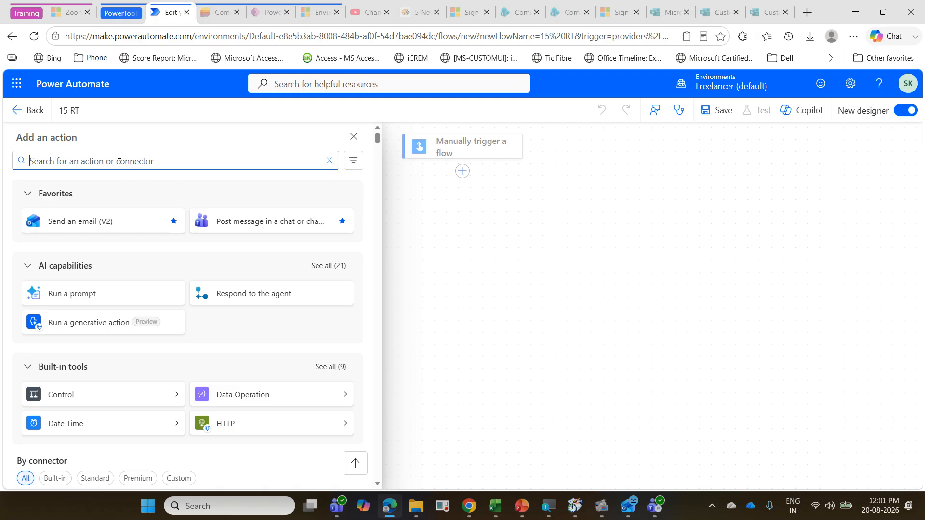
pyautogui.write('ls')
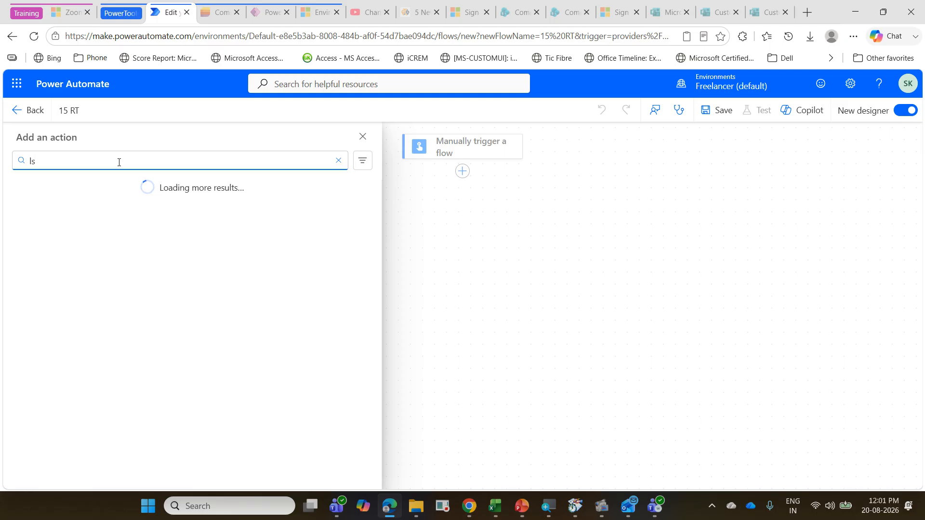
pyautogui.press('BackSpace')
pyautogui.write('ist rows')
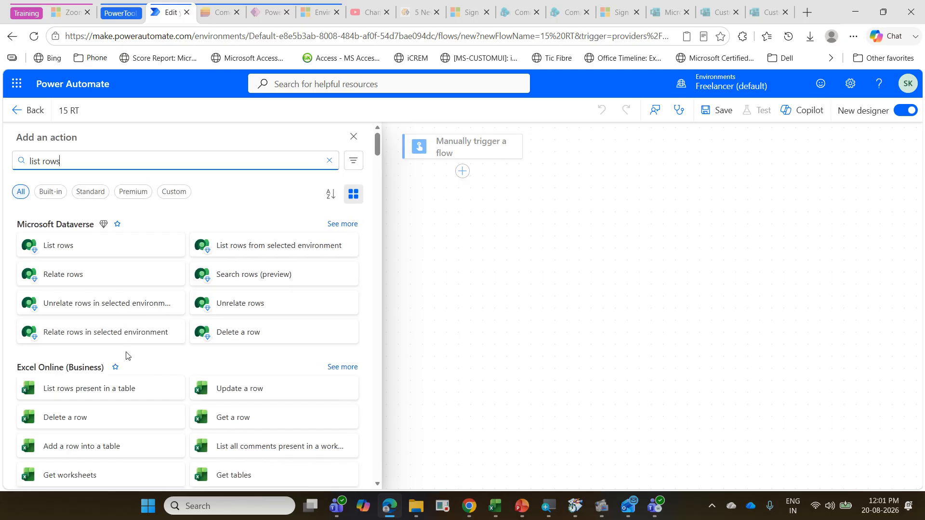
pyautogui.click(104, 396)
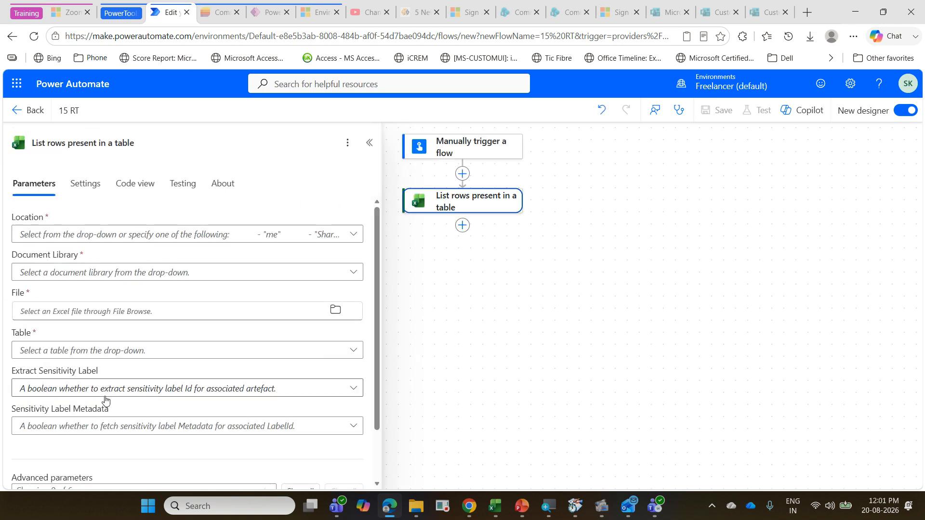
# Step: Change the List rows action's connection to the other existing account
pyautogui.scroll(-2, 105, 399)
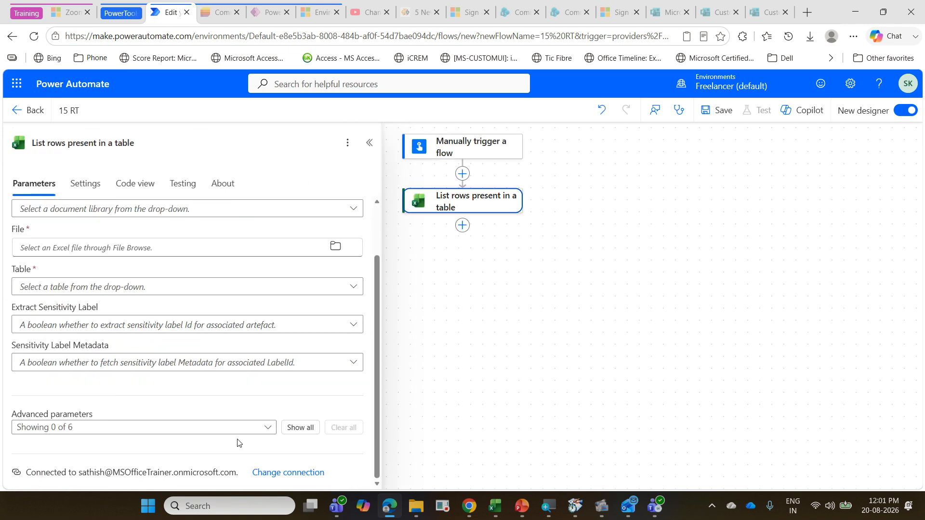
pyautogui.click(289, 470)
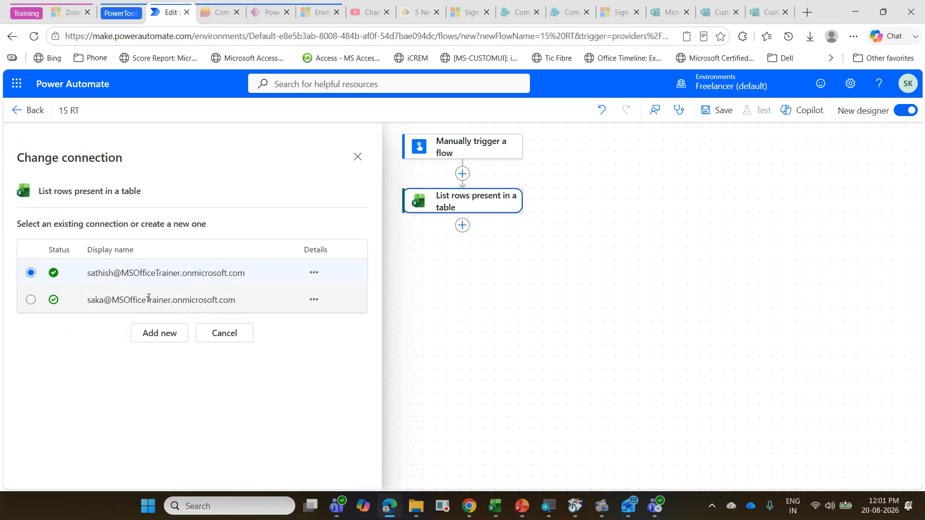
pyautogui.click(148, 300)
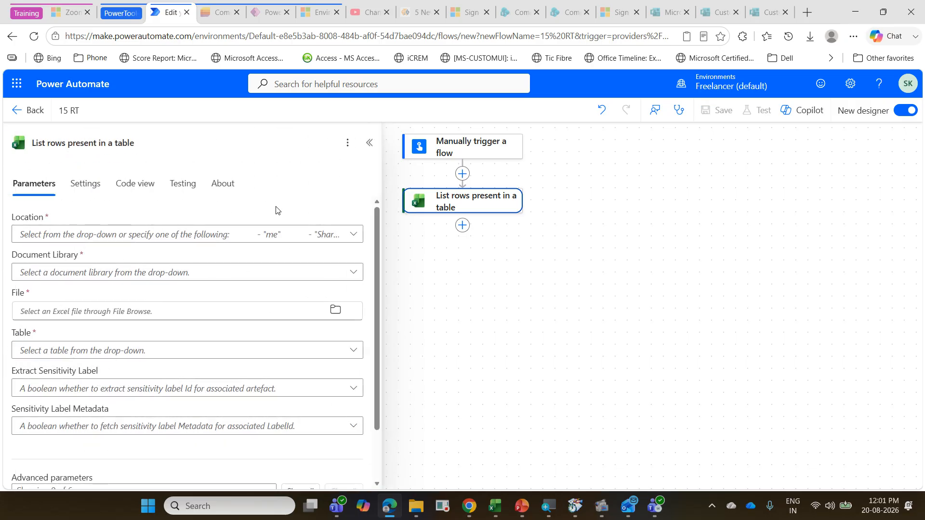
# Step: Set the List rows action's location to OneDrive for Business and its document library to OneDrive
pyautogui.click(352, 234)
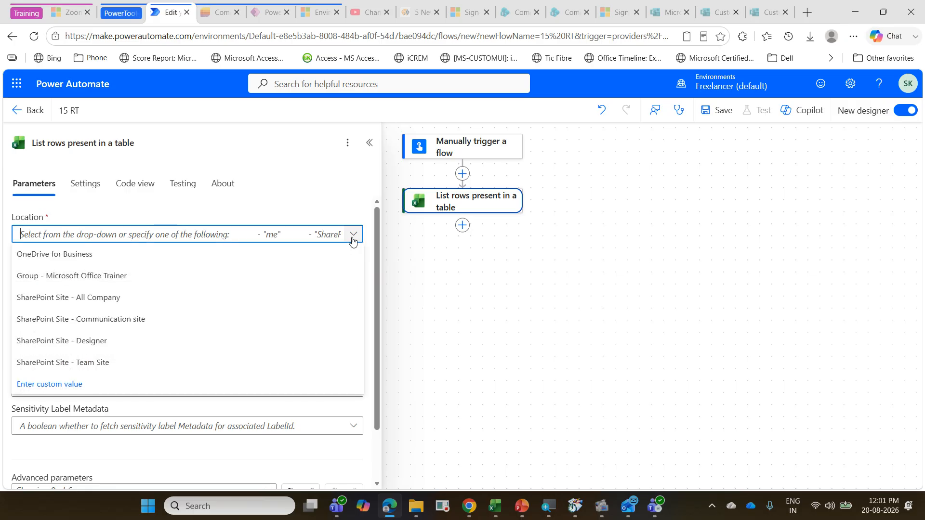
pyautogui.click(162, 253)
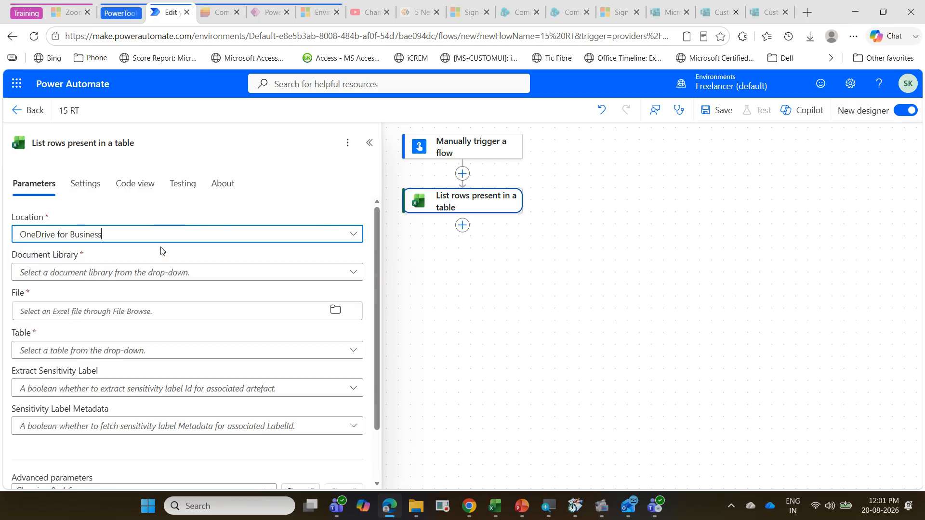
pyautogui.click(343, 274)
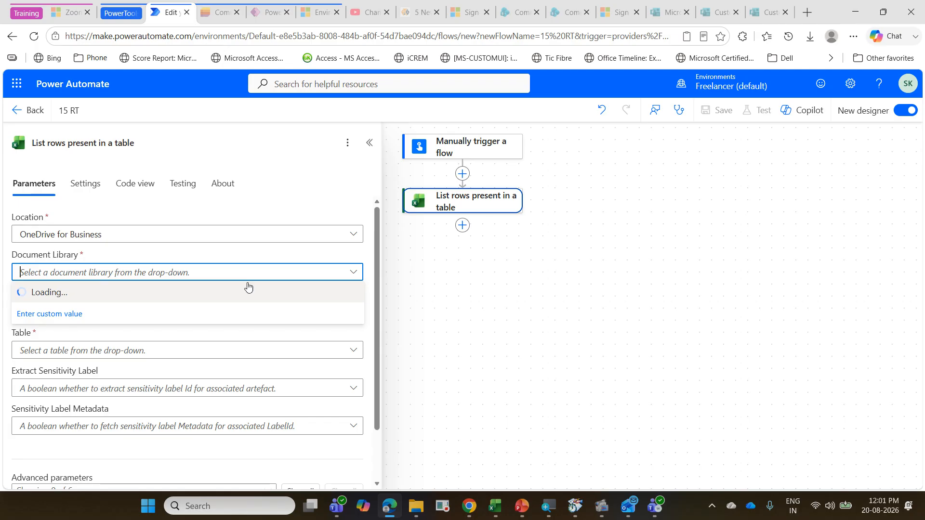
pyautogui.click(183, 299)
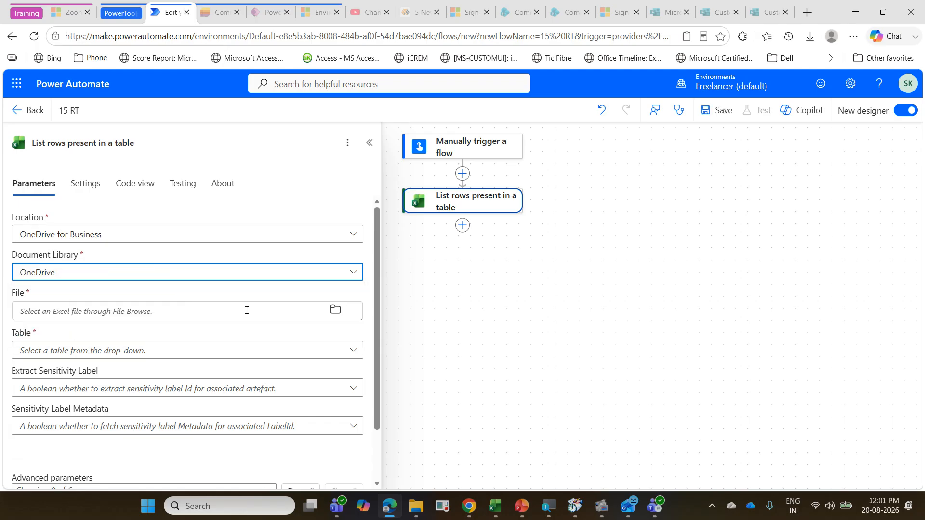
# Step: Choose the file /PowerAutomate/Aug2026/PowerAutomateExerciseAug2026.xlsx and its table tblRT as the source of the rows
pyautogui.click(342, 312)
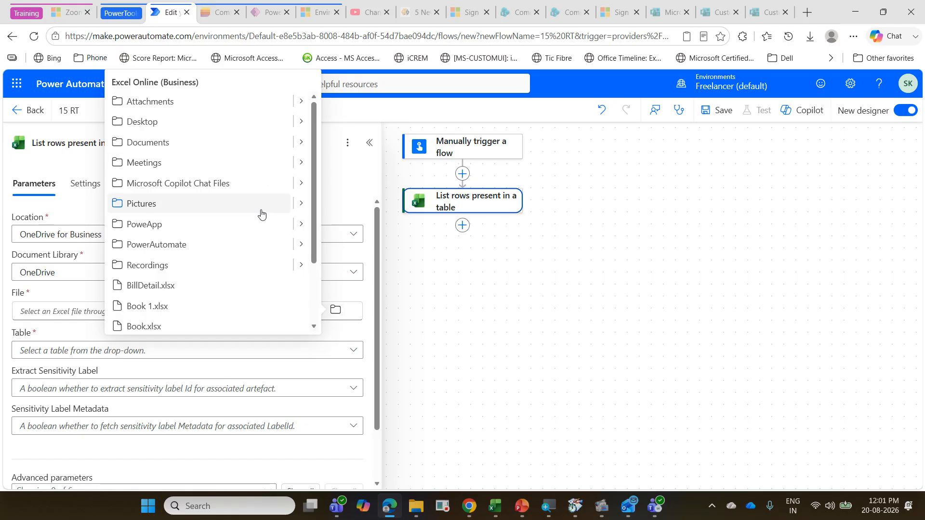
pyautogui.click(289, 244)
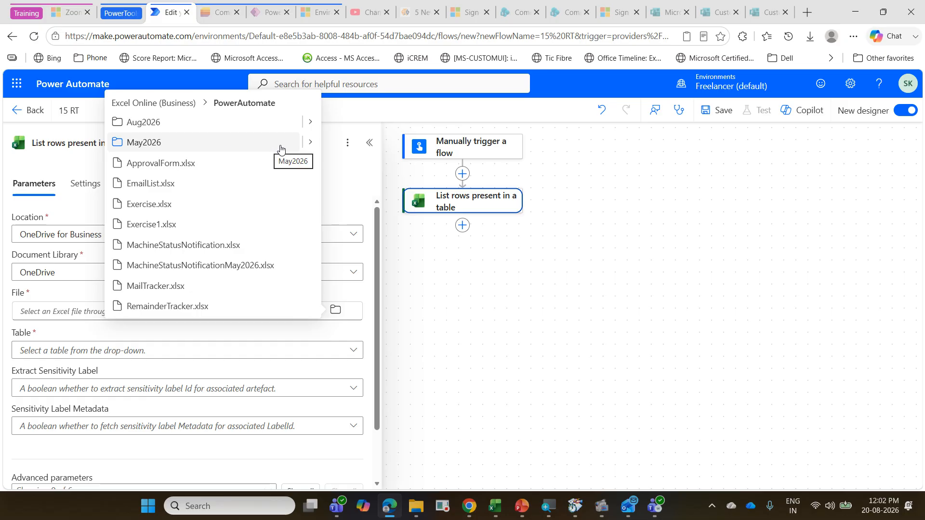
pyautogui.click(310, 122)
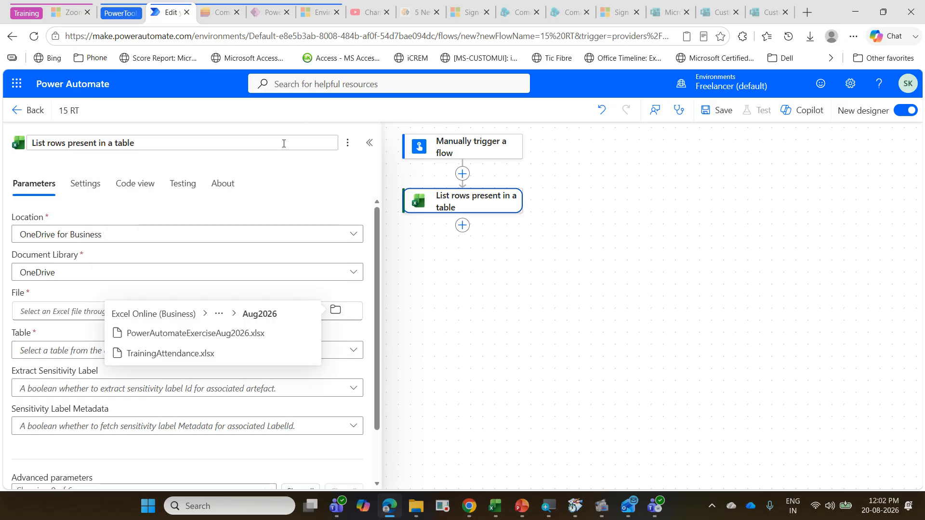
pyautogui.click(201, 338)
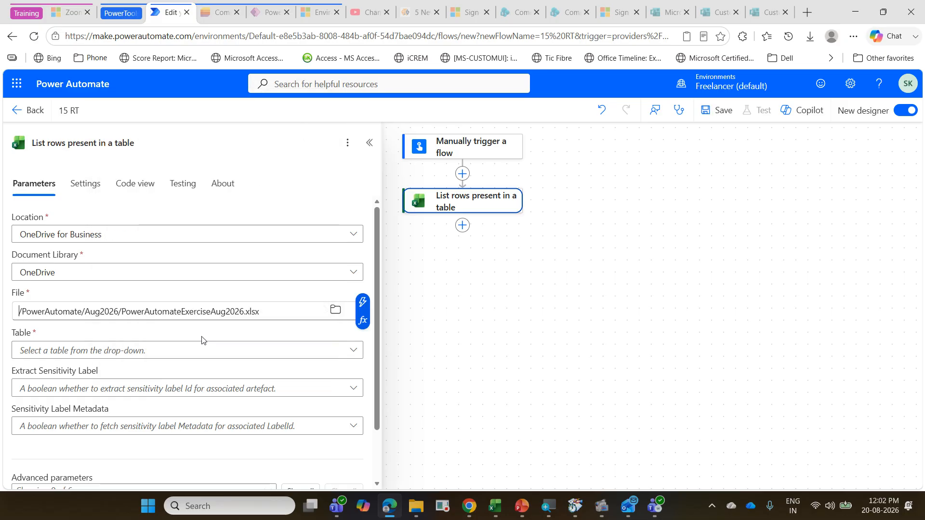
pyautogui.click(228, 353)
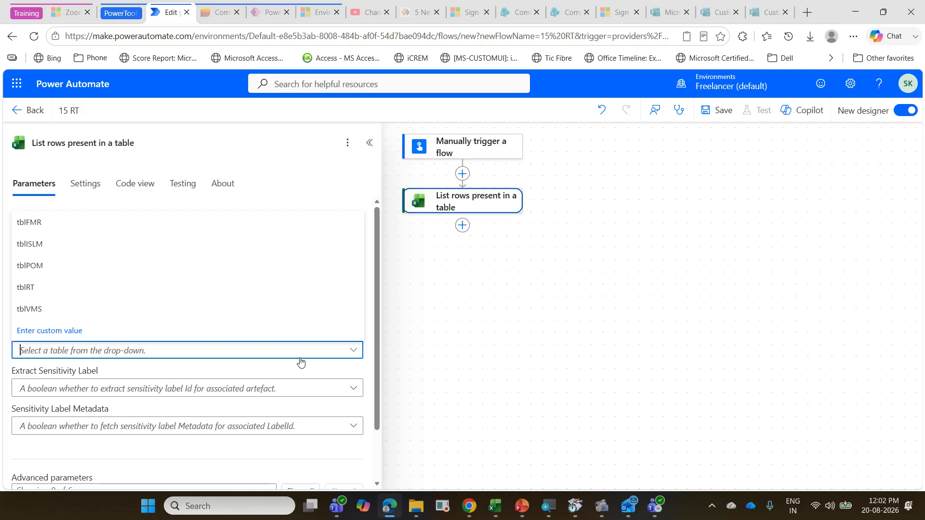
pyautogui.click(153, 297)
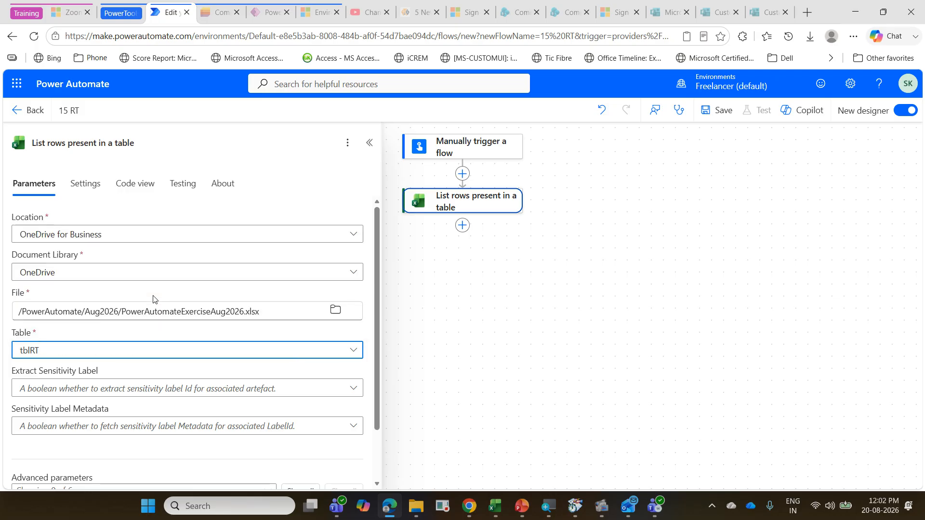
# Step: Show all advanced parameters of the List rows action and set its DateTime Format to ISO 8601
pyautogui.scroll(-1, 153, 299)
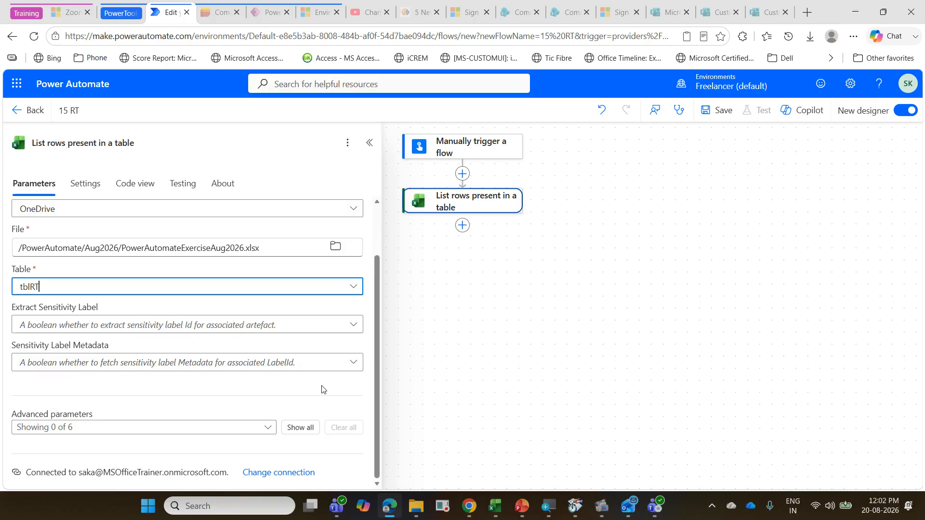
pyautogui.click(299, 428)
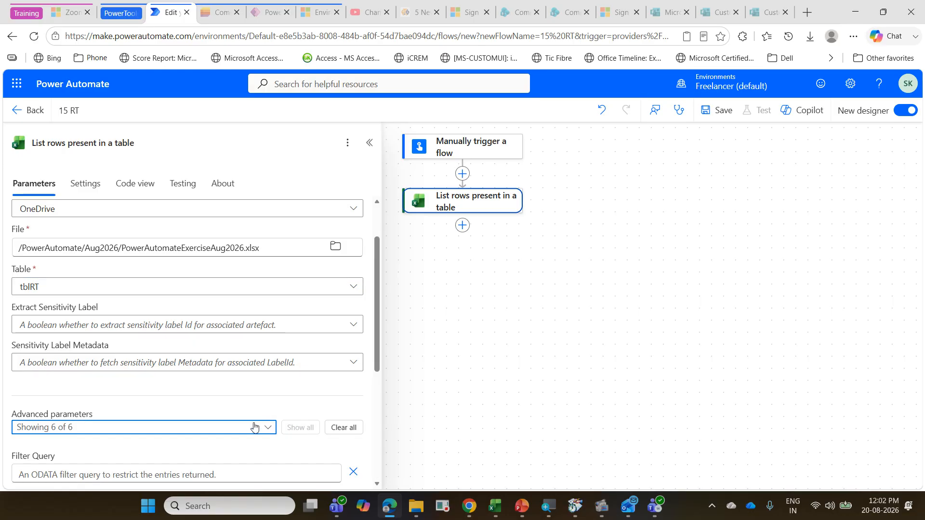
pyautogui.scroll(-5, 201, 308)
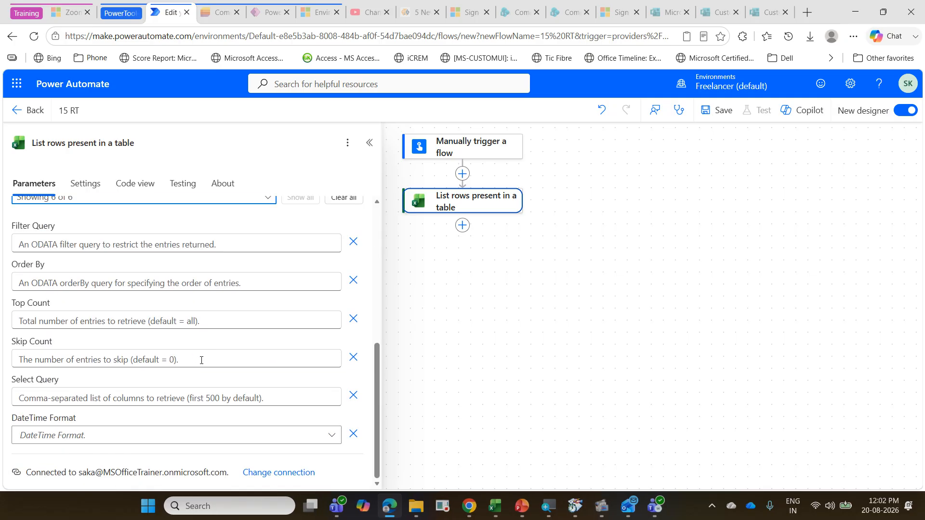
pyautogui.click(332, 435)
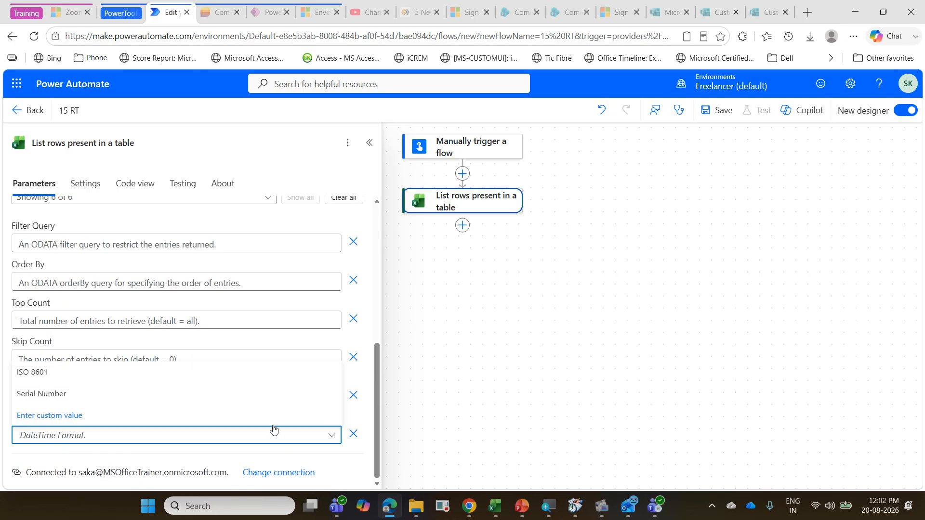
pyautogui.click(144, 379)
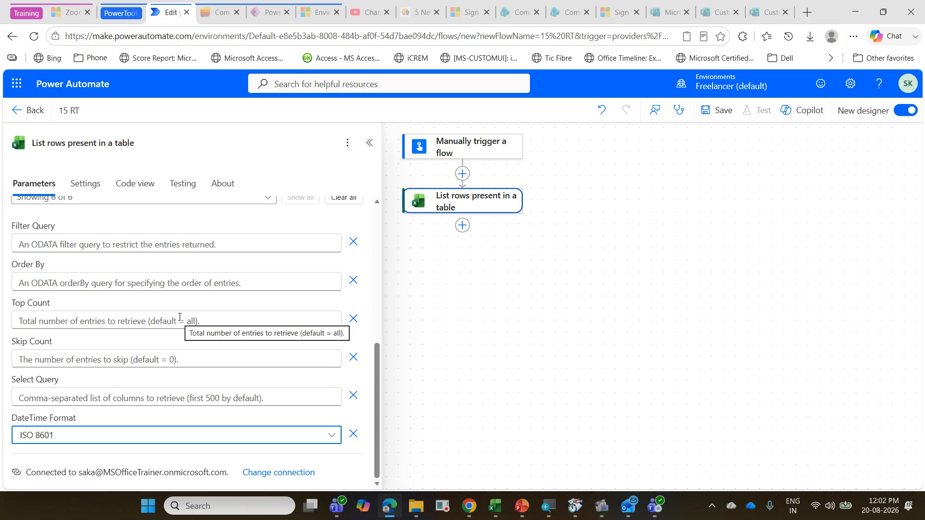
pyautogui.click(453, 285)
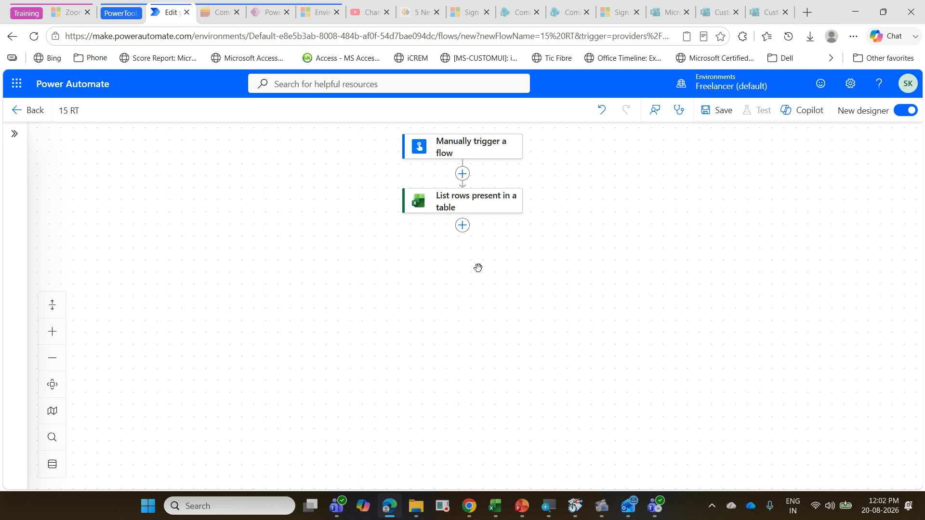
# Step: Add a Condition control action after the List rows present in a table action
pyautogui.click(463, 230)
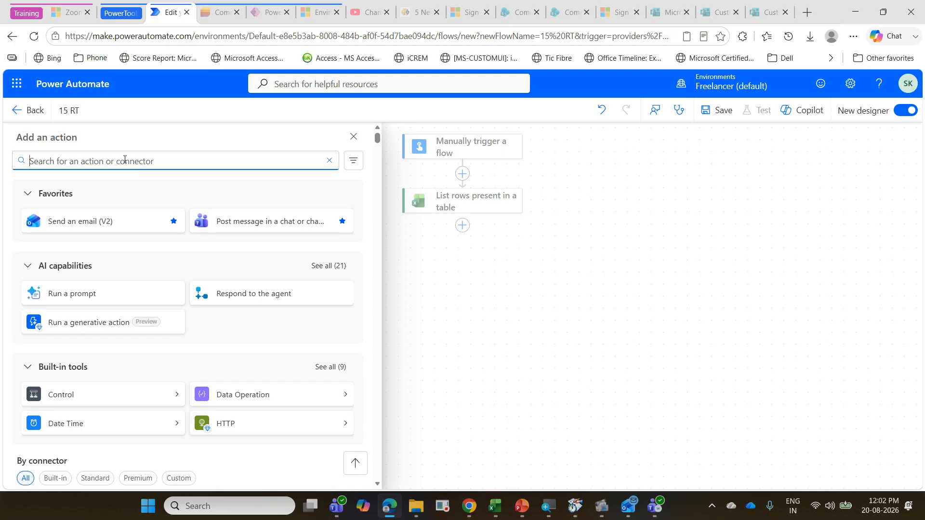
pyautogui.write('condi')
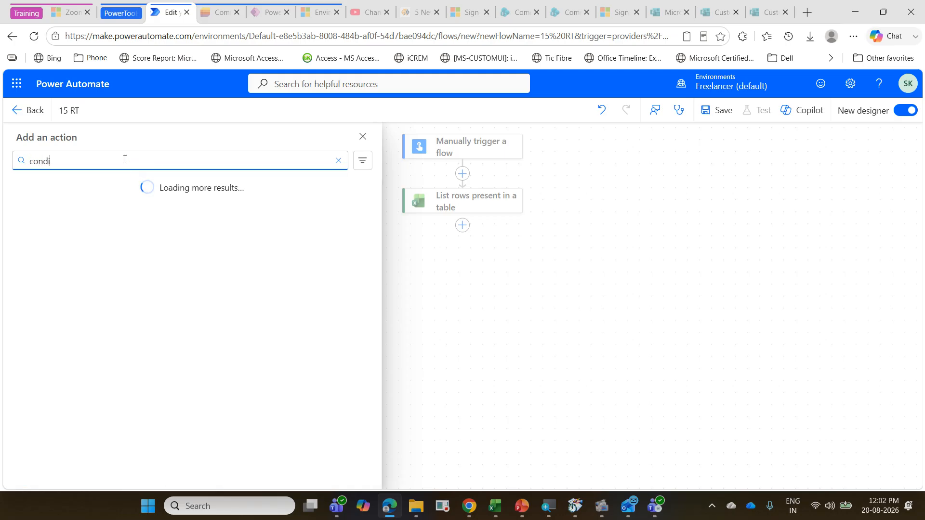
pyautogui.write('tio')
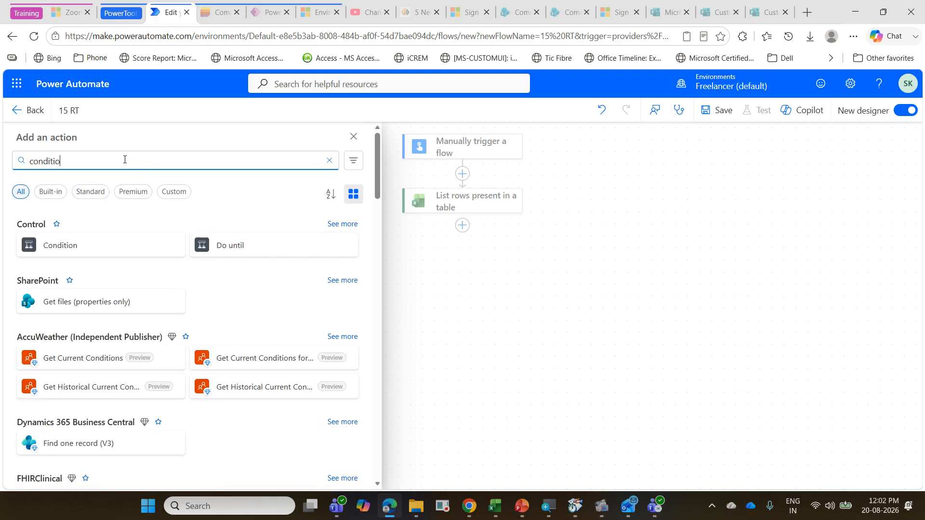
pyautogui.click(108, 248)
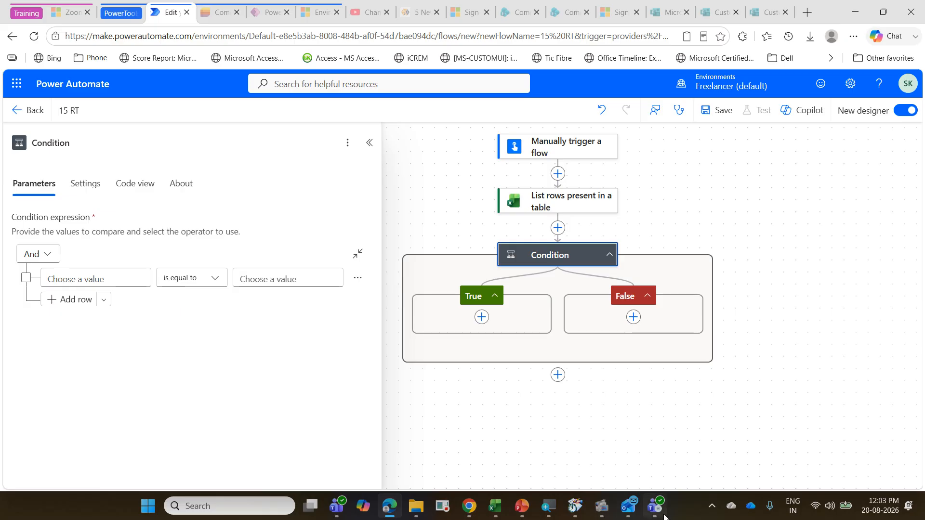
# Step: Switch to Excel, reopen the PowerAutomateExerciseAug2026 workbook to review the ReminderTracker sheet's due date and status columns, and close it
pyautogui.click(495, 505)
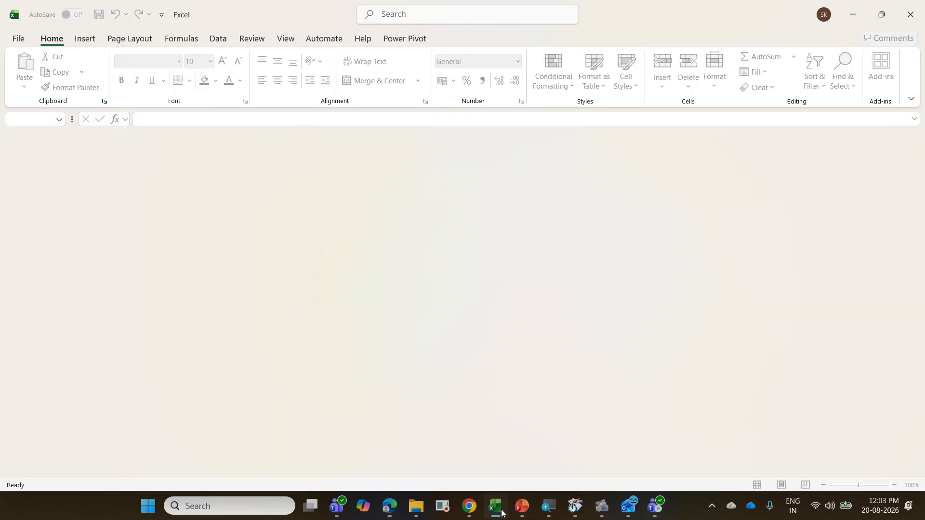
pyautogui.click(20, 39)
pyautogui.click(253, 415)
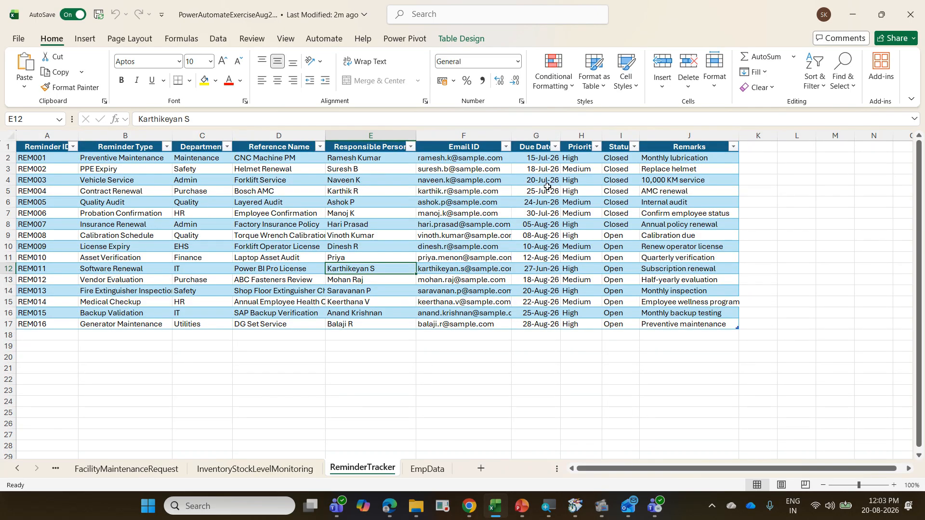
pyautogui.hotkey('ctrl', 'w')
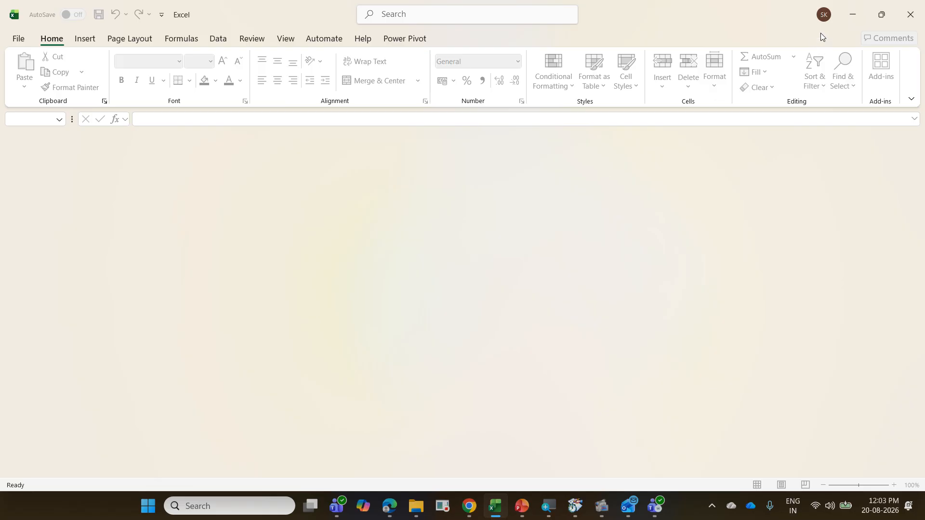
pyautogui.click(851, 21)
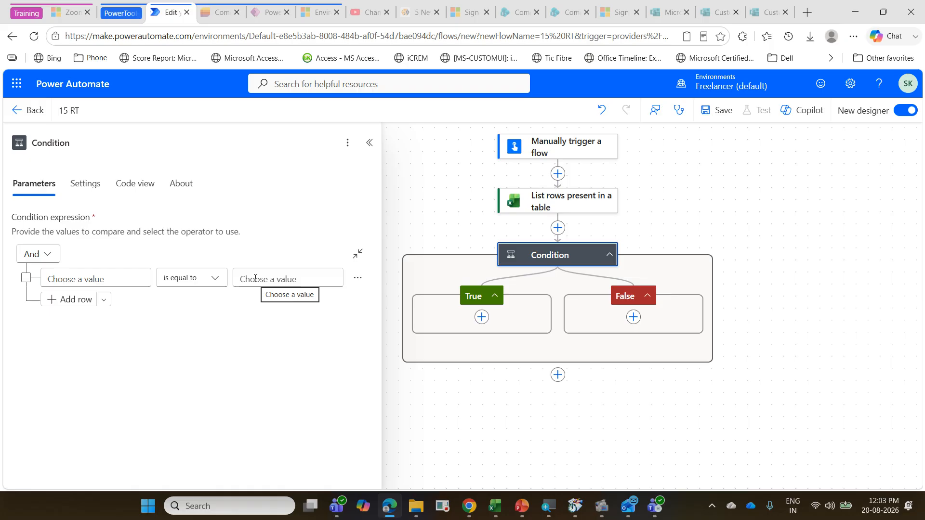
# Step: Start an expression with the equals function in the first value of the Condition's comparison row
pyautogui.click(84, 280)
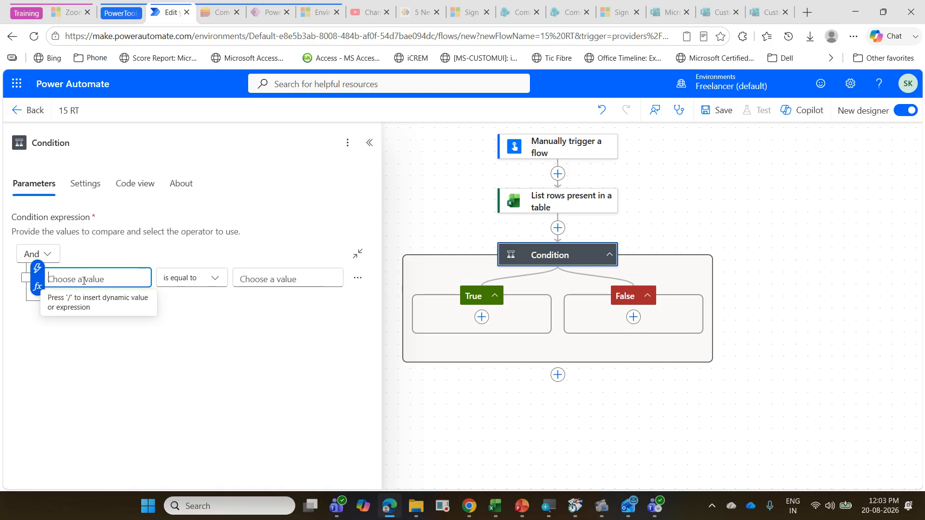
pyautogui.click(38, 288)
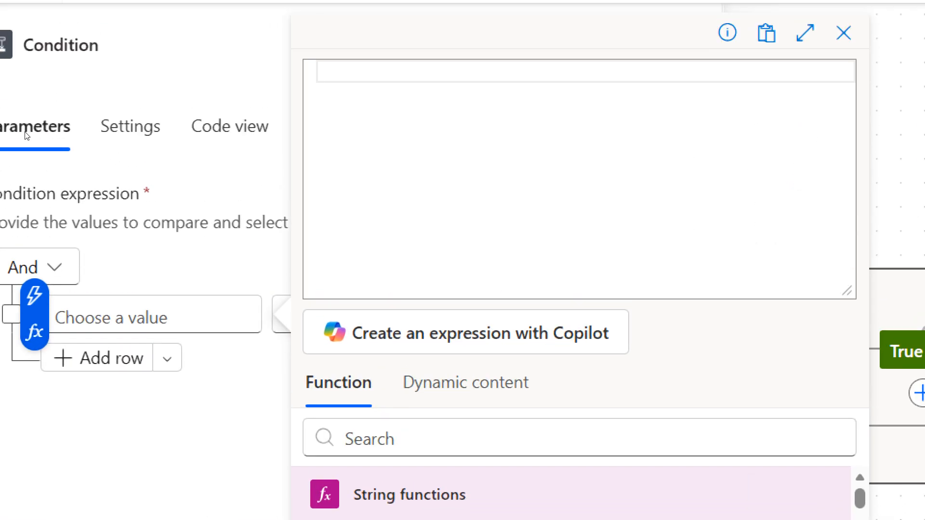
pyautogui.write('eq')
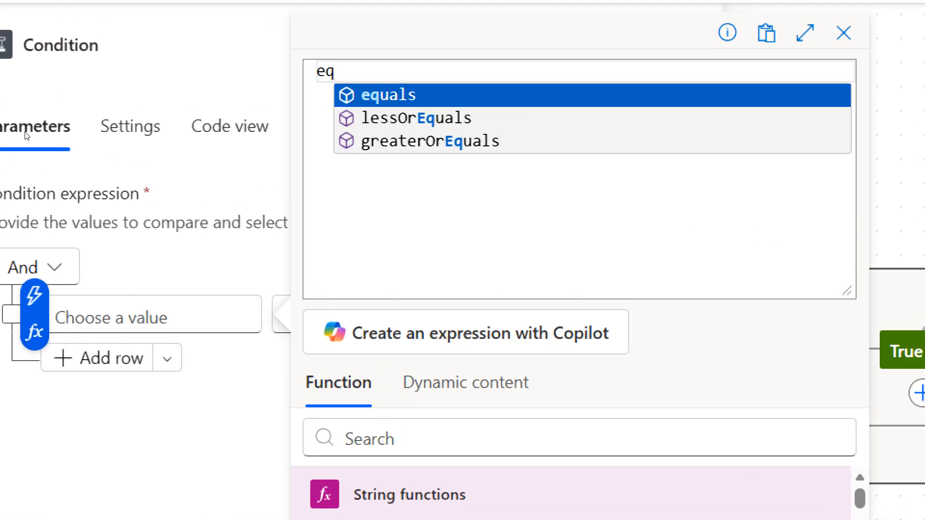
pyautogui.press('Tab')
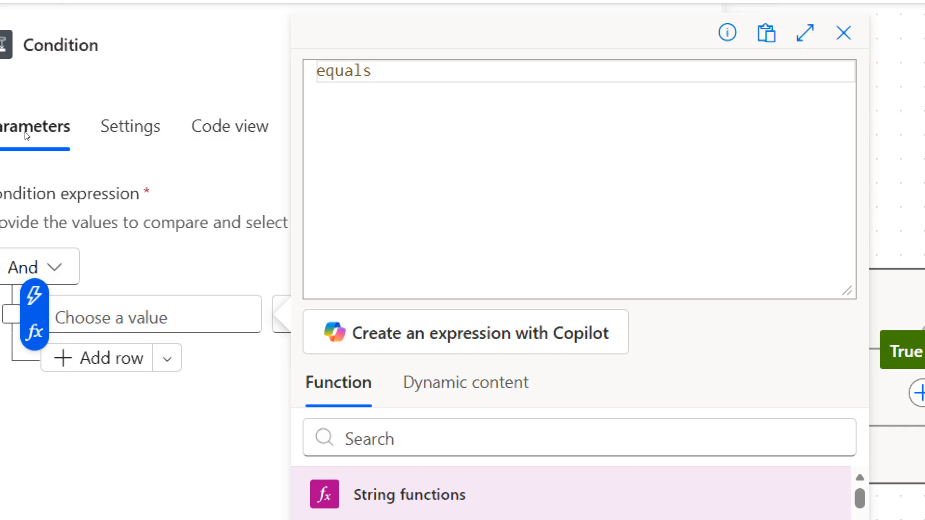
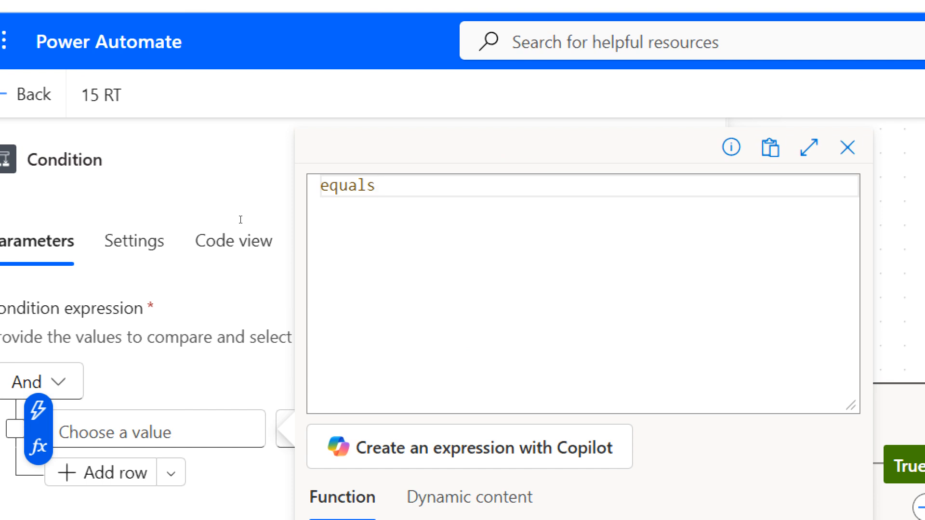
# Step: Enter formatDateTime(utcNow(),'dd-MMM-yyyy') as the first argument of the equals expression, followed by a comma
pyautogui.write('(')
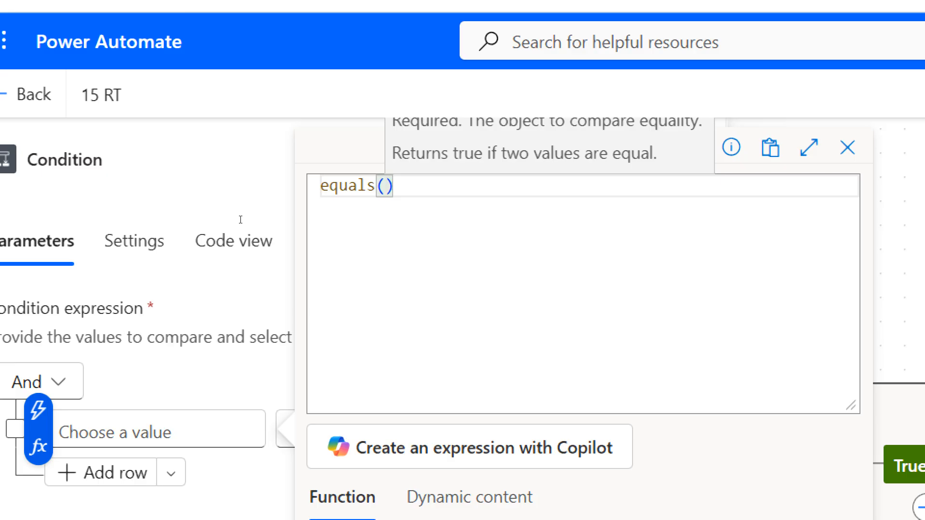
pyautogui.write('for')
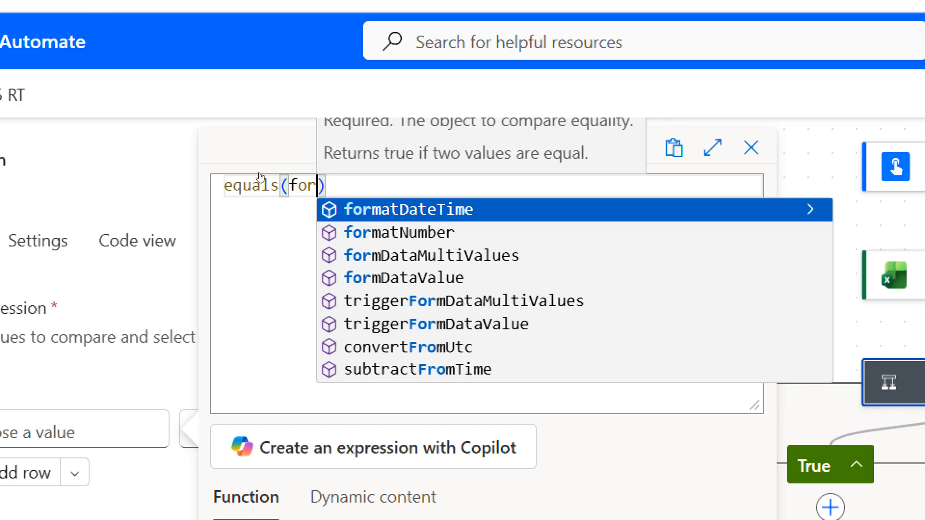
pyautogui.press('Tab')
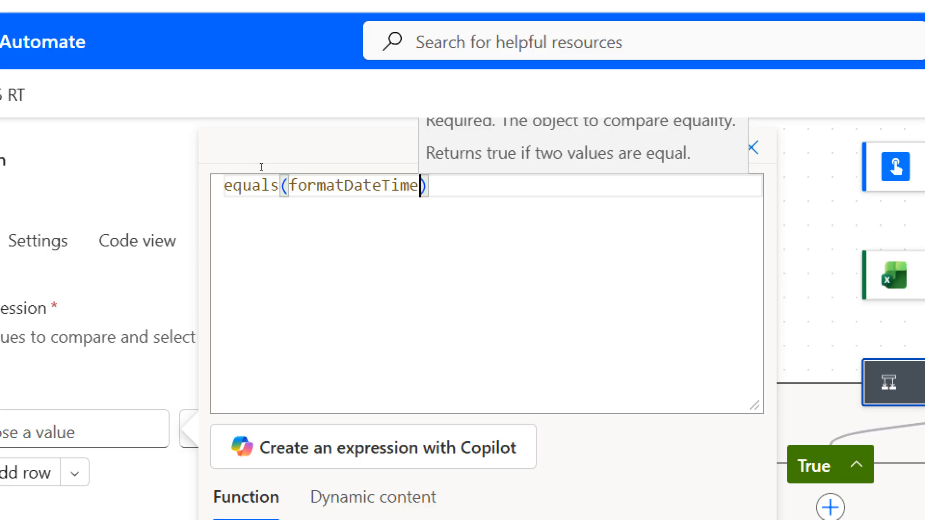
pyautogui.write('(')
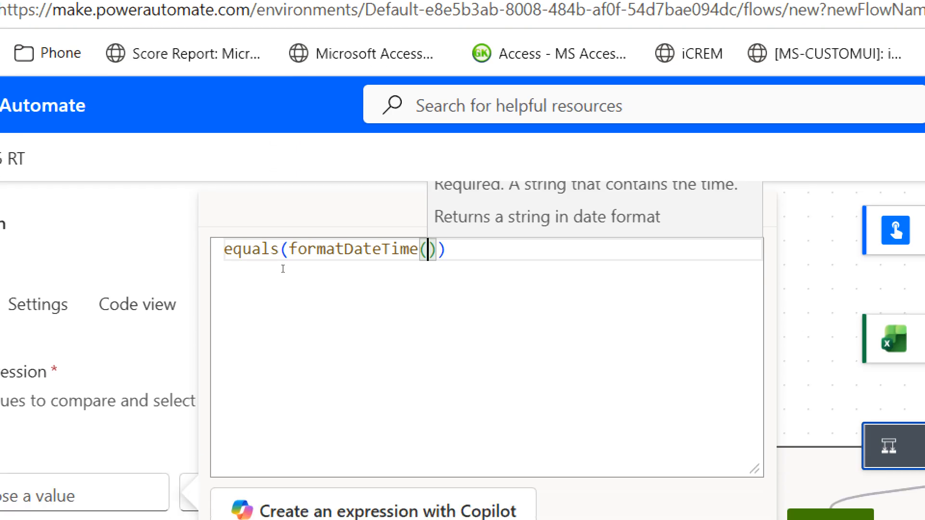
pyautogui.write('ut')
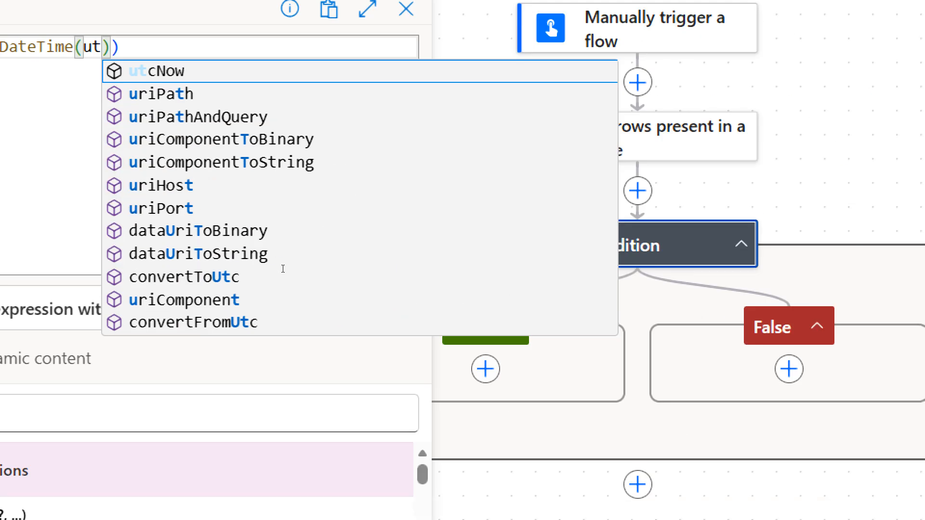
pyautogui.press('Return')
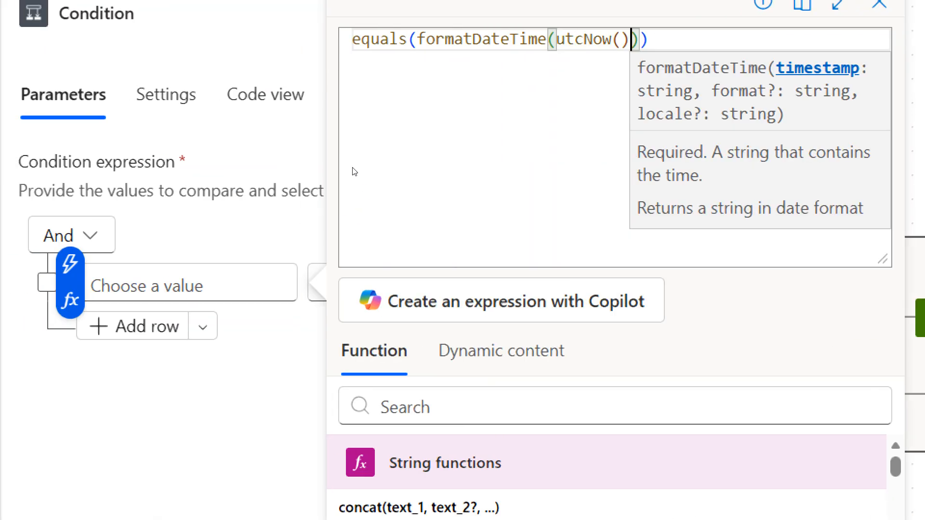
pyautogui.write(',')
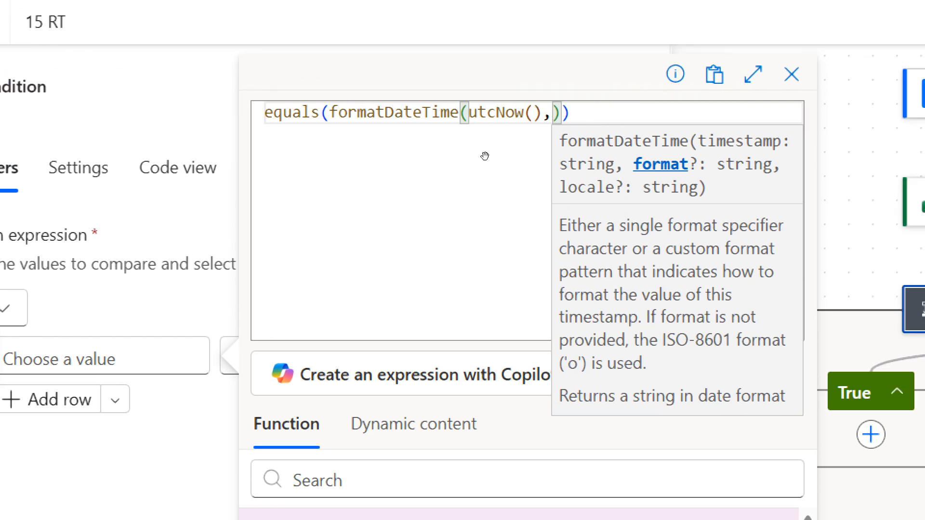
pyautogui.write("'dd")
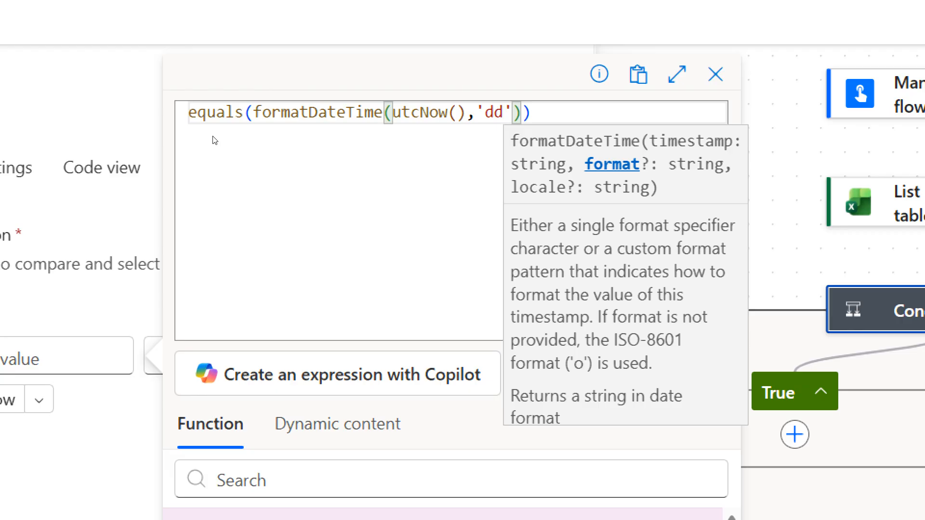
pyautogui.write('-MMM')
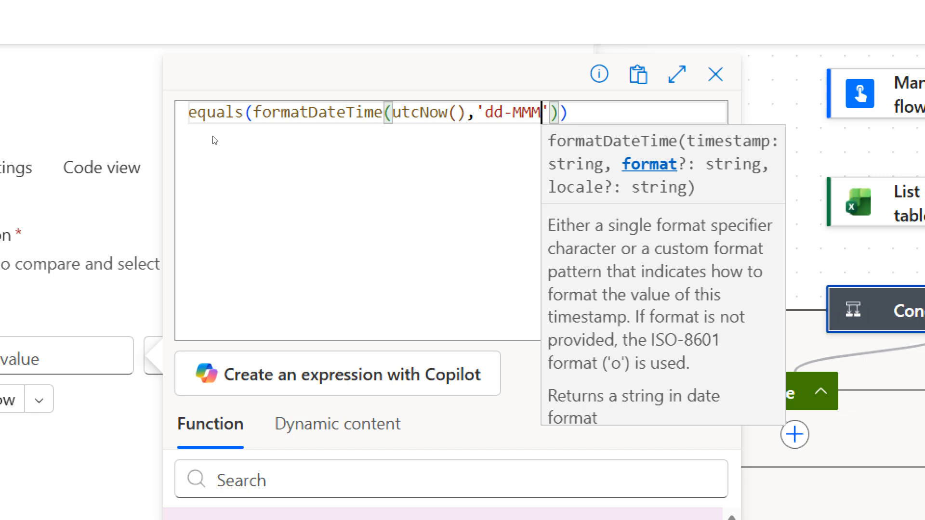
pyautogui.write('-yyyy')
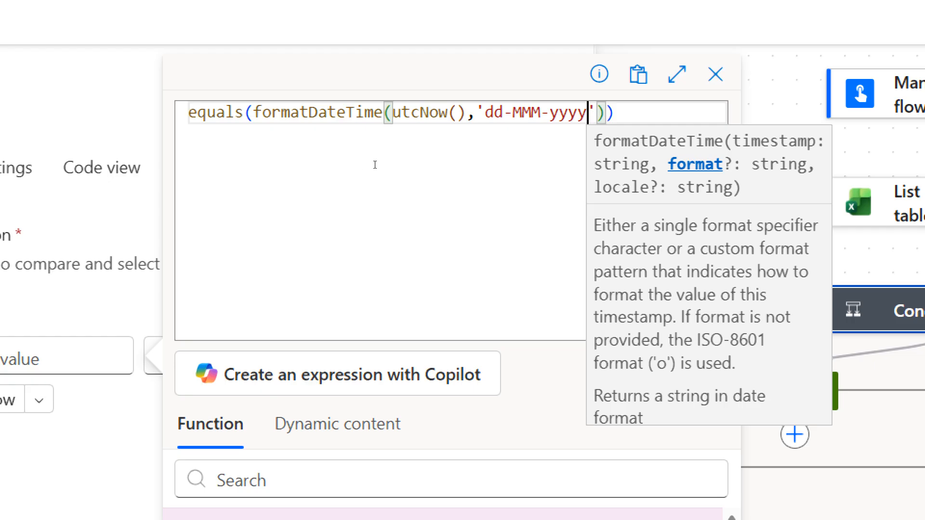
pyautogui.press('Right')
pyautogui.press('Right')
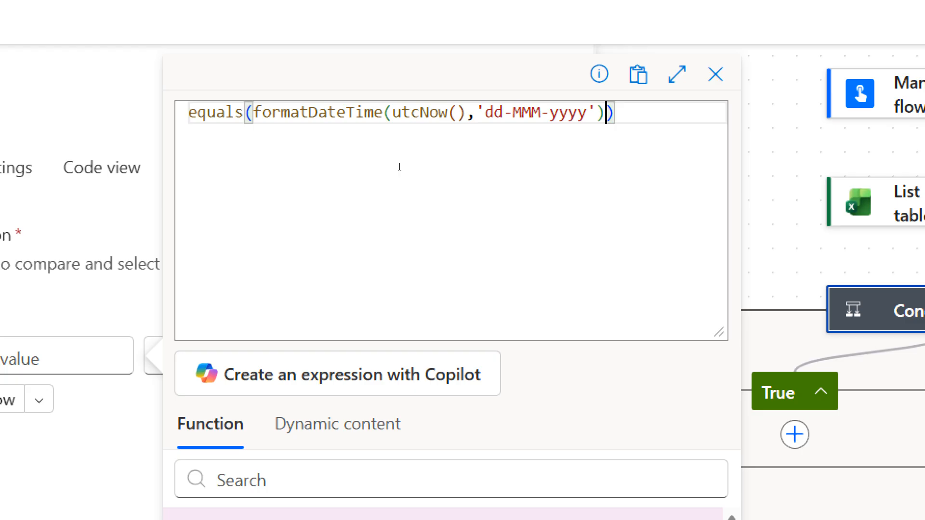
pyautogui.write(',')
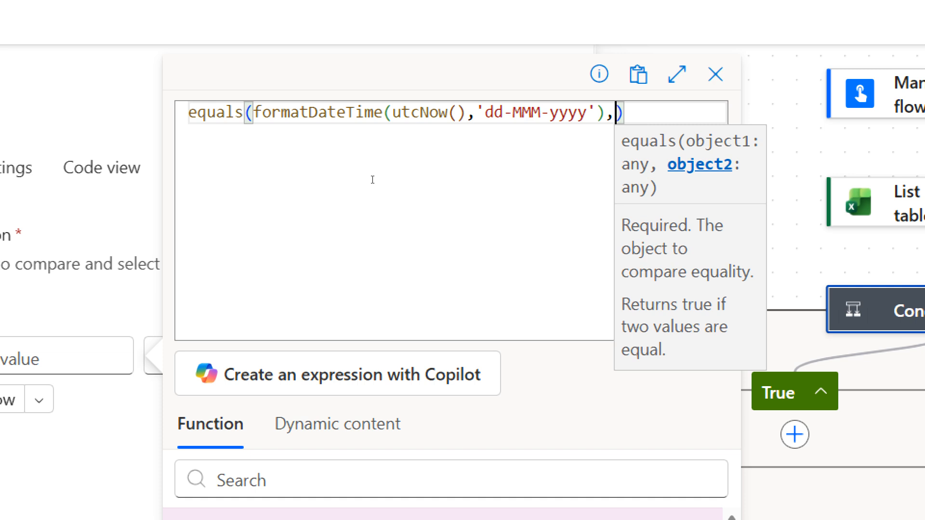
# Step: Start a formatDateTime function as the second equals argument and insert the Due Date column from the List rows dynamic content as its timestamp
pyautogui.write('f')
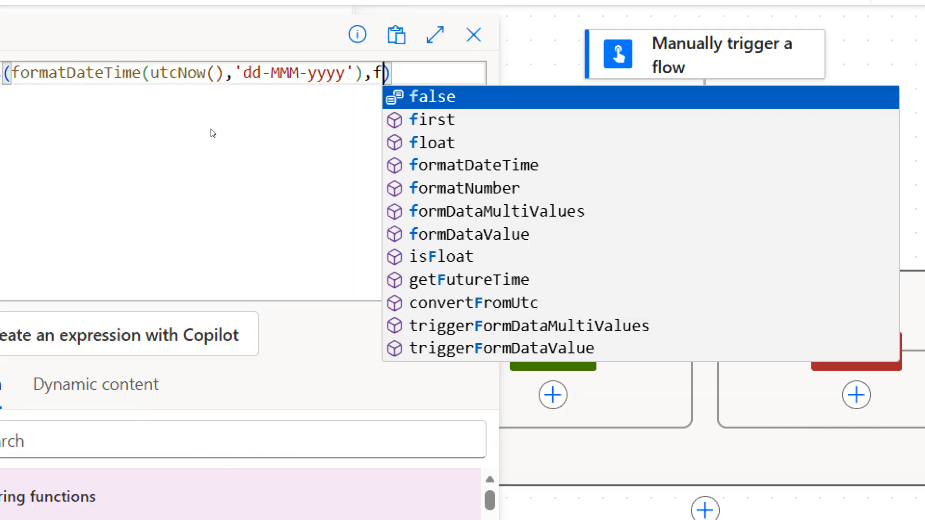
pyautogui.click(434, 166)
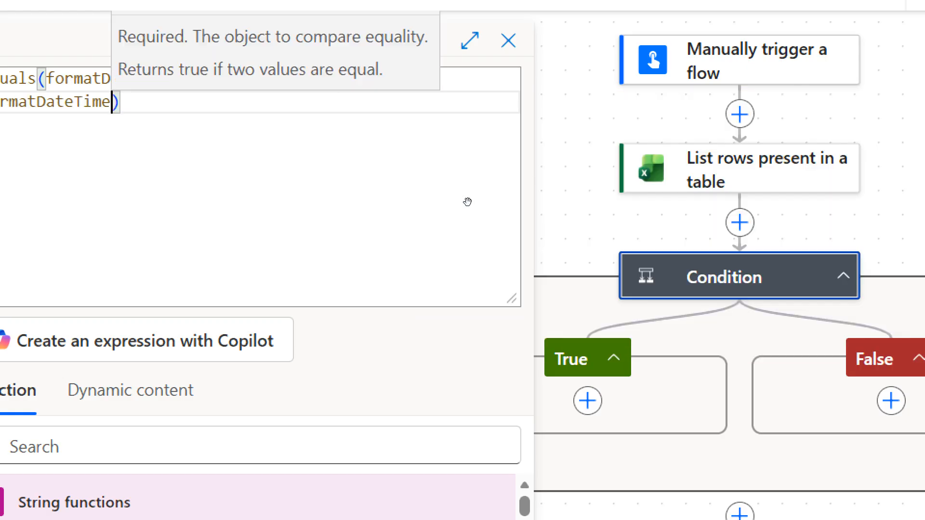
pyautogui.write('(')
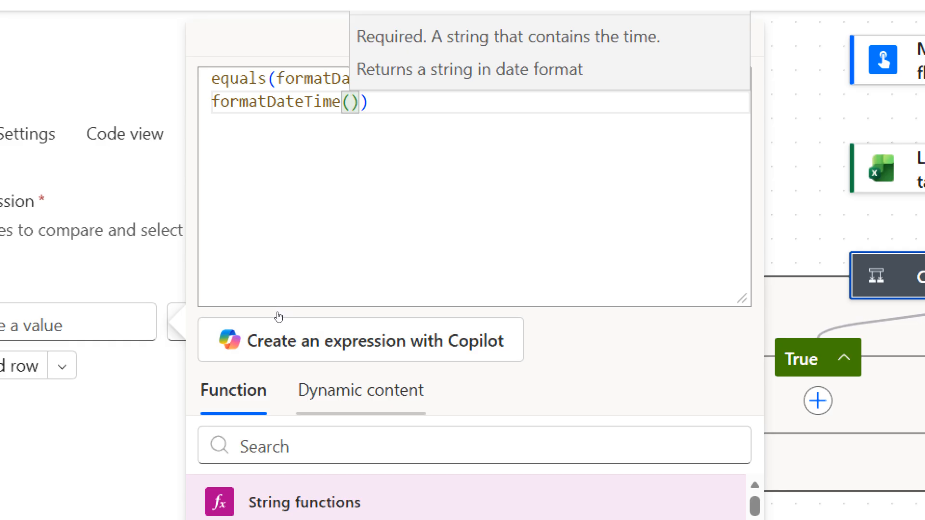
pyautogui.click(311, 390)
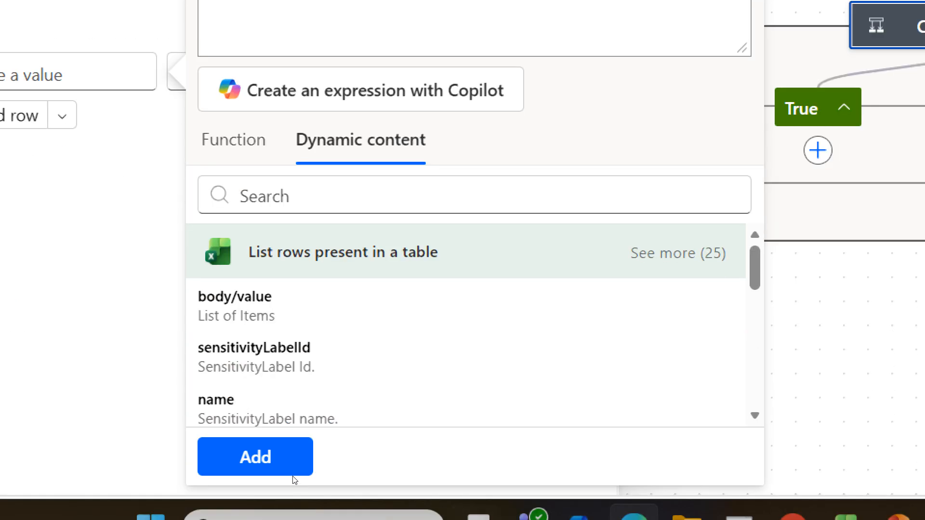
pyautogui.scroll(-10, 315, 408)
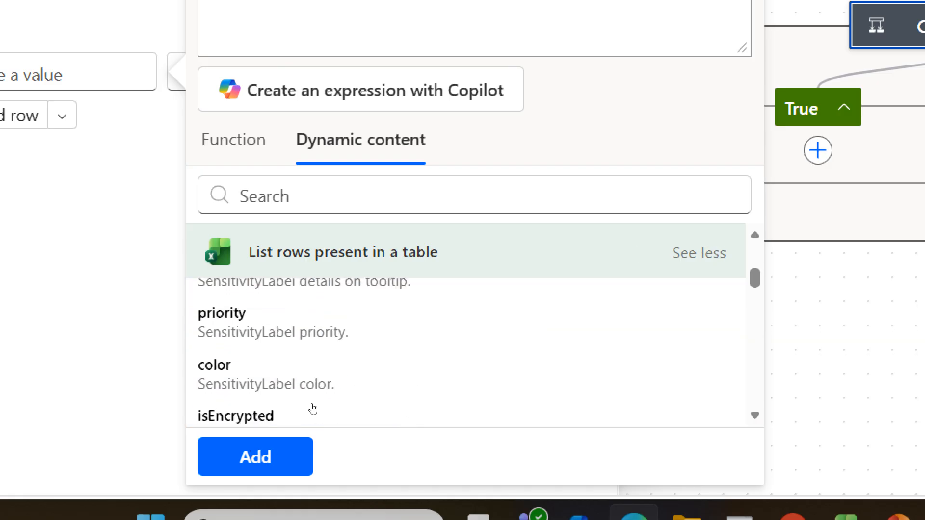
pyautogui.scroll(-10, 313, 409)
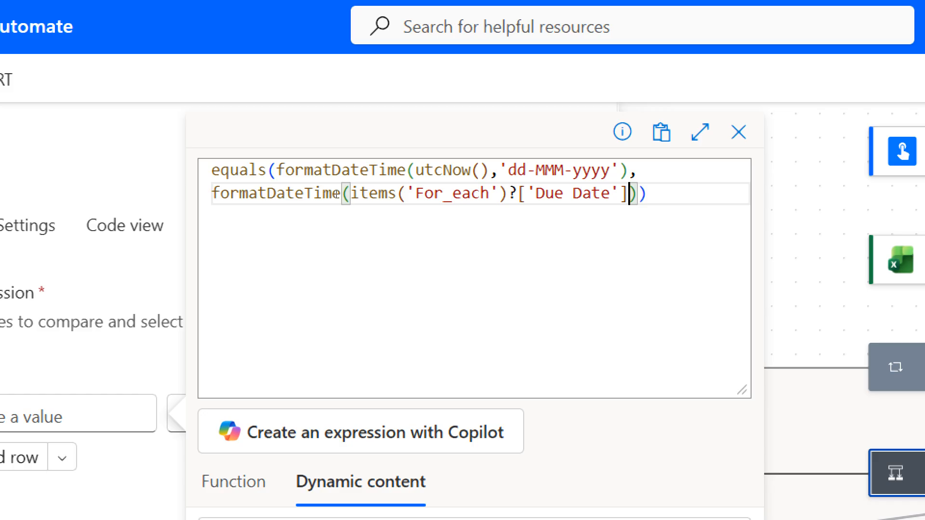
# Step: Give the Due Date formatDateTime the format 'dd-MMM-yyyy' and add the finished equals expression to the Condition's first value
pyautogui.write(',')
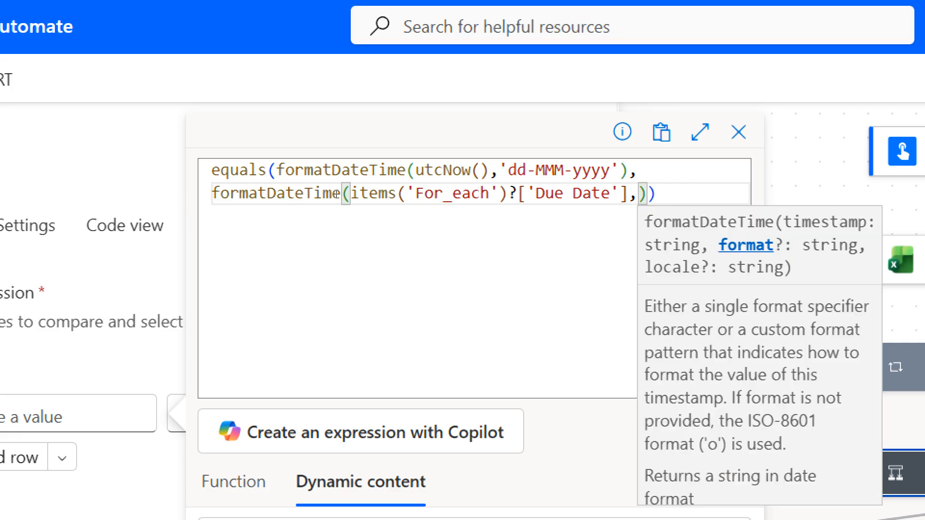
pyautogui.write("'")
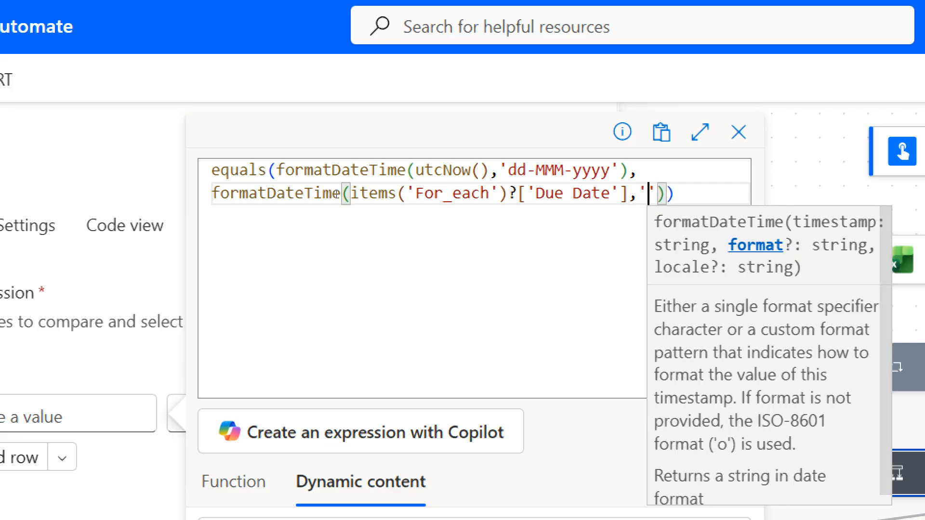
pyautogui.write('dd')
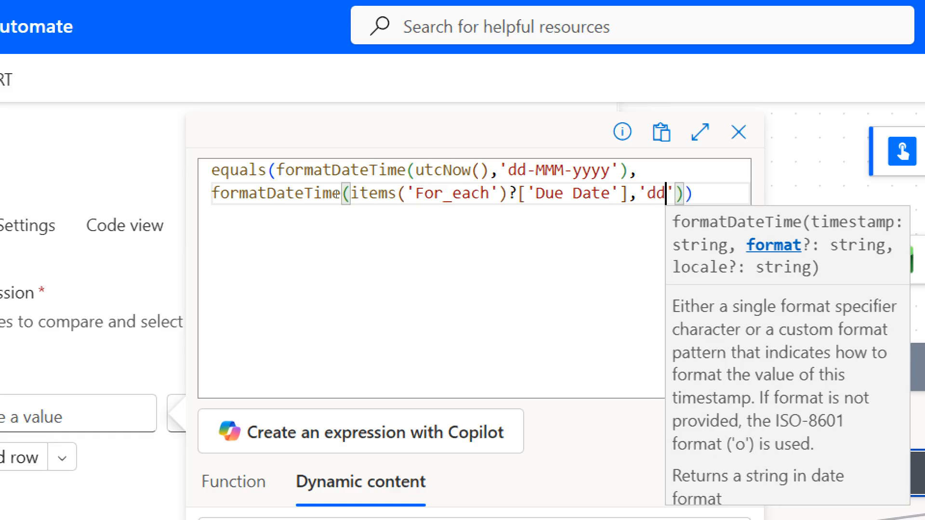
pyautogui.write('-')
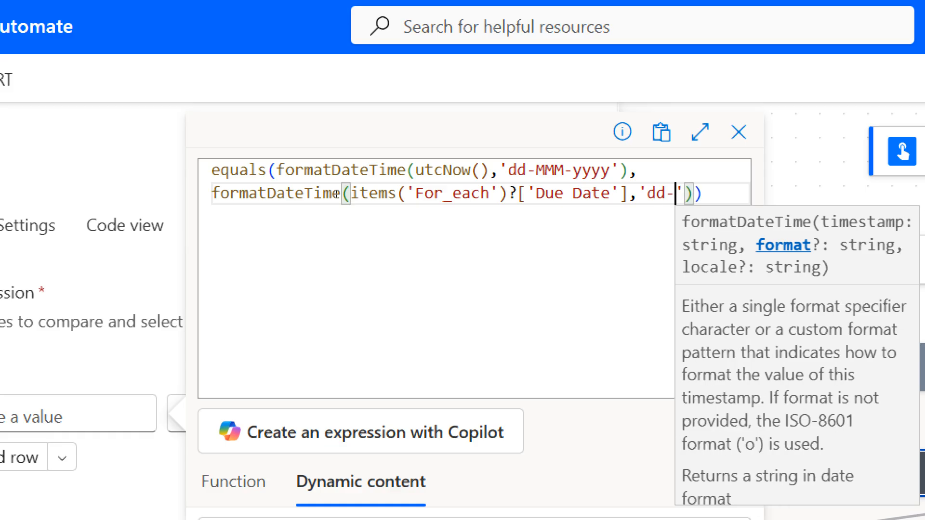
pyautogui.write('MMM-')
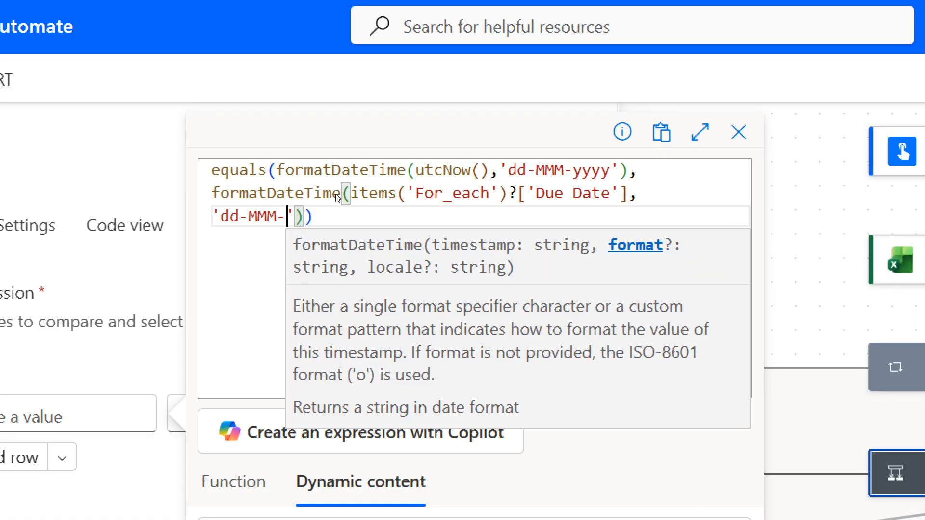
pyautogui.write('yyy')
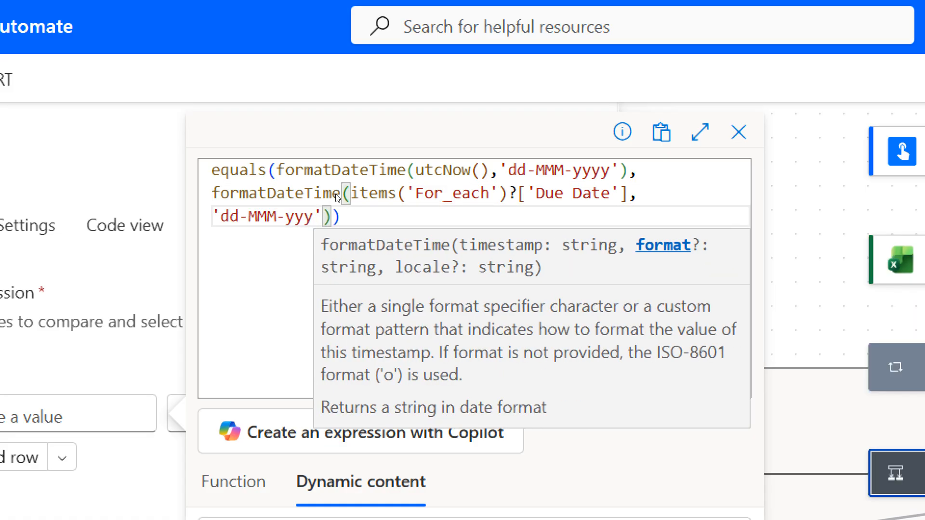
pyautogui.write('y')
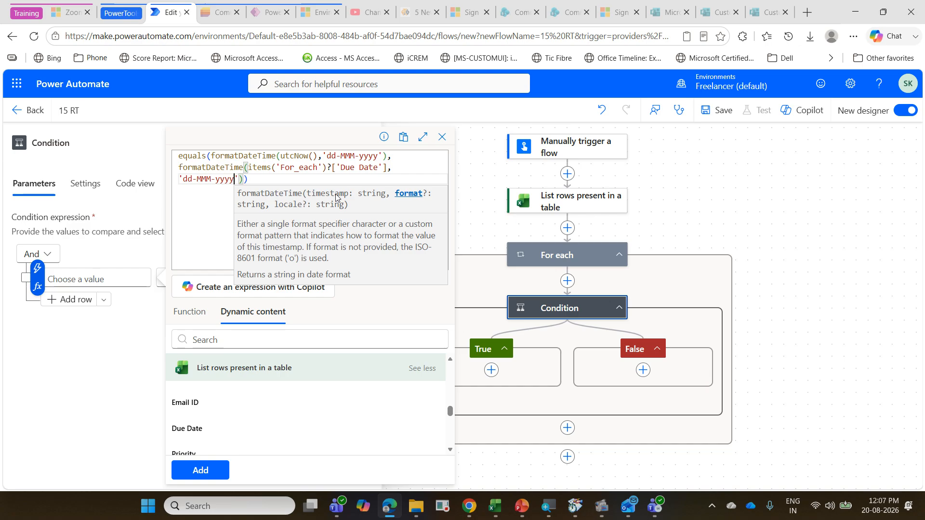
pyautogui.click(221, 475)
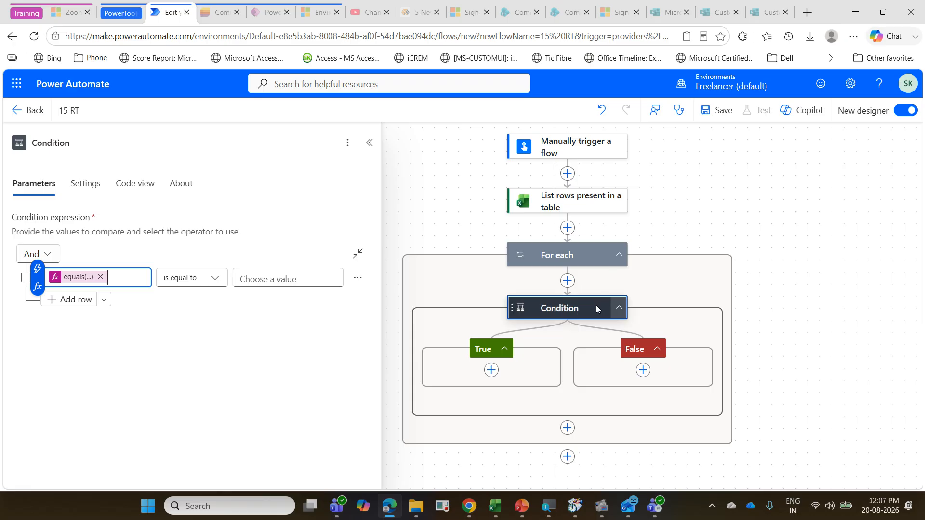
# Step: Add a Post message in a chat or channel action to the Condition's True branch and switch it to the second existing connection
pyautogui.click(490, 370)
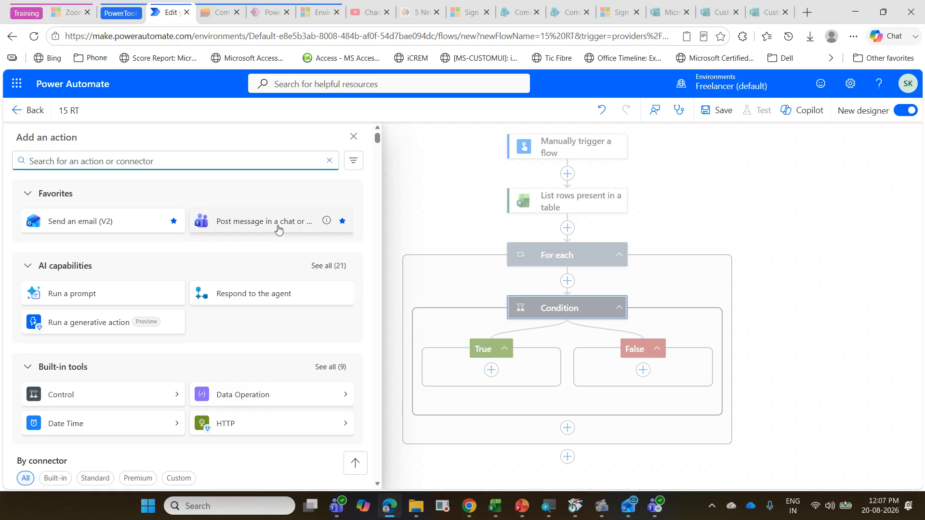
pyautogui.click(279, 228)
pyautogui.click(279, 228)
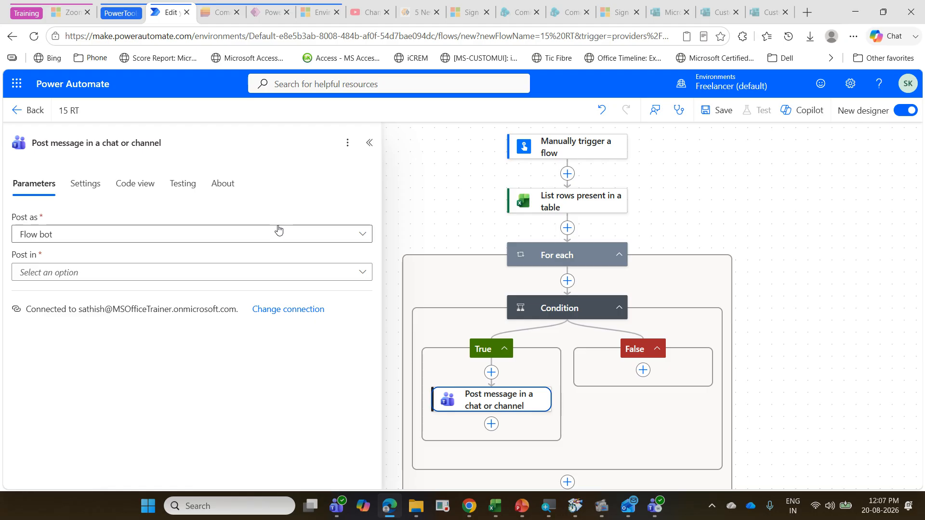
pyautogui.click(291, 310)
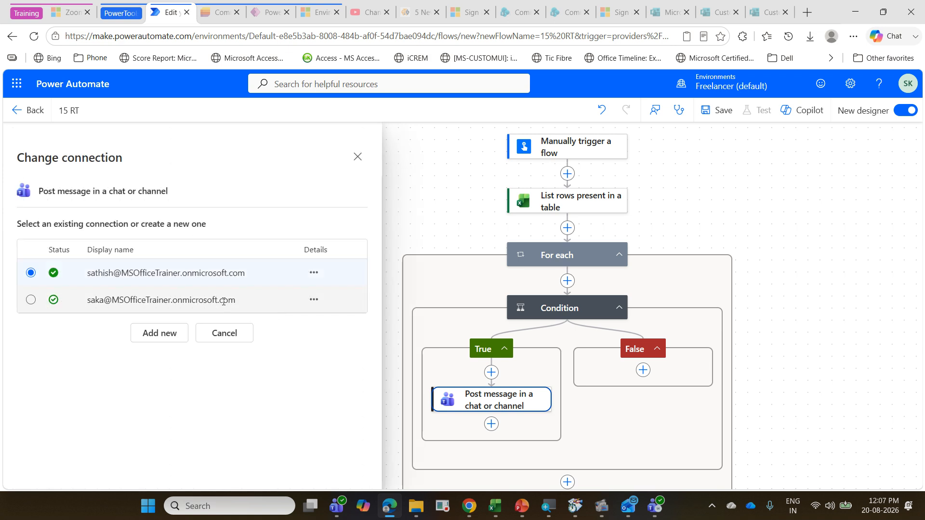
pyautogui.click(226, 307)
# Step: Set the Teams message action to post as User and post in Channel
pyautogui.click(358, 239)
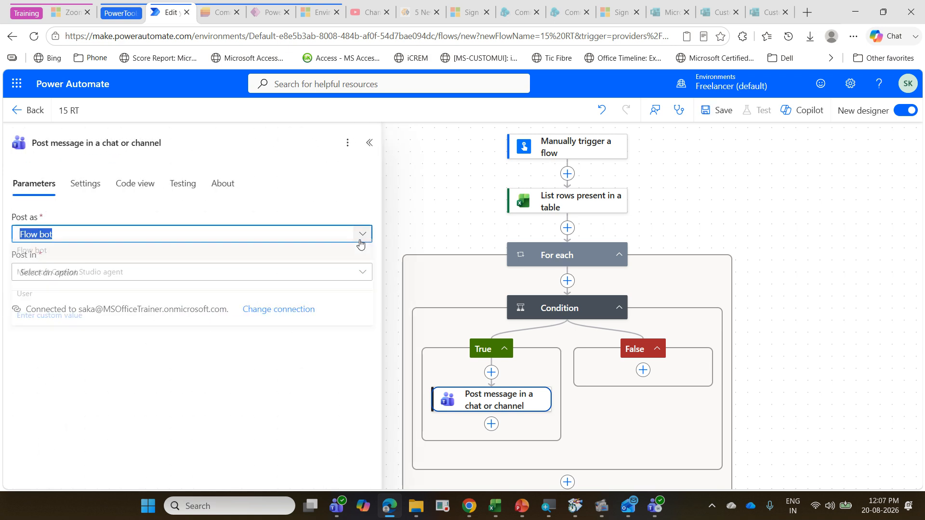
pyautogui.click(187, 297)
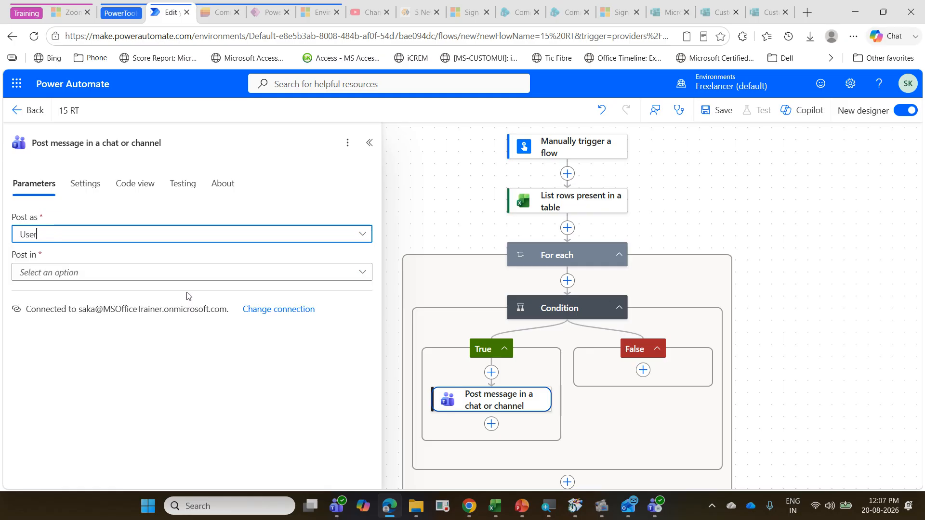
pyautogui.click(342, 277)
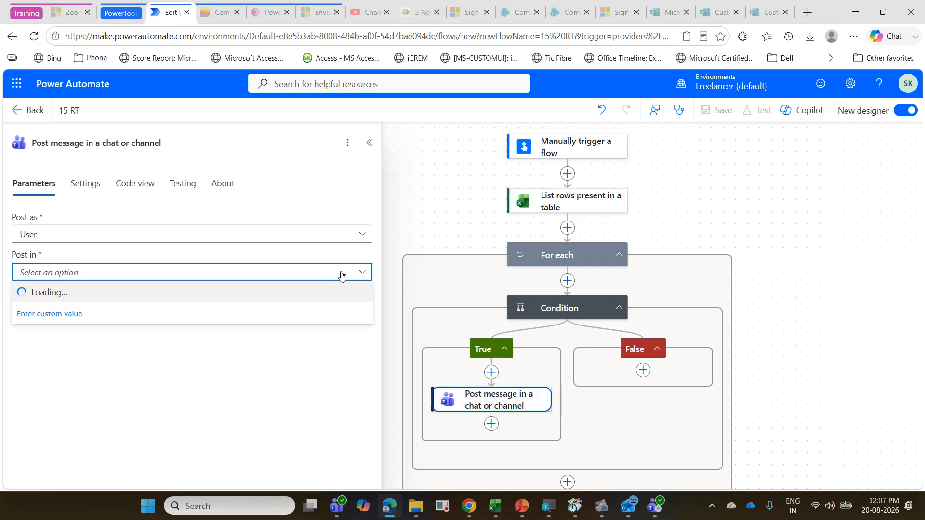
pyautogui.click(182, 302)
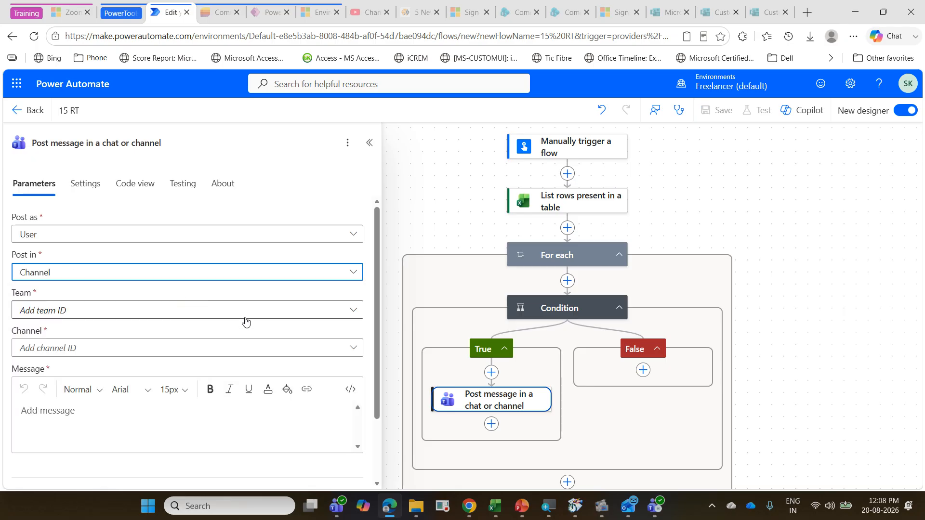
# Step: Set the Teams message action's team to Microsoft Office Trainer and its channel to PowerAutomateTraining
pyautogui.click(342, 311)
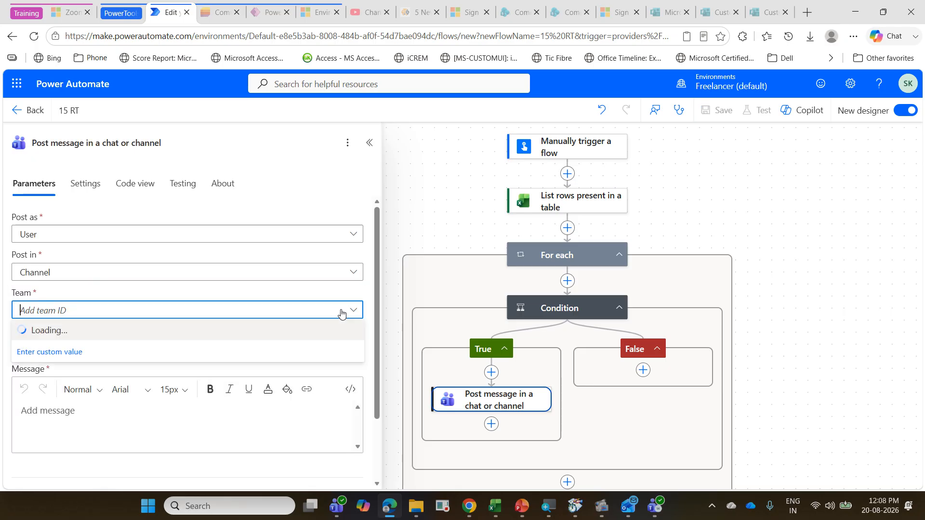
pyautogui.click(287, 331)
pyautogui.click(351, 348)
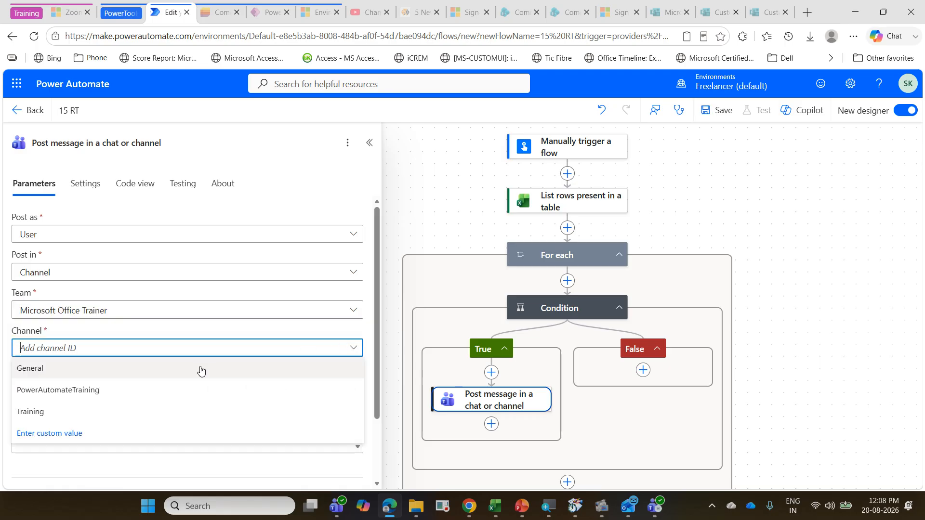
pyautogui.click(189, 396)
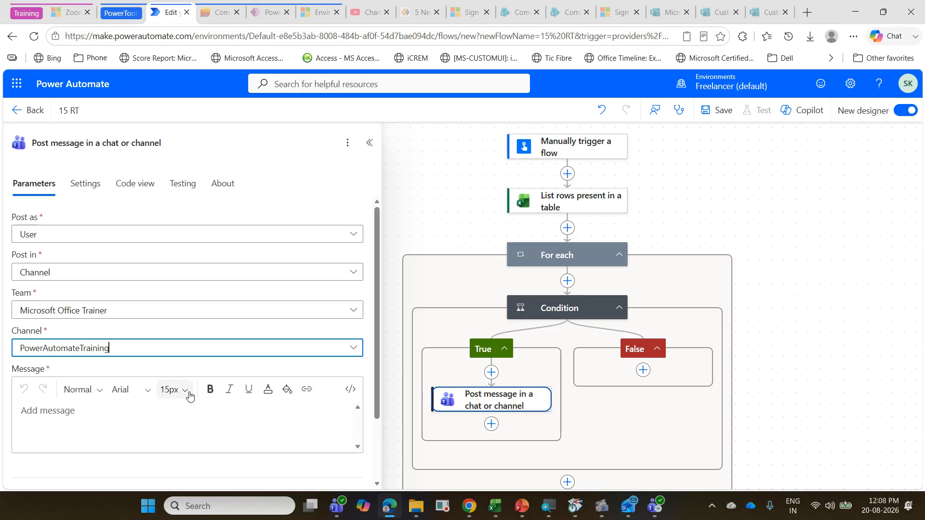
# Step: Copy the Due Date Reminder Alert slide's text from "Dear [Responsible Person]," to "Please take the necessary action." in PowerPoint into the Power Automate Teams message
pyautogui.click(163, 409)
pyautogui.click(521, 506)
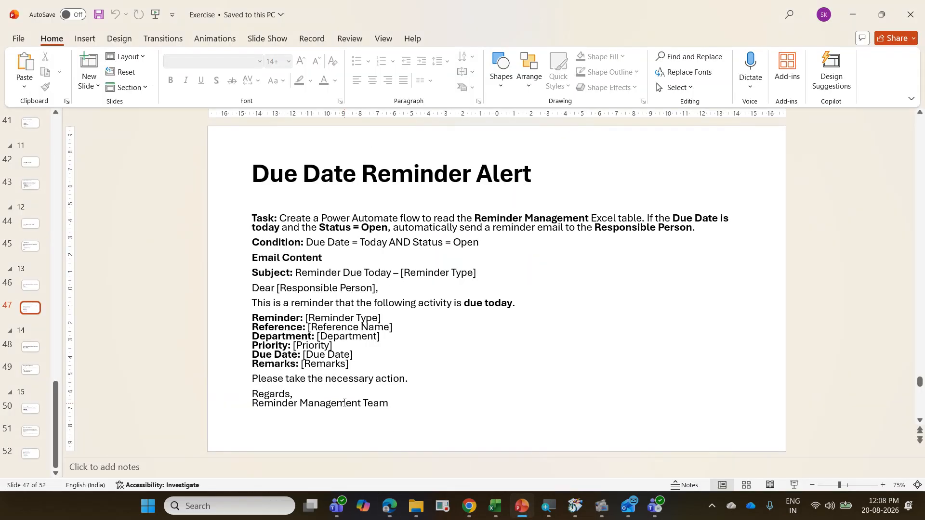
pyautogui.click(408, 379)
pyautogui.scroll(-1, 426, 377)
pyautogui.scroll(1, 425, 378)
pyautogui.click(413, 369)
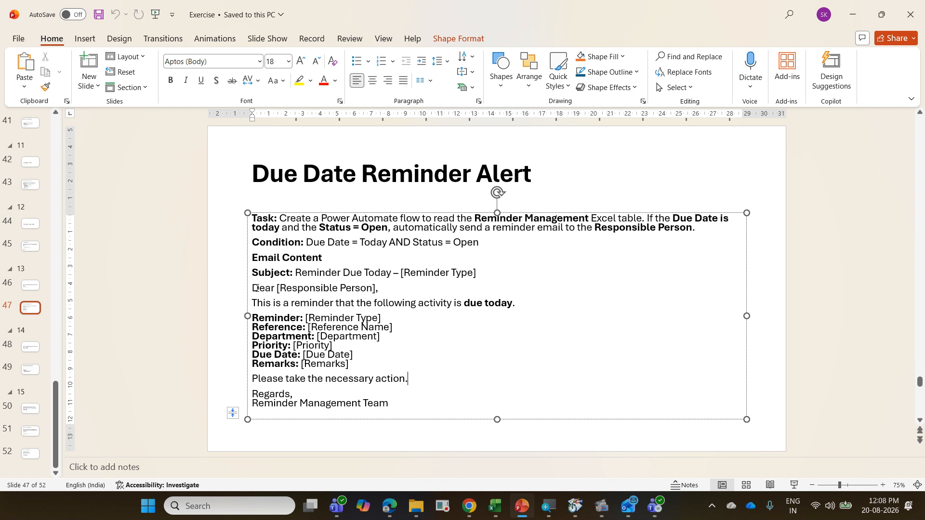
pyautogui.moveTo(253, 286); pyautogui.dragTo(419, 374)
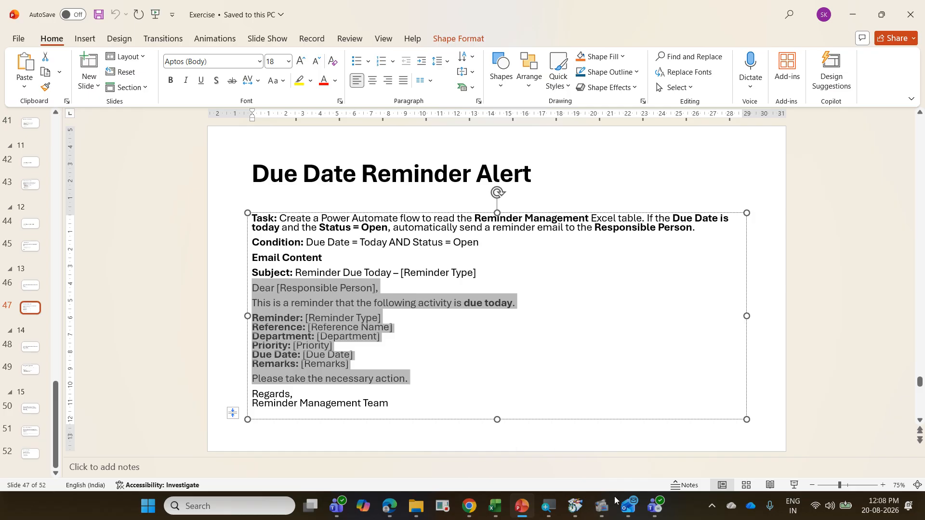
pyautogui.click(385, 507)
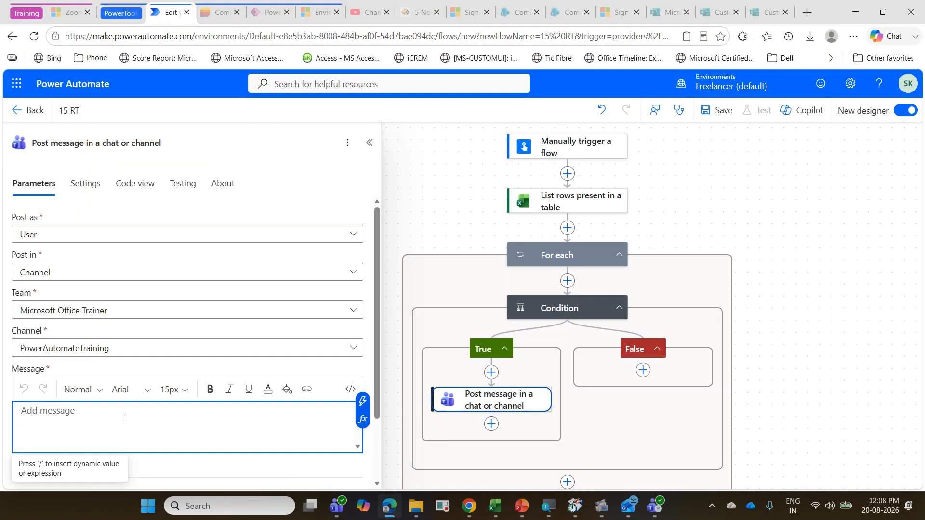
pyautogui.write('Dear [Responsible Person], This is a reminder that the following activity is due today. Reminder: [Reminder Type]□Reference: [Reference Name]□Department: [Department]□Priority: [Priority]□Due Date: [Due Date]□Remarks: [Remarks] Please take the necessary action.')
# Step: Replace the [Responsible Person] placeholder in the message greeting with the Responsible Person dynamic content from List rows present in a table
pyautogui.scroll(-2, 122, 426)
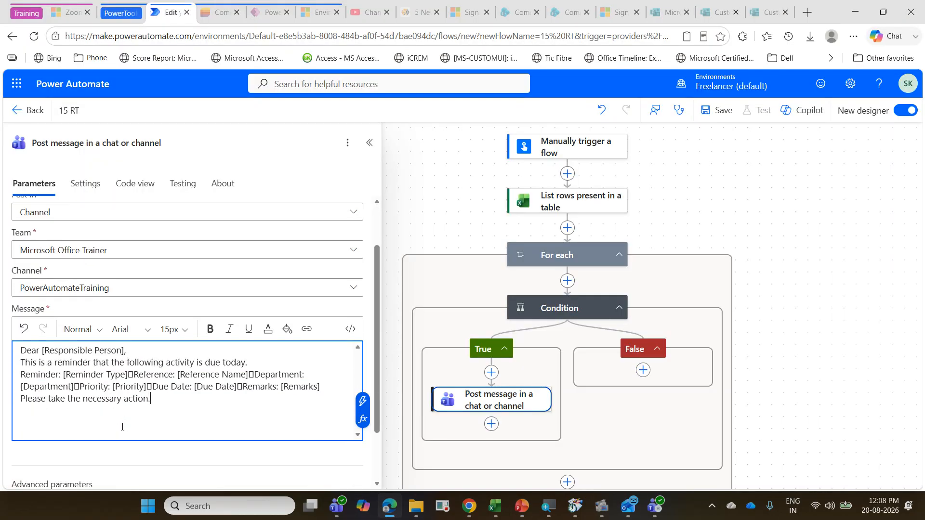
pyautogui.click(39, 350)
pyautogui.hotkey('shift', 'Right')
pyautogui.hotkey('shift', 'Right')
pyautogui.hotkey('shift', 'Right')
pyautogui.hotkey('shift', 'Right')
pyautogui.hotkey('shift', 'Right')
pyautogui.hotkey('shift', 'Right')
pyautogui.hotkey('shift', 'Right')
pyautogui.hotkey('shift', 'Right')
pyautogui.hotkey('shift', 'Right')
pyautogui.hotkey('shift', 'Right')
pyautogui.hotkey('shift', 'Right')
pyautogui.hotkey('shift', 'Right')
pyautogui.hotkey('shift', 'Right')
pyautogui.hotkey('shift', 'Right')
pyautogui.hotkey('shift', 'Right')
pyautogui.hotkey('shift', 'Right')
pyautogui.hotkey('shift', 'Right')
pyautogui.hotkey('shift', 'Right')
pyautogui.hotkey('shift', 'Right')
pyautogui.hotkey('shift', 'Right')
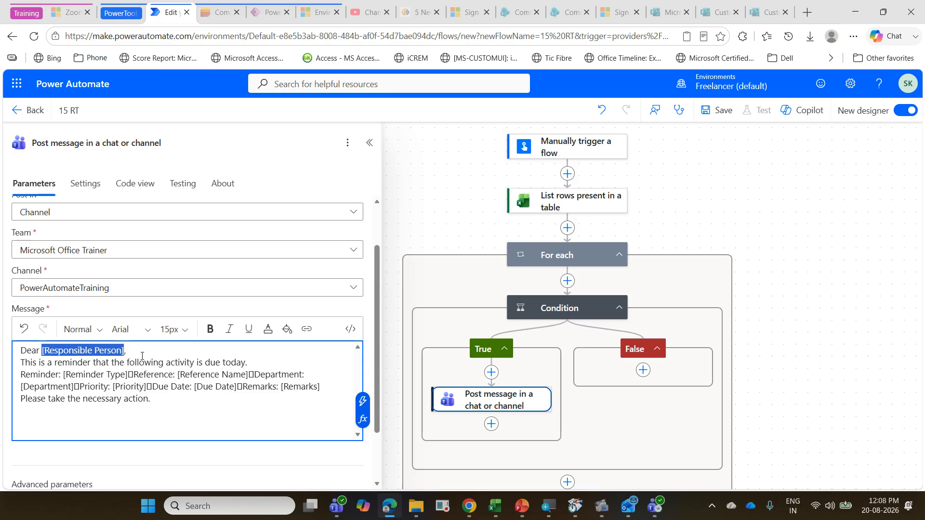
pyautogui.press('BackSpace')
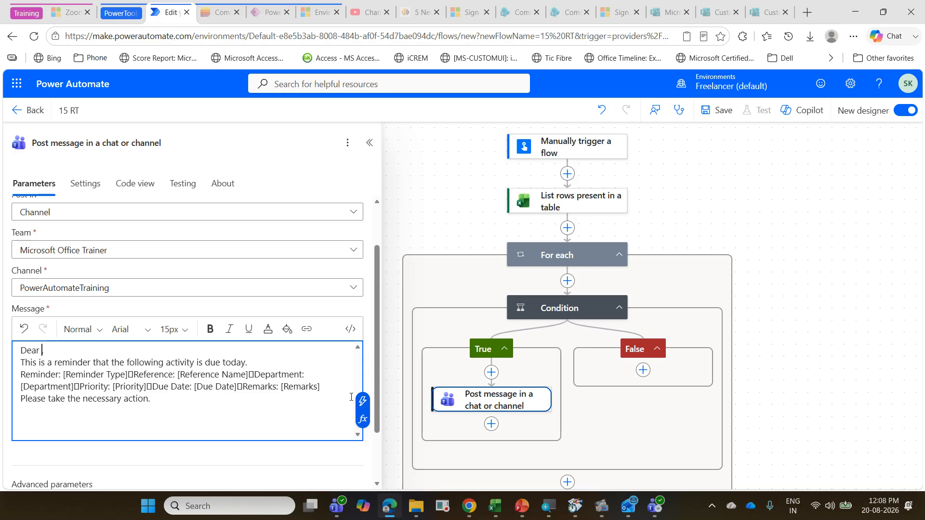
pyautogui.click(363, 405)
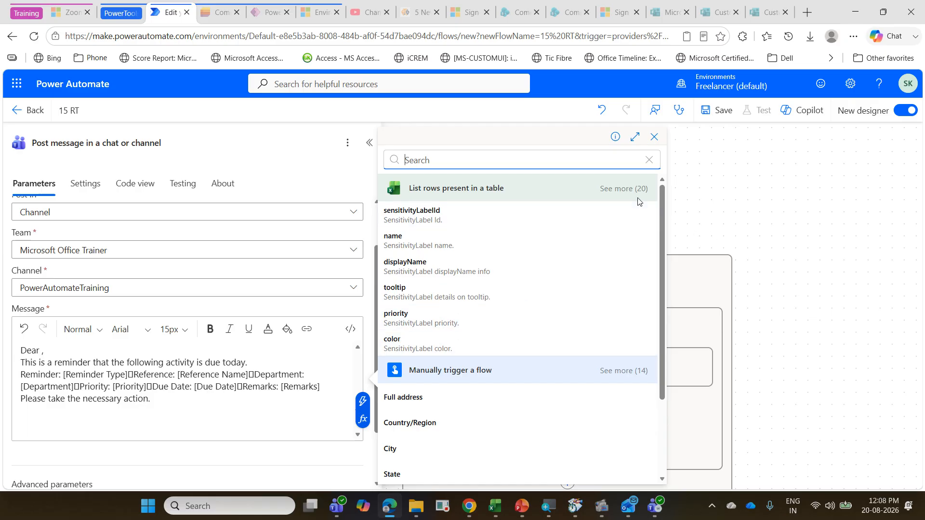
pyautogui.click(625, 188)
pyautogui.scroll(-3, 573, 267)
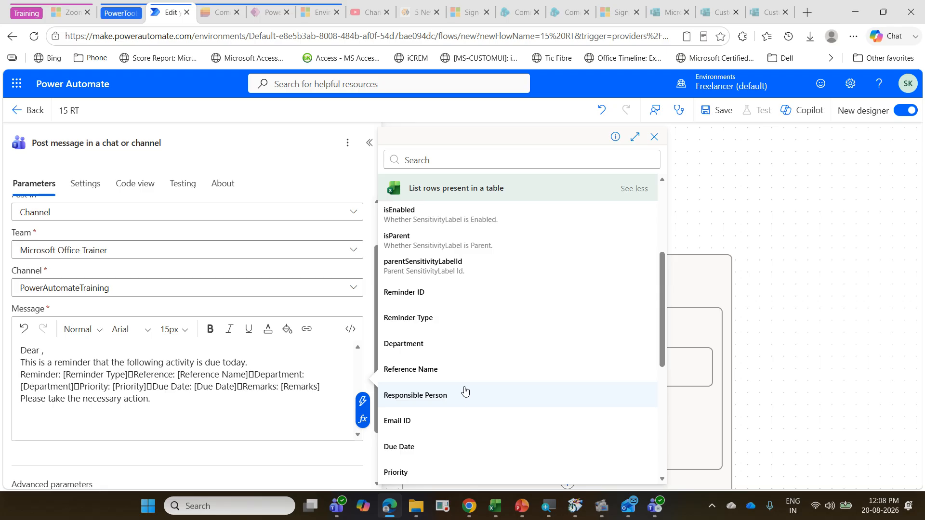
pyautogui.click(464, 394)
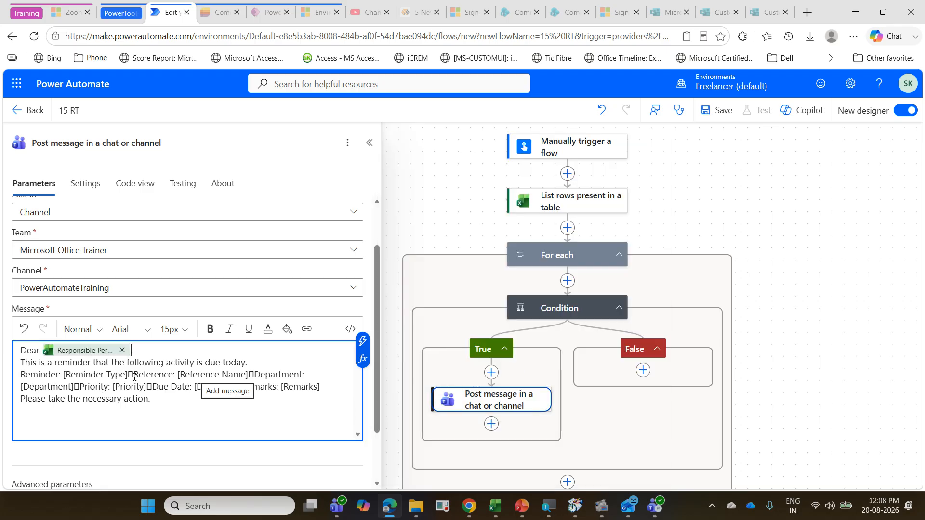
# Step: Make the words "due today" bold in the message's reminder sentence
pyautogui.moveTo(206, 365); pyautogui.dragTo(246, 366)
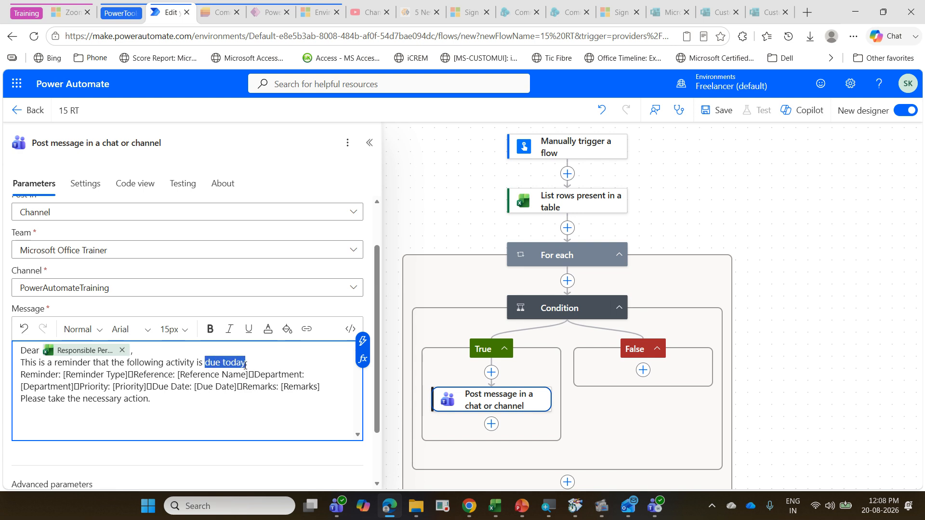
pyautogui.click(210, 329)
pyautogui.click(184, 401)
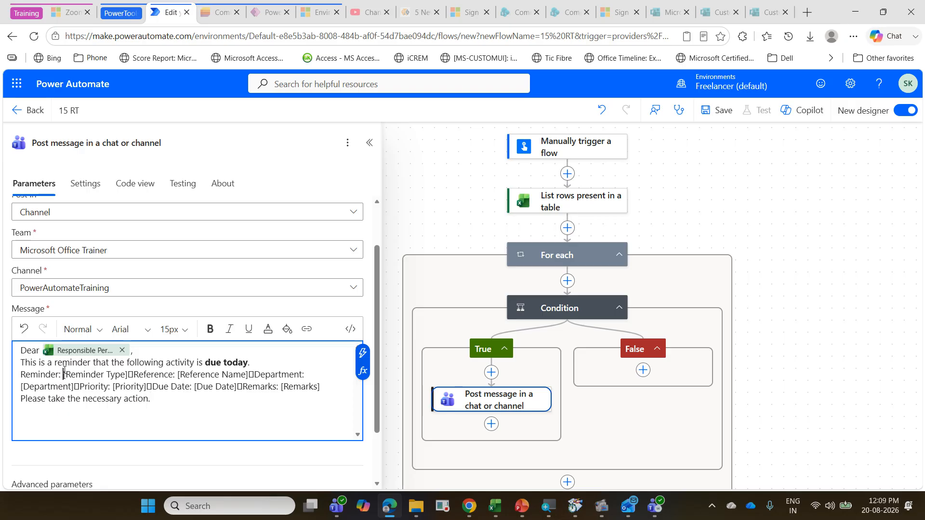
# Step: Replace the [Reminder Type] placeholder and its stray character with the Reminder Type dynamic content, and start Reference on a new line
pyautogui.moveTo(64, 374); pyautogui.dragTo(133, 375)
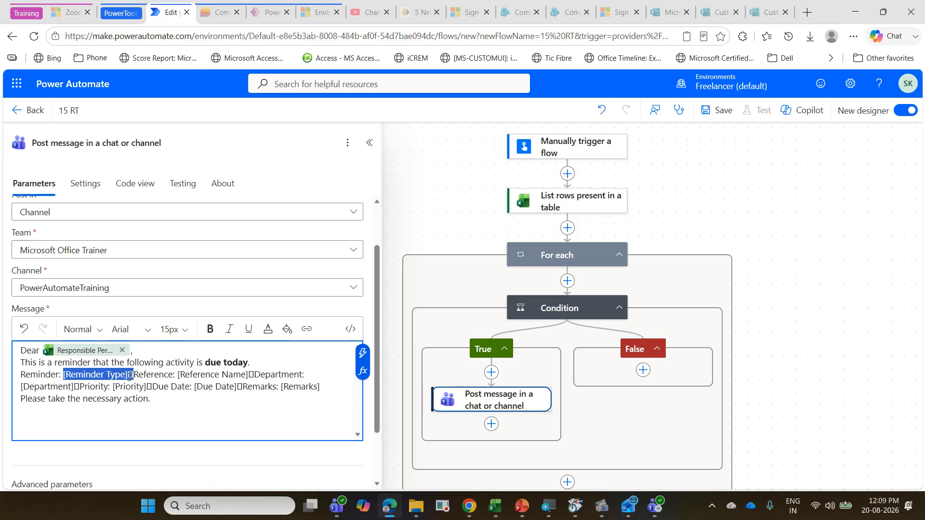
pyautogui.press('BackSpace')
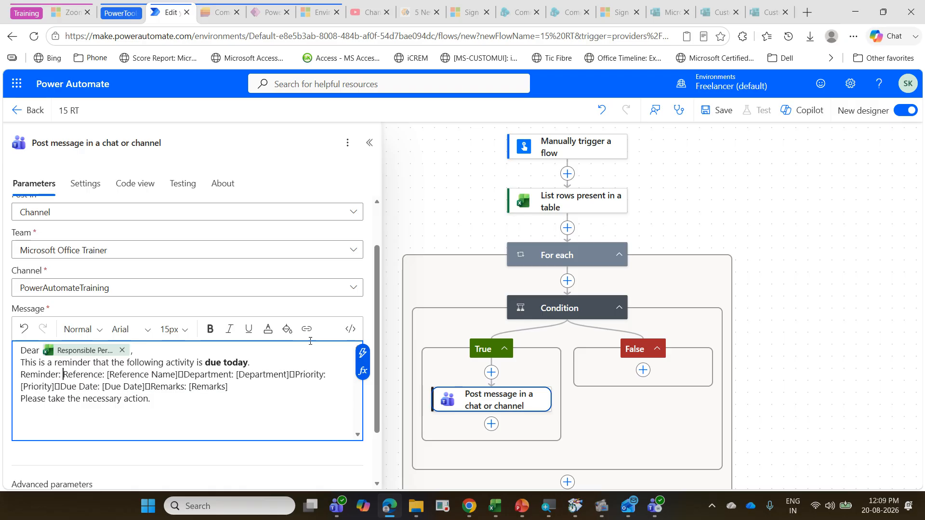
pyautogui.click(362, 352)
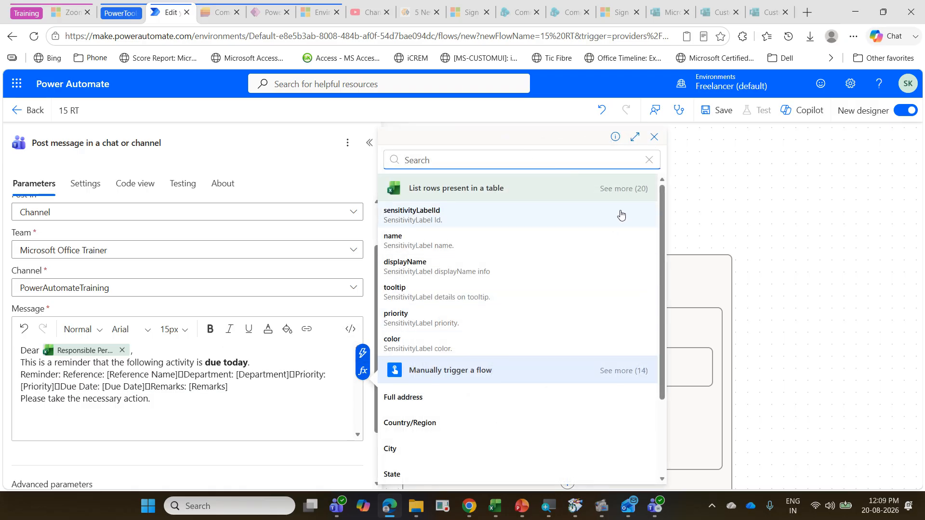
pyautogui.click(622, 189)
pyautogui.scroll(-5, 520, 310)
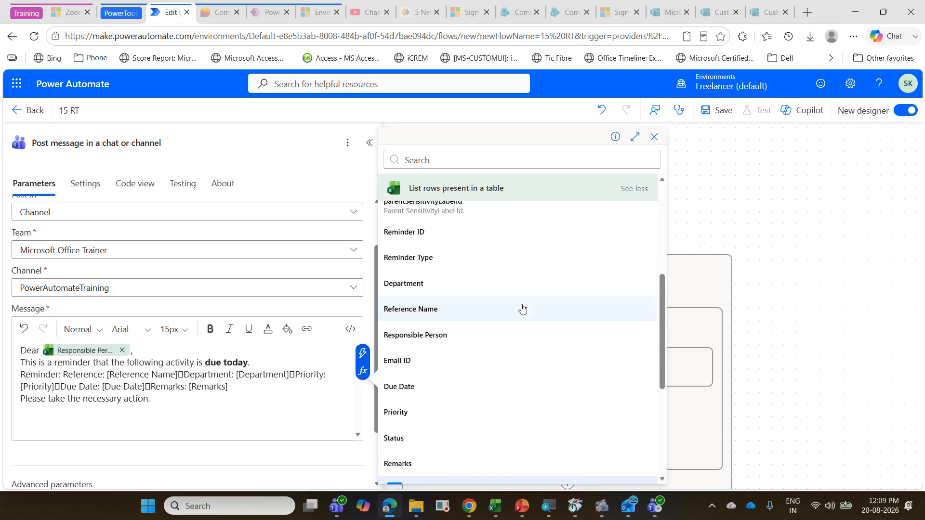
pyautogui.scroll(-3, 522, 308)
pyautogui.scroll(3, 510, 320)
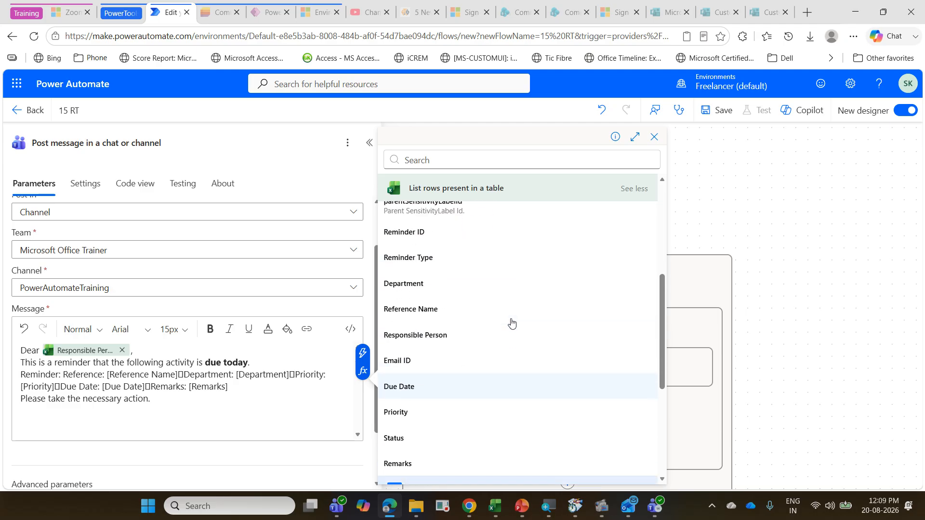
pyautogui.click(480, 263)
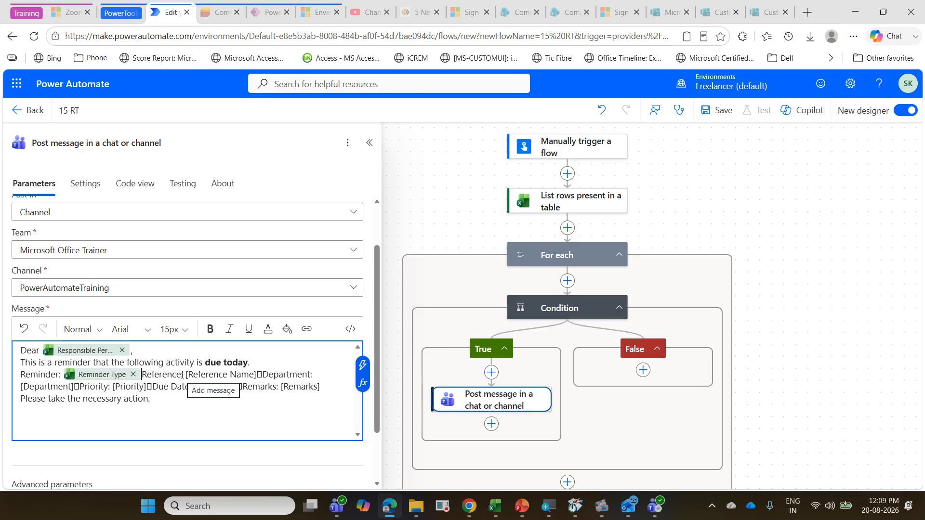
pyautogui.press('Return')
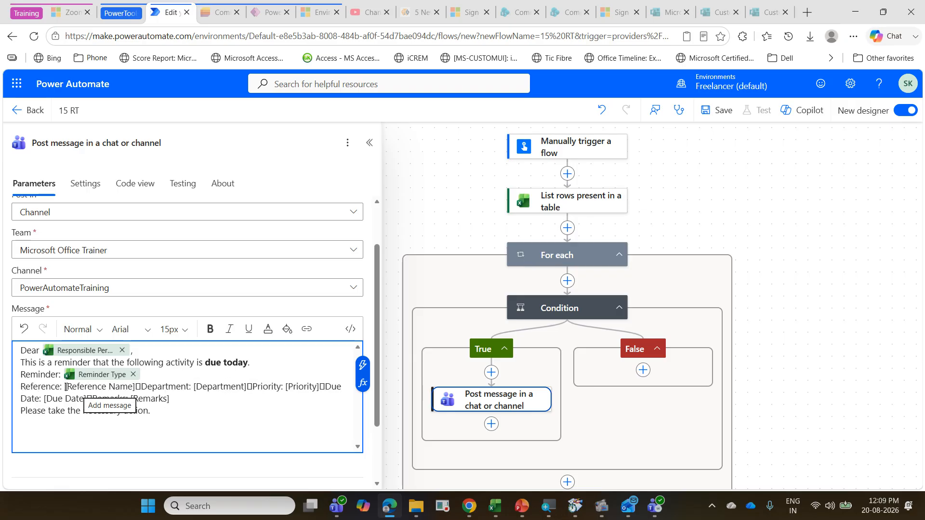
# Step: Replace the [Reference Name] placeholder with the Reference Name dynamic content, and start Department on a new line without the stray character
pyautogui.moveTo(66, 387); pyautogui.dragTo(134, 388)
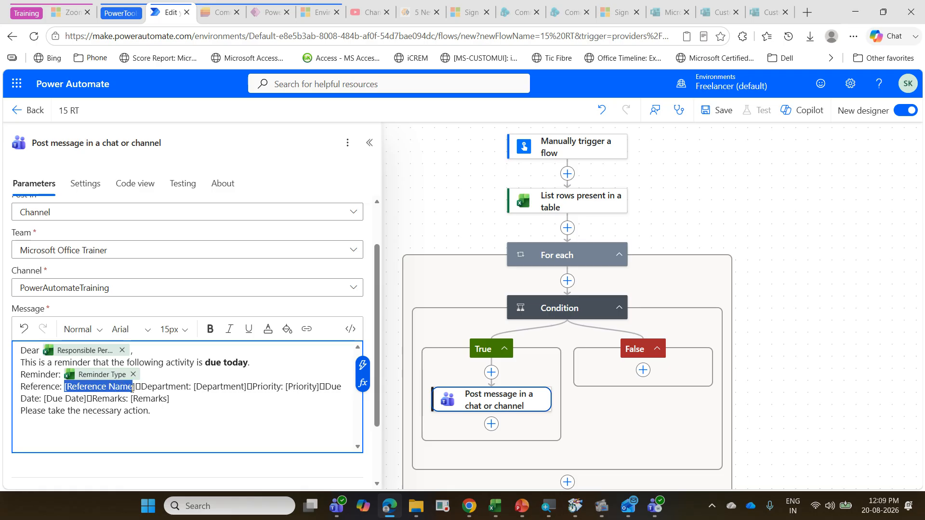
pyautogui.press('Delete')
pyautogui.press('Delete')
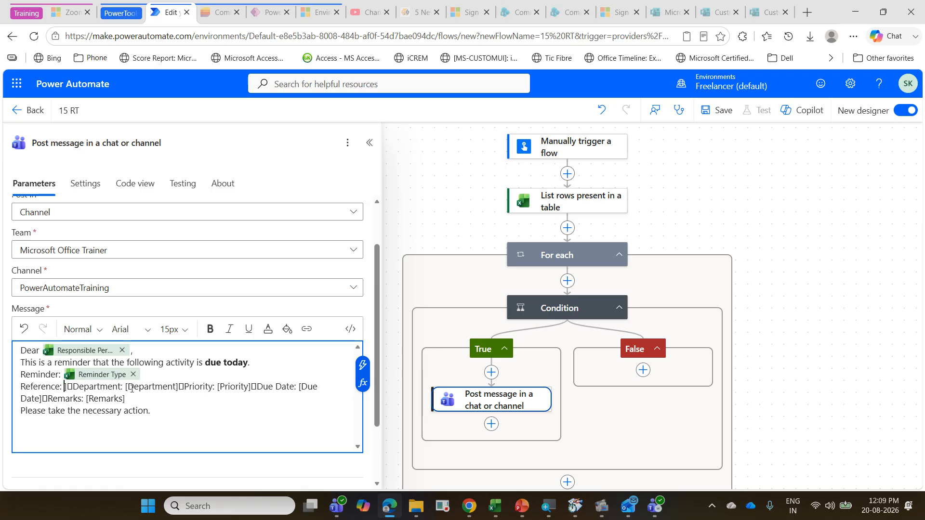
pyautogui.click(363, 365)
pyautogui.scroll(-1, 444, 315)
pyautogui.scroll(1, 444, 315)
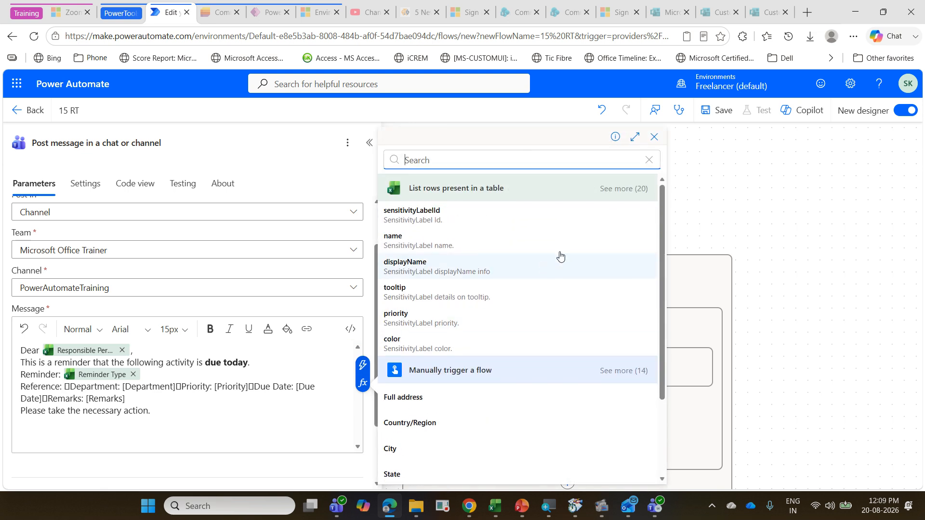
pyautogui.click(632, 188)
pyautogui.scroll(-3, 534, 301)
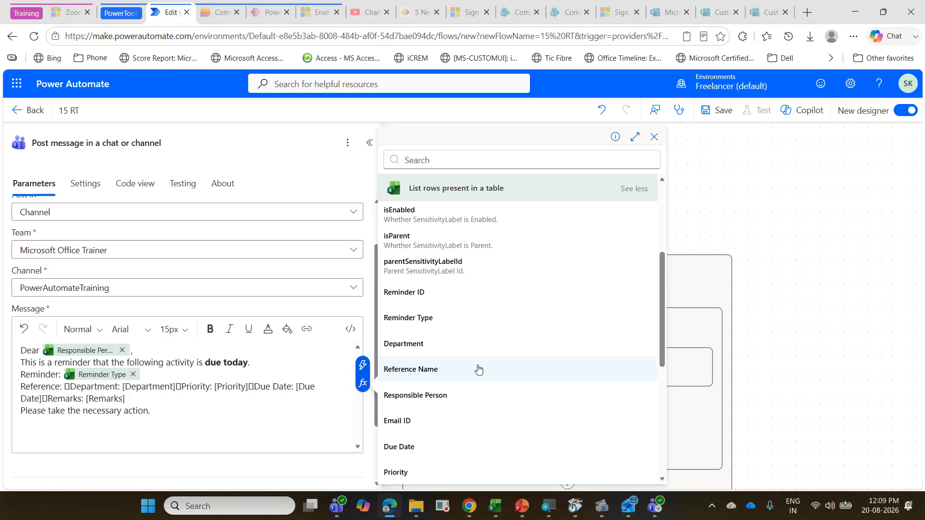
pyautogui.click(479, 369)
pyautogui.press('Return')
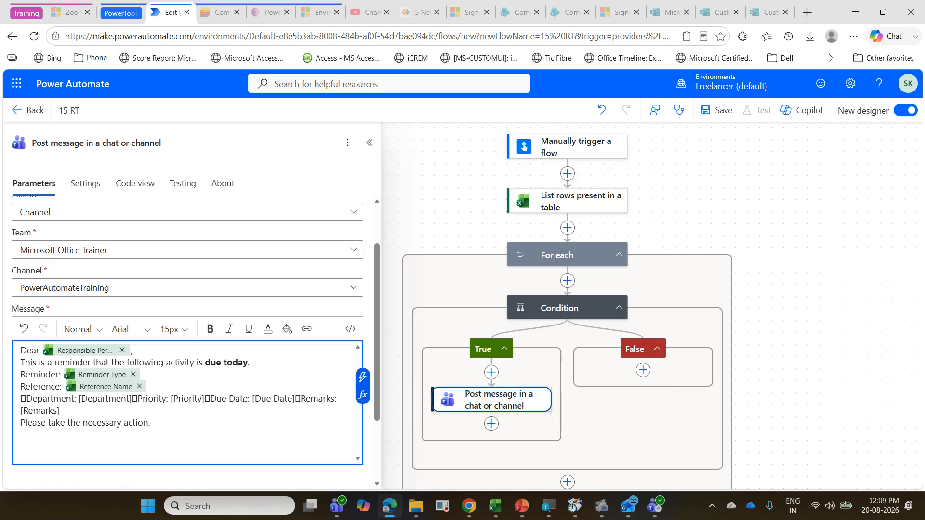
pyautogui.press('Delete')
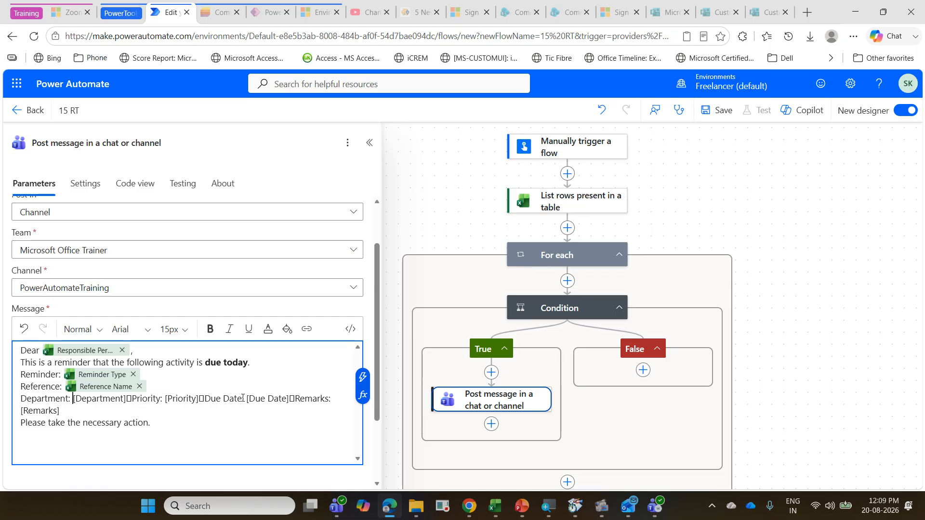
# Step: Replace the [Department] placeholder with the Department dynamic content, and start Priority on a new line without the stray character
pyautogui.hotkey('shift', 'Right')
pyautogui.hotkey('shift', 'Right')
pyautogui.hotkey('shift', 'Right')
pyautogui.hotkey('shift', 'Right')
pyautogui.hotkey('shift', 'Right')
pyautogui.hotkey('shift', 'Right')
pyautogui.hotkey('shift', 'Right')
pyautogui.hotkey('shift', 'Right')
pyautogui.hotkey('shift', 'Right')
pyautogui.hotkey('shift', 'Right')
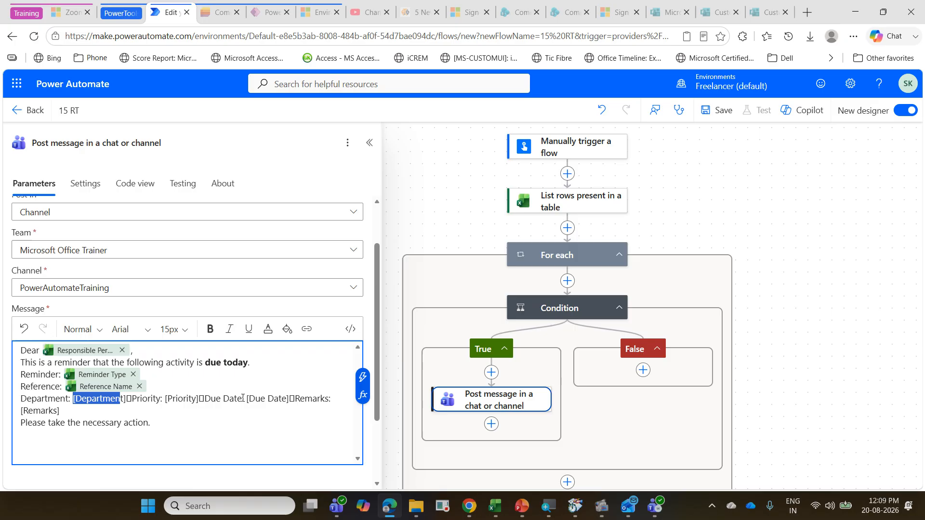
pyautogui.hotkey('shift', 'Right')
pyautogui.hotkey('shift', 'Right')
pyautogui.press('Delete')
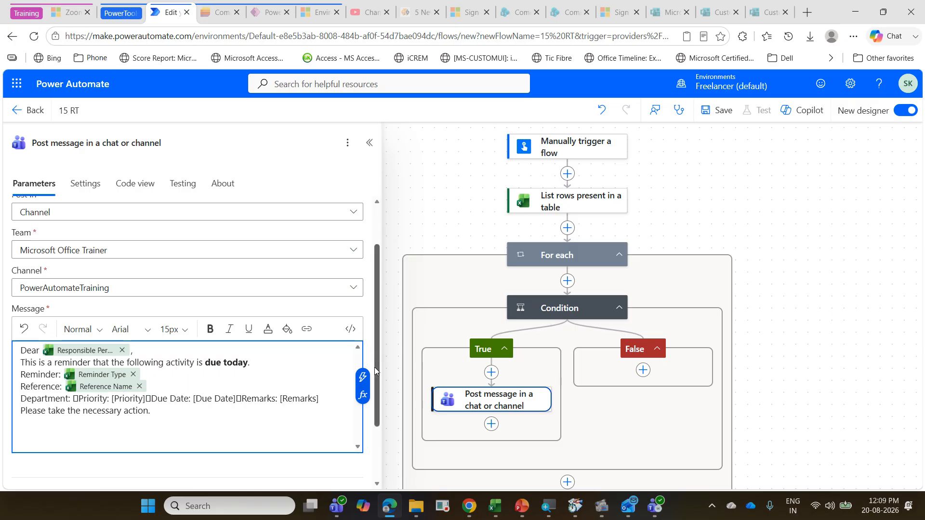
pyautogui.click(362, 376)
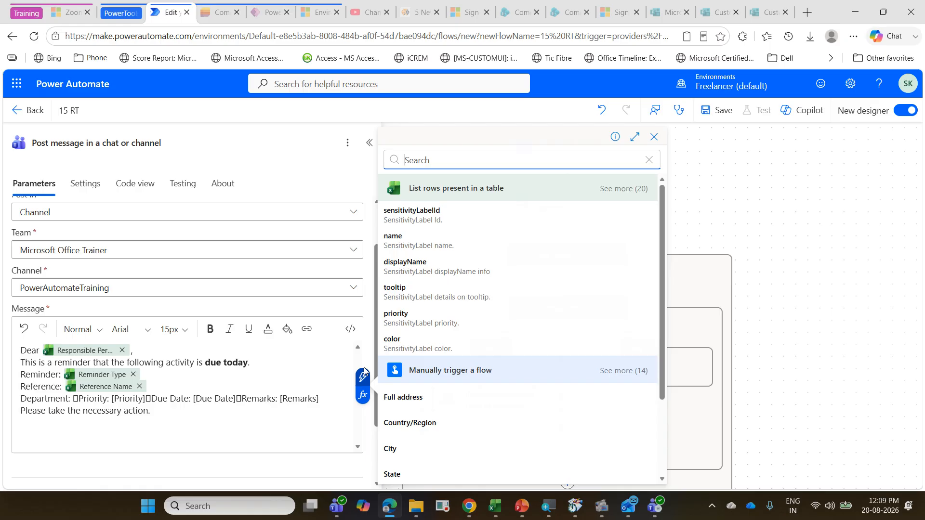
pyautogui.click(641, 188)
pyautogui.scroll(-5, 558, 283)
pyautogui.scroll(-3, 557, 283)
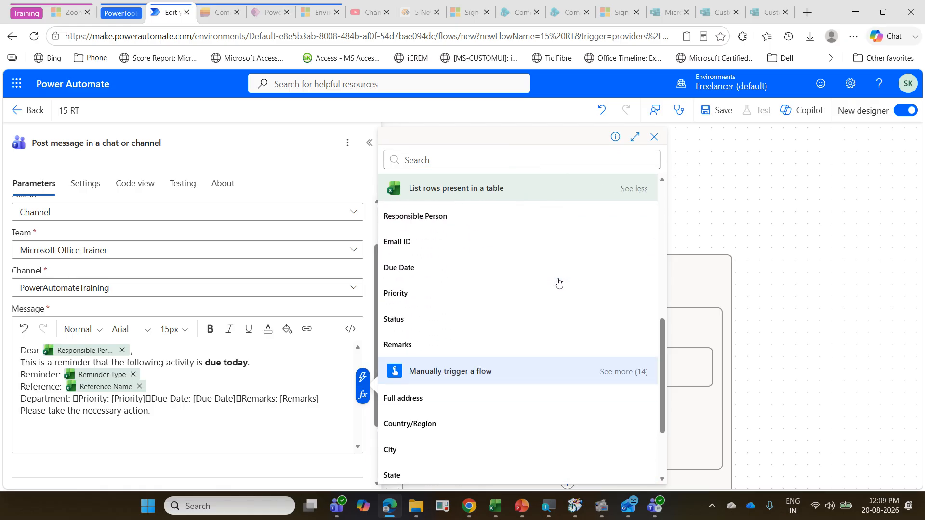
pyautogui.scroll(3, 521, 302)
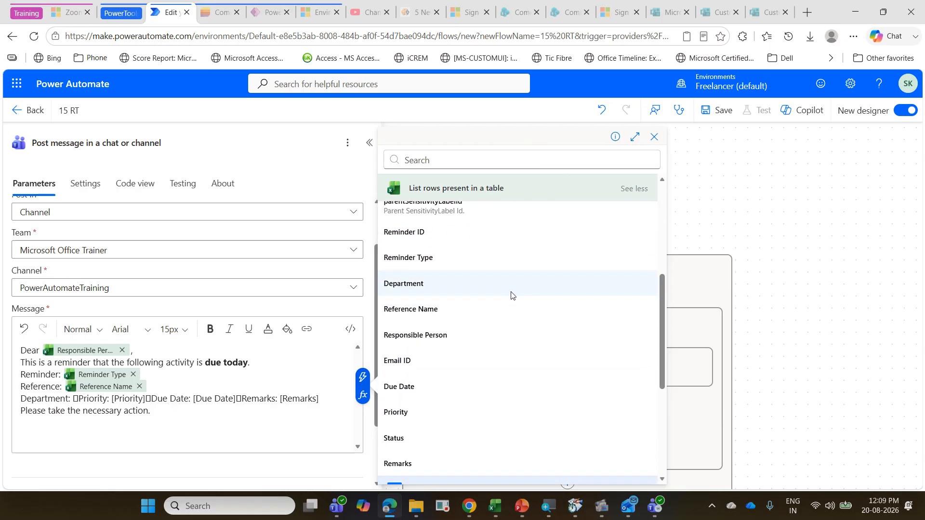
pyautogui.click(511, 295)
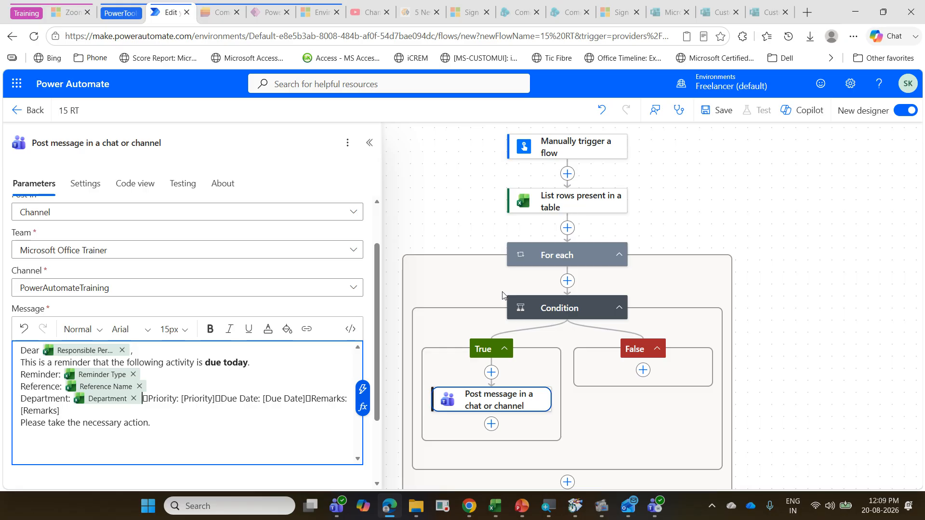
pyautogui.press('Delete')
pyautogui.press('Return')
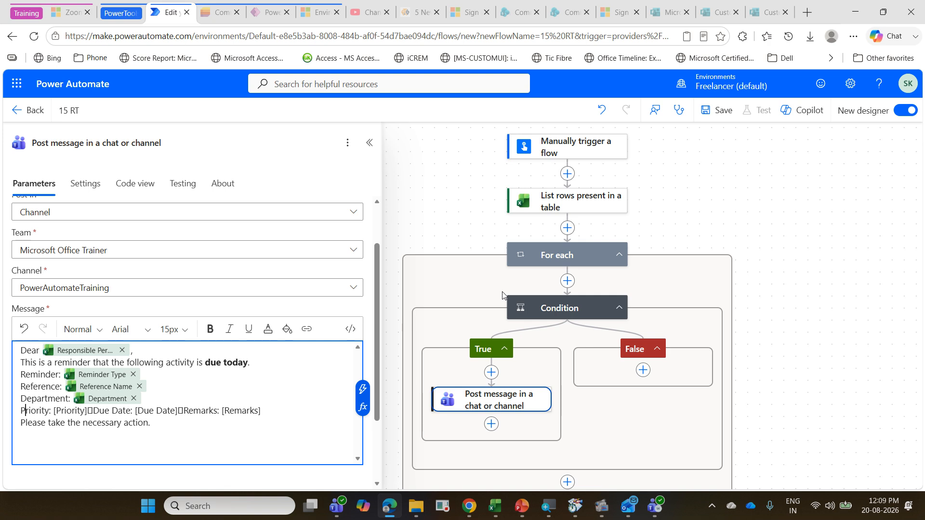
# Step: Replace the [Priority] placeholder and its stray character with the Priority dynamic content, and start Due Date on a new line
pyautogui.press('Right')
pyautogui.press('Right')
pyautogui.press('Right')
pyautogui.press('Right')
pyautogui.press('Right')
pyautogui.hotkey('shift', 'Right')
pyautogui.hotkey('shift', 'Right')
pyautogui.hotkey('shift', 'Right')
pyautogui.hotkey('shift', 'Right')
pyautogui.hotkey('shift', 'Right')
pyautogui.hotkey('shift', 'Right')
pyautogui.hotkey('shift', 'Right')
pyautogui.hotkey('shift', 'Right')
pyautogui.hotkey('shift', 'Right')
pyautogui.hotkey('shift', 'Right')
pyautogui.hotkey('shift', 'Right')
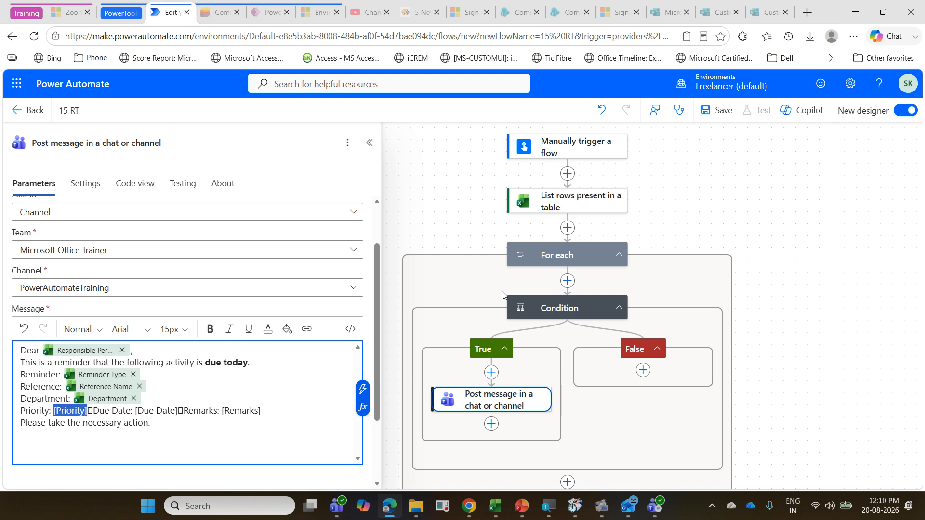
pyautogui.press('BackSpace')
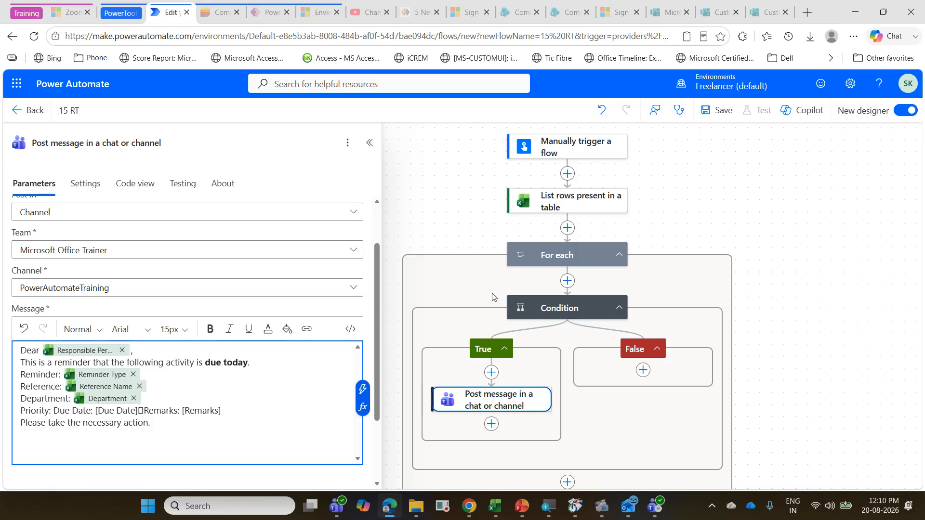
pyautogui.click(366, 389)
pyautogui.scroll(-5, 527, 340)
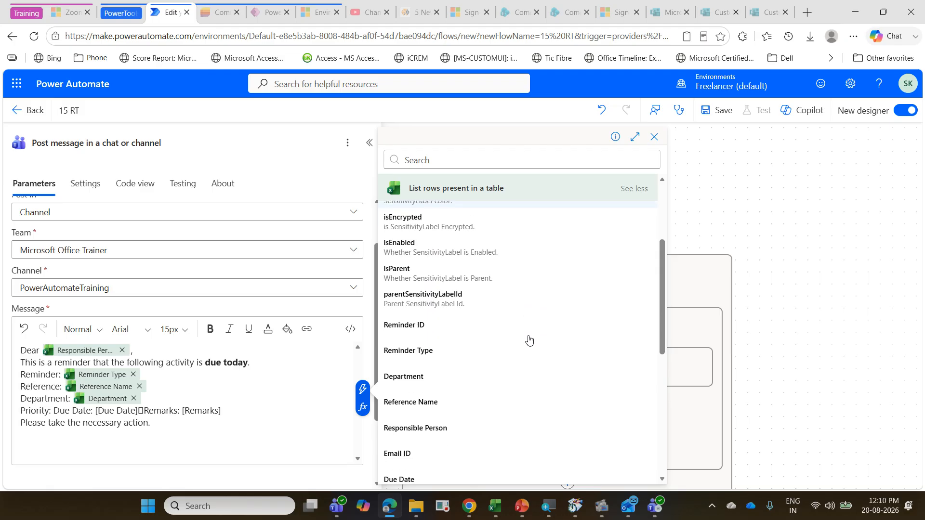
pyautogui.scroll(-3, 528, 340)
pyautogui.click(454, 350)
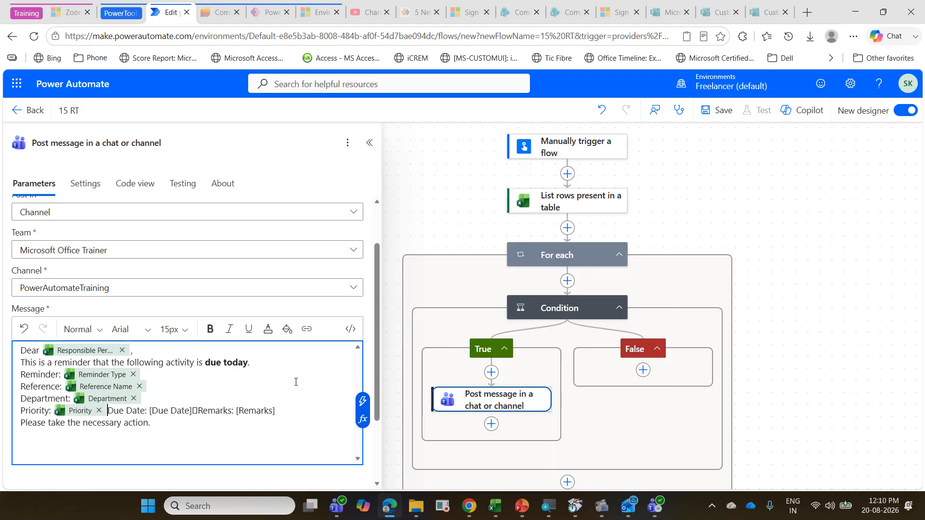
pyautogui.press('Return')
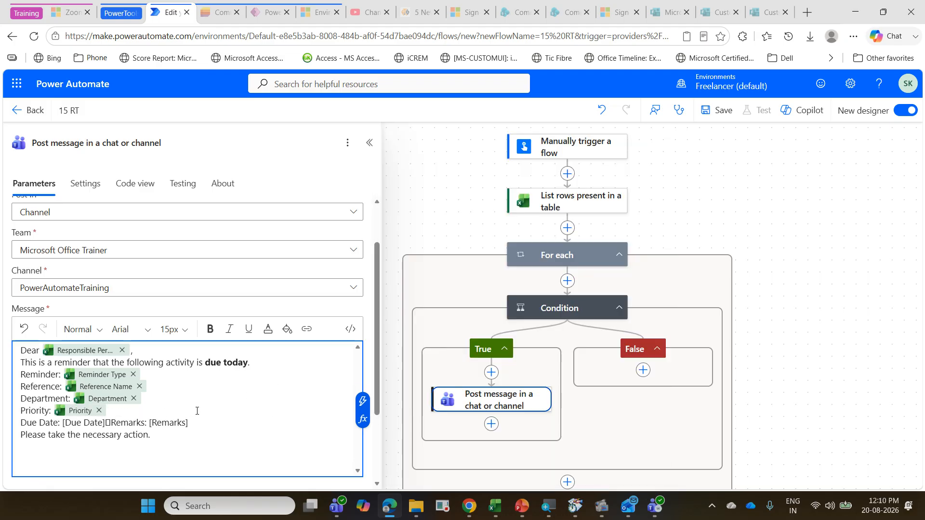
# Step: Delete the Due Date and Remarks text from the line below Priority in the message
pyautogui.scroll(1, 196, 410)
pyautogui.scroll(-2, 186, 407)
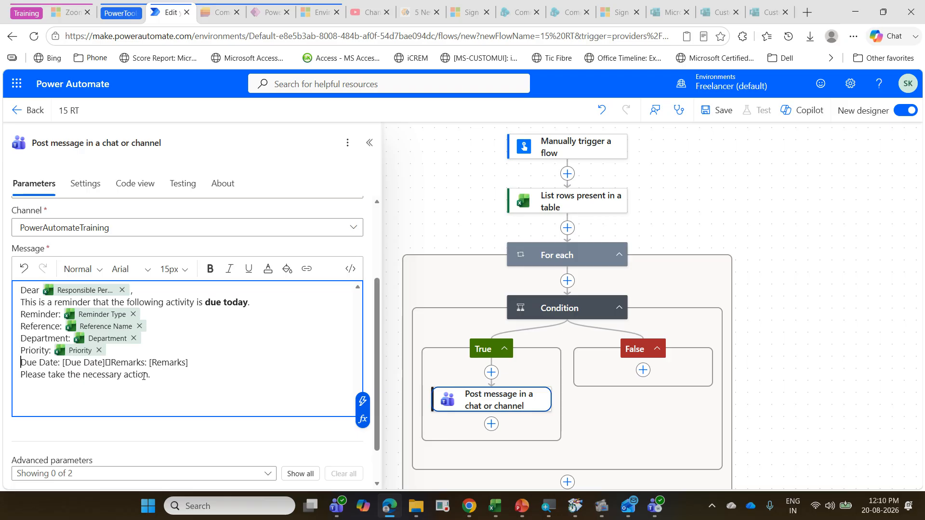
pyautogui.tripleClick(190, 361)
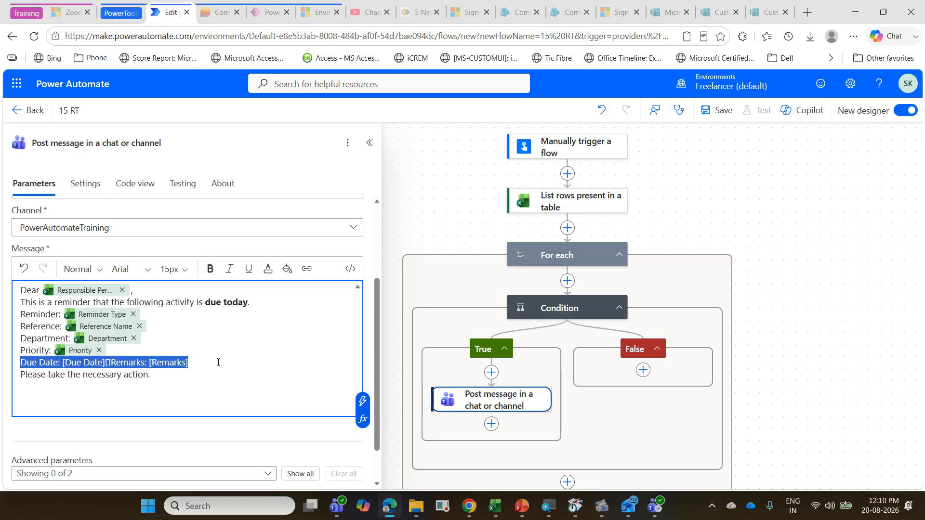
pyautogui.press('BackSpace')
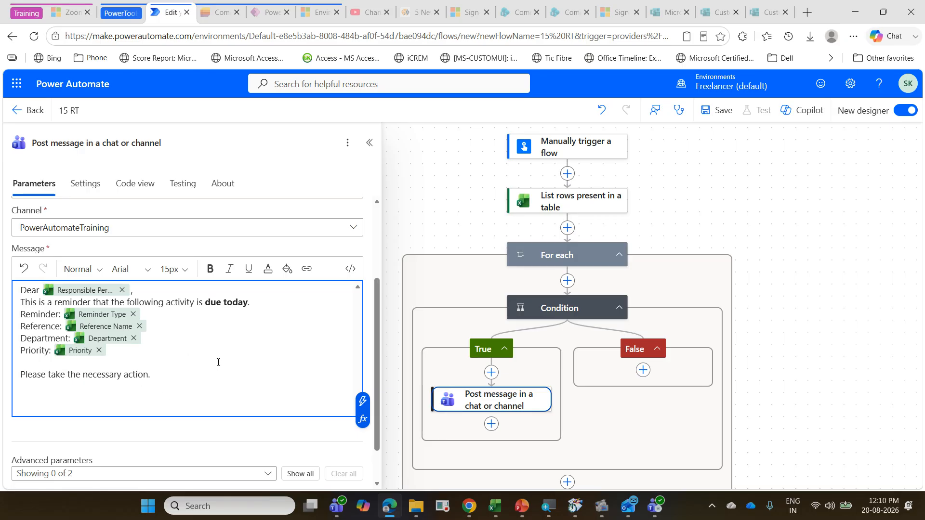
pyautogui.scroll(3, 218, 363)
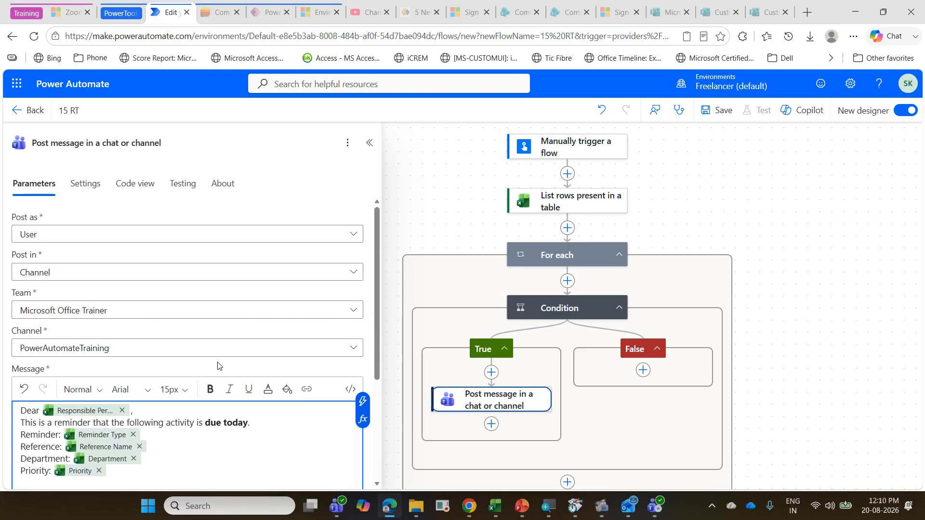
pyautogui.scroll(-4, 218, 365)
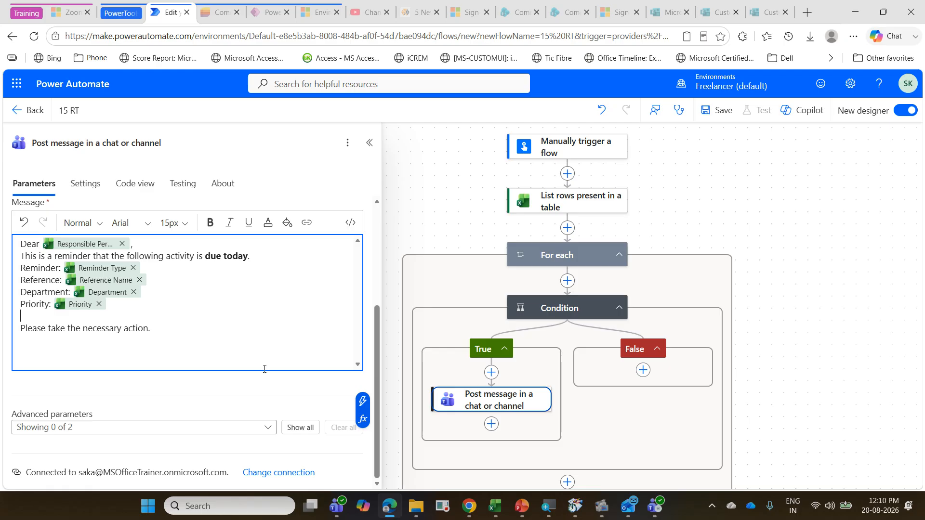
pyautogui.click(299, 427)
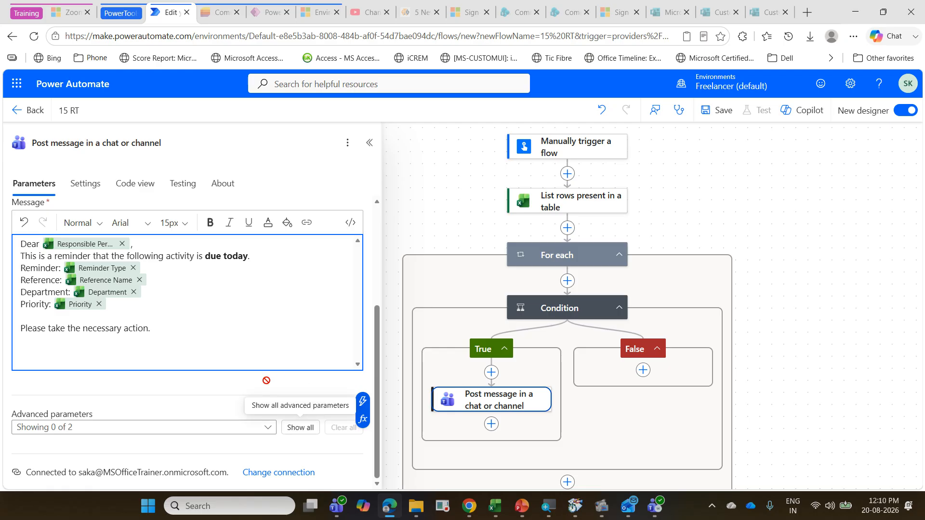
pyautogui.scroll(-1, 262, 380)
pyautogui.scroll(5, 259, 374)
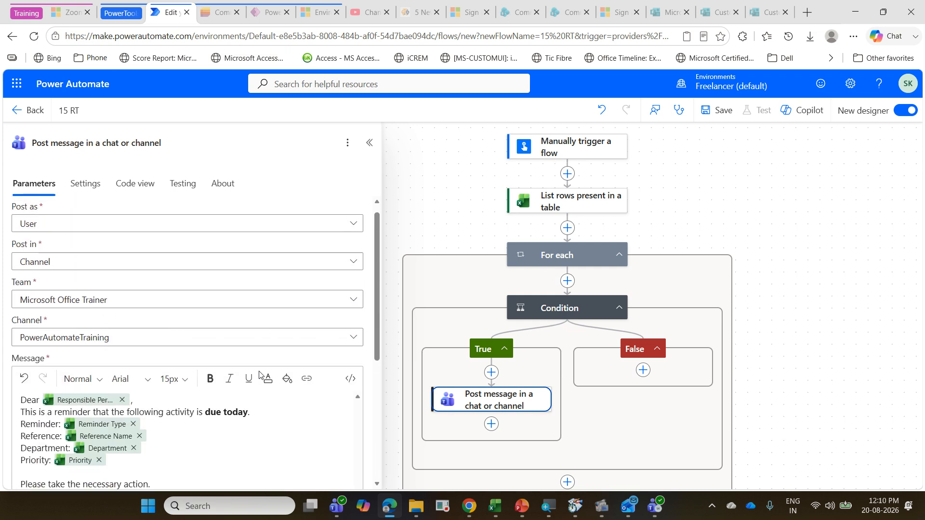
# Step: Close the Post message action's settings and save the 15 RT flow
pyautogui.click(750, 229)
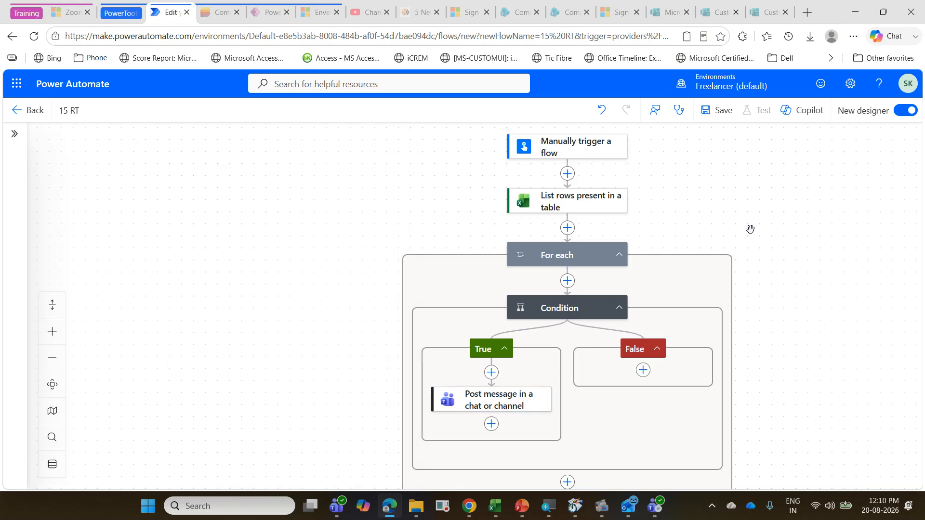
pyautogui.click(722, 111)
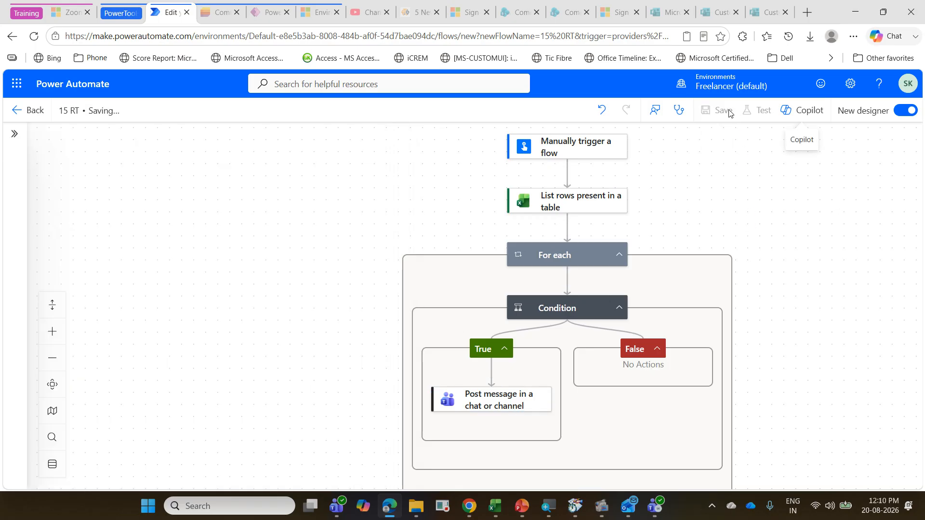
pyautogui.click(497, 507)
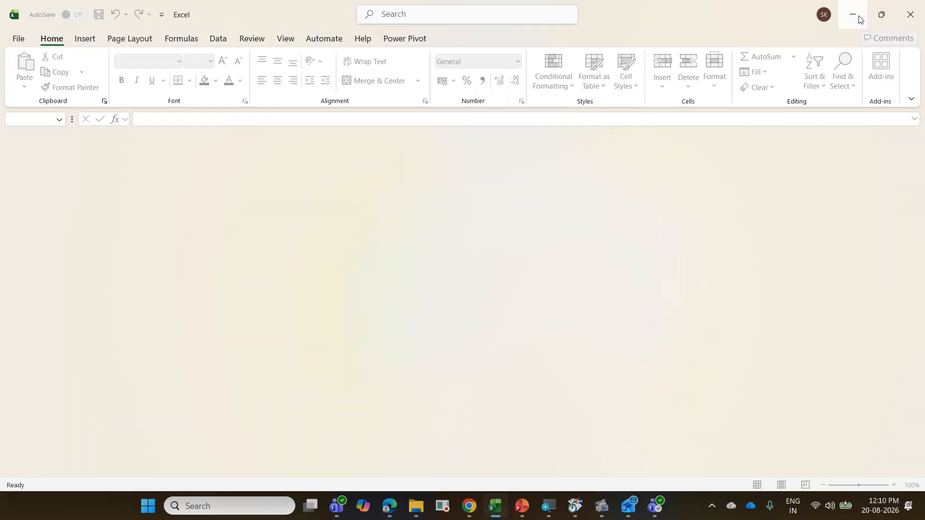
pyautogui.click(858, 18)
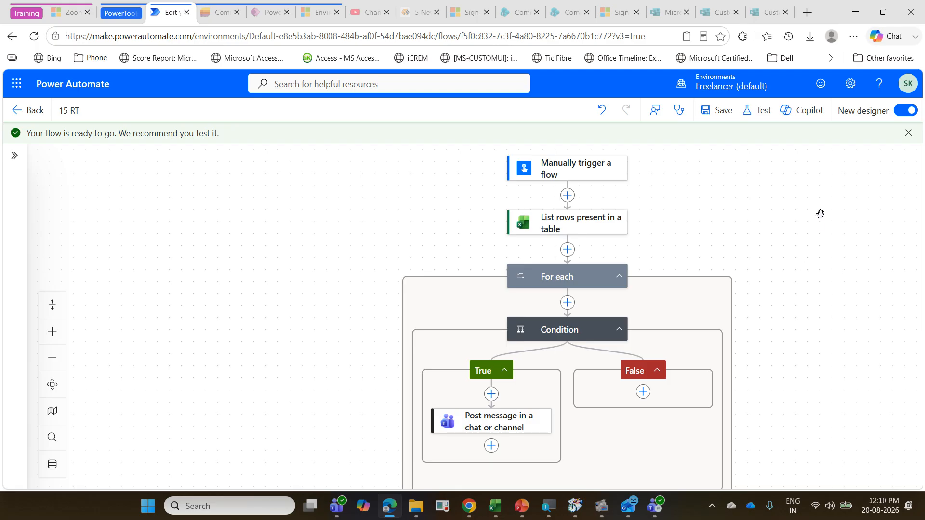
# Step: Test the saved flow manually and run it through to the run results
pyautogui.click(765, 116)
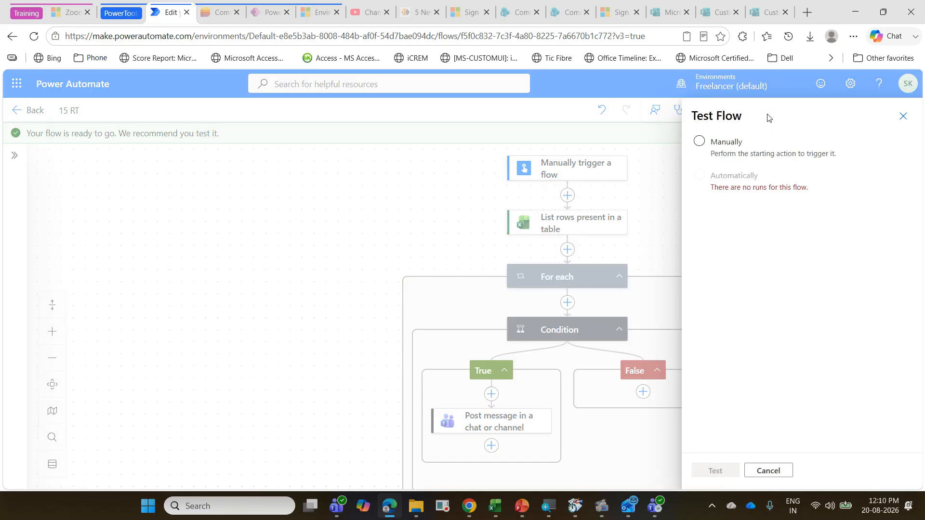
pyautogui.click(742, 143)
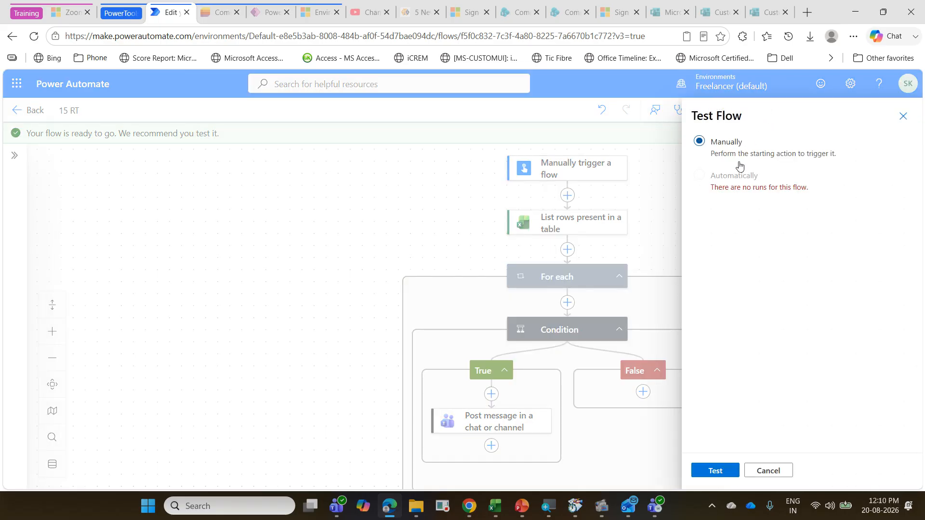
pyautogui.click(716, 470)
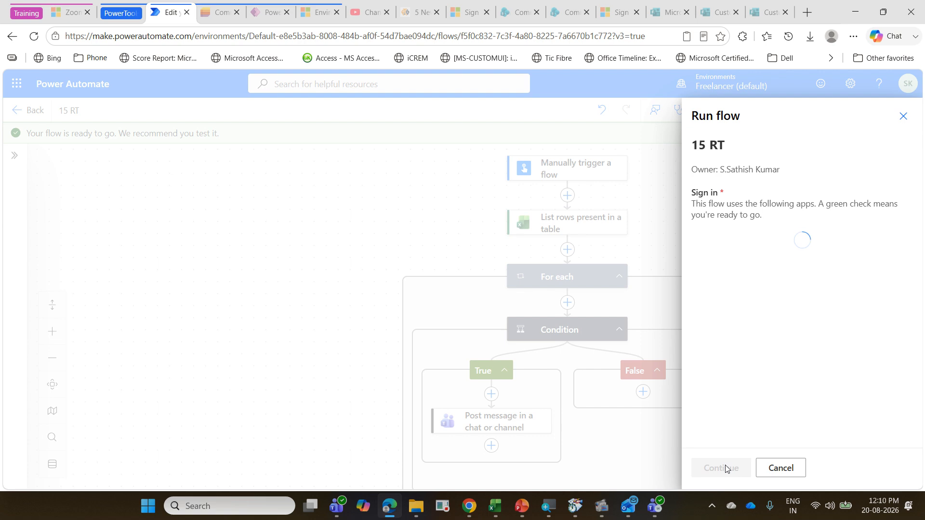
pyautogui.click(726, 470)
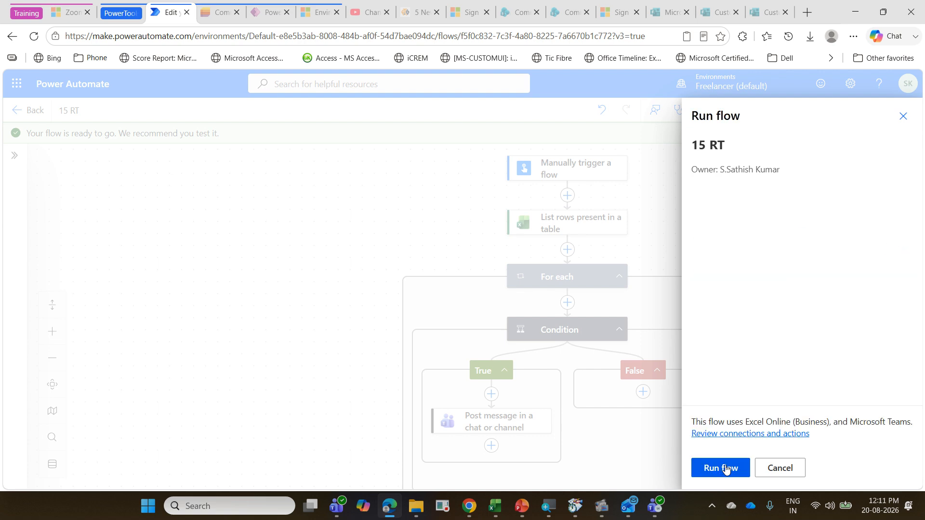
pyautogui.click(726, 470)
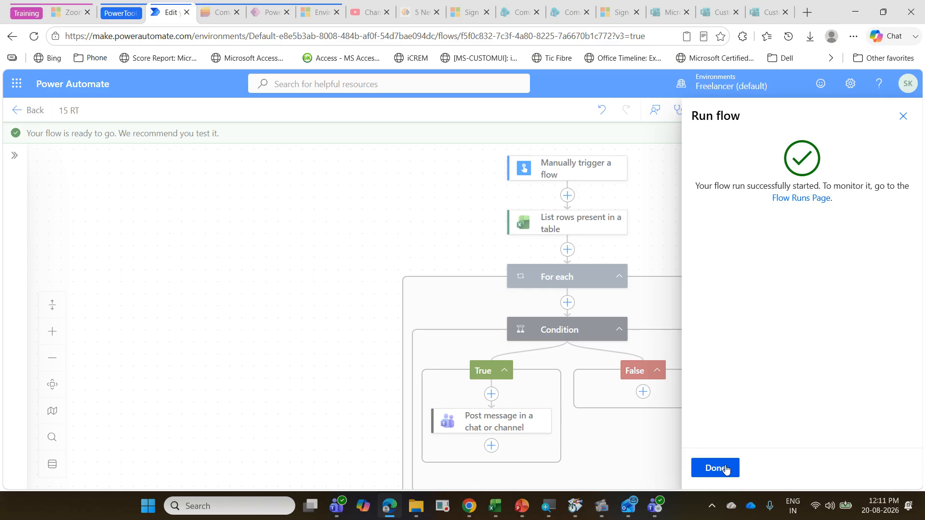
pyautogui.click(726, 469)
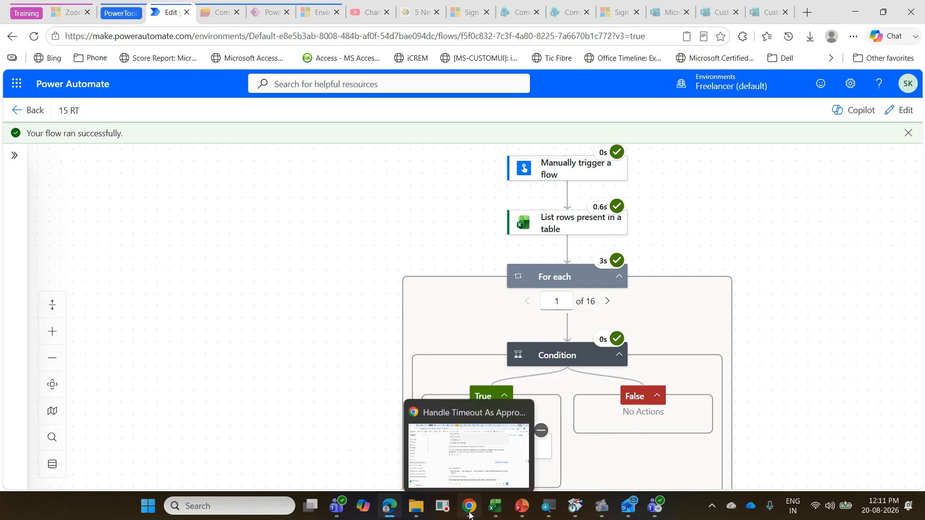
# Step: Check the PowerAutomateTraining channel in Microsoft Teams for the reminder message, and return to the flow run
pyautogui.click(337, 506)
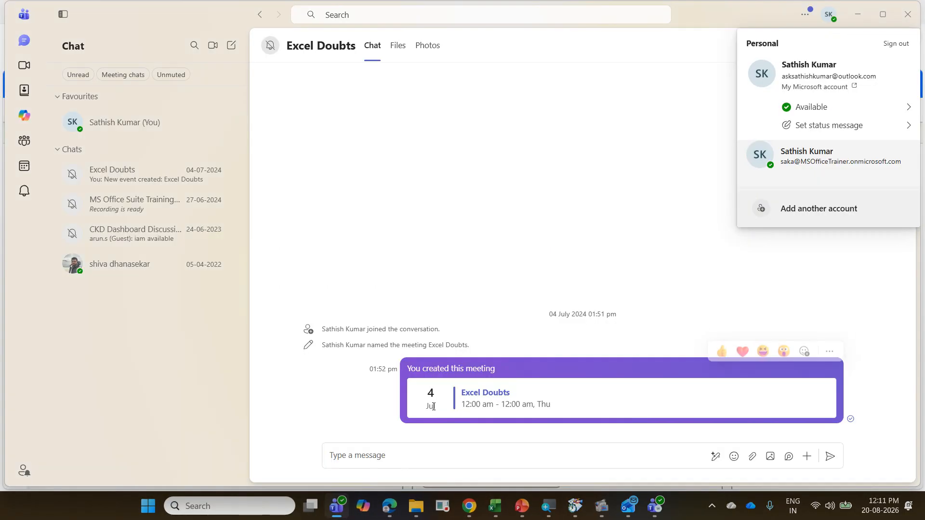
pyautogui.click(655, 506)
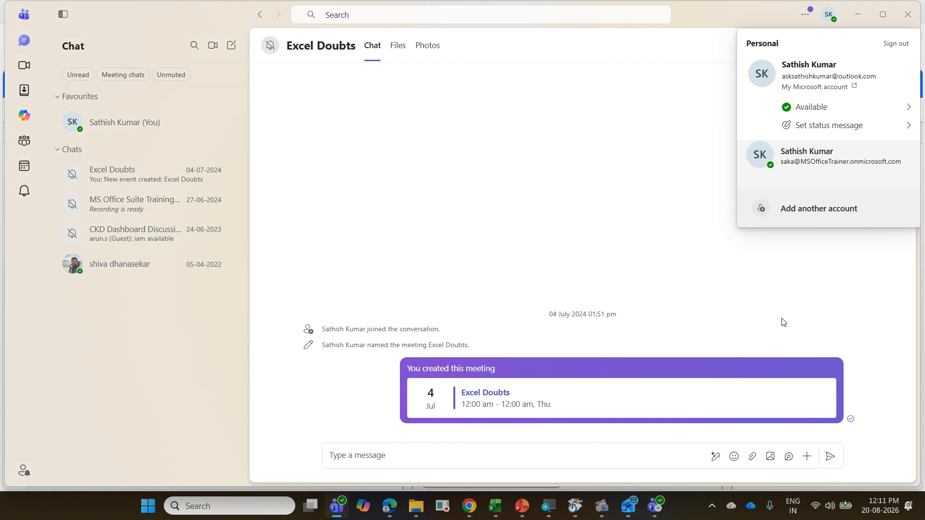
pyautogui.click(863, 14)
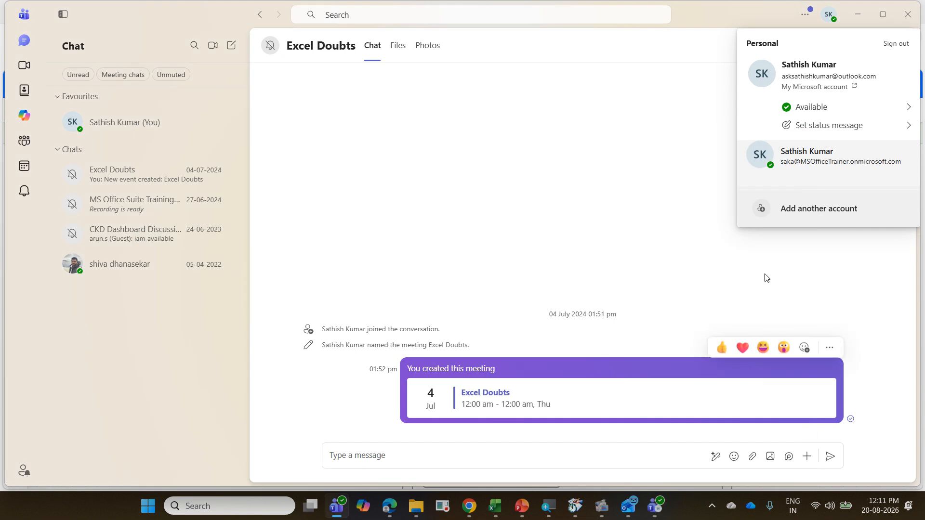
pyautogui.click(857, 14)
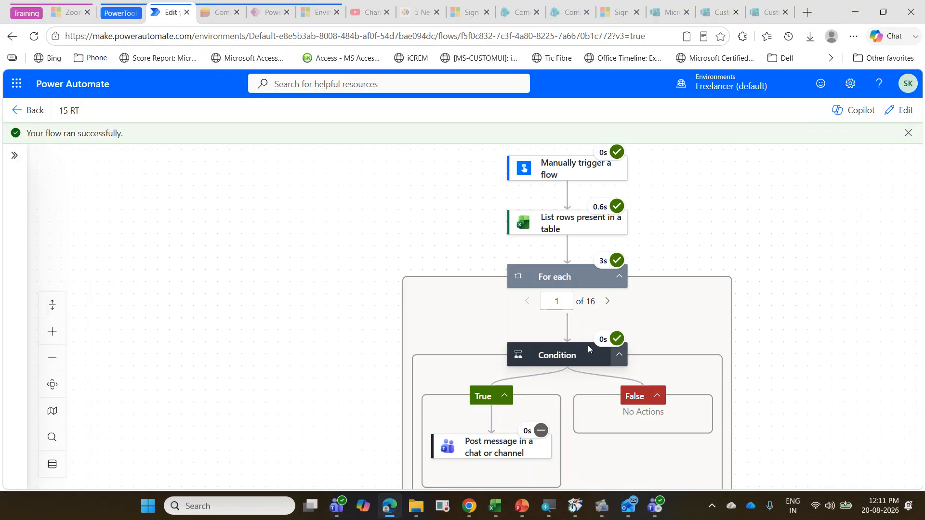
# Step: Edit the Condition so its equals(...) row is compared with true, and save the flow
pyautogui.click(575, 355)
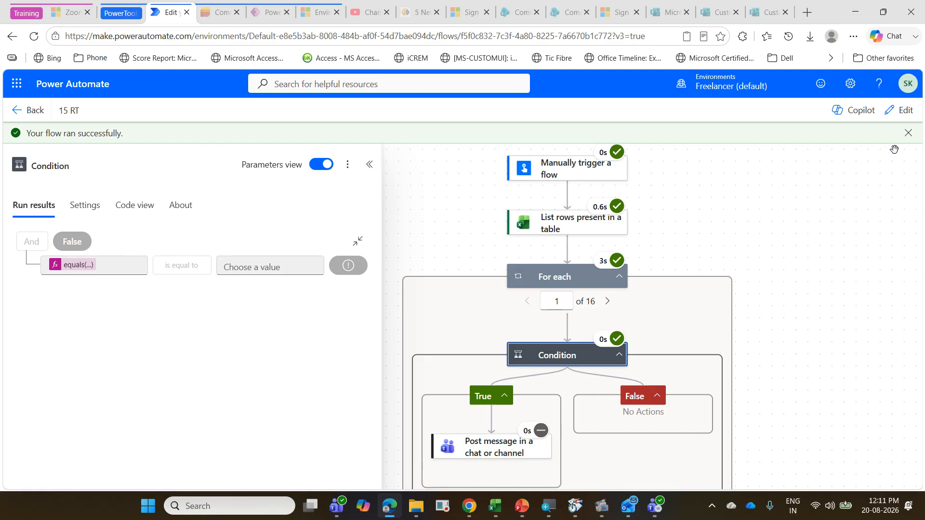
pyautogui.click(900, 113)
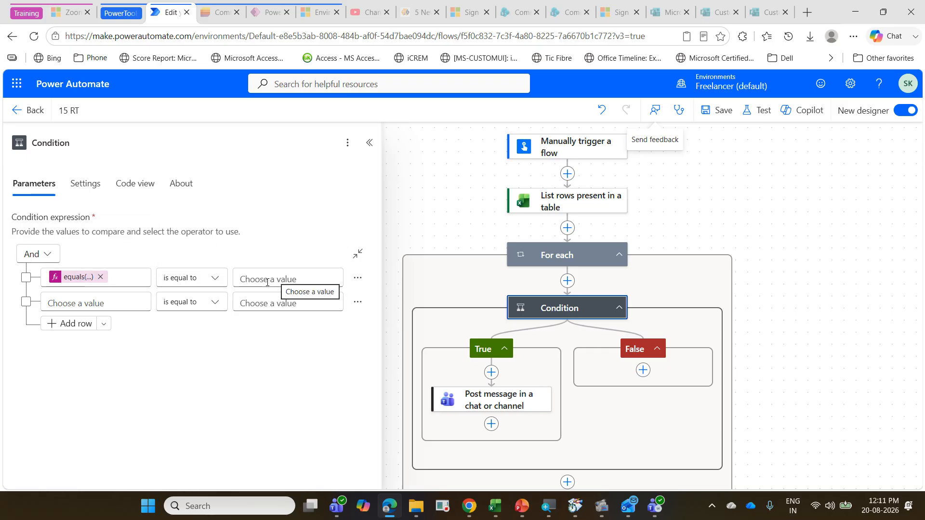
pyautogui.click(267, 282)
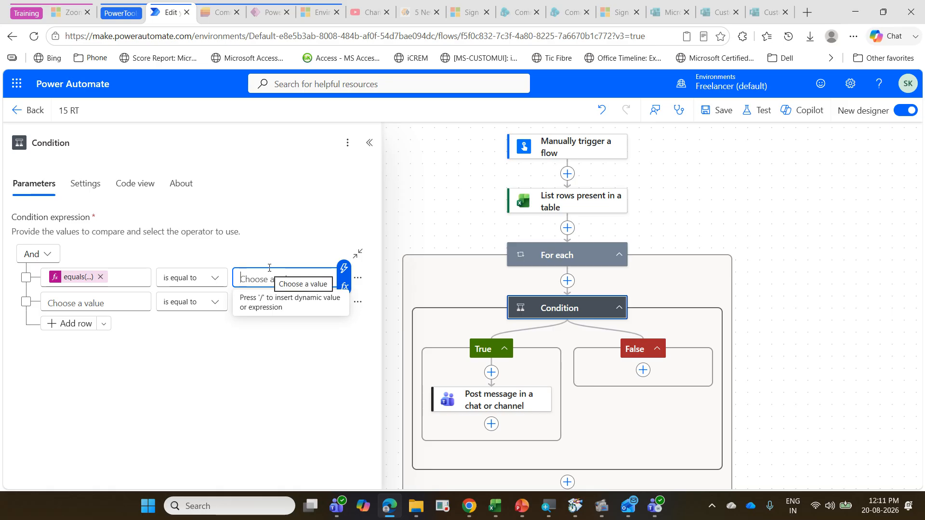
pyautogui.write('t')
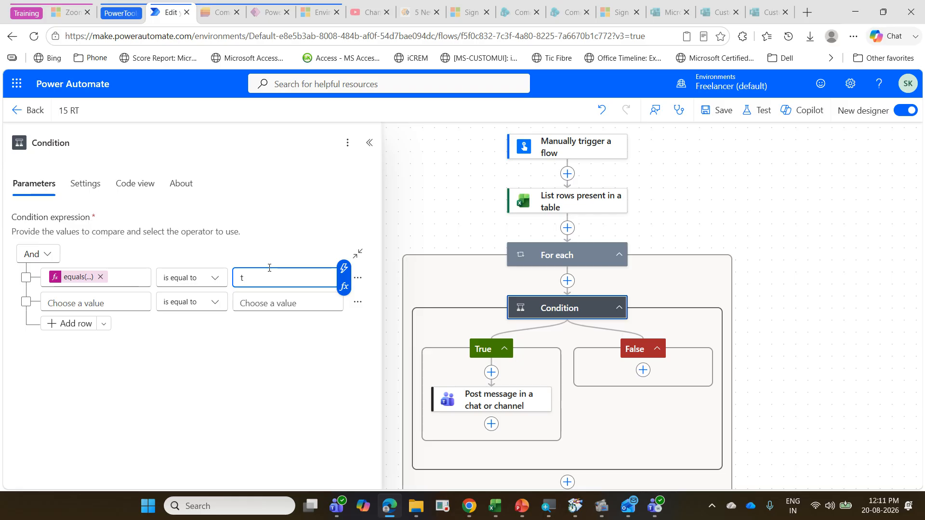
pyautogui.write('rue')
pyautogui.click(714, 115)
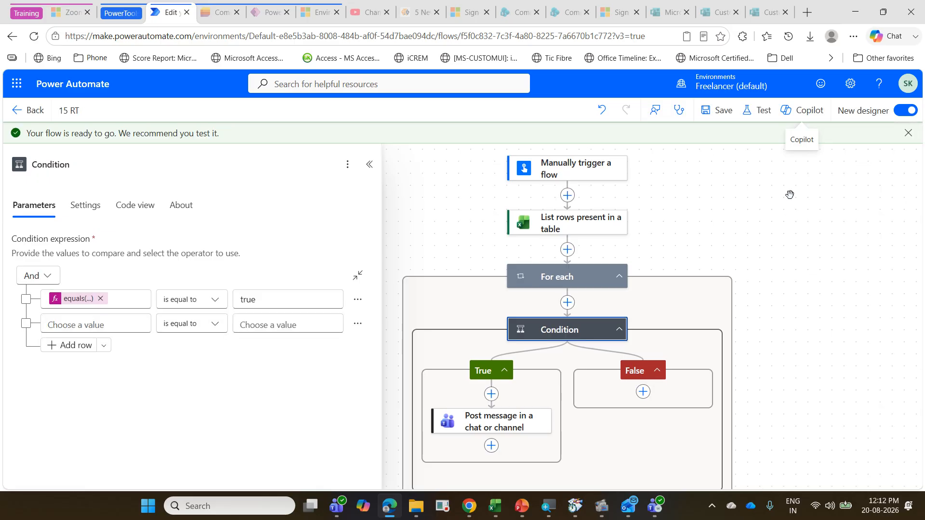
# Step: Run a manual test of the flow with the lowercase true comparison, and proceed to its run results
pyautogui.click(760, 116)
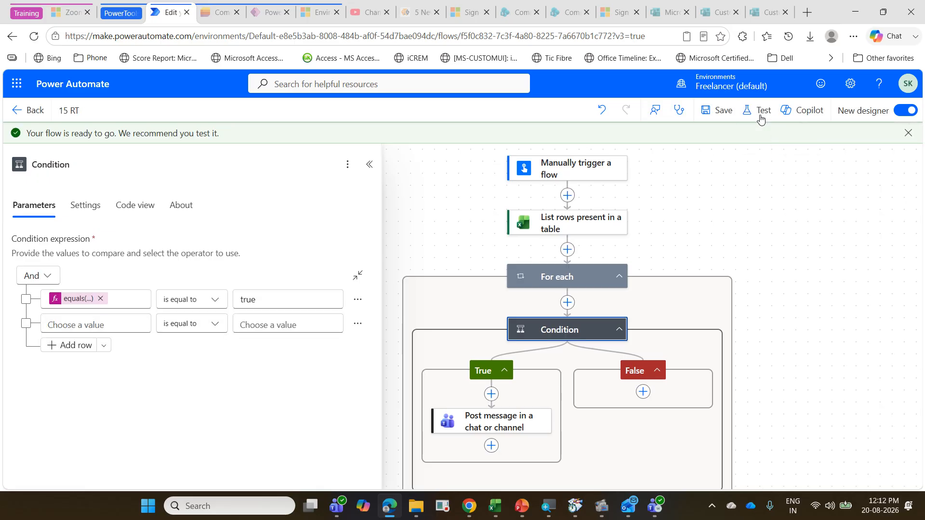
pyautogui.click(737, 142)
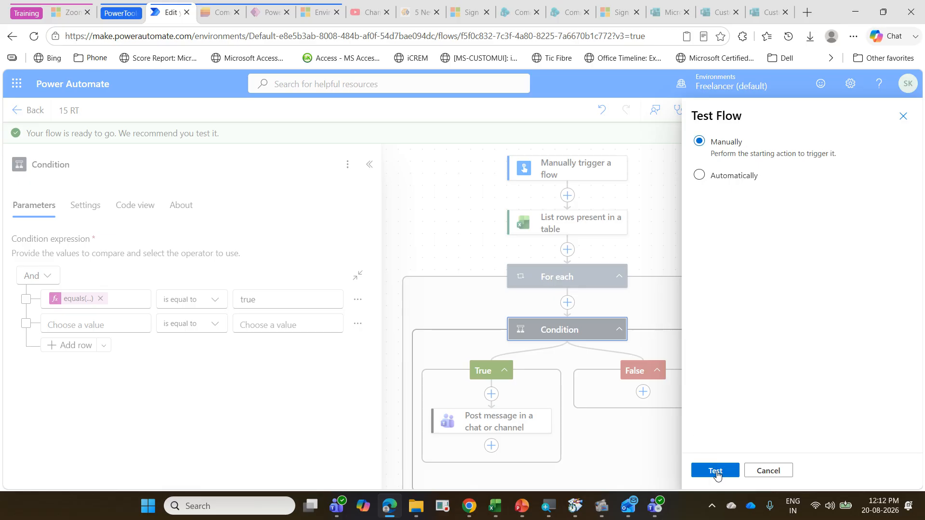
pyautogui.click(714, 470)
pyautogui.click(719, 473)
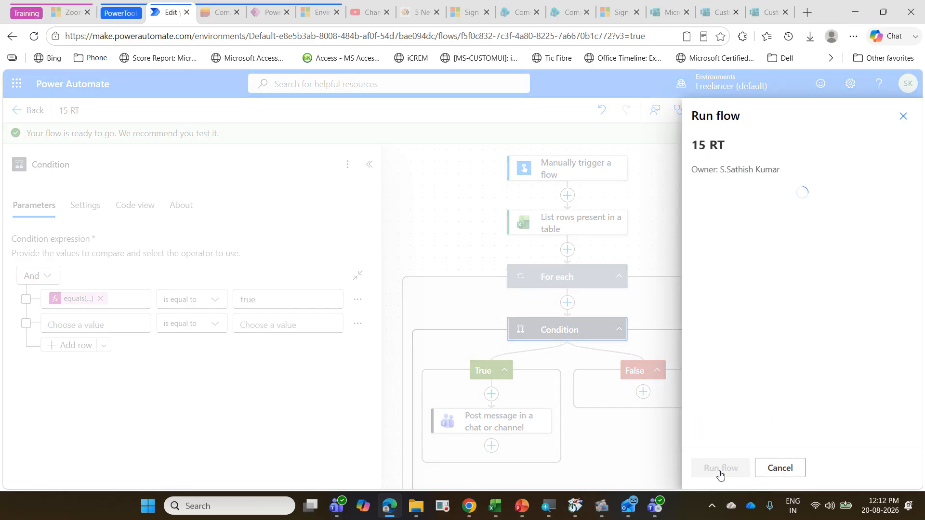
pyautogui.click(716, 467)
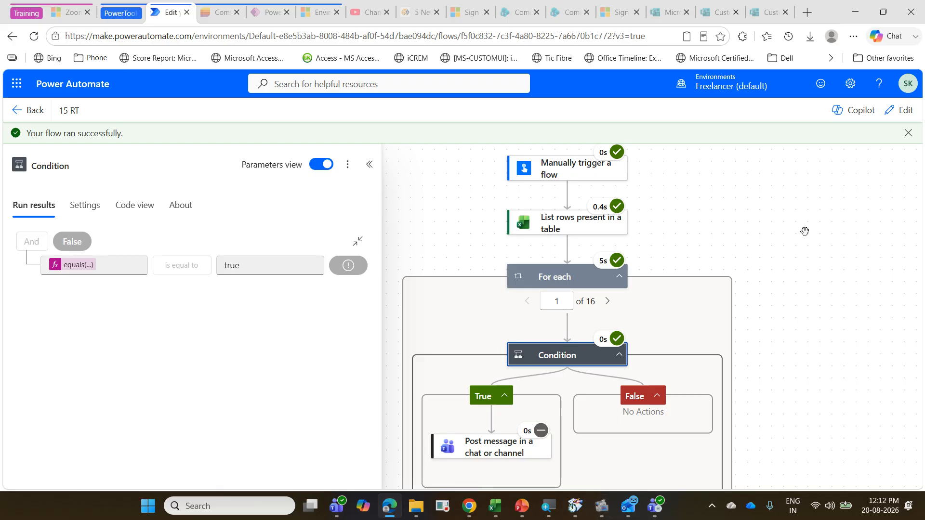
# Step: Return the flow to editing, change the Condition's comparison value to True with a capital T, and save
pyautogui.click(899, 110)
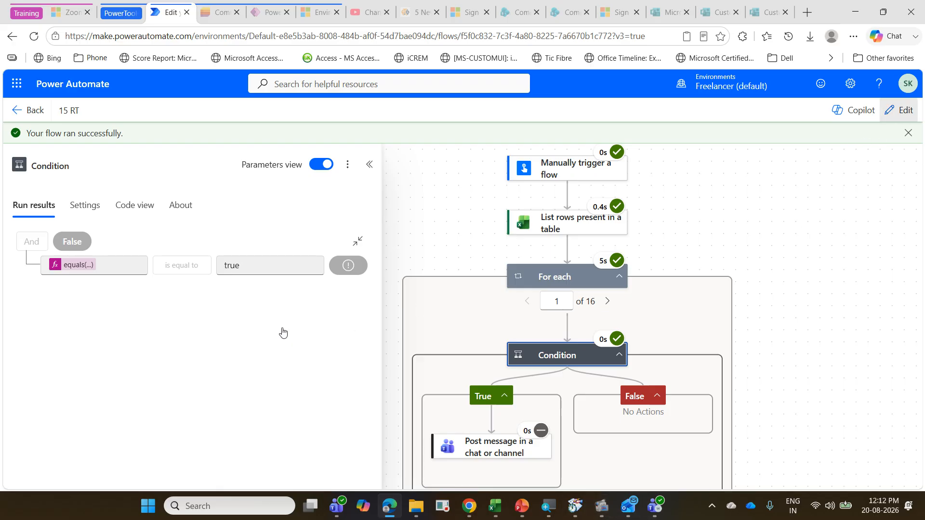
pyautogui.click(244, 273)
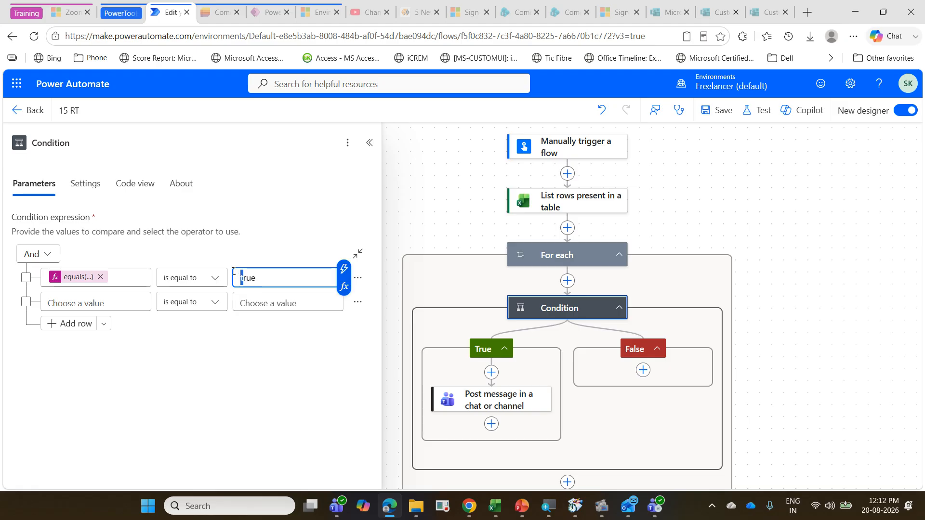
pyautogui.press('BackSpace')
pyautogui.write('T')
pyautogui.click(716, 105)
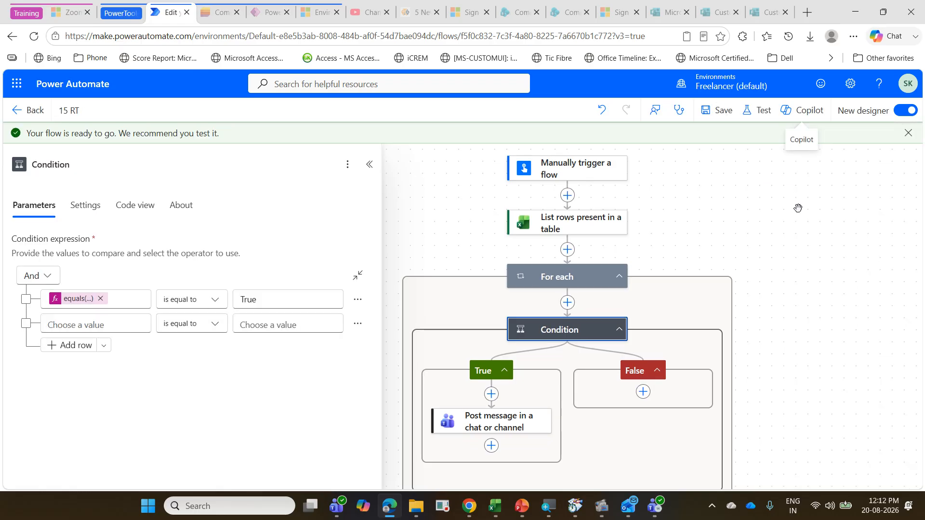
# Step: Test the flow manually again with the capitalised True comparison and open the run results
pyautogui.click(761, 111)
pyautogui.click(754, 176)
pyautogui.click(745, 143)
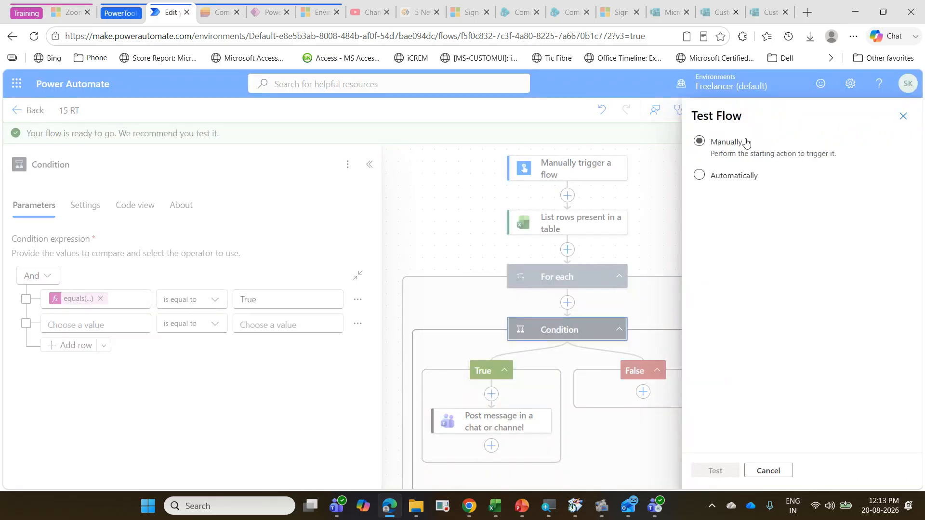
pyautogui.click(716, 469)
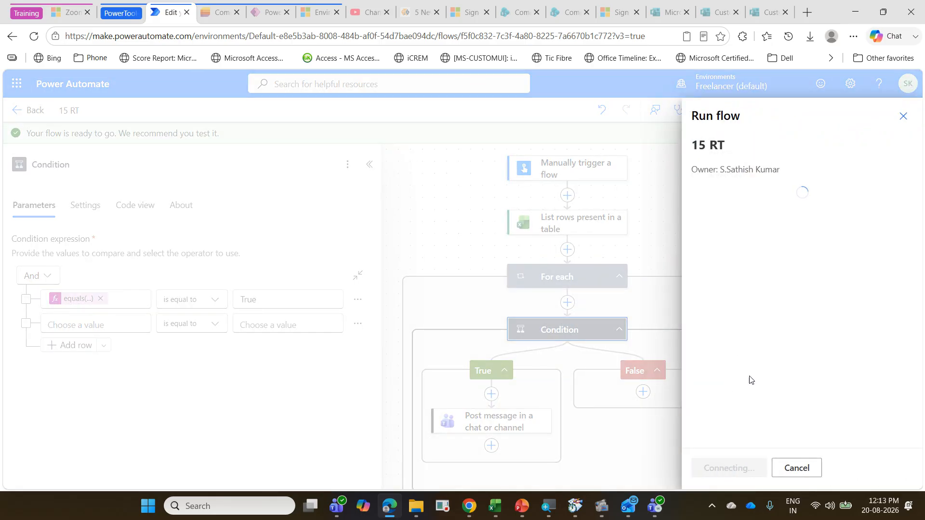
pyautogui.click(727, 470)
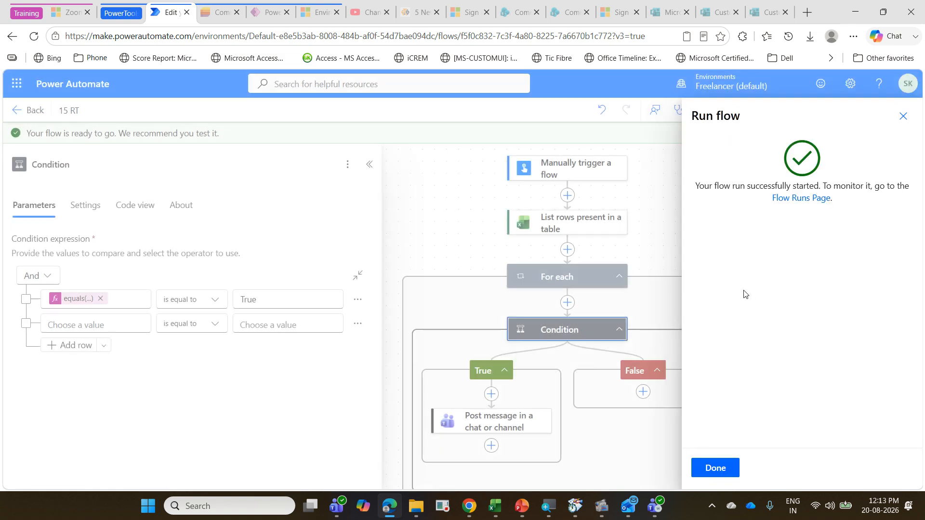
pyautogui.click(715, 467)
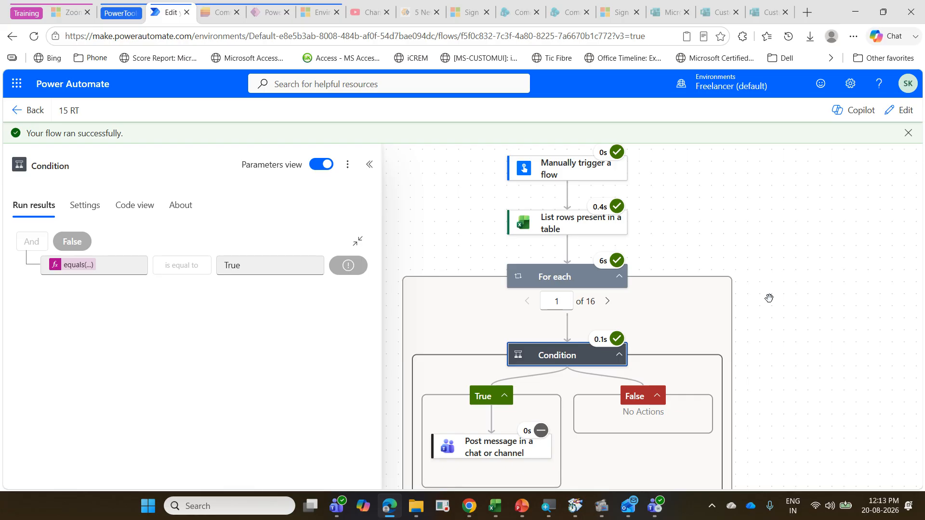
# Step: Check the PowerAutomateTraining channel in Microsoft Teams for a new reminder post, and return to the flow run in the browser
pyautogui.click(336, 506)
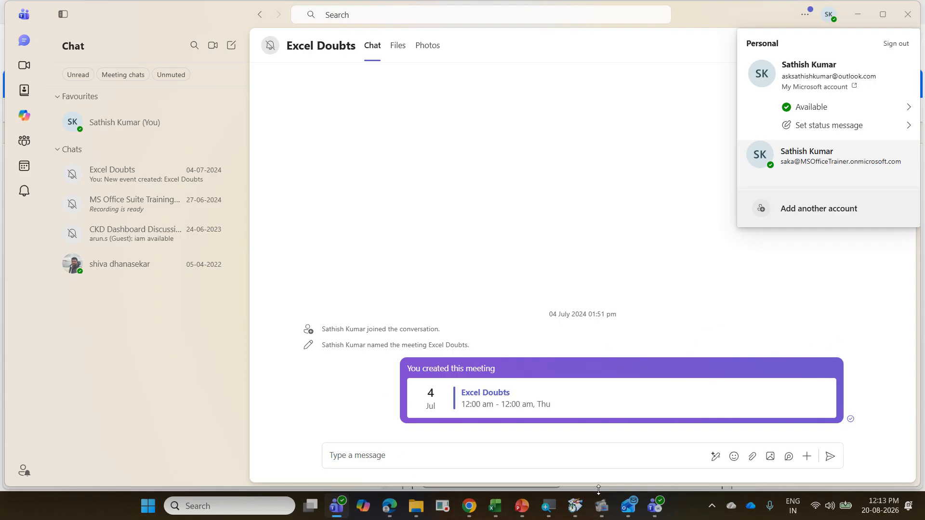
pyautogui.click(655, 506)
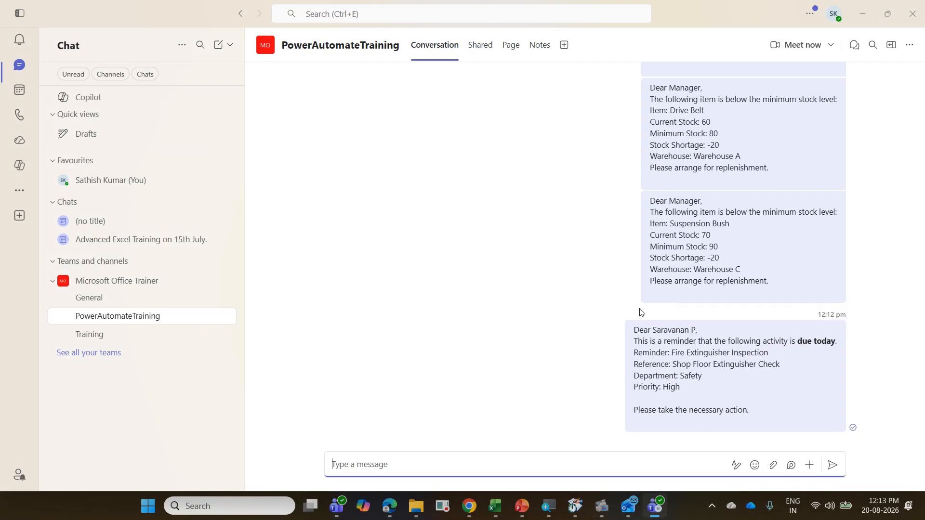
pyautogui.click(862, 13)
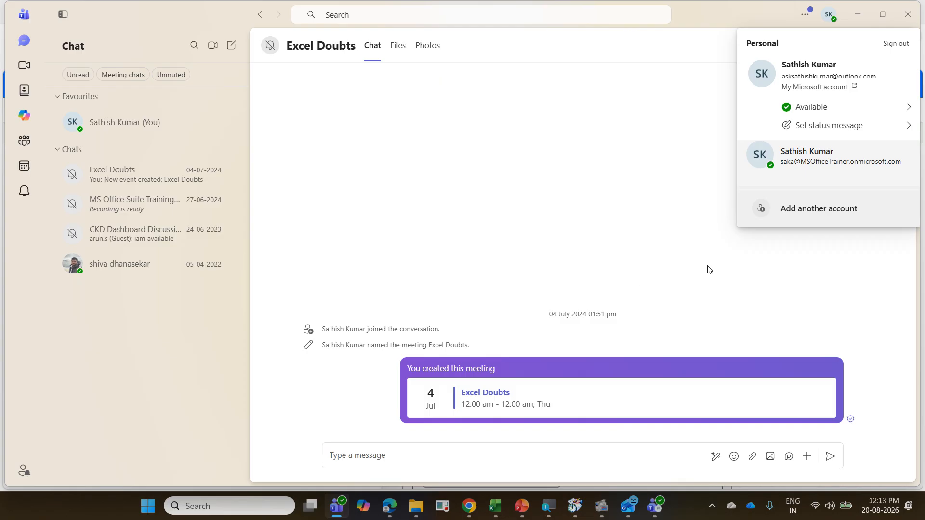
pyautogui.click(857, 14)
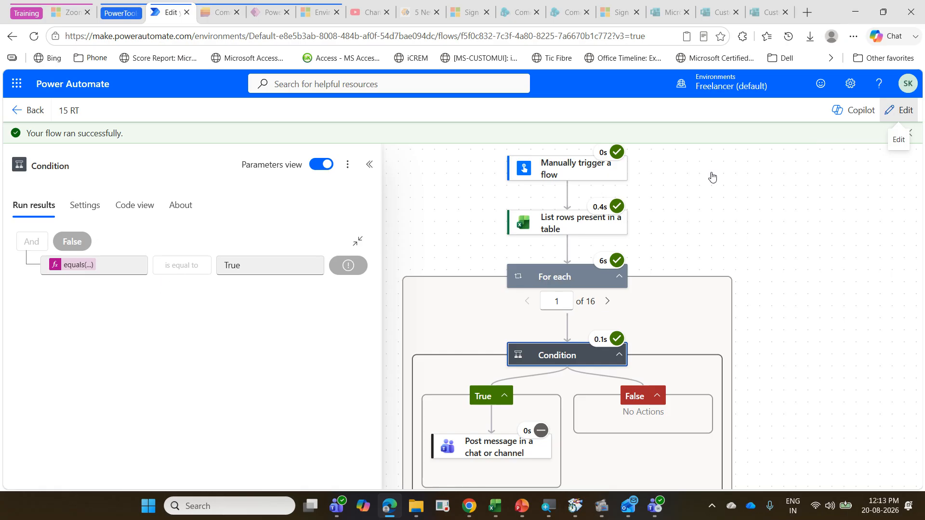
# Step: Inspect the Condition's equals(...) expression, check the 20-Aug-26 Due Date cell in Excel's ReminderTracker sheet, and return to the flow in the browser
pyautogui.click(899, 110)
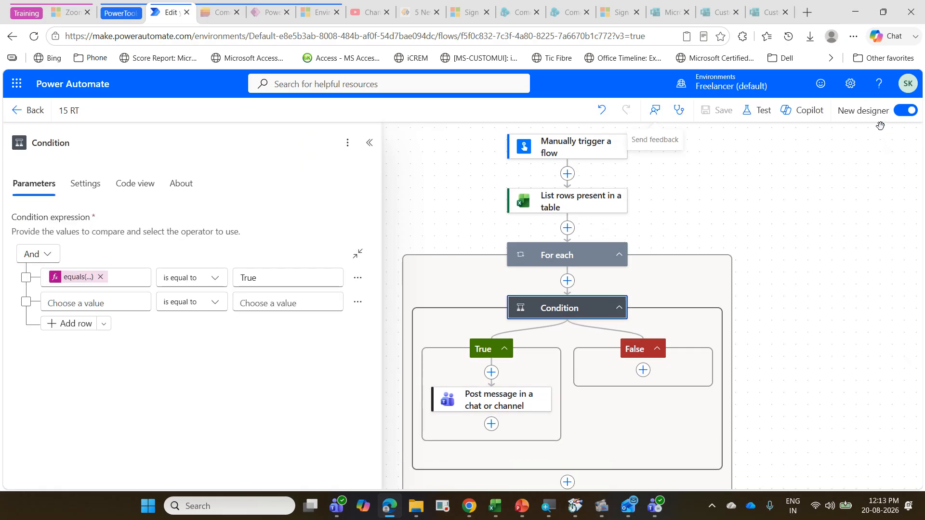
pyautogui.click(79, 277)
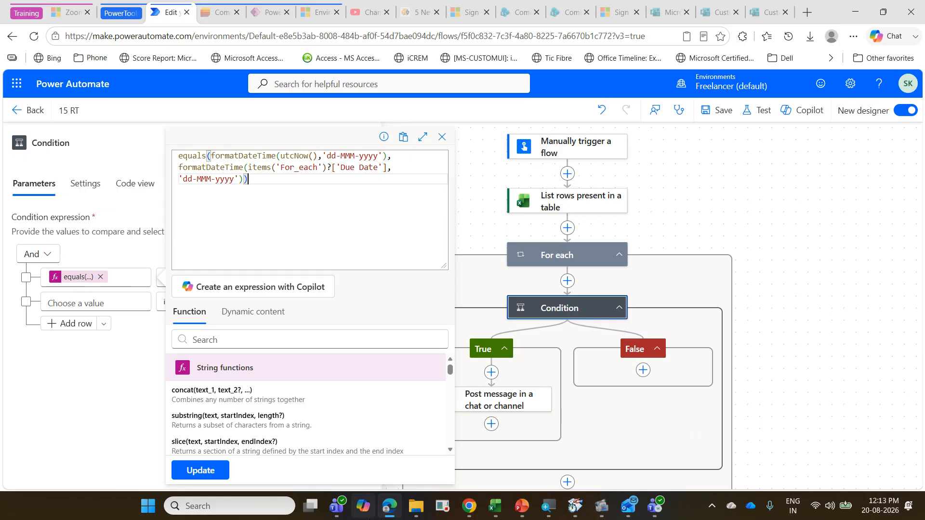
pyautogui.click(498, 510)
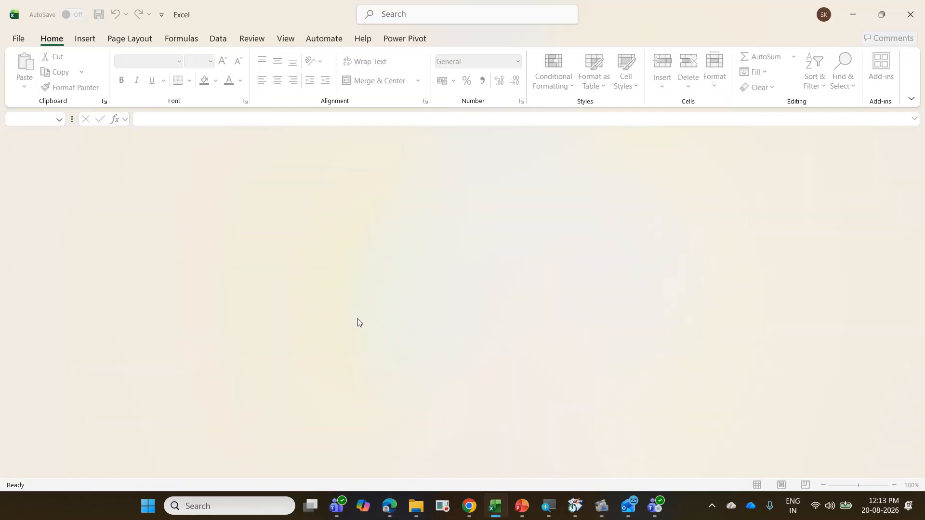
pyautogui.click(19, 38)
pyautogui.click(248, 429)
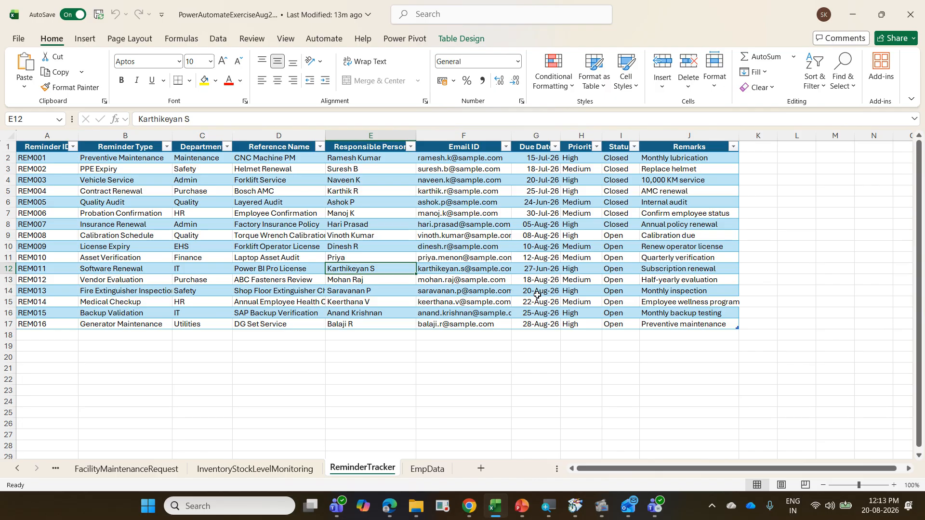
pyautogui.click(537, 291)
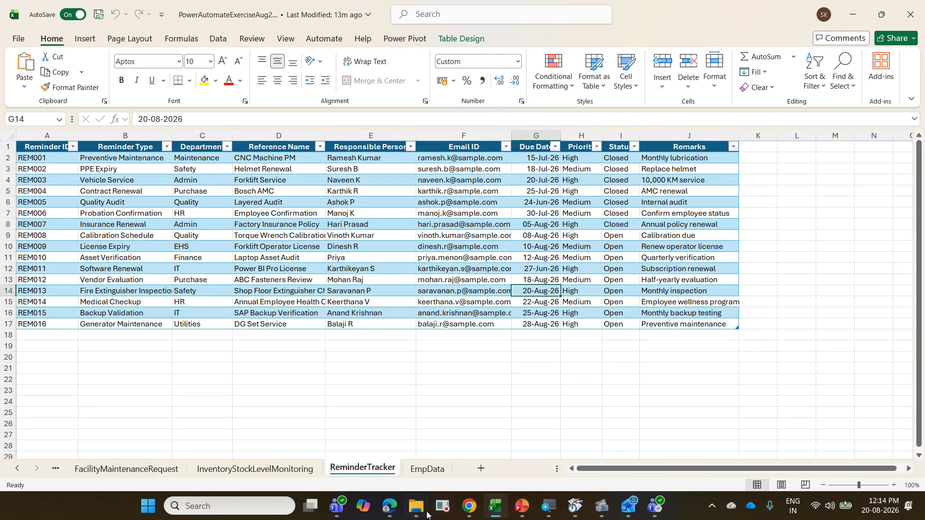
pyautogui.click(390, 506)
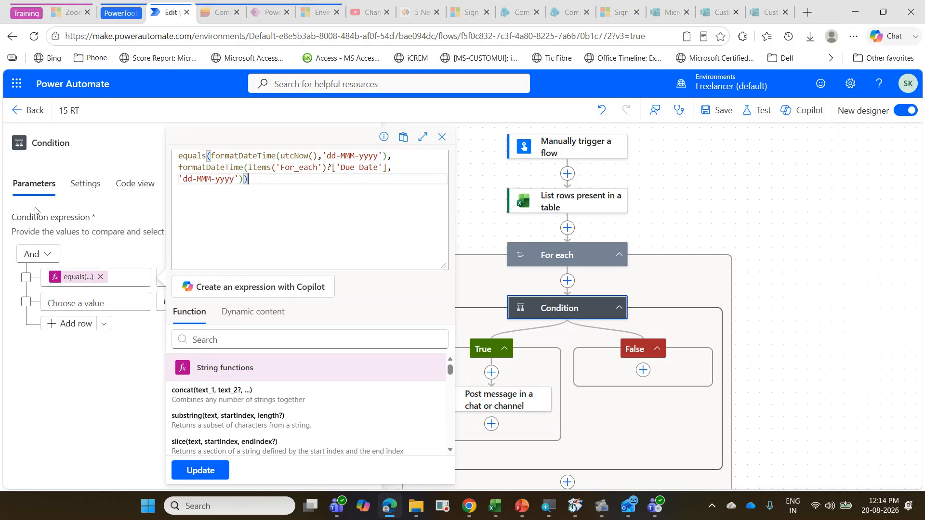
# Step: Leave the 15 RT editor, find the older RemainderbasedonDate flow among the cloud flows, and open it for editing
pyautogui.click(37, 113)
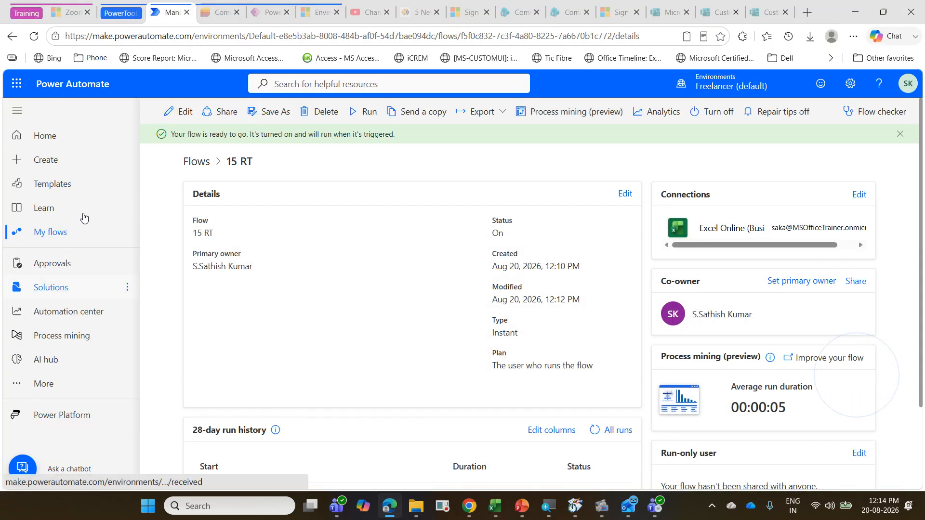
pyautogui.click(78, 236)
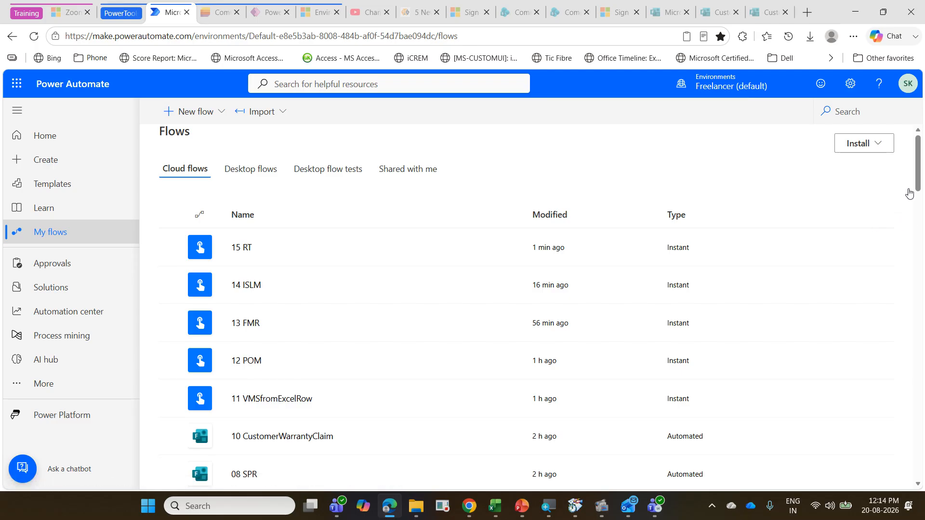
pyautogui.scroll(-8, 728, 231)
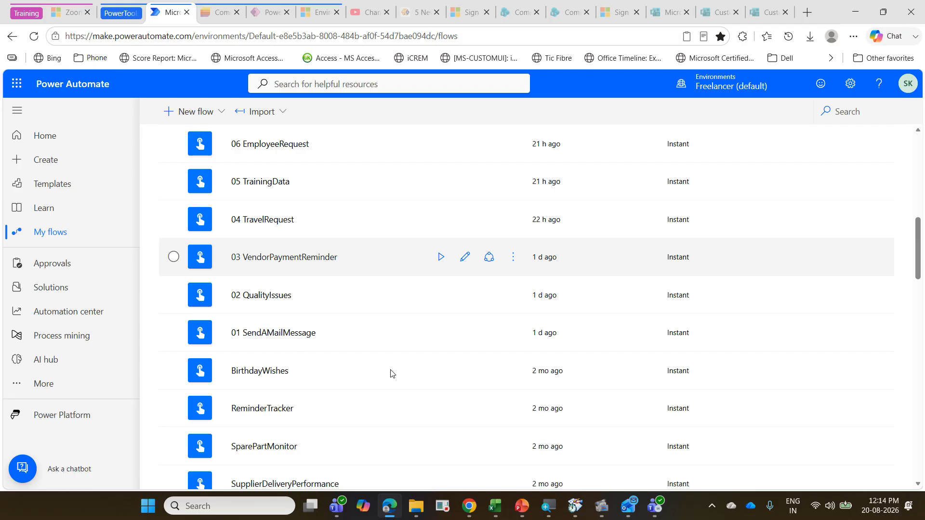
pyautogui.scroll(-3, 467, 325)
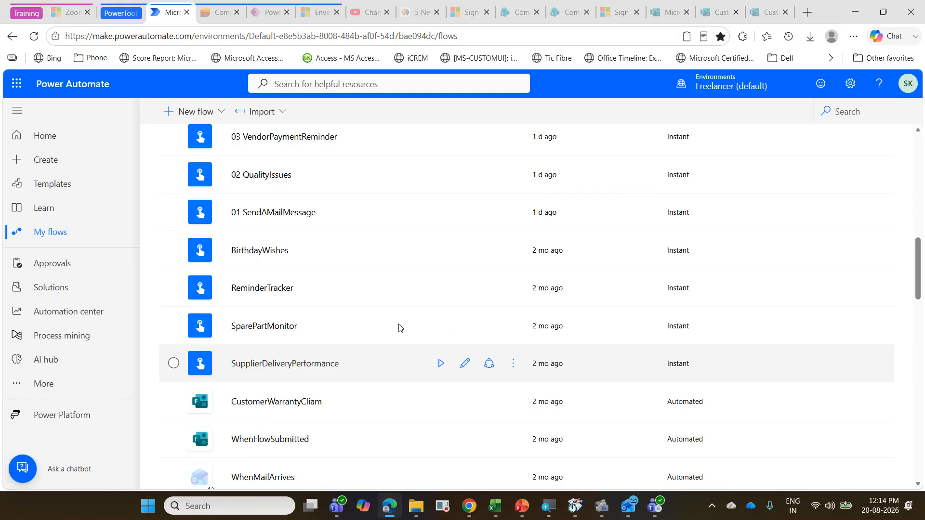
pyautogui.scroll(-3, 362, 358)
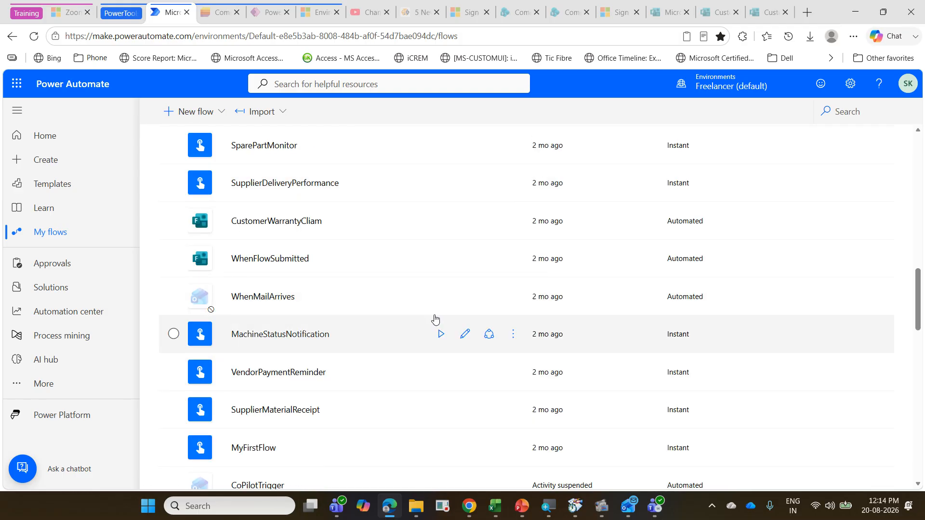
pyautogui.scroll(-3, 337, 368)
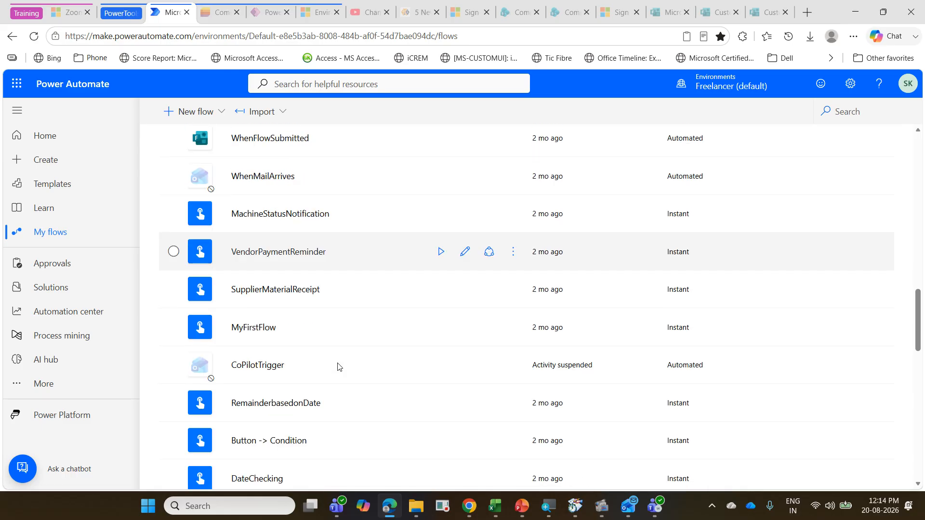
pyautogui.scroll(5, 338, 367)
pyautogui.scroll(2, 338, 367)
pyautogui.scroll(3, 337, 367)
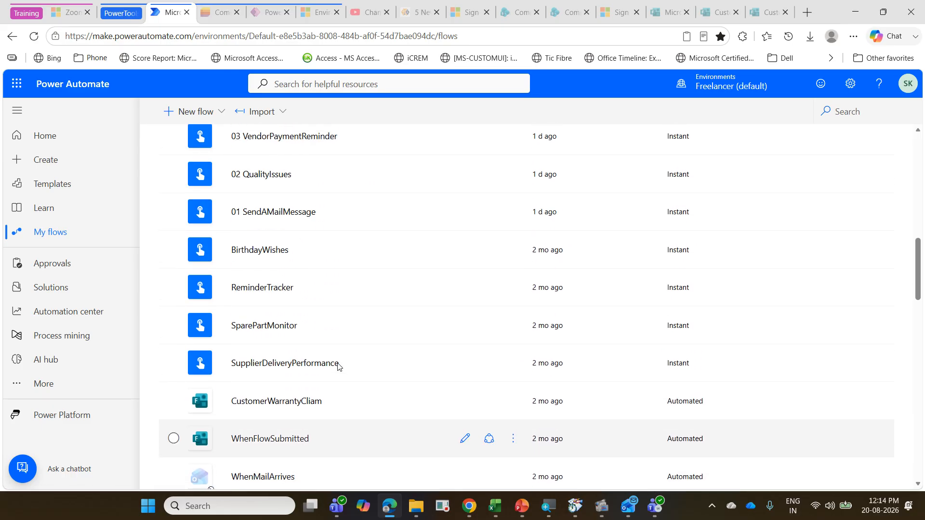
pyautogui.scroll(-5, 337, 367)
pyautogui.scroll(-4, 337, 367)
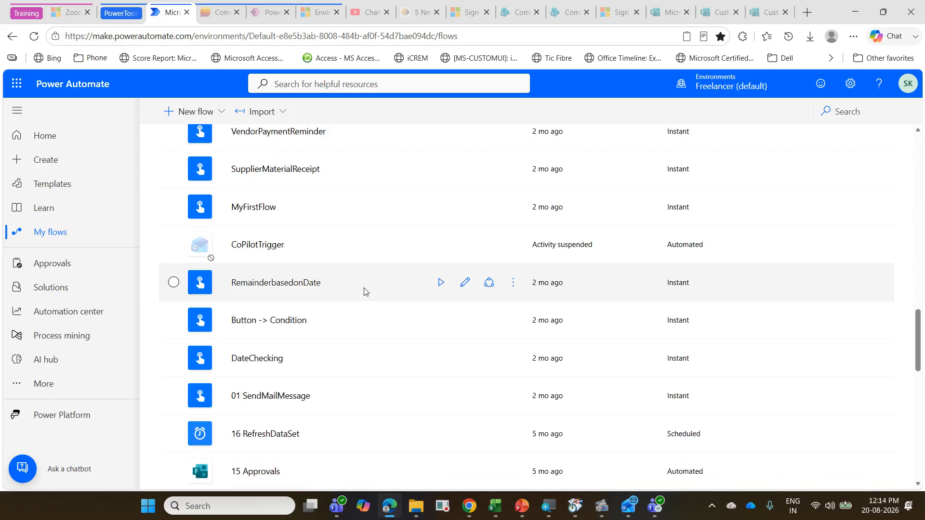
pyautogui.click(463, 285)
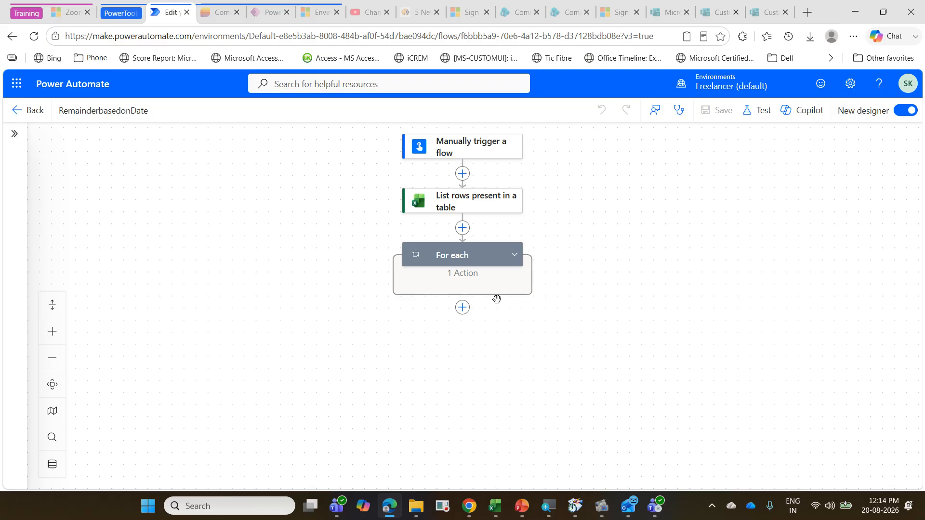
# Step: Expand the For each loop and its Condition in RemainderbasedonDate, and view the Condition's equals(...) expression
pyautogui.click(514, 254)
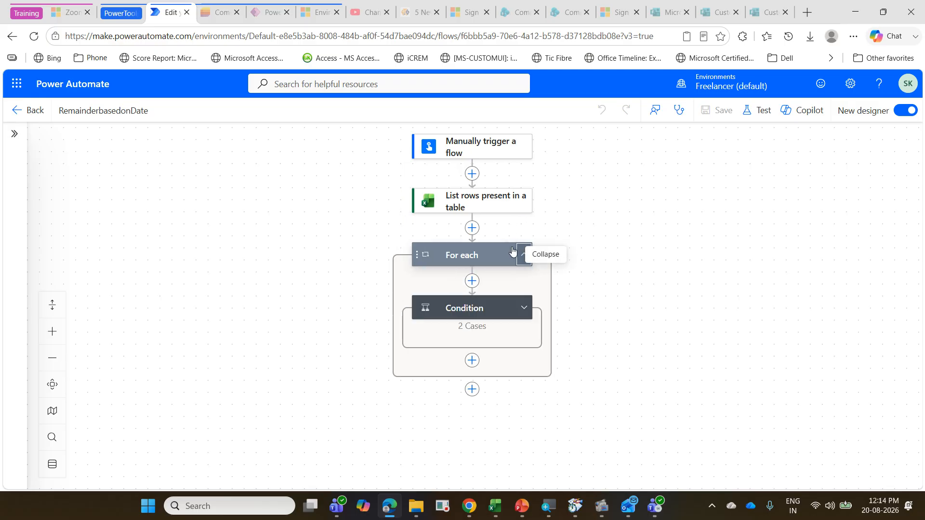
pyautogui.click(521, 306)
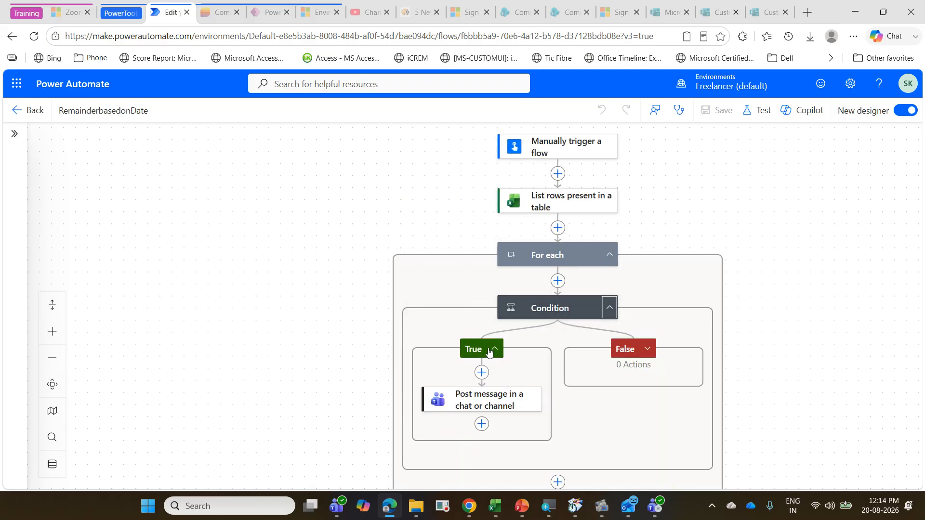
pyautogui.click(532, 309)
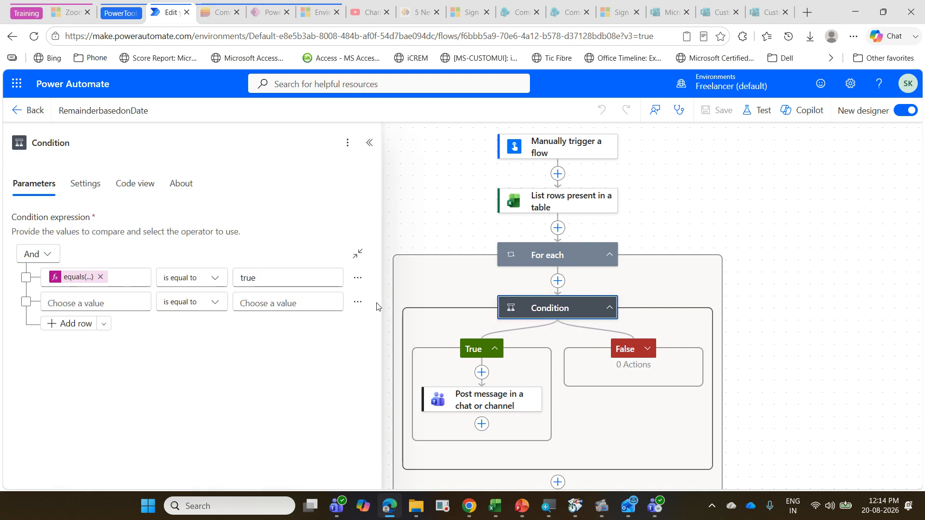
pyautogui.click(76, 279)
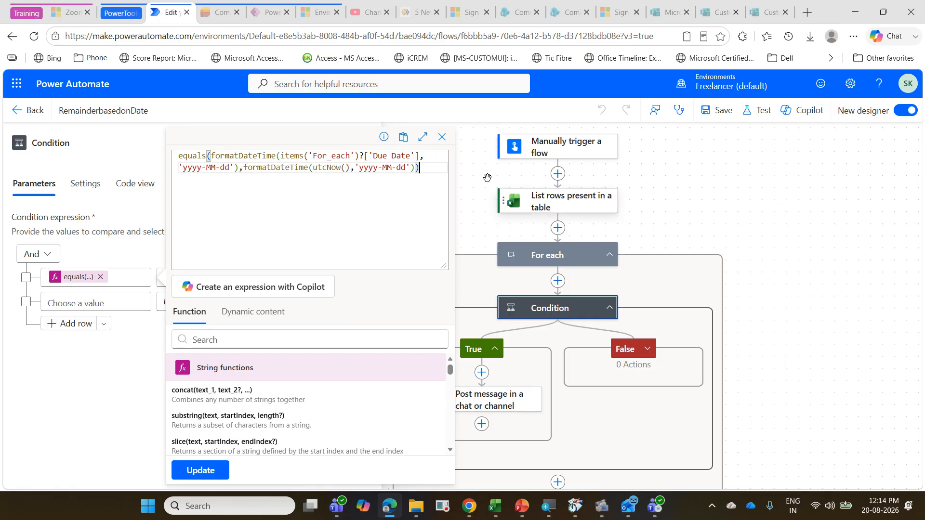
# Step: Leave the RemainderbasedonDate editor, return to the cloud flows list, and open the 15 RT flow for editing
pyautogui.click(35, 110)
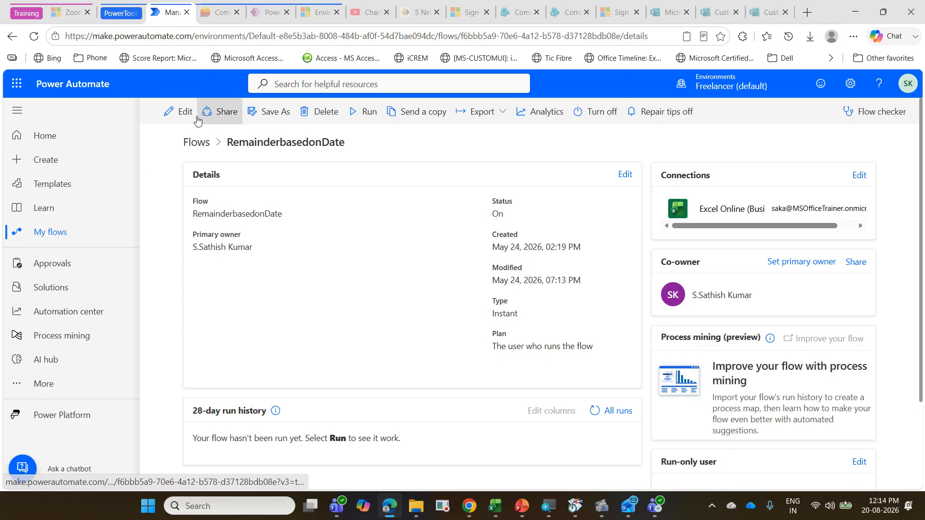
pyautogui.click(79, 232)
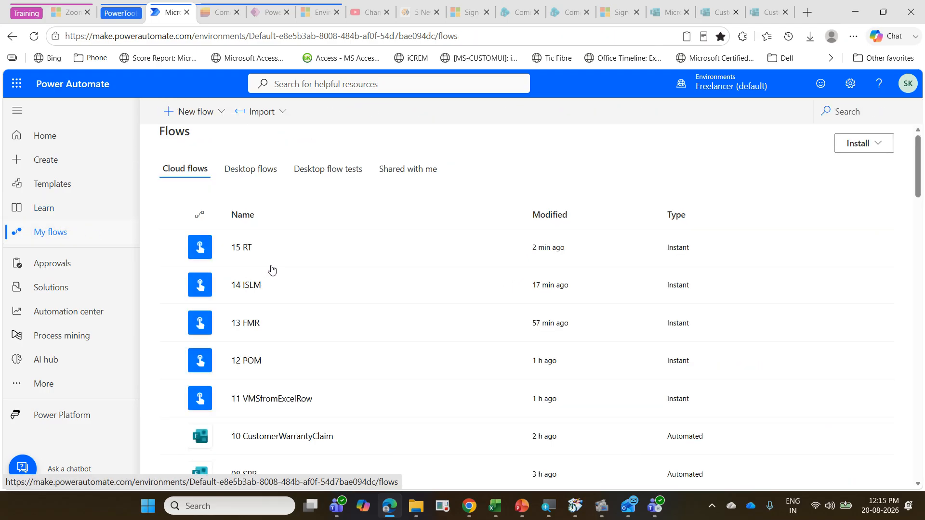
pyautogui.moveTo(247, 247)
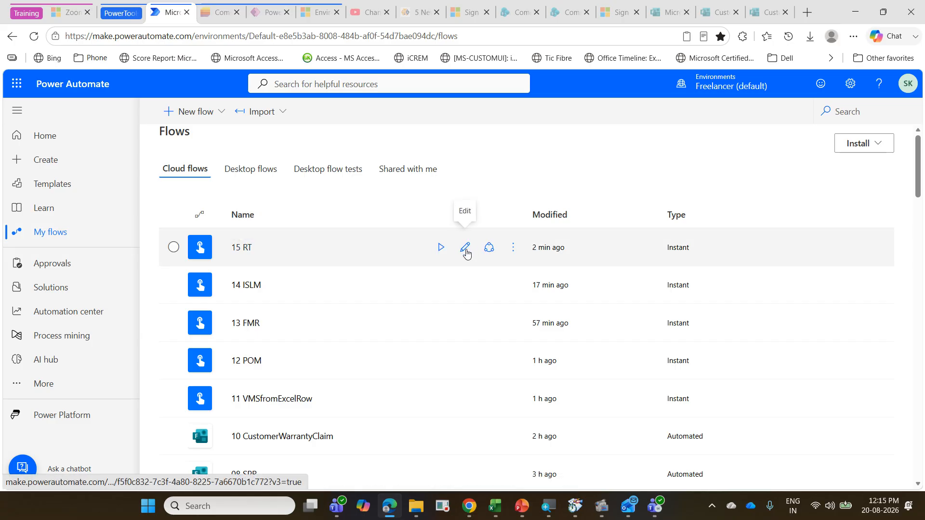
pyautogui.click(466, 248)
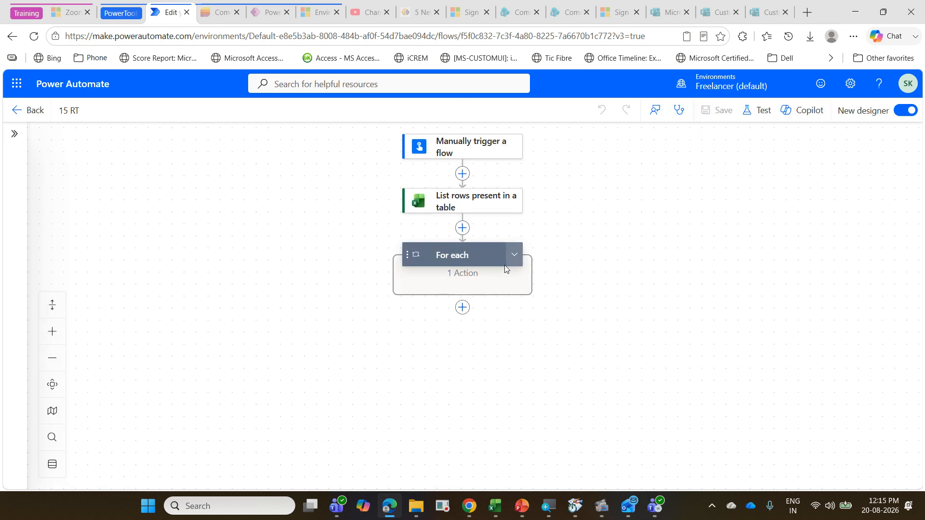
# Step: In the equals(...) expression of the Condition inside For each, set the utcNow() date format to 'yyyy-MM-dd'
pyautogui.click(514, 255)
pyautogui.click(497, 307)
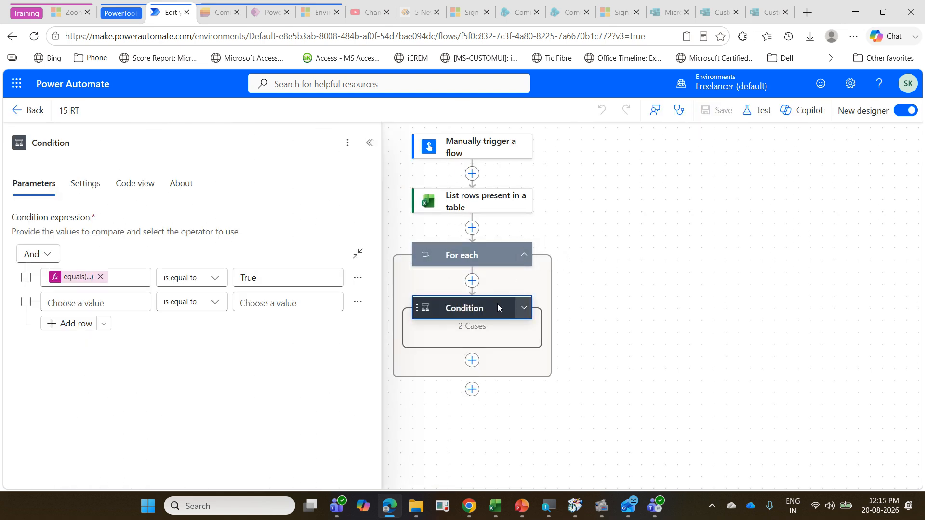
pyautogui.click(71, 278)
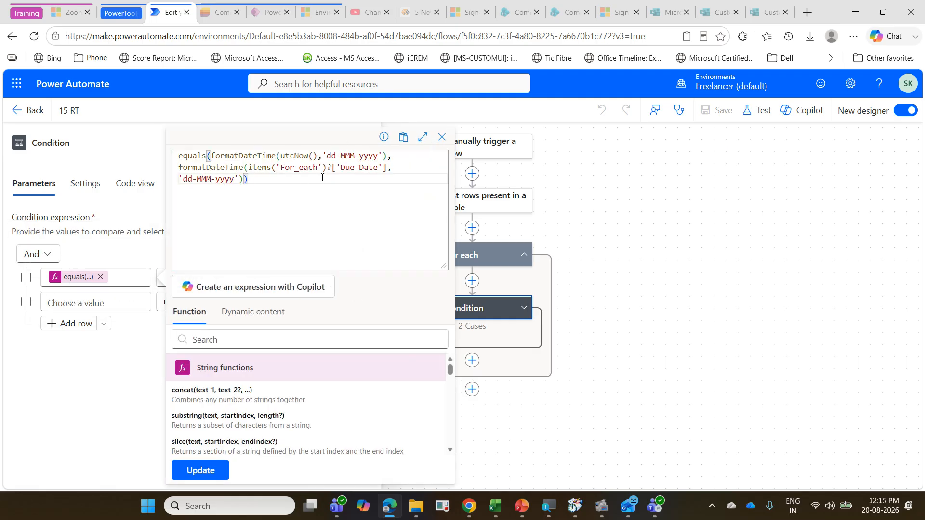
pyautogui.click(328, 156)
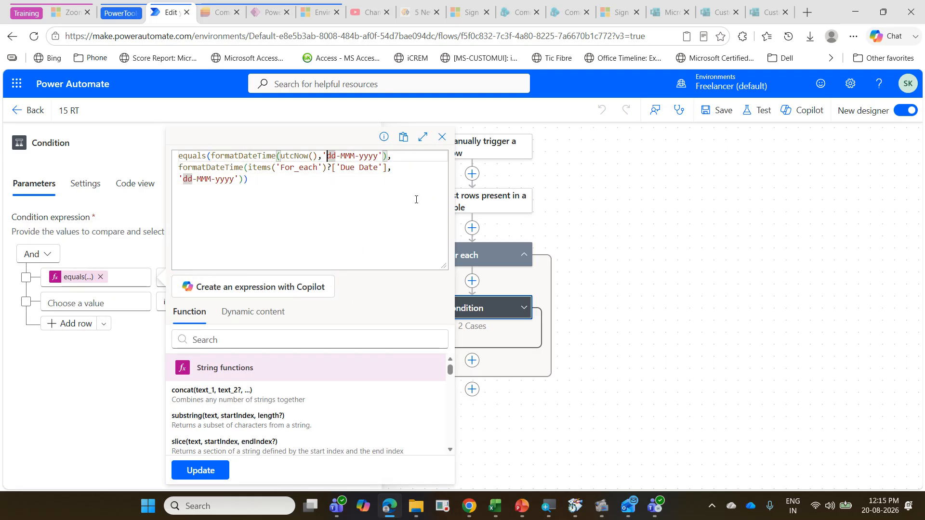
pyautogui.hotkey('shift', 'Right')
pyautogui.hotkey('shift', 'Right')
pyautogui.hotkey('shift', 'Right')
pyautogui.hotkey('shift', 'Right')
pyautogui.hotkey('shift', 'Right')
pyautogui.hotkey('shift', 'Right')
pyautogui.hotkey('shift', 'Right')
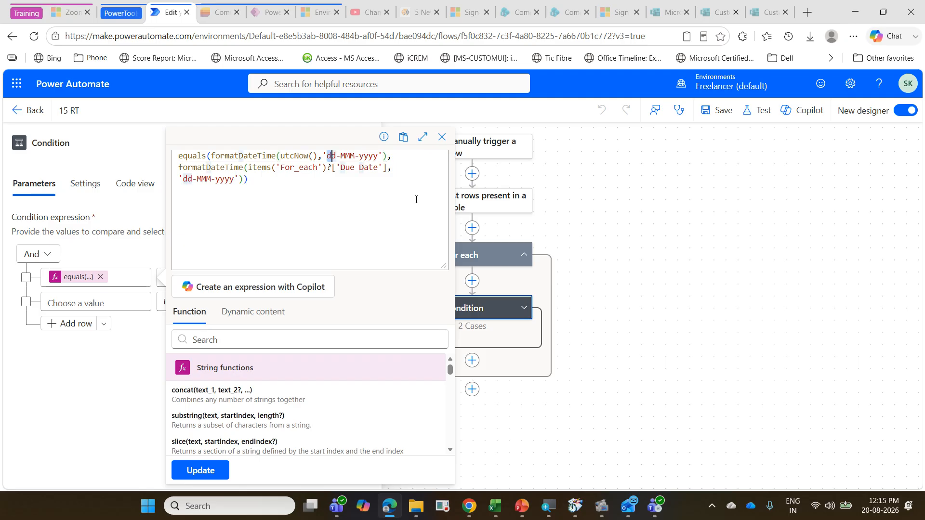
pyautogui.hotkey('shift', 'Right')
pyautogui.hotkey('shift', 'Right')
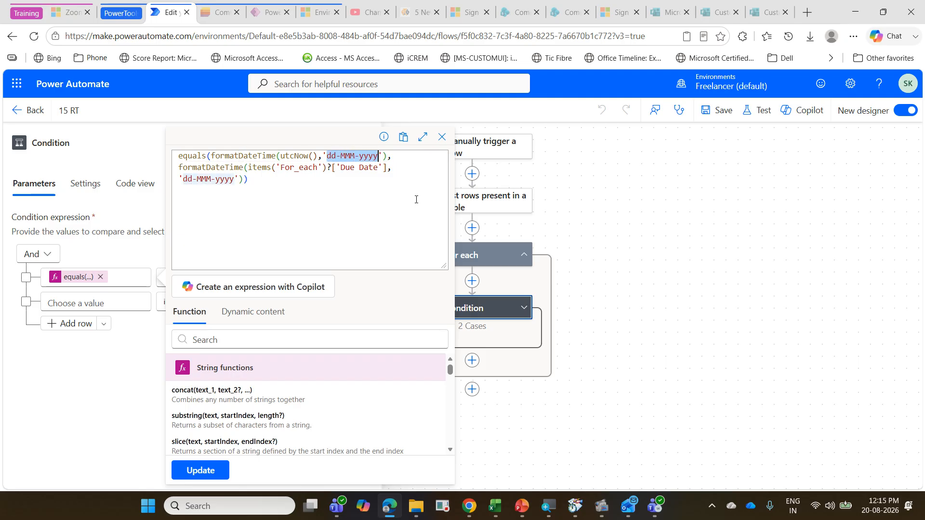
pyautogui.press('BackSpace')
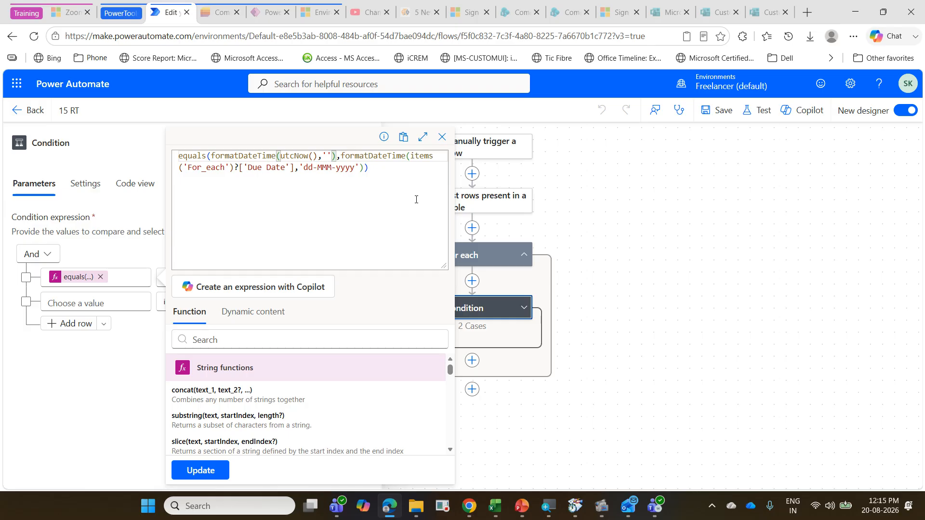
pyautogui.write('yyyy')
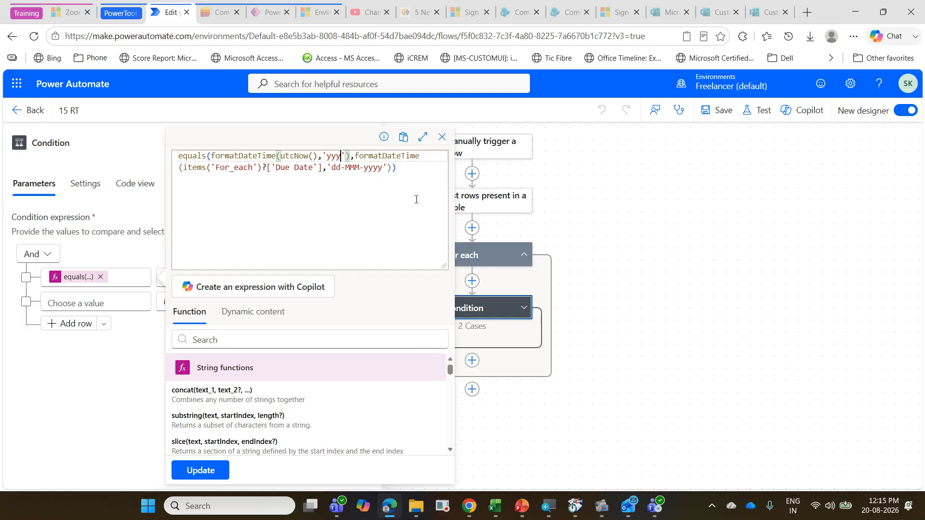
pyautogui.write('-')
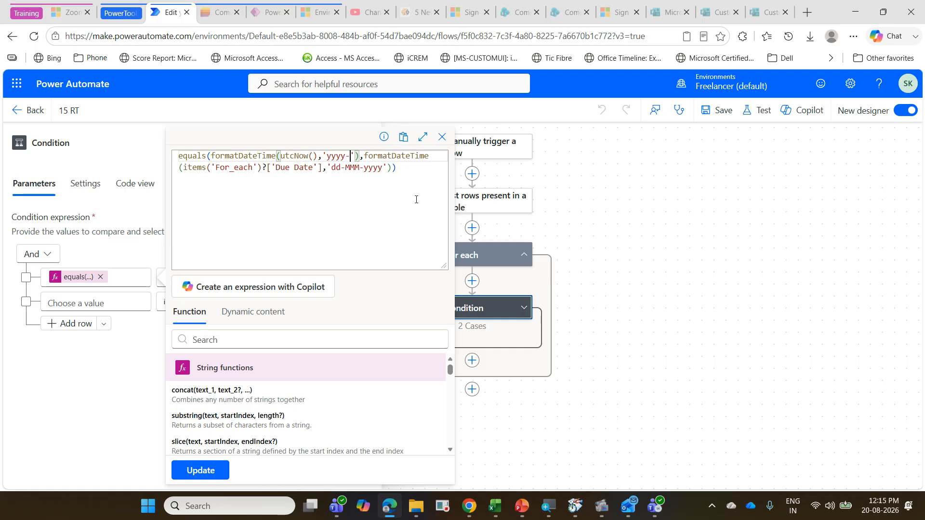
pyautogui.write('MM-')
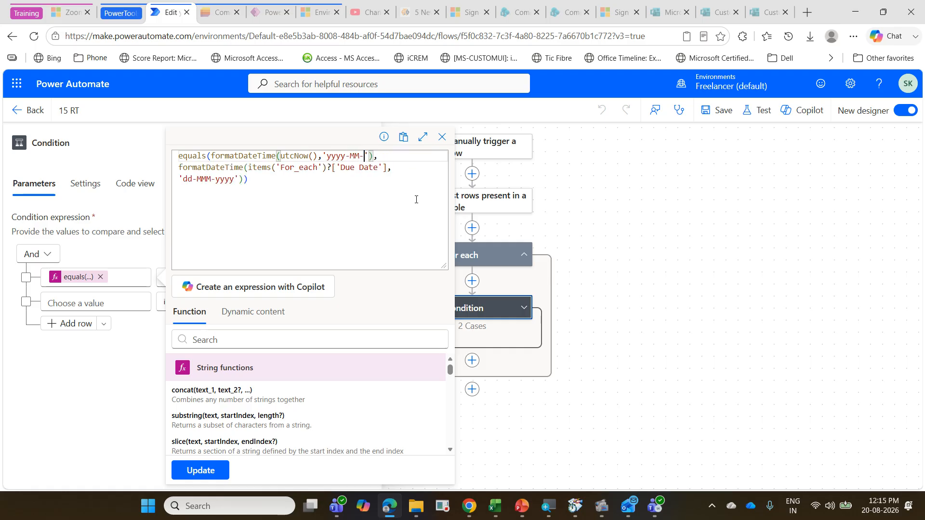
pyautogui.write('dd')
# Step: Set the Due Date format in the same expression to 'yyyy-MM-dd' and update the expression
pyautogui.press('Down')
pyautogui.press('Down')
pyautogui.press('Left')
pyautogui.press('Left')
pyautogui.press('Left')
pyautogui.press('Left')
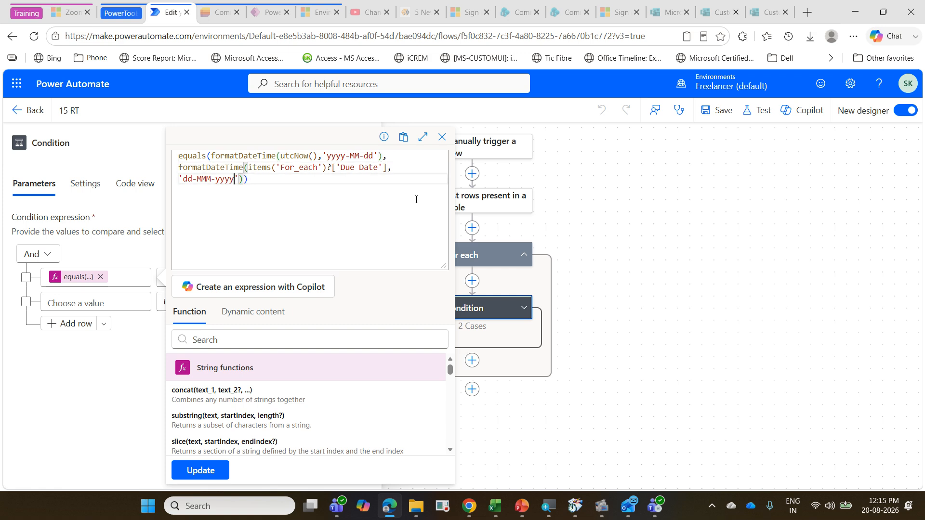
pyautogui.hotkey('shift', 'Left')
pyautogui.hotkey('shift', 'Left')
pyautogui.hotkey('shift', 'Left')
pyautogui.hotkey('shift', 'Left')
pyautogui.hotkey('shift', 'Left')
pyautogui.hotkey('shift', 'Left')
pyautogui.hotkey('shift', 'Left')
pyautogui.hotkey('shift', 'Left')
pyautogui.hotkey('shift', 'Left')
pyautogui.hotkey('shift', 'Left')
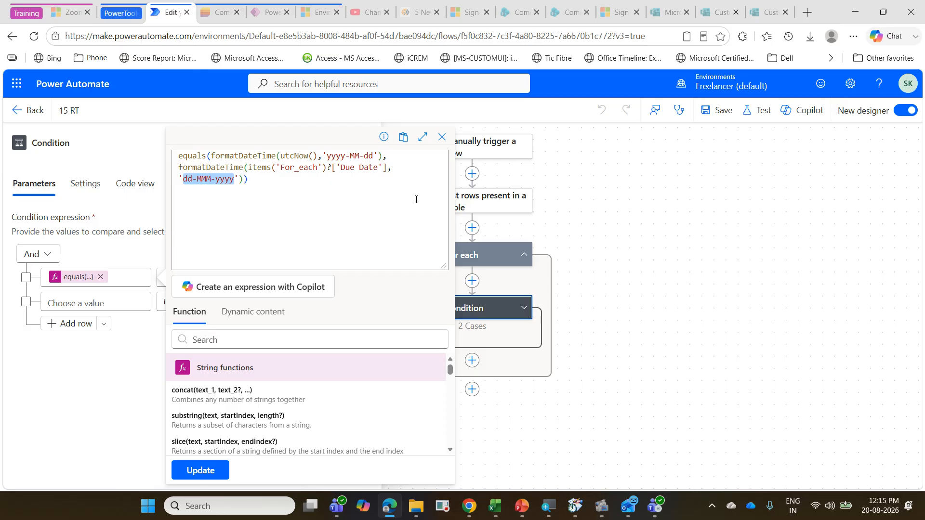
pyautogui.press('BackSpace')
pyautogui.write('yyy')
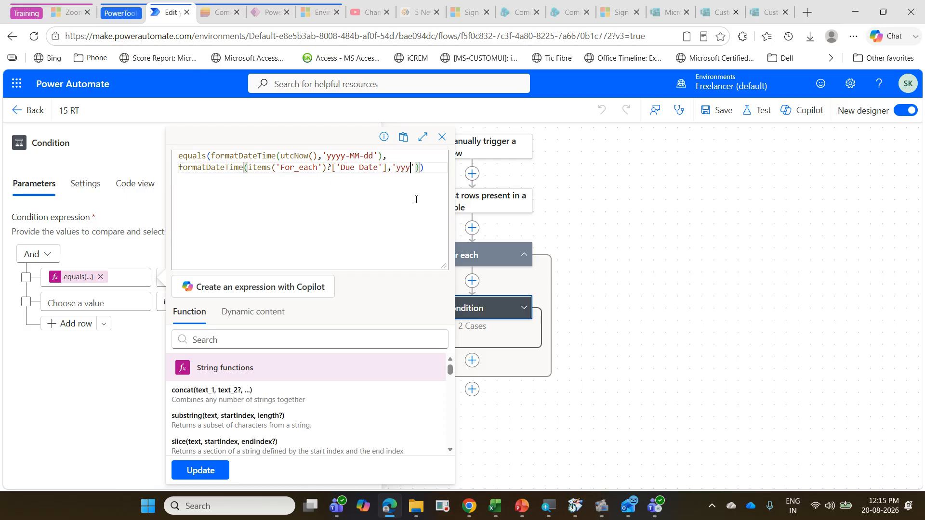
pyautogui.write('y-MM')
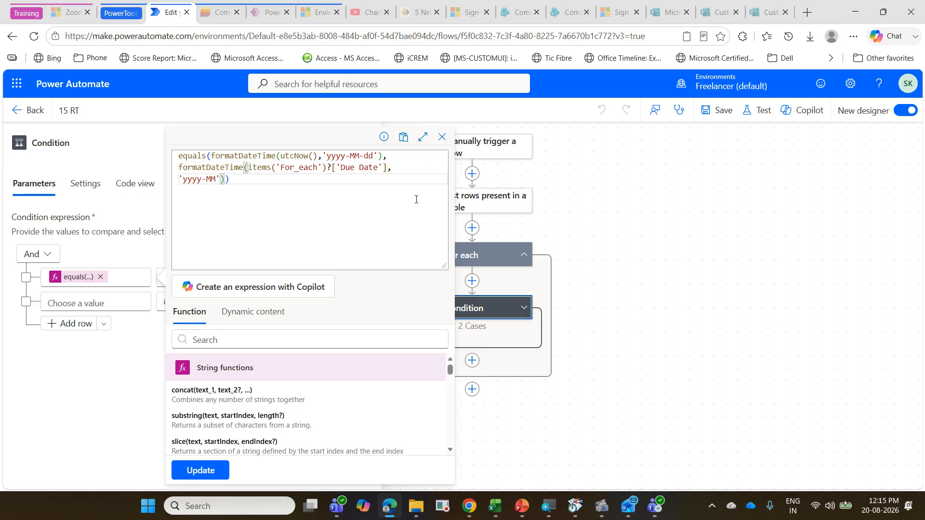
pyautogui.write('-dd')
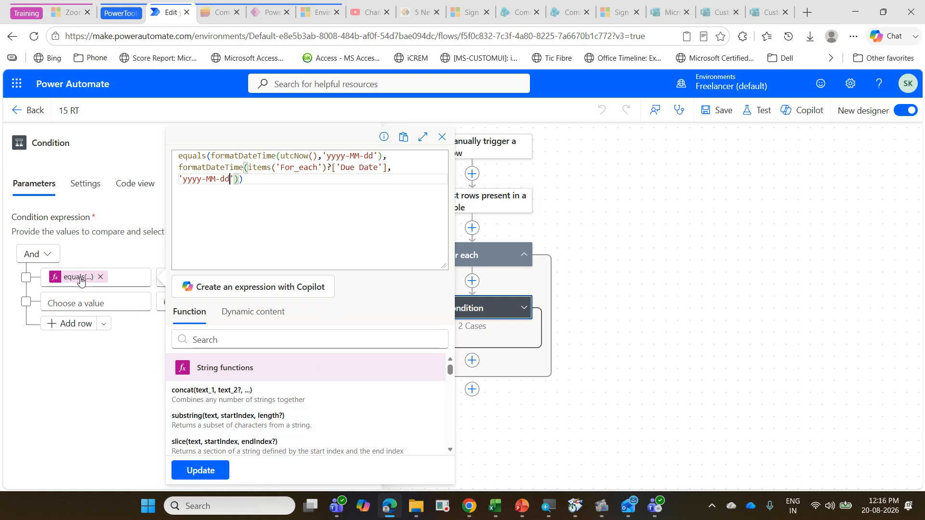
pyautogui.click(196, 472)
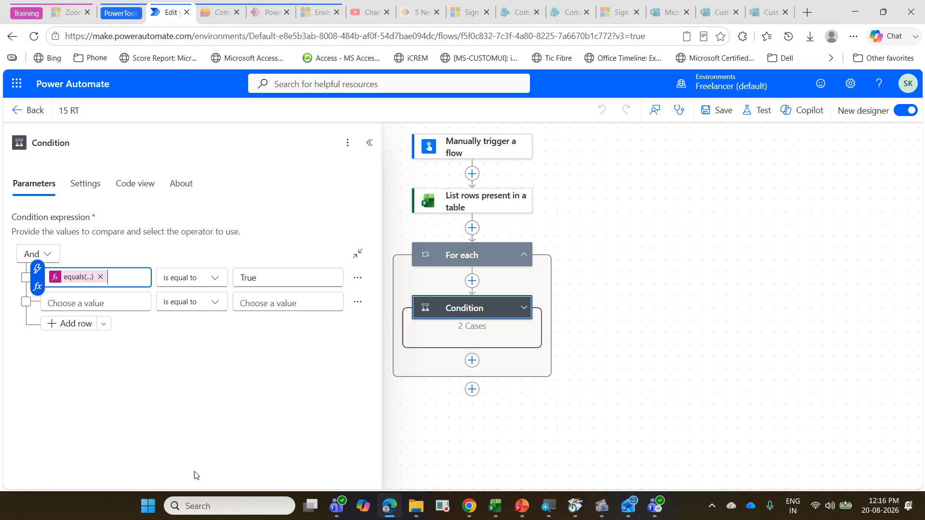
# Step: Change the Condition's comparison value to lowercase true and save the flow
pyautogui.click(245, 280)
pyautogui.press('BackSpace')
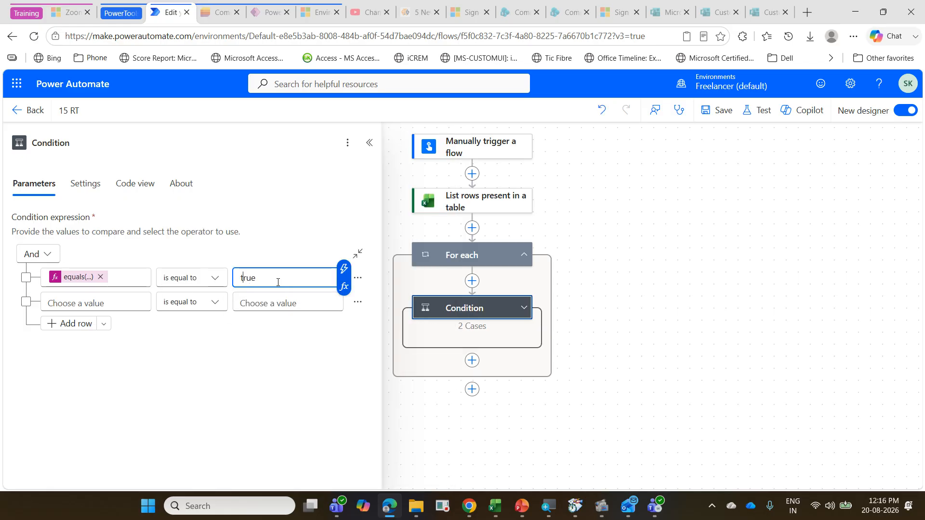
pyautogui.click(725, 112)
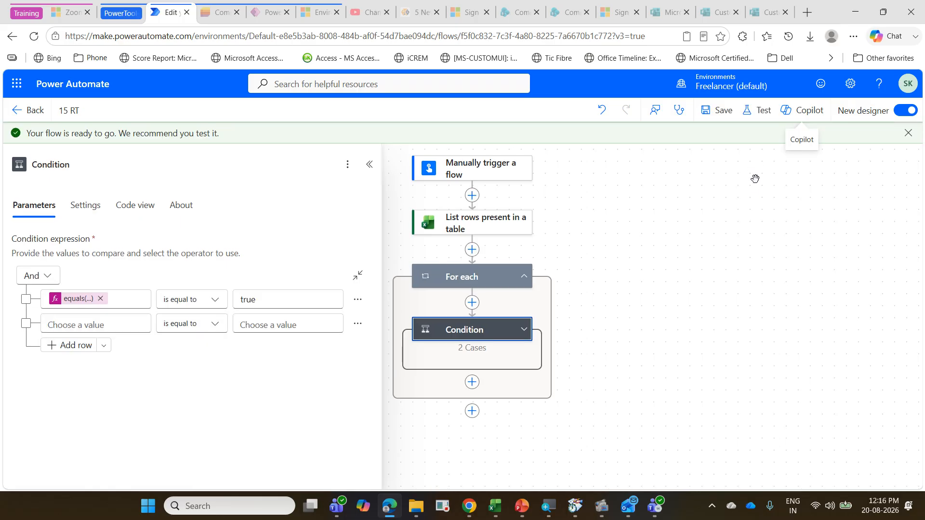
# Step: Test the 15 RT flow manually and run it
pyautogui.click(763, 116)
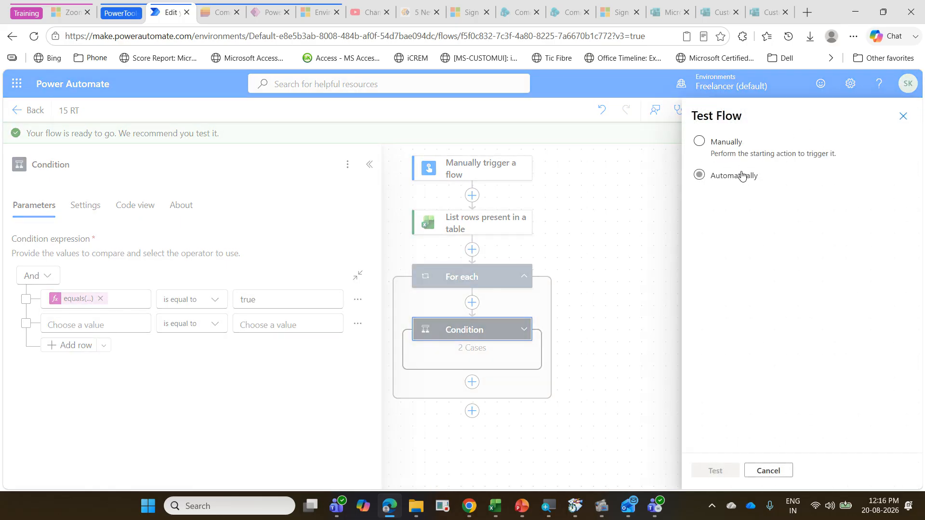
pyautogui.click(727, 141)
pyautogui.click(727, 477)
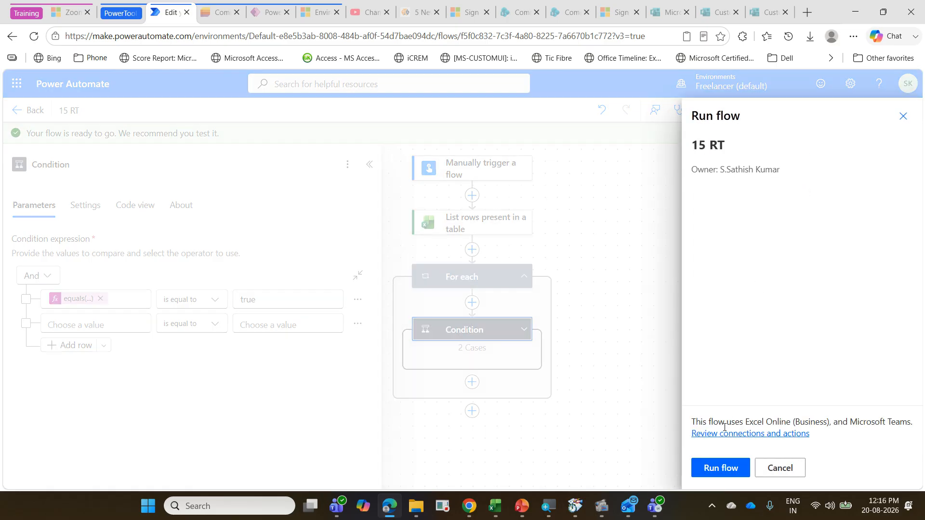
pyautogui.click(718, 469)
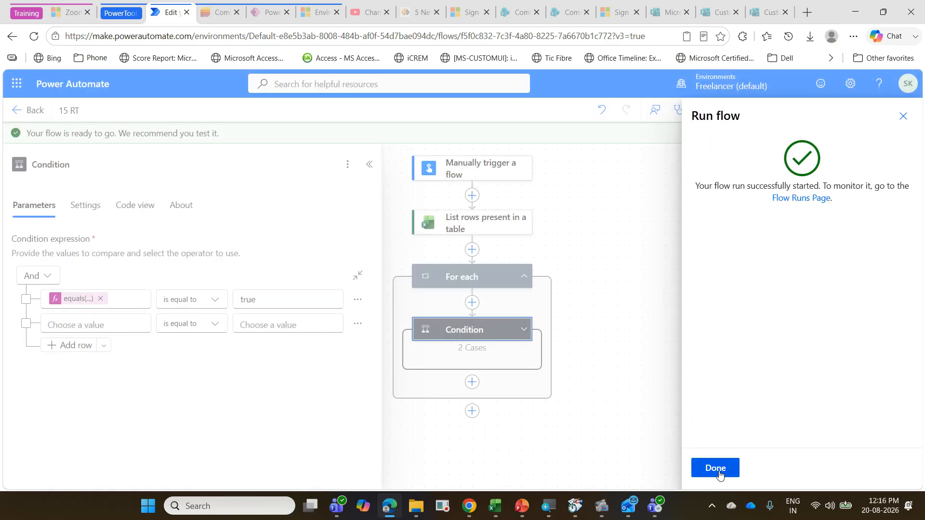
pyautogui.click(717, 467)
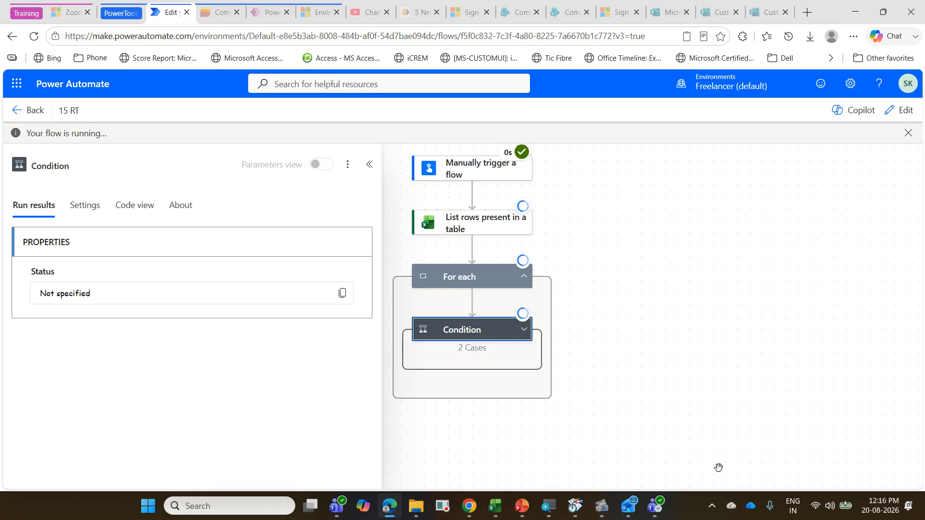
# Step: Expand the Condition in the run results, check the PowerAutomateTraining channel in Microsoft Teams for the reminder post, and return to the browser
pyautogui.click(524, 329)
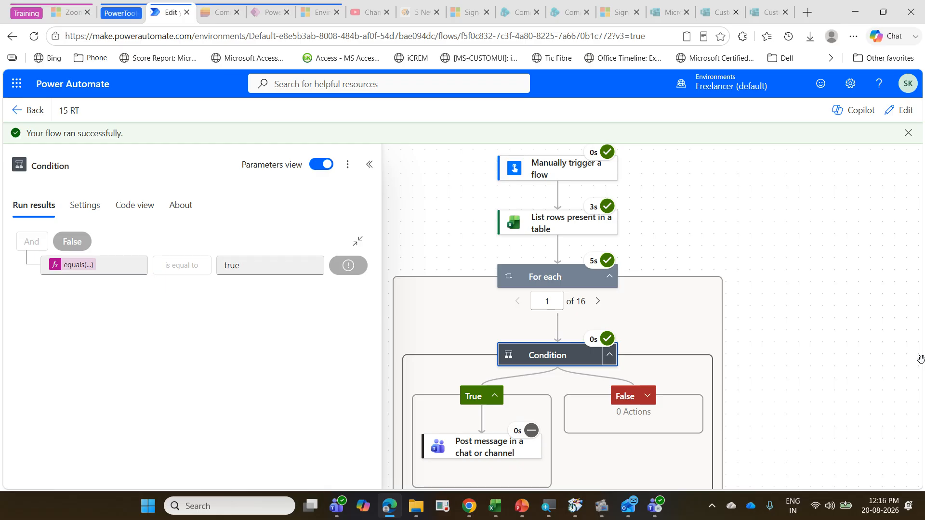
pyautogui.click(336, 506)
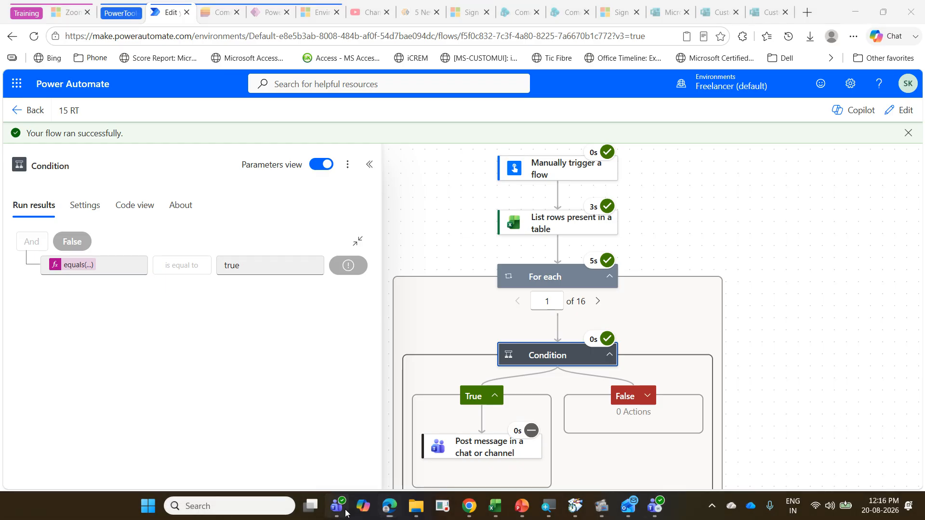
pyautogui.click(658, 511)
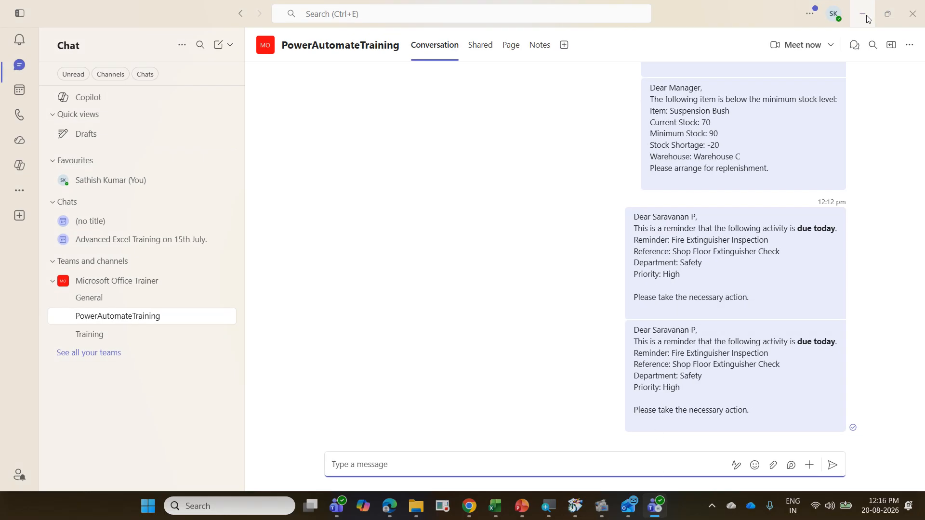
pyautogui.click(911, 14)
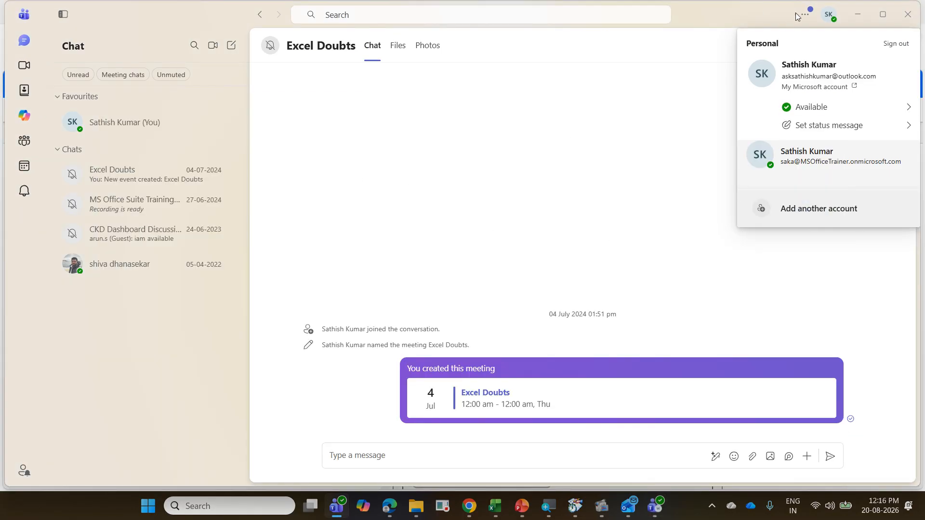
pyautogui.click(907, 14)
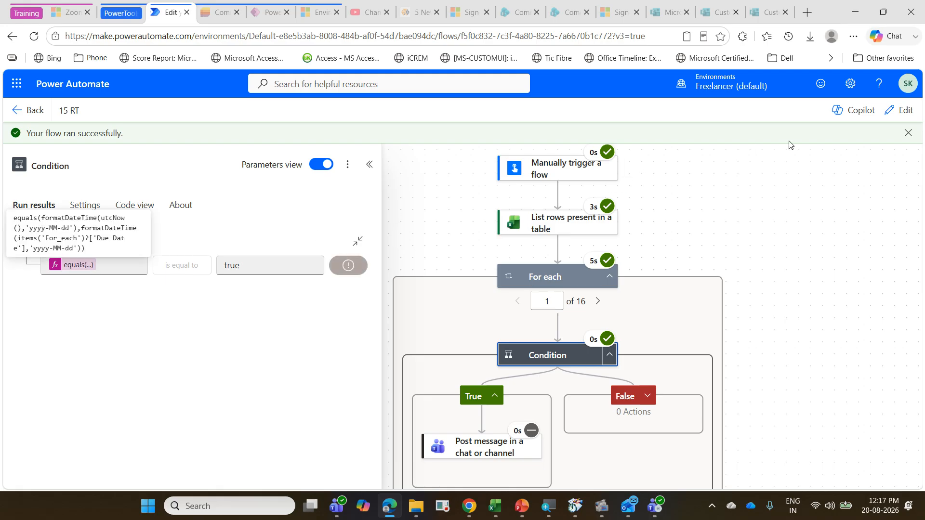
# Step: Review the Condition's equals(...) expression in the 15 RT editor, save the flow, and return to the cloud flows list
pyautogui.click(906, 111)
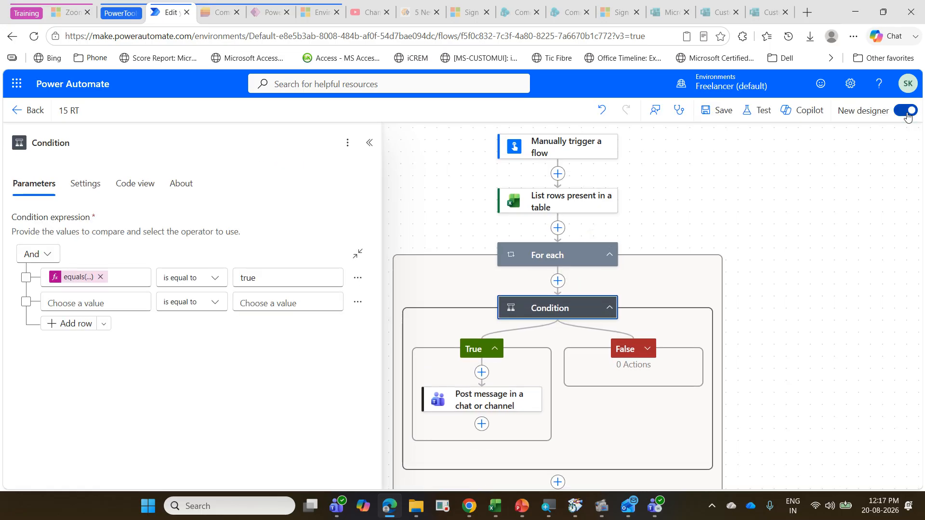
pyautogui.click(73, 279)
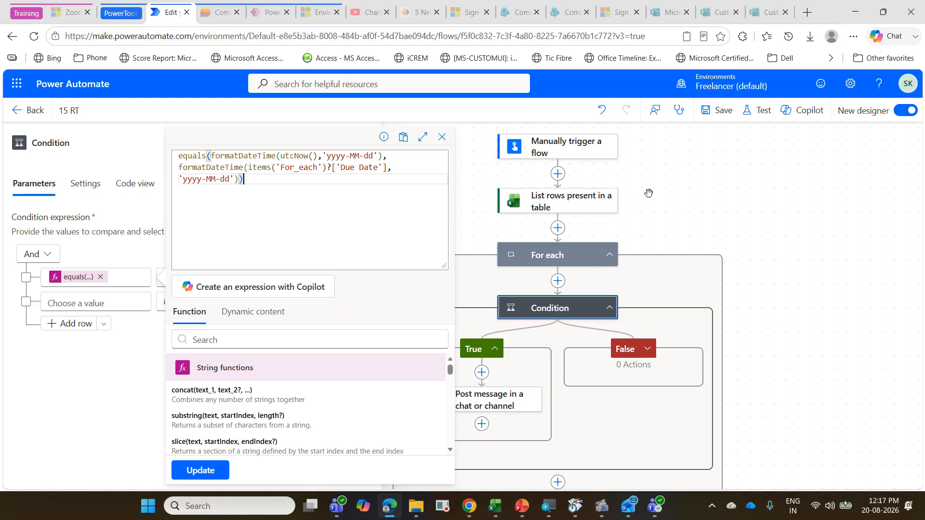
pyautogui.click(723, 114)
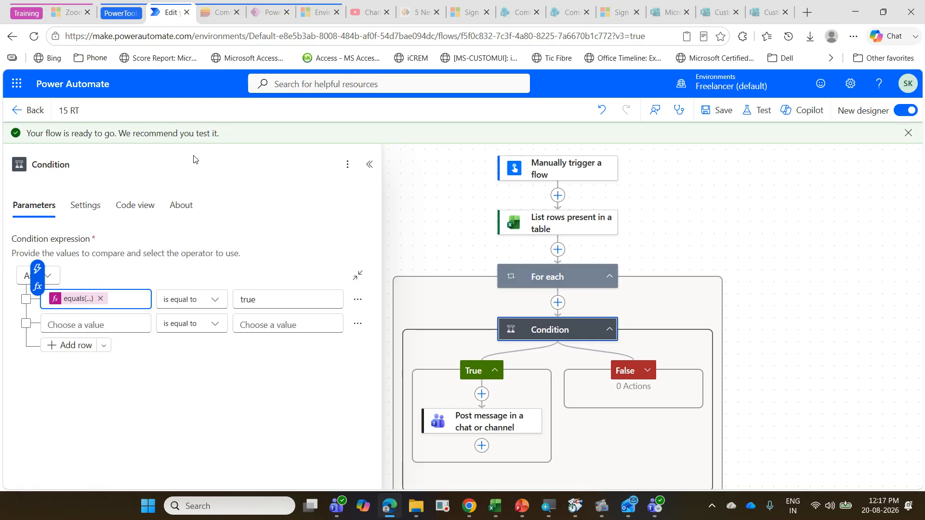
pyautogui.click(32, 110)
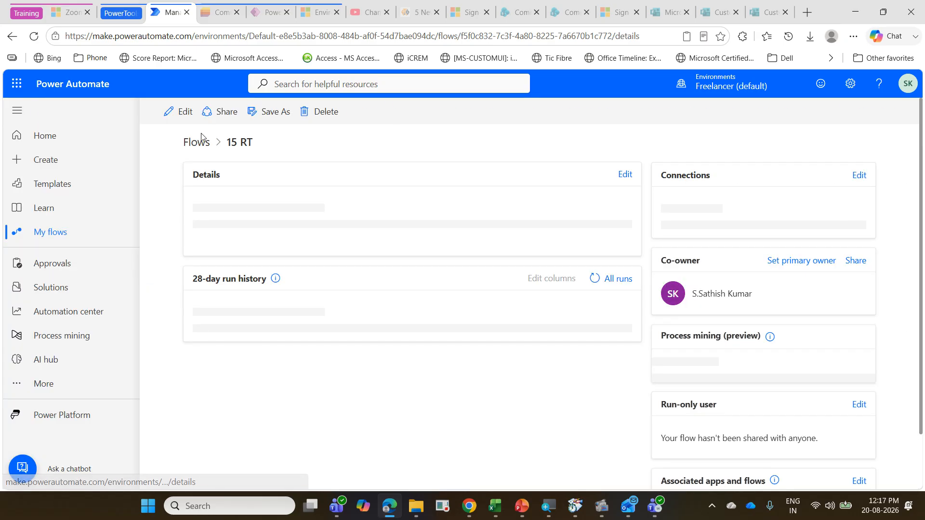
pyautogui.click(66, 232)
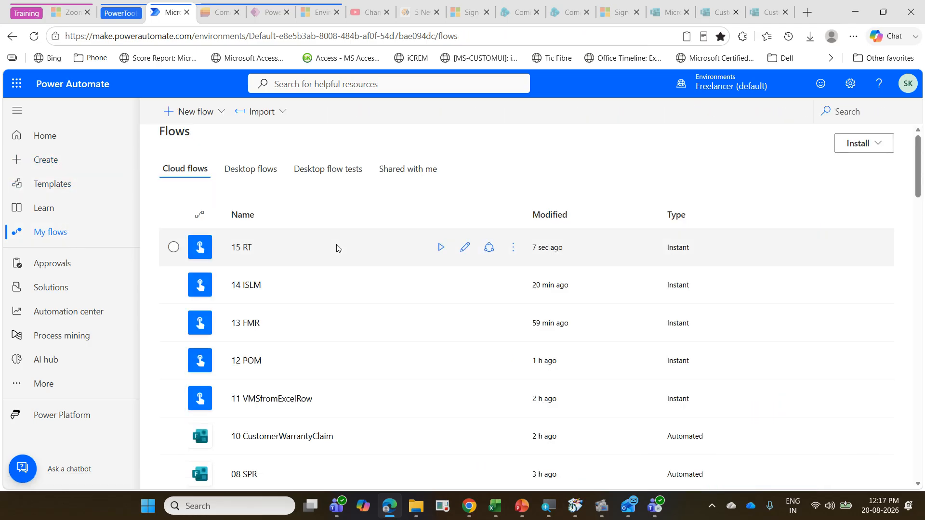
# Step: Find the existing RemainderbasedonDate flow in the cloud flows list and open it for editing
pyautogui.scroll(-10, 764, 318)
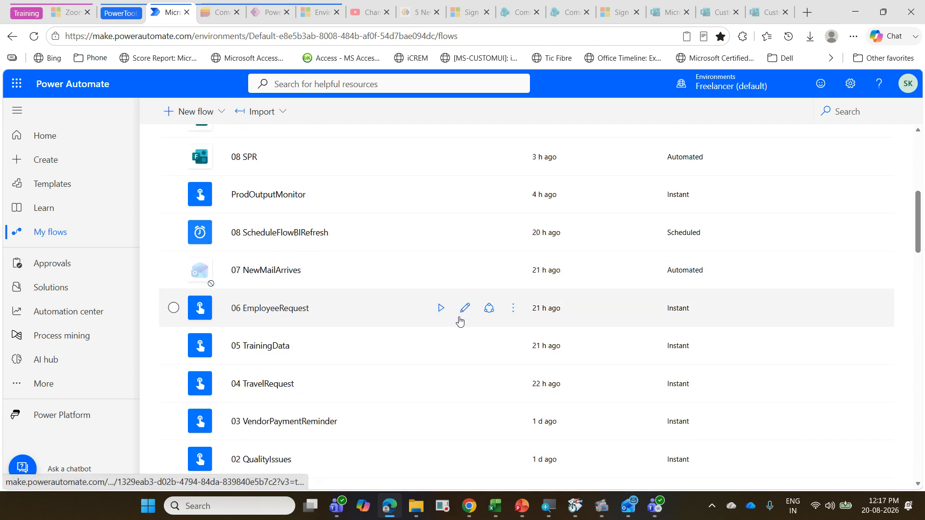
pyautogui.scroll(-5, 459, 322)
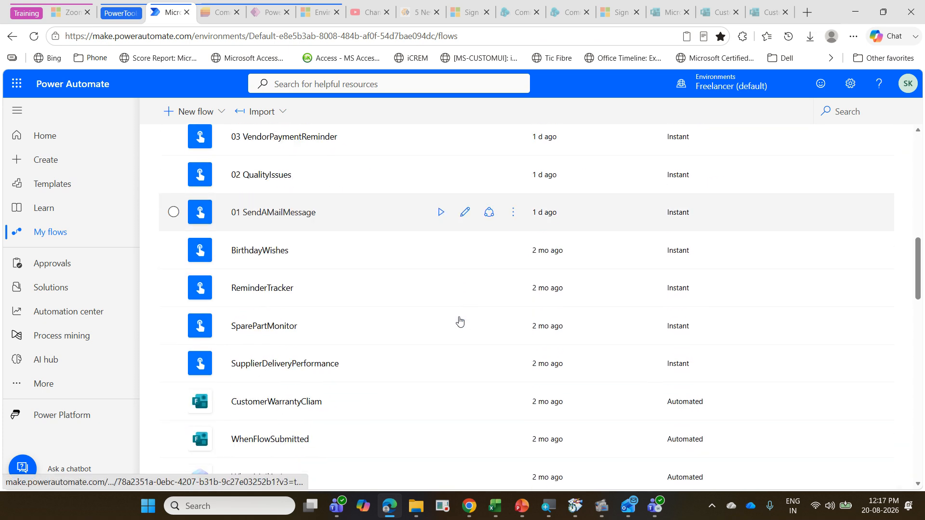
pyautogui.scroll(-5, 355, 330)
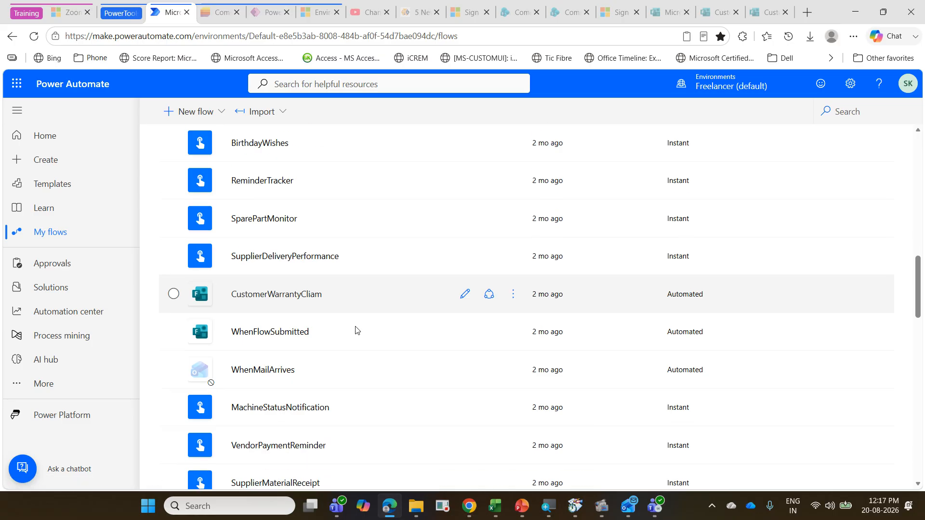
pyautogui.scroll(-3, 355, 330)
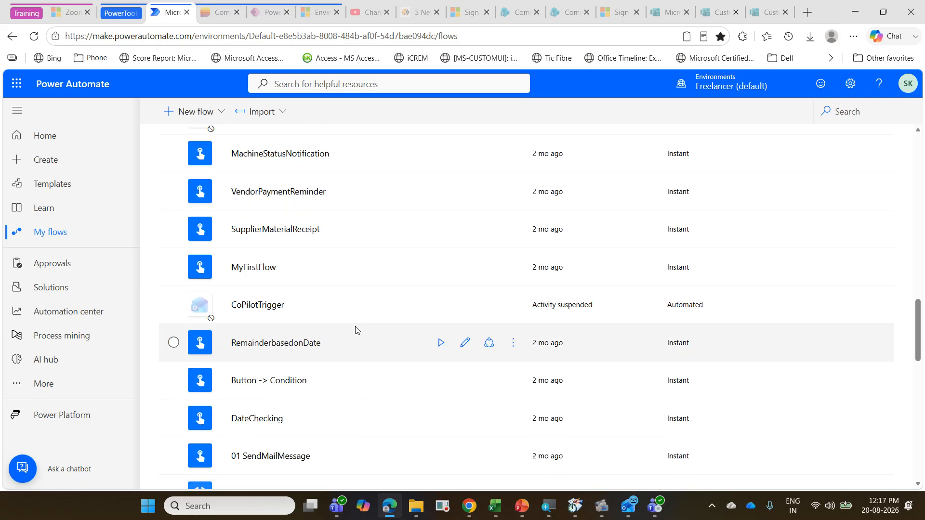
pyautogui.click(464, 344)
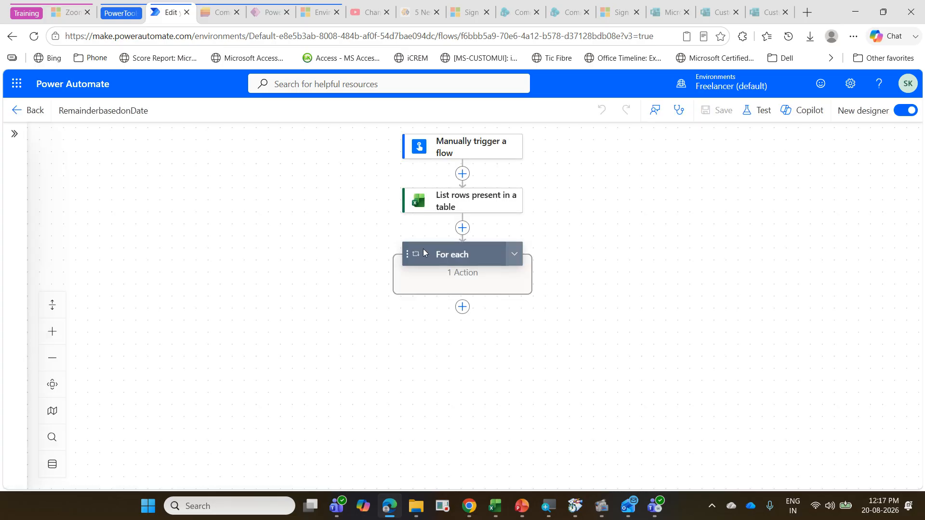
# Step: Copy the full equals(...) expression from the Condition inside the For each loop of RemainderbasedonDate
pyautogui.click(466, 255)
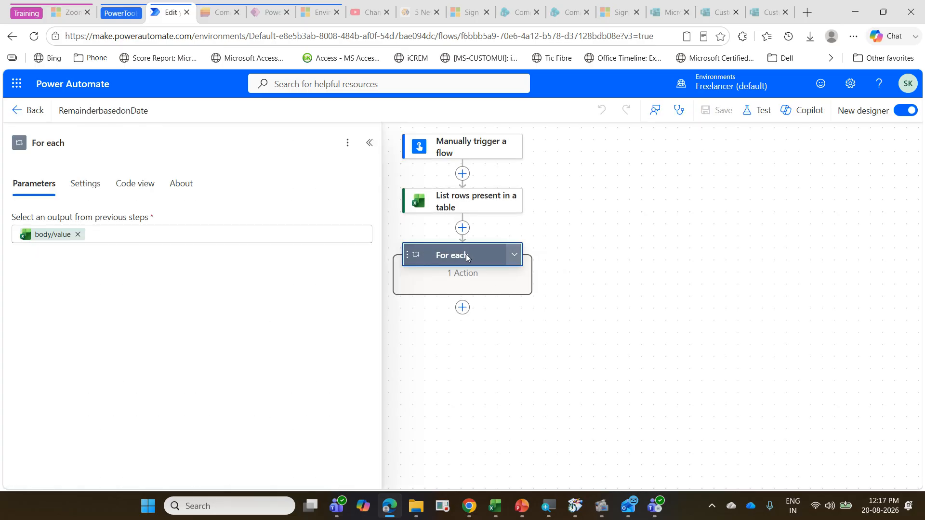
pyautogui.click(514, 254)
pyautogui.click(520, 311)
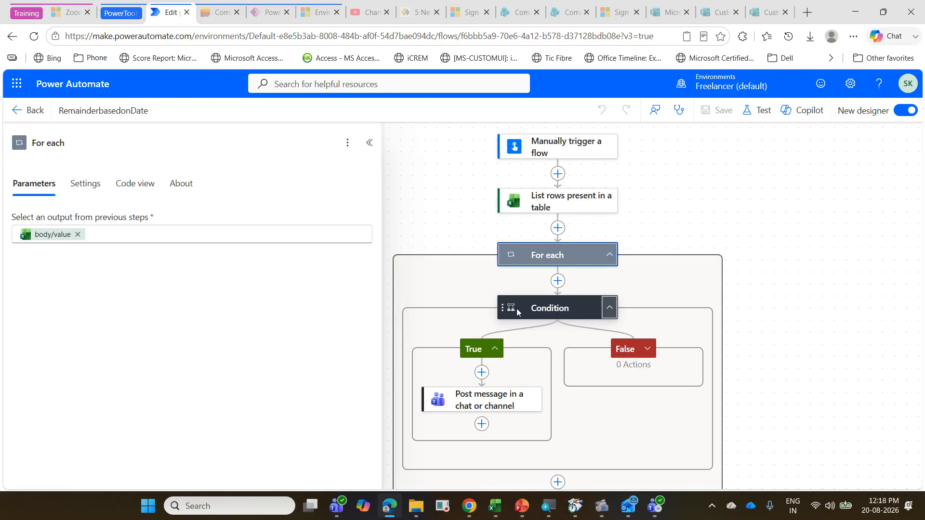
pyautogui.click(488, 351)
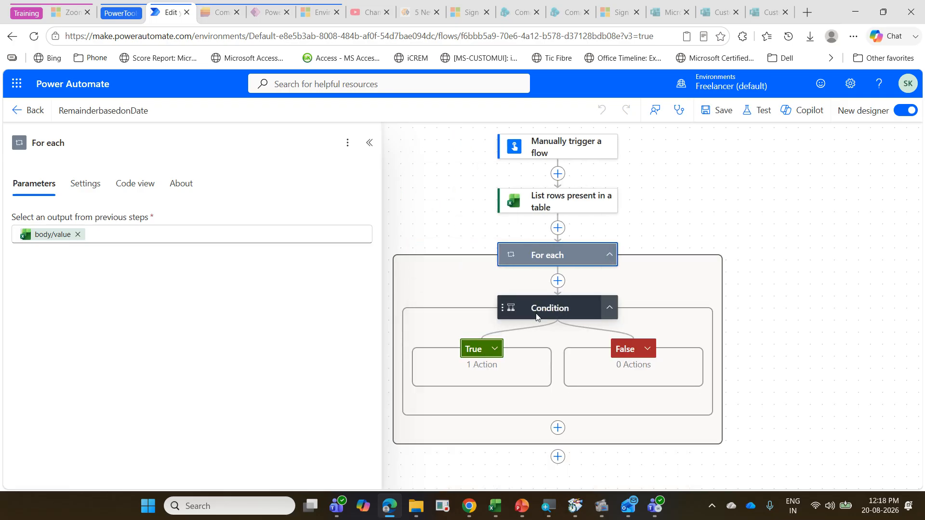
pyautogui.click(552, 309)
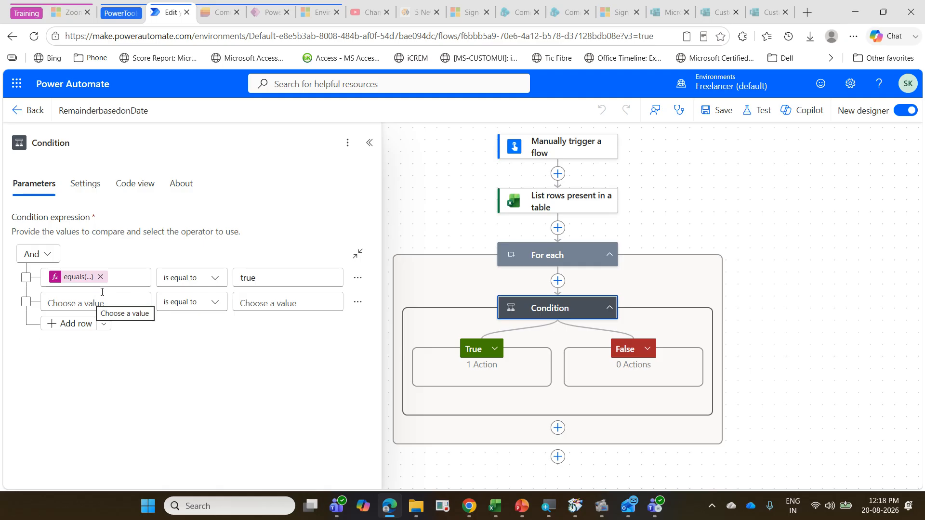
pyautogui.click(79, 280)
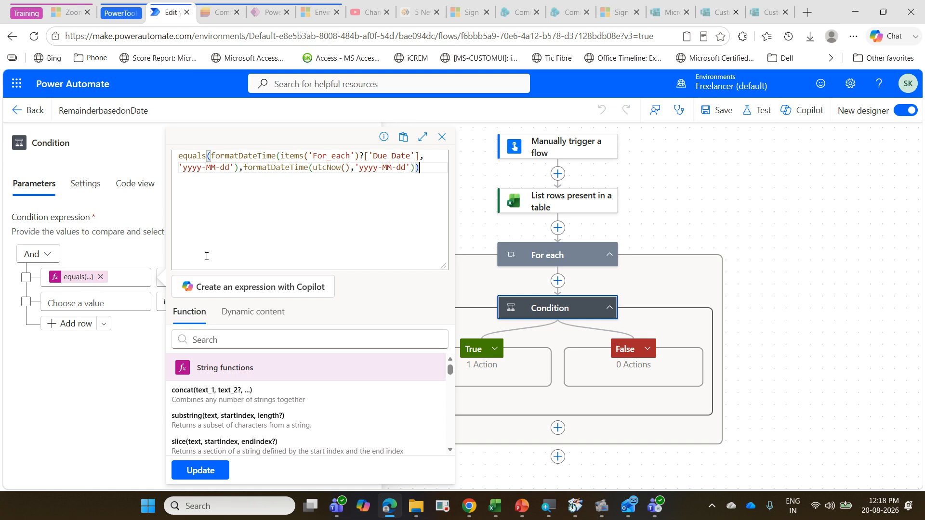
pyautogui.moveTo(430, 172); pyautogui.dragTo(177, 156)
pyautogui.hotkey('ctrl', 'c')
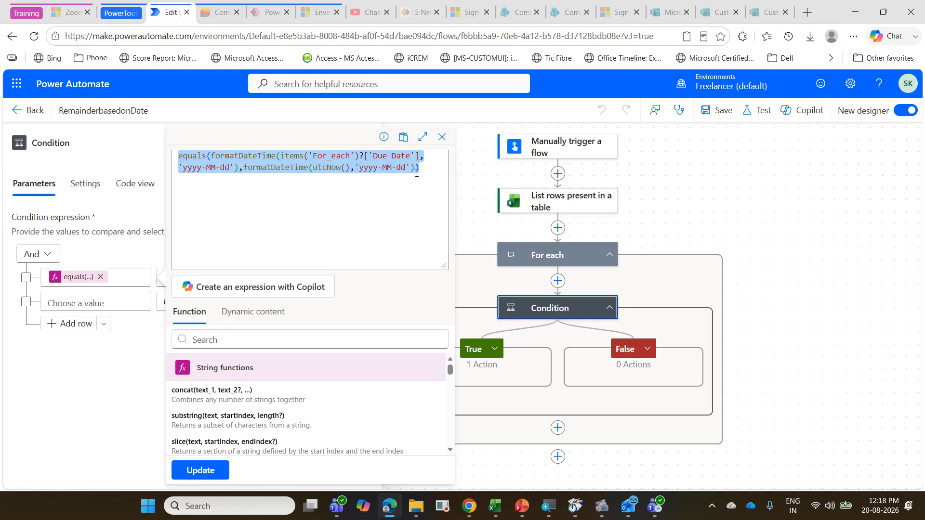
pyautogui.click(441, 137)
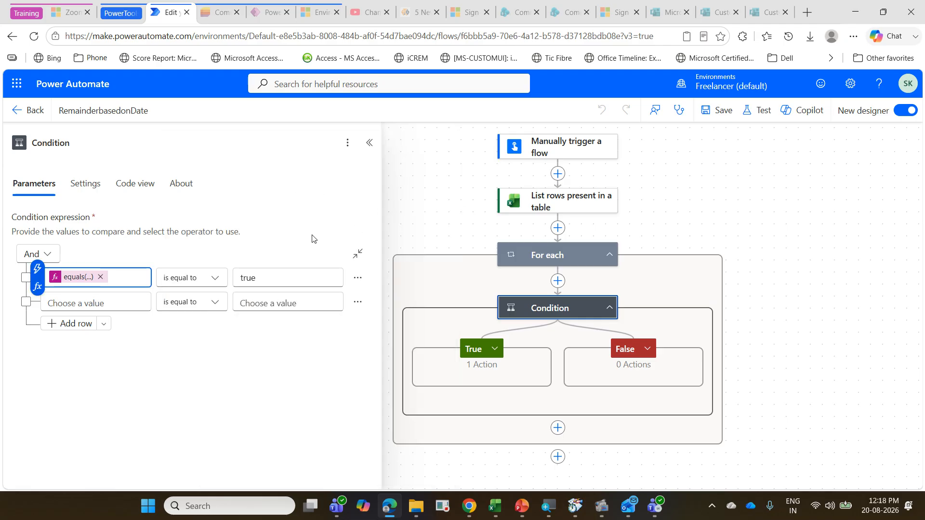
# Step: Return to the cloud flows list, open 15 RT for editing, and display the parameters of the Condition inside its For each loop
pyautogui.click(29, 111)
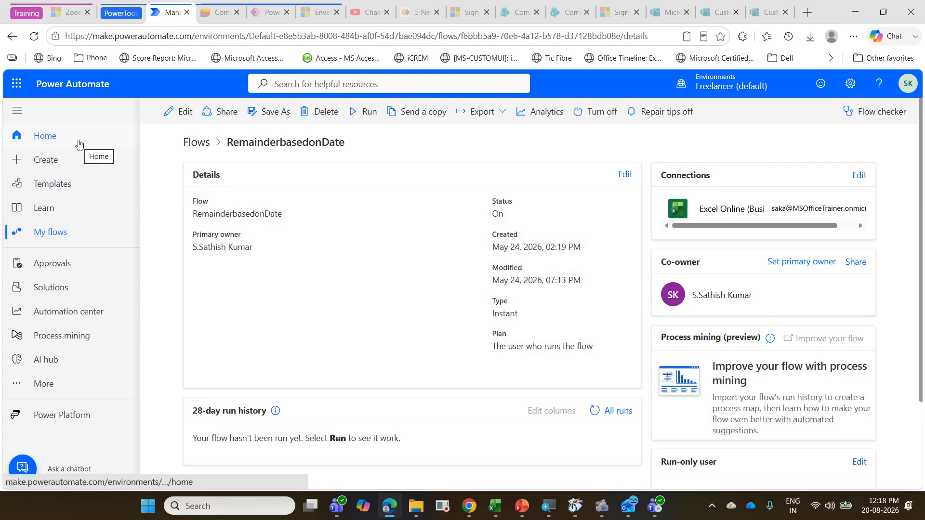
pyautogui.click(93, 233)
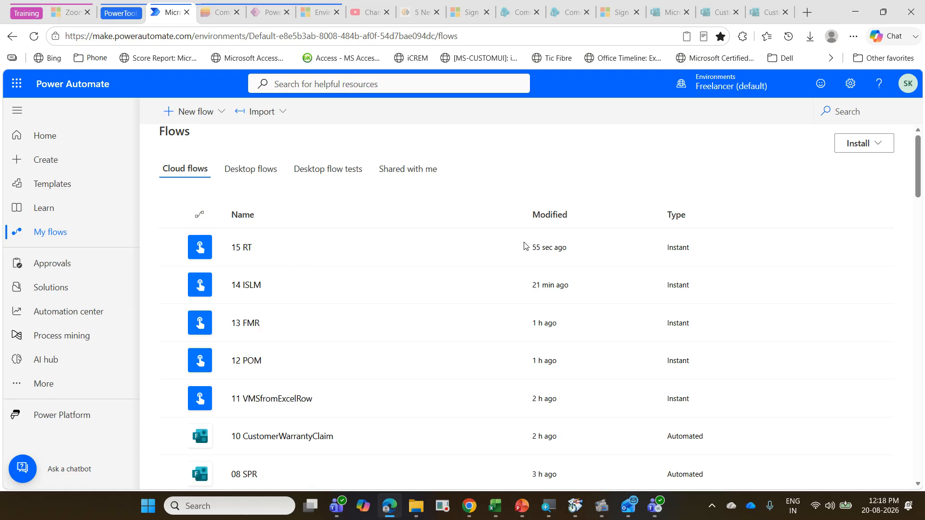
pyautogui.moveTo(233, 252)
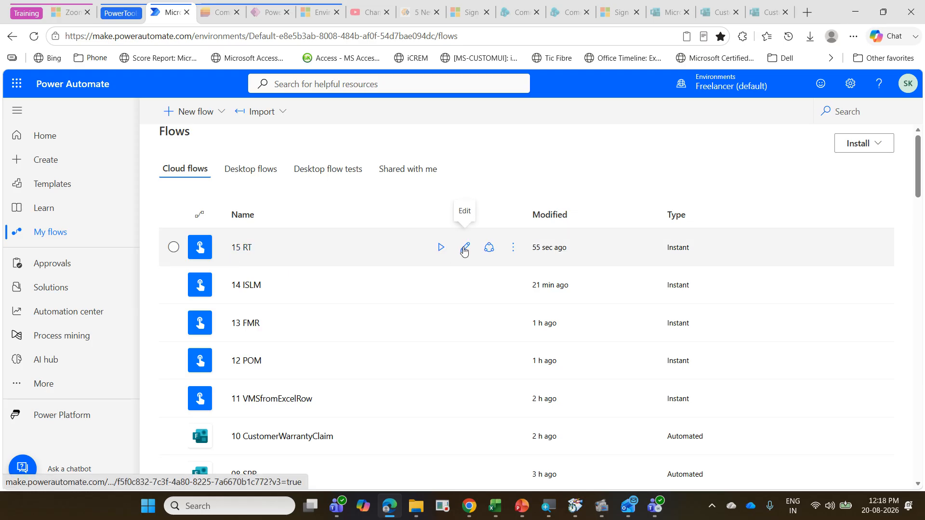
pyautogui.click(465, 248)
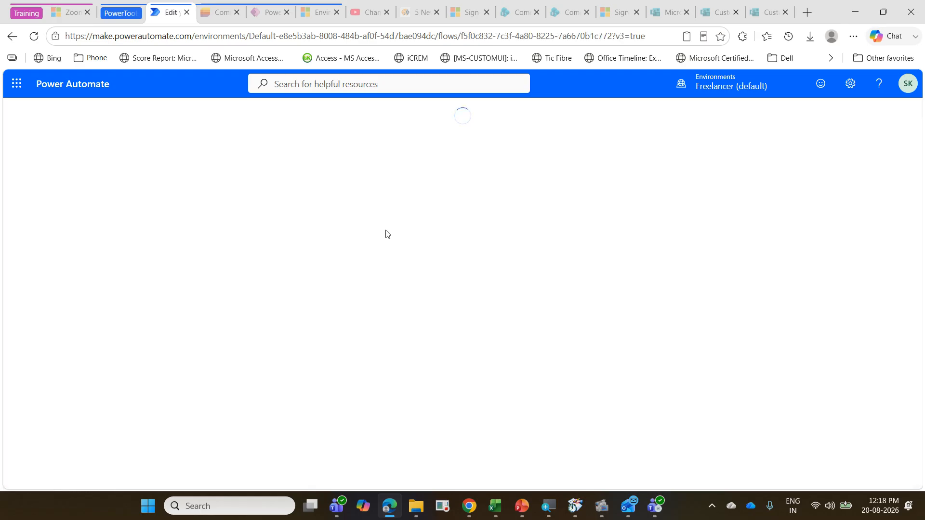
pyautogui.click(517, 258)
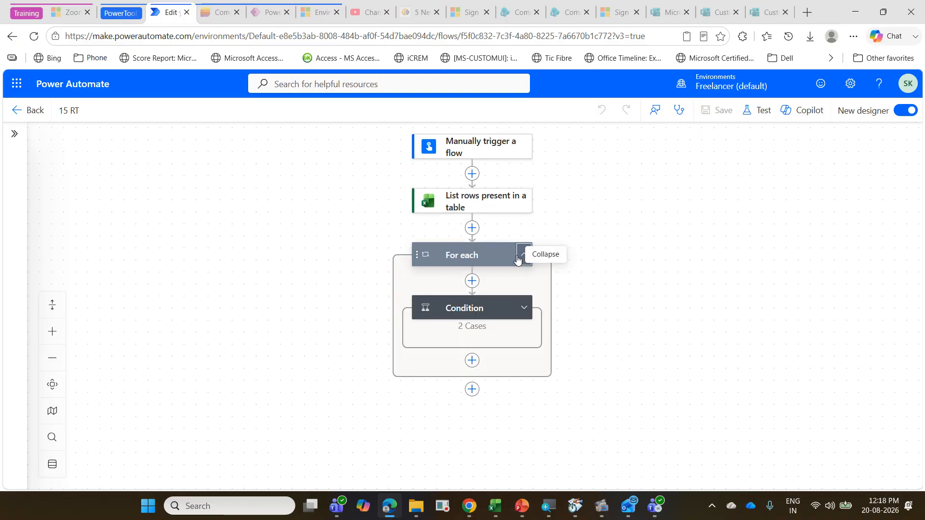
pyautogui.click(520, 307)
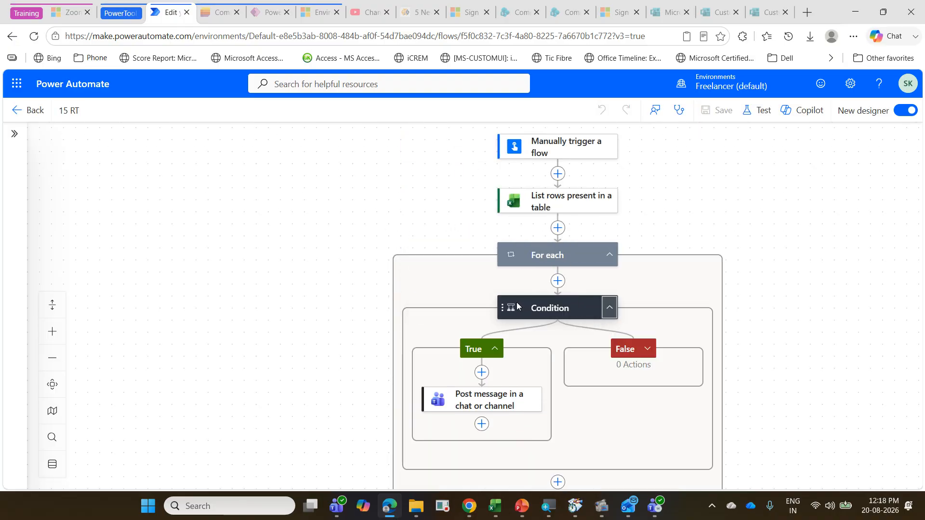
pyautogui.click(492, 349)
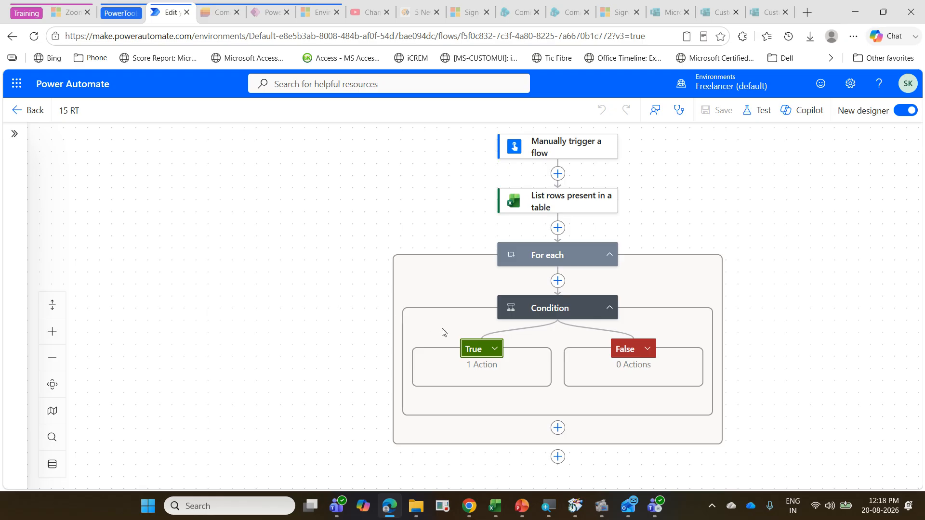
pyautogui.click(472, 348)
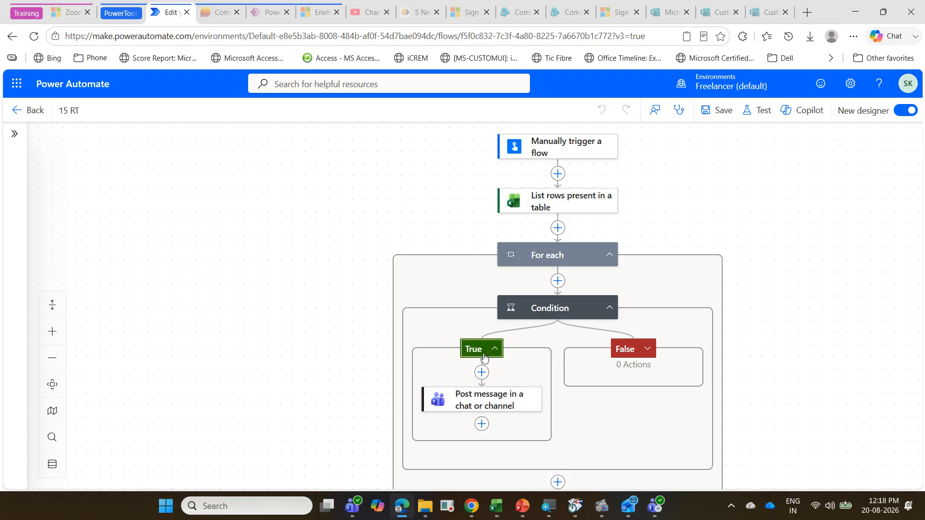
pyautogui.click(542, 311)
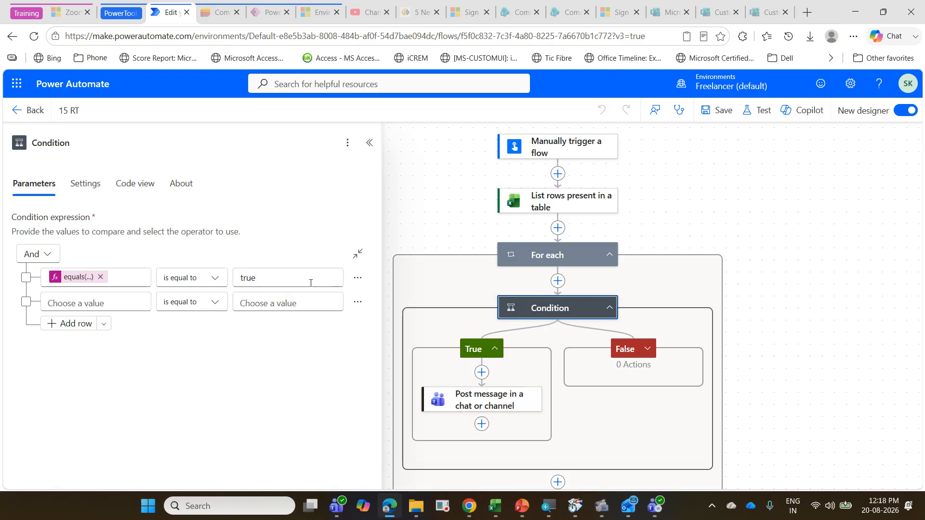
# Step: Replace the Condition's first value with the copied expression equals(formatDateTime(items('For_each')?['Due Date'],'yyyy-MM-dd'),formatDateTime(utcNow(),'yyyy-MM-dd'))
pyautogui.click(100, 276)
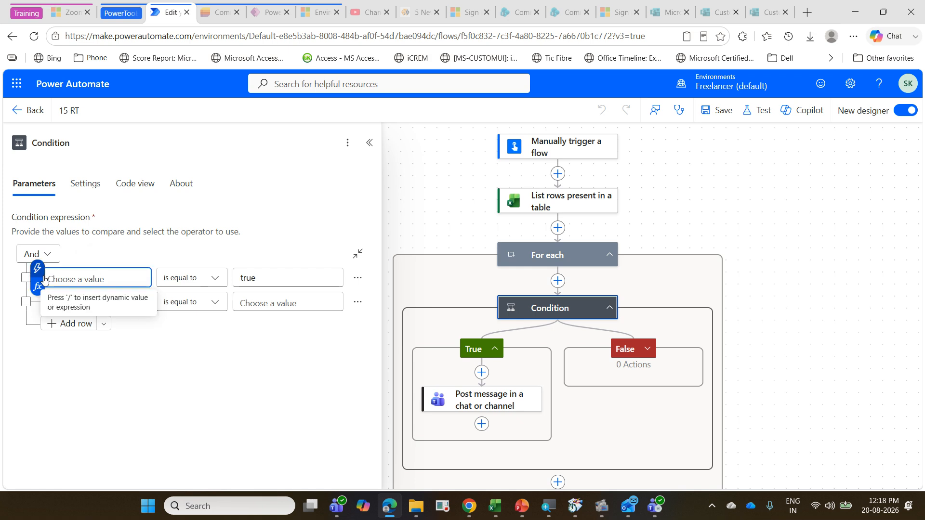
pyautogui.click(44, 271)
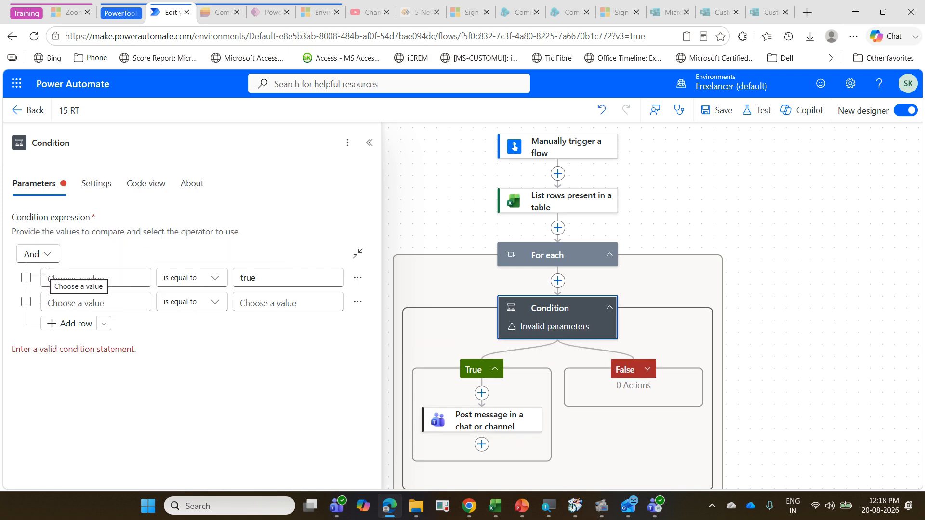
pyautogui.click(44, 271)
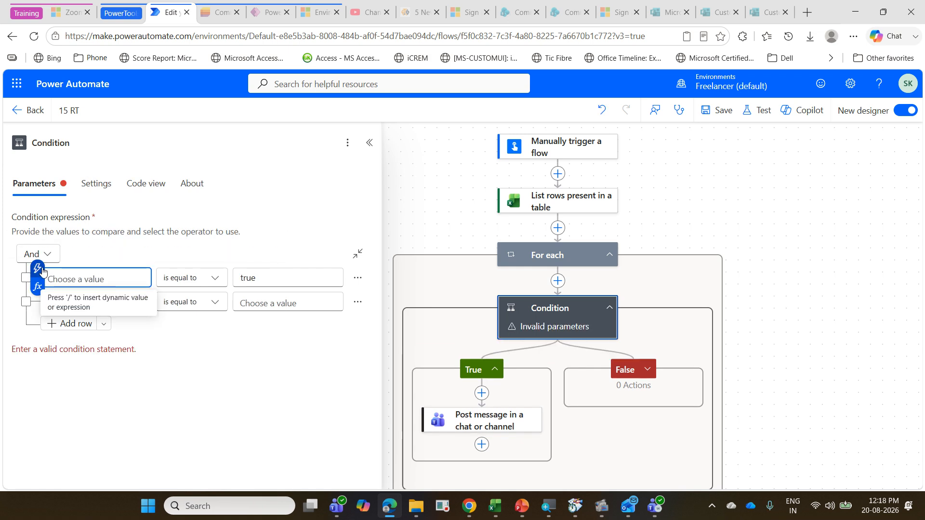
pyautogui.click(42, 271)
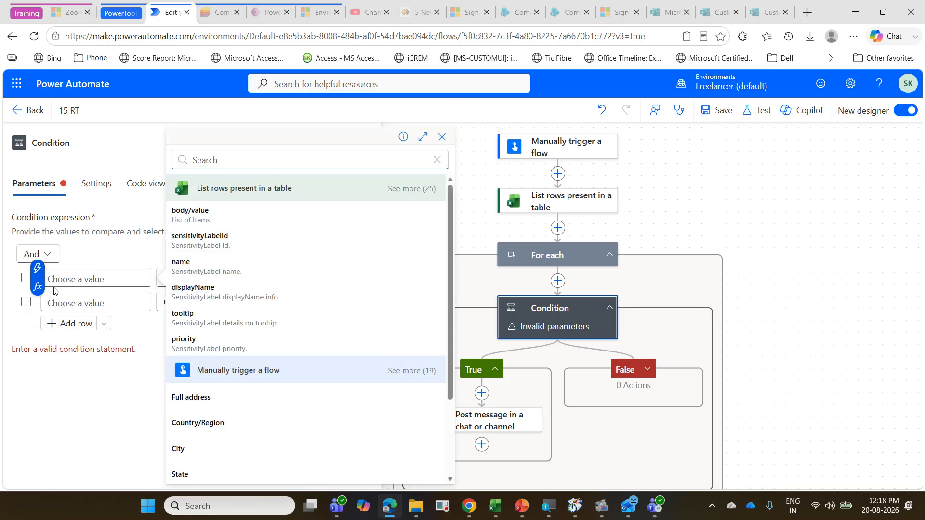
pyautogui.click(47, 284)
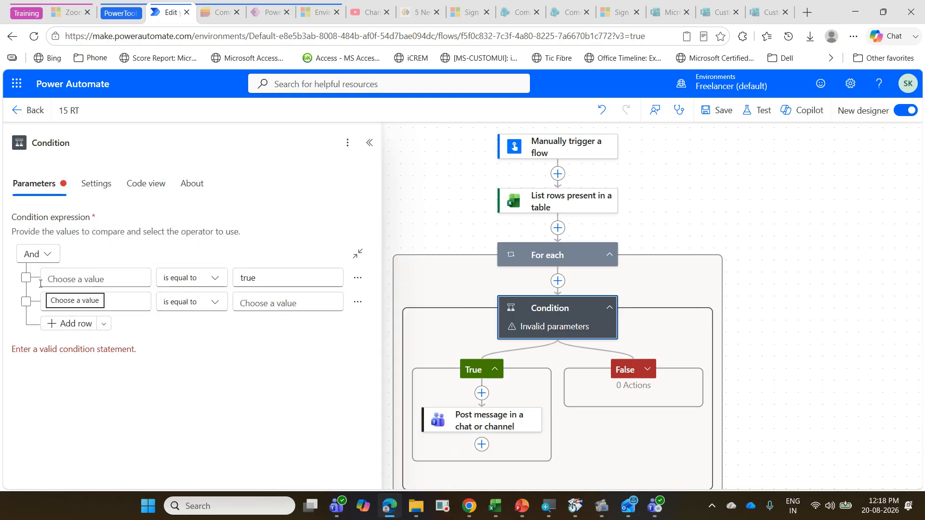
pyautogui.click(37, 286)
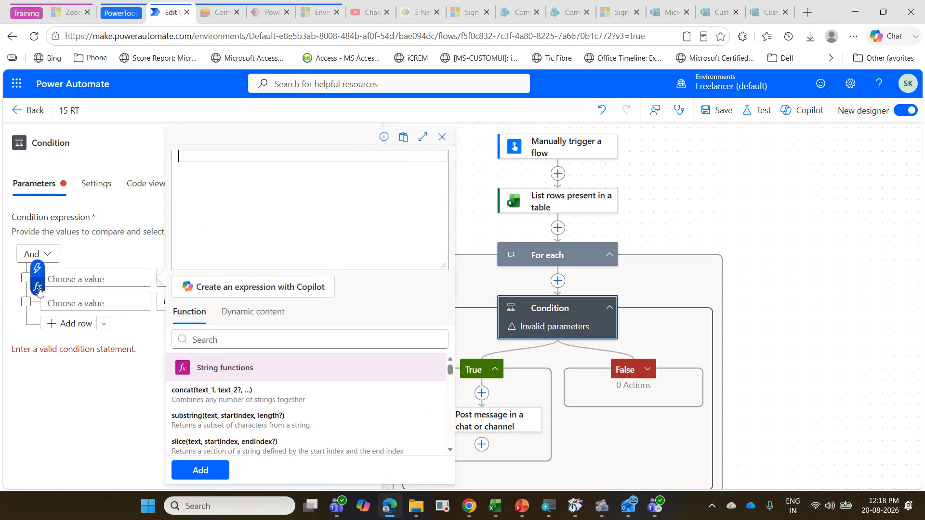
pyautogui.hotkey('ctrl', 'v')
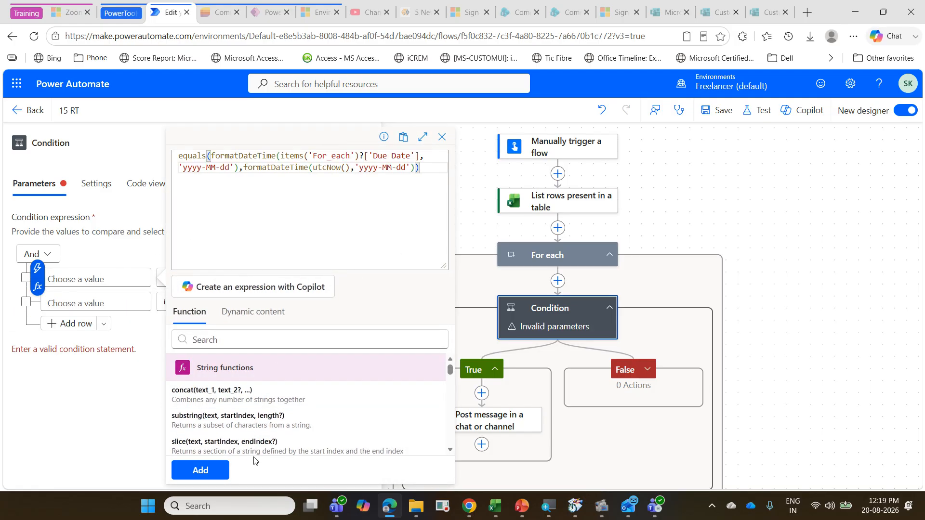
pyautogui.click(200, 471)
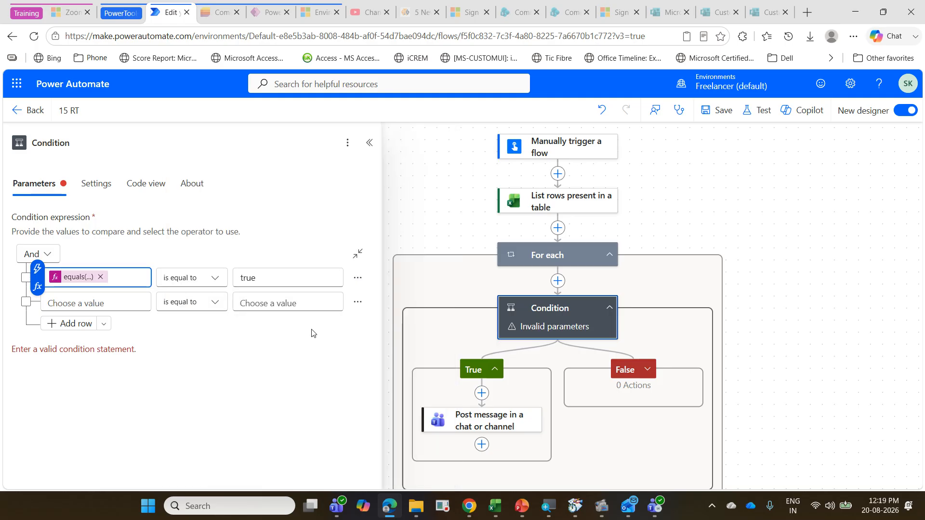
# Step: Check the Condition's comparison value true, close its parameters, and save the 15 RT flow
pyautogui.click(266, 278)
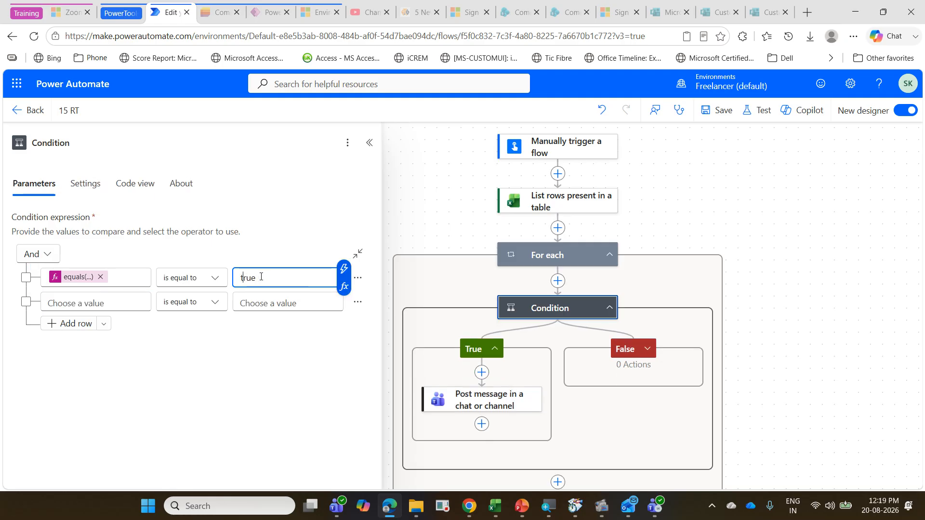
pyautogui.click(756, 125)
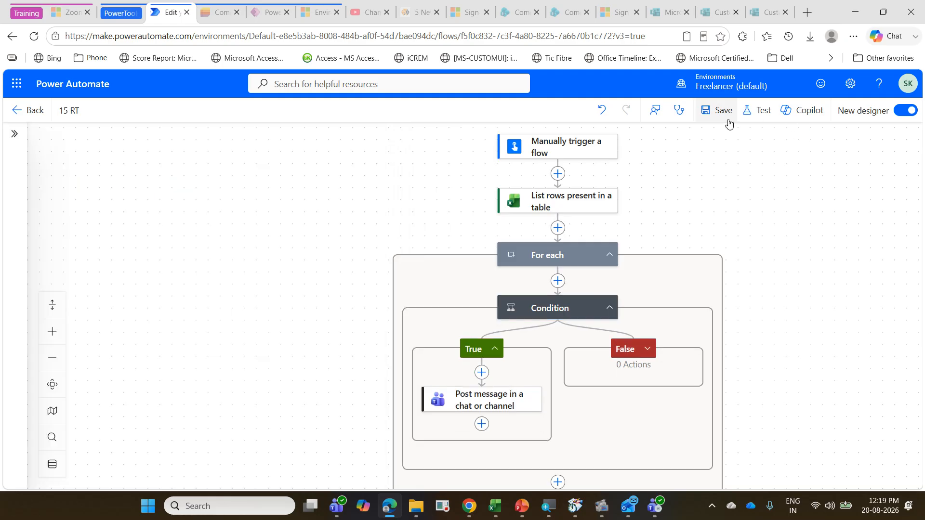
pyautogui.click(729, 124)
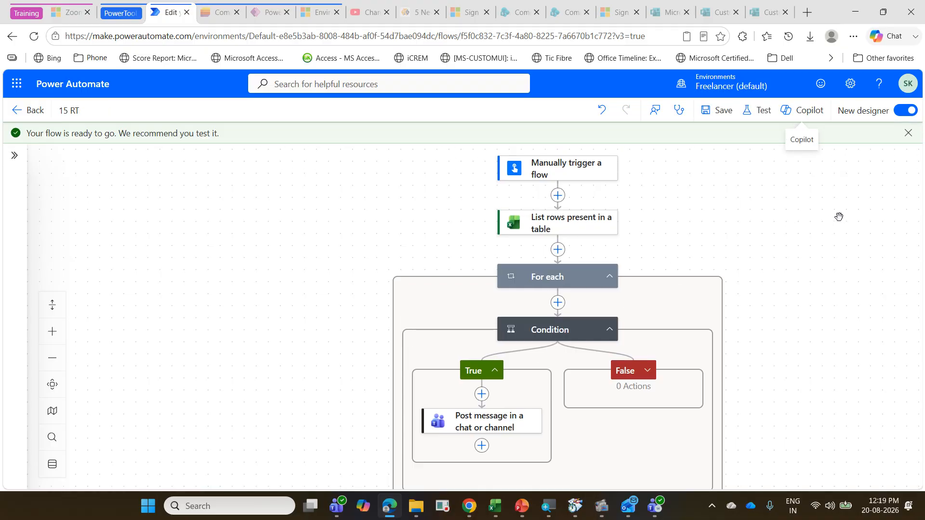
# Step: Run a manual test of the 15 RT flow and close the run confirmation
pyautogui.click(762, 112)
pyautogui.click(749, 175)
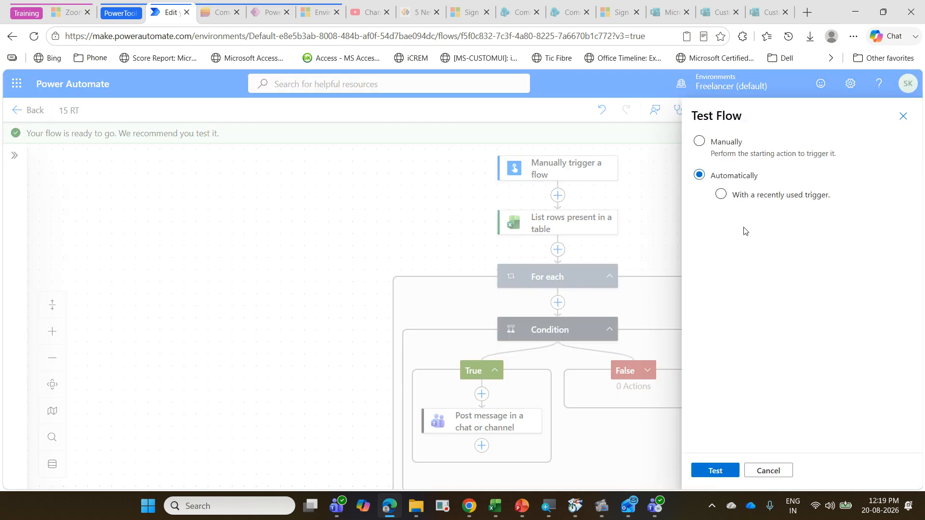
pyautogui.click(730, 144)
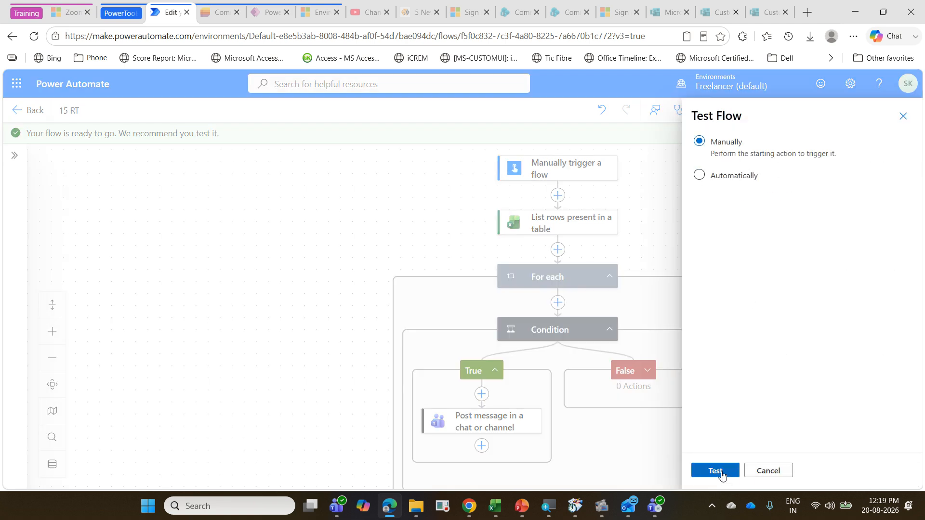
pyautogui.click(717, 471)
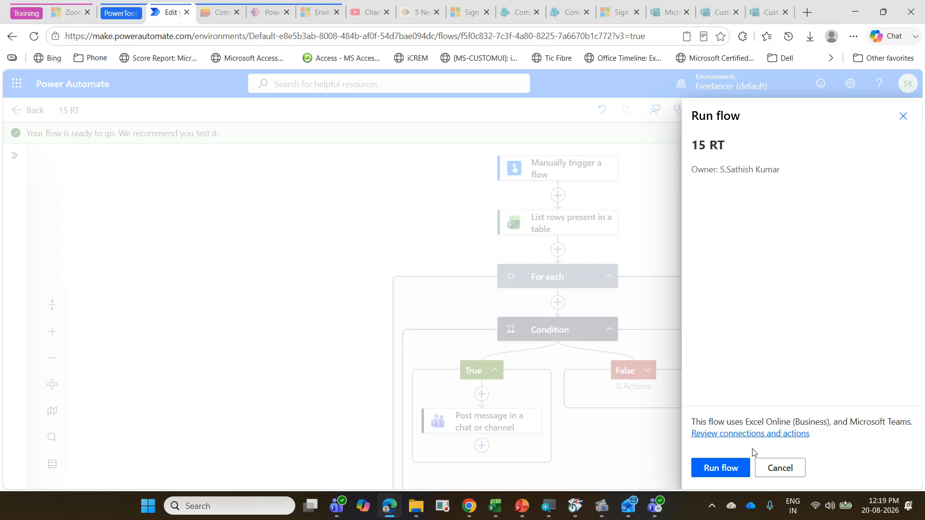
pyautogui.click(722, 468)
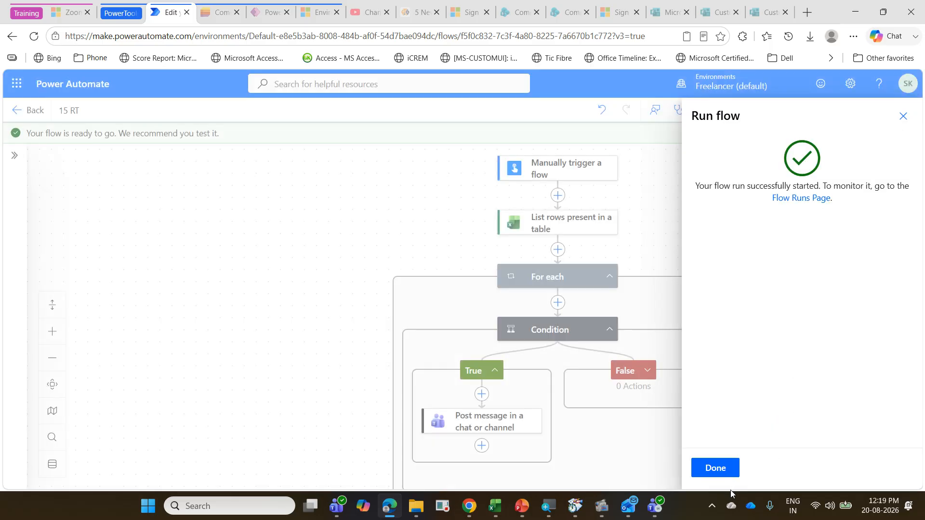
pyautogui.click(709, 474)
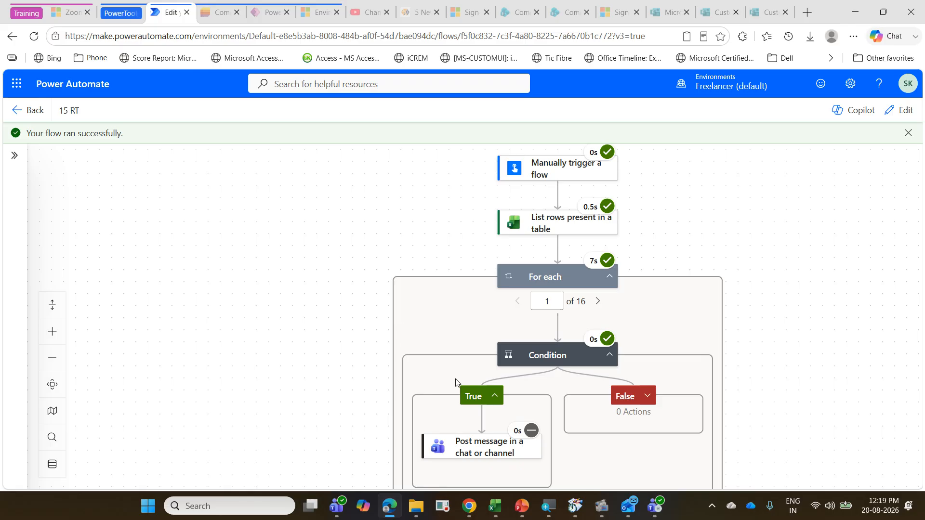
# Step: Switch to Teams, check the PowerAutomateTraining channel for newly posted reminders, and return to the flow run
pyautogui.click(336, 506)
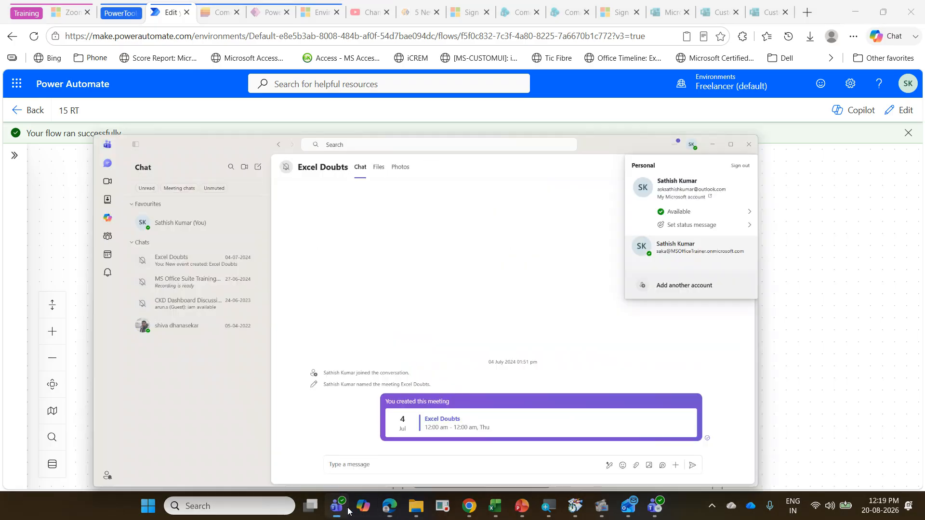
pyautogui.click(654, 505)
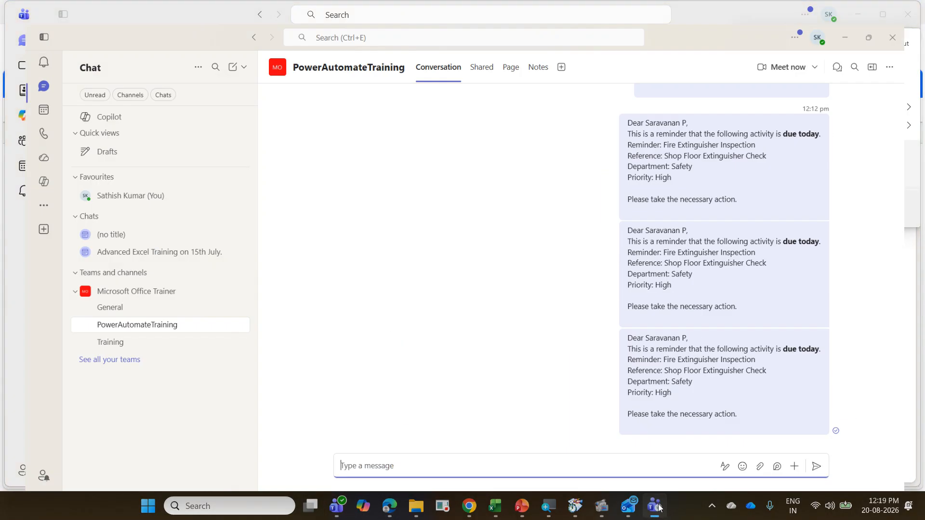
pyautogui.click(862, 13)
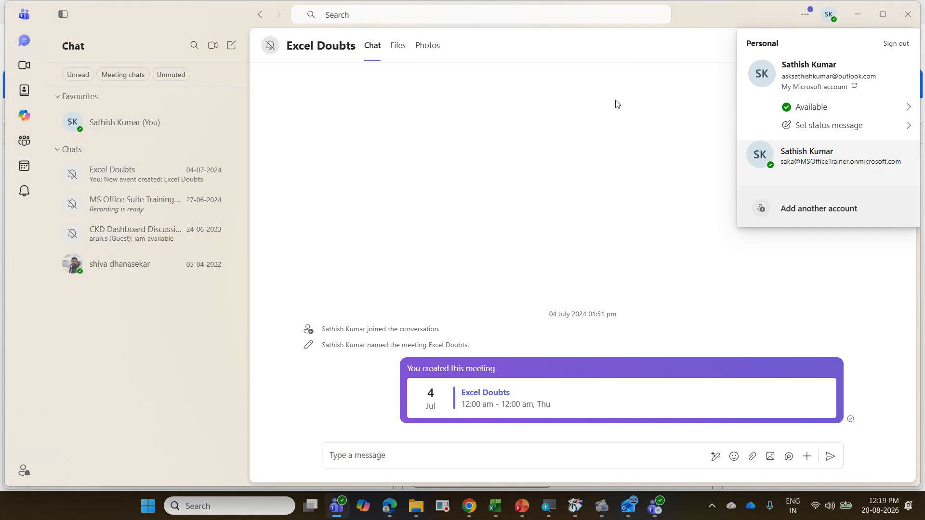
pyautogui.click(857, 14)
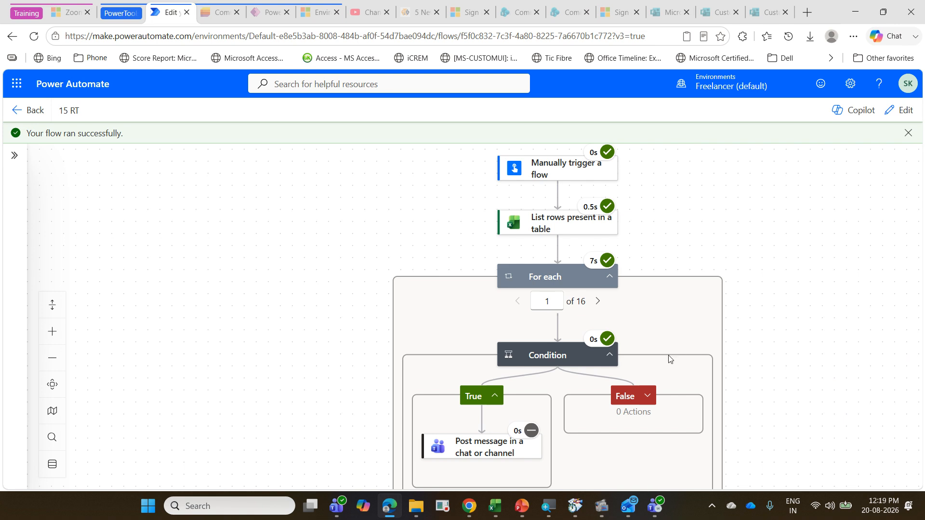
# Step: Reopen the 15 RT flow for editing and remove the equals(...) expression from the Condition's first value
pyautogui.click(905, 110)
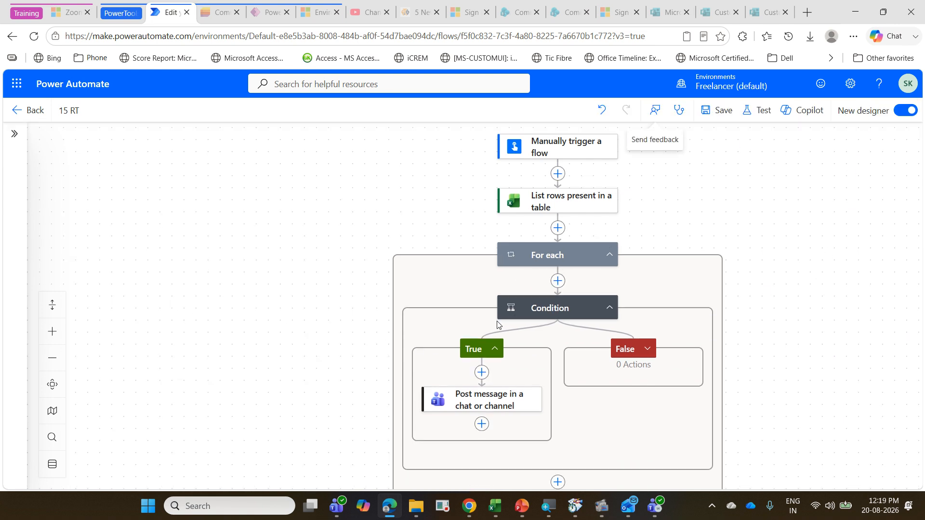
pyautogui.click(534, 316)
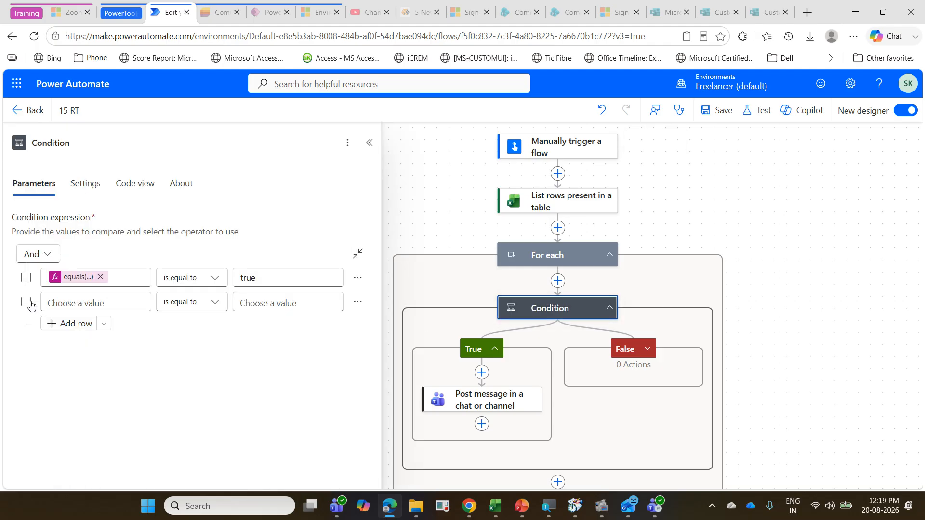
pyautogui.click(101, 278)
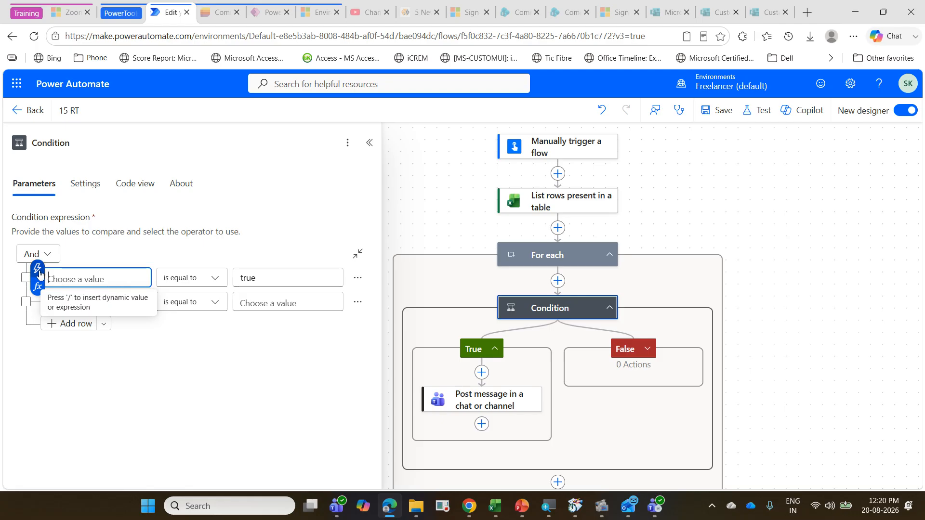
# Step: Set the Condition's first value to the expression formatDateTime(utcNow(),'yyyy-MM-dd')
pyautogui.click(40, 288)
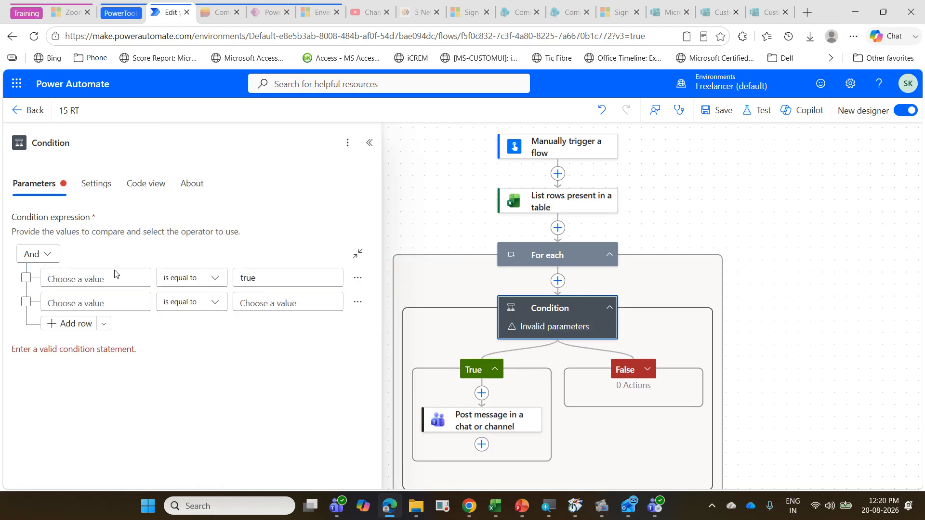
pyautogui.click(73, 279)
pyautogui.click(38, 287)
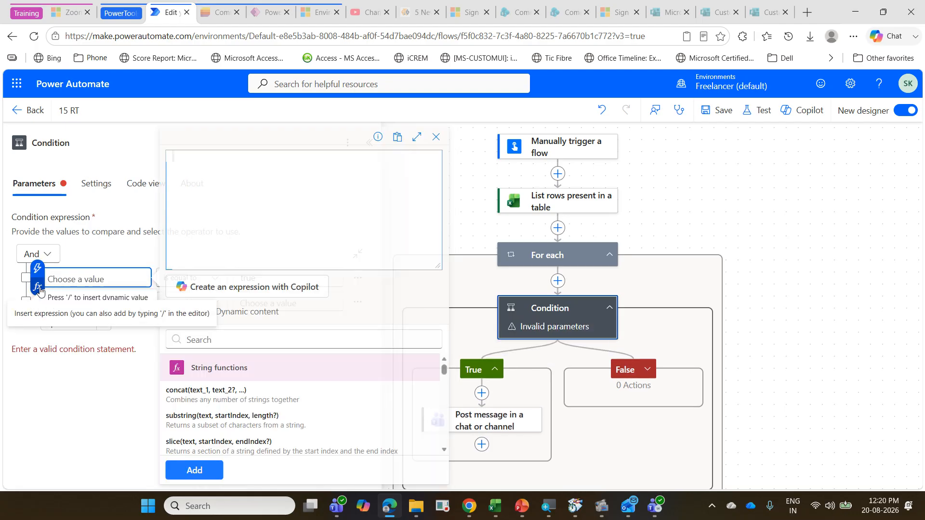
pyautogui.click(202, 167)
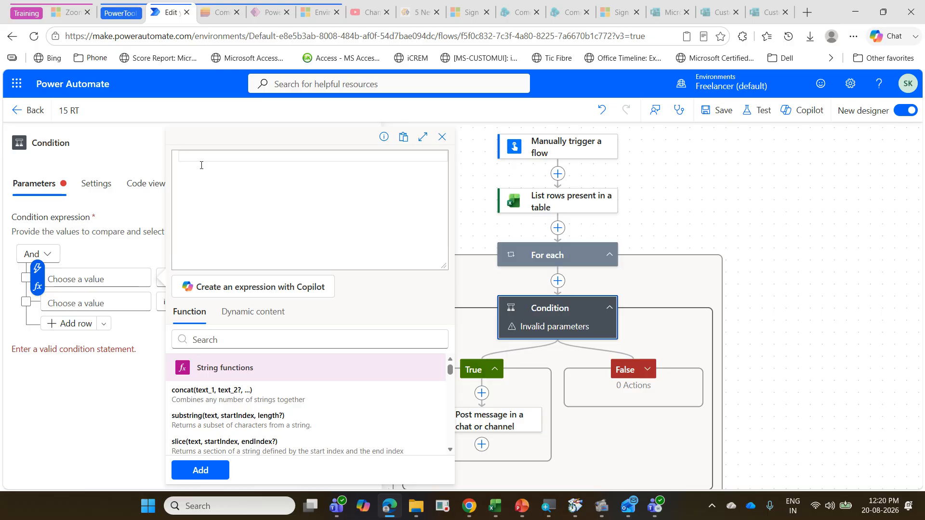
pyautogui.write('fo')
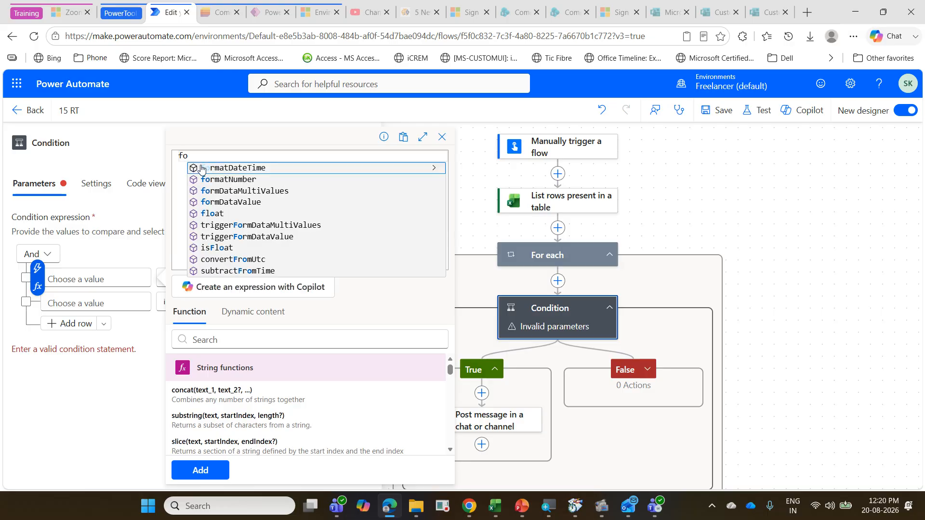
pyautogui.click(202, 167)
pyautogui.write('(')
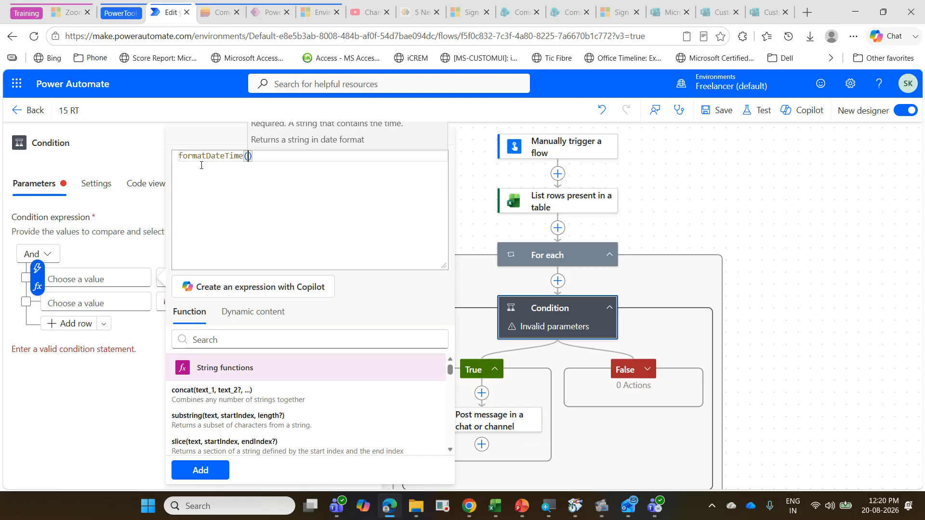
pyautogui.write('ut')
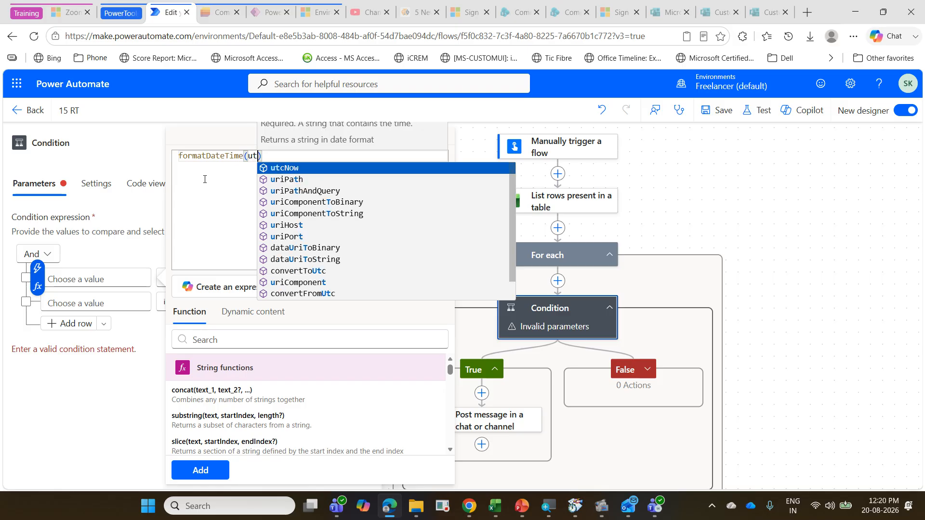
pyautogui.click(291, 169)
pyautogui.write(",'")
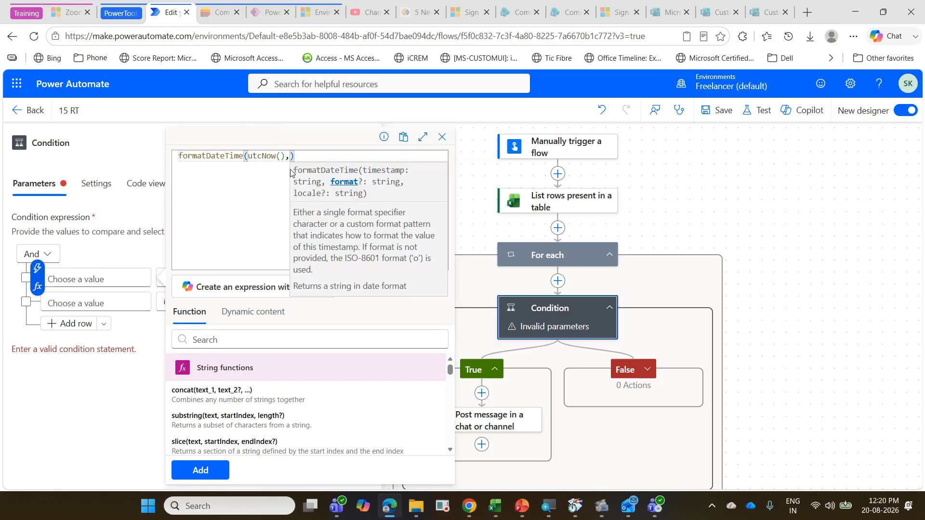
pyautogui.write('yyy')
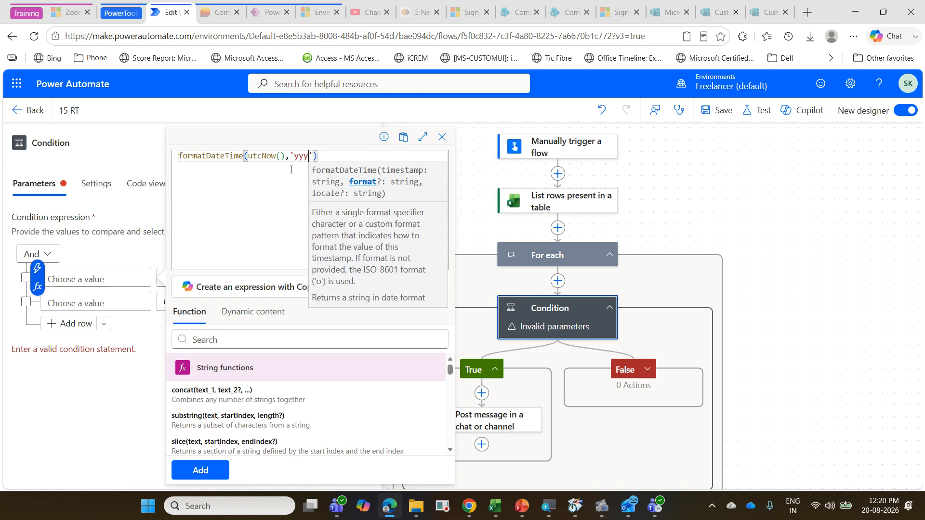
pyautogui.write('y-MM')
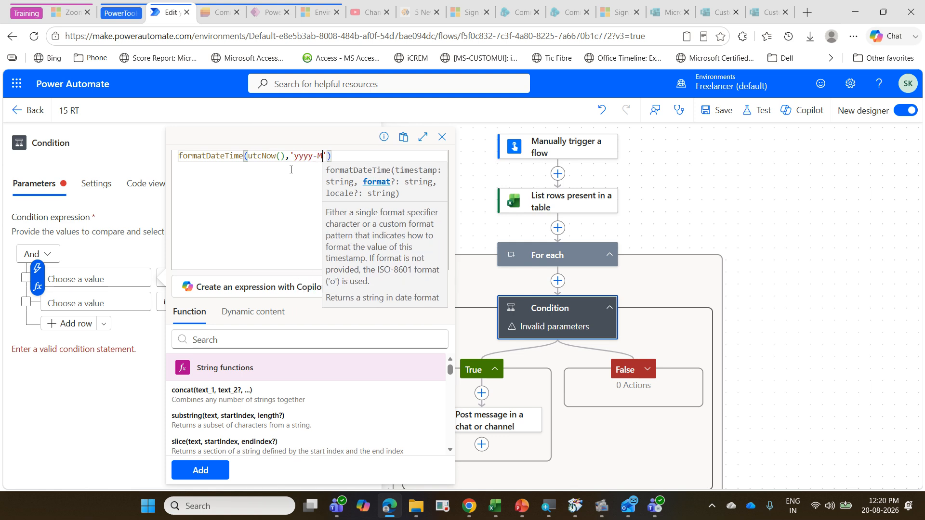
pyautogui.write('-dd')
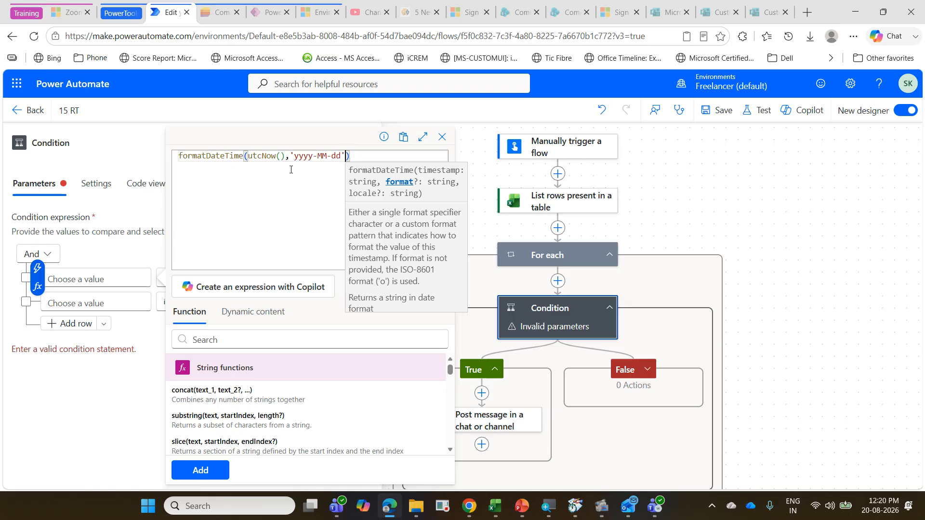
pyautogui.press('Right')
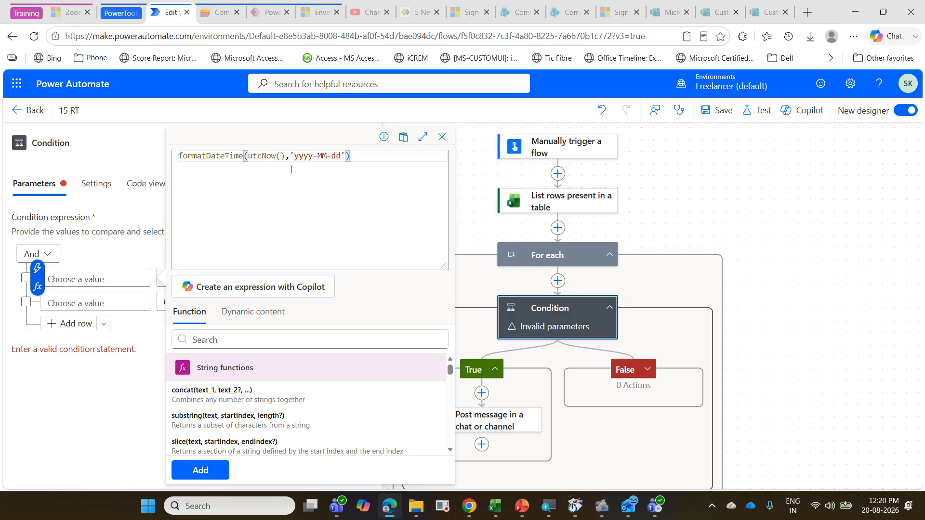
pyautogui.click(224, 472)
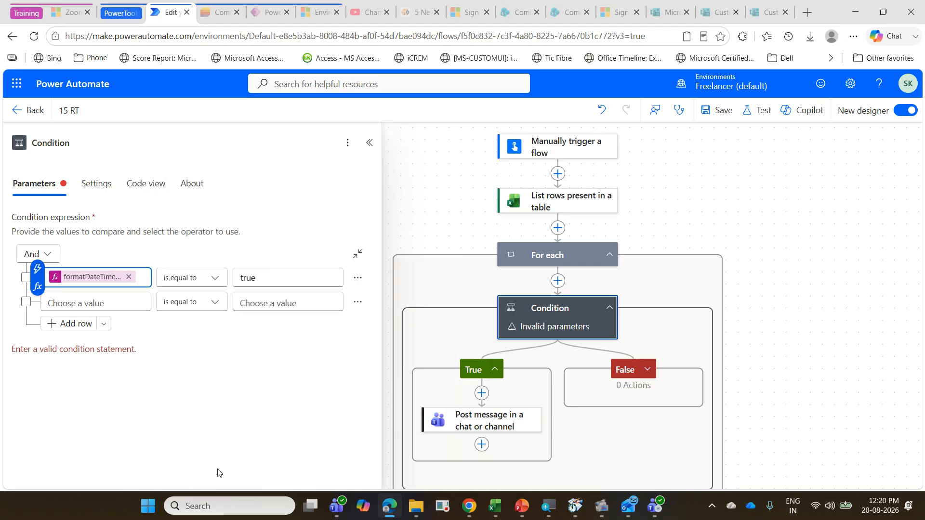
# Step: Clear the comparison value true from the Condition's first row and start a formatDateTime() expression in its place
pyautogui.doubleClick(277, 278)
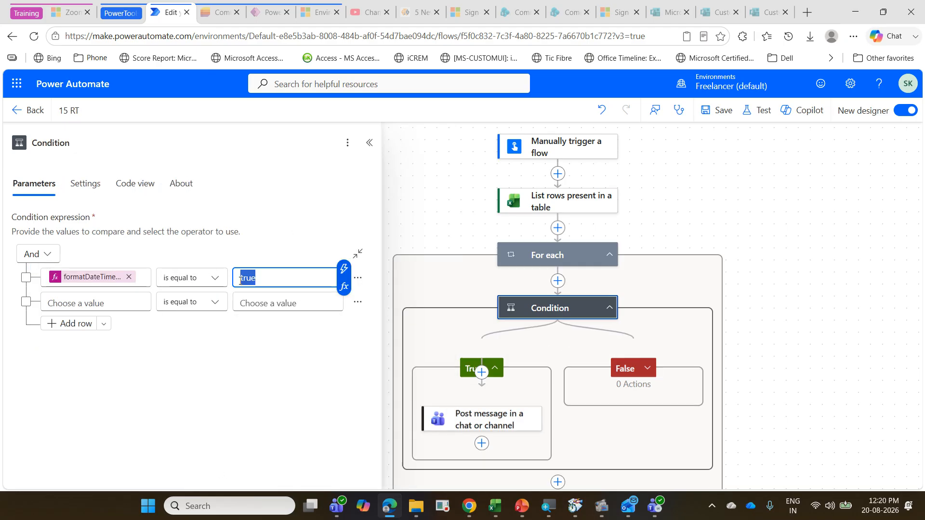
pyautogui.press('BackSpace')
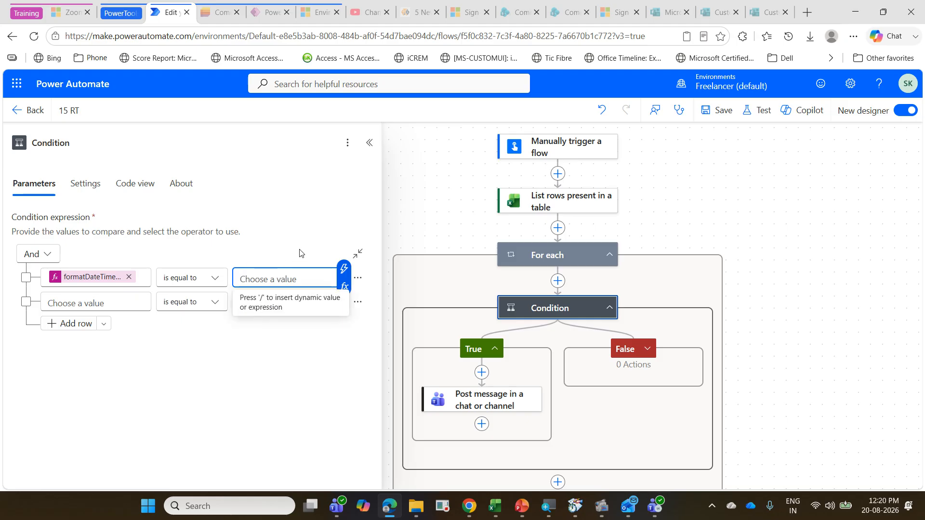
pyautogui.click(344, 286)
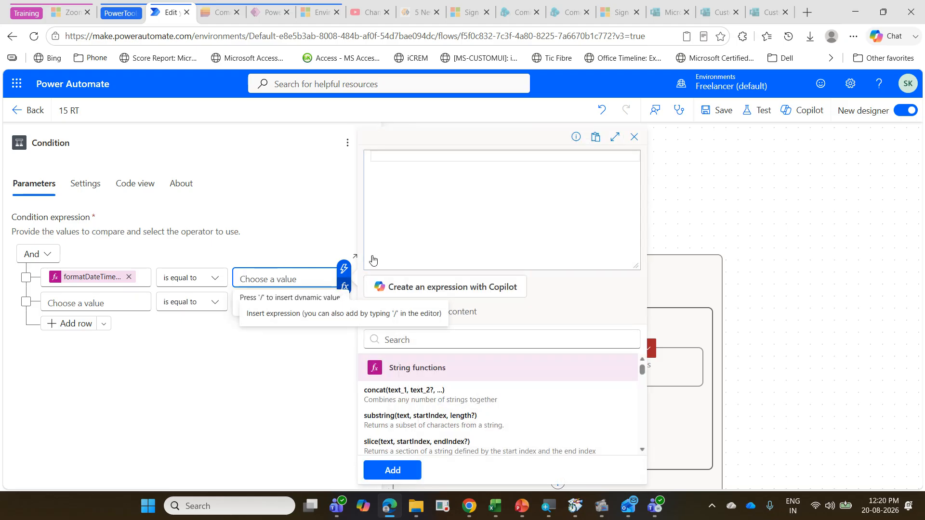
pyautogui.click(395, 164)
pyautogui.click(316, 281)
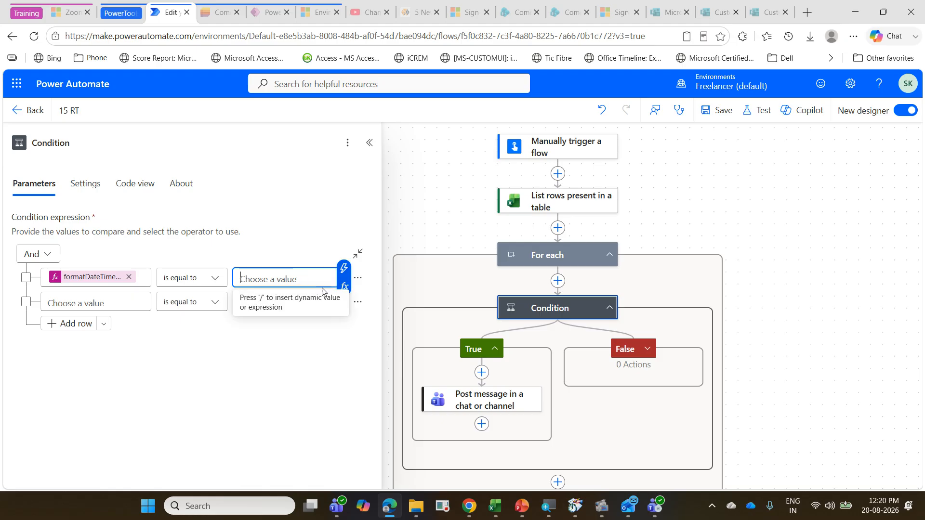
pyautogui.click(344, 287)
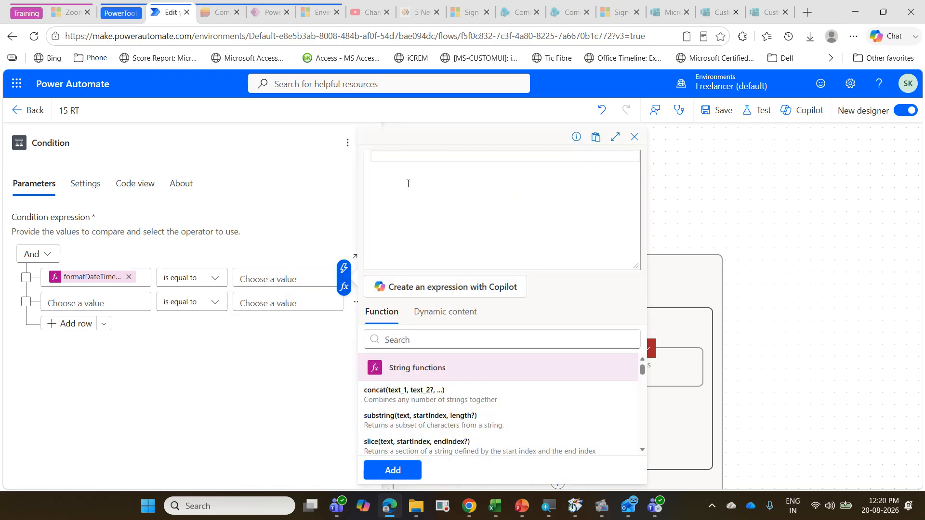
pyautogui.write('for')
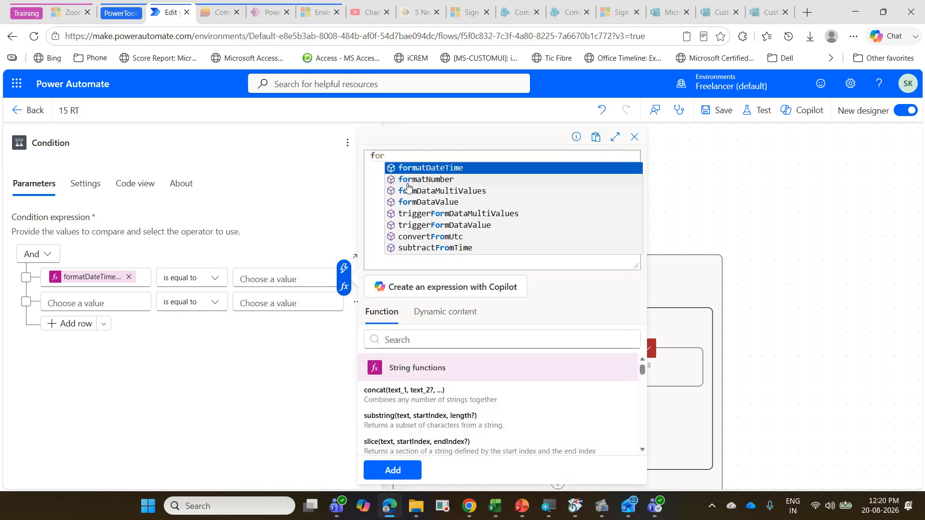
pyautogui.click(422, 170)
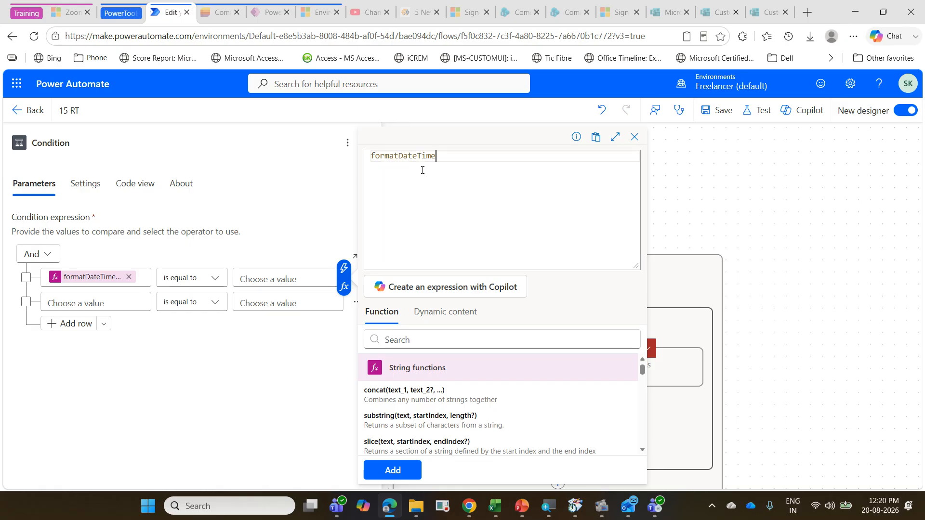
pyautogui.write('(')
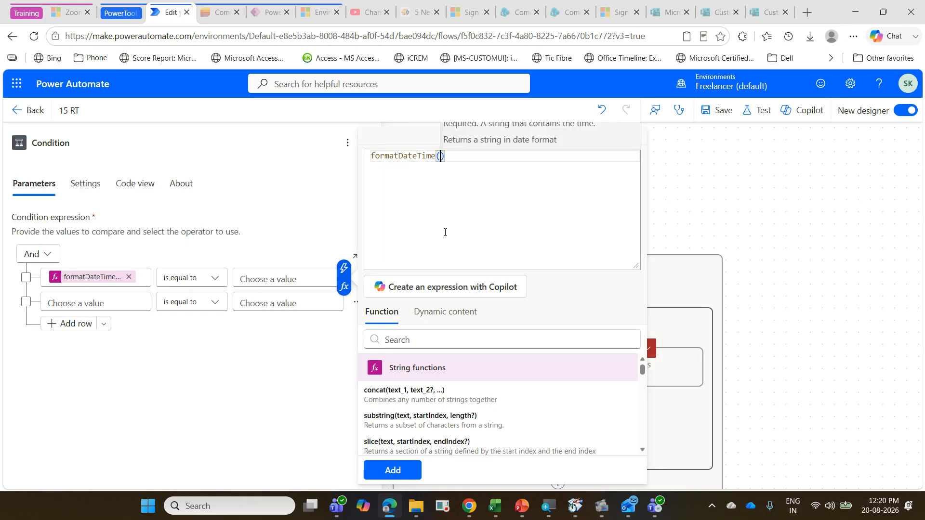
# Step: Insert the Due Date column from List rows present in a table as the formatDateTime() argument in the comparison value
pyautogui.click(472, 316)
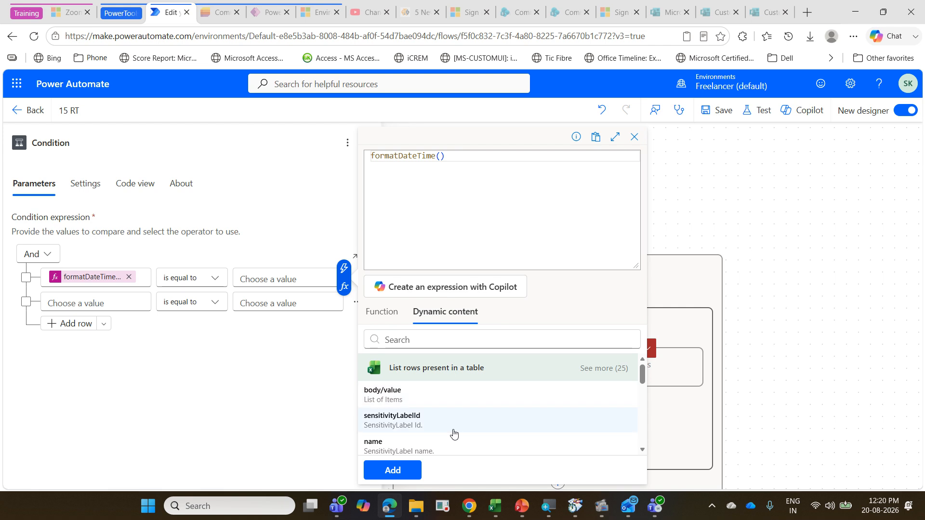
pyautogui.click(603, 369)
pyautogui.scroll(-2, 496, 418)
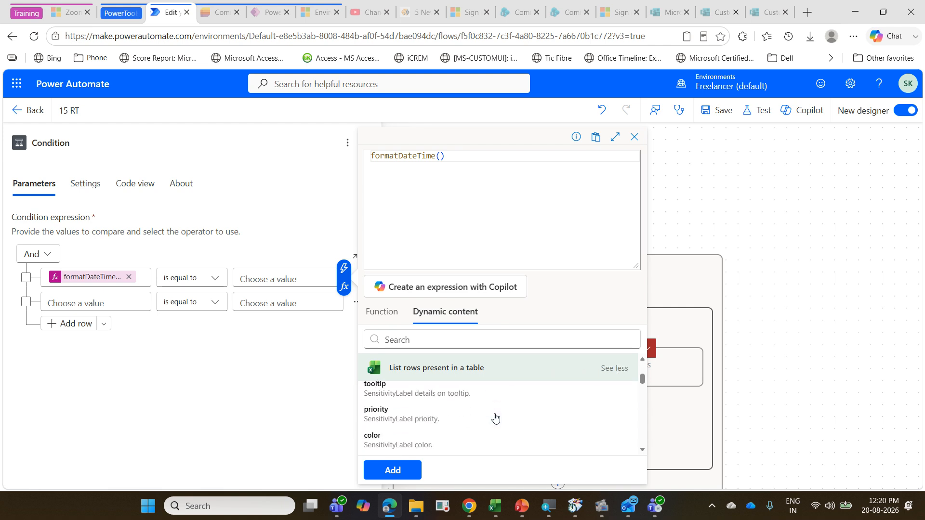
pyautogui.scroll(-5, 496, 418)
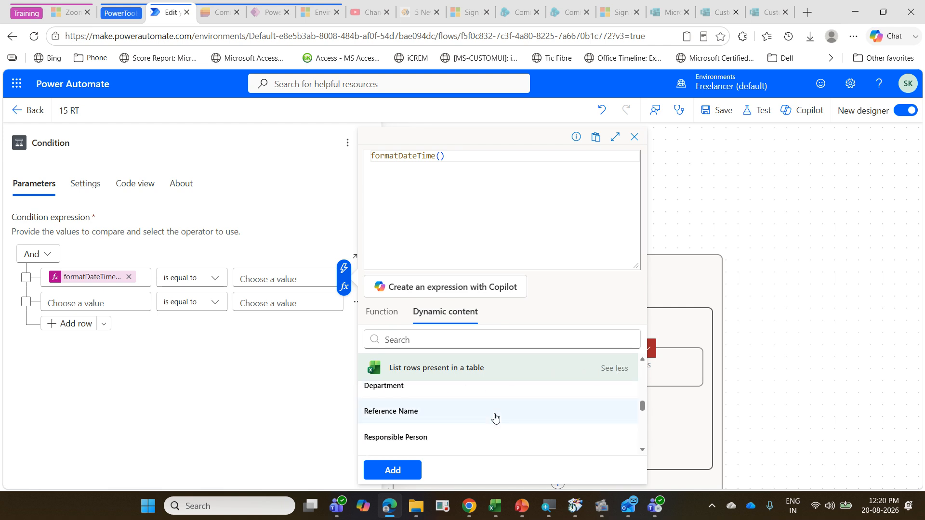
pyautogui.scroll(-3, 495, 418)
pyautogui.scroll(1, 484, 429)
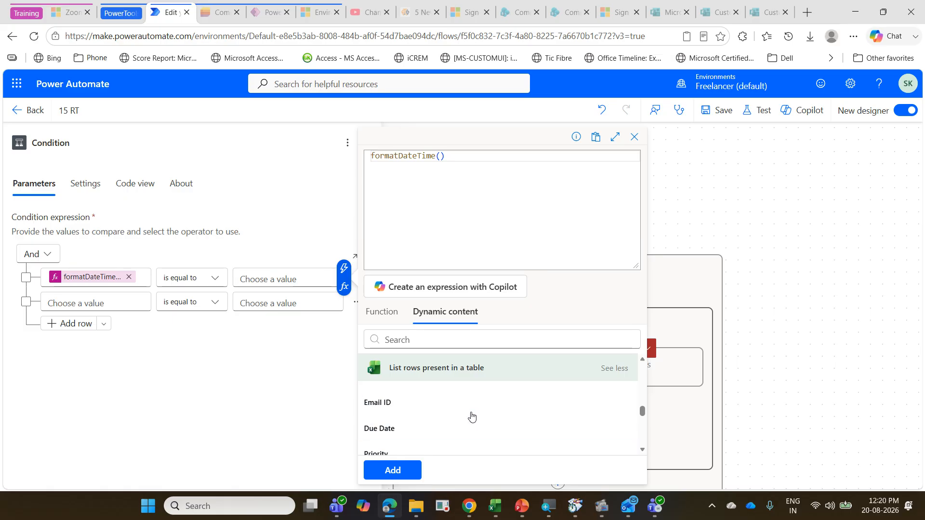
pyautogui.click(458, 428)
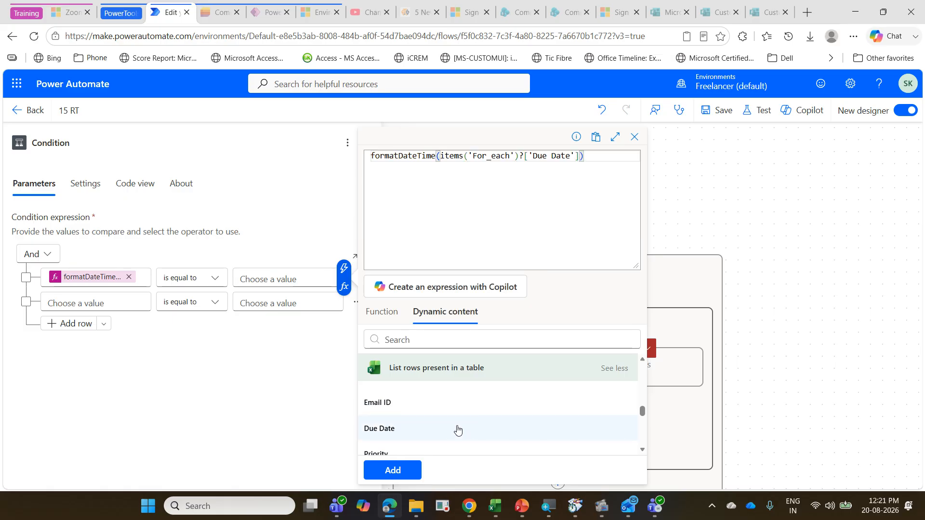
# Step: Complete the expression with the format 'yyyy-MM-dd' for the due date and add it as the Condition's comparison value
pyautogui.write(',')
pyautogui.write("'yy")
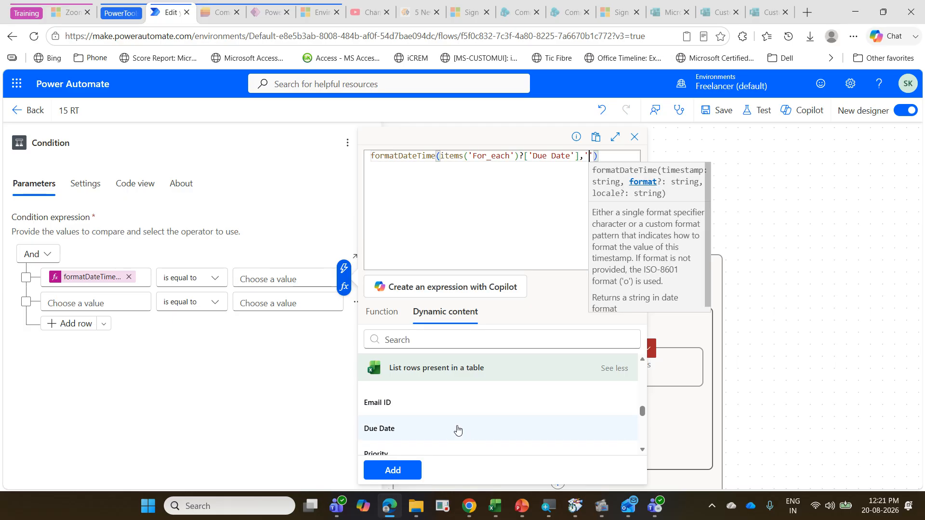
pyautogui.write('yyy')
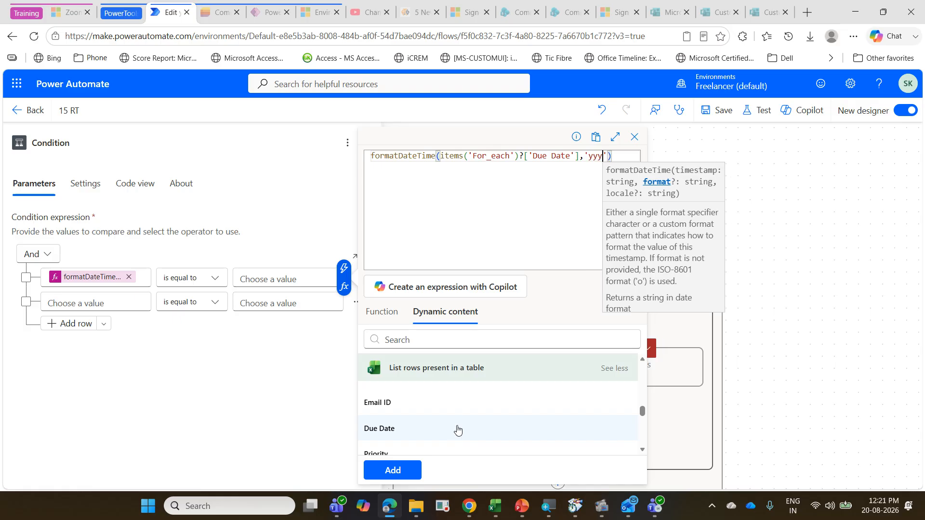
pyautogui.write('-m')
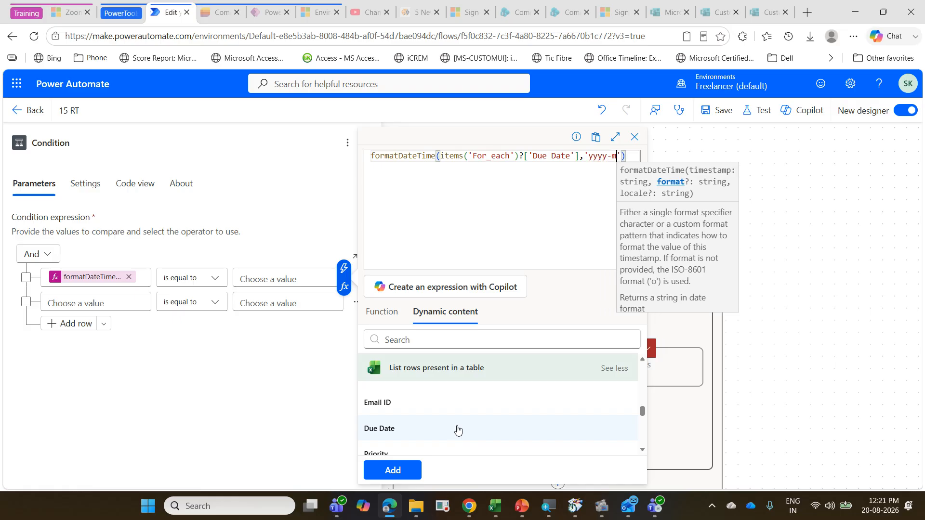
pyautogui.press('BackSpace')
pyautogui.write('MM-')
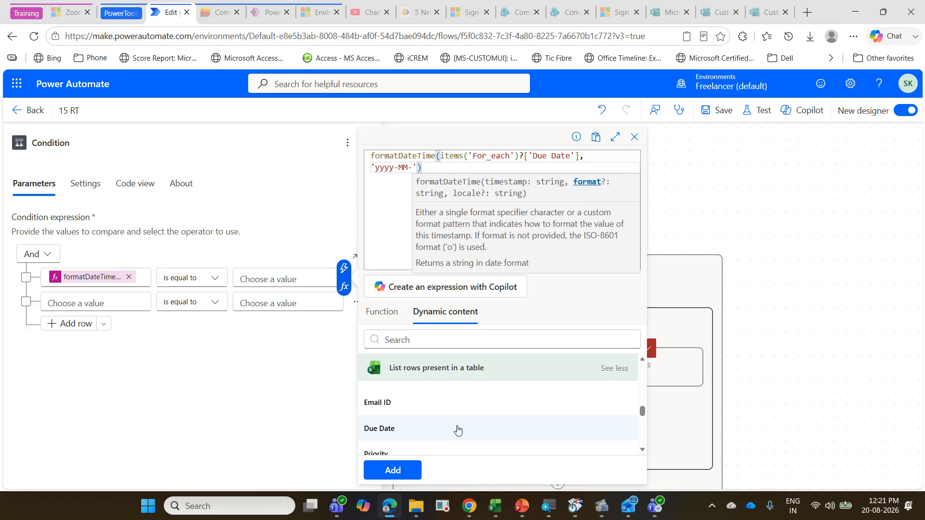
pyautogui.write('dd')
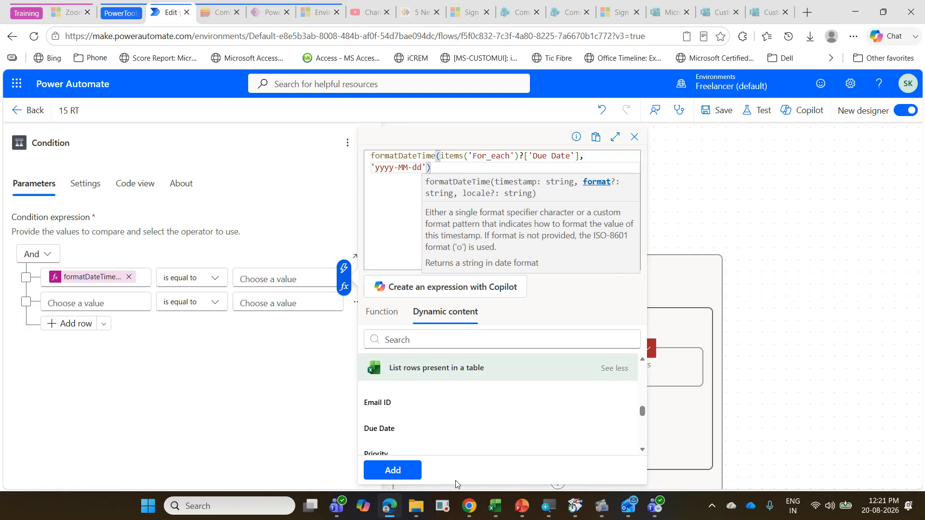
pyautogui.click(402, 474)
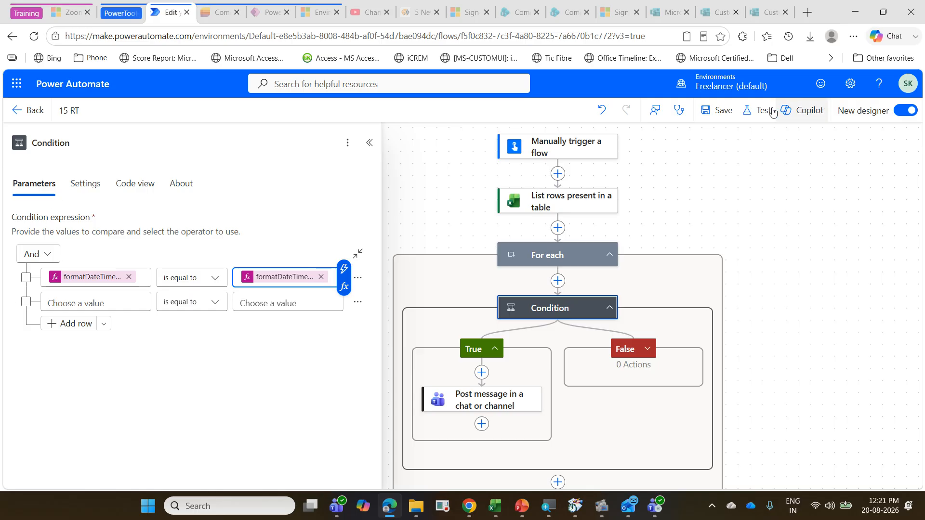
# Step: Save the 15 RT flow and run a manual test of it
pyautogui.click(725, 112)
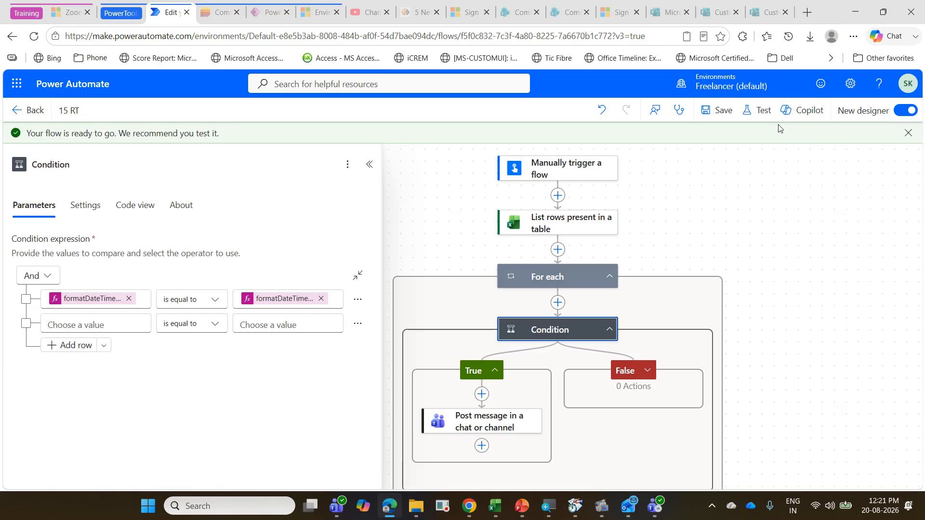
pyautogui.click(764, 112)
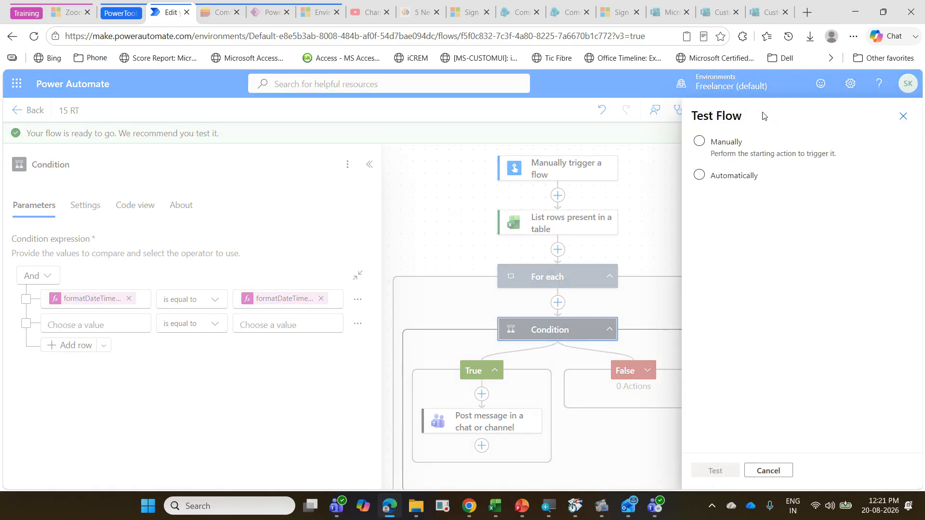
pyautogui.click(728, 144)
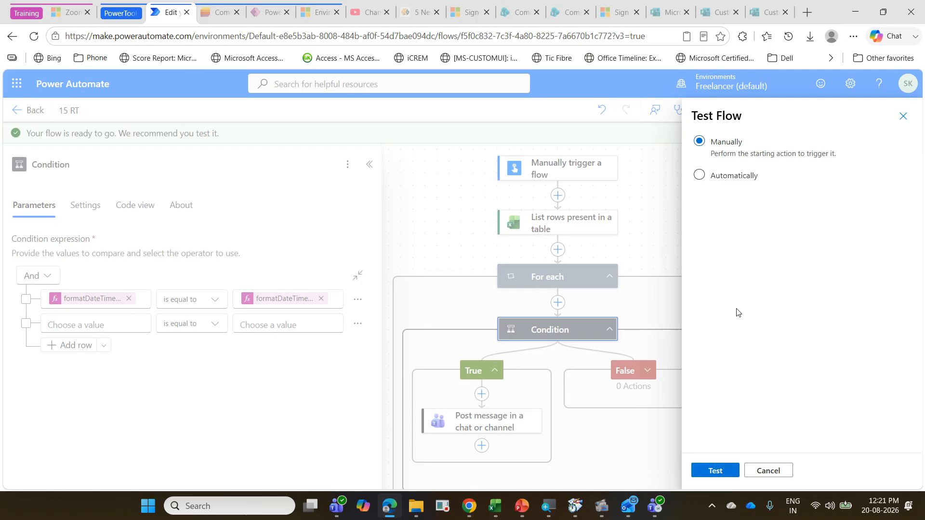
pyautogui.click(731, 472)
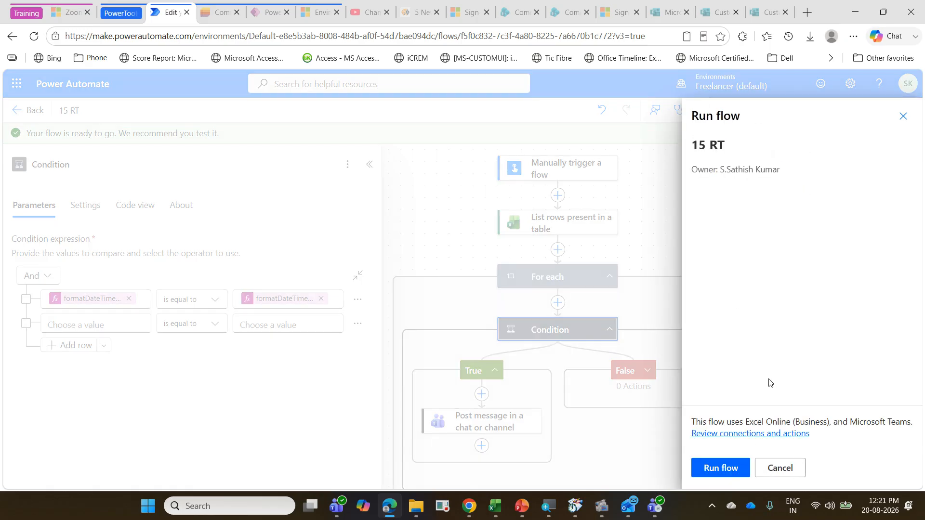
pyautogui.click(744, 471)
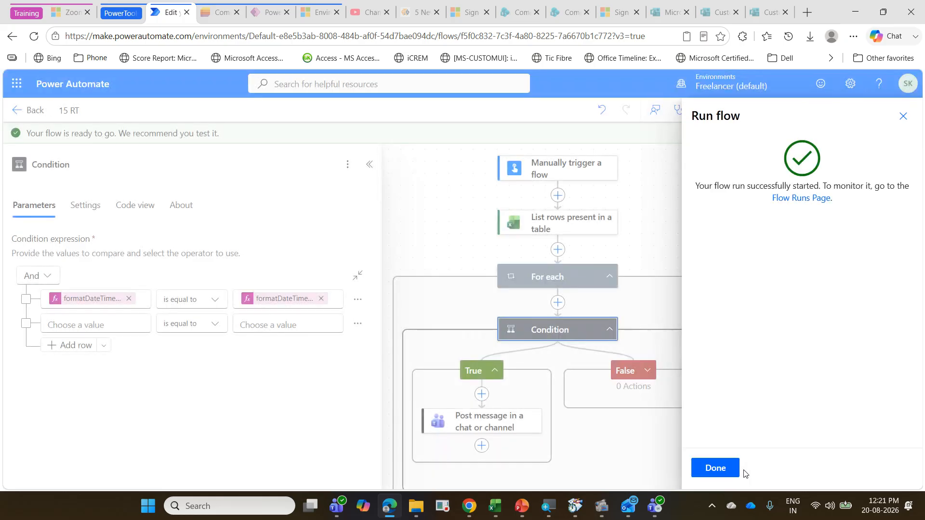
pyautogui.click(733, 470)
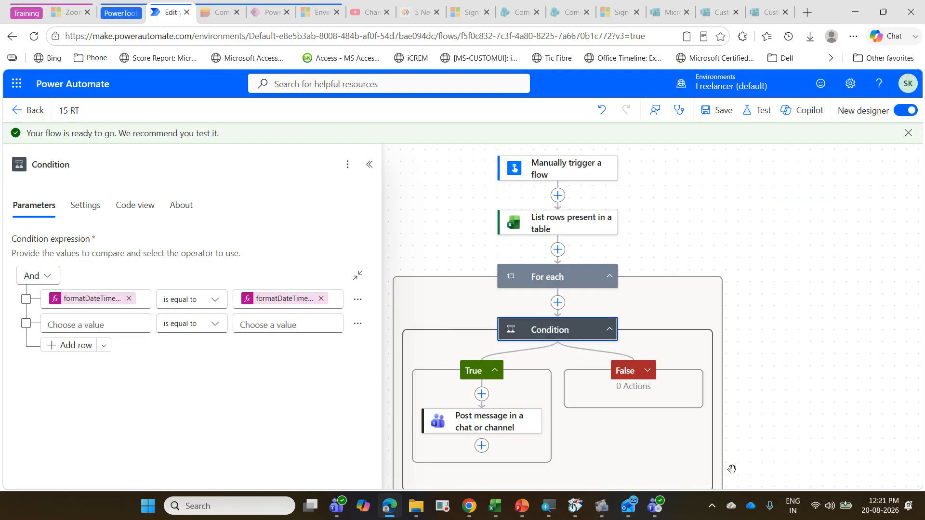
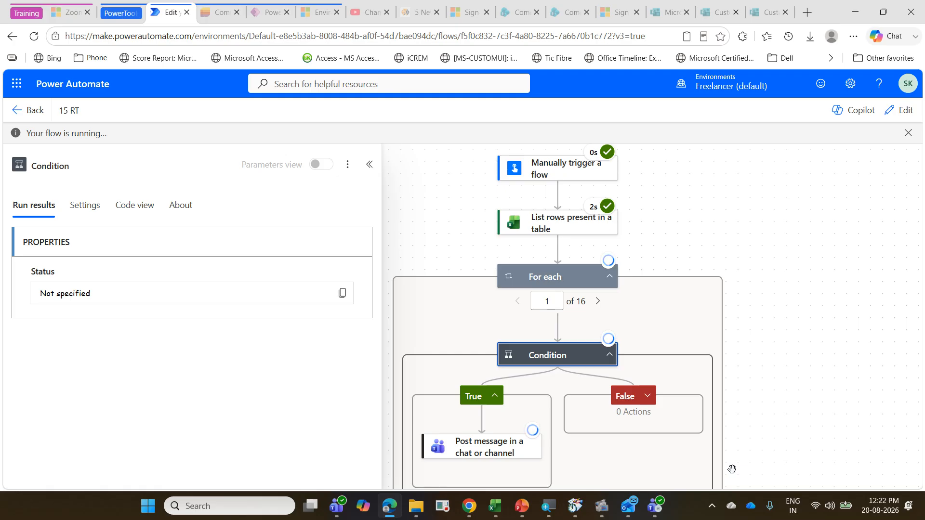
# Step: Review the Condition's run result, and switch to Teams to check the PowerAutomateTraining channel for new reminder posts
pyautogui.scroll(-3, 698, 424)
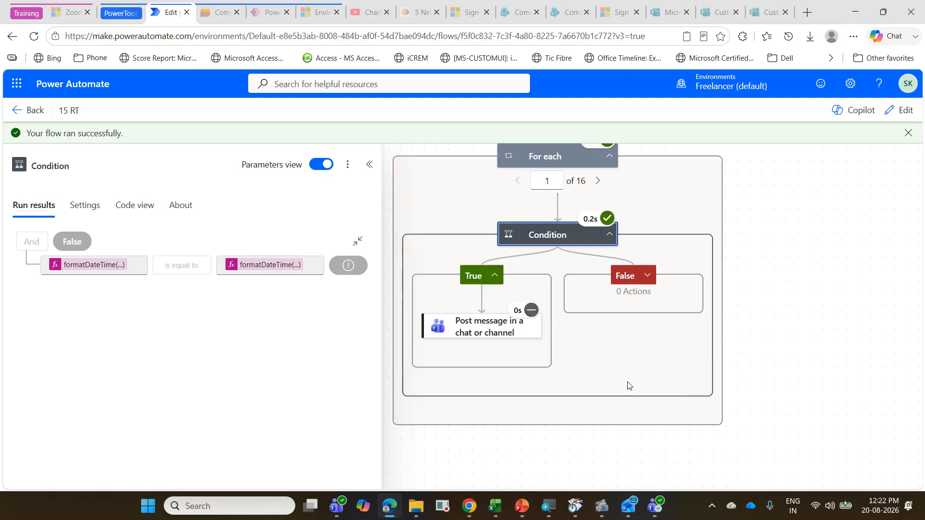
pyautogui.scroll(1, 551, 370)
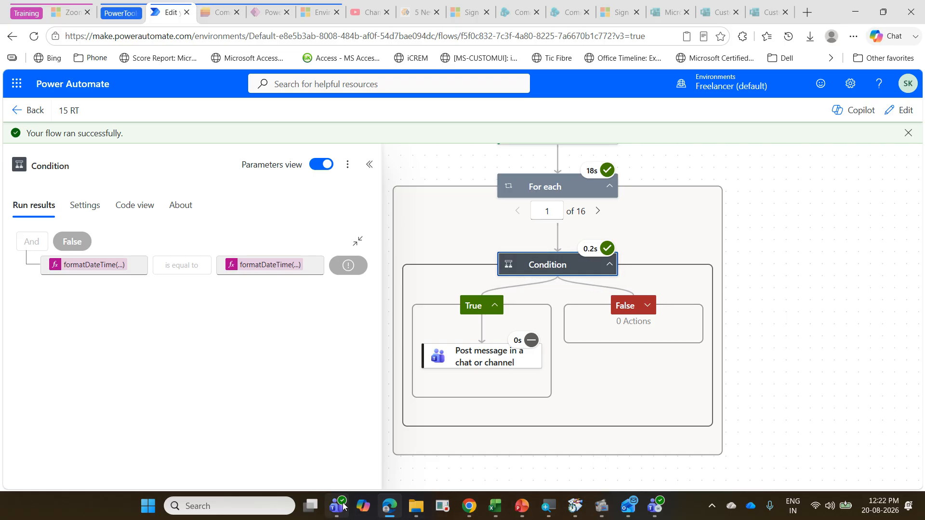
pyautogui.click(662, 507)
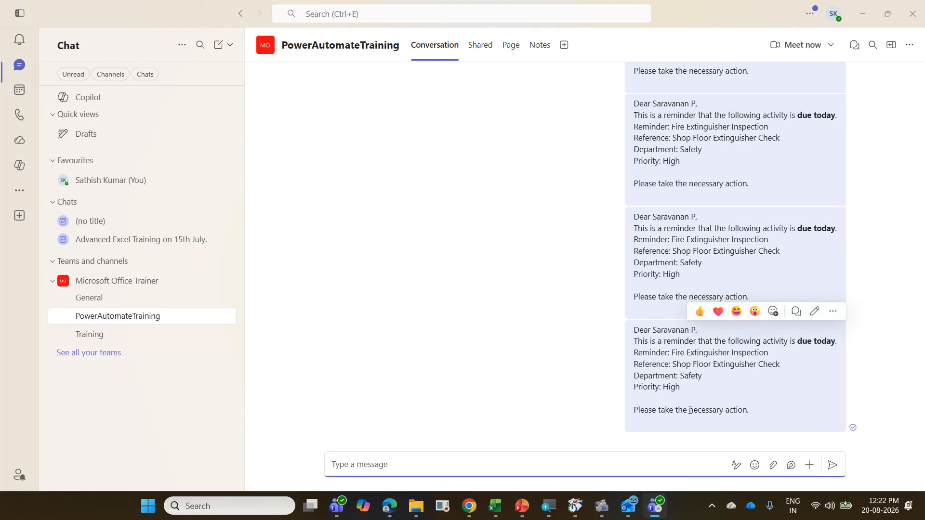
pyautogui.scroll(3, 693, 410)
pyautogui.click(862, 11)
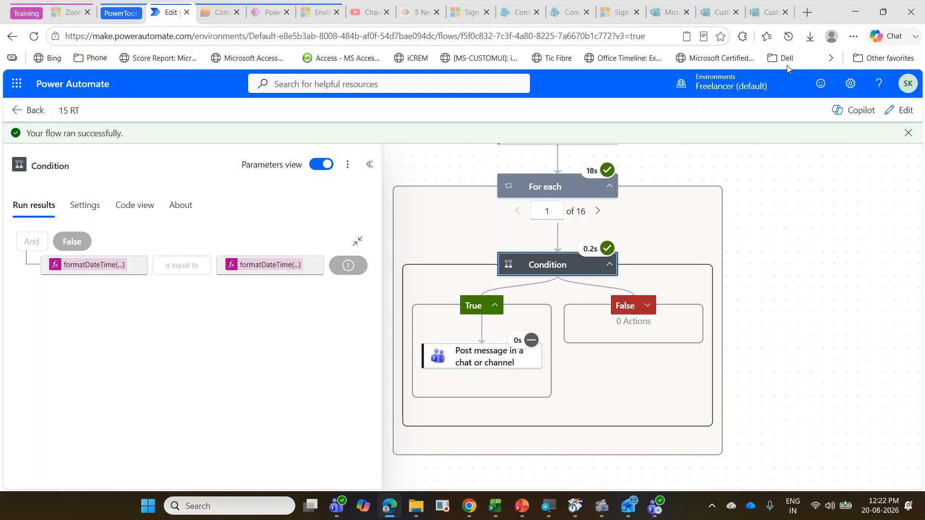
# Step: Return the 15 RT flow to editing and review the formatDateTime() expressions on both sides of the Condition's first row
pyautogui.click(900, 110)
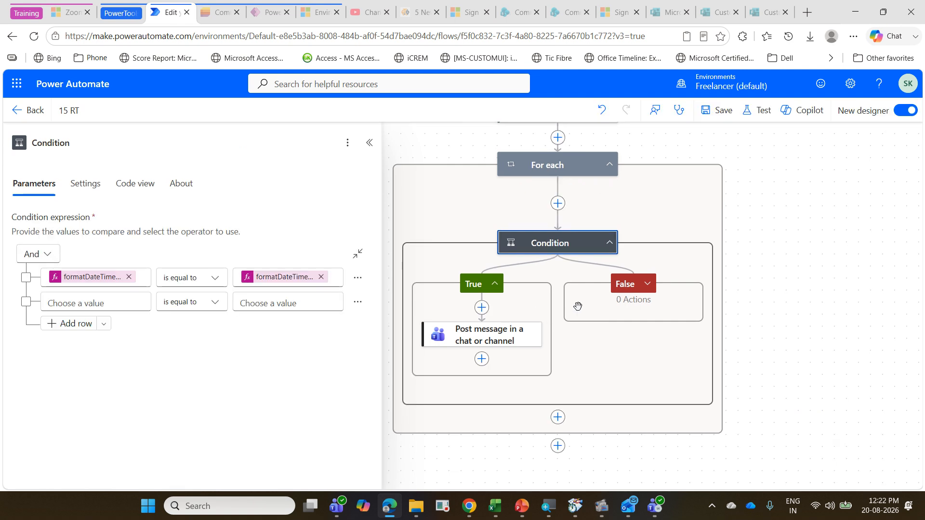
pyautogui.click(101, 282)
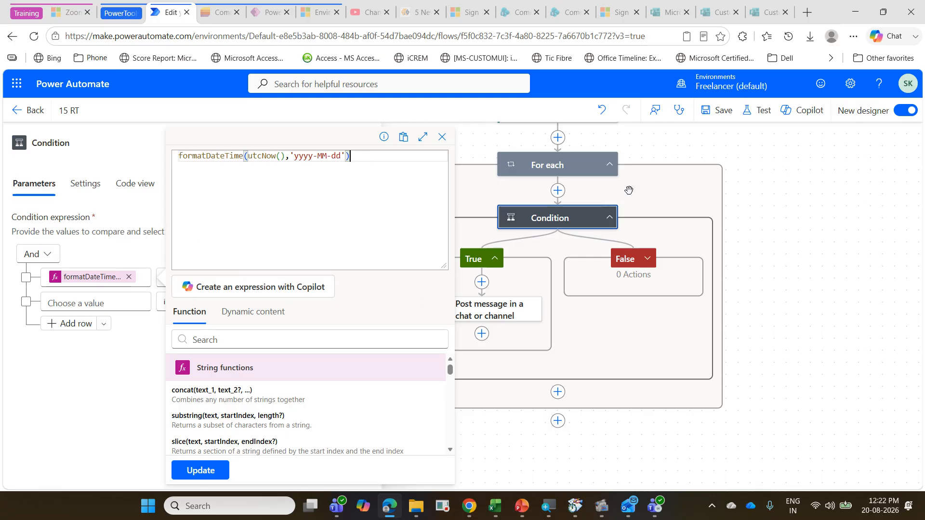
pyautogui.click(758, 229)
pyautogui.click(568, 217)
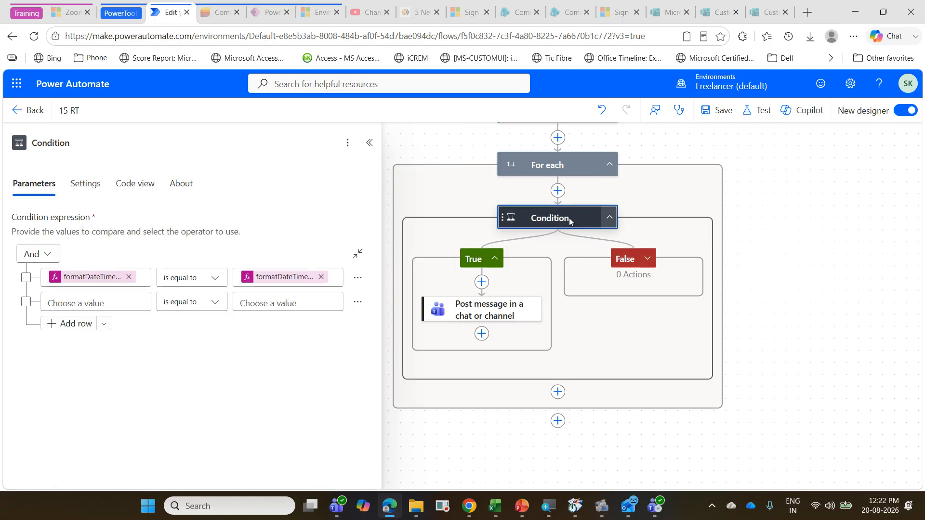
pyautogui.click(277, 282)
pyautogui.click(277, 281)
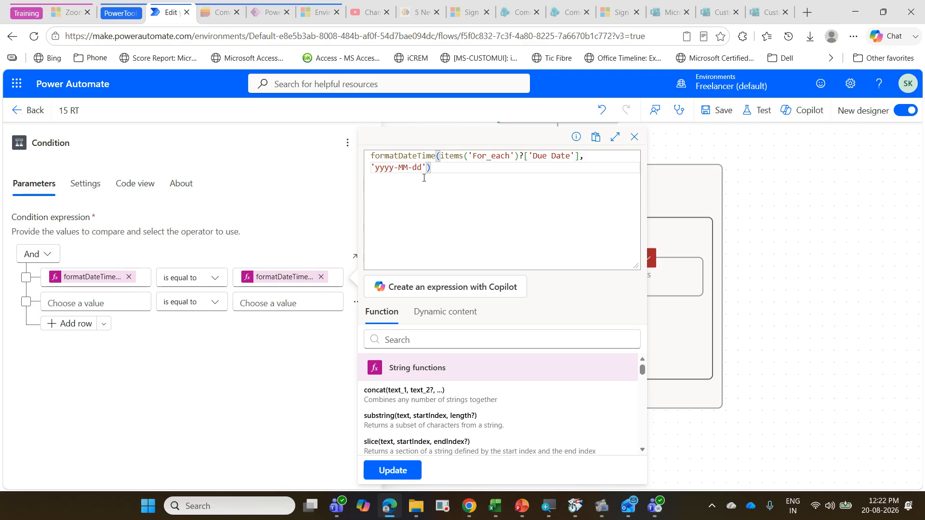
pyautogui.click(405, 470)
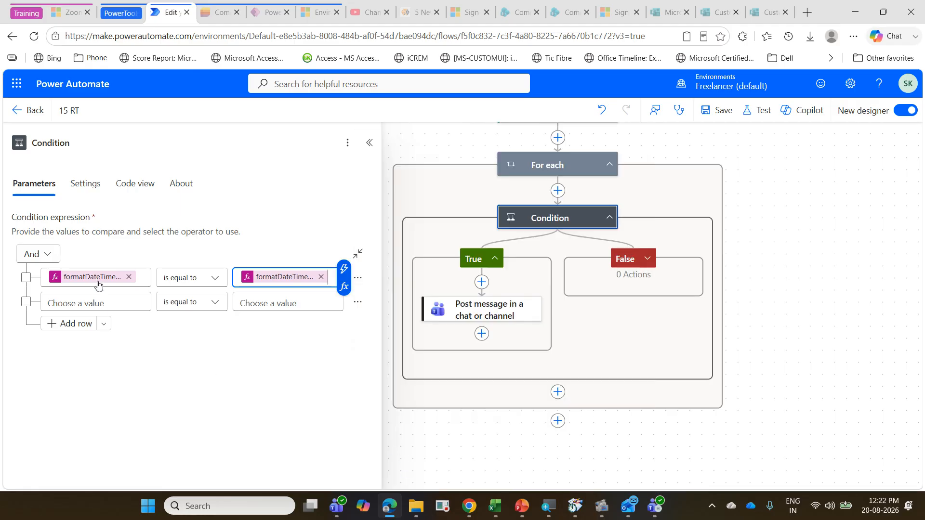
# Step: Check the DateTime Format setting in the List rows present in a table action
pyautogui.scroll(2, 583, 159)
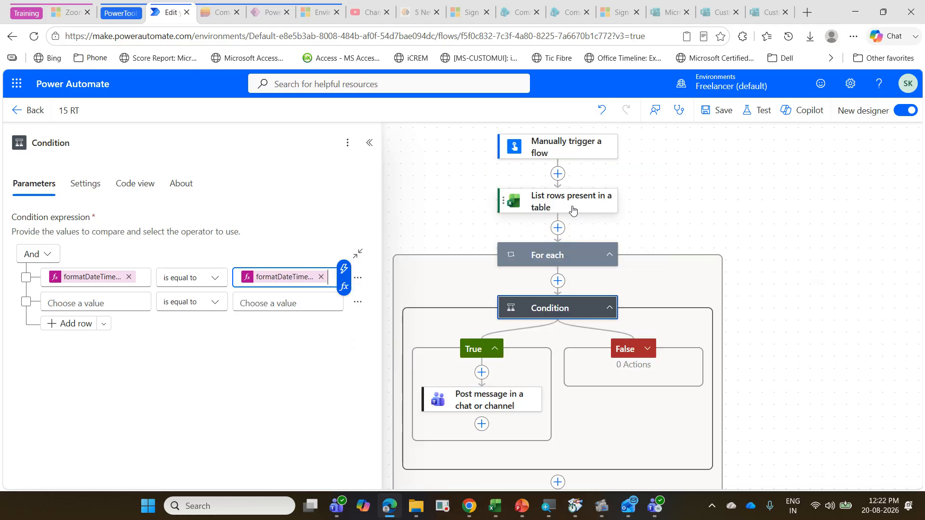
pyautogui.click(573, 210)
pyautogui.scroll(-3, 160, 337)
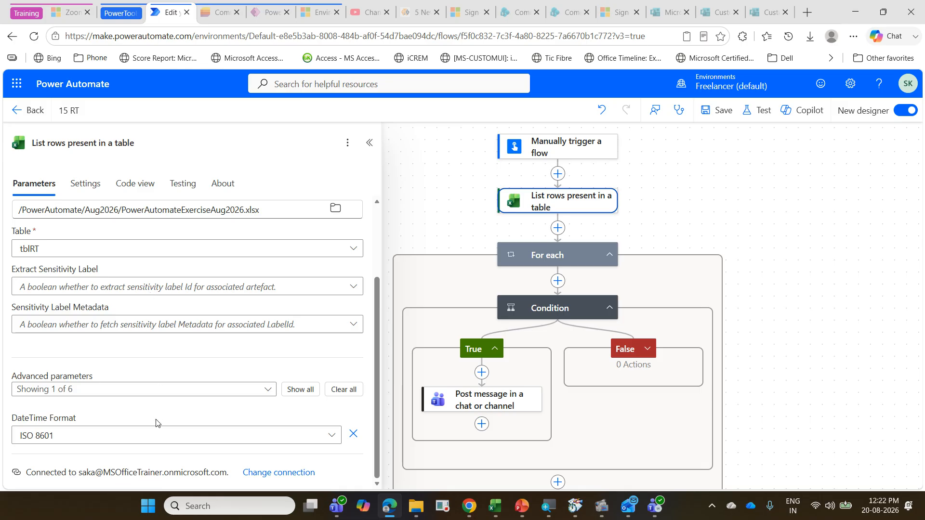
pyautogui.click(331, 435)
pyautogui.click(332, 435)
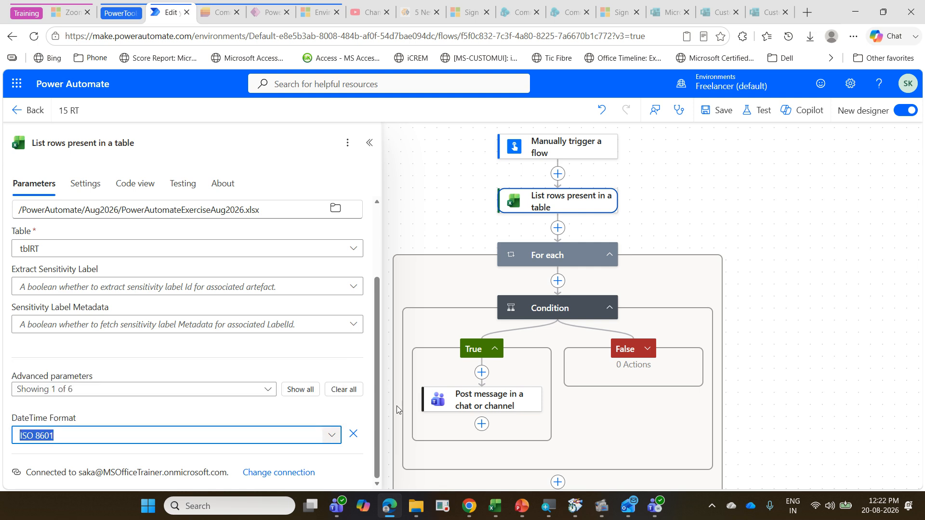
pyautogui.click(811, 287)
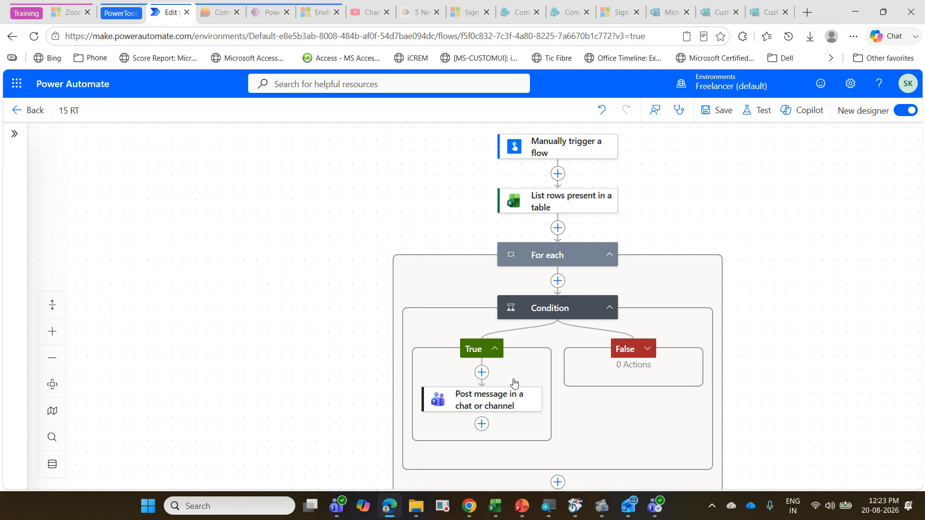
# Step: Change the date format in the Condition's utcNow() expression to 'dd-MM-yyyy' and update the expression
pyautogui.click(552, 312)
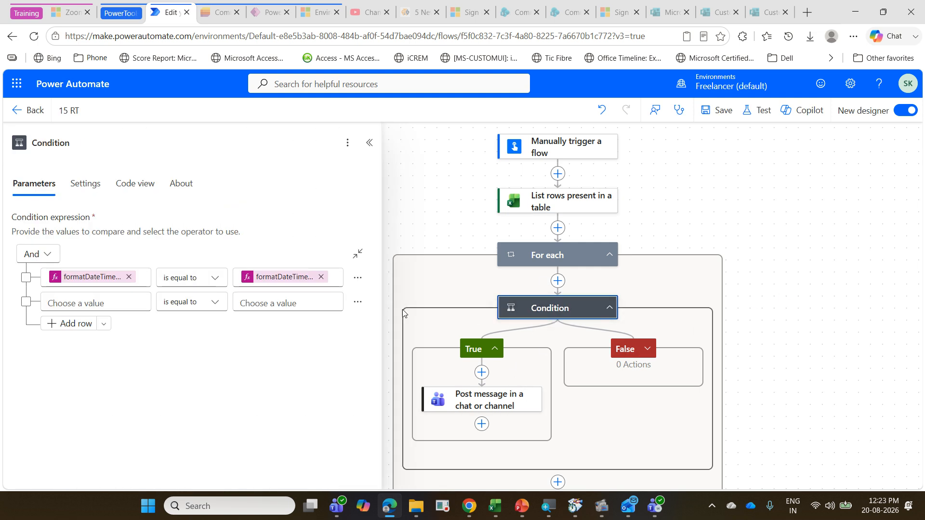
pyautogui.click(85, 277)
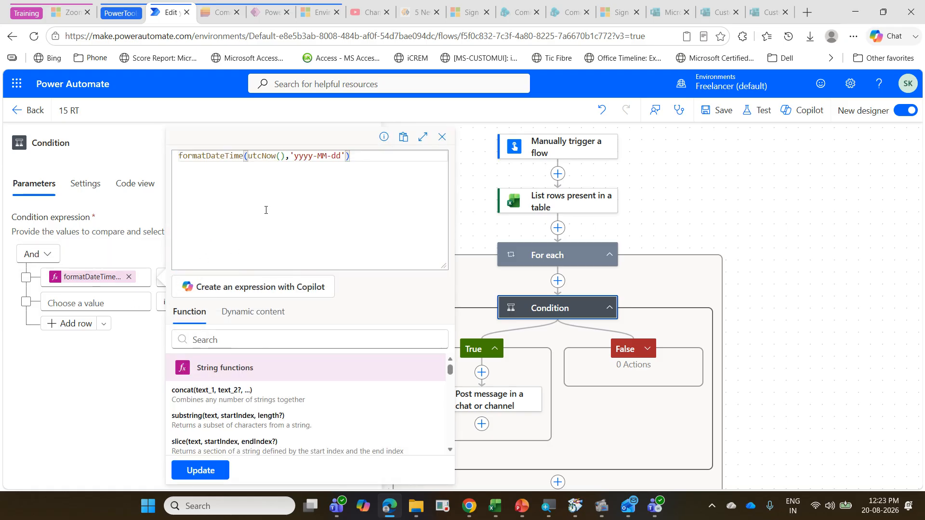
pyautogui.moveTo(293, 158); pyautogui.dragTo(338, 158)
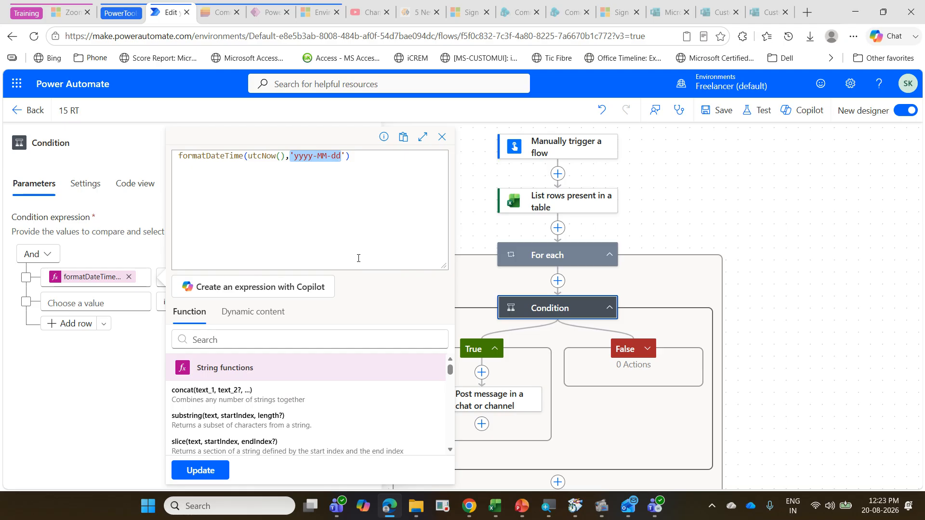
pyautogui.press('BackSpace')
pyautogui.write("'")
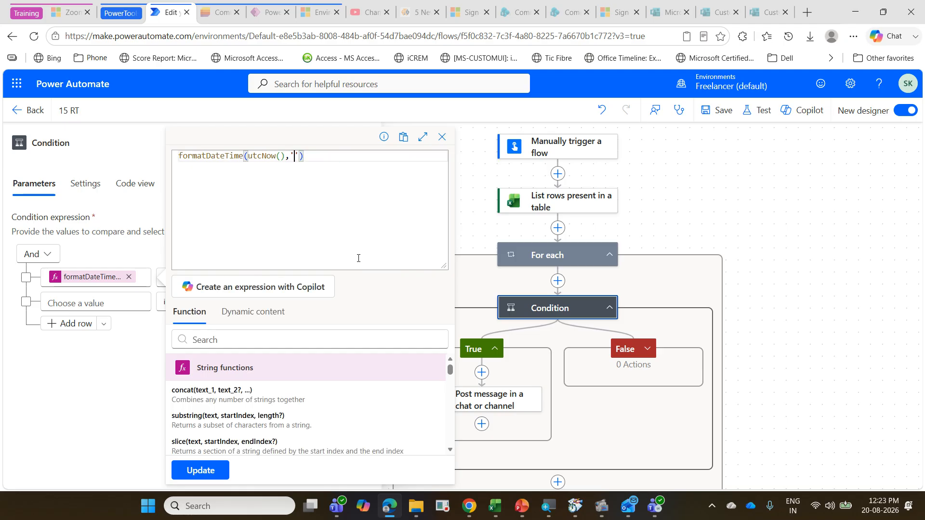
pyautogui.write('dd-MM')
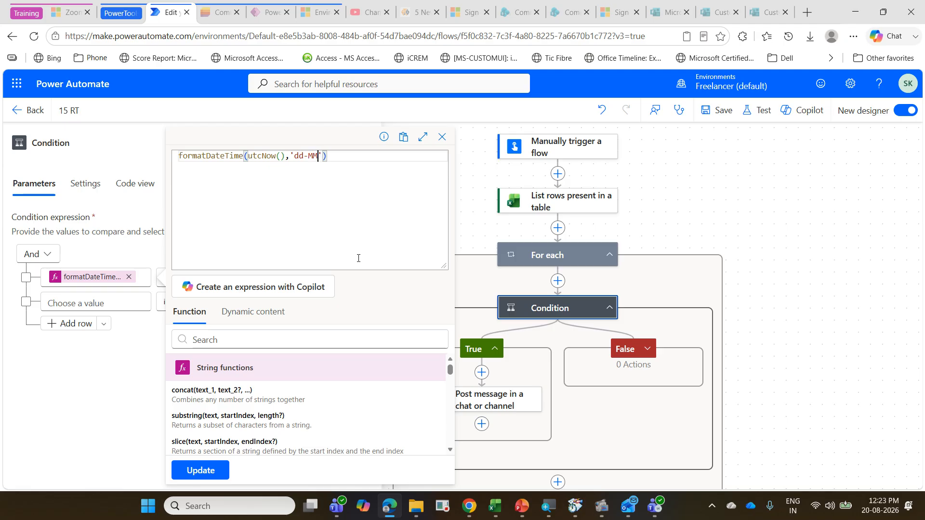
pyautogui.write('-yyyy')
pyautogui.click(216, 469)
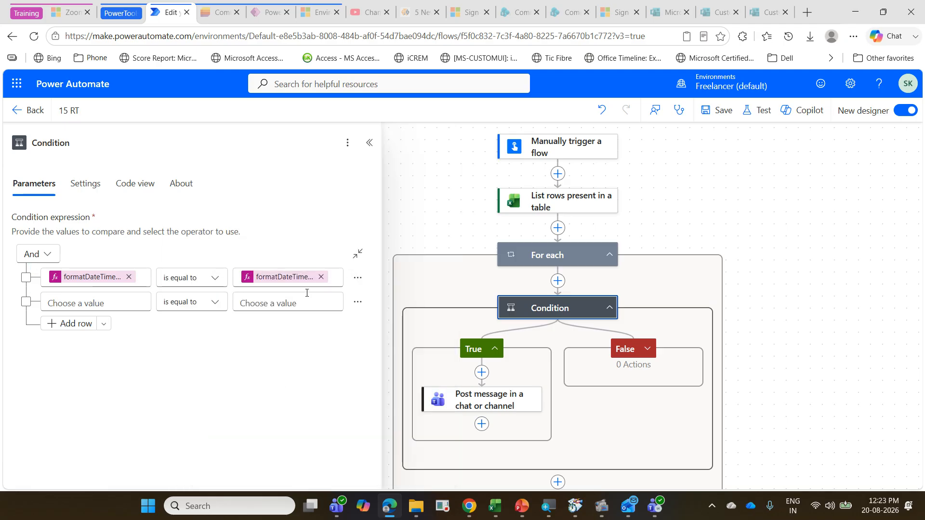
# Step: Change the date format in the Condition's Due Date expression to 'dd-MM-yyyy' and update the expression
pyautogui.click(295, 278)
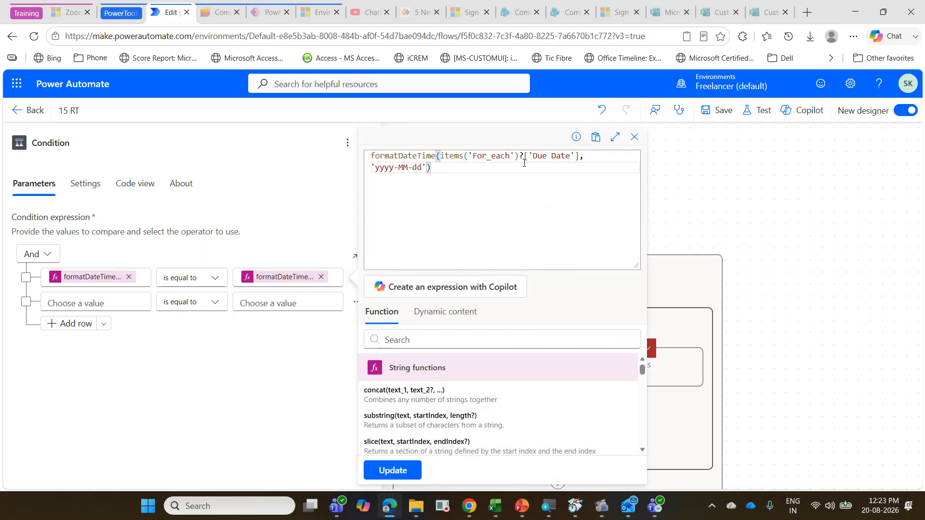
pyautogui.moveTo(373, 172); pyautogui.dragTo(417, 169)
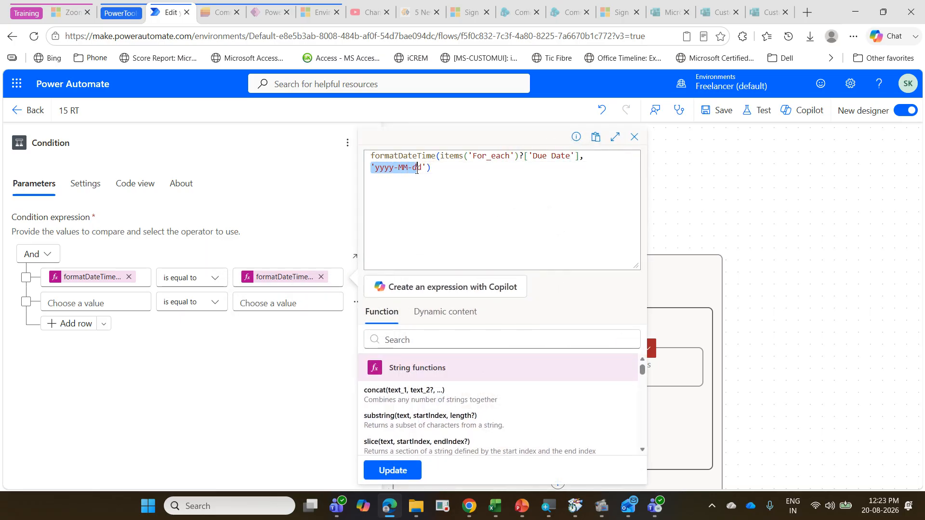
pyautogui.press('BackSpace')
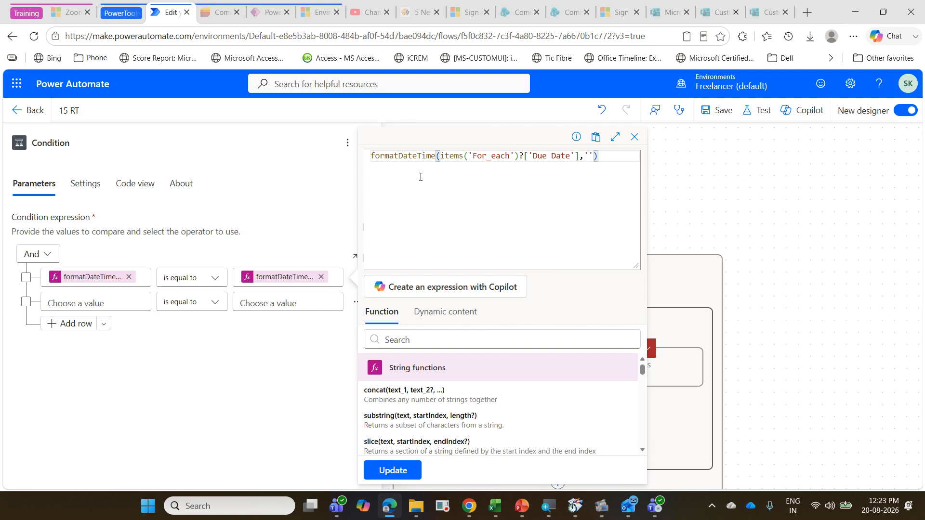
pyautogui.write('dd-MM-yyyy')
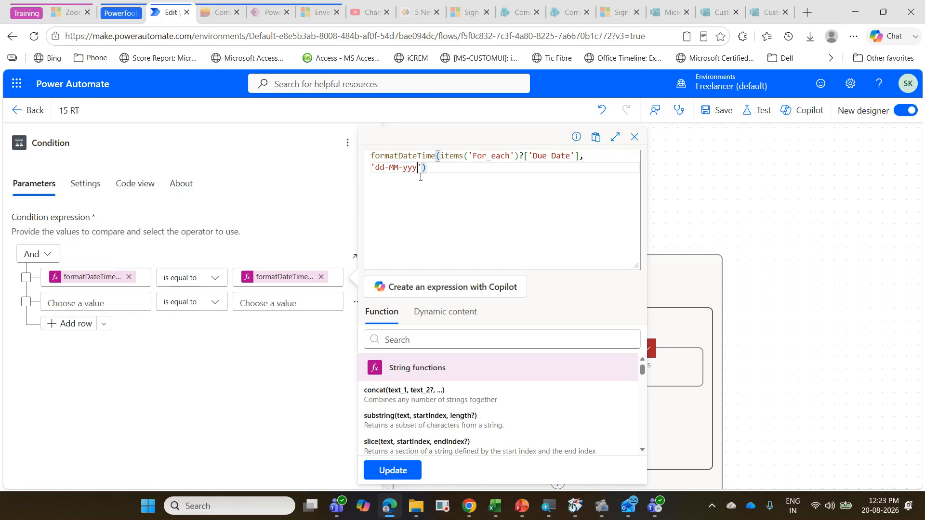
pyautogui.click(407, 472)
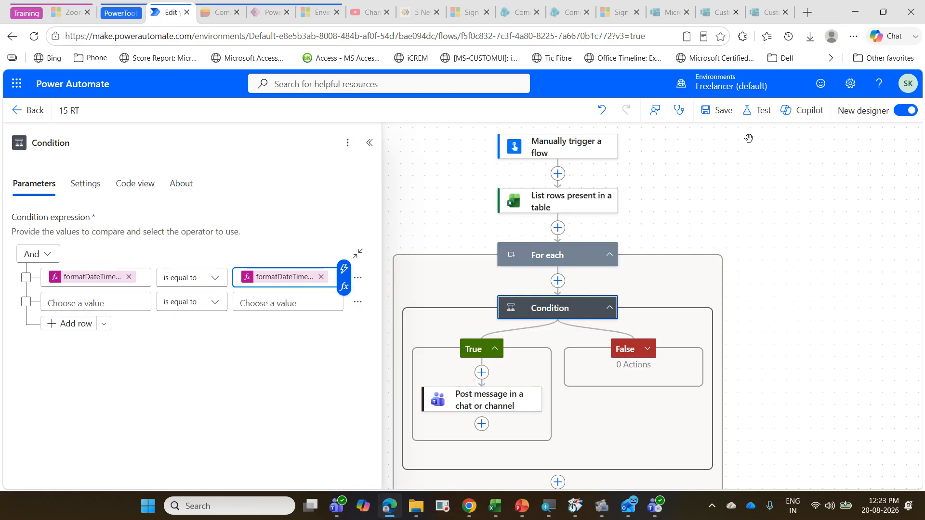
# Step: Save the 15 RT flow with the changed date formats and test it with a manual run
pyautogui.click(725, 119)
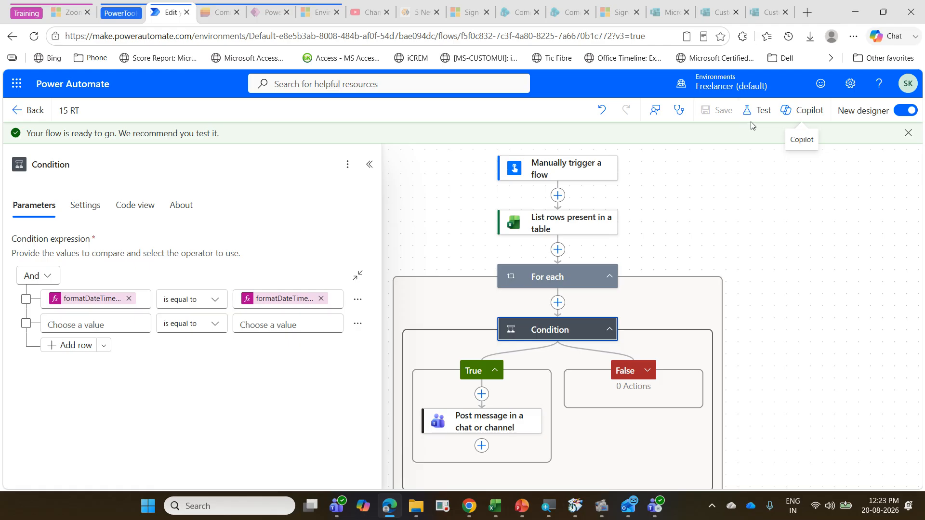
pyautogui.click(755, 113)
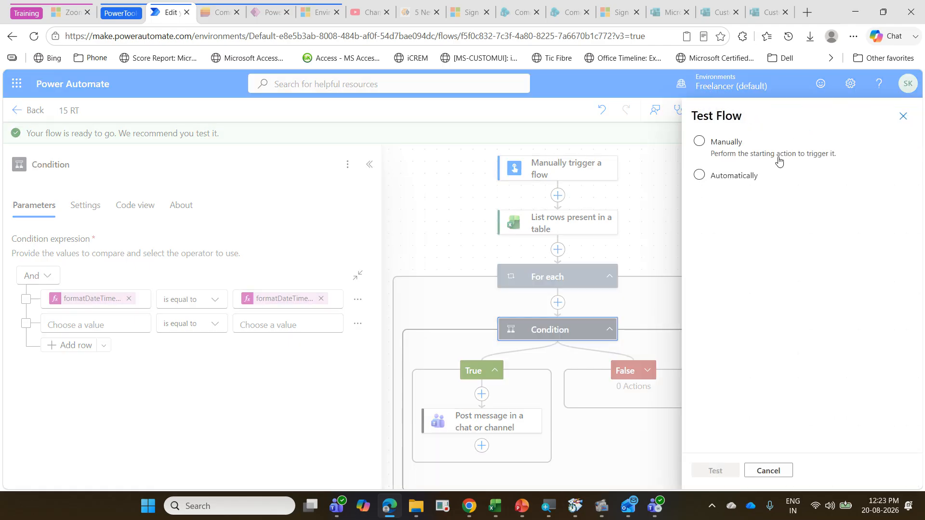
pyautogui.click(733, 148)
pyautogui.click(714, 471)
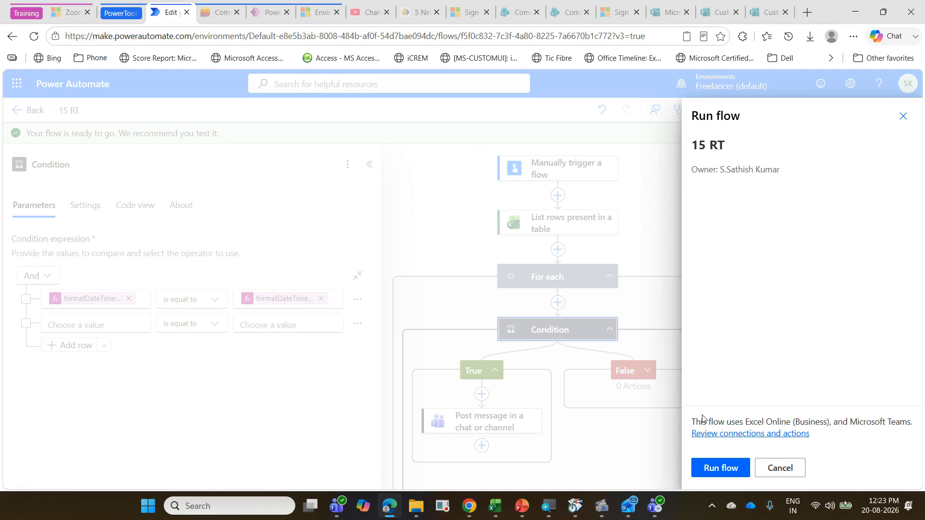
pyautogui.click(719, 468)
pyautogui.click(706, 468)
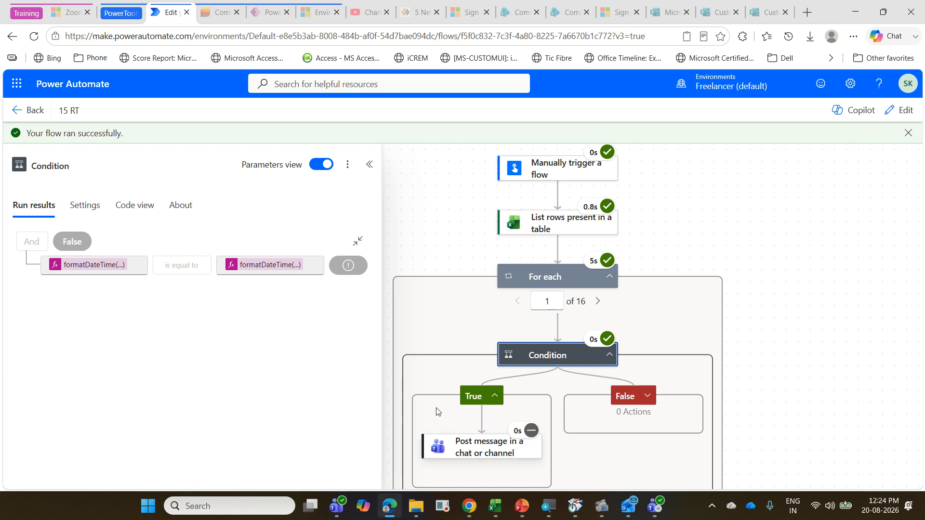
# Step: Switch to Teams and check the PowerAutomateTraining channel for reminders posted by the latest run
pyautogui.click(336, 506)
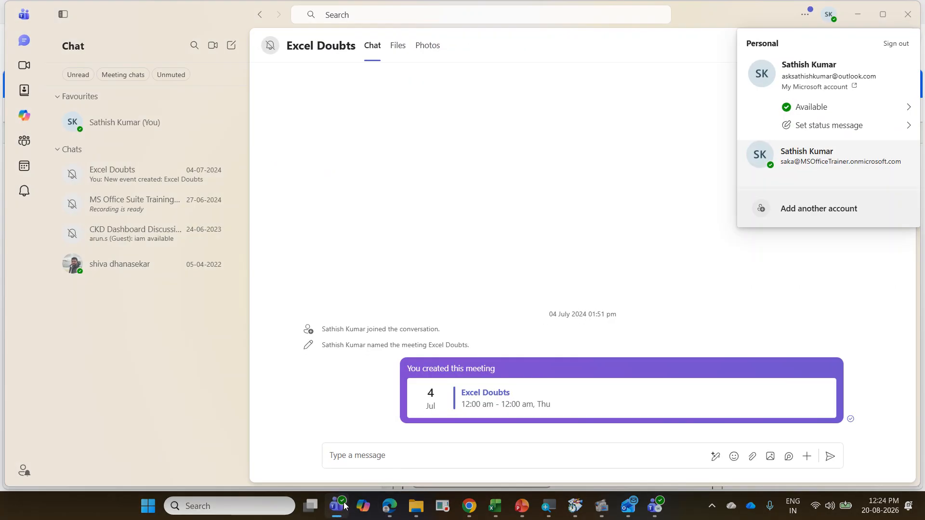
pyautogui.click(339, 509)
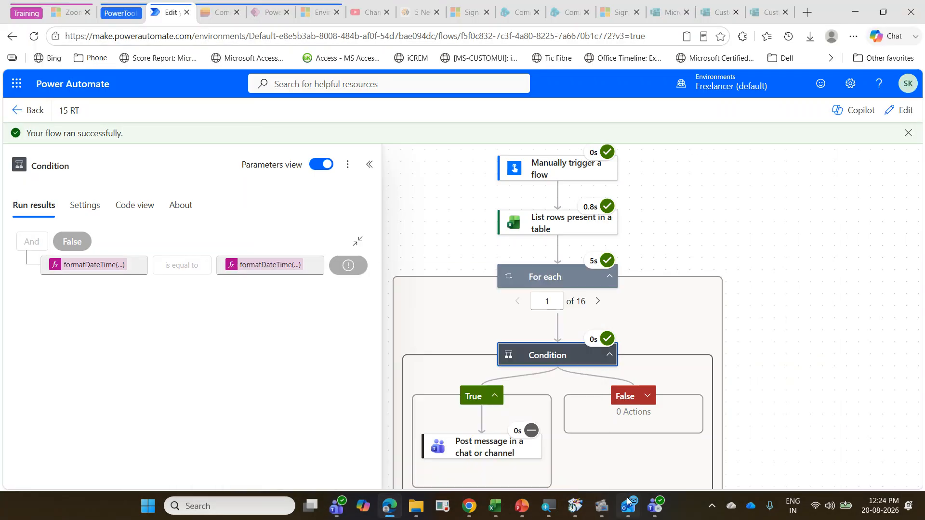
pyautogui.click(655, 506)
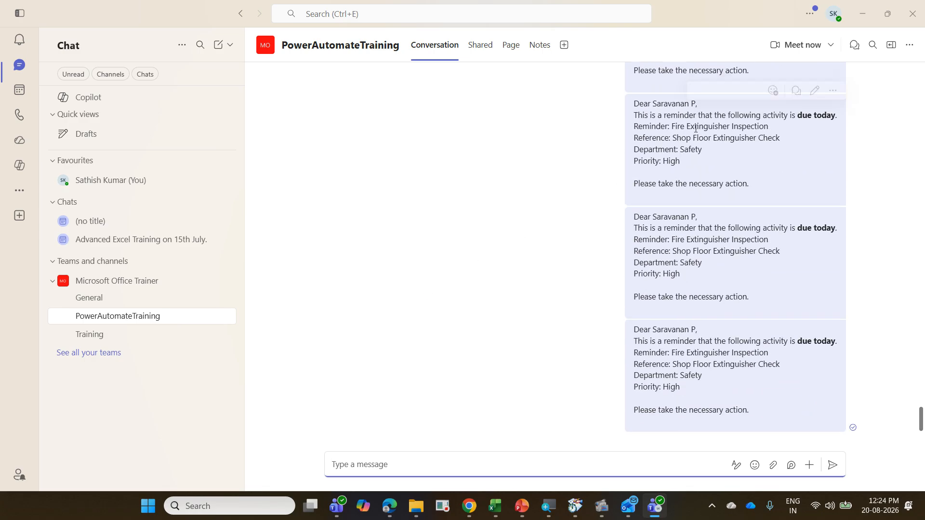
pyautogui.click(860, 13)
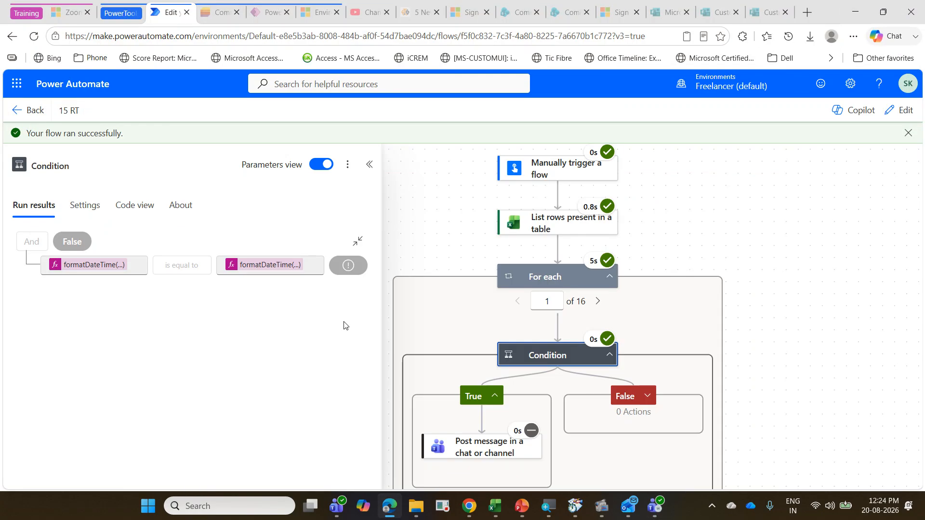
# Step: Reopen the 15 RT flow for editing in the new designer and expand the For each loop and its Condition
pyautogui.click(905, 111)
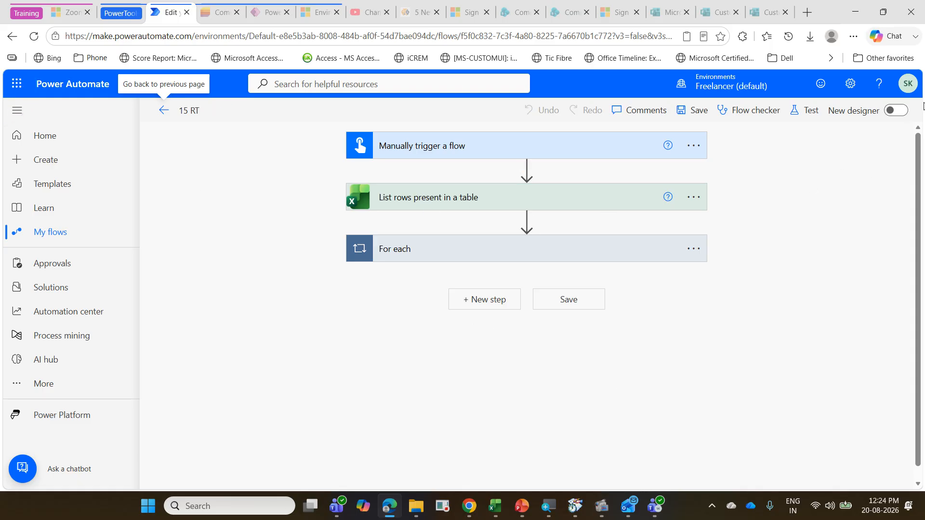
pyautogui.click(896, 111)
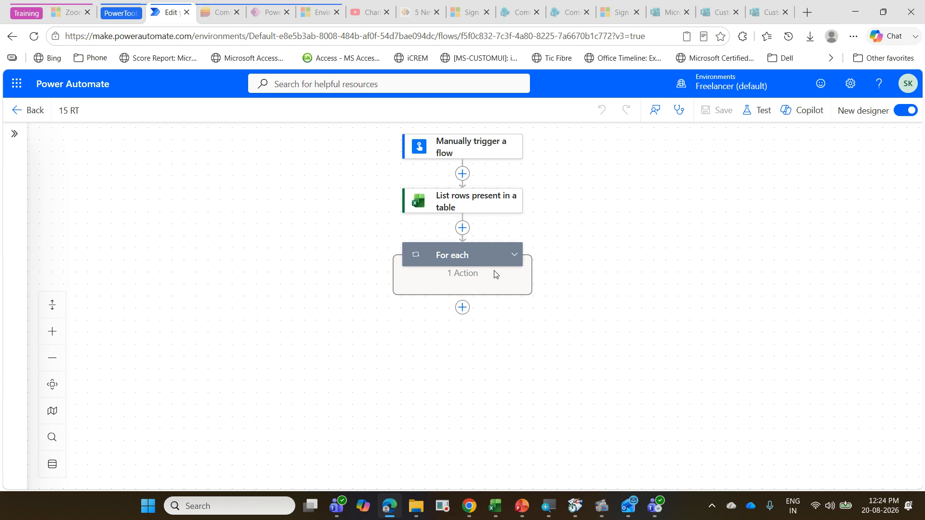
pyautogui.click(513, 255)
pyautogui.click(523, 307)
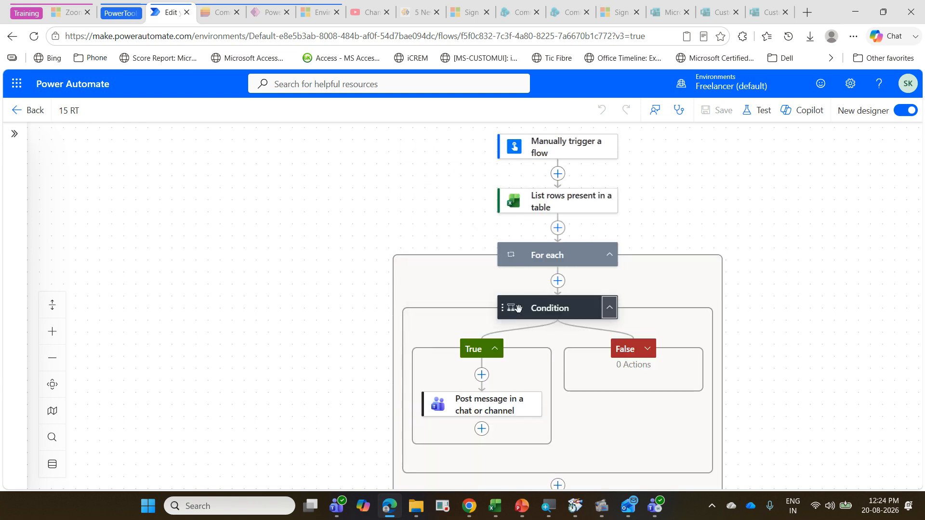
# Step: Set the date format in the Condition's utcNow() expression to 'dd-MMM-yyyy' and update the expression
pyautogui.click(548, 312)
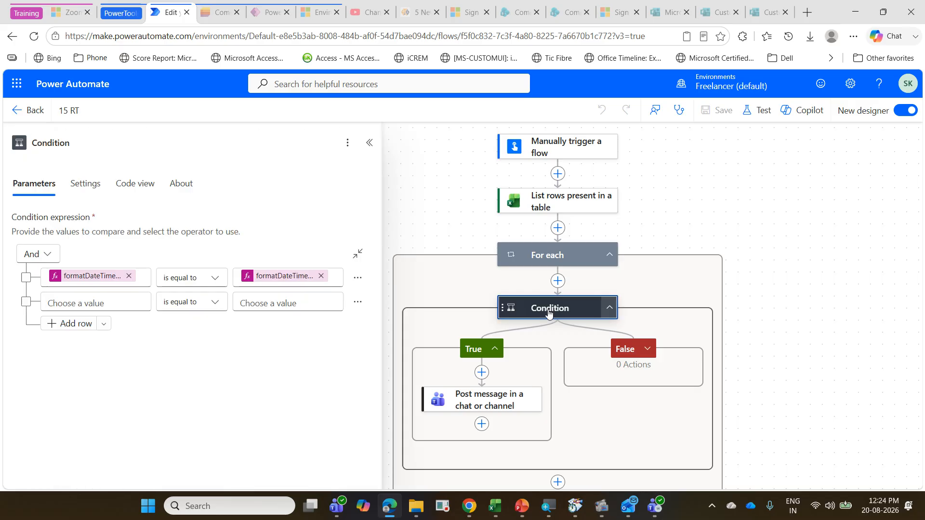
pyautogui.click(104, 276)
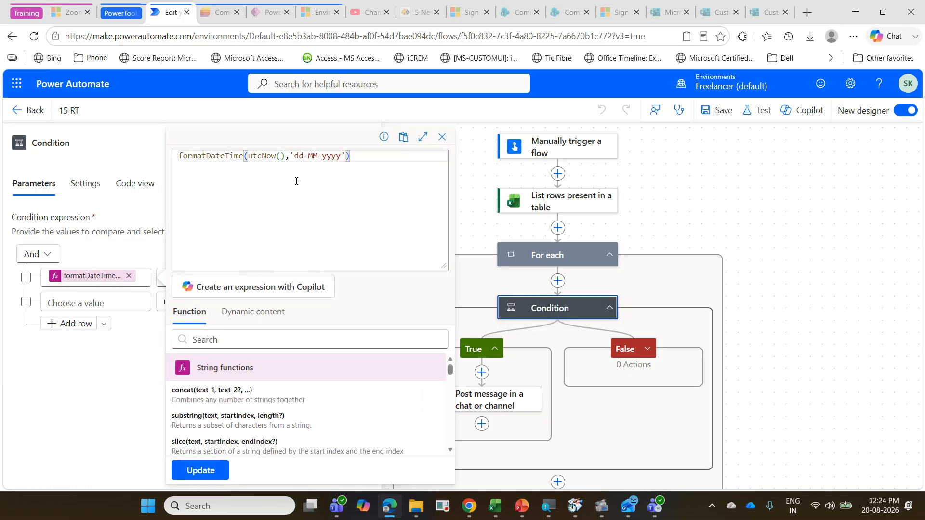
pyautogui.doubleClick(317, 159)
pyautogui.write('MMM')
pyautogui.click(208, 471)
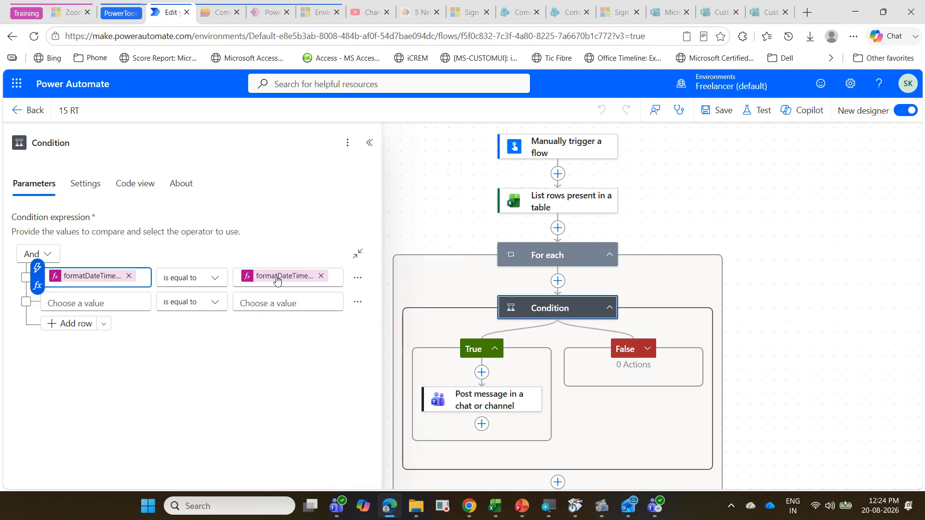
# Step: Set the date format in the Condition's Due Date expression to 'dd-MMM-yyyy' and update the expression
pyautogui.click(295, 276)
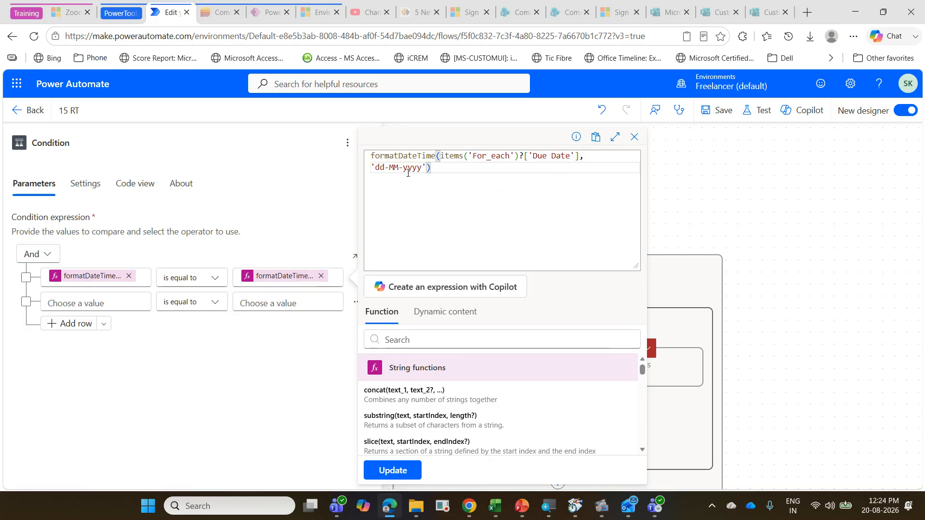
pyautogui.doubleClick(395, 168)
pyautogui.write('MMM')
pyautogui.click(404, 473)
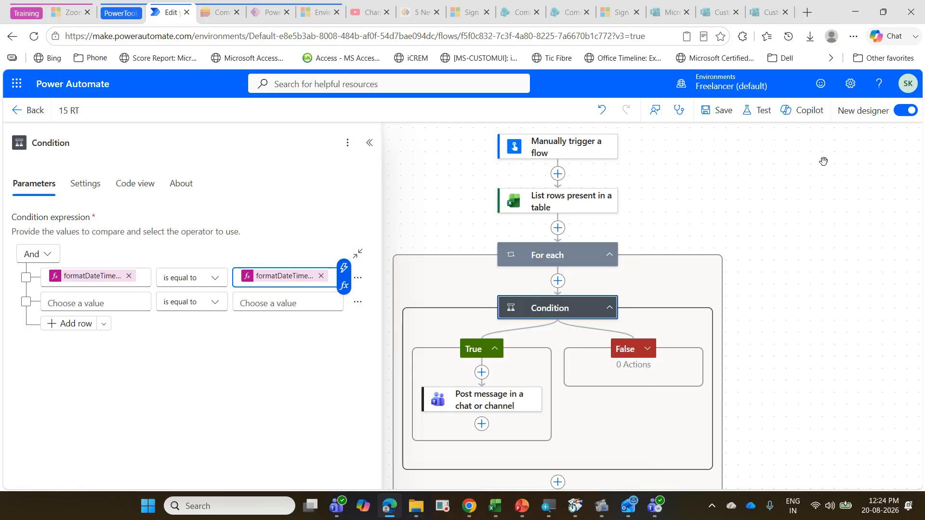
# Step: Save the 15 RT flow and test it with a manual run
pyautogui.click(721, 116)
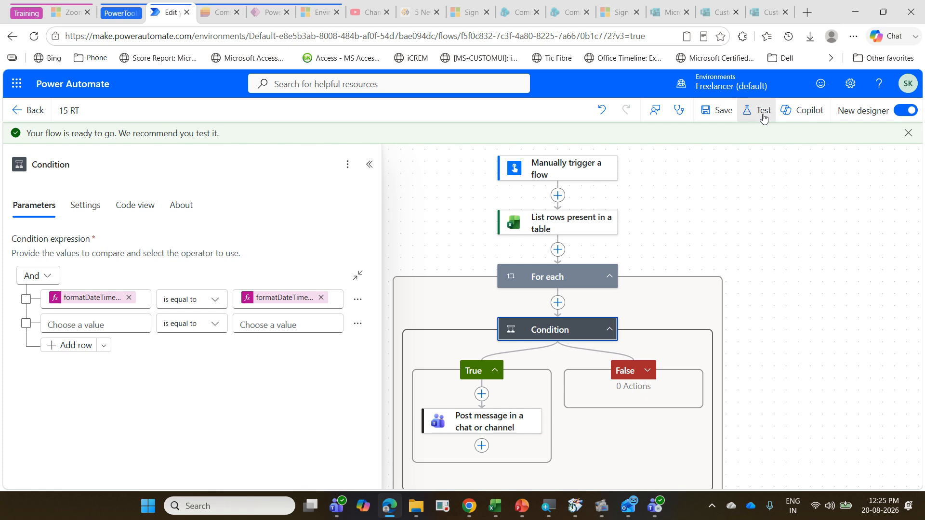
pyautogui.click(761, 113)
pyautogui.click(733, 182)
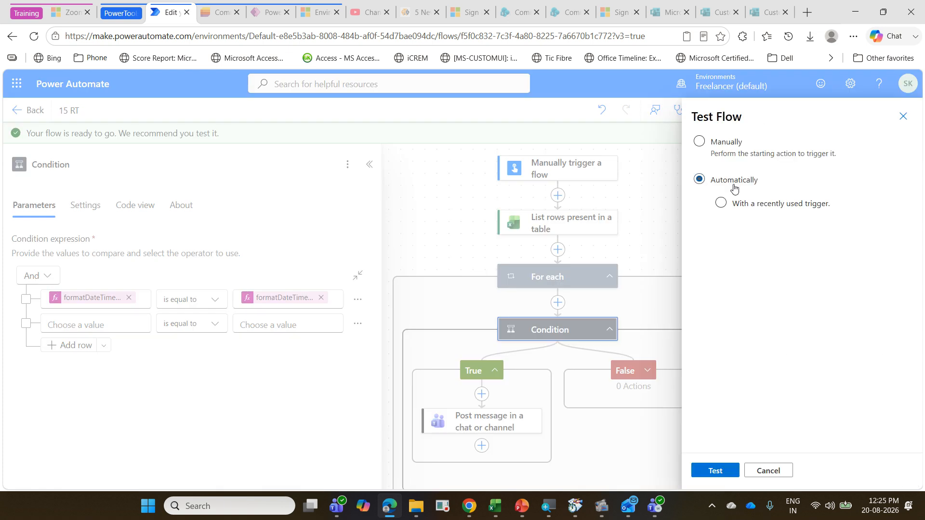
pyautogui.click(734, 155)
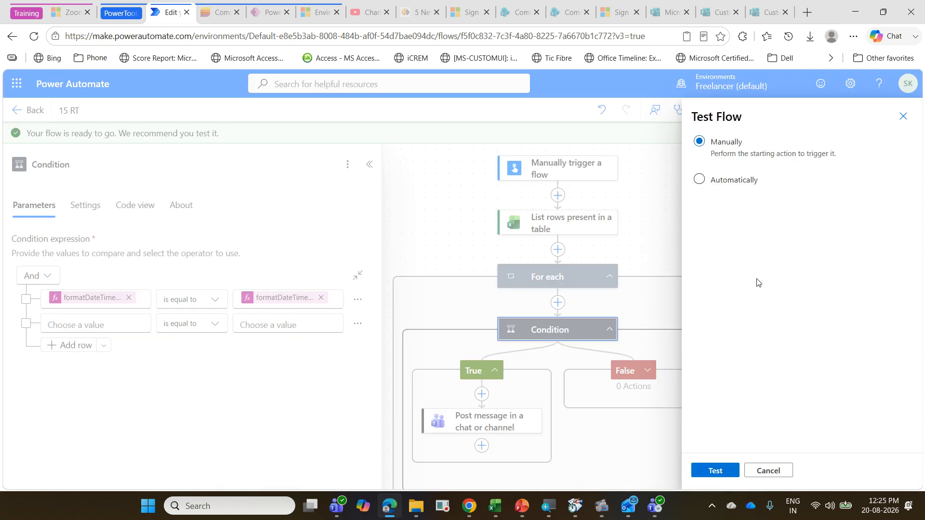
pyautogui.click(723, 471)
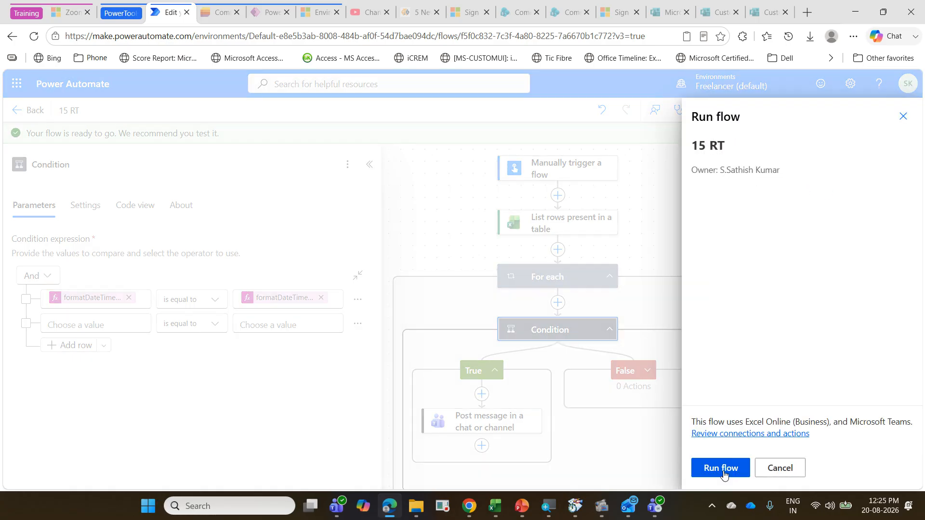
pyautogui.click(722, 469)
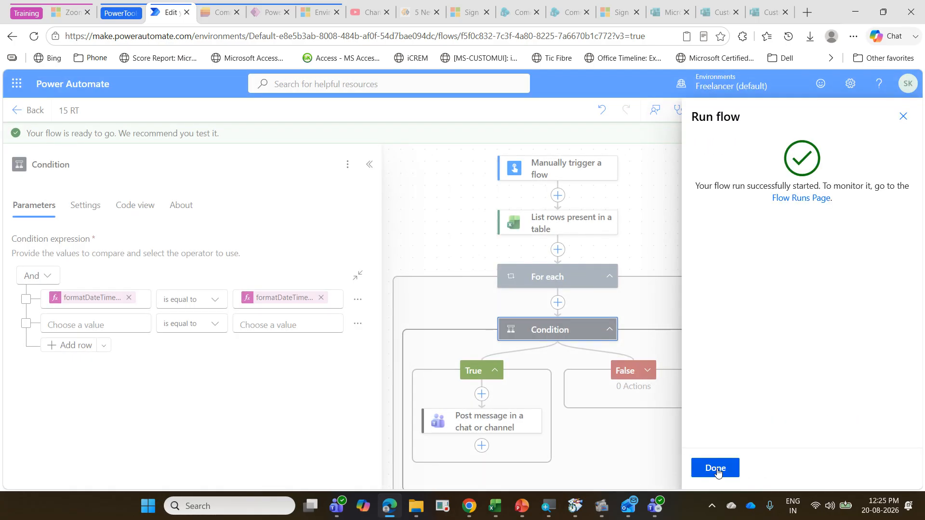
pyautogui.click(716, 469)
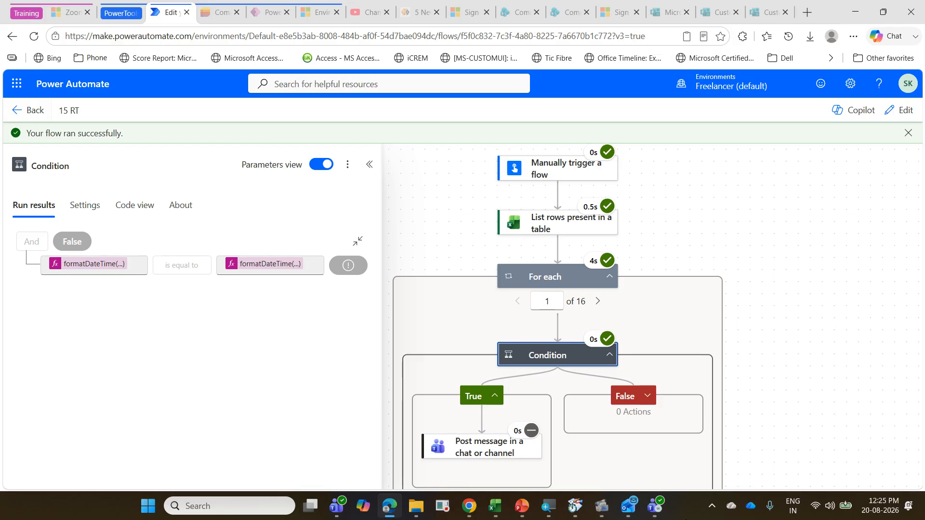
# Step: Switch to Teams to check the PowerAutomateTraining channel for new reminders, and return to the flow in the browser
pyautogui.click(656, 507)
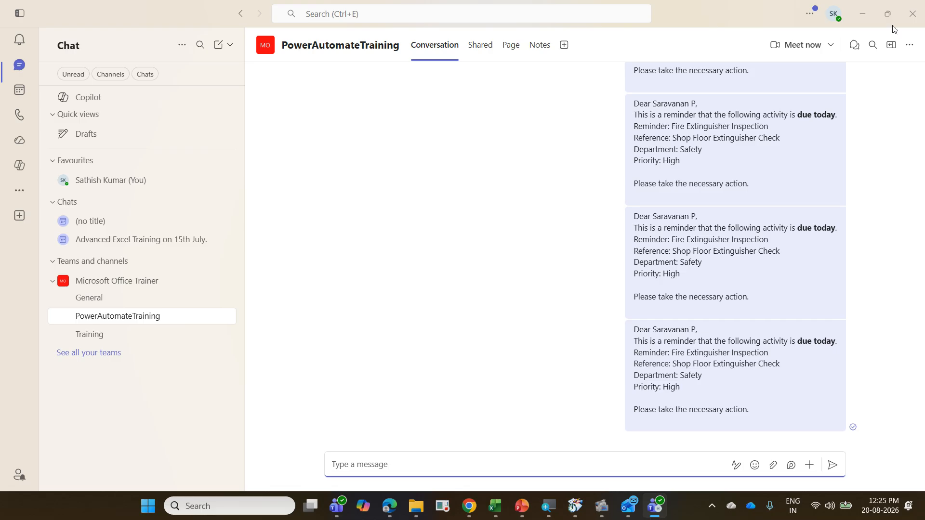
pyautogui.click(862, 13)
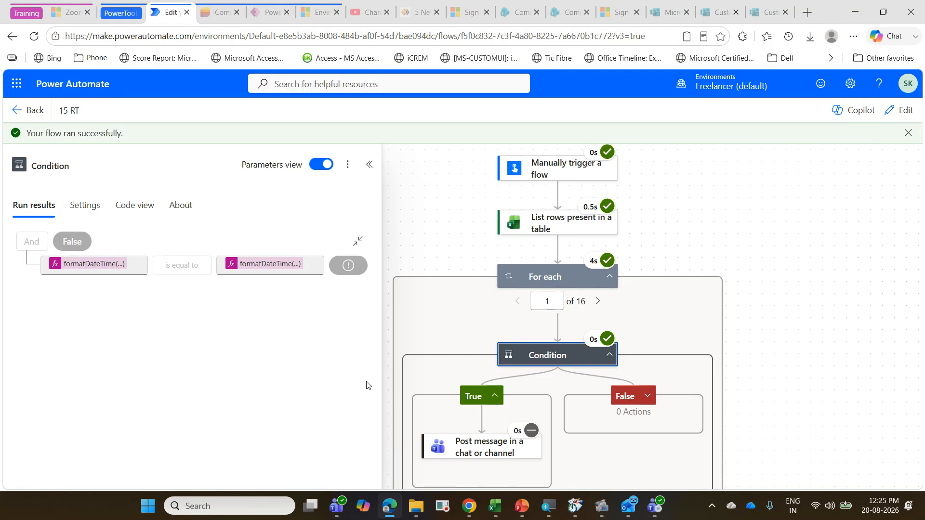
# Step: Find the older RemainderbasedonDate flow in the list of cloud flows and open it for editing
pyautogui.click(33, 119)
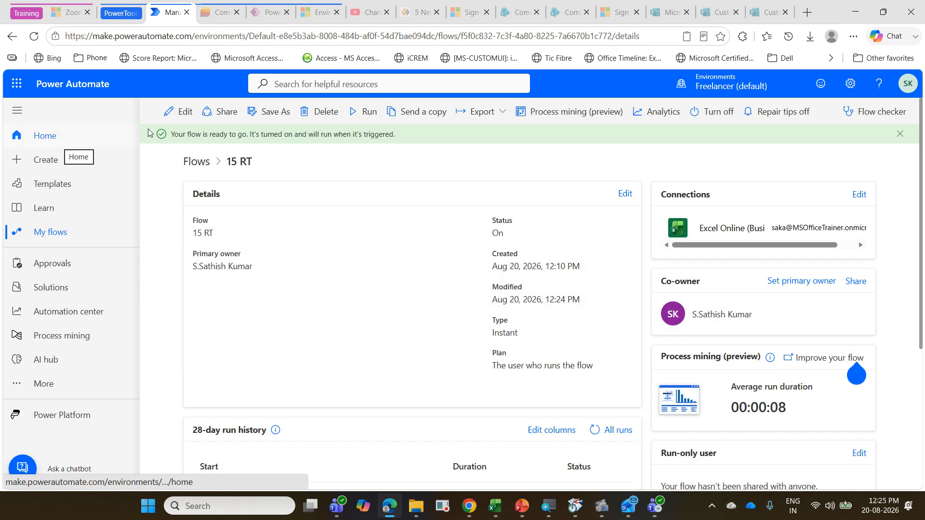
pyautogui.click(88, 232)
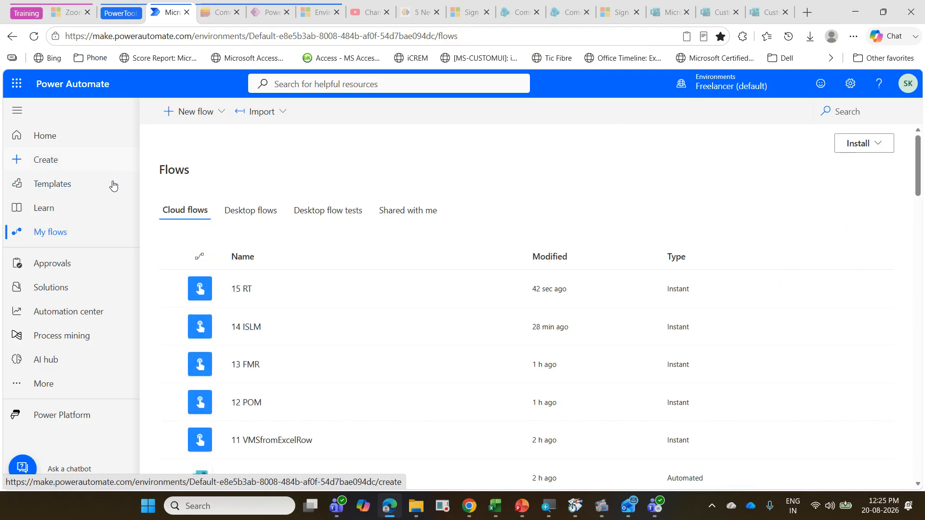
pyautogui.scroll(-8, 430, 380)
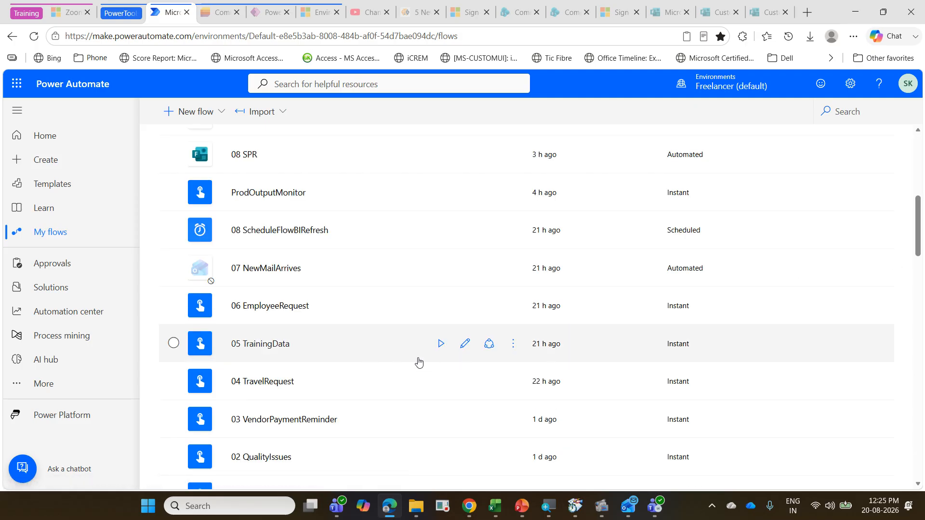
pyautogui.scroll(-6, 917, 219)
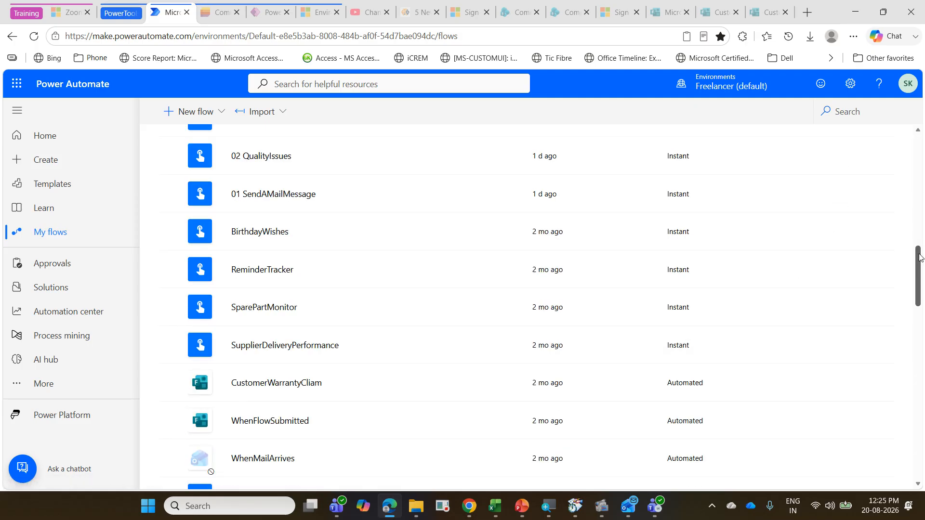
pyautogui.moveTo(915, 284); pyautogui.dragTo(922, 352)
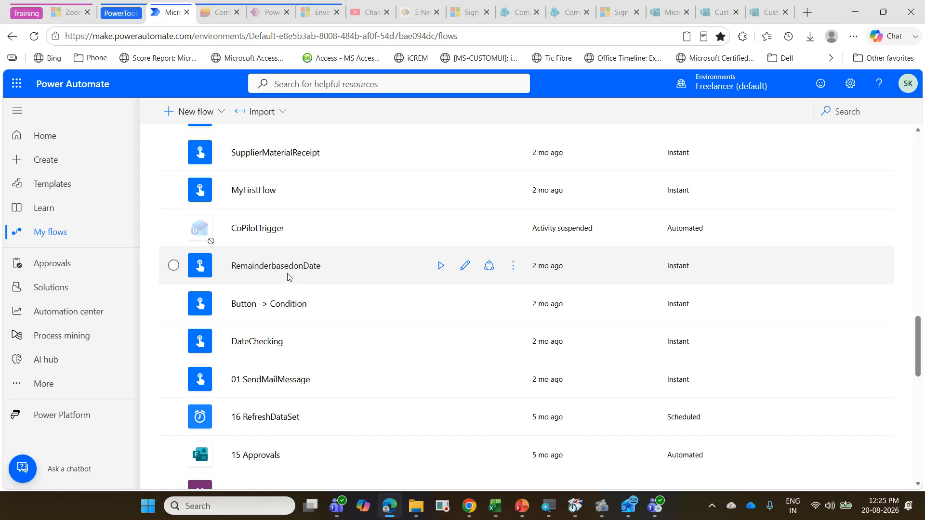
pyautogui.click(465, 270)
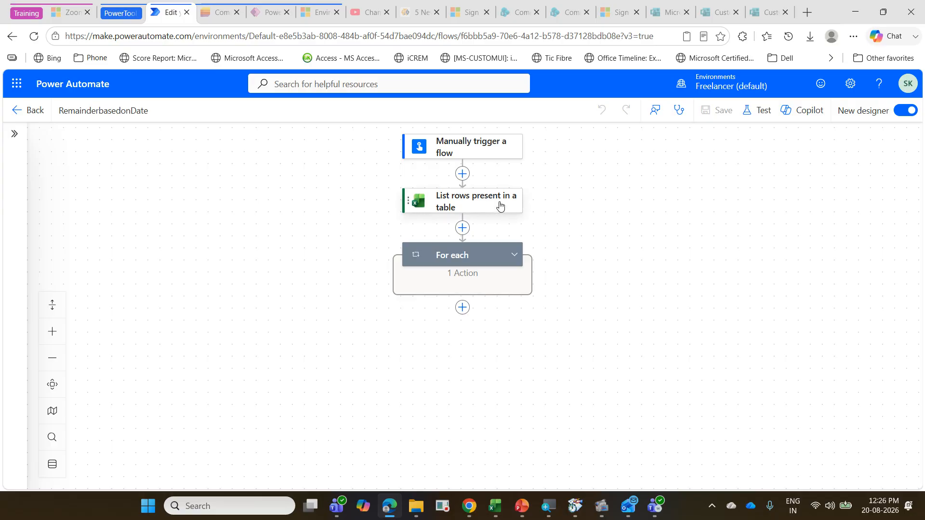
# Step: Examine the RemainderbasedonDate flow's DateTime Format setting for the Excel rows and the date comparison expression in its Condition
pyautogui.click(505, 201)
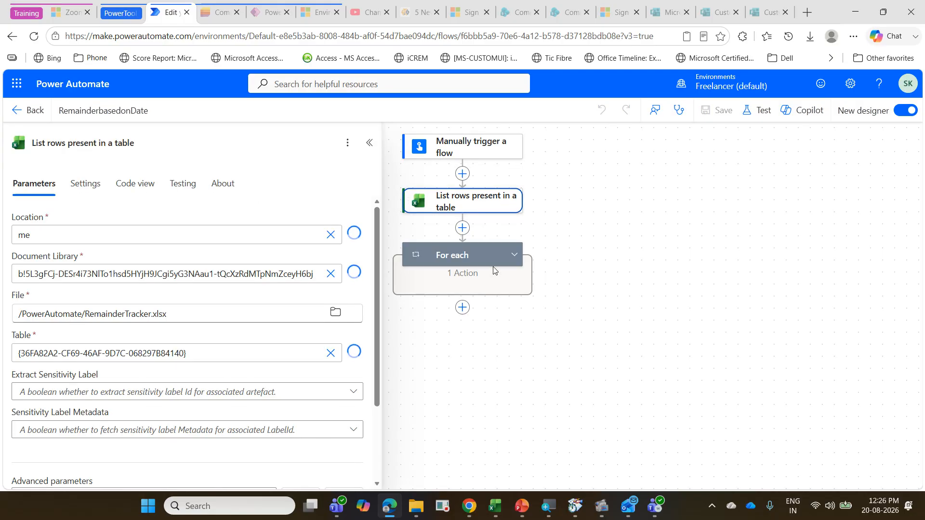
pyautogui.scroll(-3, 240, 342)
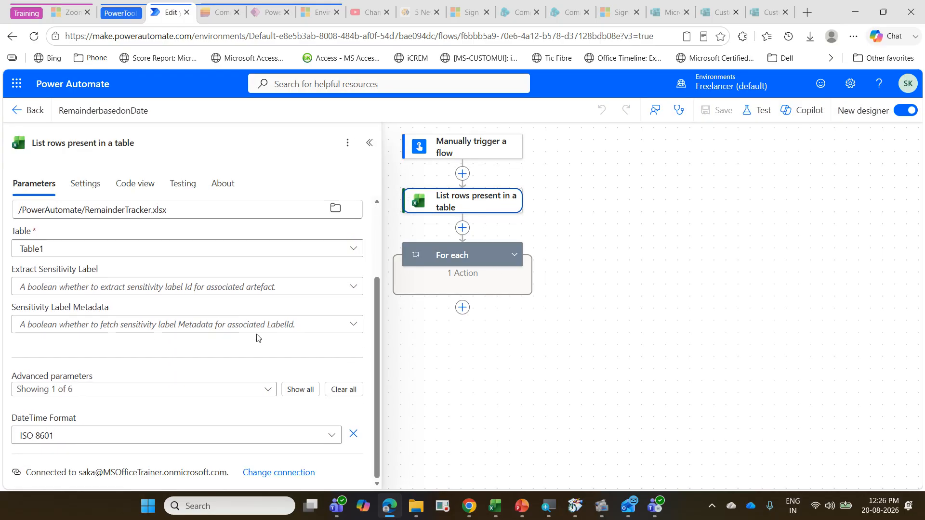
pyautogui.click(474, 262)
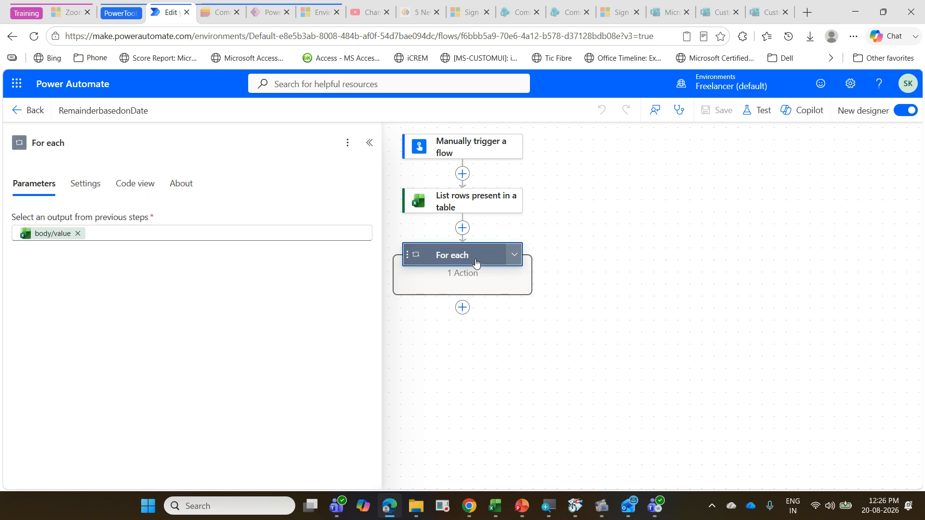
pyautogui.click(514, 255)
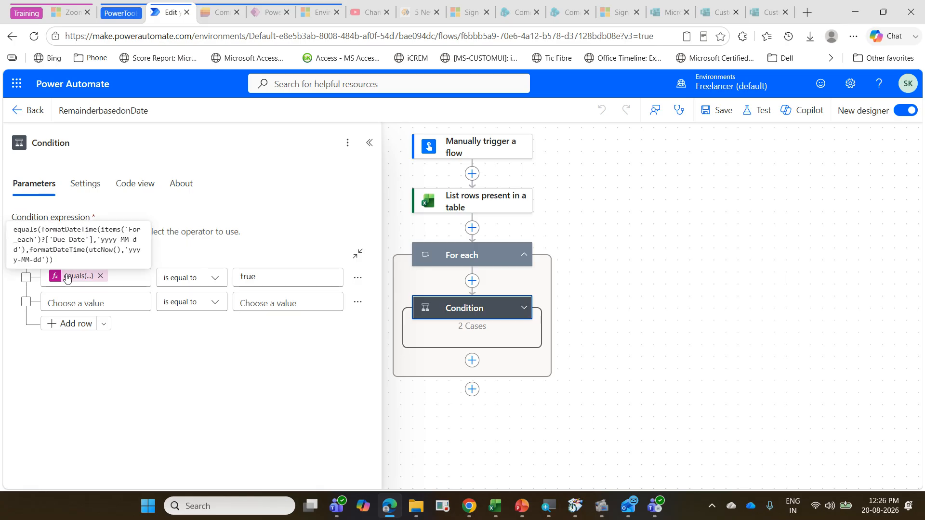
pyautogui.click(85, 277)
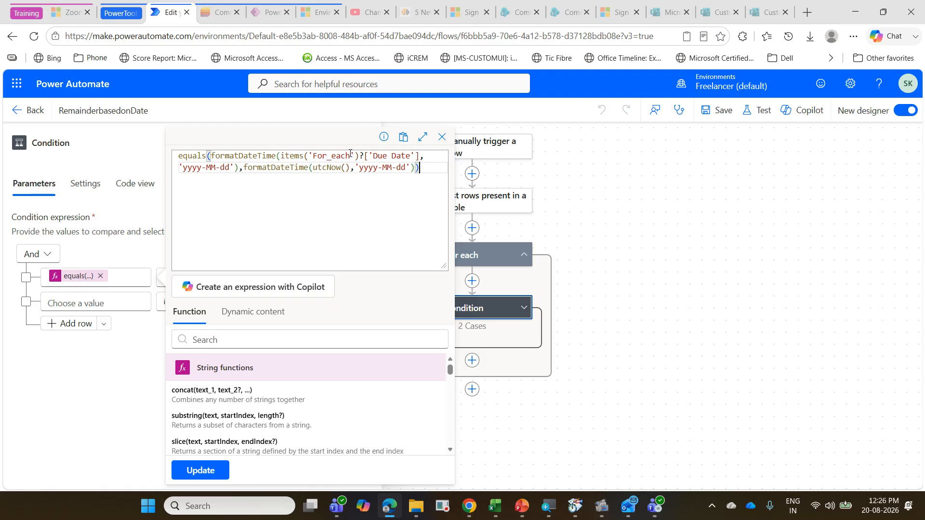
pyautogui.click(442, 138)
# Step: Leave the reference flow, reopen the 15 RT flow for editing, and show the Condition inside its For each loop
pyautogui.click(33, 114)
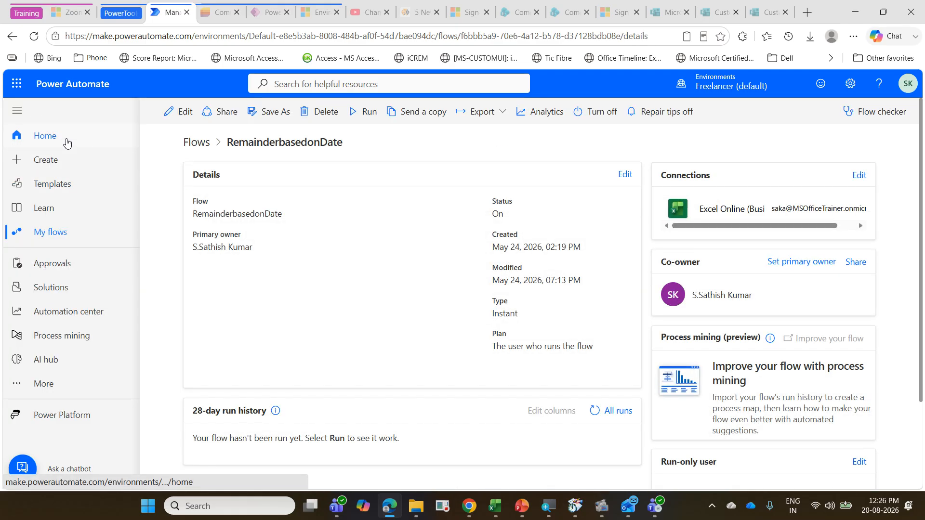
pyautogui.click(67, 142)
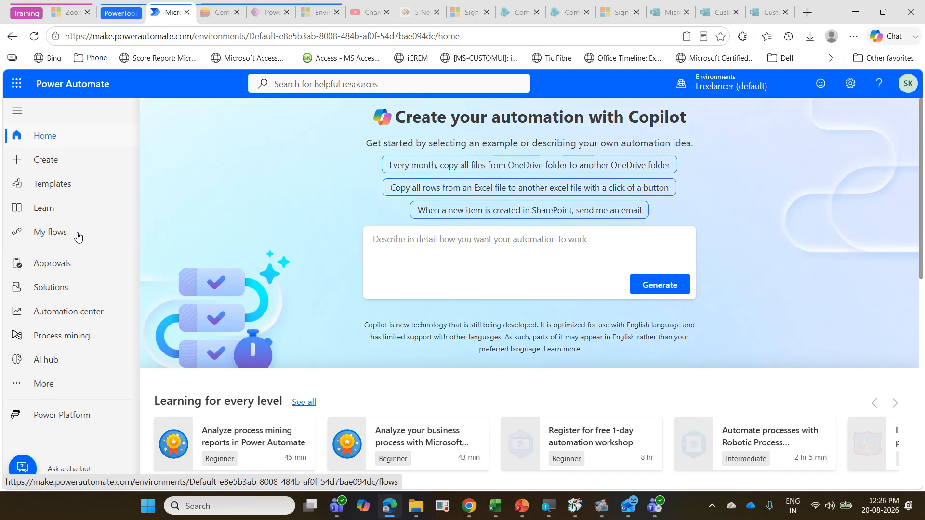
pyautogui.click(77, 236)
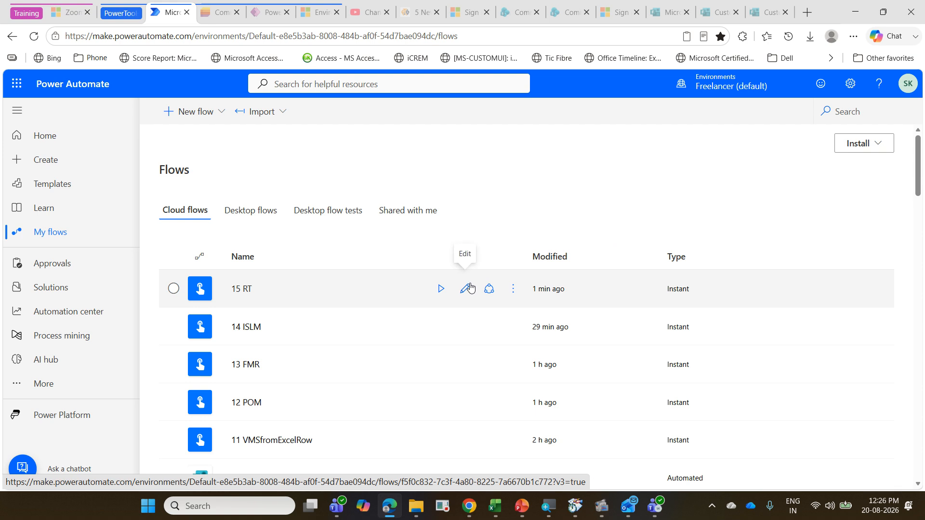
pyautogui.click(466, 288)
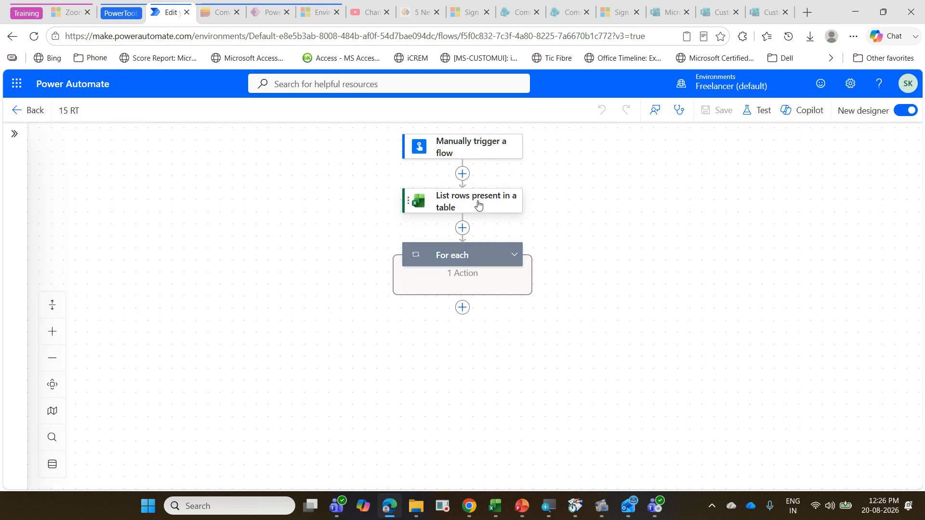
pyautogui.click(513, 254)
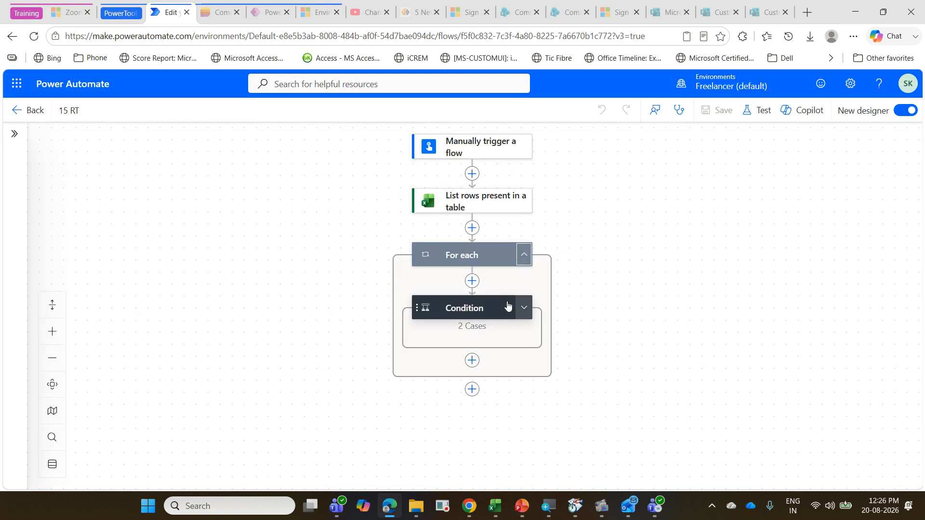
pyautogui.click(507, 305)
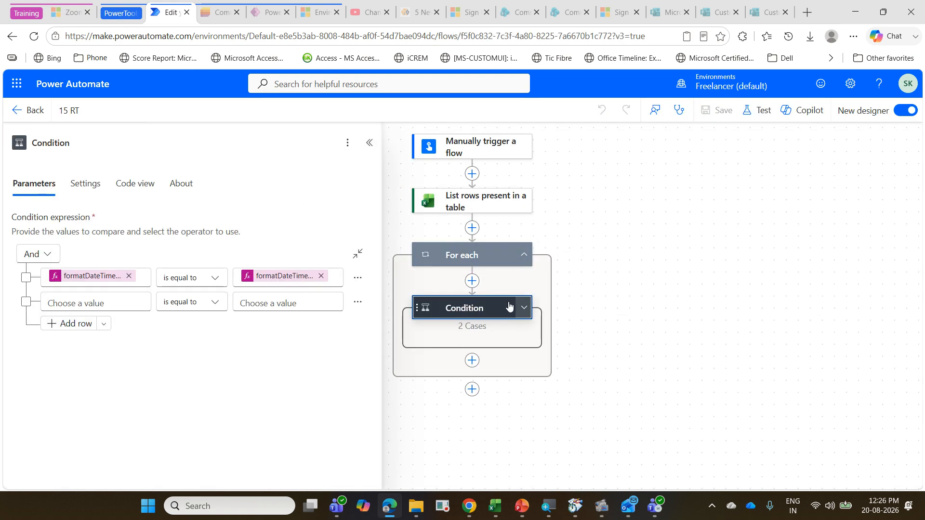
# Step: Clear both formatDateTime values from the Condition's first row and open the expression editor for its first value
pyautogui.click(321, 275)
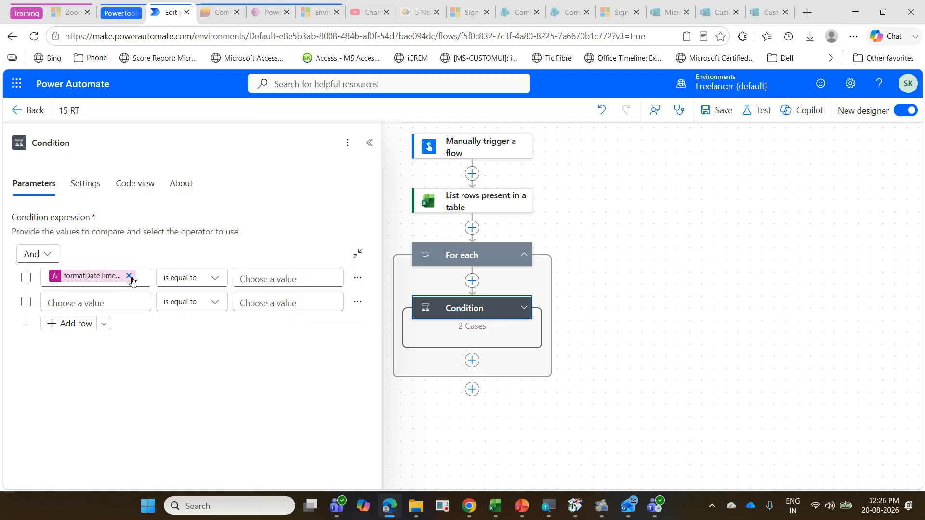
pyautogui.click(129, 276)
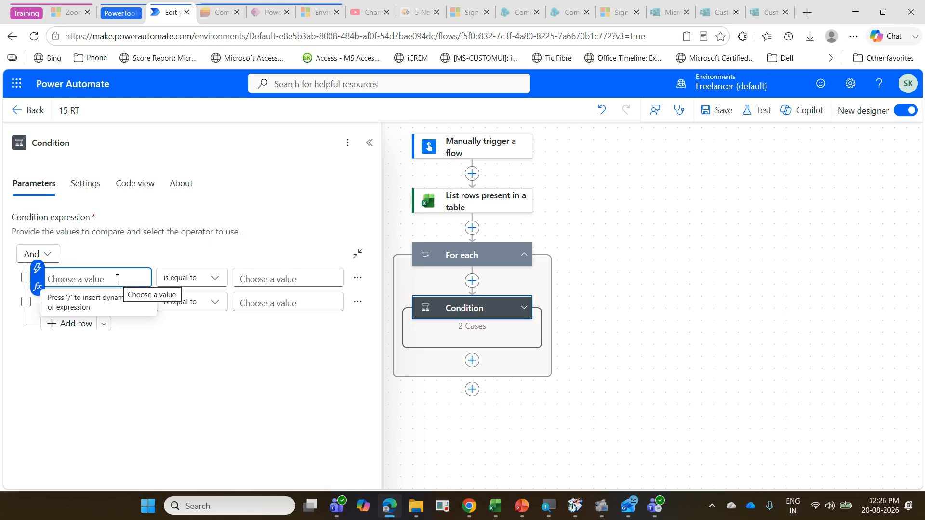
pyautogui.click(37, 286)
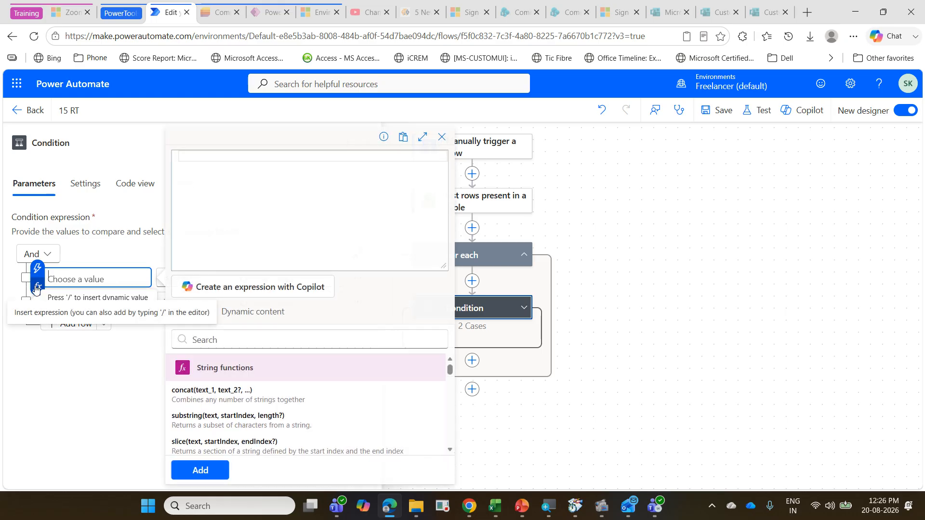
pyautogui.click(109, 278)
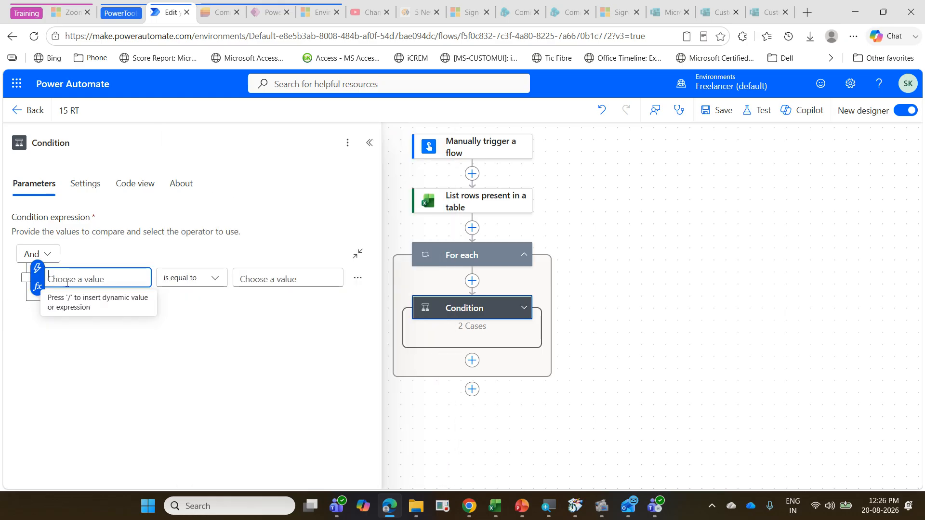
pyautogui.click(37, 286)
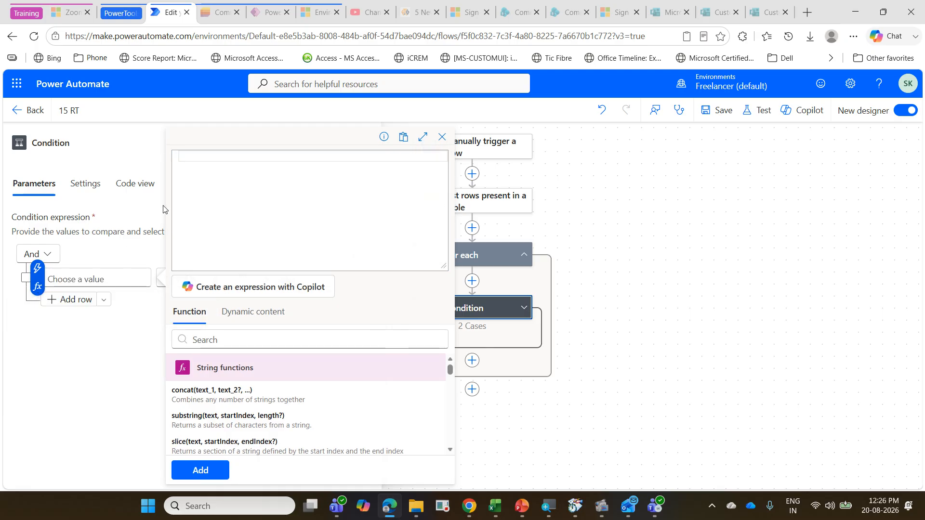
# Step: Paste the copied equals date comparison expression from the clipboard history and strip it back to its opening equals( part
pyautogui.press('super+v')
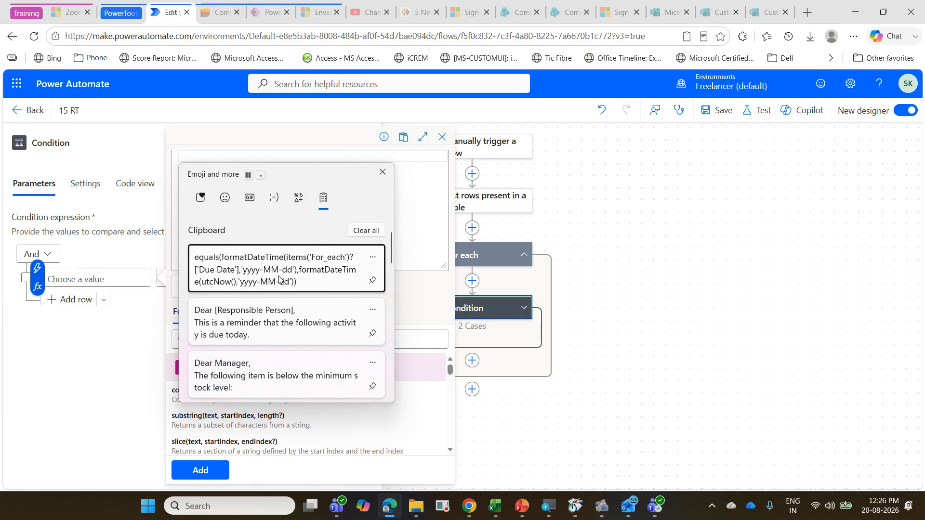
pyautogui.click(280, 280)
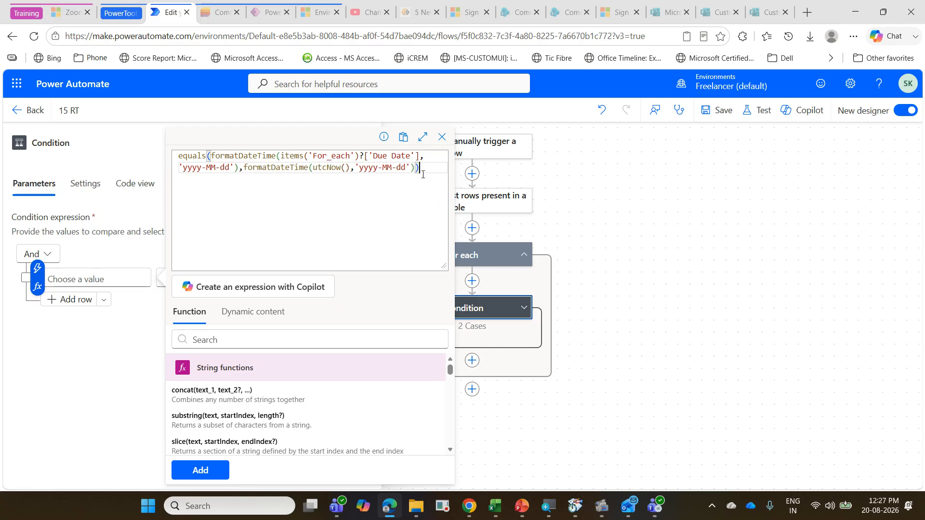
pyautogui.moveTo(423, 174); pyautogui.dragTo(220, 151)
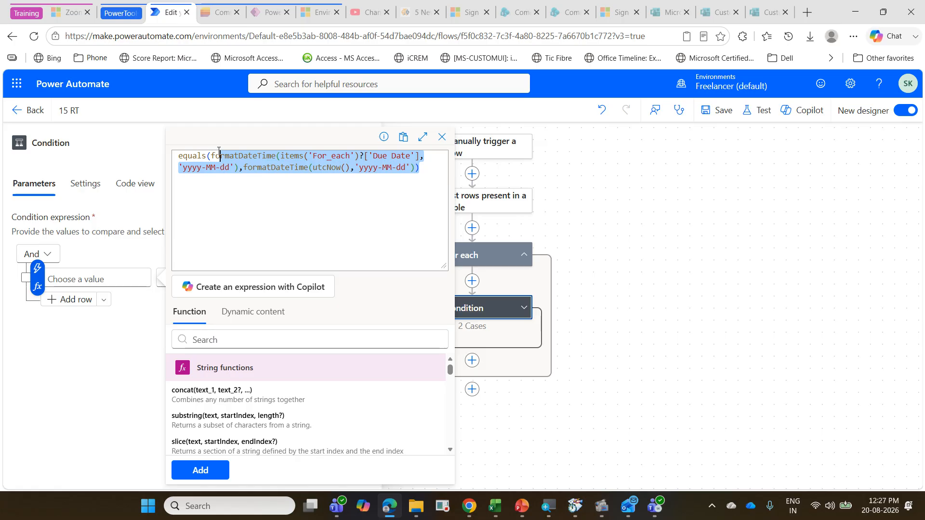
pyautogui.press('BackSpace')
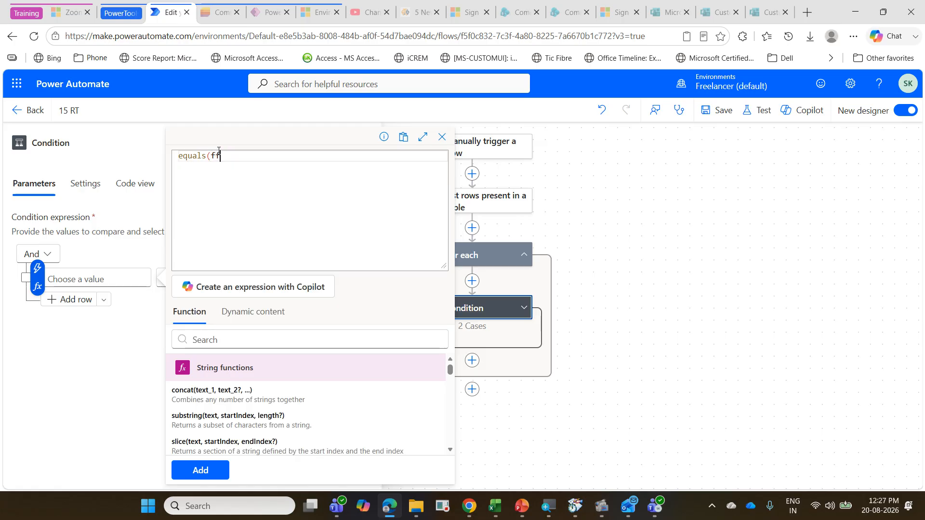
pyautogui.press('BackSpace')
pyautogui.press('BackSpace')
# Step: Insert formatDateTime as the first equals argument, with Due Date from the Excel table rows as its timestamp
pyautogui.write('fot')
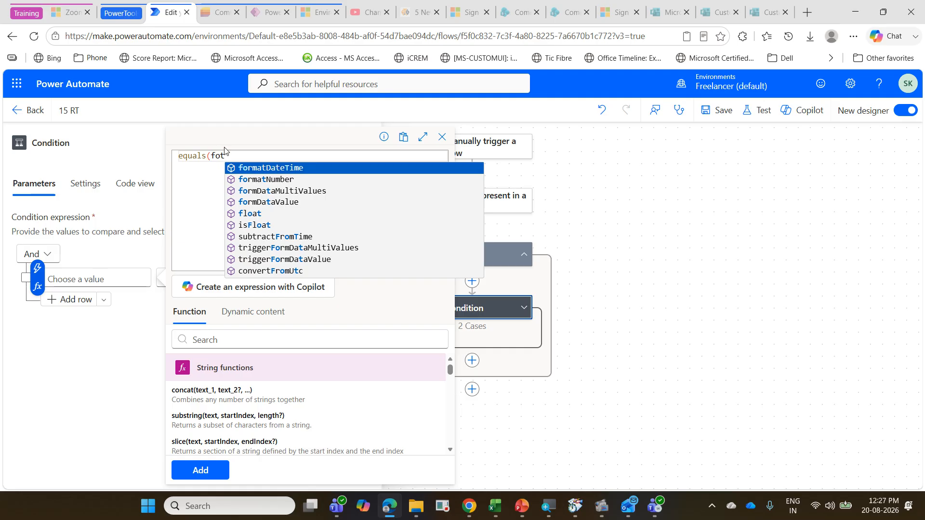
pyautogui.click(296, 167)
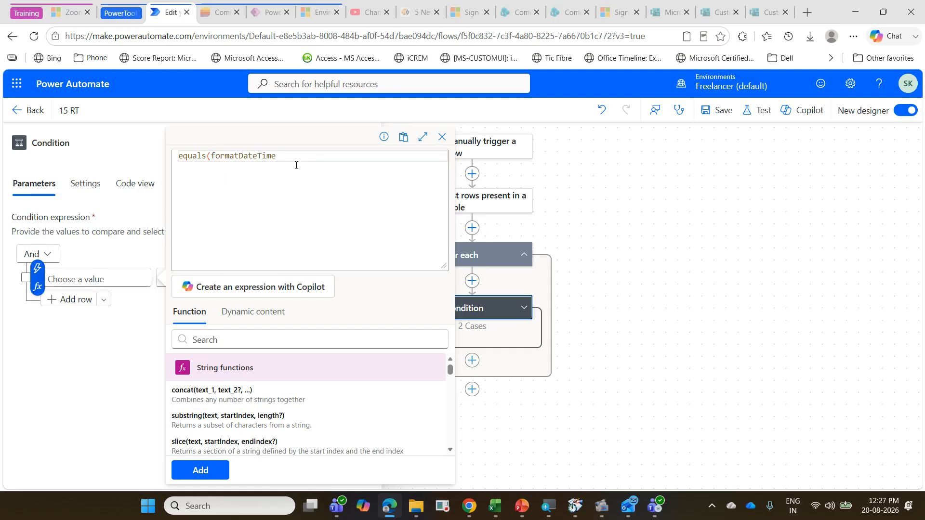
pyautogui.write('(')
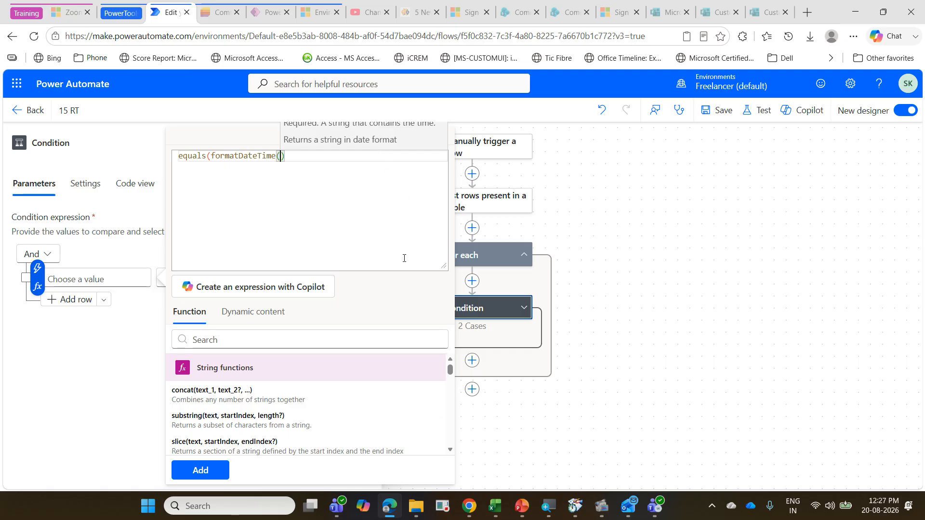
pyautogui.click(254, 313)
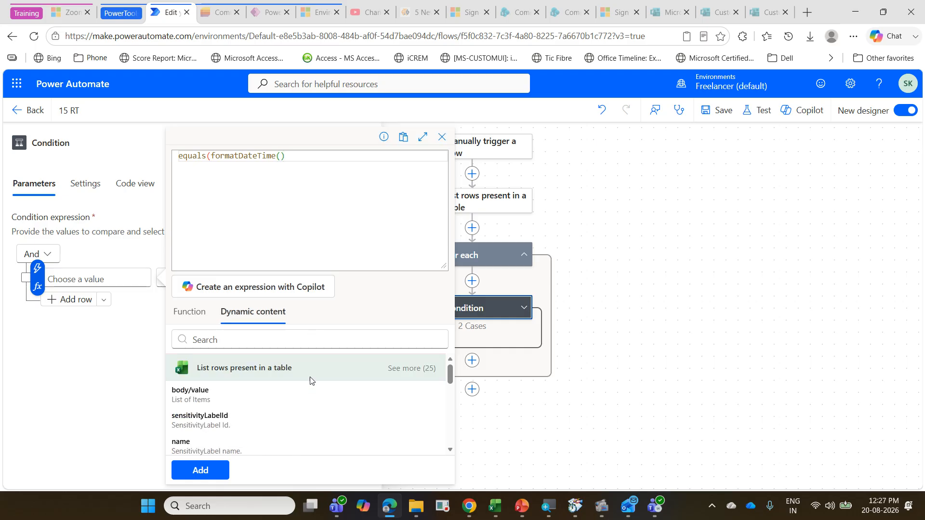
pyautogui.click(414, 368)
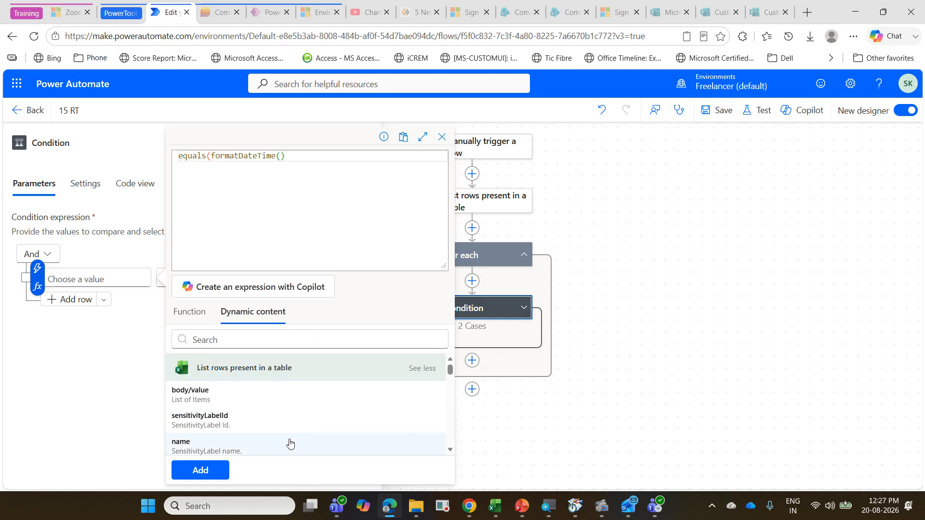
pyautogui.scroll(-10, 289, 443)
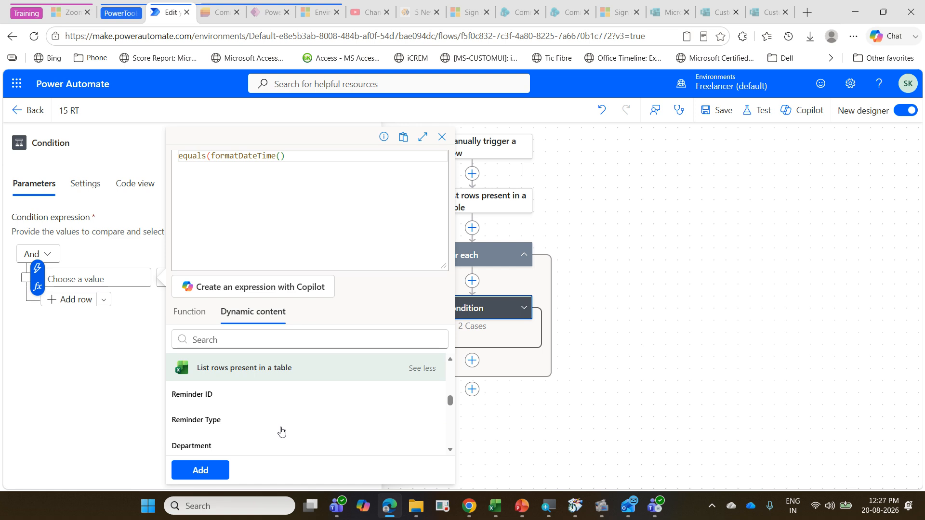
pyautogui.scroll(-3, 282, 431)
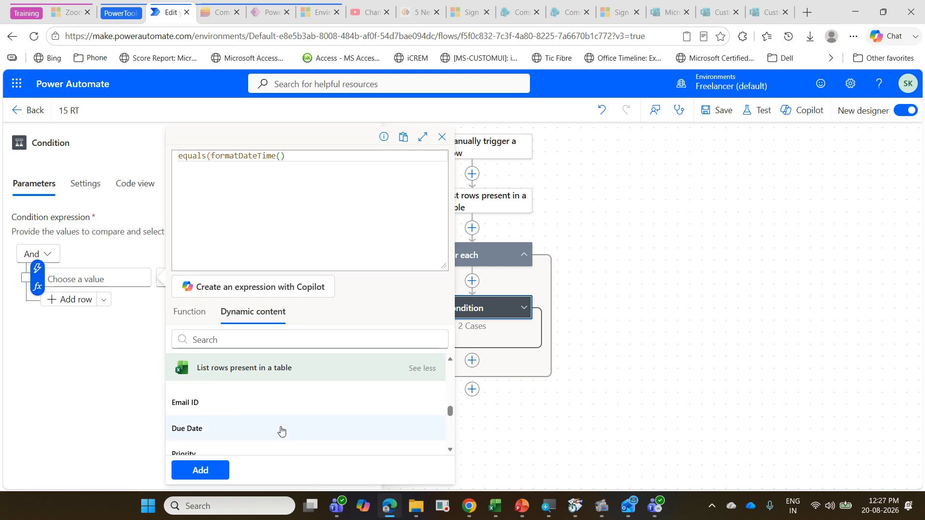
pyautogui.click(282, 430)
# Step: Give the Due Date timestamp the format 'yyyy-MM-dd', close the function, and add a comma for the second argument
pyautogui.write(", '")
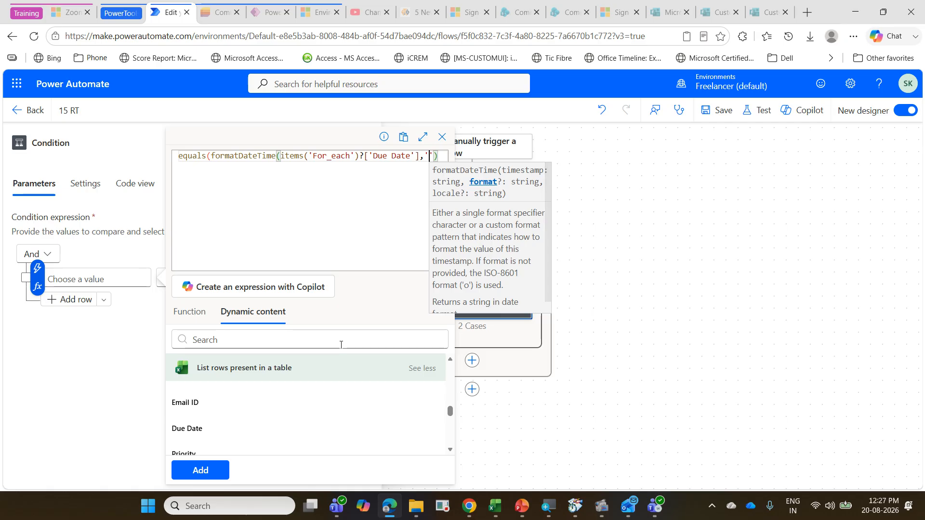
pyautogui.write('yyyy-')
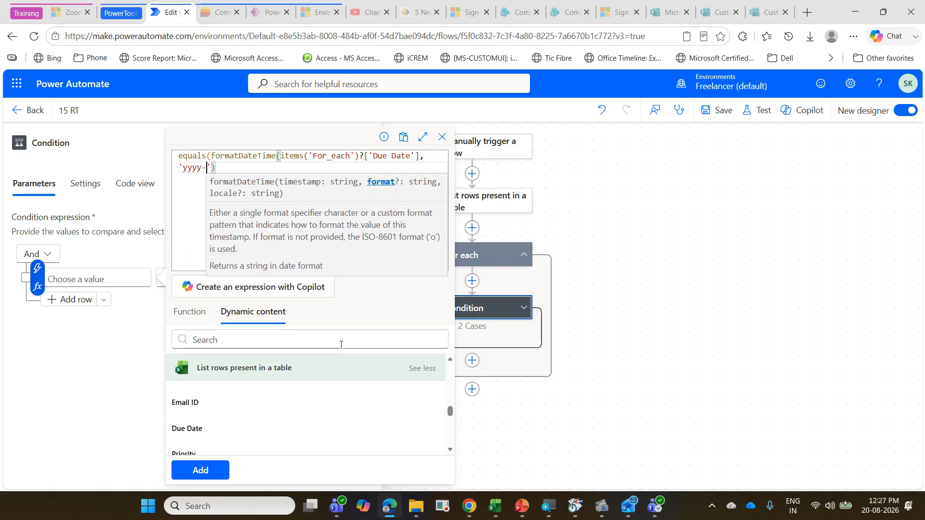
pyautogui.write('MM-dd')
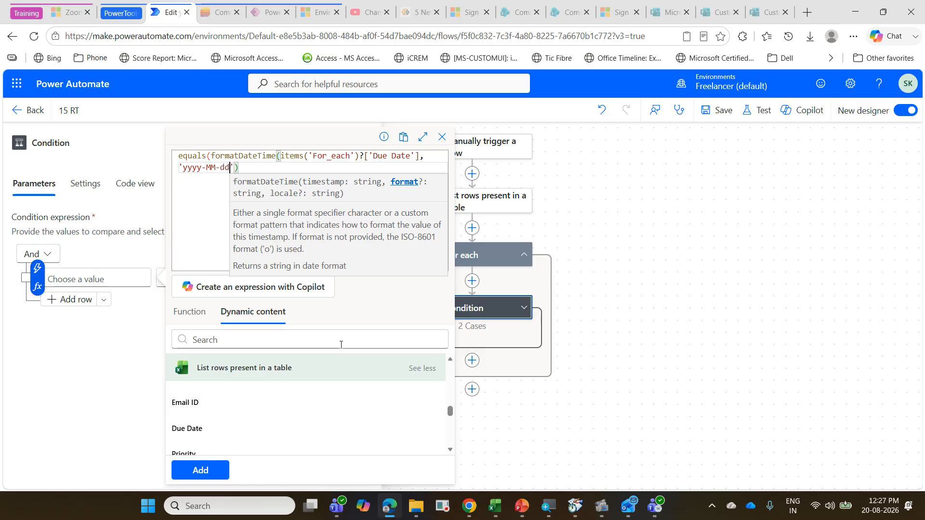
pyautogui.write("')")
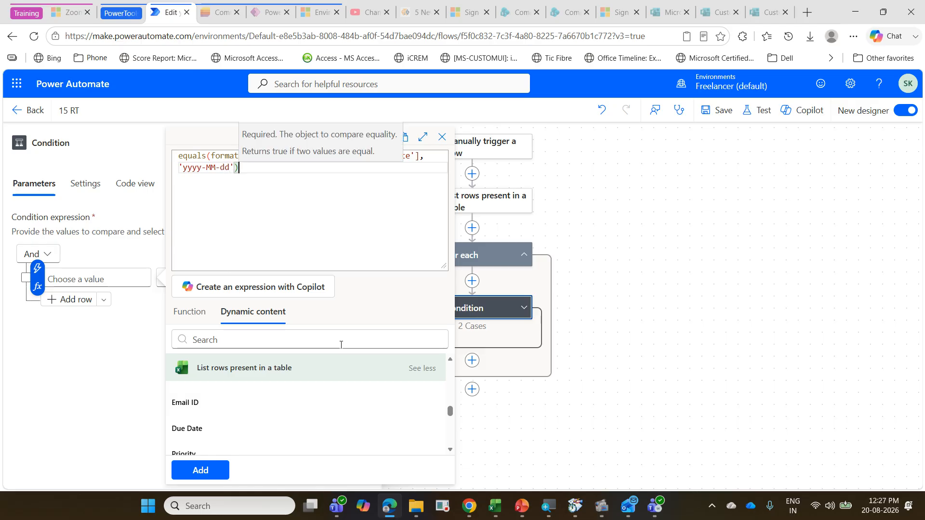
pyautogui.write(',')
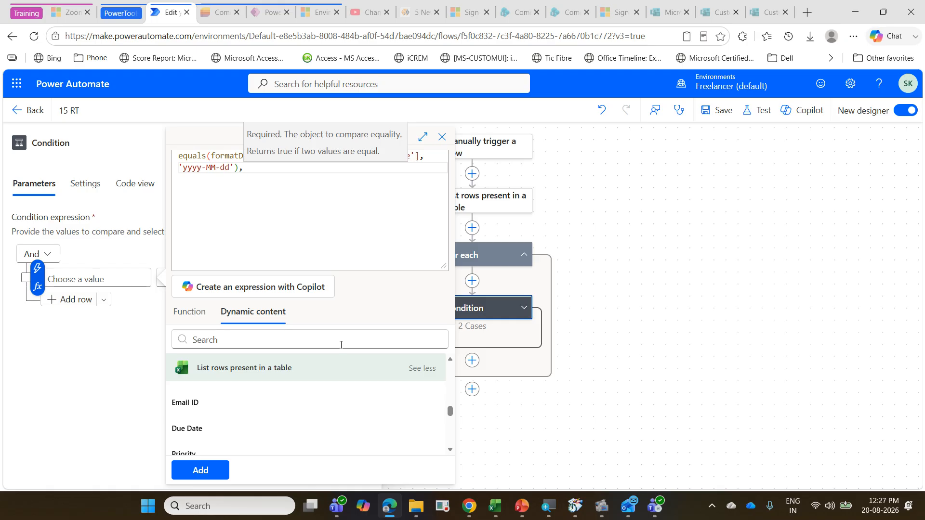
pyautogui.press('BackSpace')
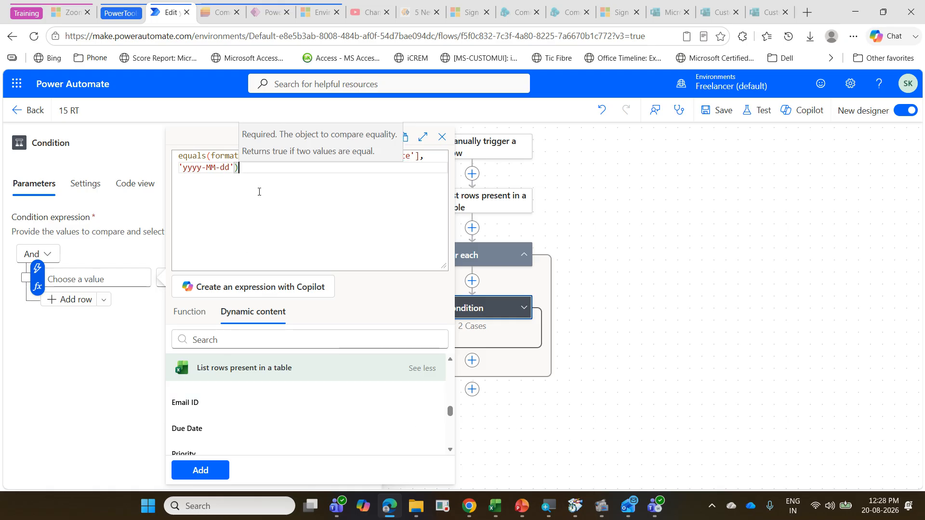
pyautogui.write(',')
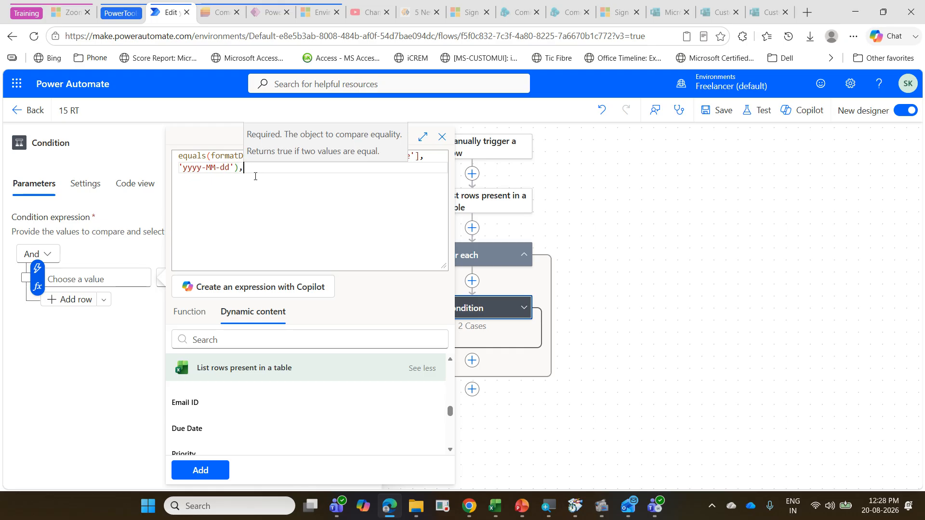
pyautogui.write('for')
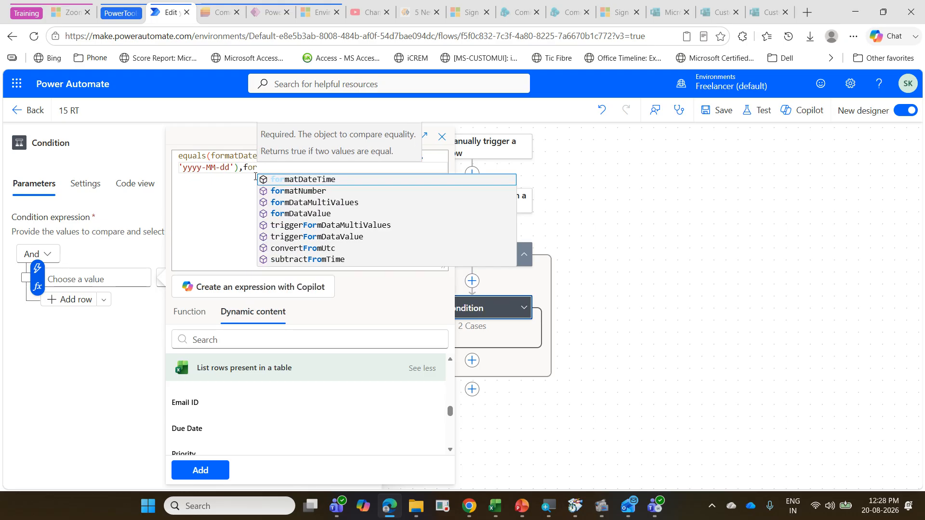
# Step: Insert a second formatDateTime function as the other equals argument, with utcNow() as its timestamp
pyautogui.click(342, 180)
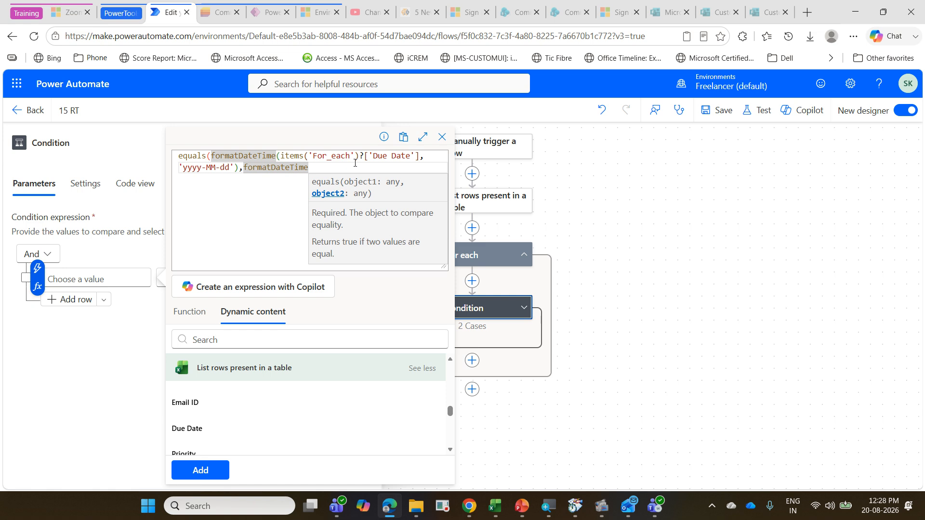
pyautogui.write('(')
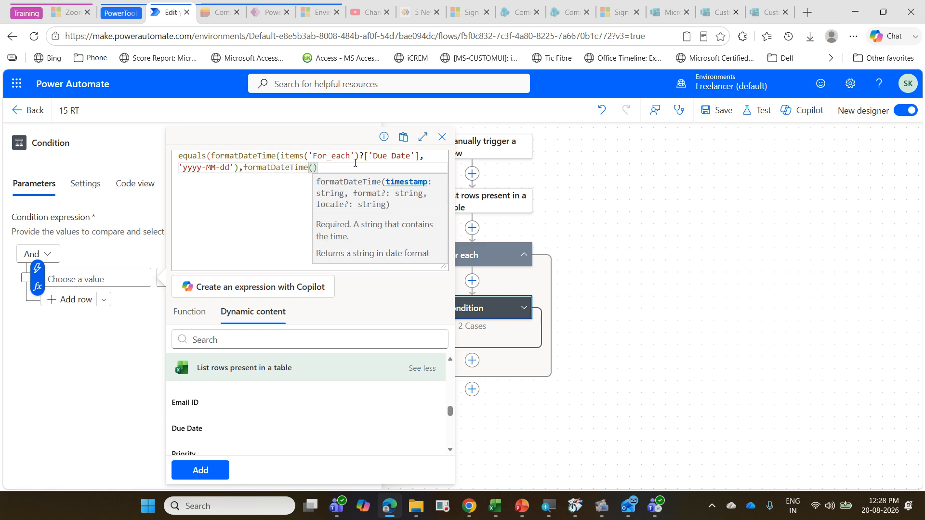
pyautogui.write('ut')
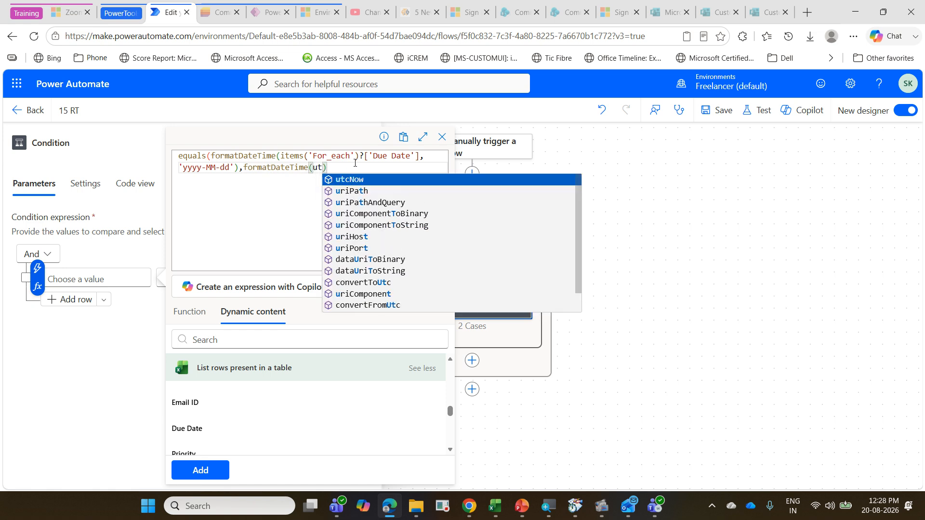
pyautogui.click(376, 181)
pyautogui.write(',')
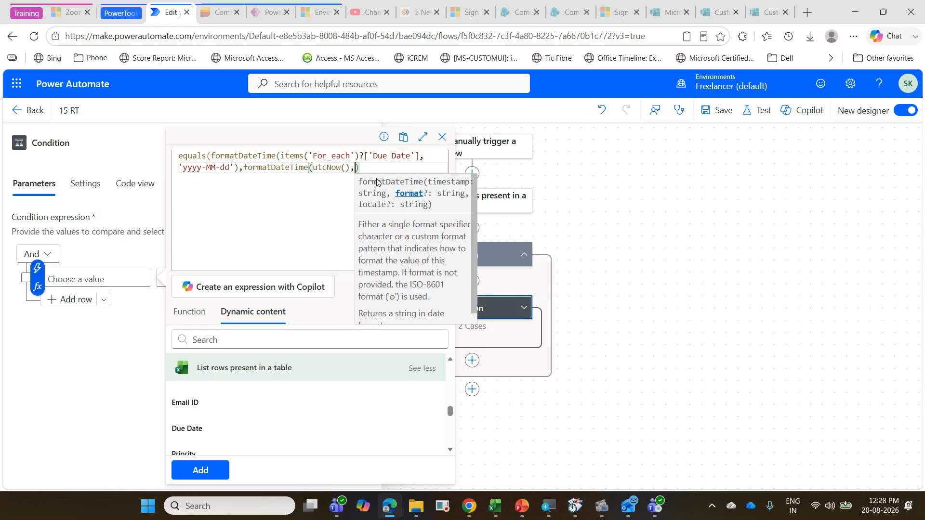
pyautogui.write("'yyyy")
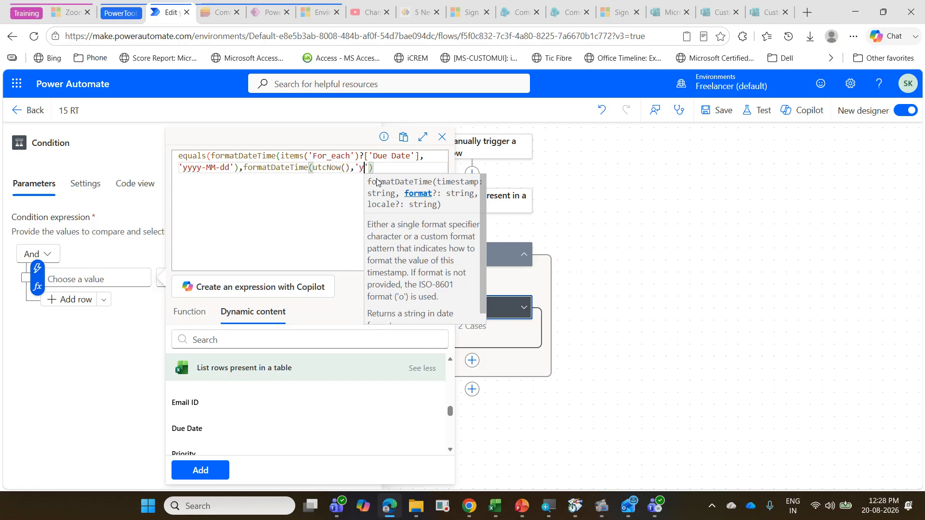
pyautogui.write('-MM-')
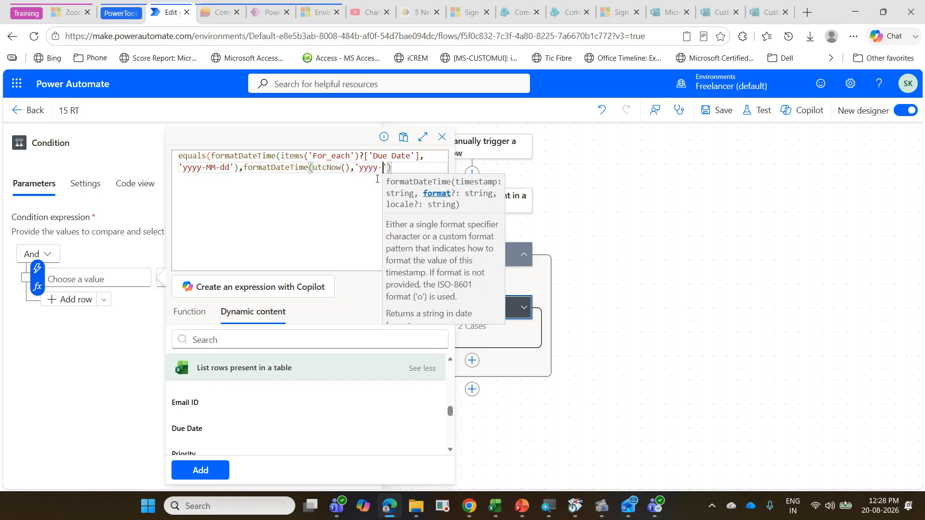
pyautogui.write("dd'")
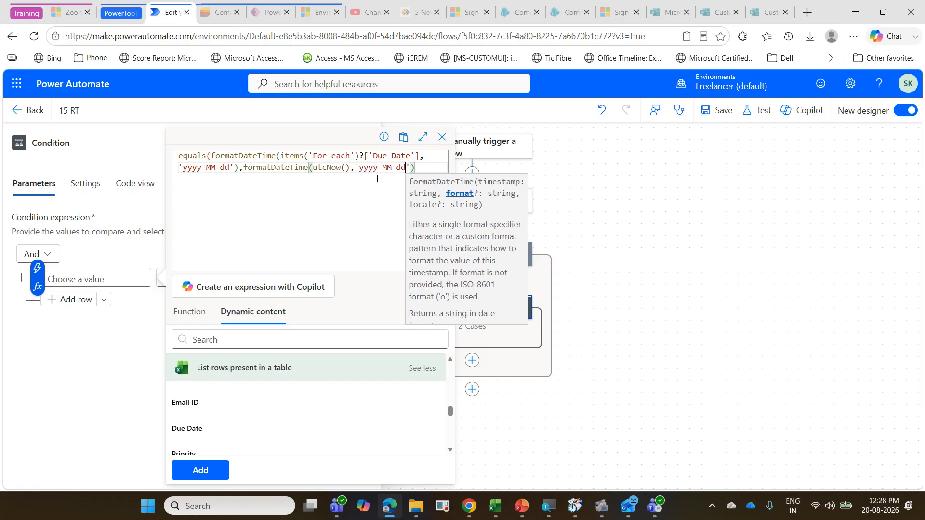
pyautogui.write(')')
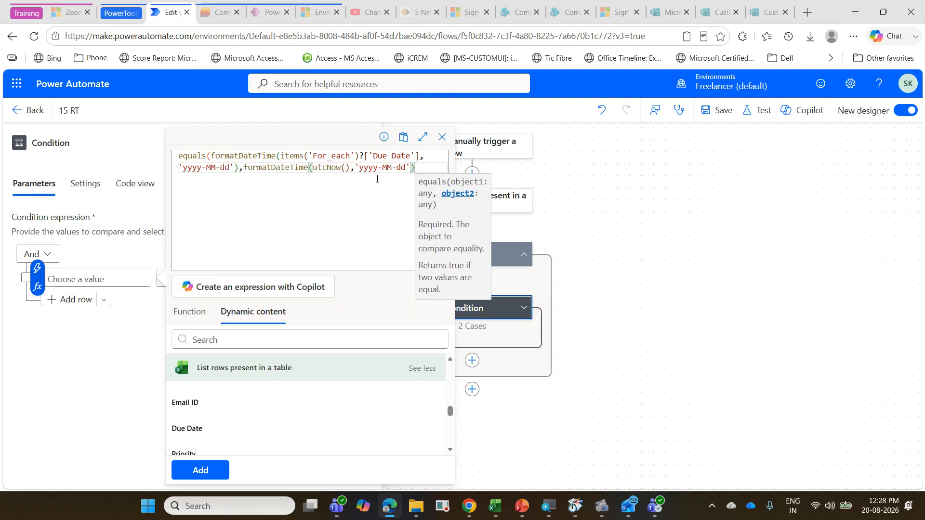
pyautogui.write(')')
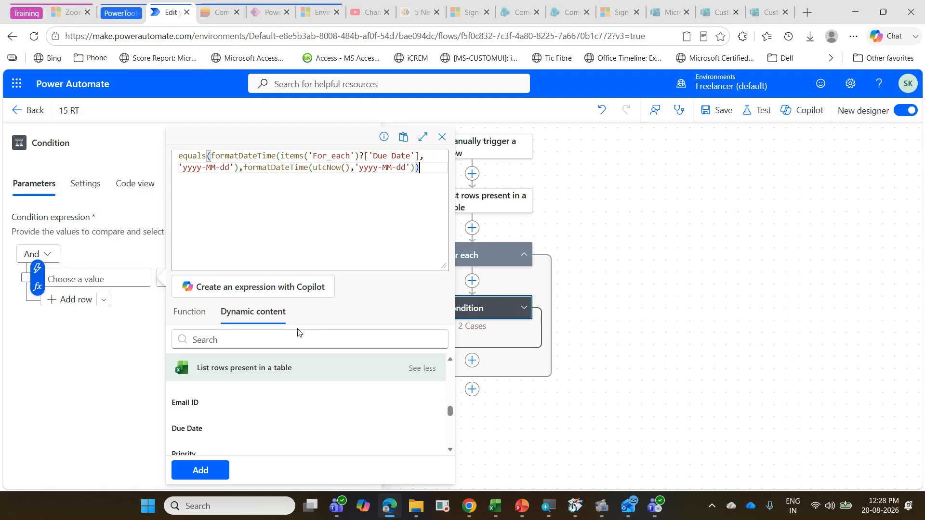
# Step: Format utcNow() as 'yyyy-MM-dd', close the equals expression, and add it as the Condition's first value
pyautogui.click(219, 473)
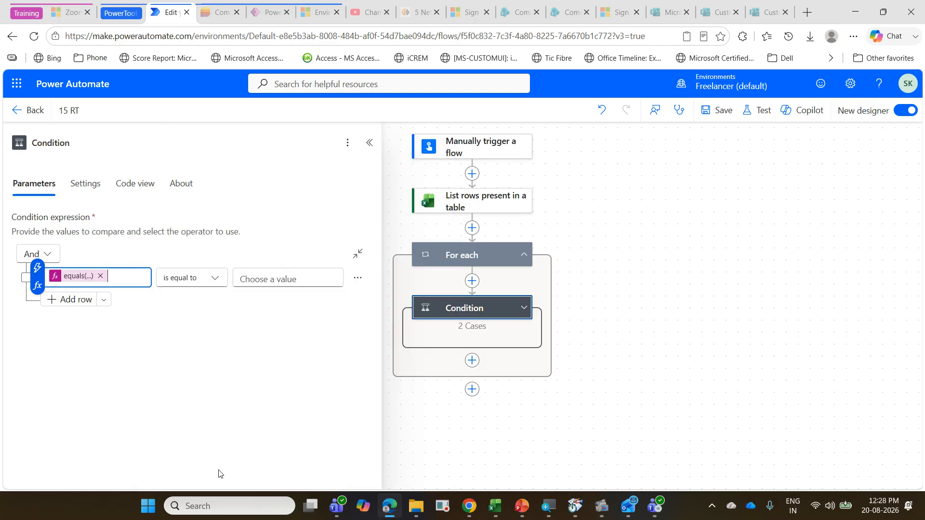
# Step: Set the Condition's comparison value for the equals expression to true and save the flow
pyautogui.click(264, 279)
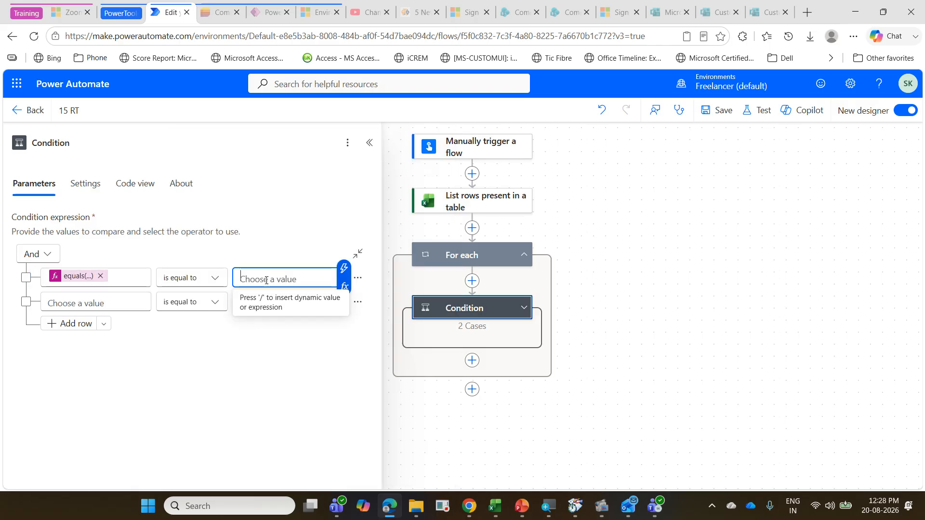
pyautogui.write('tru')
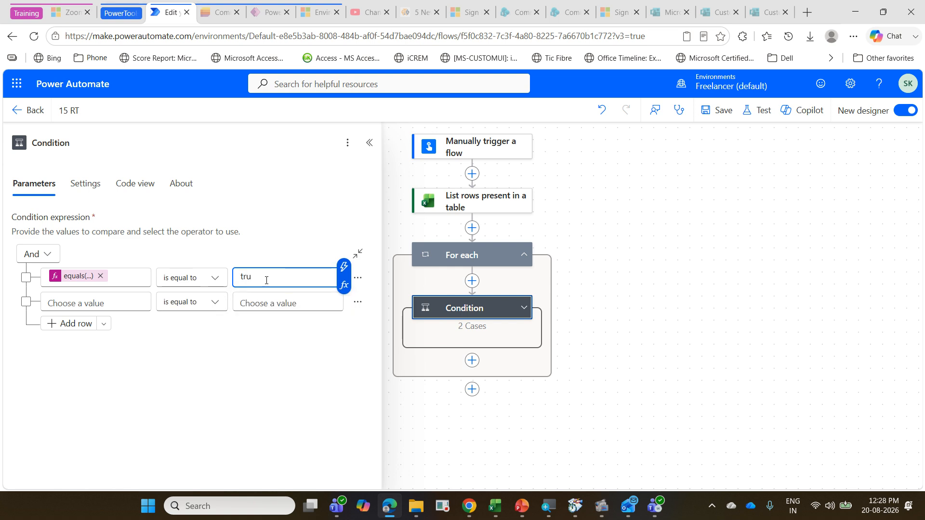
pyautogui.write('e')
pyautogui.click(723, 110)
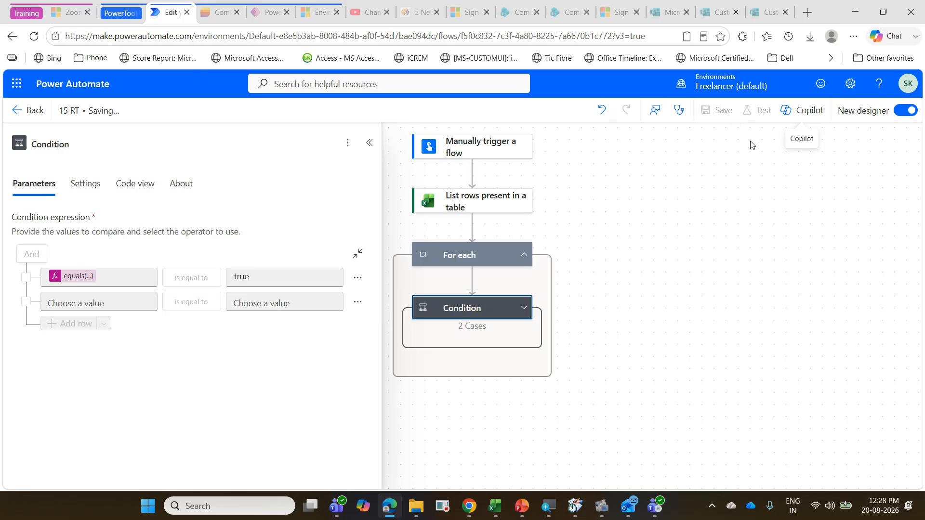
# Step: Run a manual test of the 15 RT flow and expand the Condition in its run results
pyautogui.click(765, 112)
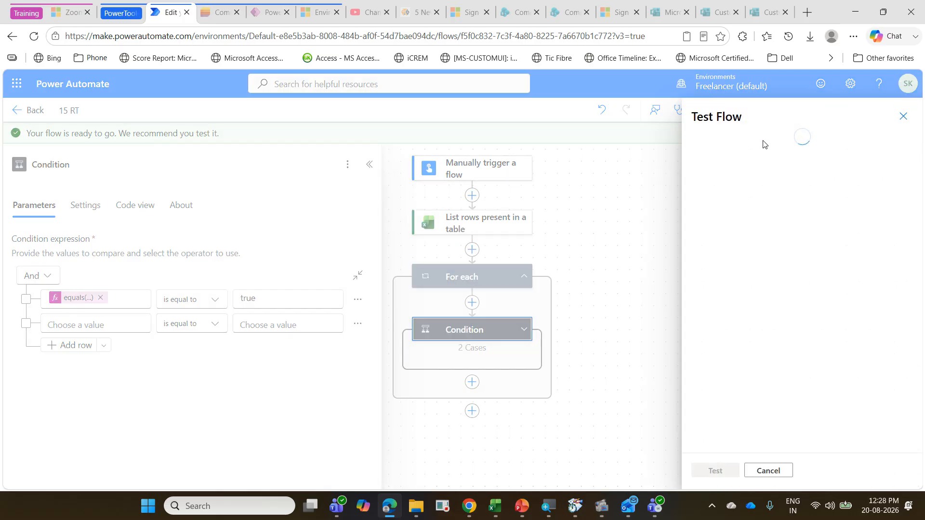
pyautogui.click(729, 152)
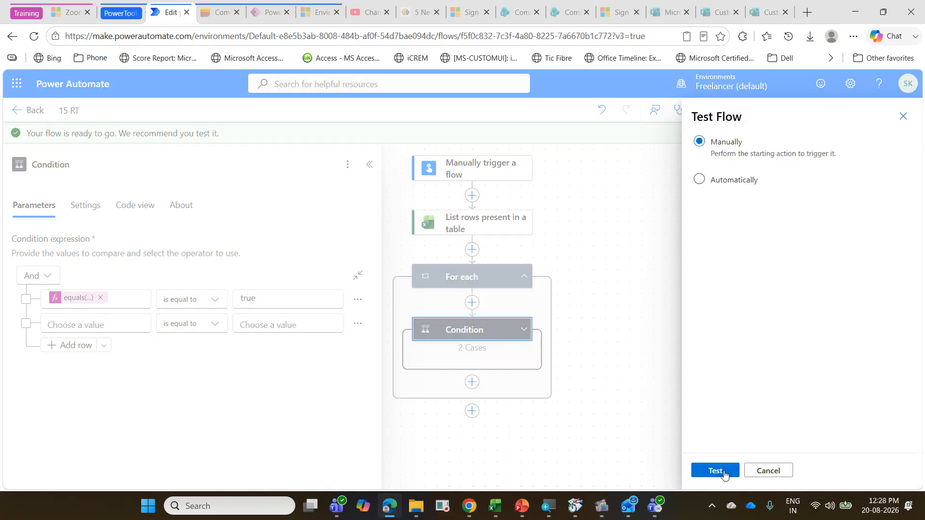
pyautogui.click(724, 470)
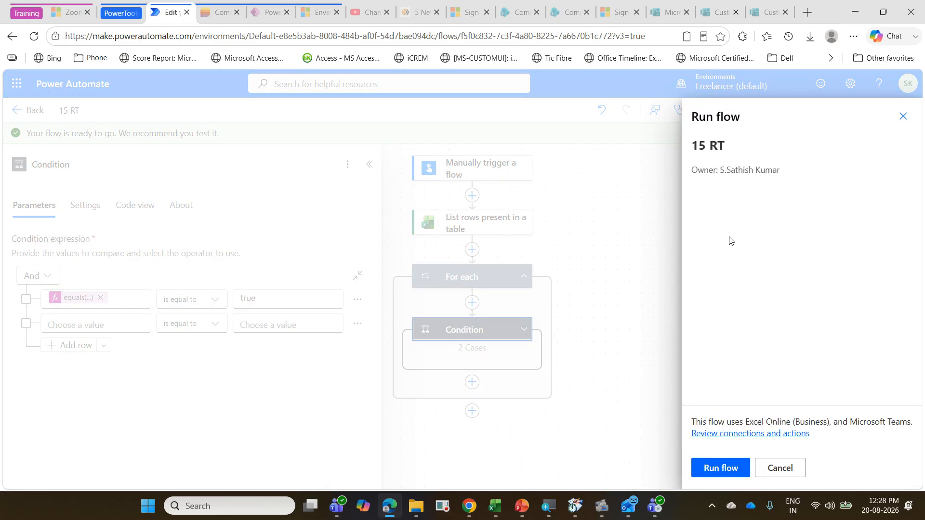
pyautogui.click(698, 472)
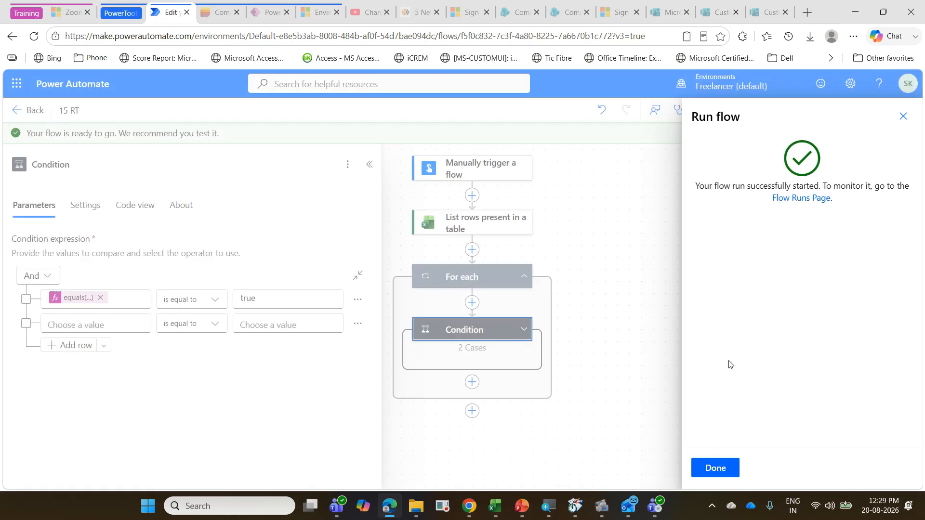
pyautogui.click(734, 468)
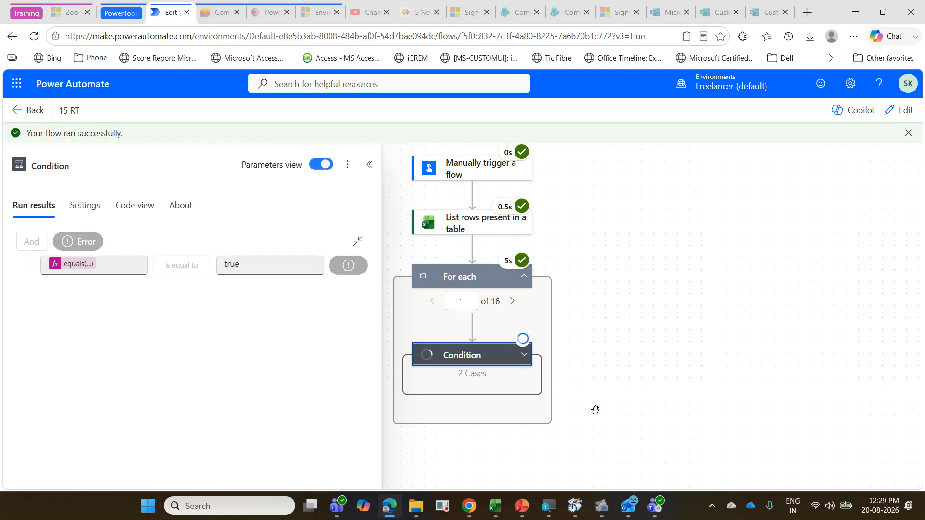
pyautogui.click(525, 359)
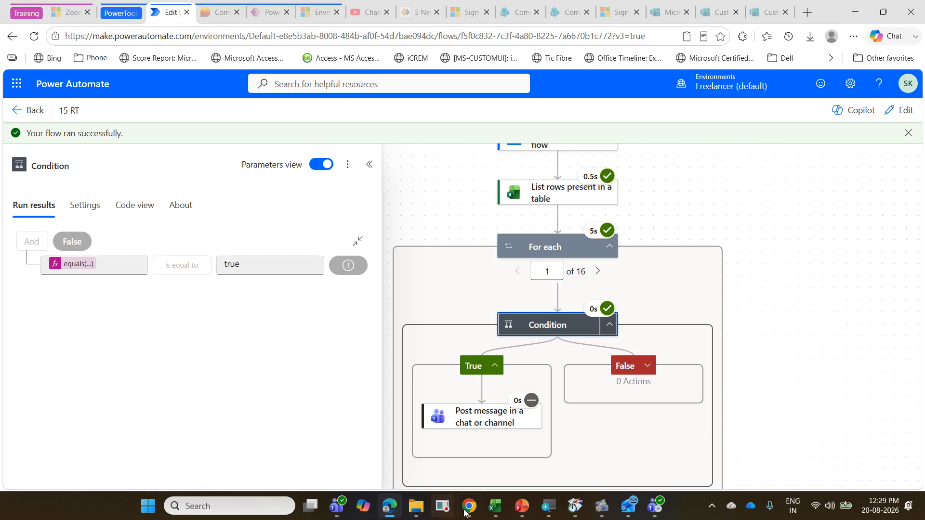
# Step: Switch to Excel to review the ReminderTracker due dates, and close the workbook before returning to the flow
pyautogui.click(495, 506)
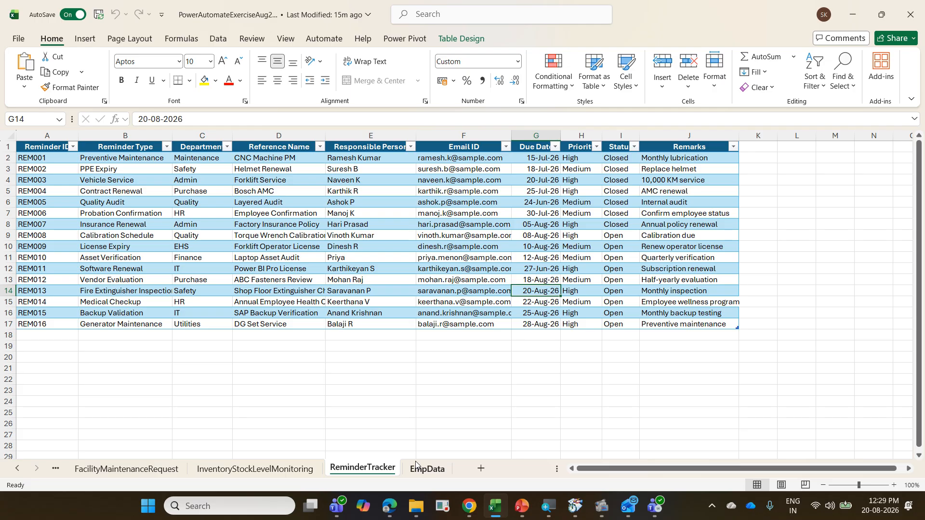
pyautogui.click(391, 259)
pyautogui.hotkey('ctrl', 'w')
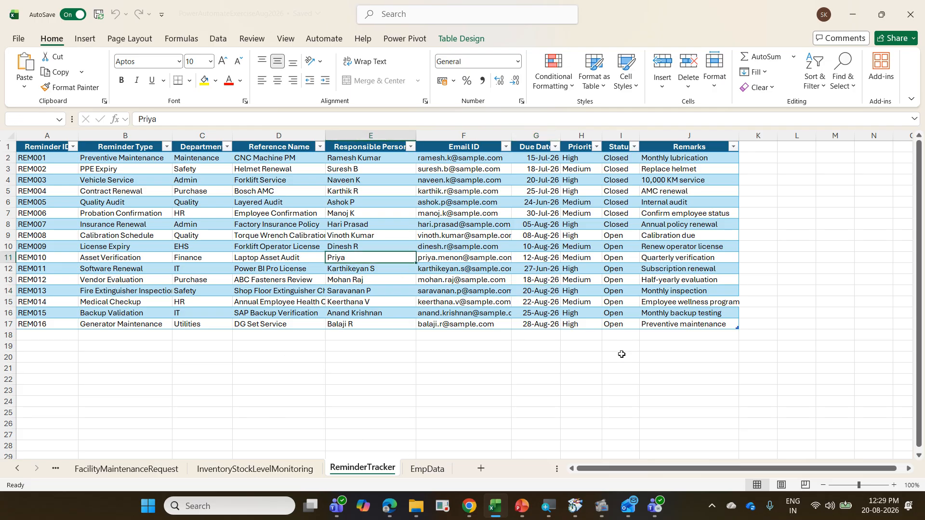
pyautogui.click(853, 11)
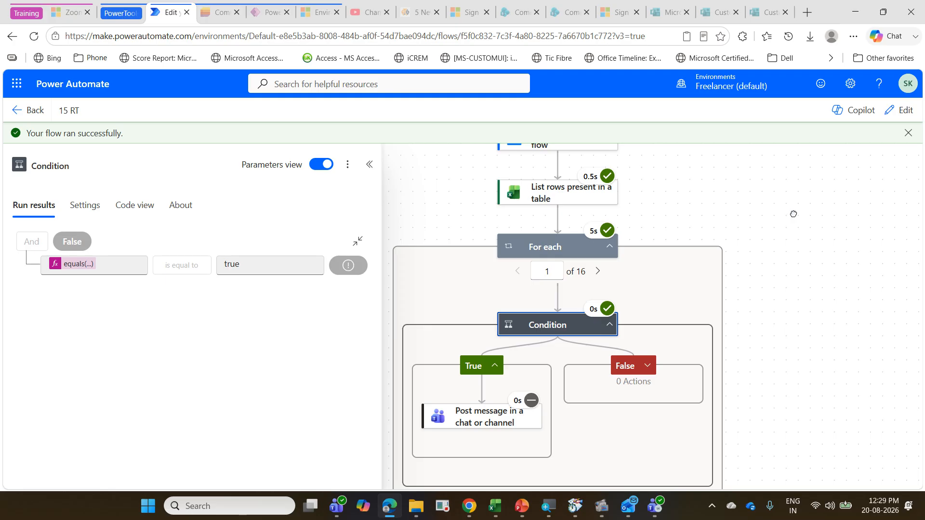
# Step: Put the 15 RT flow back in edit mode, run a second manual test, and review the Condition branches
pyautogui.click(802, 187)
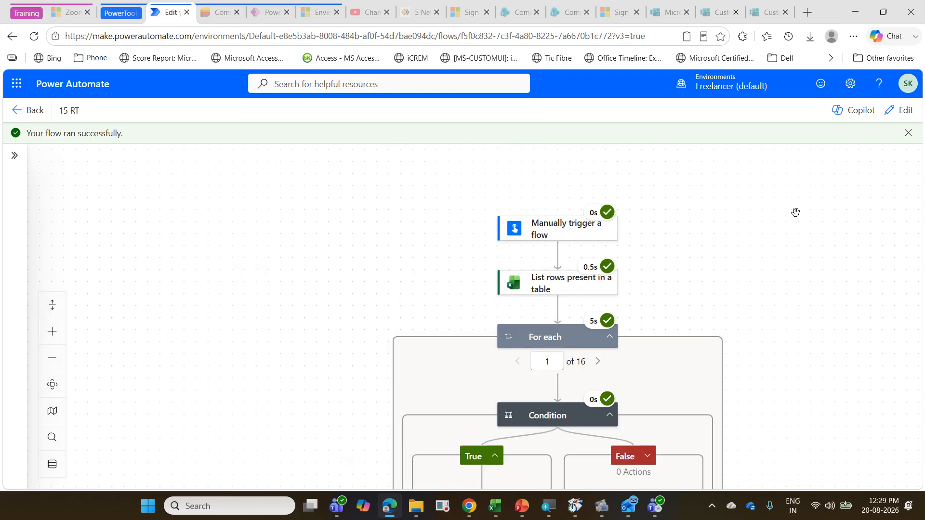
pyautogui.click(890, 113)
pyautogui.click(763, 114)
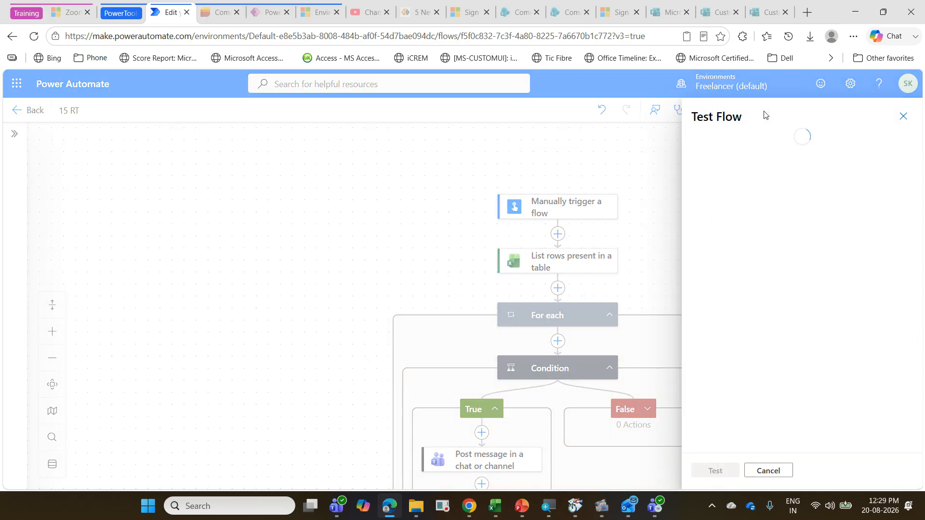
pyautogui.click(747, 180)
pyautogui.click(737, 145)
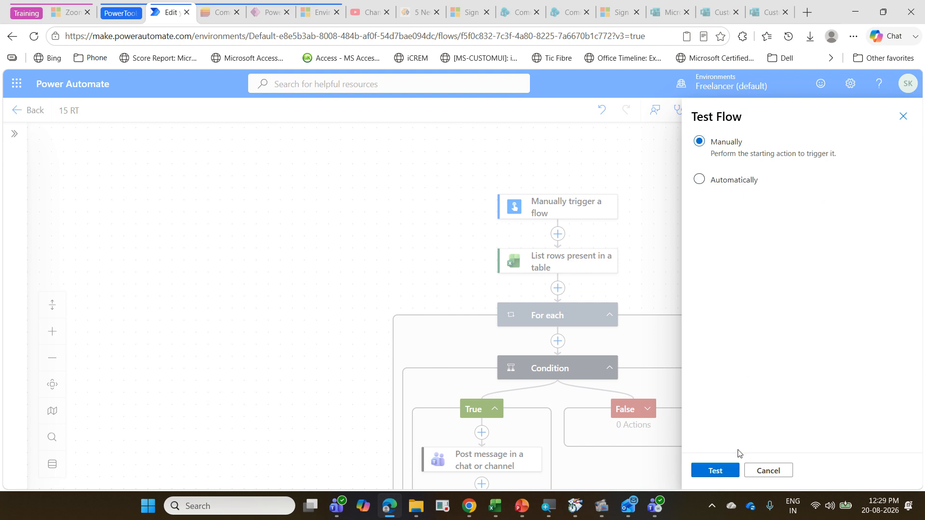
pyautogui.click(728, 470)
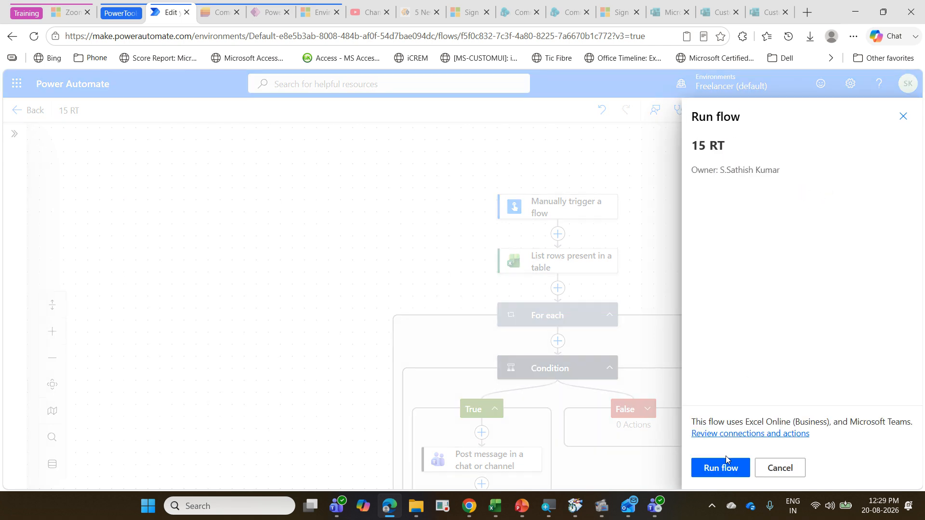
pyautogui.click(723, 467)
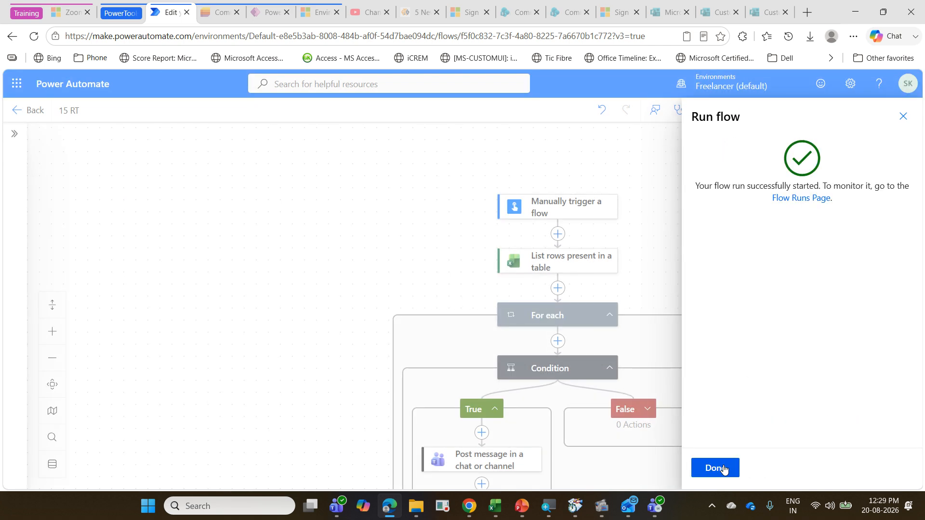
pyautogui.click(722, 467)
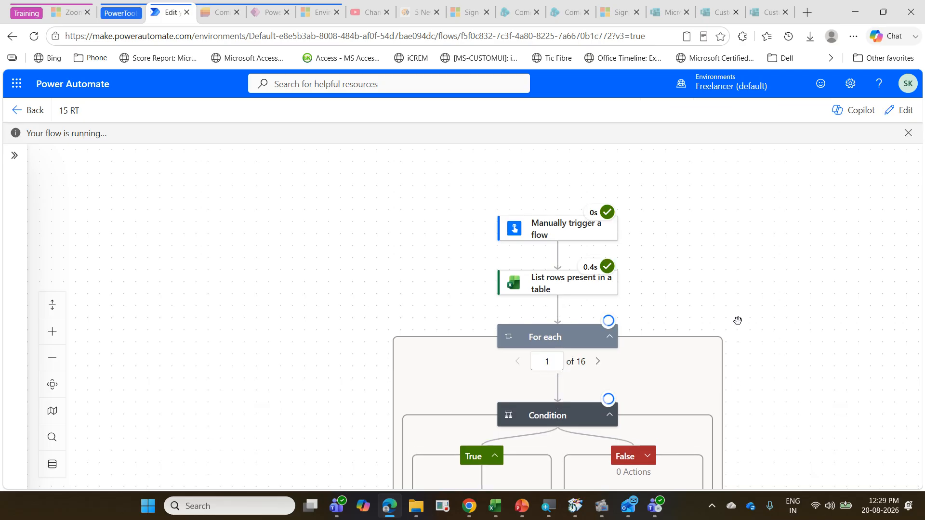
pyautogui.scroll(-2, 738, 321)
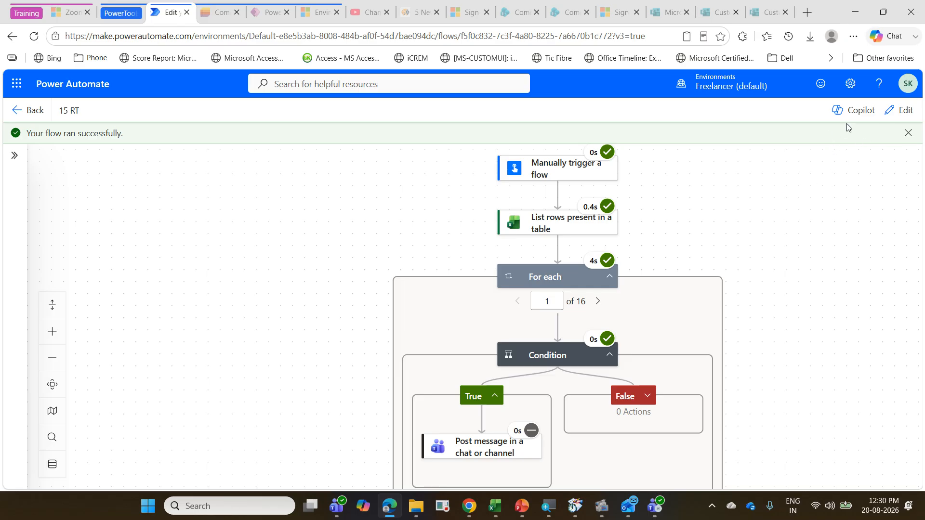
pyautogui.click(899, 111)
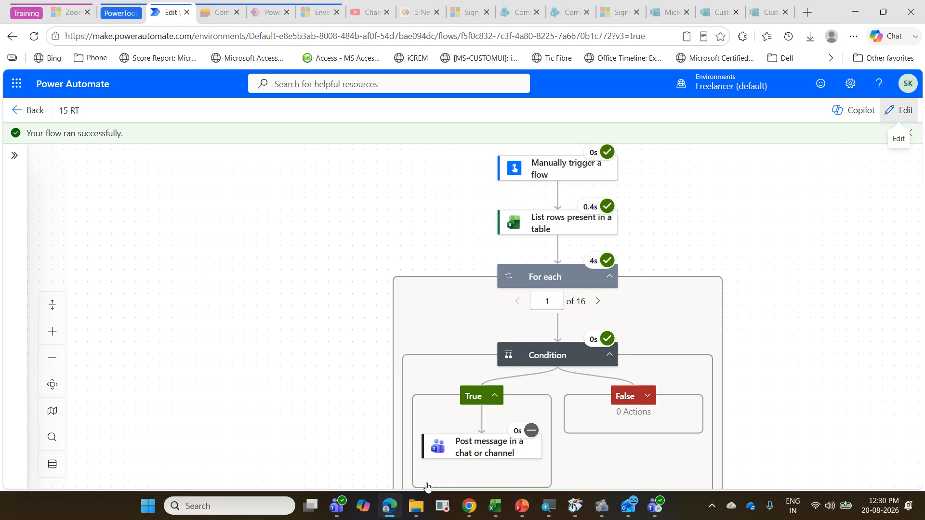
# Step: Open the PowerAutomateExerciseAug2026 workbook in Excel, view the EmpData sheet, and close the workbook
pyautogui.click(495, 506)
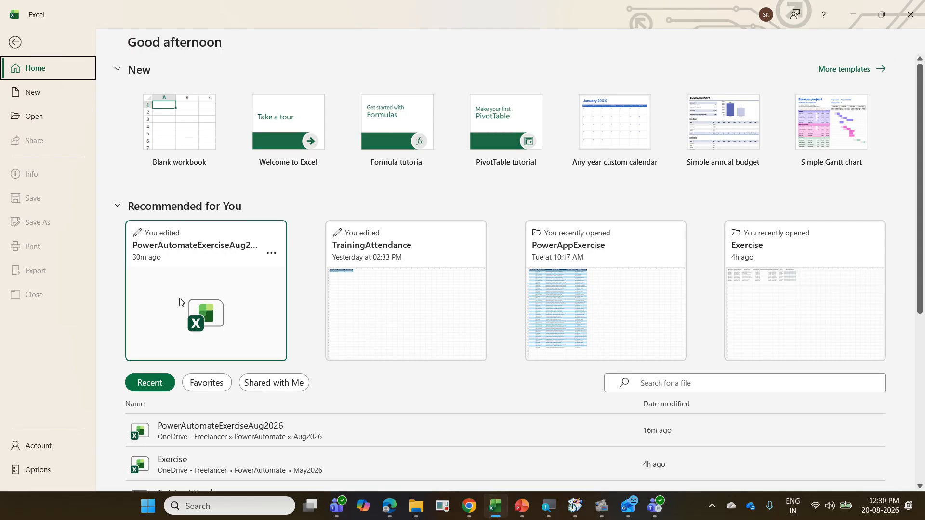
pyautogui.click(240, 431)
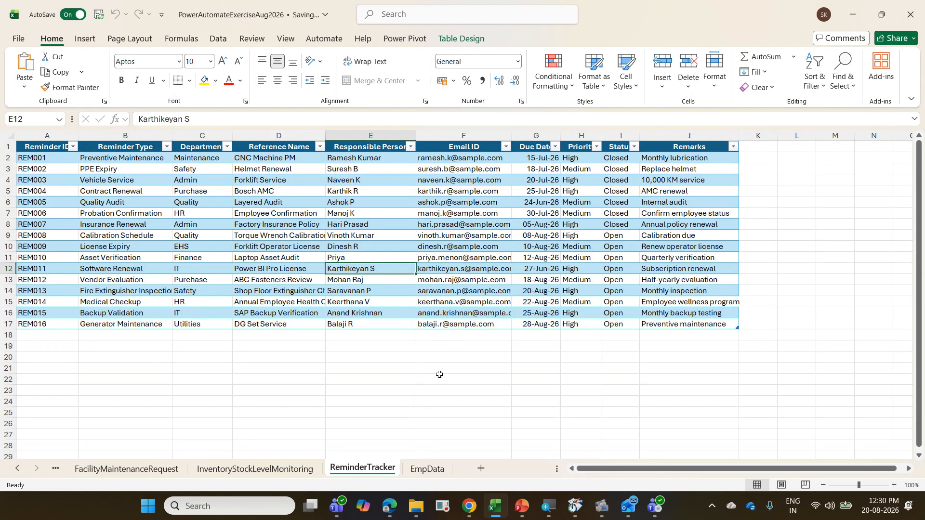
pyautogui.click(420, 464)
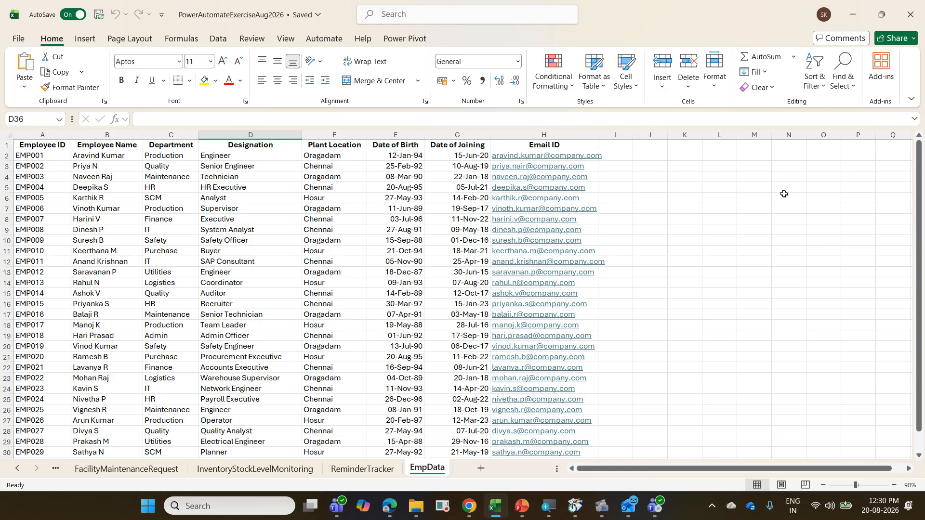
pyautogui.click(717, 280)
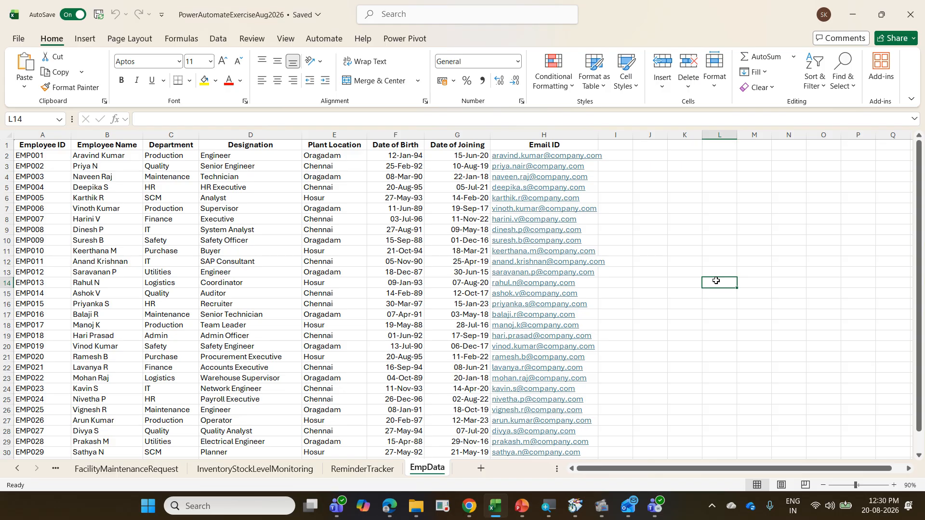
pyautogui.hotkey('ctrl', 'w')
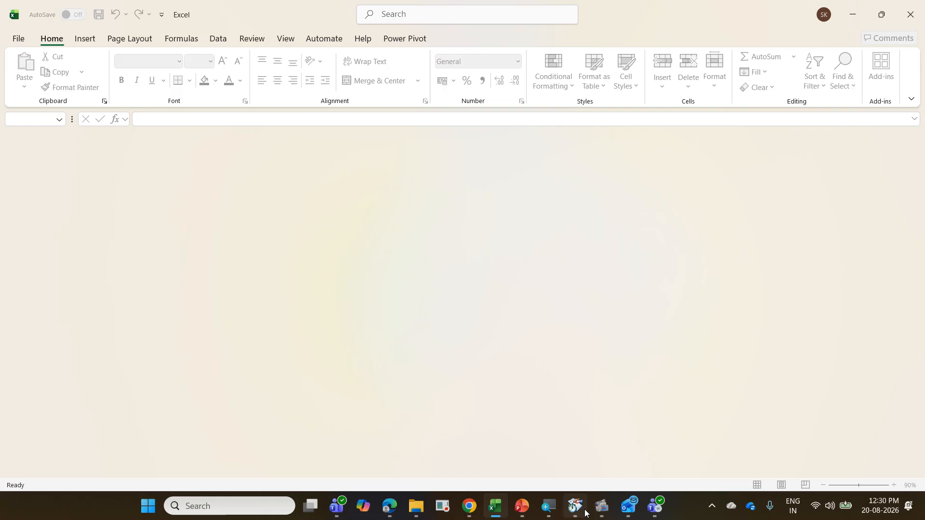
pyautogui.moveTo(601, 507)
pyautogui.click(564, 431)
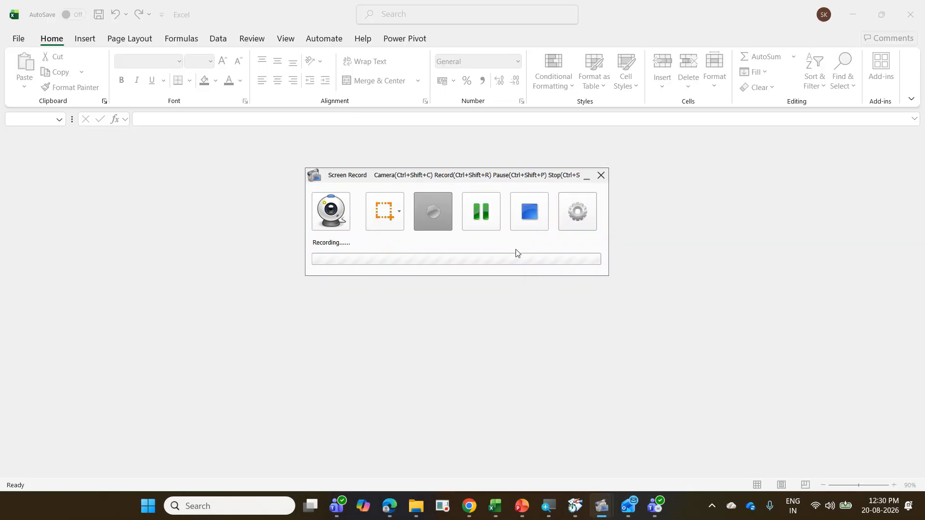